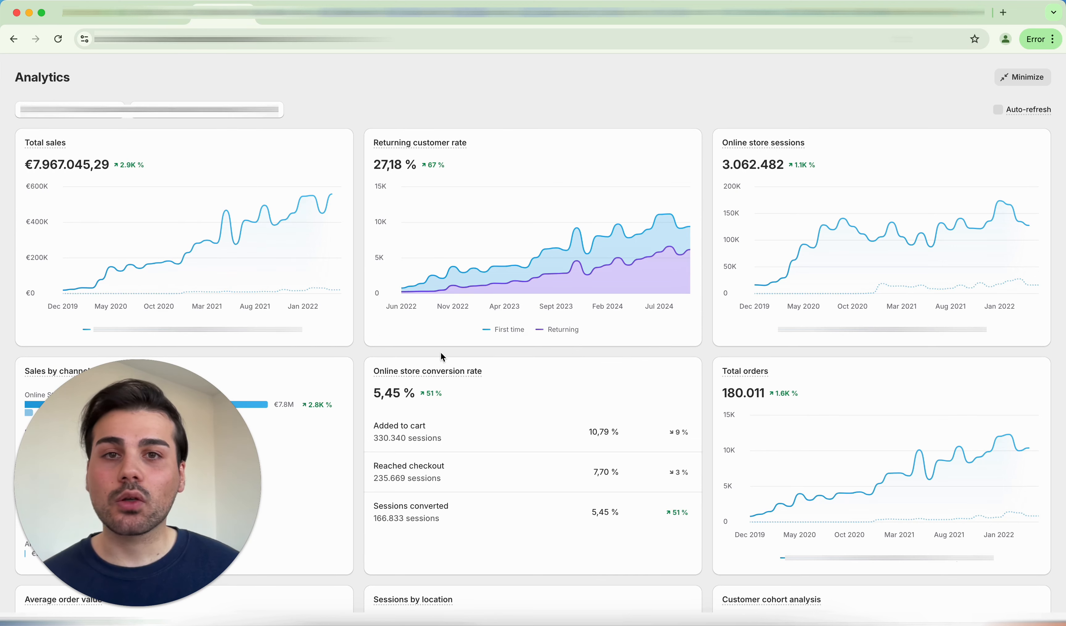
Switch from the store Analytics dashboard to the Shopify homepage tab
mouse_move(528, 402)
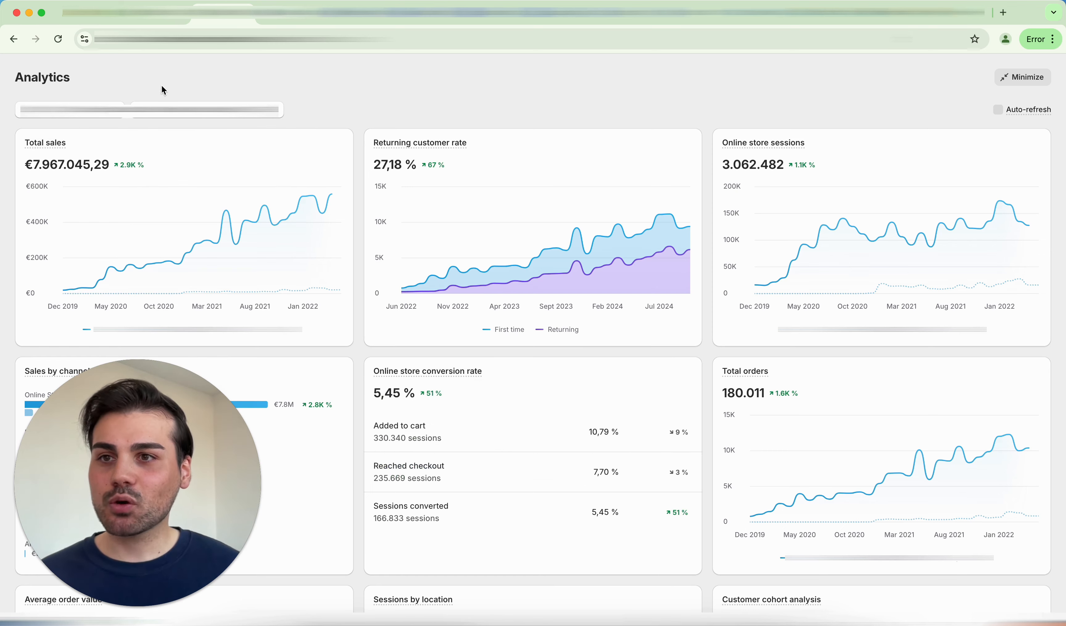
left_click(88, 22)
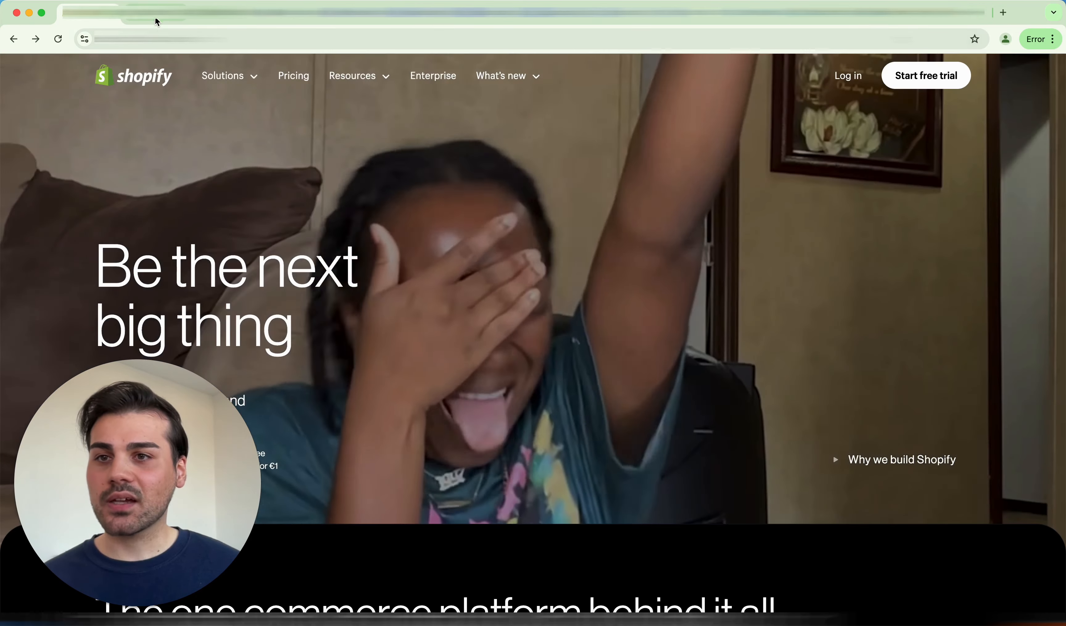
Start the Shopify free trial and create a new account with a password
left_click(156, 19)
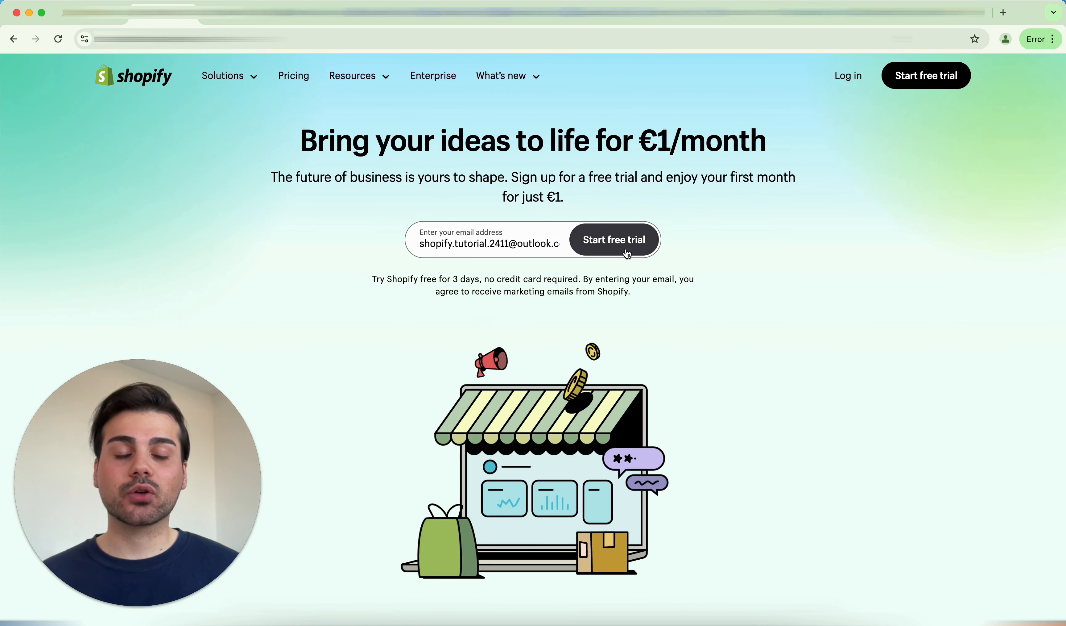
left_click(615, 240)
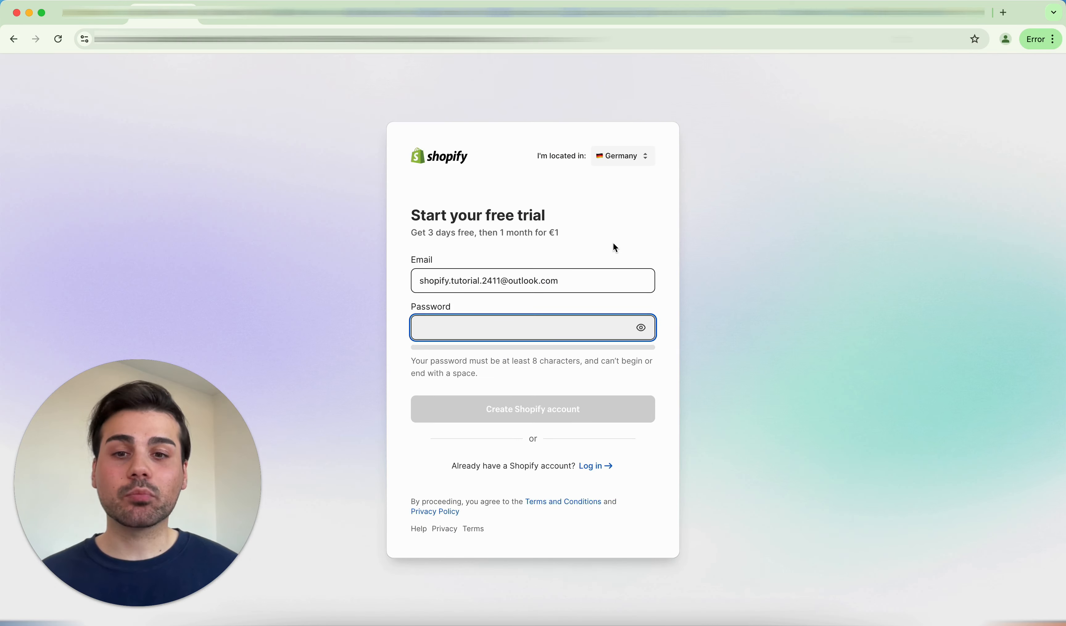
type("••")
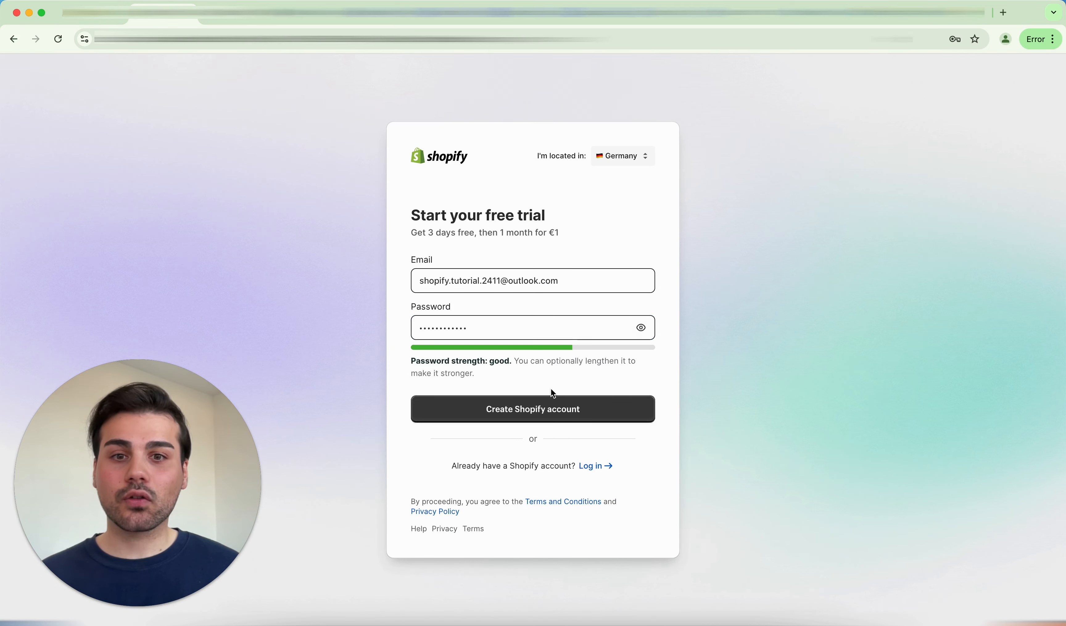
left_click(540, 407)
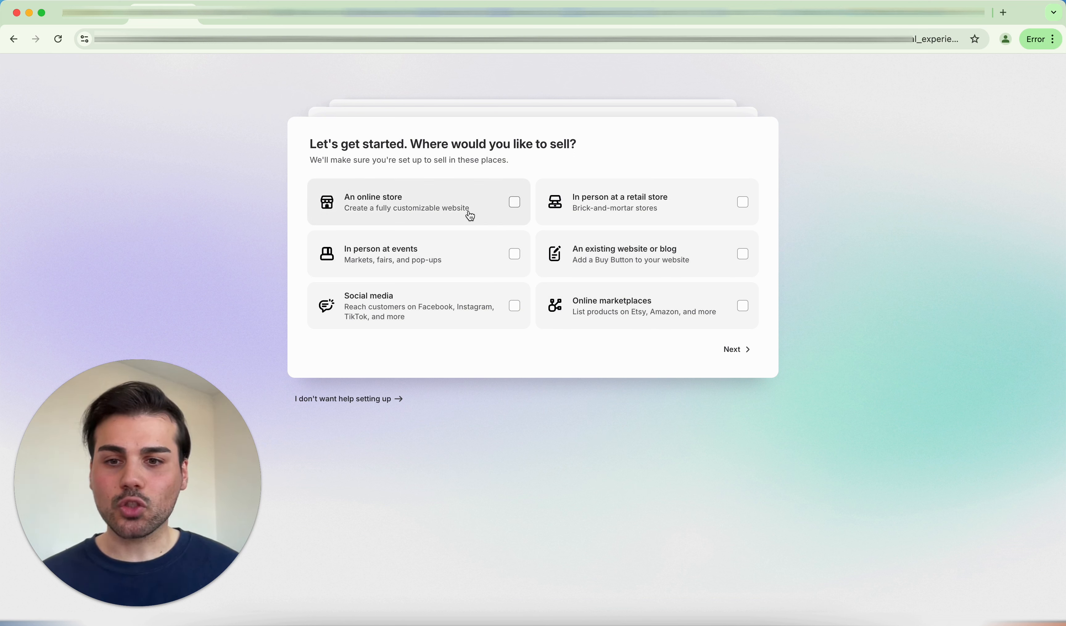
Skip guided setup and compare the plans' card rates: 2.1%, 1.8% and 1.6%
left_click(340, 400)
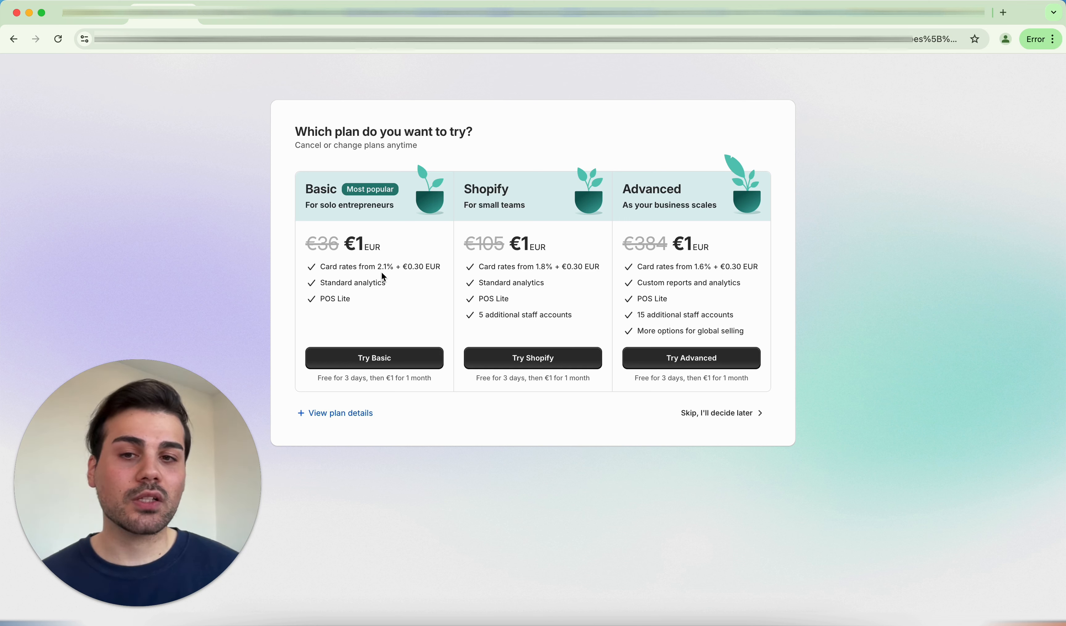
left_click_drag(375, 267, 394, 267)
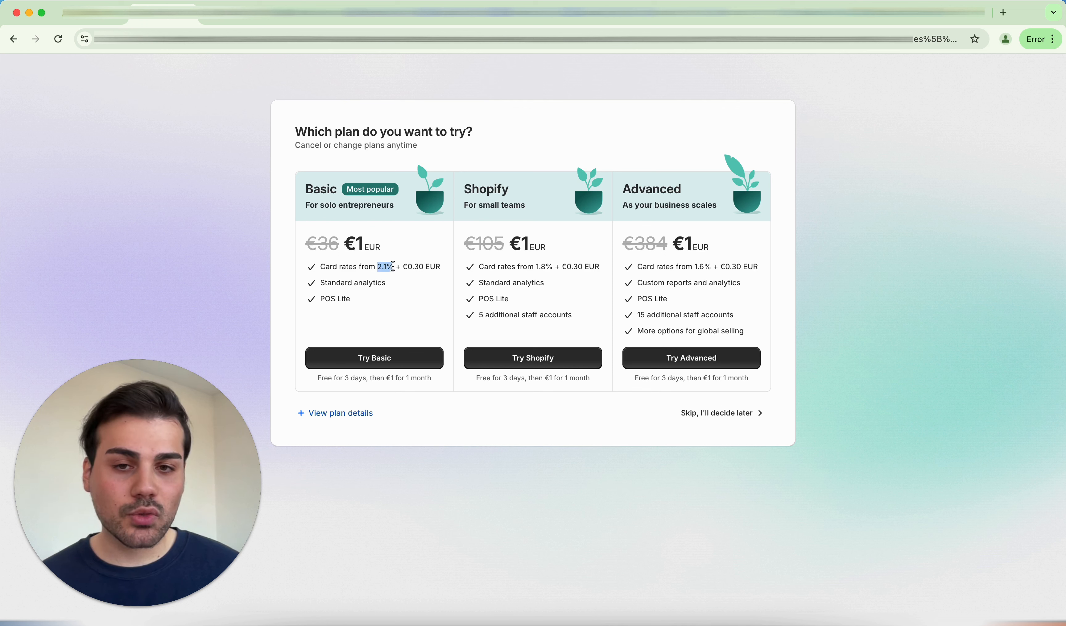
left_click(511, 267)
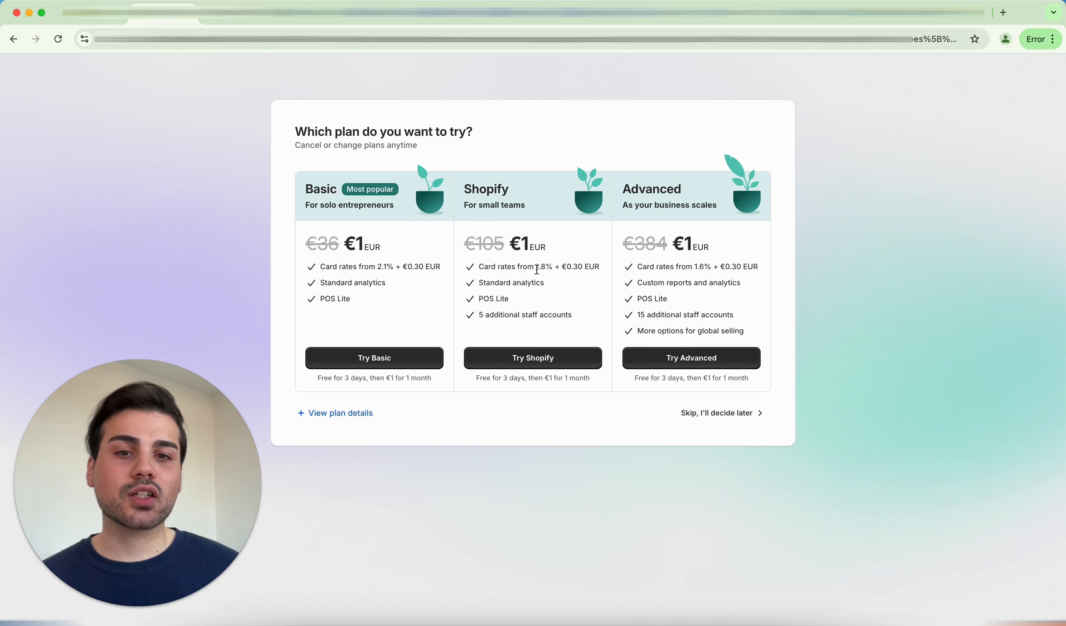
left_click_drag(536, 267, 552, 270)
left_click_drag(693, 267, 707, 267)
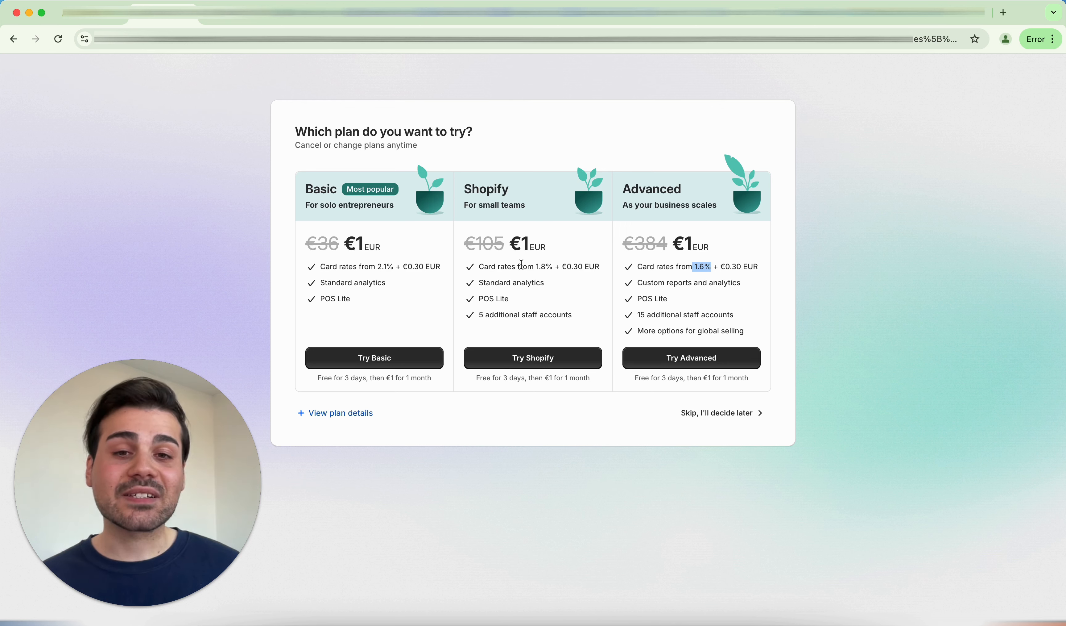
Compare the original prices (€105, €384, €36) and choose the Basic plan trial
left_click_drag(467, 242, 505, 243)
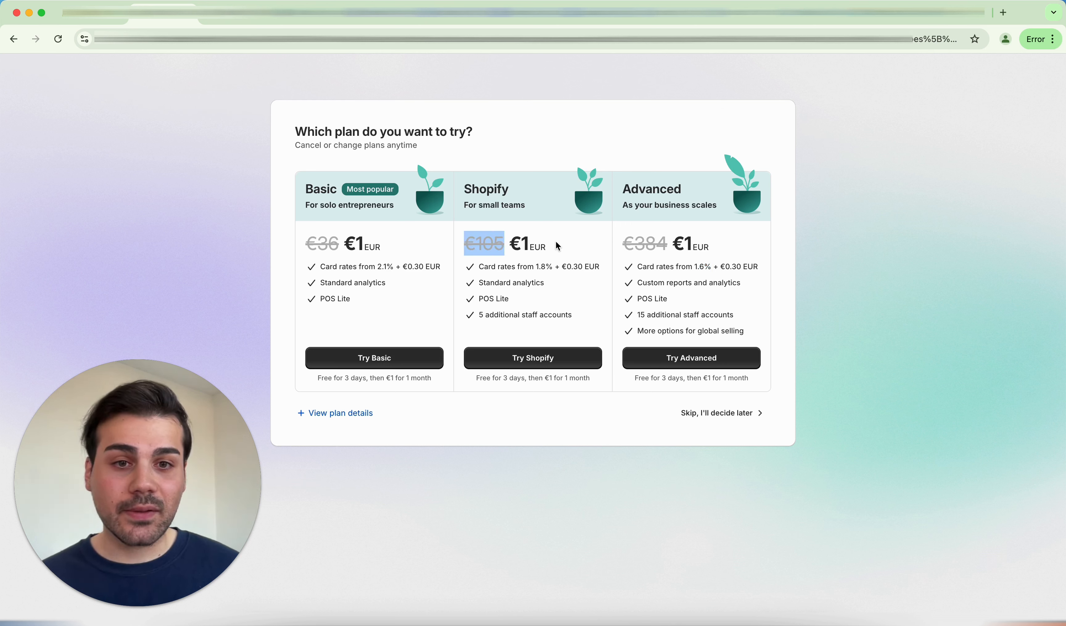
left_click_drag(637, 241, 682, 243)
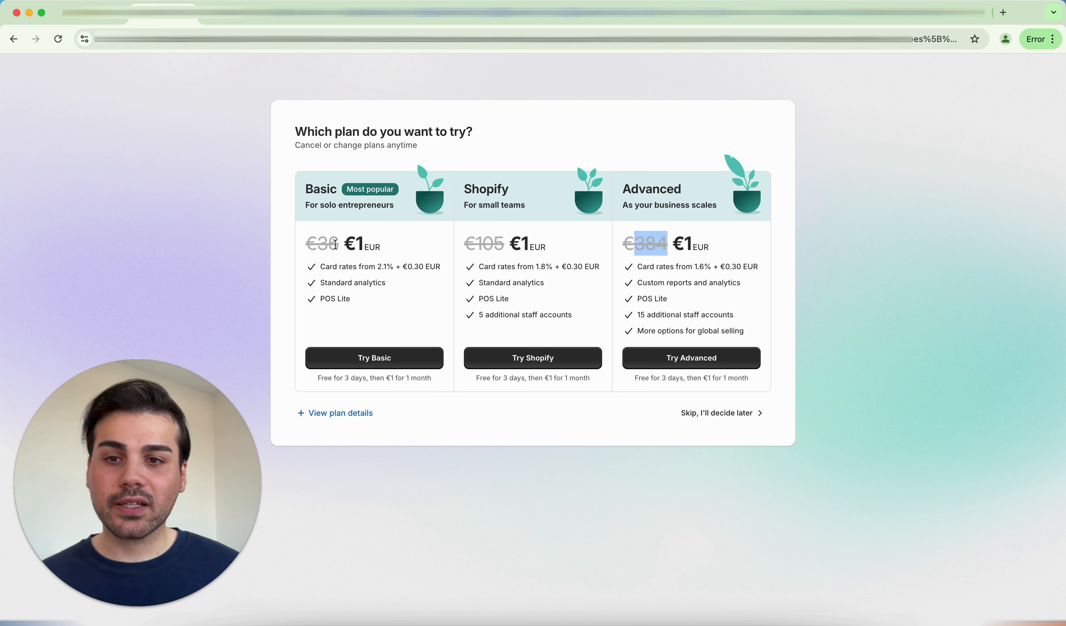
left_click_drag(339, 244, 295, 243)
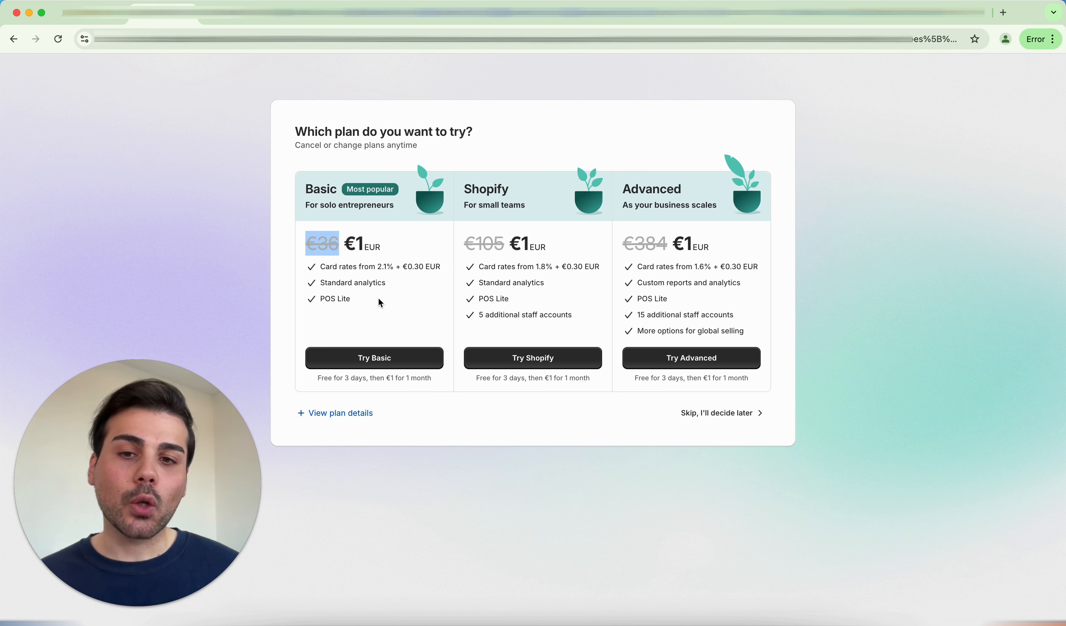
left_click(386, 306)
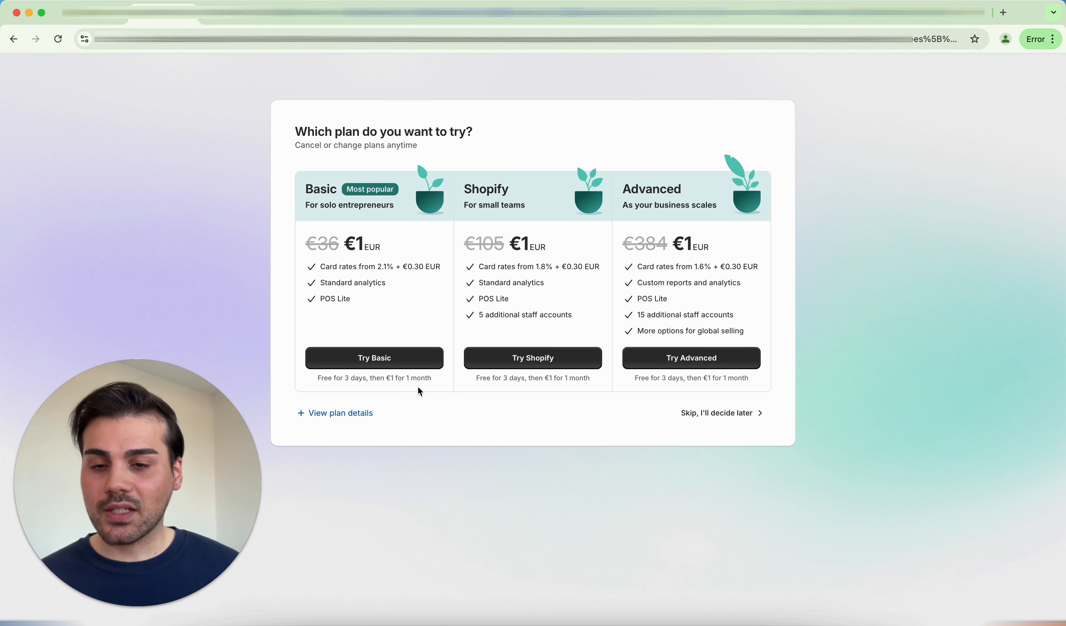
left_click(374, 364)
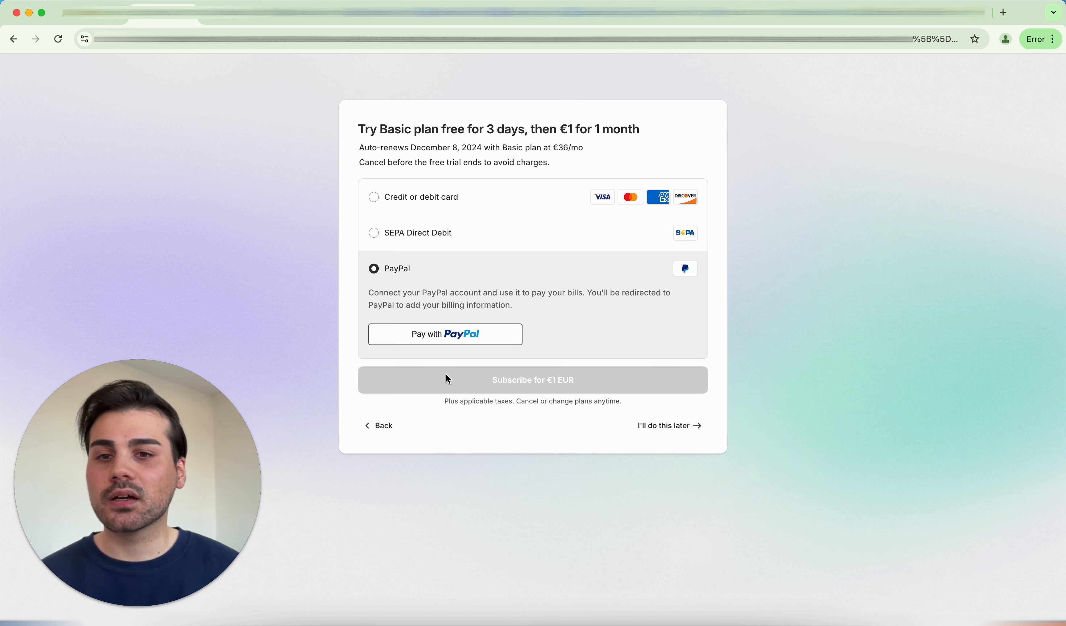
Pay by credit or debit card, subscribe to Basic for €1 EUR, and save the business address
left_click(445, 202)
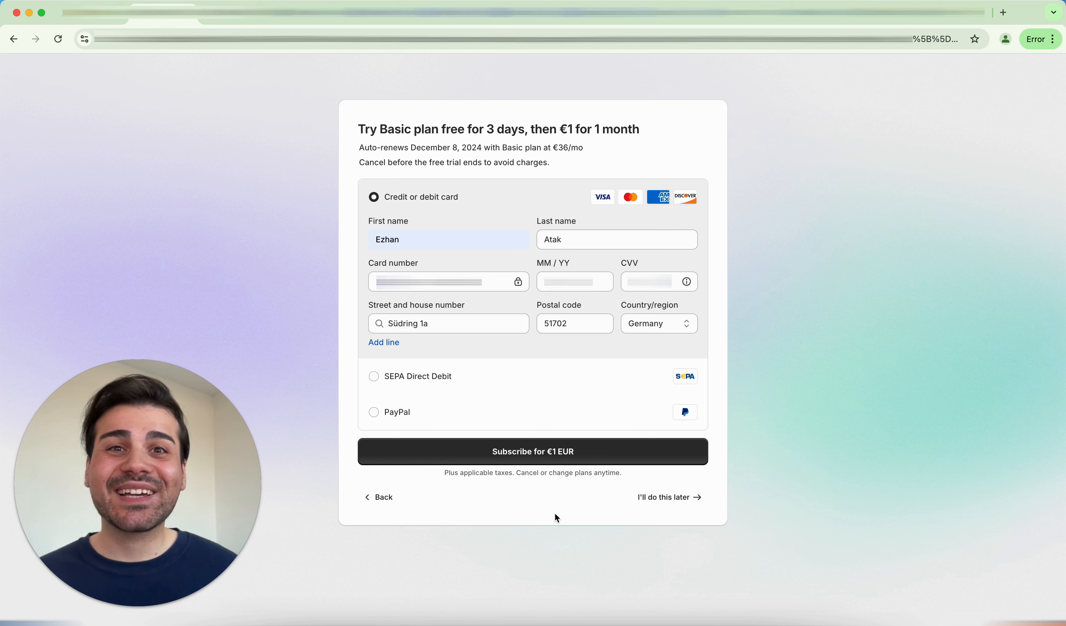
left_click(540, 450)
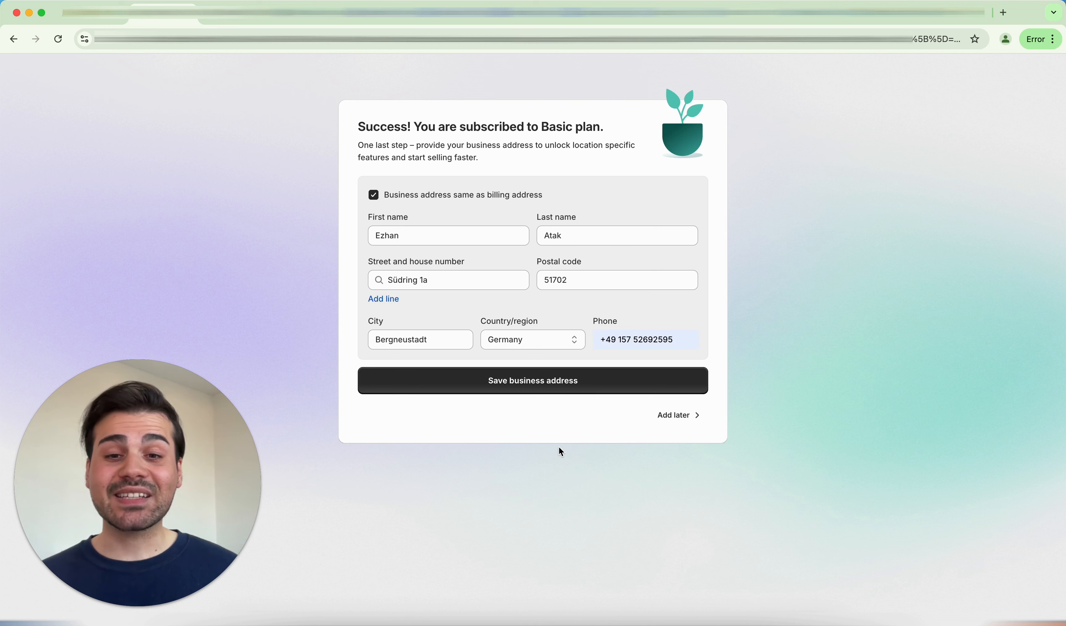
left_click(540, 388)
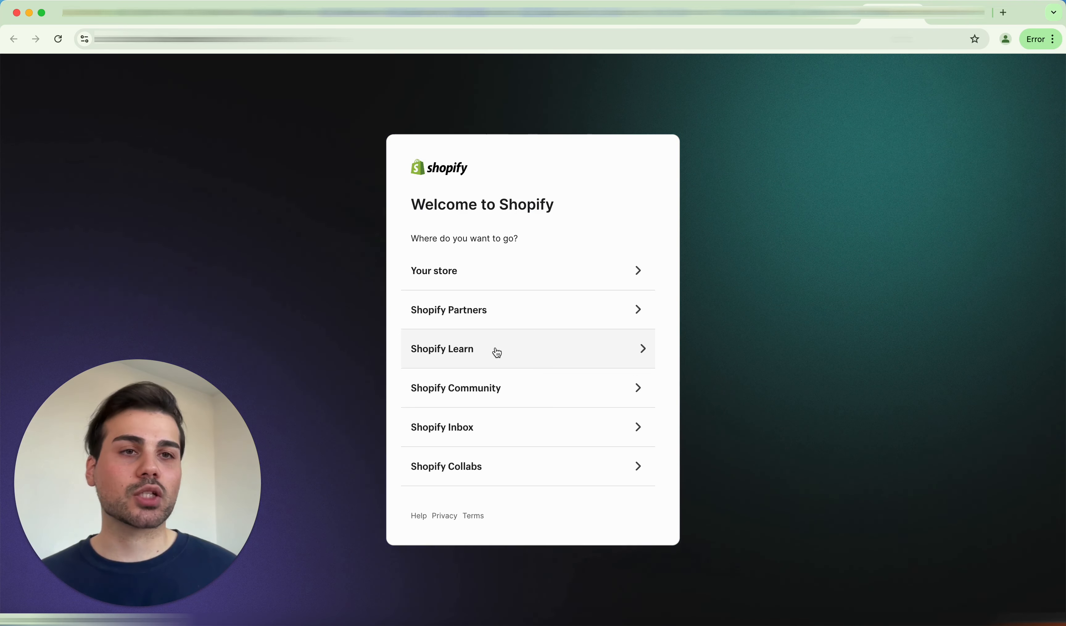
Enter the new store's admin, open Settings and go to the Languages section
left_click(502, 270)
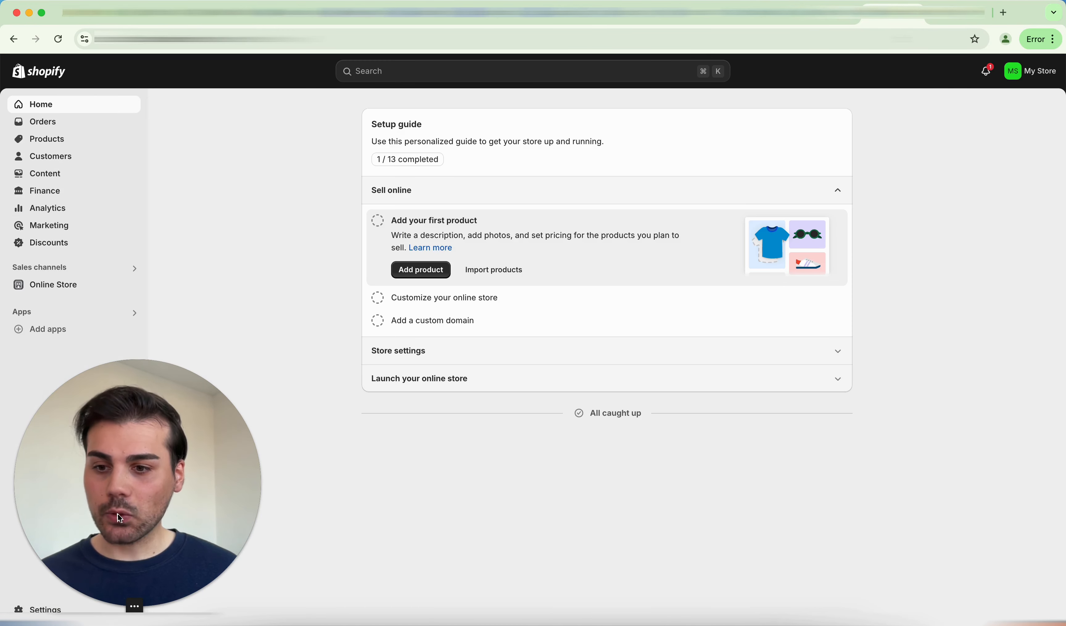
left_click_drag(122, 517, 833, 426)
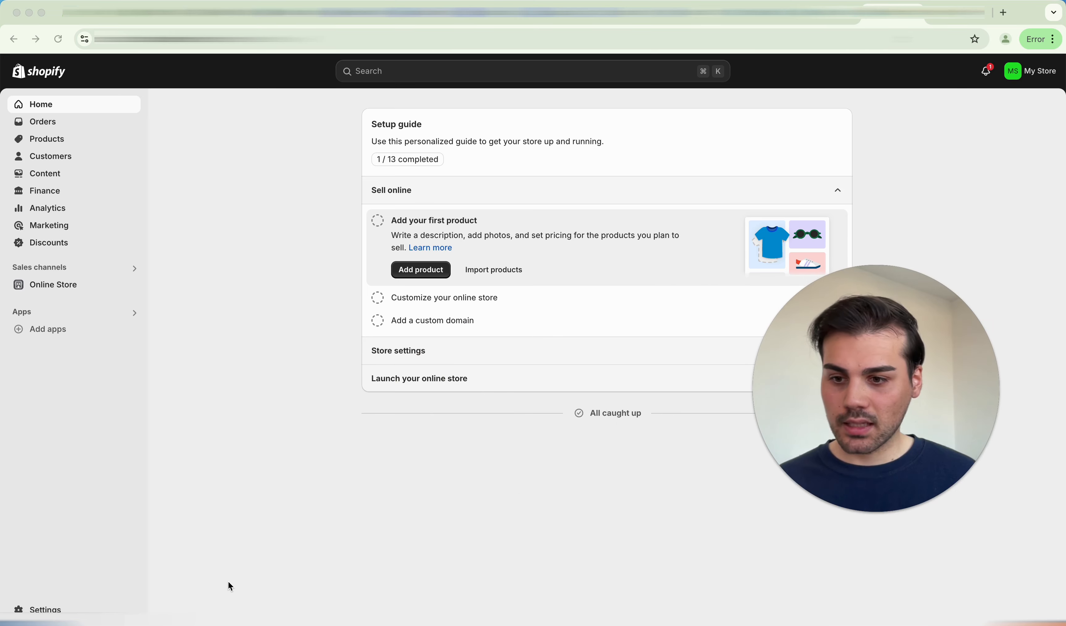
left_click(80, 607)
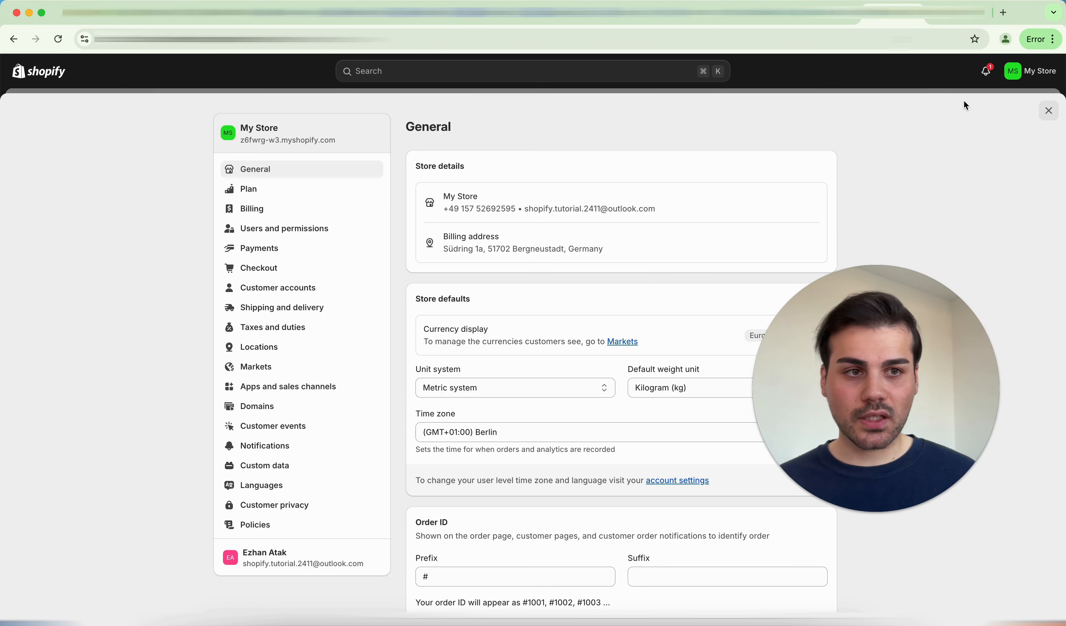
left_click(1048, 110)
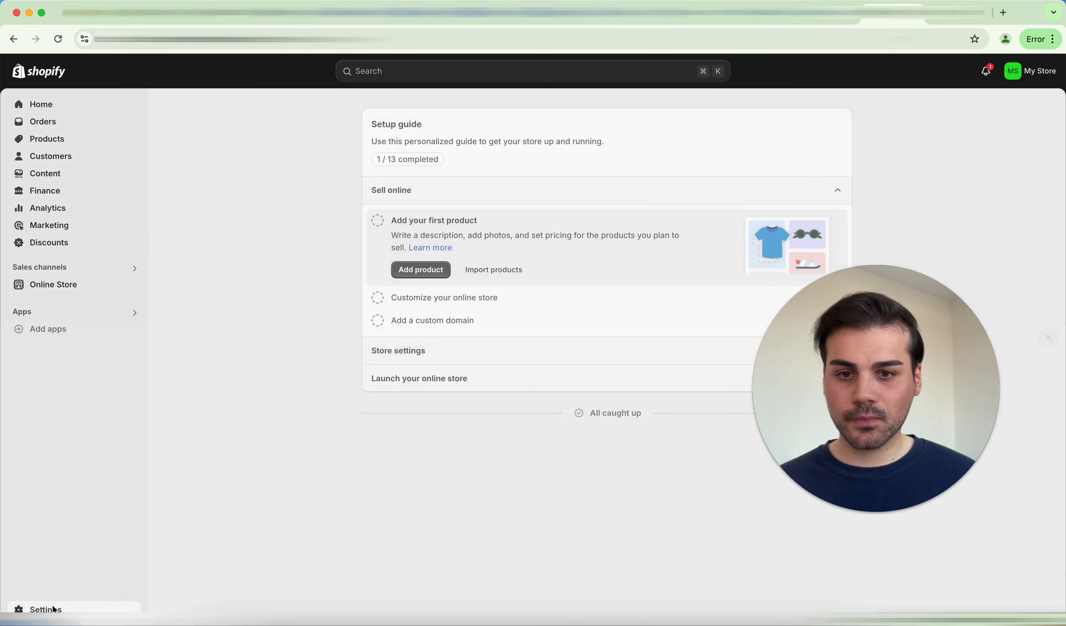
left_click(52, 605)
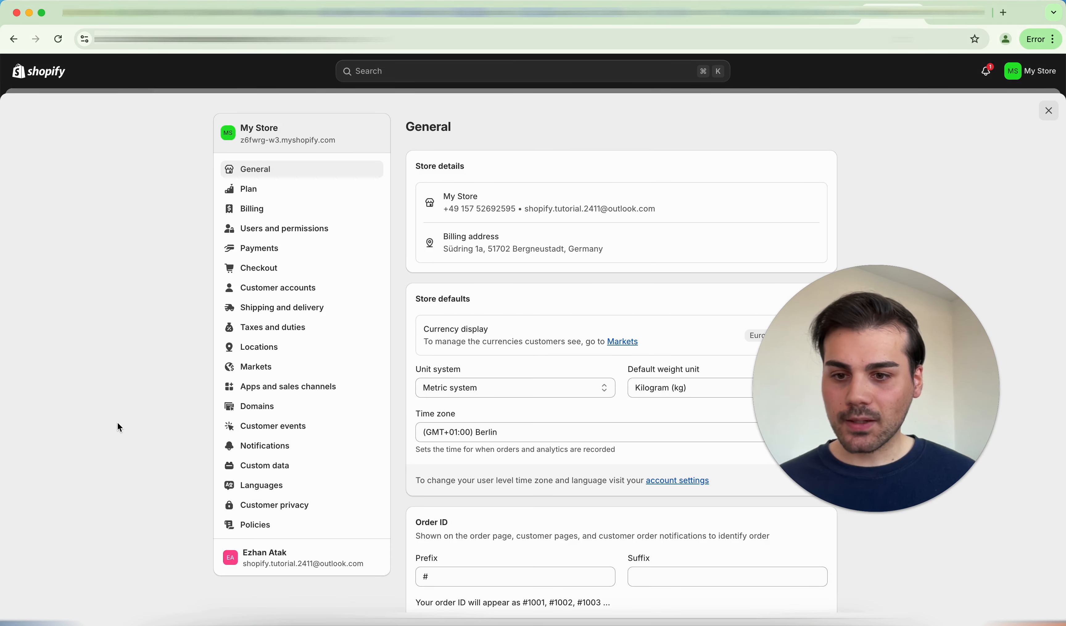
left_click(268, 487)
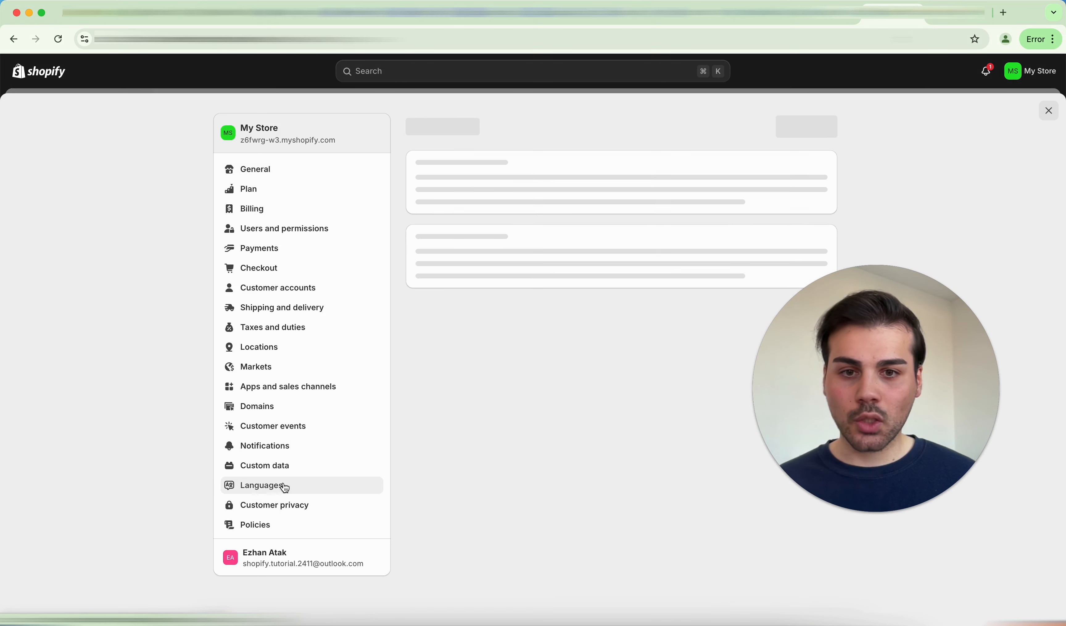
Open Change default language for English, keep English selected, and review the Checkout note
scroll(492, 483, "down", 1)
left_click_drag(816, 404, 96, 475)
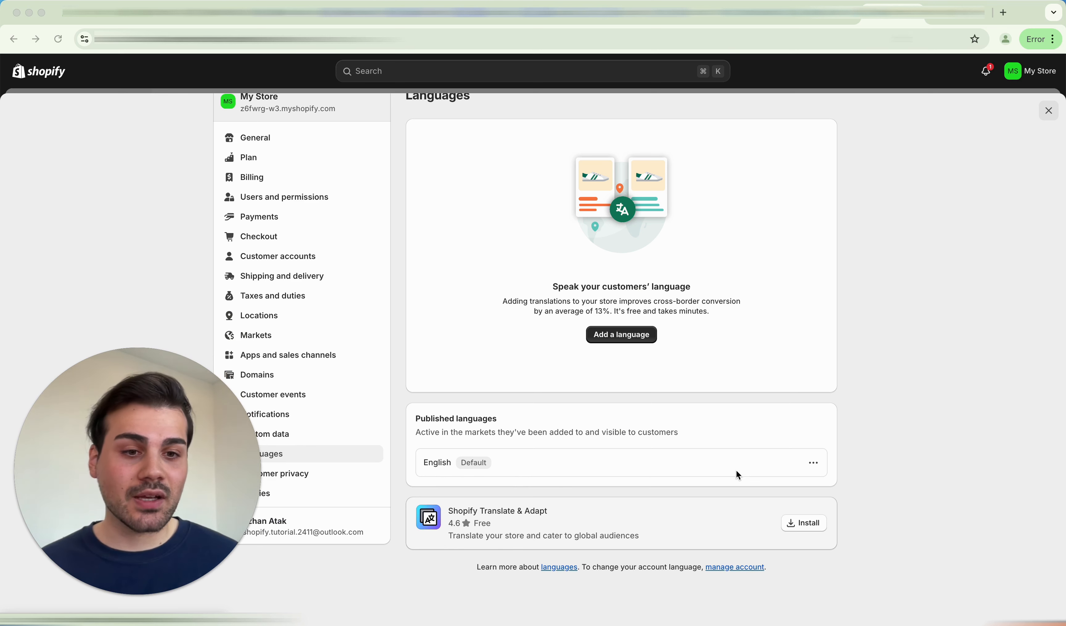
left_click(818, 463)
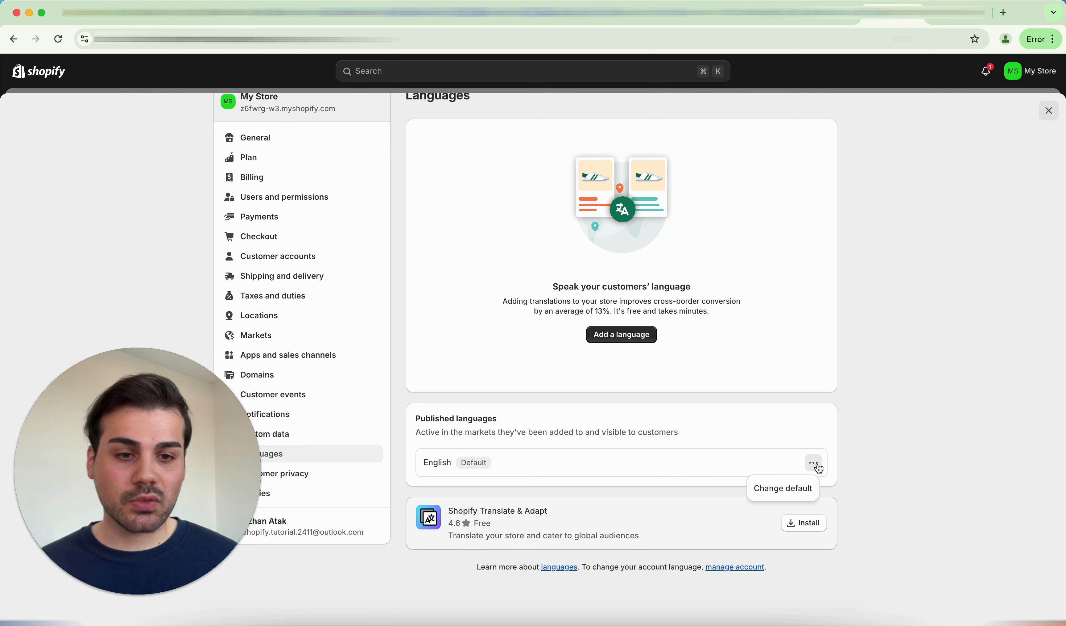
left_click(802, 487)
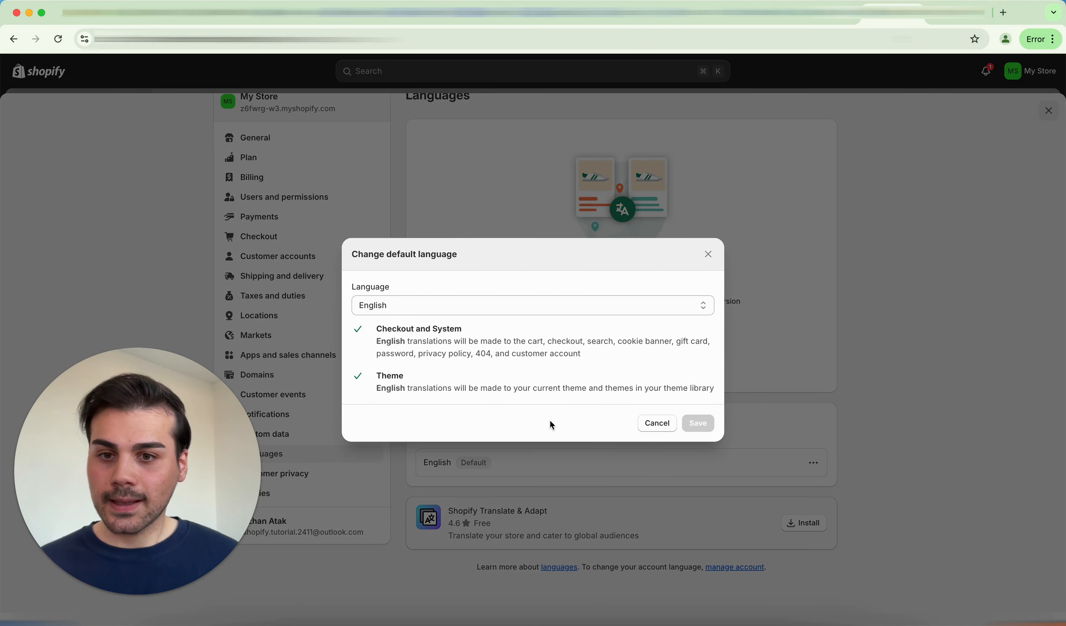
left_click(406, 311)
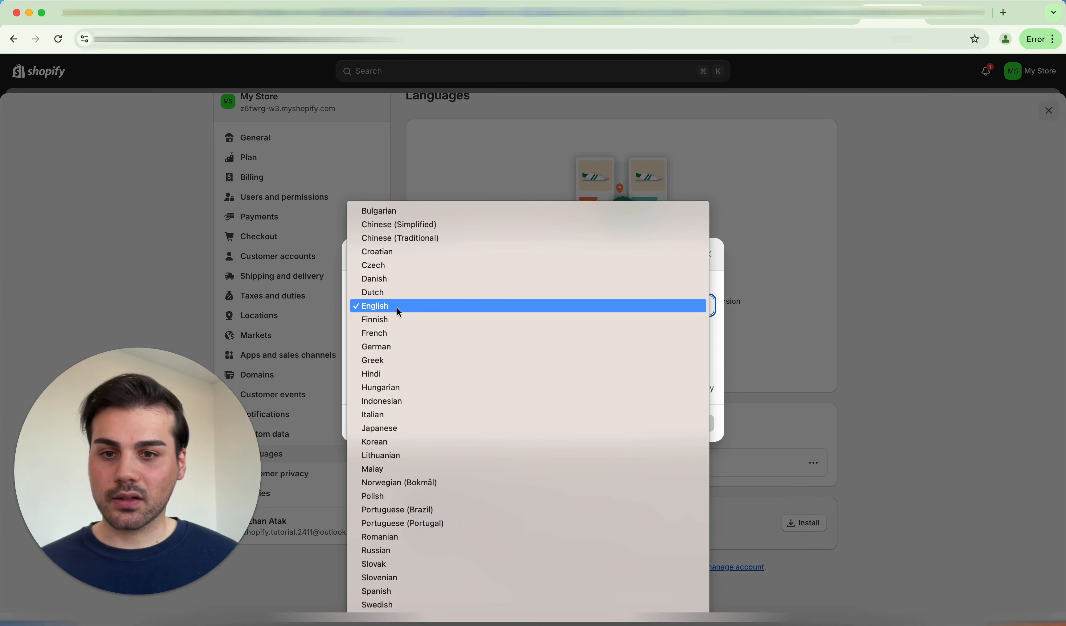
left_click(389, 307)
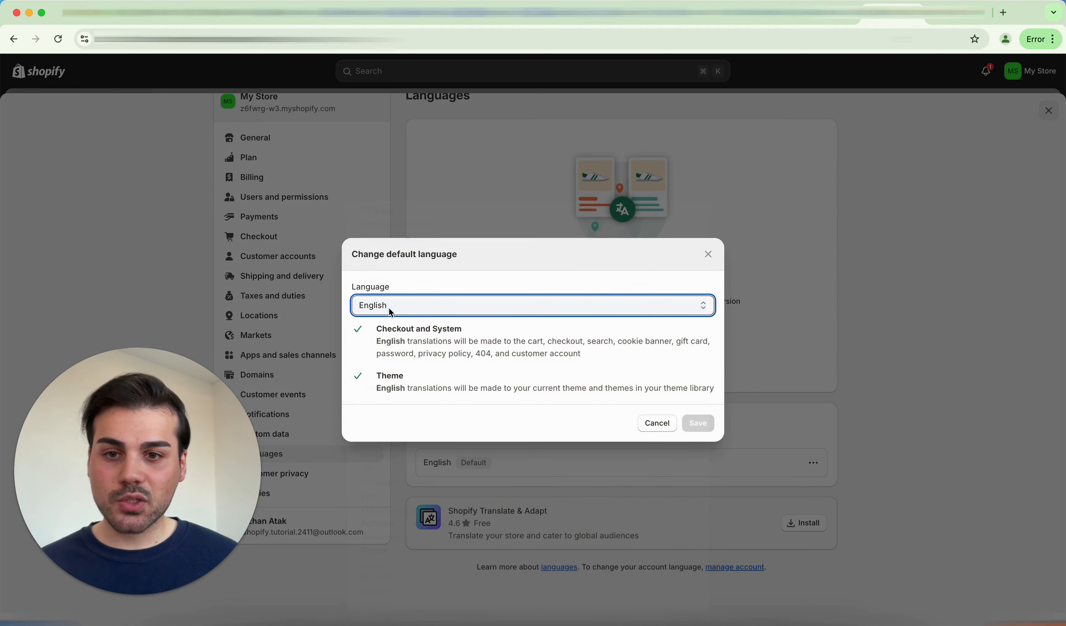
left_click_drag(377, 339, 623, 370)
Dismiss the Change default language dialog without saving, leaving English as default
left_click(380, 372)
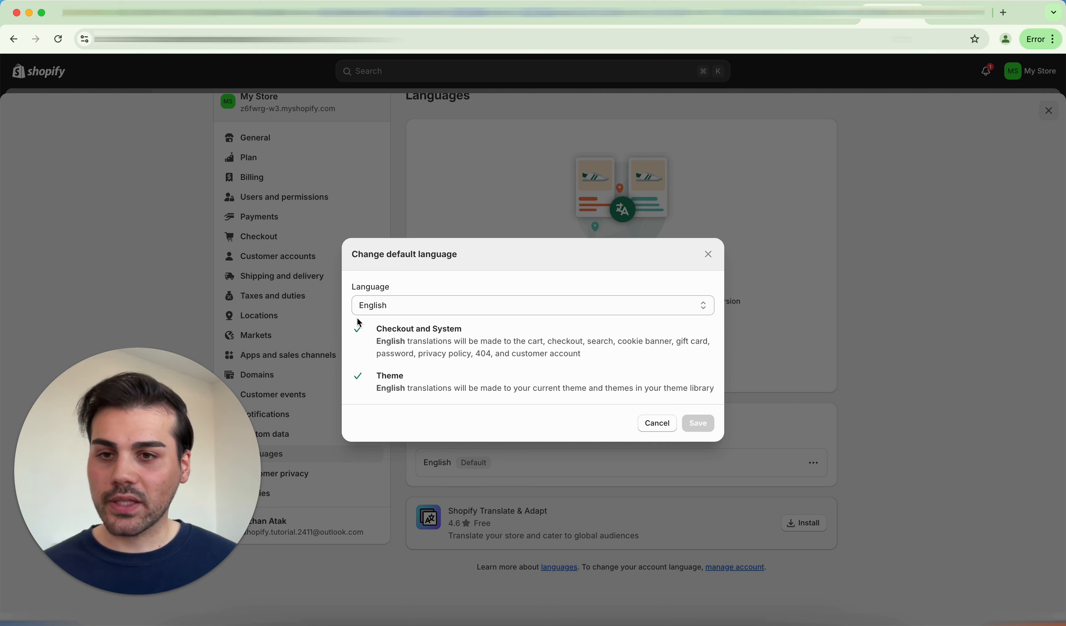
left_click(460, 190)
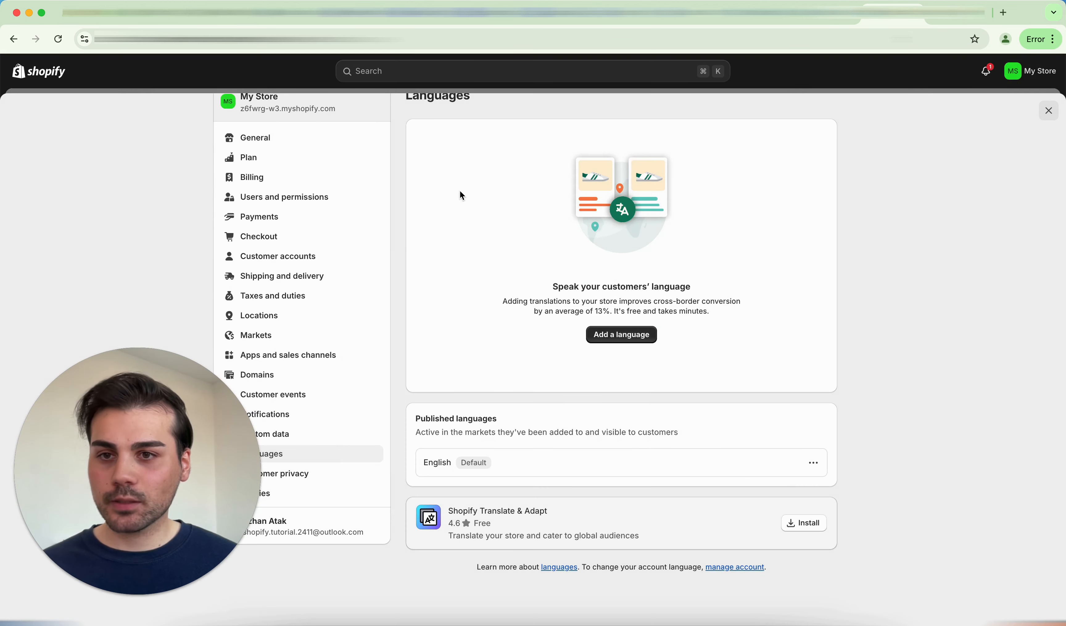
In General settings, edit the store details and replace 'My Store' with 'Chocolate'
left_click(277, 142)
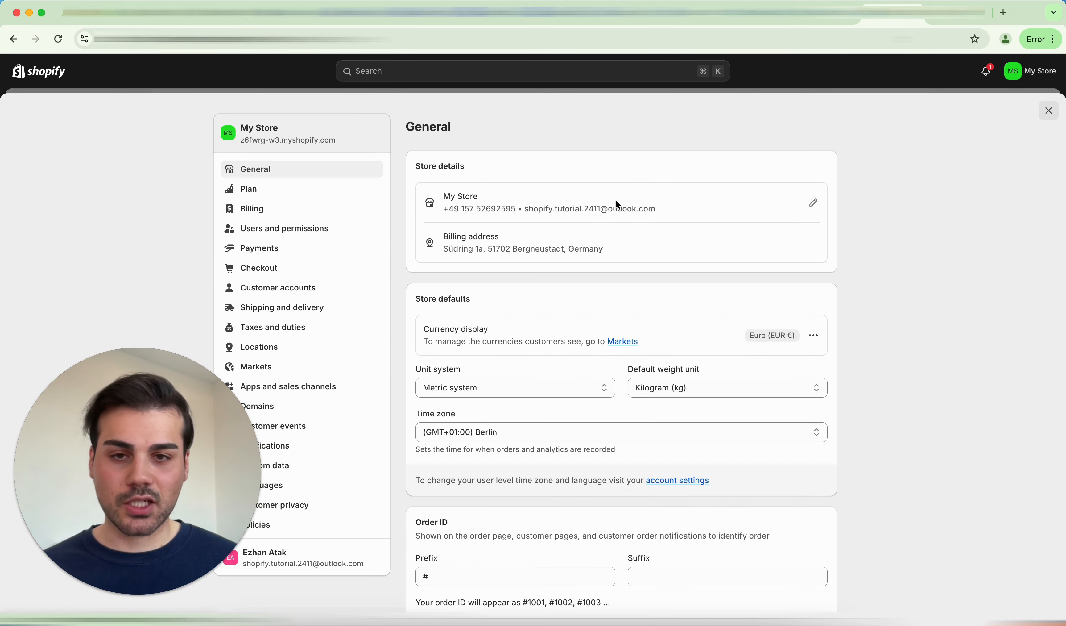
left_click(812, 204)
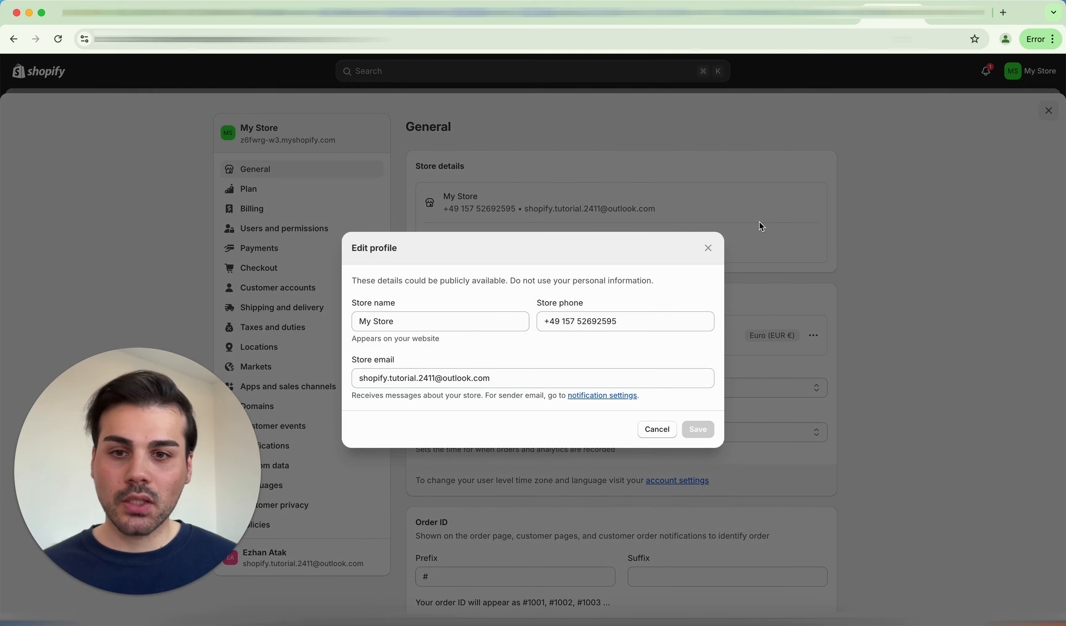
left_click(421, 317)
key("alt+shift+Left")
key("alt+shift+Left")
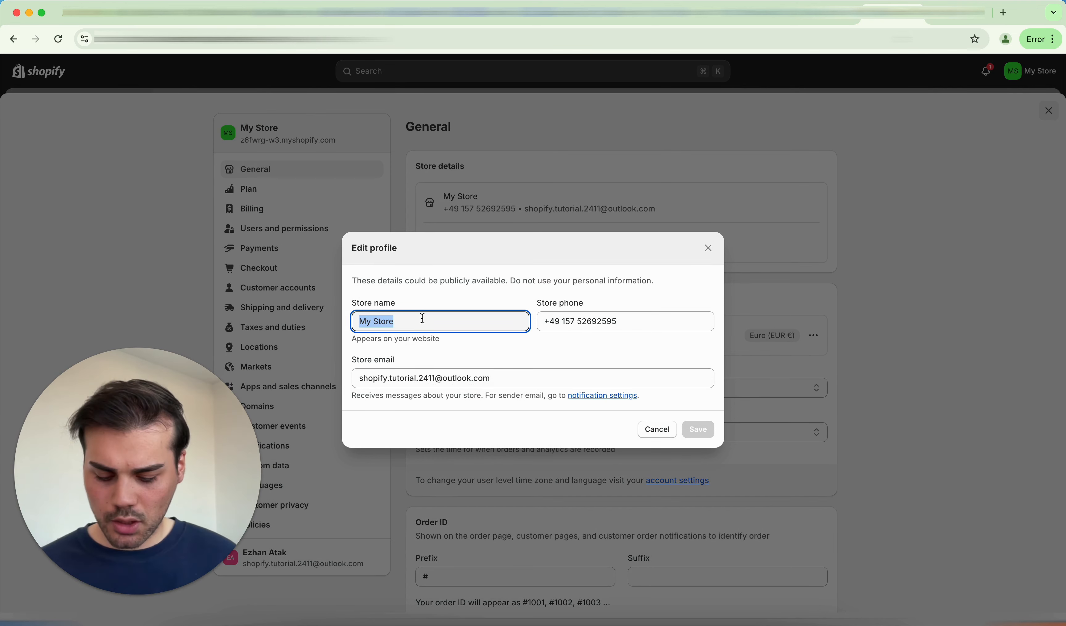
type("Choco")
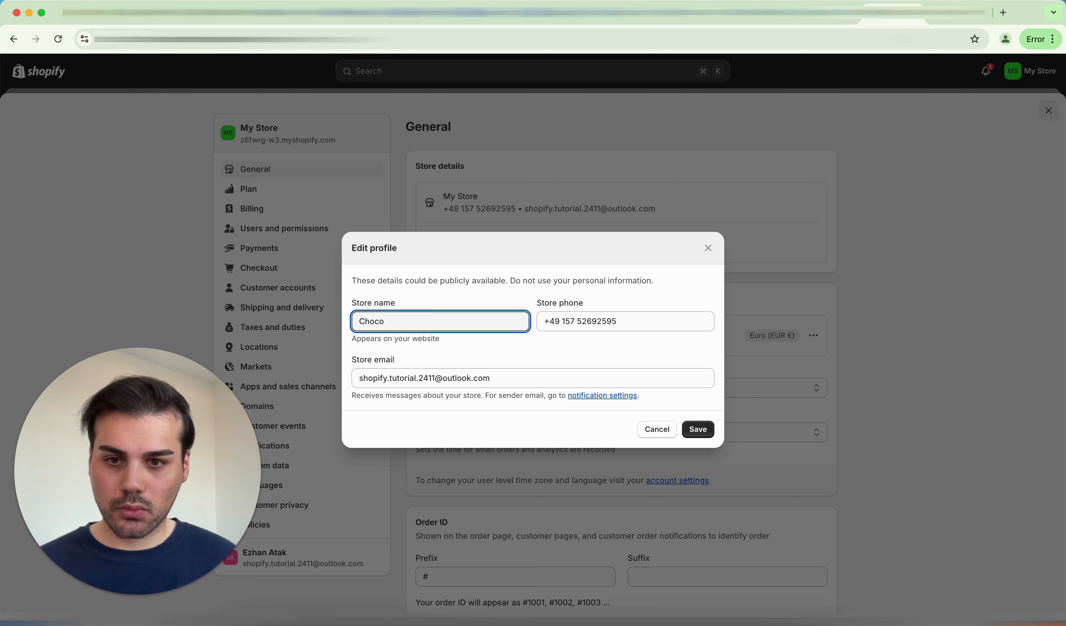
type("late")
Review the phone and email fields, complete the name as 'Chocolate Shop', and save
left_click_drag(636, 323, 551, 338)
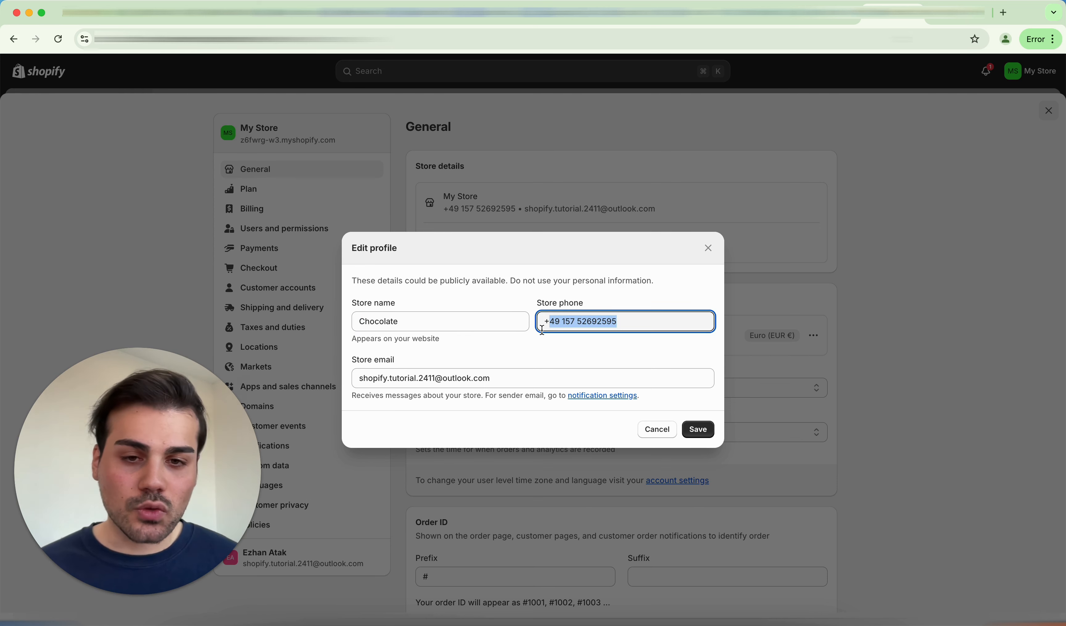
left_click(550, 348)
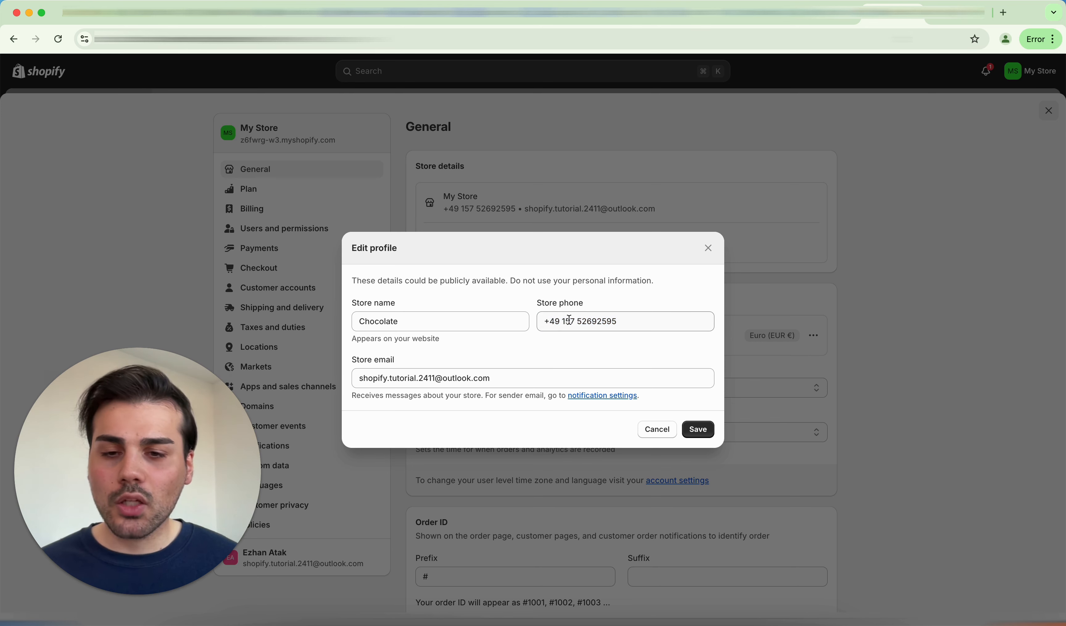
left_click_drag(531, 378, 317, 381)
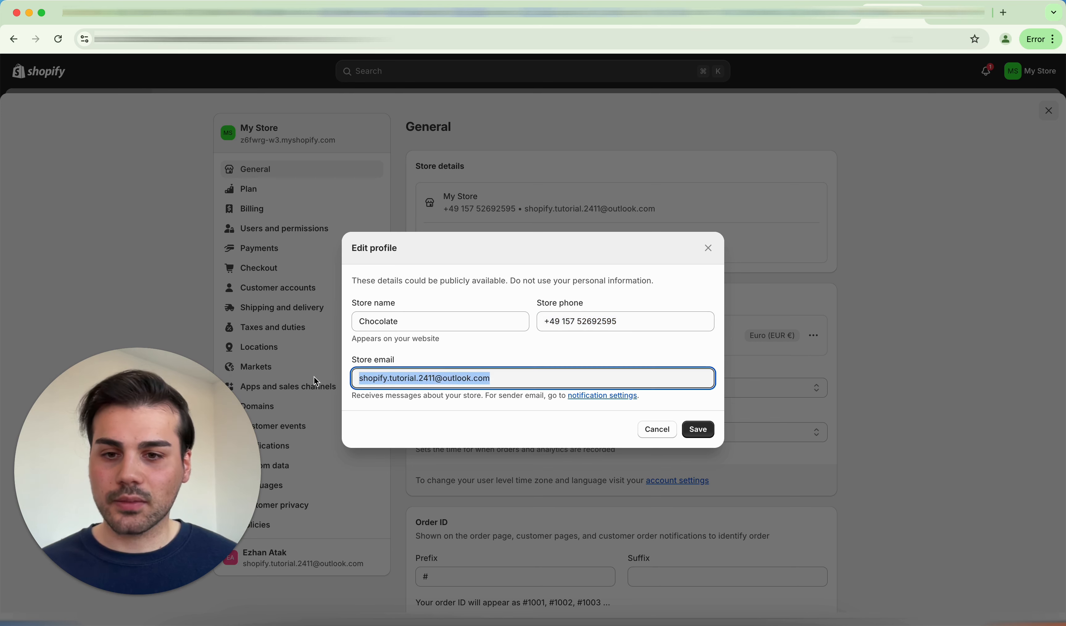
left_click(566, 346)
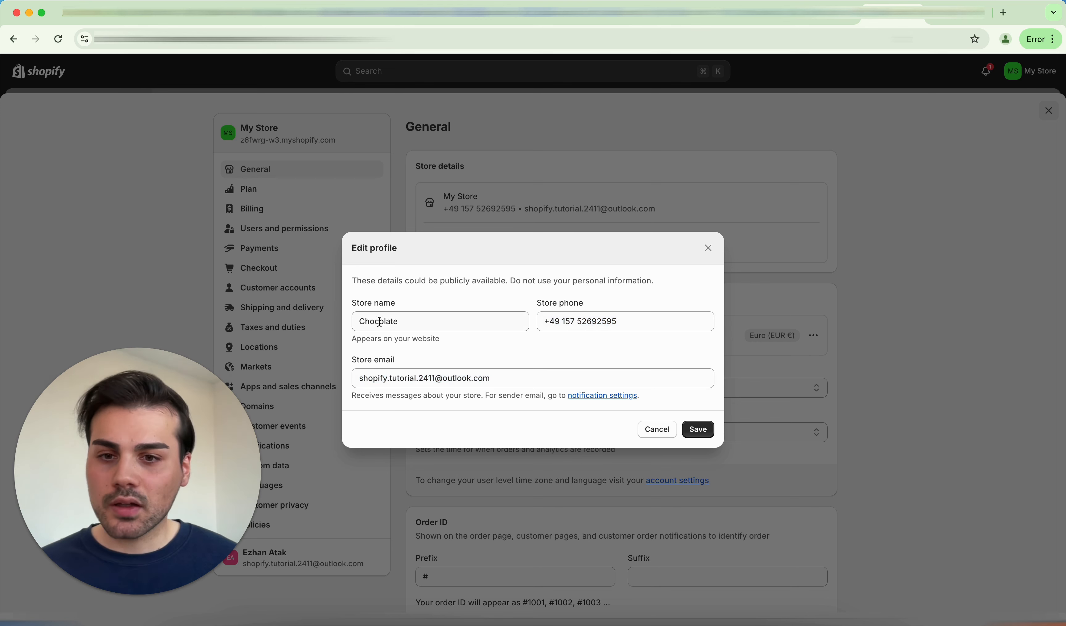
left_click(438, 322)
type("Shop")
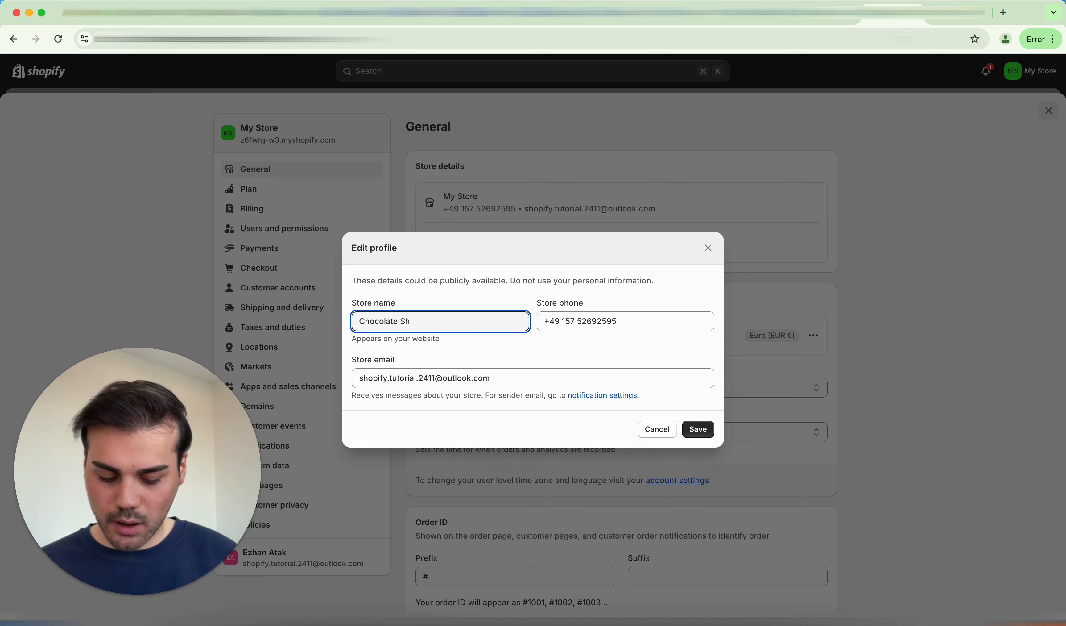
left_click(620, 354)
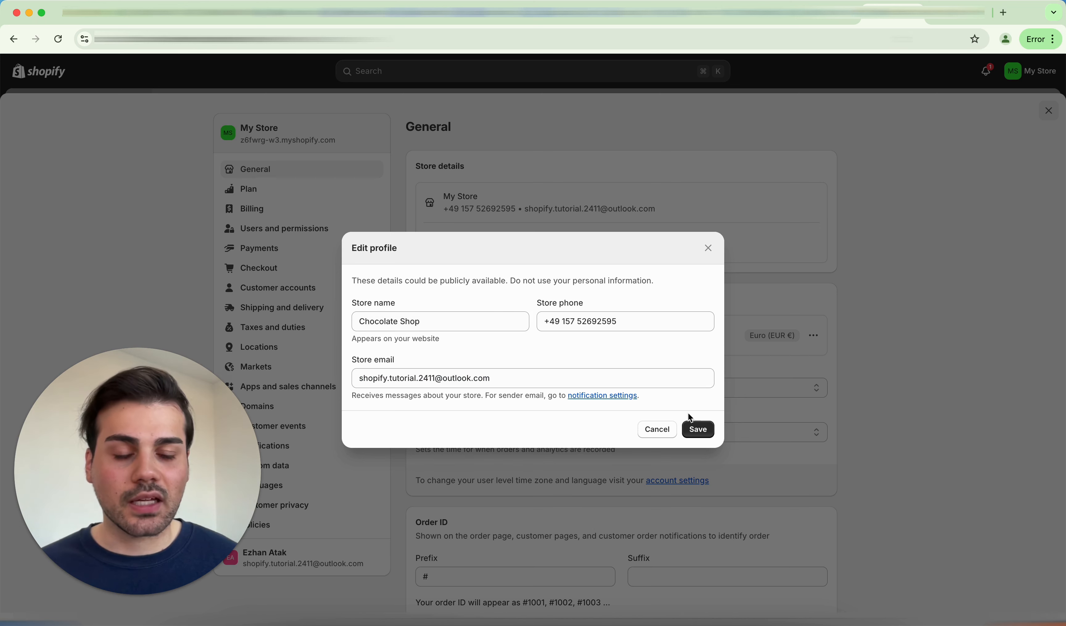
left_click(698, 429)
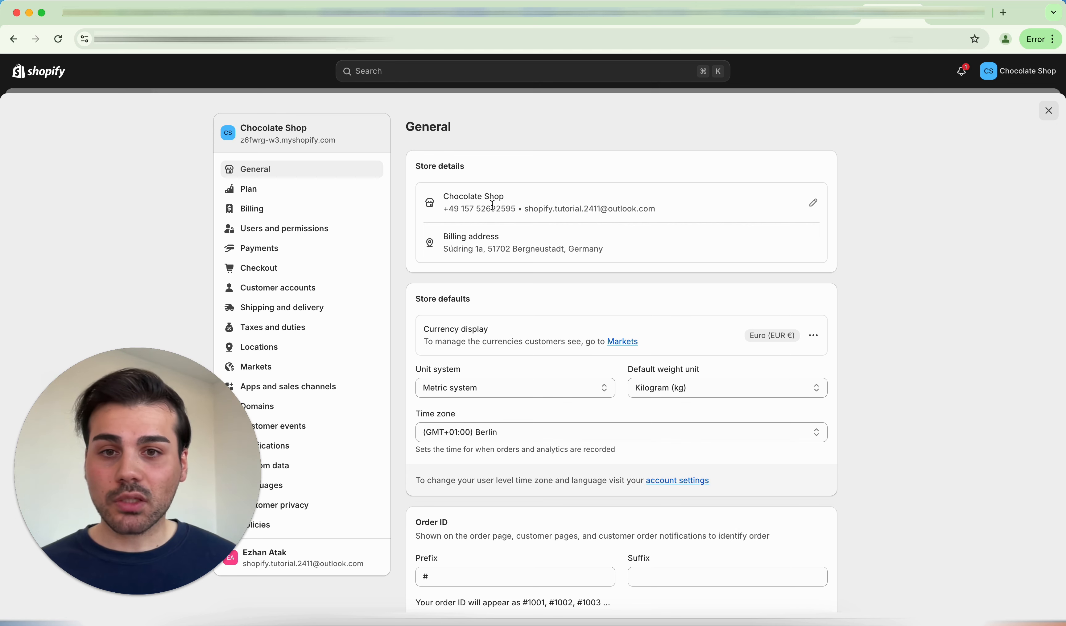
left_click_drag(442, 196, 674, 214)
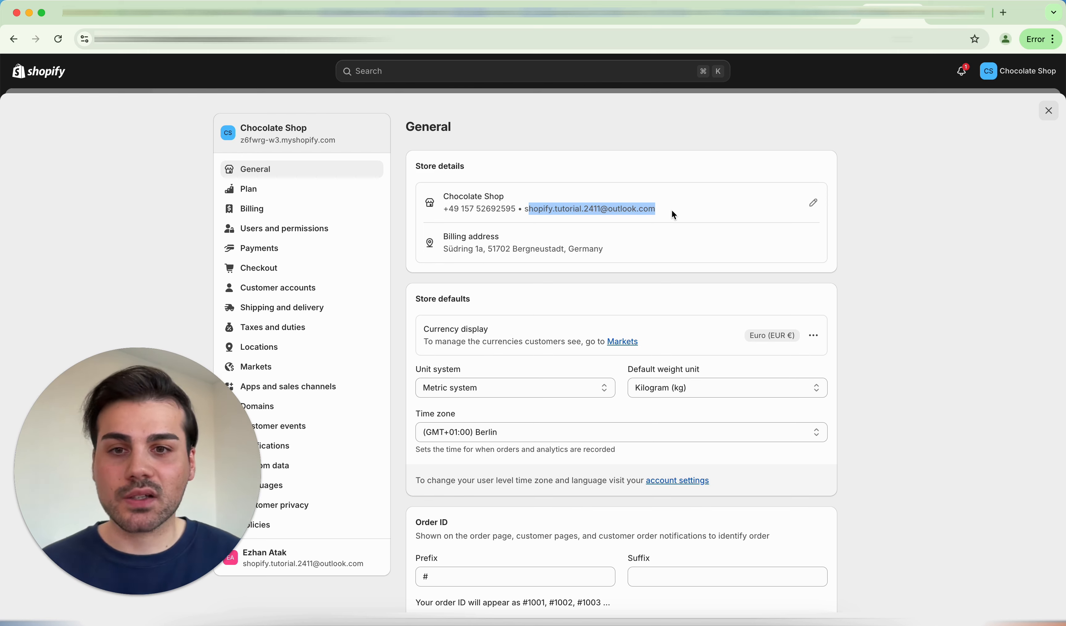
left_click(815, 203)
mouse_move(351, 396)
left_mouse_down()
mouse_move(596, 397)
mouse_move(658, 410)
left_mouse_up()
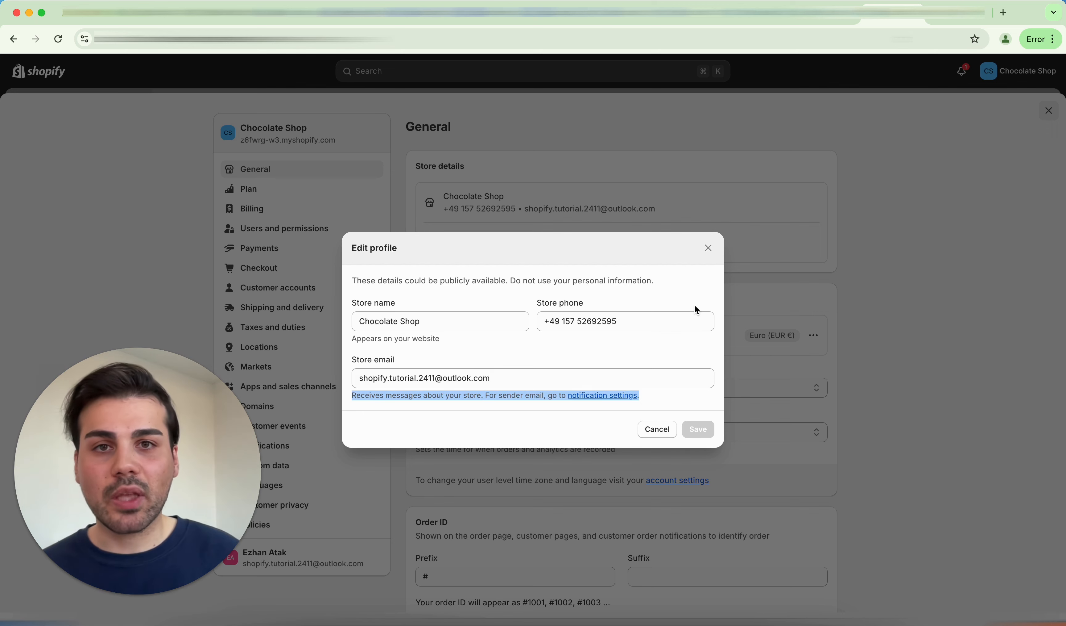
left_click(708, 248)
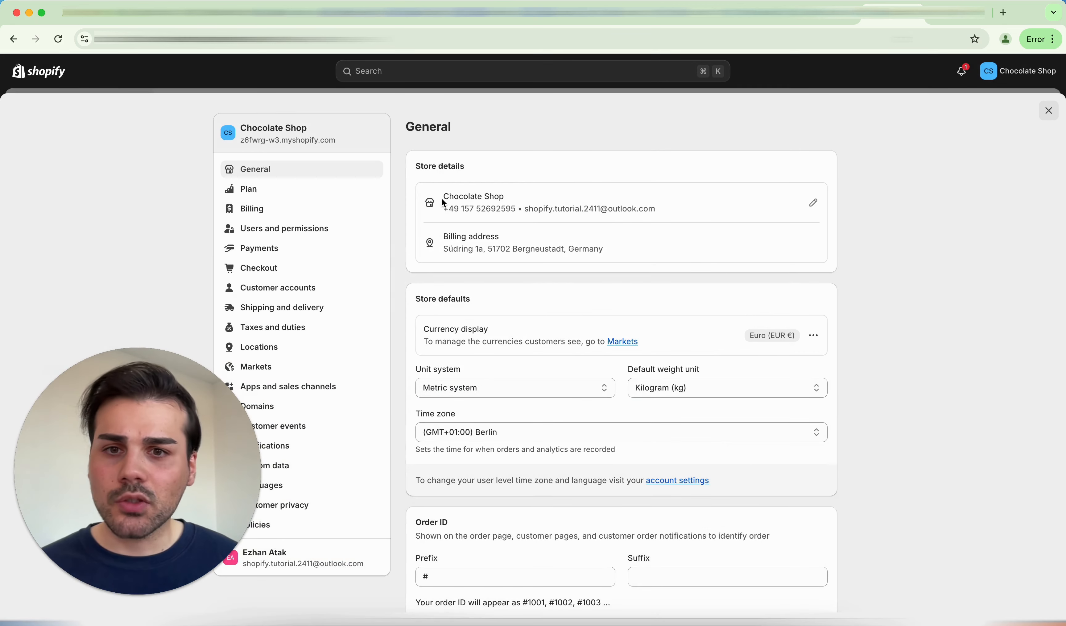
left_click_drag(442, 200, 561, 200)
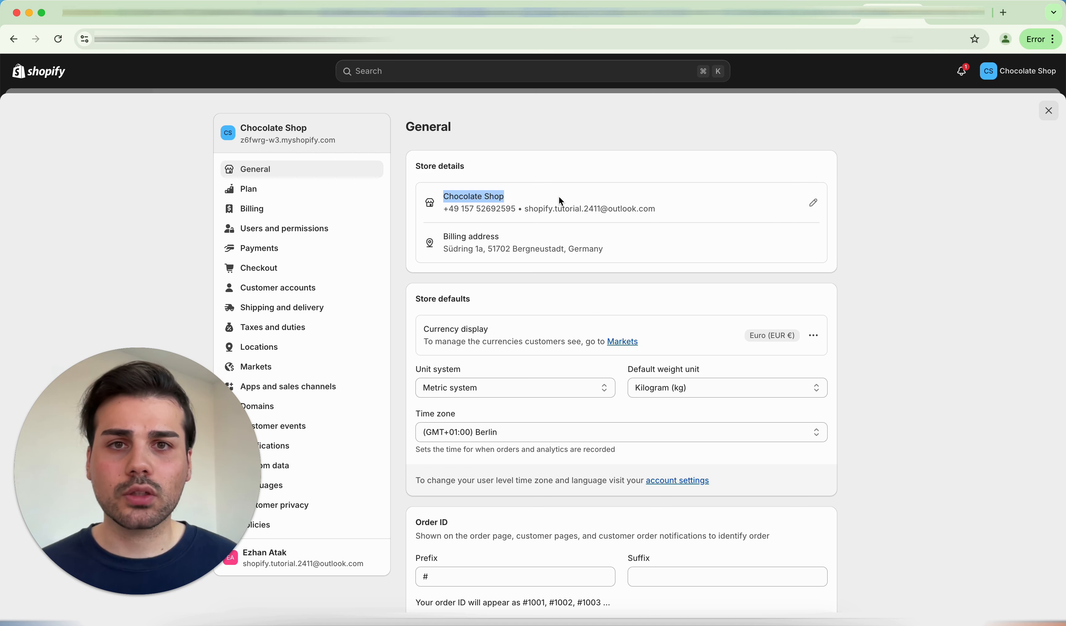
left_click(559, 196)
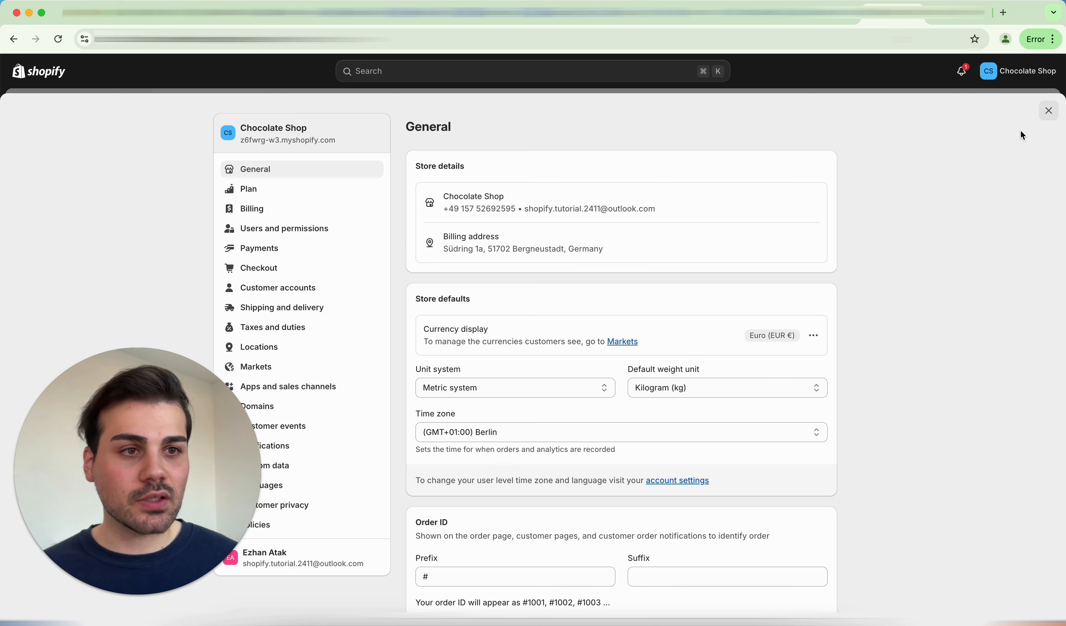
Close Settings and view the store's empty Orders page
left_click(1048, 111)
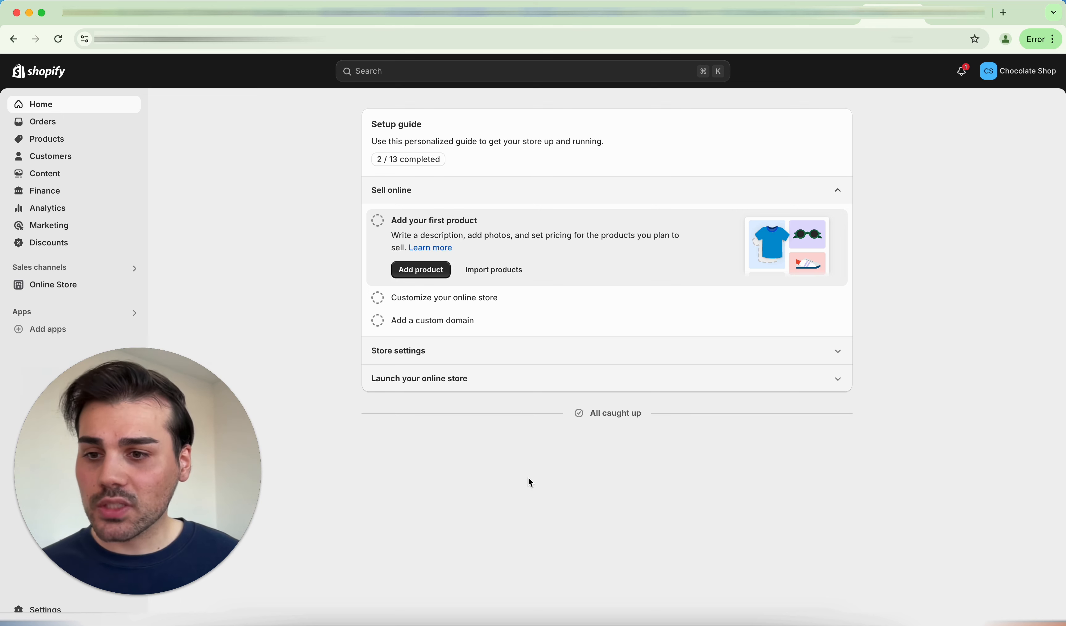
left_click(59, 124)
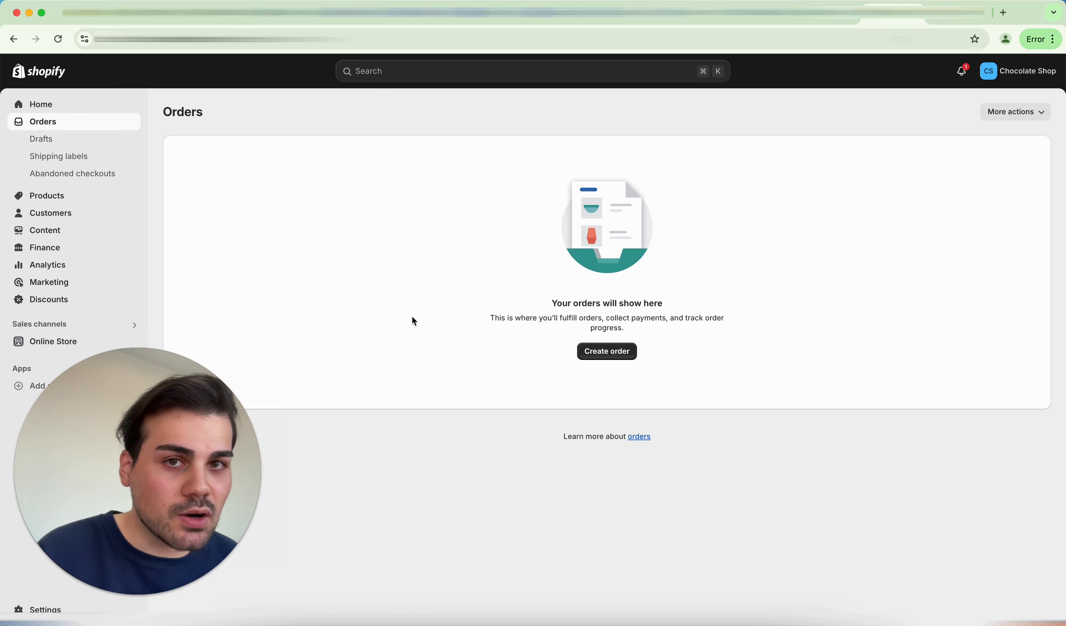
Start a new order, discard the unsaved draft, and view Shipping labels for Germany
left_click(598, 349)
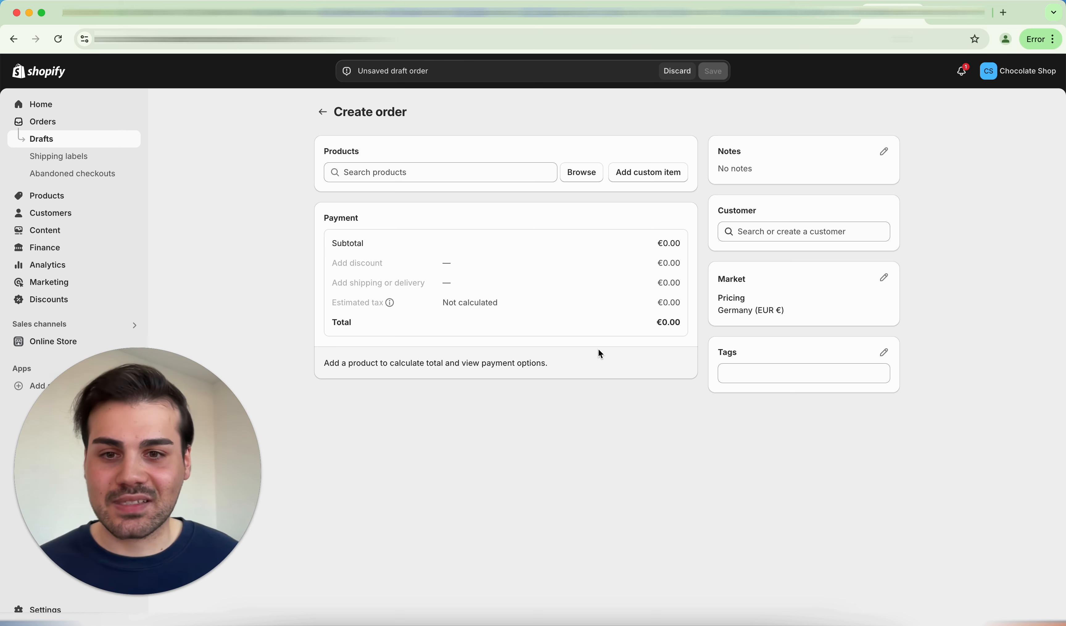
left_click(323, 113)
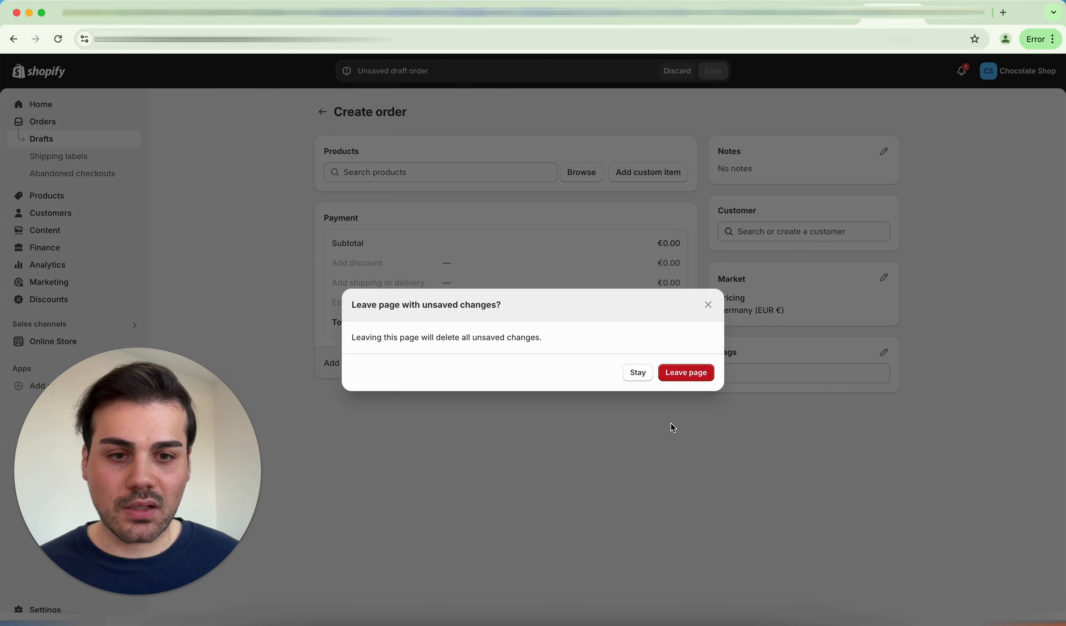
left_click(683, 372)
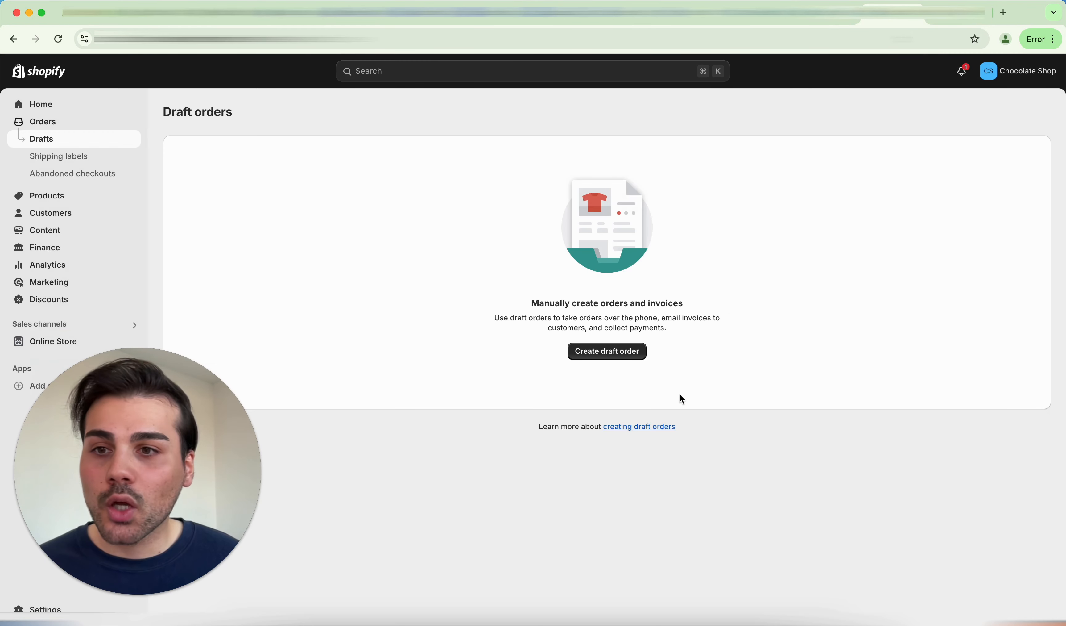
left_click(78, 160)
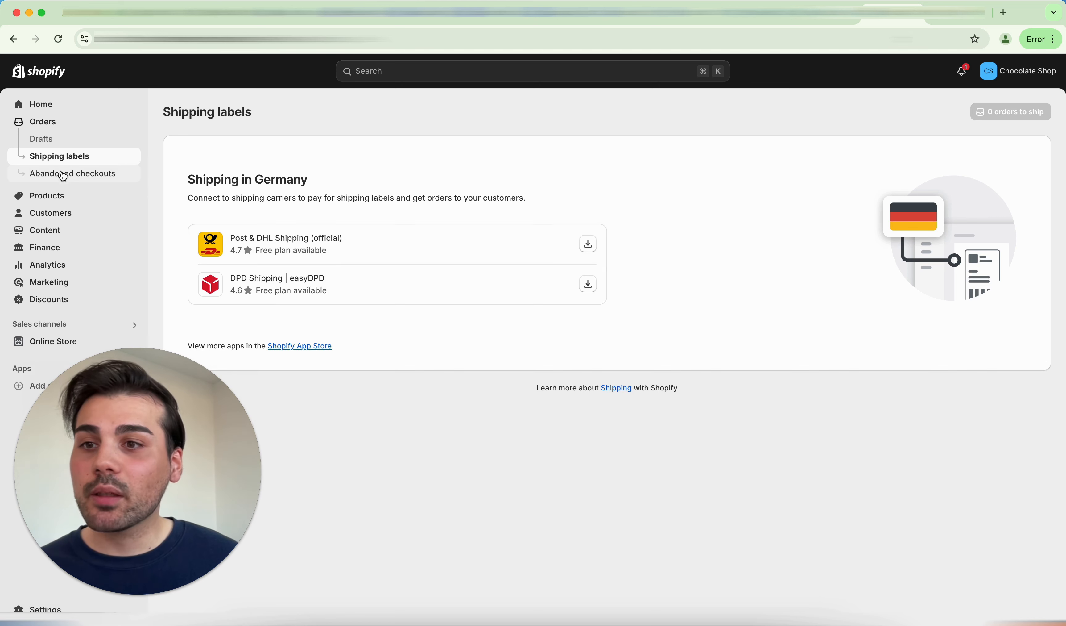
Check the empty Abandoned checkouts list, then view the empty 'Add your products' page
left_click(87, 178)
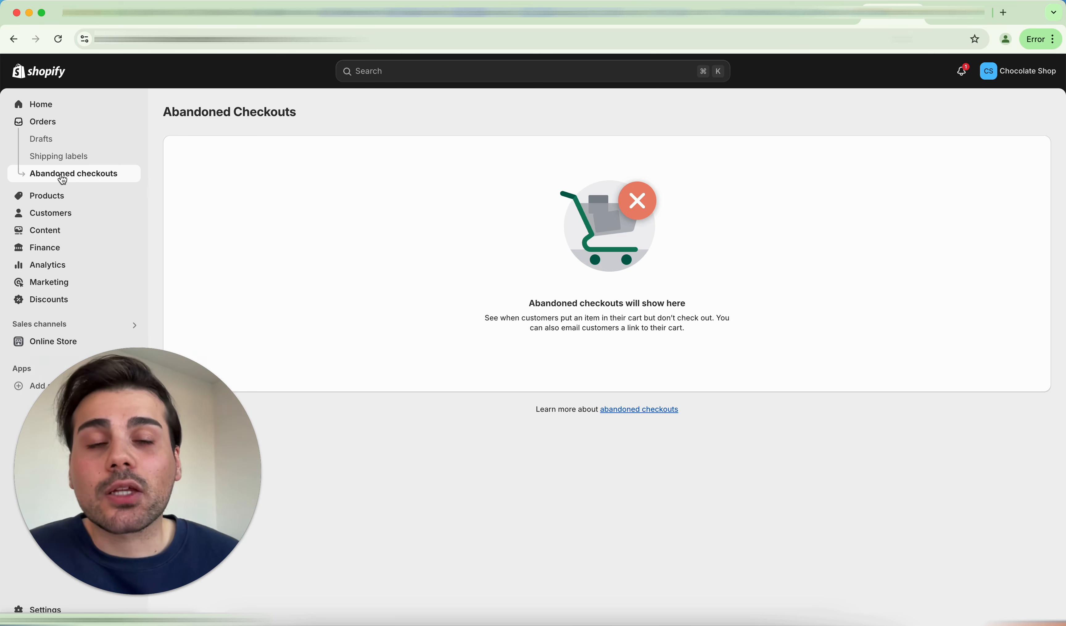
left_click(60, 200)
left_click_drag(108, 429, 942, 485)
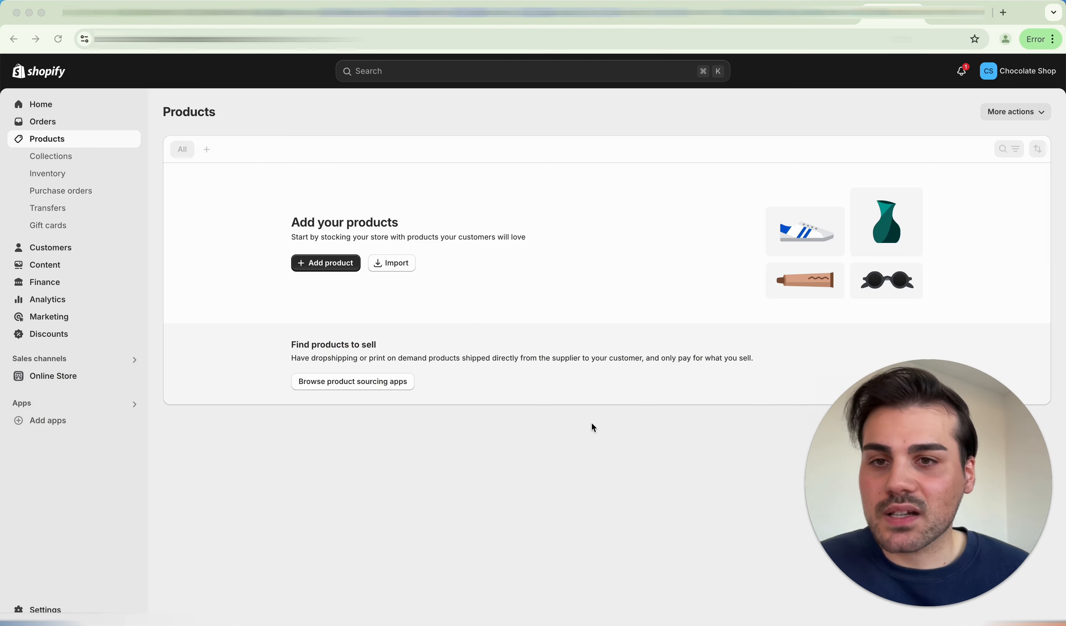
Browse Collections (only 'Home page'), start and abandon a new collection, then view Inventory
left_click(239, 347)
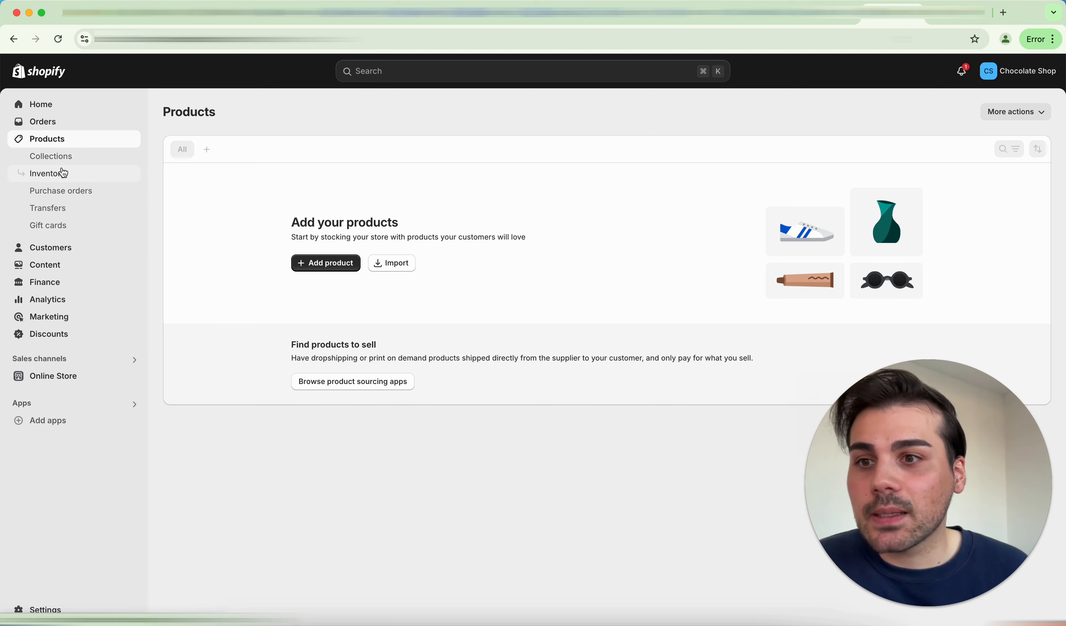
left_click(64, 158)
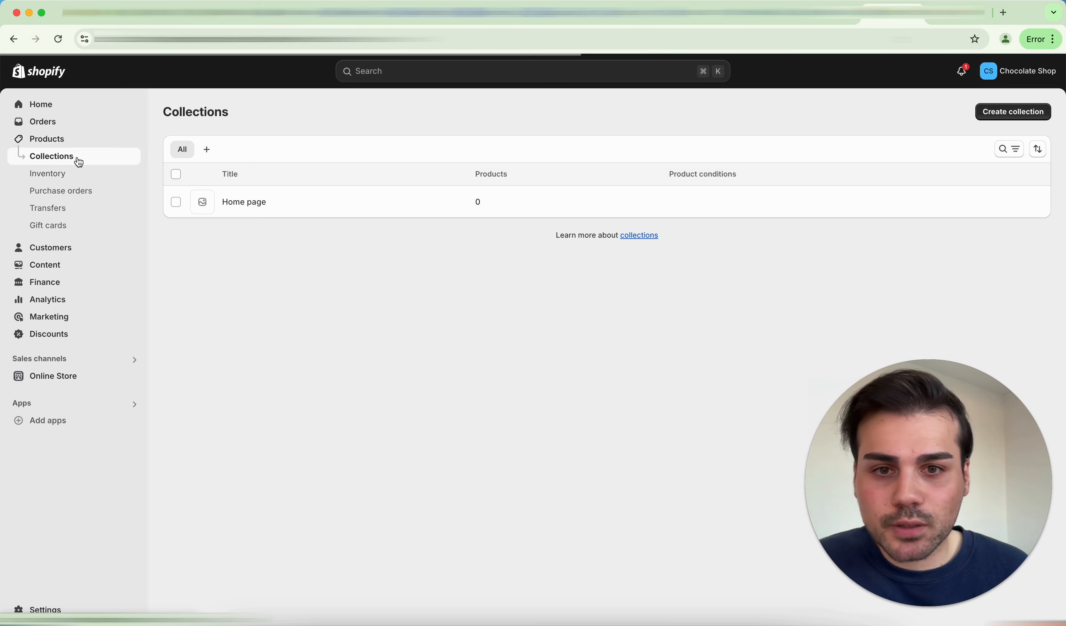
left_click(995, 115)
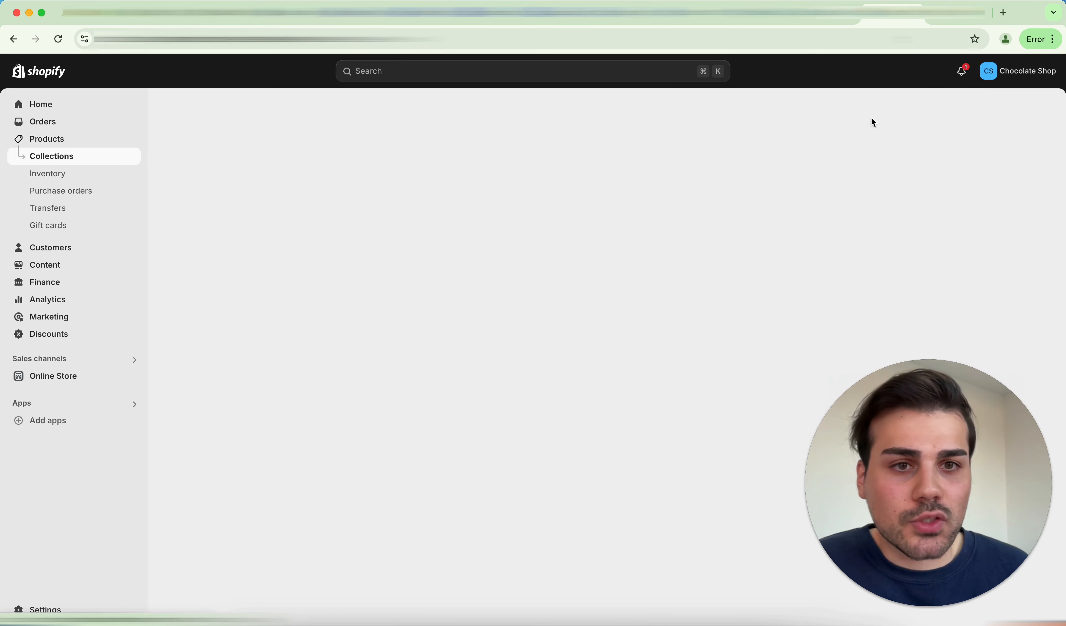
left_click(322, 114)
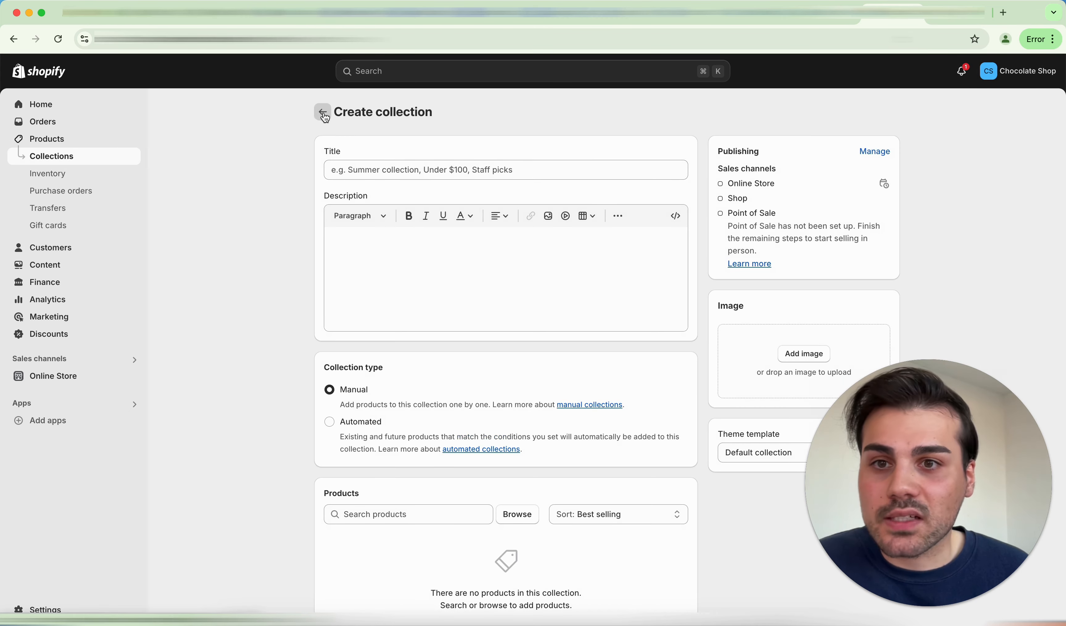
left_click(62, 182)
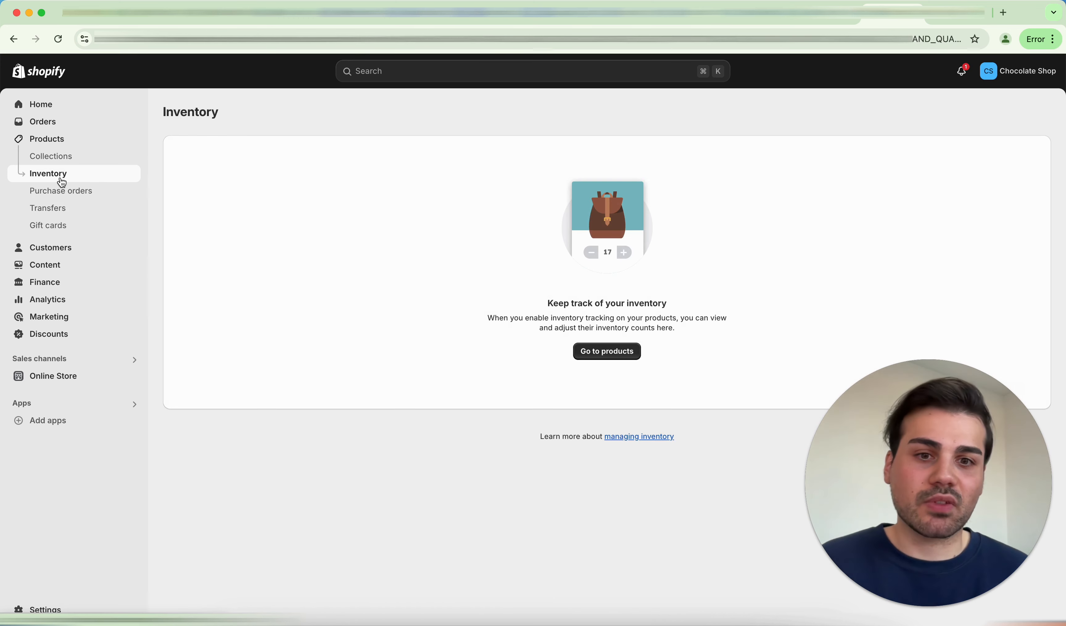
Look through the empty Purchase orders and Transfers pages, then view the empty Customers page
left_click(62, 190)
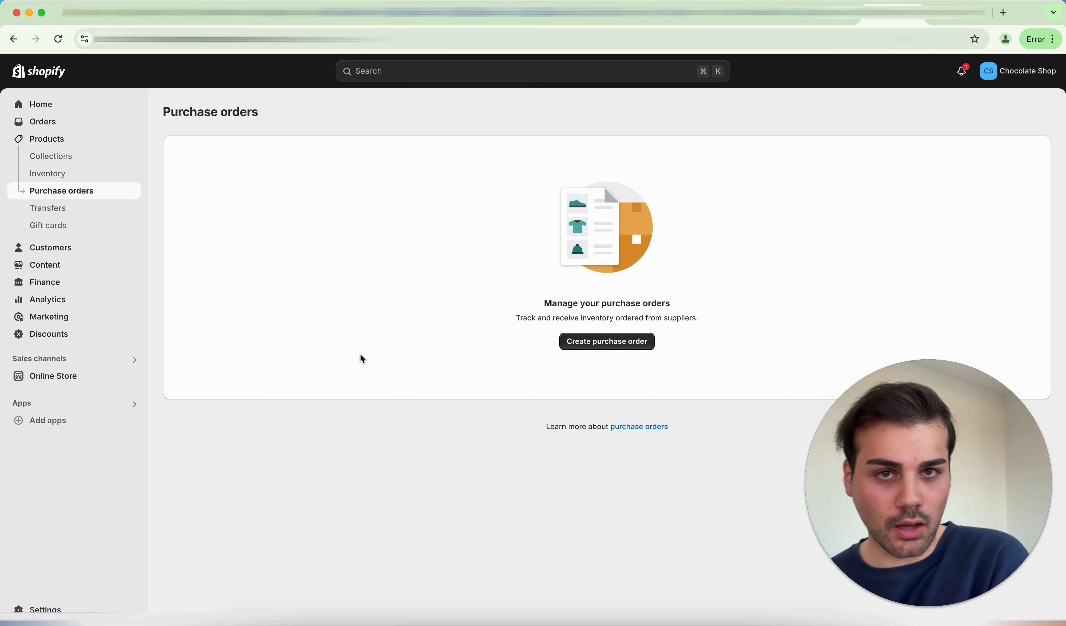
left_click(87, 207)
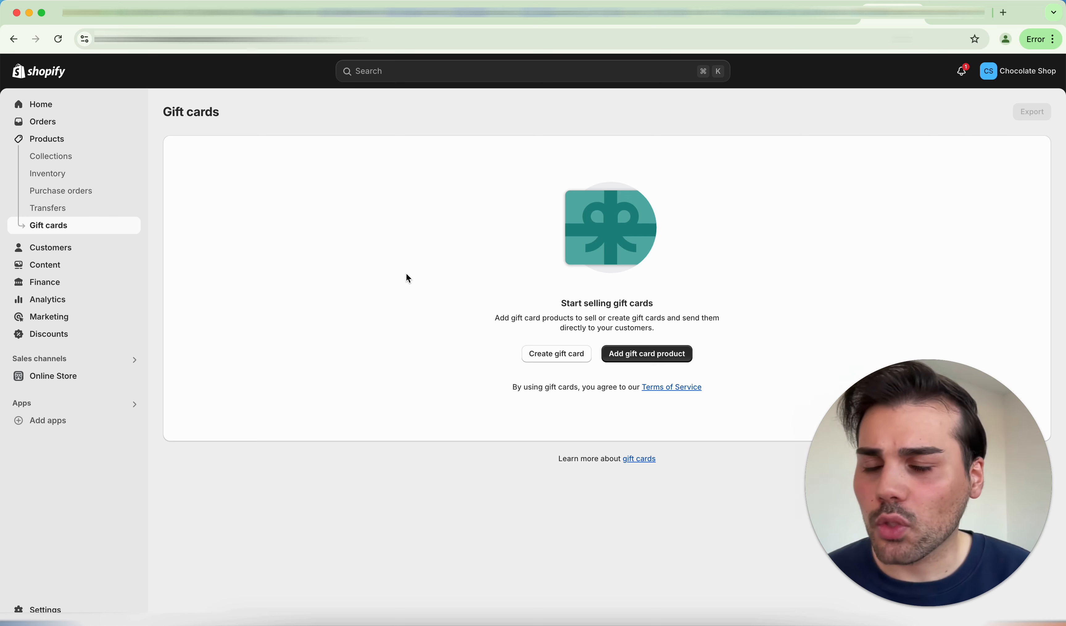
left_click(61, 247)
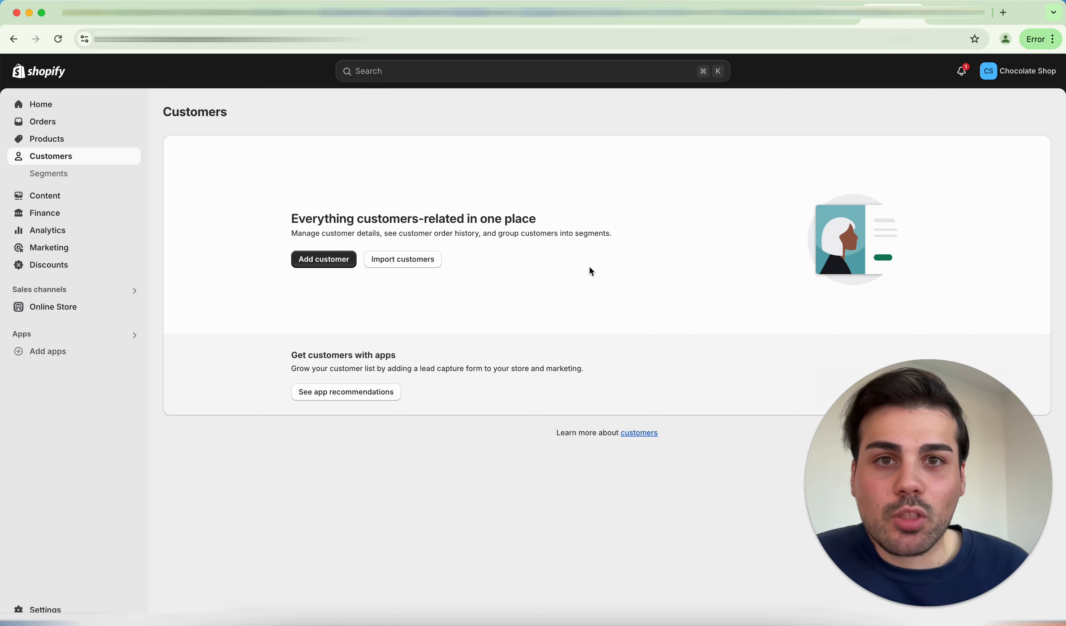
Tick and untick the 'Abandoned checkouts in the last 30 days' segment, then view Content's Metaobjects
left_click(78, 176)
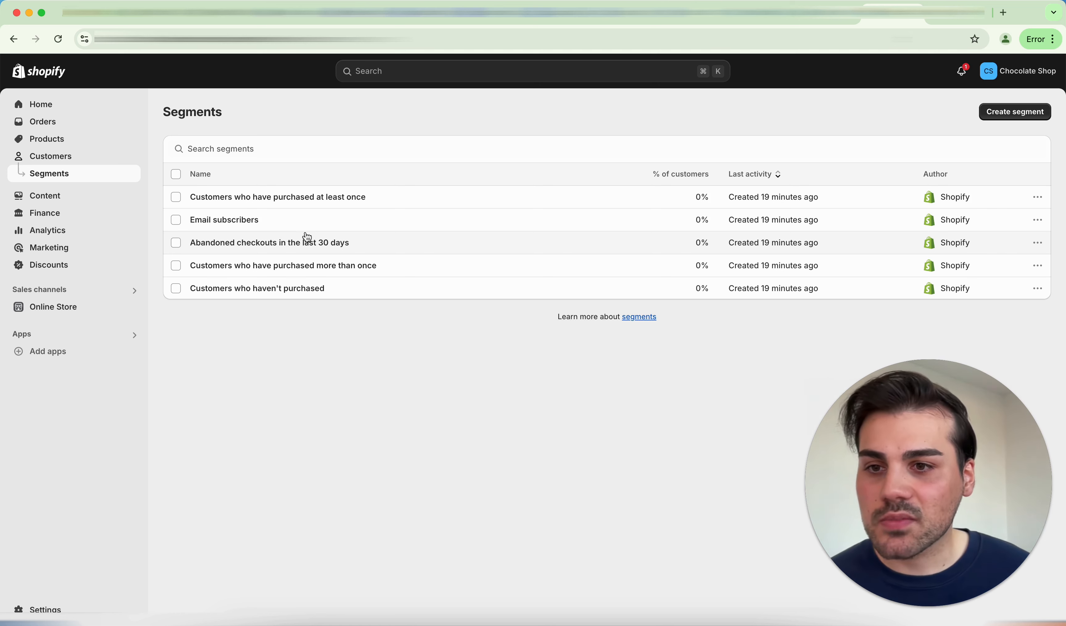
left_click(176, 243)
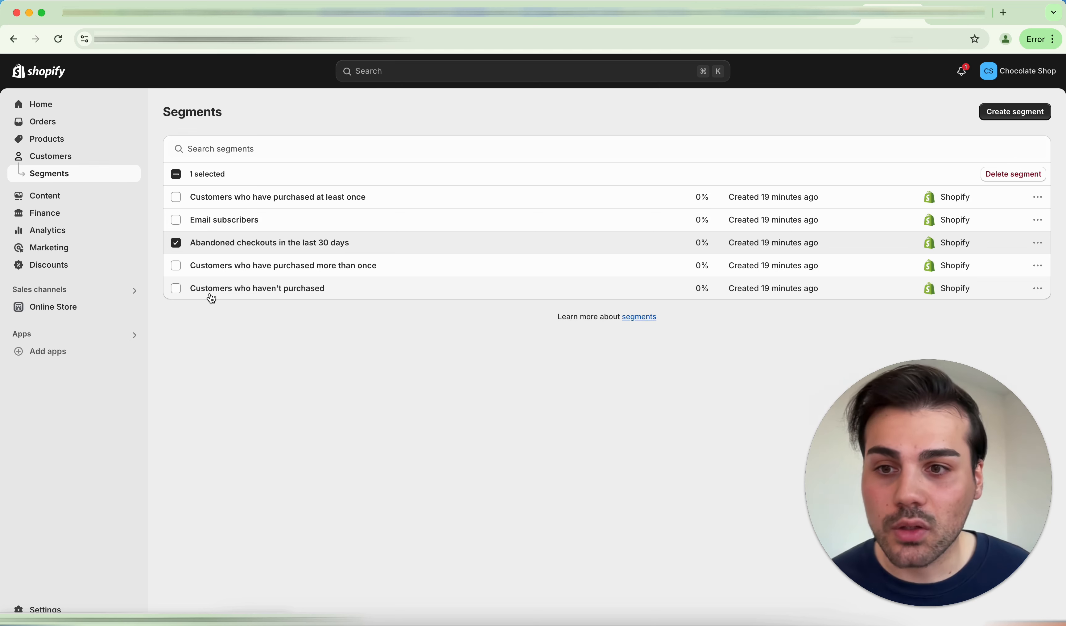
left_click(177, 247)
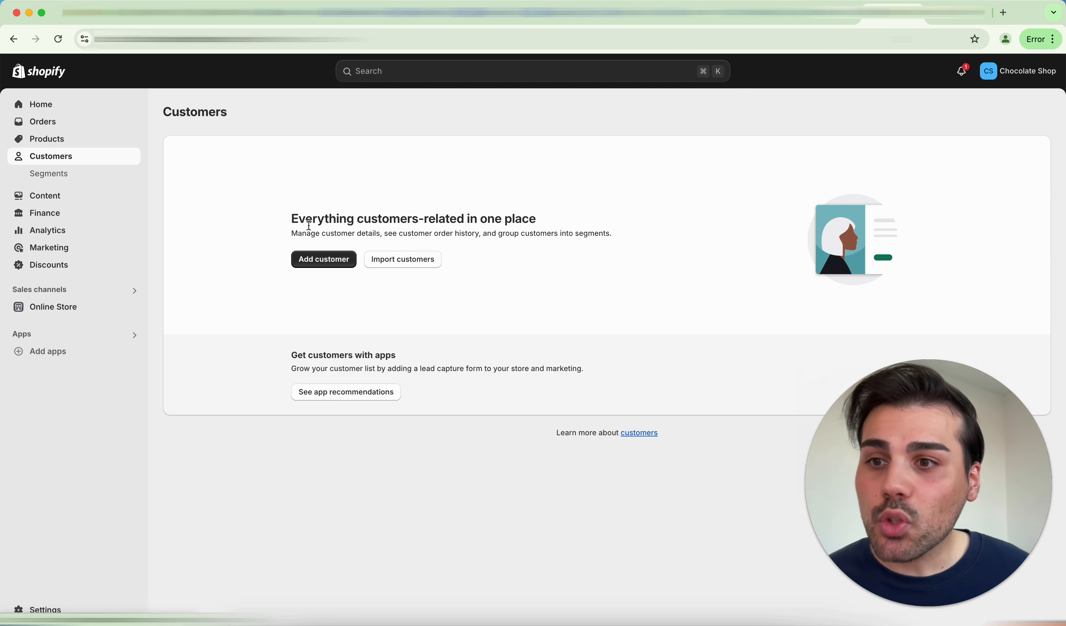
left_click(58, 199)
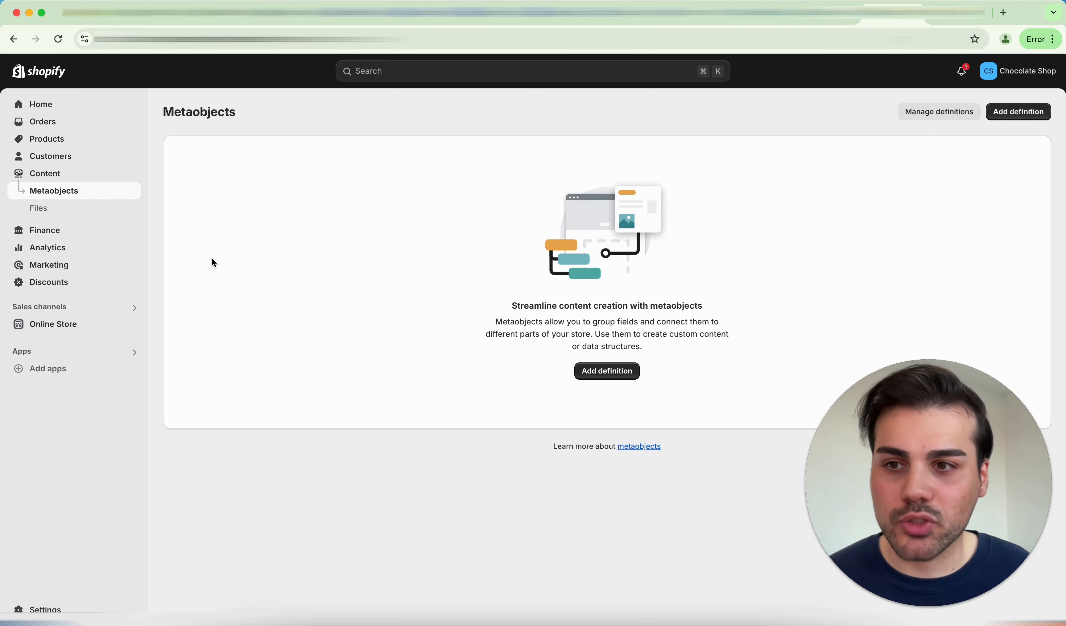
Upload the 1.4 MB chocolate peanut-butter-cup JPG to the Files library
left_click(47, 211)
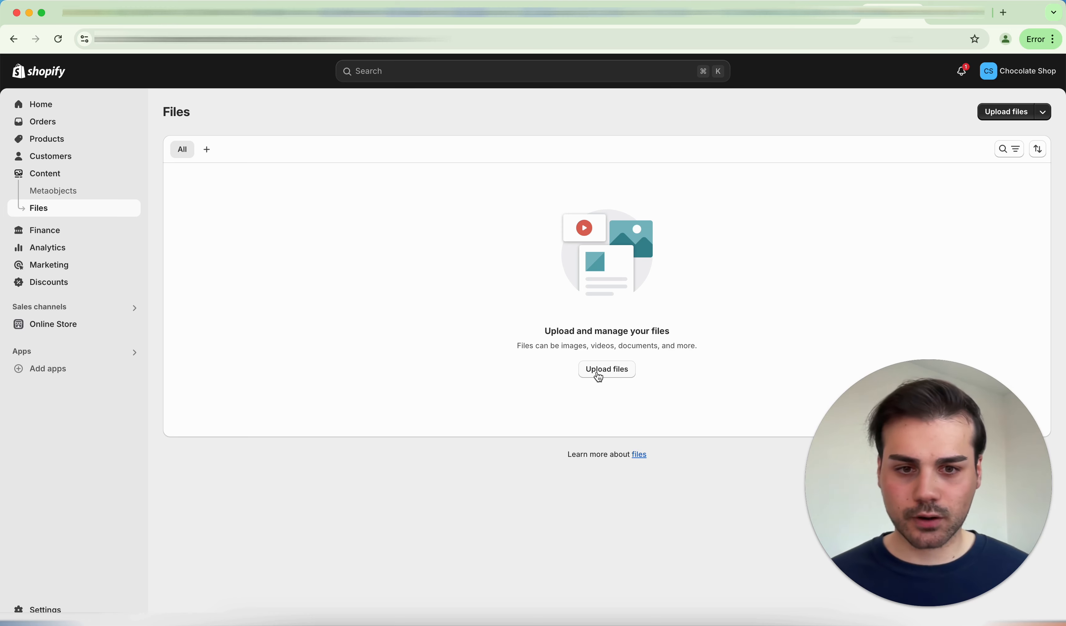
left_click(599, 374)
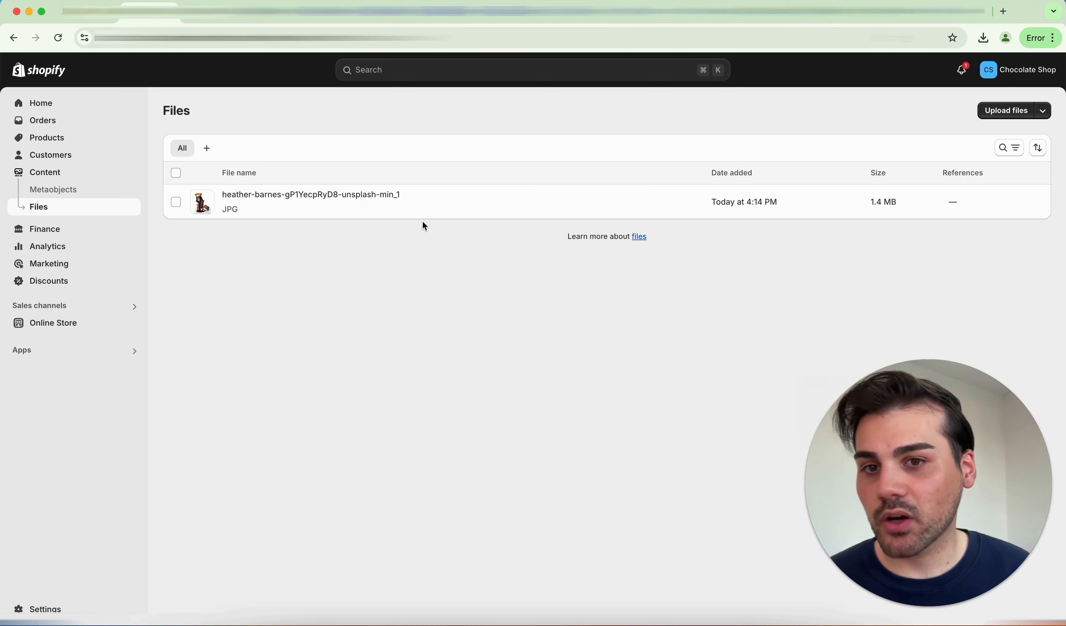
mouse_move(432, 199)
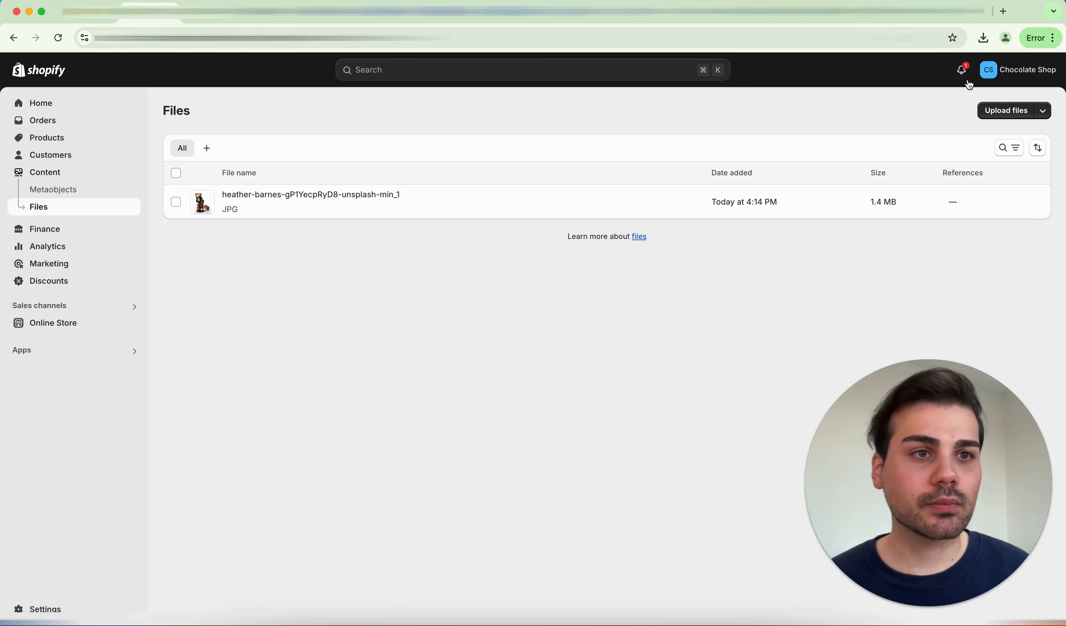
Preview the uploaded image's copied link in a new browser tab, then return to Files
left_click(1004, 11)
key("super+v")
key("Return")
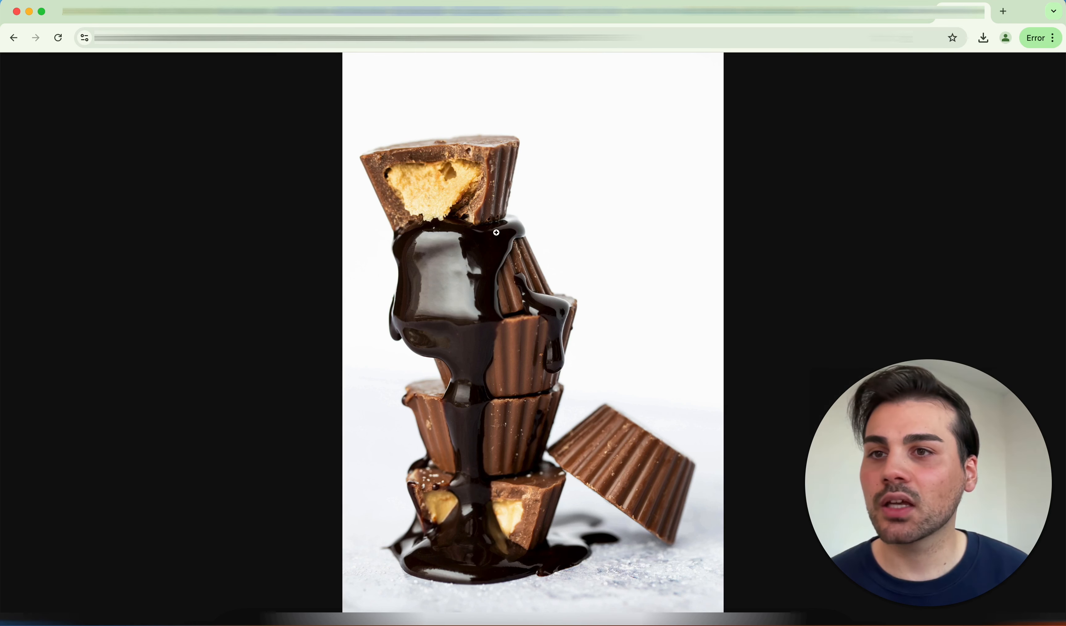
left_click(148, 16)
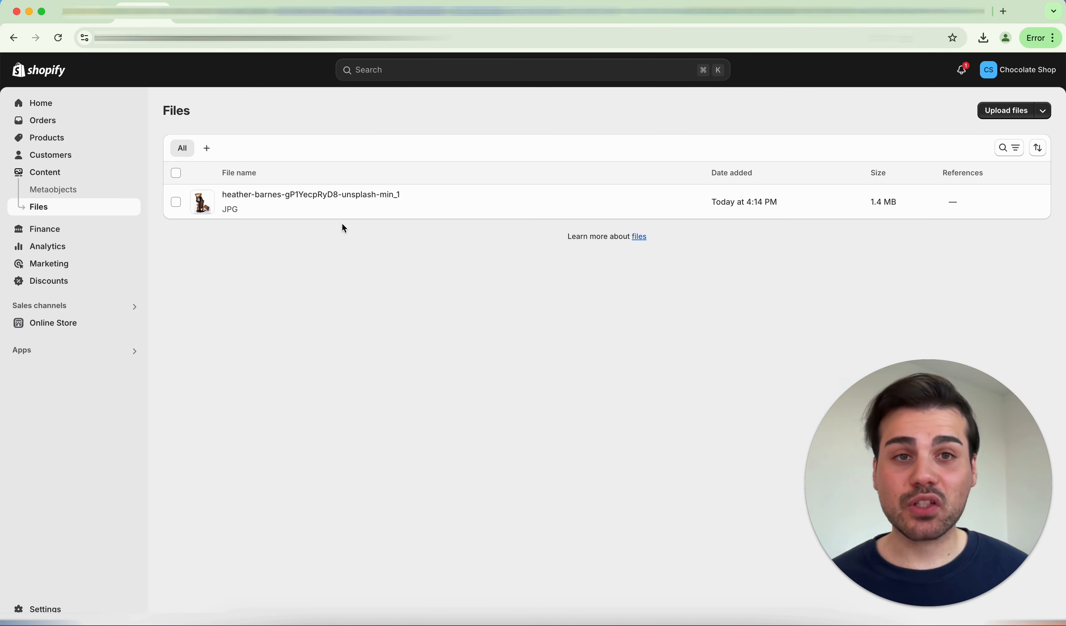
View the Finance page with its two-step authentication and Shopify Payments prompts
left_click(54, 230)
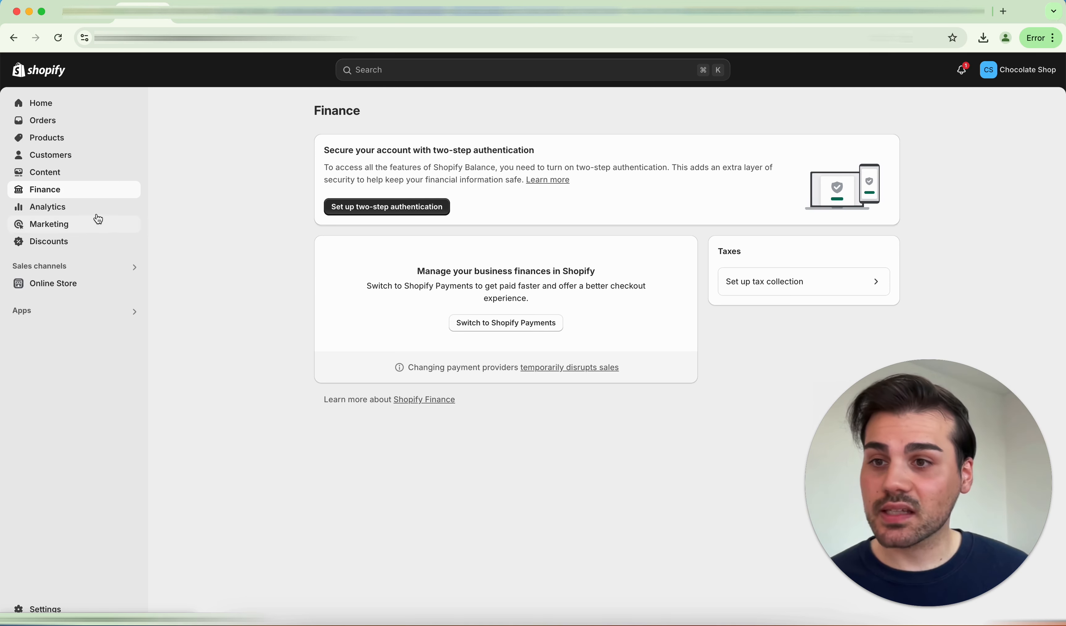
Compare the Analytics dashboard with another store's real data, then view the 87 built-in reports
left_click(81, 207)
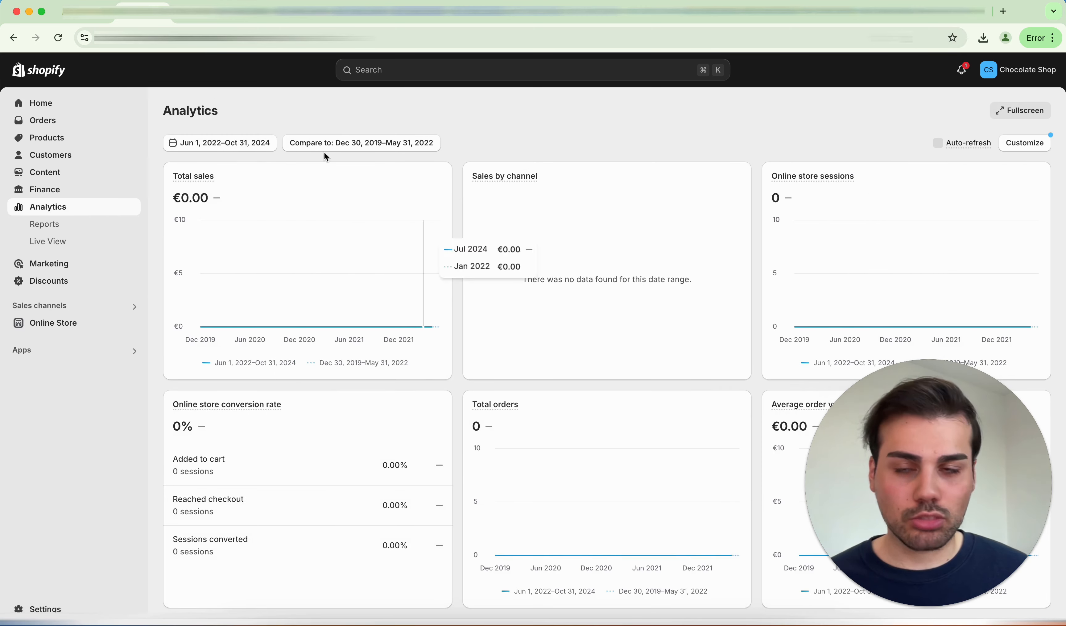
left_click(196, 21)
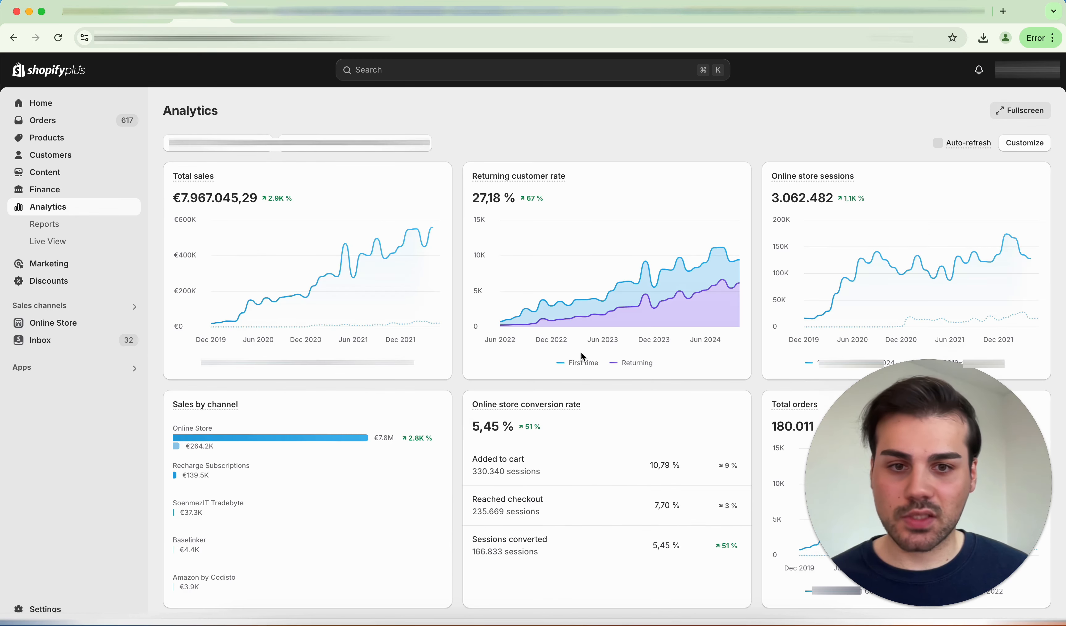
mouse_move(591, 424)
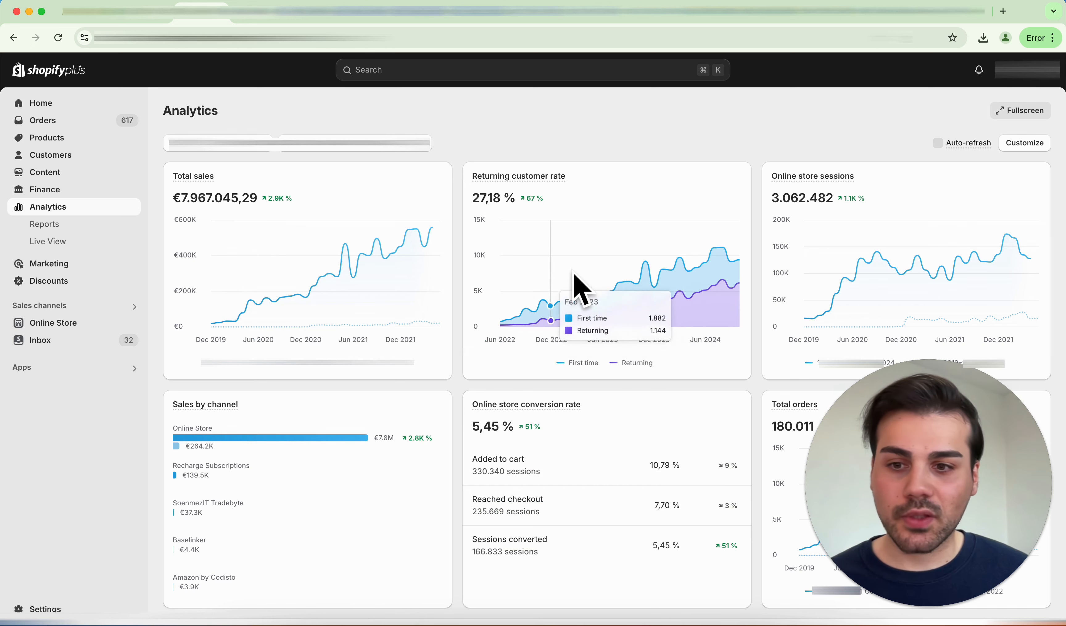
mouse_move(553, 415)
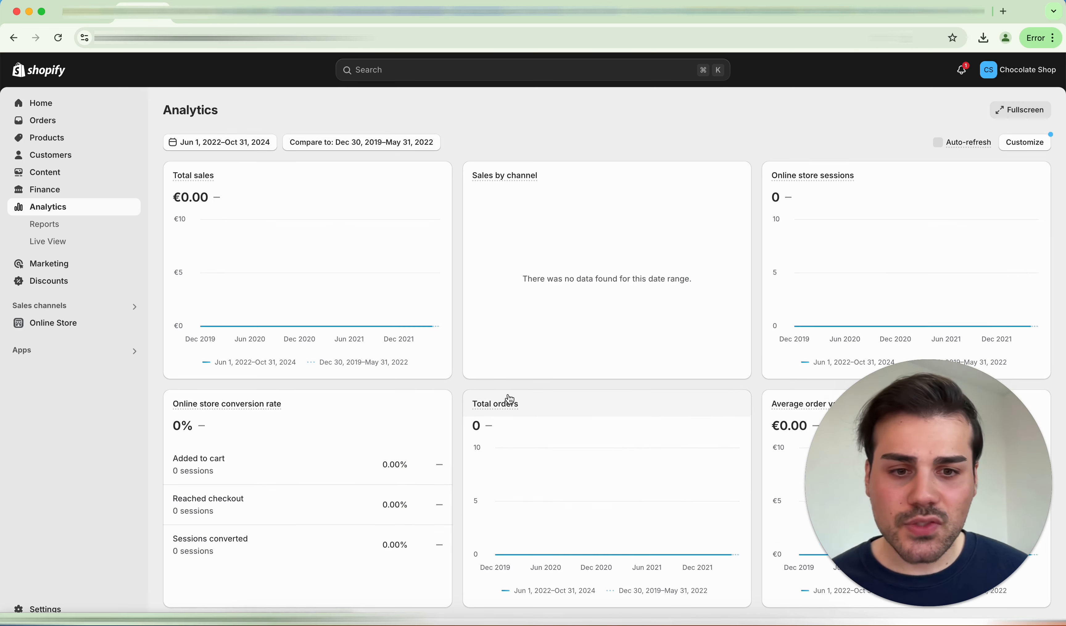
scroll(510, 399, "down", 10)
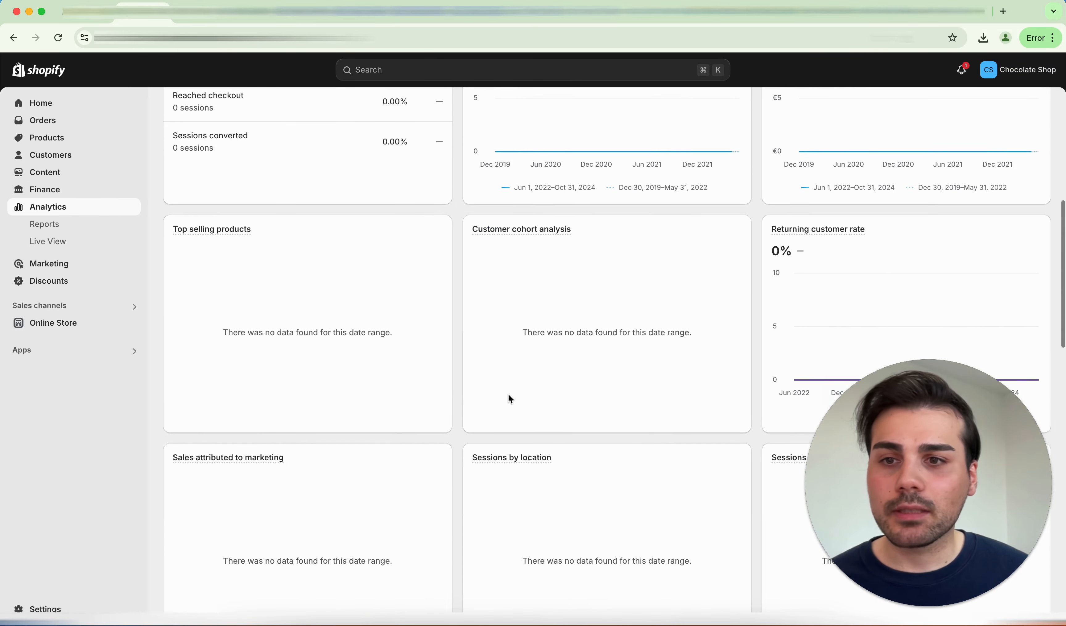
scroll(510, 399, "down", 2)
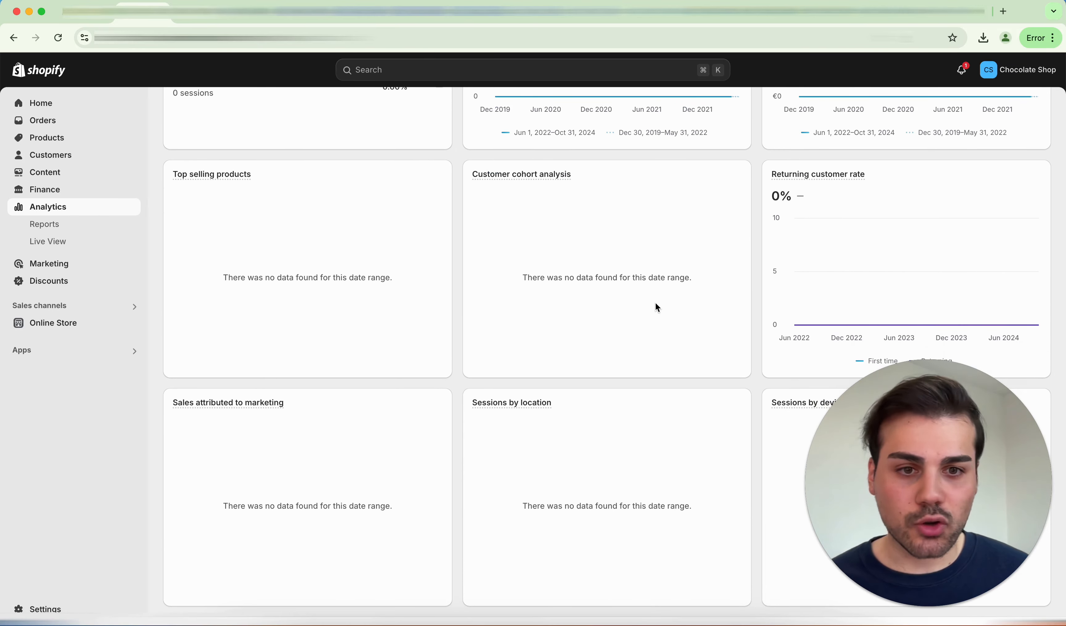
scroll(656, 302, "down", 2)
scroll(649, 303, "up", 12)
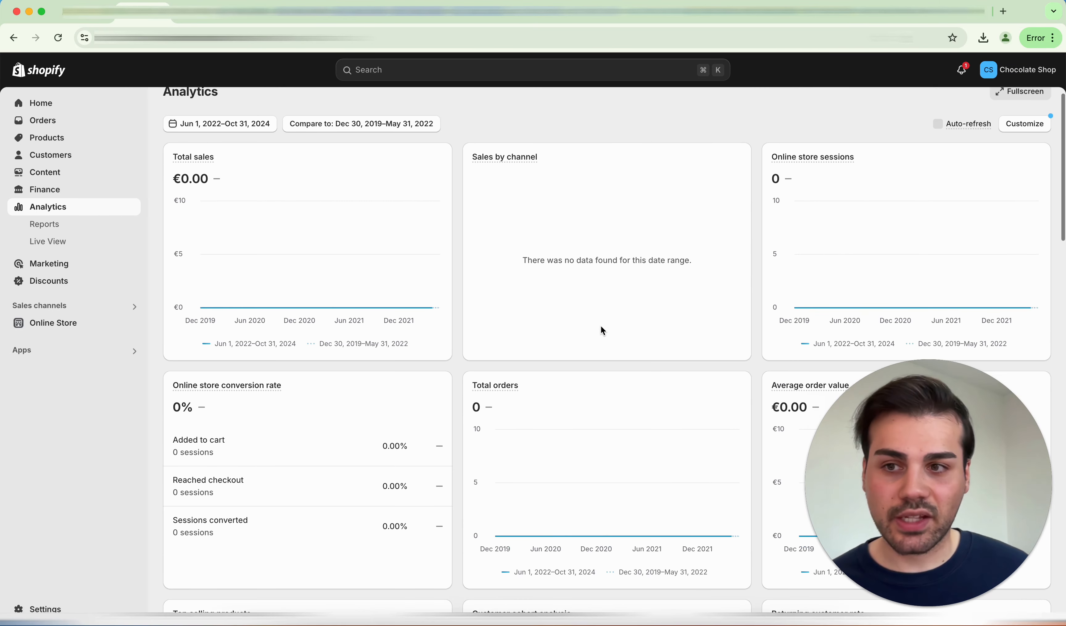
scroll(603, 330, "up", 1)
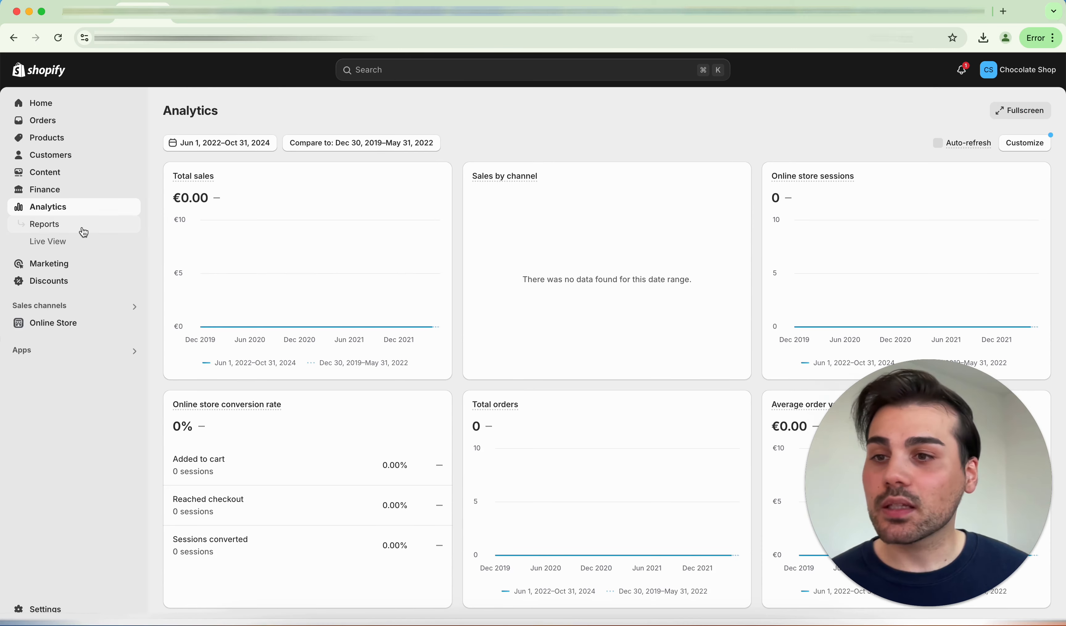
left_click(51, 232)
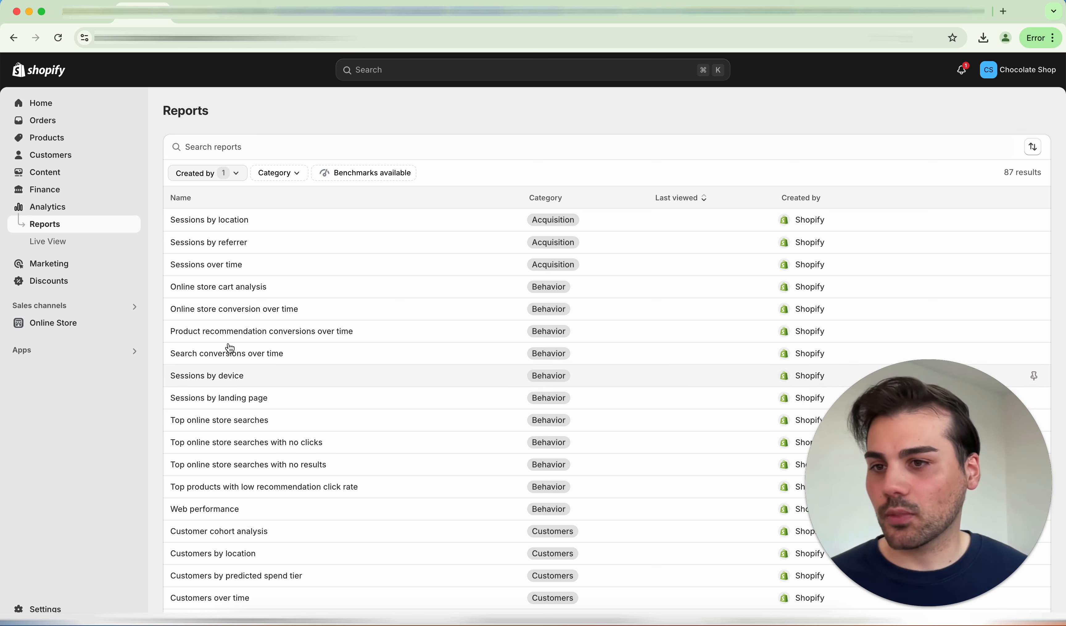
View Live View showing 21 visitors, €9.129,17 sales and 198 orders
left_click(84, 250)
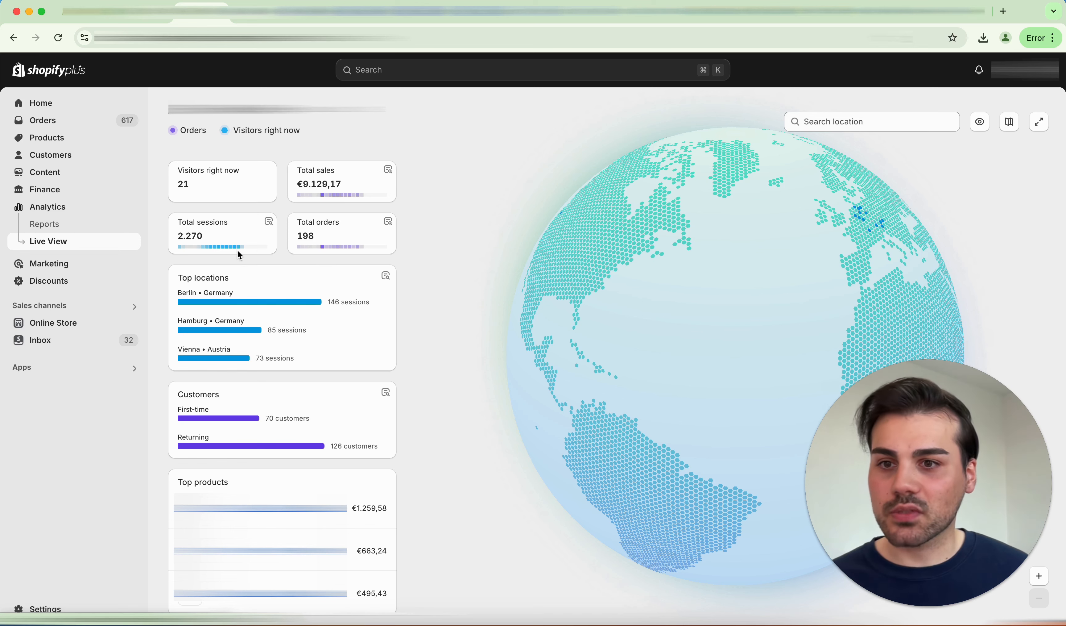
Turn the Live View globe to Europe and highlight total sales and orders, then view Marketing
left_click_drag(678, 272, 688, 307)
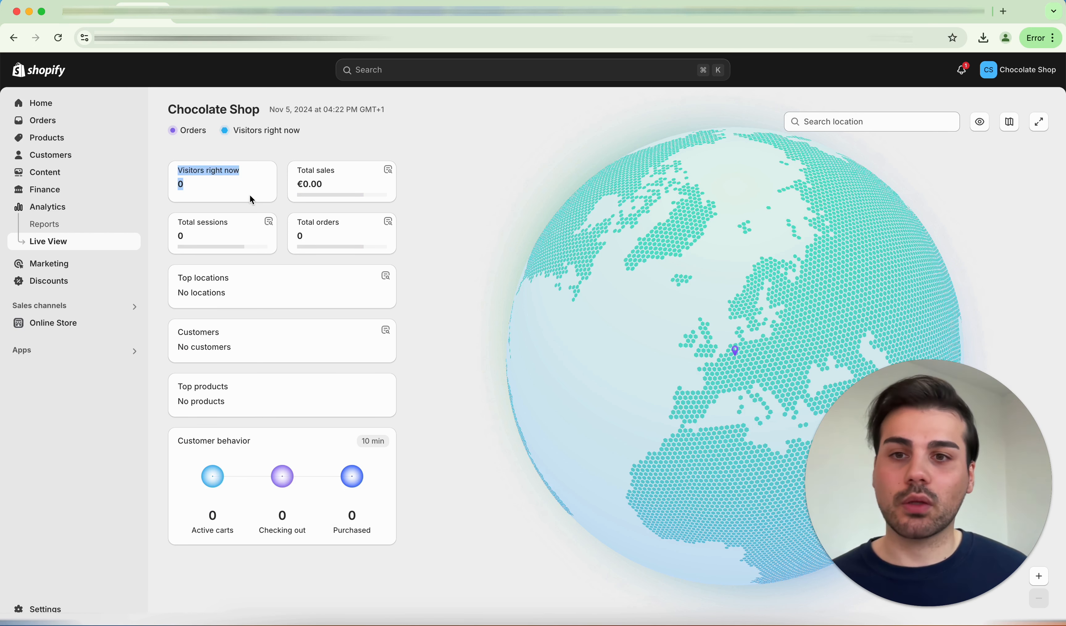
left_click_drag(254, 198, 359, 199)
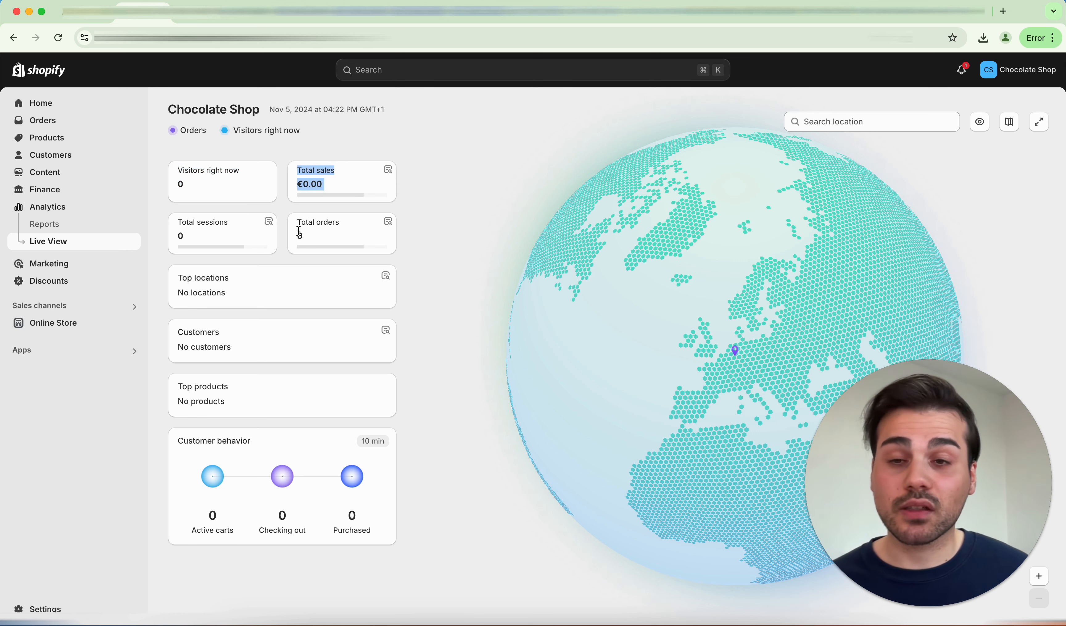
left_click_drag(299, 232, 327, 236)
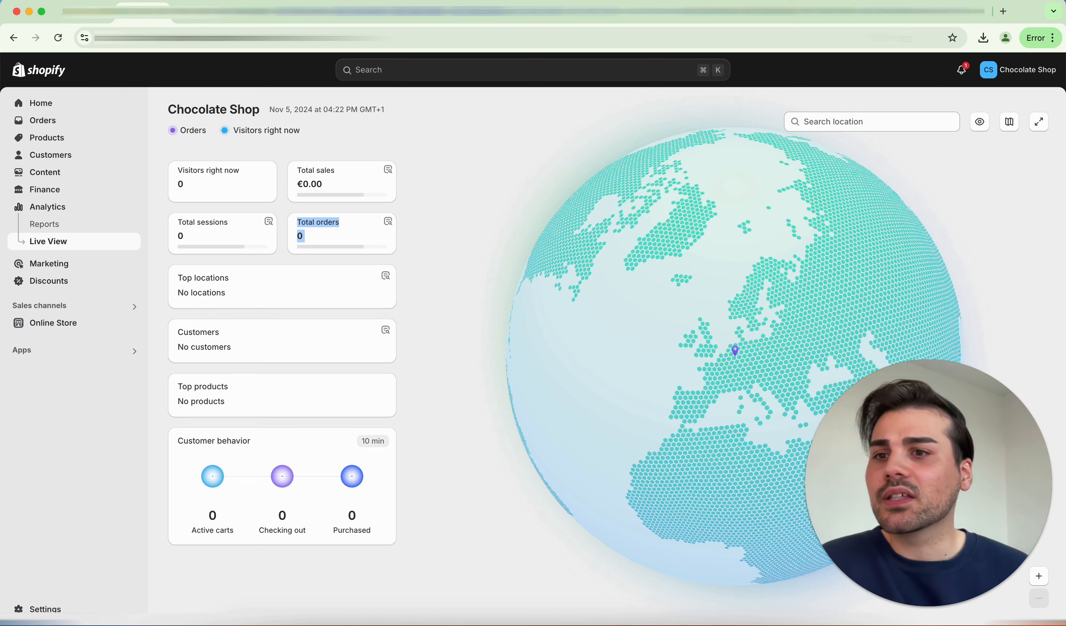
left_click(73, 269)
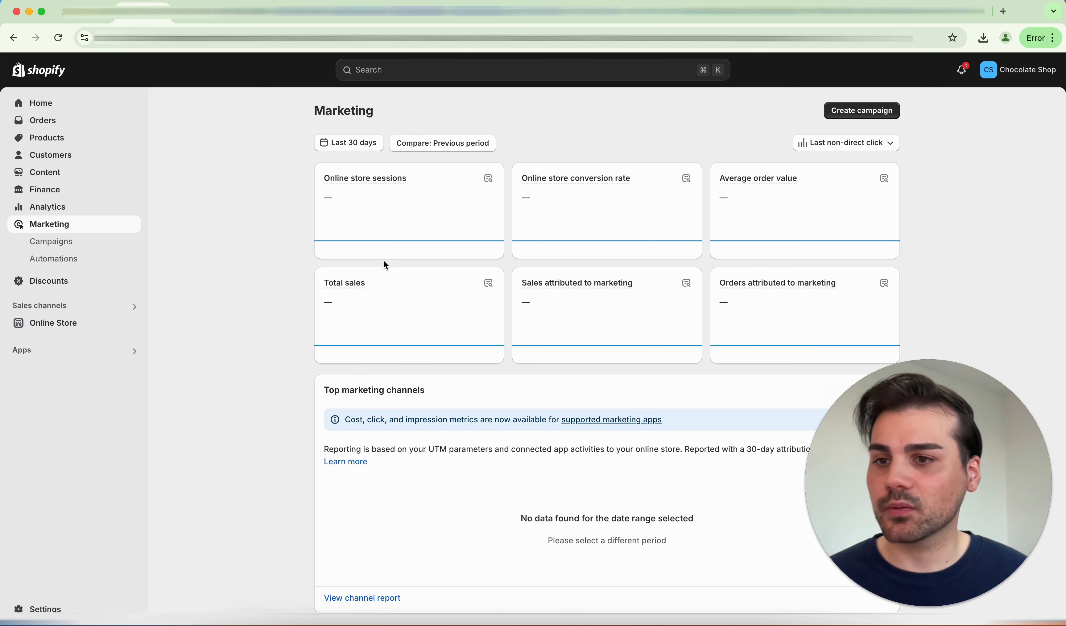
View the Discounts page, which shows no discounts or promotions yet
left_click(48, 281)
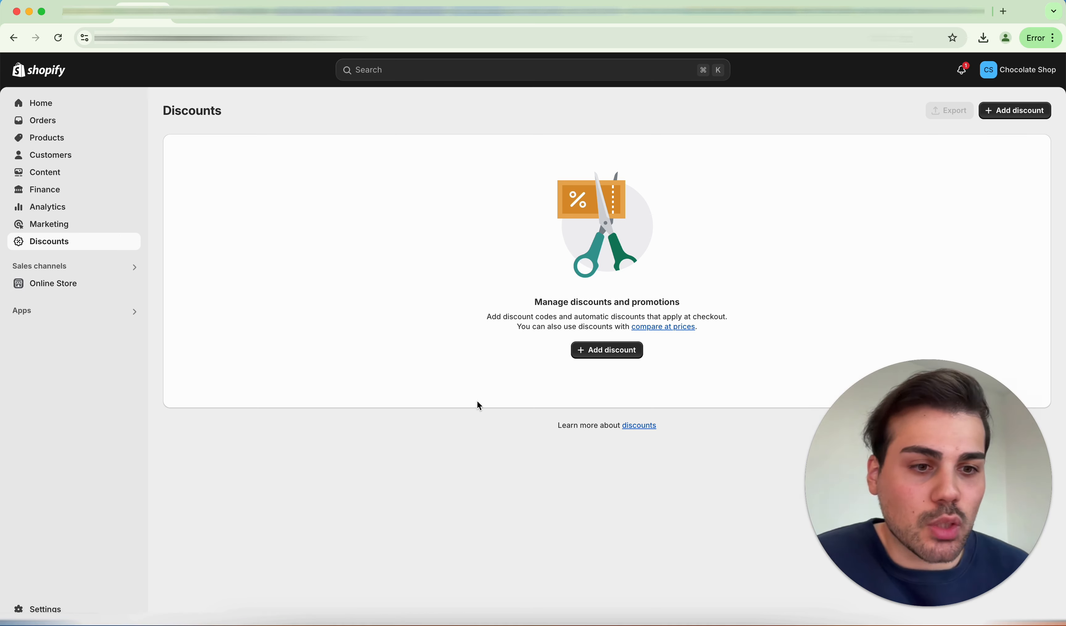
Open the Online Store themes page with Dawn 15.2.0 current, and list the Add theme options
left_click(65, 287)
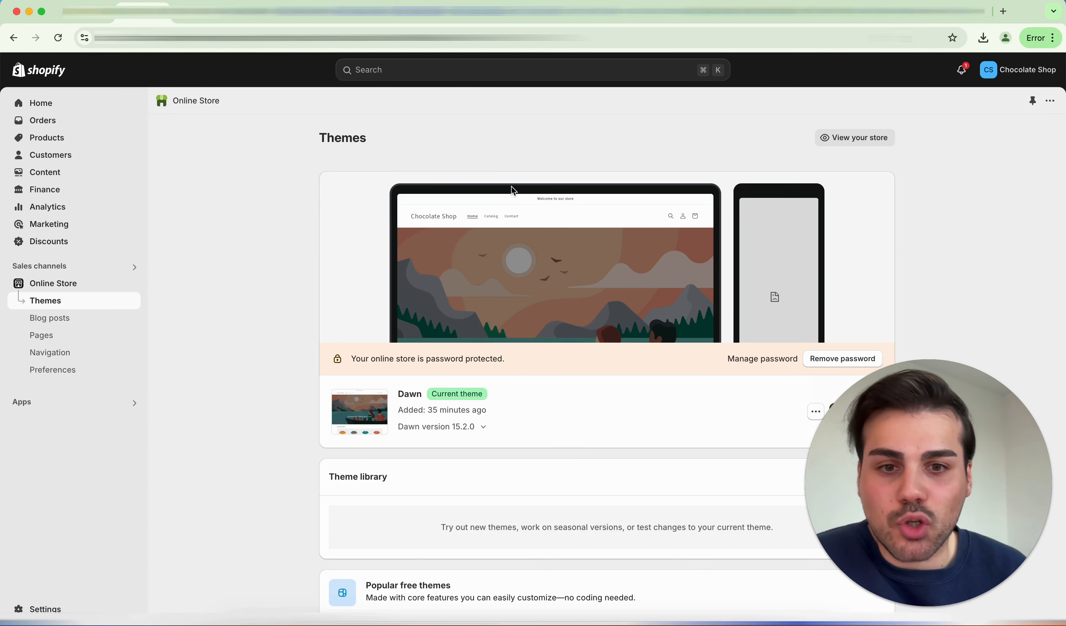
left_click_drag(662, 280, 79, 477)
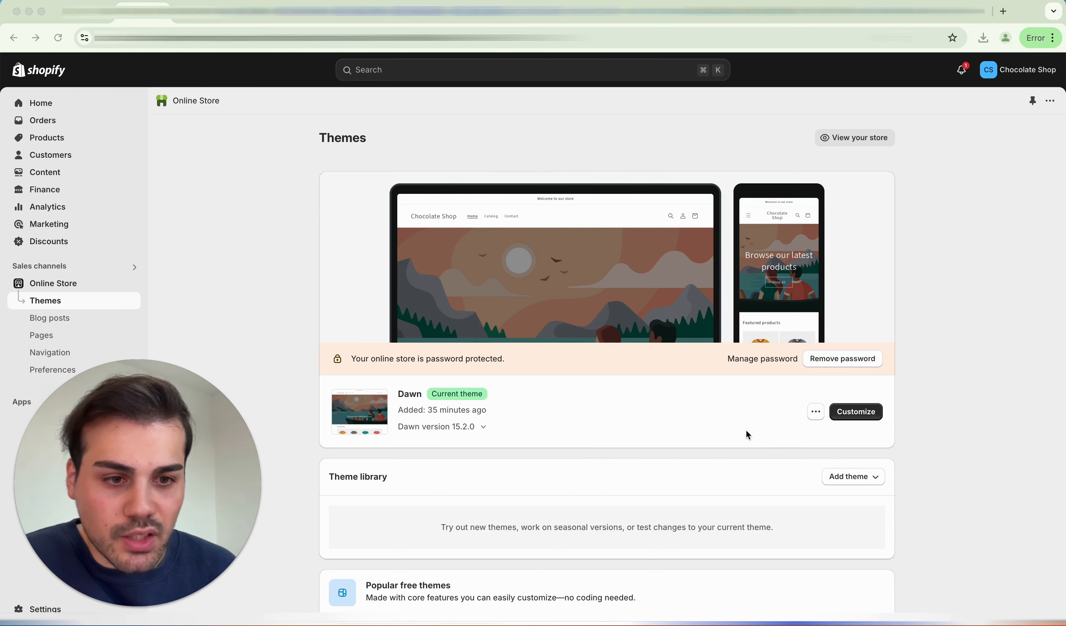
left_click(881, 436)
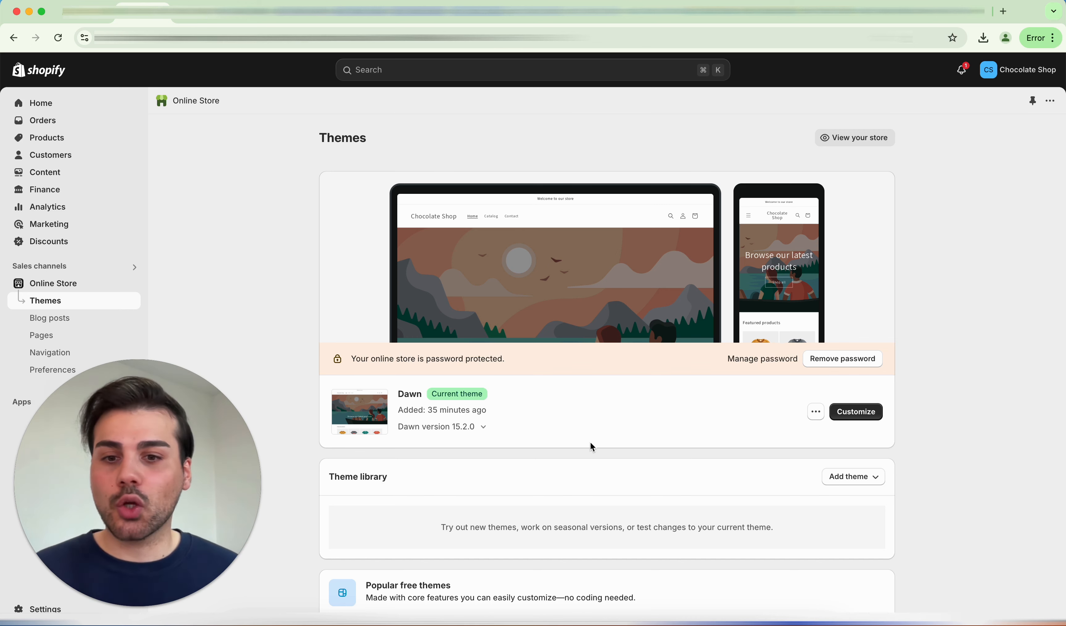
scroll(507, 442, "down", 5)
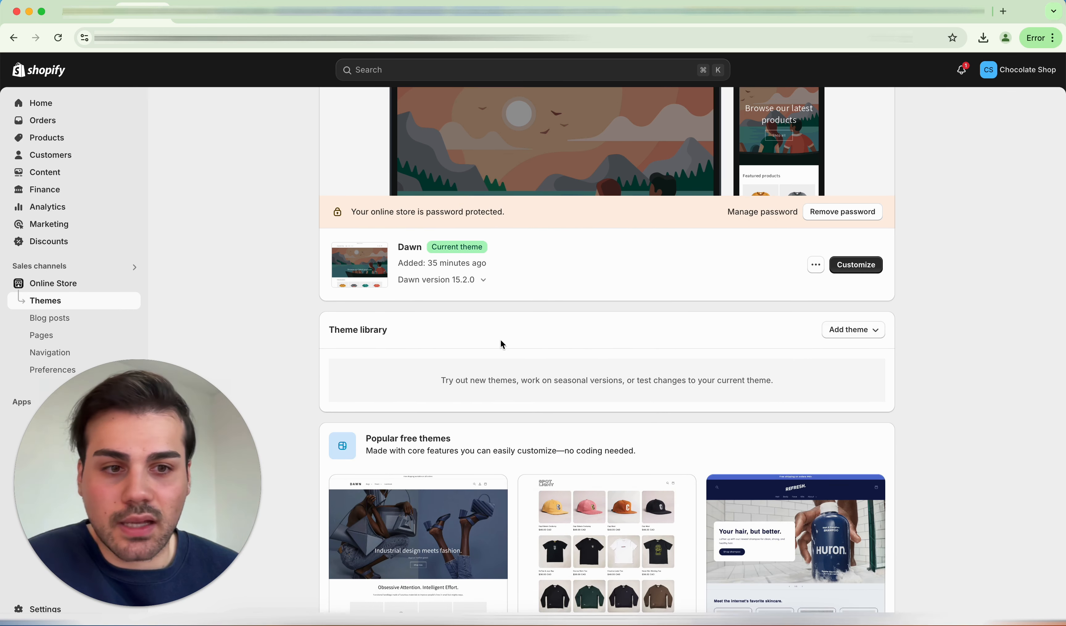
left_click(849, 333)
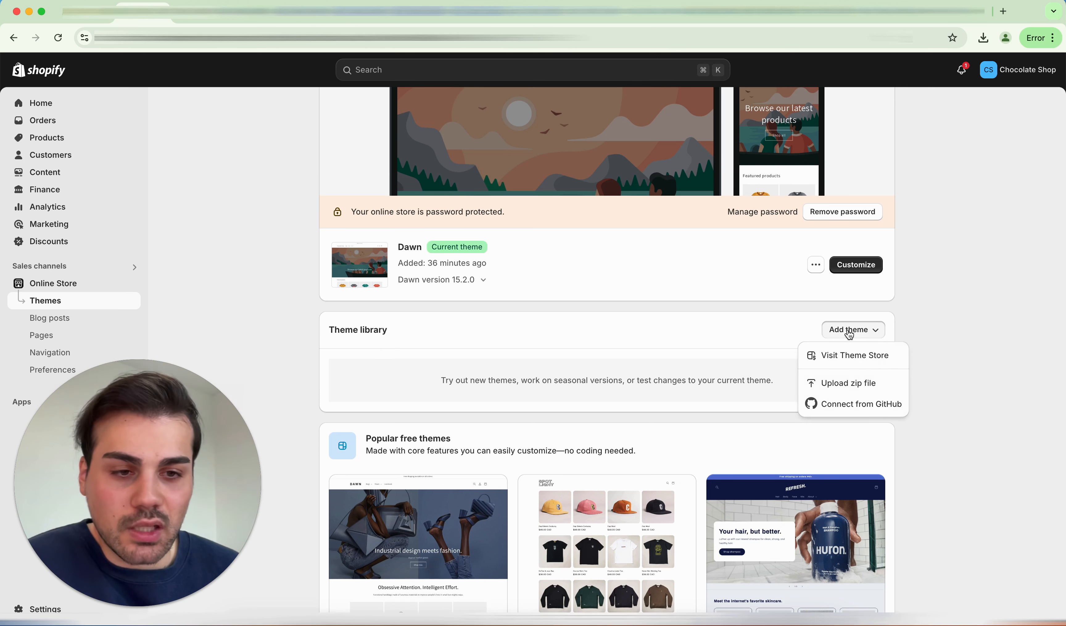
Go to the Shopify Theme Store, dismiss the cookie notice, and open Dawn's details
left_click(849, 360)
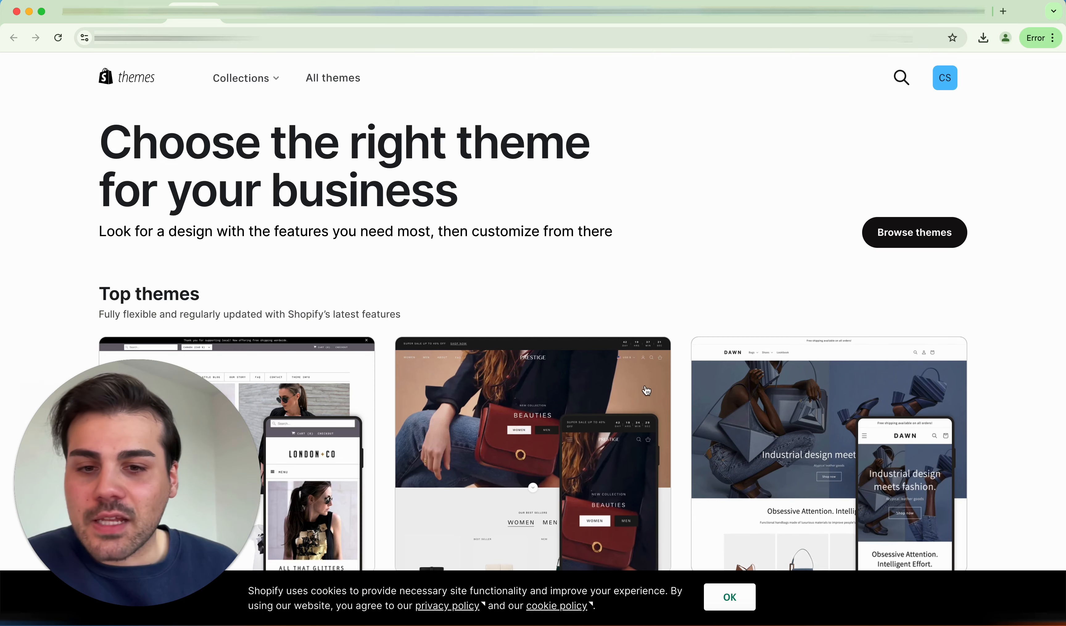
left_click(730, 596)
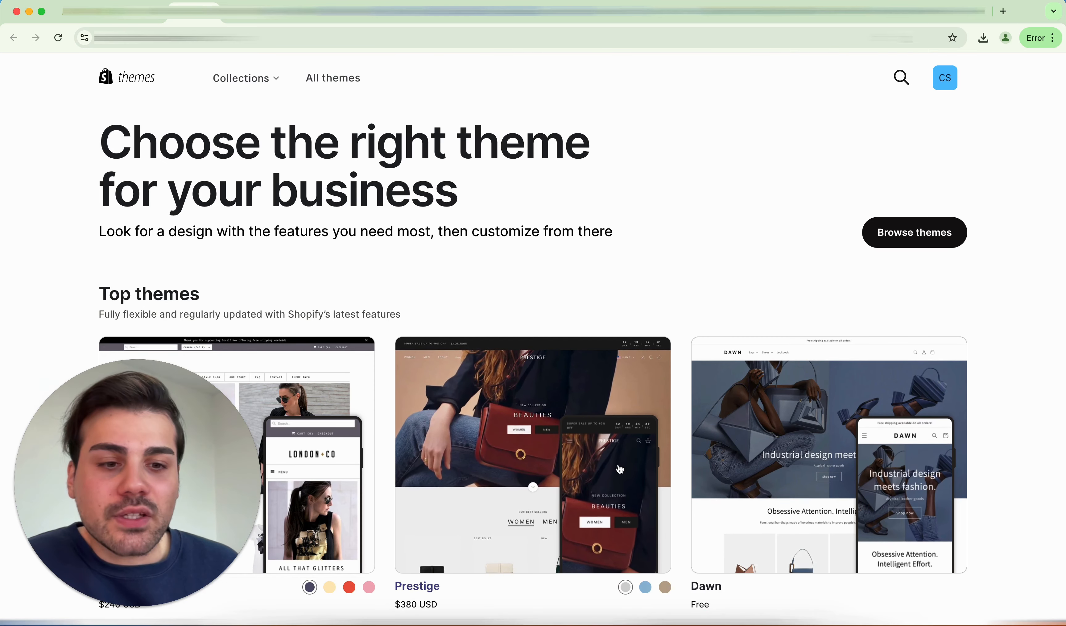
scroll(621, 469, "down", 2)
scroll(618, 466, "down", 3)
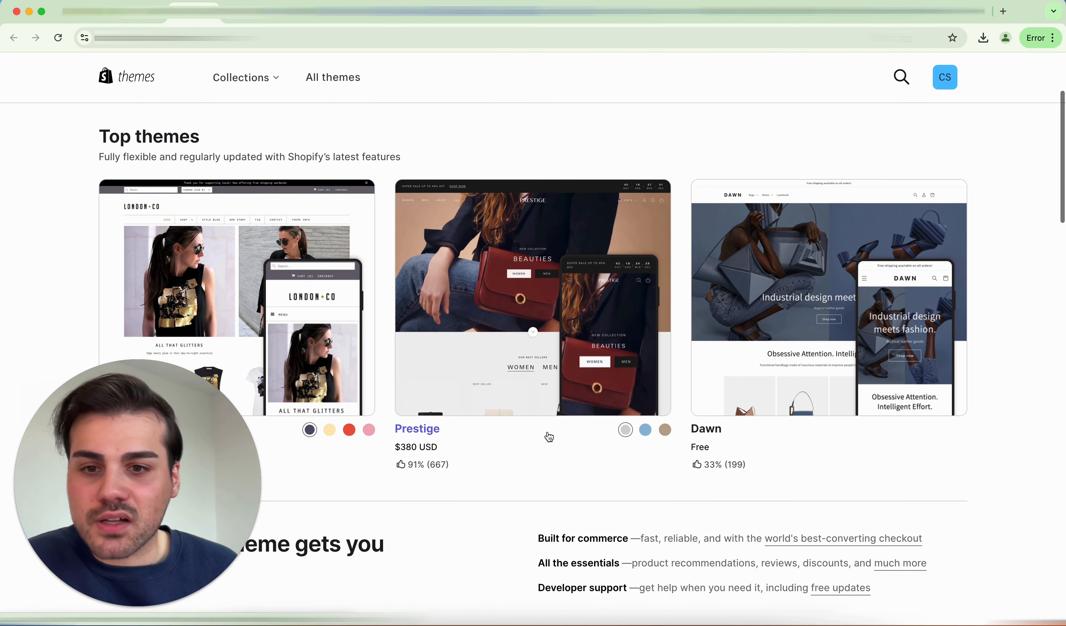
scroll(557, 454, "down", 4)
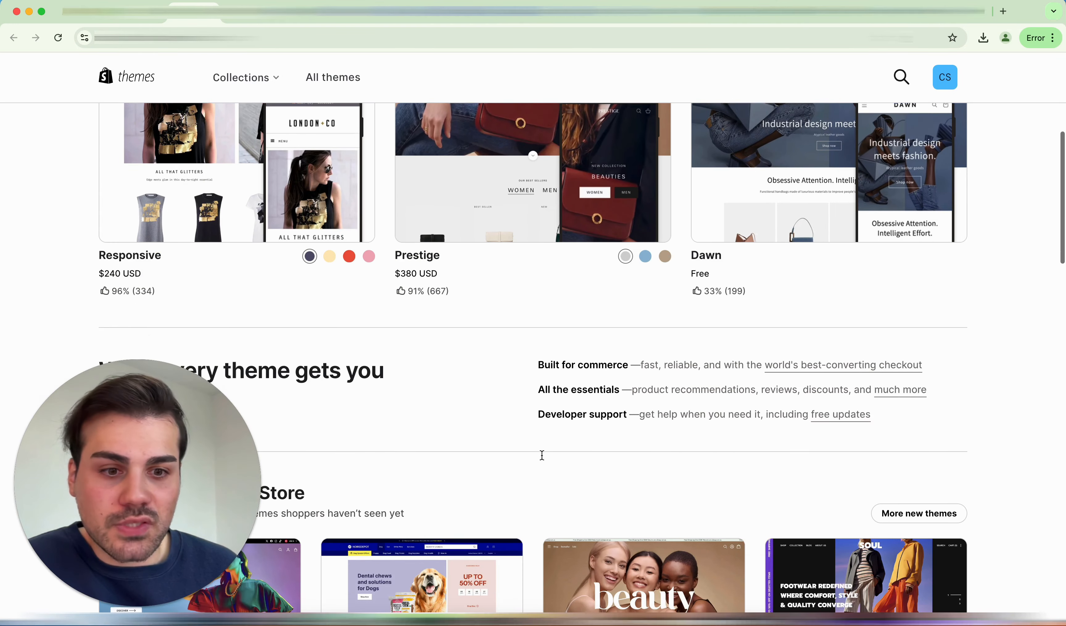
scroll(543, 459, "up", 5)
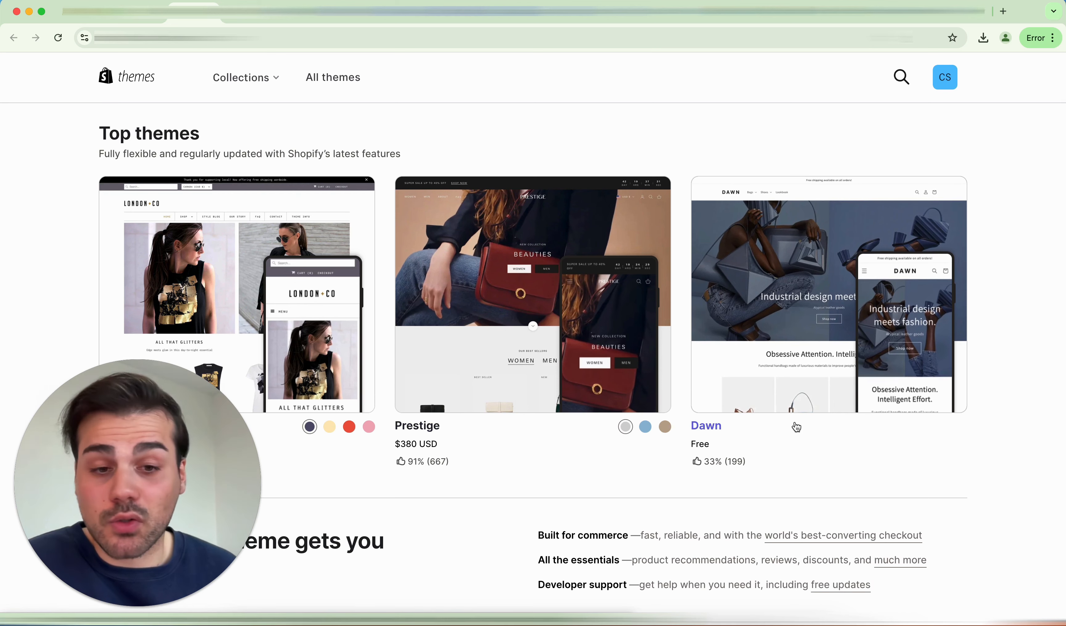
left_click(800, 318)
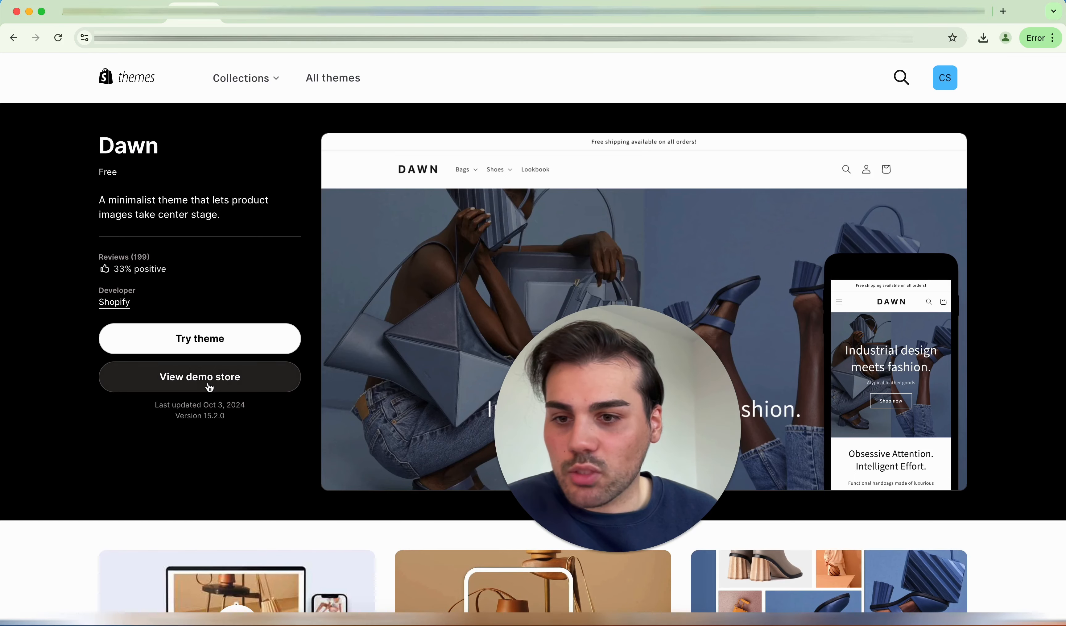
Browse Dawn's demo store on desktop, then in the mobile preview
left_click(210, 387)
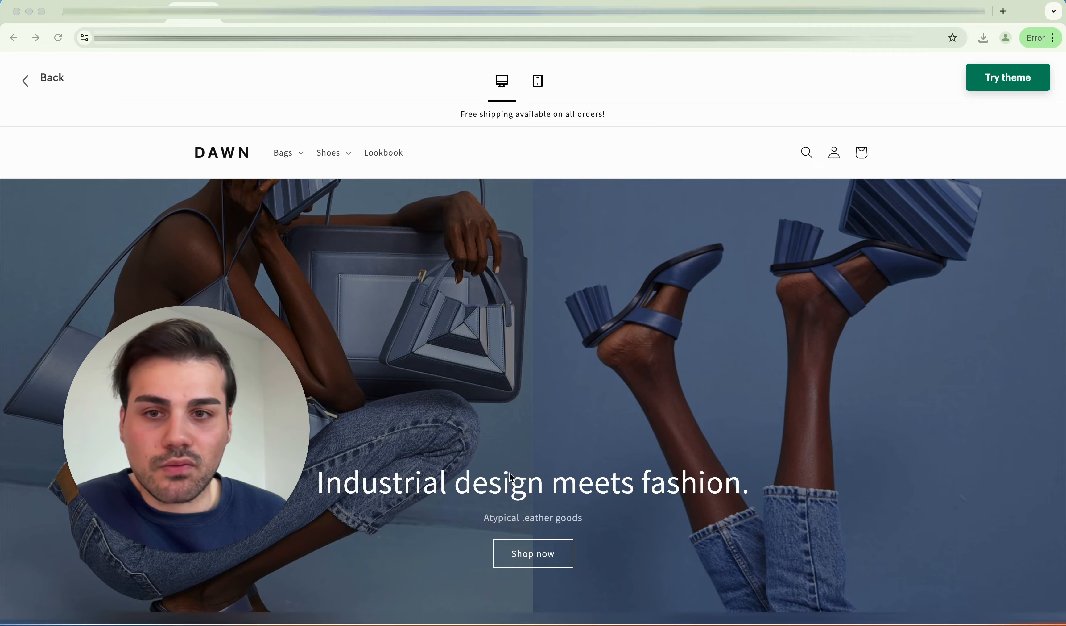
scroll(511, 473, "down", 5)
scroll(522, 485, "down", 10)
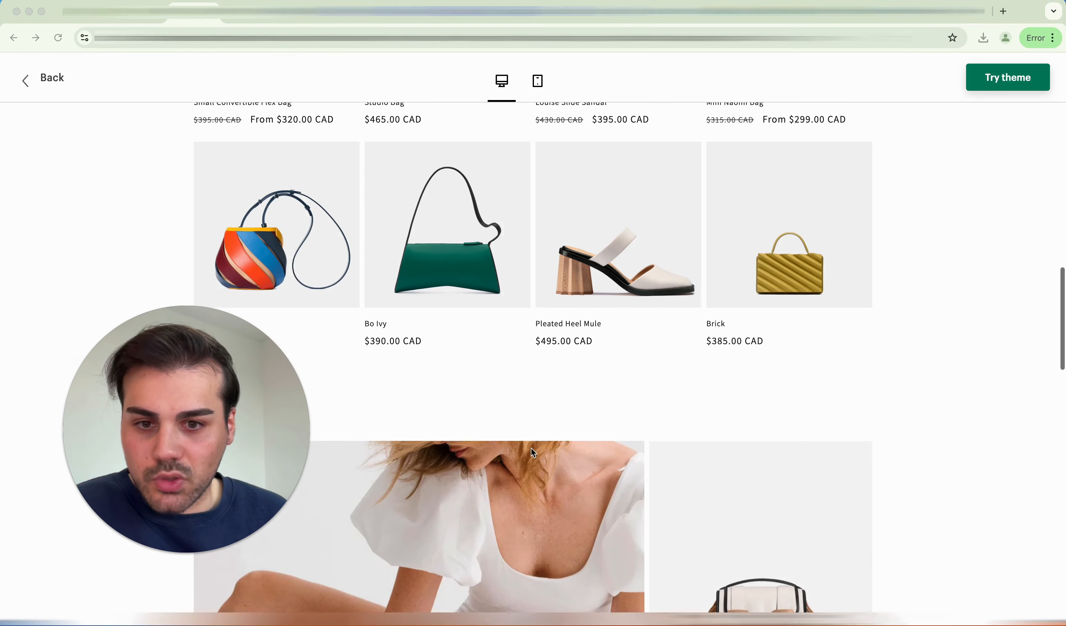
scroll(531, 446, "down", 6)
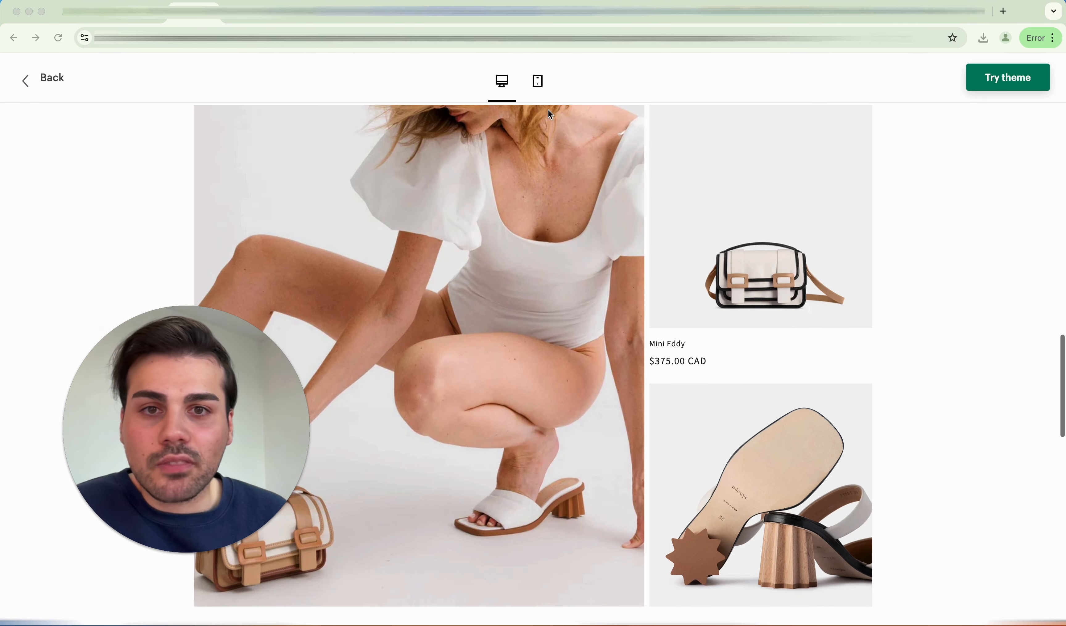
left_click(538, 84)
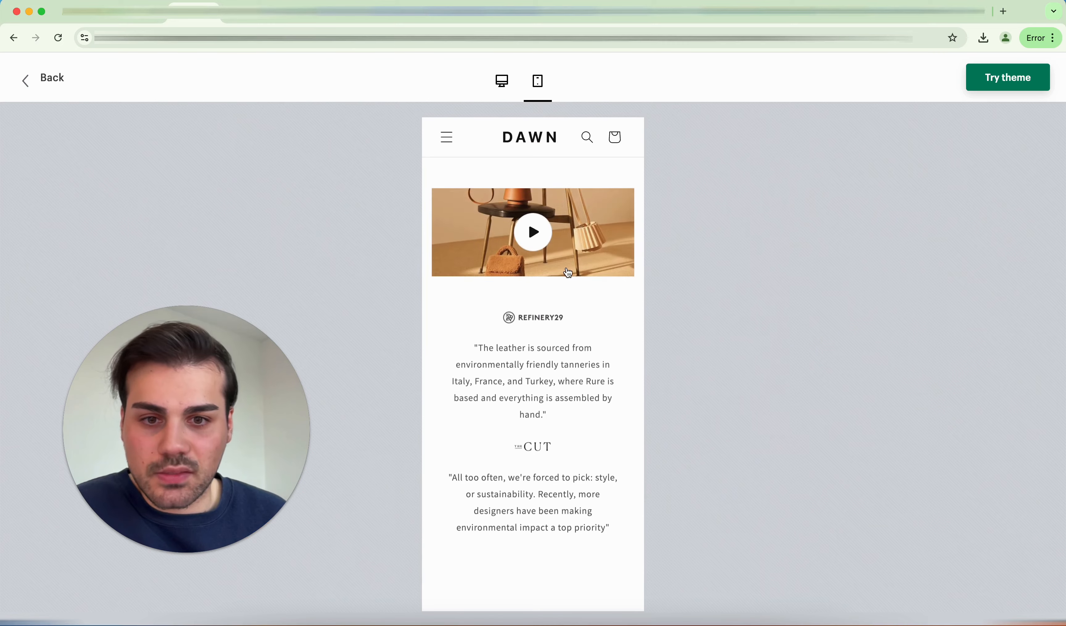
scroll(568, 272, "up", 5)
scroll(569, 273, "down", 10)
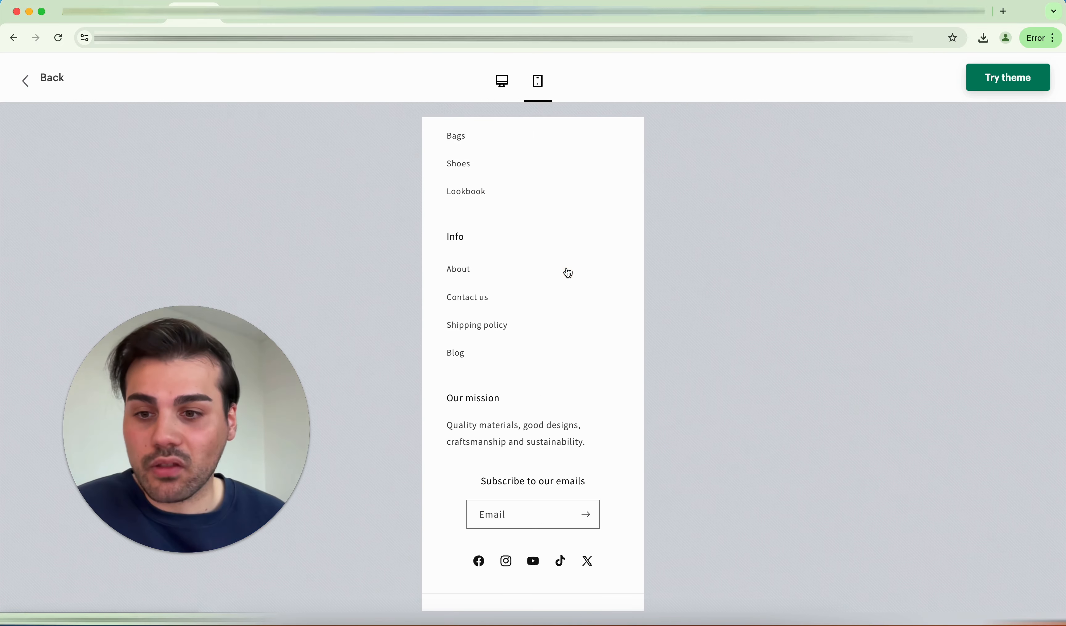
scroll(569, 273, "up", 10)
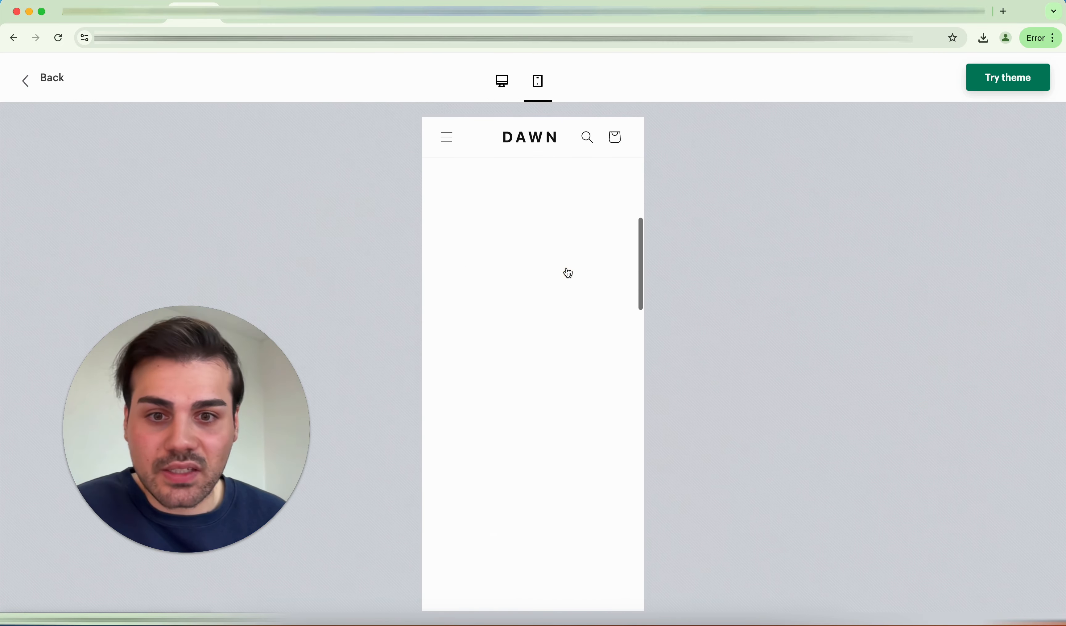
scroll(568, 272, "up", 5)
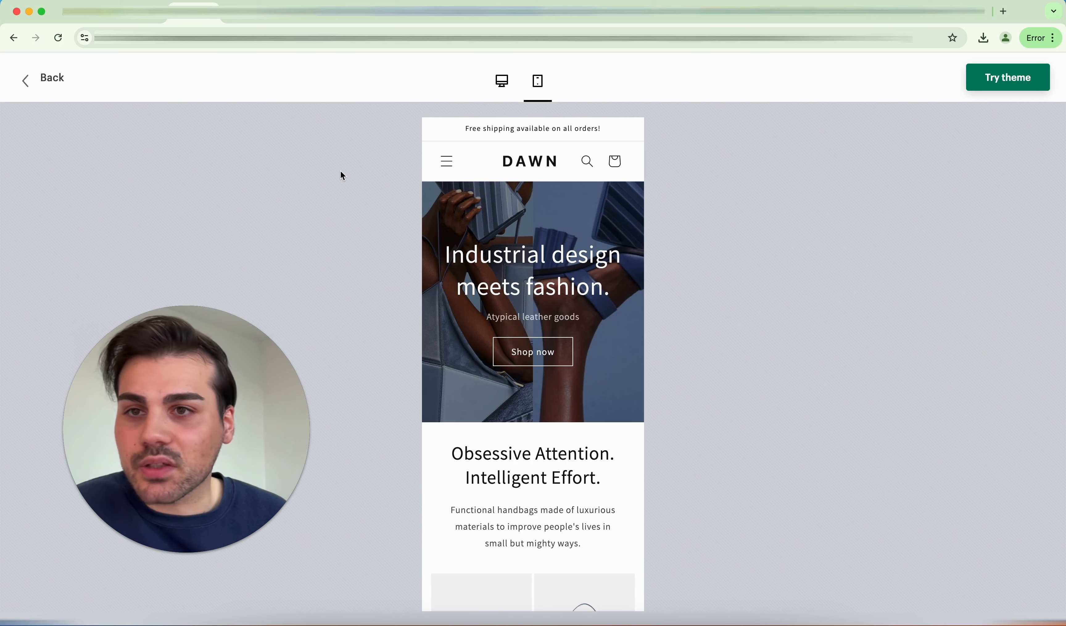
Leave the demo preview and return to the Top themes list
left_click(59, 86)
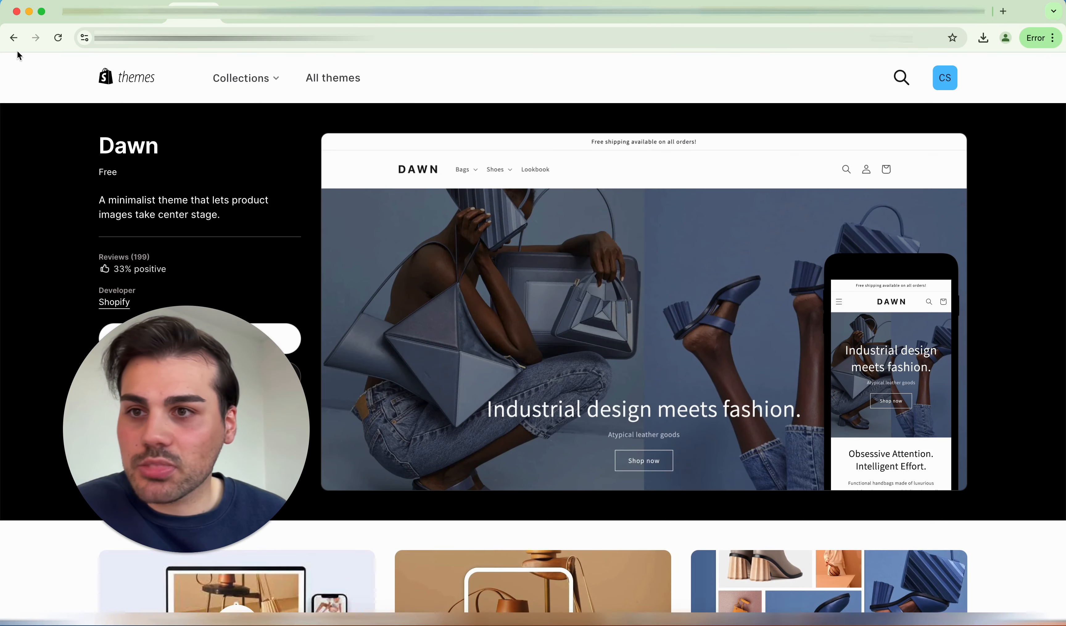
left_click(13, 38)
left_click(14, 38)
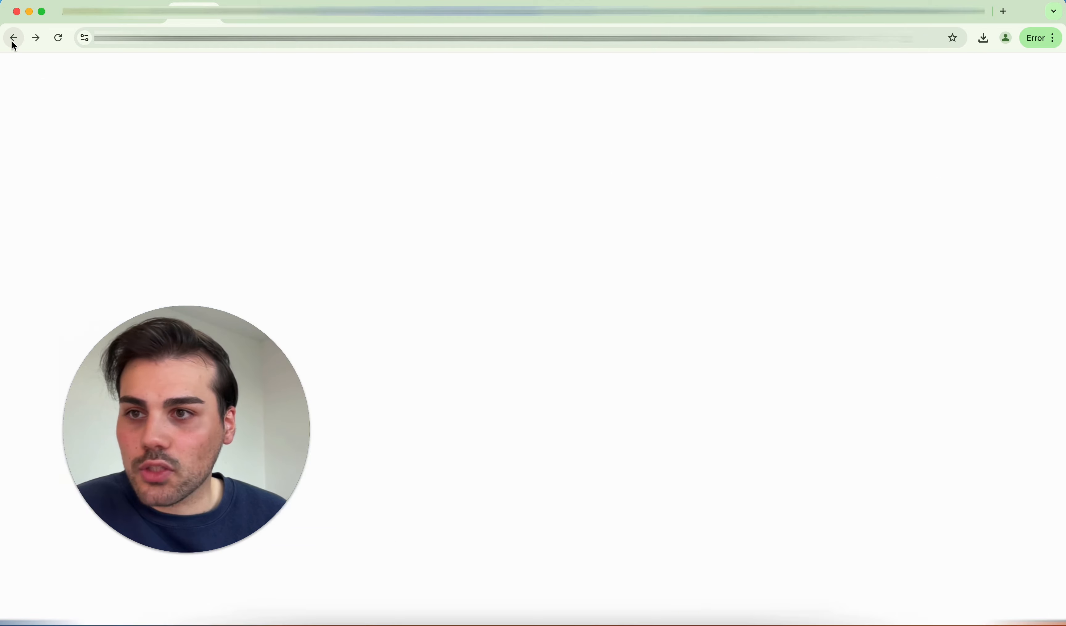
left_click(13, 38)
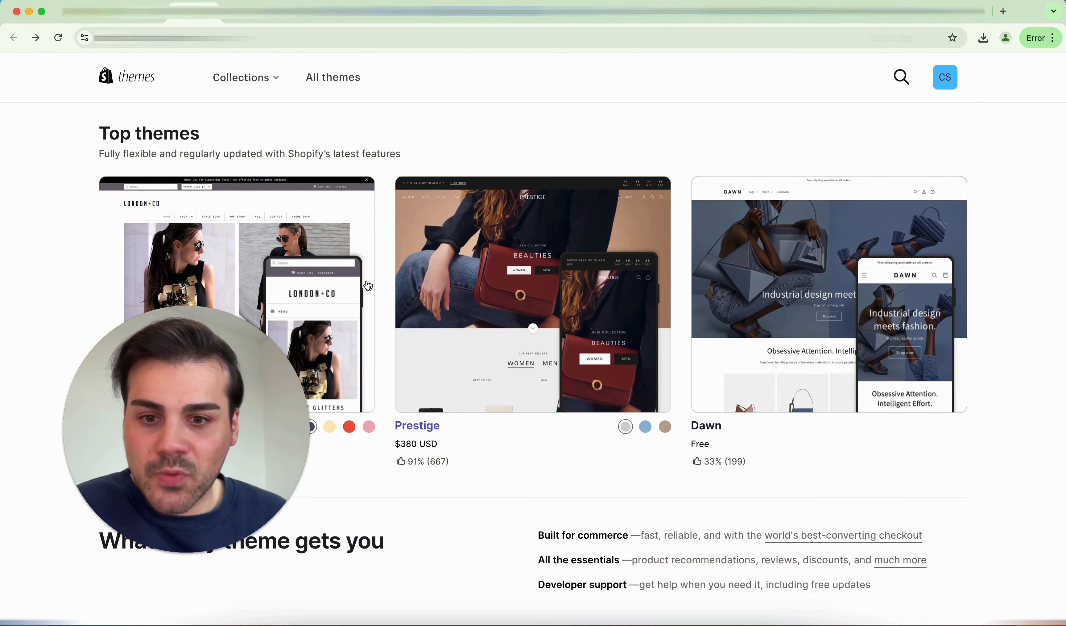
scroll(501, 326, "down", 2)
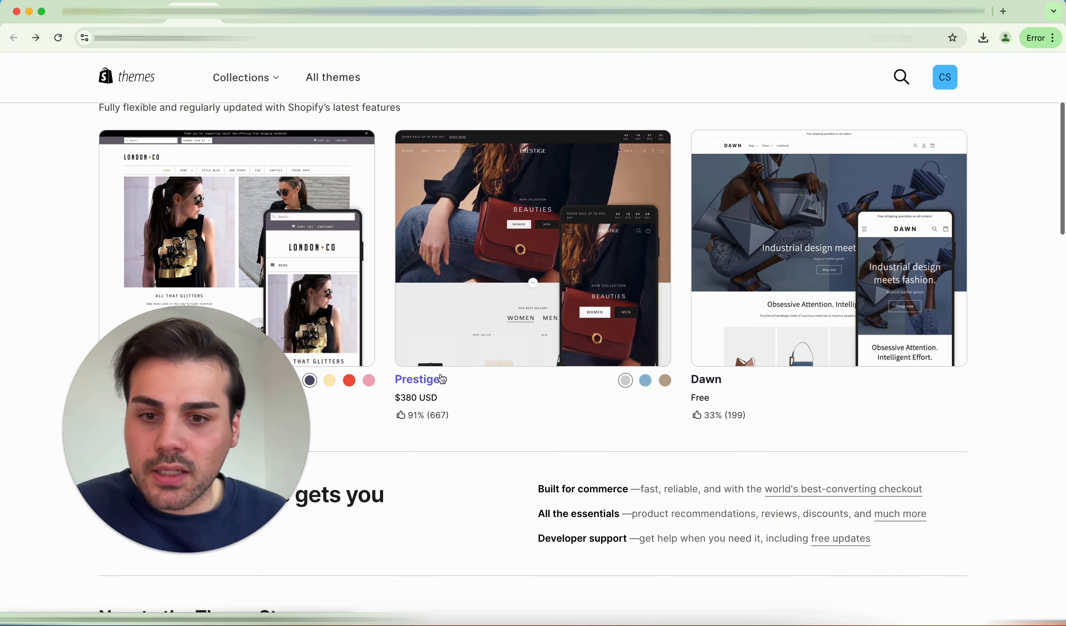
Open the Prestige theme and scroll through its Allure demo store
left_click(521, 285)
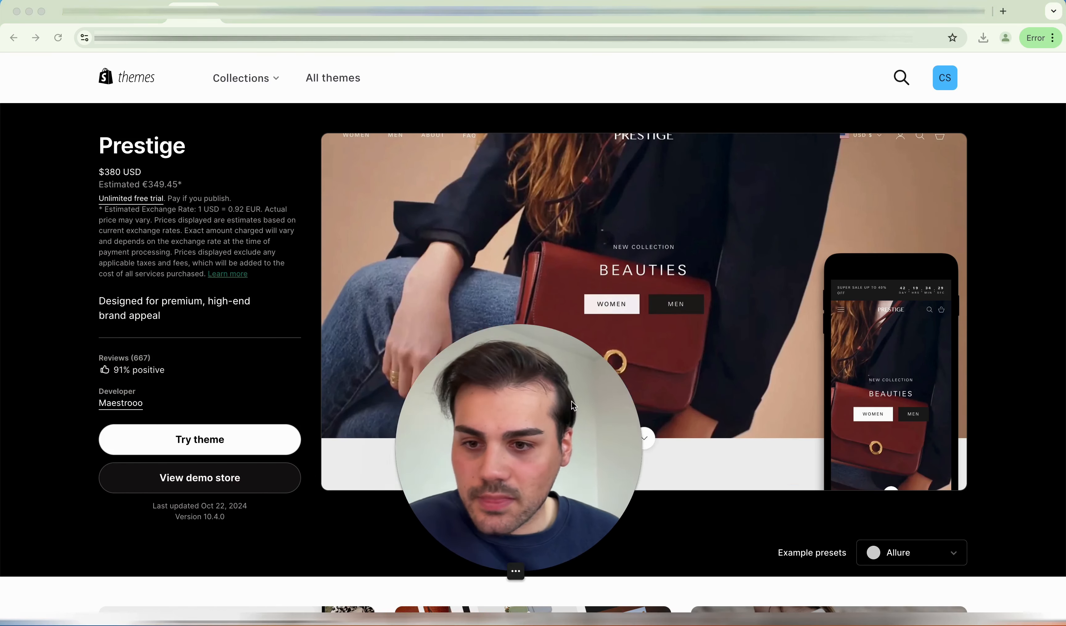
left_click(215, 485)
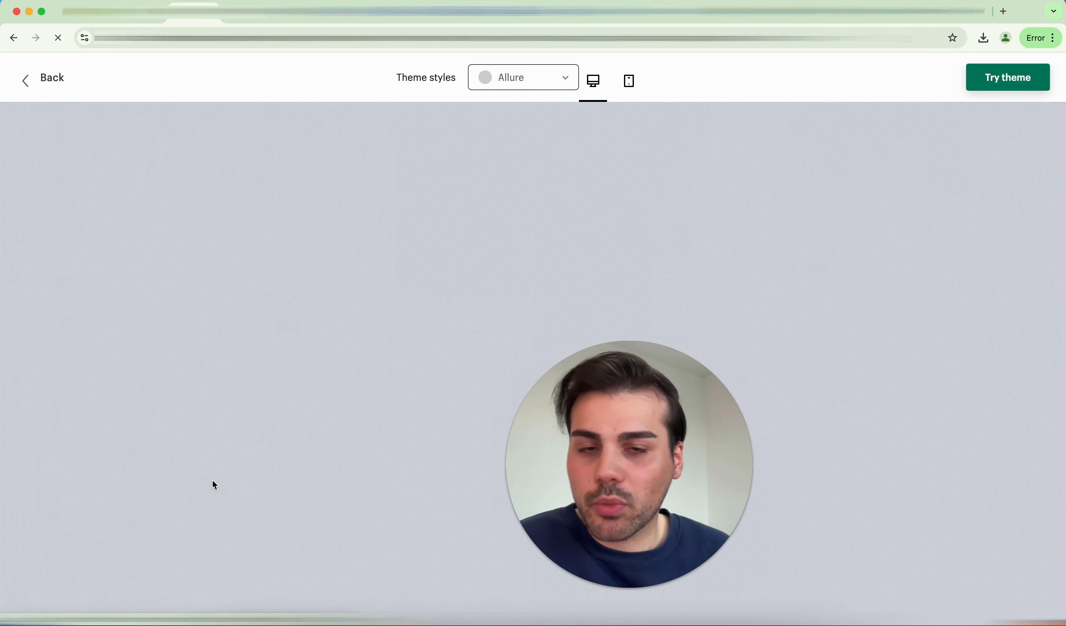
scroll(387, 387, "down", 10)
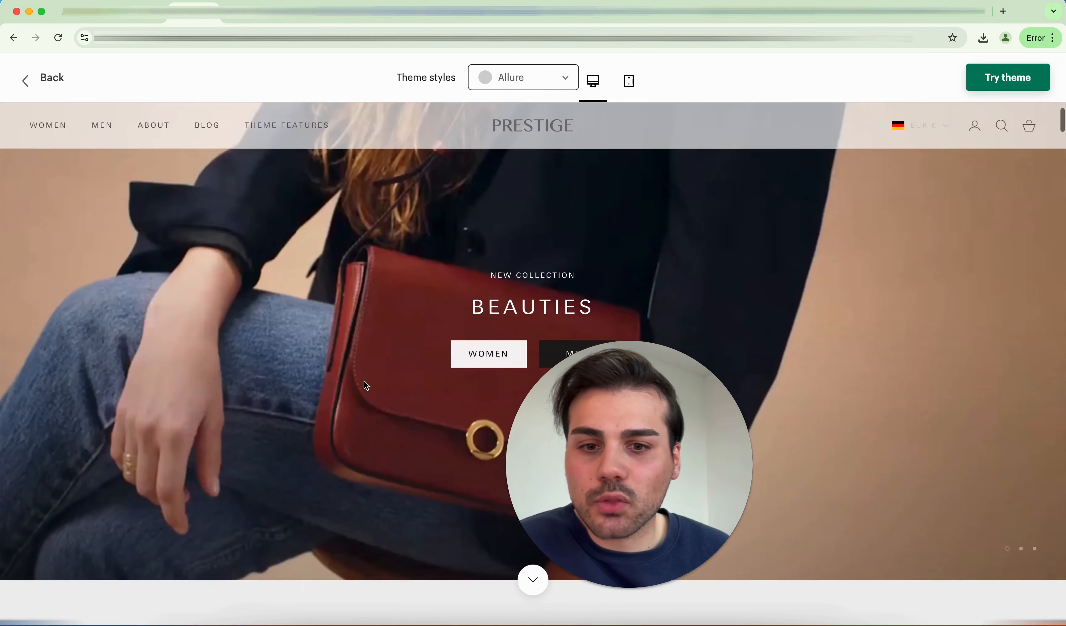
scroll(368, 390, "down", 4)
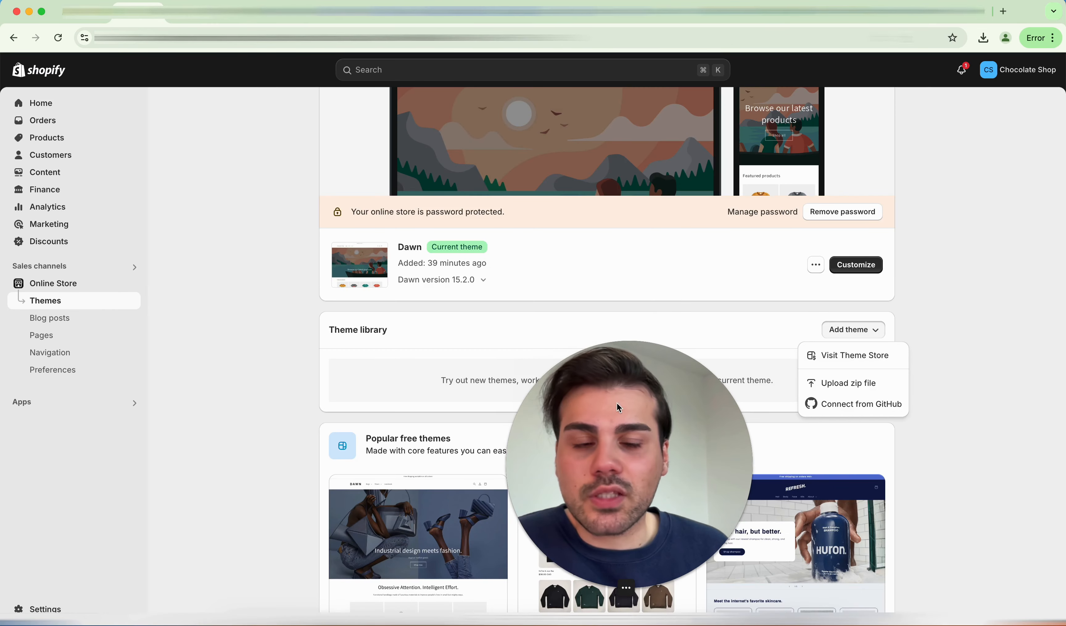
left_click_drag(620, 400, 146, 443)
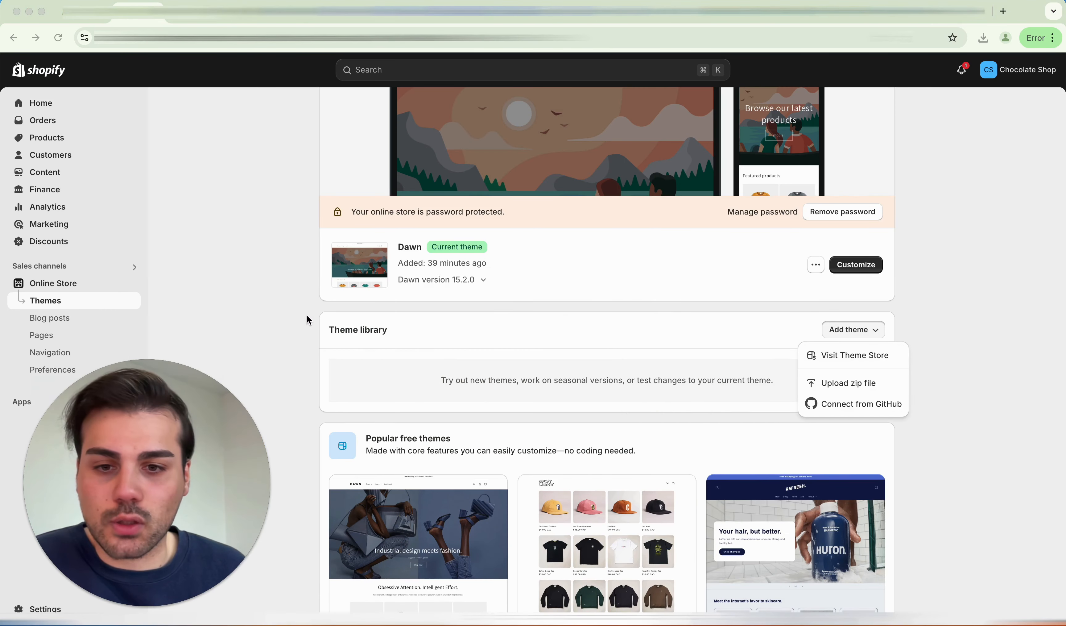
left_click(593, 344)
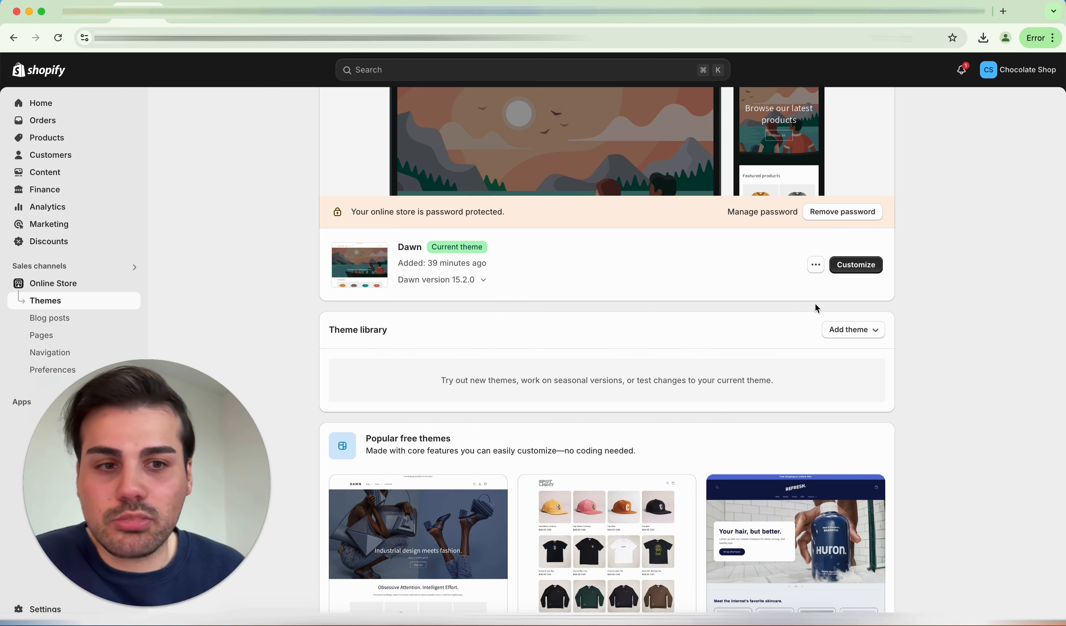
scroll(643, 388, "down", 5)
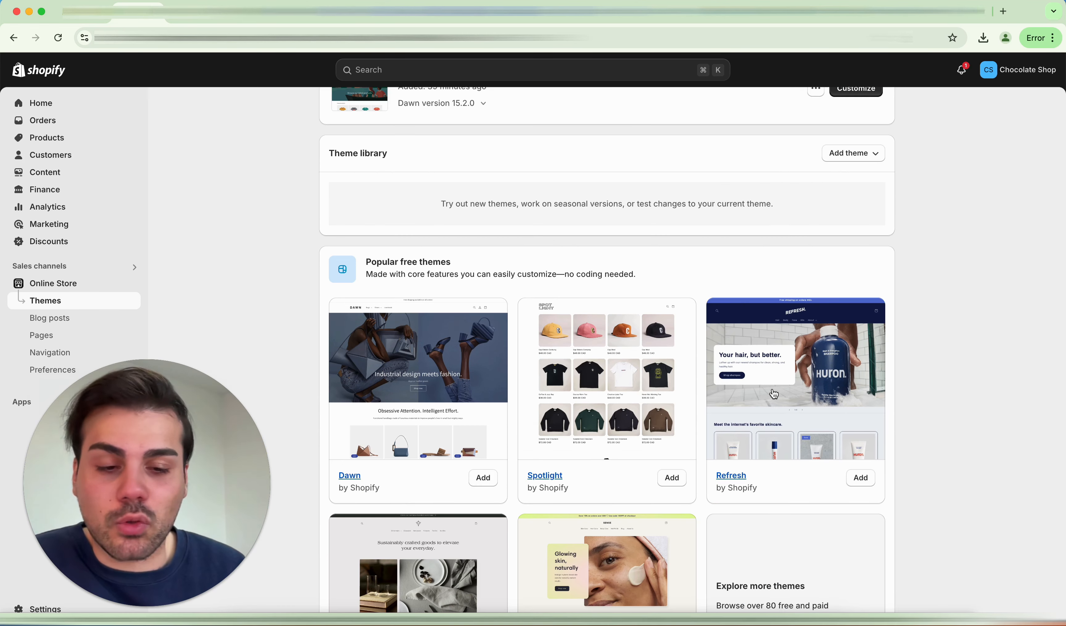
scroll(597, 392, "down", 3)
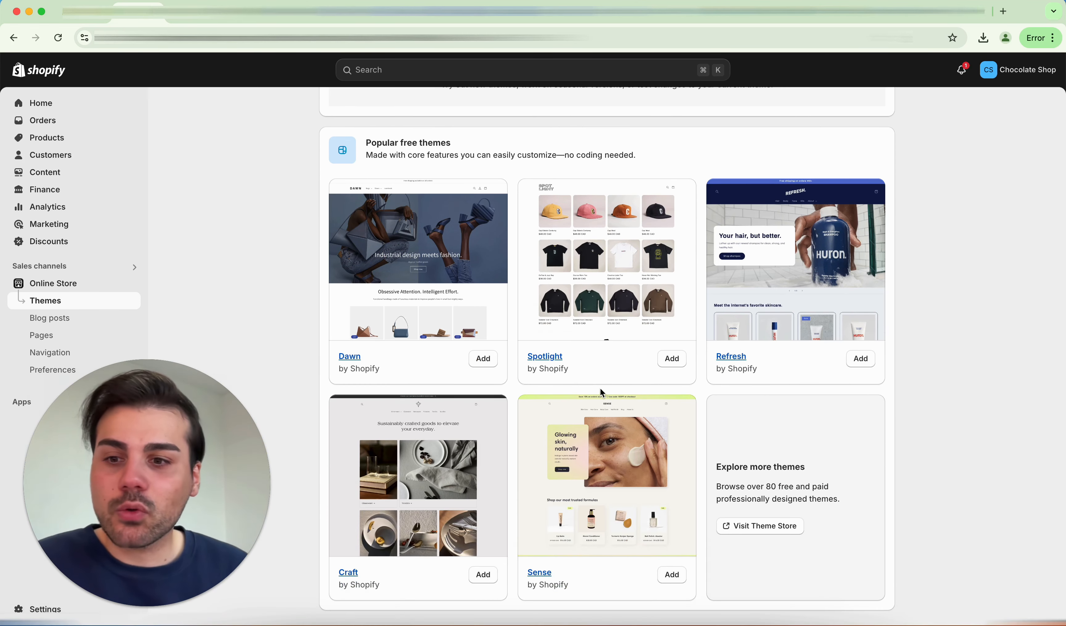
scroll(601, 389, "up", 8)
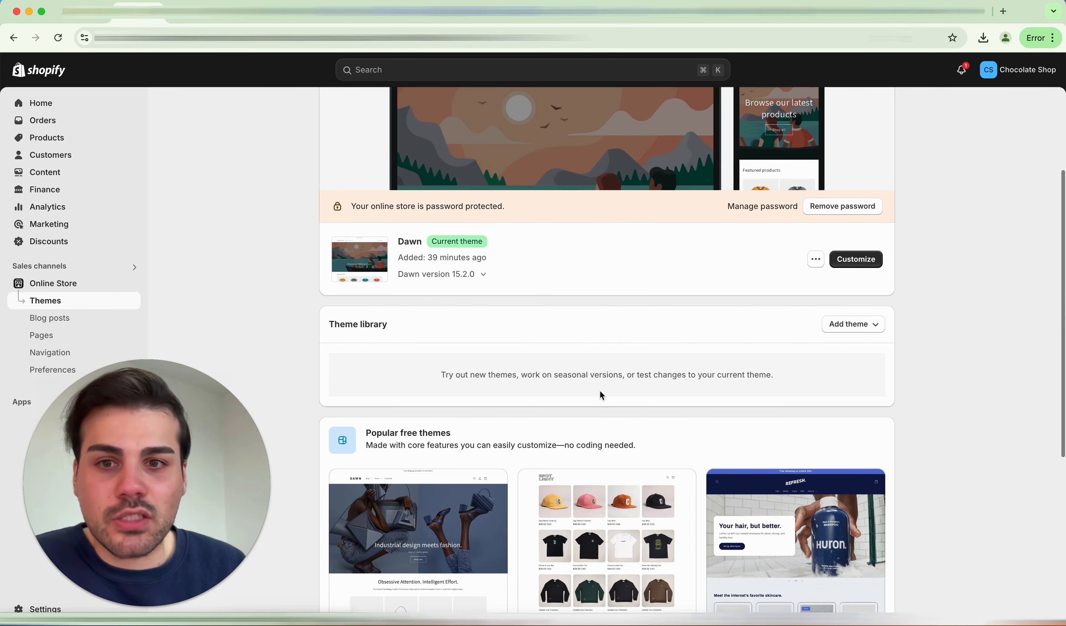
left_click_drag(398, 241, 675, 283)
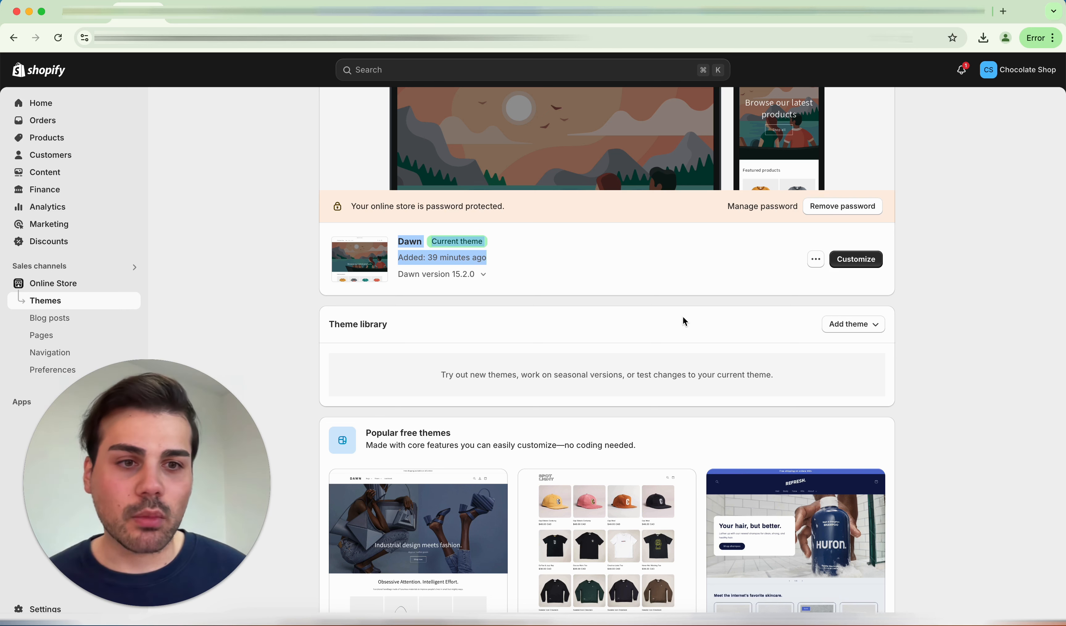
left_click(709, 319)
Open the Dawn theme editor and select the banner heading 'Browse our latest products'
left_click(860, 260)
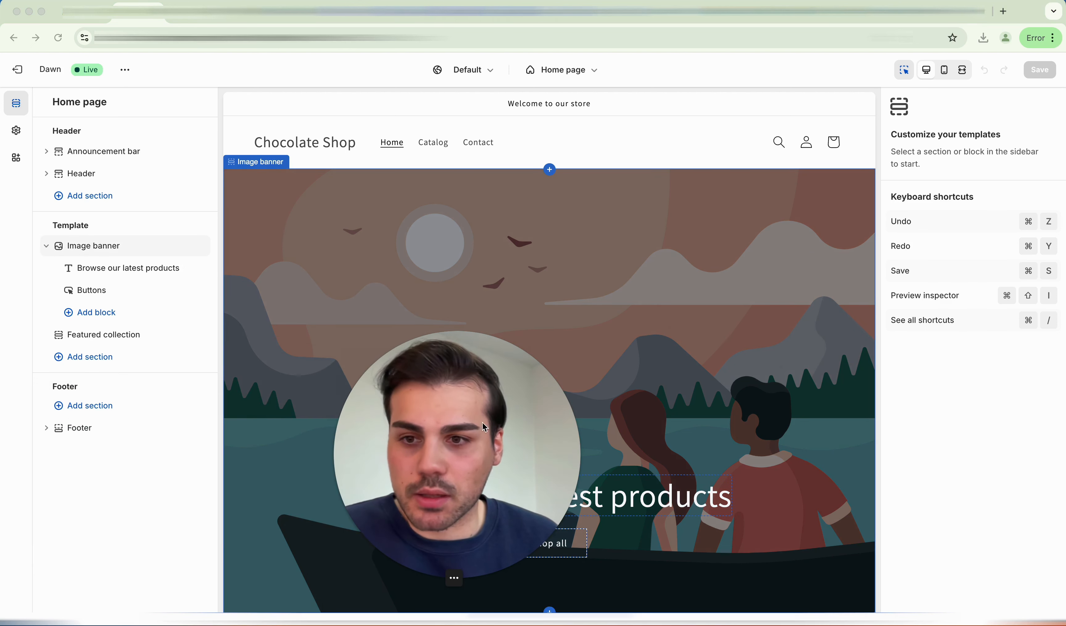
scroll(602, 453, "down", 2)
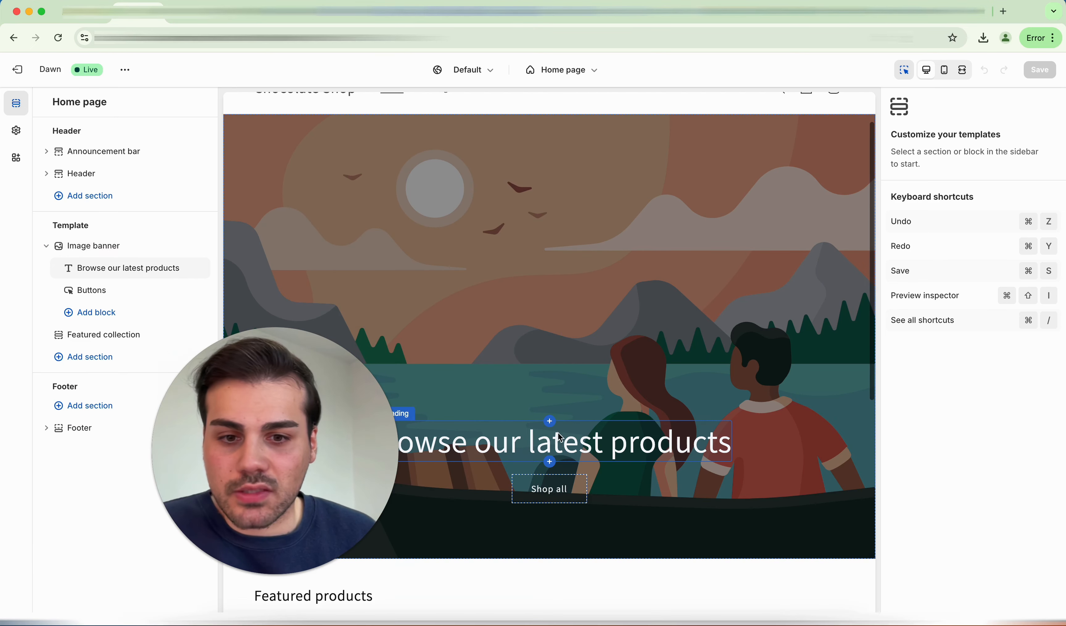
left_click(538, 446)
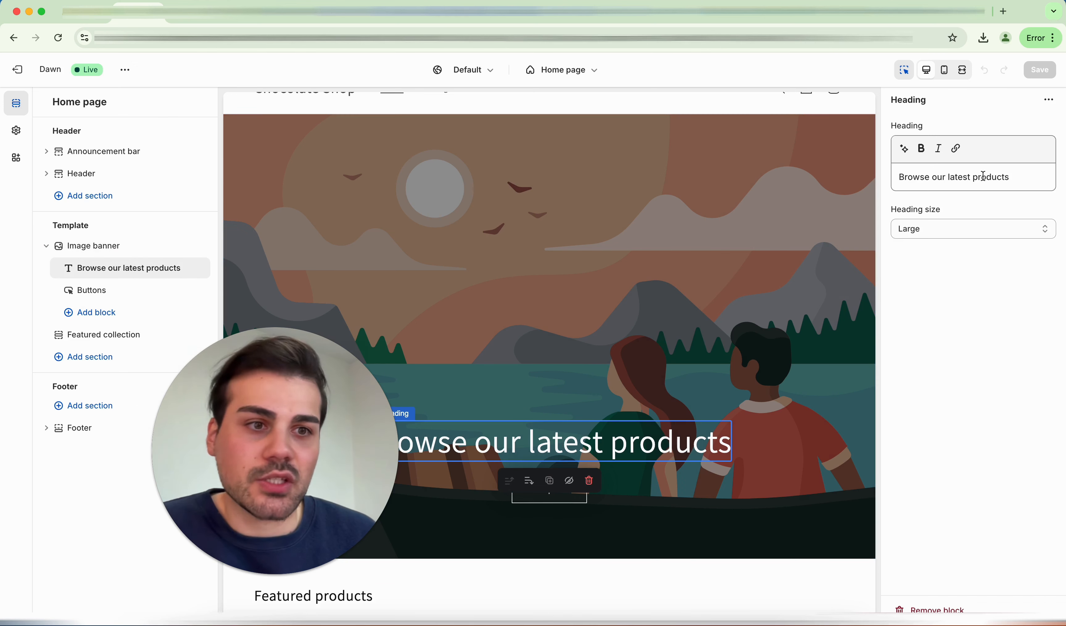
left_click_drag(1009, 177, 882, 172)
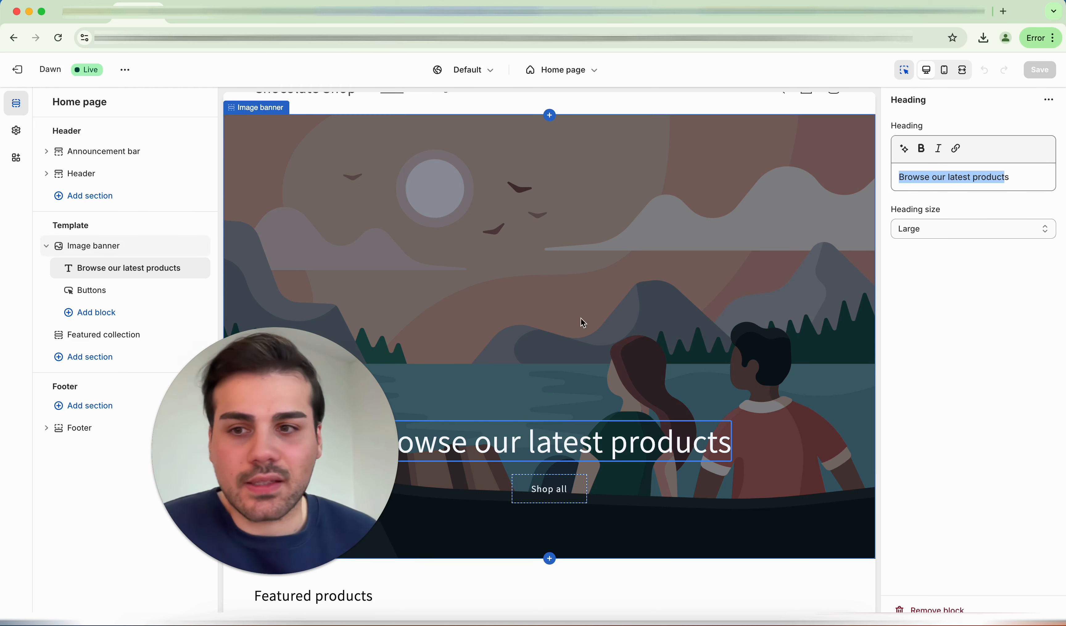
left_click_drag(275, 370, 176, 399)
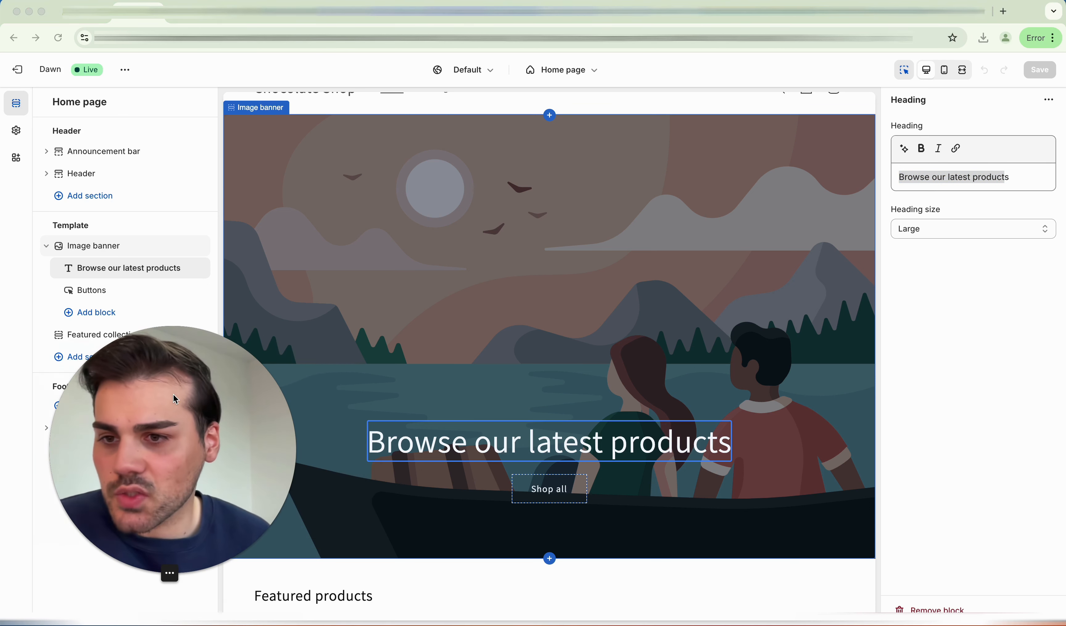
left_click_drag(162, 428, 862, 444)
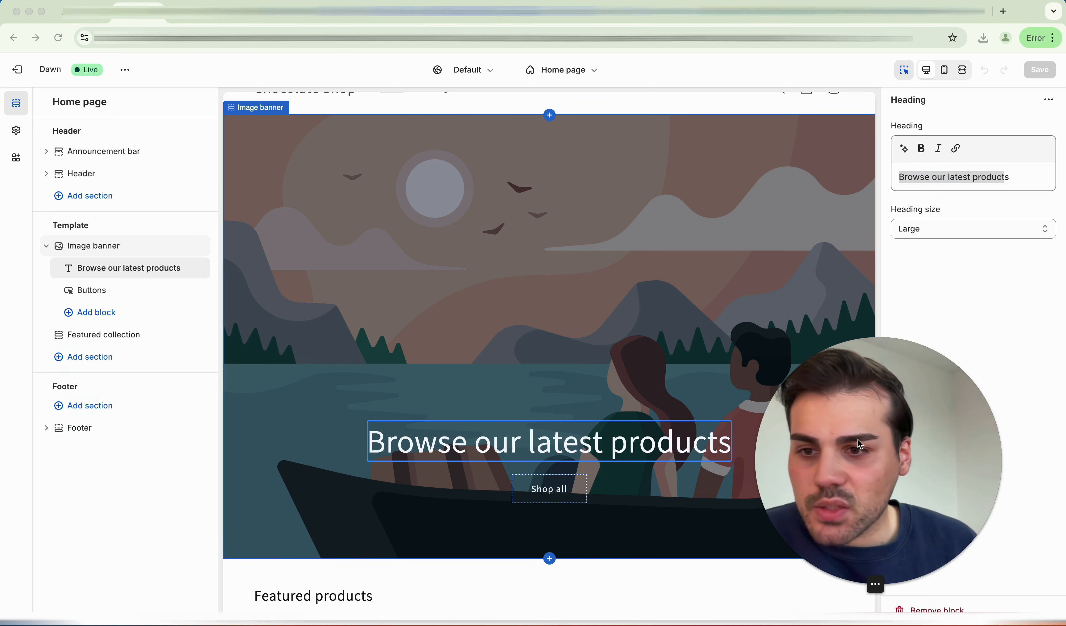
left_click(95, 536)
scroll(448, 423, "down", 8)
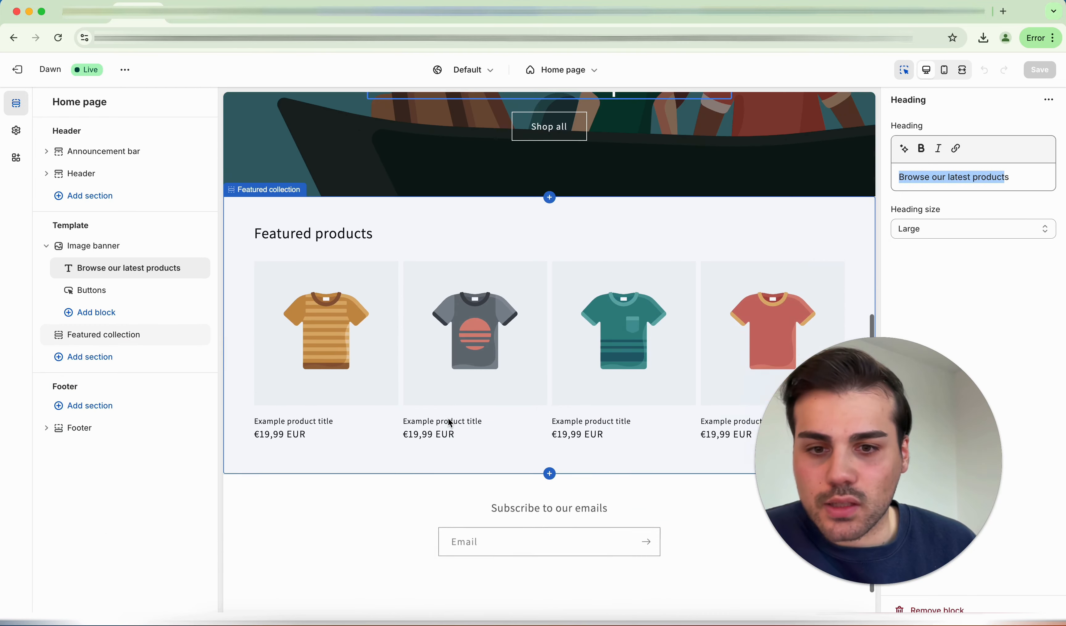
scroll(450, 424, "down", 2)
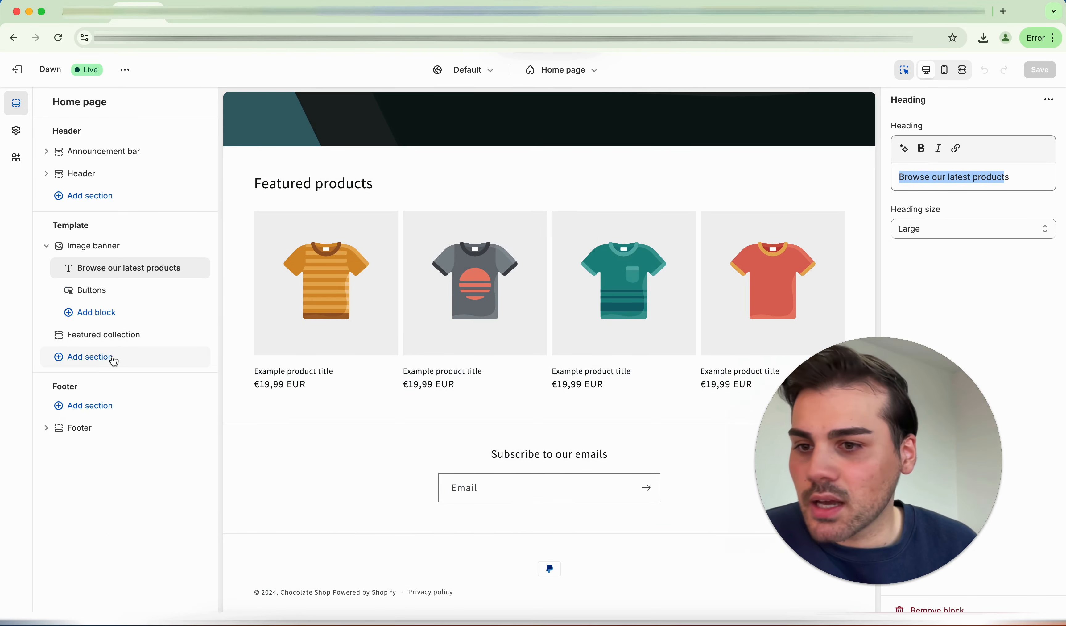
Open Add section under Template and scroll through the 17 available section types
left_click(104, 364)
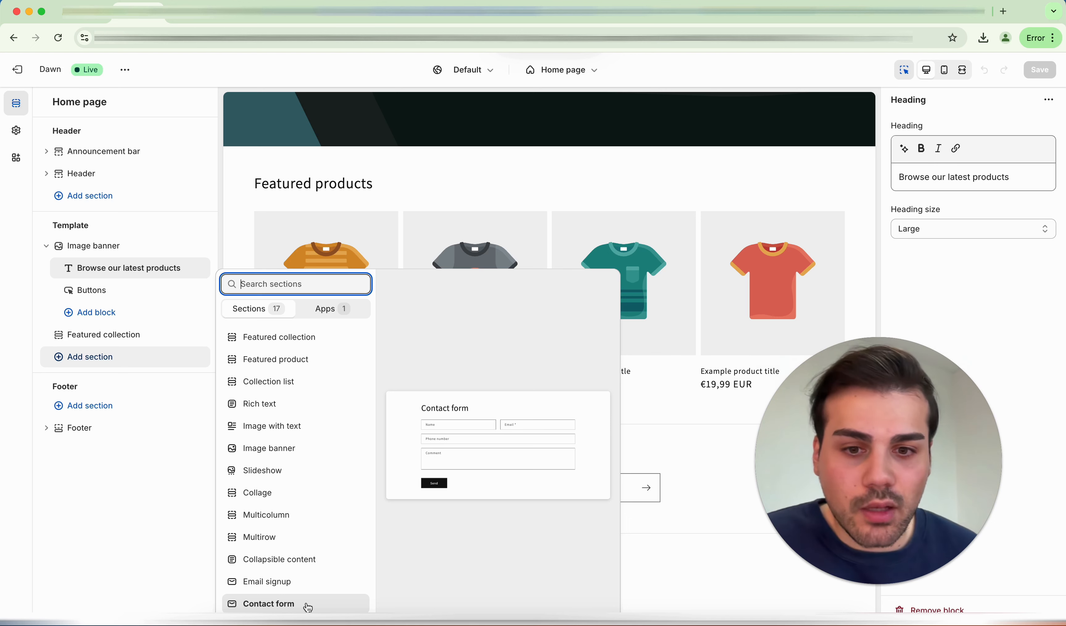
scroll(309, 602, "down", 3)
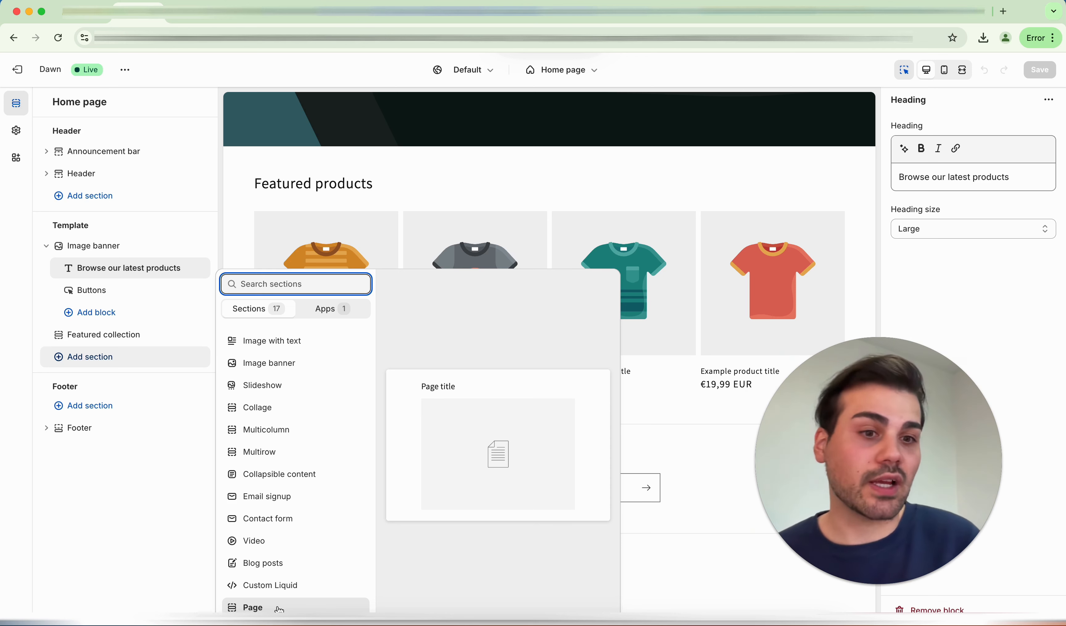
scroll(284, 558, "up", 3)
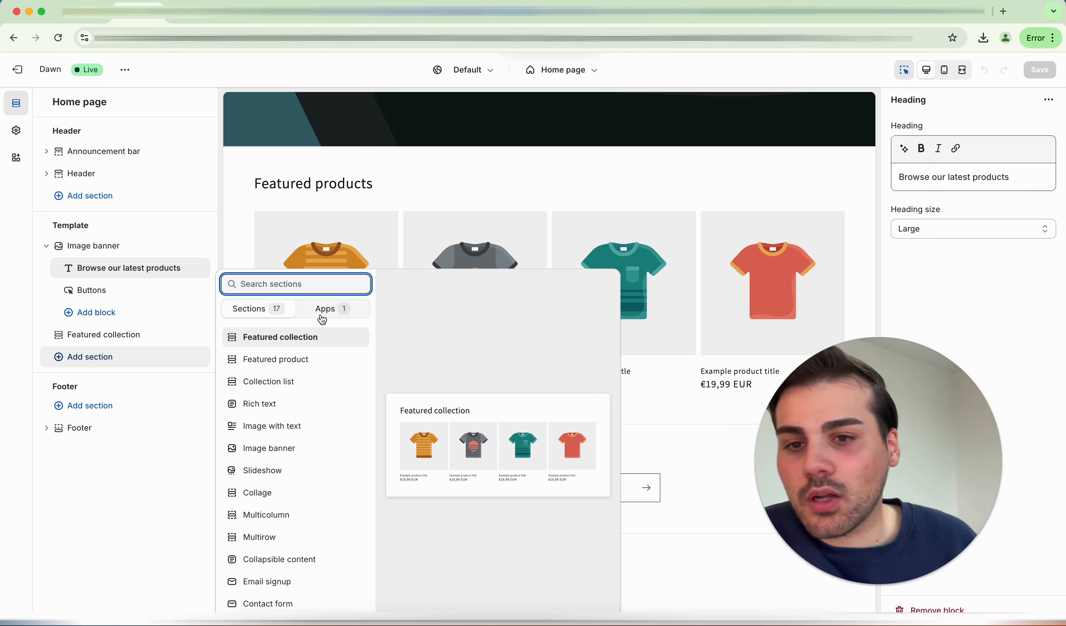
left_click(325, 316)
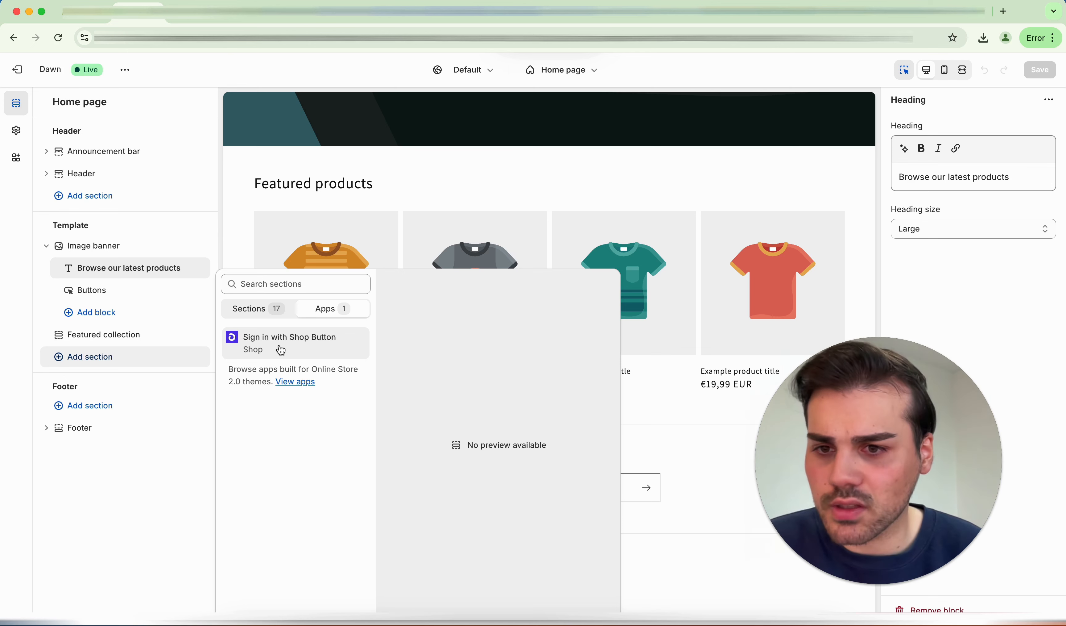
left_click(247, 309)
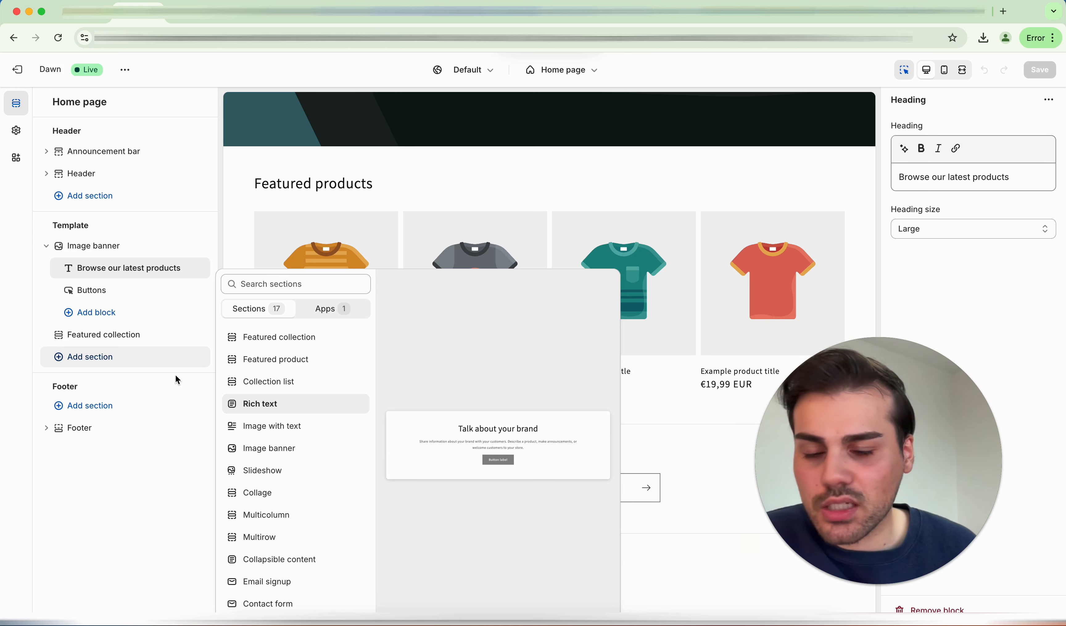
Add a Rich text section to the home page below the featured products
left_click(257, 405)
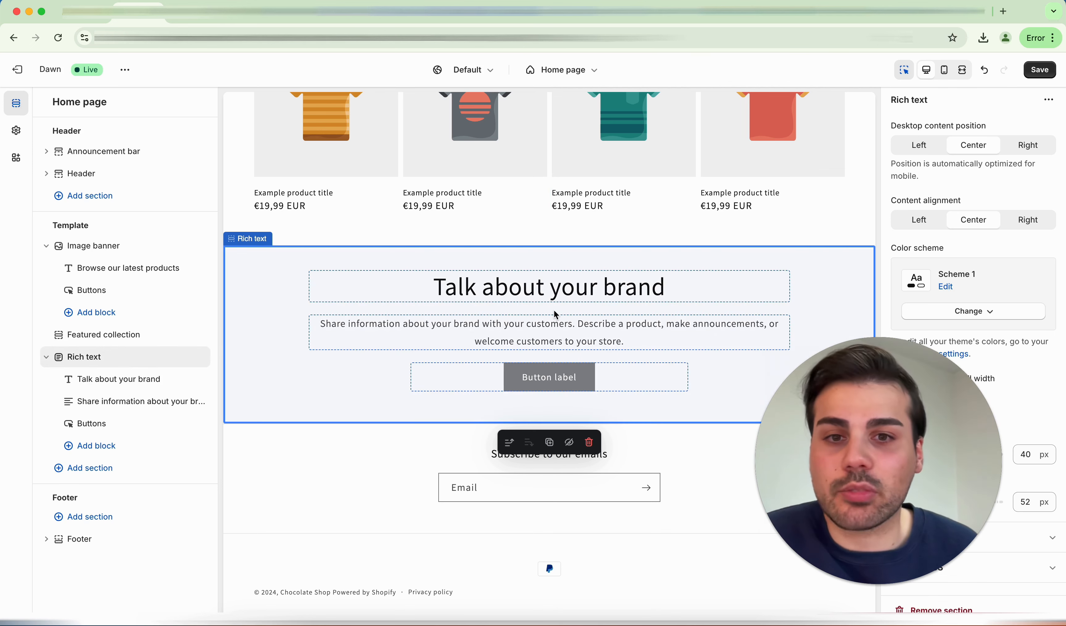
scroll(493, 345, "up", 2)
left_click(520, 216)
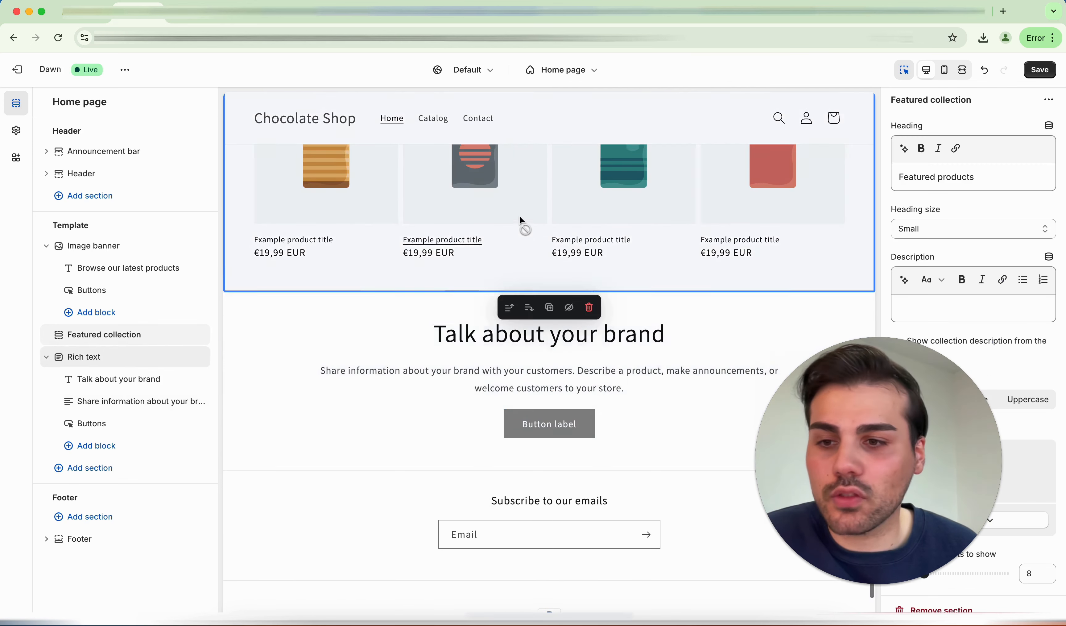
scroll(293, 335, "up", 3)
scroll(503, 341, "down", 3)
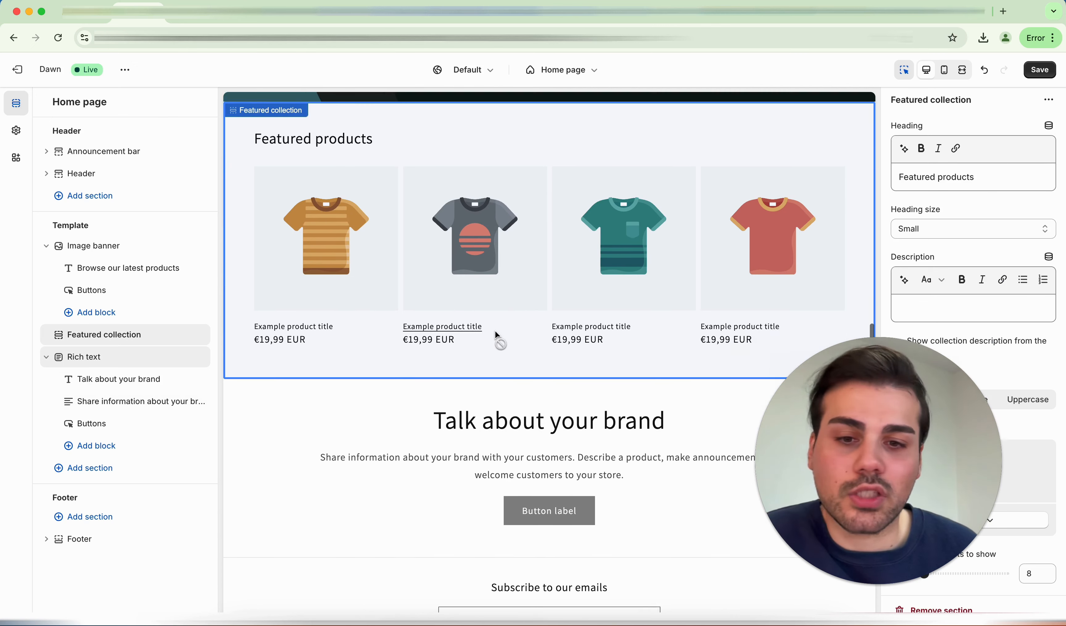
Replace the Rich text heading 'Talk about your brand' with 'Chocolate Shop'
left_click(494, 396)
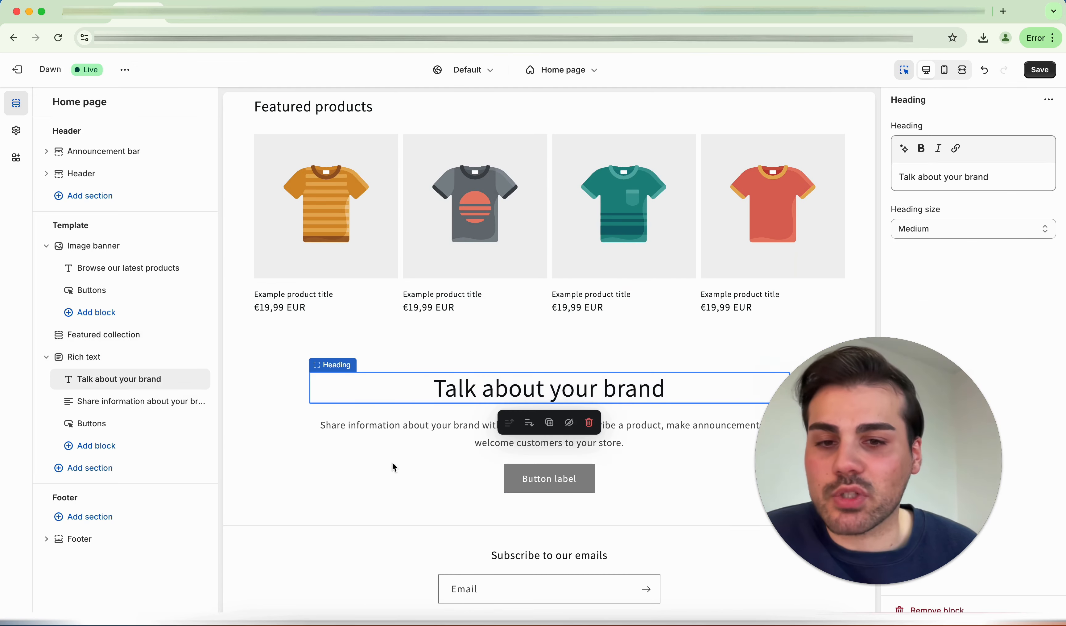
scroll(445, 417, "down", 1)
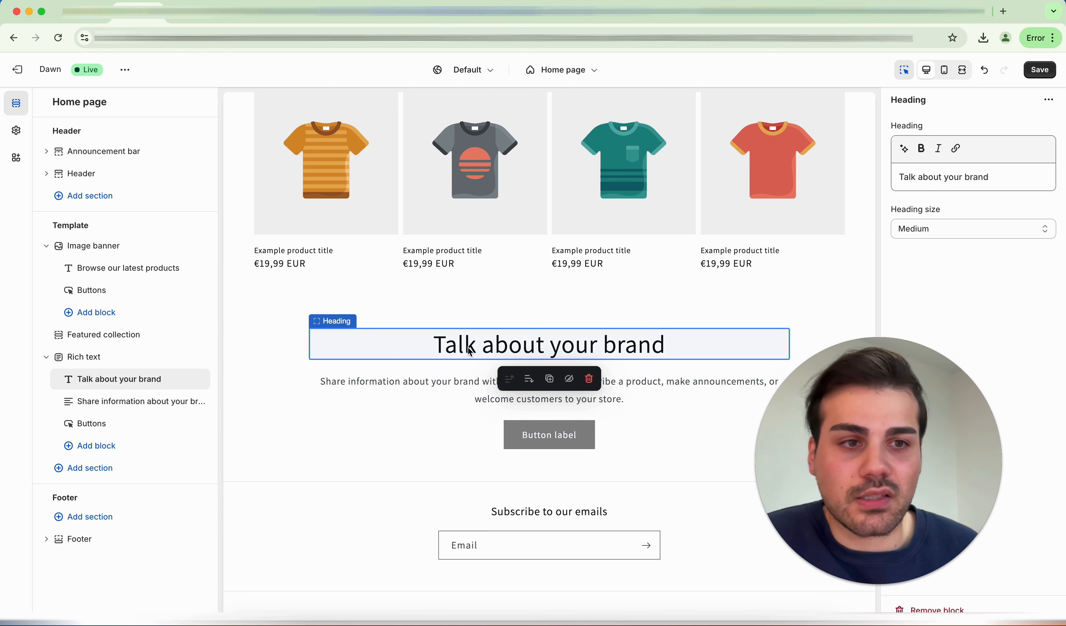
left_click(958, 178)
key("super+a")
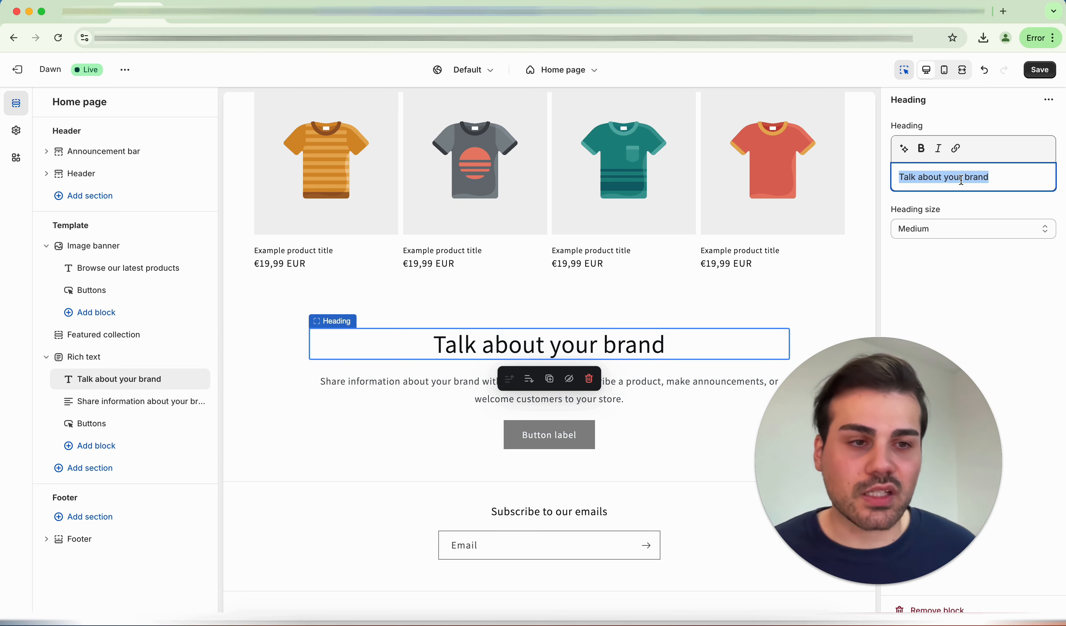
key("BackSpace")
type("d")
key("BackSpace")
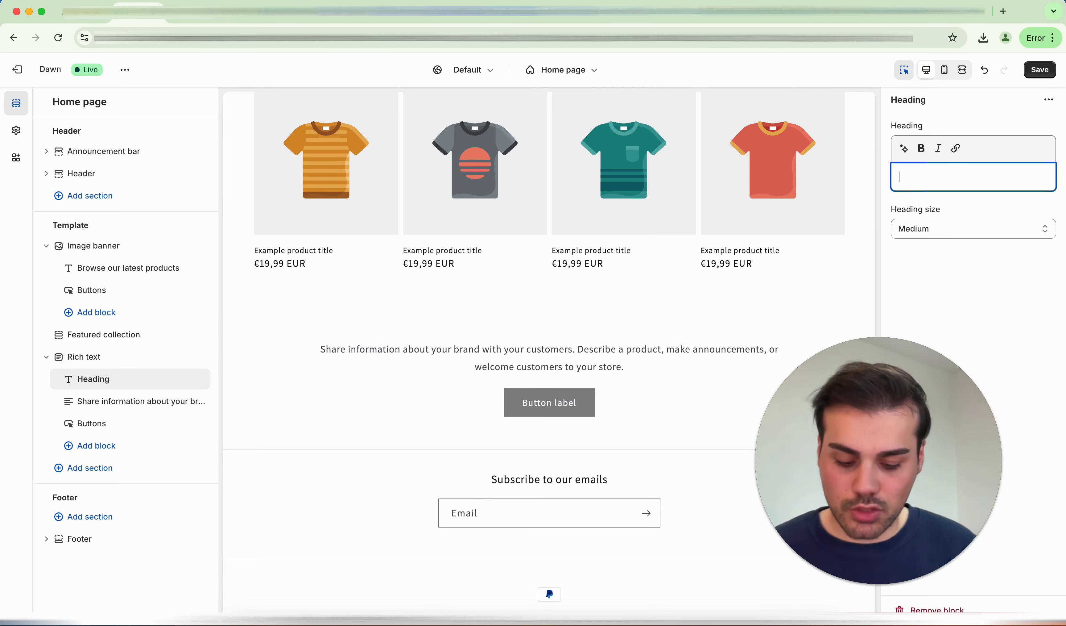
type("Chocolate Sh")
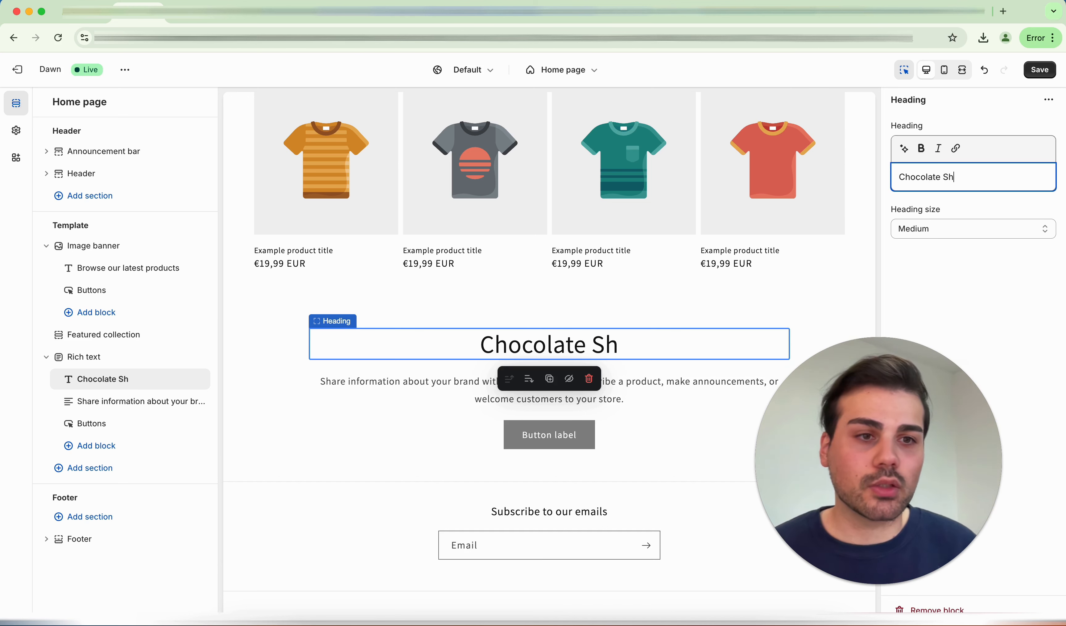
type("op")
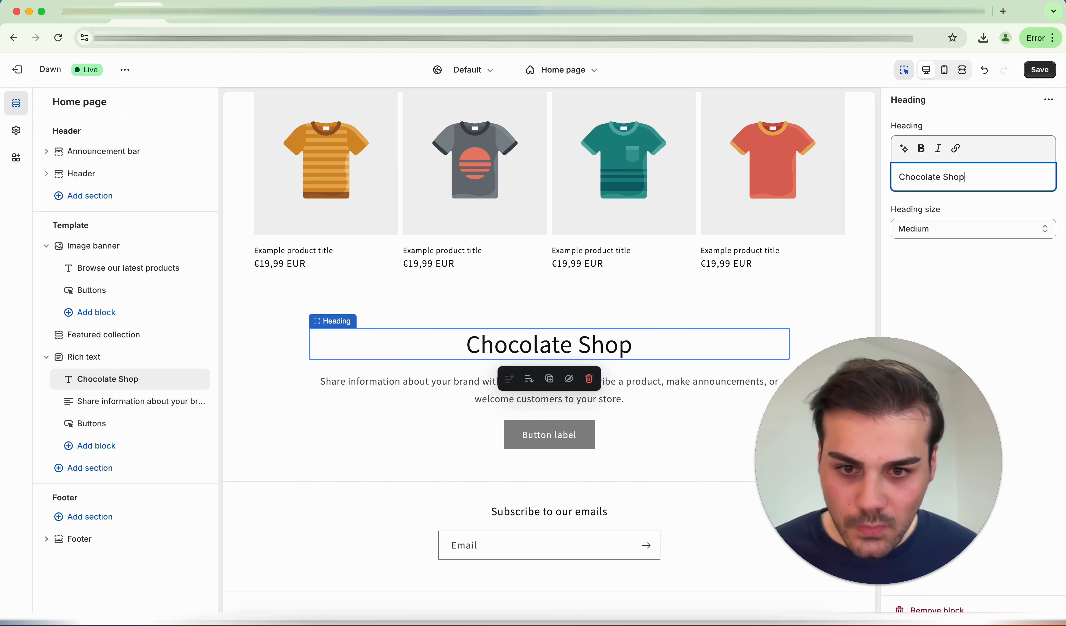
Change the Rich text button label from the placeholder to 'See more'
left_click(526, 391)
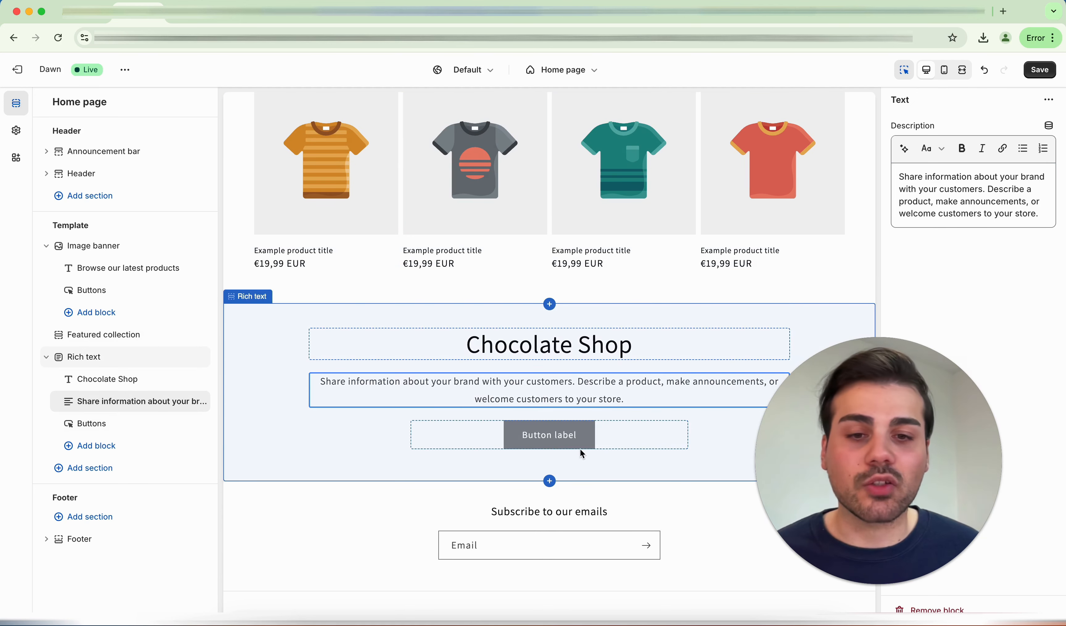
left_click(559, 430)
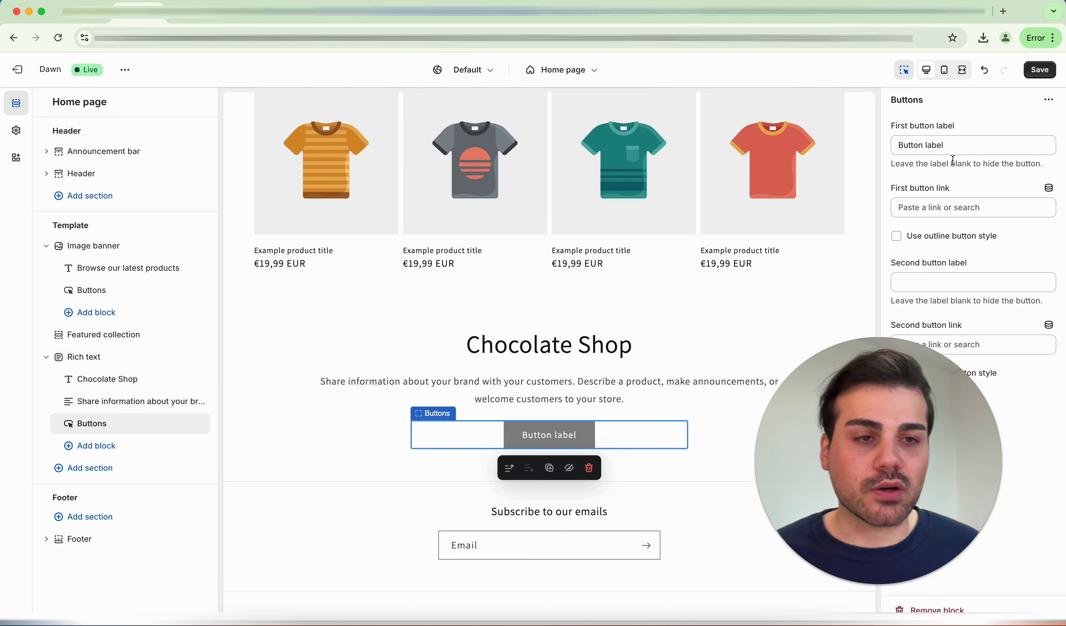
left_click_drag(955, 147, 897, 146)
type("Sh")
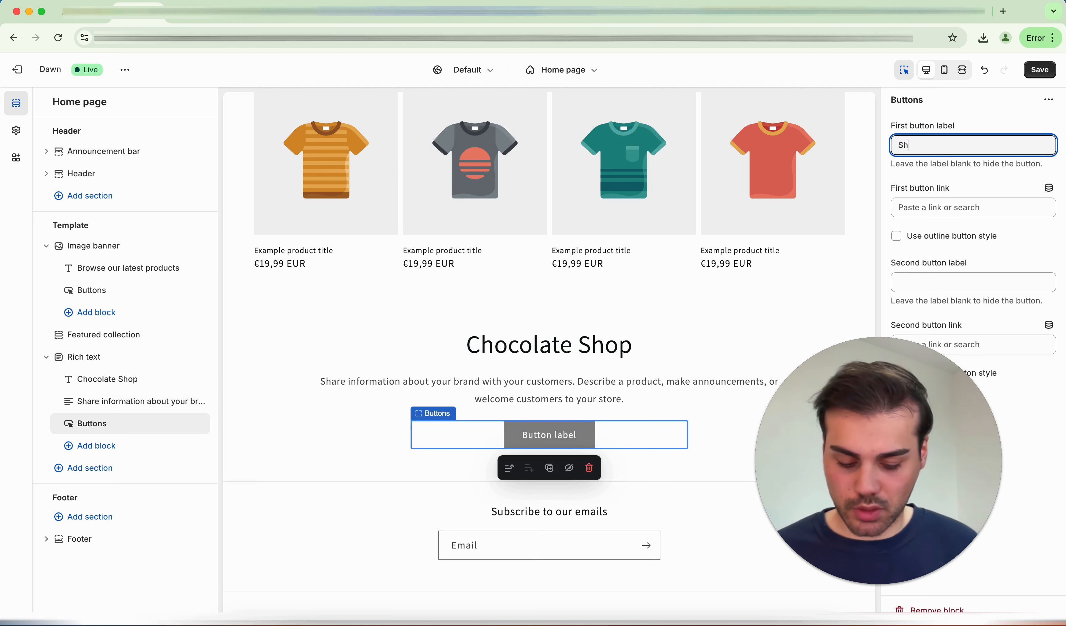
type("op now")
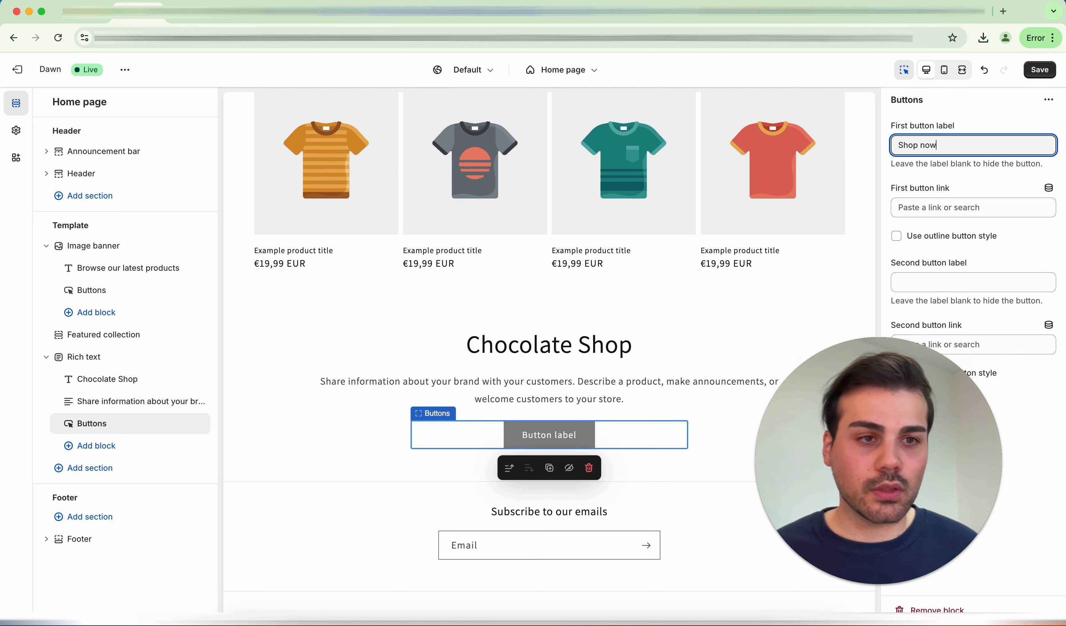
key("BackSpace")
key("BackSpace")
key("BackSpace")
key("BackSpace")
key("BackSpace")
key("BackSpace")
key("BackSpace")
type("ee more")
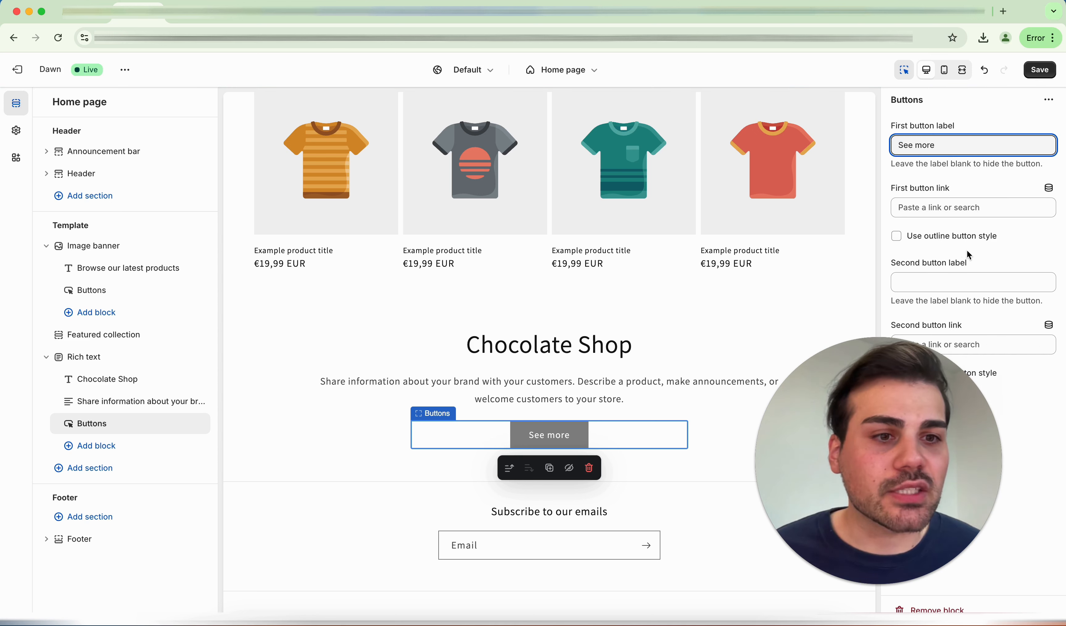
Open the link destination choices for the First button
left_click(932, 206)
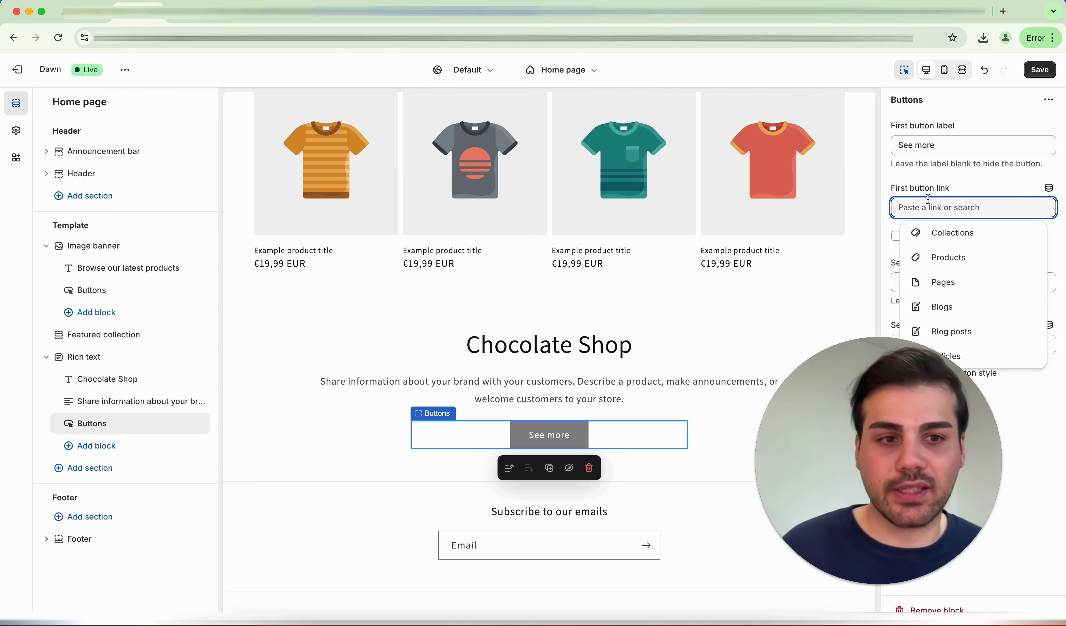
left_click_drag(900, 419, 503, 409)
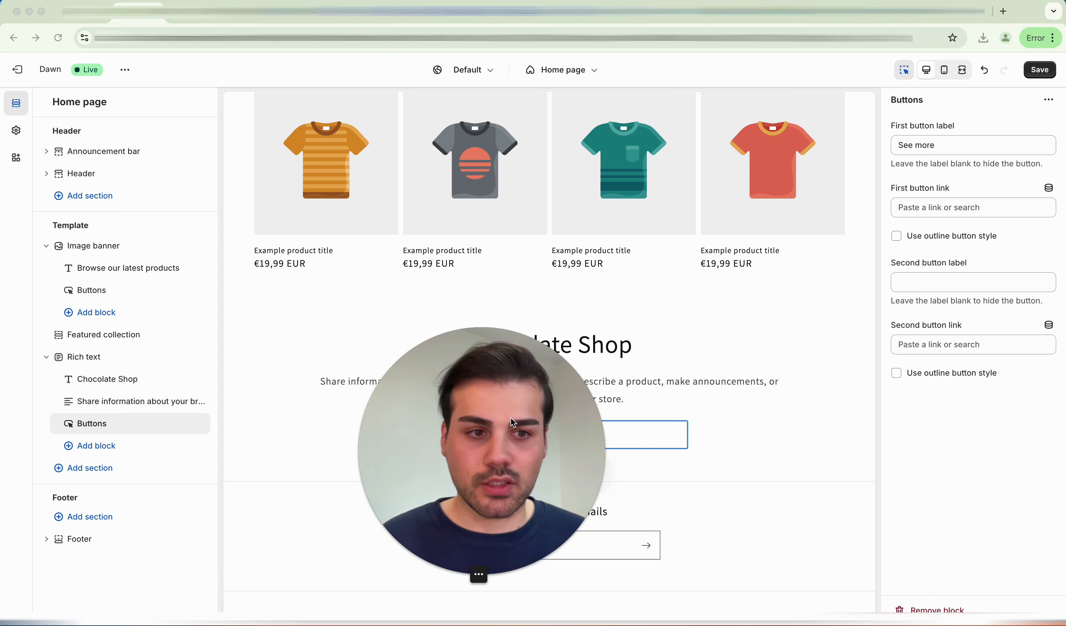
left_click(962, 217)
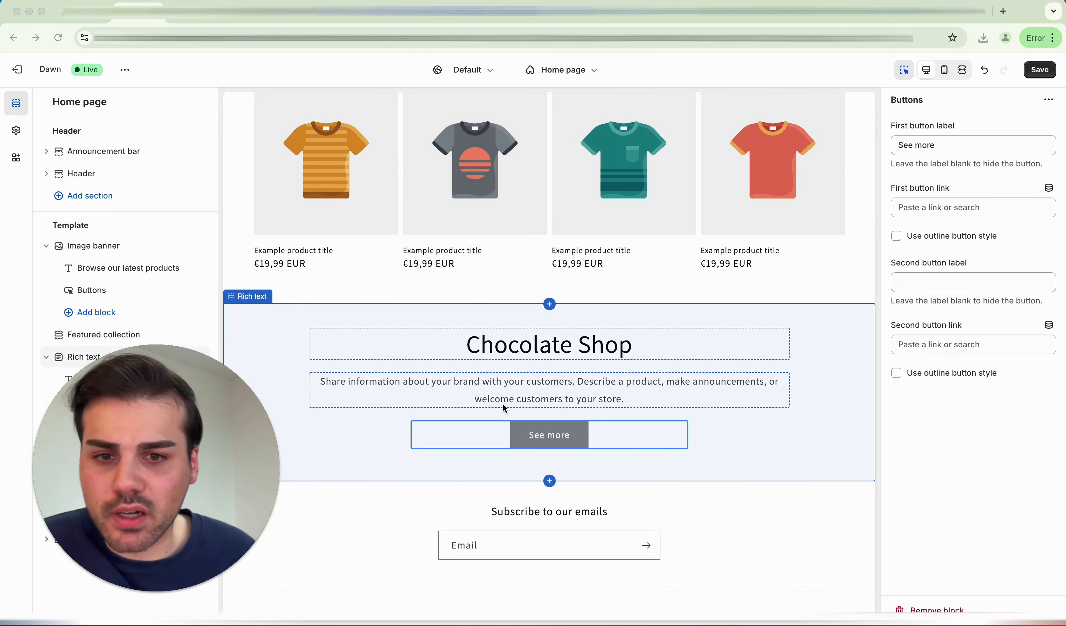
Remove the Chocolate Shop Rich text section and scroll the preview back to the top
left_click(398, 320)
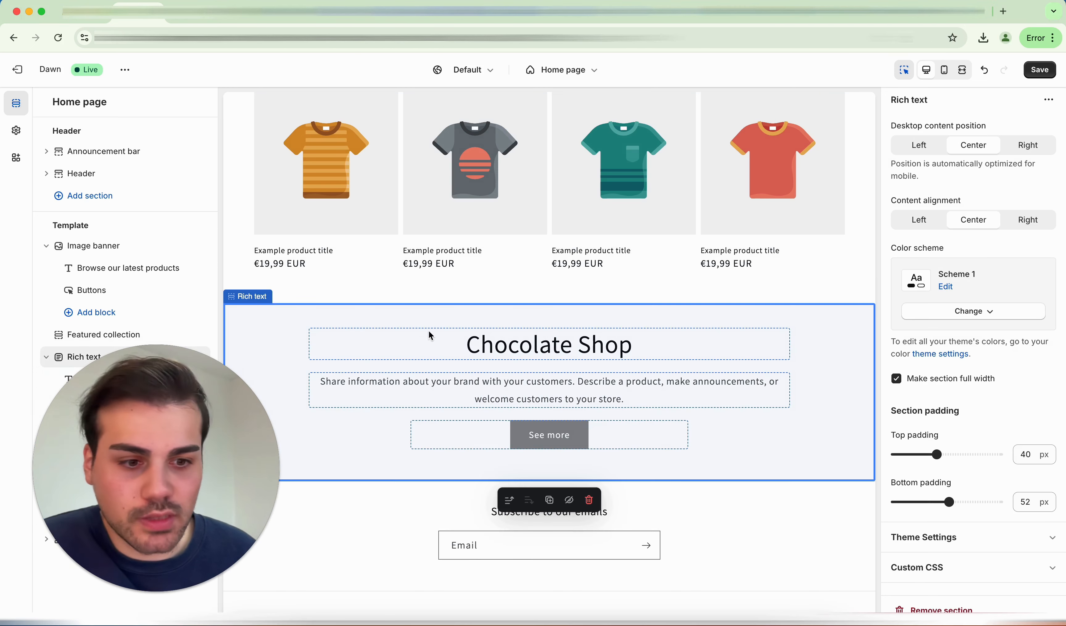
left_click(932, 608)
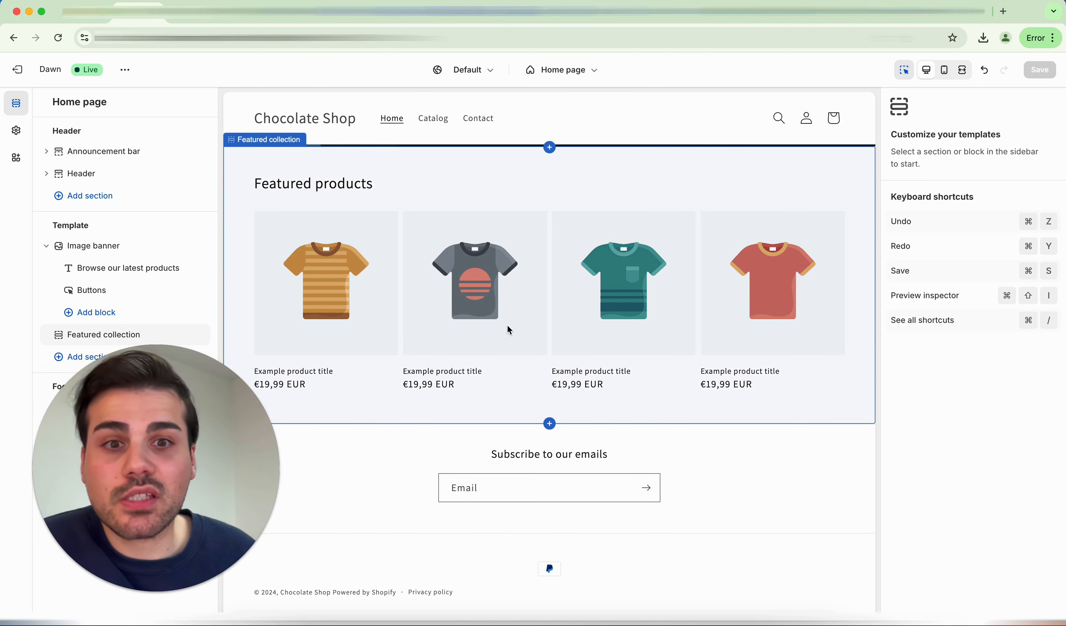
scroll(507, 327, "up", 6)
scroll(507, 325, "up", 5)
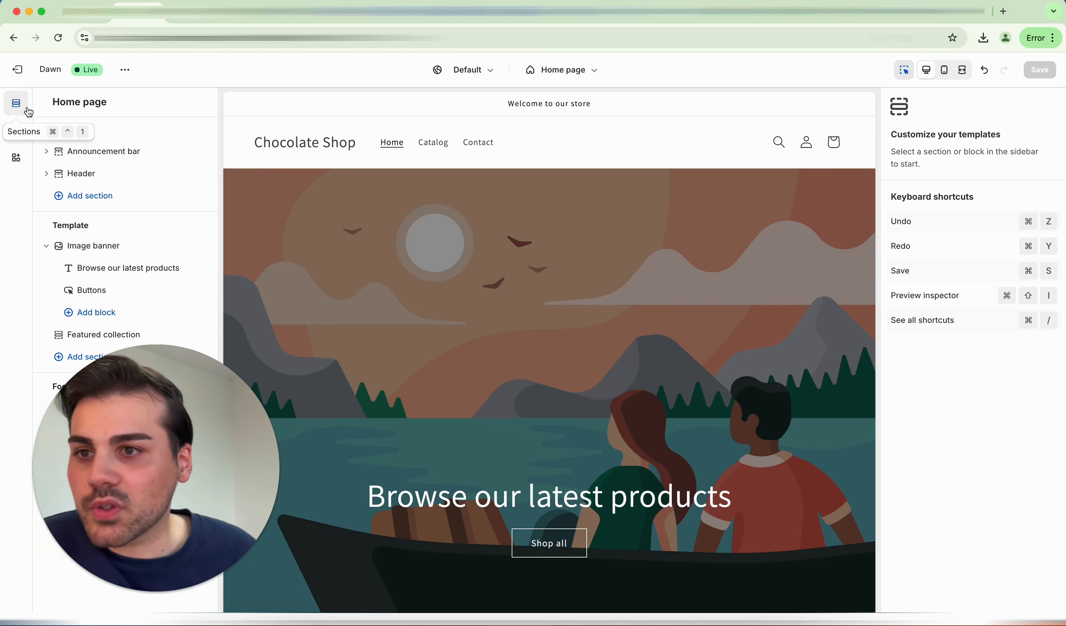
Expand the Logo theme settings (no logo, 90 px width) and switch to the Canva tab
left_click(15, 133)
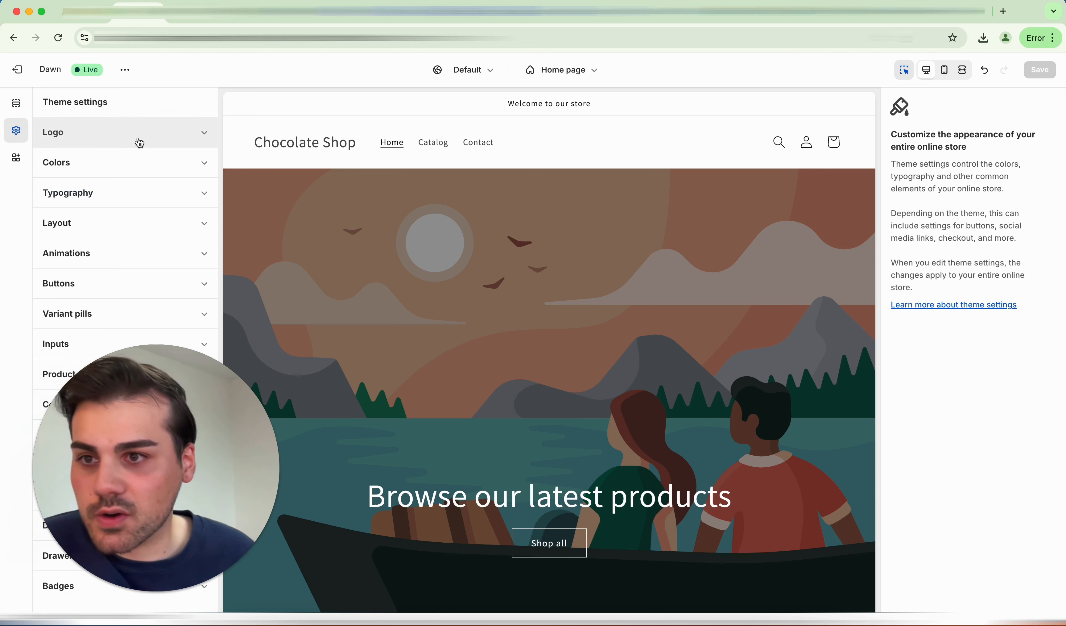
left_click(186, 138)
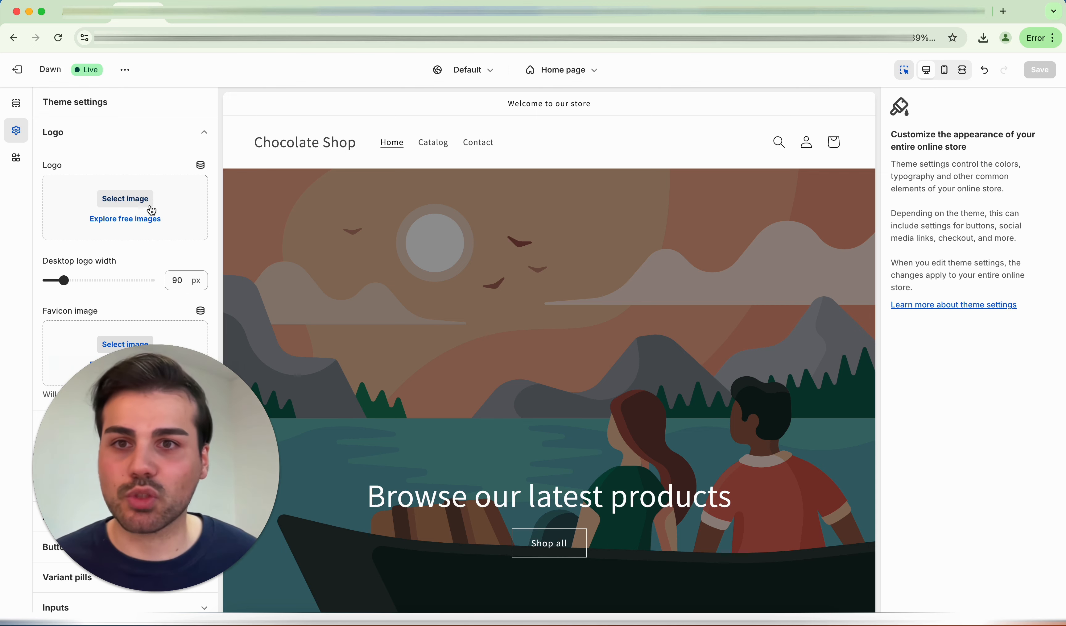
left_click(361, 11)
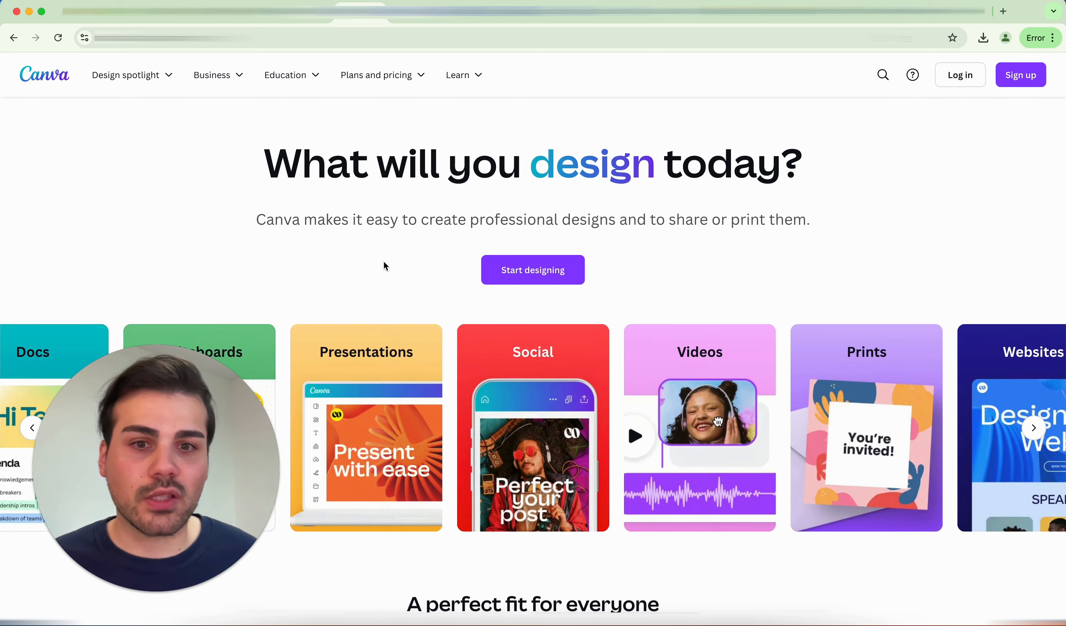
Sign up for Canva with an e-mail address, confirming the name and pasting the verification code
left_click(528, 280)
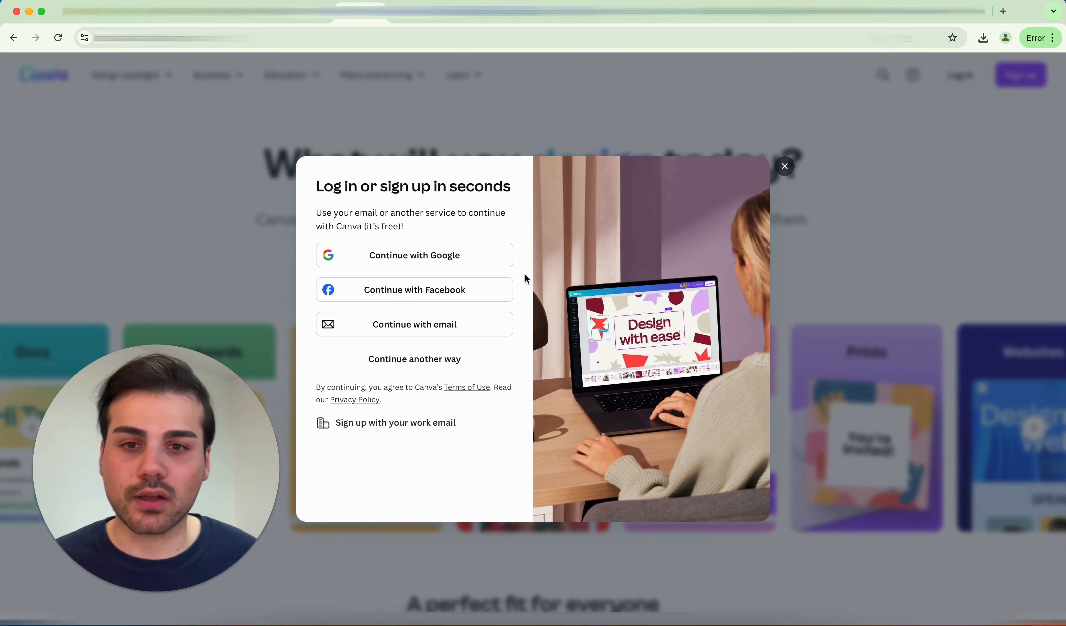
left_click(434, 335)
key("super+v")
left_click(403, 361)
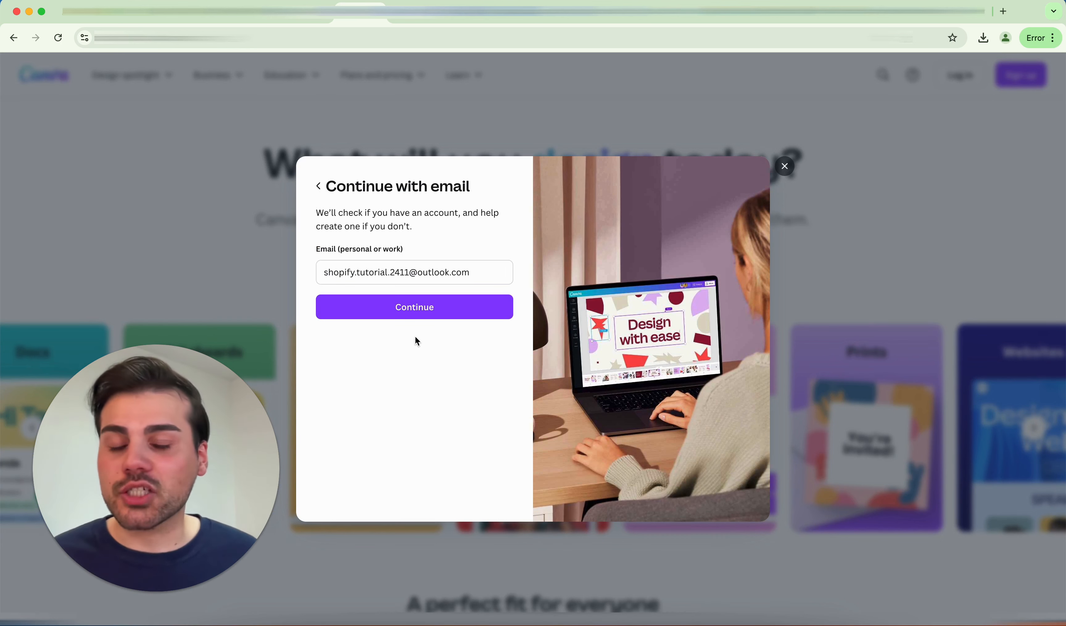
left_click(420, 311)
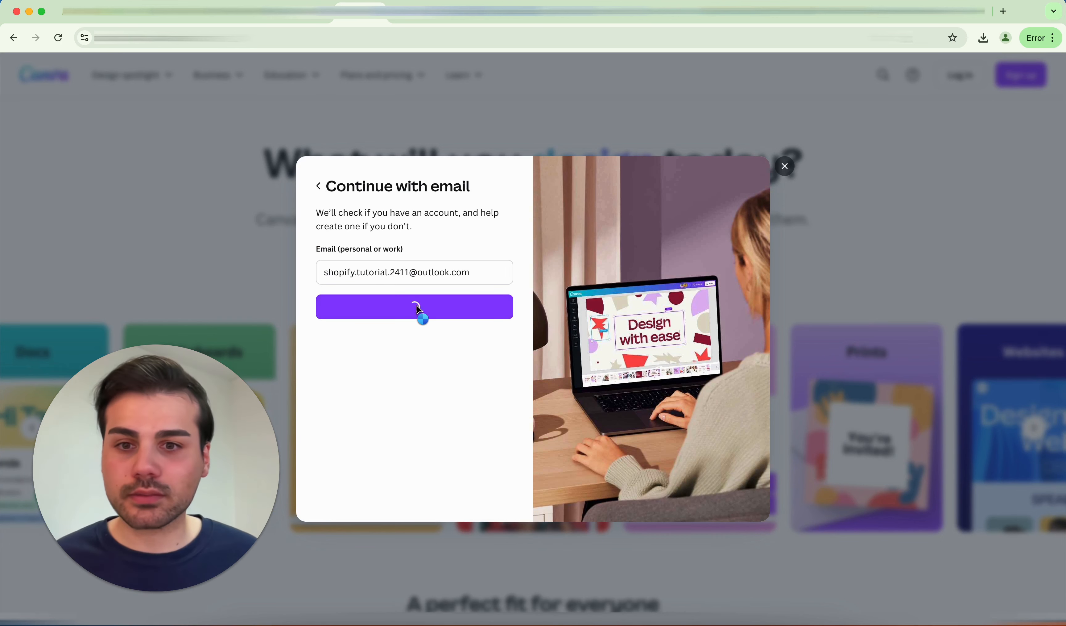
left_click(445, 317)
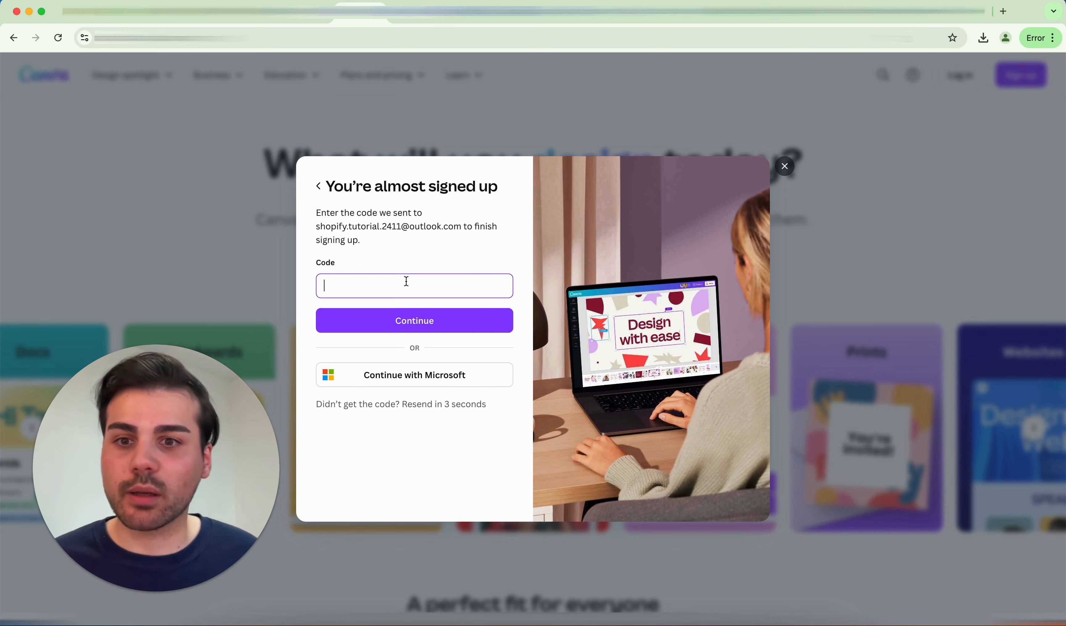
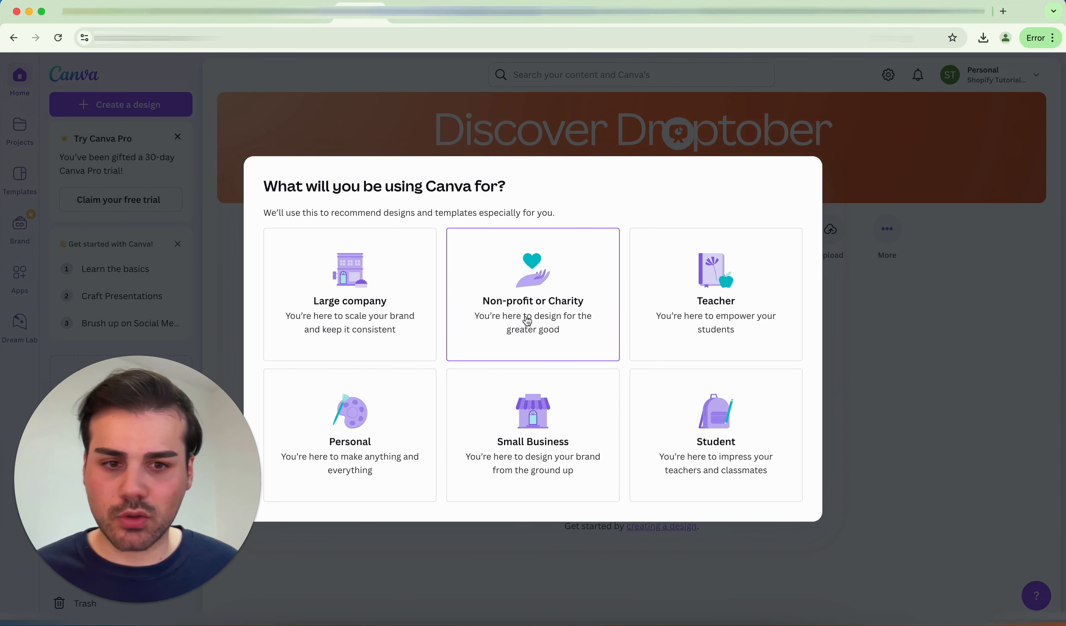
Choose Small Business and skip the six remaining onboarding questions, including the Pro trial offer
left_click(535, 456)
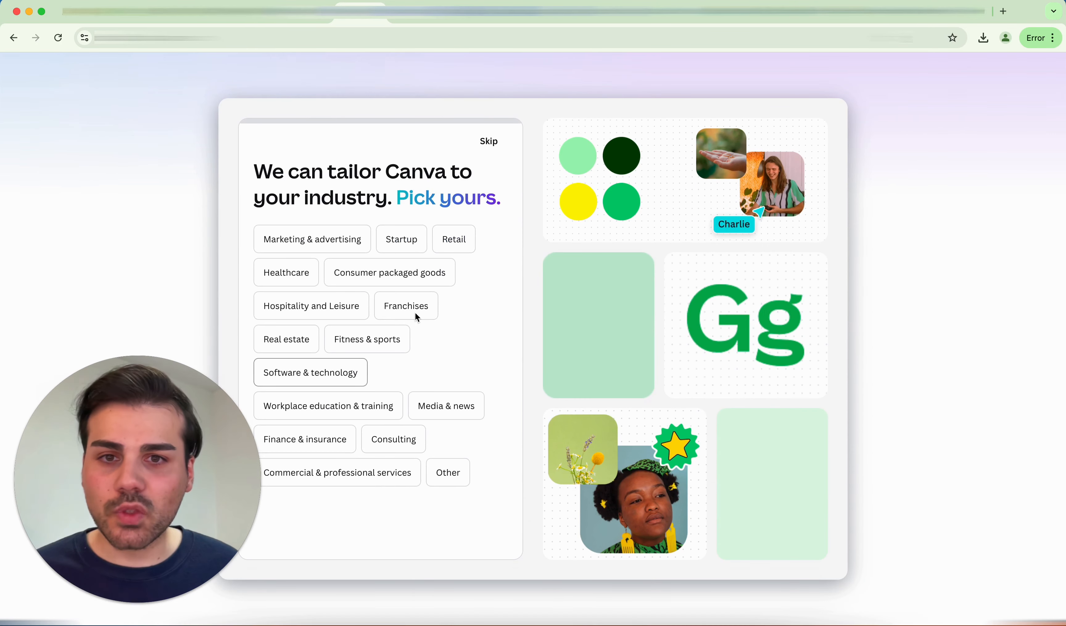
left_click(491, 147)
left_click(491, 147)
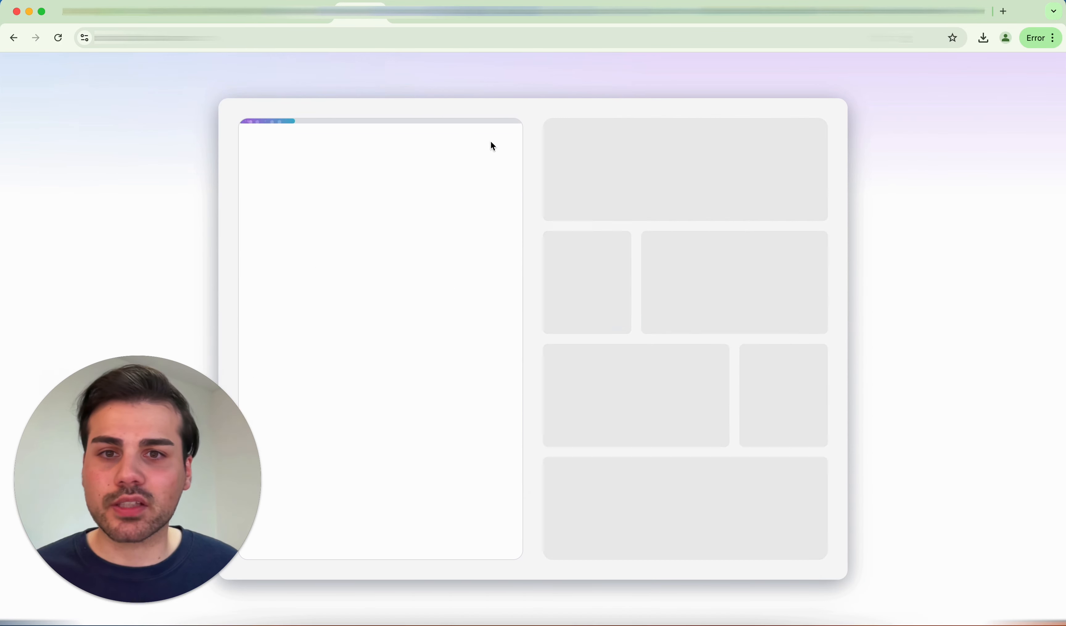
left_click(492, 146)
left_click(492, 147)
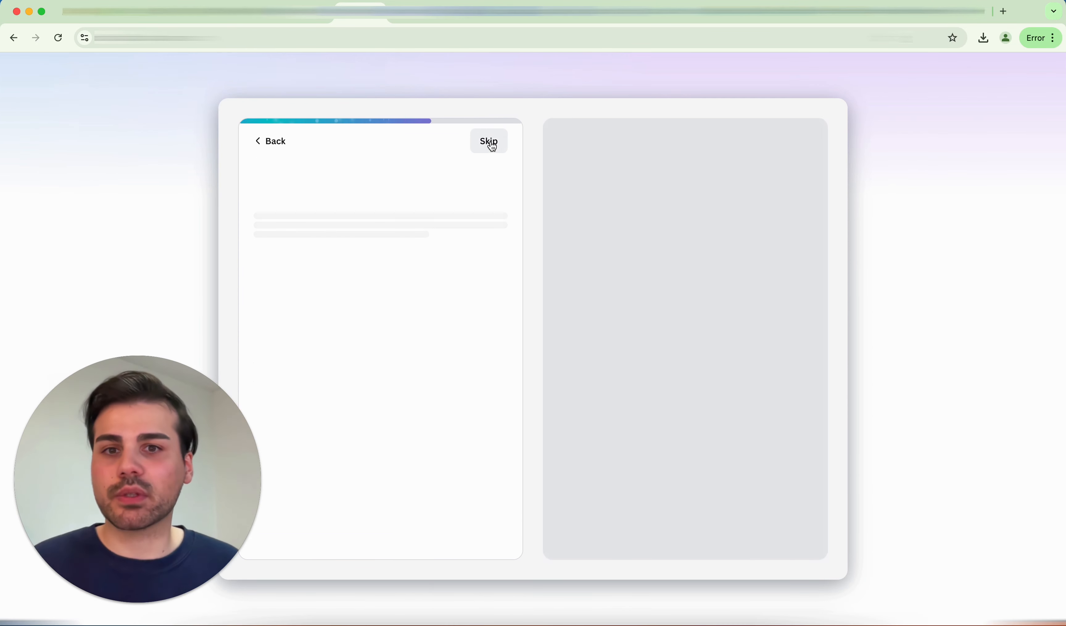
left_click(492, 146)
left_click(492, 146)
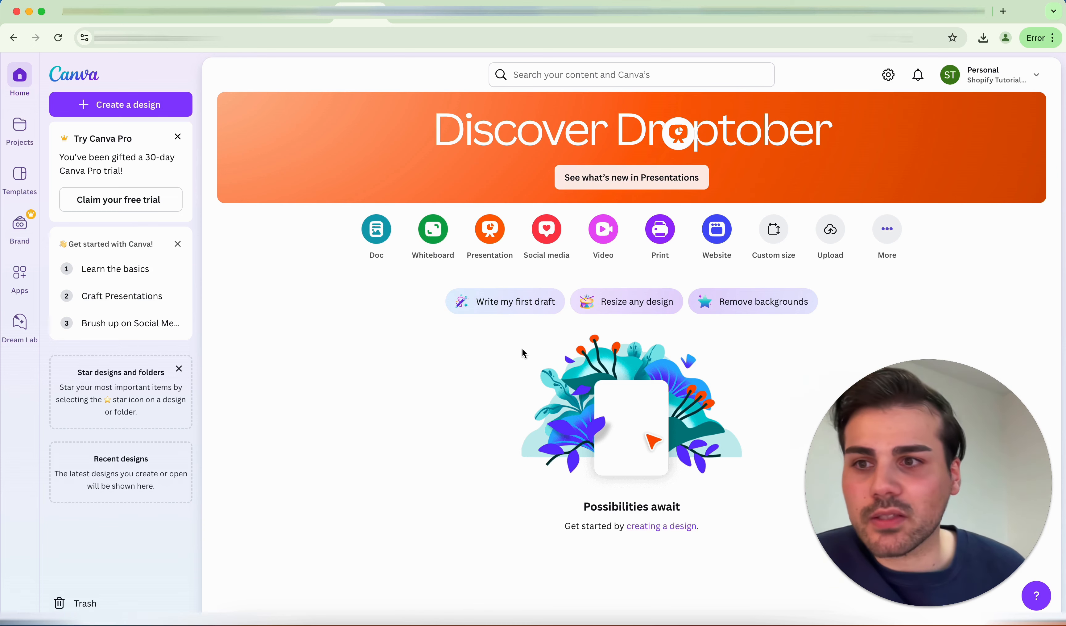
Search 'logo' under Create a design and start a blank 500 × 500 px Logo design
left_click(888, 239)
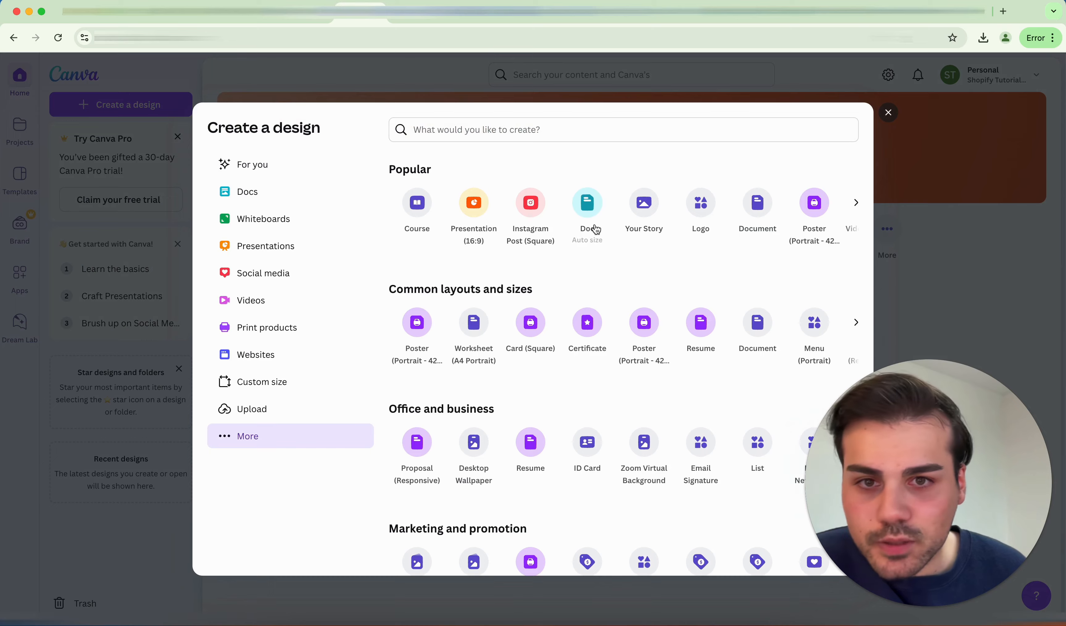
left_click(887, 113)
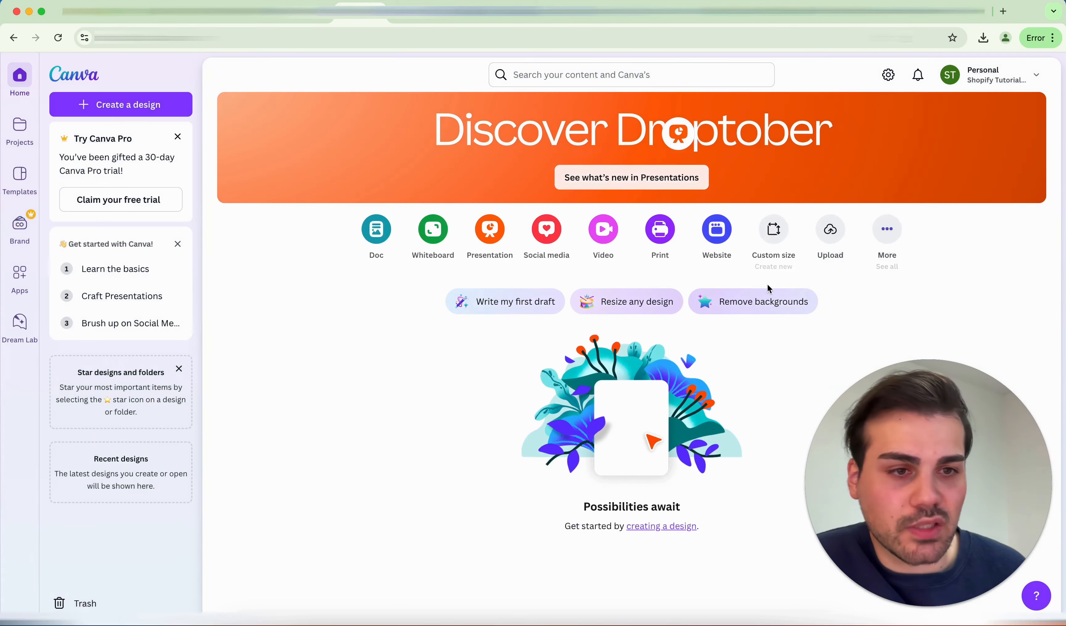
left_click(889, 232)
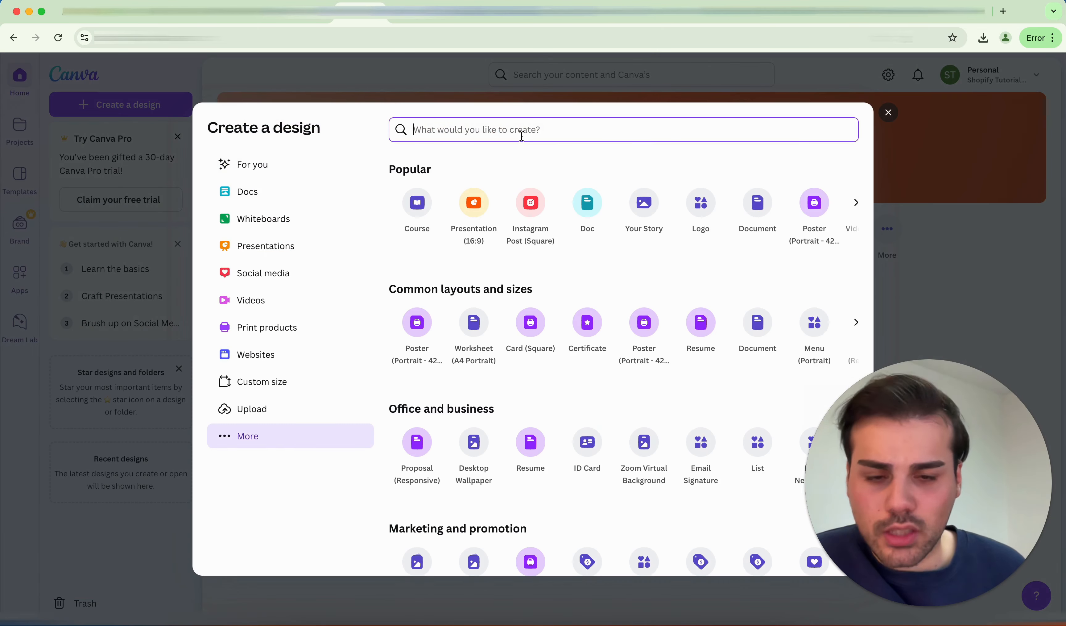
type("logo")
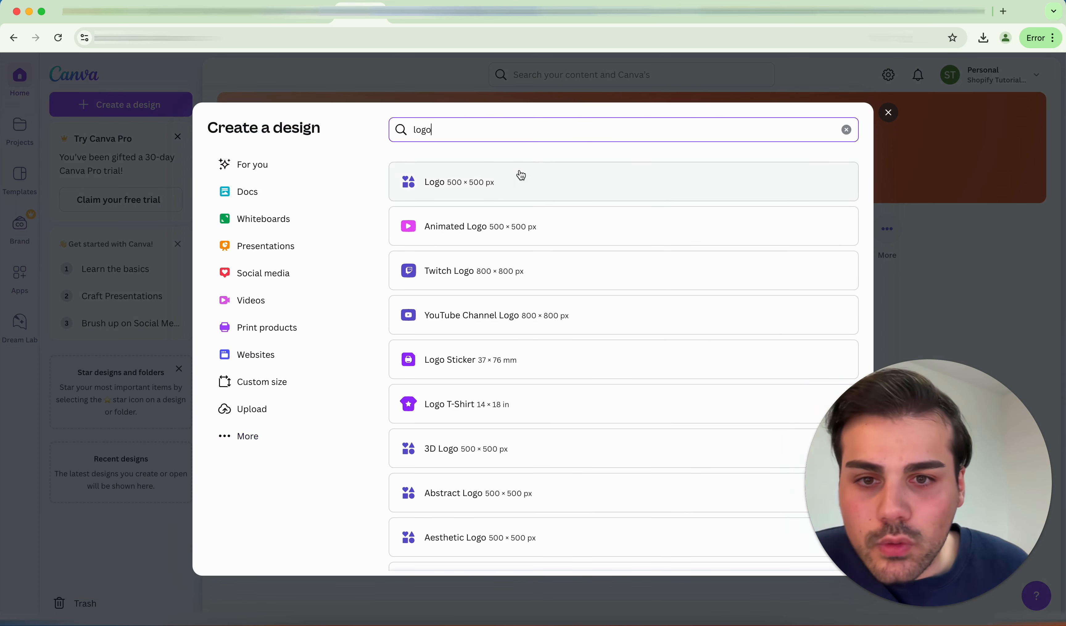
left_click(470, 184)
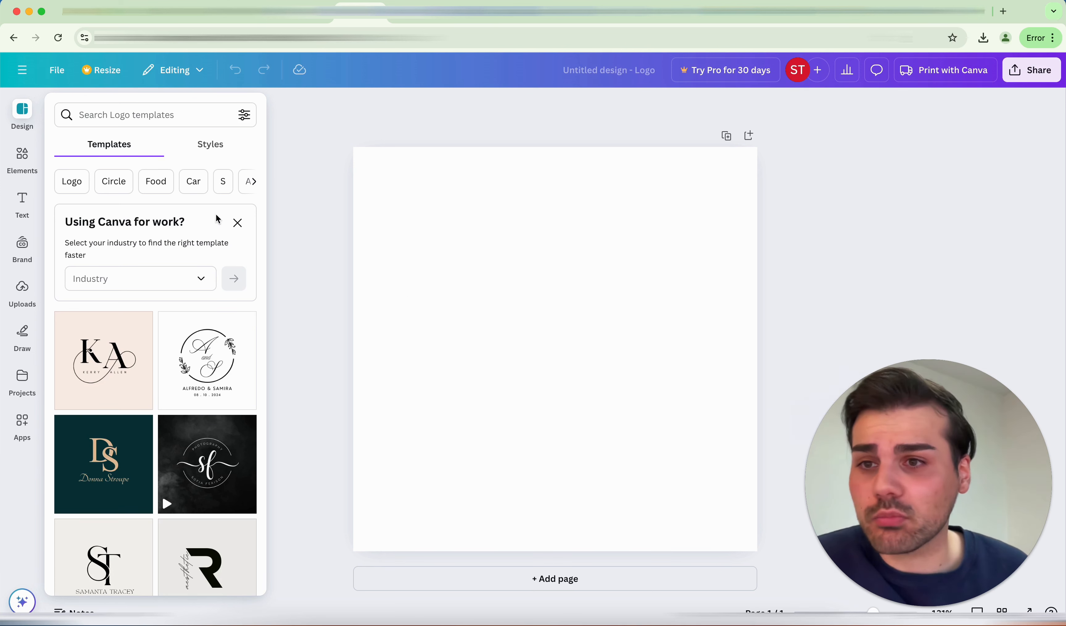
Search the logo templates for 'chocolate'
left_click(139, 114)
type("ch")
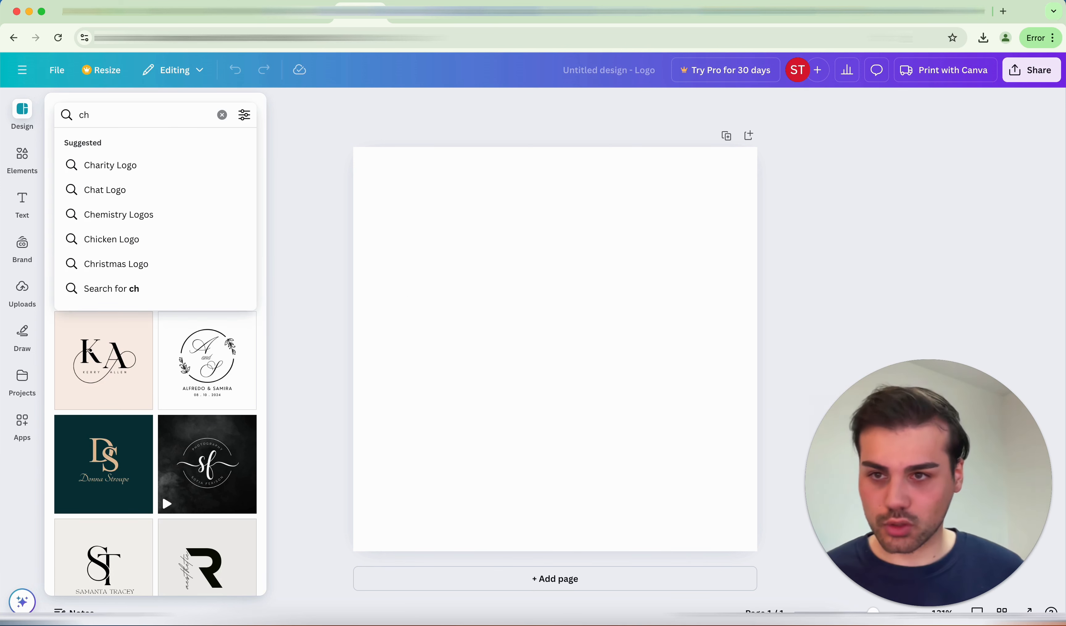
type("ocolate")
key("Return")
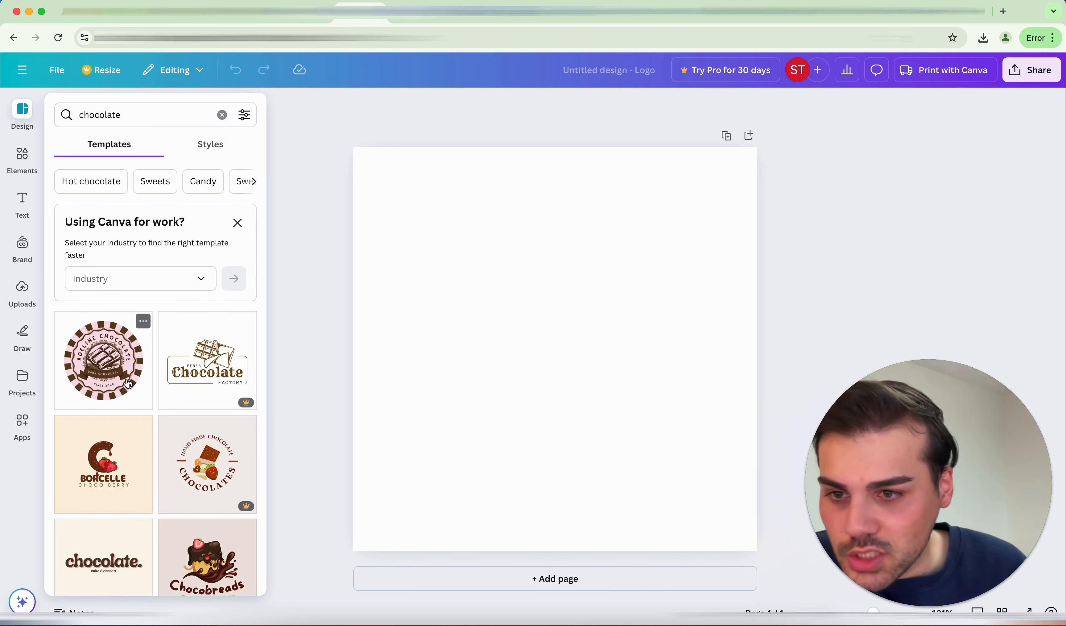
Browse the results and open the Brown Bold Typographic Chocolate Food Logo template details
mouse_move(242, 405)
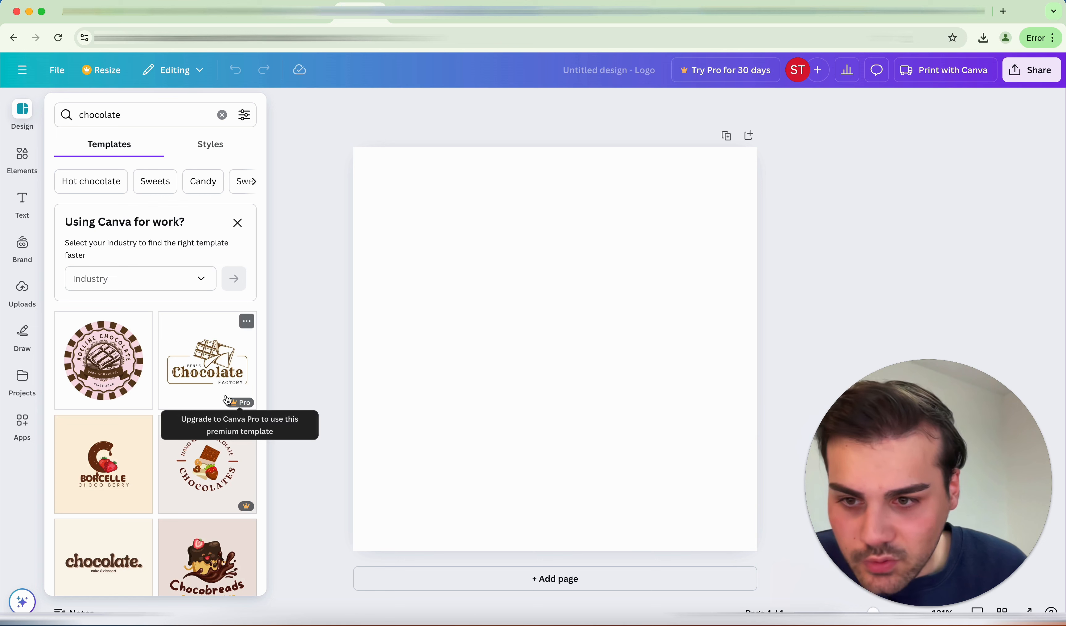
scroll(148, 390, "down", 3)
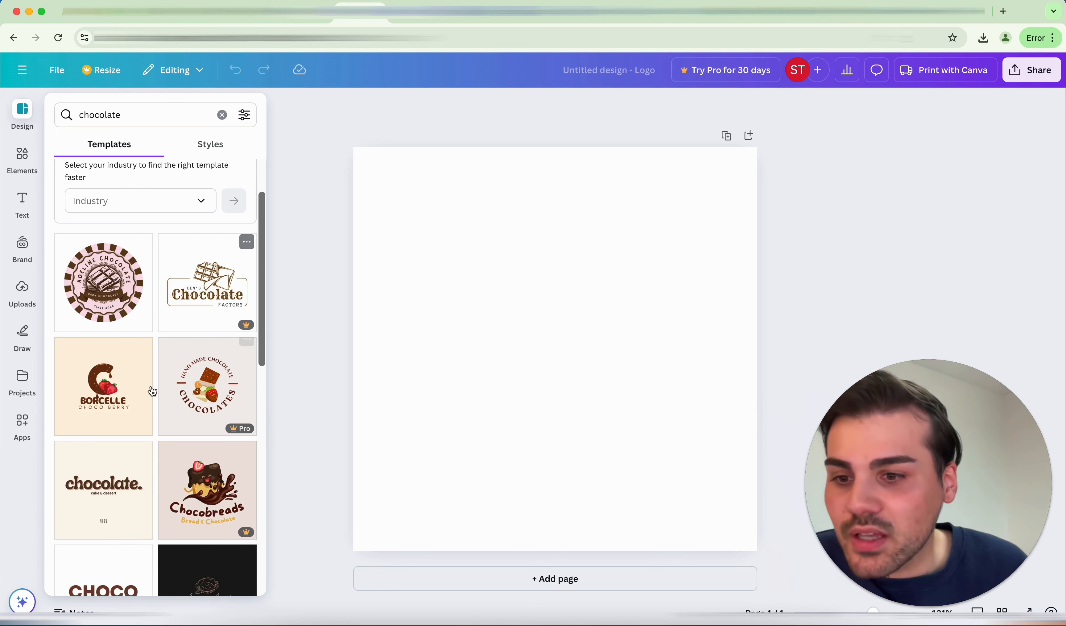
scroll(143, 427, "down", 1)
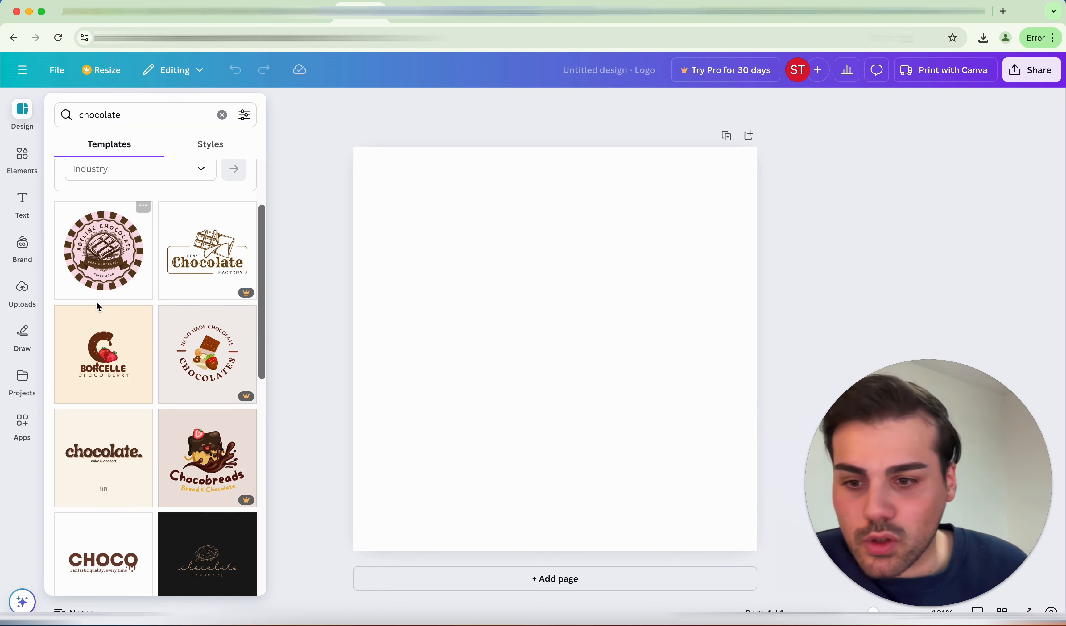
scroll(114, 353, "down", 6)
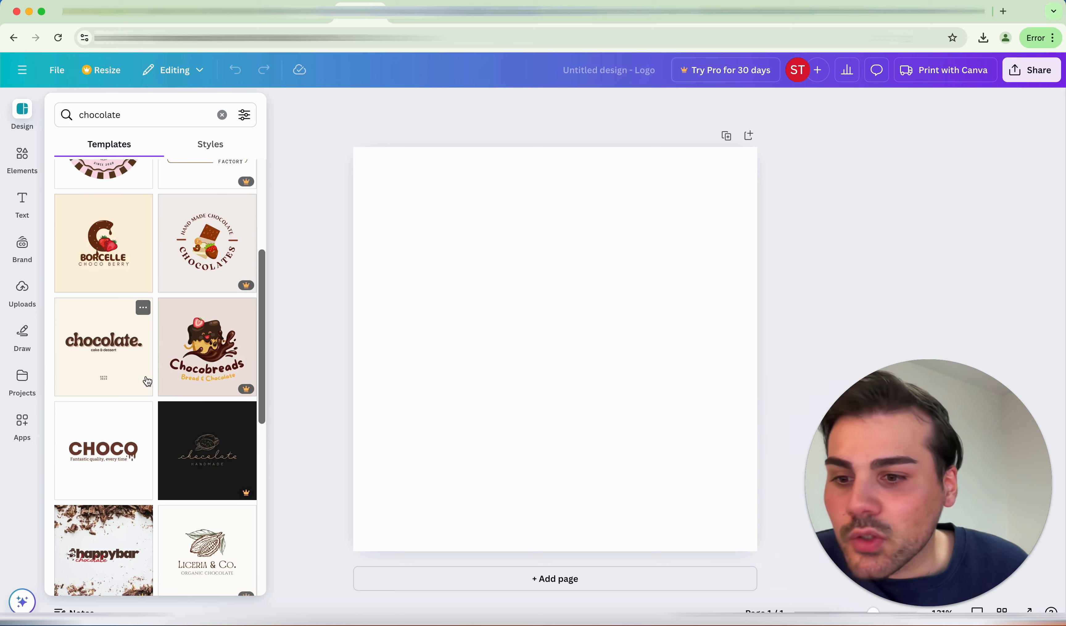
scroll(146, 383, "up", 10)
scroll(160, 381, "down", 9)
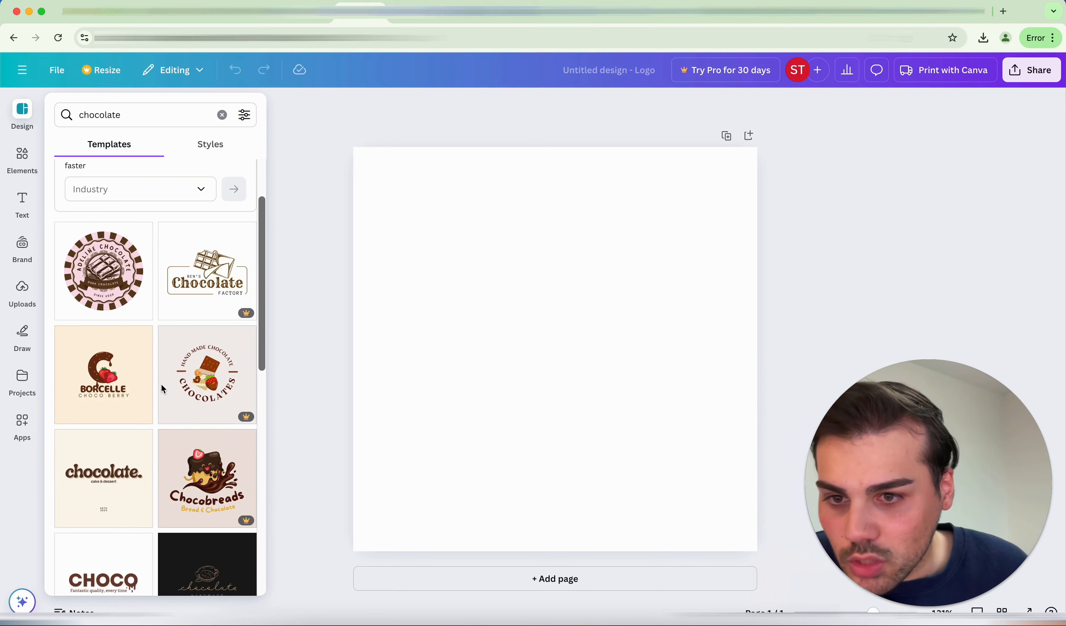
scroll(142, 391, "down", 4)
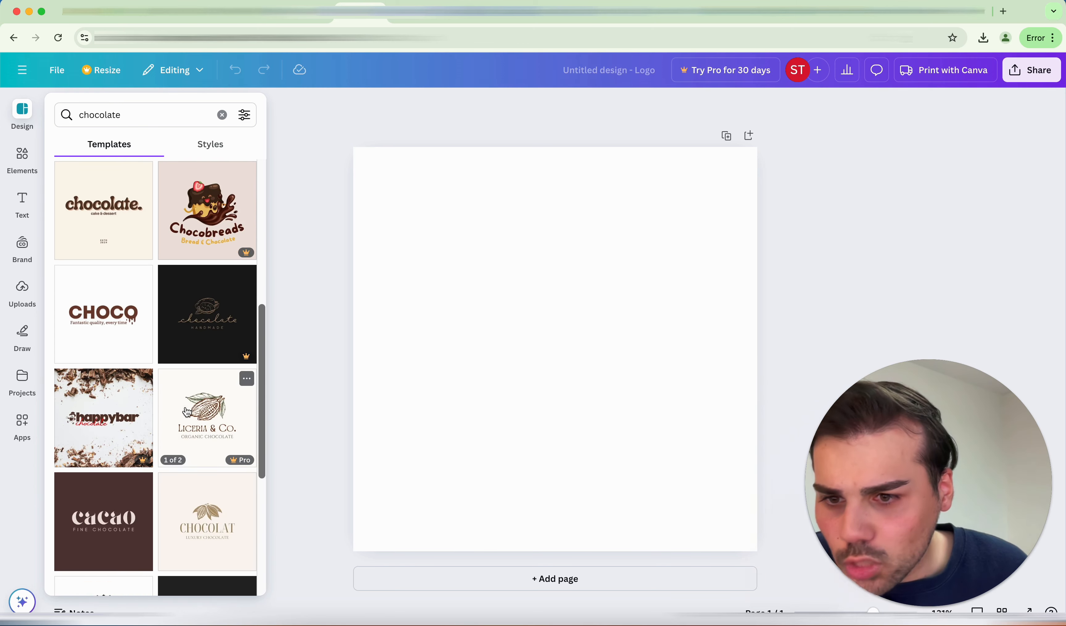
scroll(146, 430, "down", 5)
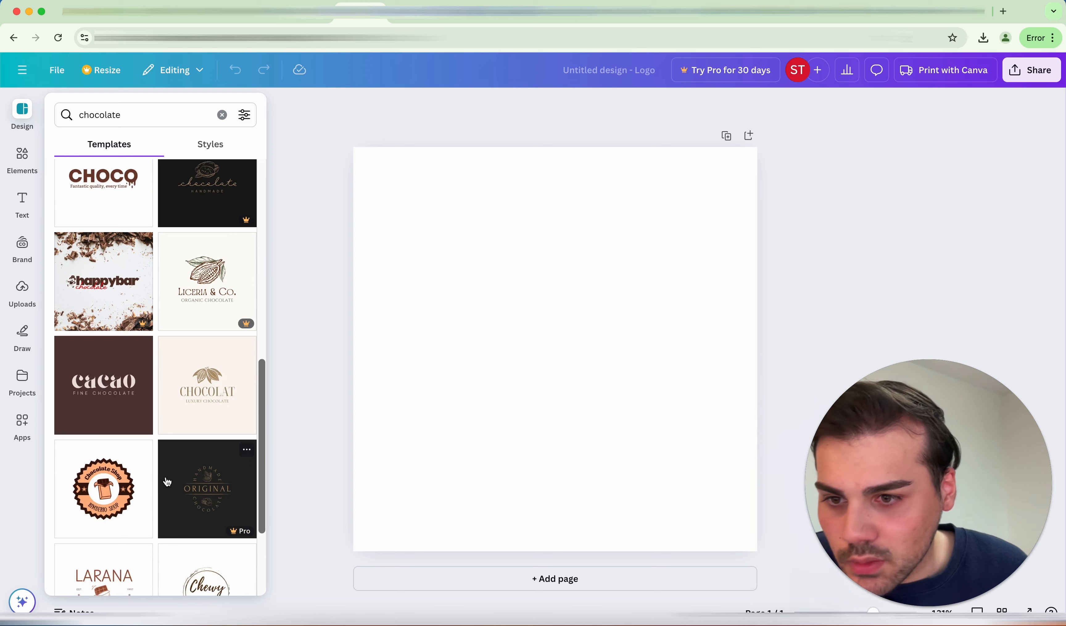
scroll(166, 478, "down", 7)
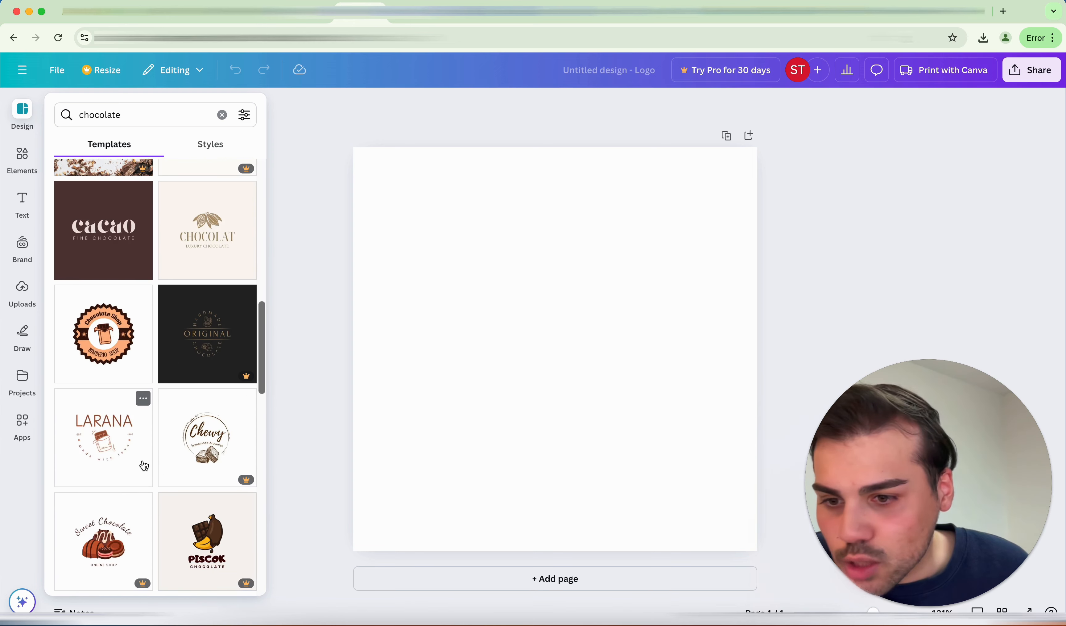
scroll(153, 456, "up", 9)
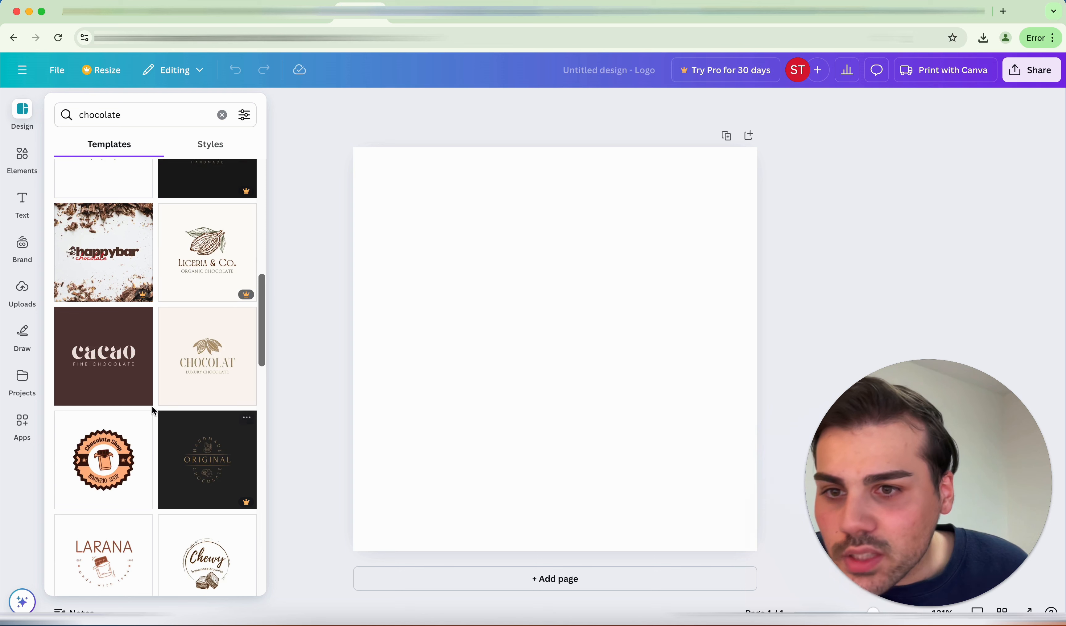
scroll(146, 447, "up", 6)
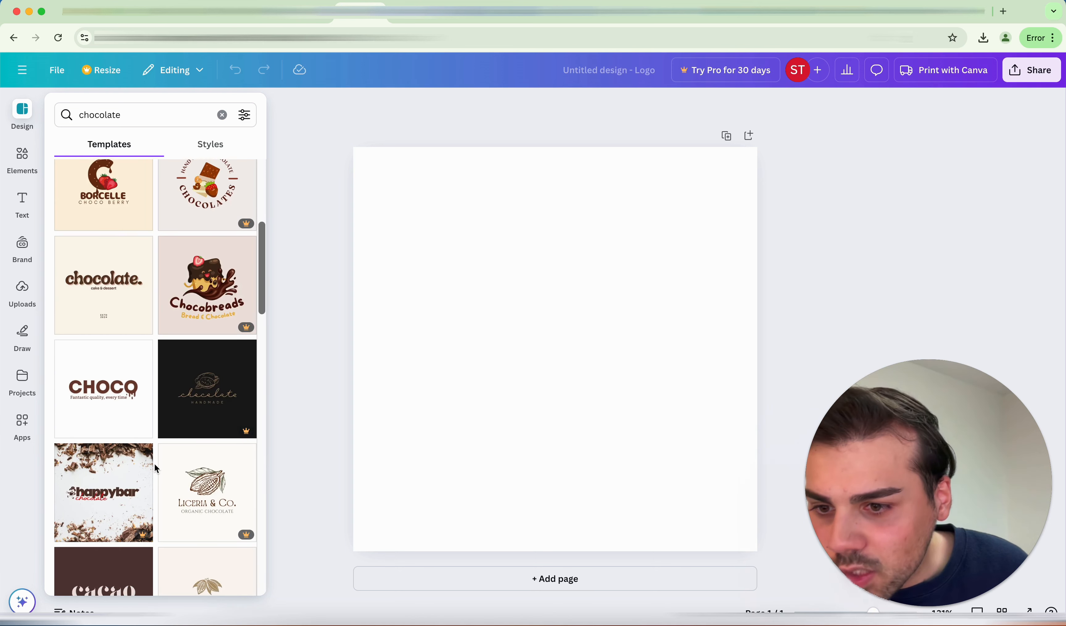
scroll(145, 449, "down", 3)
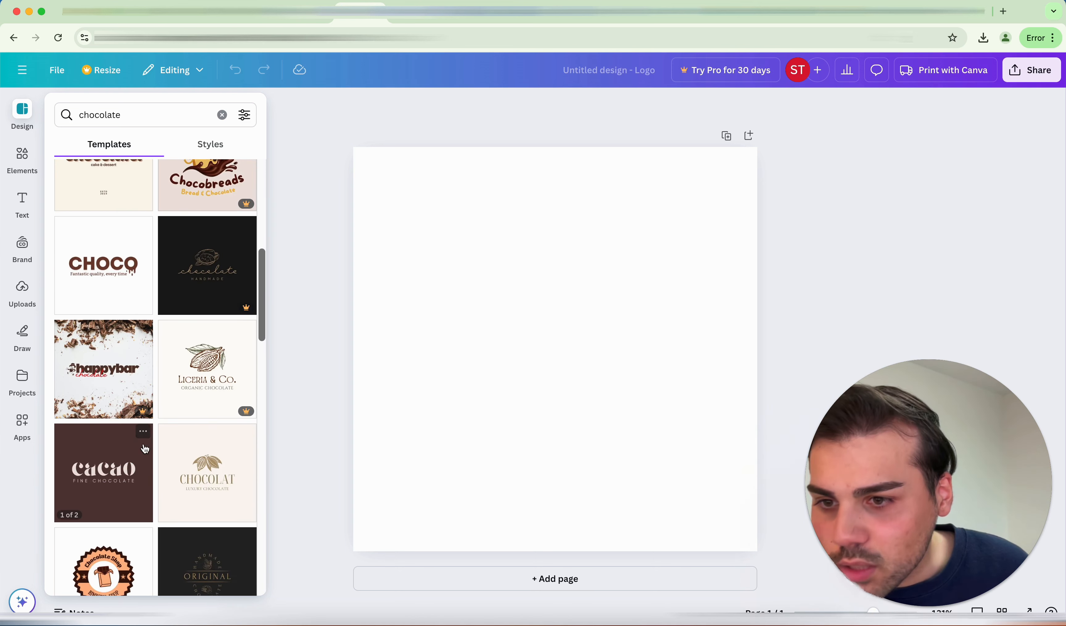
left_click(99, 259)
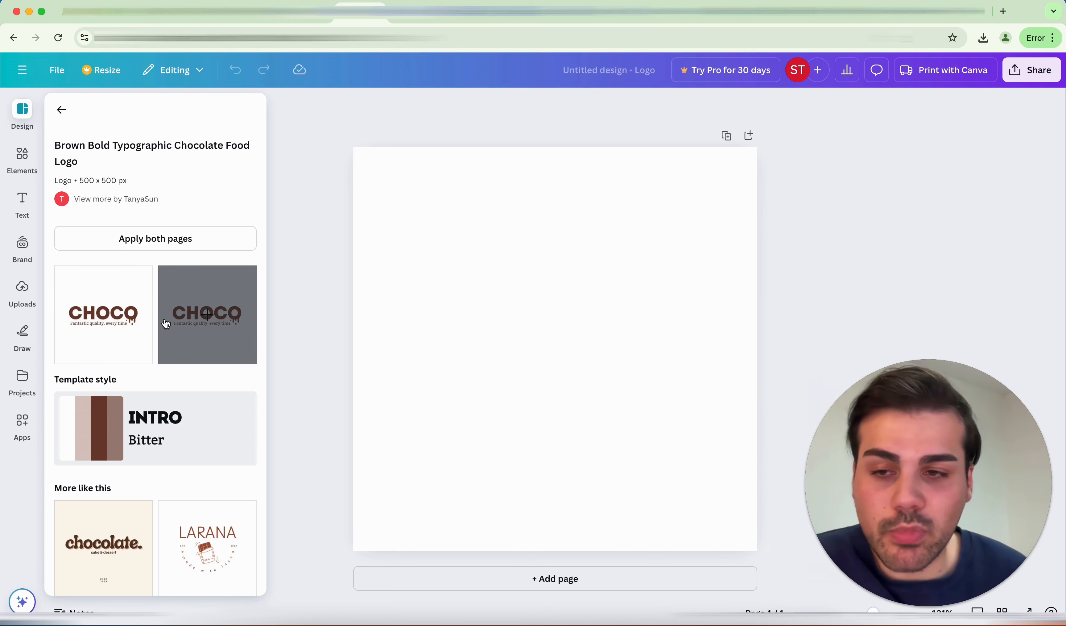
Apply the first CHOCO template page to the blank design and shuffle its colour palette
left_click(108, 317)
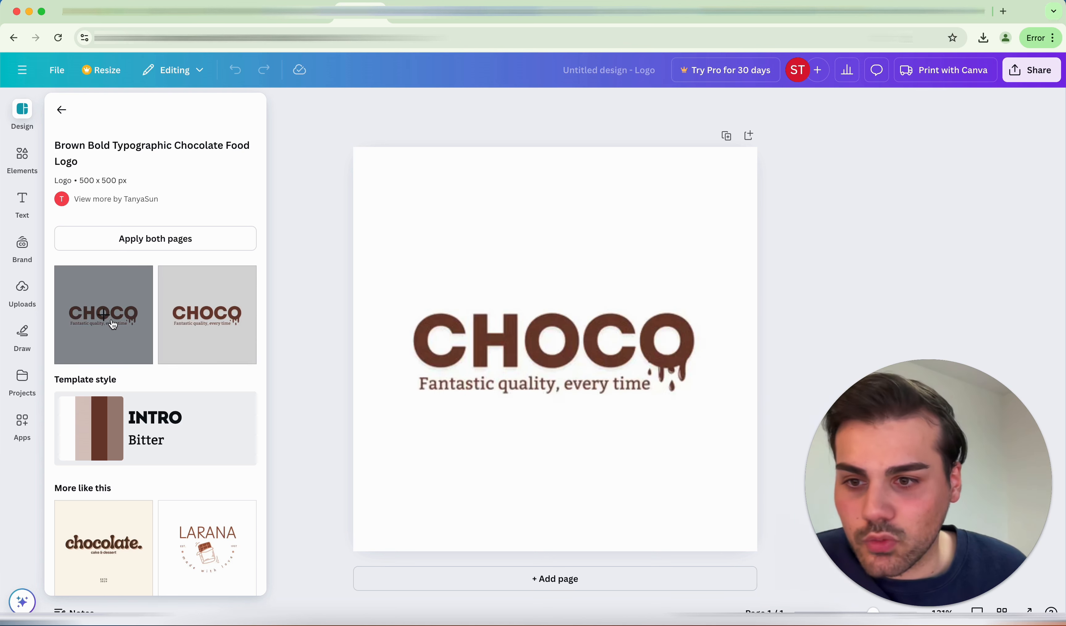
left_click(156, 440)
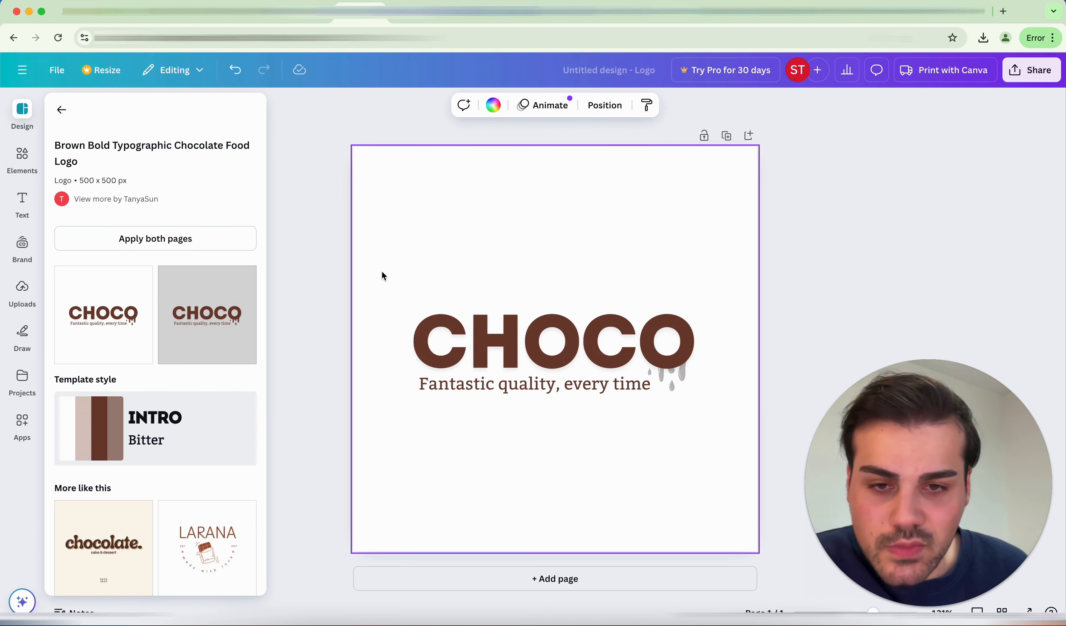
left_click(322, 284)
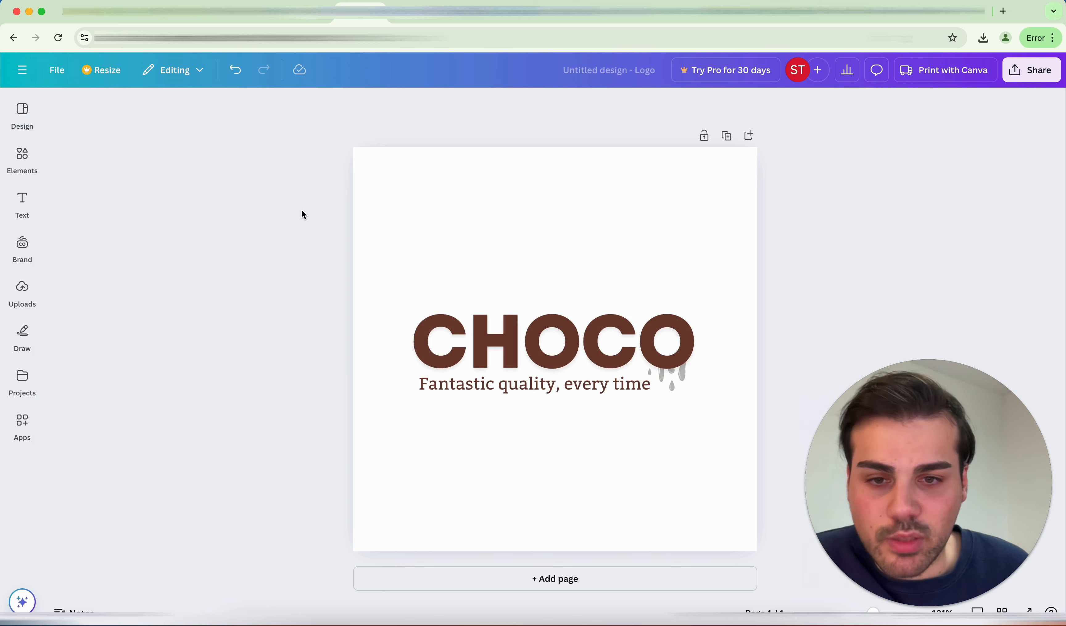
left_click_drag(302, 210, 795, 455)
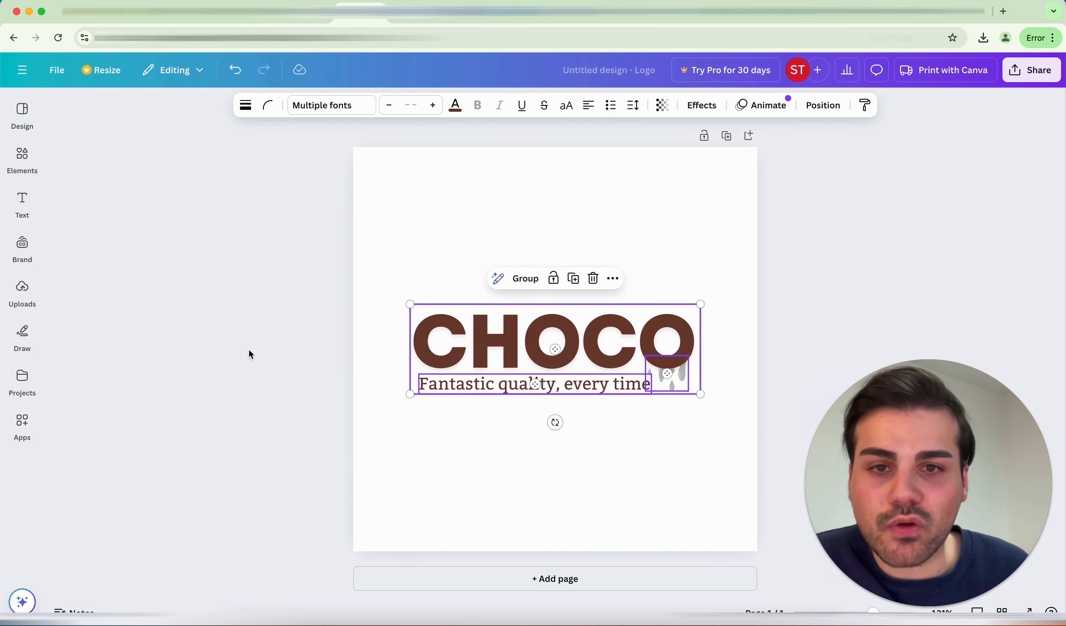
left_click(269, 331)
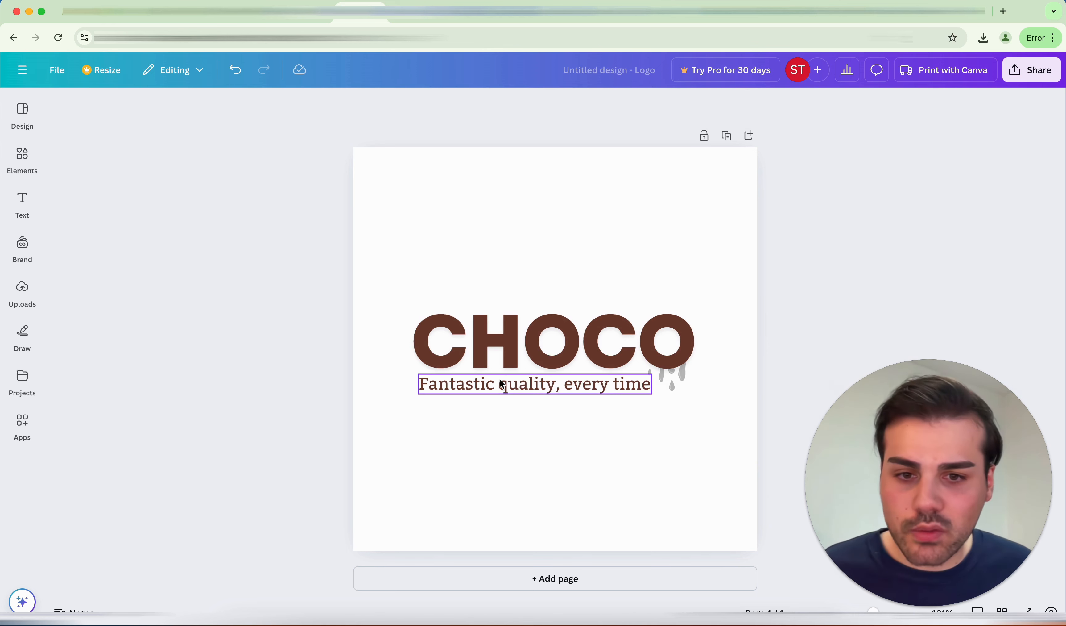
Try editing the tagline and CHOCO title text, keeping the title as 'CHOCO'
left_click(483, 386)
double_click(489, 384)
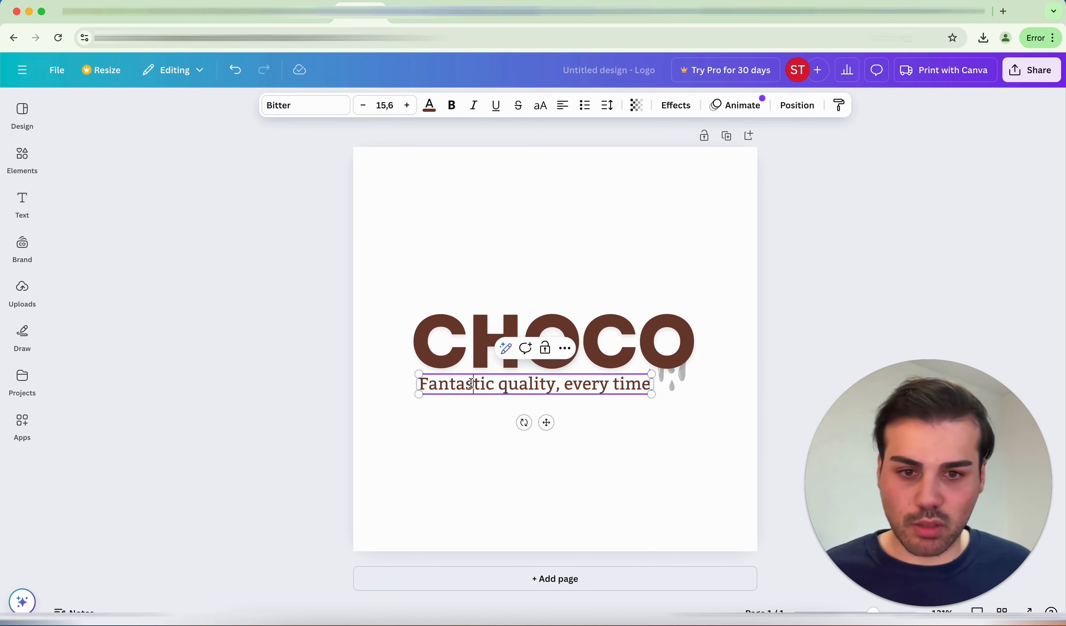
left_click(507, 385)
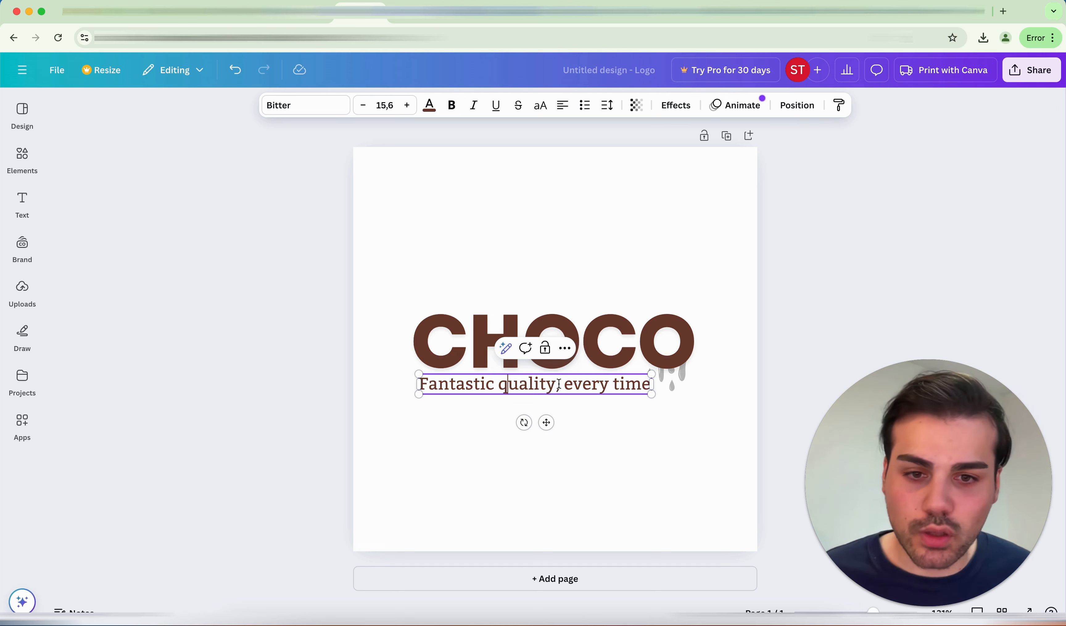
double_click(692, 350)
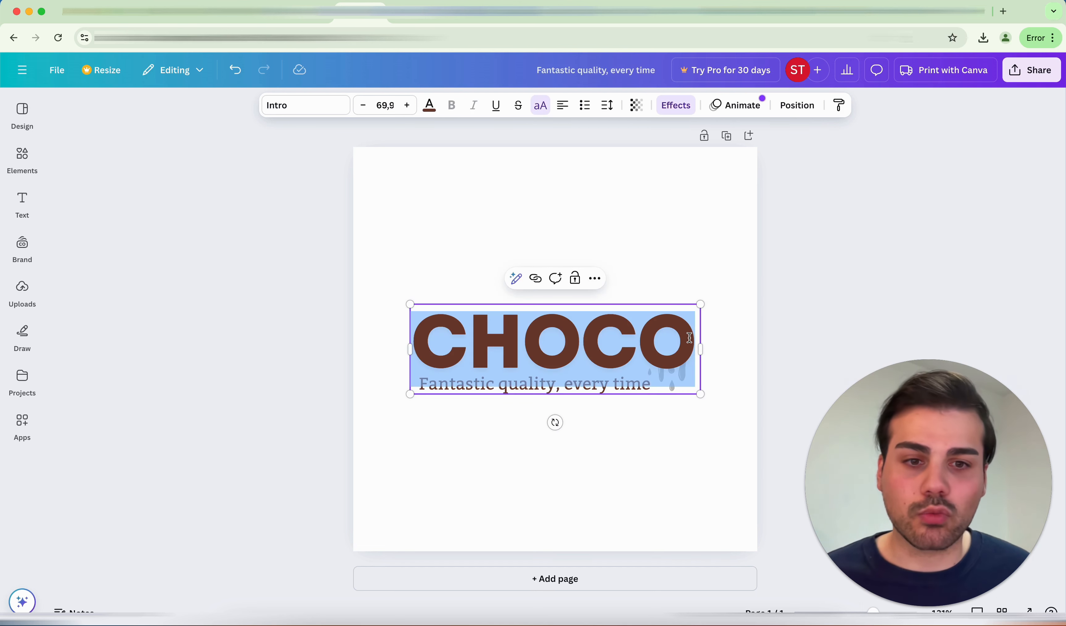
left_click(690, 338)
key("BackSpace")
type("A")
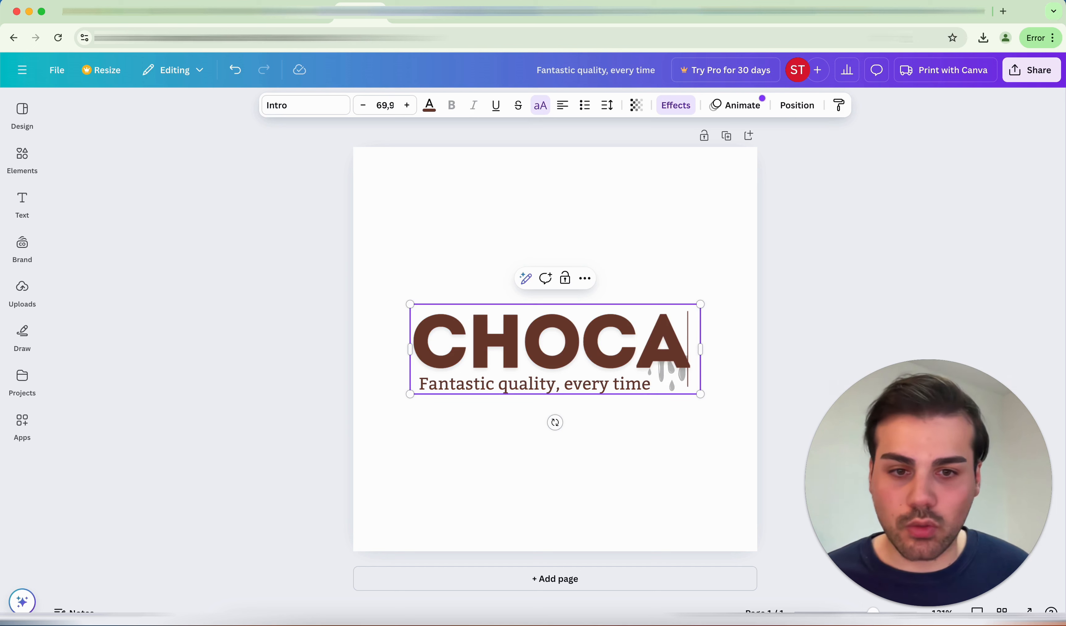
key("BackSpace")
type("O")
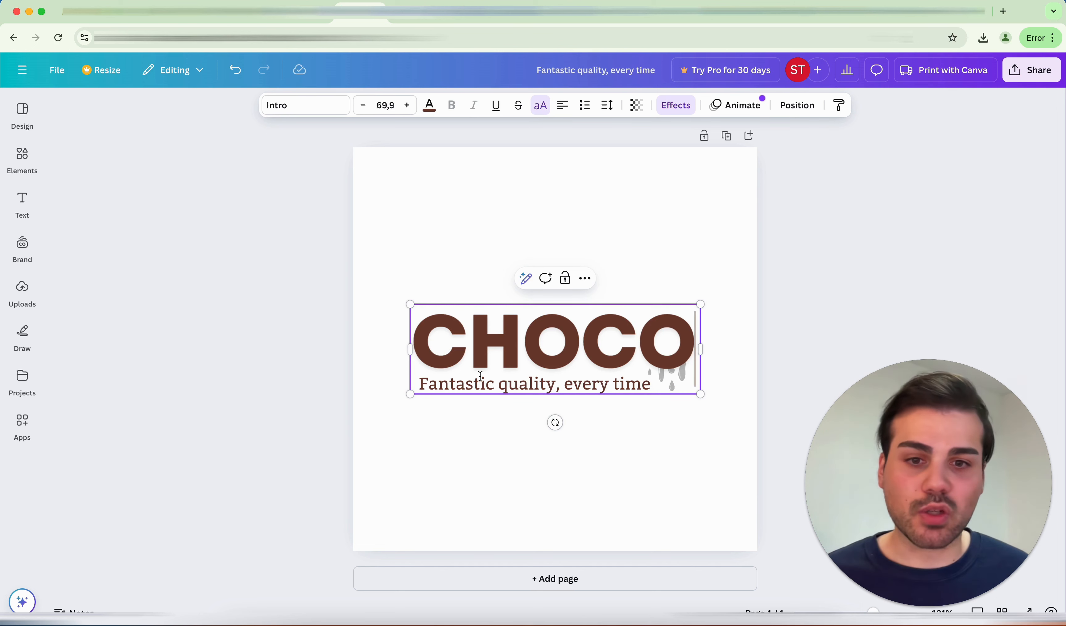
left_click(232, 326)
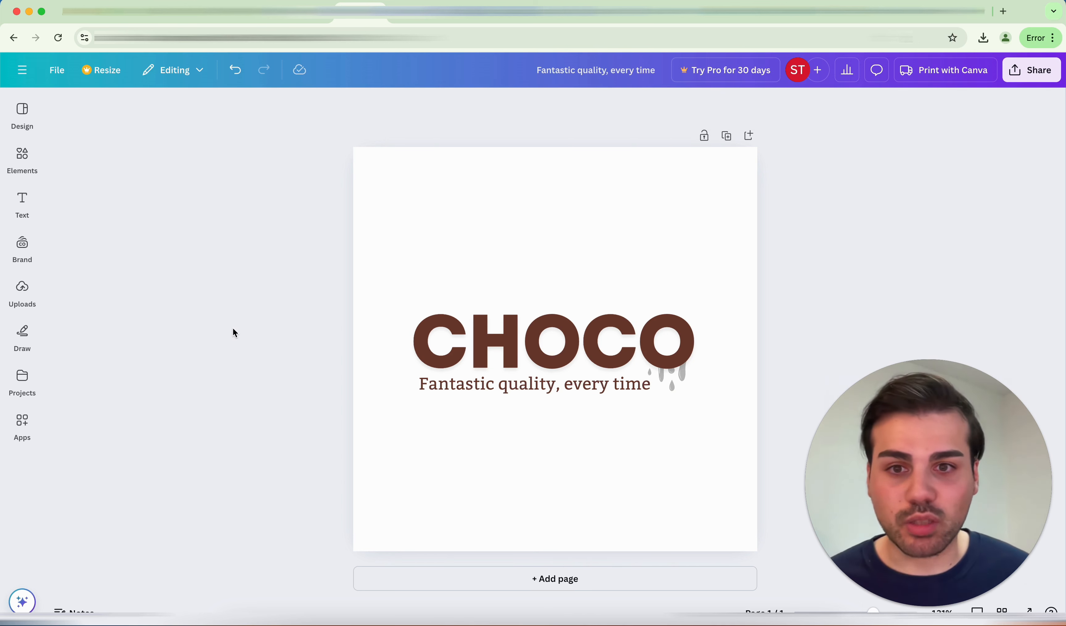
Check the CHOCO text colour and test a brown square over the logo, then delete it
left_click(464, 342)
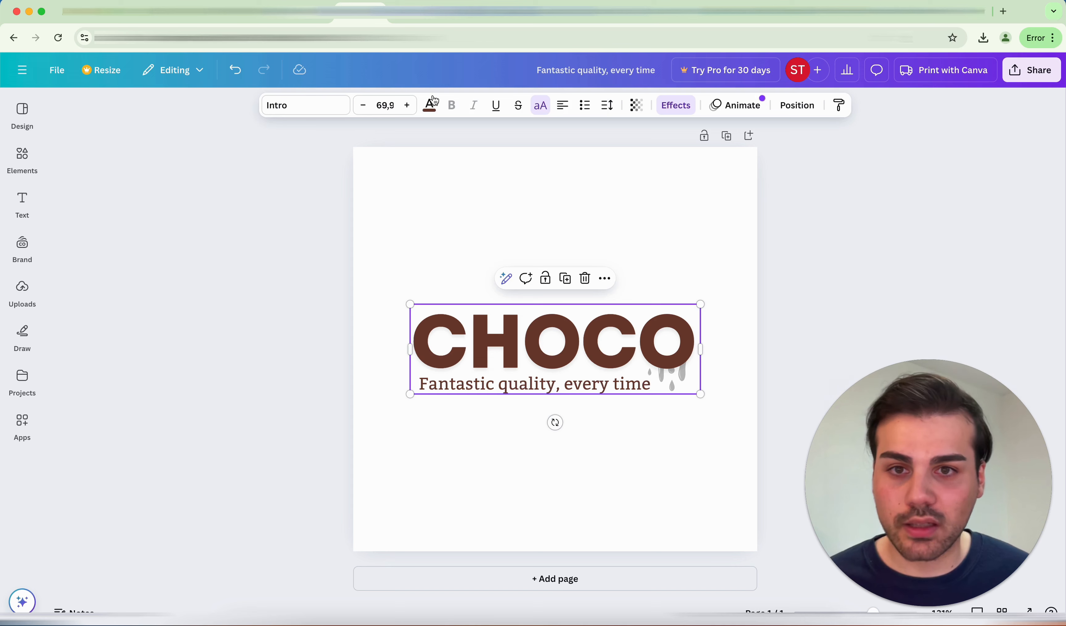
left_click(430, 113)
left_click(408, 216)
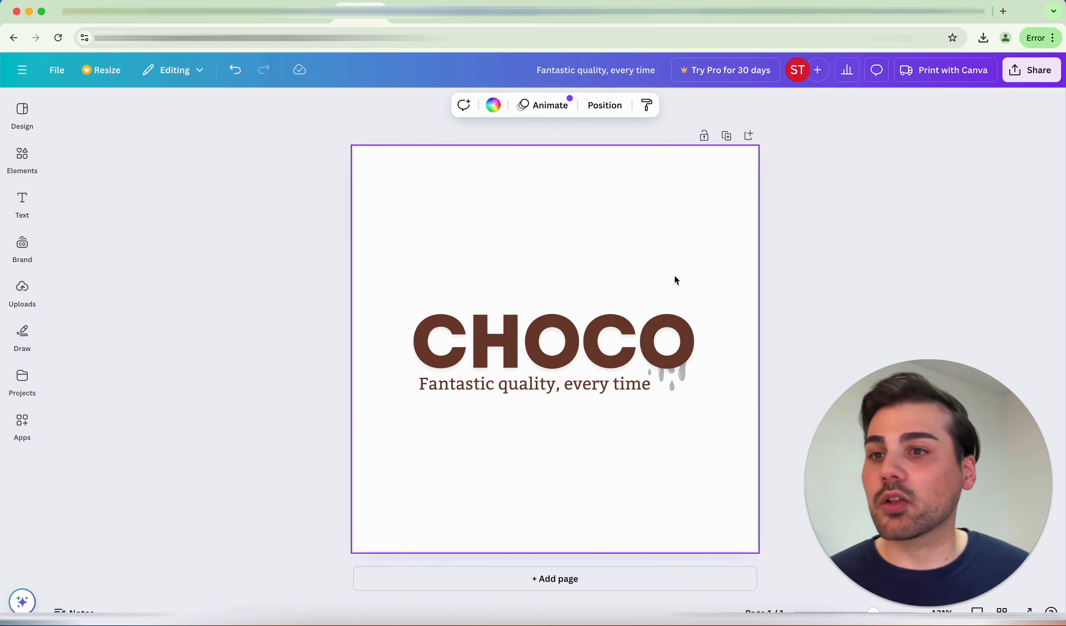
left_click(38, 172)
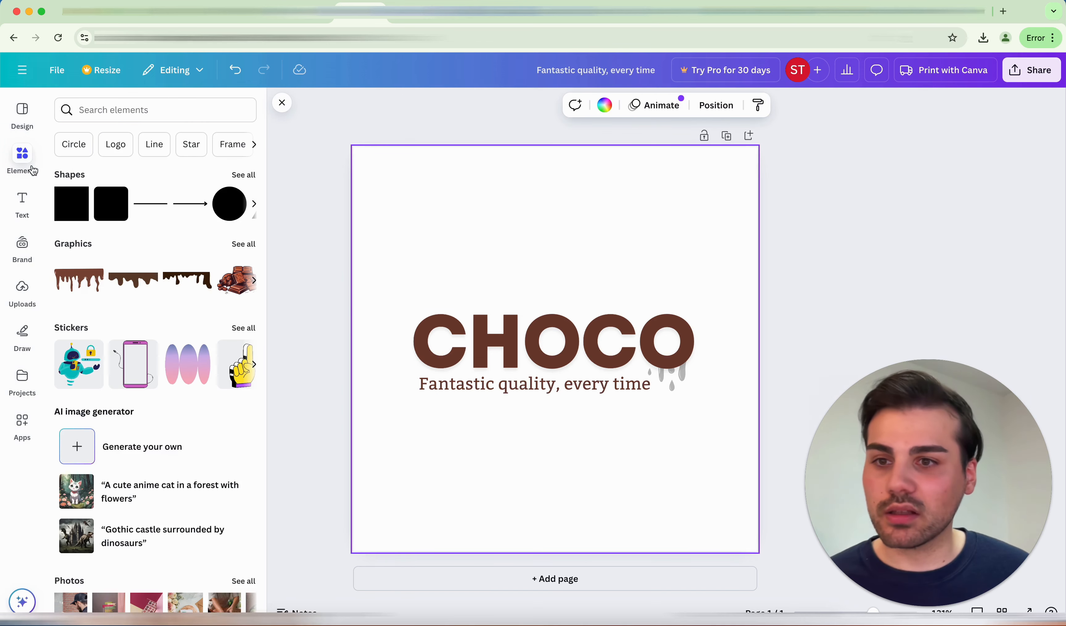
left_click(65, 214)
mouse_move(537, 302)
left_mouse_down()
mouse_move(636, 365)
mouse_move(537, 331)
mouse_move(542, 299)
mouse_move(538, 317)
left_mouse_up()
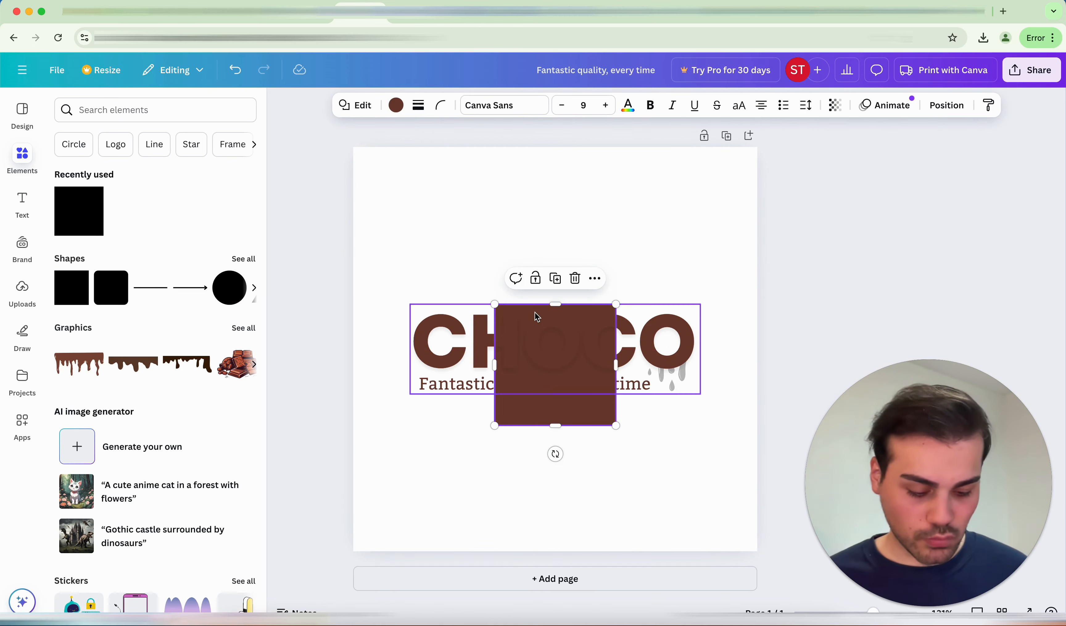
key("Delete")
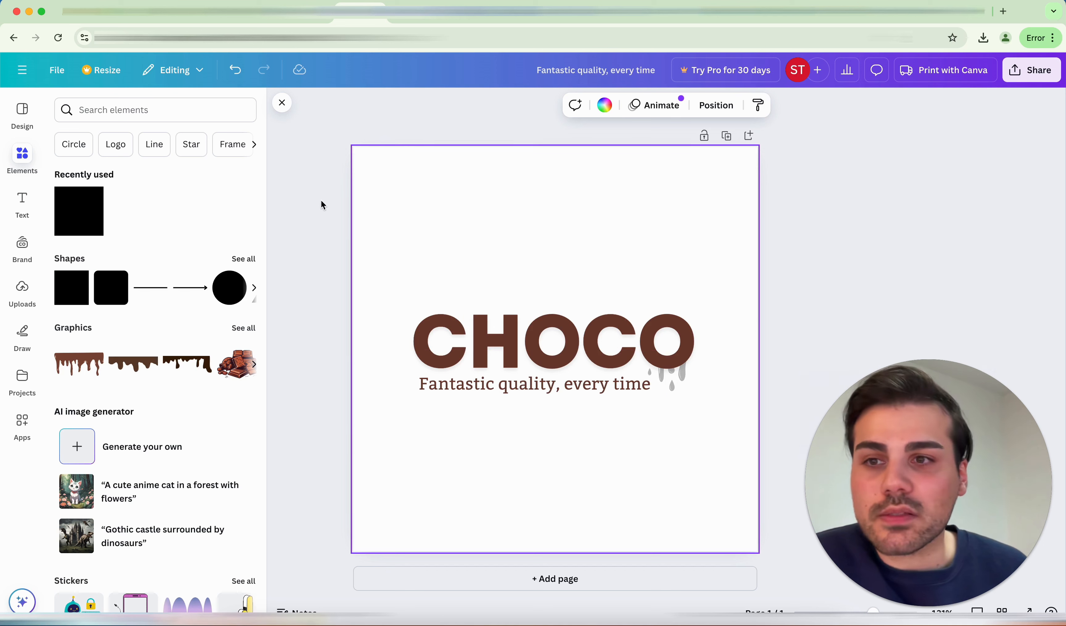
left_click(310, 197)
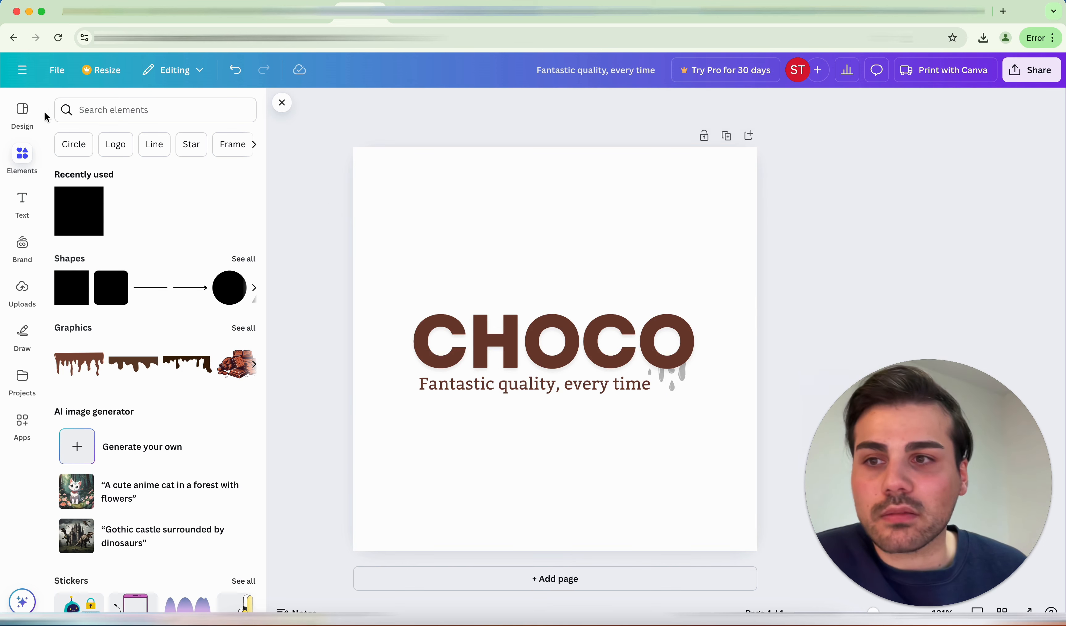
left_click(27, 163)
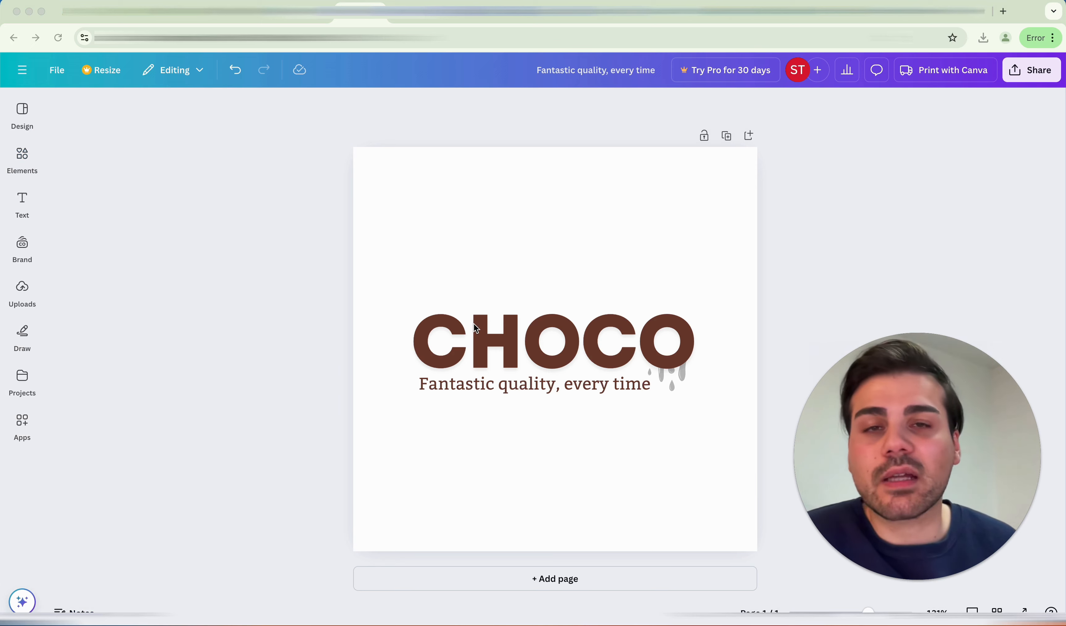
left_click(996, 195)
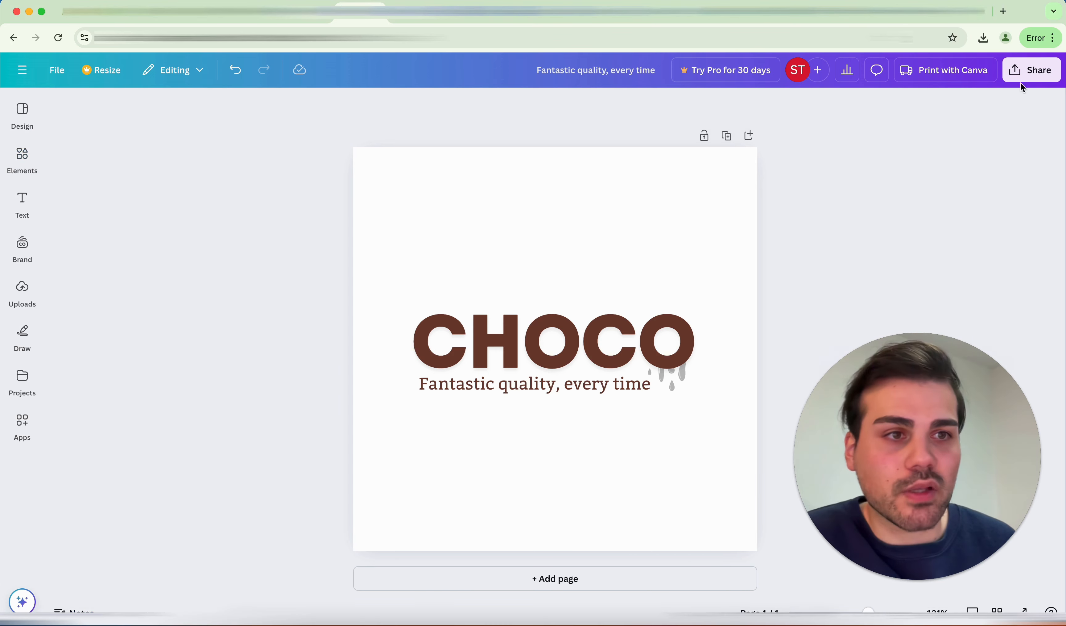
Download the square CHOCO logo as a 500 × 500 px PNG
left_click(1030, 74)
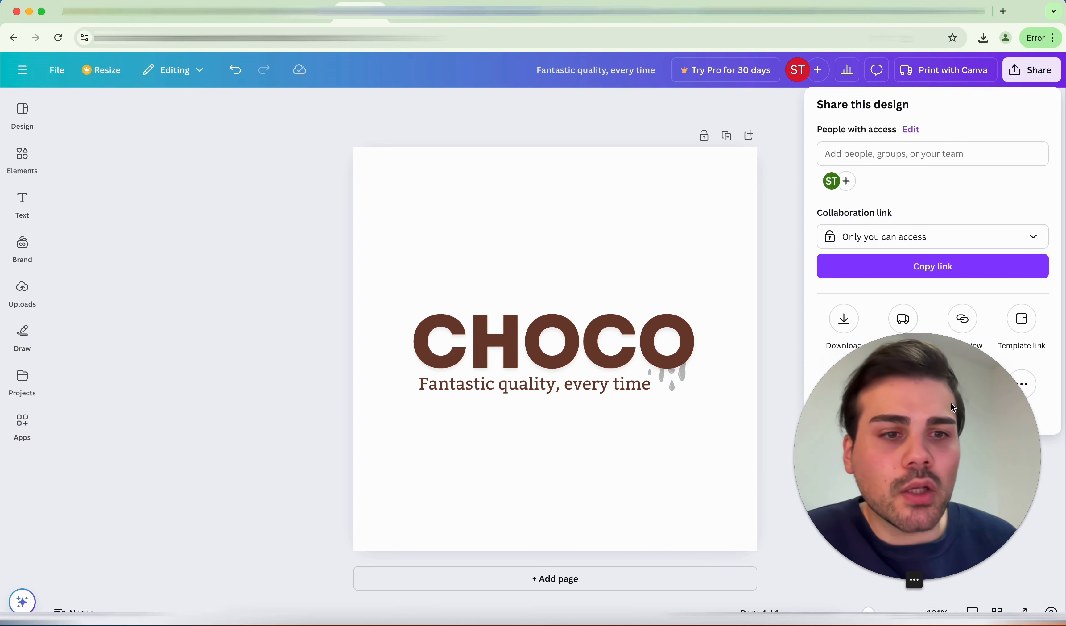
left_click_drag(950, 425, 224, 394)
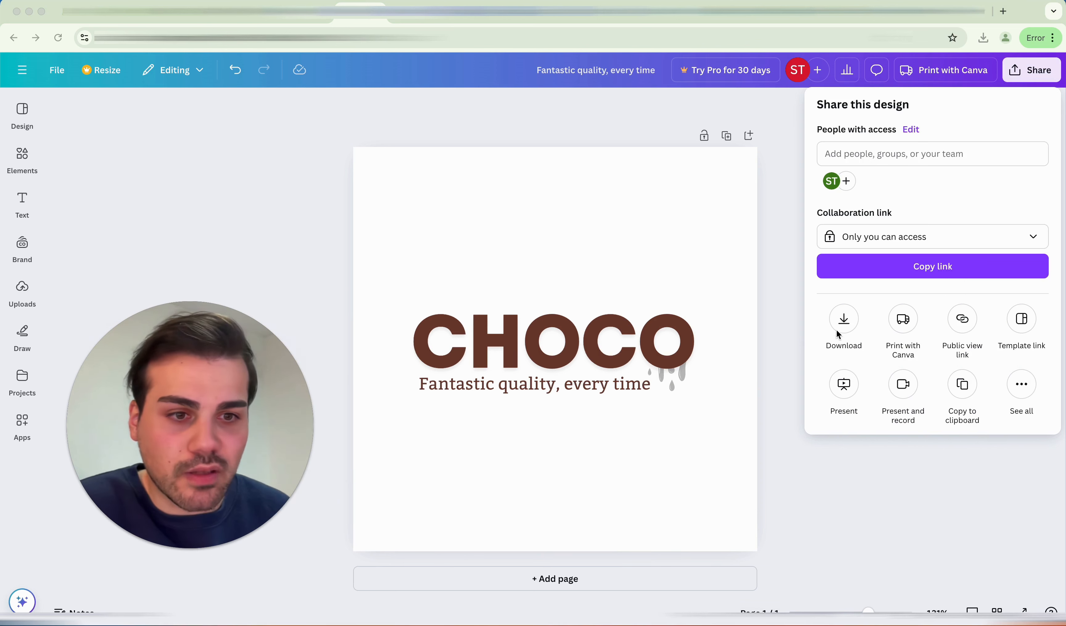
left_click(845, 320)
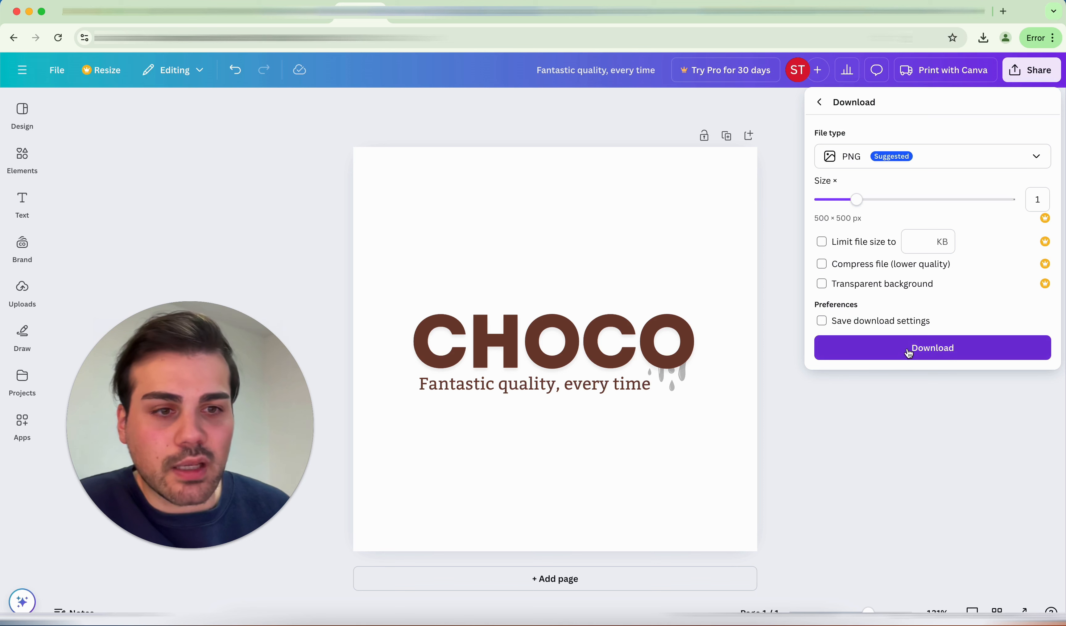
left_click(909, 353)
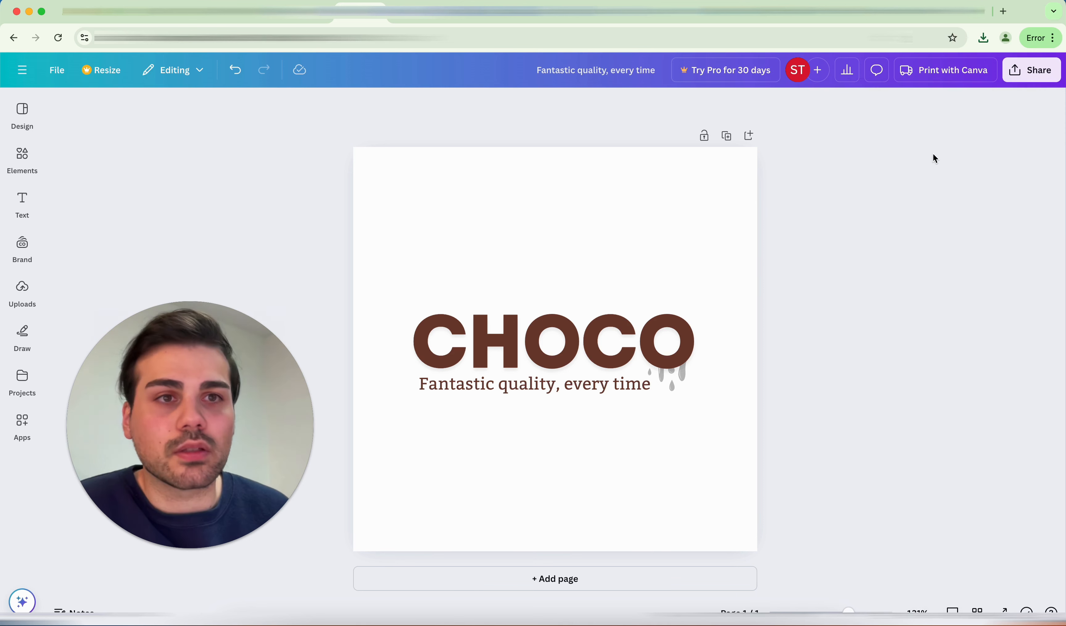
Review the square CHOCO logo in Dawn's Theme settings Logo section, then return to the Canva design
mouse_move(226, 412)
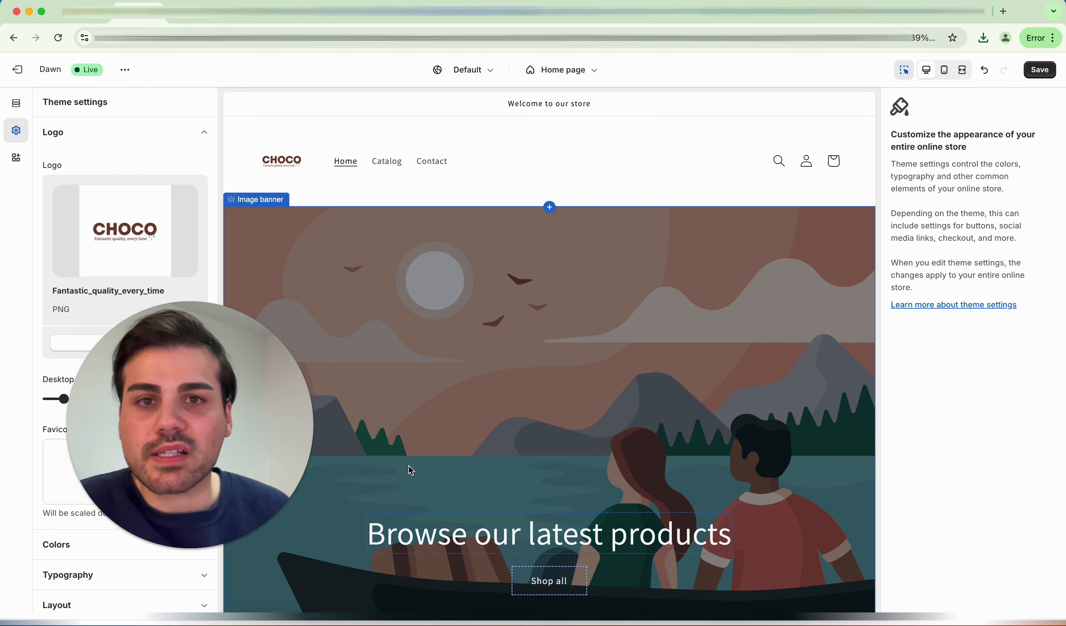
left_click_drag(194, 469, 797, 489)
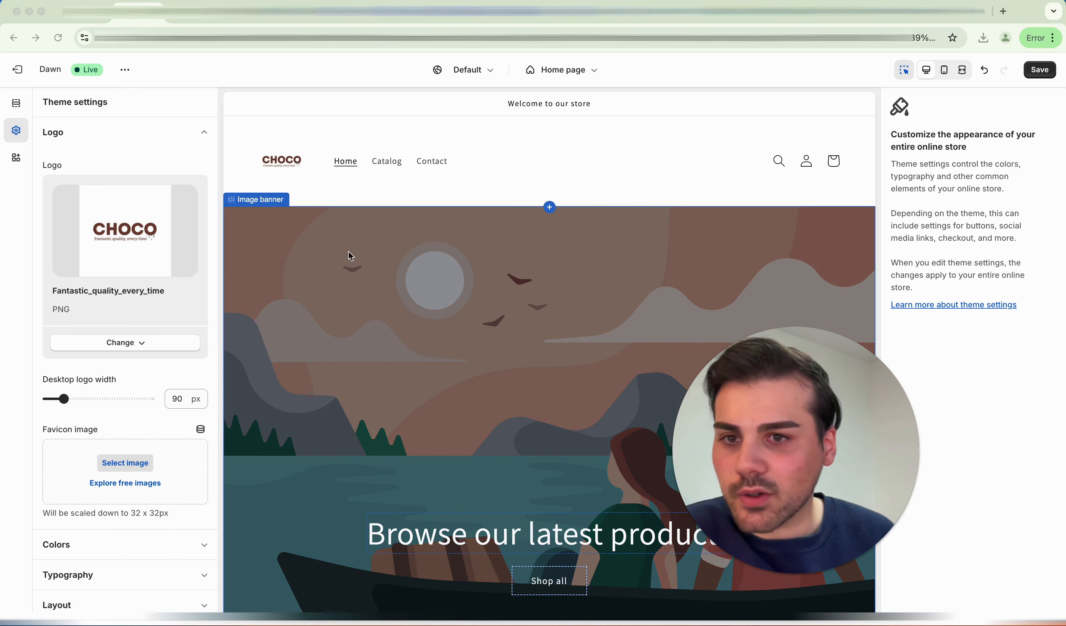
left_click(288, 186)
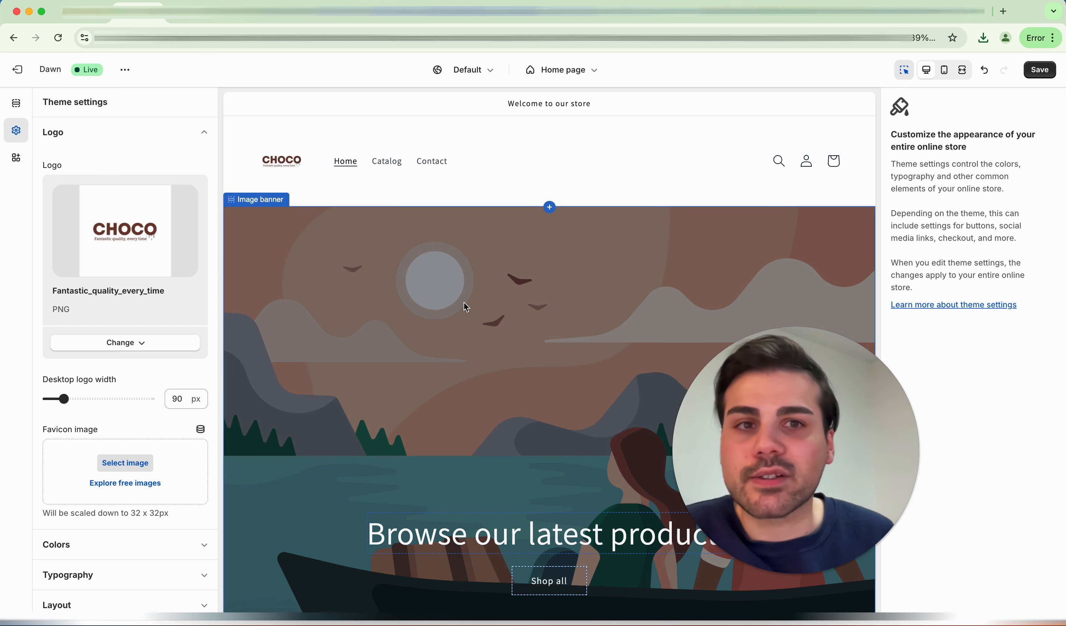
left_click(360, 12)
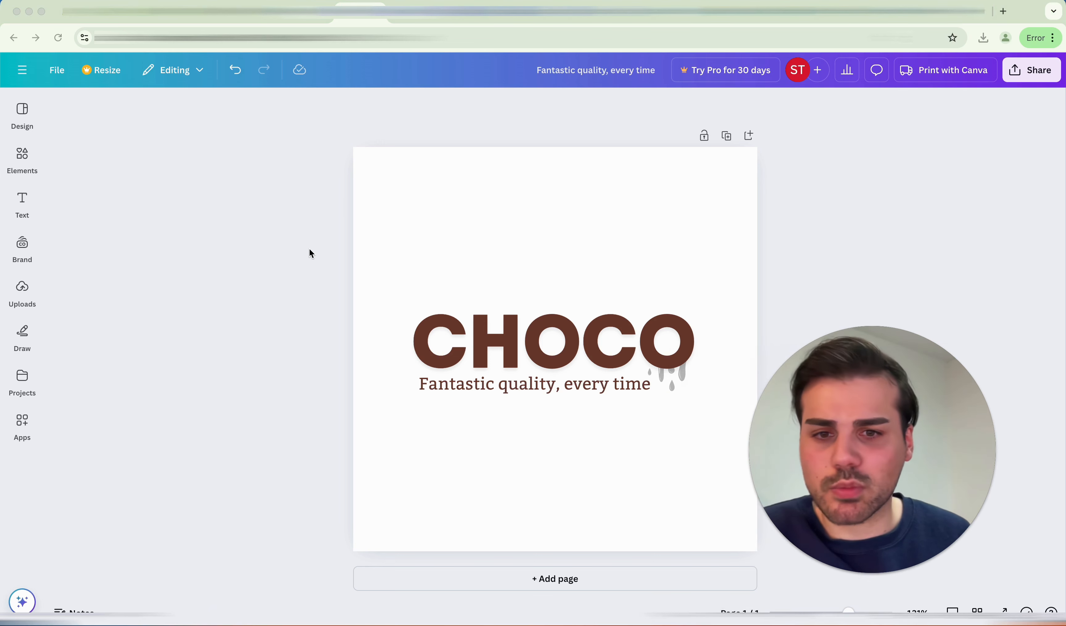
Copy all the CHOCO logo elements from the square design
left_click(339, 245)
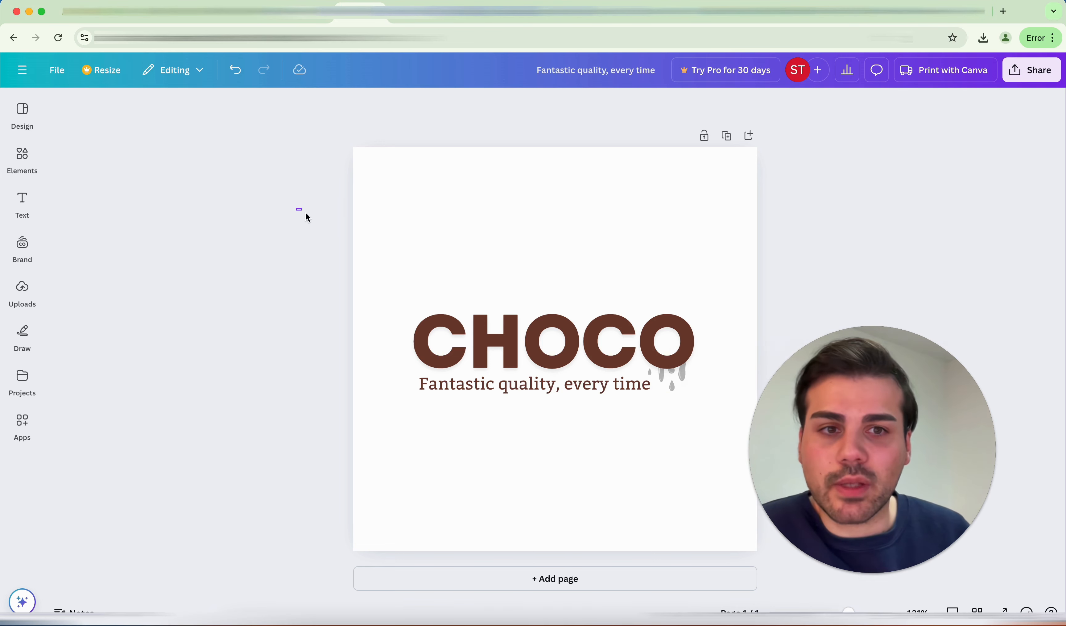
left_click_drag(305, 214, 788, 459)
right_click(514, 349)
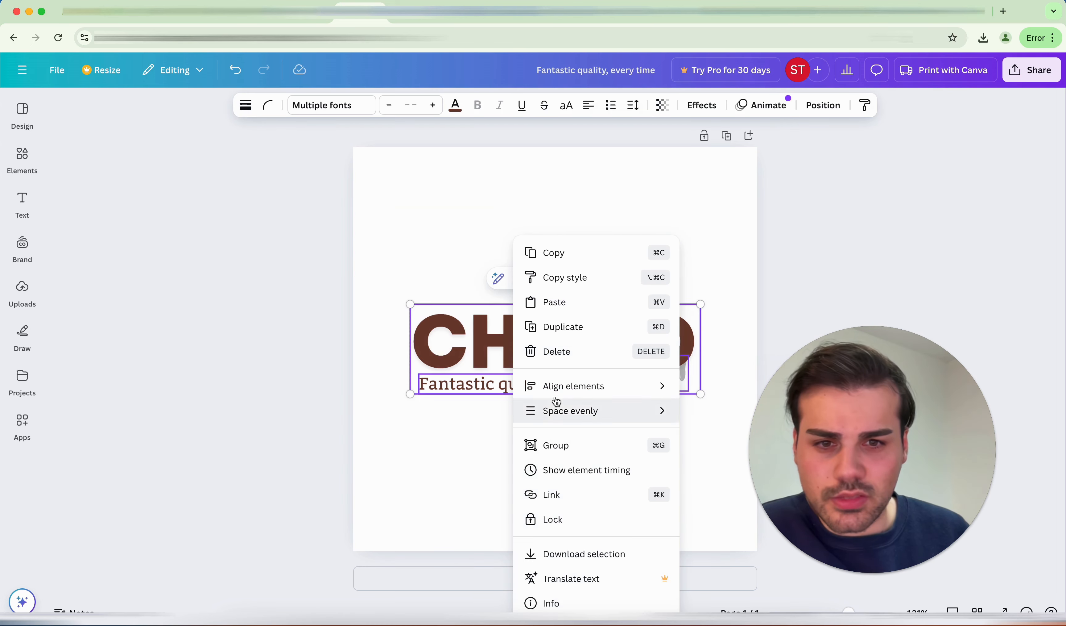
left_click(560, 255)
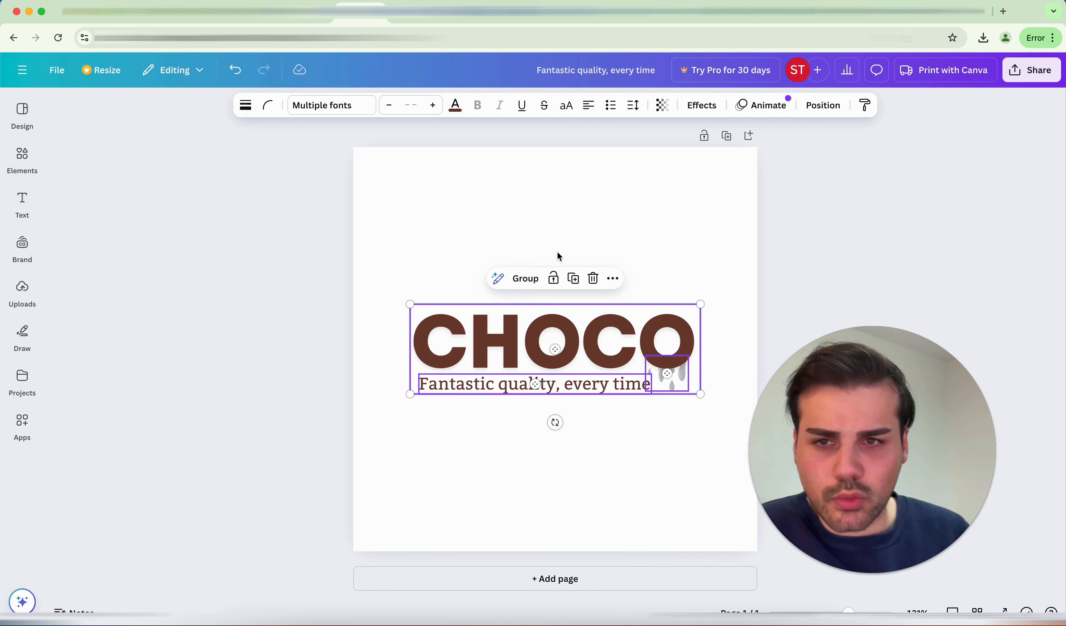
left_click(131, 130)
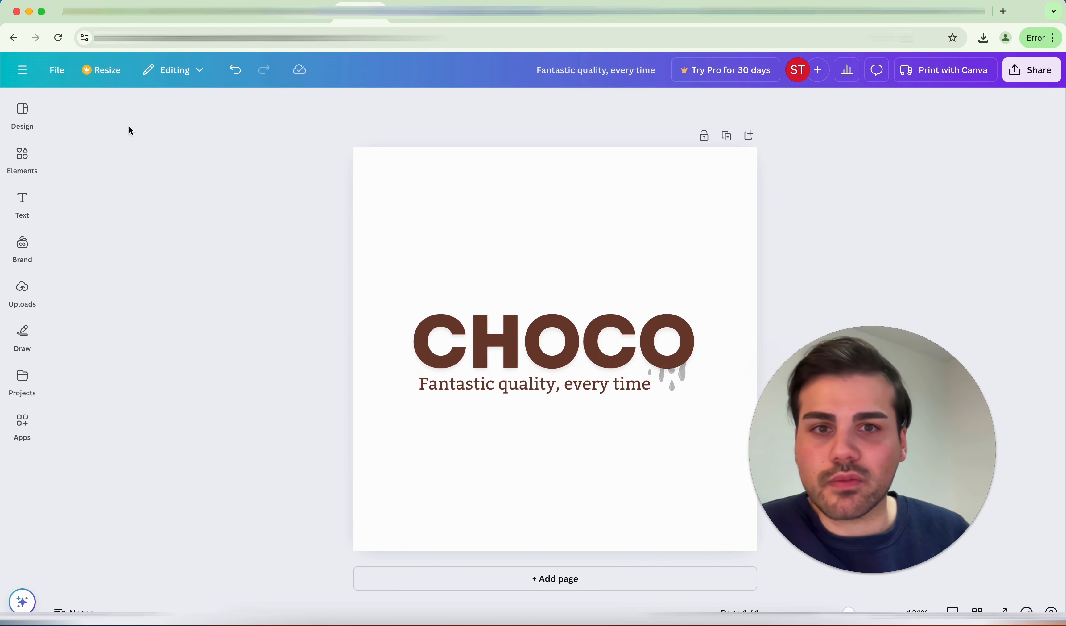
From the Canva home page, create a new custom-size 500 × 200 px design
left_click(23, 71)
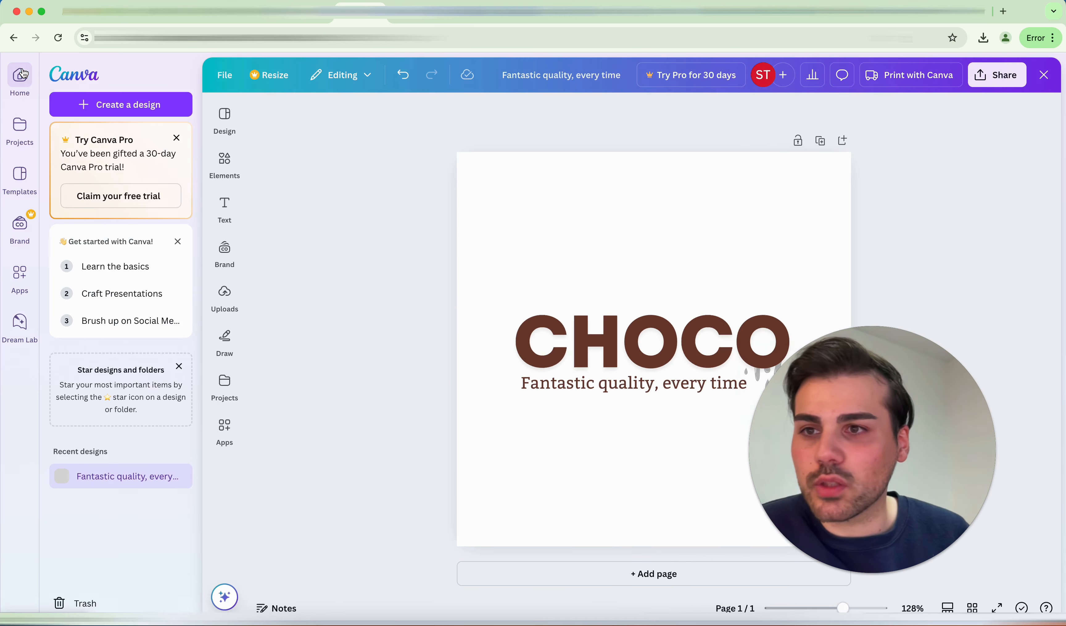
left_click(79, 76)
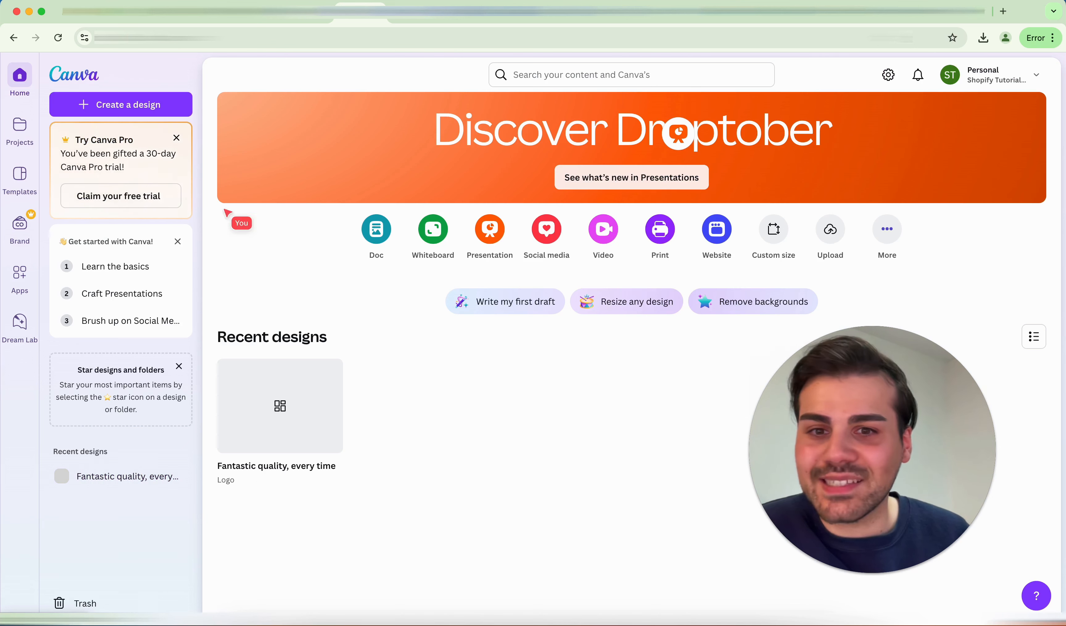
left_click(129, 106)
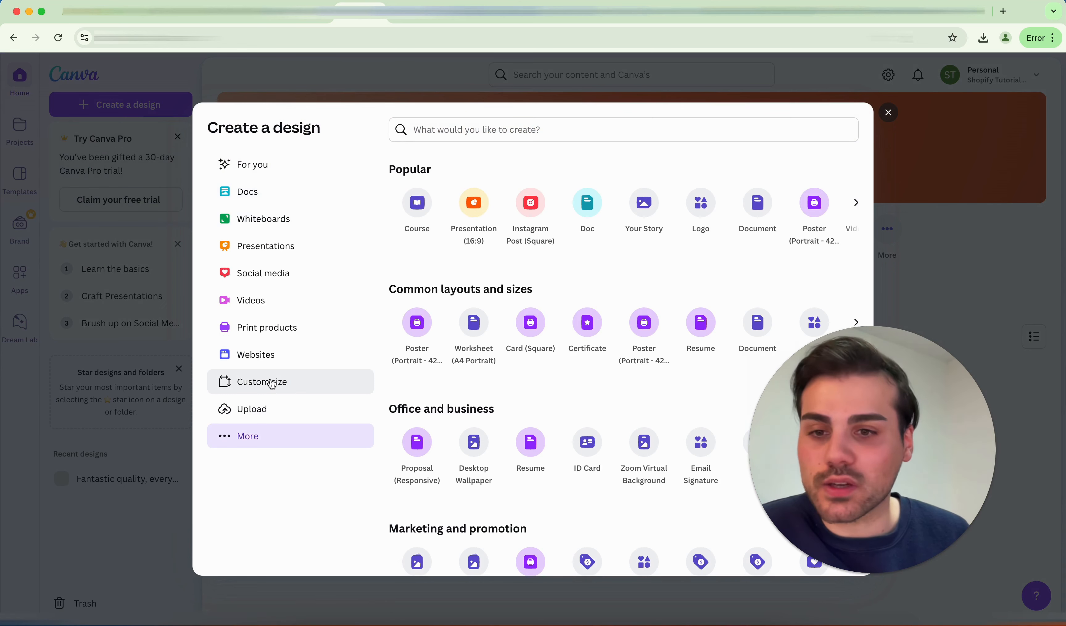
left_click(257, 383)
type("500")
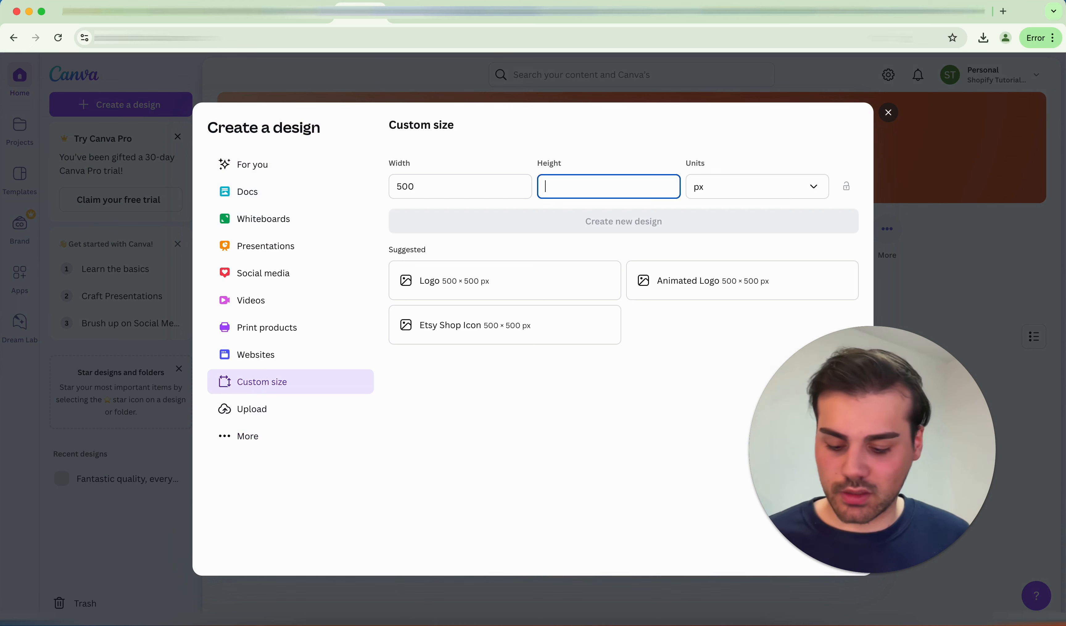
type("200")
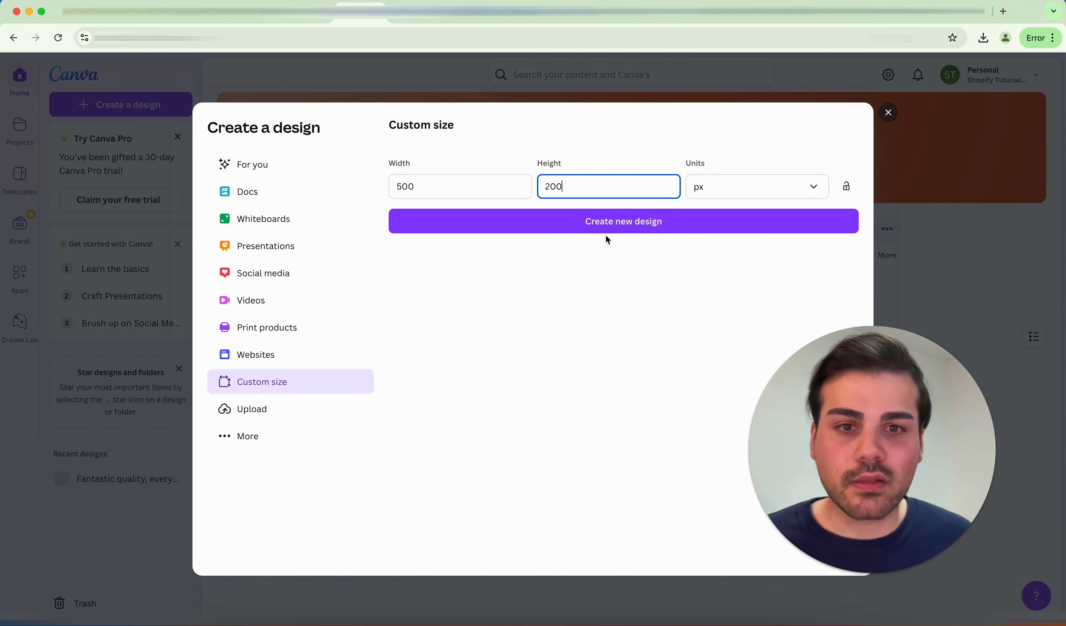
left_click(604, 226)
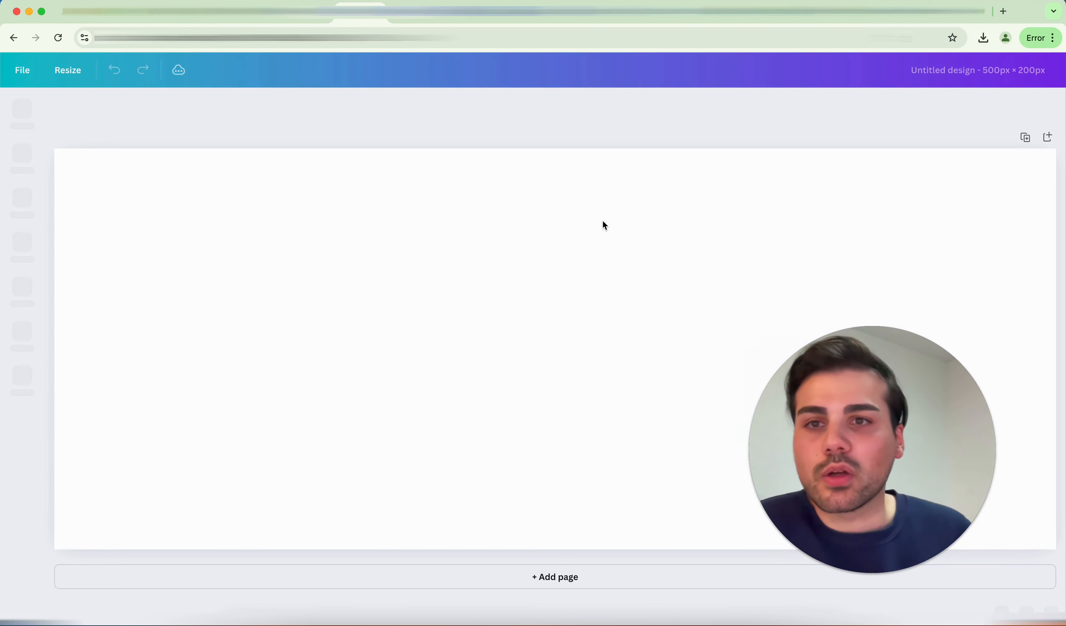
Paste the CHOCO logo into the 500 × 200 px page, enlarge it to full width and centre it
right_click(396, 280)
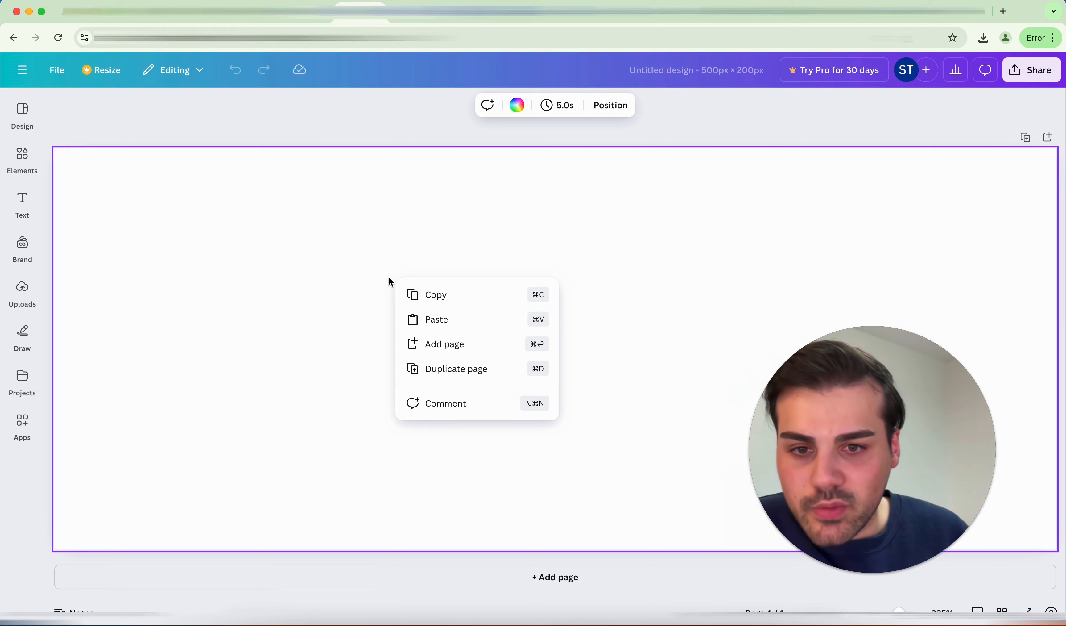
left_click(436, 319)
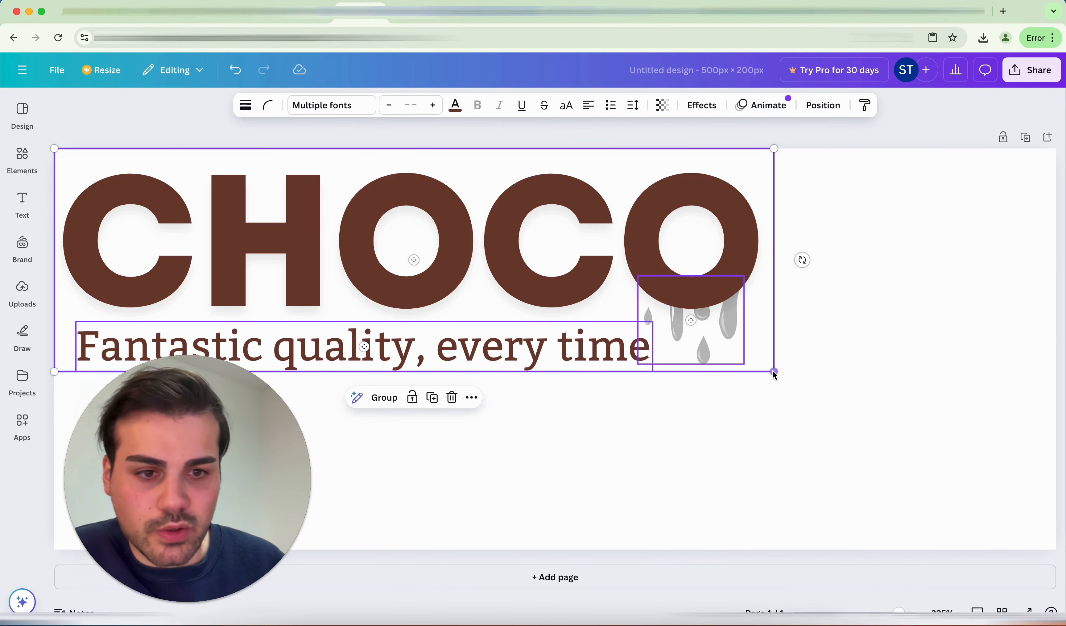
left_click_drag(776, 371, 1050, 468)
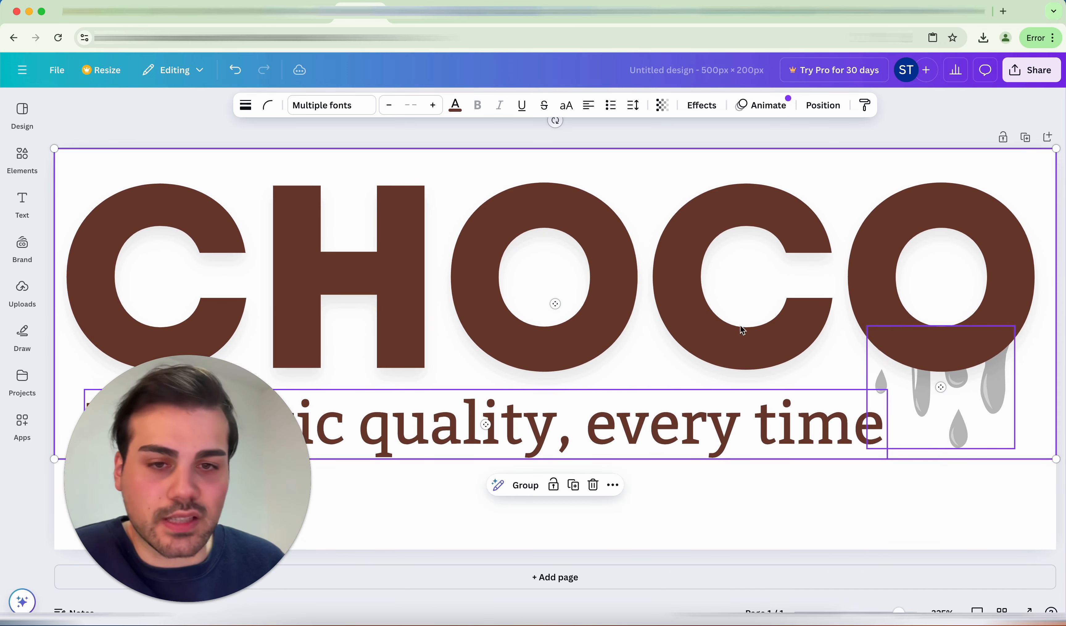
left_click_drag(625, 277, 625, 318)
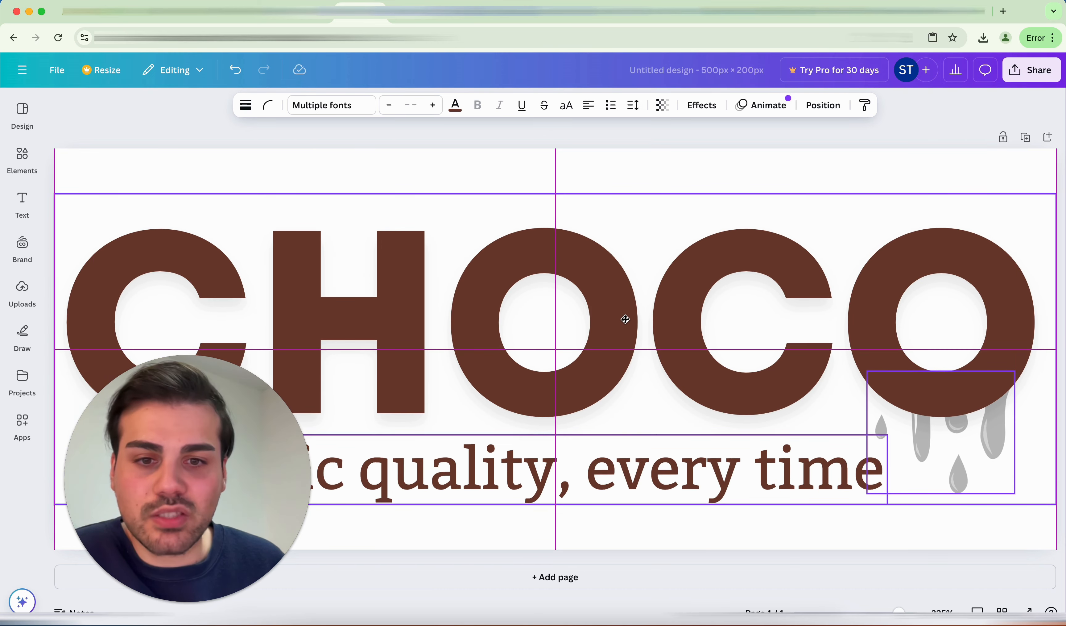
left_click_drag(625, 319, 626, 322)
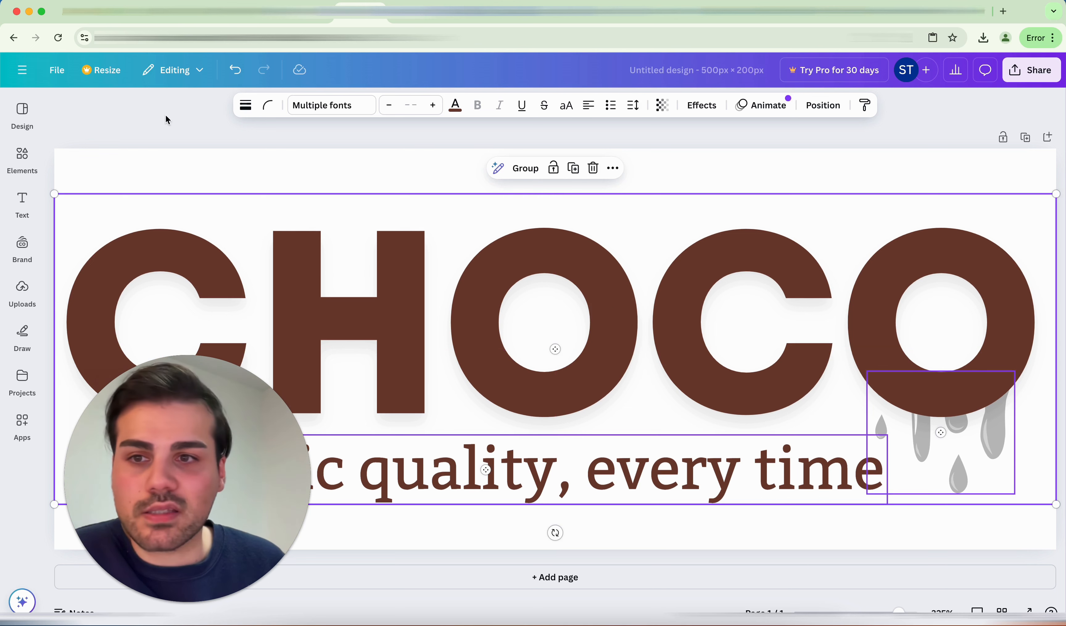
left_click(111, 119)
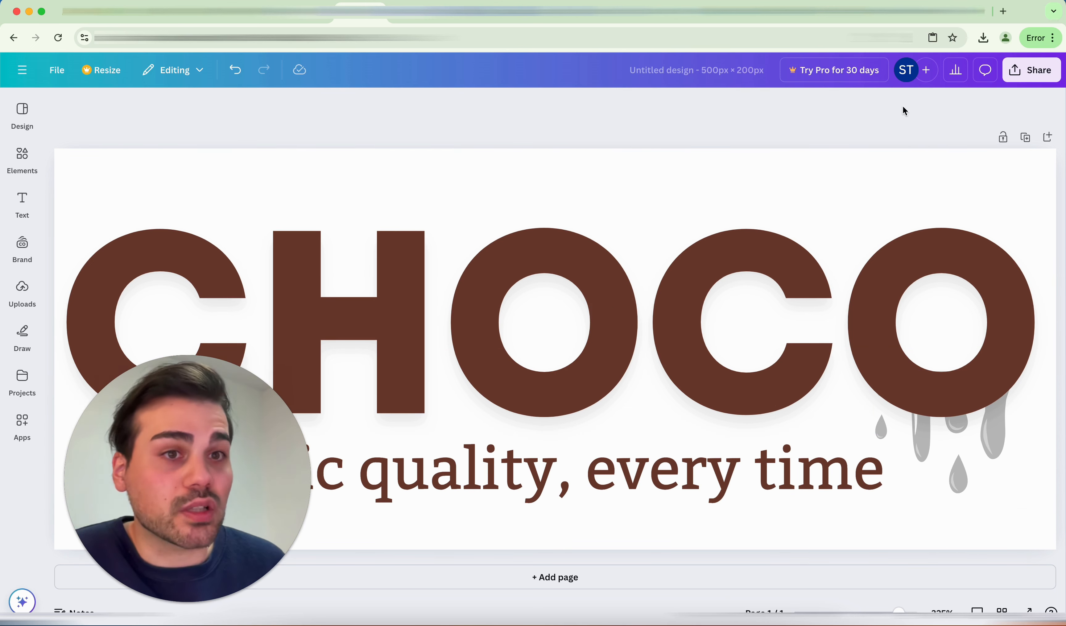
left_click(1035, 77)
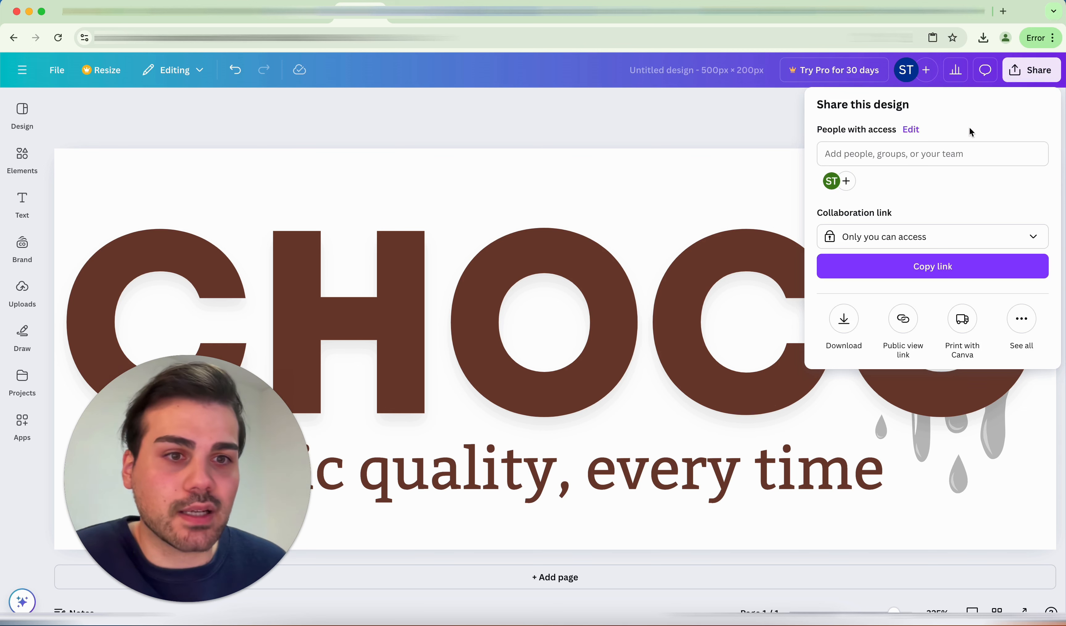
Download the wide CHOCO design as a 500 × 200 px PNG
left_click(844, 326)
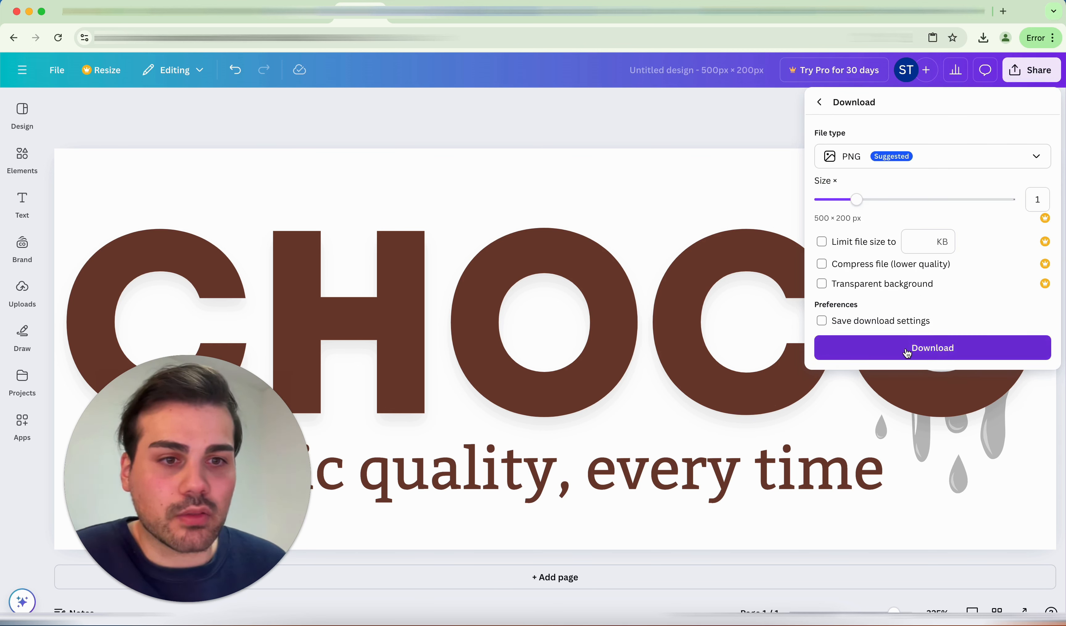
left_click(908, 352)
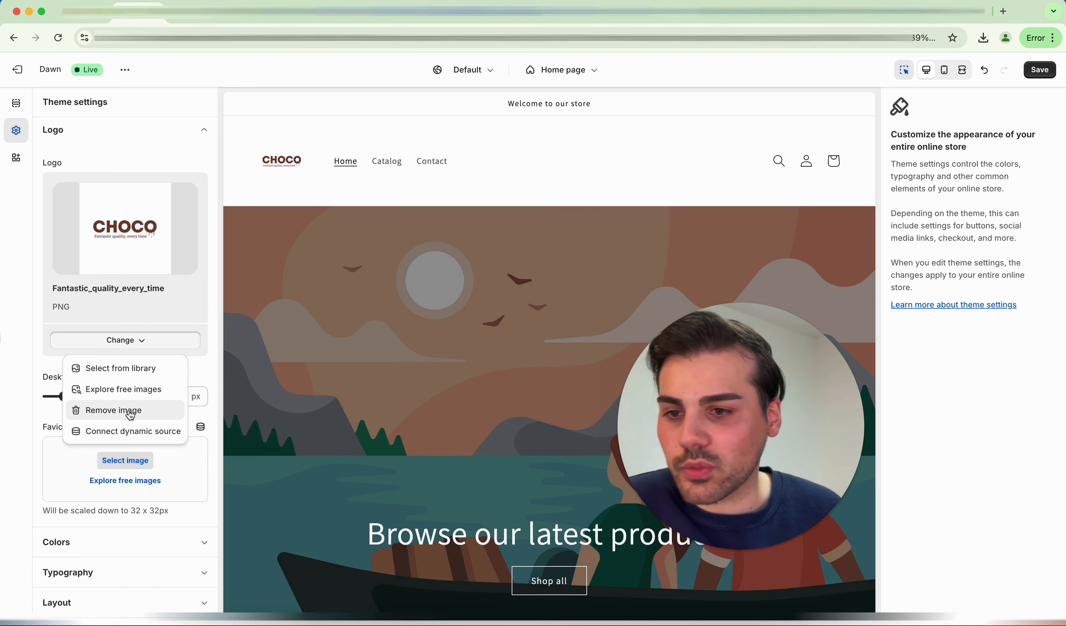
Remove the old square CHOCO image from the theme's Logo setting
left_click(130, 412)
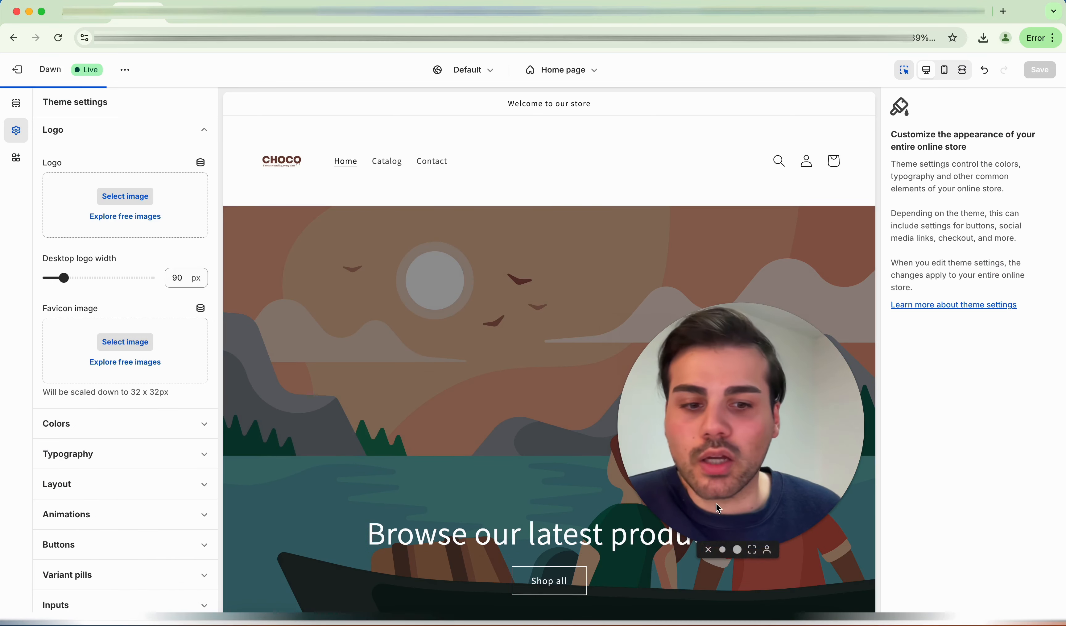
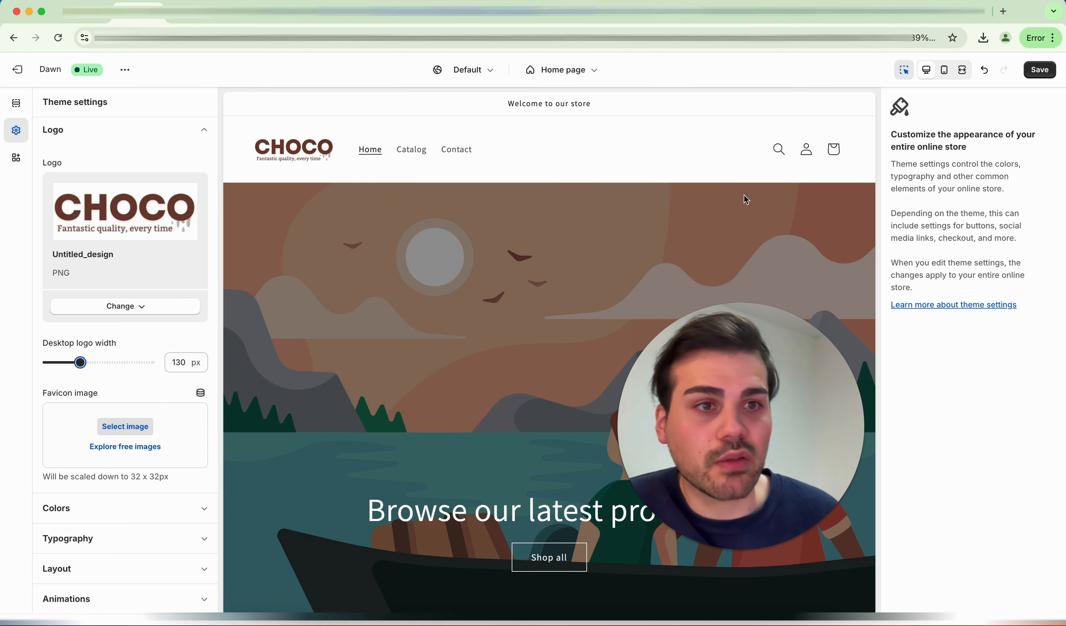
Preview the home page at mobile width and save the theme with the new CHOCO logo
left_click(948, 75)
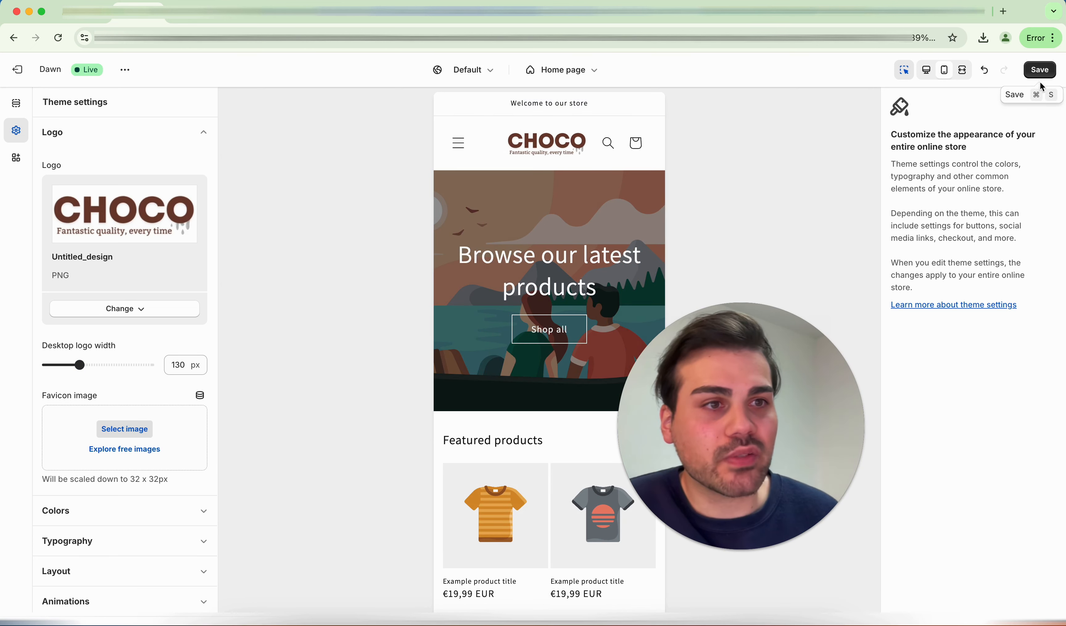
left_click(1042, 71)
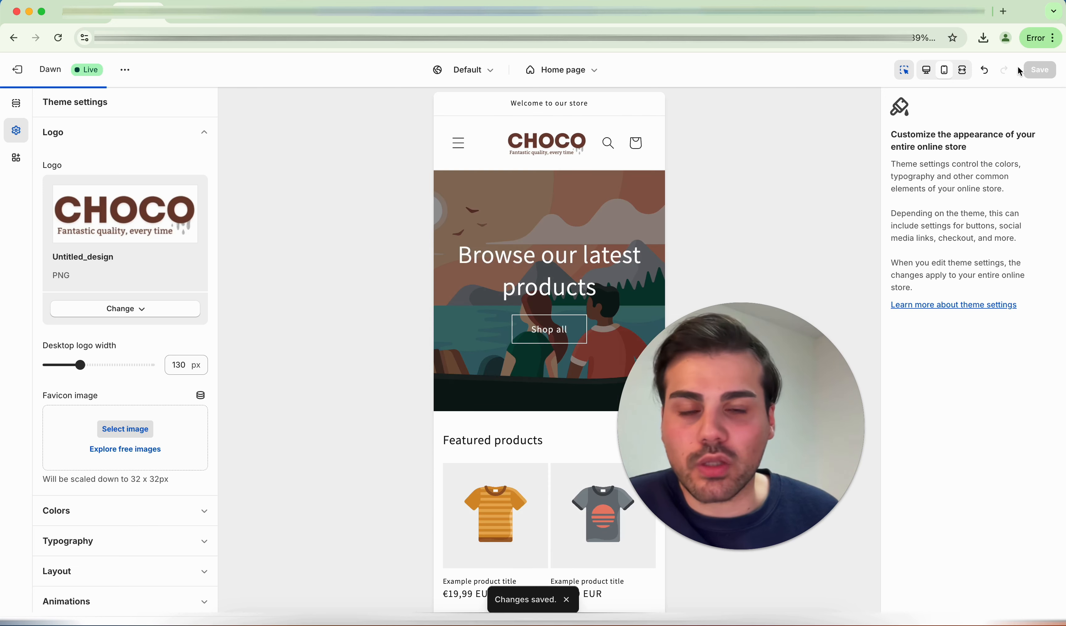
scroll(563, 243, "down", 10)
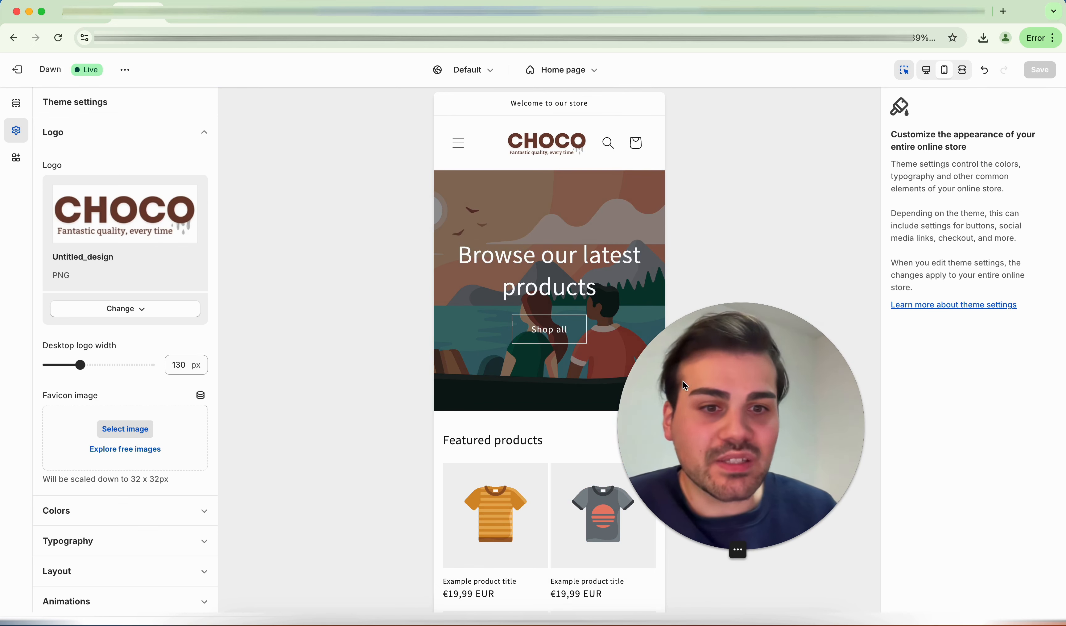
left_click_drag(697, 376, 747, 406)
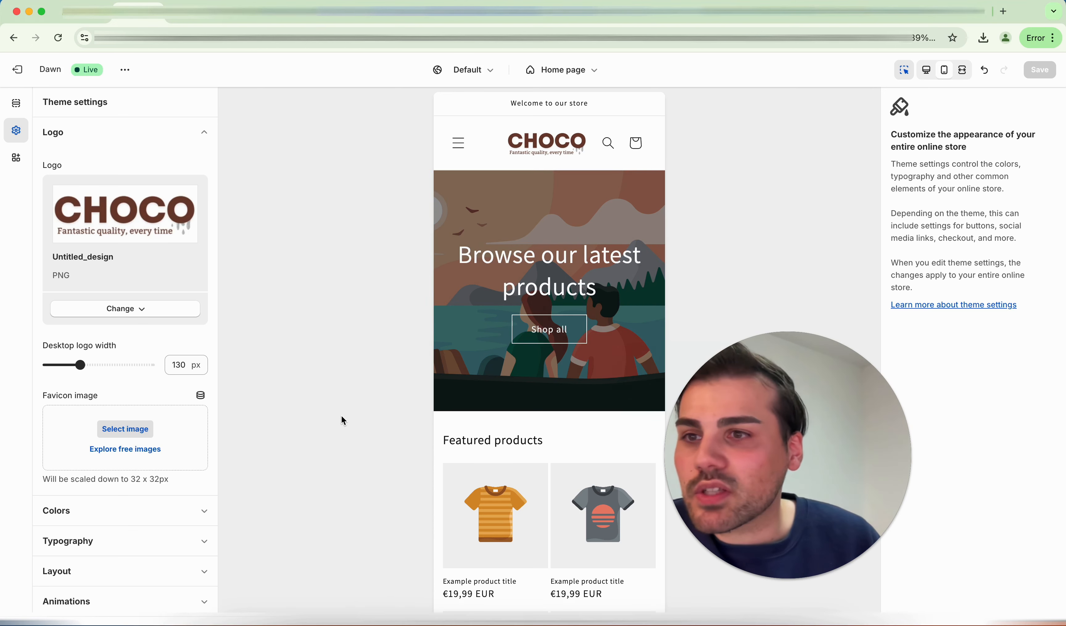
Show the home page sections list and open the store header's settings to review its options
left_click(19, 111)
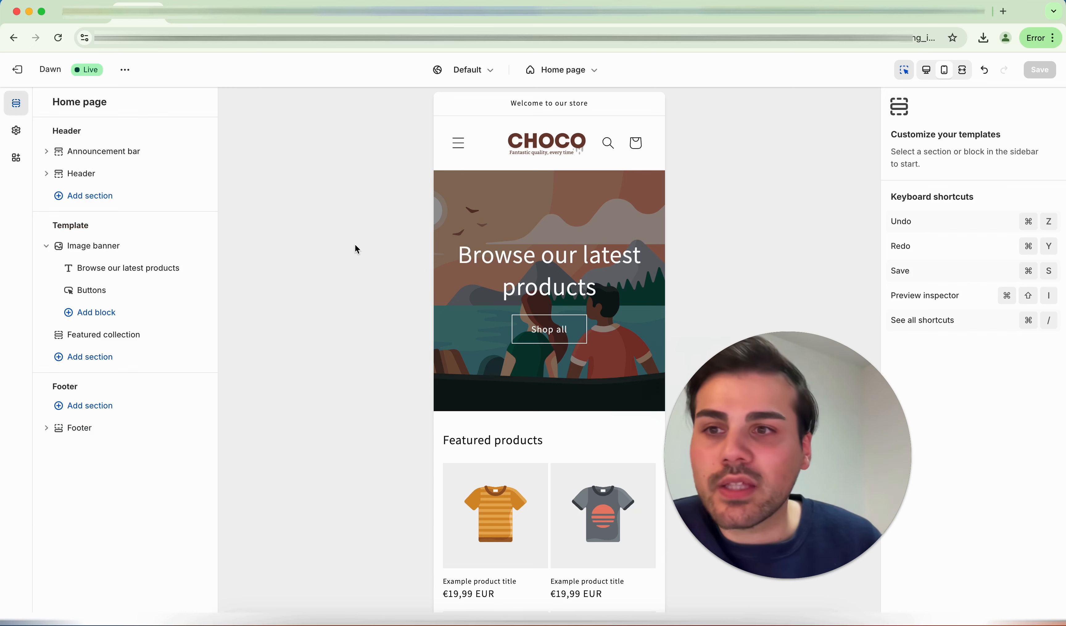
left_click(556, 147)
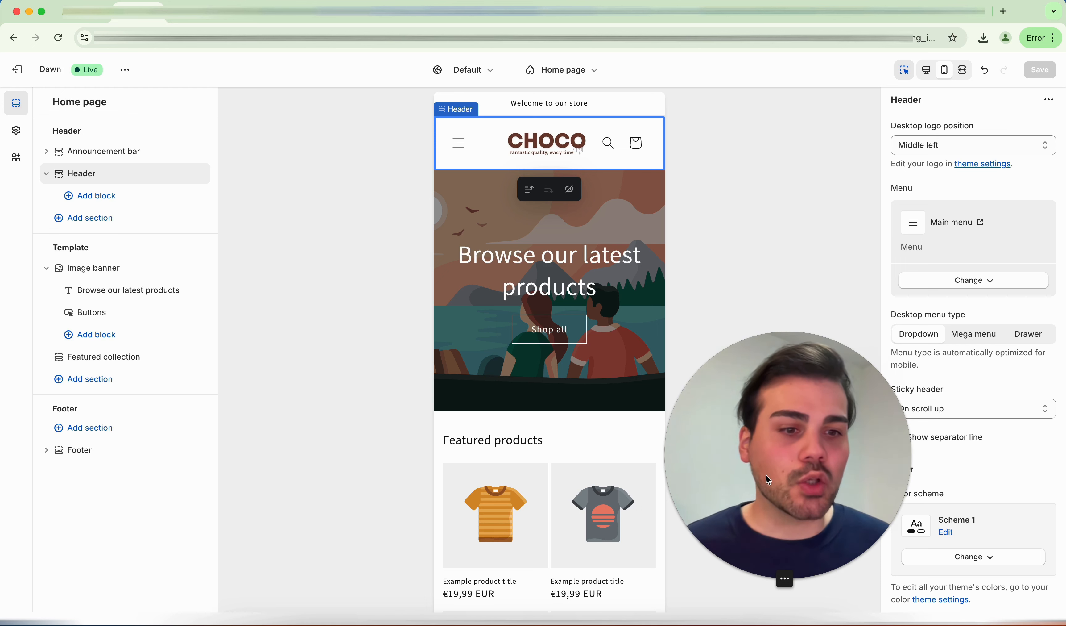
left_click_drag(769, 479, 129, 477)
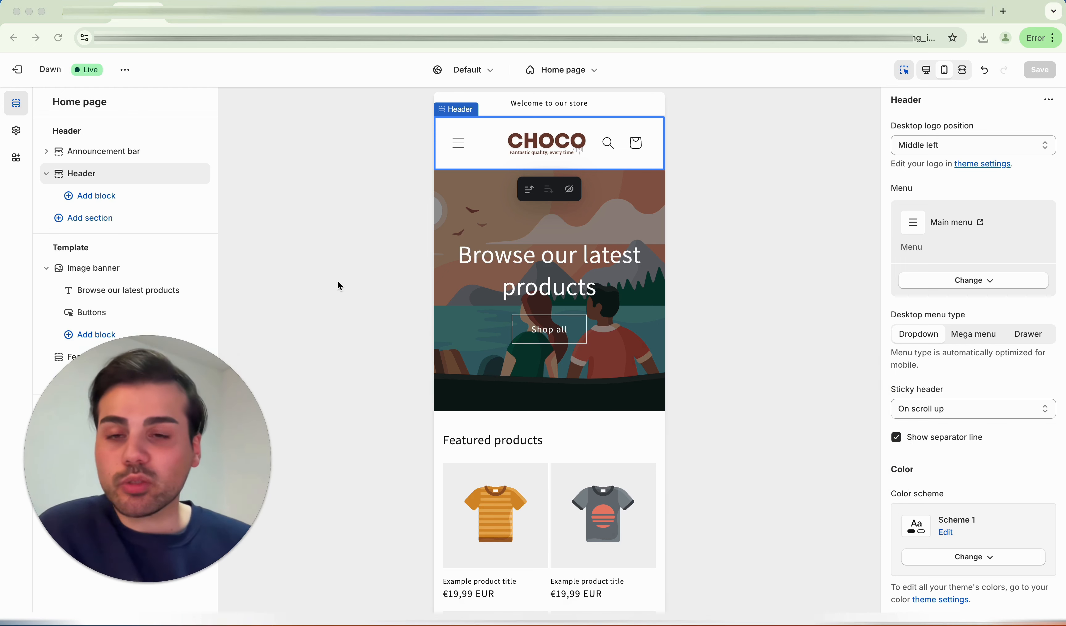
scroll(607, 326, "down", 2)
scroll(605, 324, "up", 2)
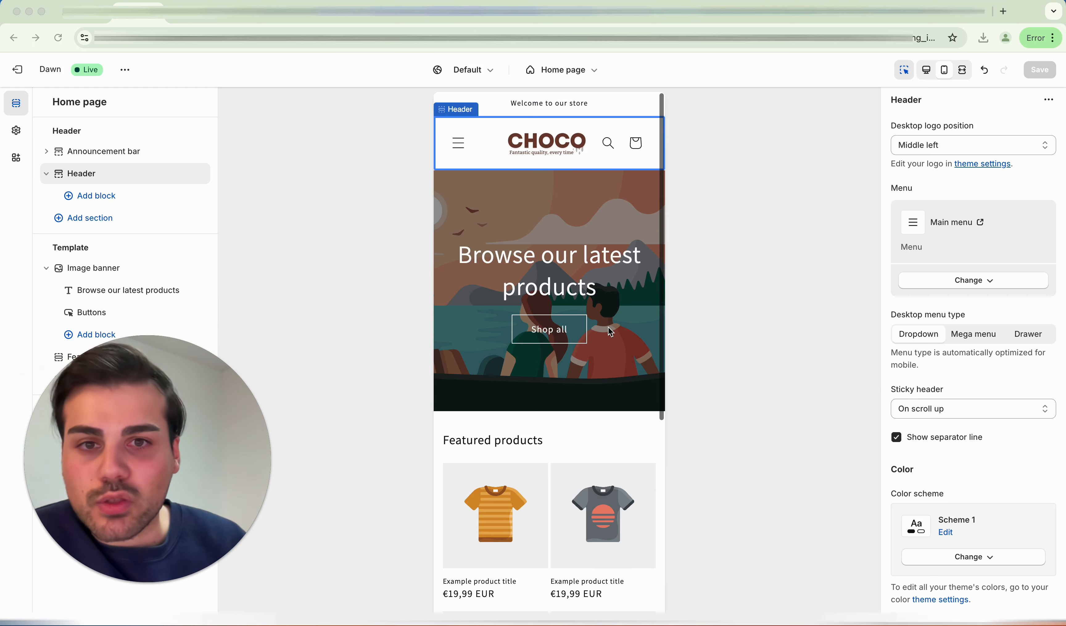
scroll(608, 325, "down", 4)
scroll(608, 327, "down", 5)
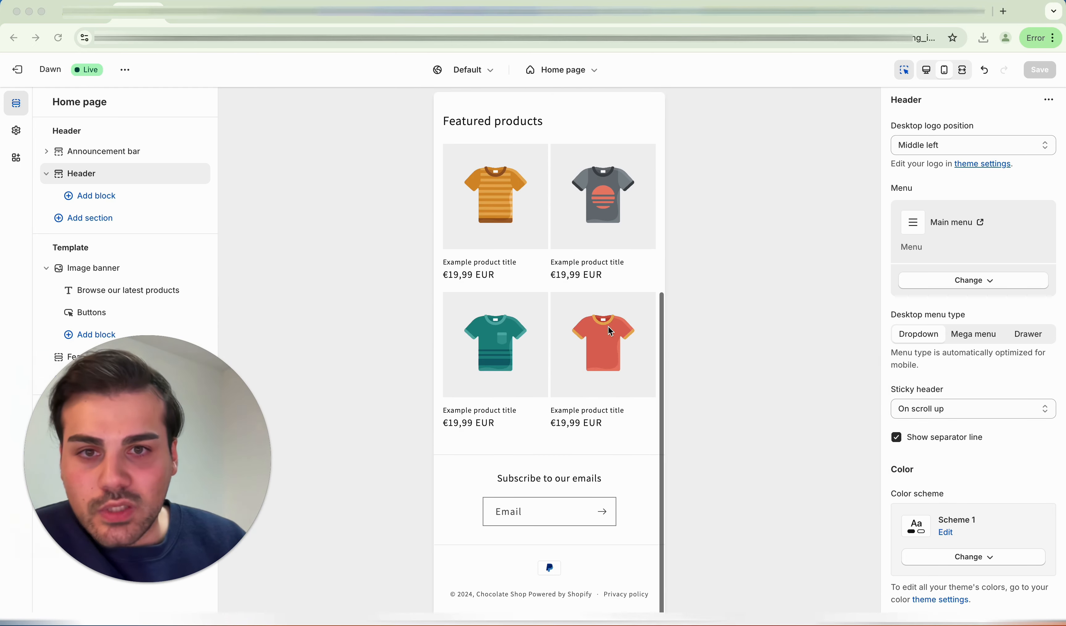
scroll(608, 328, "up", 2)
scroll(610, 330, "down", 1)
scroll(610, 329, "up", 3)
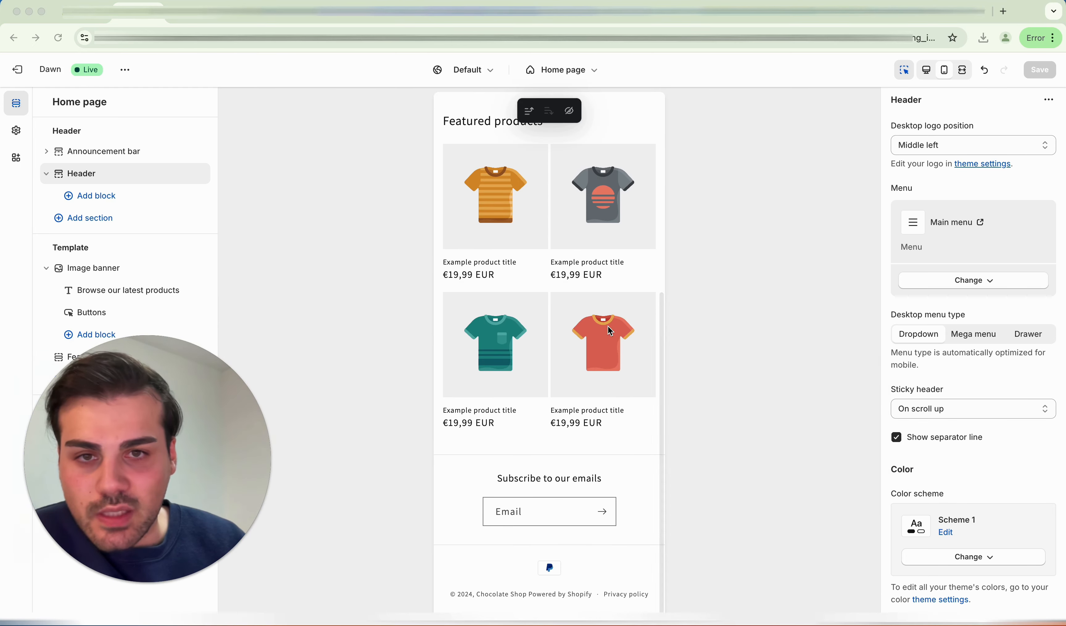
scroll(603, 305, "up", 3)
scroll(601, 301, "down", 3)
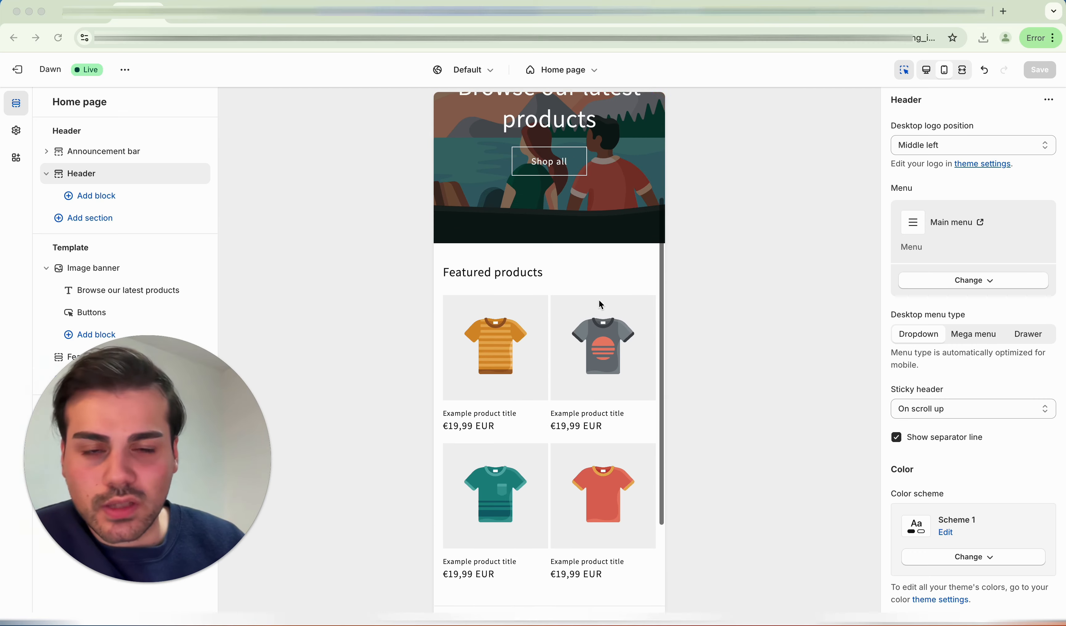
scroll(601, 304, "up", 4)
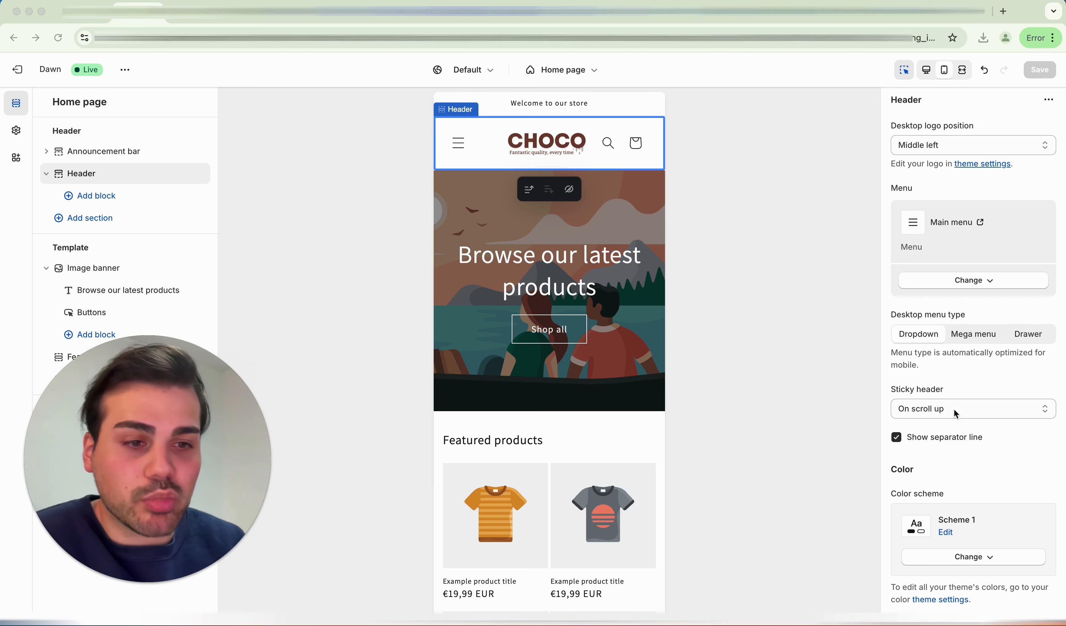
Try the Always and Always-with-reduced-logo sticky header options, scrolling the preview to test each
left_click(945, 409)
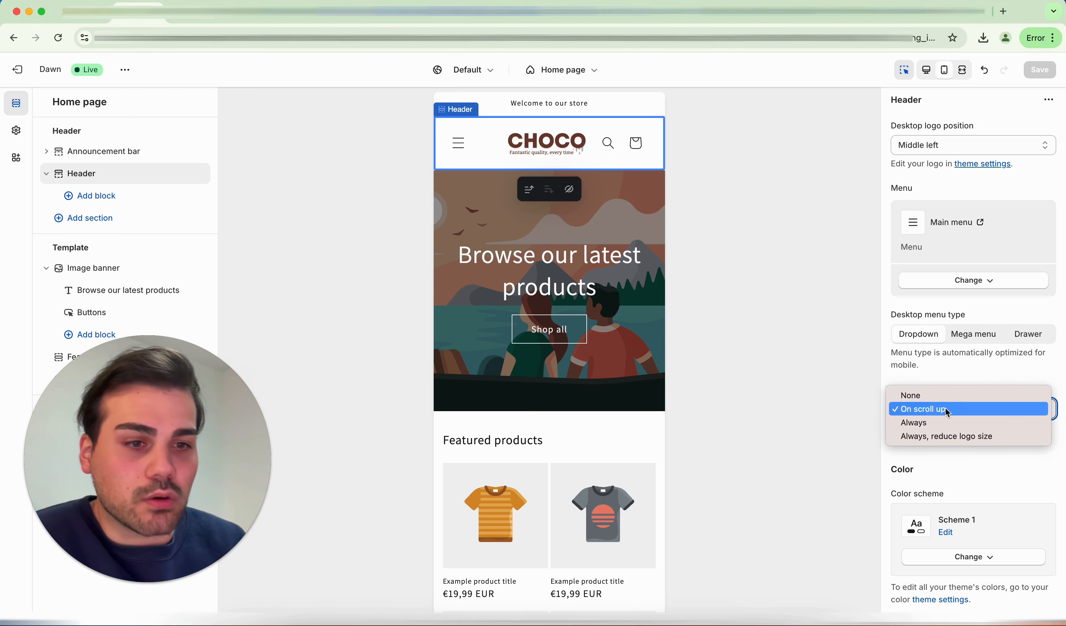
left_click(928, 423)
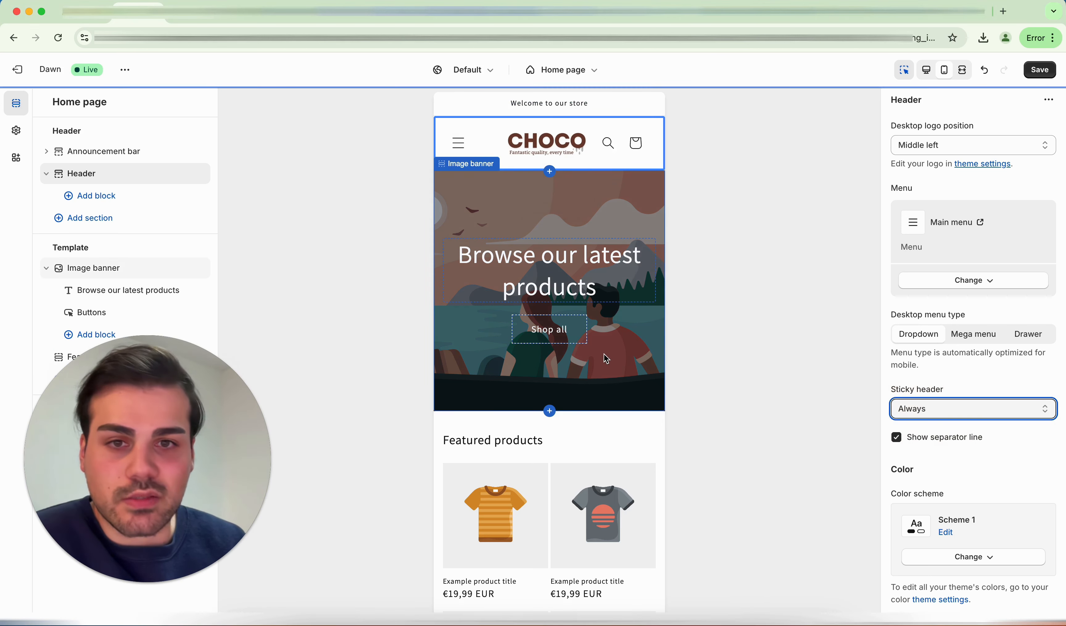
scroll(607, 358, "down", 7)
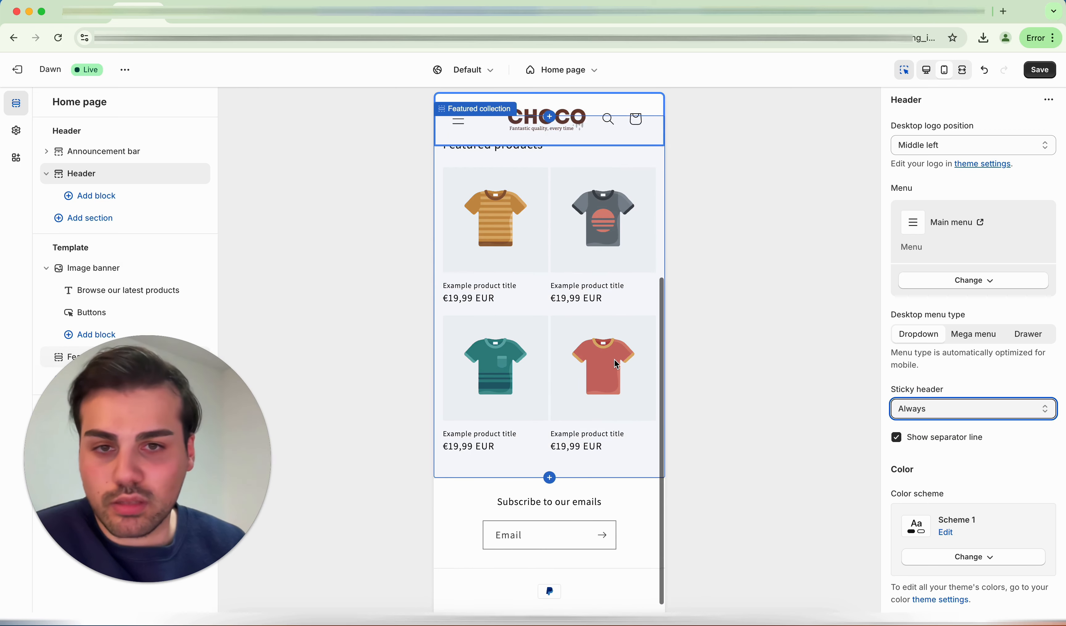
scroll(615, 360, "up", 7)
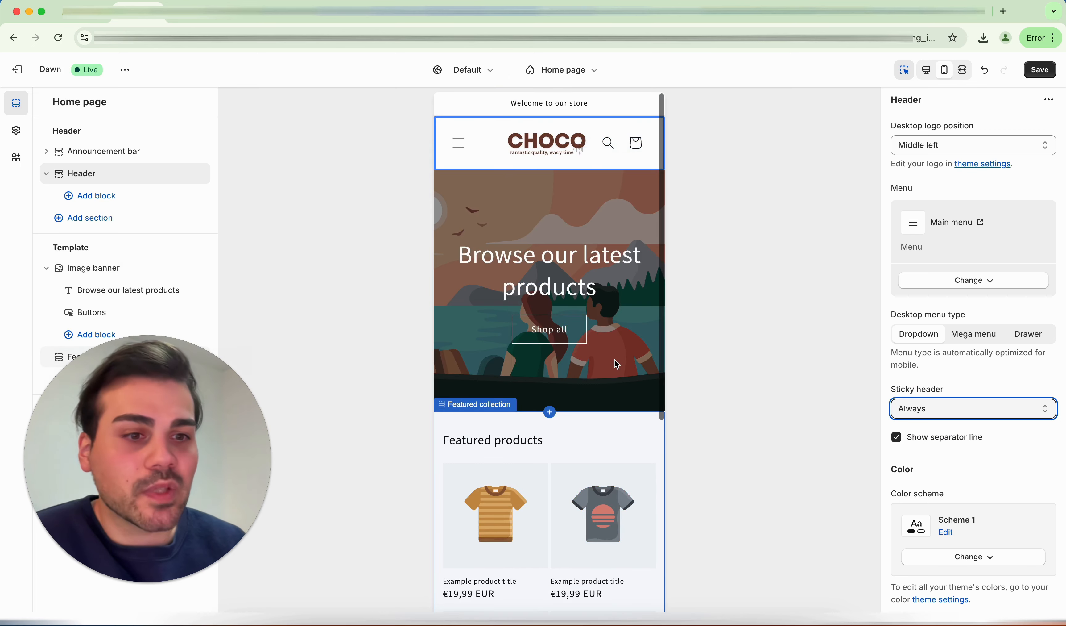
left_click(954, 406)
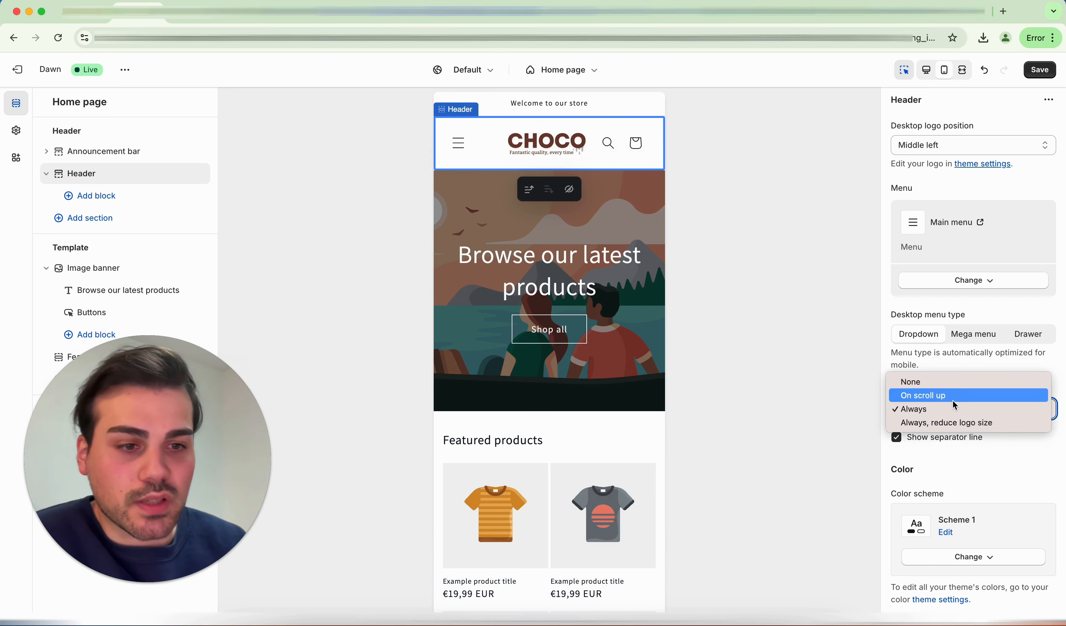
left_click(931, 423)
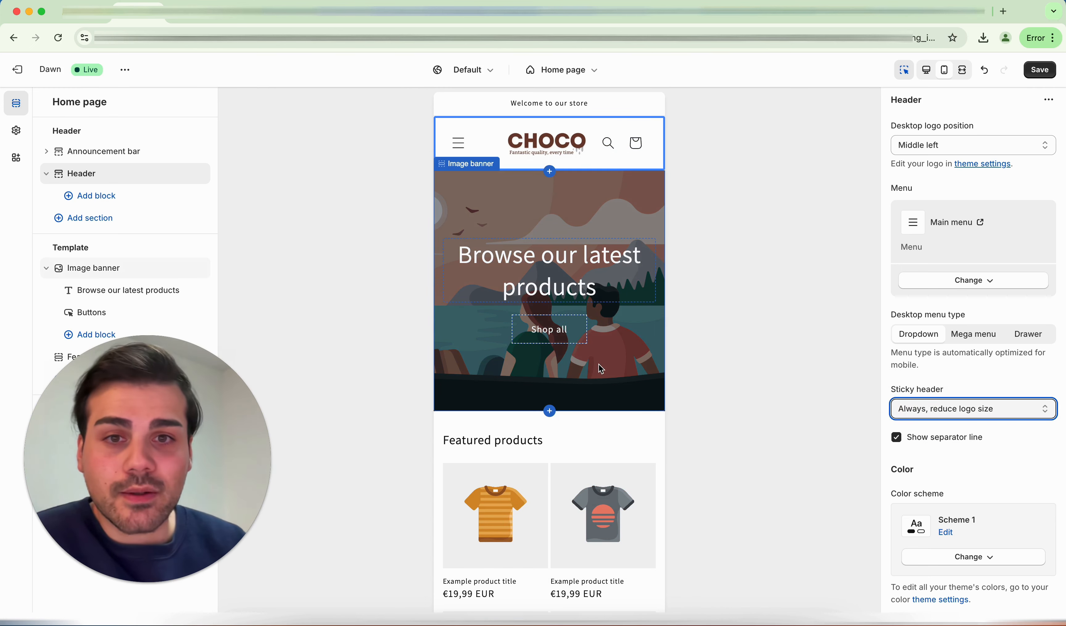
scroll(593, 408, "down", 2)
scroll(591, 406, "down", 12)
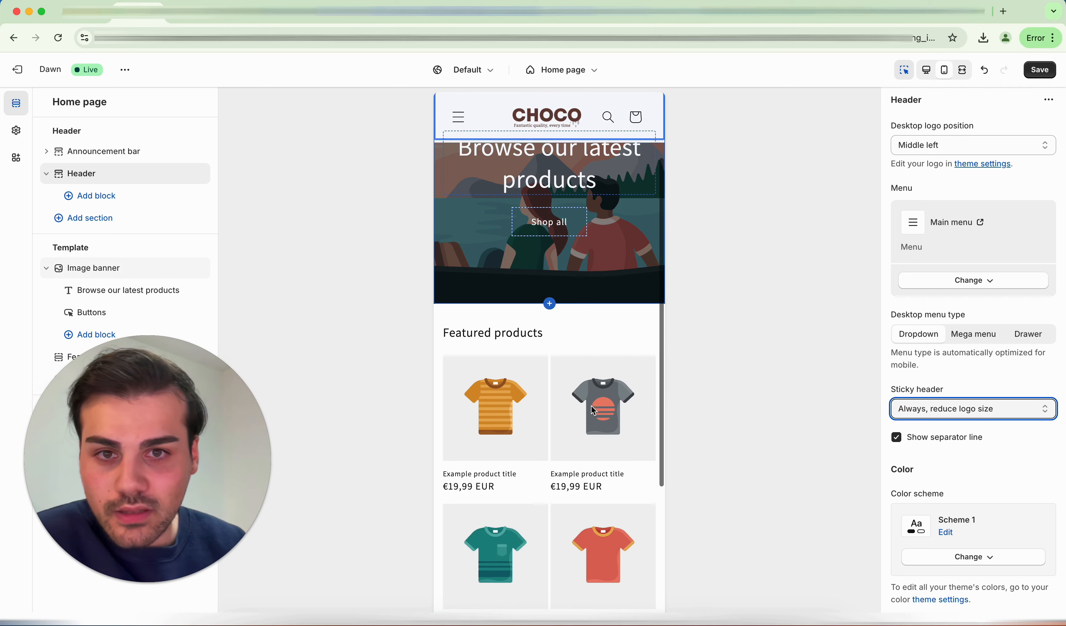
scroll(592, 404, "up", 12)
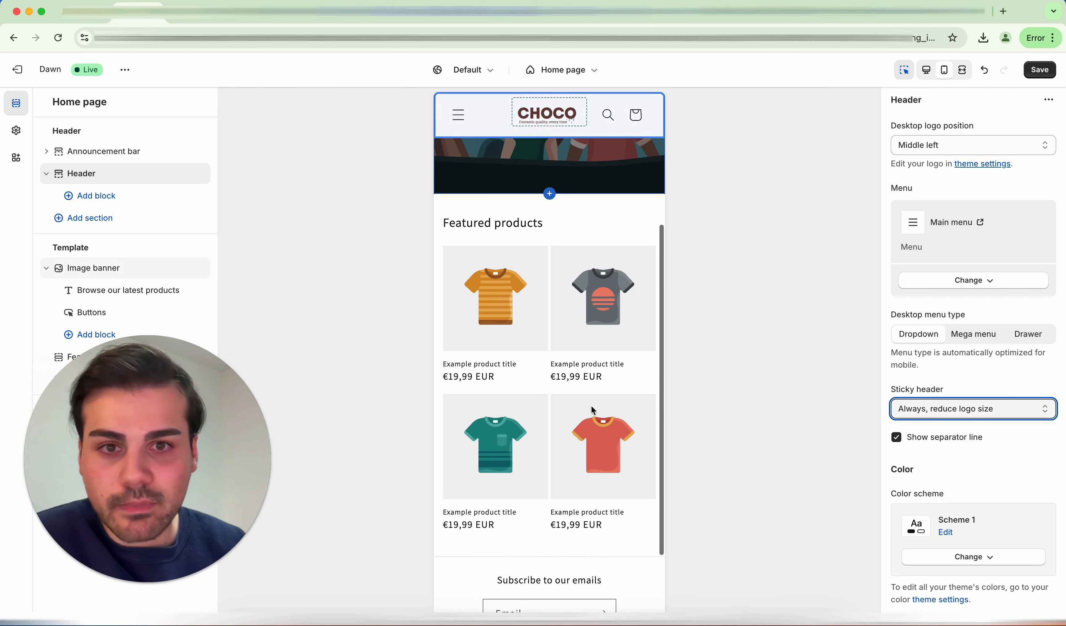
Try the On scroll up sticky header, then None, scrolling the mobile preview to compare
left_click(964, 410)
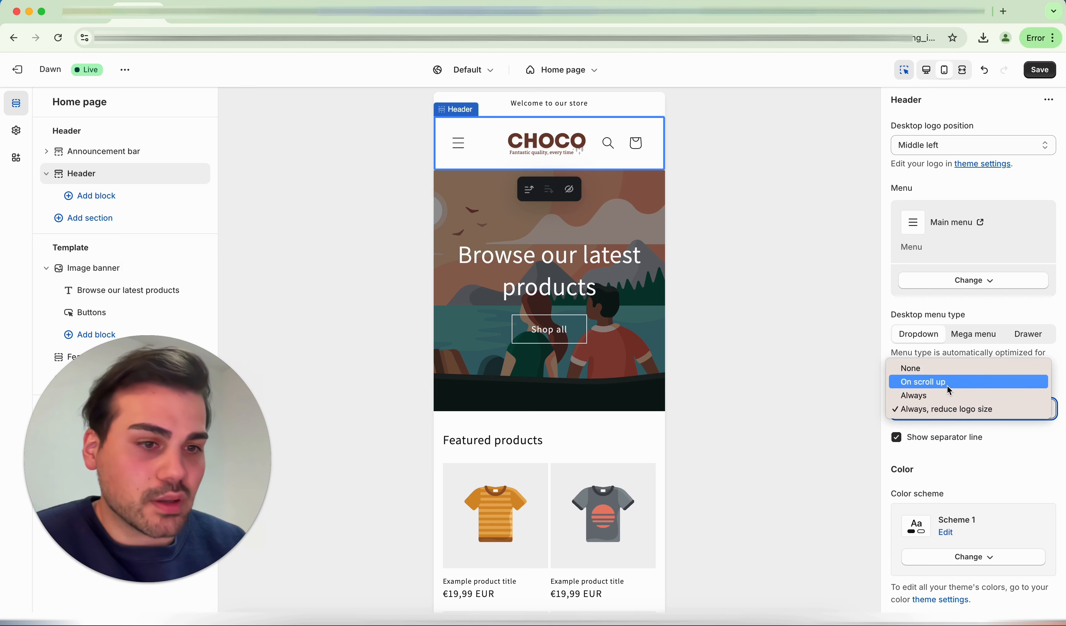
left_click(947, 384)
left_click(949, 410)
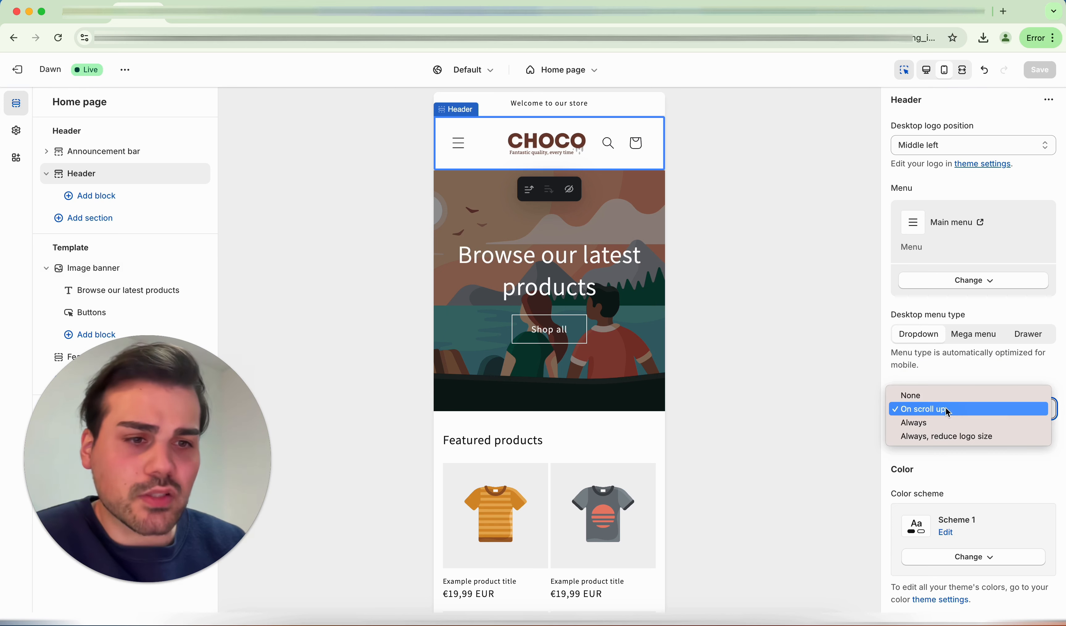
left_click(937, 394)
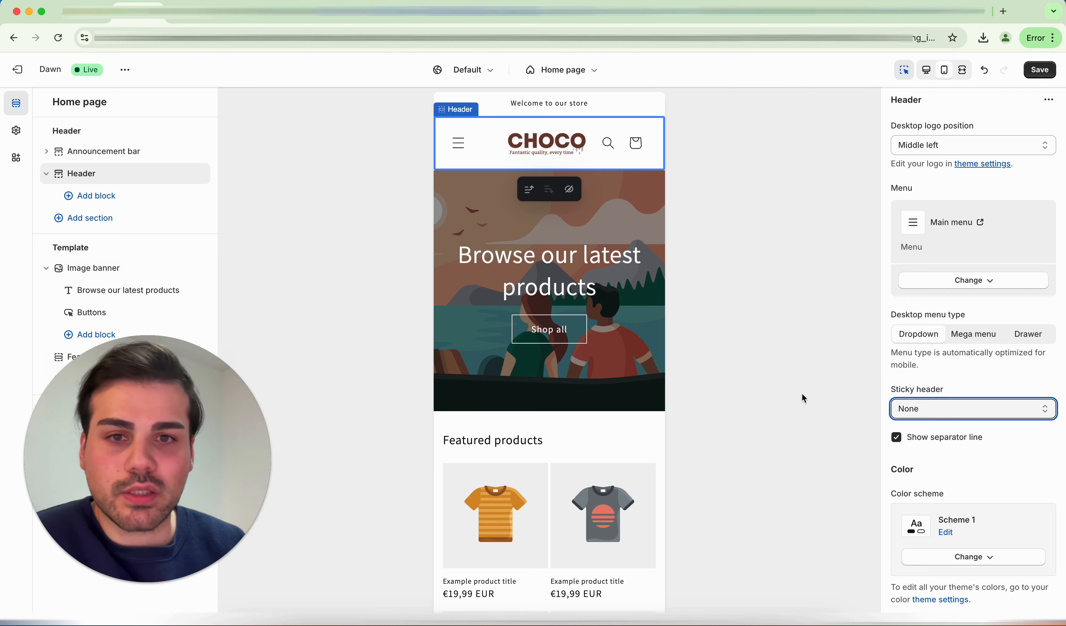
scroll(564, 381, "down", 4)
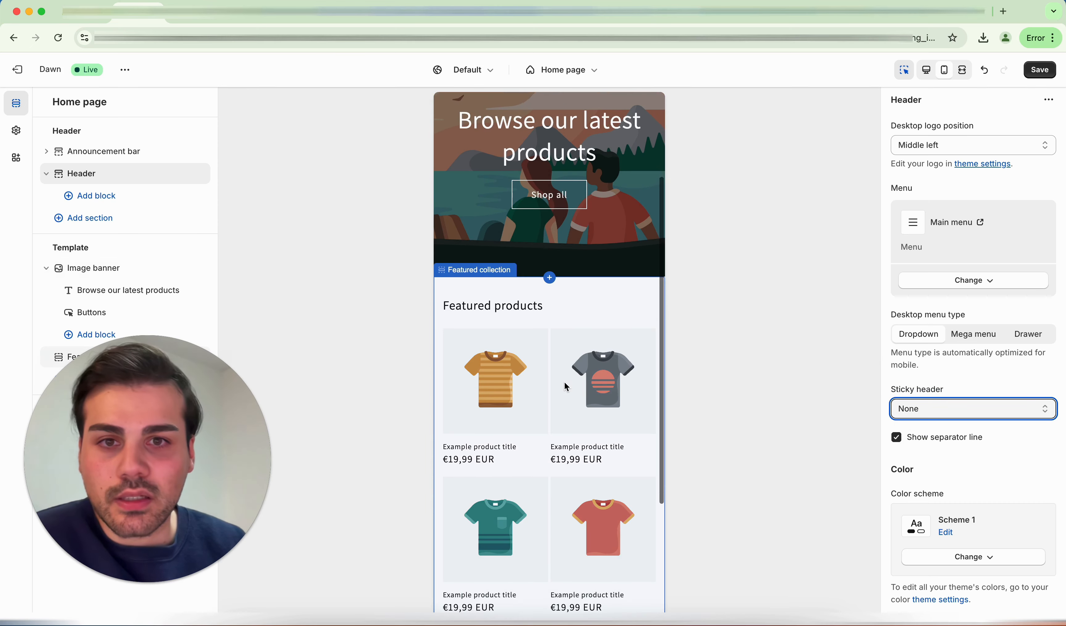
scroll(564, 380, "down", 3)
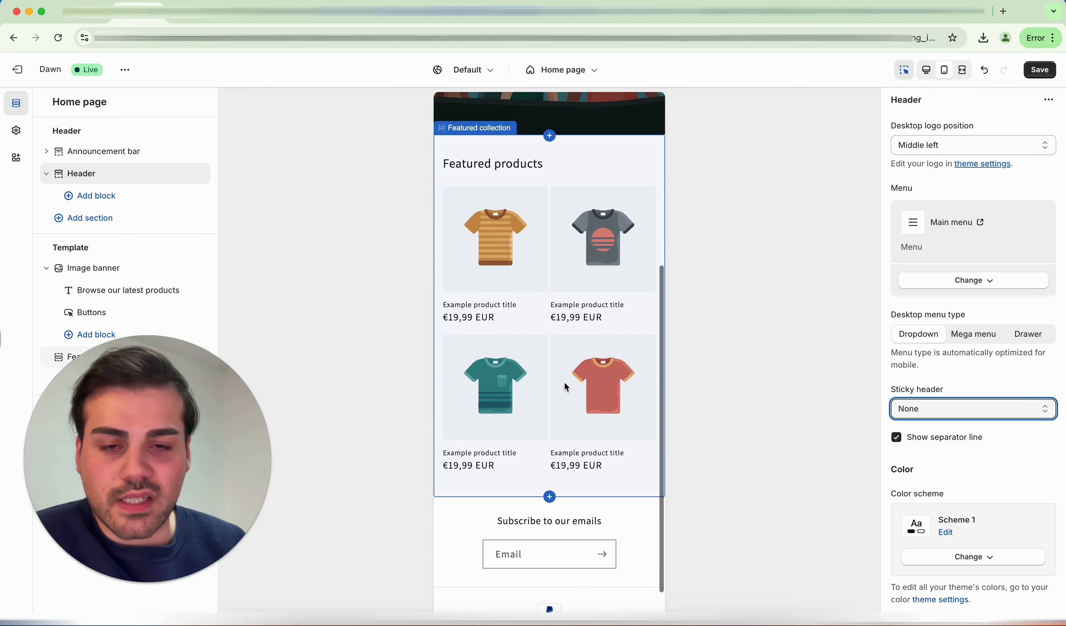
scroll(564, 382, "up", 2)
scroll(564, 381, "down", 3)
scroll(563, 382, "up", 4)
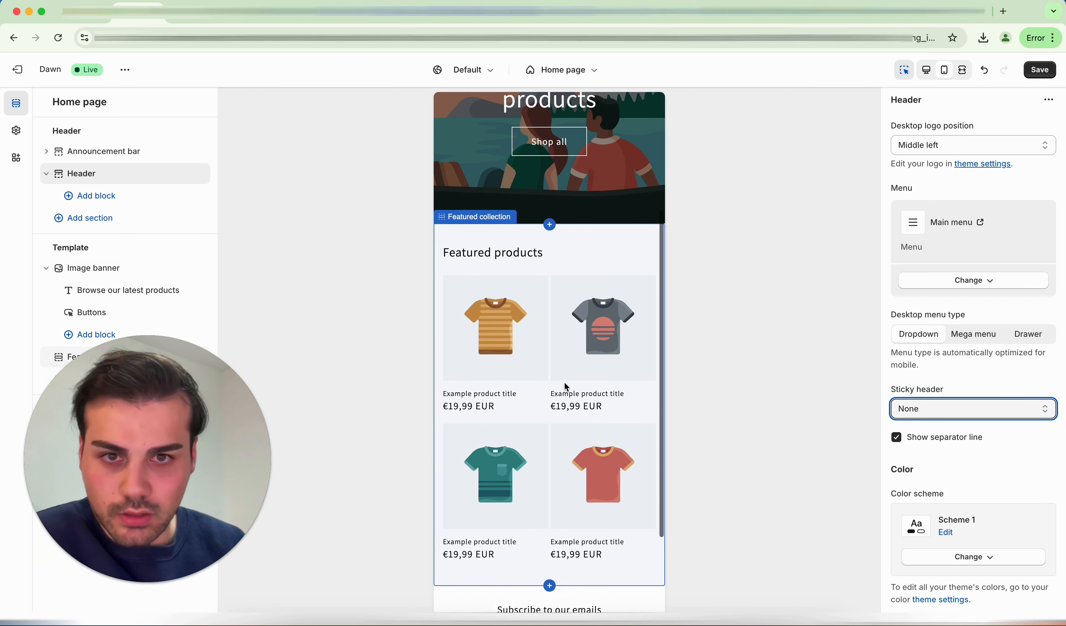
scroll(564, 381, "up", 3)
scroll(564, 381, "down", 3)
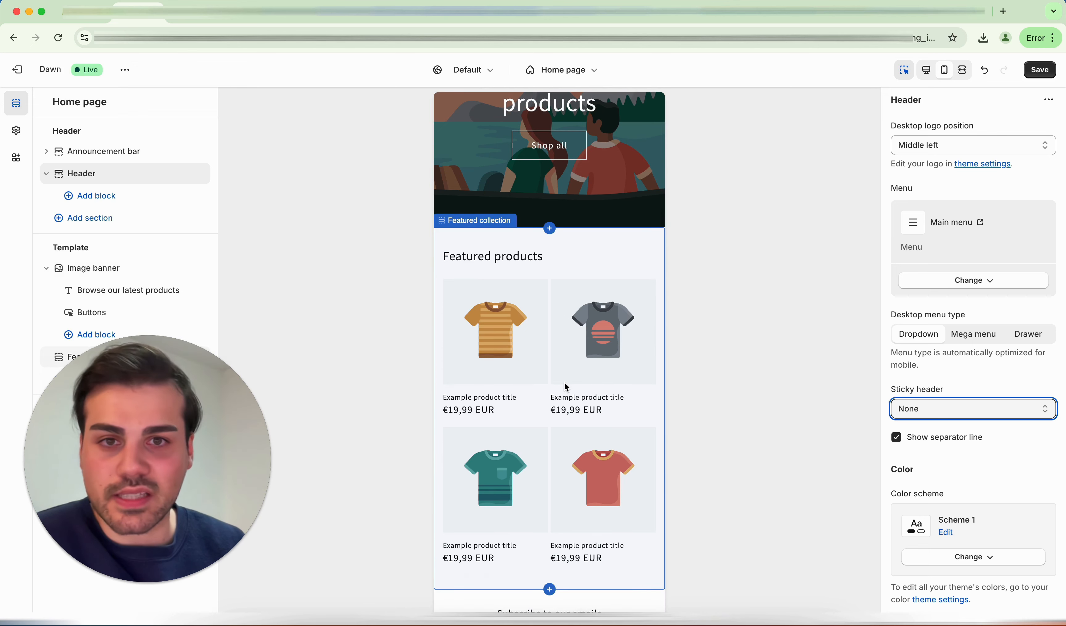
scroll(564, 381, "up", 5)
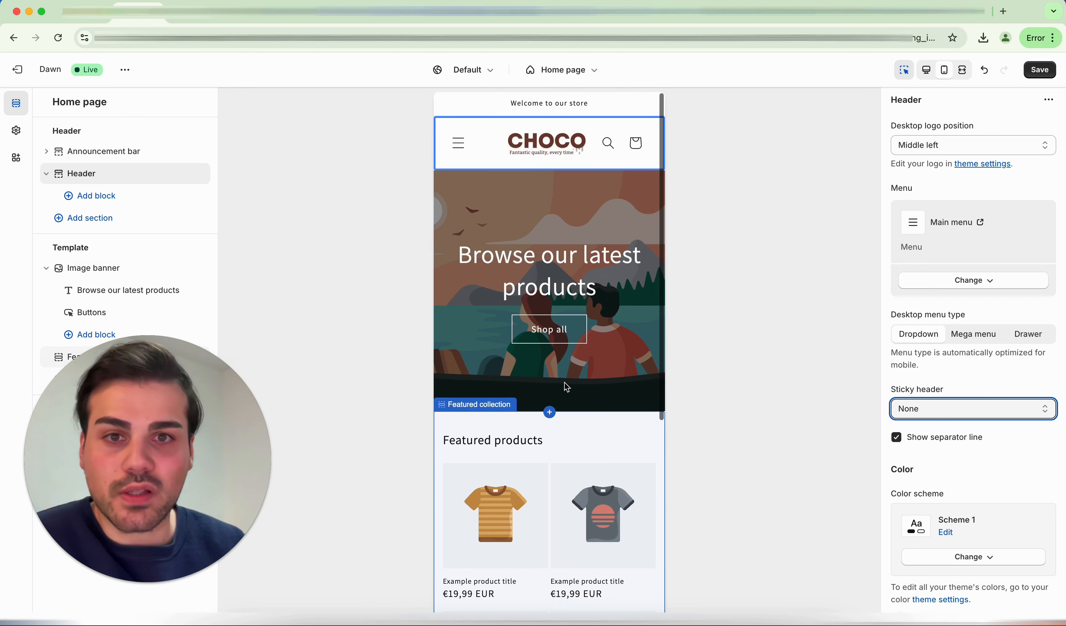
Set the sticky header to On scroll up and confirm it by scrolling the preview
left_click(941, 413)
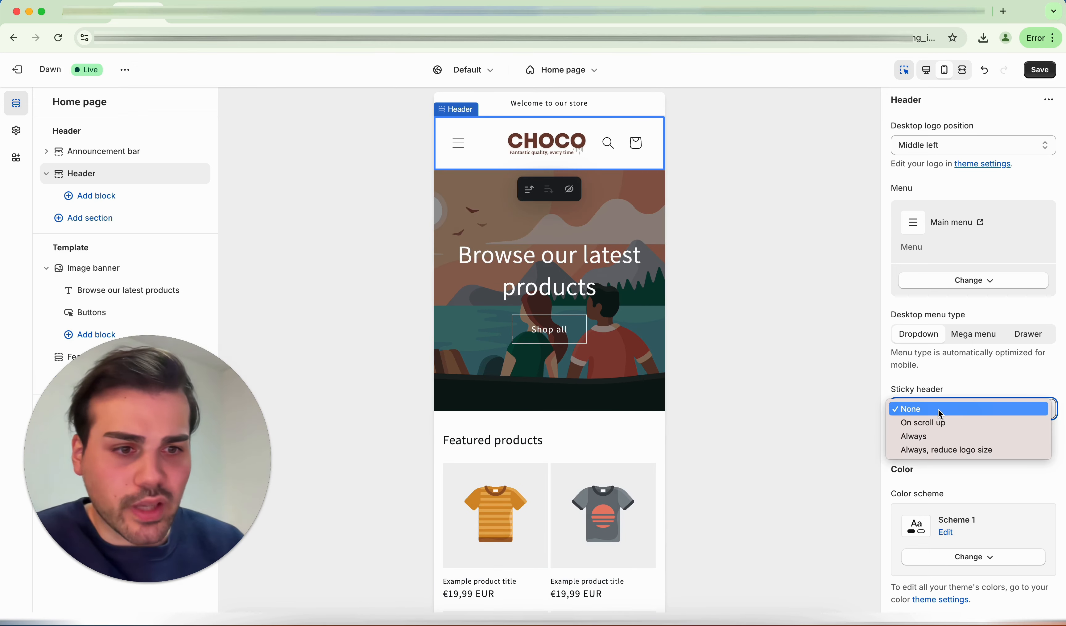
left_click(934, 426)
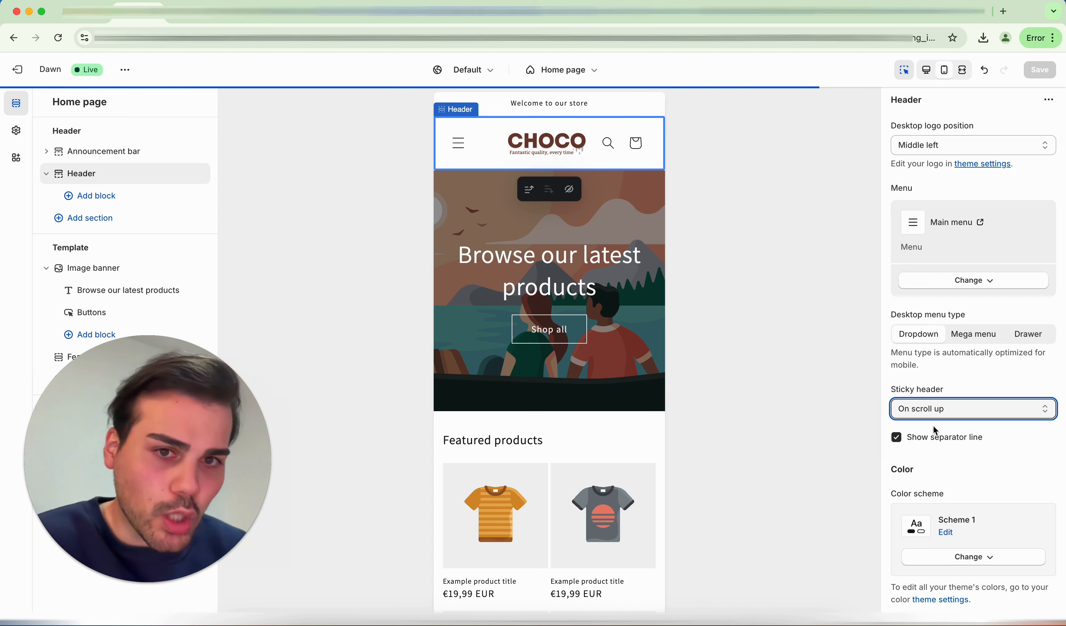
scroll(621, 382, "down", 5)
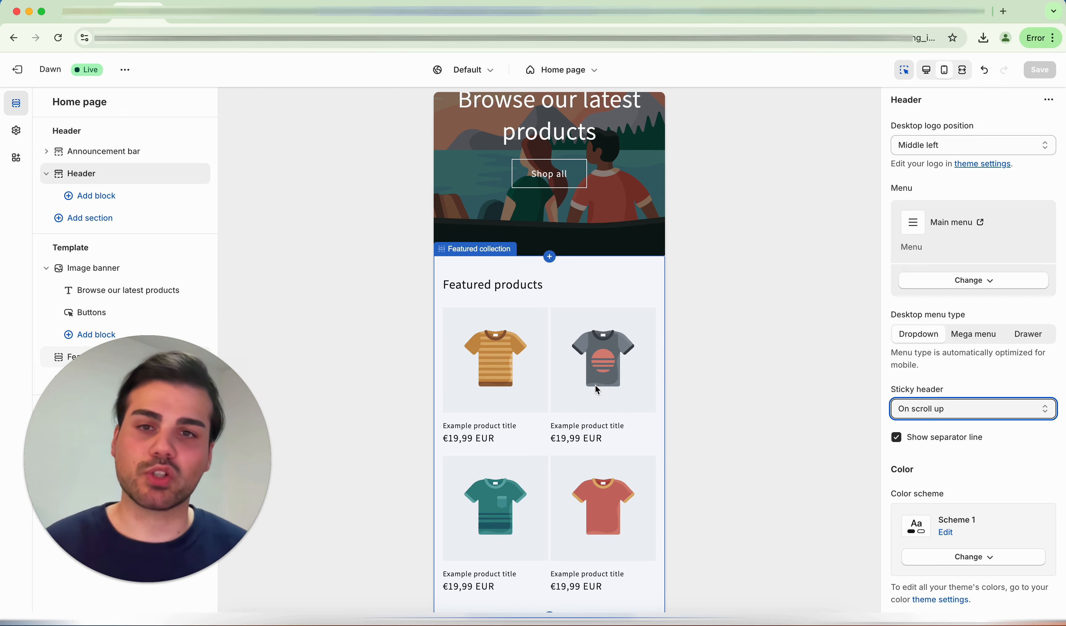
scroll(559, 279, "up", 2)
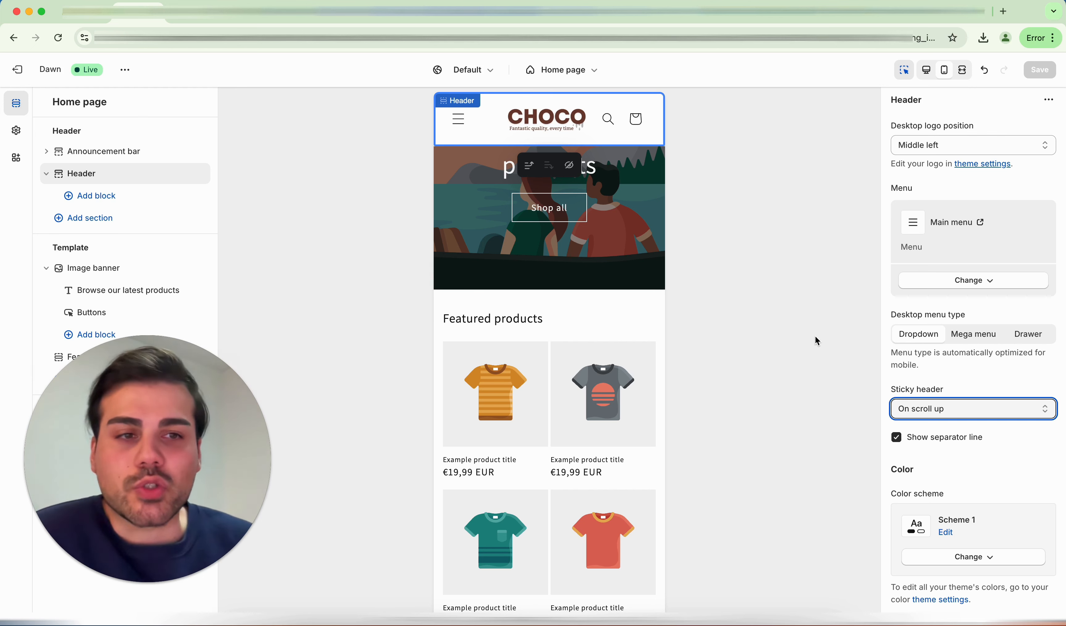
At desktop width, set the desktop logo position to Middle center after briefly trying Top center
left_click(930, 76)
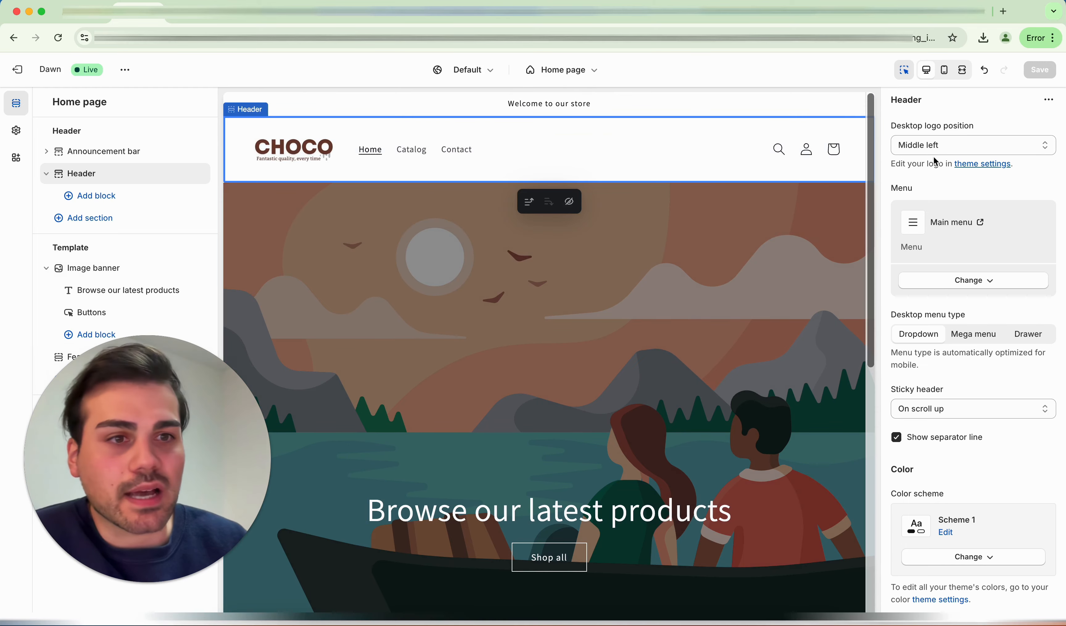
left_click(942, 147)
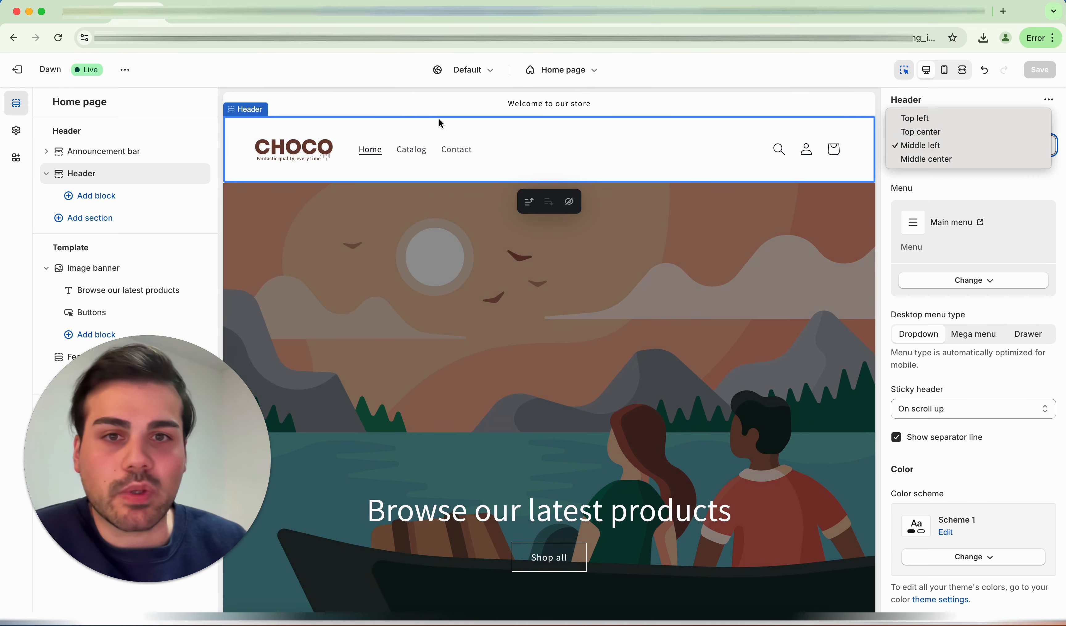
left_click(941, 77)
left_click(944, 74)
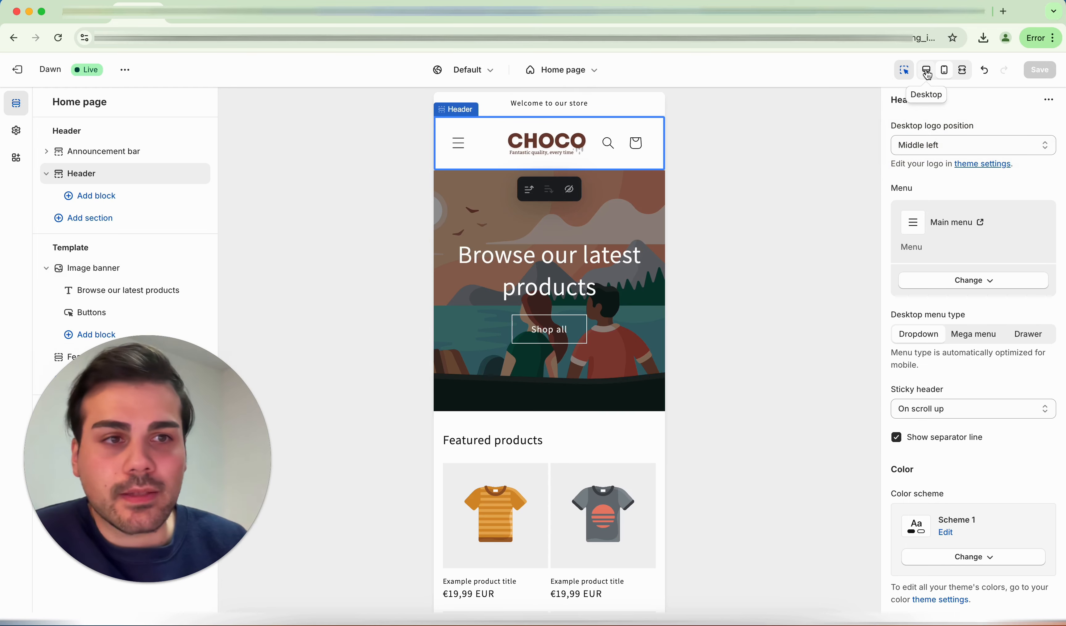
left_click(928, 75)
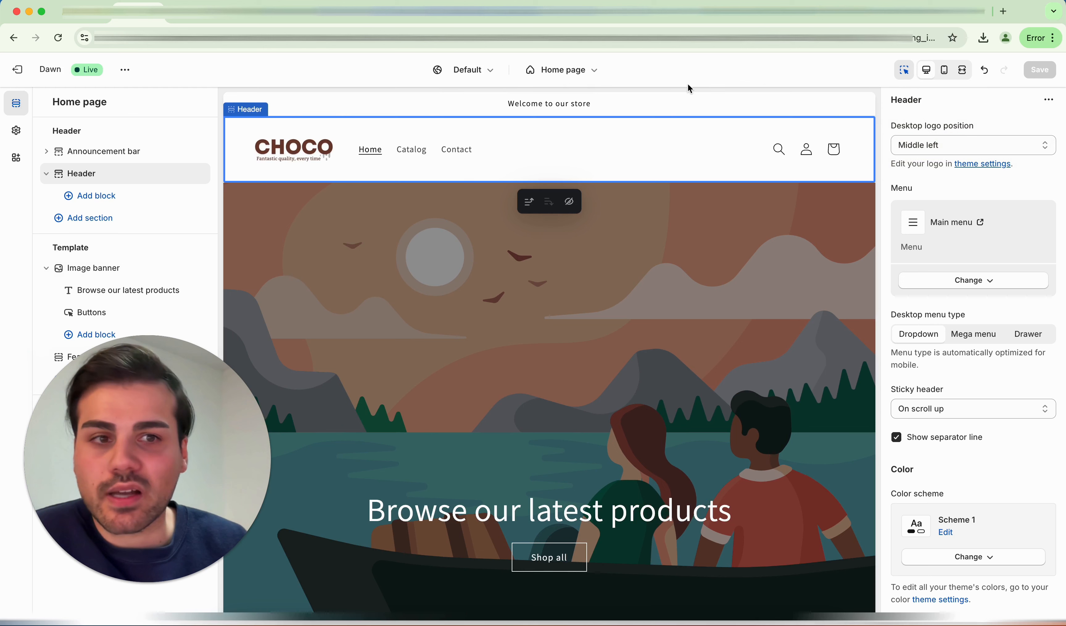
left_click(928, 150)
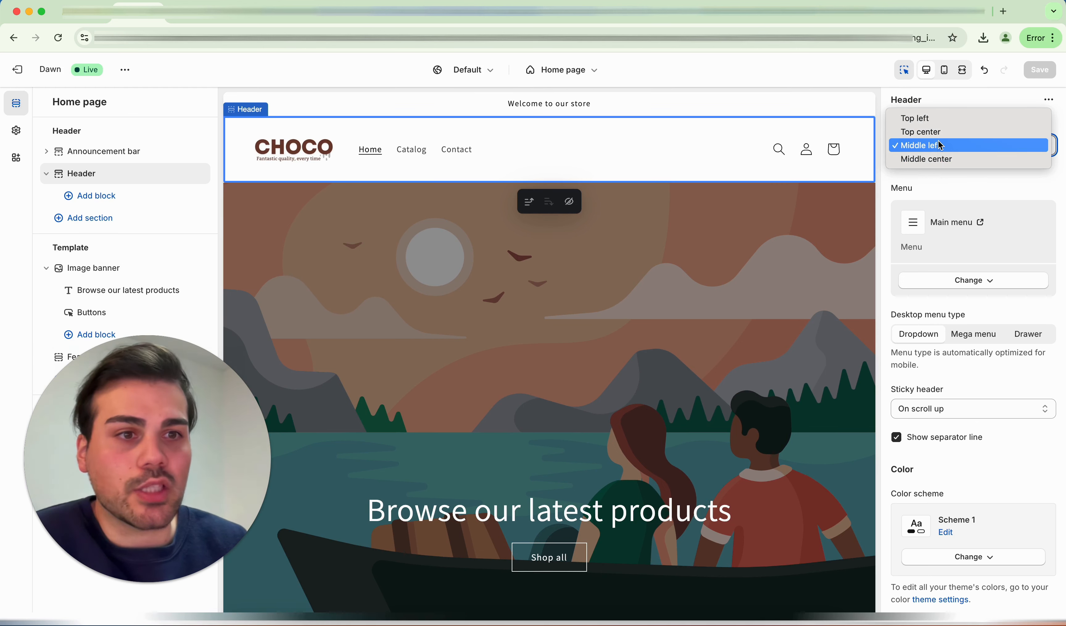
left_click(938, 161)
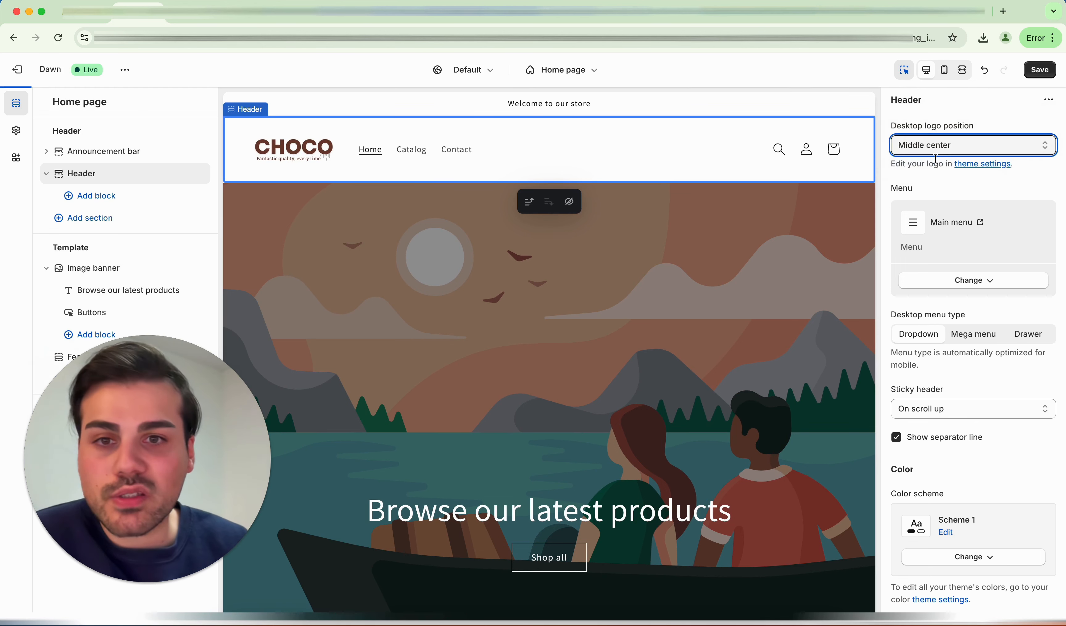
left_click(923, 144)
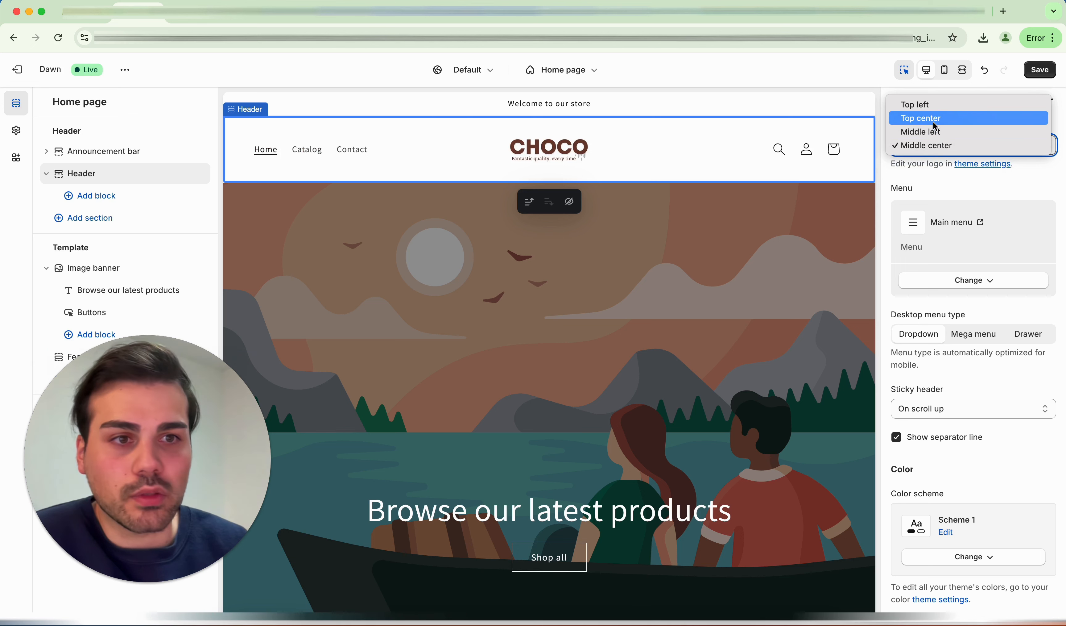
left_click(936, 123)
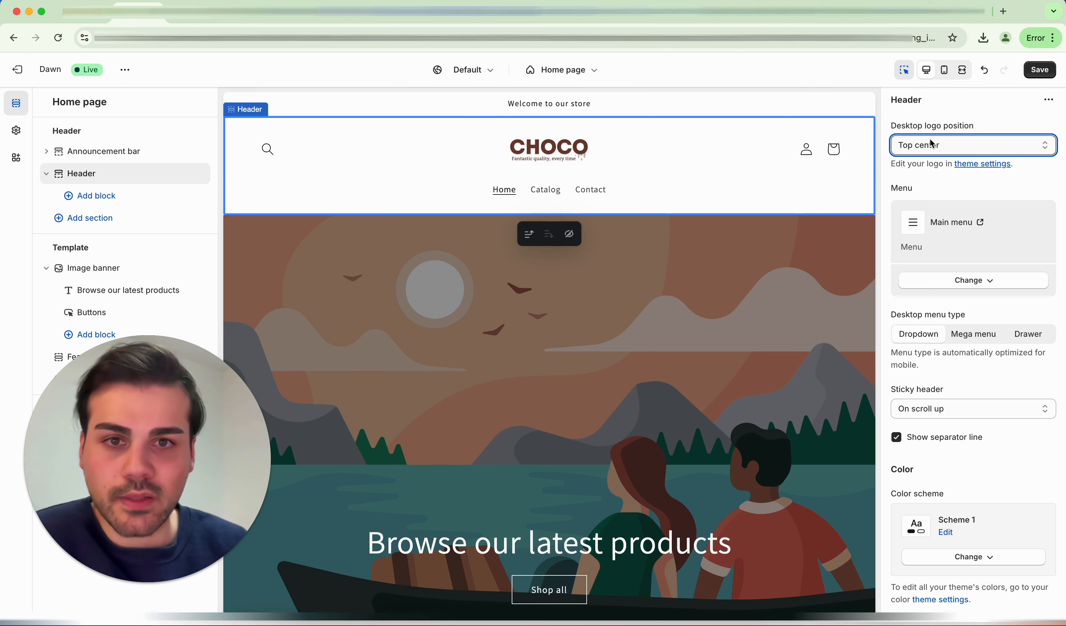
left_click(924, 149)
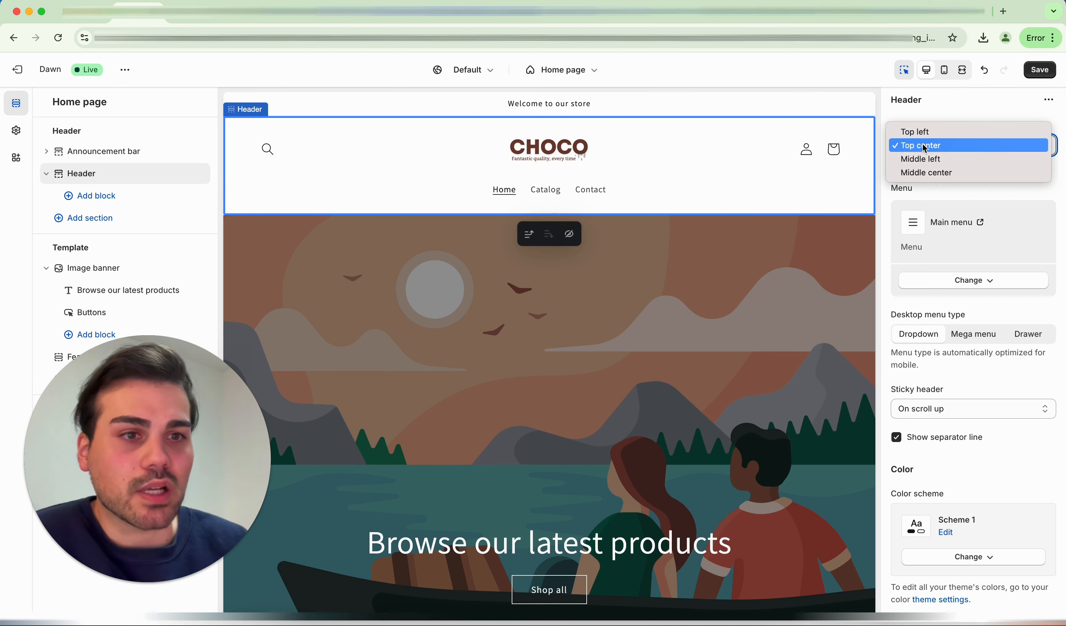
left_click(938, 174)
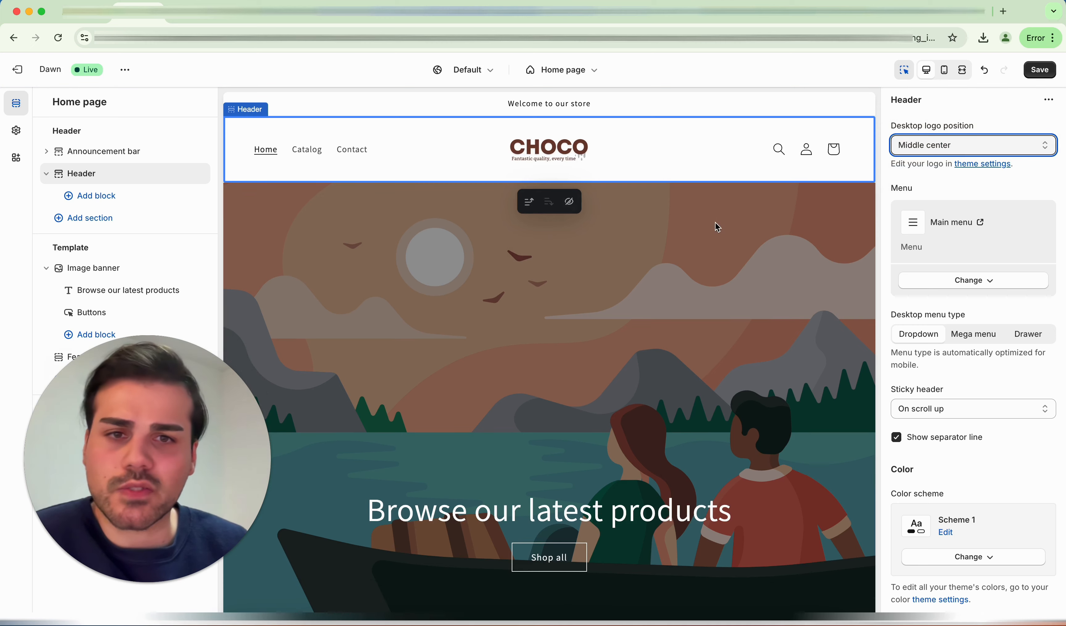
left_click(945, 71)
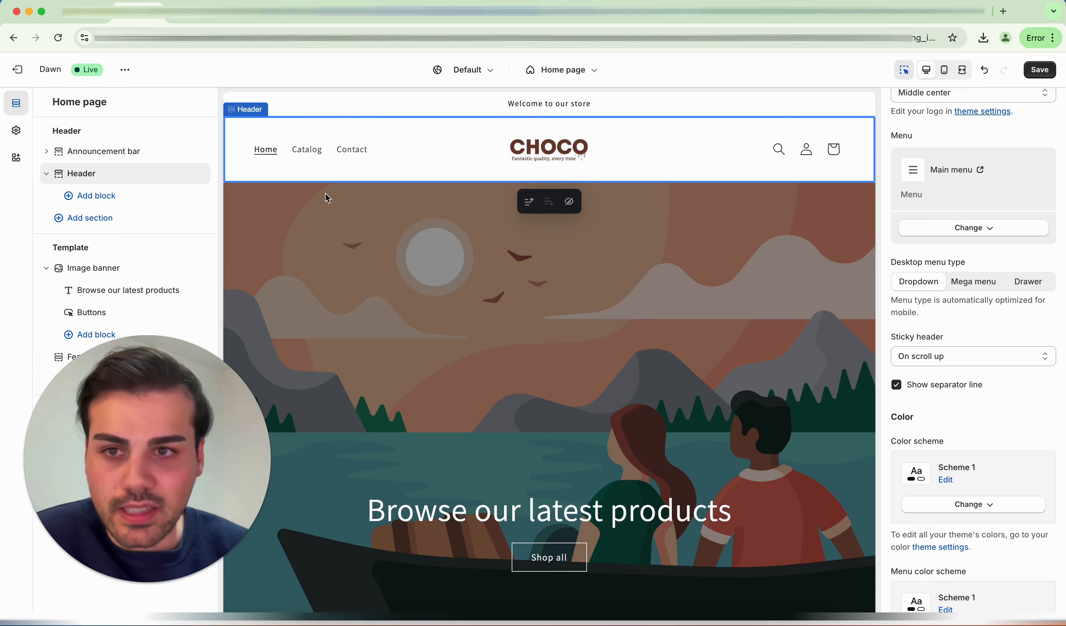
Turn off section outlining in the preview and return the preview to mobile width
left_click(904, 73)
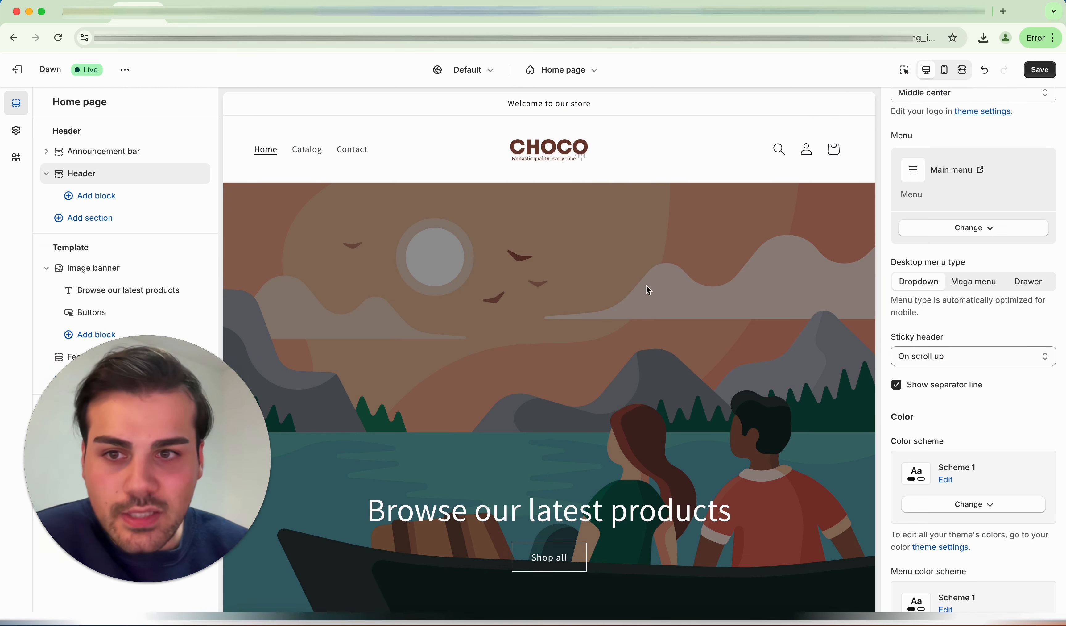
scroll(649, 290, "down", 8)
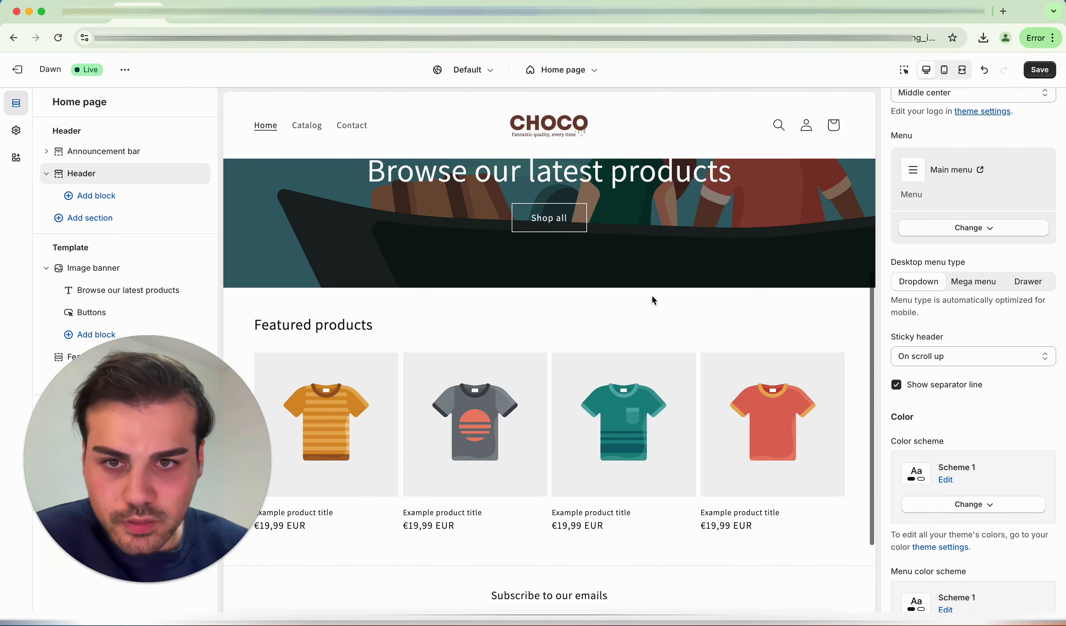
scroll(652, 295, "up", 2)
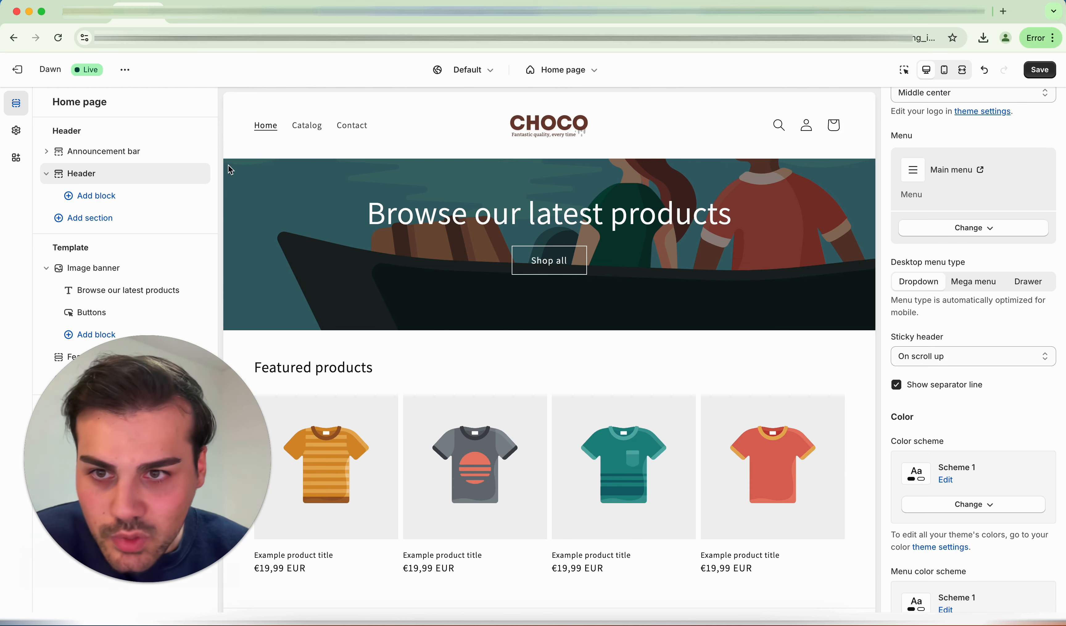
left_click(945, 71)
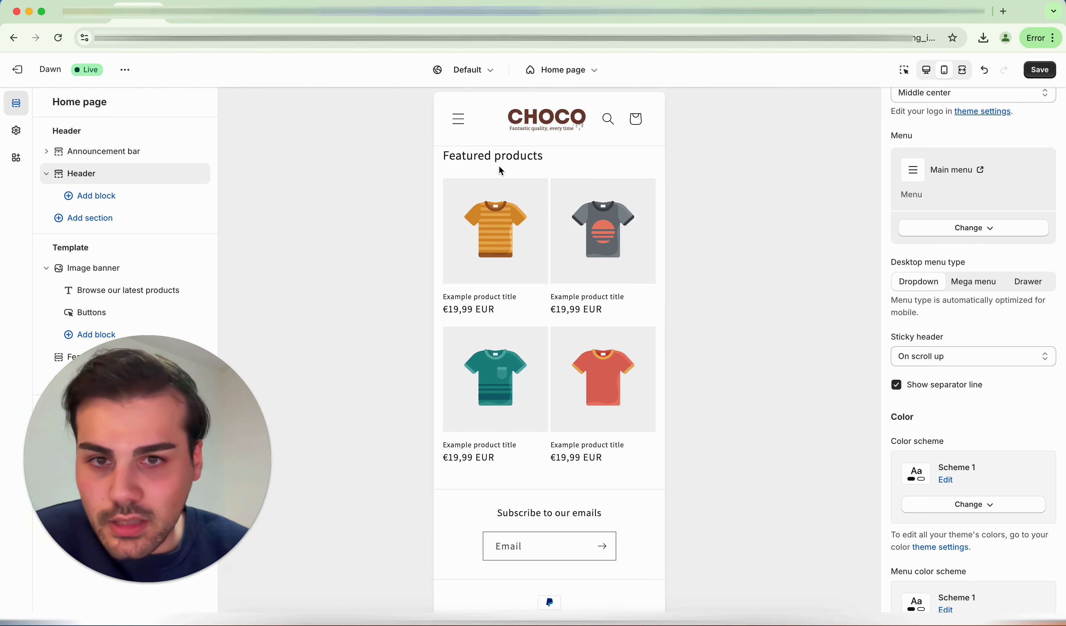
Toggle 'Show separator line' off and back on, scrolling the mobile preview to compare the header
scroll(494, 165, "up", 1)
scroll(492, 166, "down", 3)
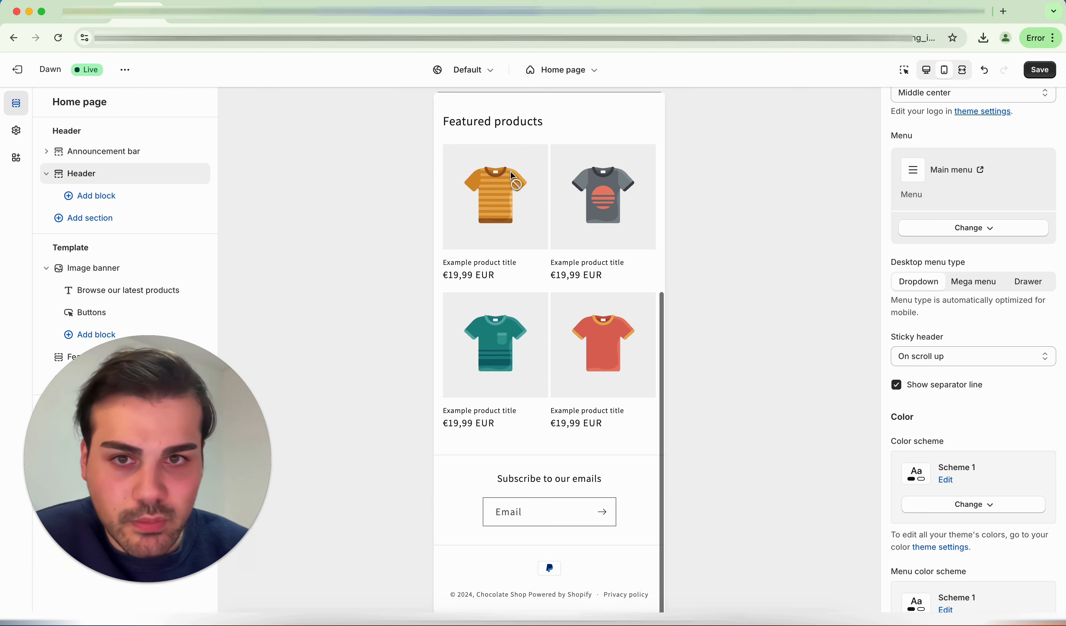
scroll(511, 171, "up", 2)
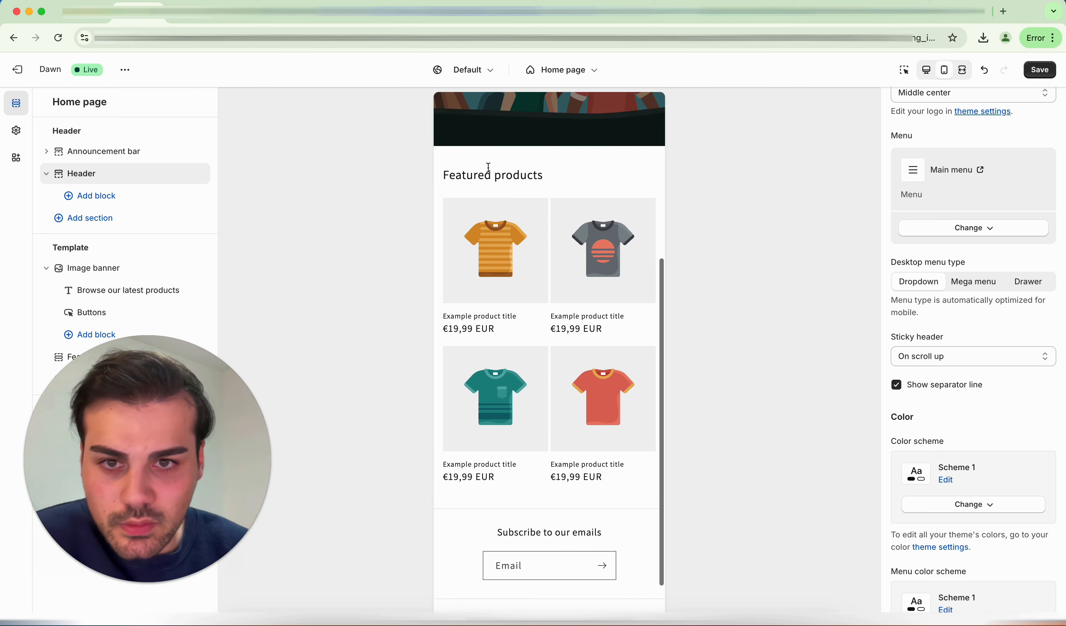
scroll(489, 168, "down", 2)
scroll(512, 183, "up", 1)
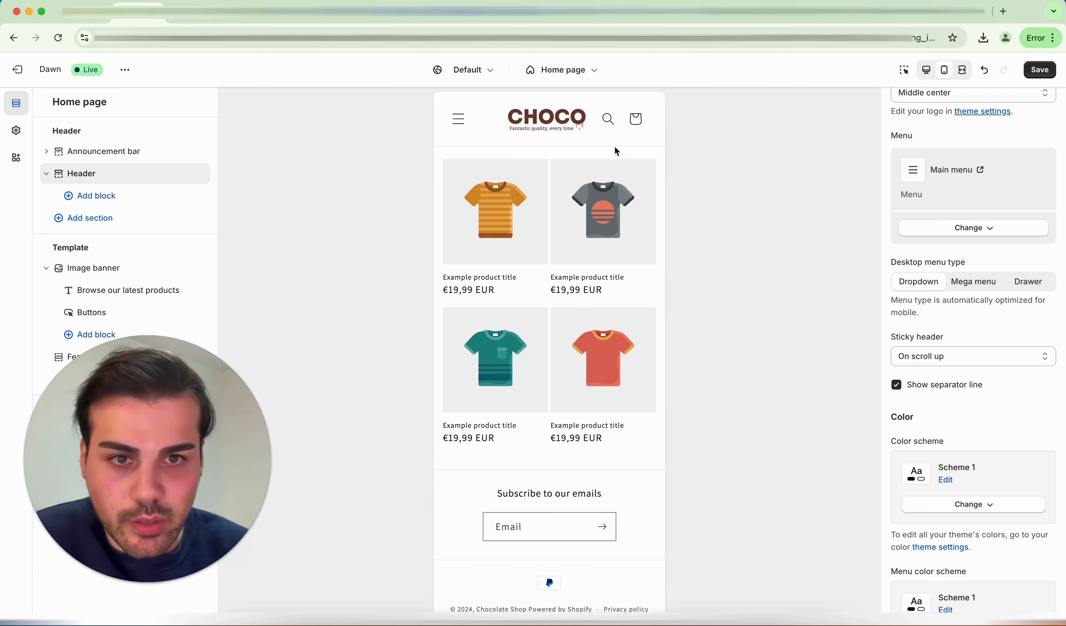
left_click(896, 385)
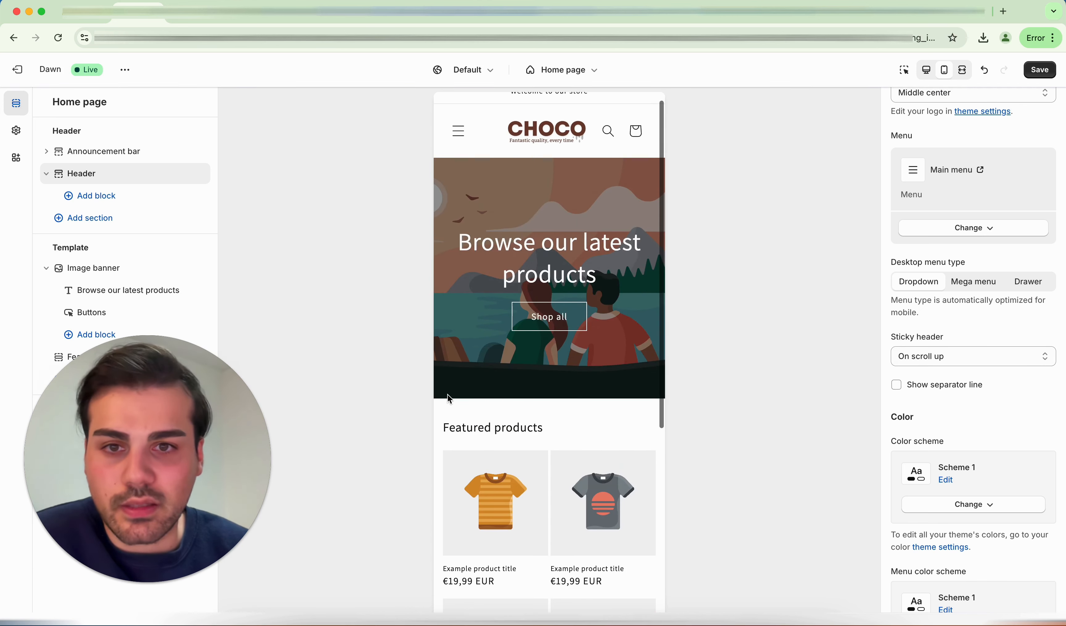
scroll(494, 387, "down", 5)
scroll(493, 386, "up", 1)
scroll(498, 387, "down", 2)
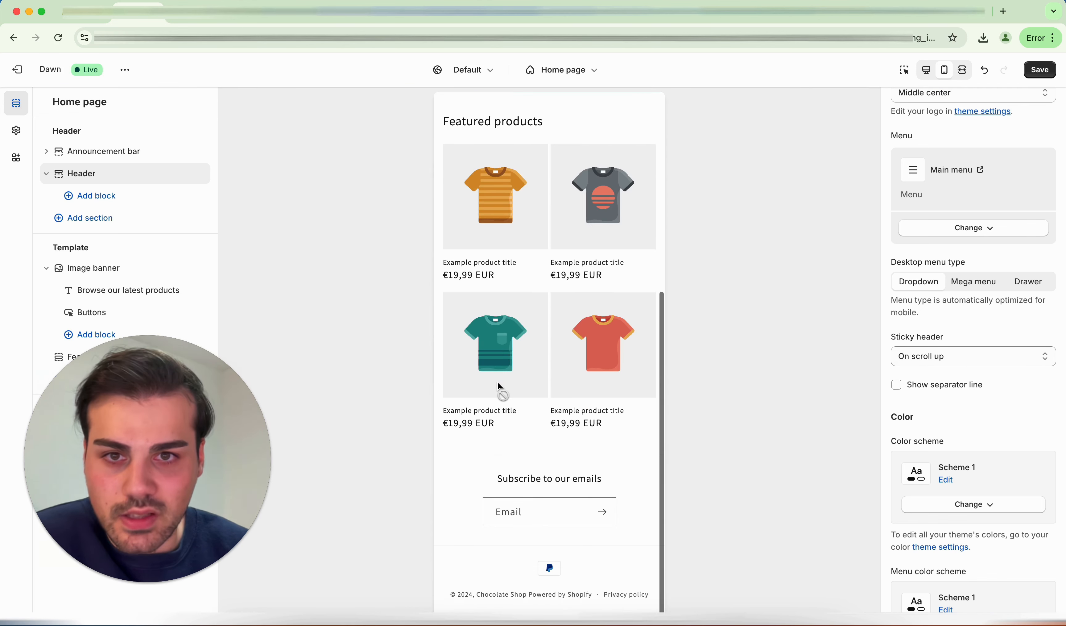
scroll(496, 374, "up", 2)
scroll(453, 269, "up", 1)
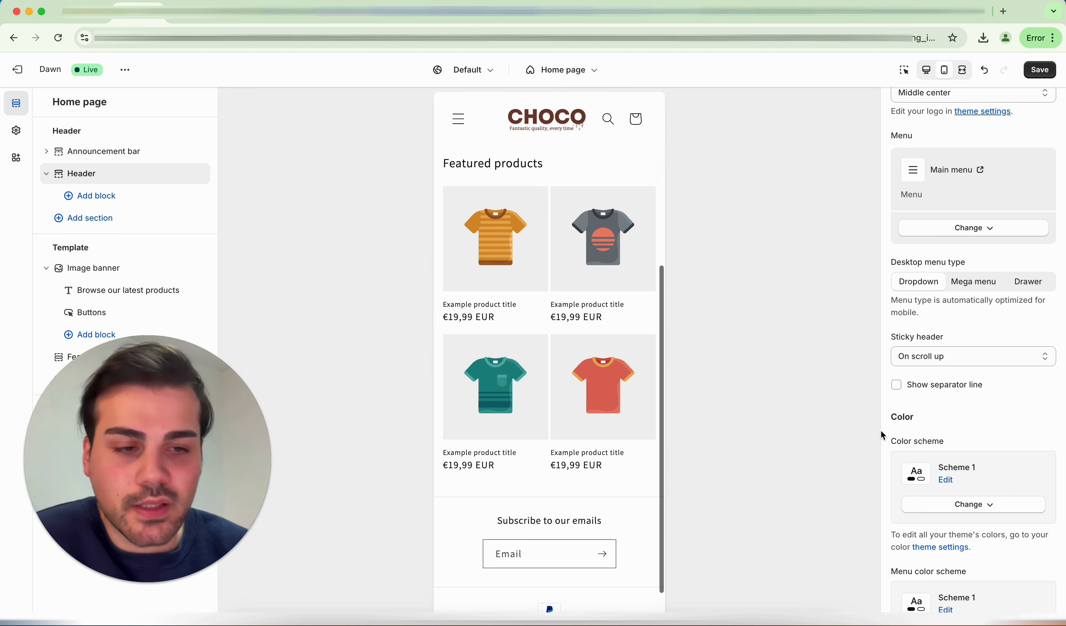
left_click(897, 385)
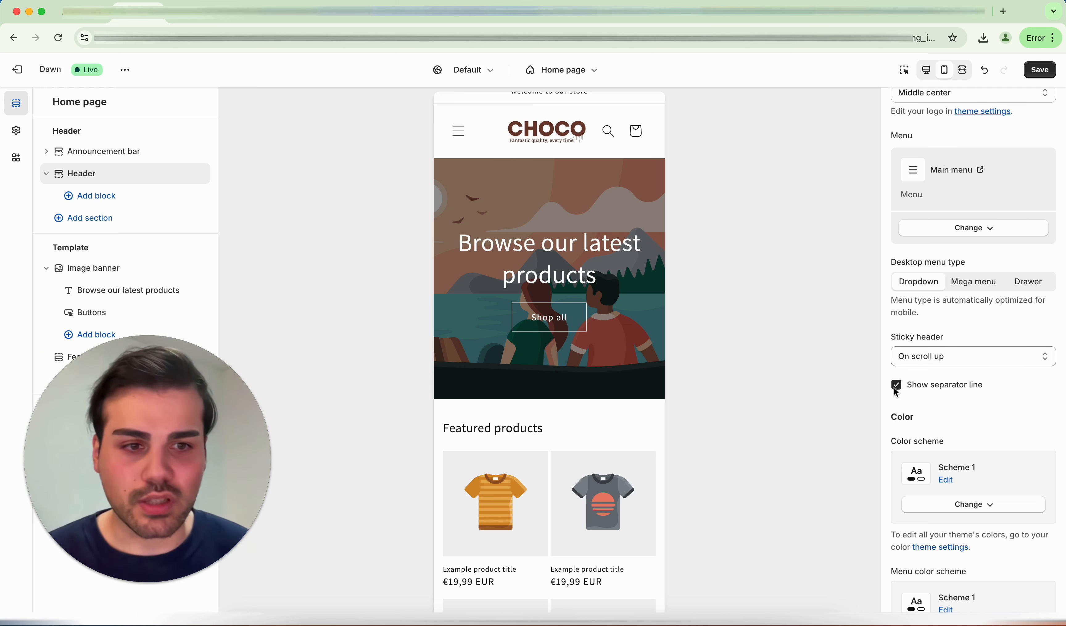
scroll(924, 388, "up", 2)
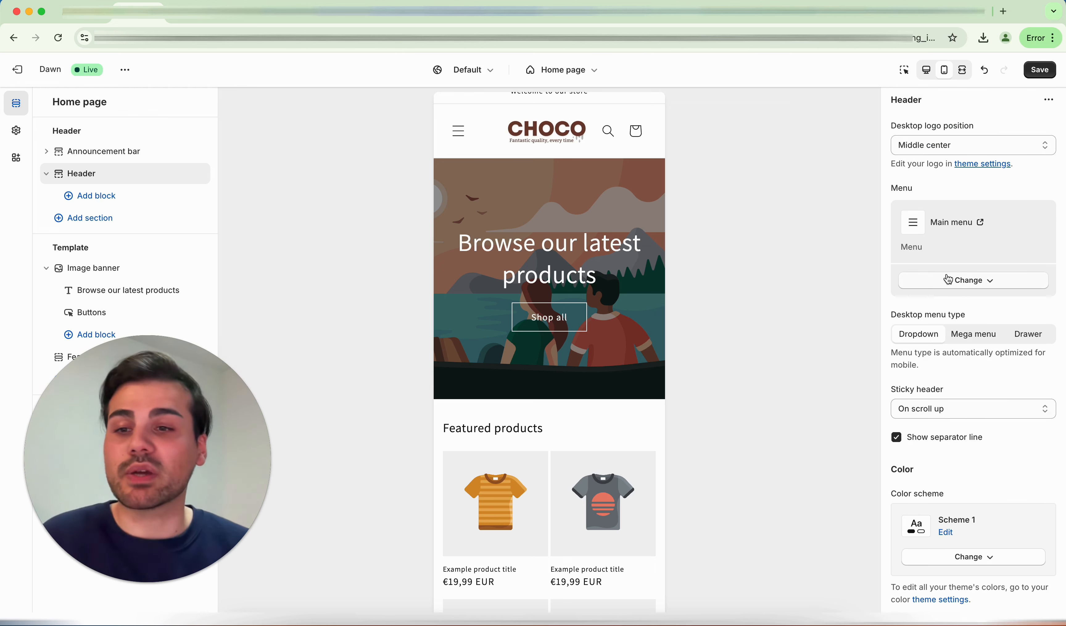
Save the header changes to the Dawn theme and move to the analytics tab
left_click(1040, 77)
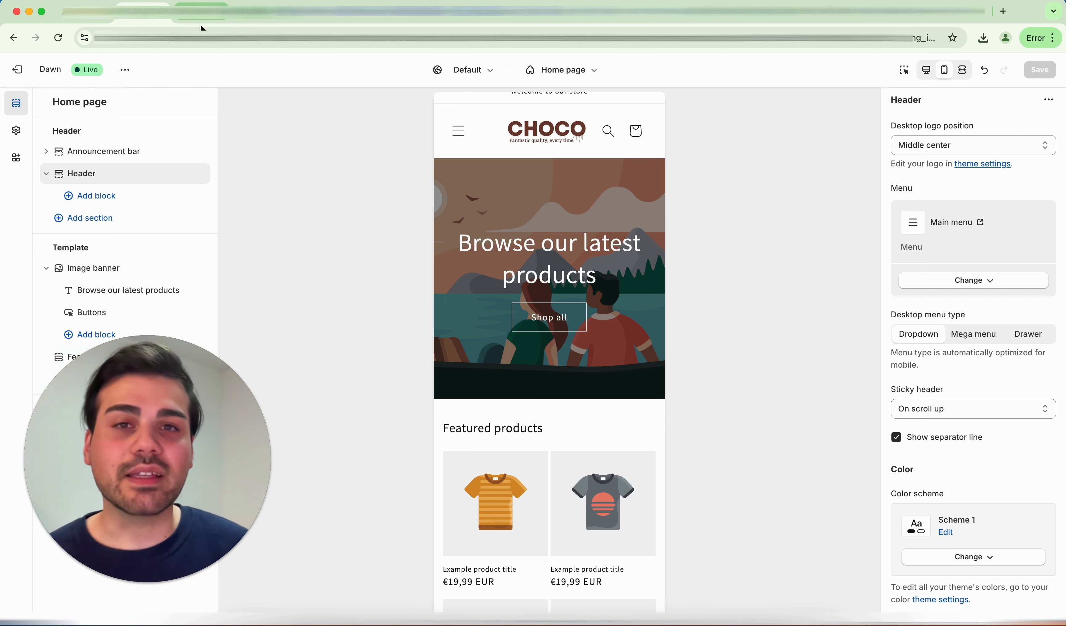
left_click(198, 15)
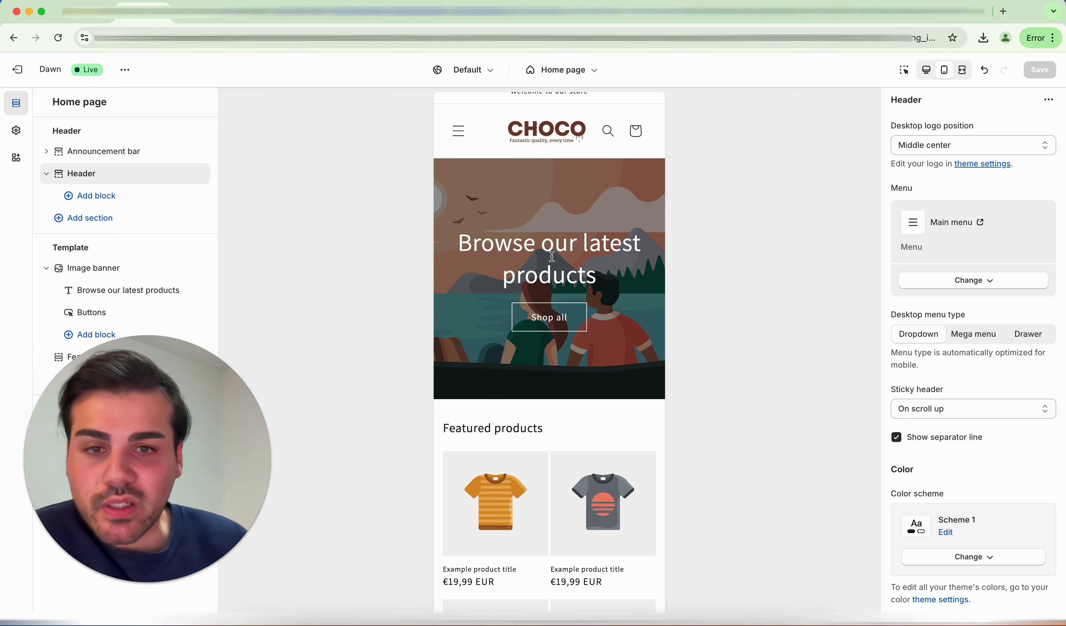
scroll(523, 238, "up", 1)
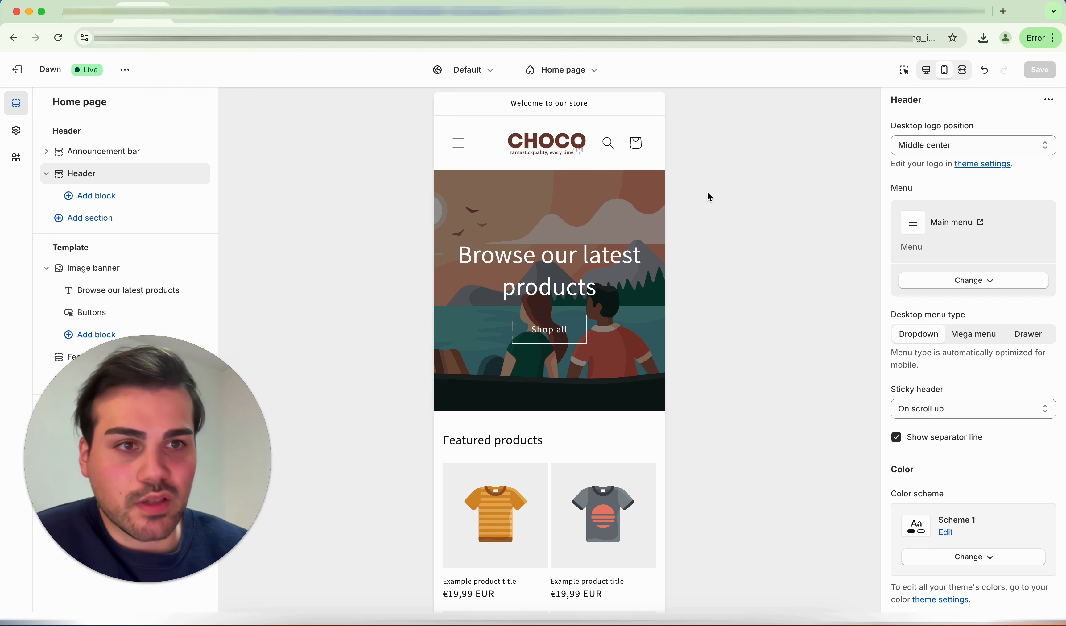
Pick the 'Browse our latest products' banner in the preview to open its Image banner settings
left_click(904, 76)
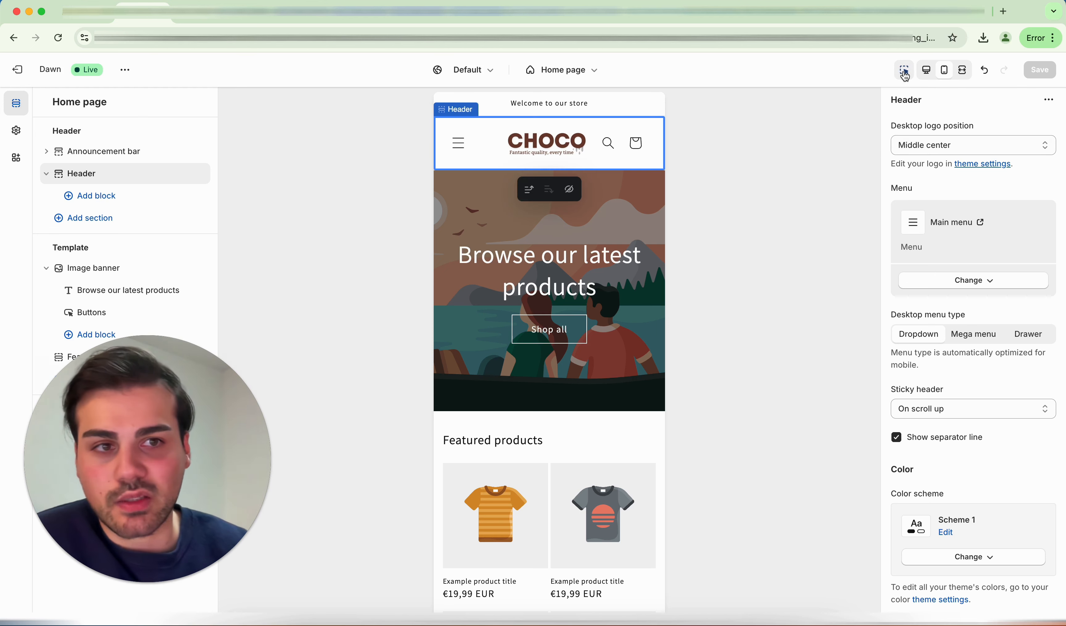
left_click(527, 274)
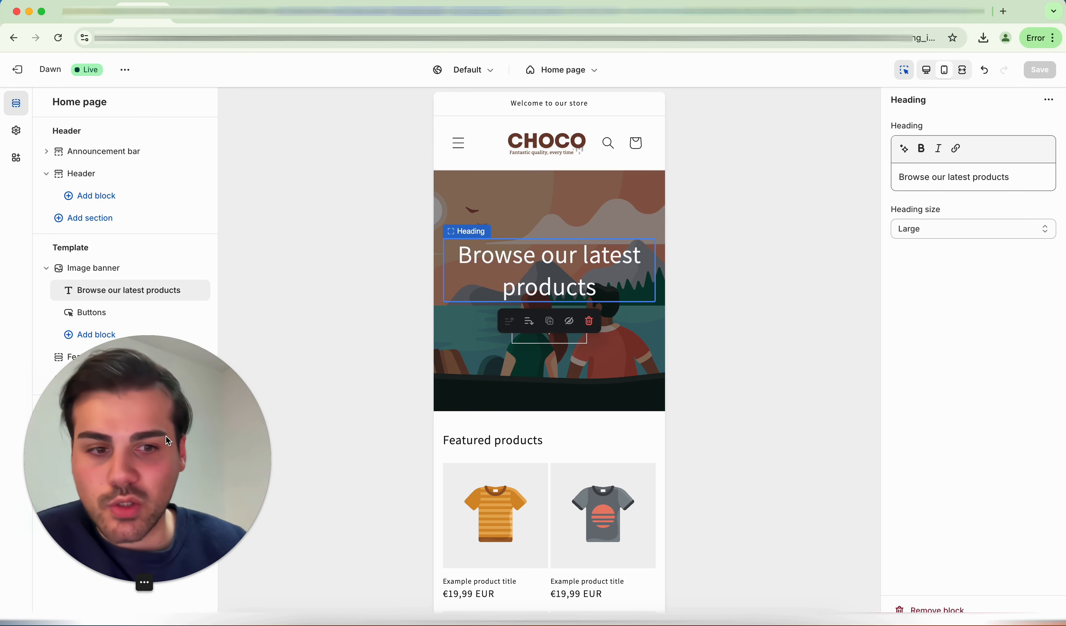
left_click_drag(181, 437, 899, 439)
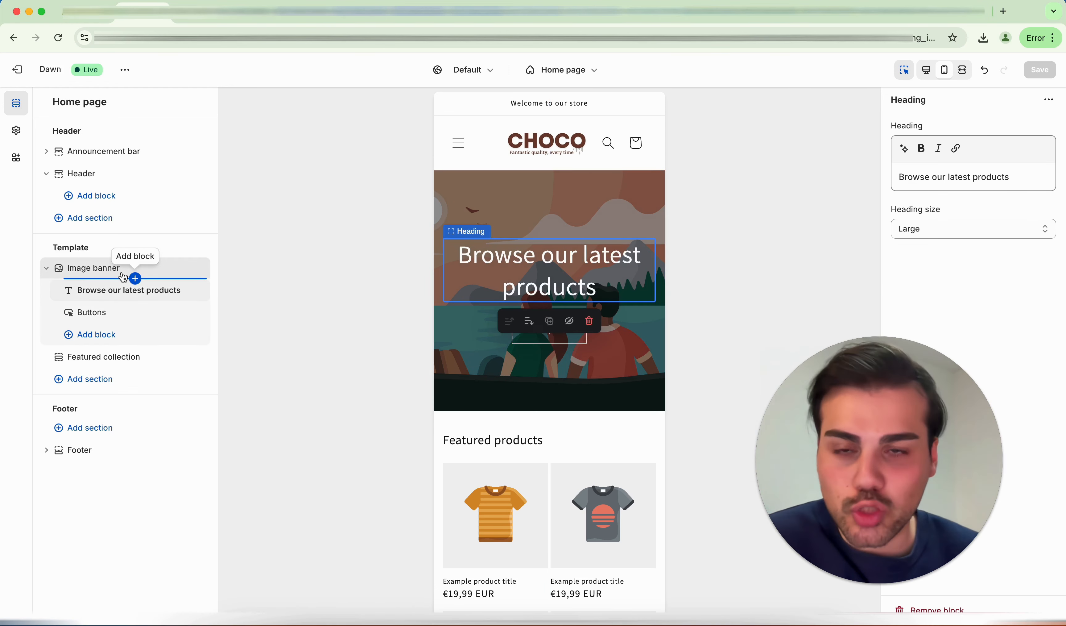
left_click(97, 274)
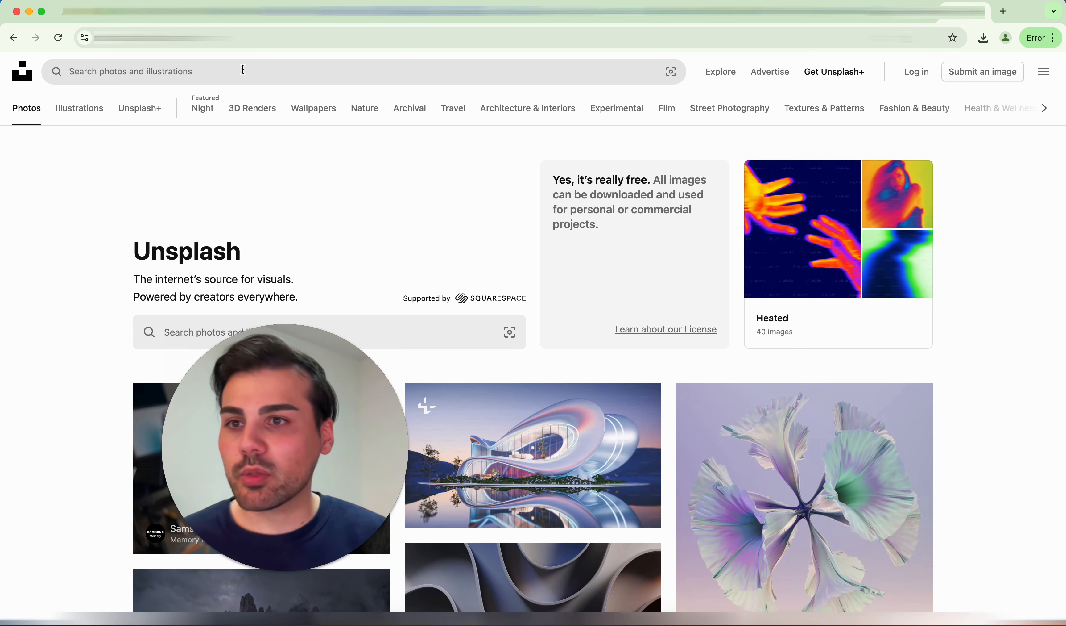
Search Unsplash for 'chocolate', preview the truffles photo, then return to the Shopify editor
left_click(243, 70)
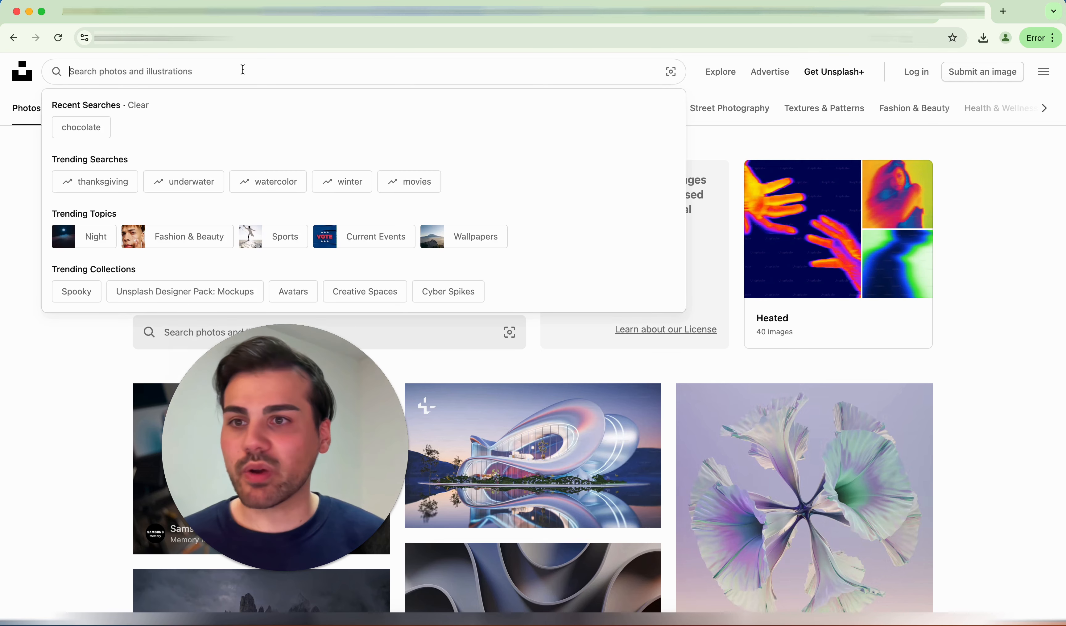
type("chocolate")
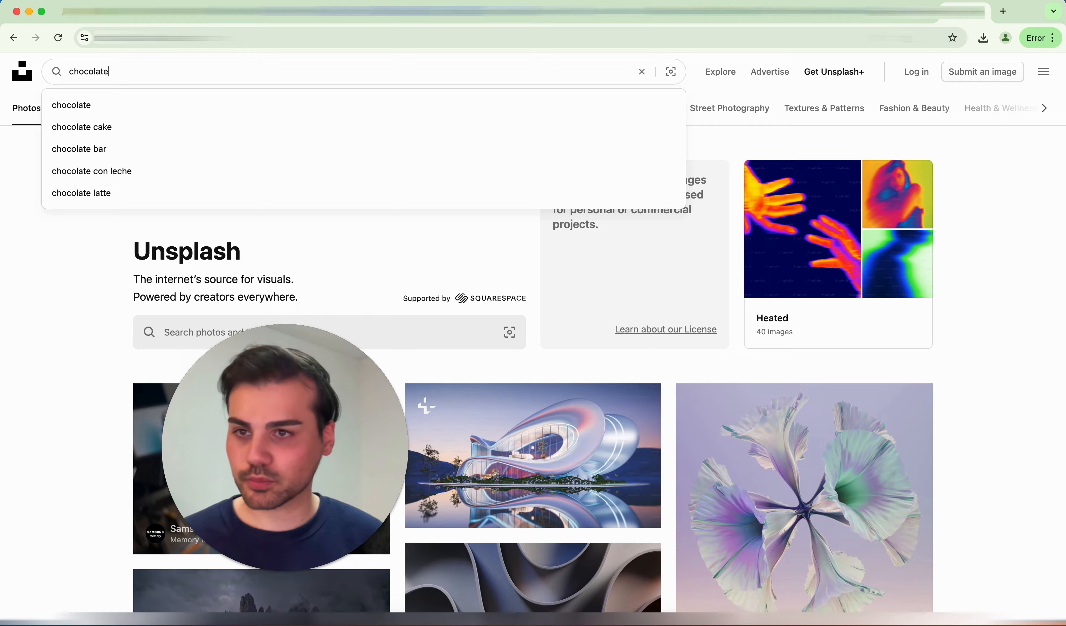
key("Return")
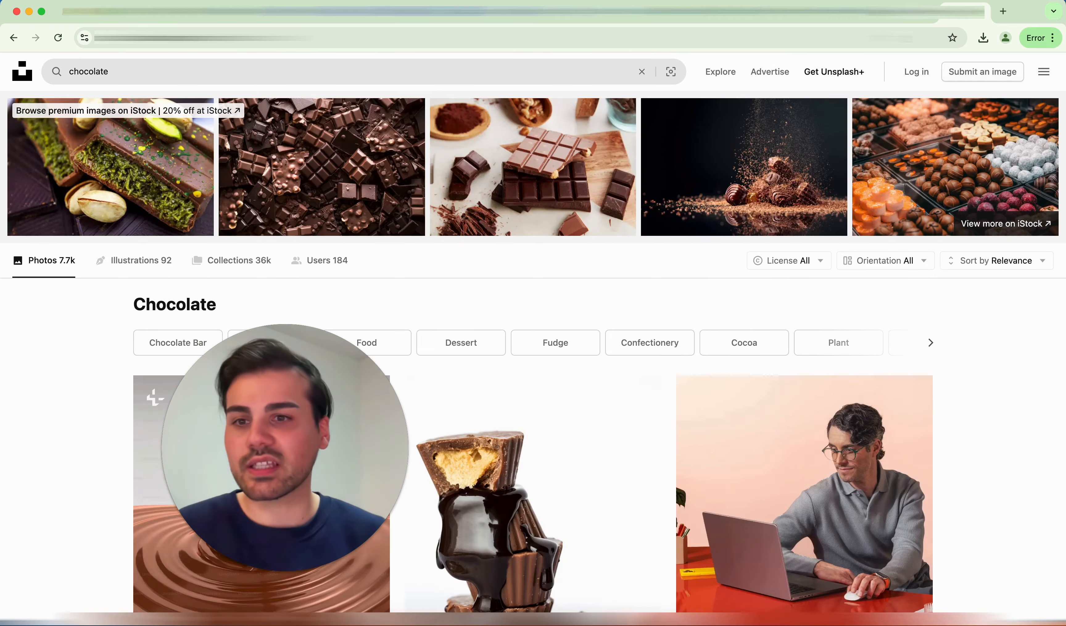
scroll(671, 325, "down", 20)
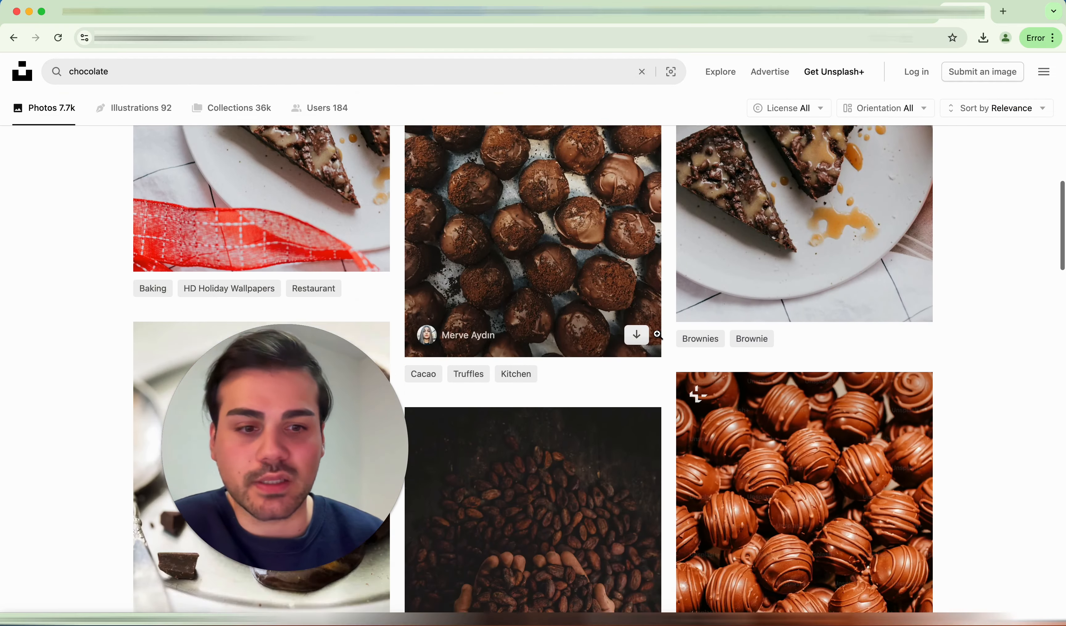
scroll(657, 335, "down", 3)
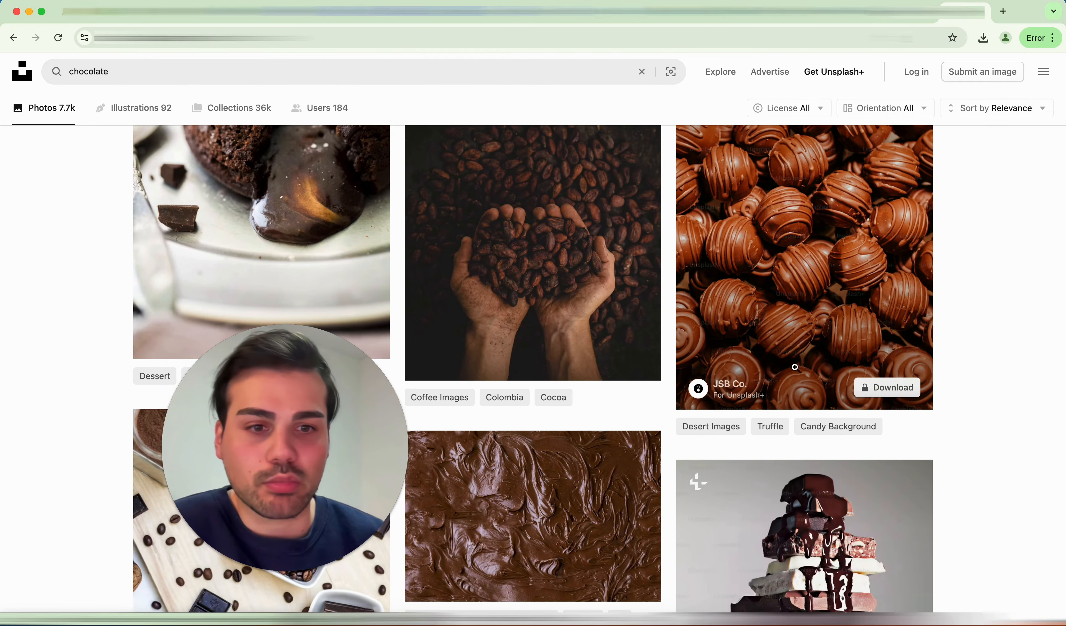
left_click(786, 243)
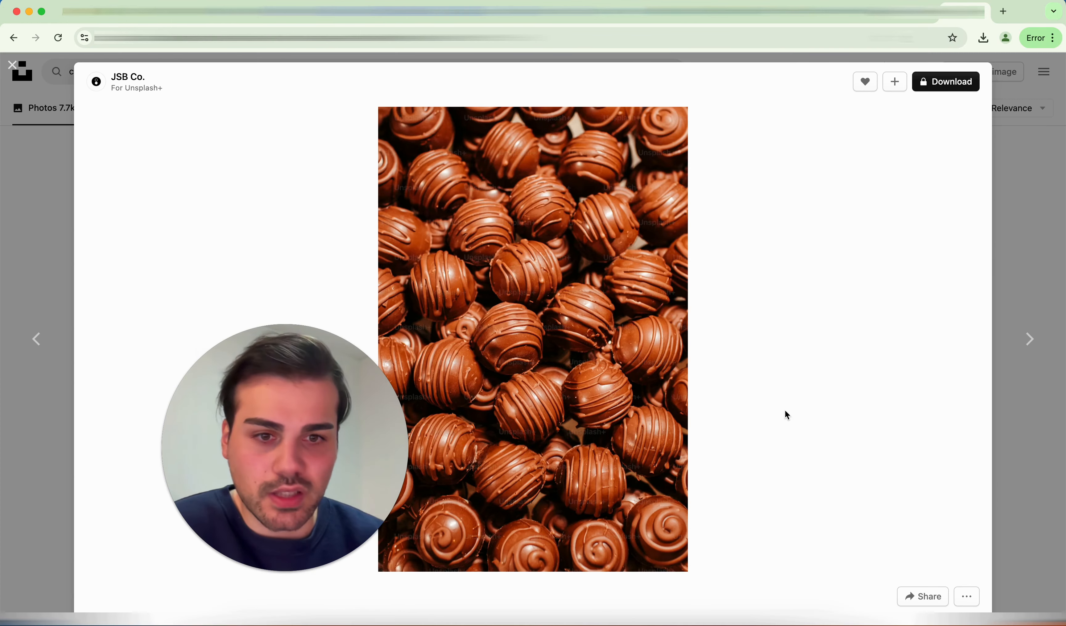
scroll(730, 421, "down", 1)
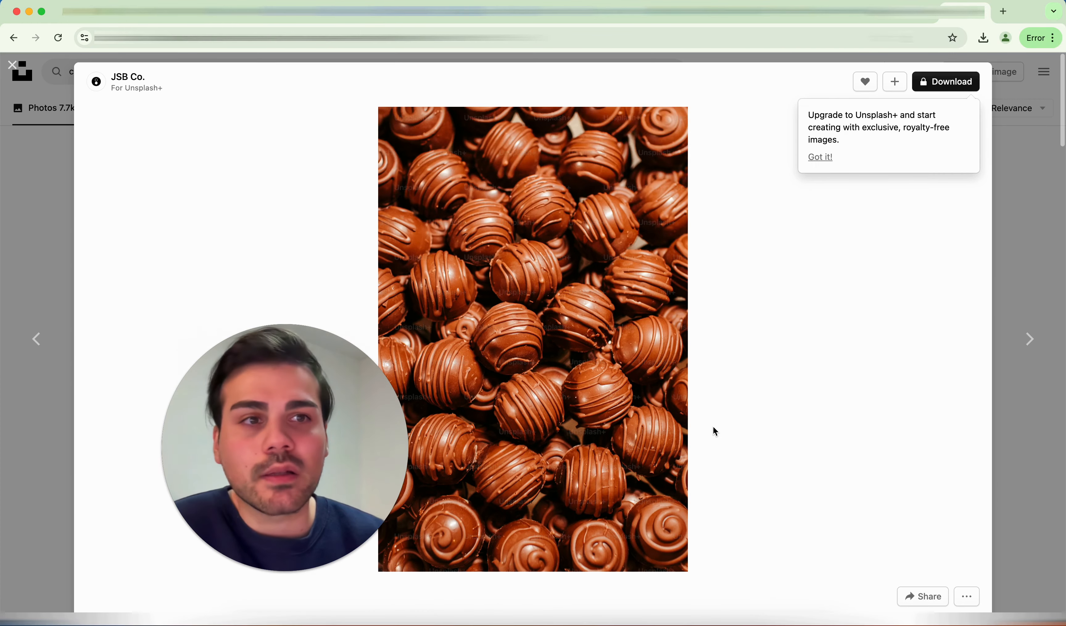
left_click(1026, 226)
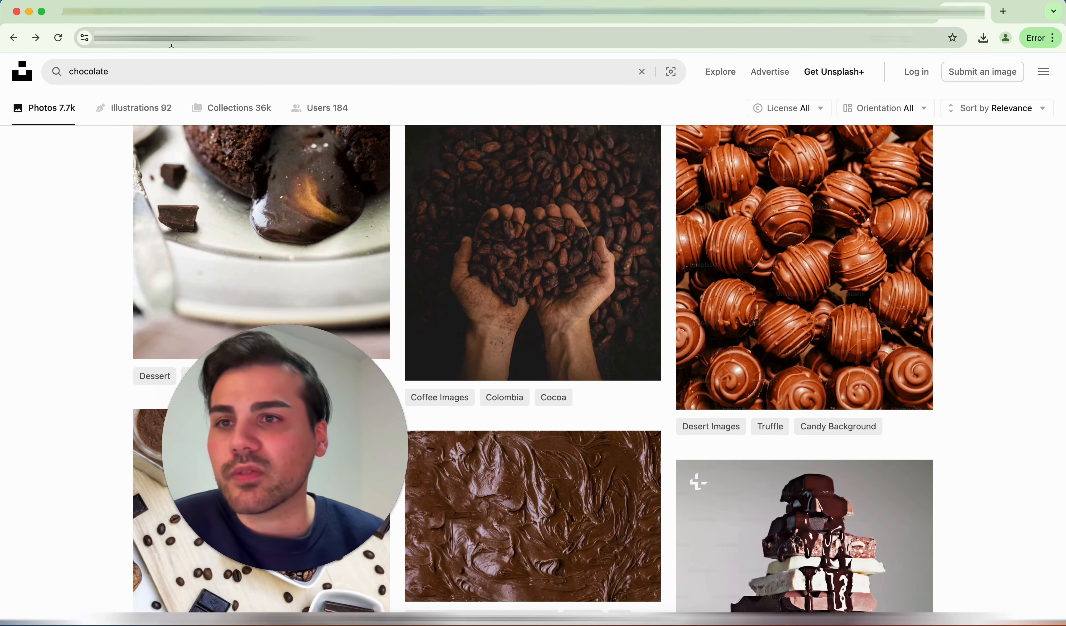
left_click(134, 20)
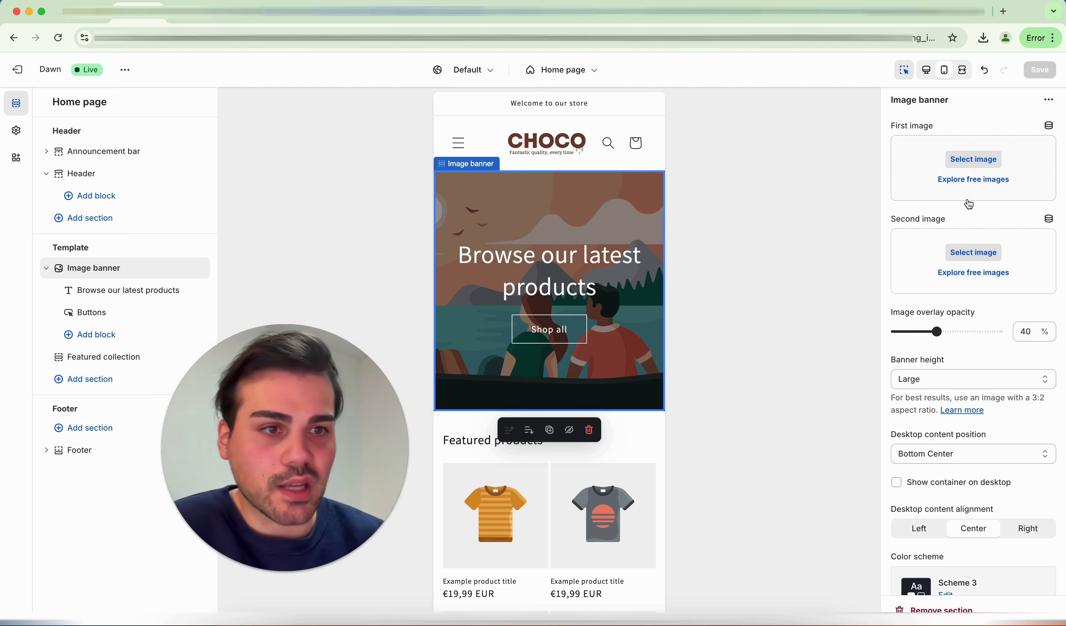
Search Shopify's free images for 'chocolate' for the banner's first image and load more results
left_click(971, 187)
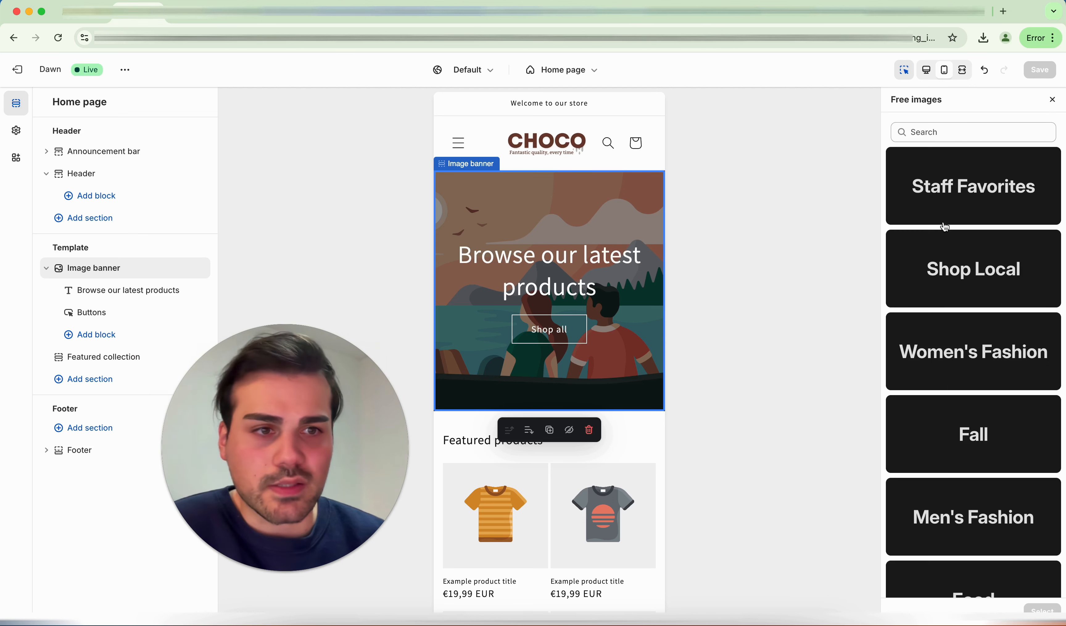
left_click(932, 131)
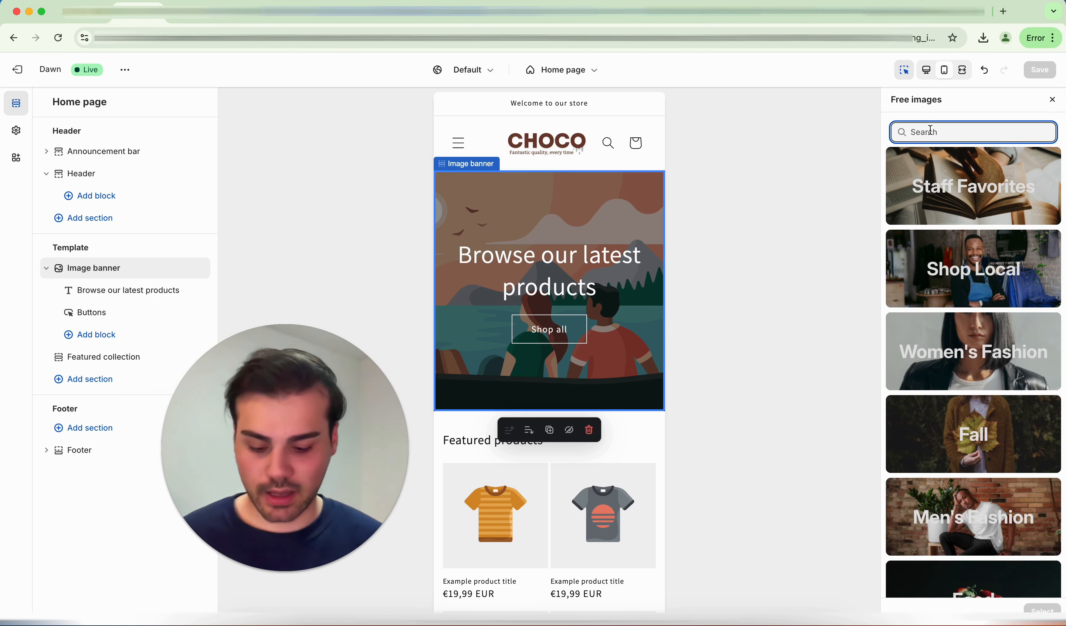
type("chocolate")
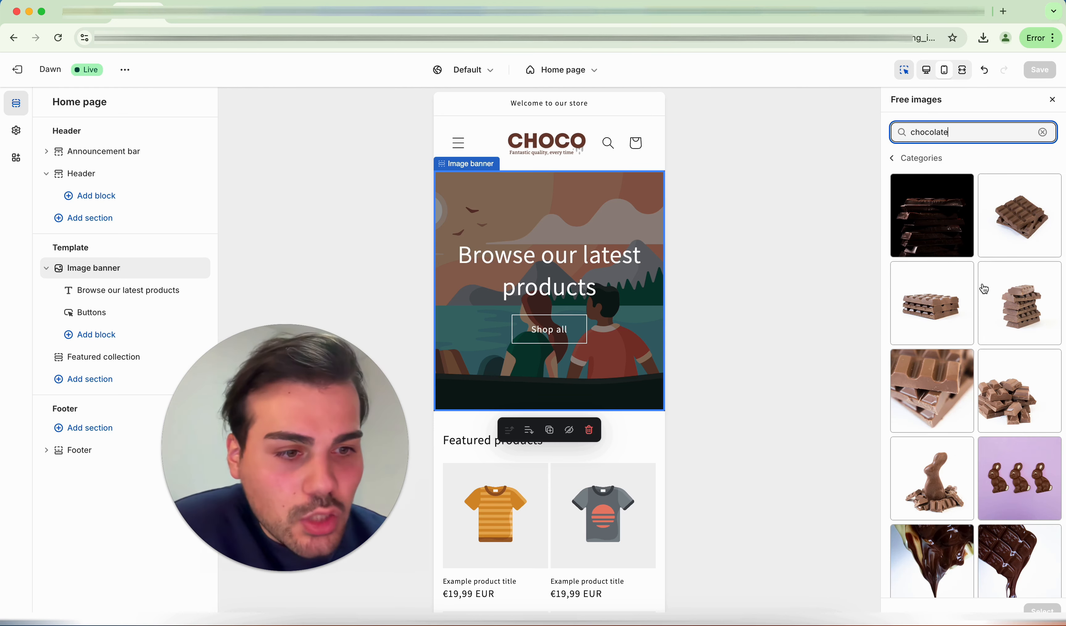
scroll(975, 372, "down", 5)
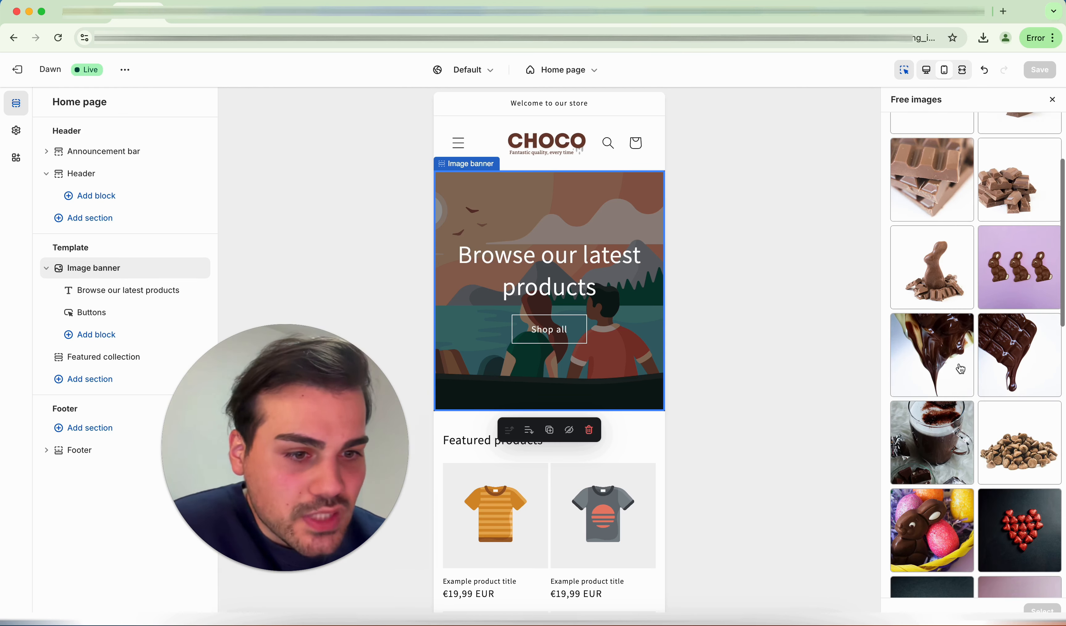
scroll(962, 368, "down", 9)
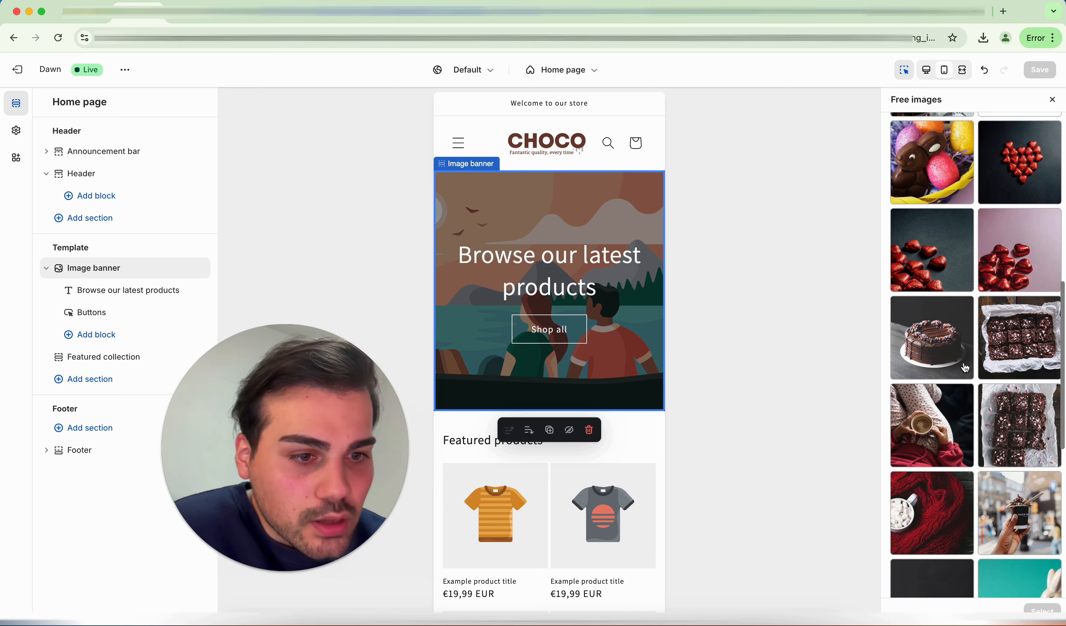
scroll(966, 368, "down", 10)
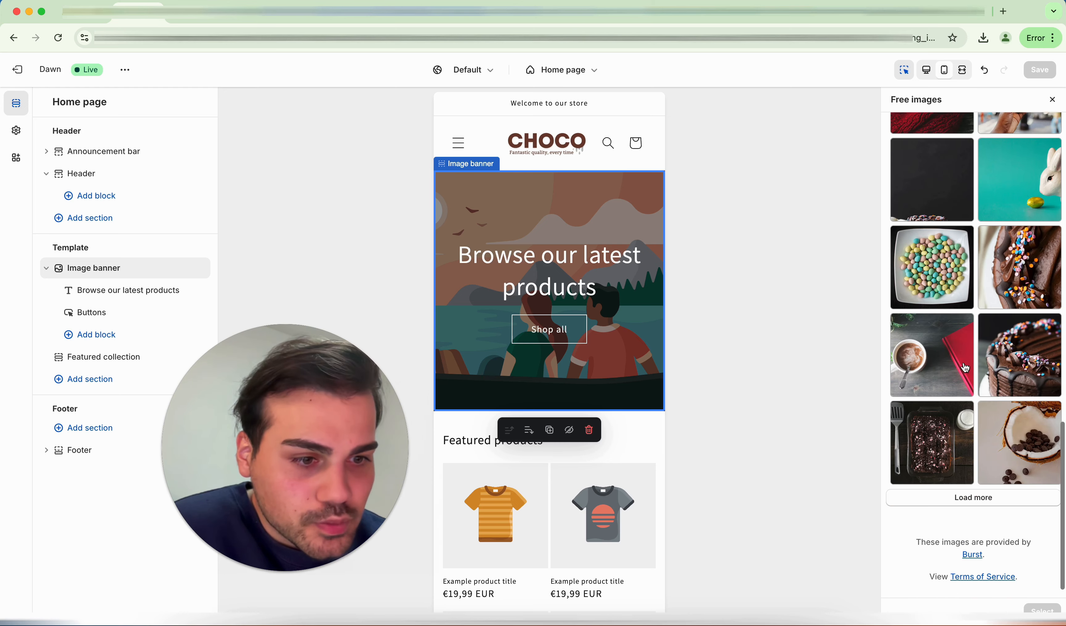
left_click(972, 476)
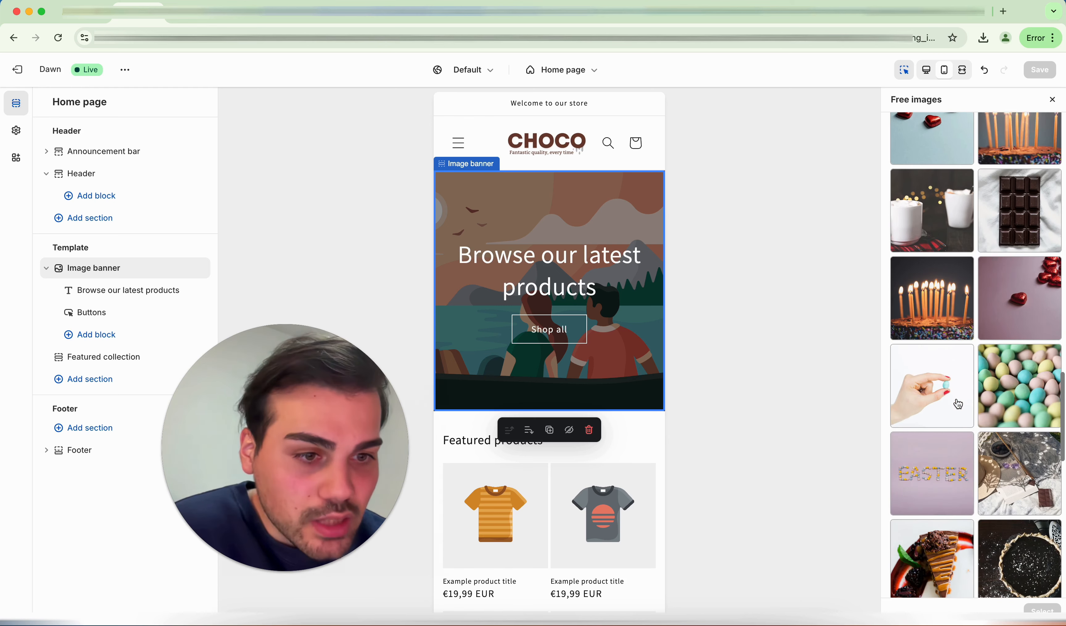
scroll(973, 425, "down", 1)
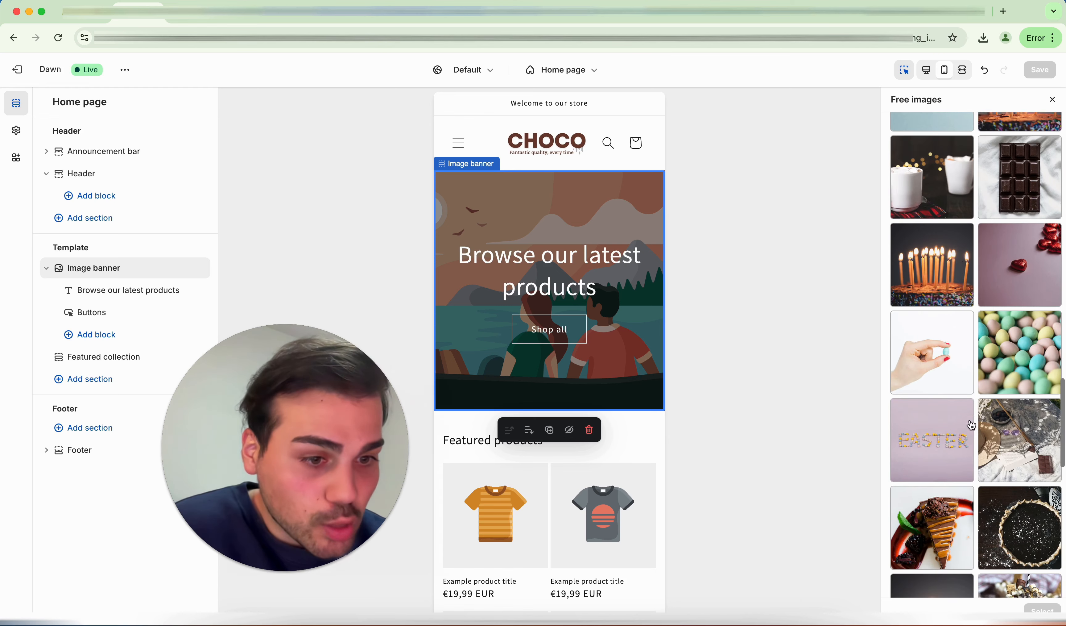
scroll(973, 424, "down", 3)
scroll(959, 418, "down", 4)
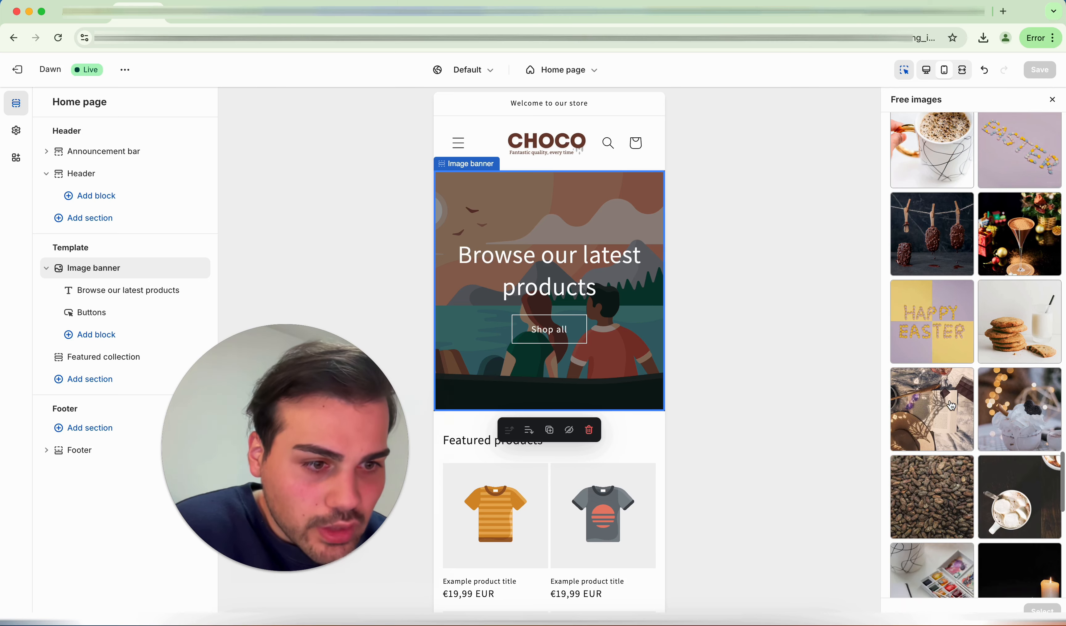
scroll(952, 405, "up", 15)
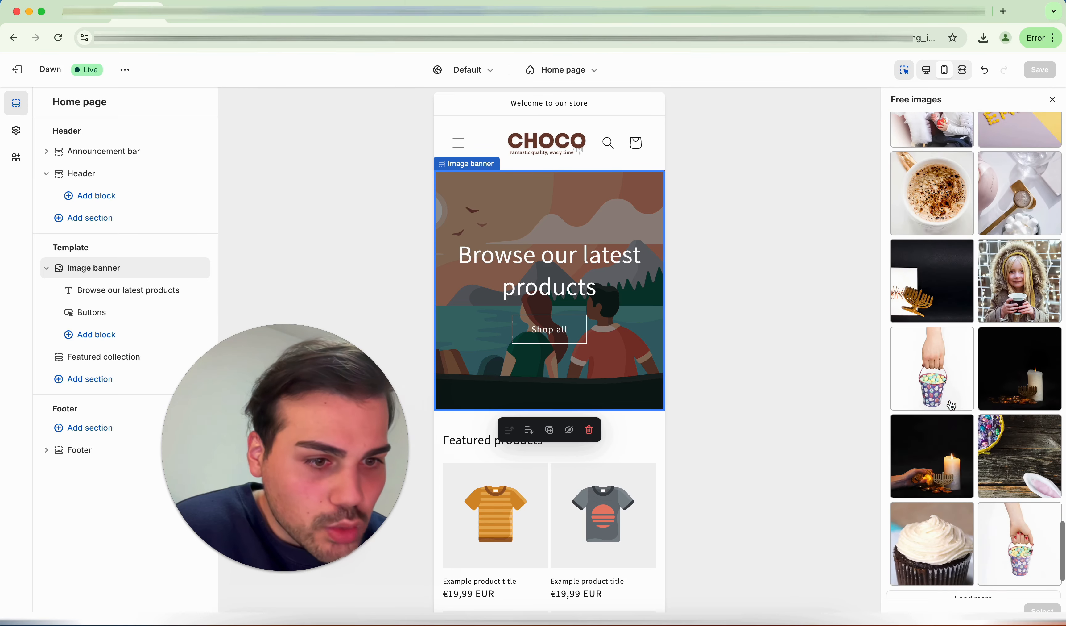
scroll(953, 405, "up", 10)
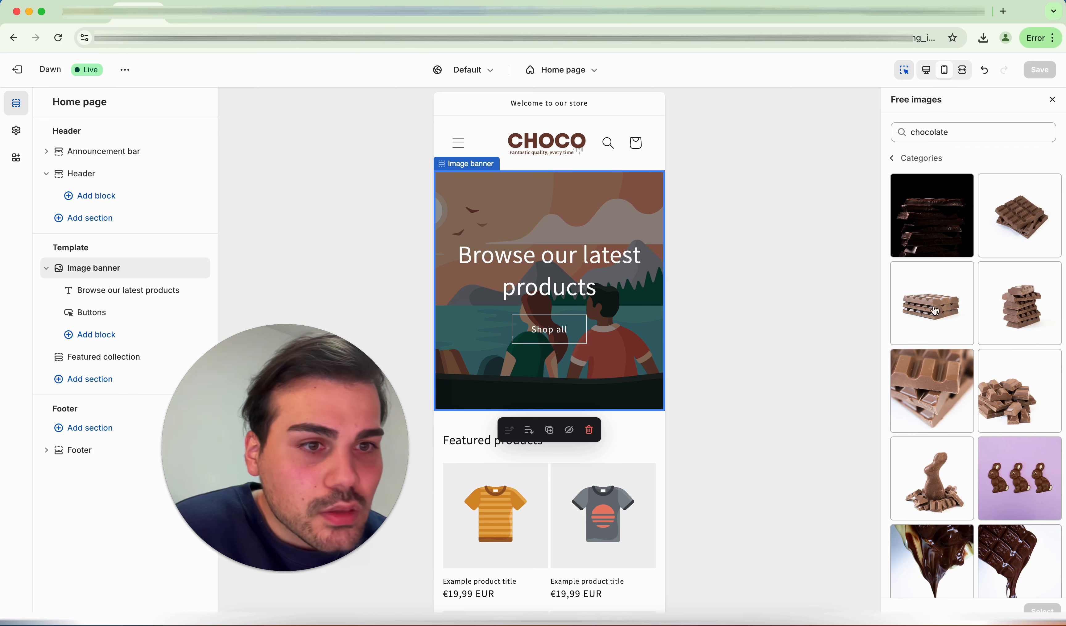
Try the dark bars, stacked, bunnies and dripping photos, then choose the melting chocolate bar
left_click(932, 215)
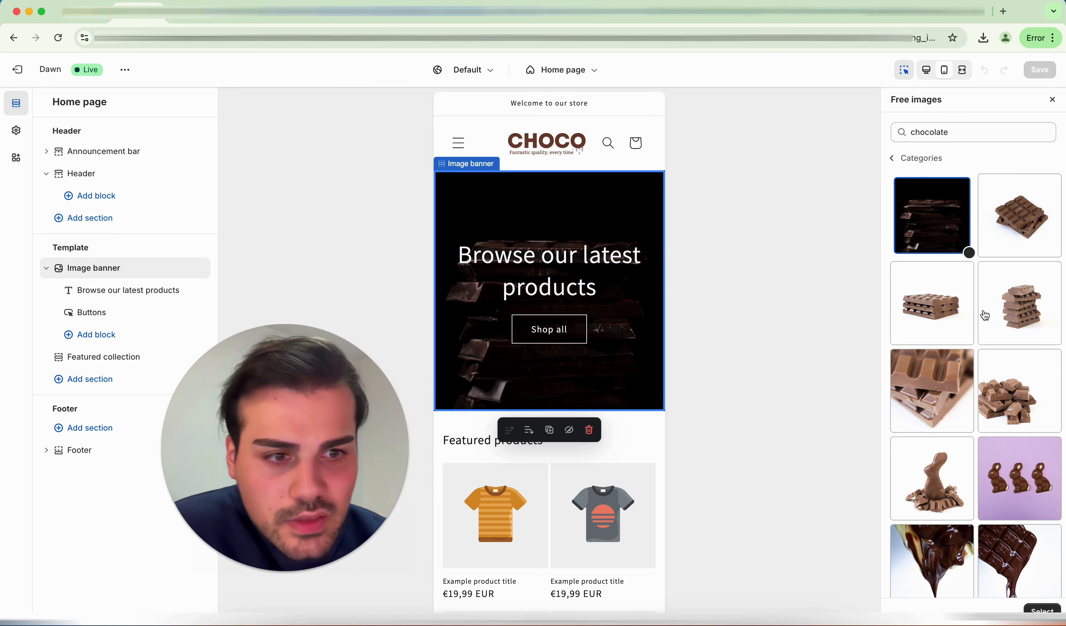
scroll(1013, 318, "down", 1)
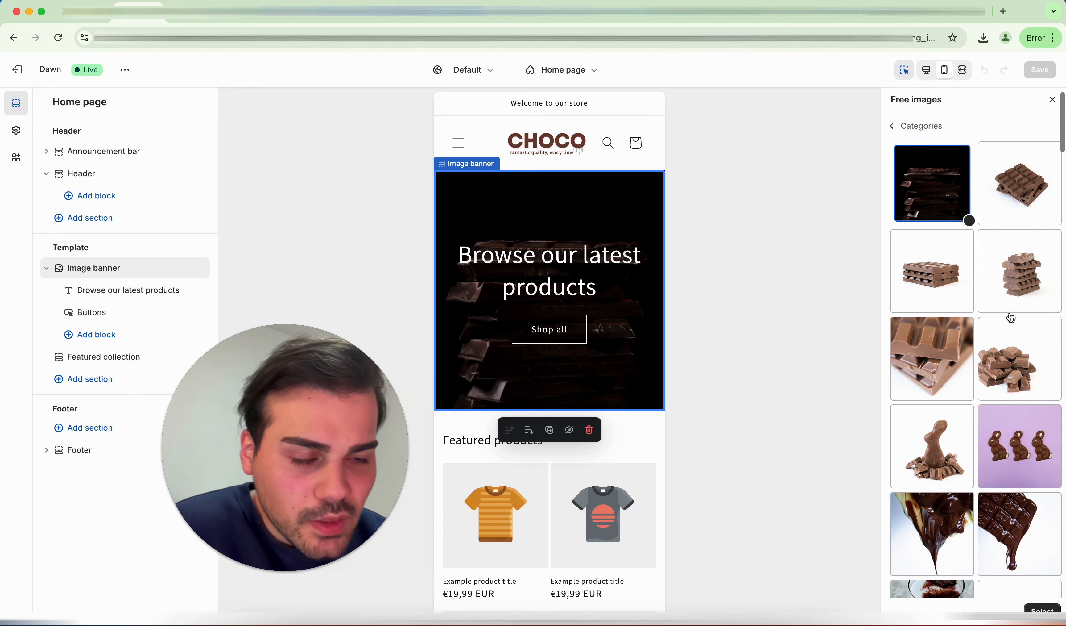
left_click(1014, 301)
scroll(1018, 325, "down", 1)
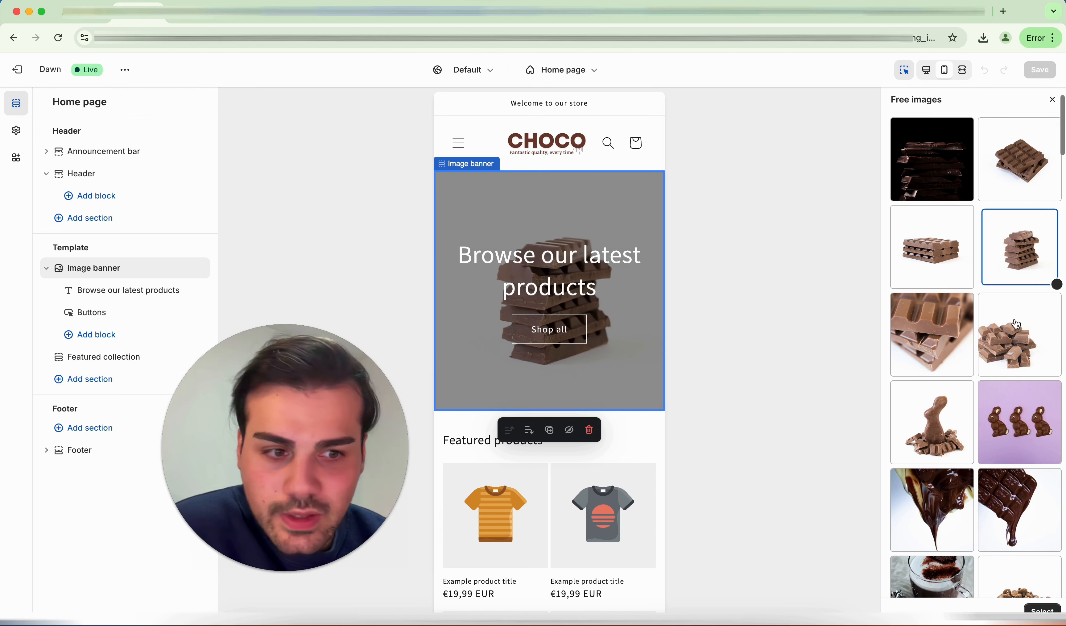
scroll(1016, 323, "down", 4)
left_click(1018, 250)
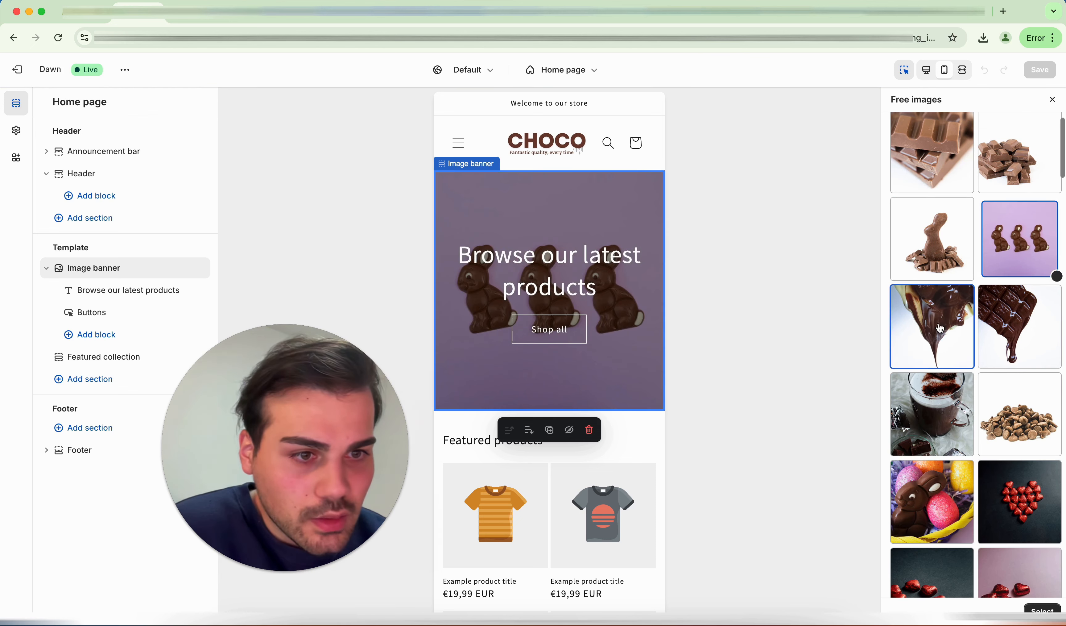
left_click(936, 325)
left_click(1017, 326)
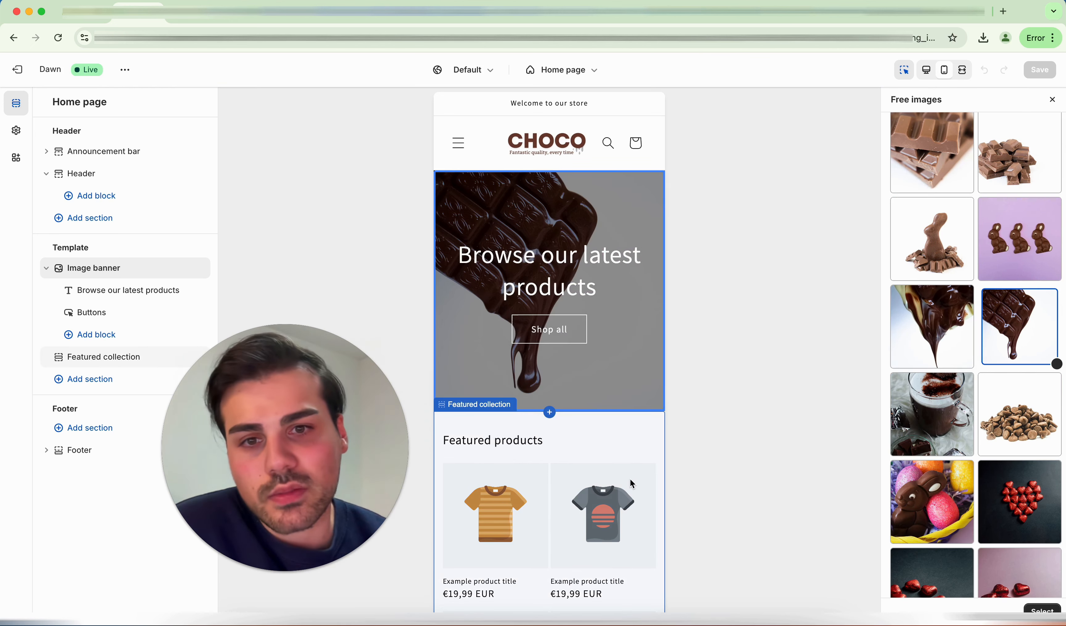
scroll(634, 367, "down", 2)
scroll(634, 366, "up", 2)
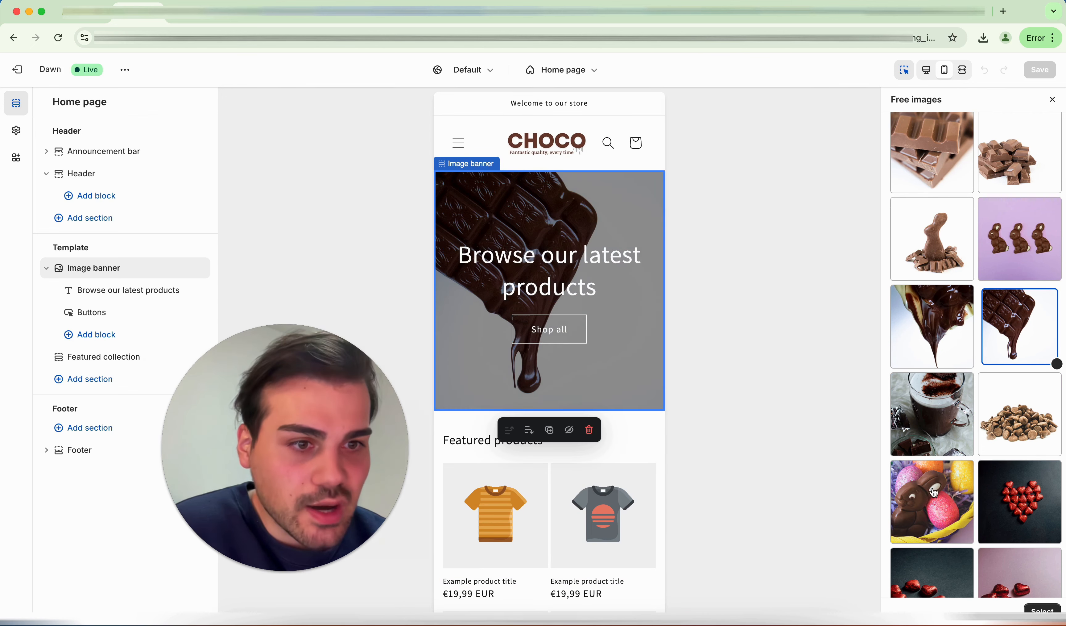
scroll(1018, 430, "down", 2)
scroll(1019, 560, "up", 8)
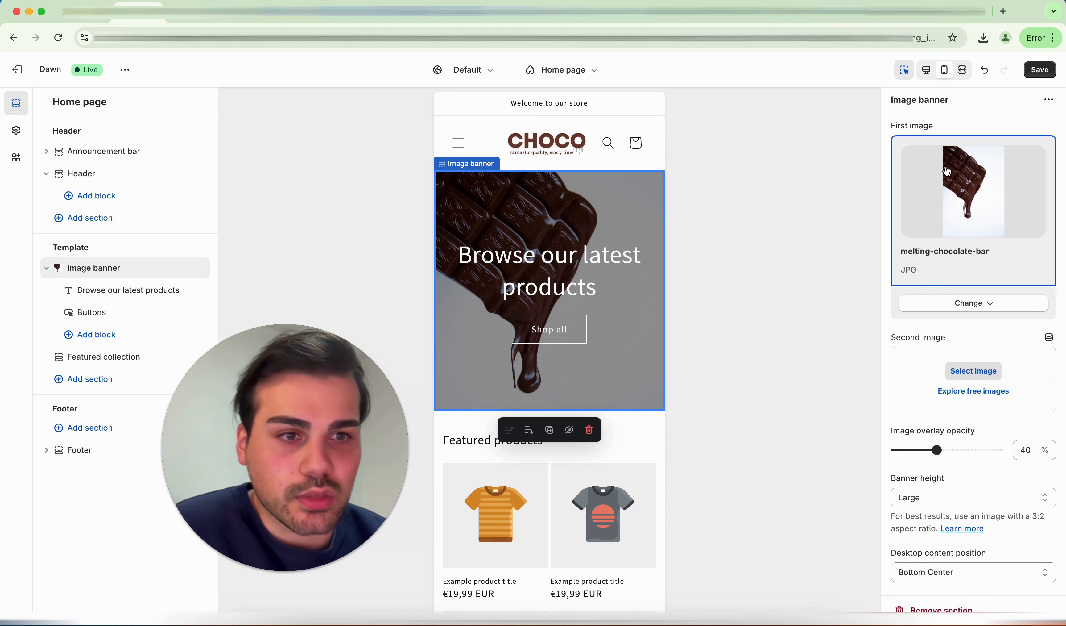
Adjust the banner's overlay opacity with the slider, then enter 25, which snaps to 30%
scroll(949, 262, "down", 3)
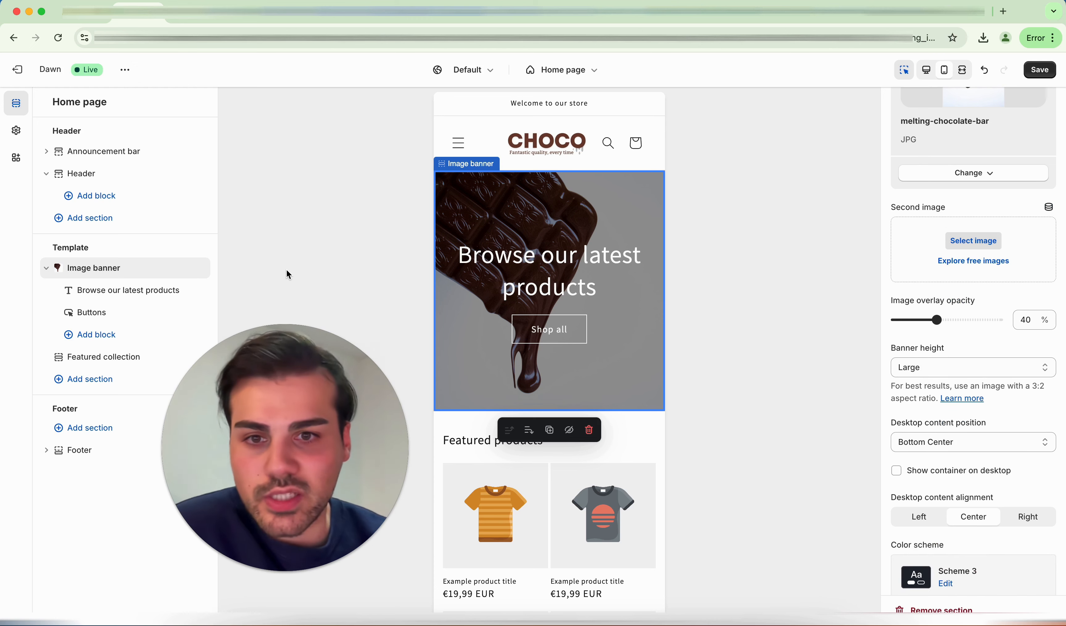
left_click_drag(283, 396, 171, 407)
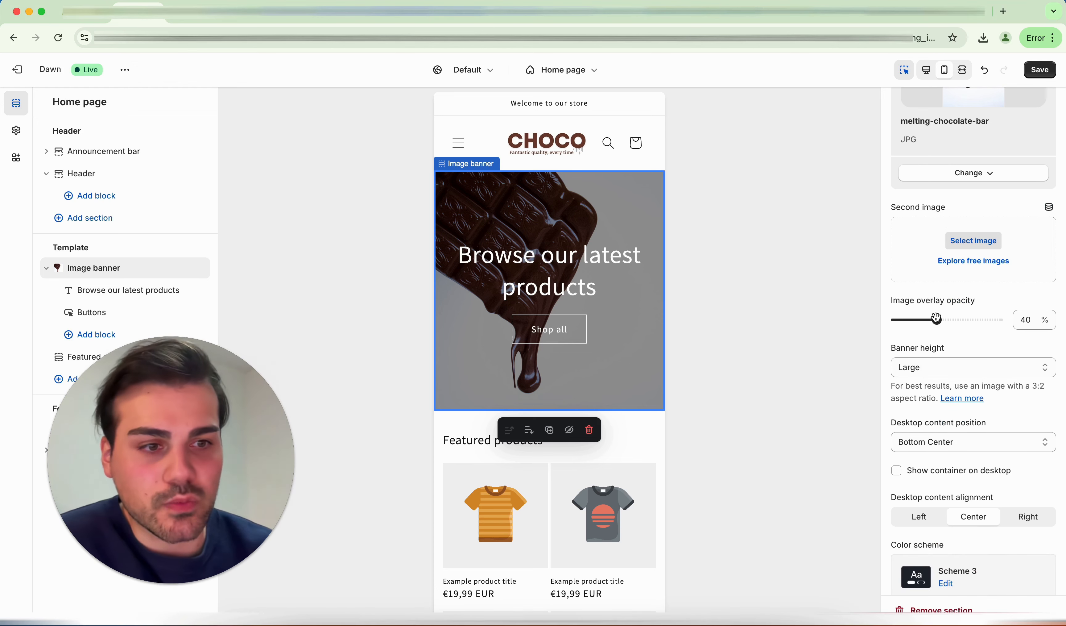
left_click_drag(937, 320, 905, 306)
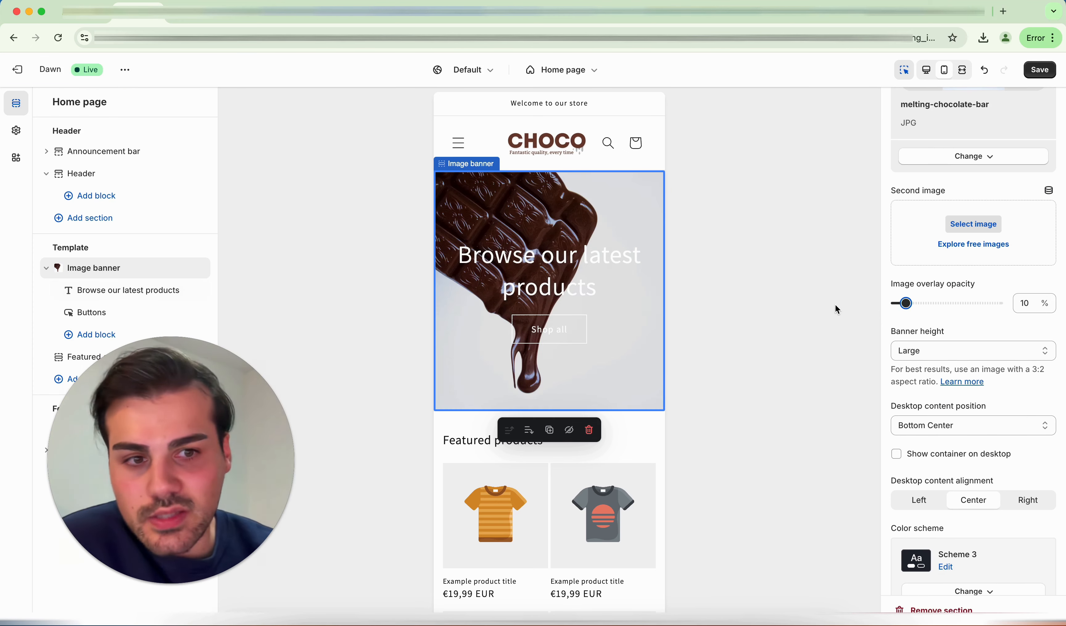
left_click_drag(906, 303, 859, 302)
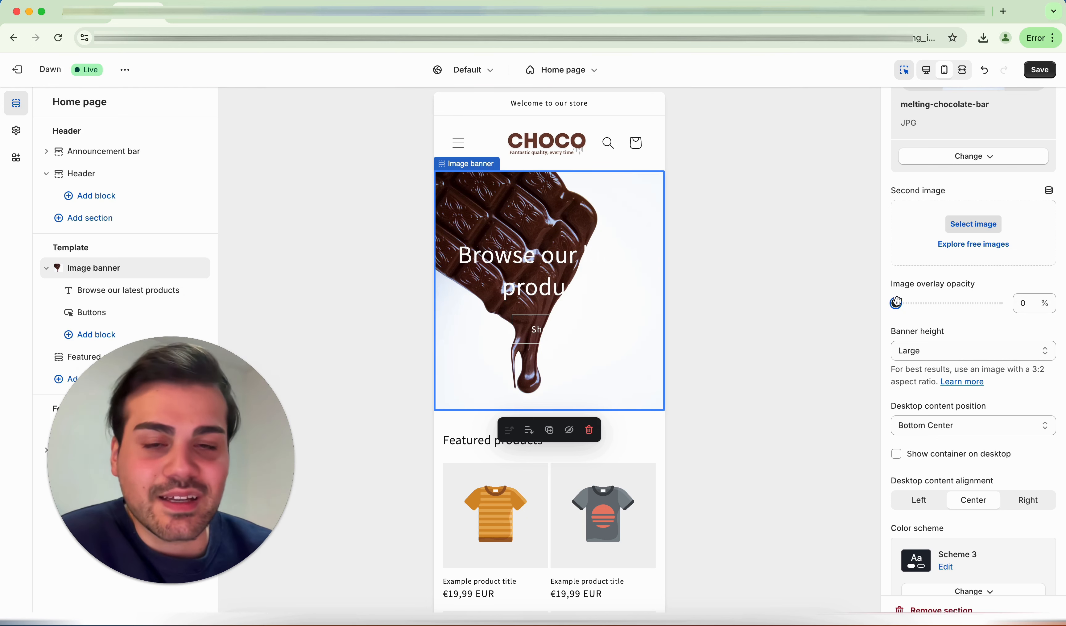
mouse_move(896, 304)
left_mouse_down()
mouse_move(927, 303)
mouse_move(916, 304)
left_mouse_up()
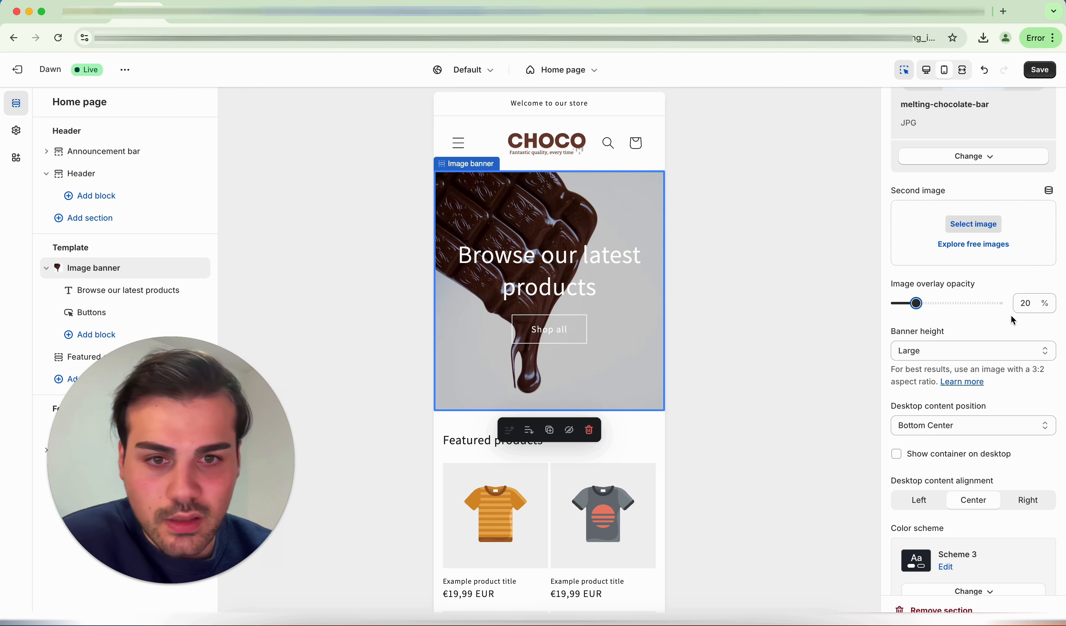
left_click(1034, 301)
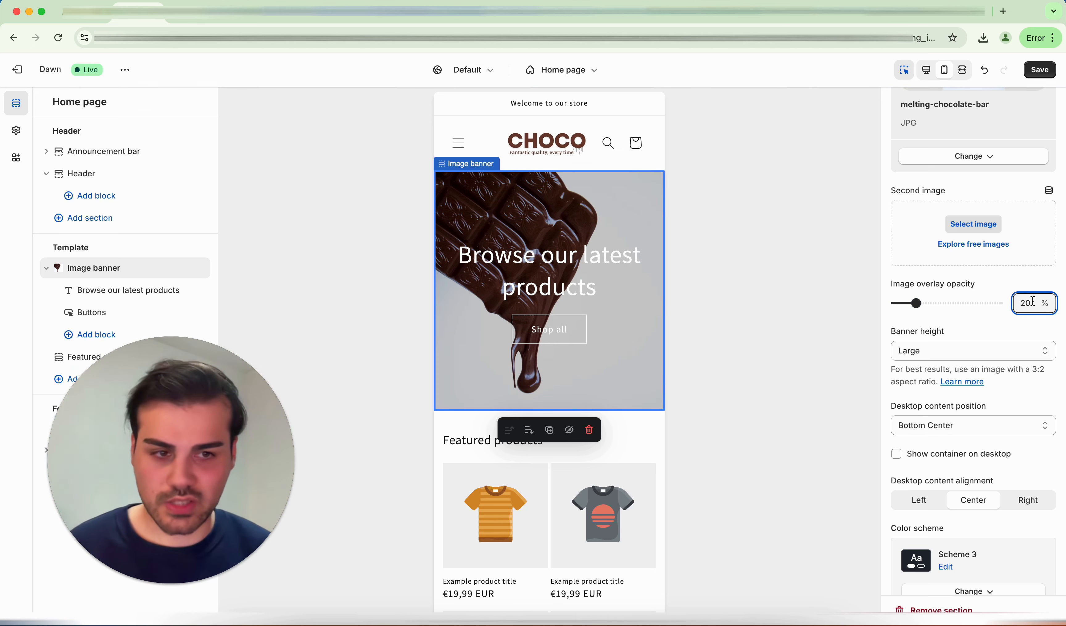
key("BackSpace")
key("BackSpace")
type("25")
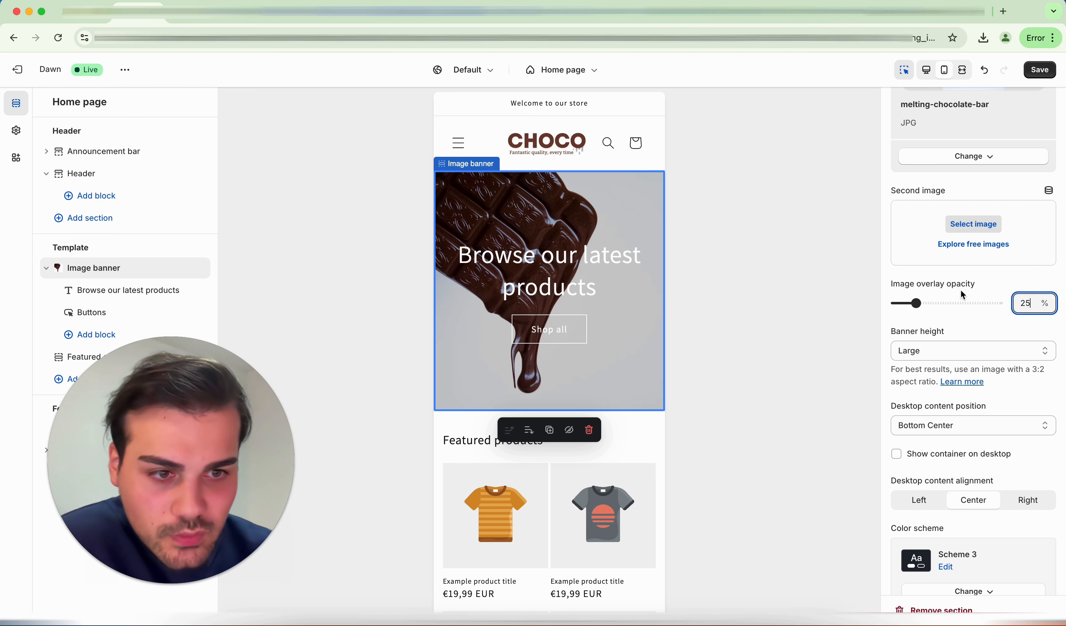
left_click(899, 317)
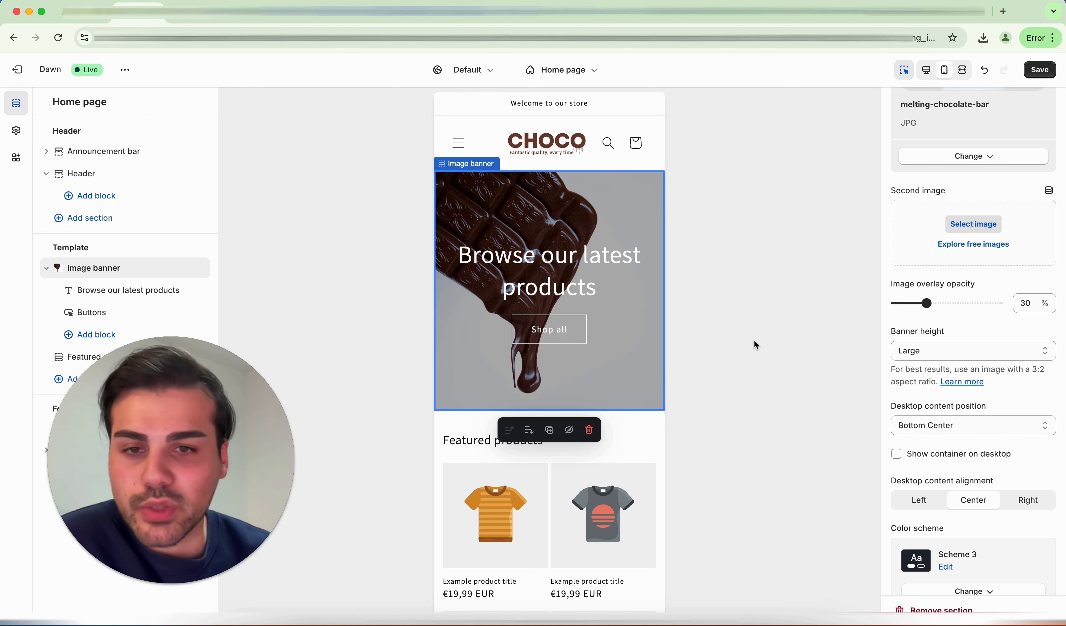
Select the 'Browse our latest products' banner heading and launch its AI heading generator
left_click(554, 276)
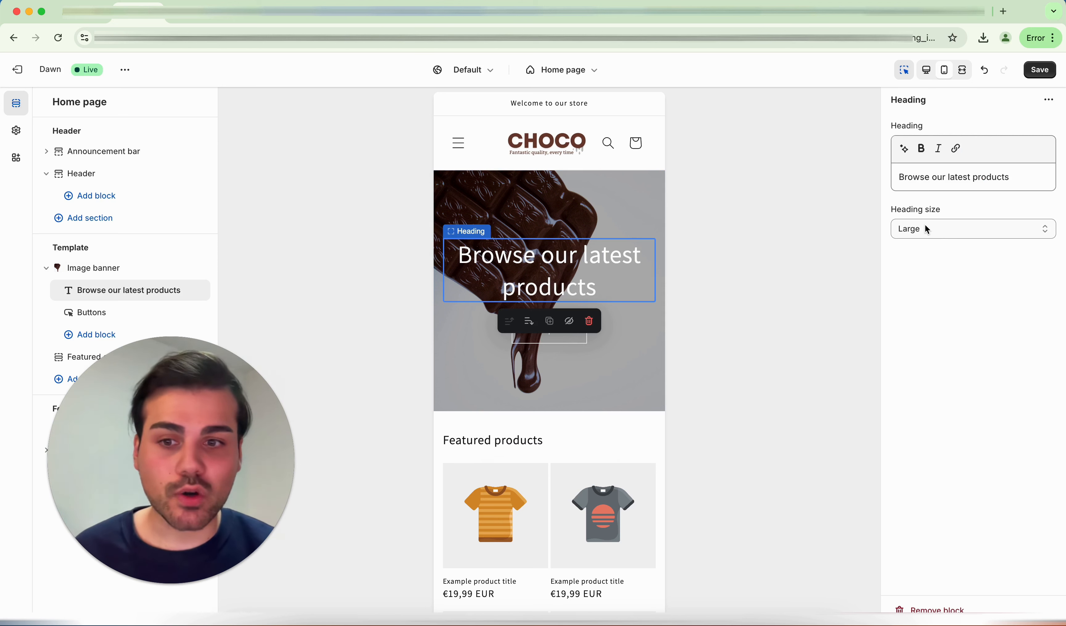
left_click(906, 151)
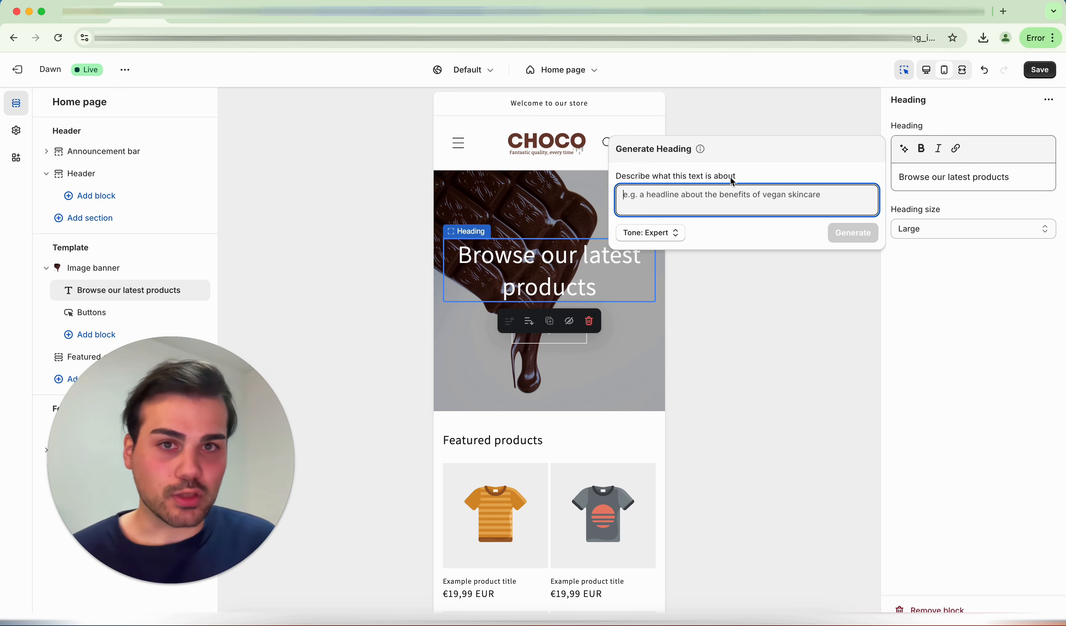
Describe the heading as 'sugar -free and low calories' and set the tone to Playful
type("suga")
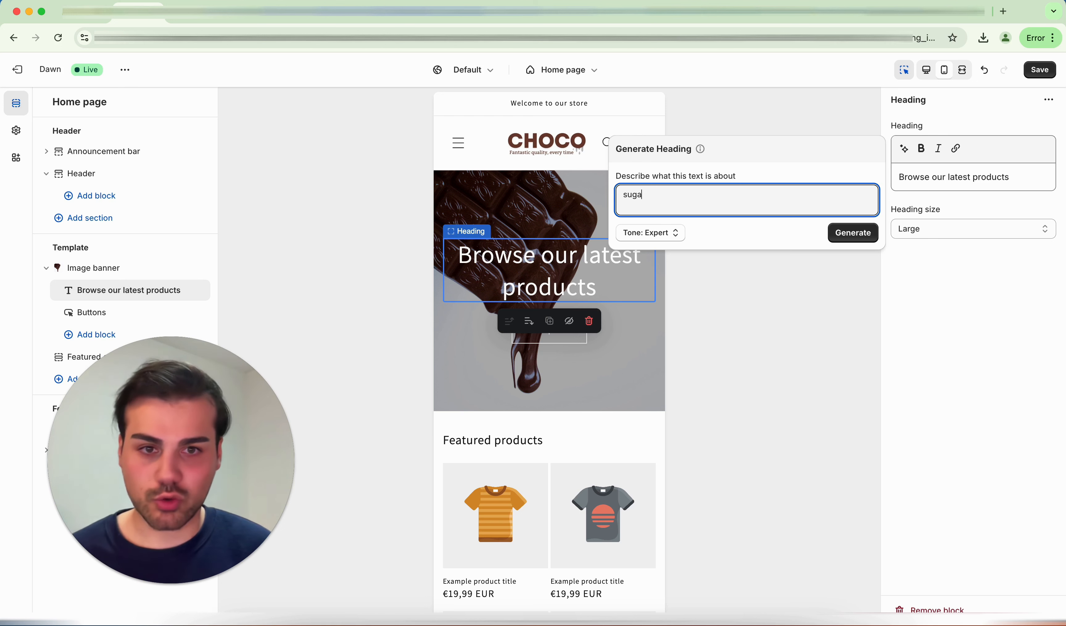
type("r -free and low calories")
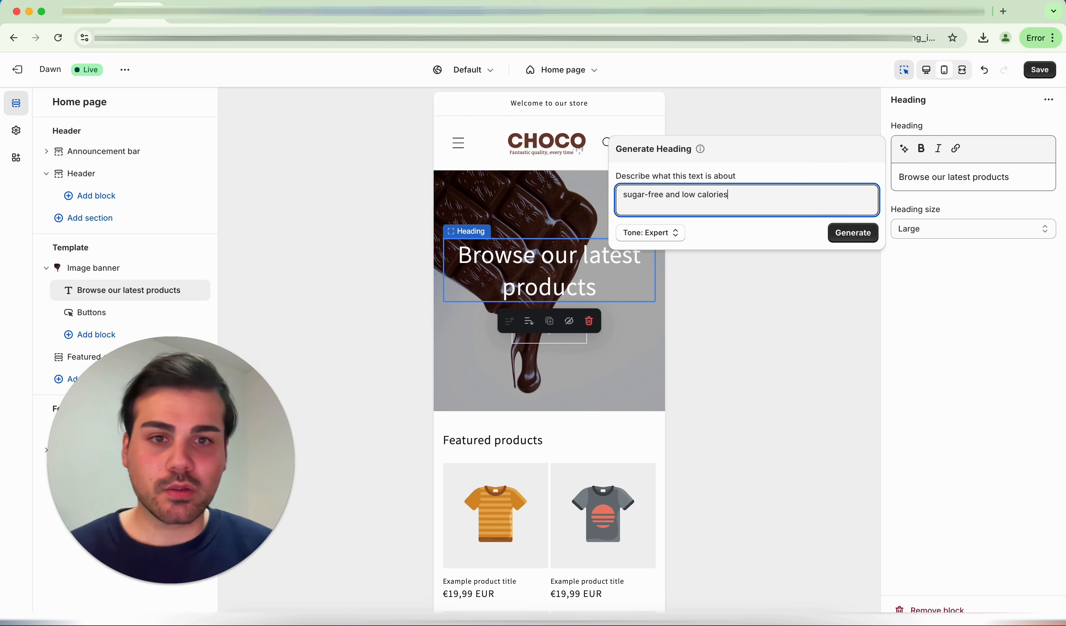
left_click(677, 234)
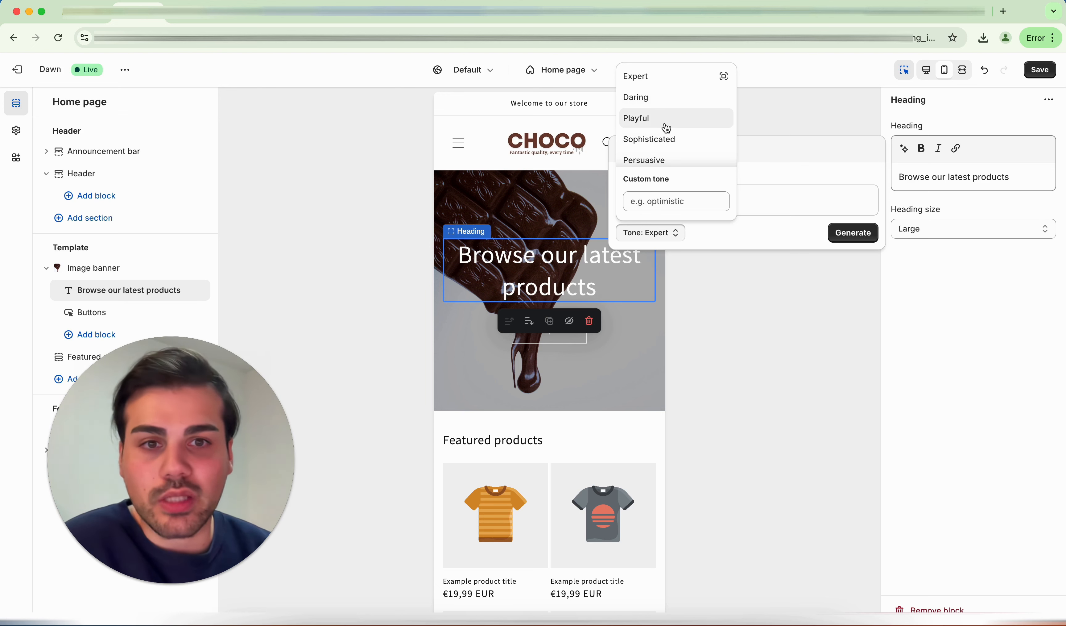
scroll(664, 131, "down", 1)
scroll(683, 146, "up", 1)
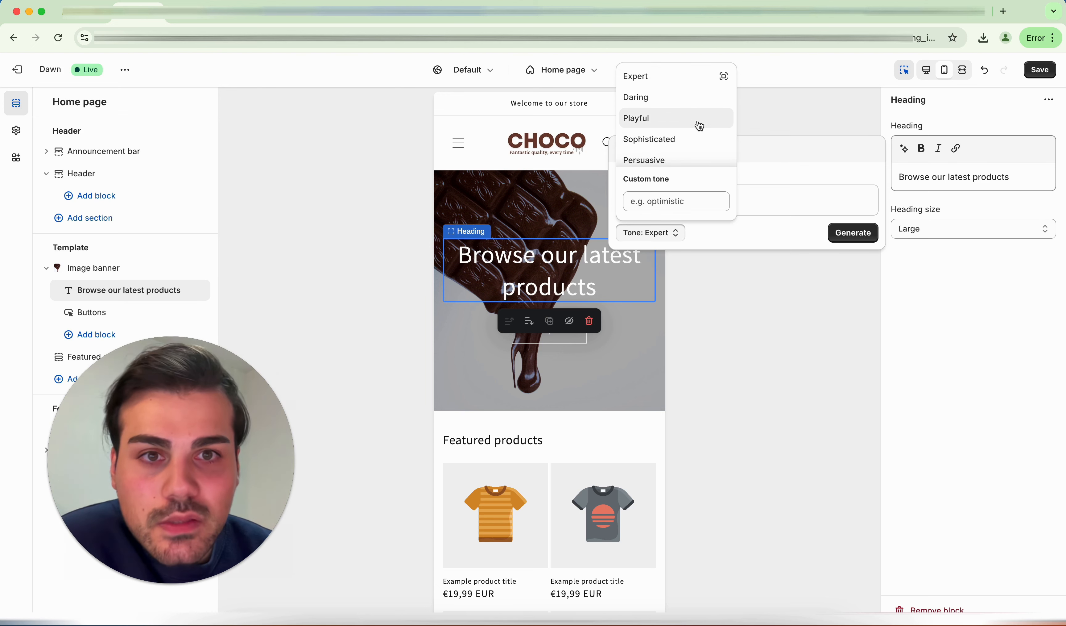
left_click(657, 120)
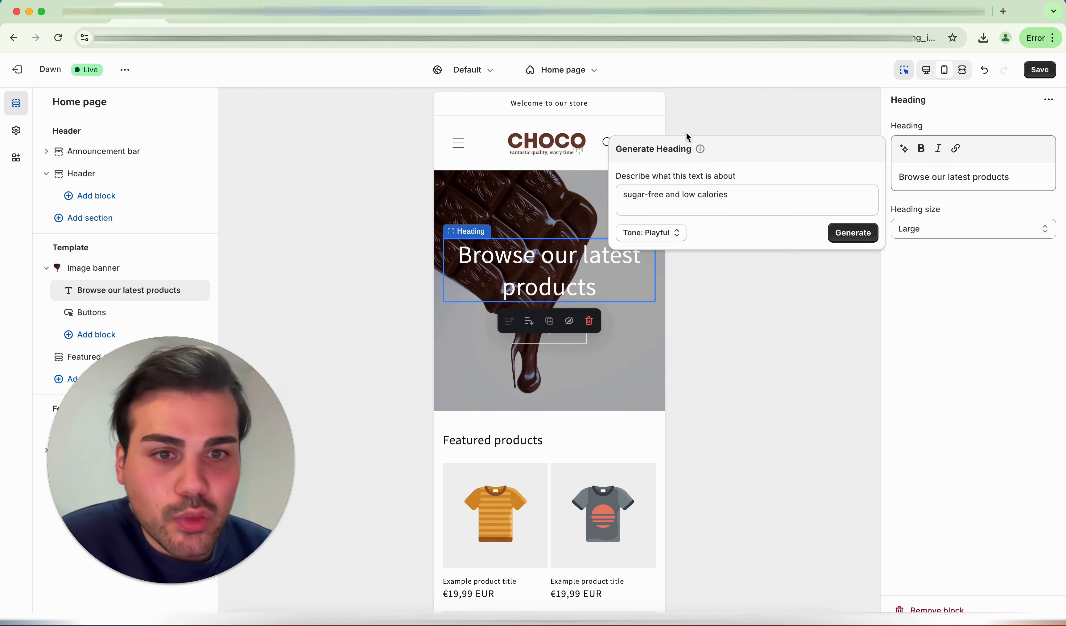
Generate suggestions and insert 'Low Cal, High Taste! Indulge in Deliciously Sugar-Free Snacks.' into the heading
left_click(852, 240)
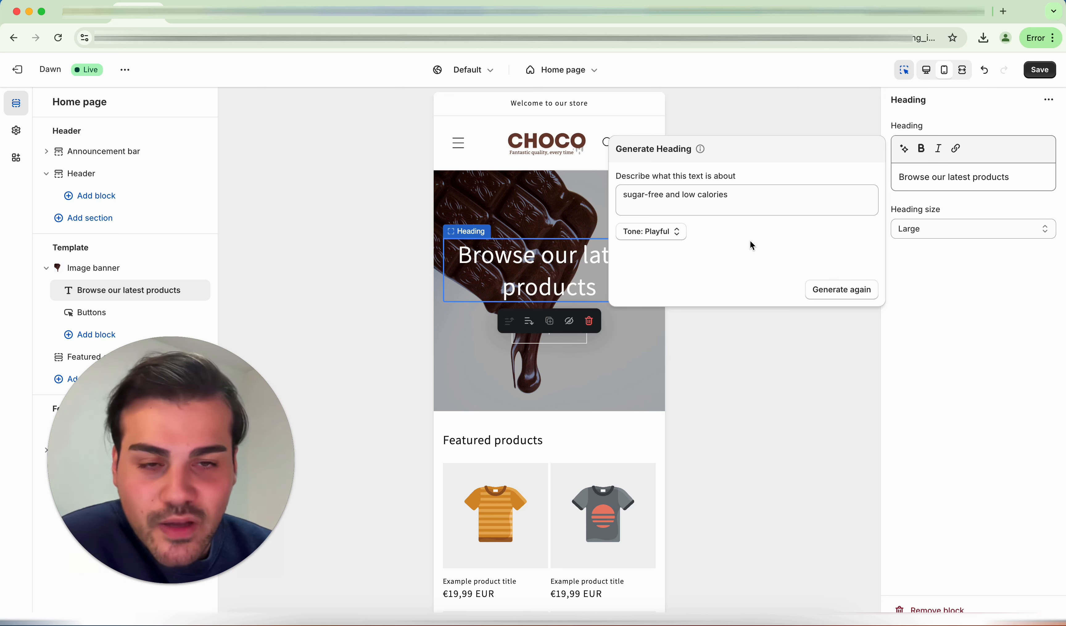
left_click(835, 294)
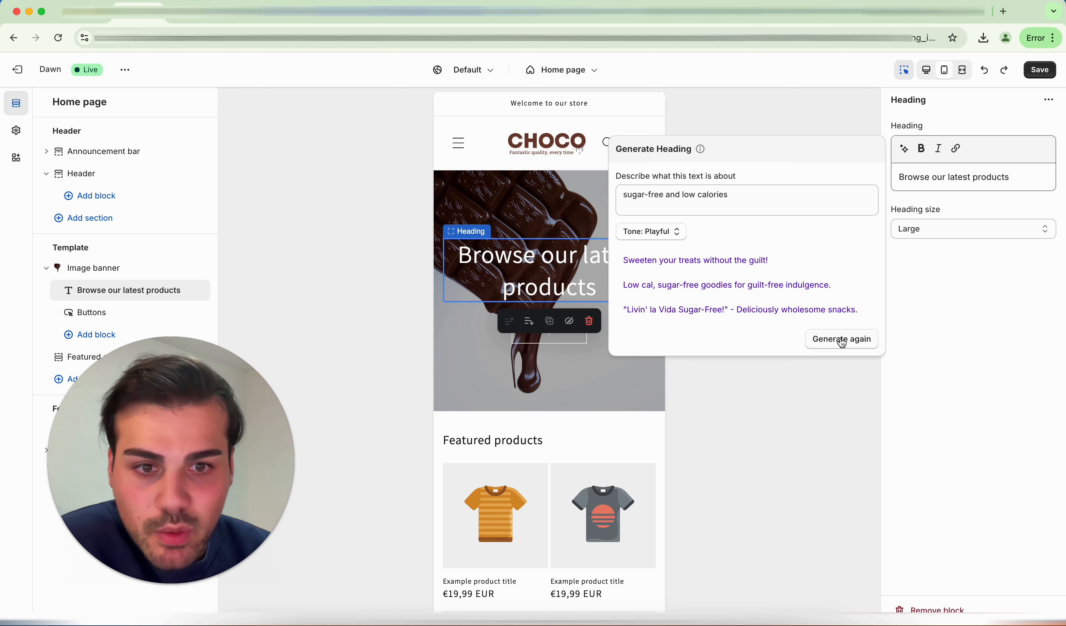
left_click(852, 343)
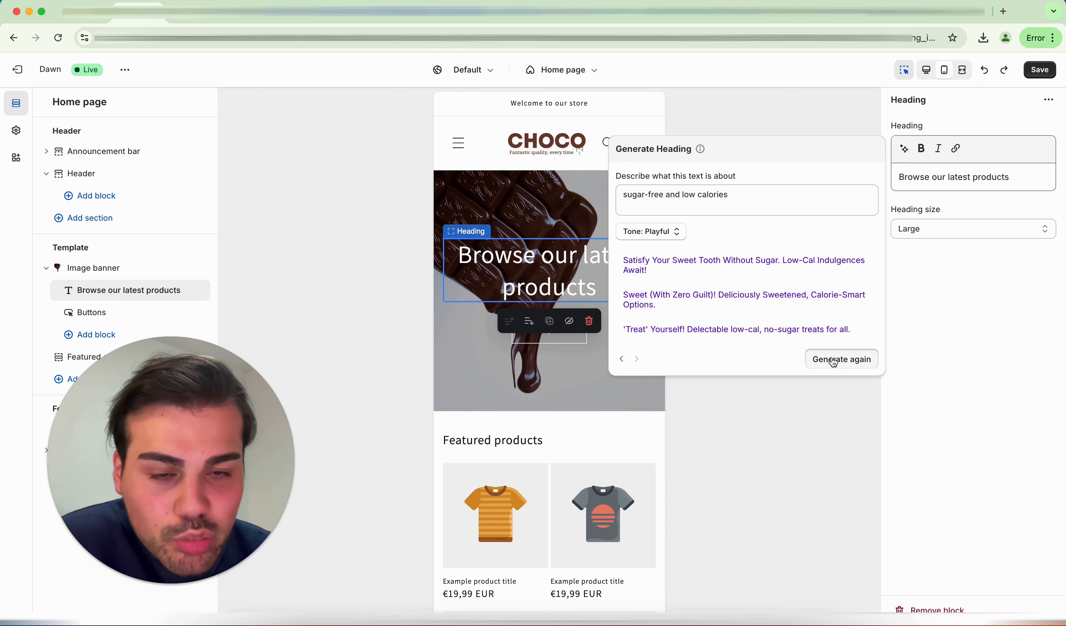
left_click(838, 346)
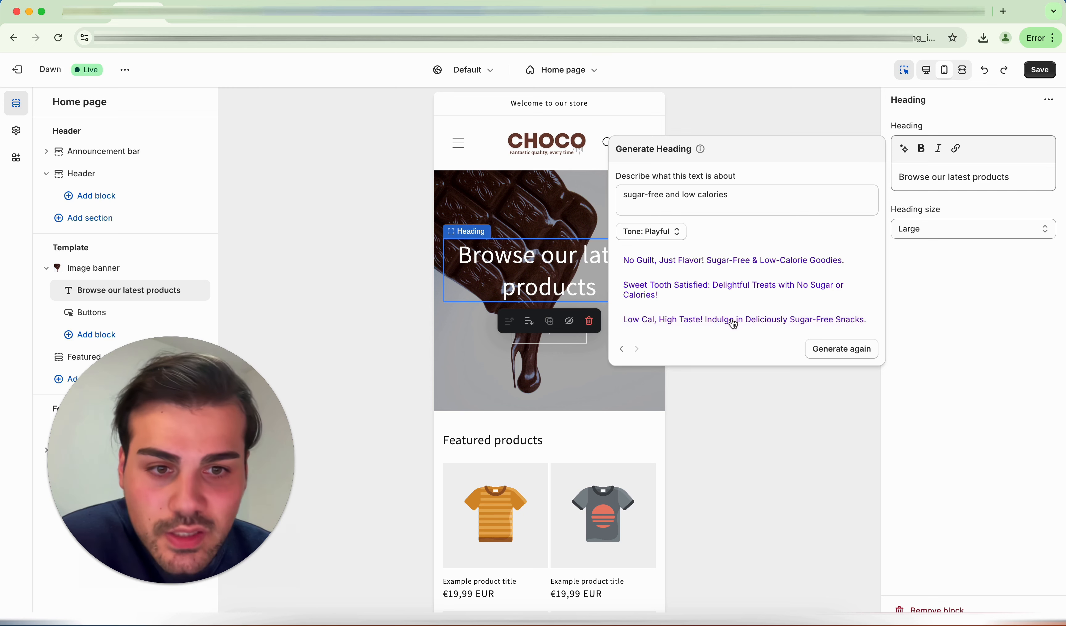
left_click(731, 318)
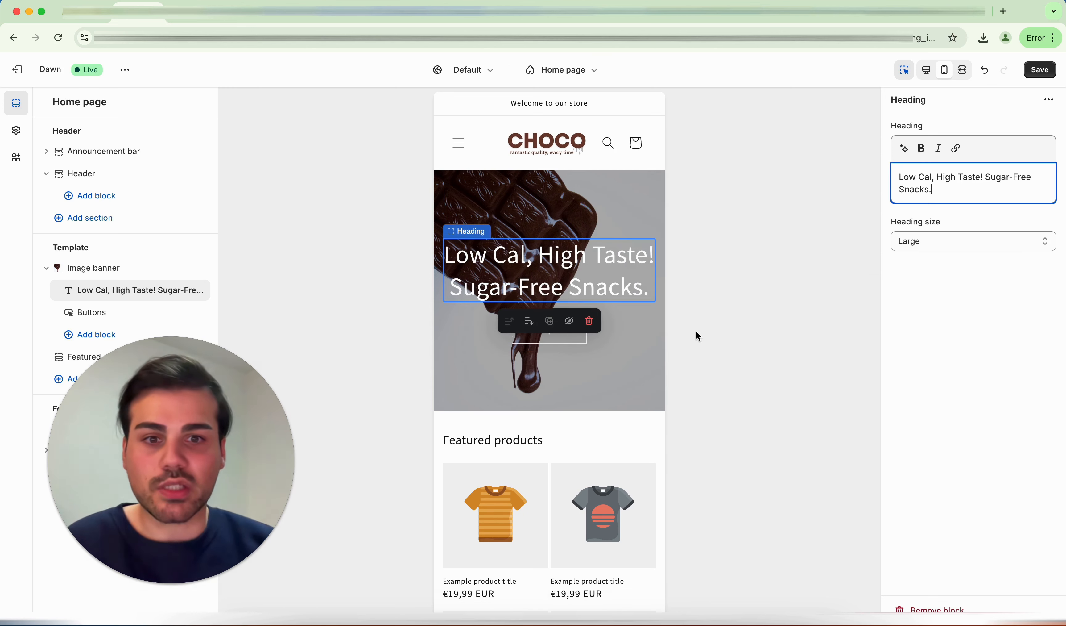
Select the whole banner heading text and make it bold
left_click(696, 335)
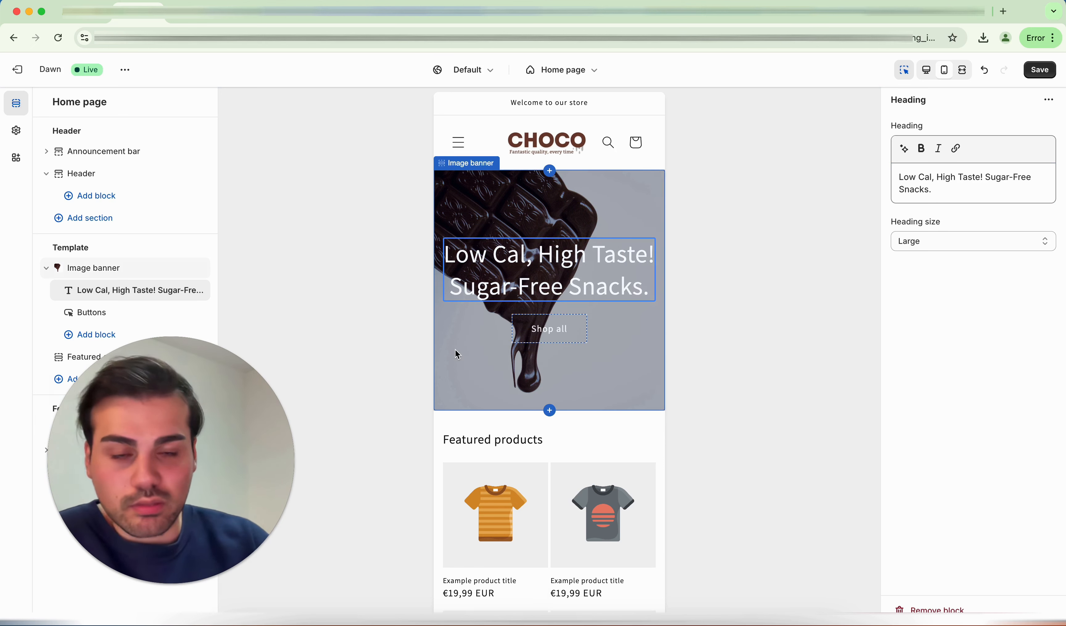
scroll(456, 349, "down", 1)
scroll(457, 349, "up", 1)
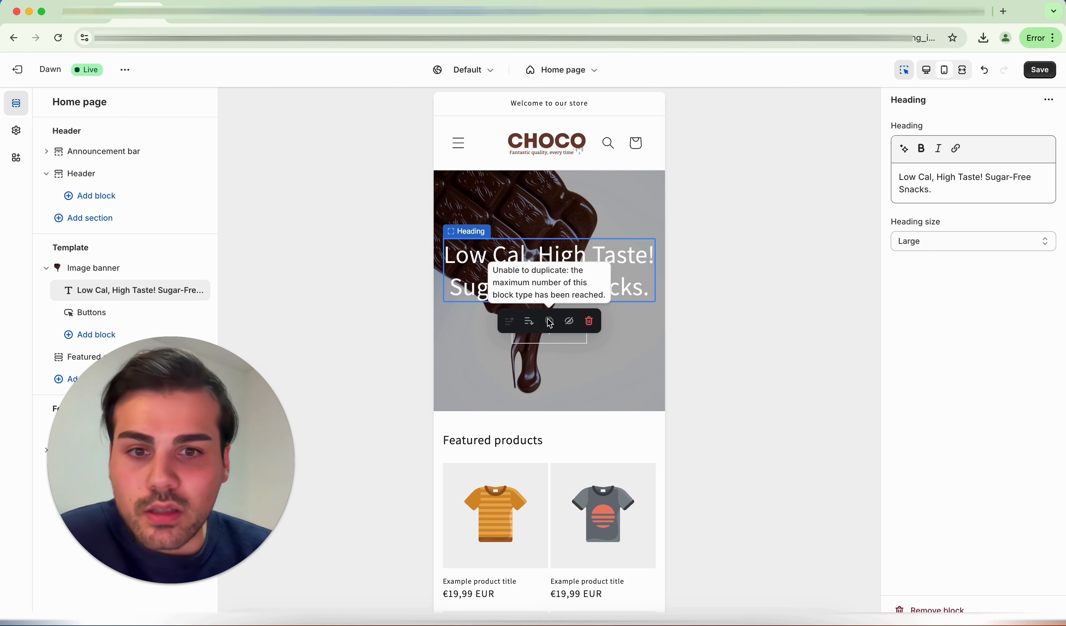
triple_click(511, 268)
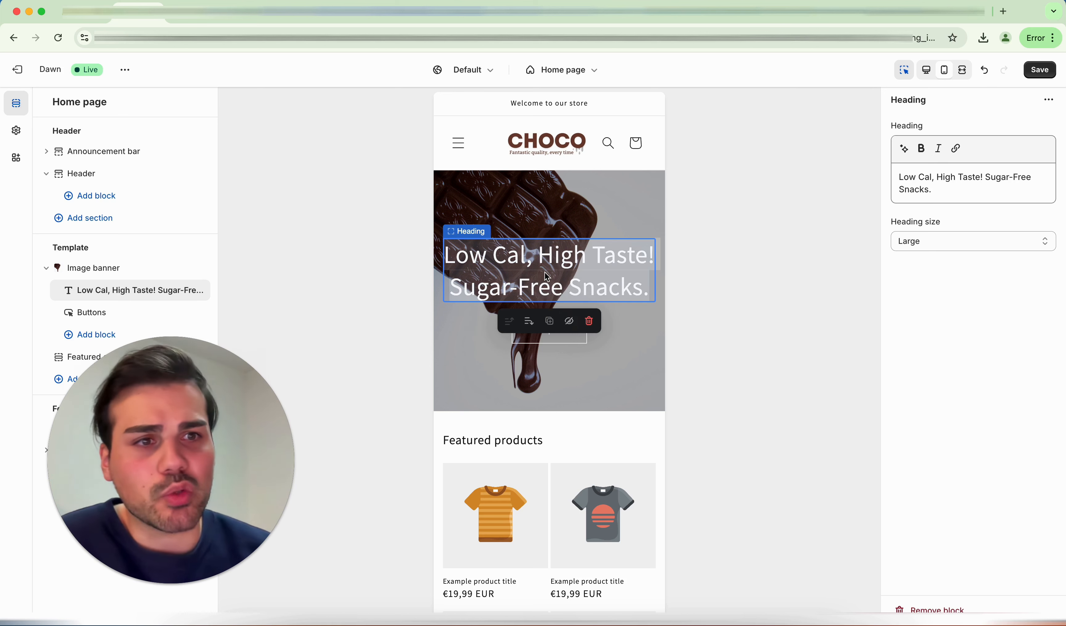
left_click_drag(951, 198, 883, 182)
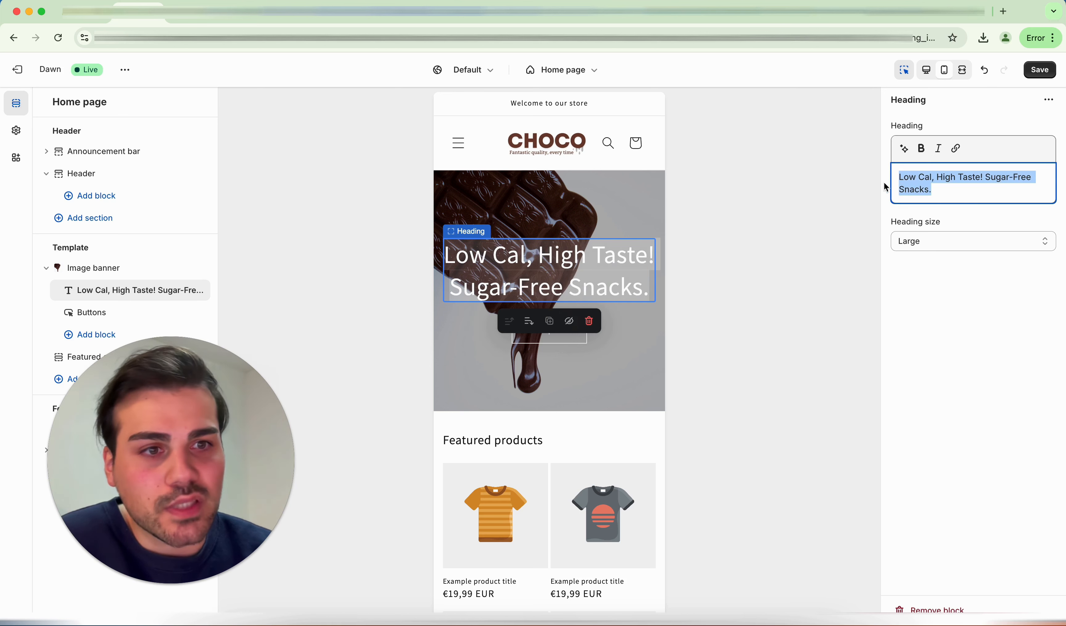
left_click(924, 151)
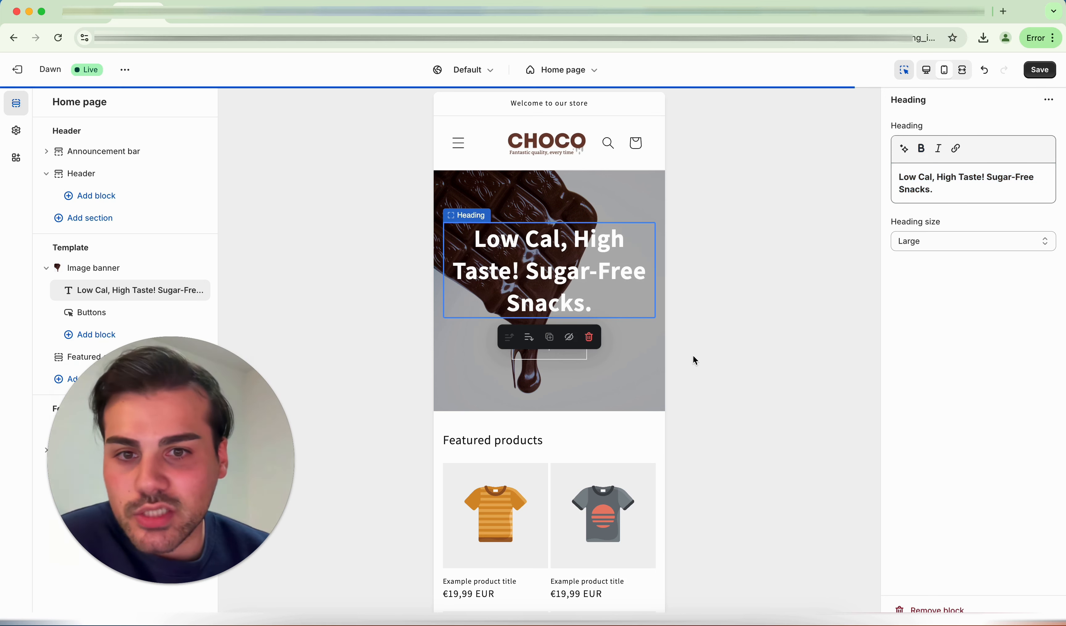
Compare Medium, Small, Extra extra large and Extra large sizes for the banner heading
left_click(643, 372)
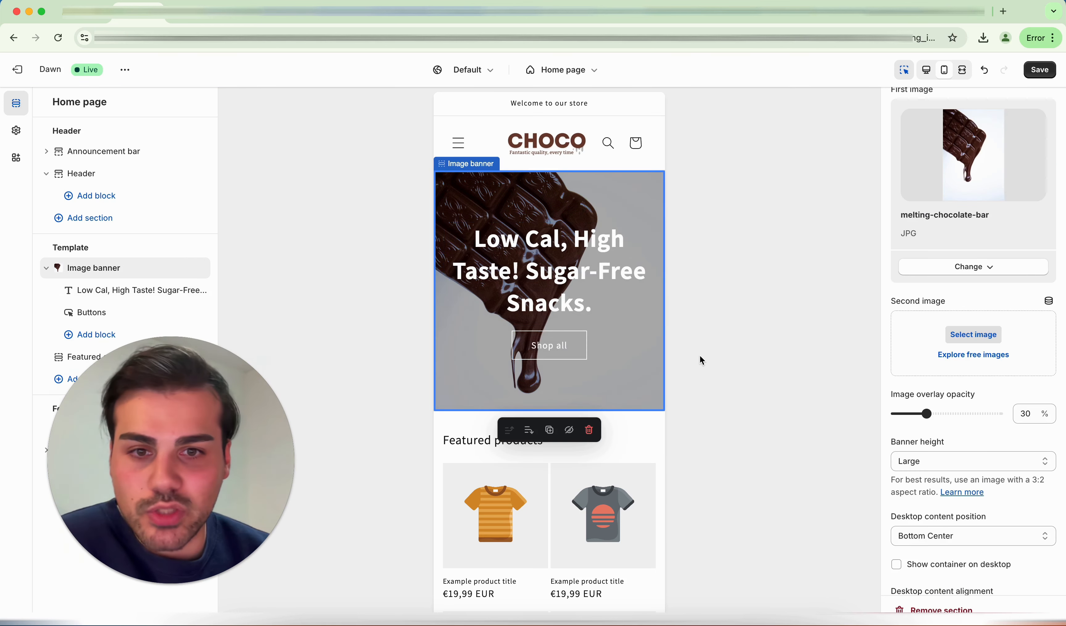
left_click(603, 287)
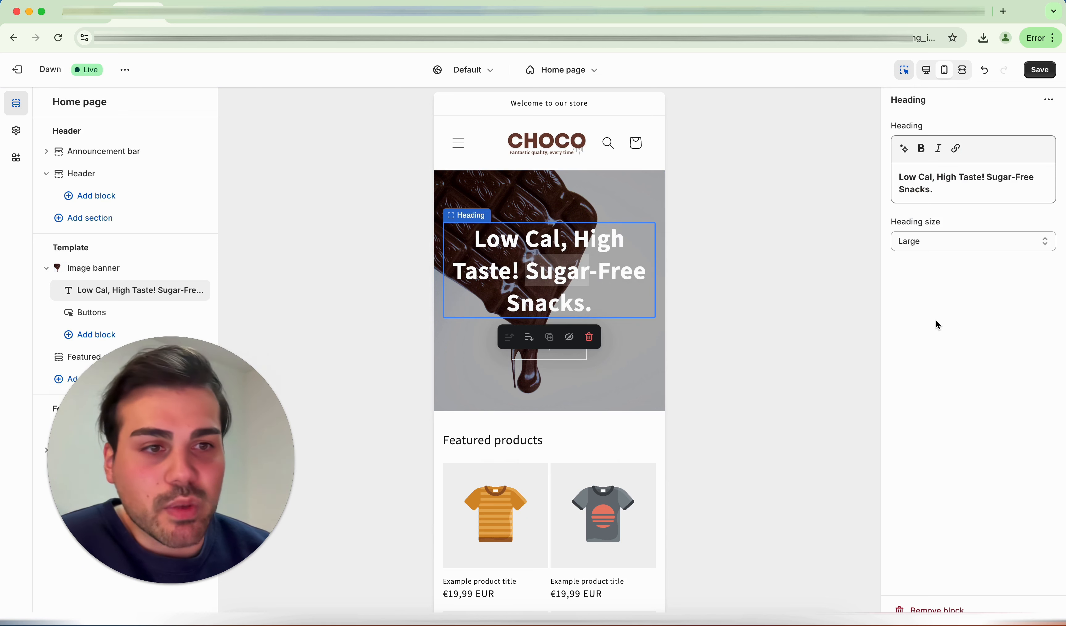
left_click(936, 242)
left_click(929, 229)
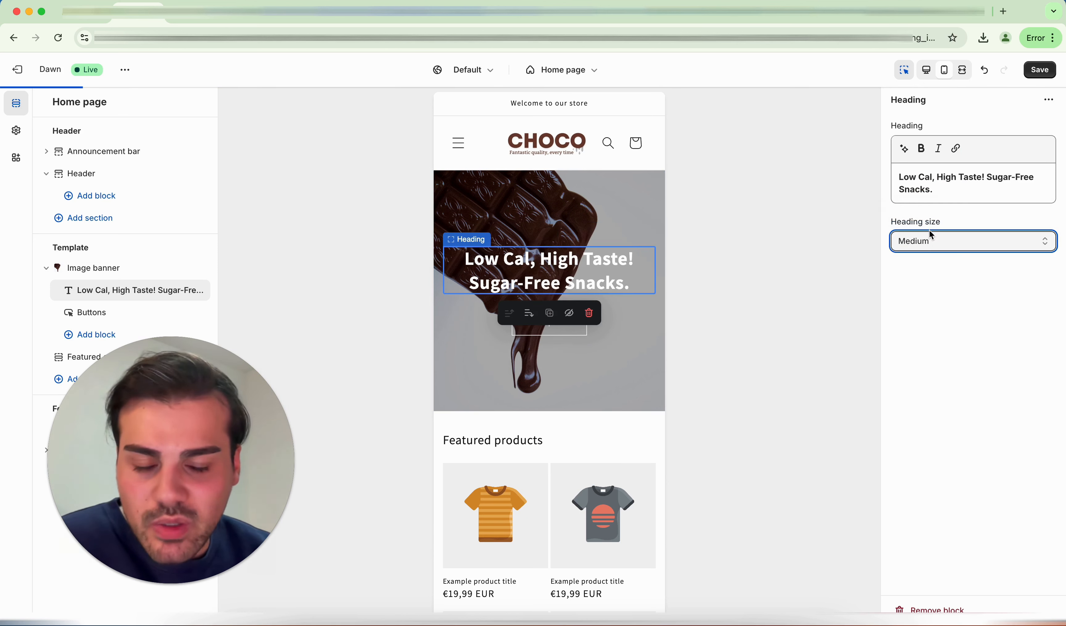
left_click(948, 243)
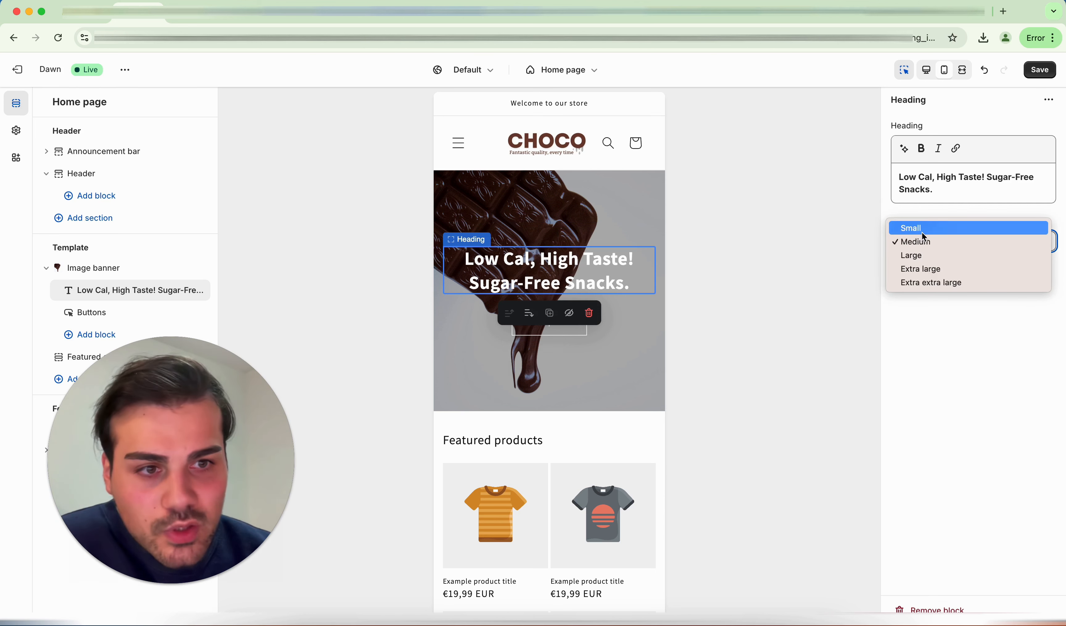
left_click(923, 231)
left_click(944, 238)
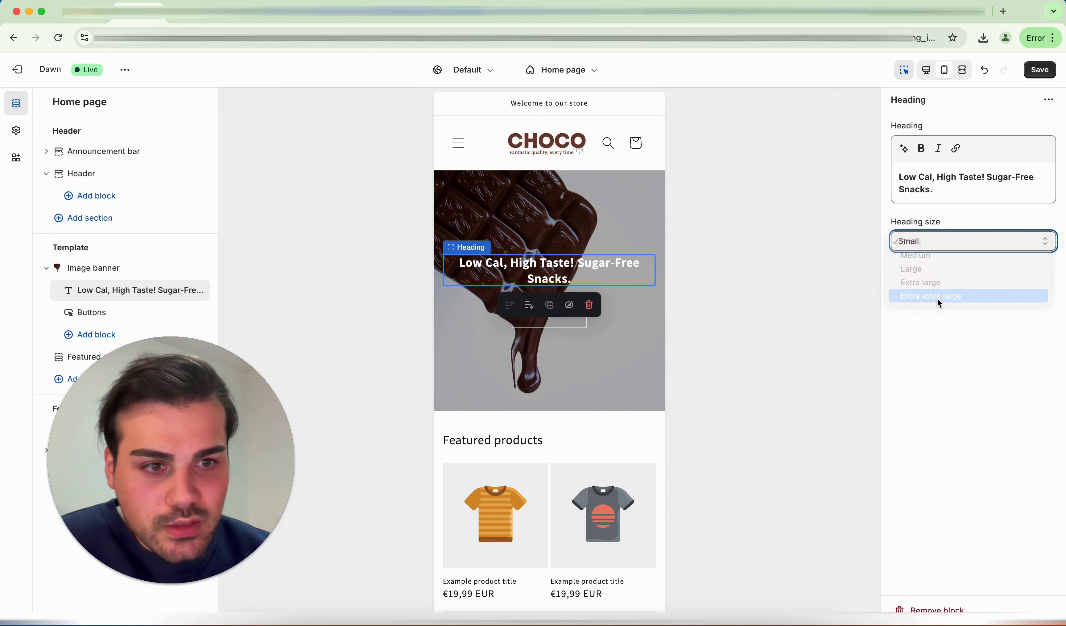
left_click(937, 297)
left_click(940, 240)
left_click(939, 230)
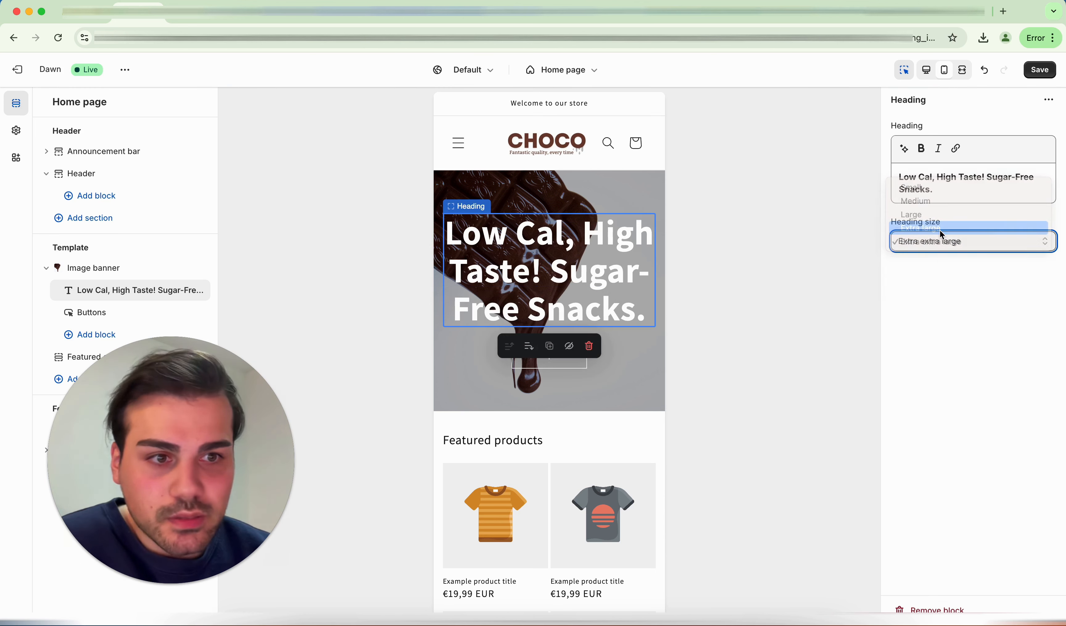
Settle the banner heading on Large size and save the theme
left_click(932, 237)
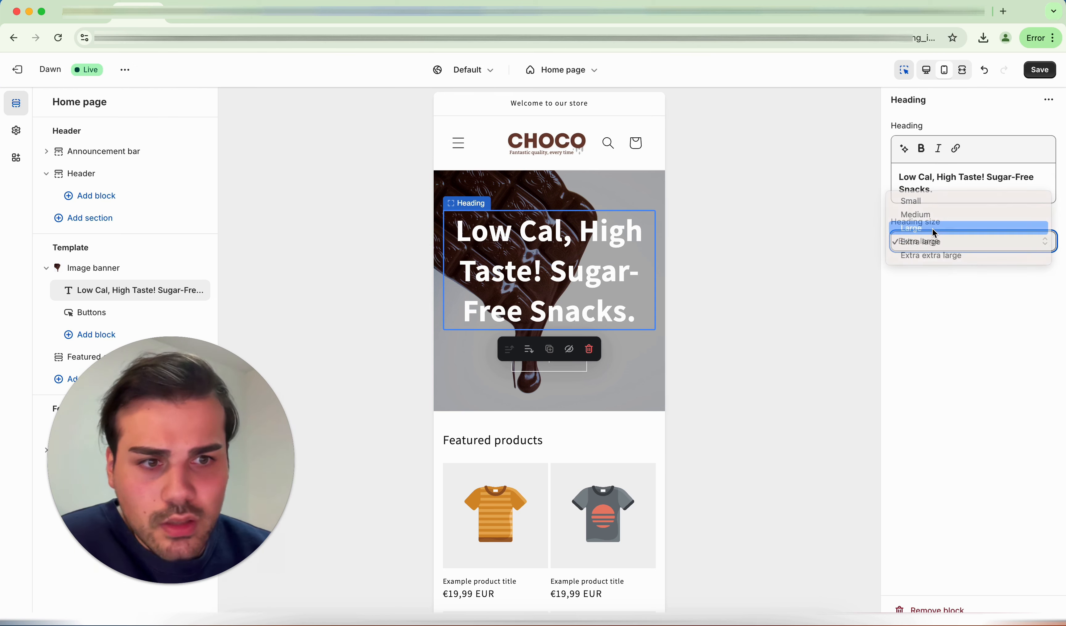
left_click(932, 228)
left_click(933, 241)
left_click(925, 228)
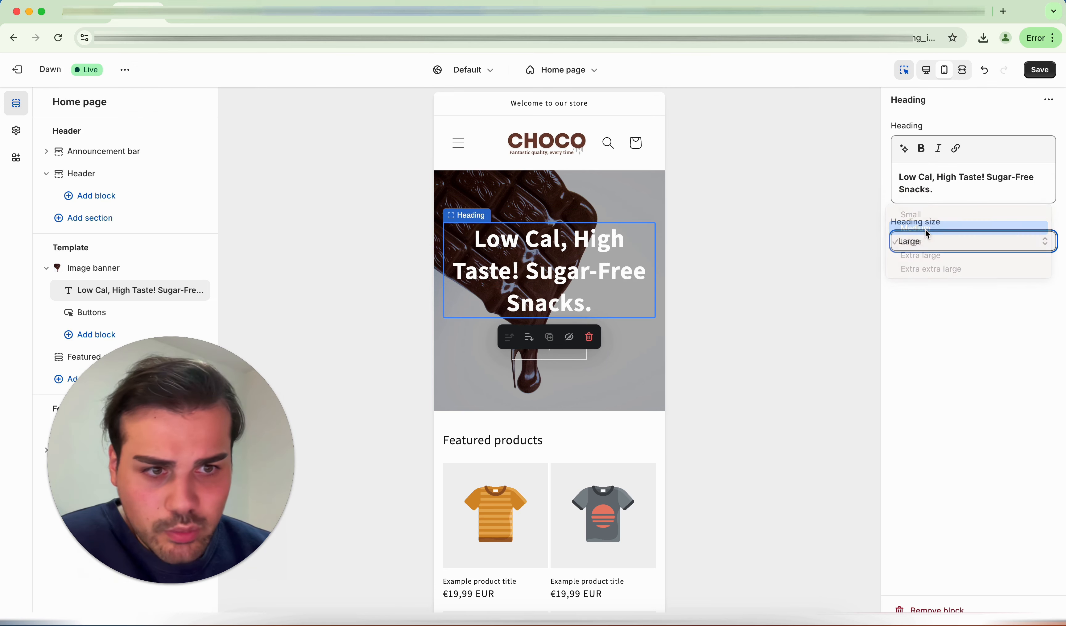
left_click(930, 238)
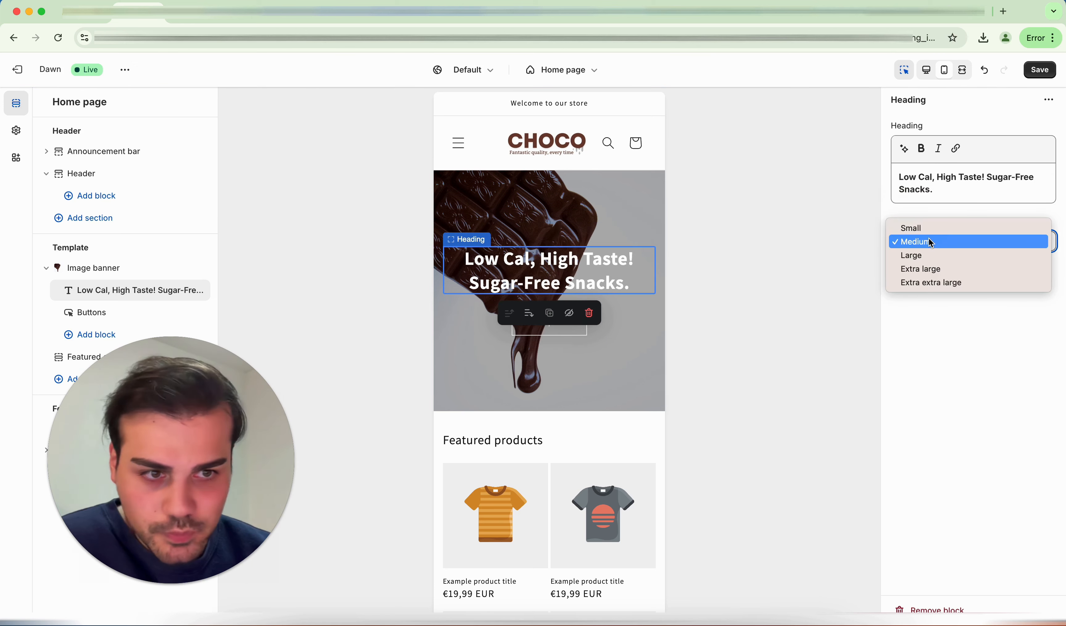
left_click(922, 255)
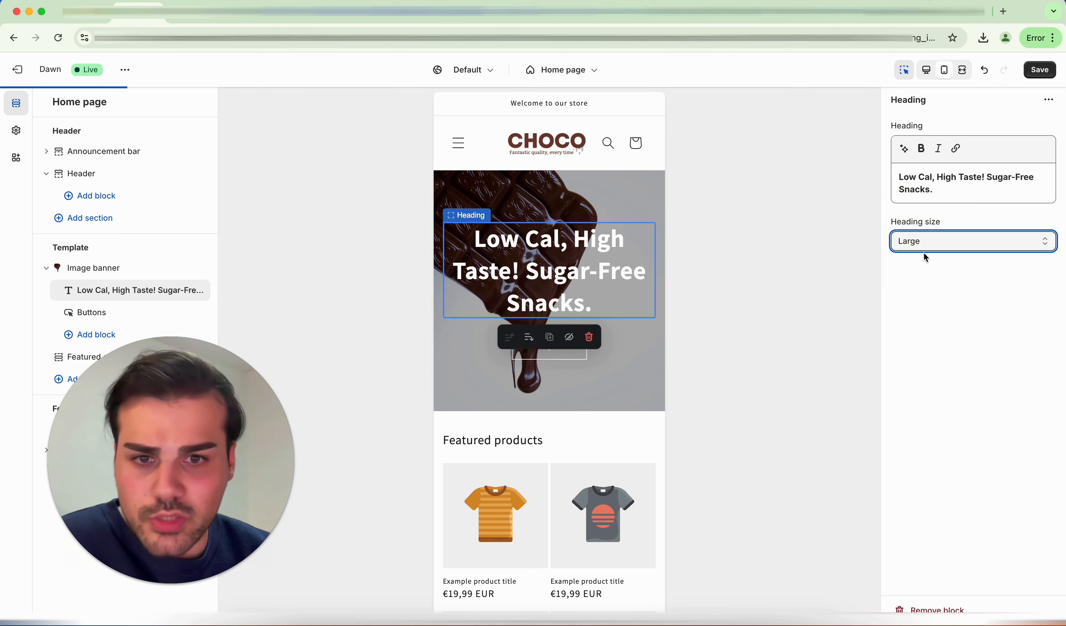
left_click(766, 371)
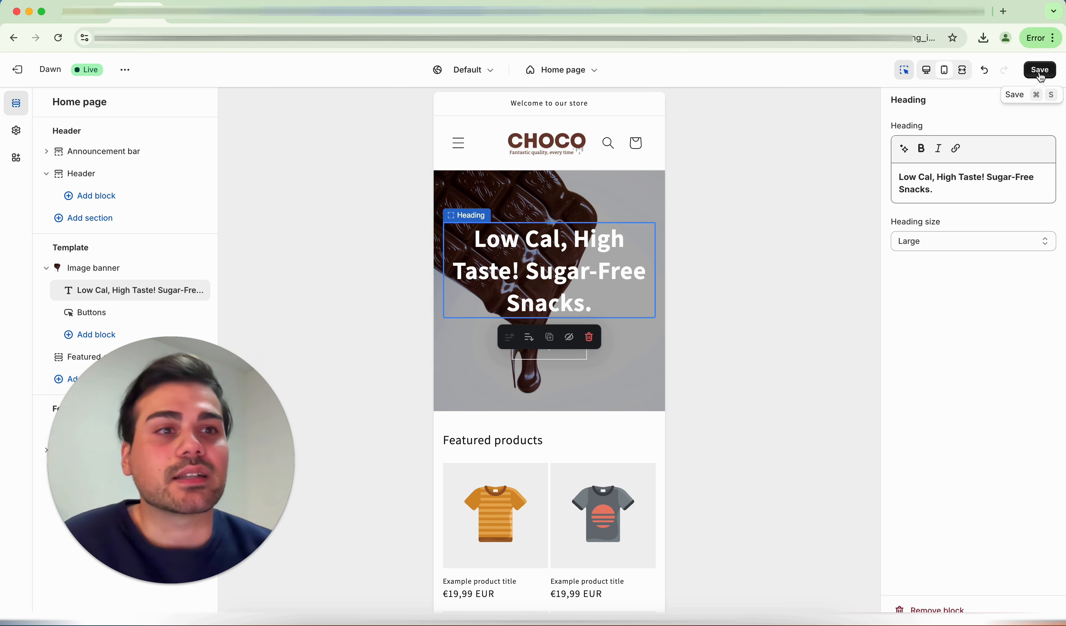
left_click(1041, 77)
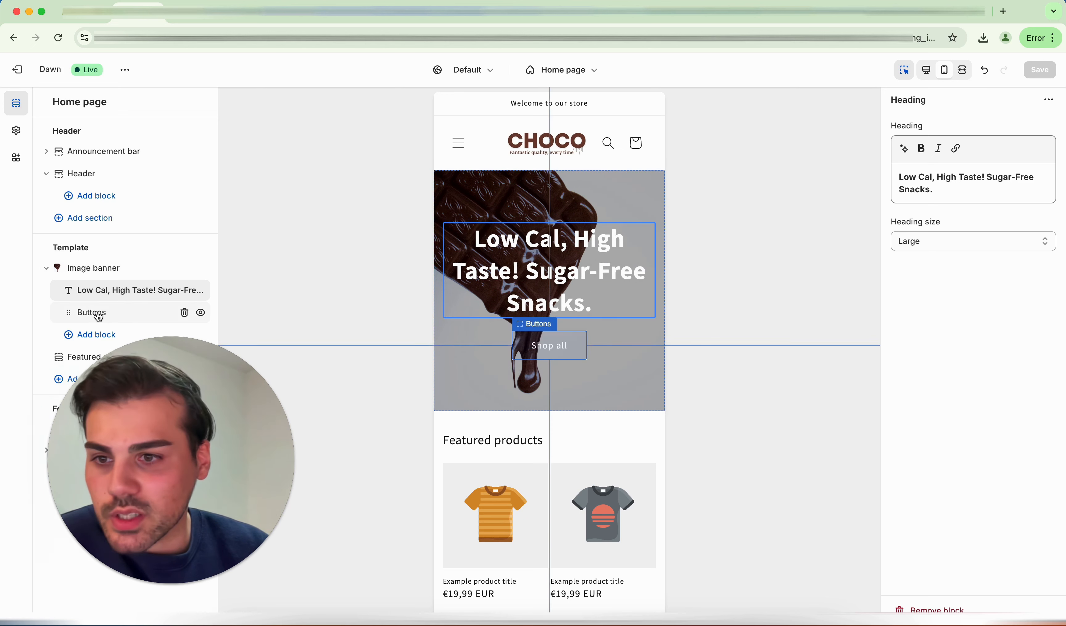
In the banner Buttons block, turn off outline style for the Shop all button and bring up its link choices
left_click(87, 316)
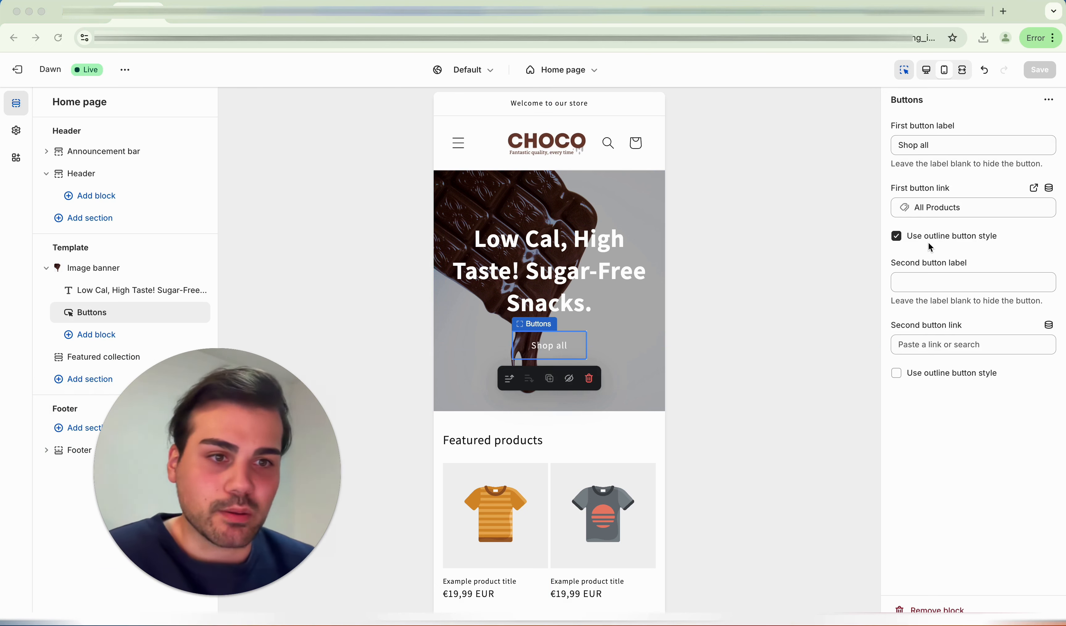
left_click(898, 238)
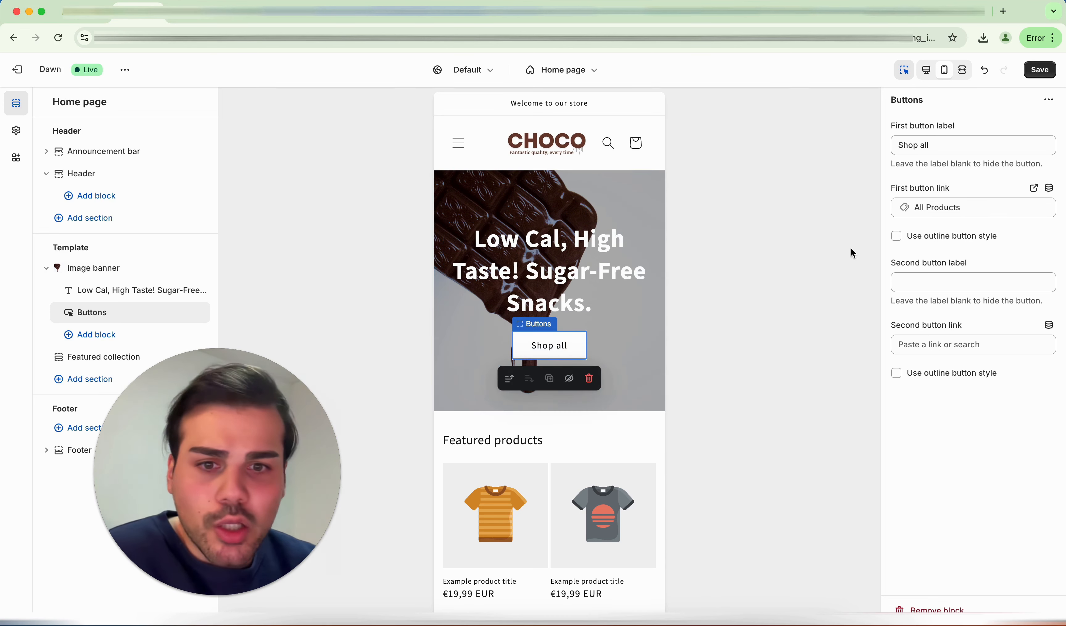
left_click(936, 210)
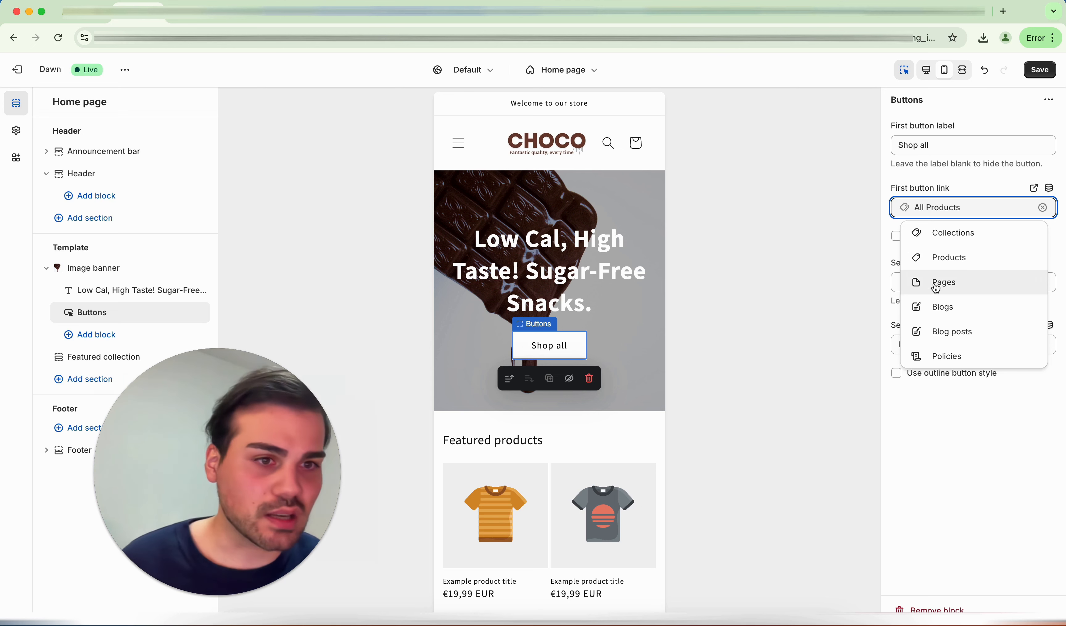
Keep the first button linked to All Products and relabel it 'Shop now'
left_click(960, 264)
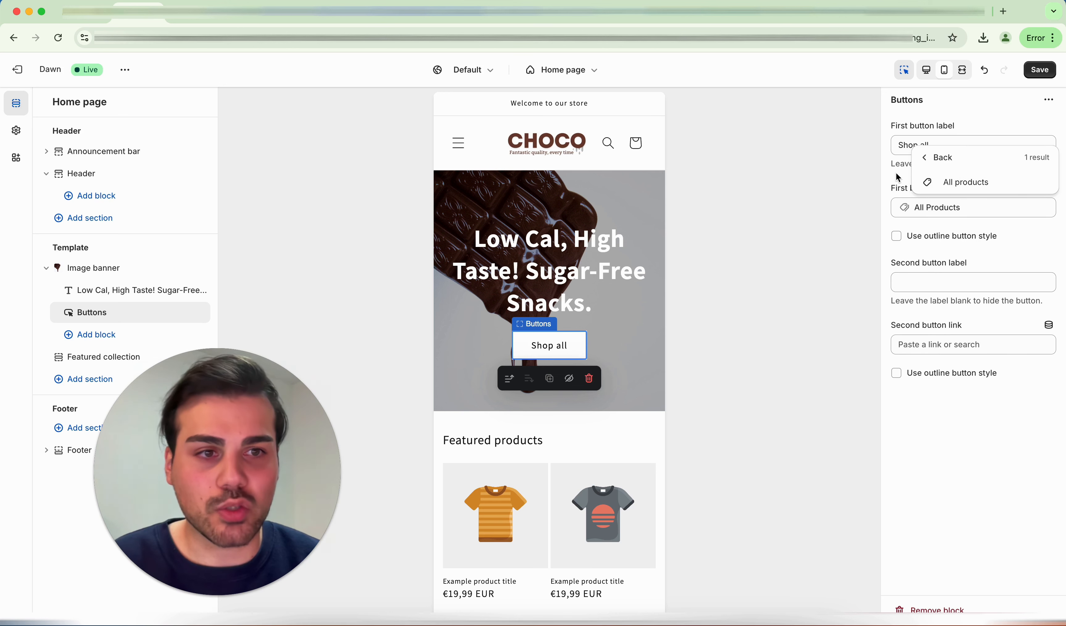
left_click_drag(899, 146, 915, 148)
type("S")
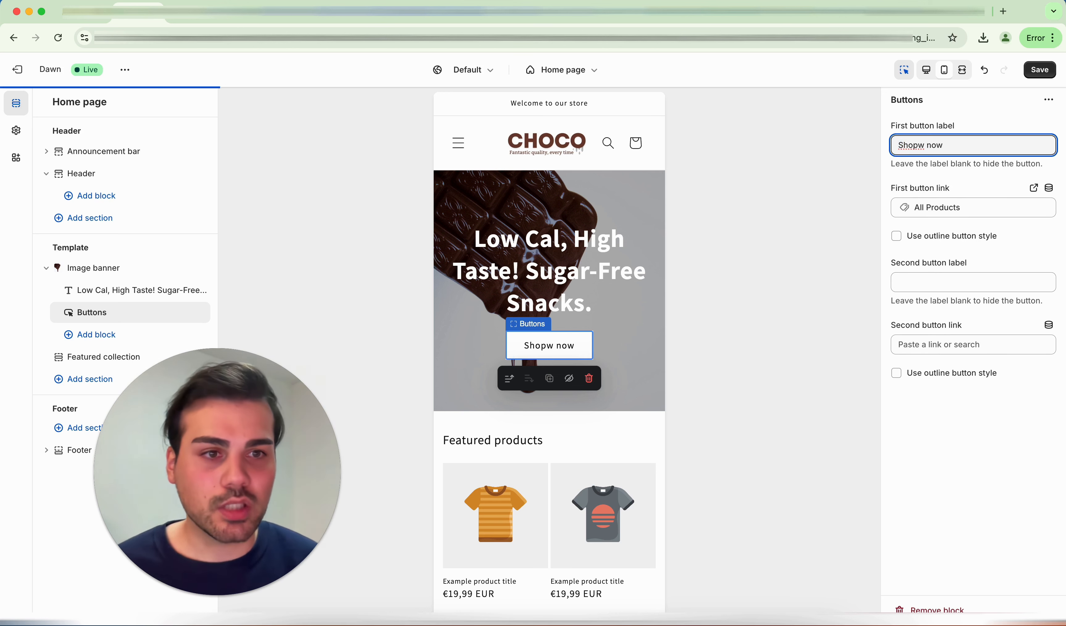
key("BackSpace")
key("BackSpace")
key("BackSpace")
key("BackSpace")
key("BackSpace")
type("n")
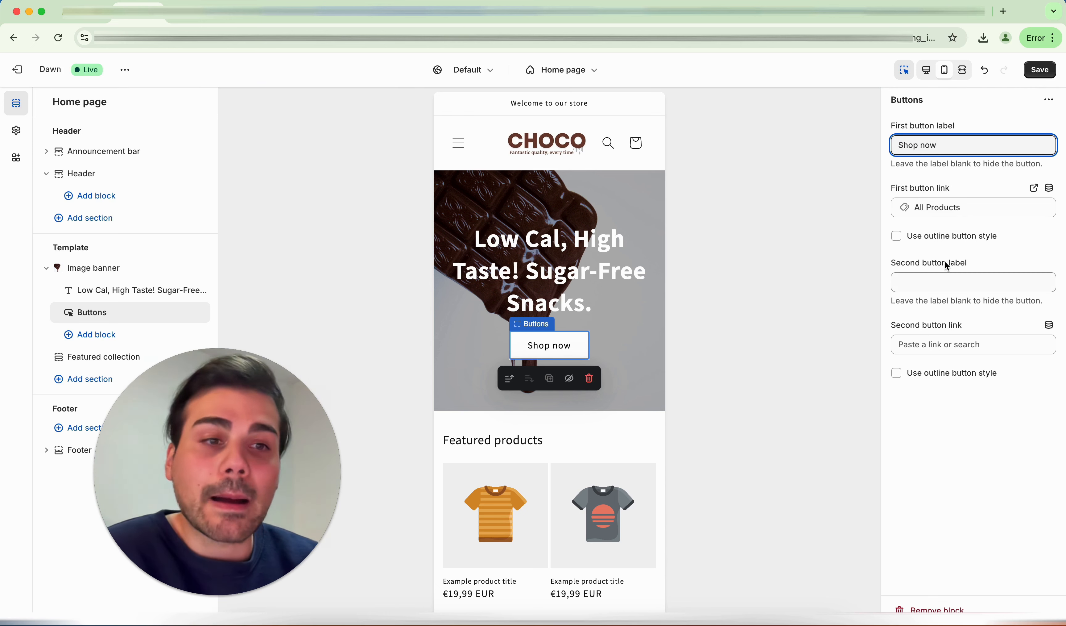
Try a 'Learn more' second button with a link and outline style, then clear it to remove it
left_click(940, 286)
type("Learn more")
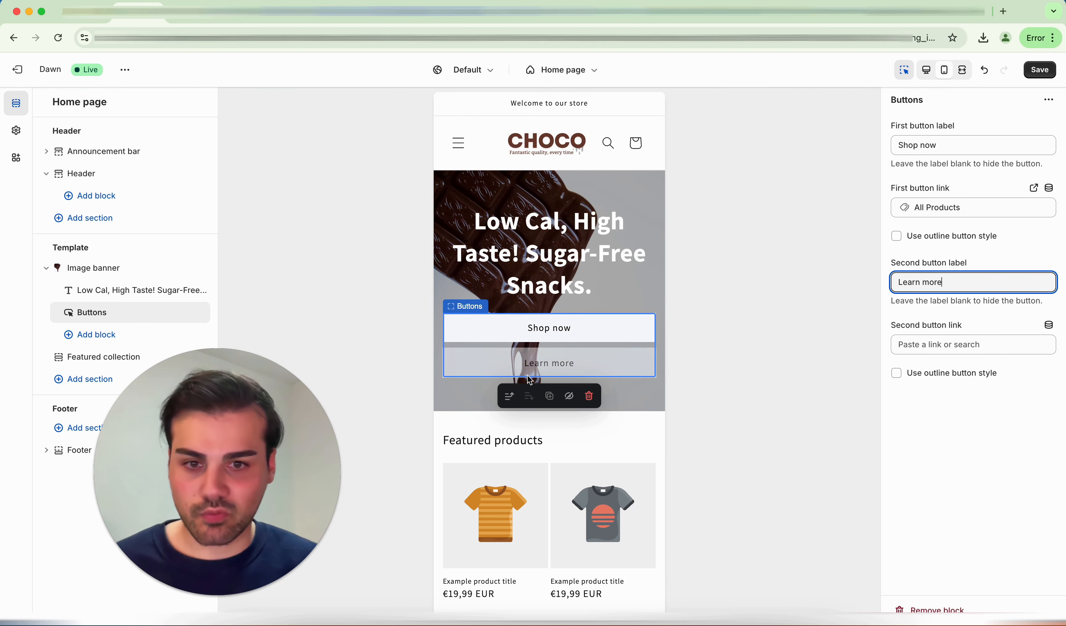
left_click(933, 347)
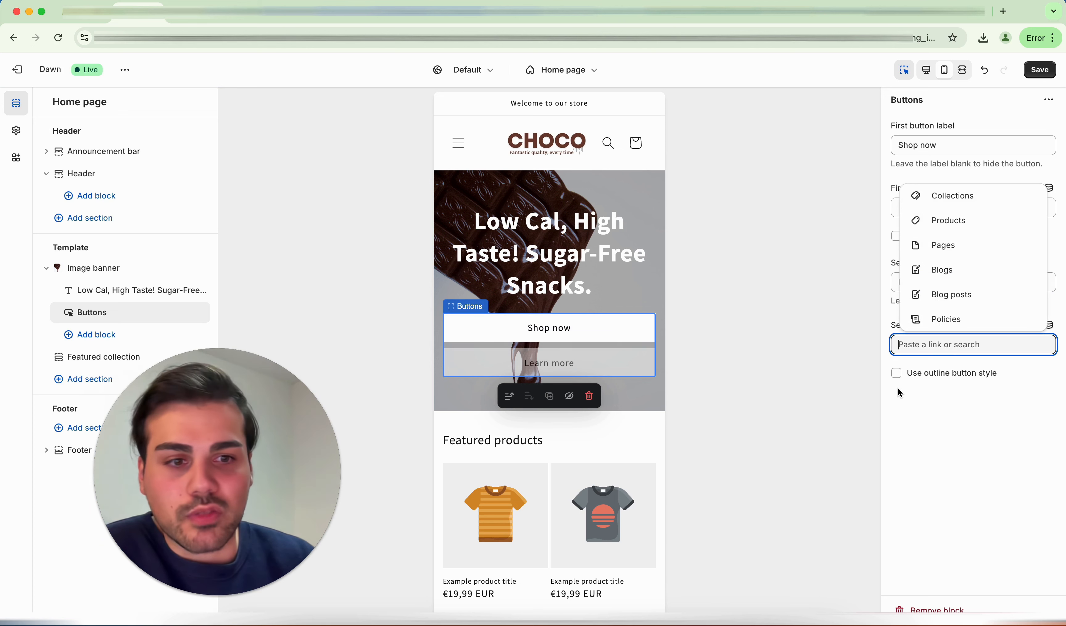
left_click(896, 375)
left_click(896, 375)
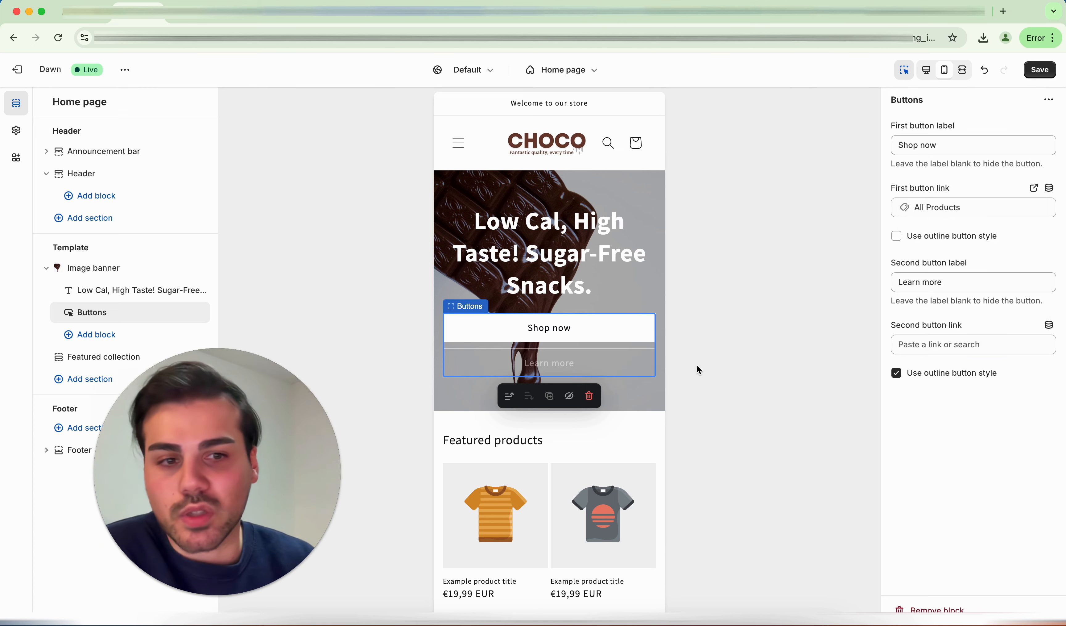
left_click(897, 372)
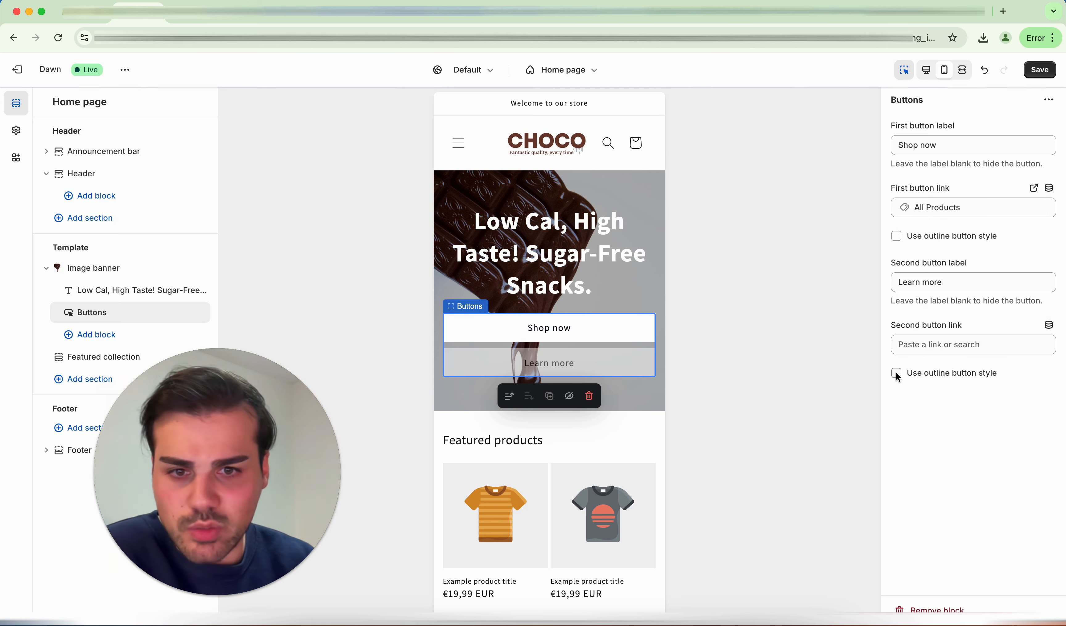
left_click(924, 283)
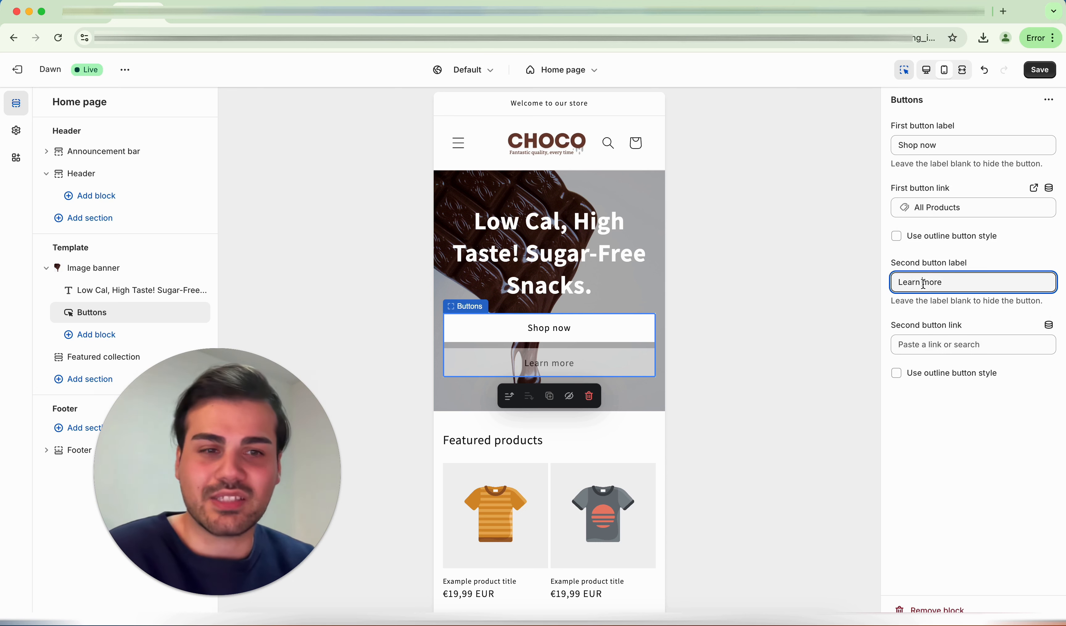
triple_click(924, 283)
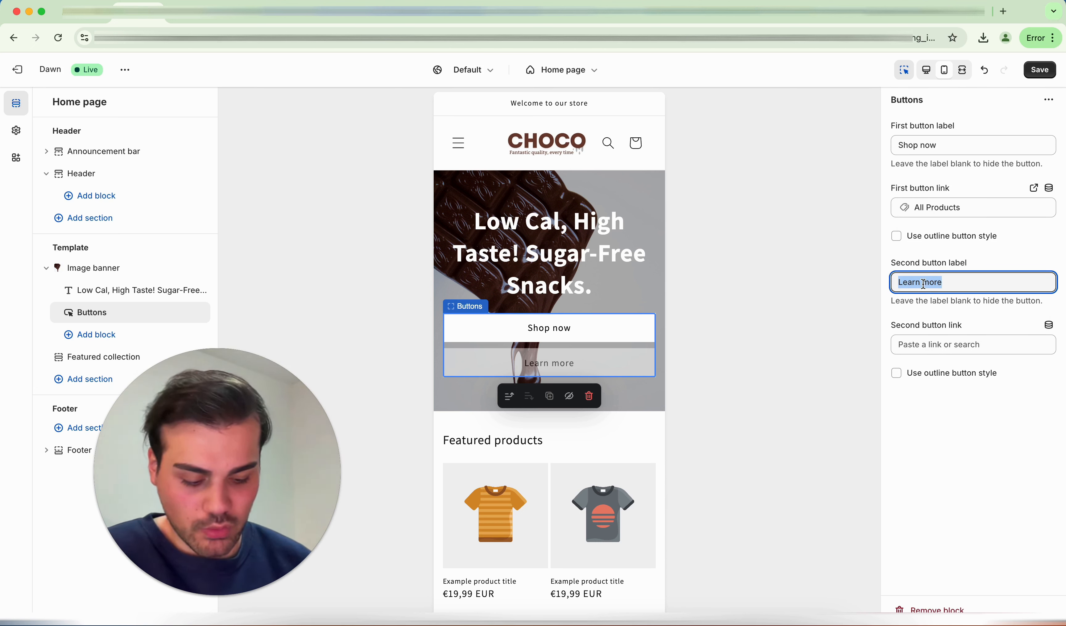
key("BackSpace")
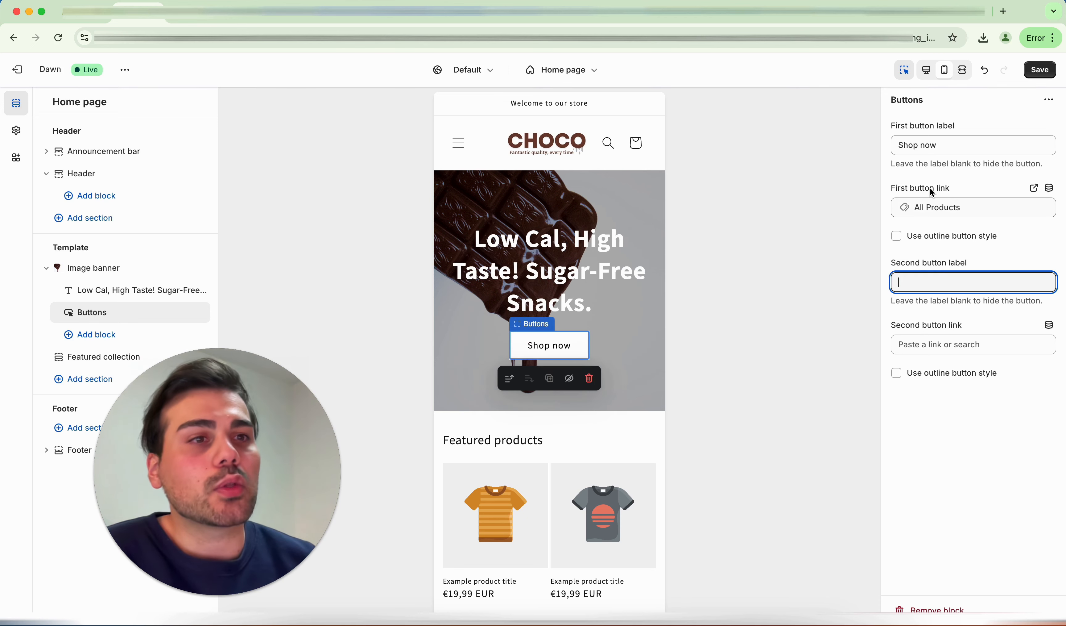
Save the theme changes and go to the store-wide Theme settings
left_click(1039, 73)
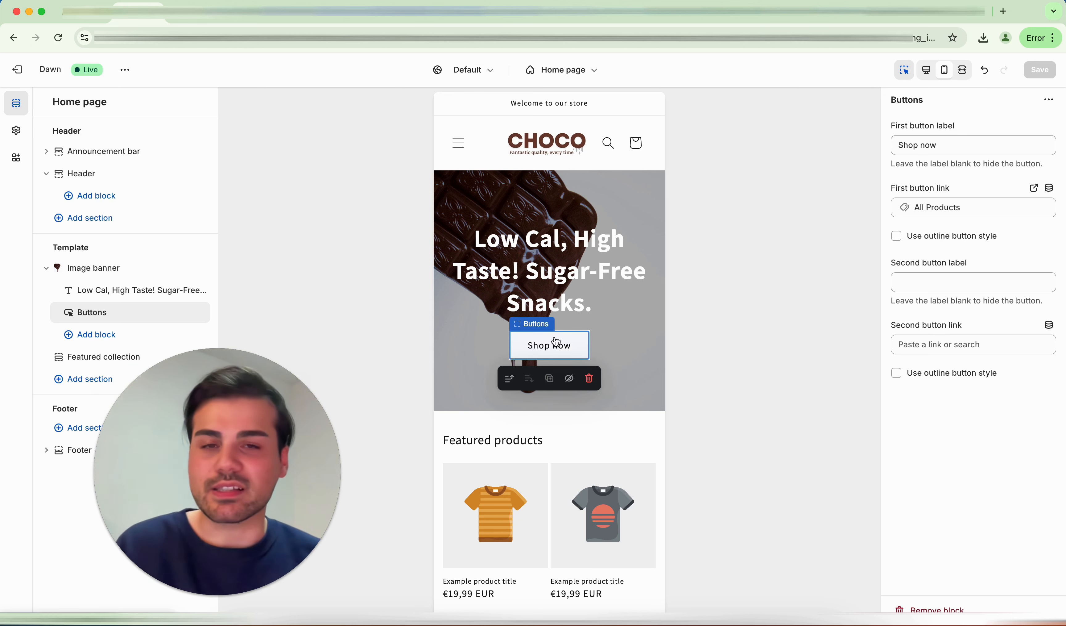
left_click_drag(270, 428, 874, 462)
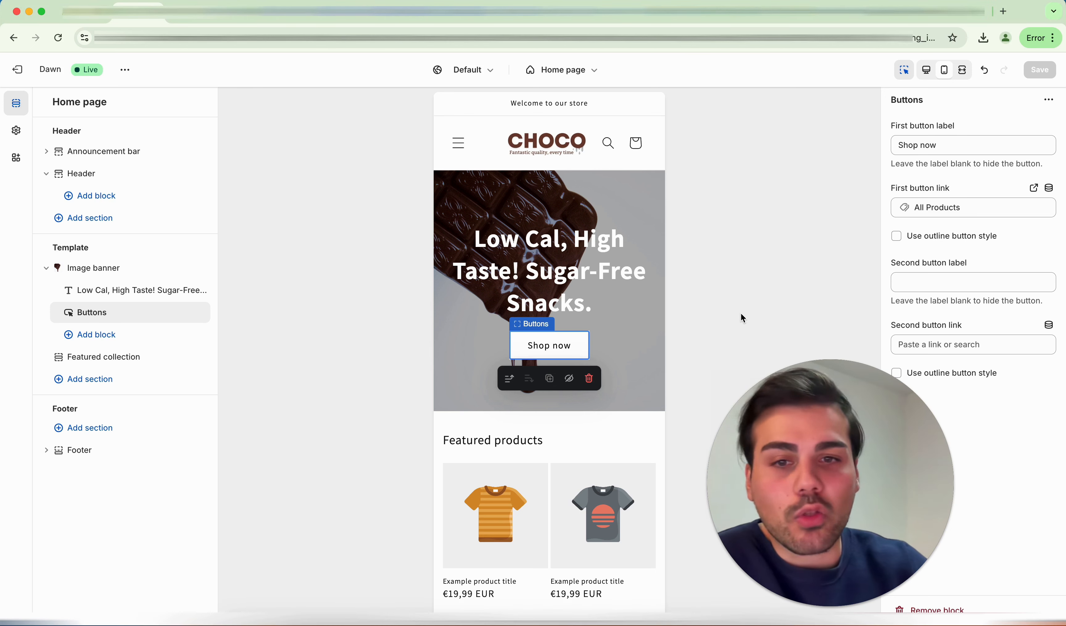
left_click(15, 130)
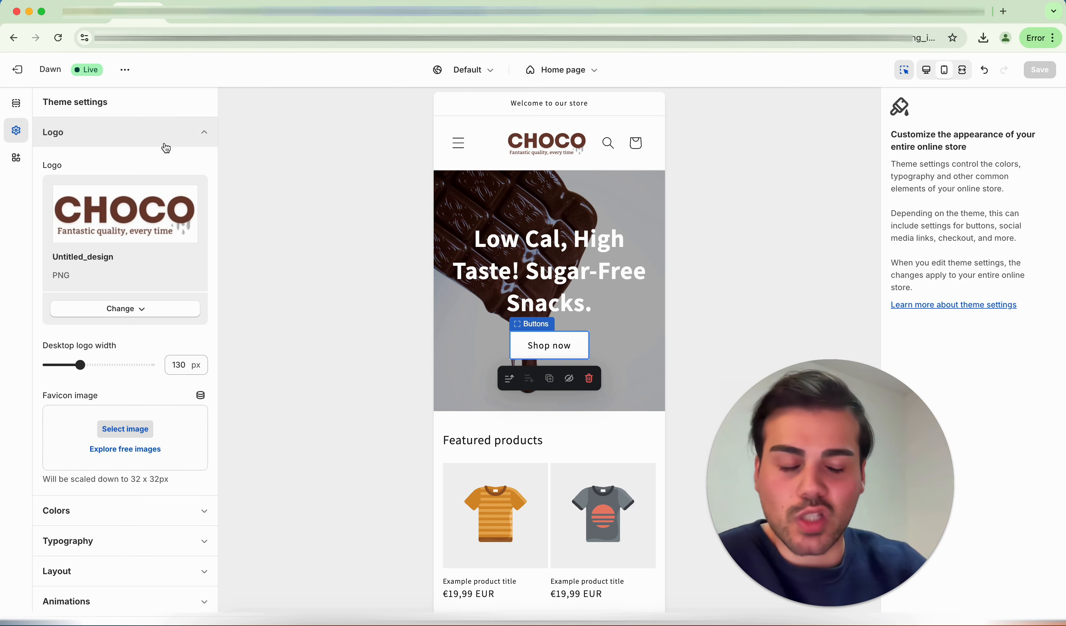
Collapse Logo, expand Colors, and edit Scheme 1's colour settings
left_click(185, 143)
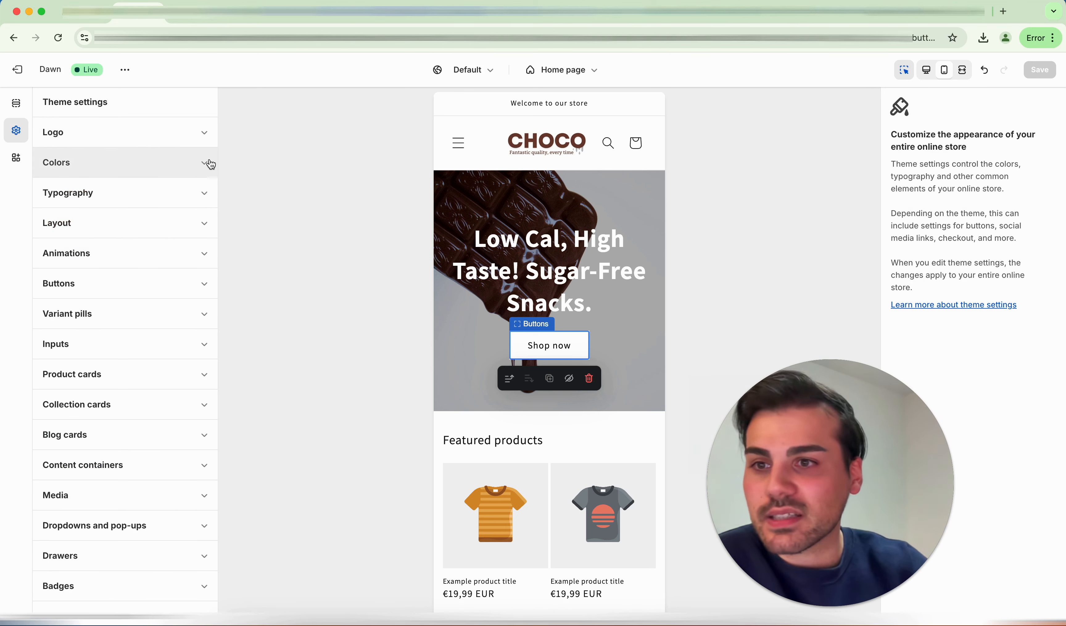
left_click(193, 167)
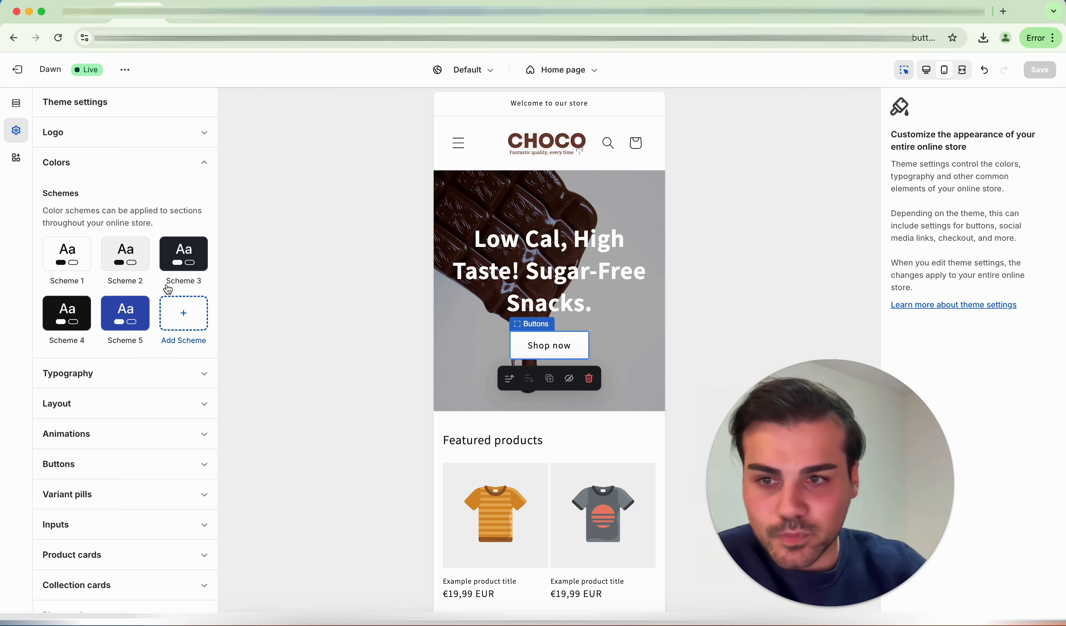
left_click(72, 255)
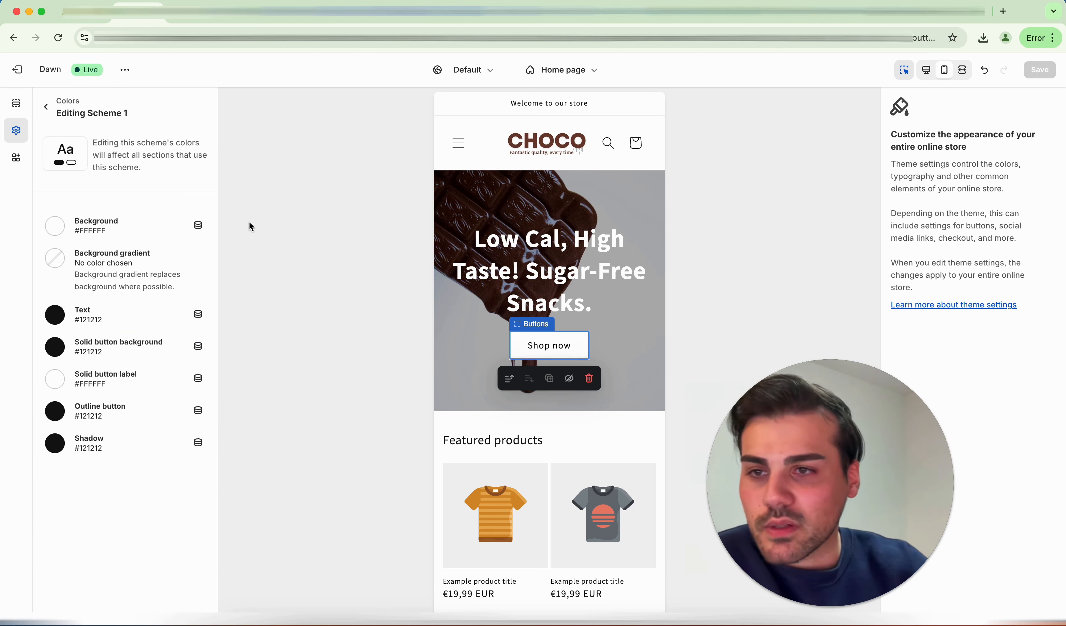
Try a red FF0000 background for Scheme 1, then restore it to white
left_click(58, 231)
type("FF0000")
left_click(197, 226)
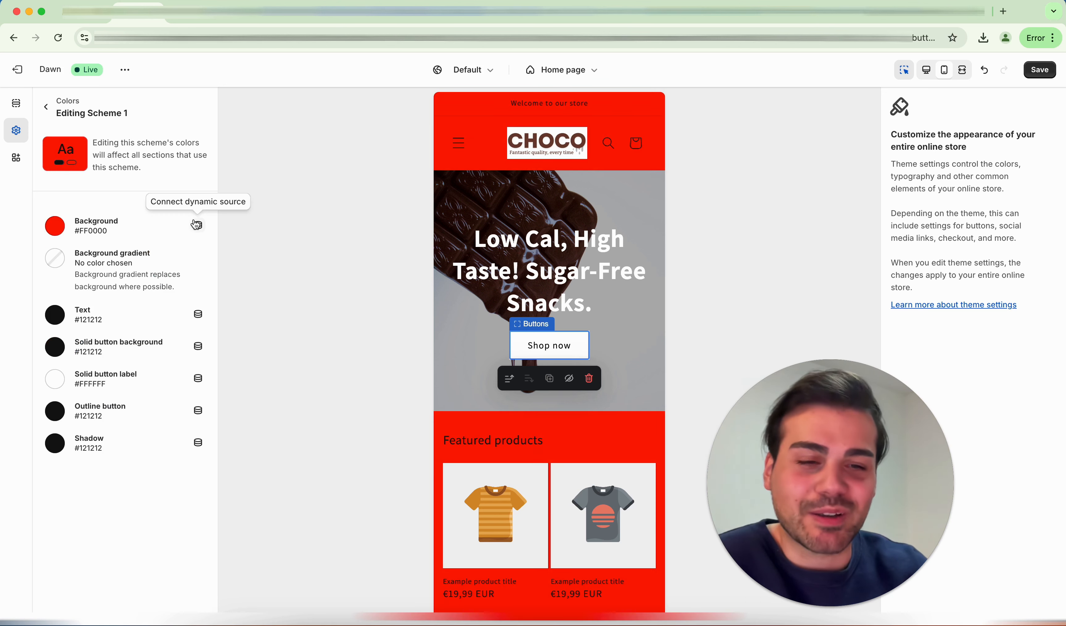
left_click(56, 230)
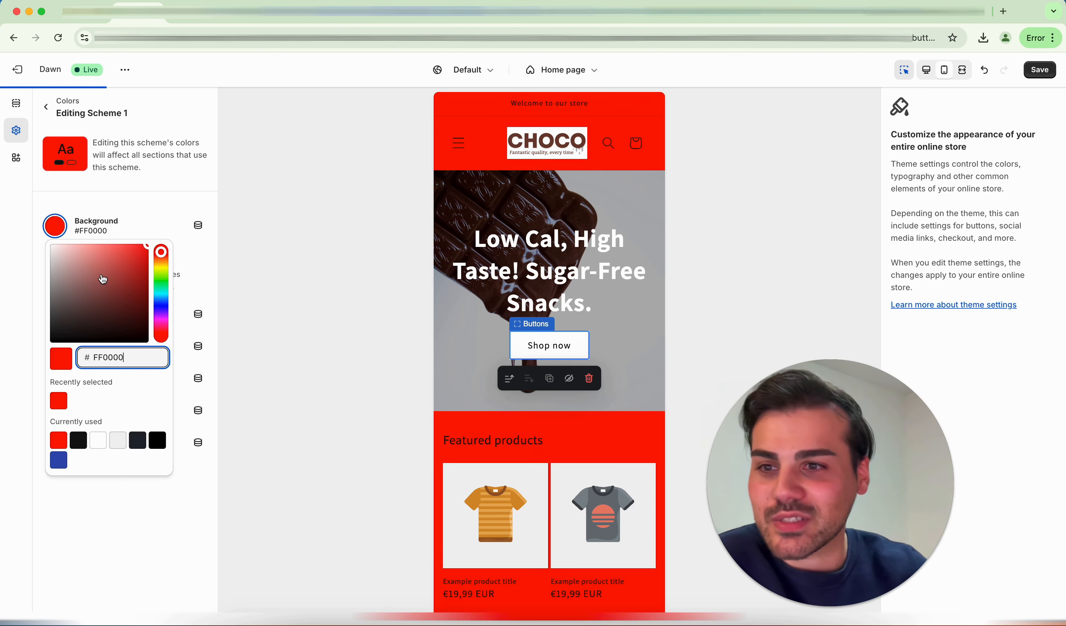
left_click(53, 244)
left_click(24, 228)
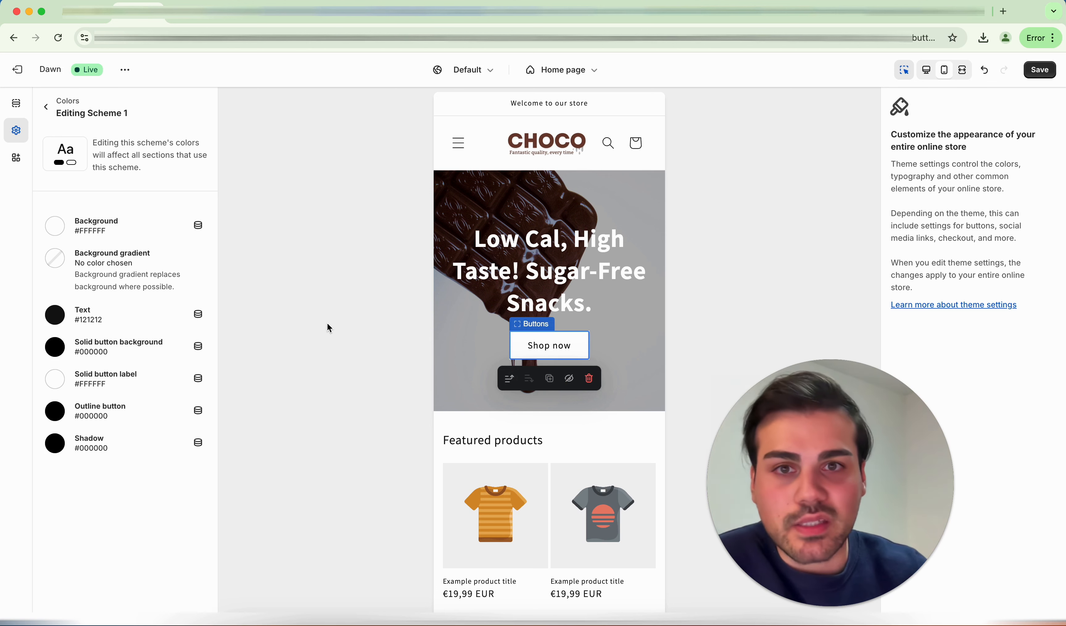
Set Scheme 1's solid button background to brown #703B1D and return to the home page sections list
left_click(58, 354)
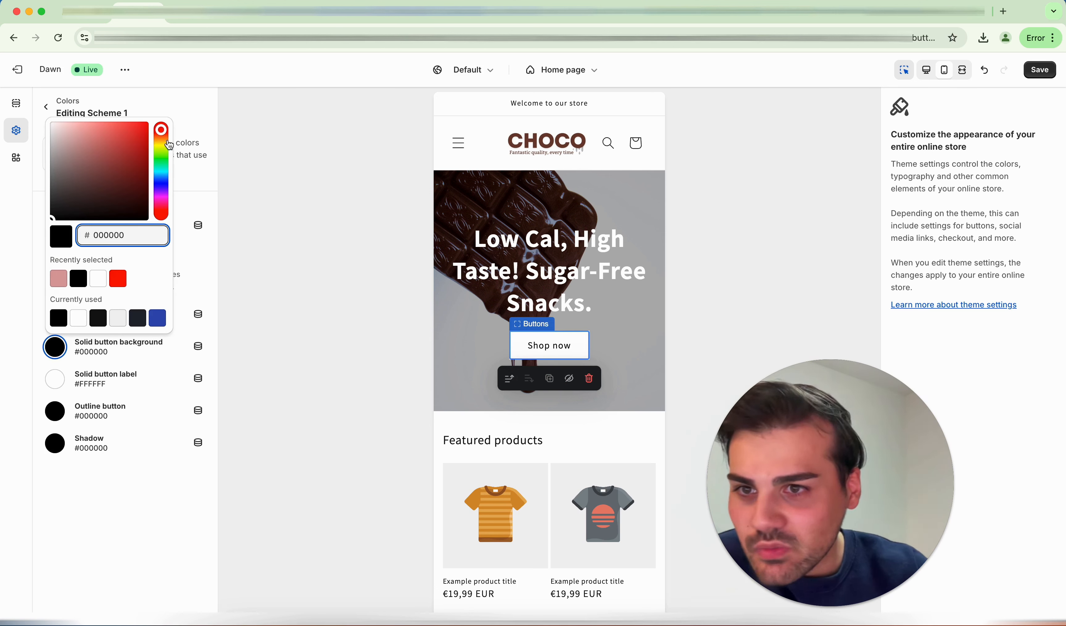
left_click_drag(162, 131, 162, 149)
left_click_drag(160, 143, 161, 135)
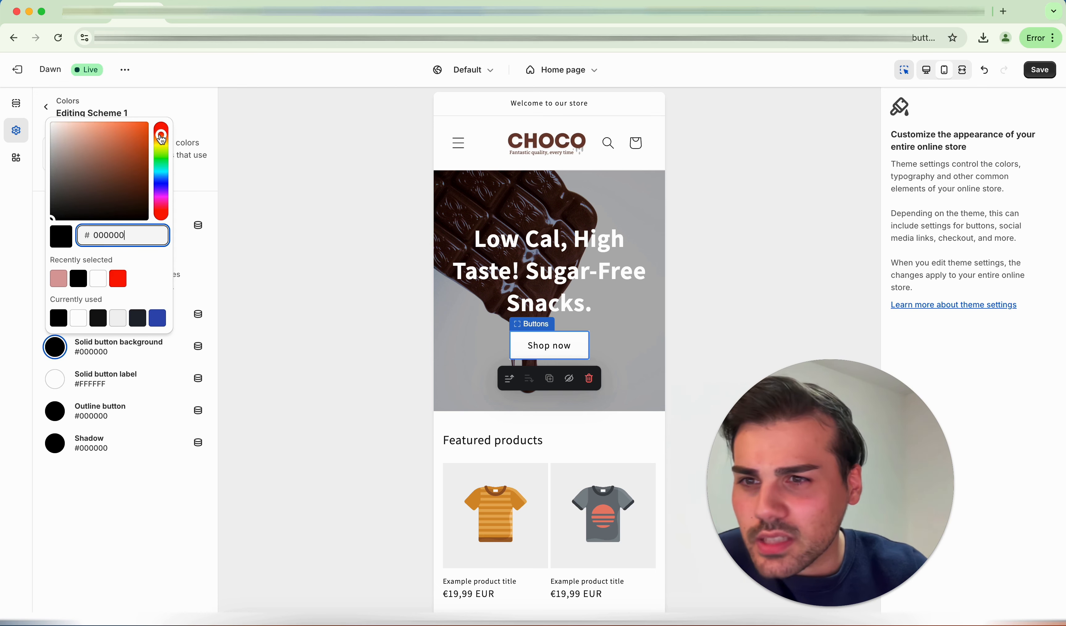
left_click_drag(93, 141, 124, 181)
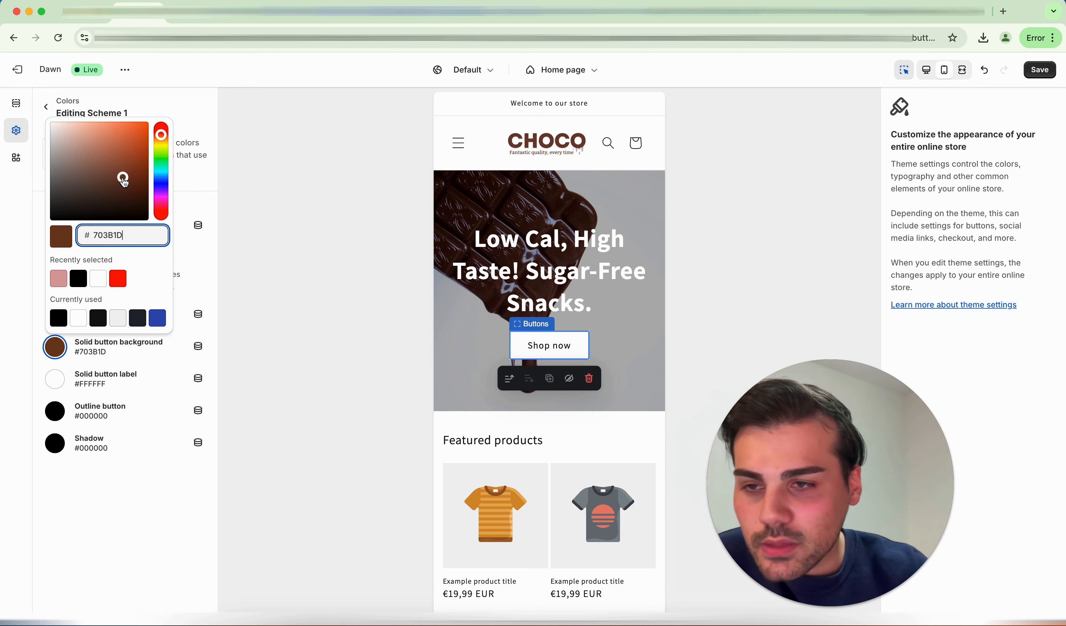
left_click(324, 244)
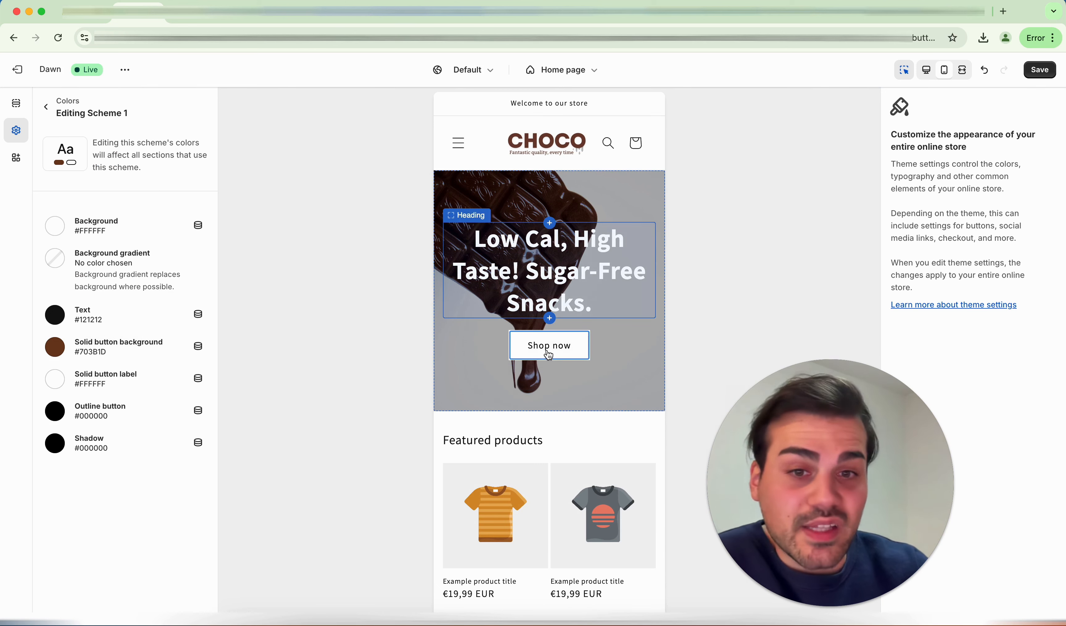
left_click(533, 350)
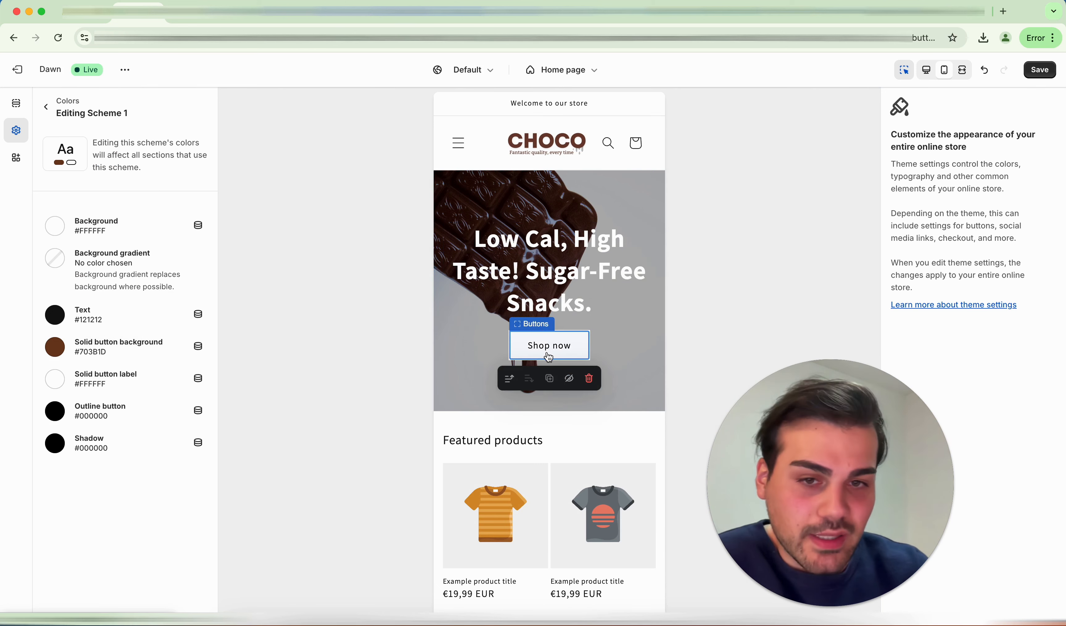
left_click(46, 106)
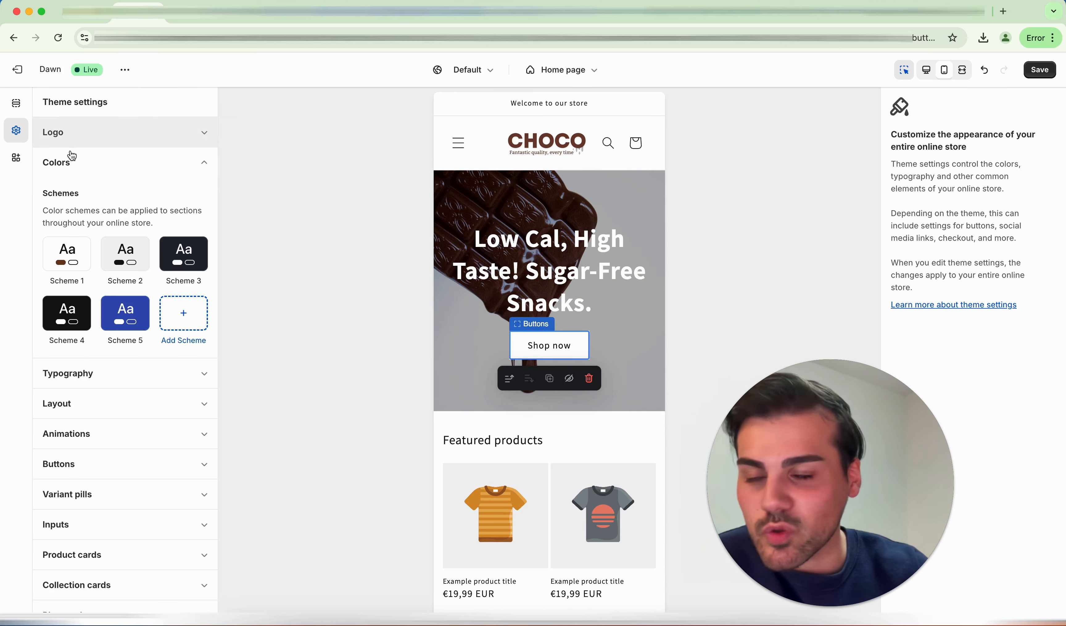
left_click(559, 344)
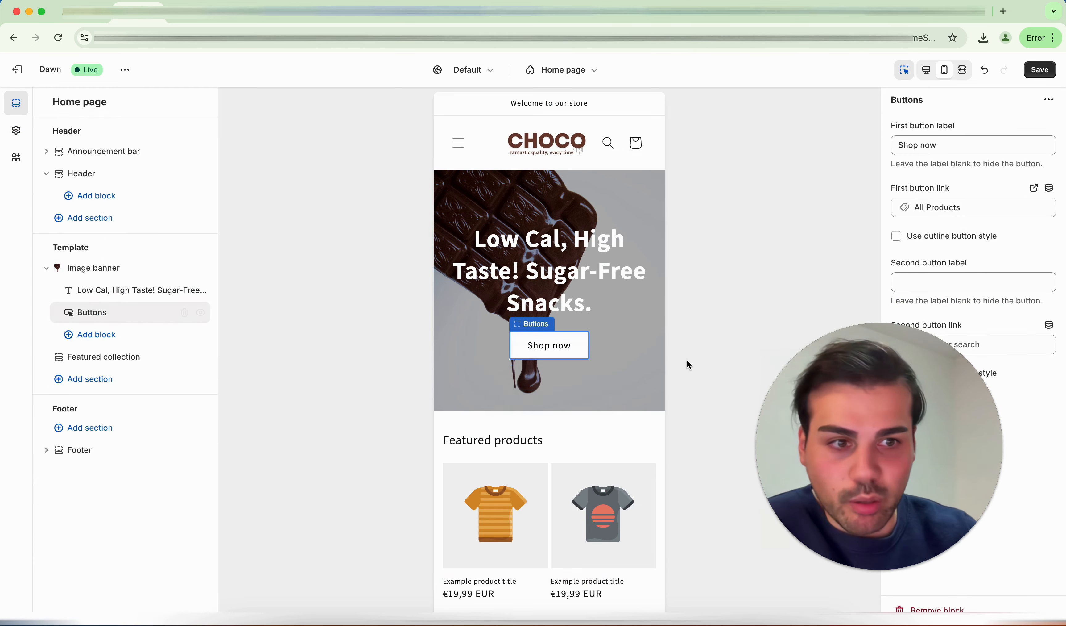
Select the Image banner section and inspect its Scheme 3 colours
mouse_move(102, 278)
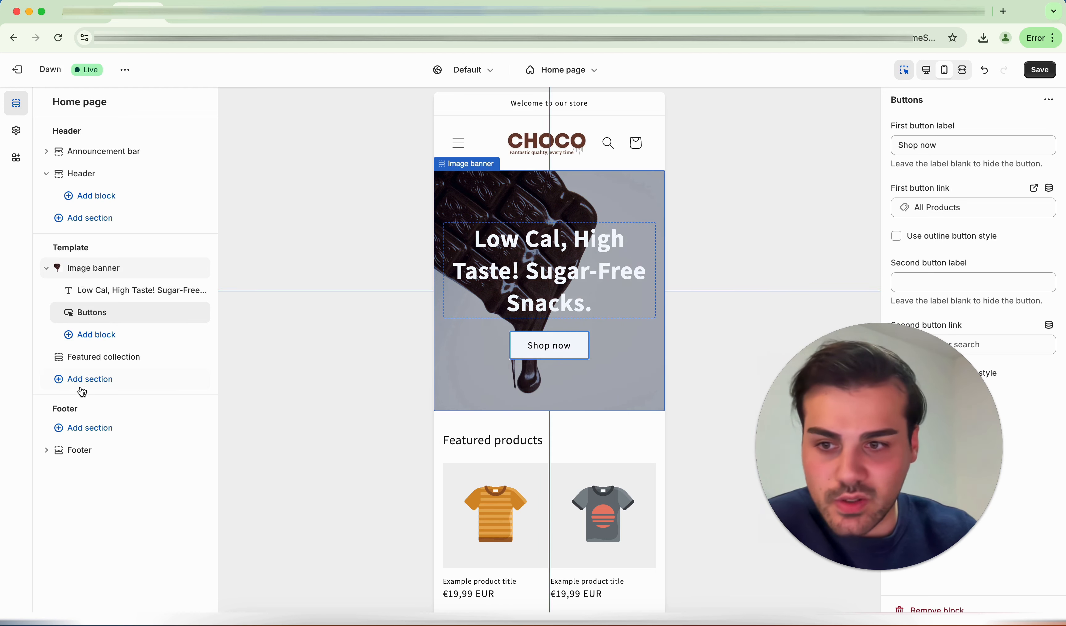
mouse_move(94, 323)
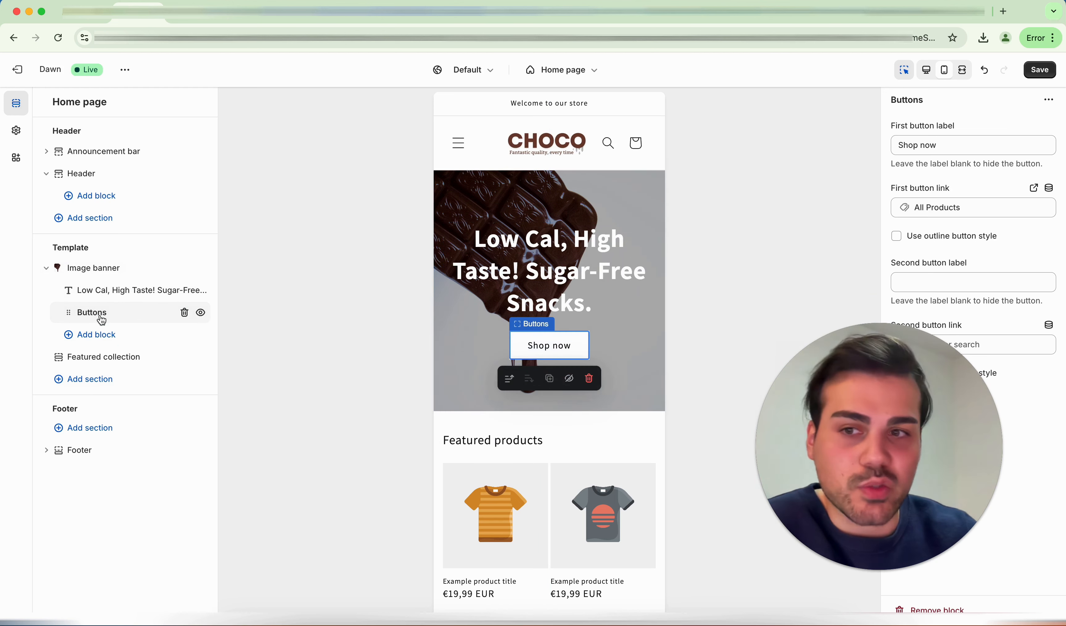
left_click(95, 268)
scroll(969, 431, "down", 7)
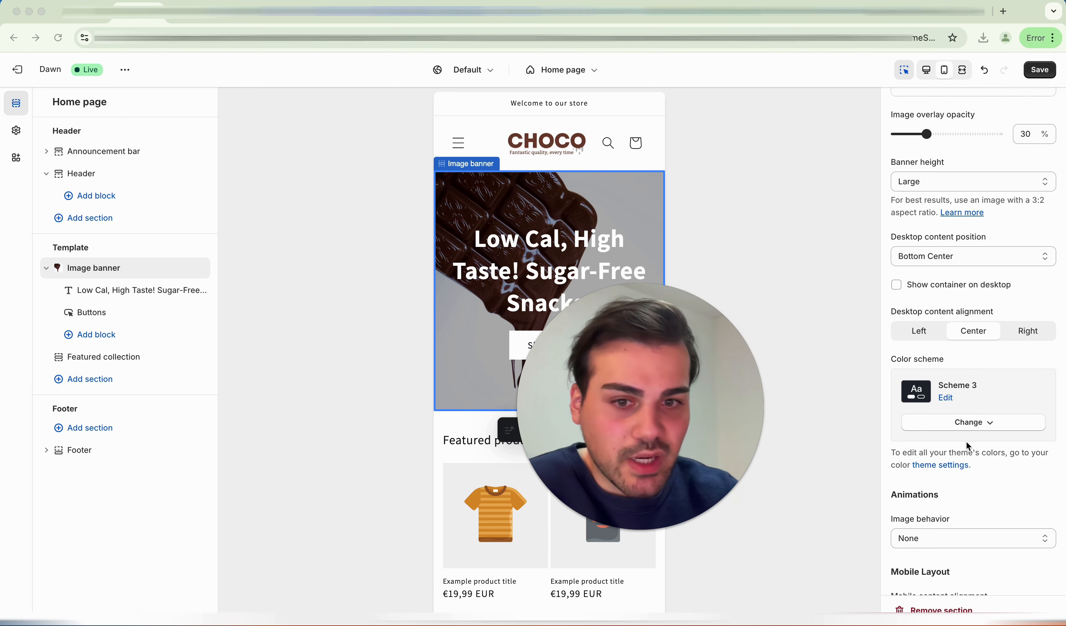
left_click(947, 398)
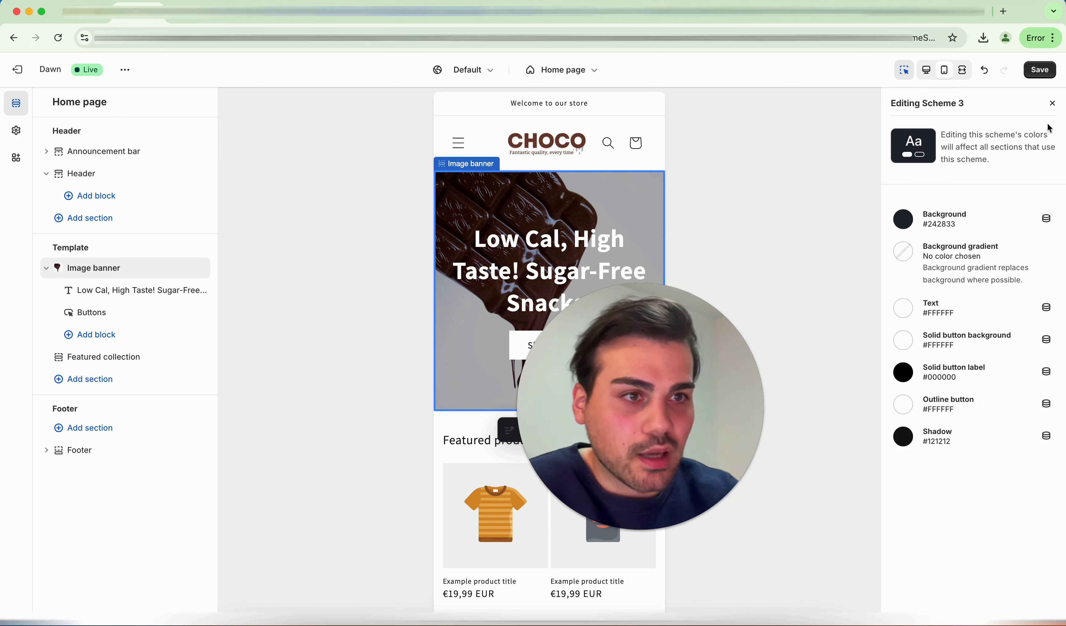
left_click(1053, 106)
Try Scheme 1 on the image banner, then switch it back to Scheme 3
left_click(965, 429)
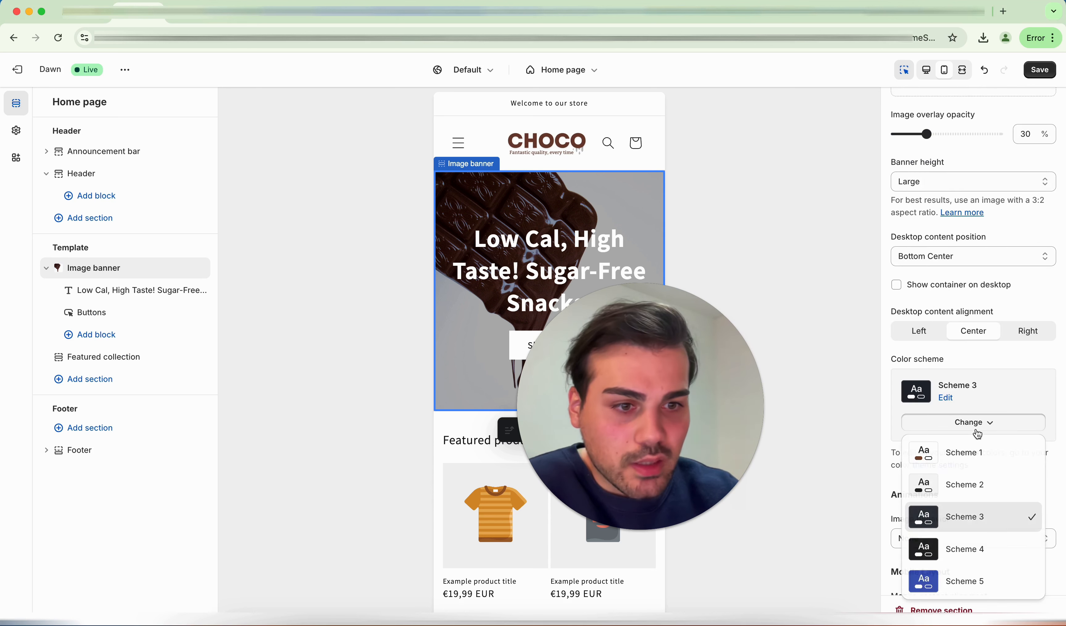
left_click(963, 451)
left_click_drag(790, 435, 831, 410)
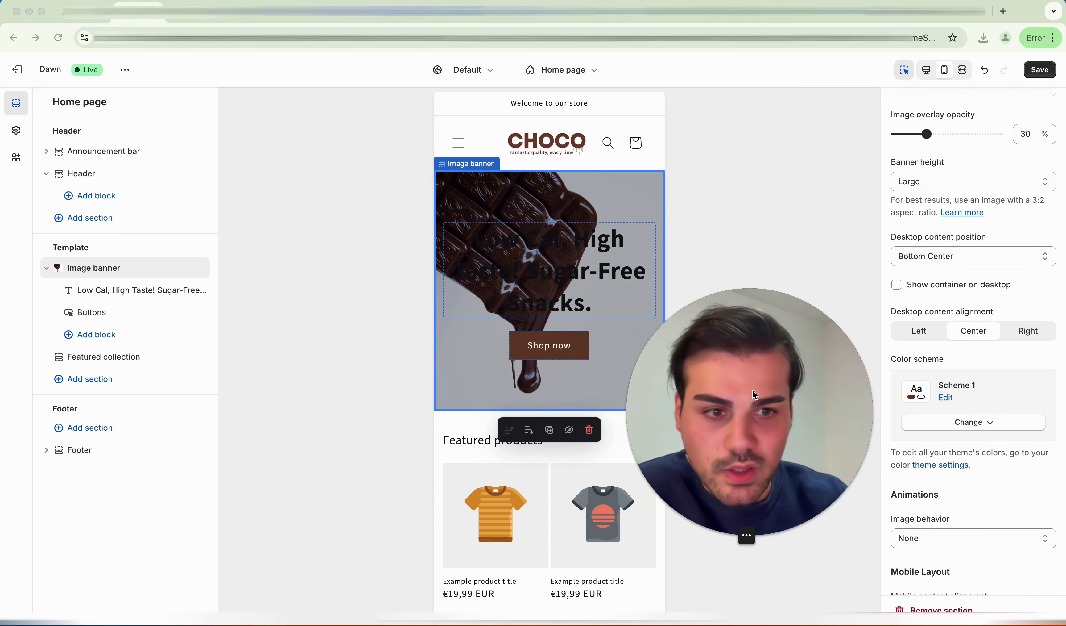
left_click_drag(755, 400, 712, 398)
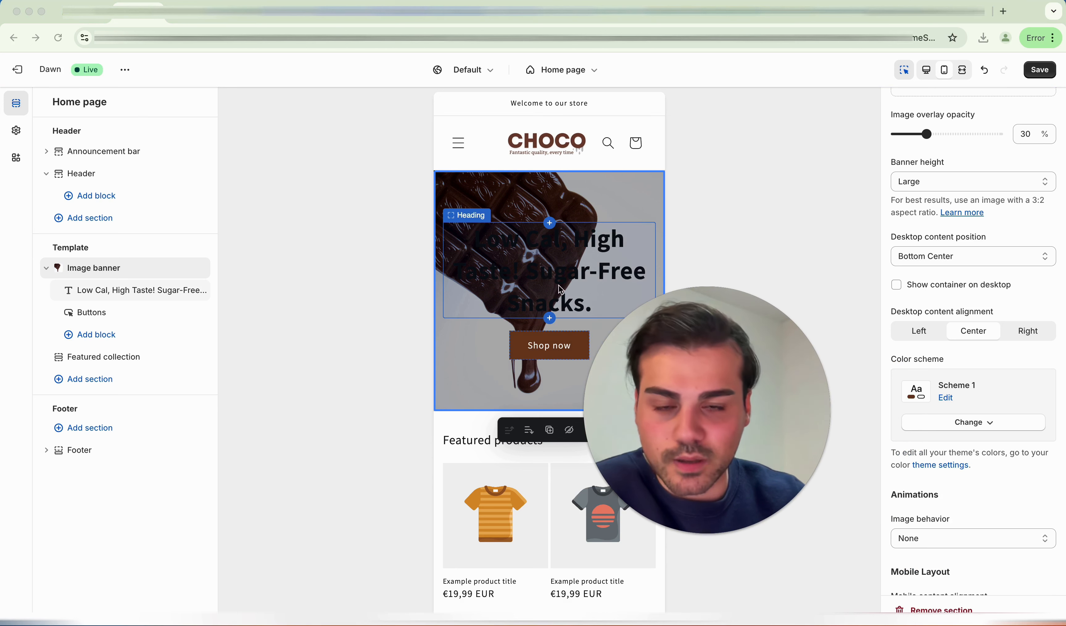
left_click_drag(762, 438, 706, 430)
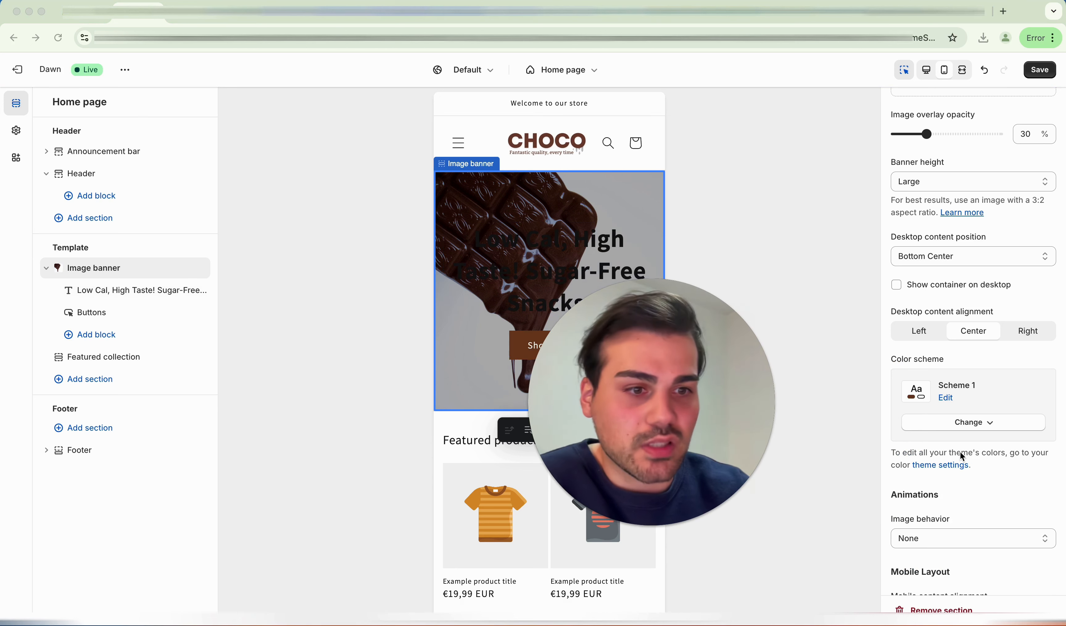
left_click(988, 429)
left_click(973, 524)
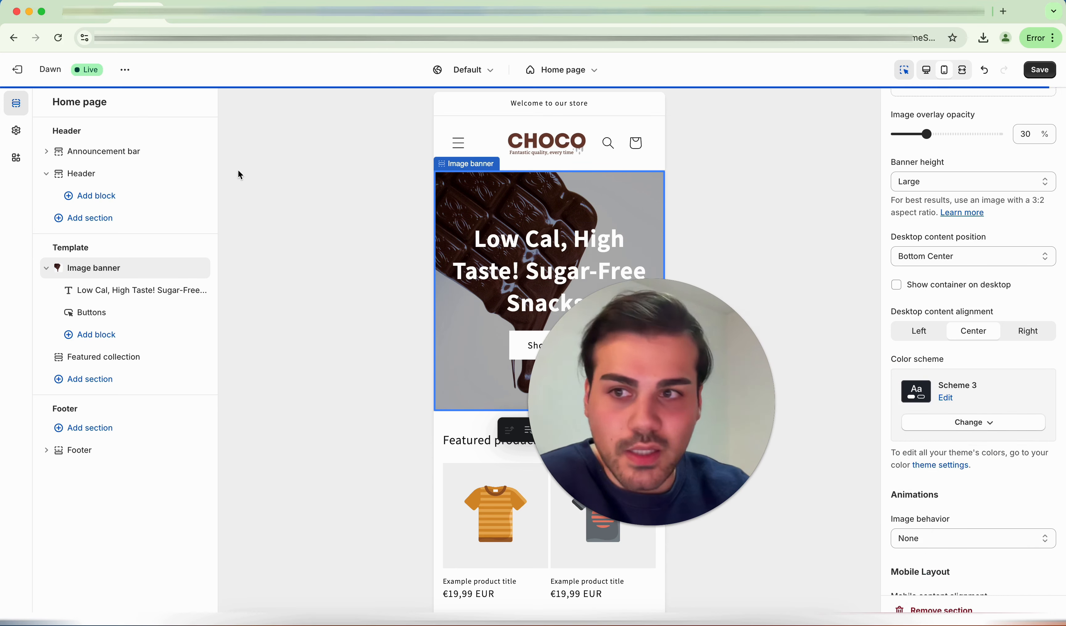
left_click(23, 140)
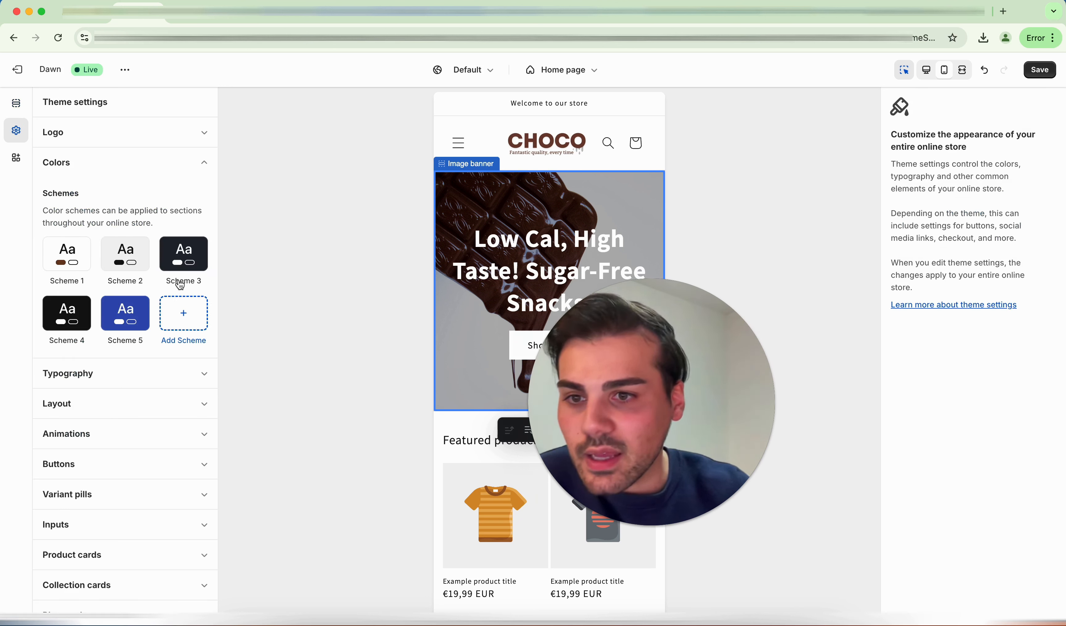
Give Scheme 3's solid buttons the recent brown background and try a black label
left_click(189, 258)
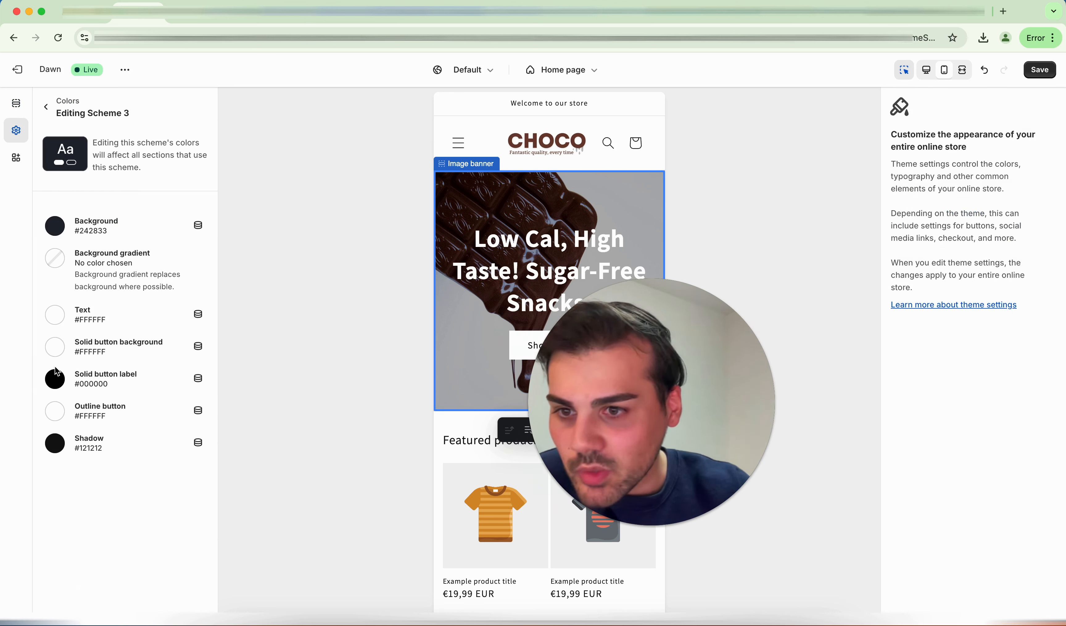
left_click(56, 353)
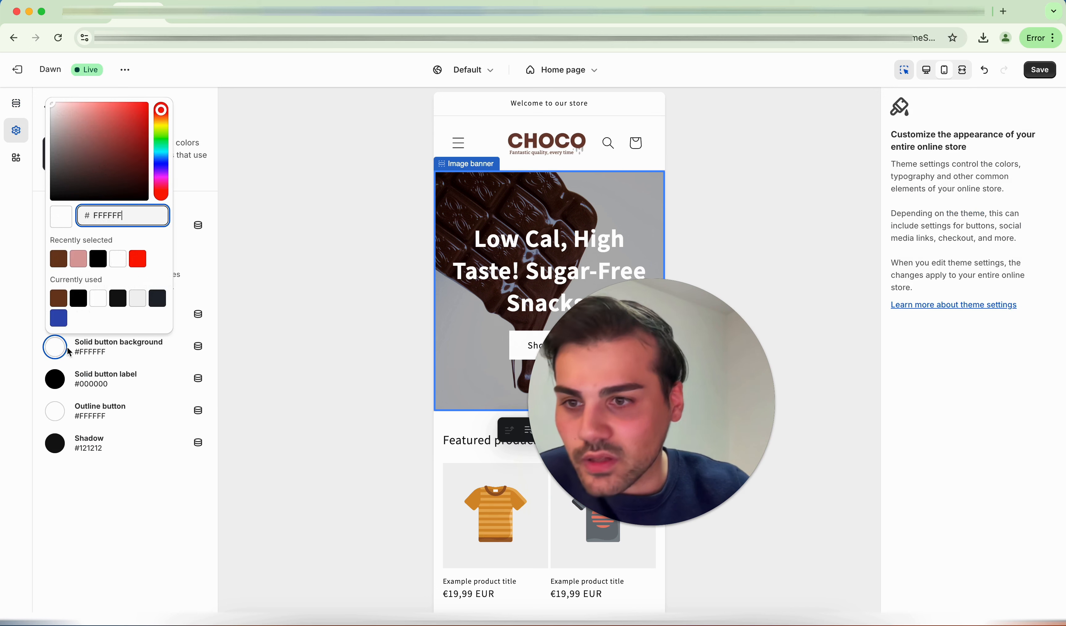
left_click(60, 264)
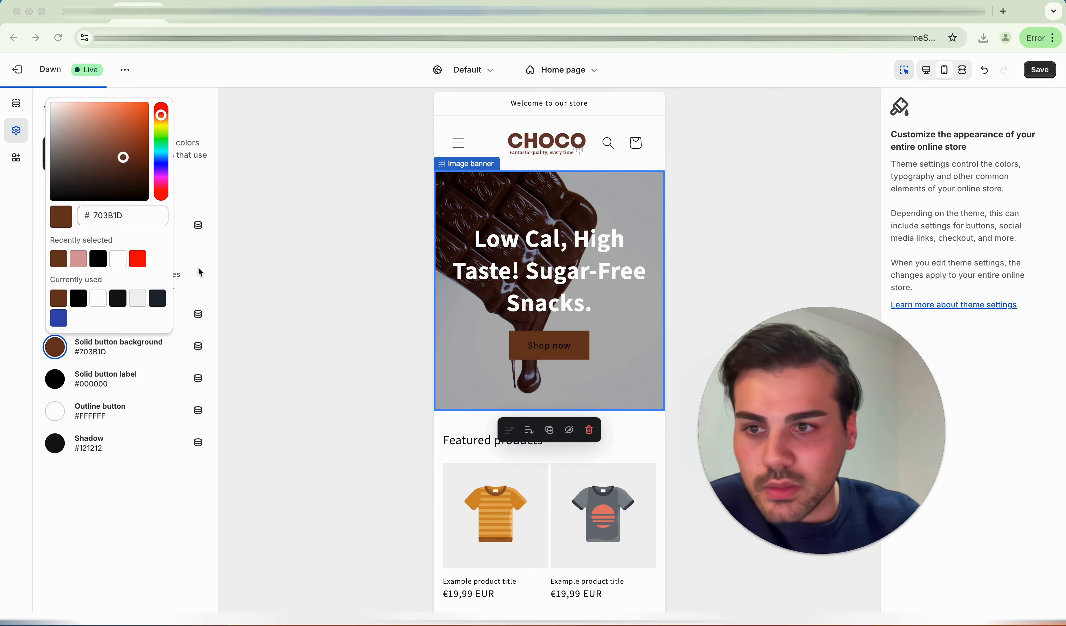
left_click(262, 533)
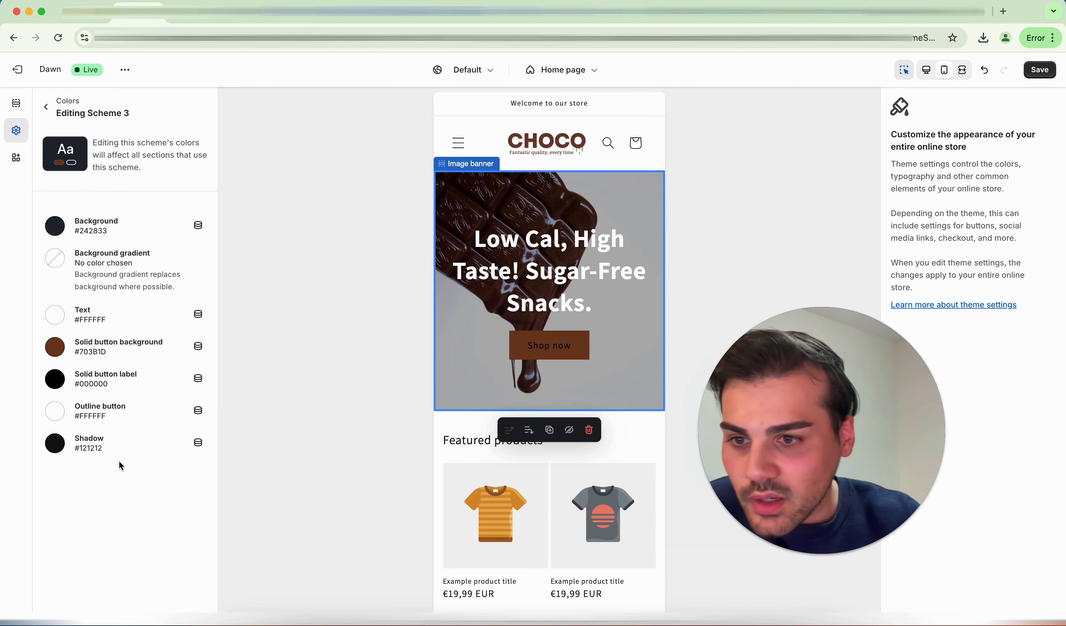
left_click(60, 386)
left_click_drag(78, 215, 313, 310)
left_click(314, 313)
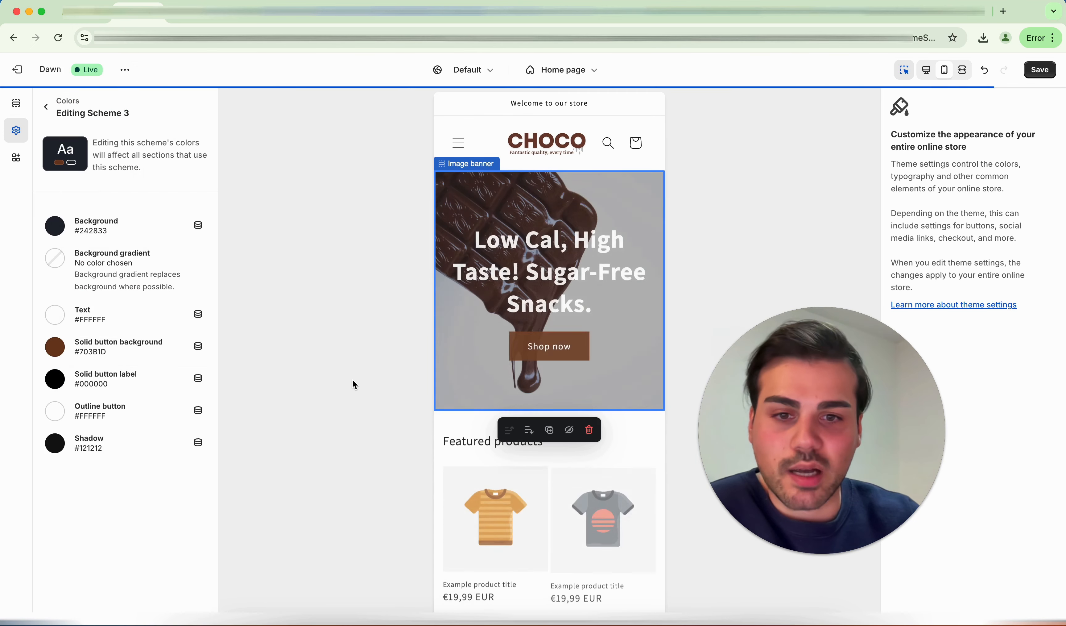
Adjust Scheme 3's button background to brown #763F1F and make the label white #FFFFFF
left_click(55, 346)
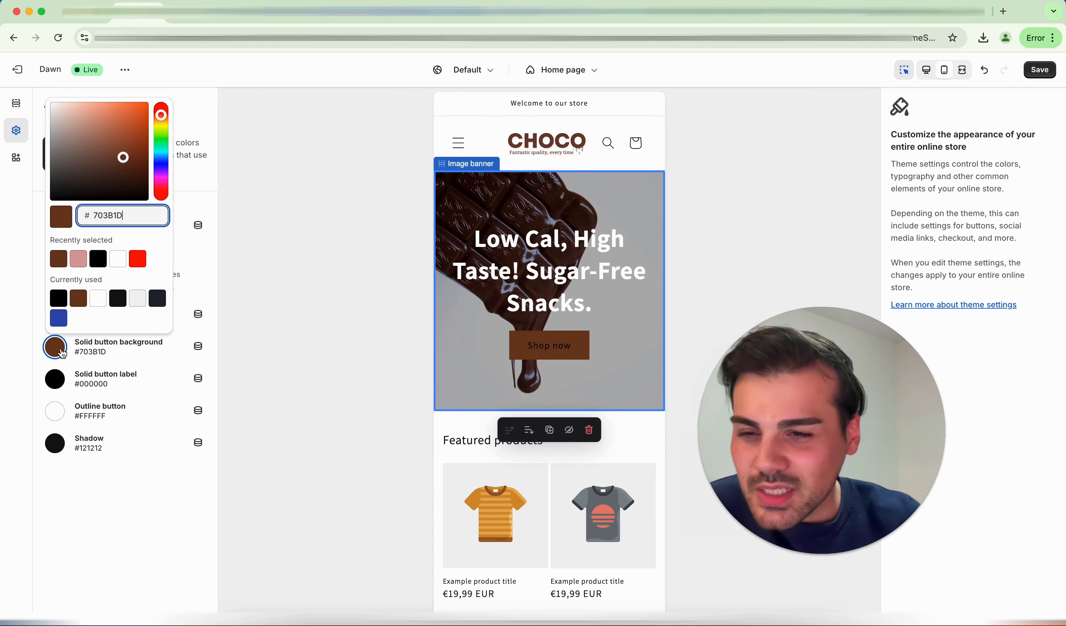
left_click_drag(123, 159, 129, 166)
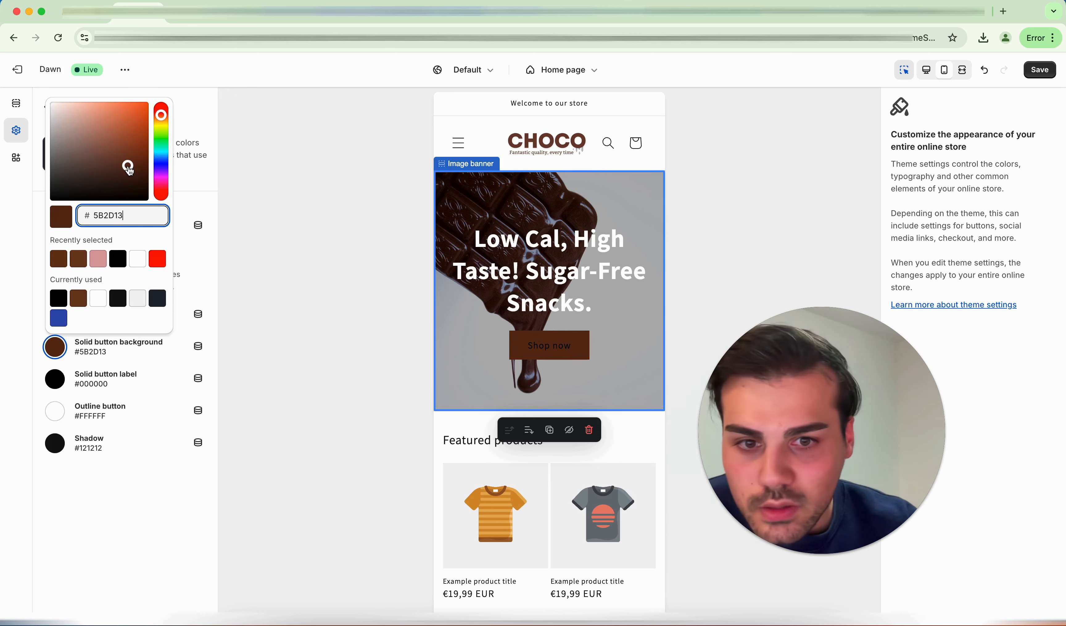
left_click(279, 234)
left_click(54, 380)
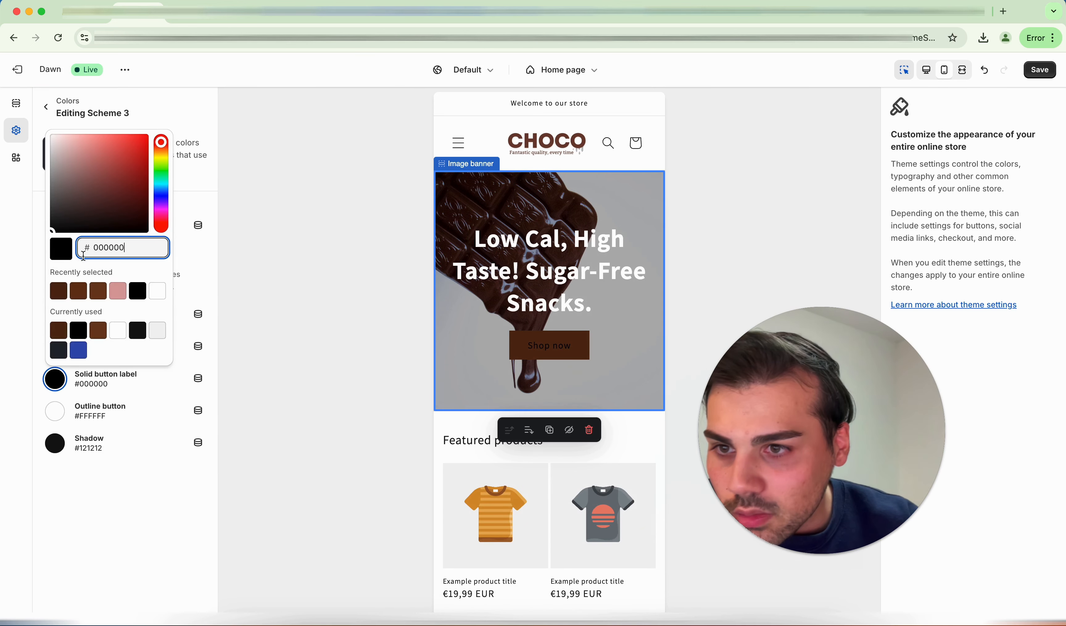
left_click_drag(81, 188, 37, 98)
left_click(38, 101)
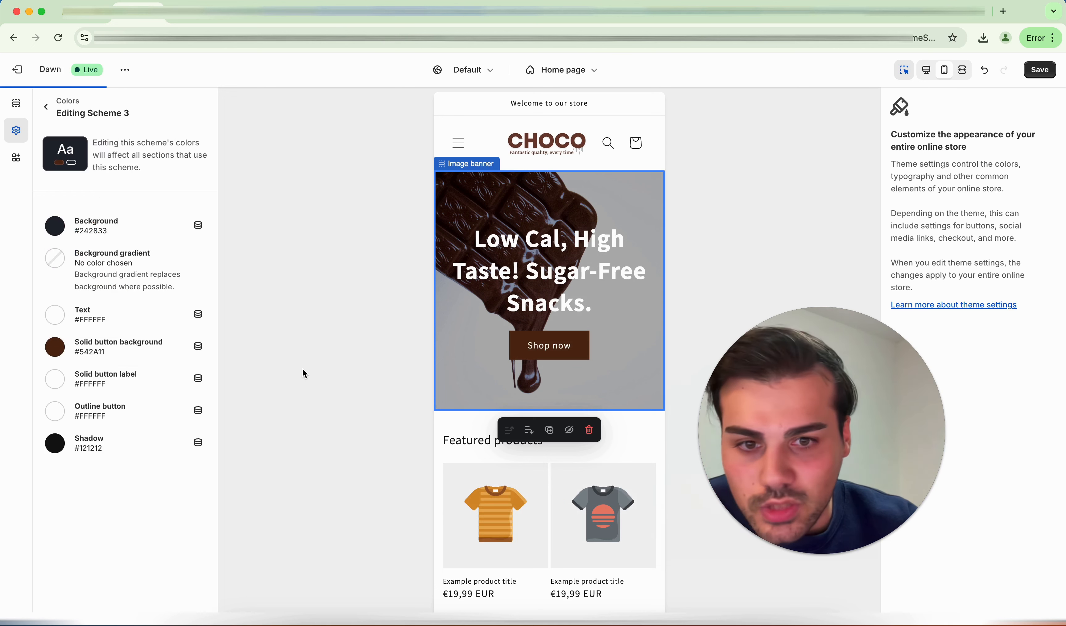
left_click(58, 350)
left_click_drag(110, 180, 123, 156)
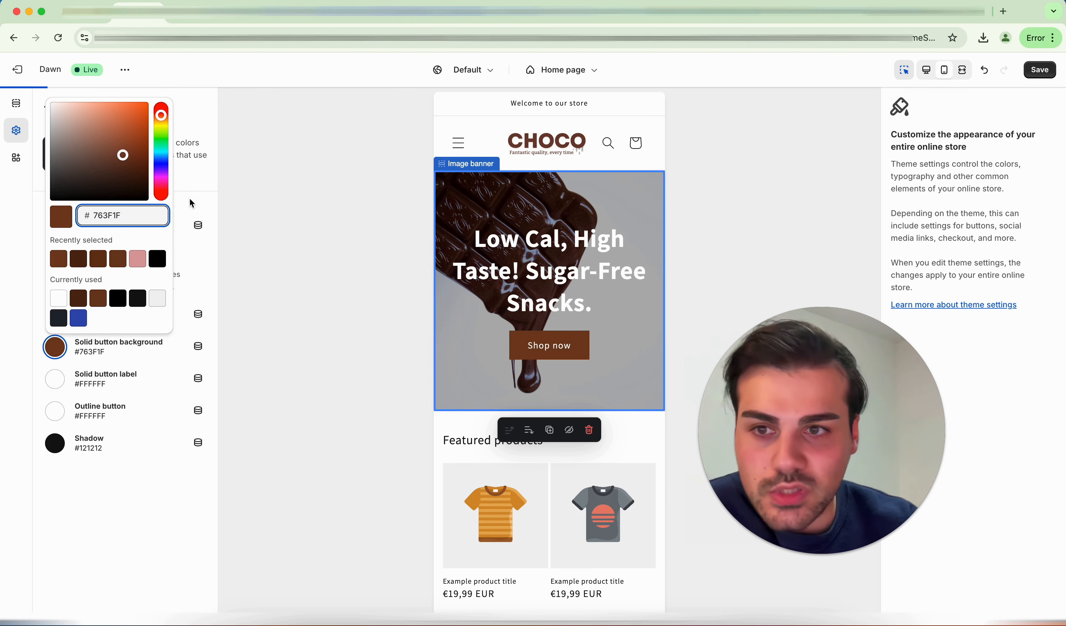
left_click(326, 264)
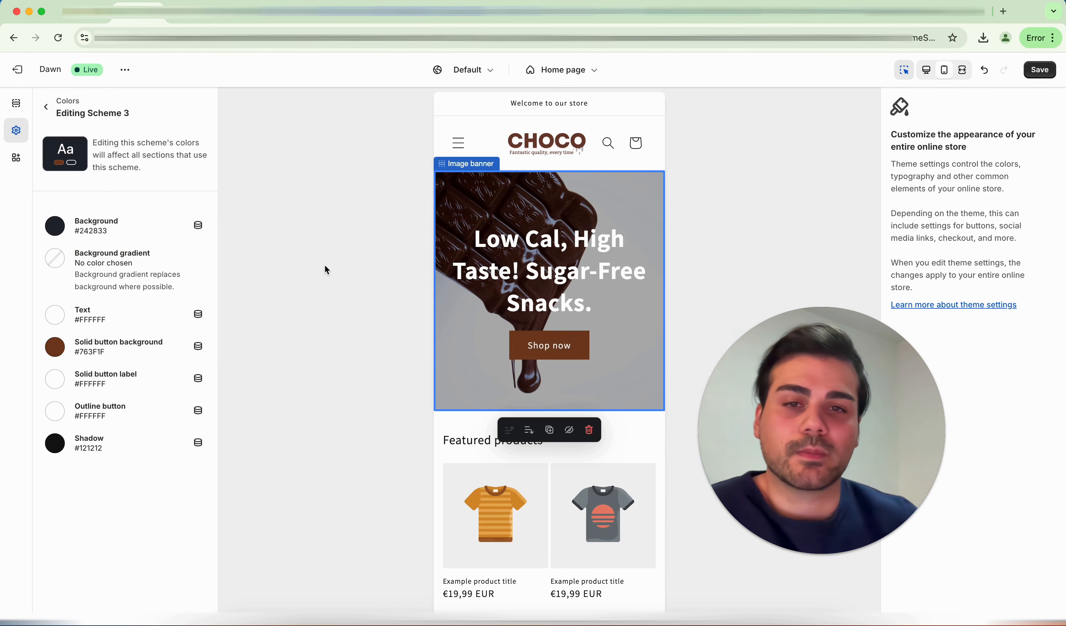
Save the theme changes and return to the Theme settings overview
left_click(1040, 70)
left_click_drag(839, 395, 894, 397)
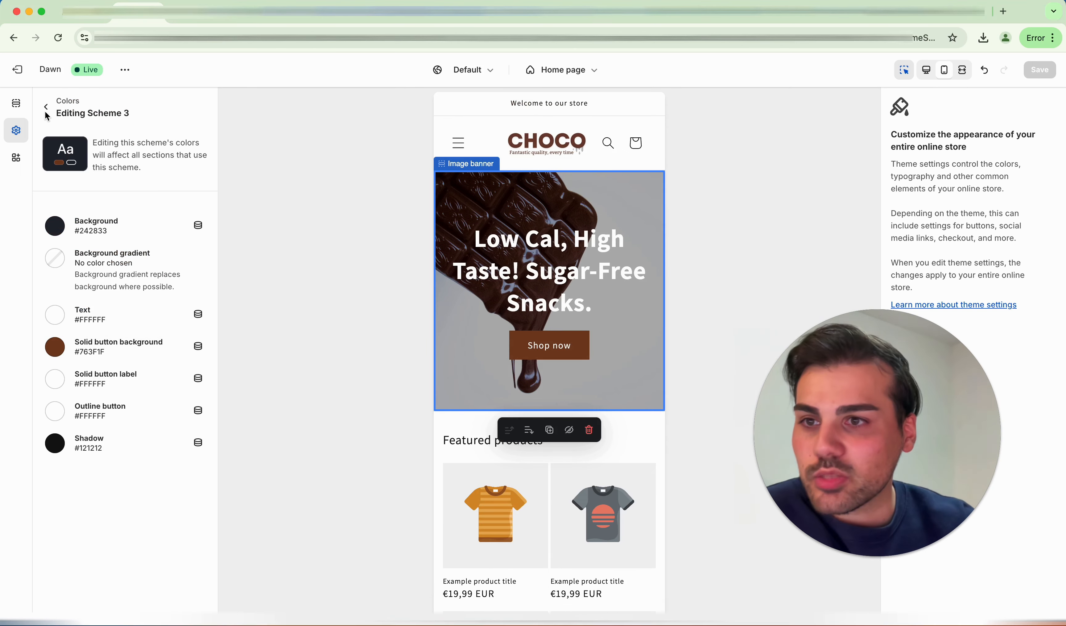
left_click(46, 106)
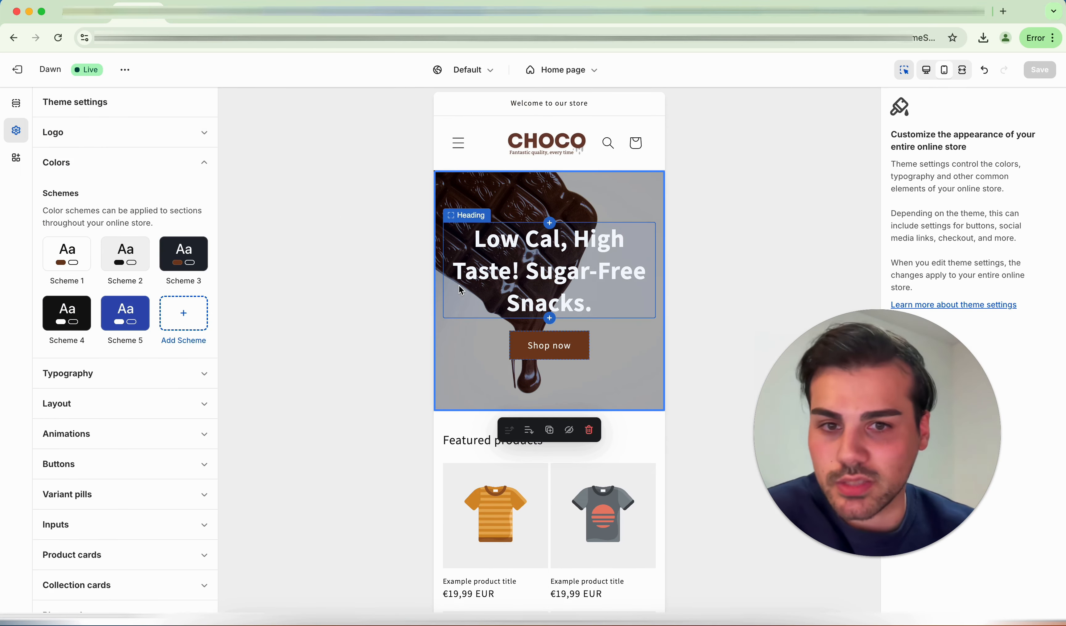
scroll(516, 486, "down", 10)
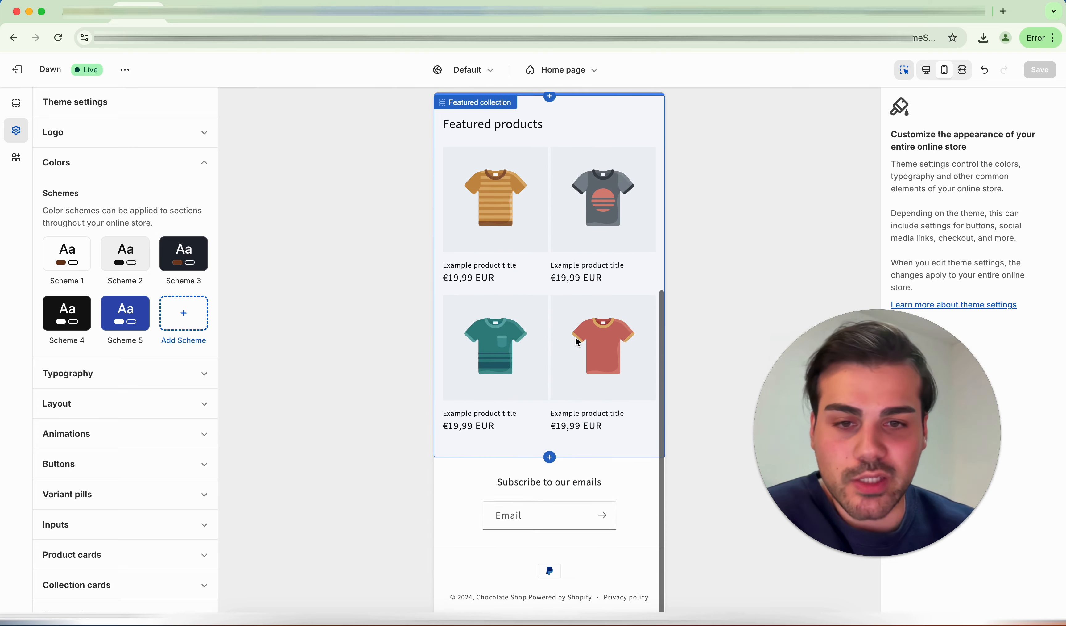
scroll(559, 422, "up", 10)
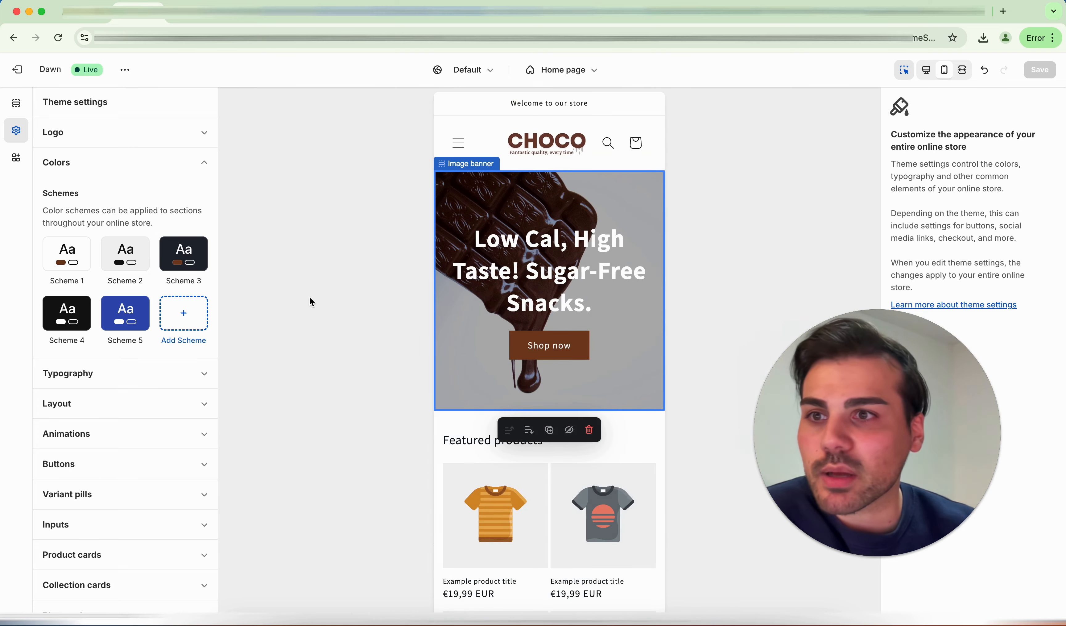
Leave the theme editor and start a new product titled 'Chocolate without sugar'
left_click(17, 70)
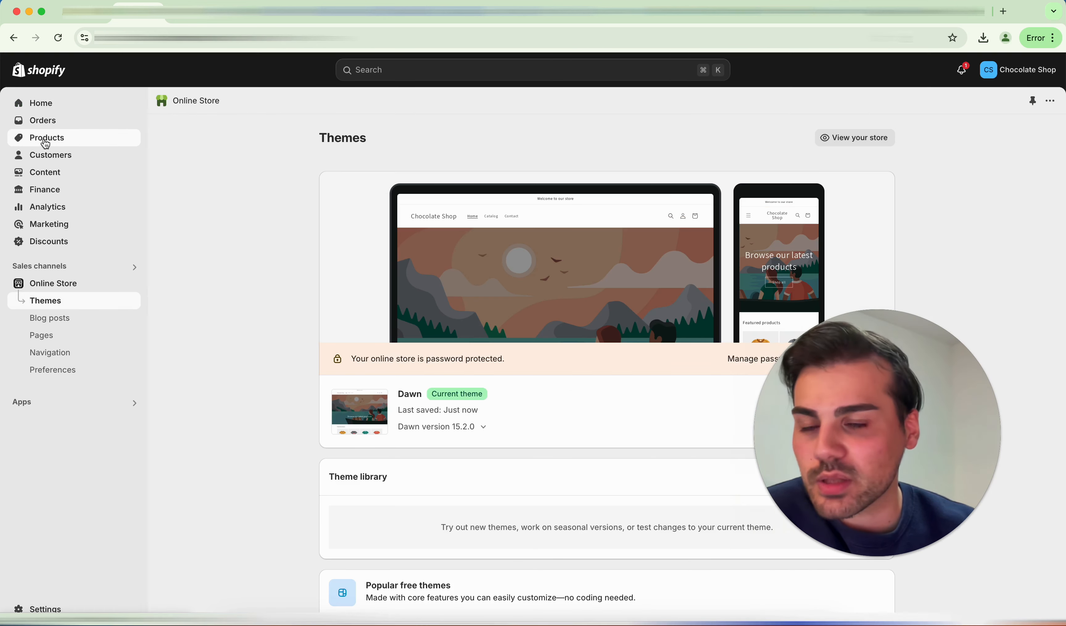
left_click(47, 144)
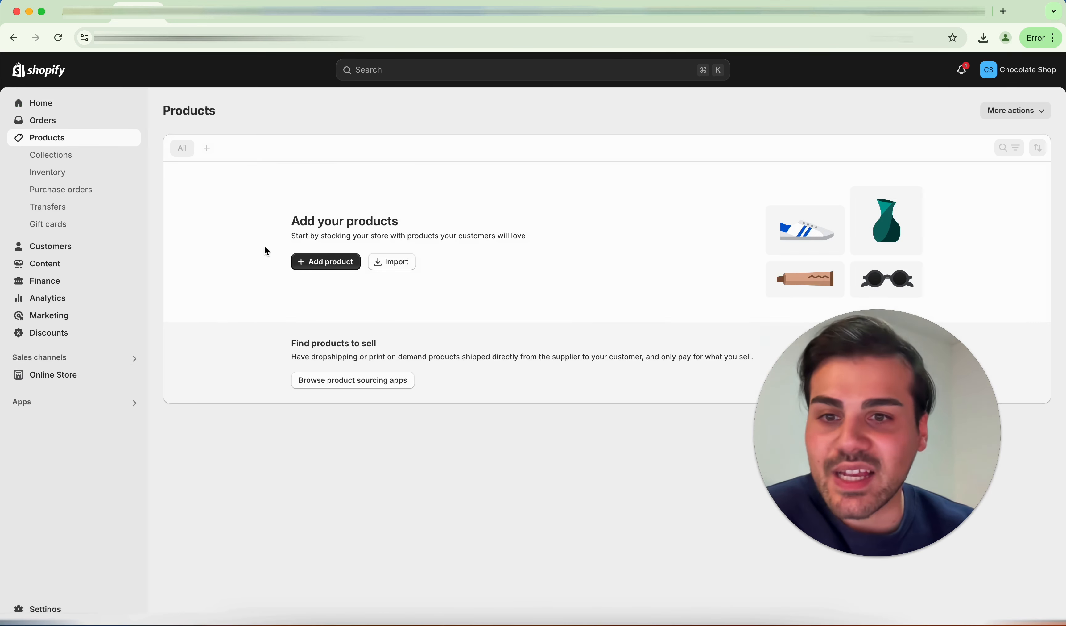
left_click(315, 266)
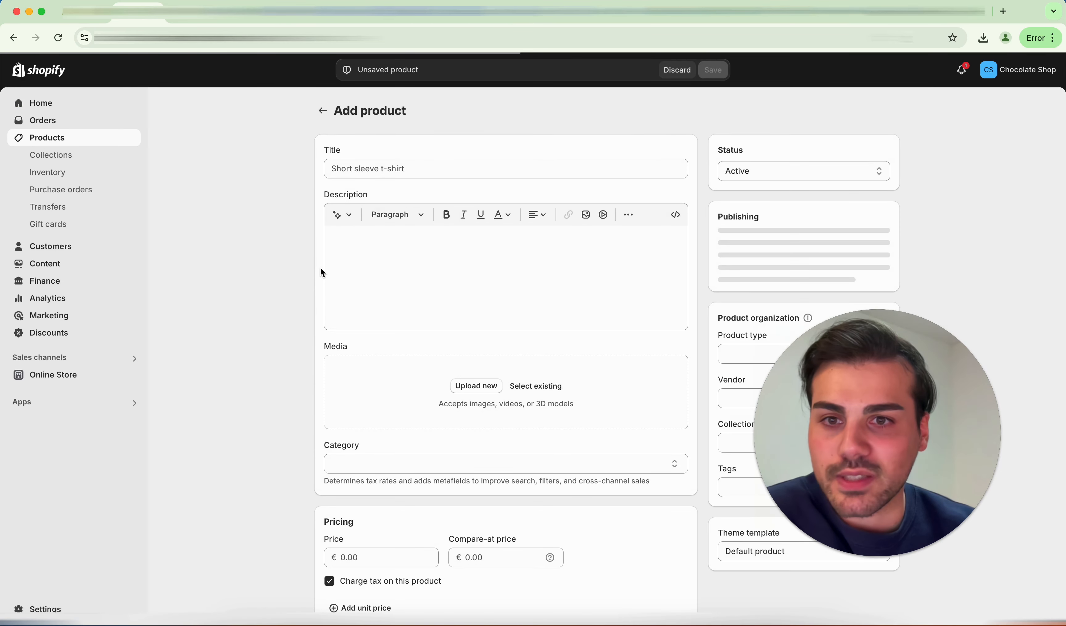
left_click(380, 168)
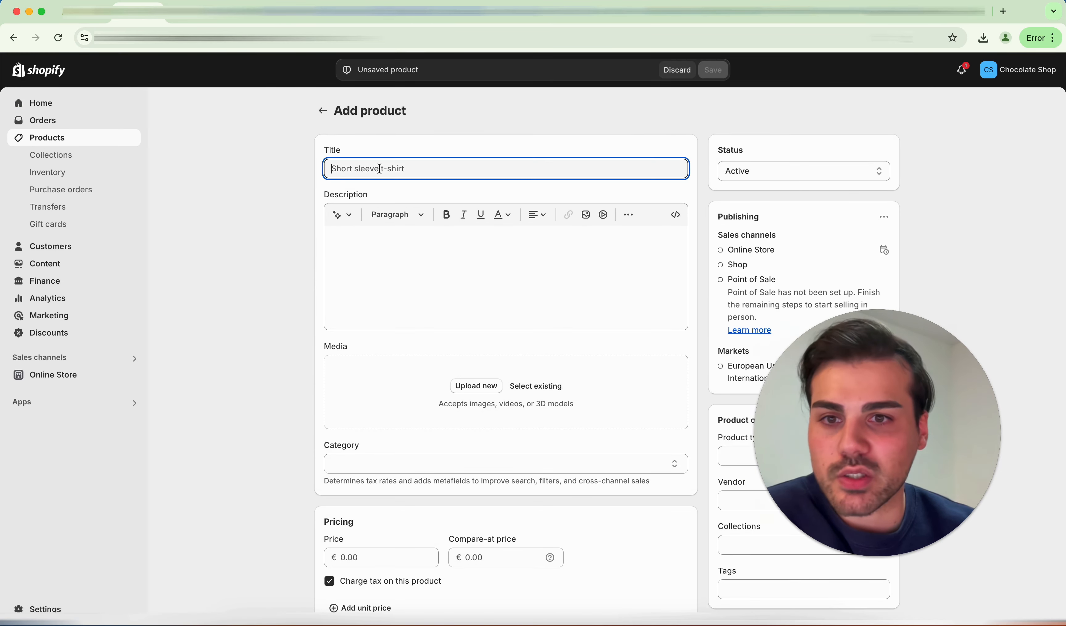
type("Chocolate without sugar")
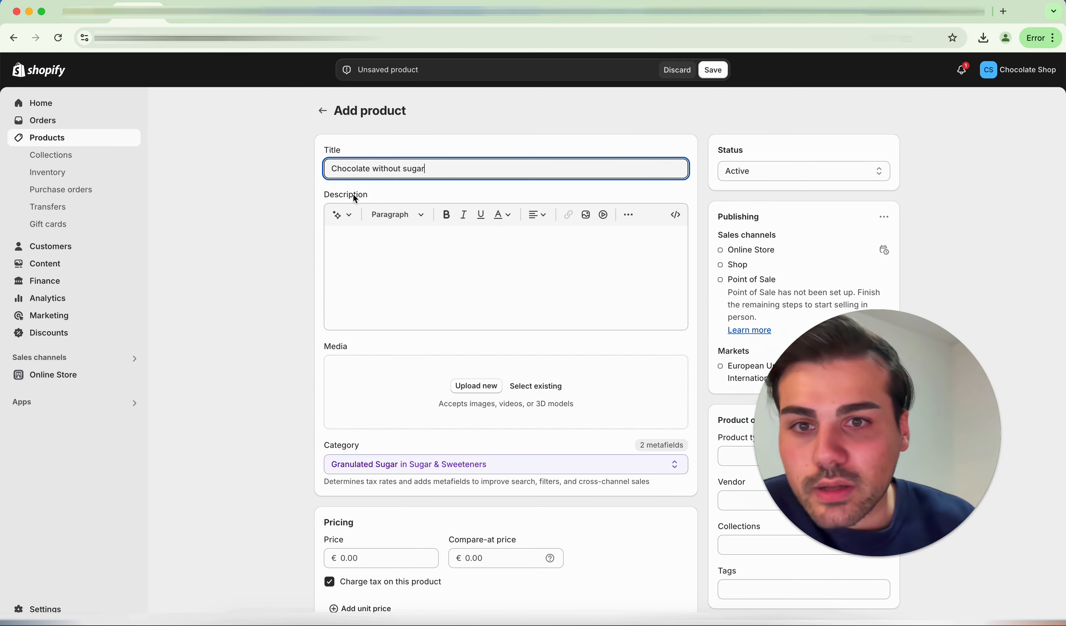
Open the AI description generator from the product's Description editor
left_click(258, 212)
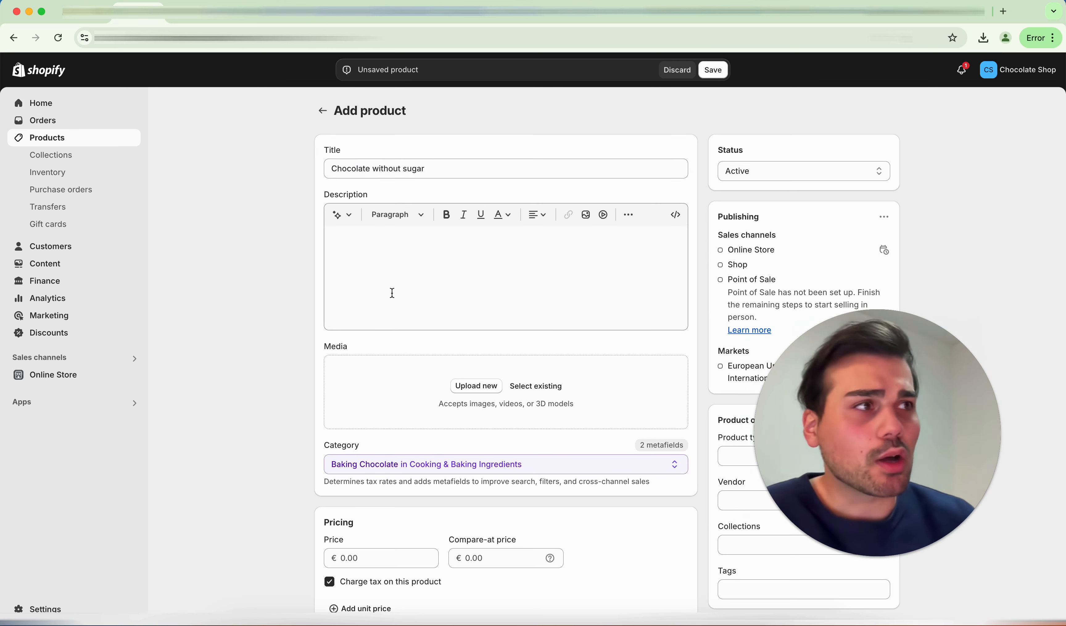
left_click(411, 283)
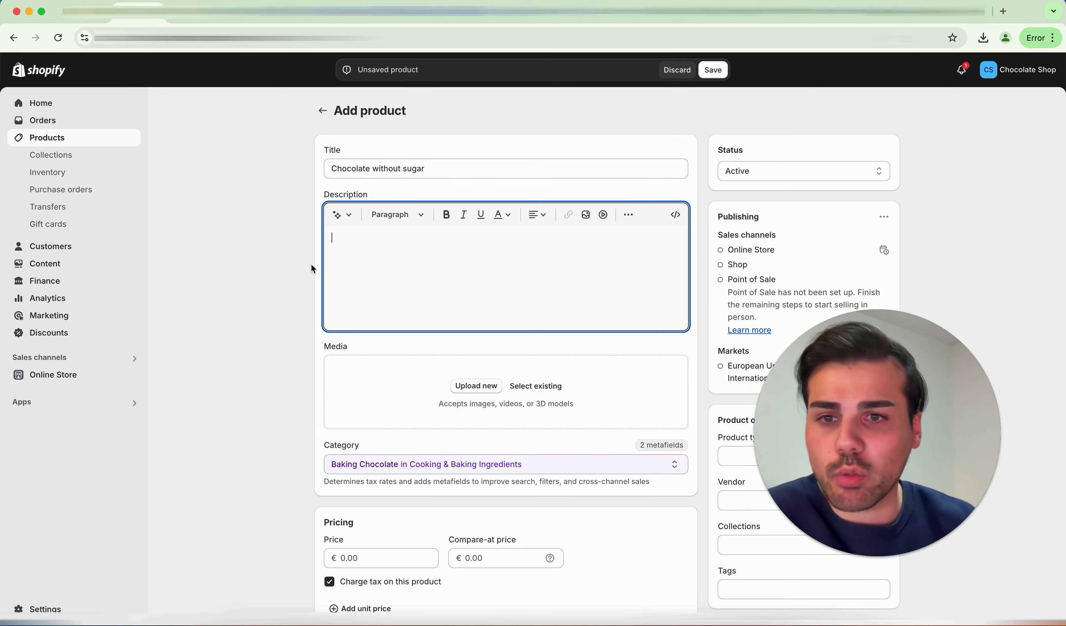
left_click(339, 214)
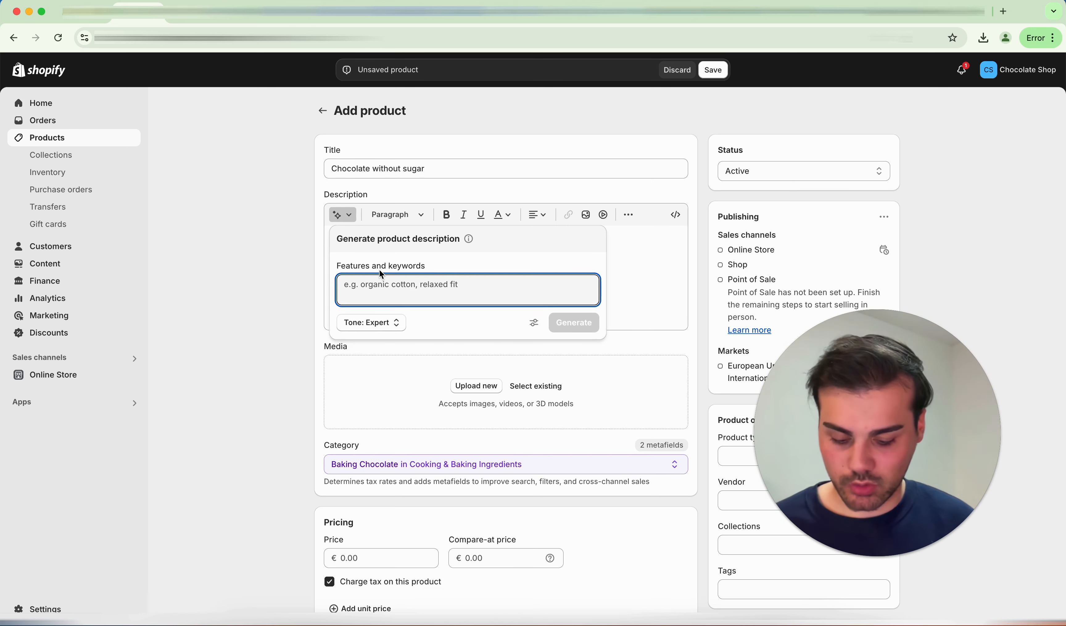
Enter the AI keywords 'sugar free', 'high taste' and 'handmade'
type("chocol")
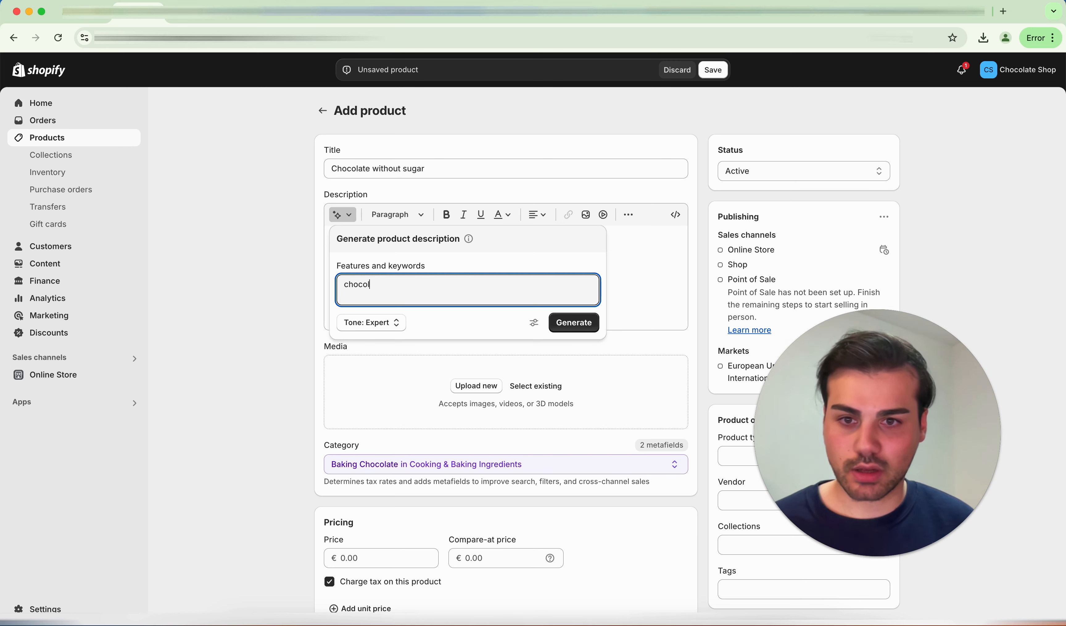
type("at")
key("super+a")
type("sugar free")
key("Return")
type("high taste")
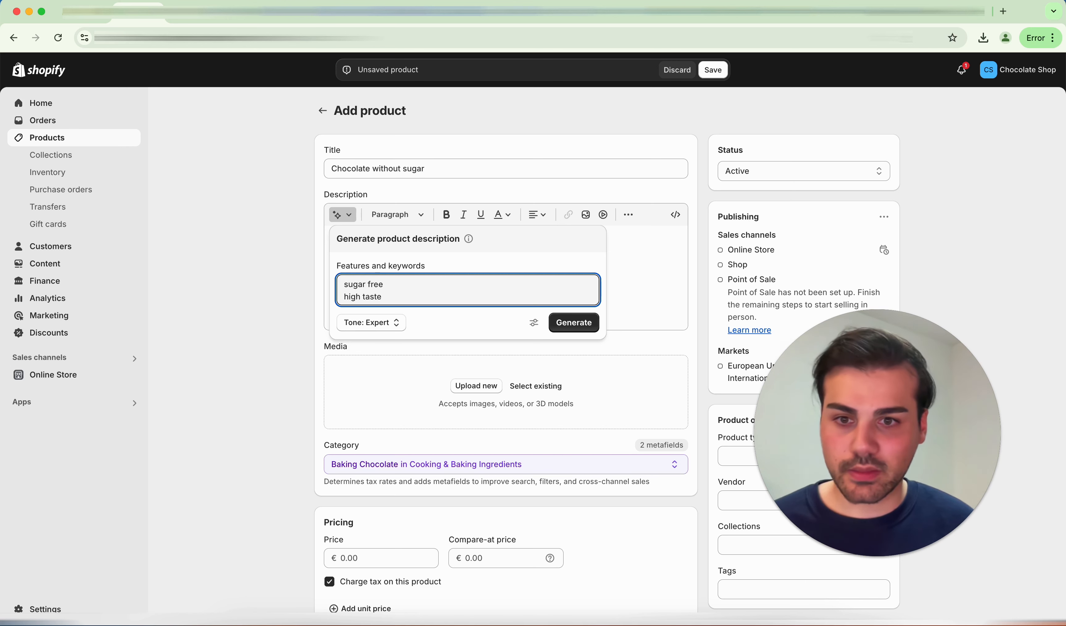
key("Return")
type("handmade")
Generate a Playful-tone description, regenerate it once, and keep the result
left_click(384, 334)
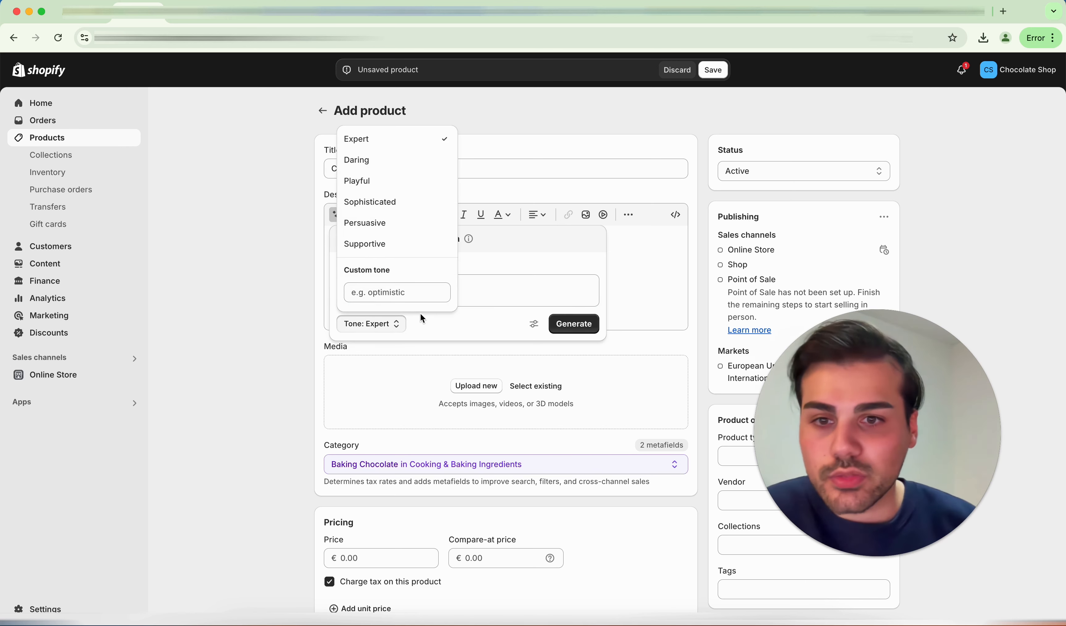
left_click(380, 181)
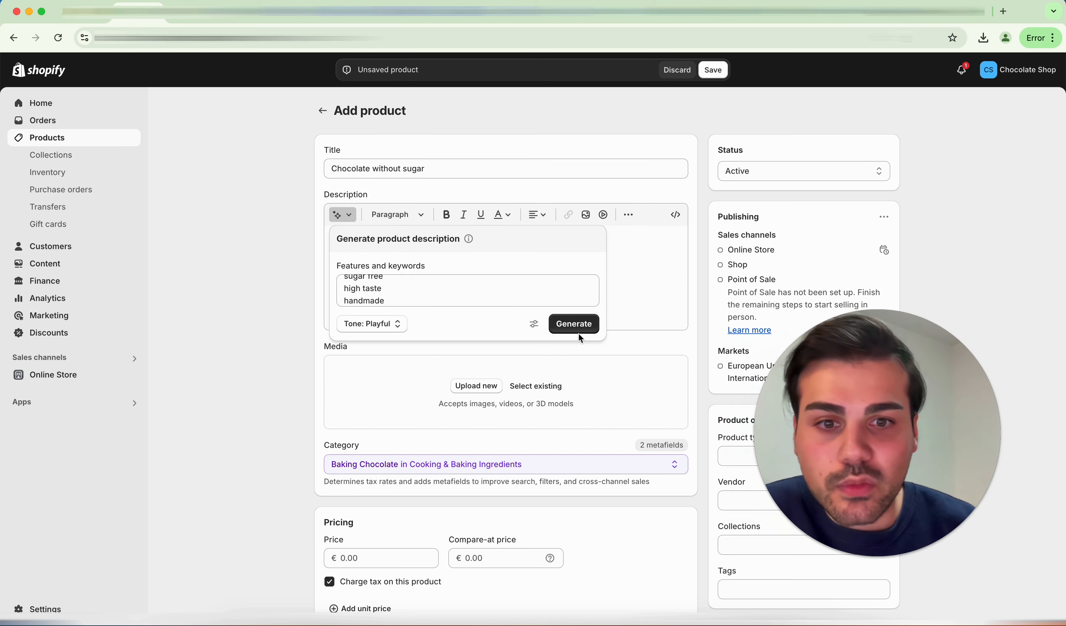
left_click(573, 323)
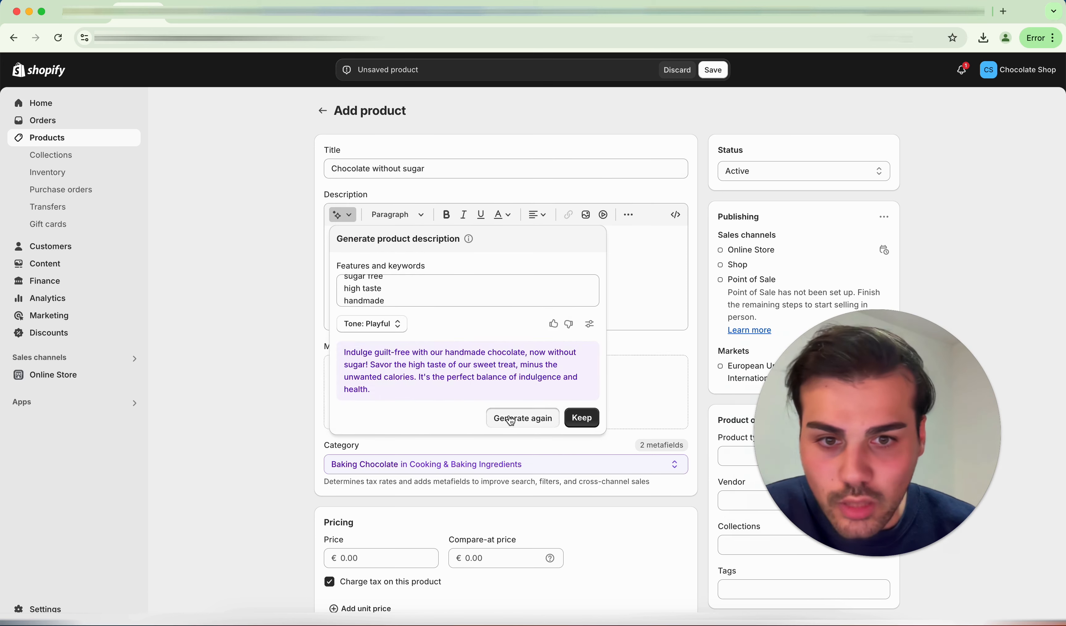
left_click(519, 419)
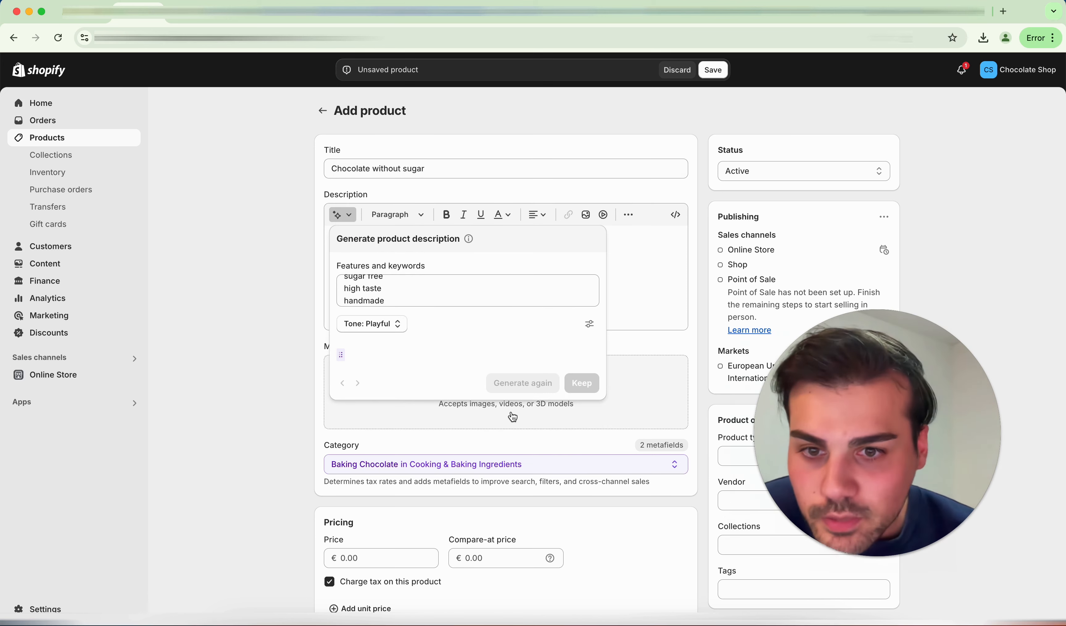
left_click(583, 419)
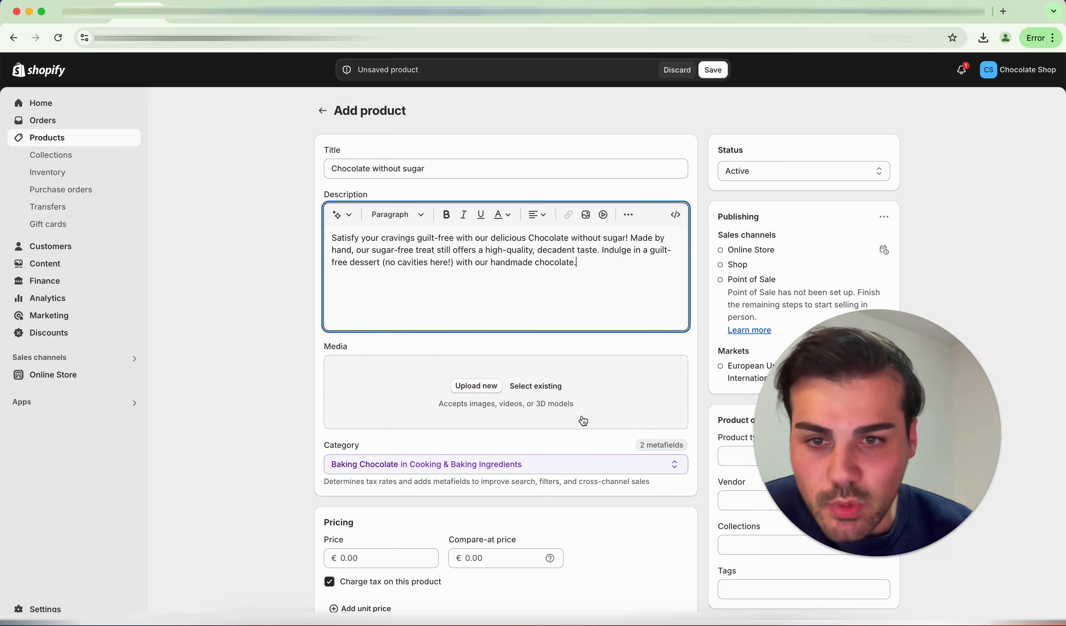
Add a cookie emoji at the end of the description
left_click(582, 272)
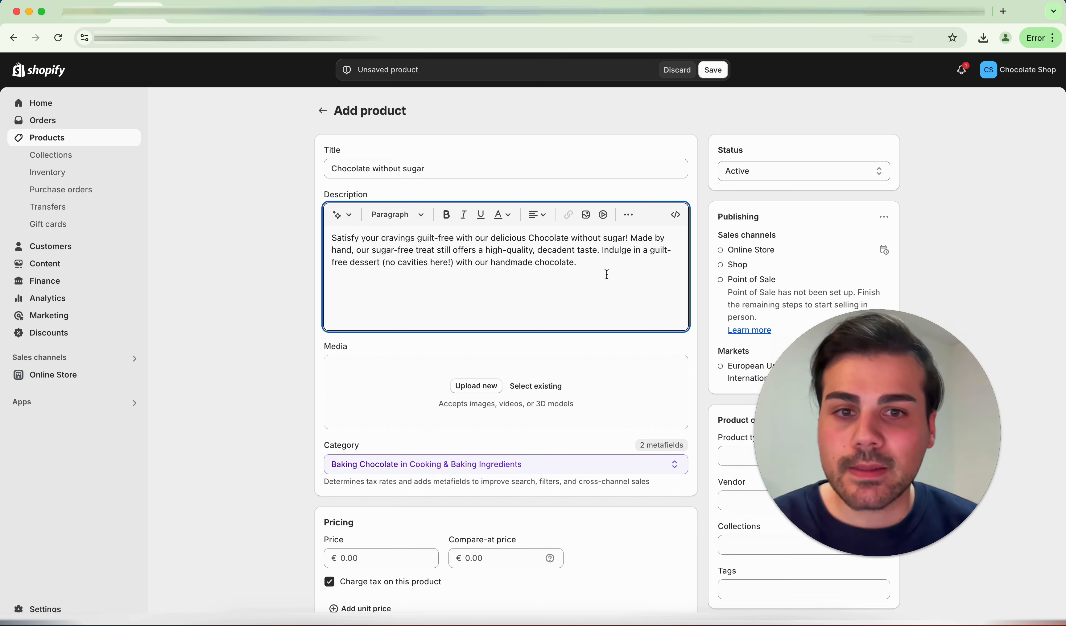
key("ctrl+super+space")
key("Escape")
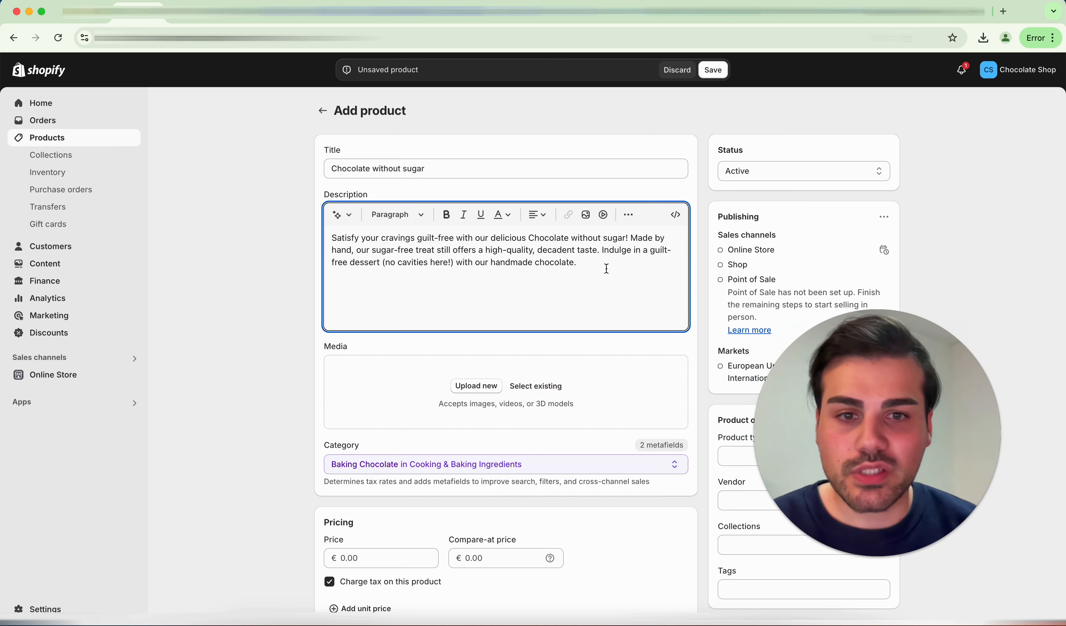
key("ctrl+super+space")
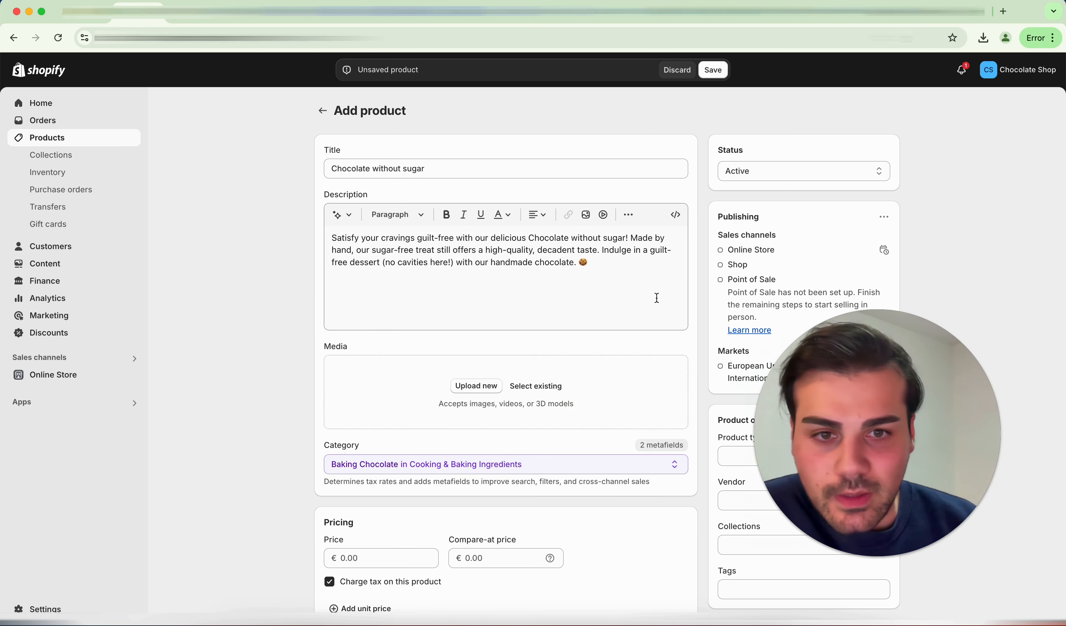
left_click(610, 263)
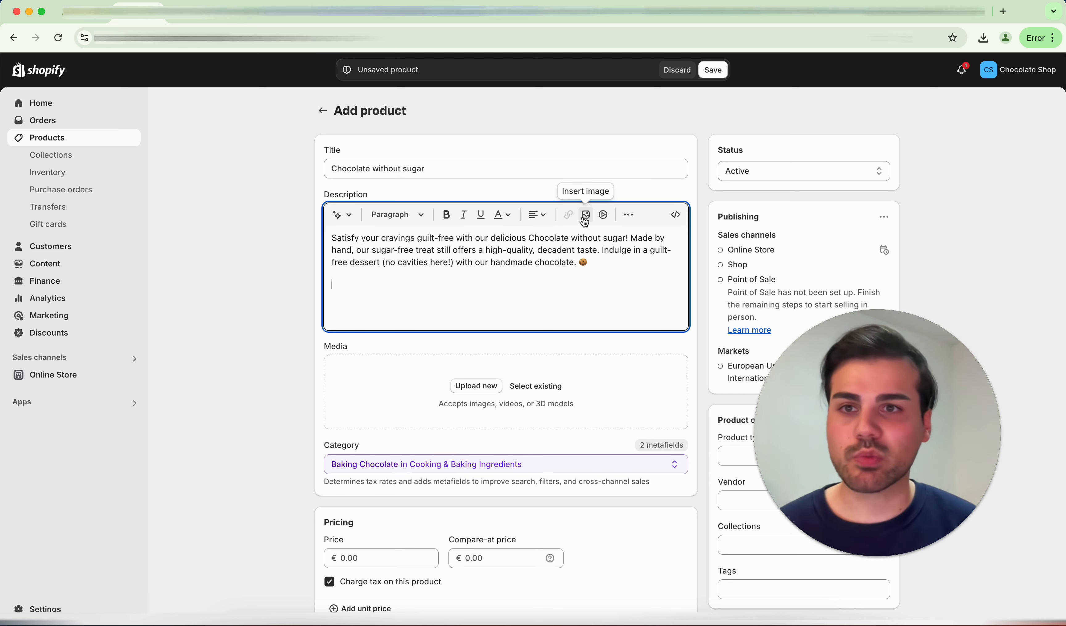
Browse the Unsplash chocolate search results to pick a stacked-chocolate photo
left_click(955, 19)
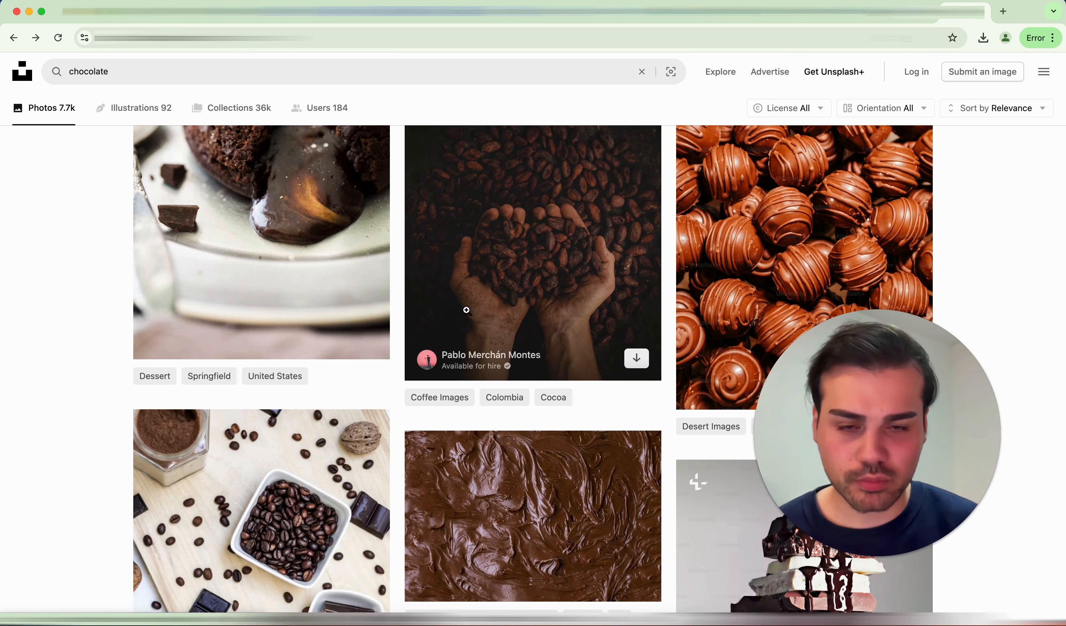
scroll(419, 340, "up", 15)
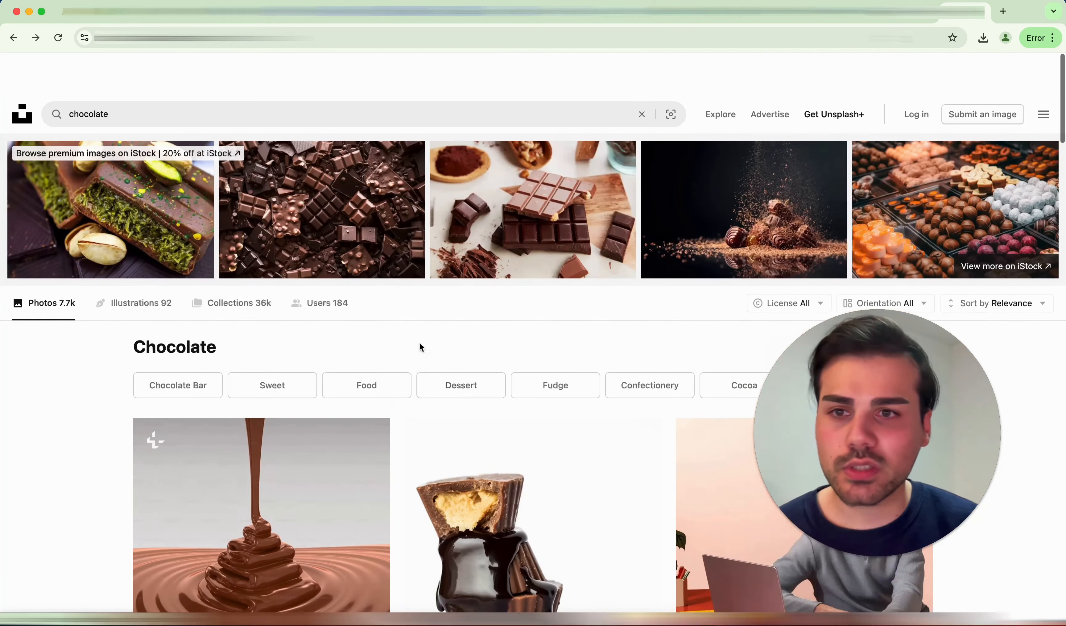
scroll(433, 387, "down", 2)
scroll(383, 378, "down", 10)
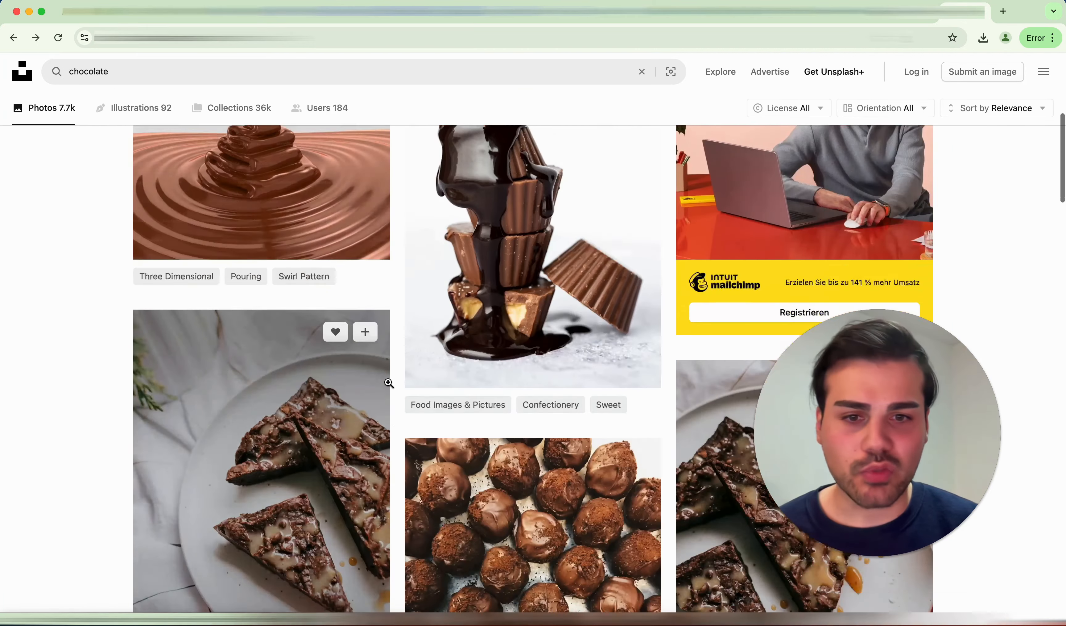
scroll(390, 386, "down", 20)
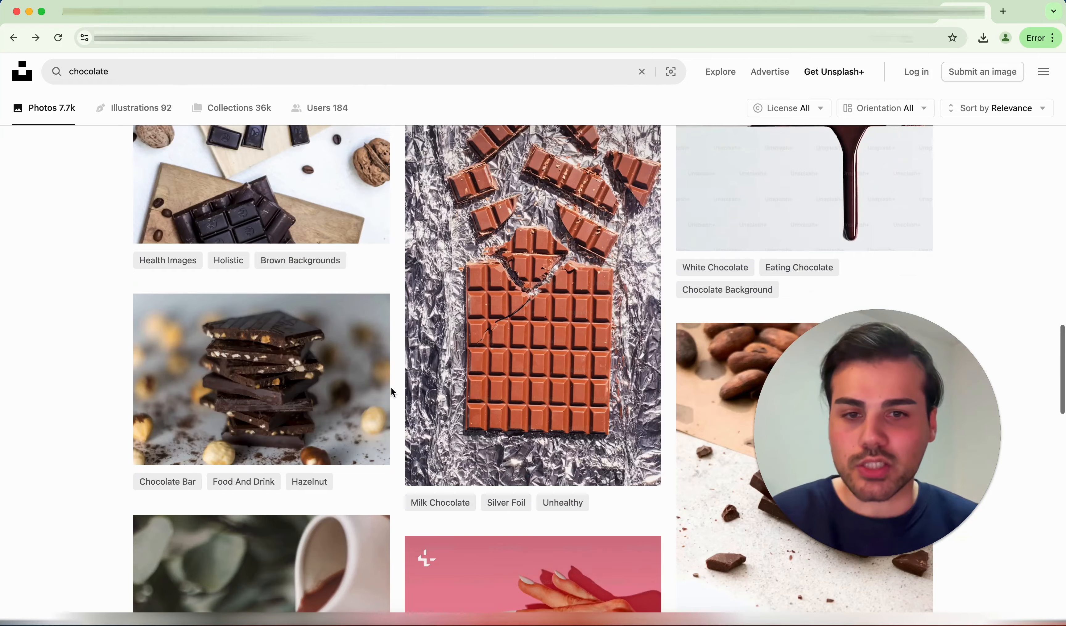
scroll(392, 387, "down", 20)
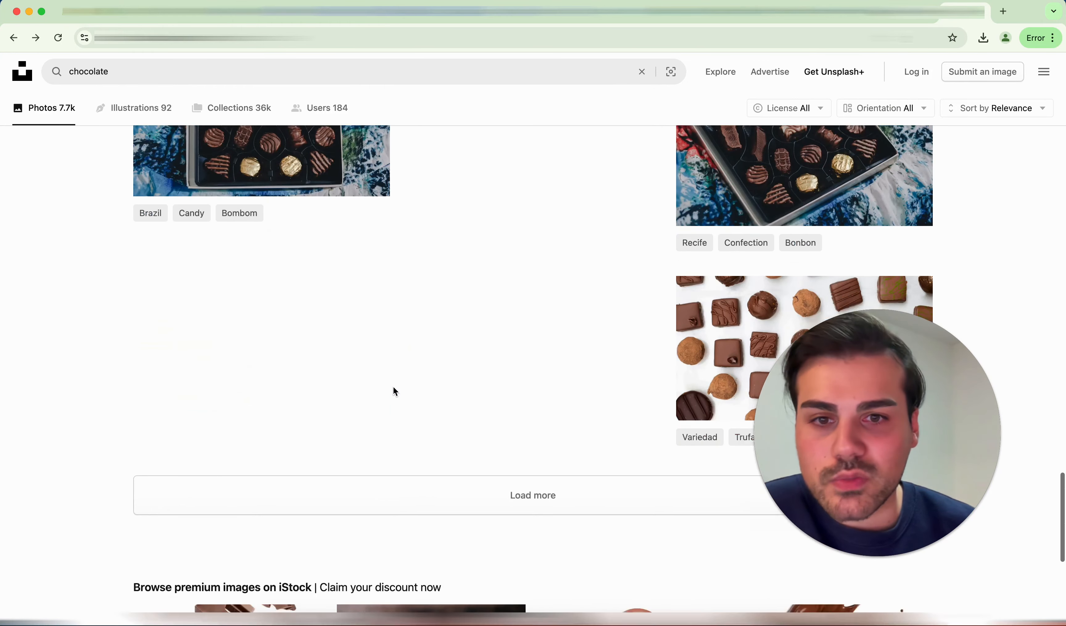
double_click(108, 62)
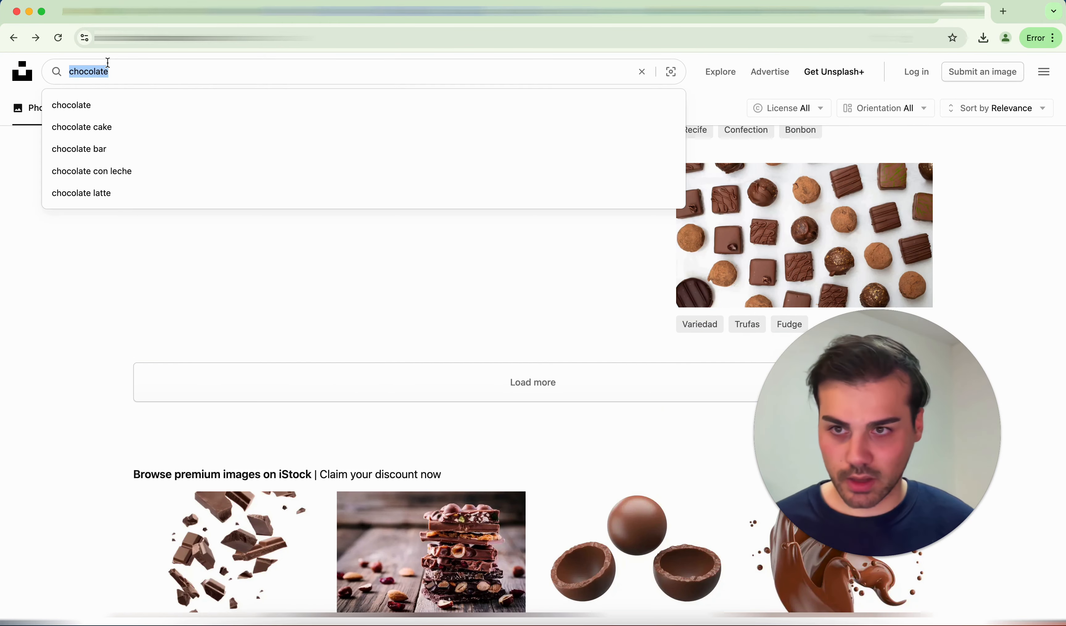
type("colate without sugar")
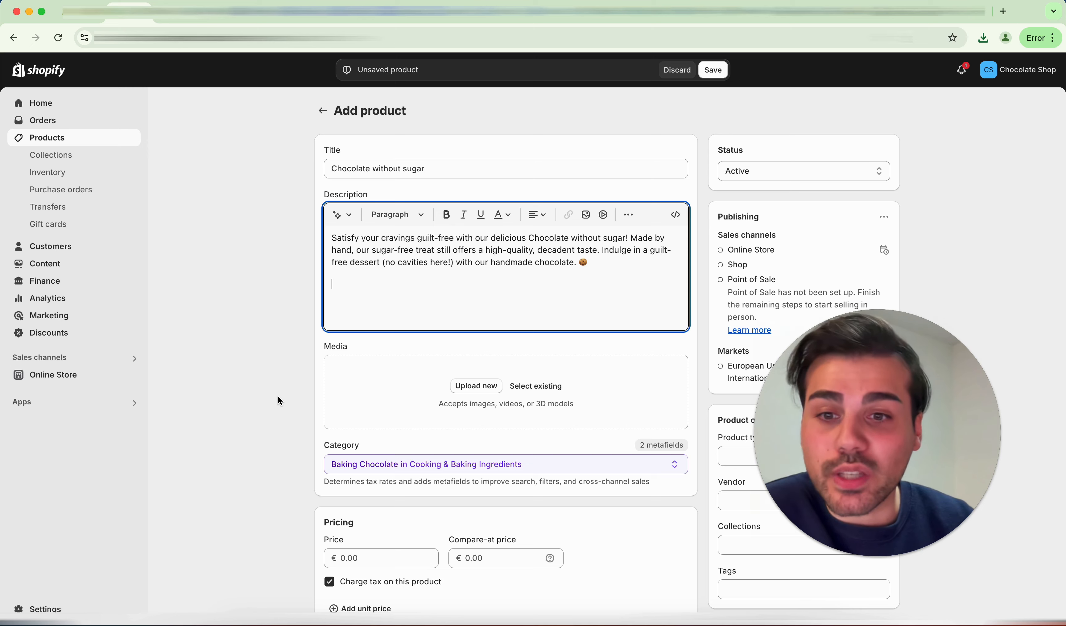
Enter the product price and correct it to €7.99
scroll(275, 400, "down", 2)
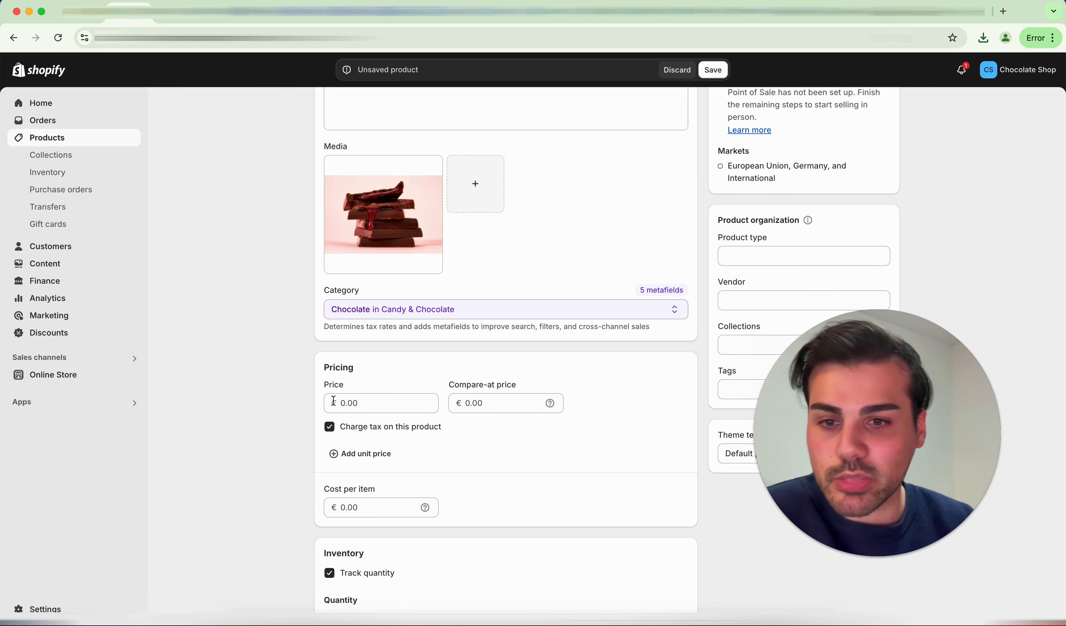
left_click(344, 402)
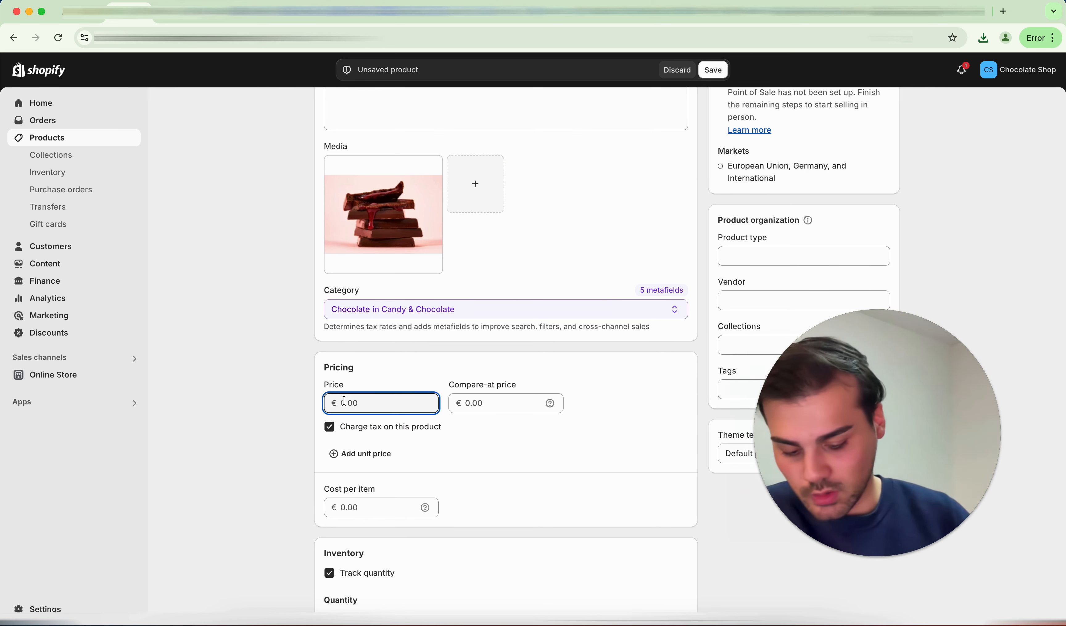
type("799")
left_click(494, 410)
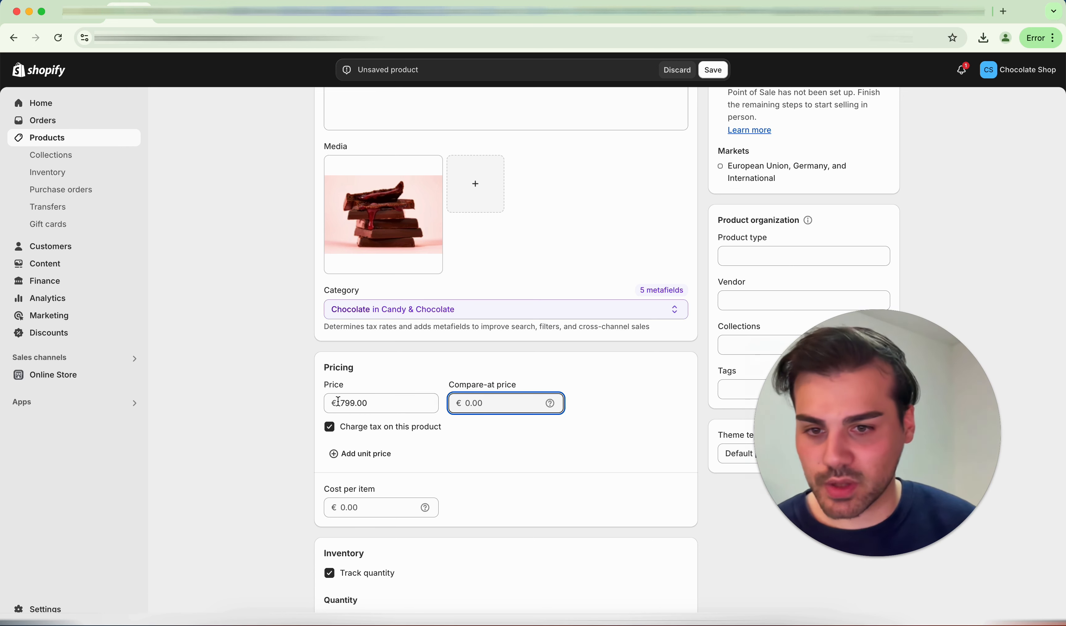
left_click_drag(347, 403, 350, 405)
key("Right")
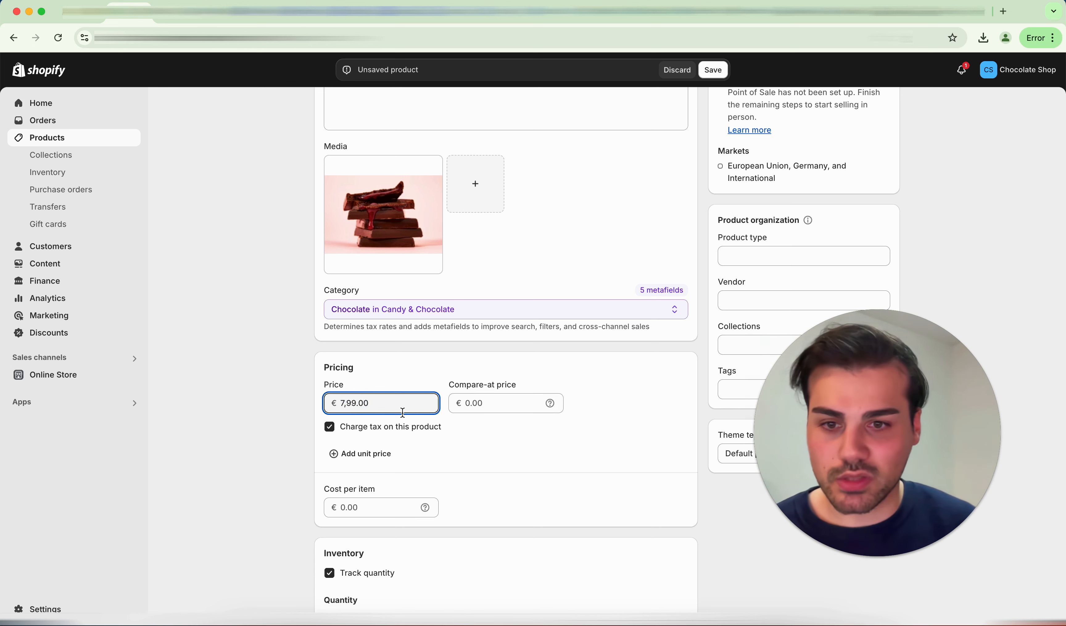
left_click(301, 418)
left_click(351, 403)
left_click(354, 403)
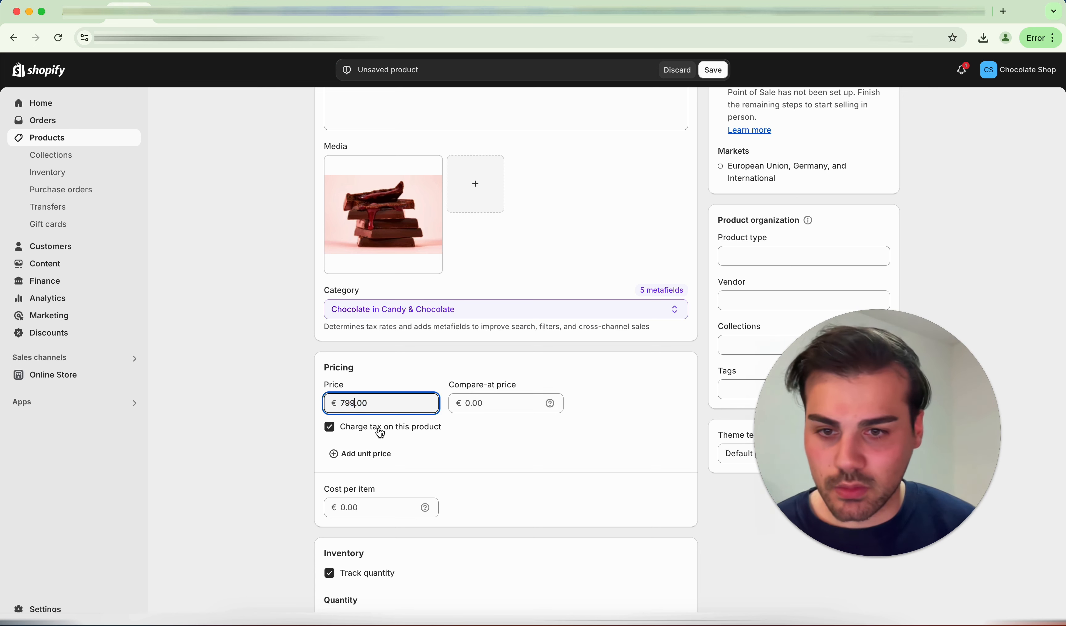
key("shift+Left")
key("shift+Left")
key("BackSpace")
key("BackSpace")
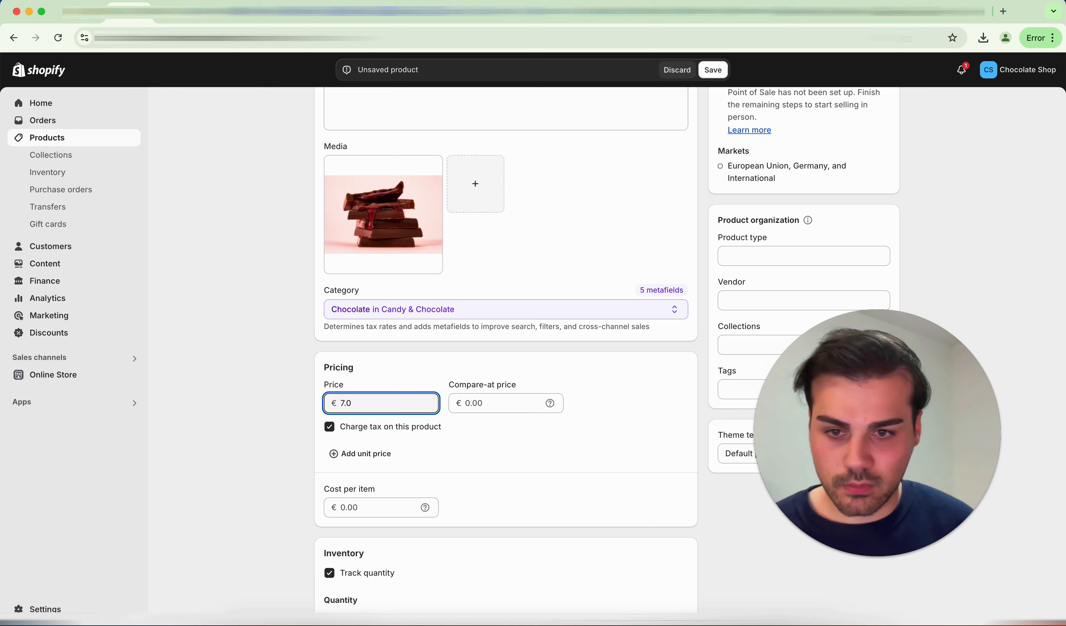
type("99")
Set the compare-at price to €12.99 and recheck the €7.99 price
left_click(285, 401)
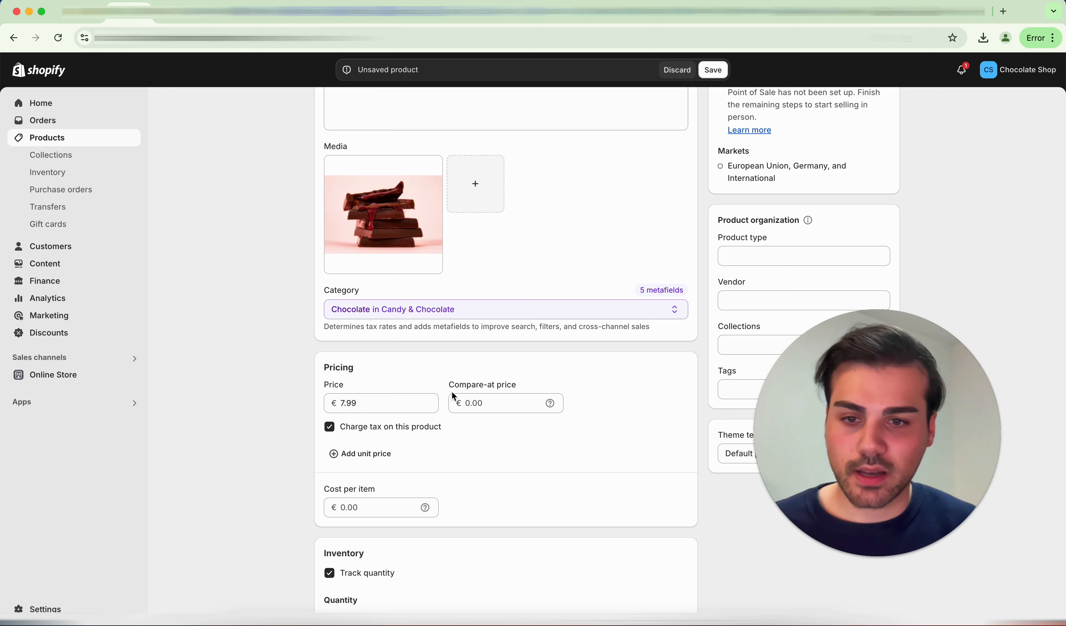
left_click(505, 401)
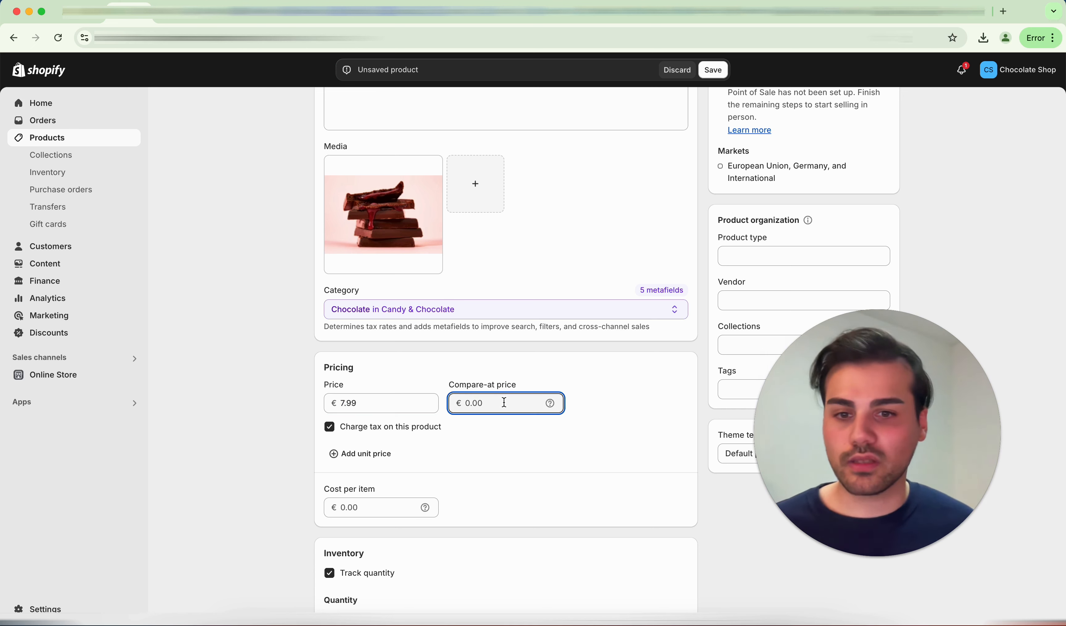
type("12.99")
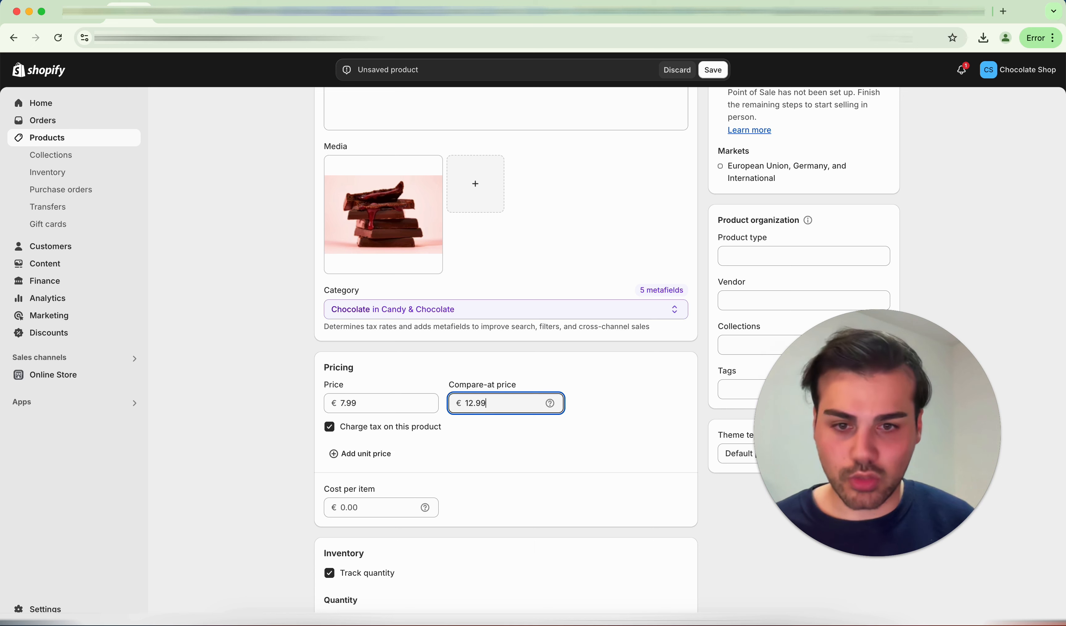
left_click(218, 362)
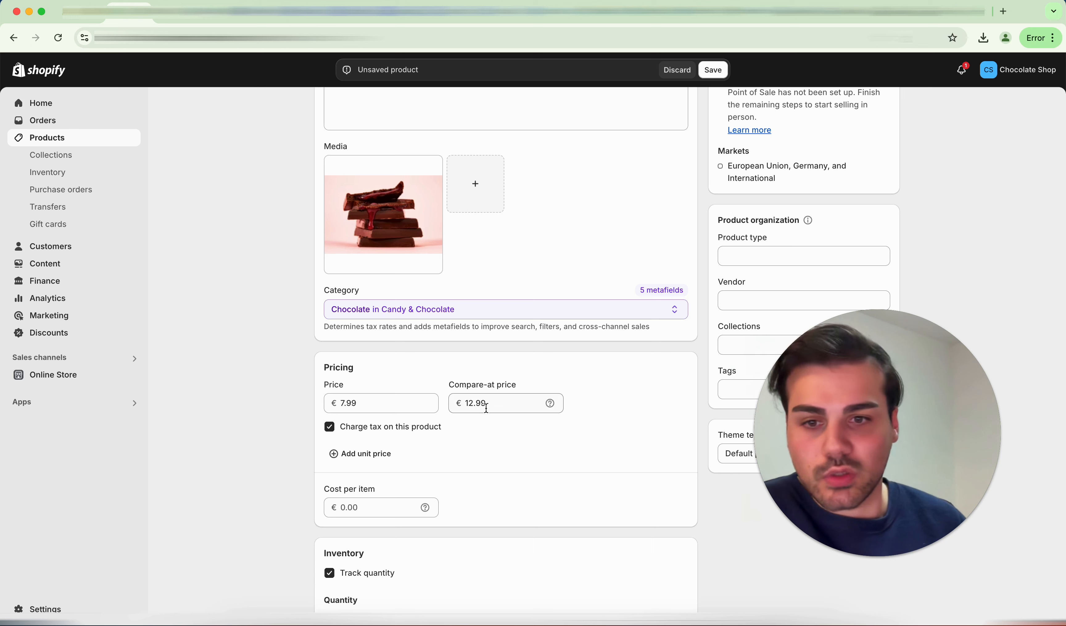
left_click(342, 403)
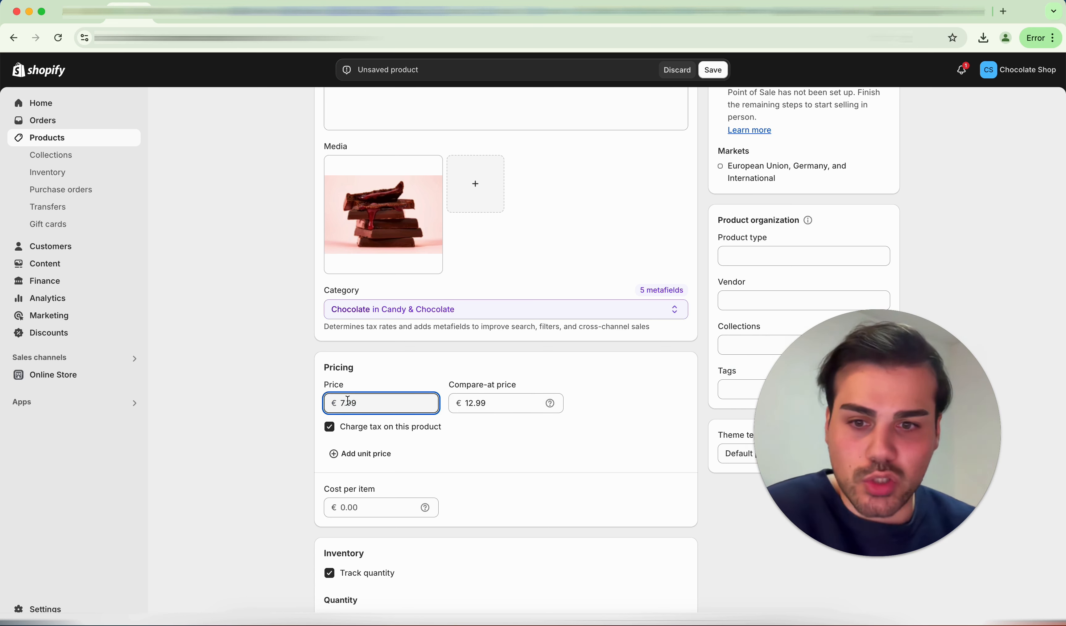
left_click(373, 444)
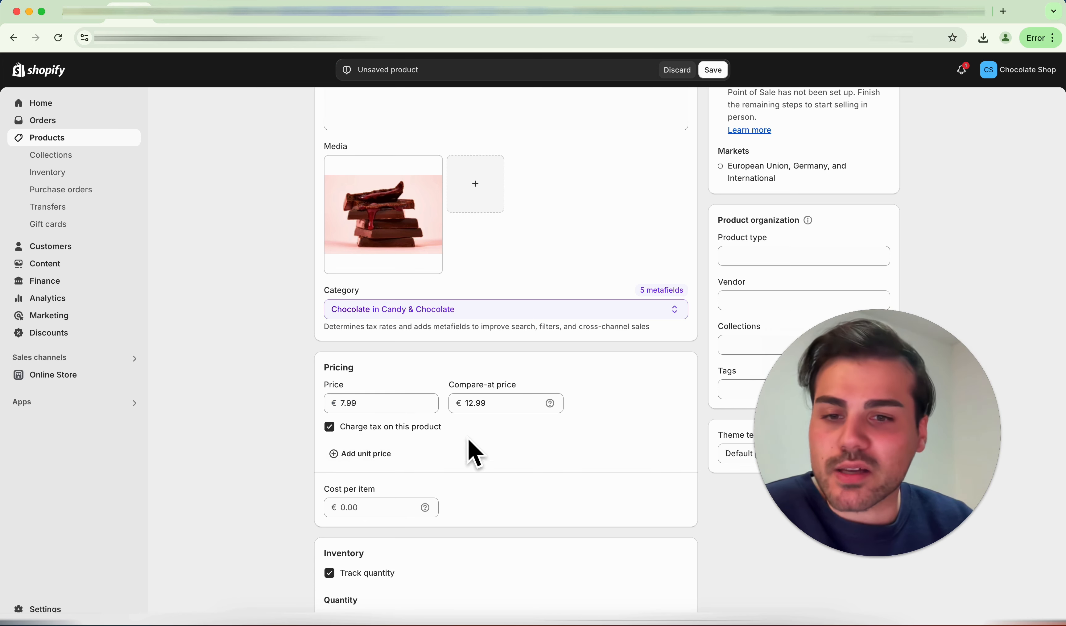
Add a unit price of €79.90/kg beneath the €7.99 price
scroll(401, 444, "down", 3)
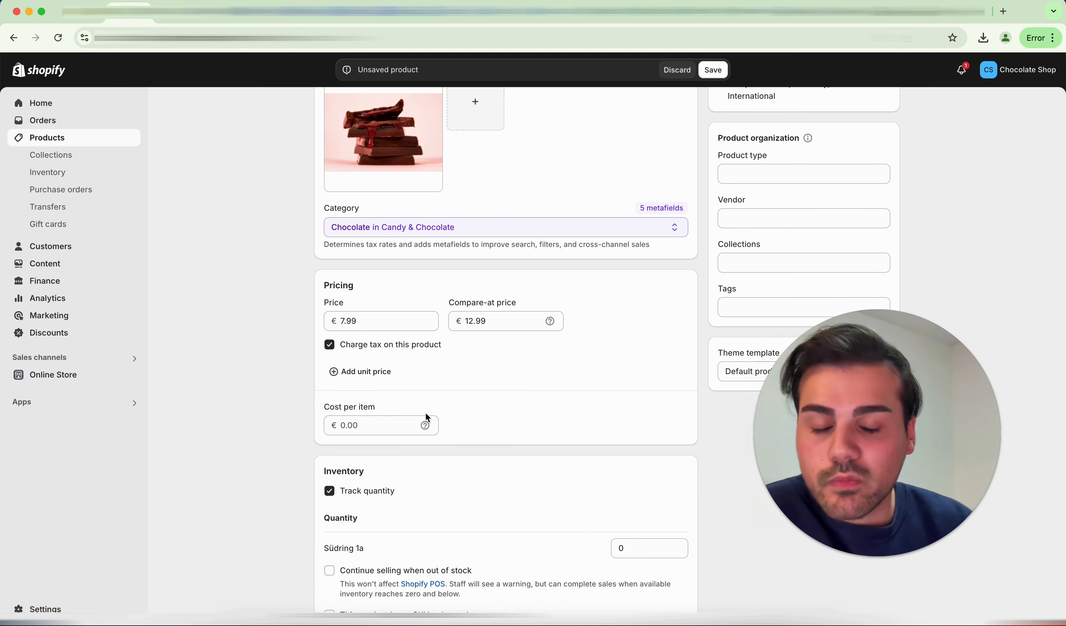
left_click(366, 378)
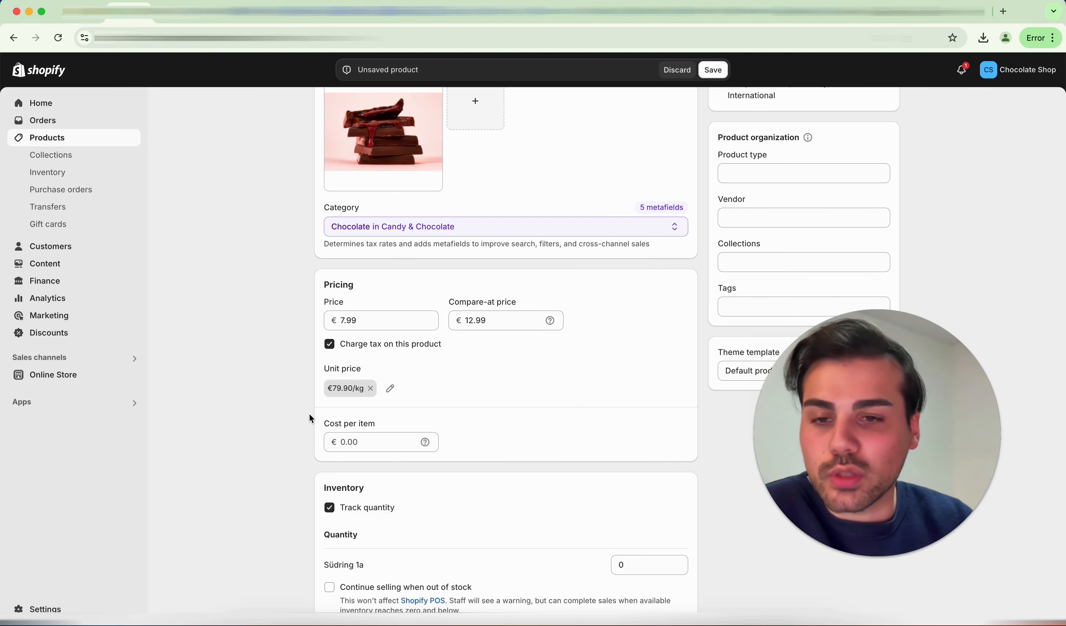
scroll(343, 395, "up", 1)
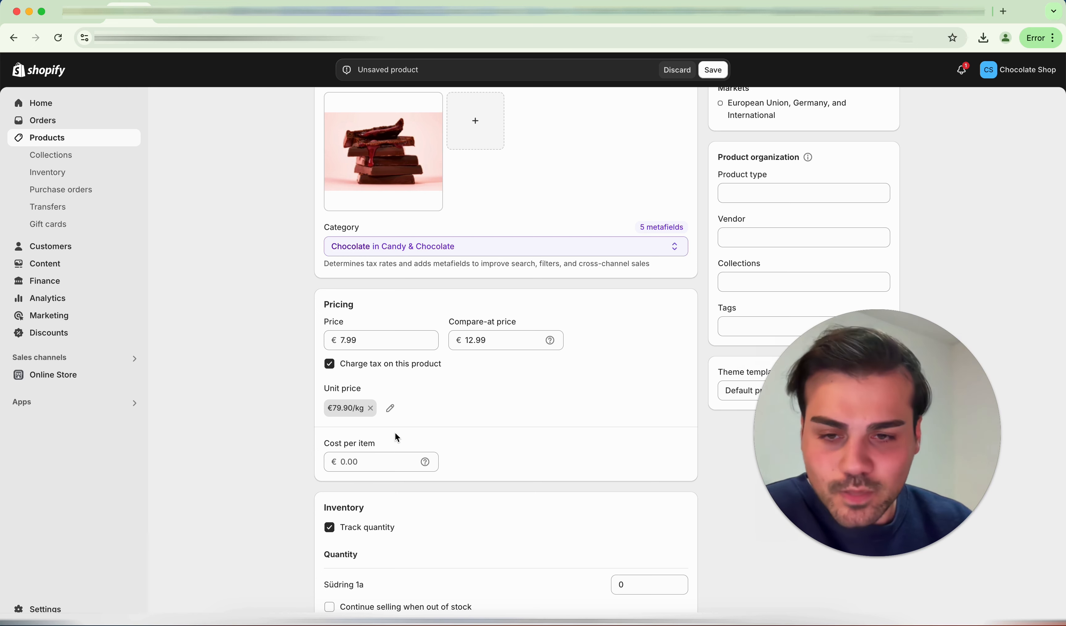
scroll(369, 435, "down", 3)
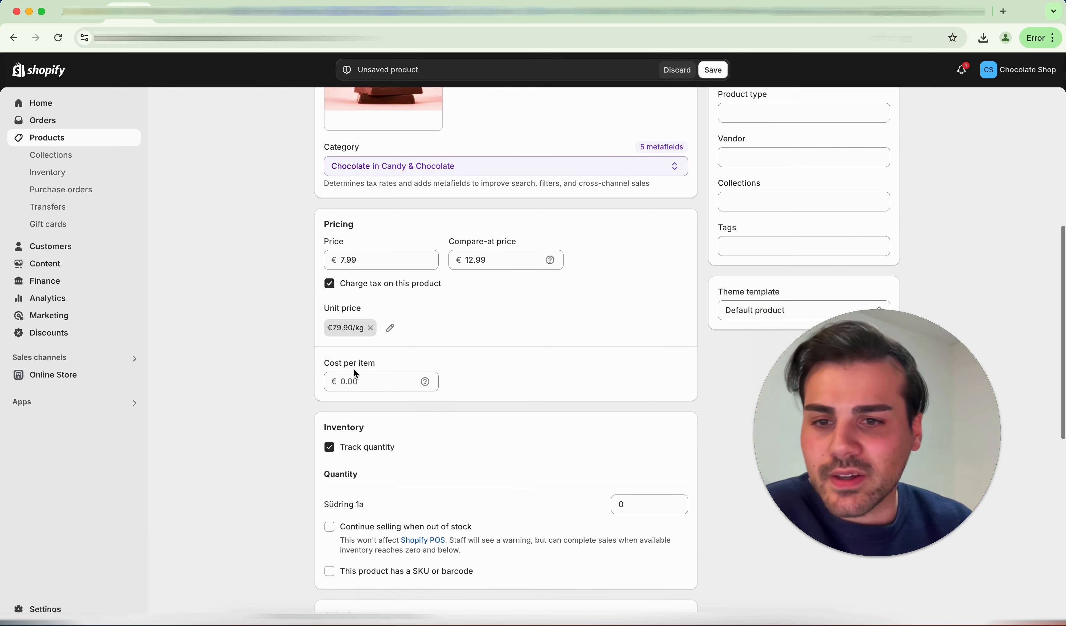
scroll(354, 368, "down", 1)
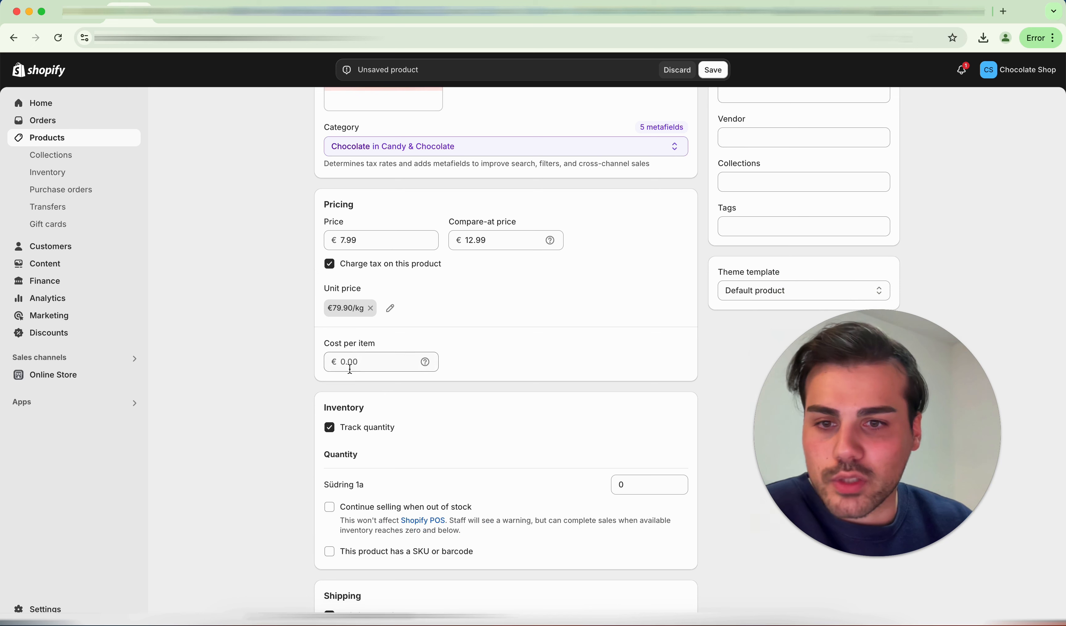
left_click(350, 368)
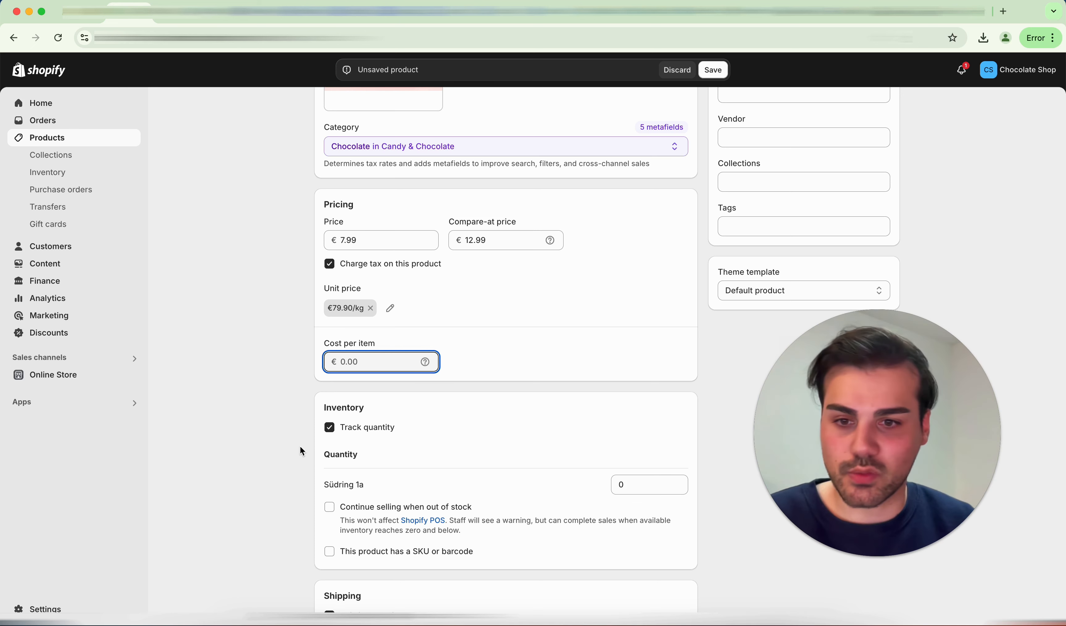
Track quantity with 100 units in stock and keep out-of-stock selling off
left_click(282, 449)
scroll(266, 451, "down", 1)
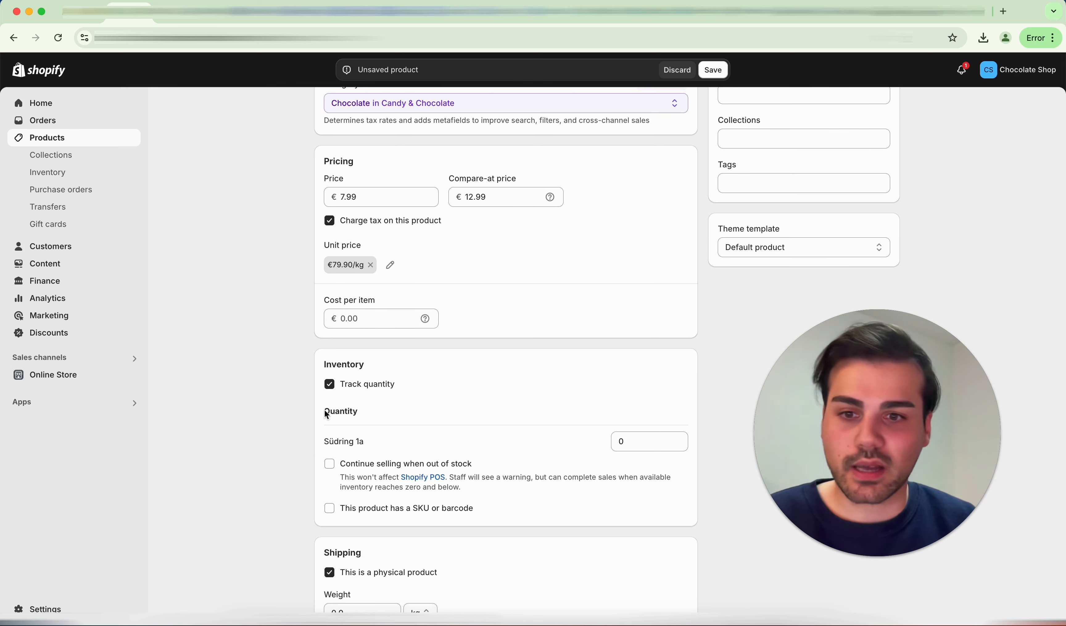
left_click(331, 384)
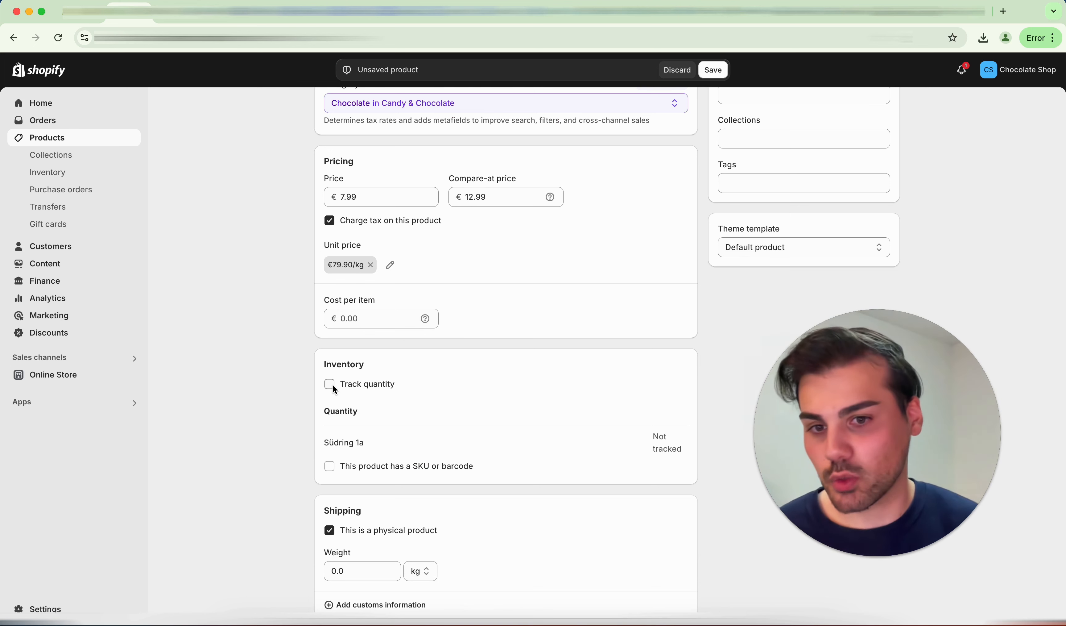
left_click(332, 384)
double_click(628, 442)
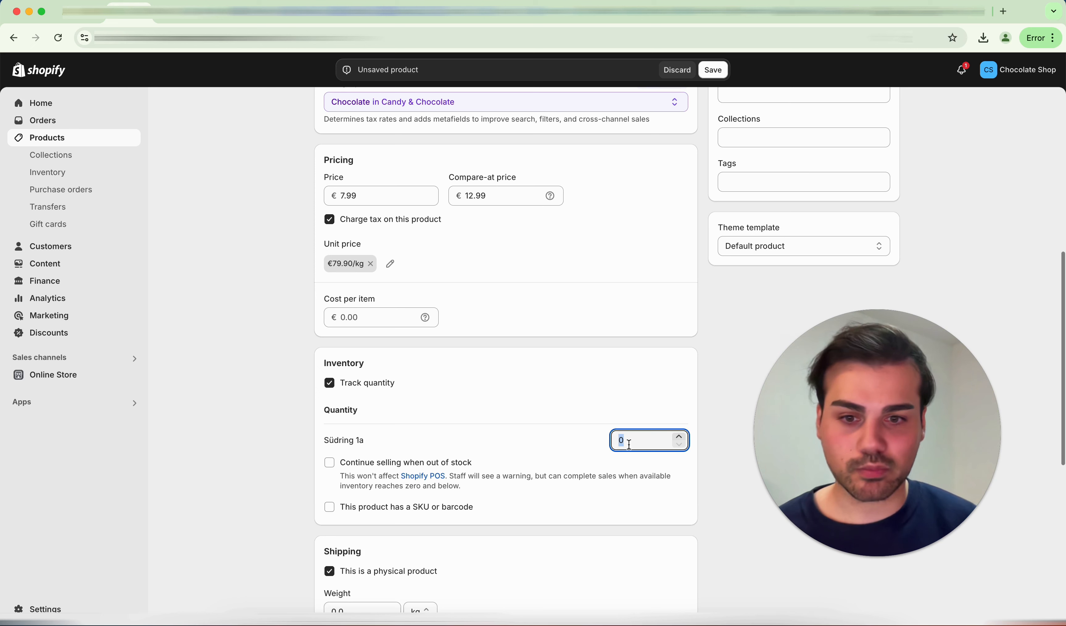
key("BackSpace")
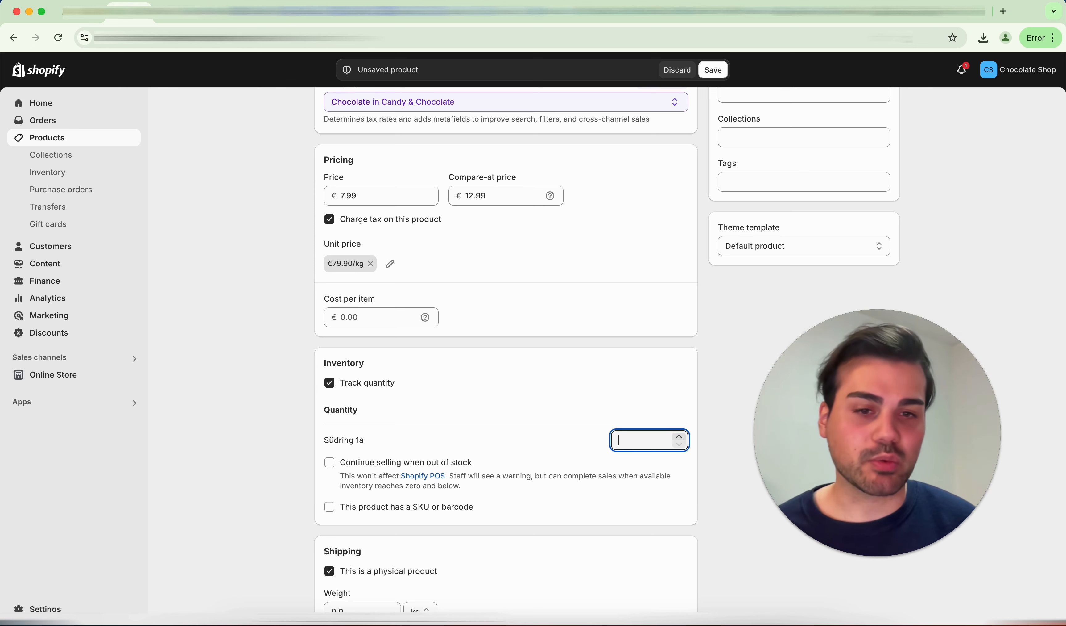
type("100")
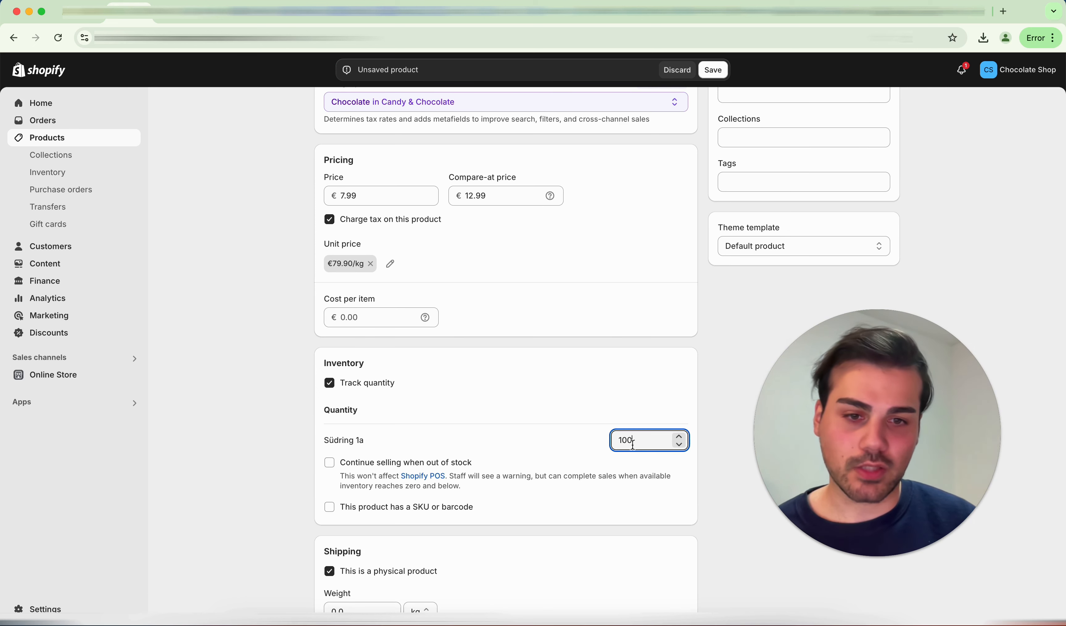
left_click_drag(633, 442, 605, 442)
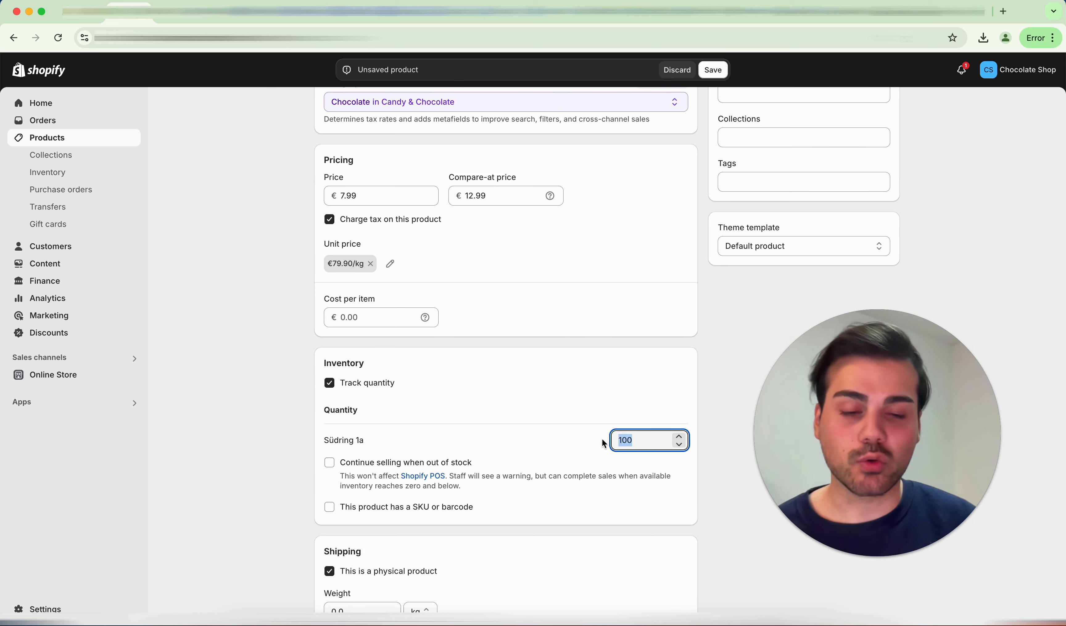
left_click(330, 464)
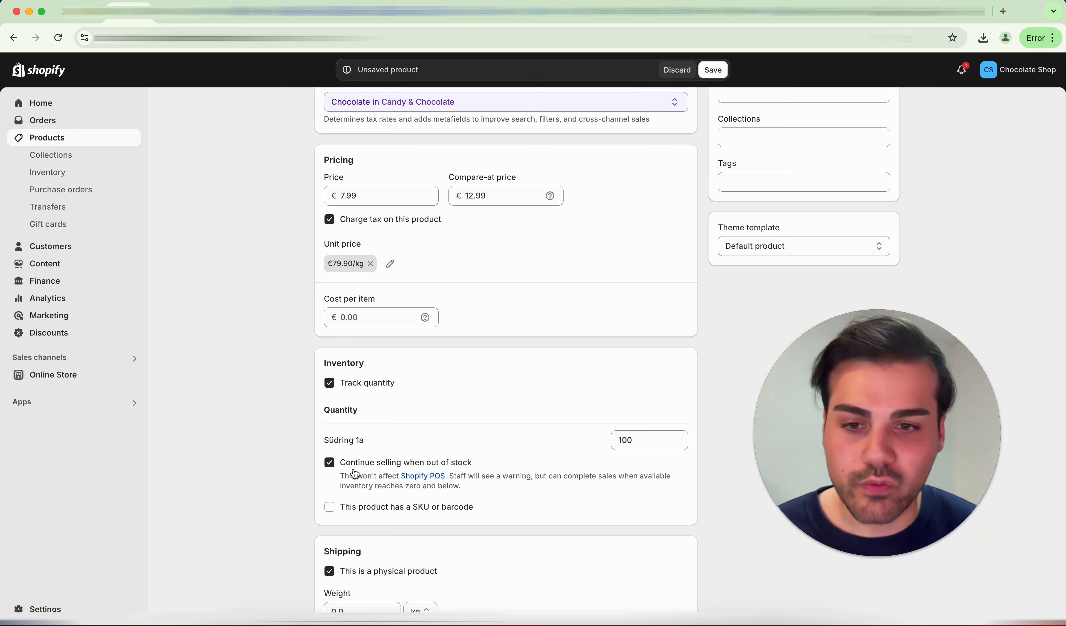
left_click(330, 462)
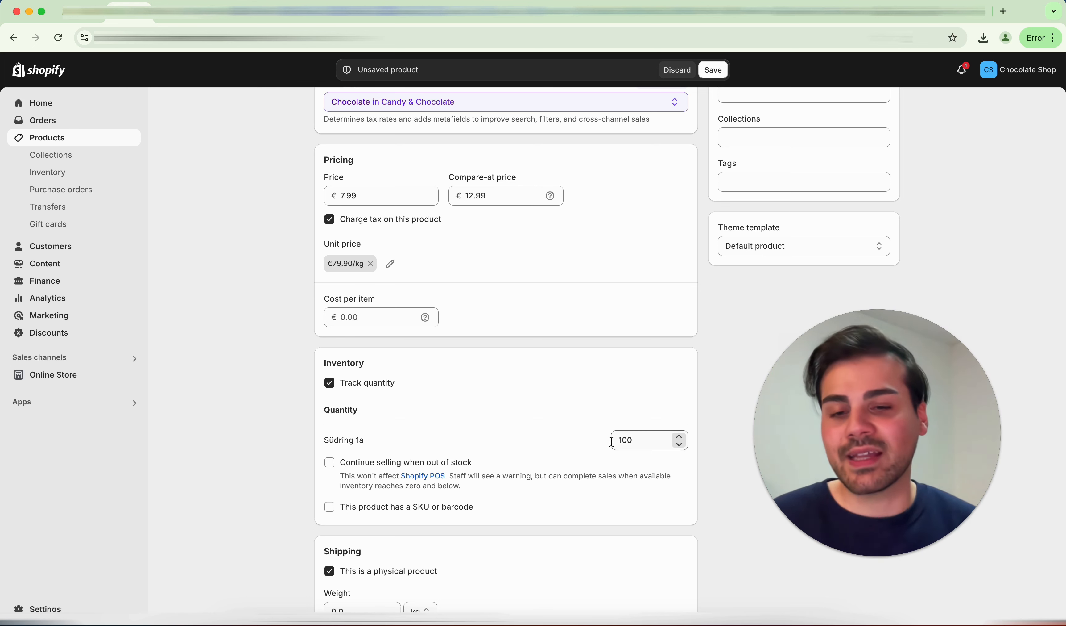
Enable 'This product has a SKU or barcode' and select the empty SKU and Barcode fields
scroll(499, 547, "down", 1)
left_click(330, 472)
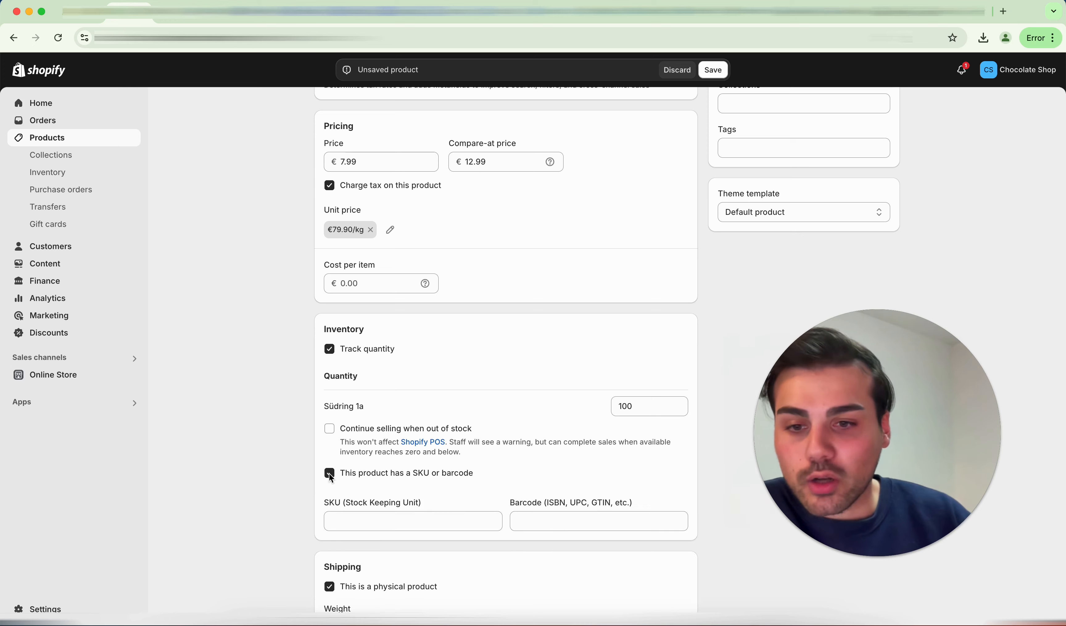
scroll(463, 511, "down", 1)
left_click(357, 493)
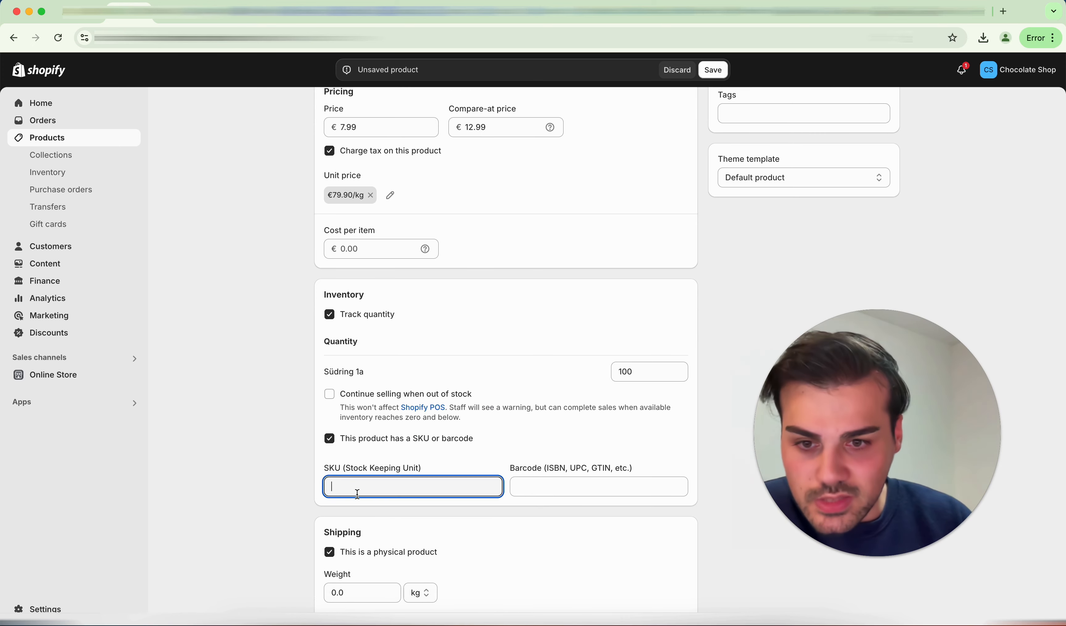
left_click(557, 488)
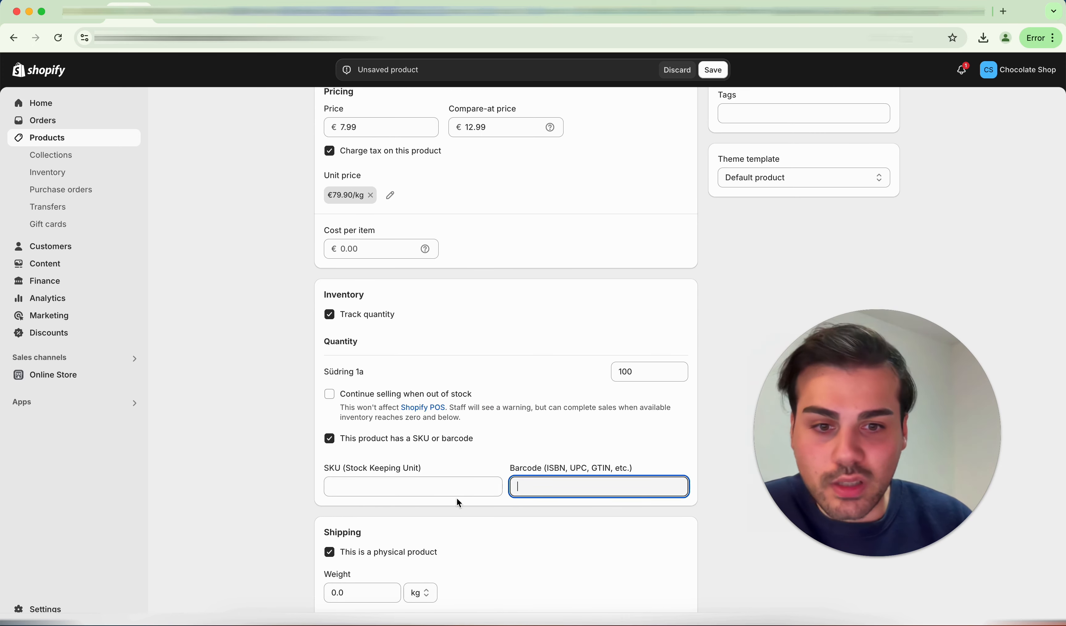
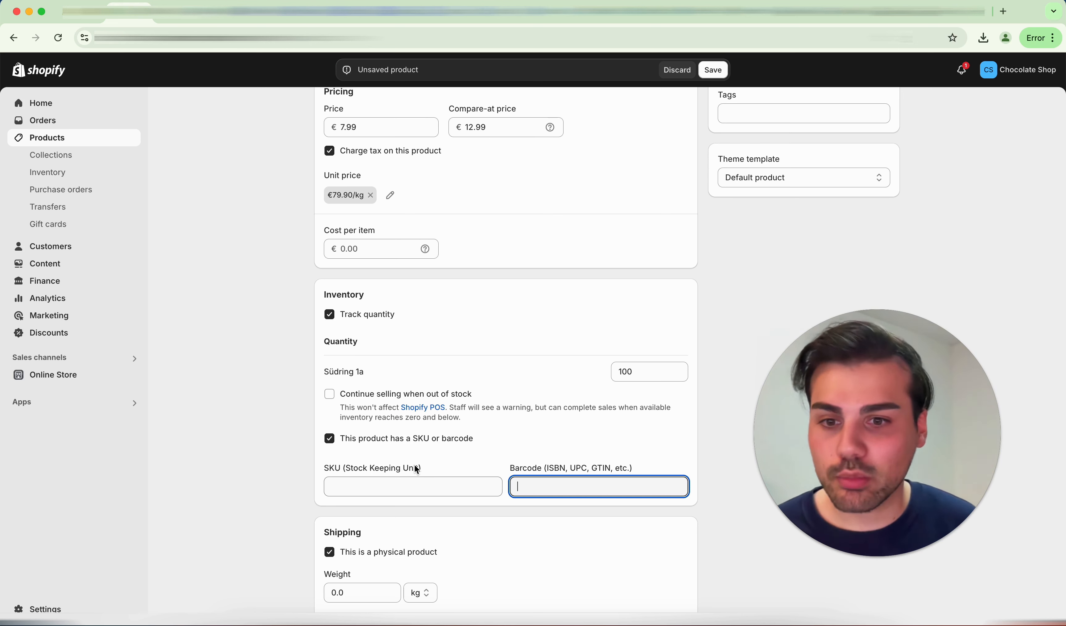
Untick 'This product has a SKU or barcode' so the SKU and Barcode fields disappear
left_click(330, 437)
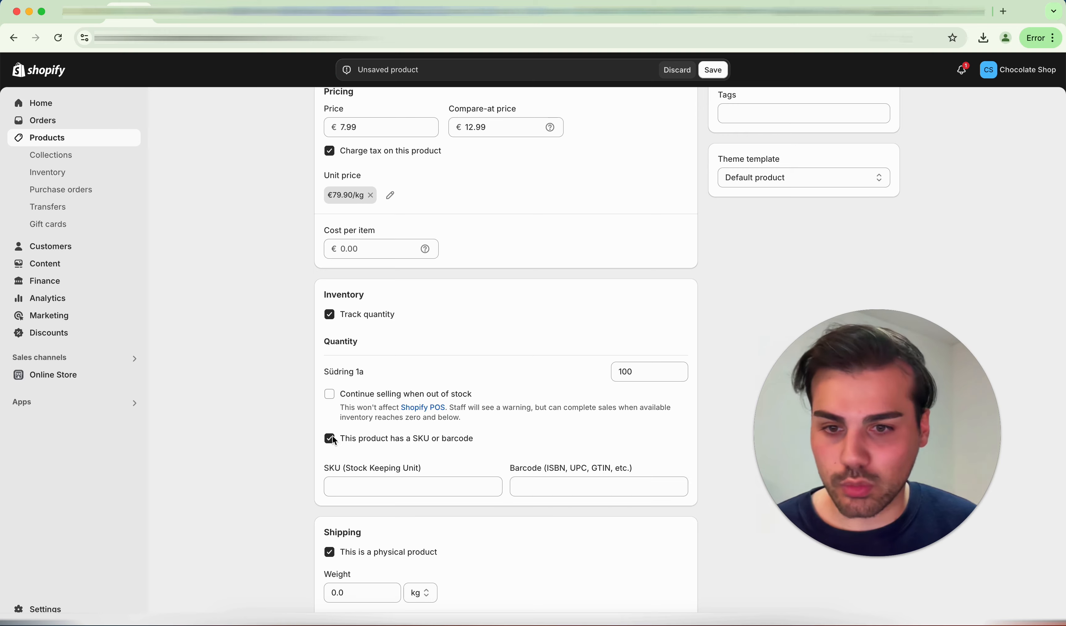
scroll(429, 567, "down", 3)
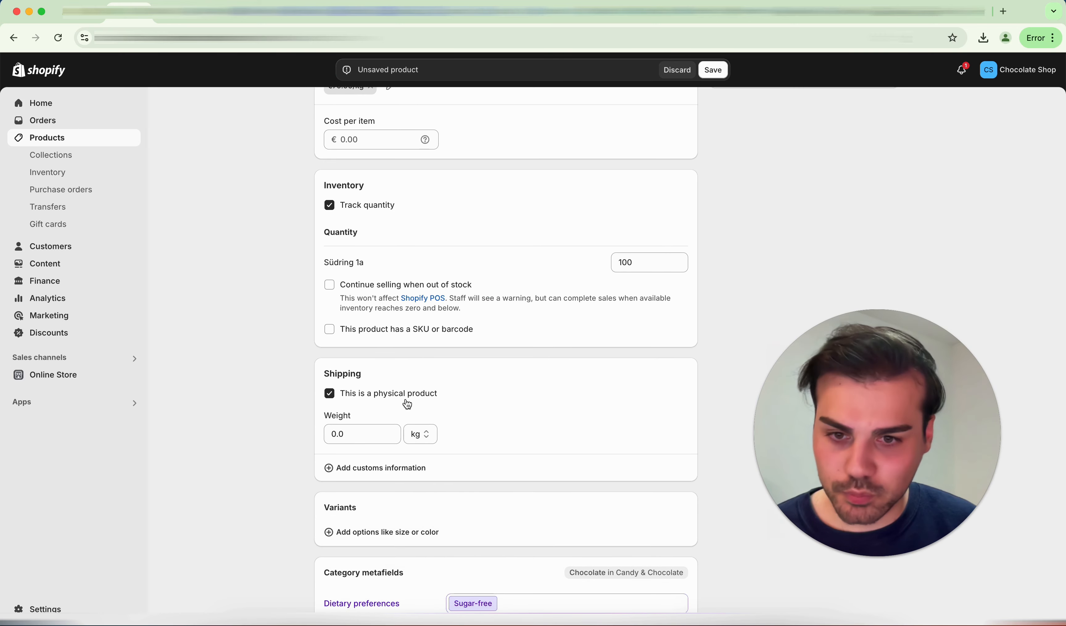
left_click_drag(458, 398, 323, 393)
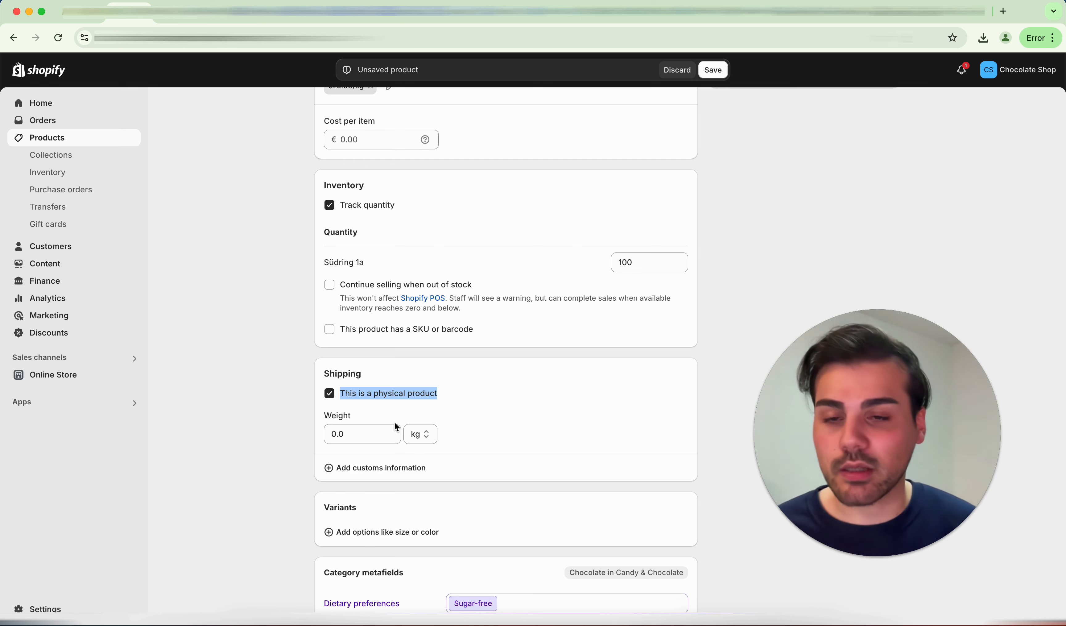
scroll(394, 421, "up", 5)
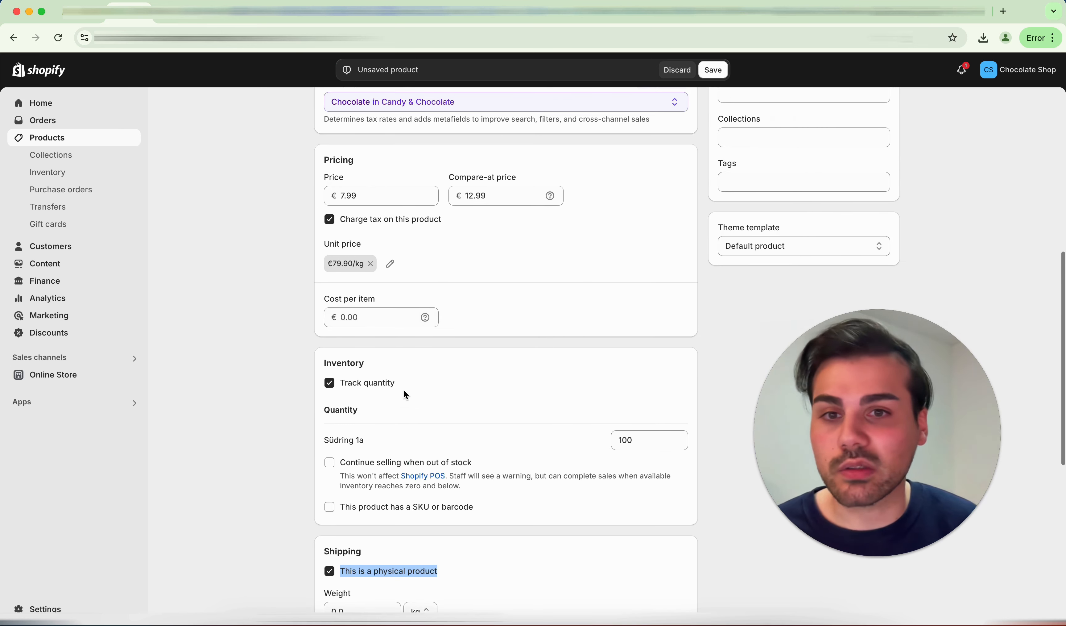
scroll(397, 398, "down", 6)
Set the product weight to 100 kg and start a Chocolate type variant option
left_click(366, 399)
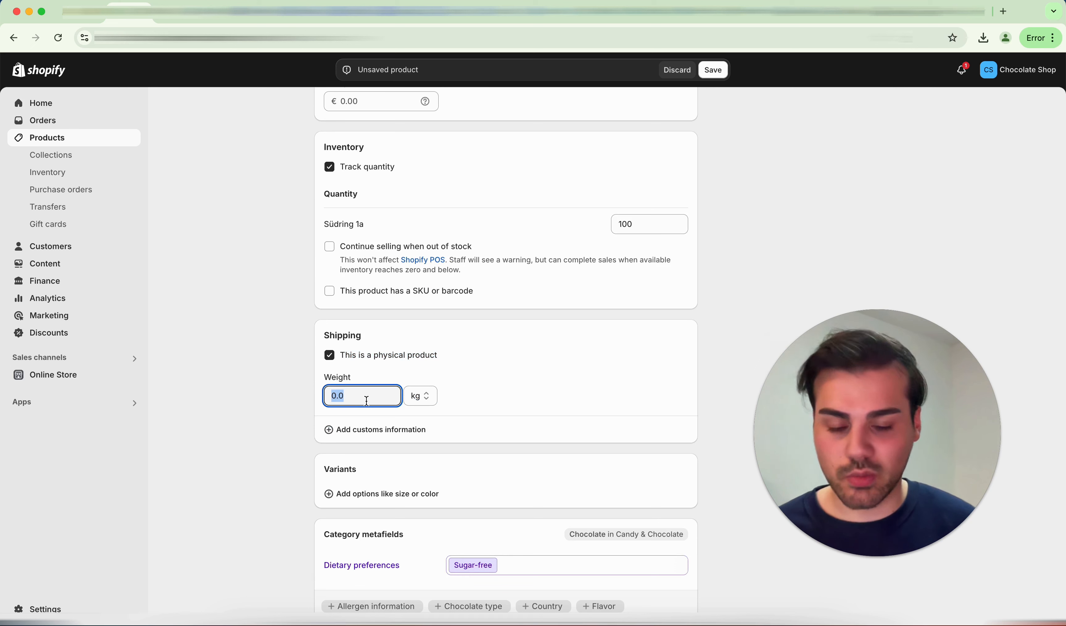
type("100")
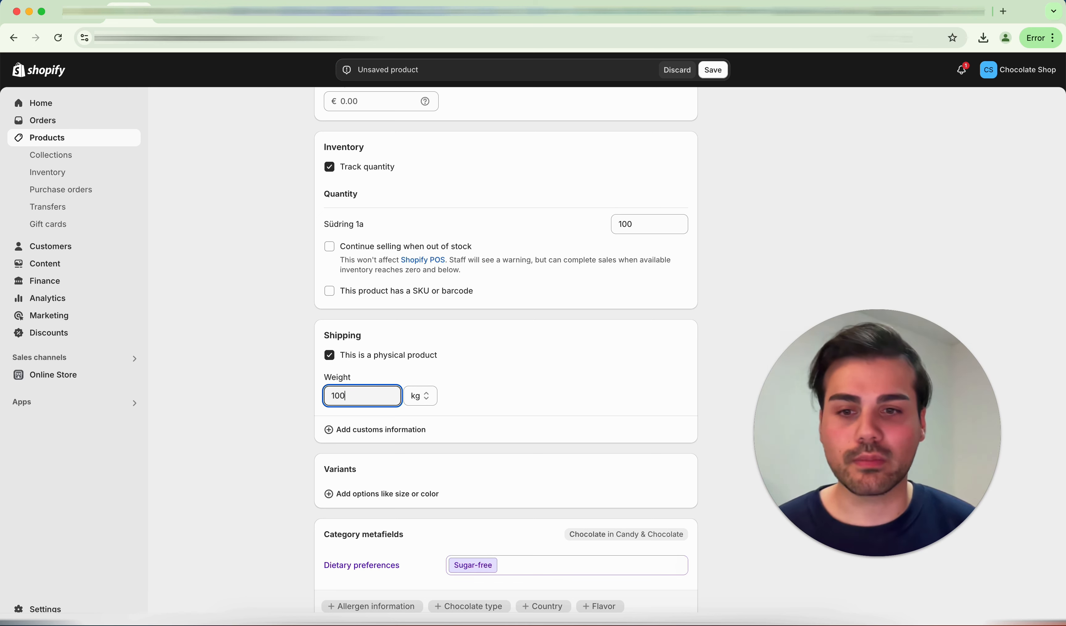
scroll(280, 431, "down", 3)
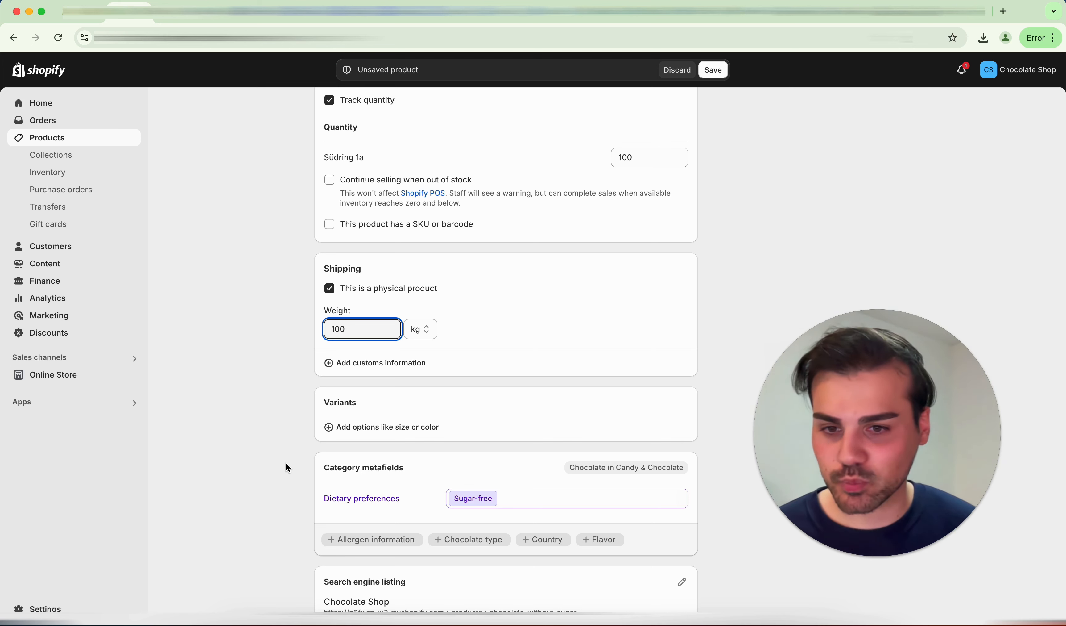
left_click(337, 428)
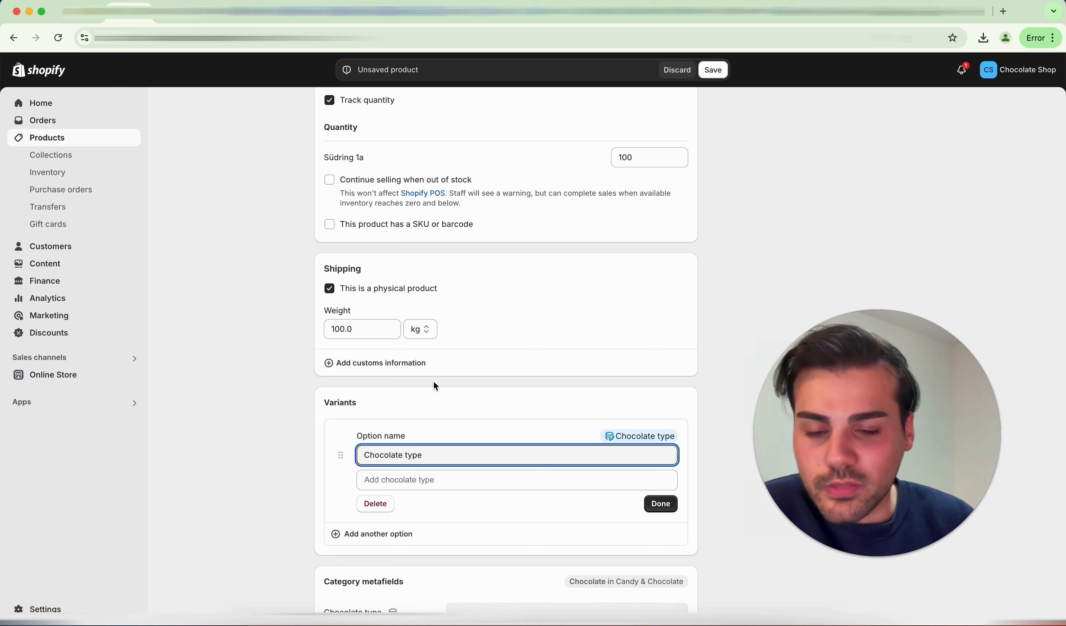
Add White chocolate, Dark chocolate and Milk chocolate as Chocolate type values
left_click(430, 479)
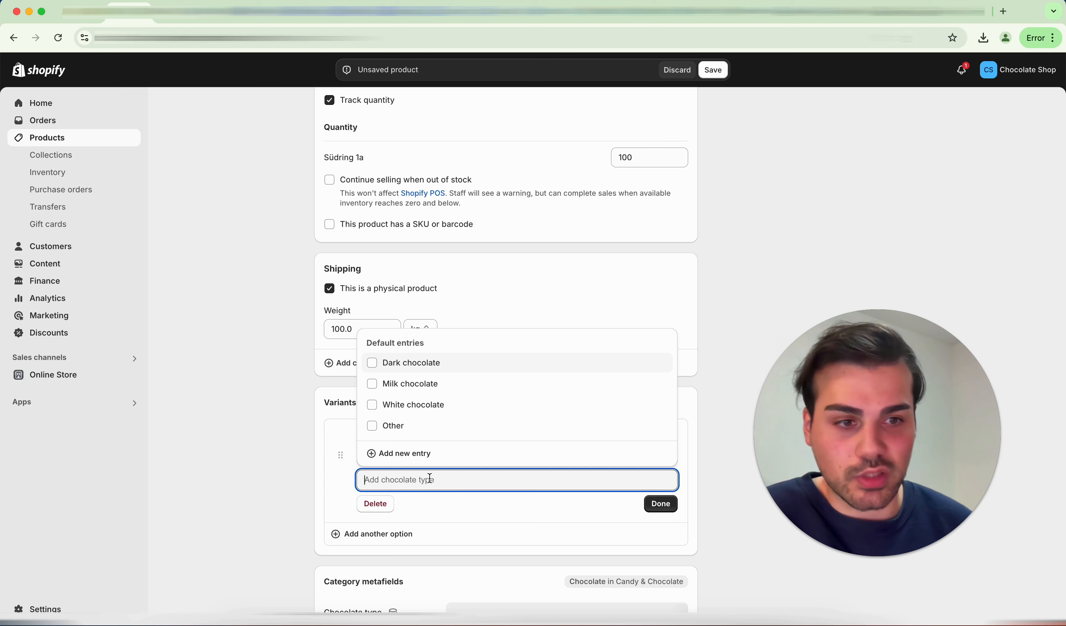
left_click(373, 405)
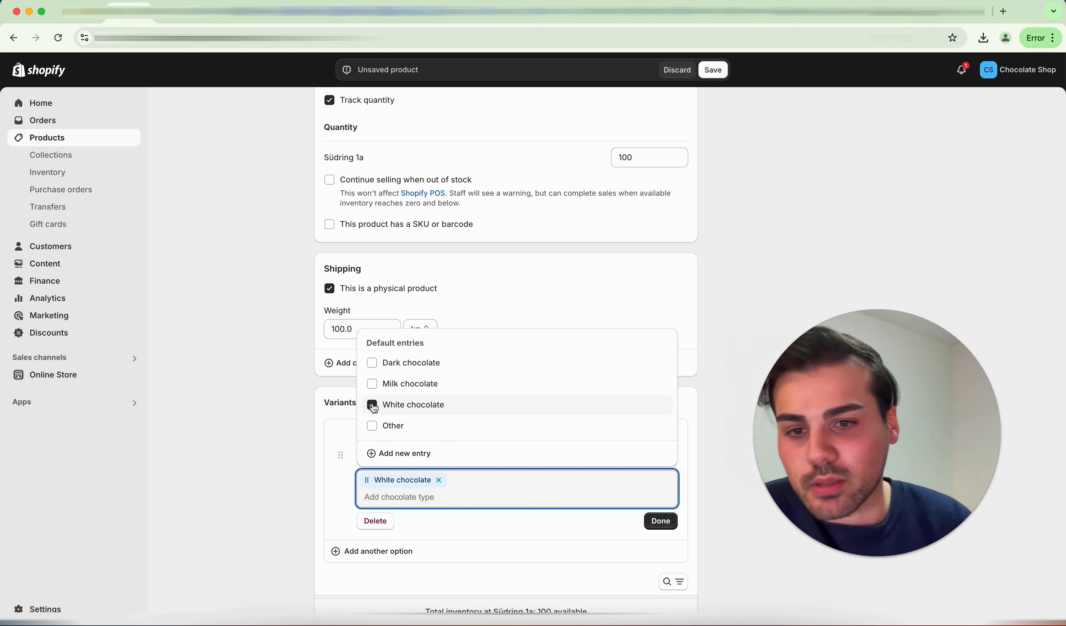
left_click(372, 363)
left_click(373, 383)
left_click(278, 447)
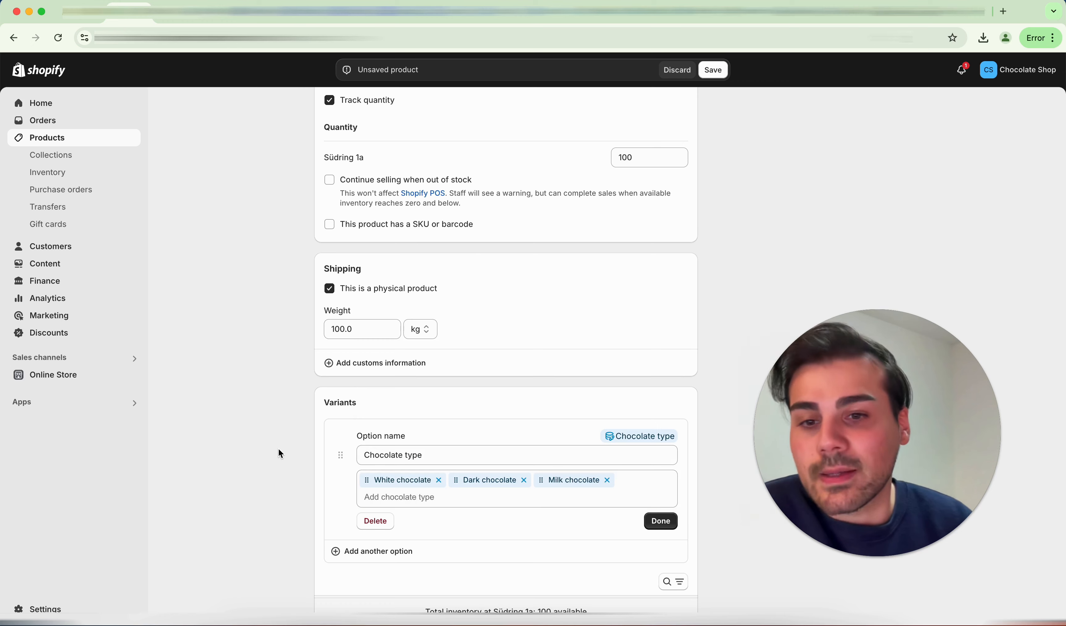
Look at second variant option choices without adding one, then review the generated variant rows
scroll(315, 485, "down", 1)
left_click(377, 515)
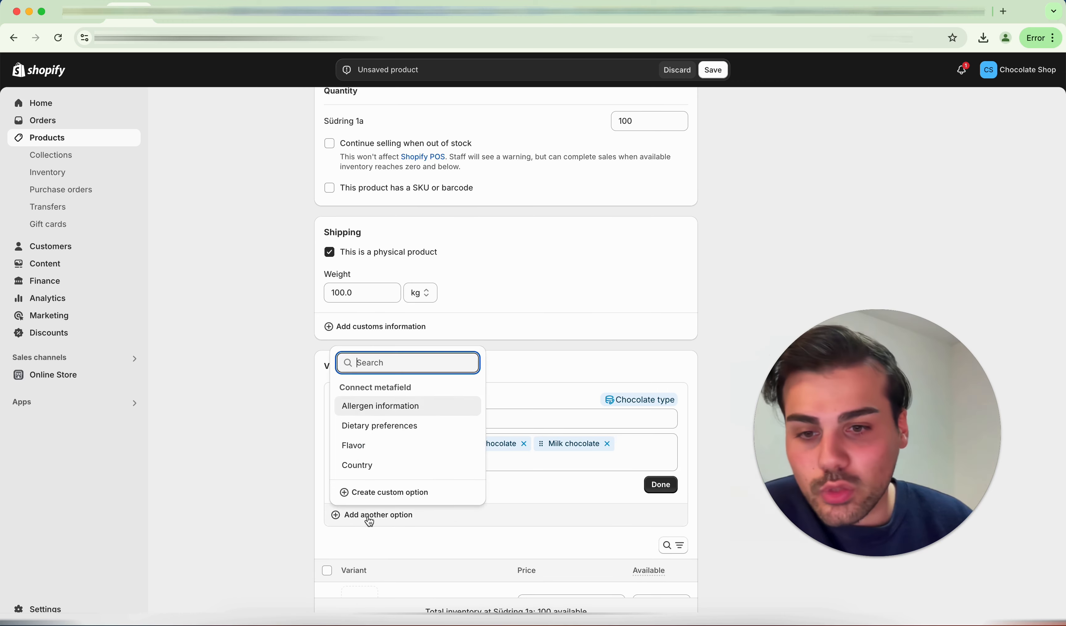
left_click(254, 492)
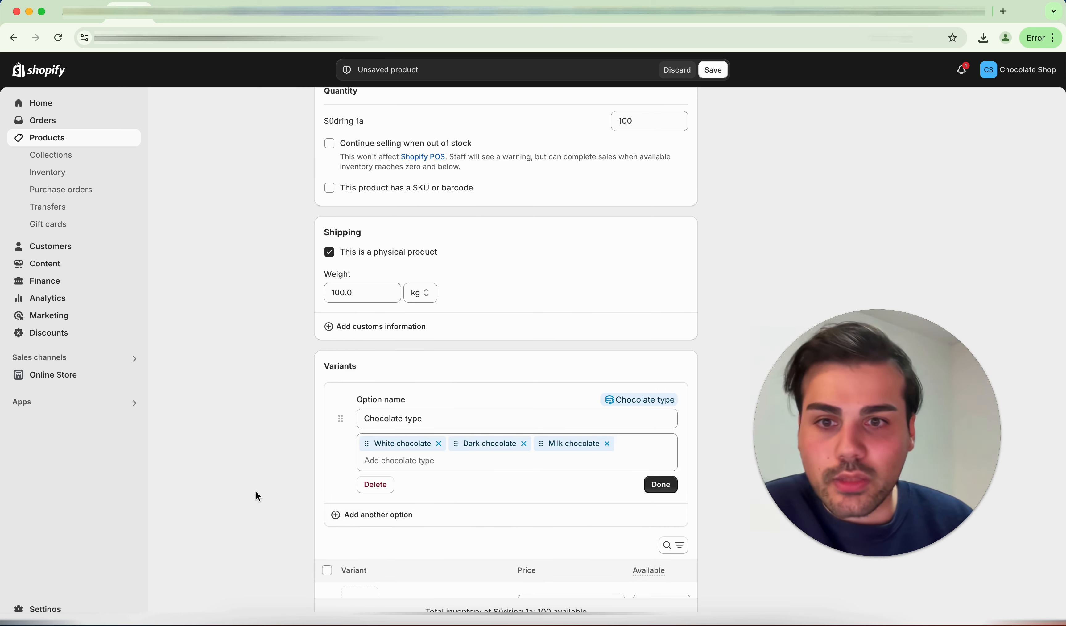
scroll(398, 504, "down", 2)
scroll(396, 498, "up", 6)
scroll(396, 498, "up", 10)
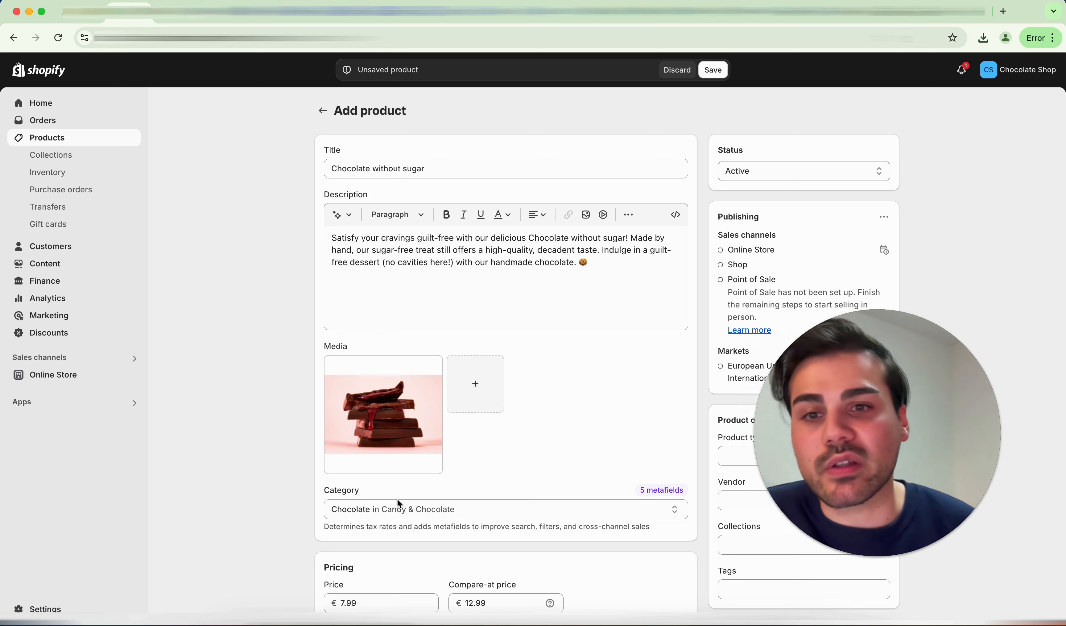
left_click(631, 288)
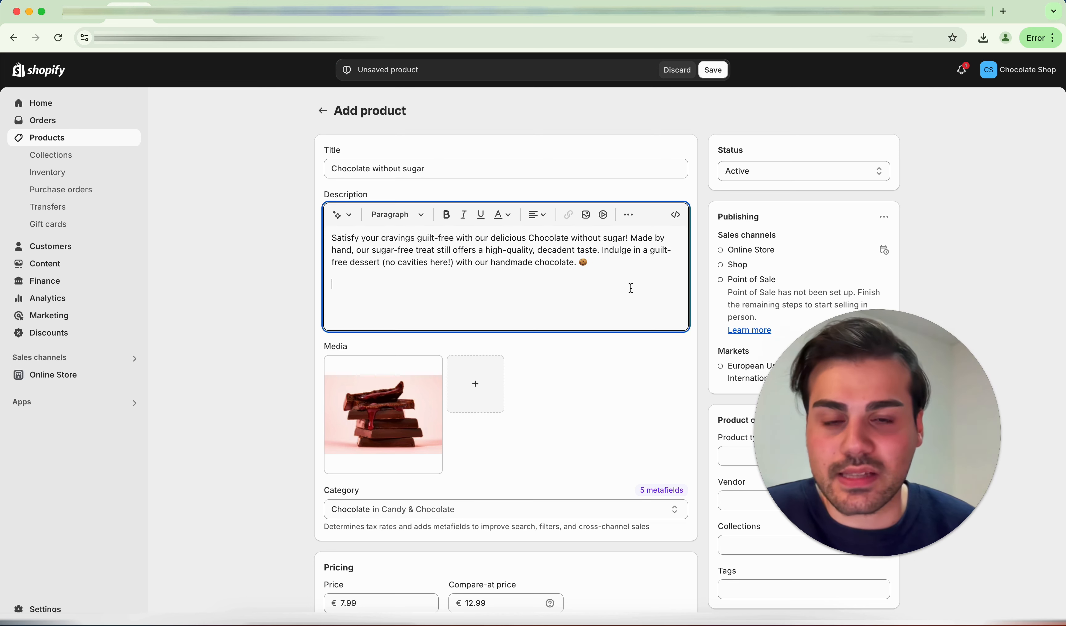
scroll(270, 431, "down", 12)
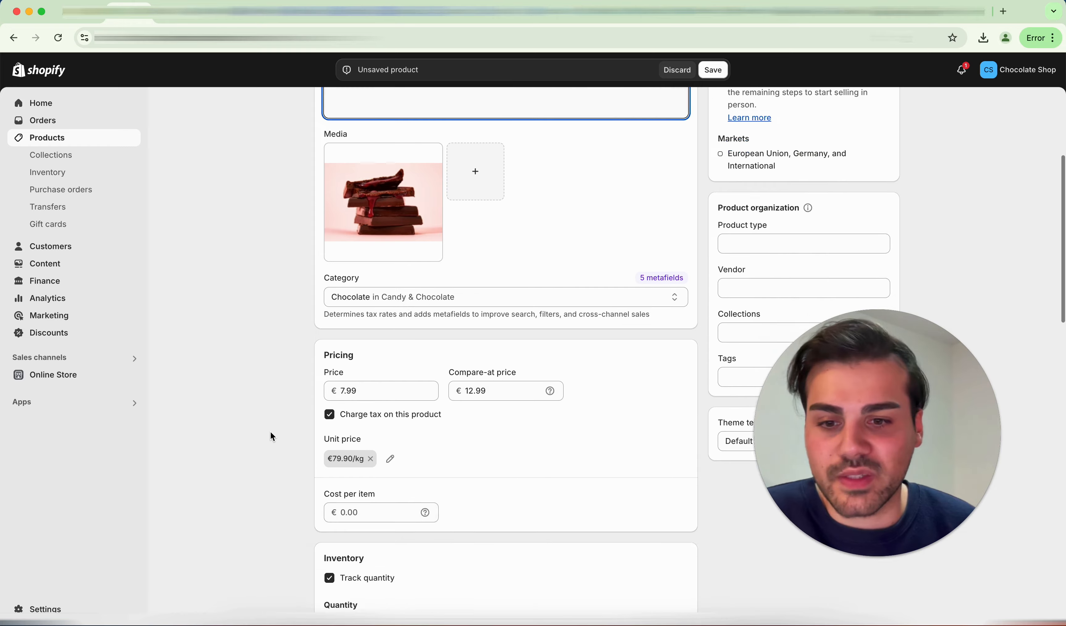
scroll(271, 435, "down", 5)
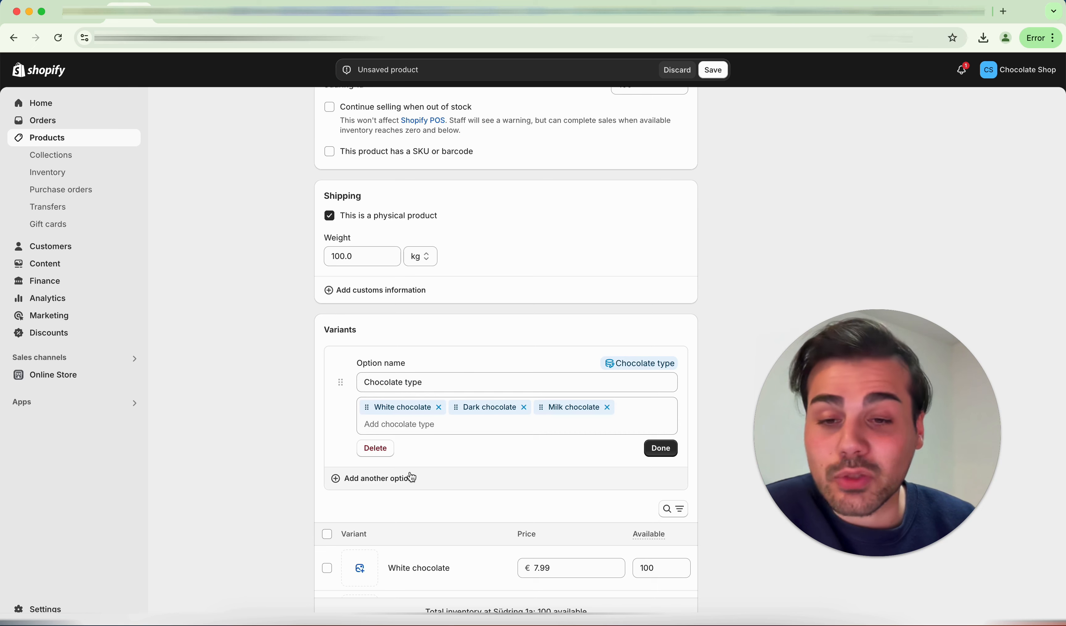
Finish the Chocolate type option and change the Milk chocolate price to €8.99
scroll(472, 495, "down", 1)
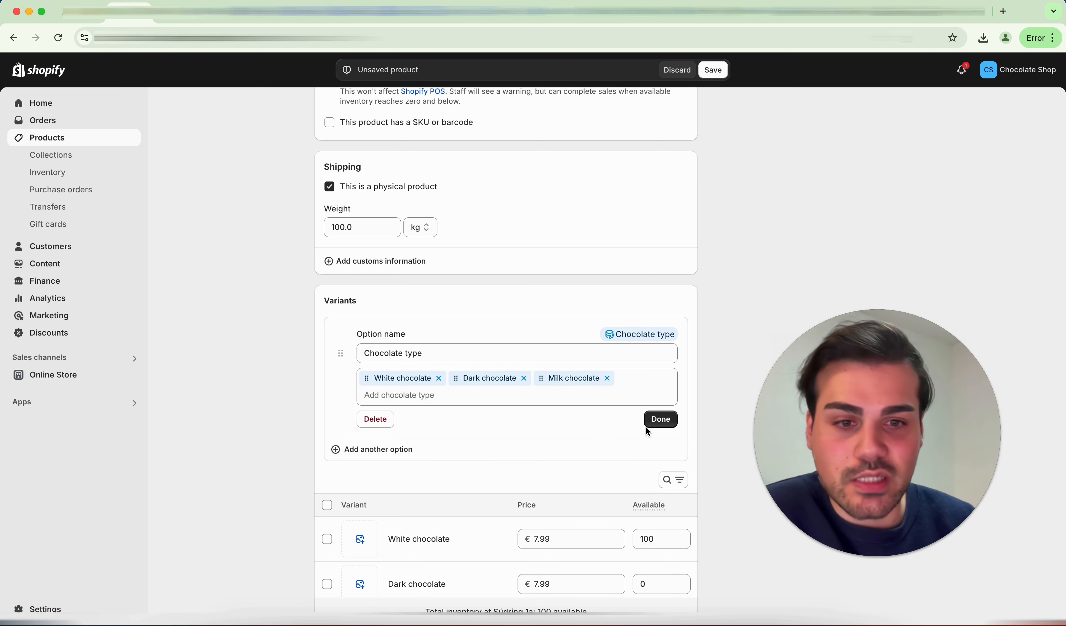
left_click(660, 419)
scroll(463, 435, "down", 1)
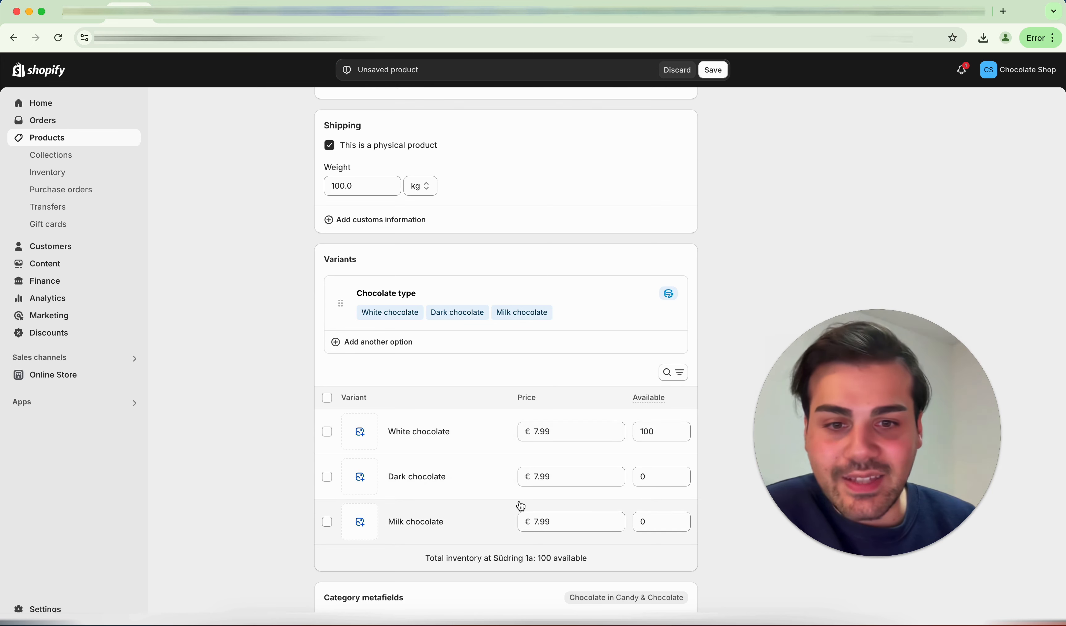
left_click_drag(534, 432, 559, 433)
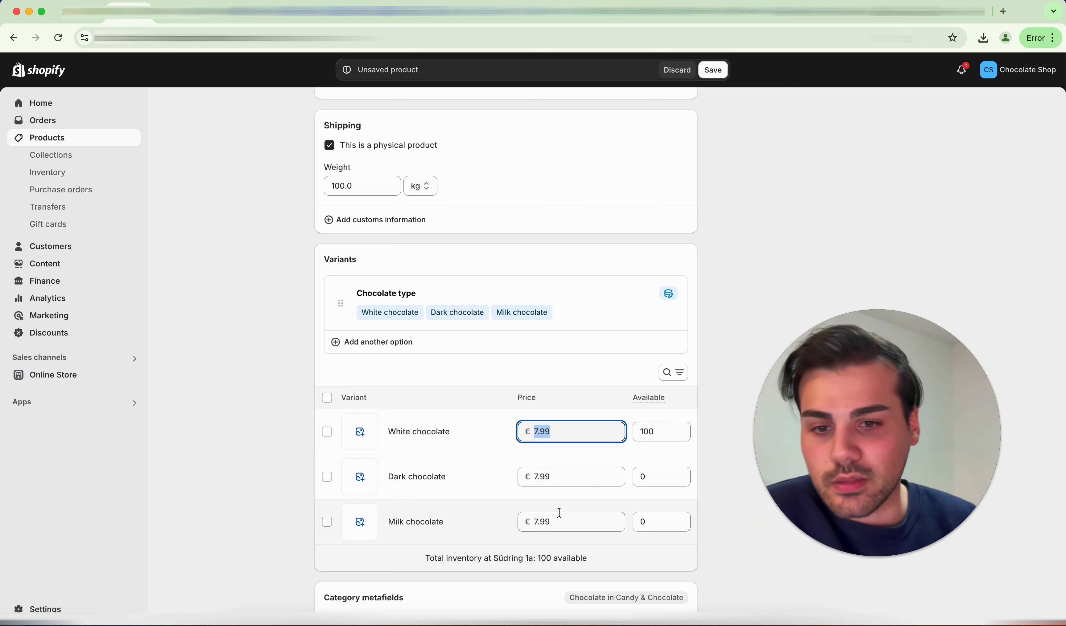
left_click(551, 521)
left_click(538, 522)
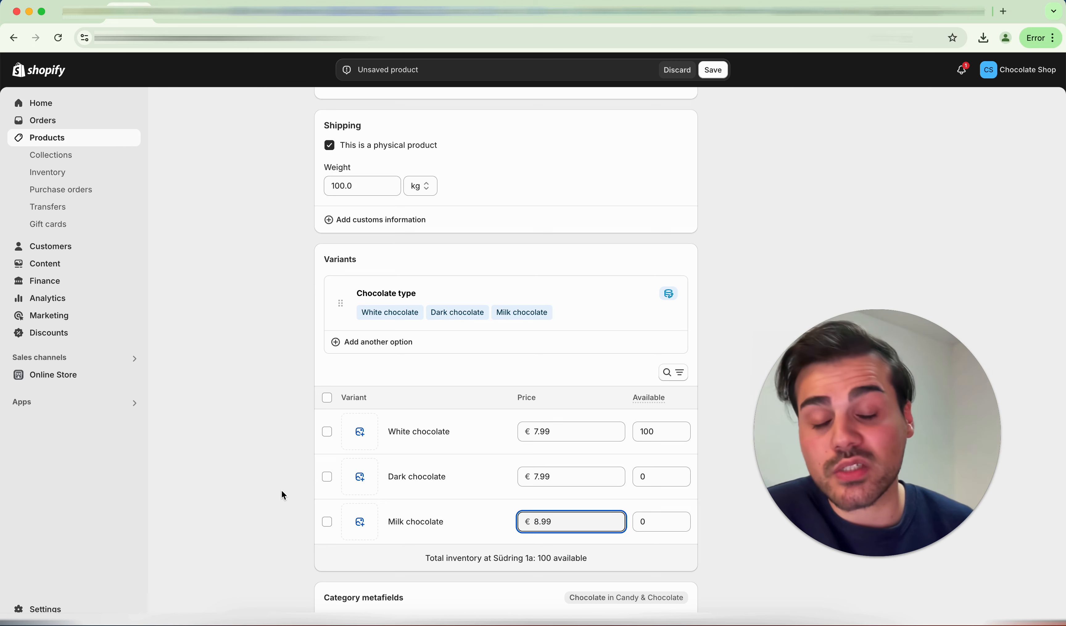
Set stock to 100 for Dark chocolate and 50 for Milk chocolate
left_click(649, 434)
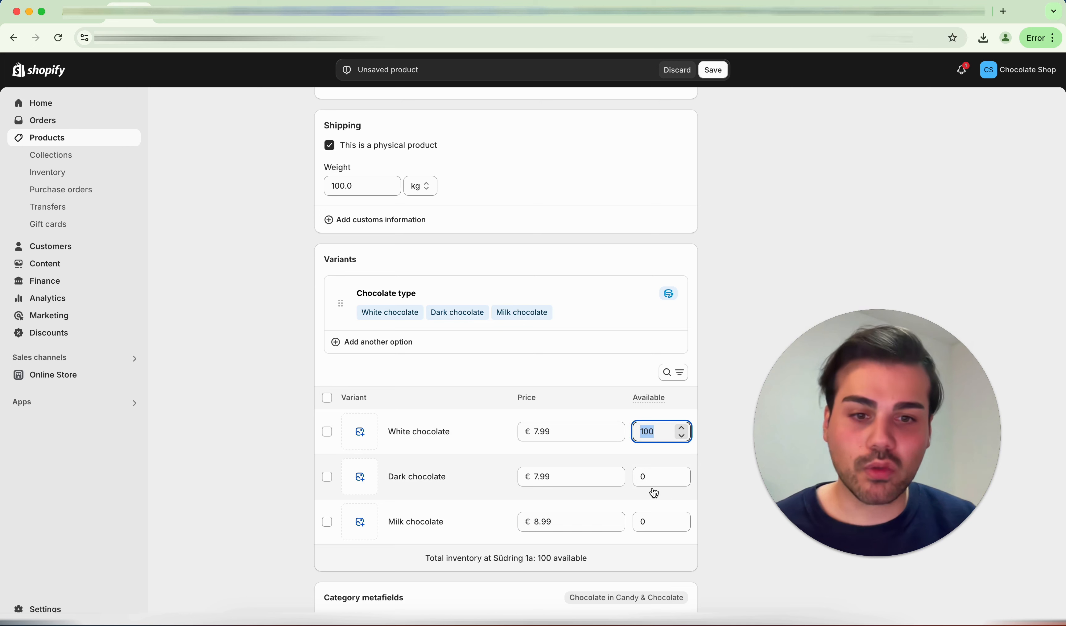
left_click(665, 477)
type("100")
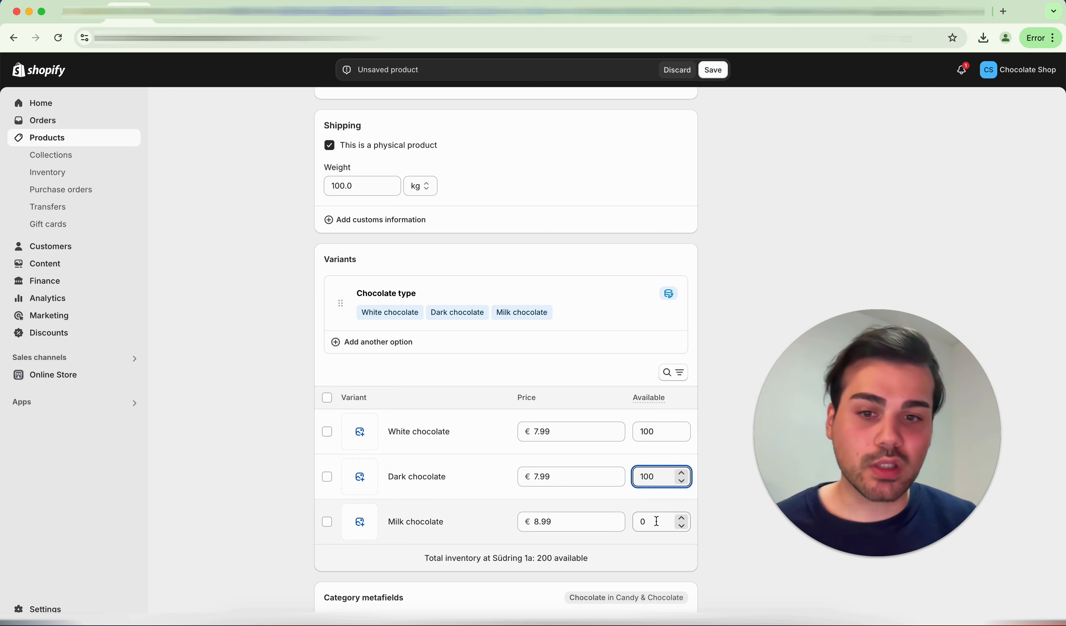
left_click(658, 521)
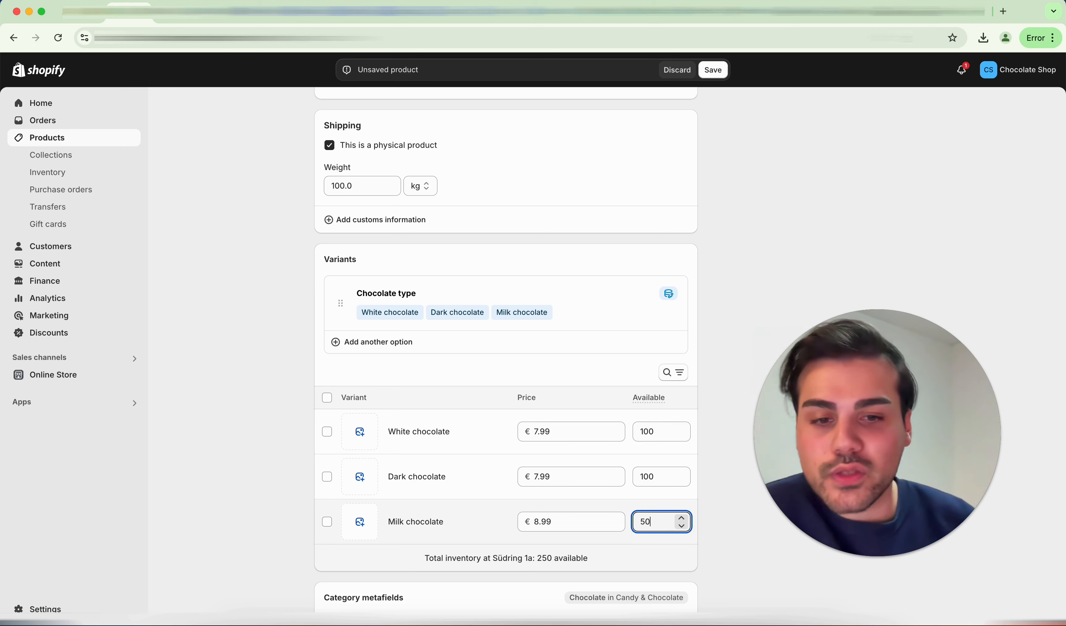
left_click(408, 521)
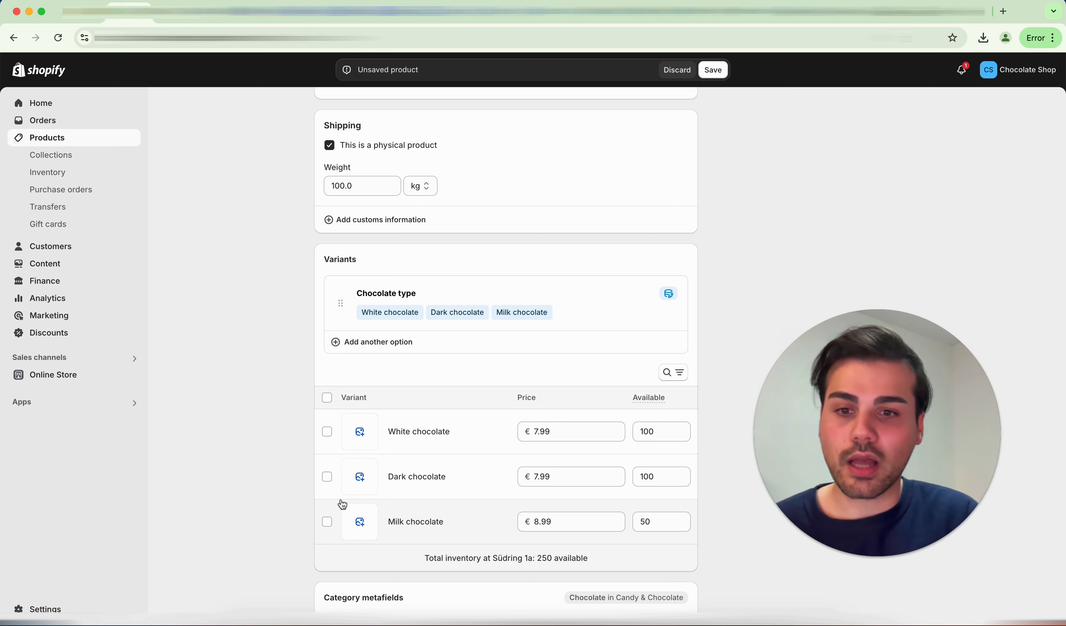
Expand the Search engine listing and view the full meta description
scroll(286, 475, "down", 3)
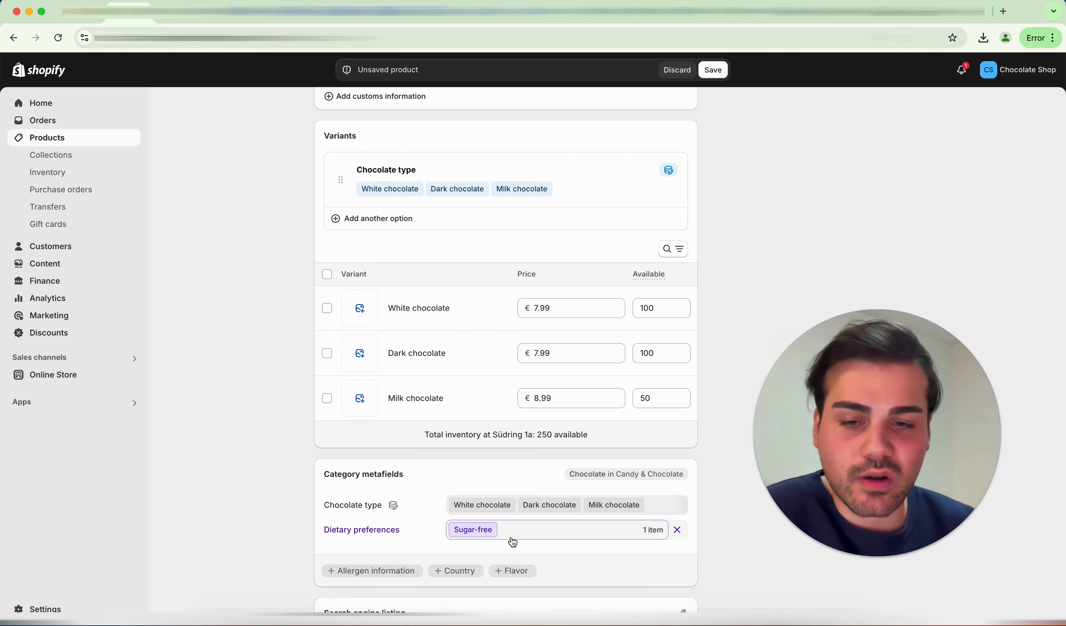
scroll(515, 542, "down", 4)
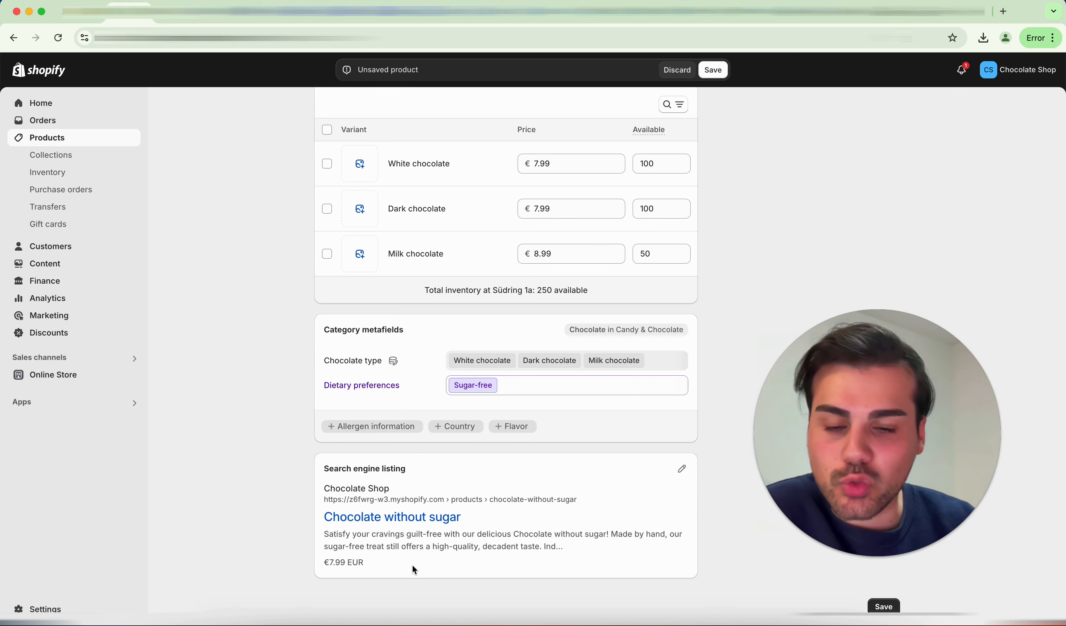
left_click_drag(369, 559, 309, 471)
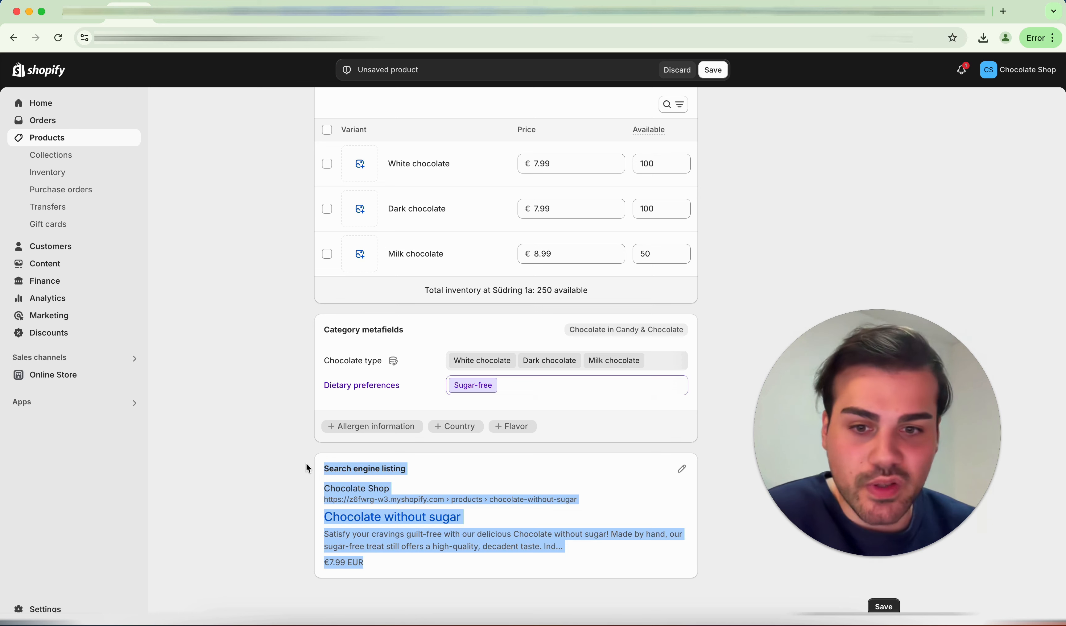
left_click(399, 576)
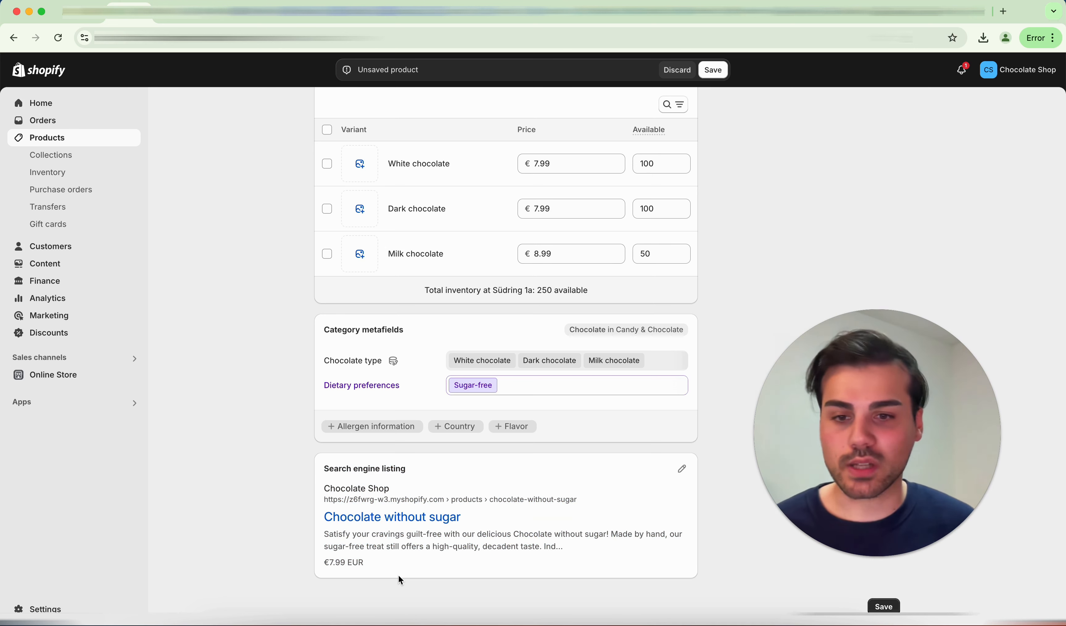
left_click(683, 468)
scroll(590, 525, "down", 4)
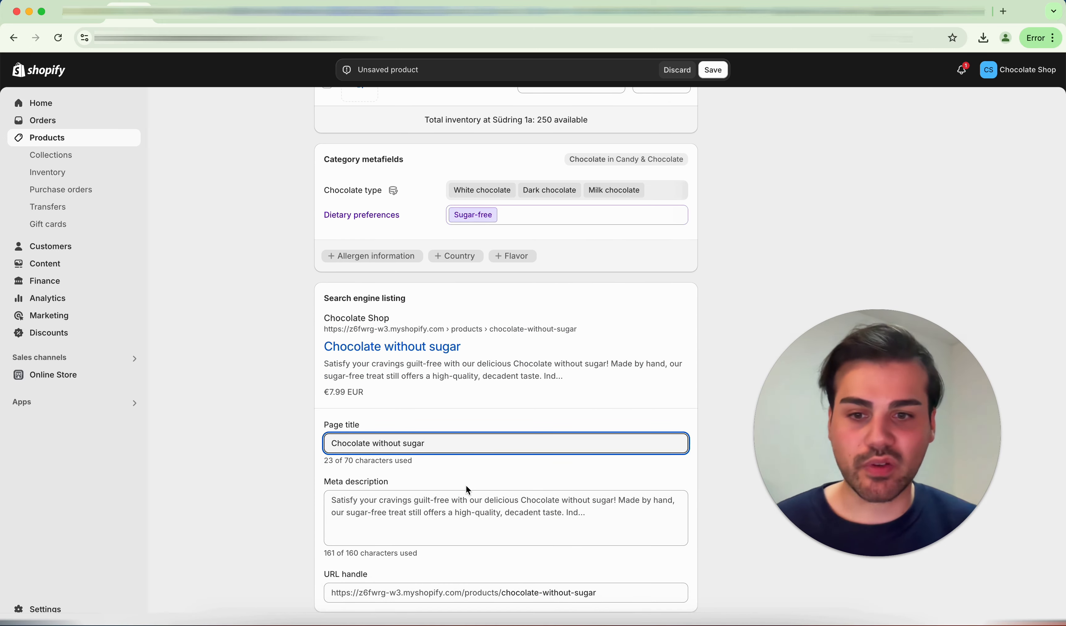
scroll(438, 513, "up", 1)
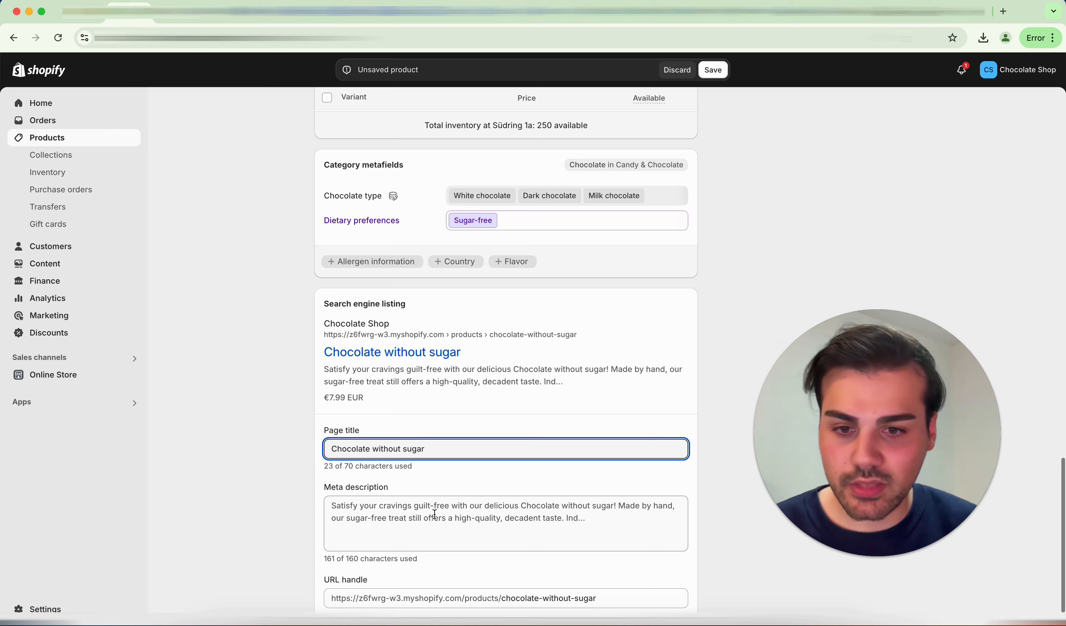
left_click(436, 512)
Review the SEO page title, then return to the product organization fields at the top
scroll(439, 491, "up", 20)
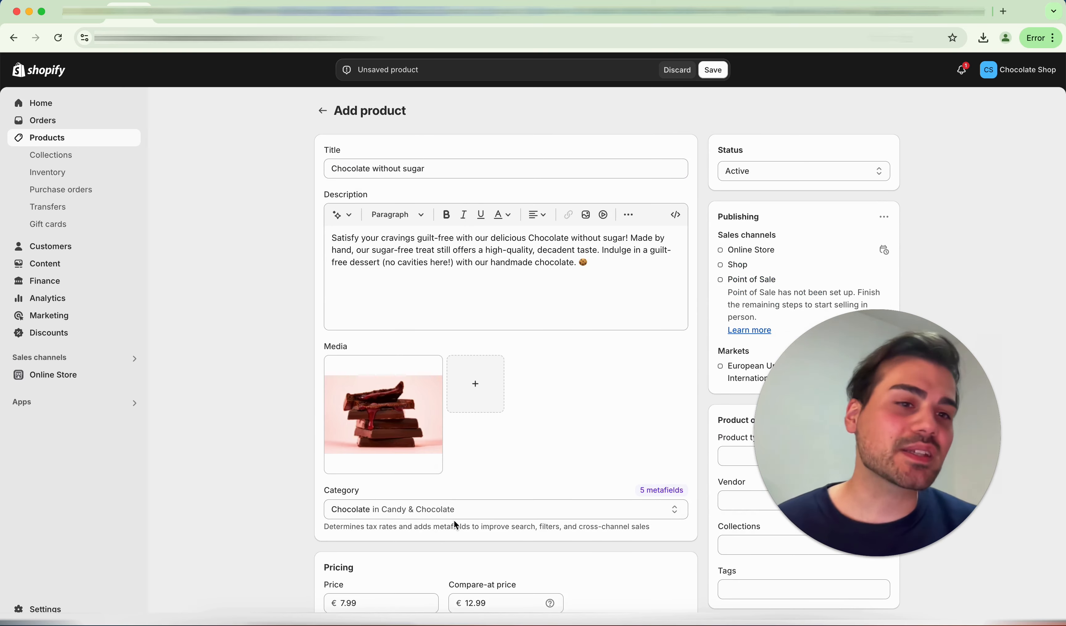
scroll(455, 522, "down", 15)
scroll(455, 522, "down", 10)
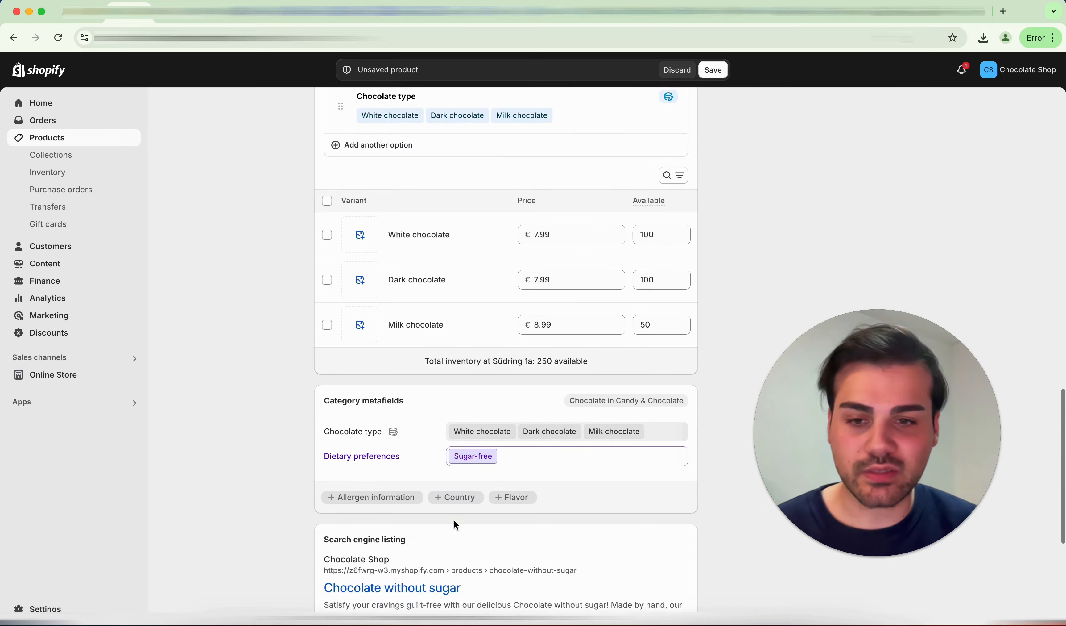
scroll(483, 536, "down", 2)
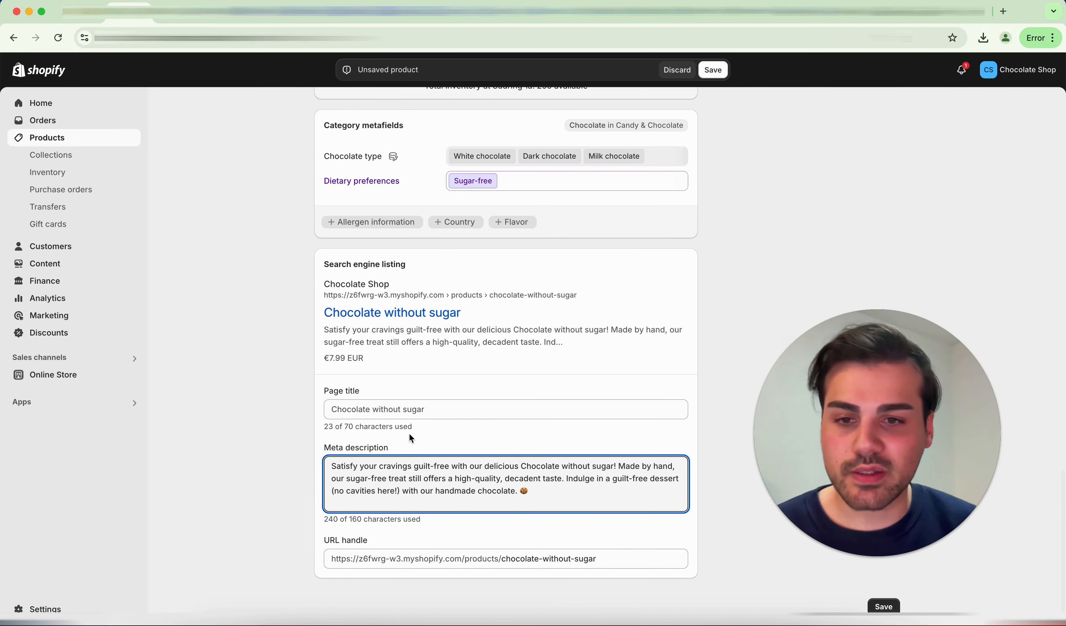
left_click(408, 415)
left_click(426, 482)
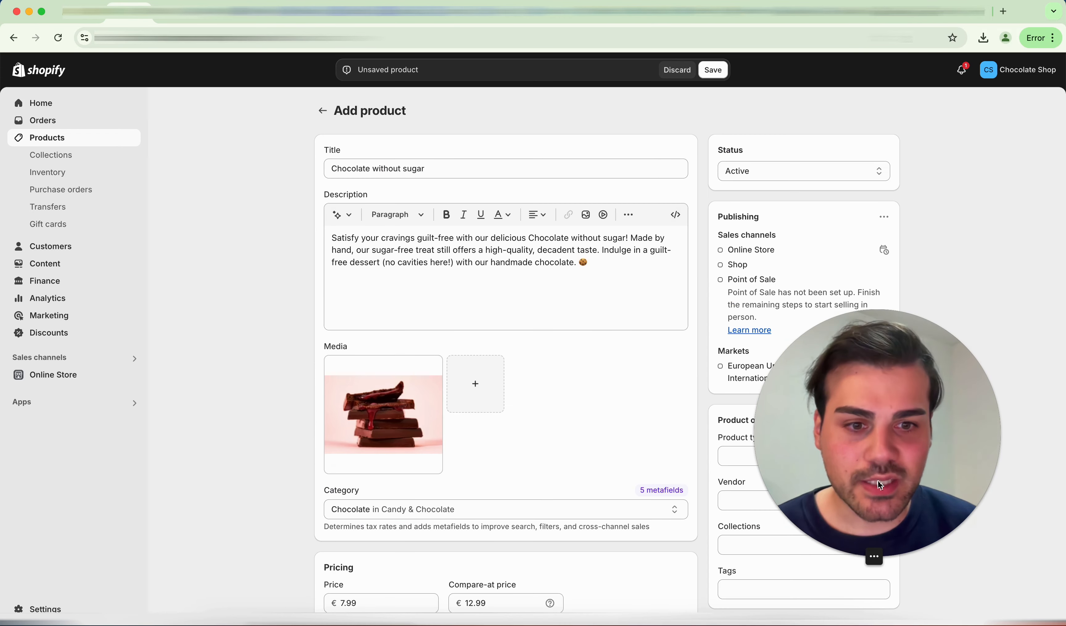
left_click_drag(880, 485, 169, 411)
left_click(773, 458)
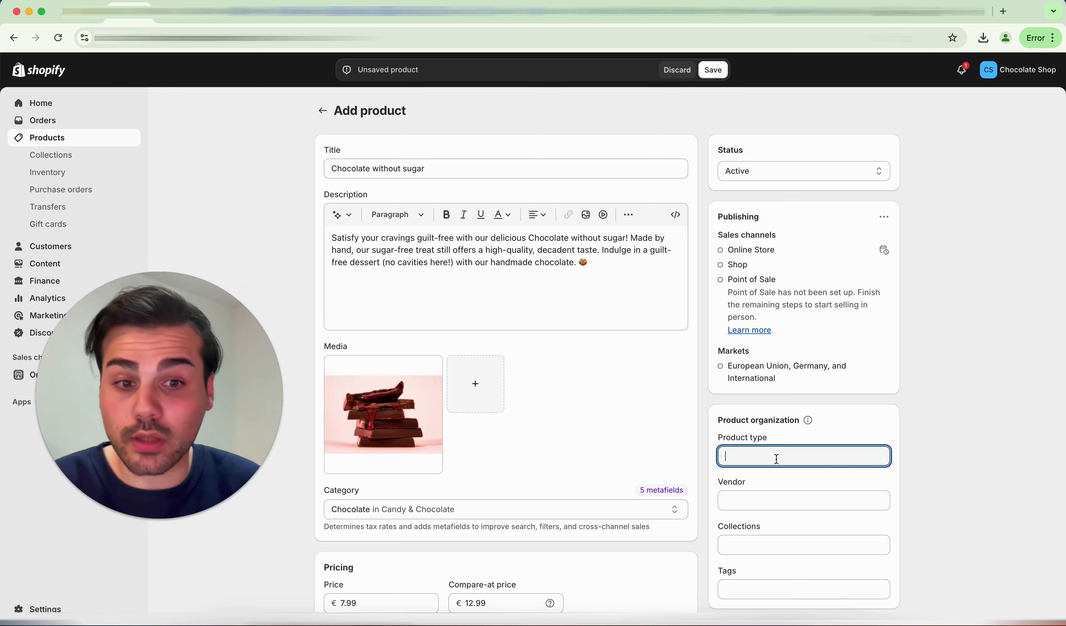
Add the product to the Home page collection
left_click(766, 497)
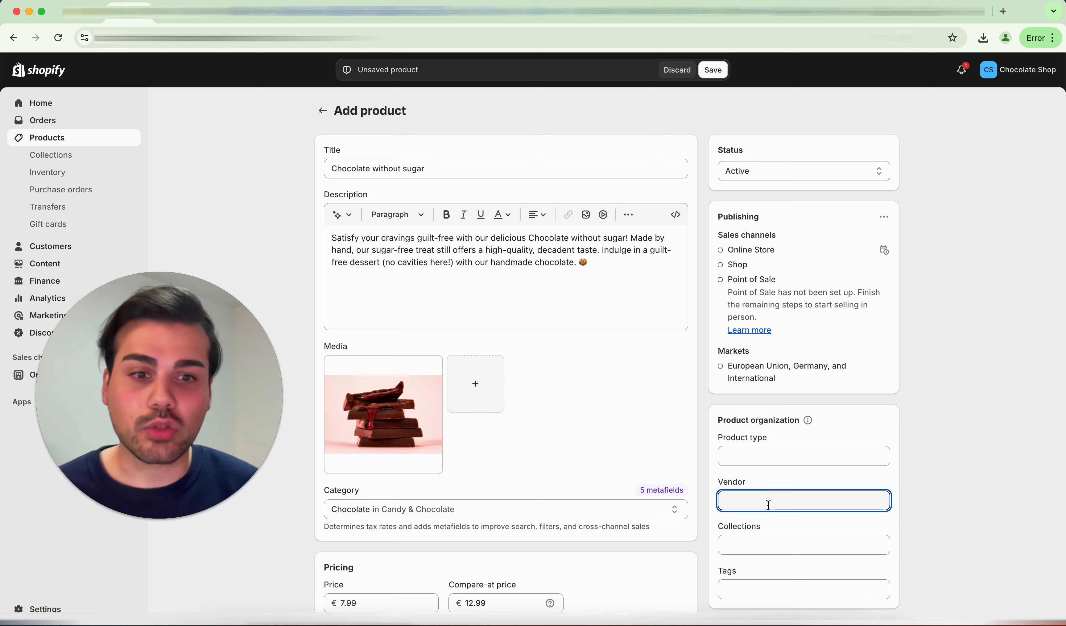
left_click(766, 543)
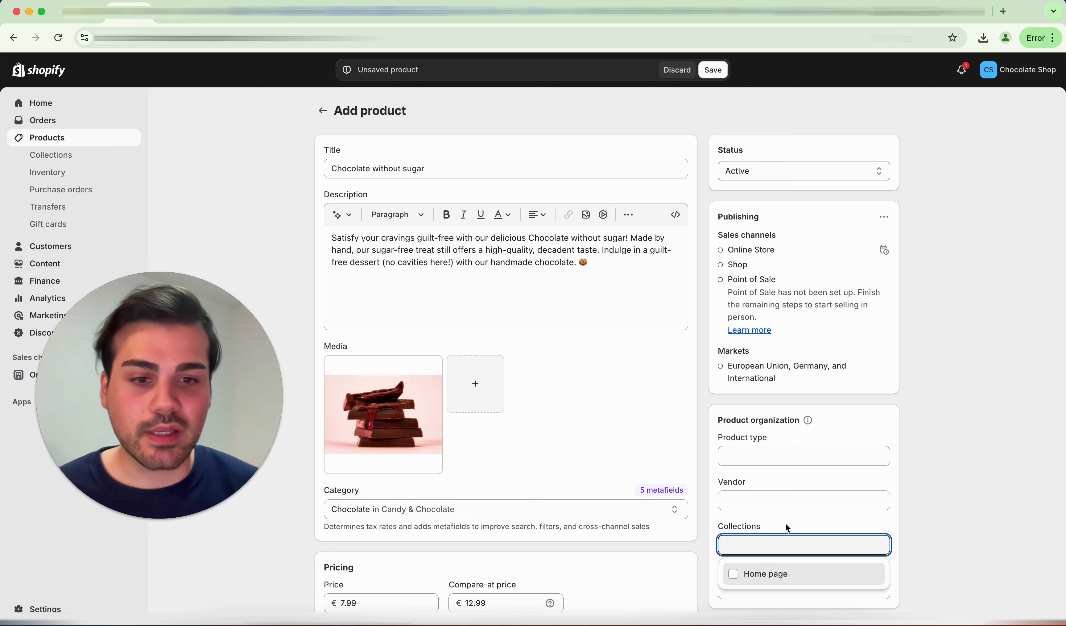
left_click(734, 575)
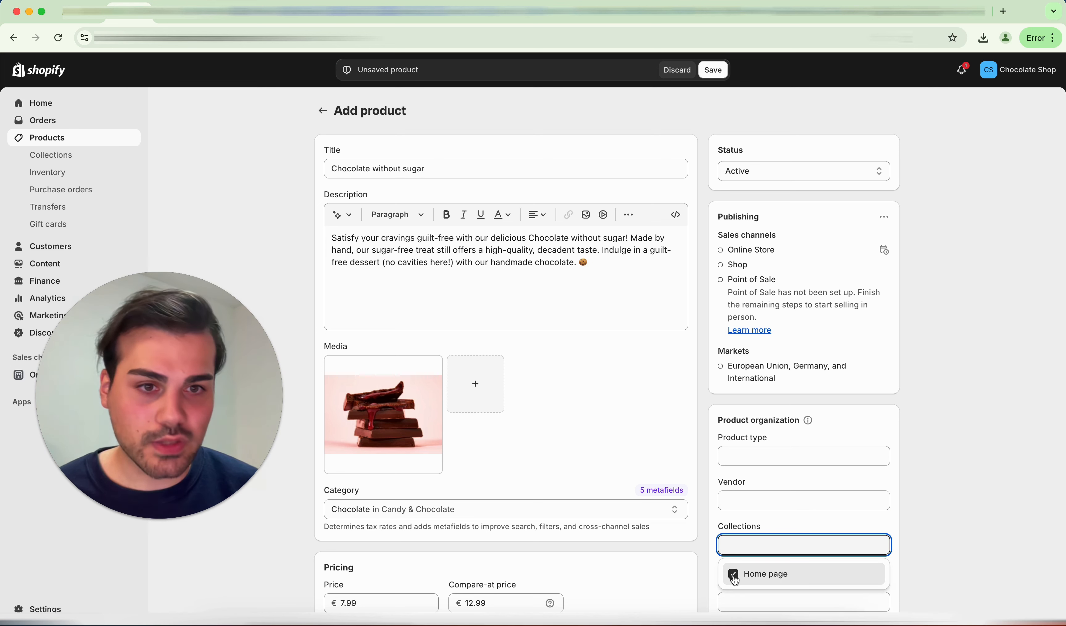
left_click(923, 508)
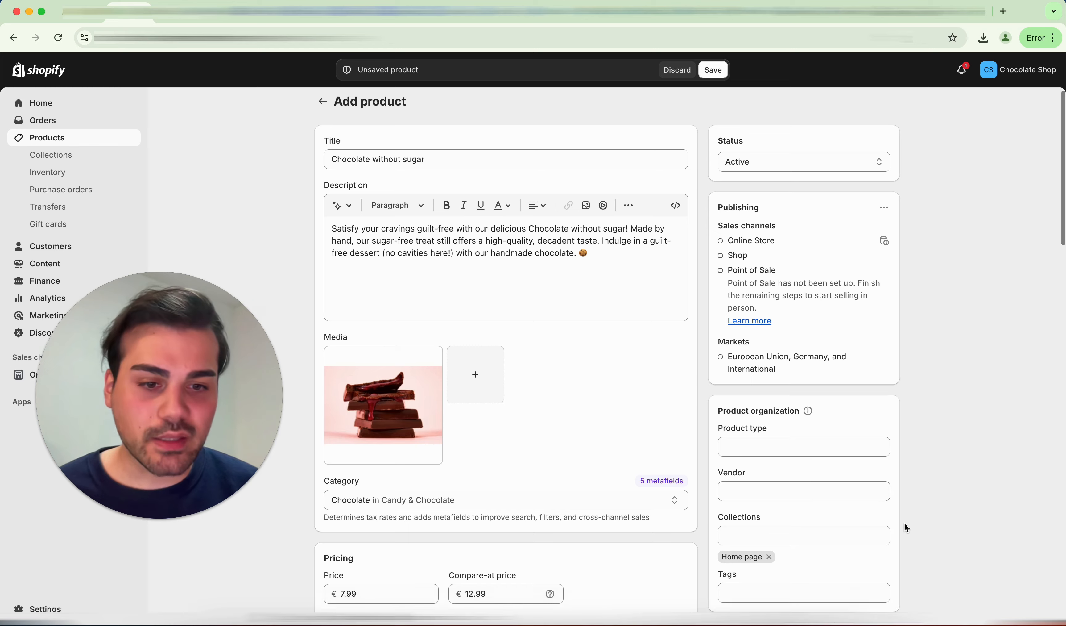
scroll(859, 546, "down", 1)
Save the new Chocolate without sugar product
left_click(792, 572)
scroll(923, 551, "down", 3)
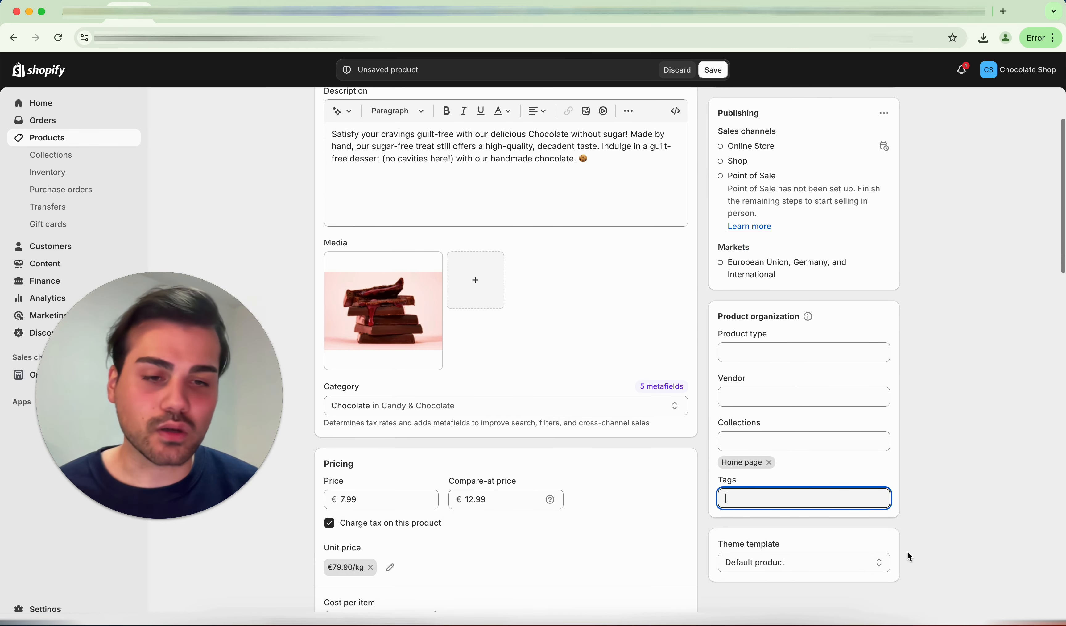
scroll(907, 556, "down", 2)
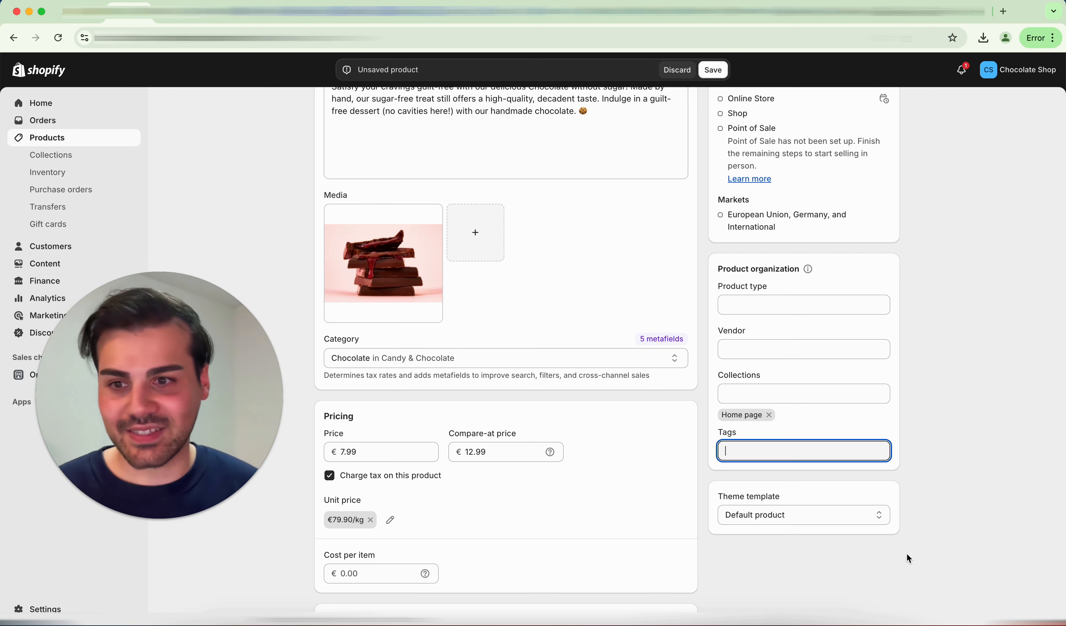
left_click(715, 70)
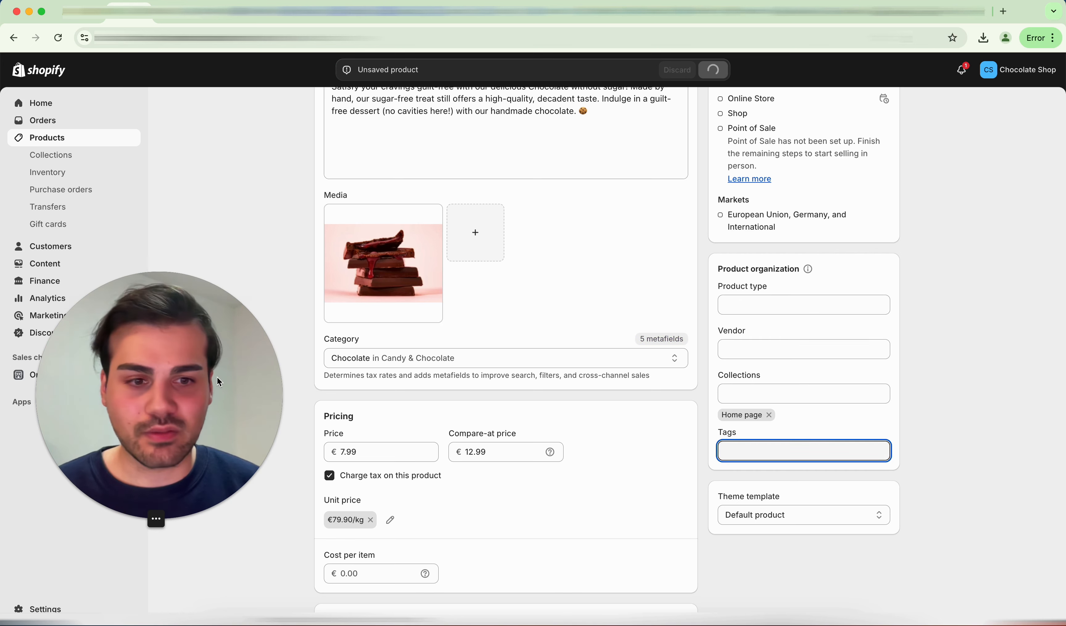
left_click_drag(216, 376, 921, 459)
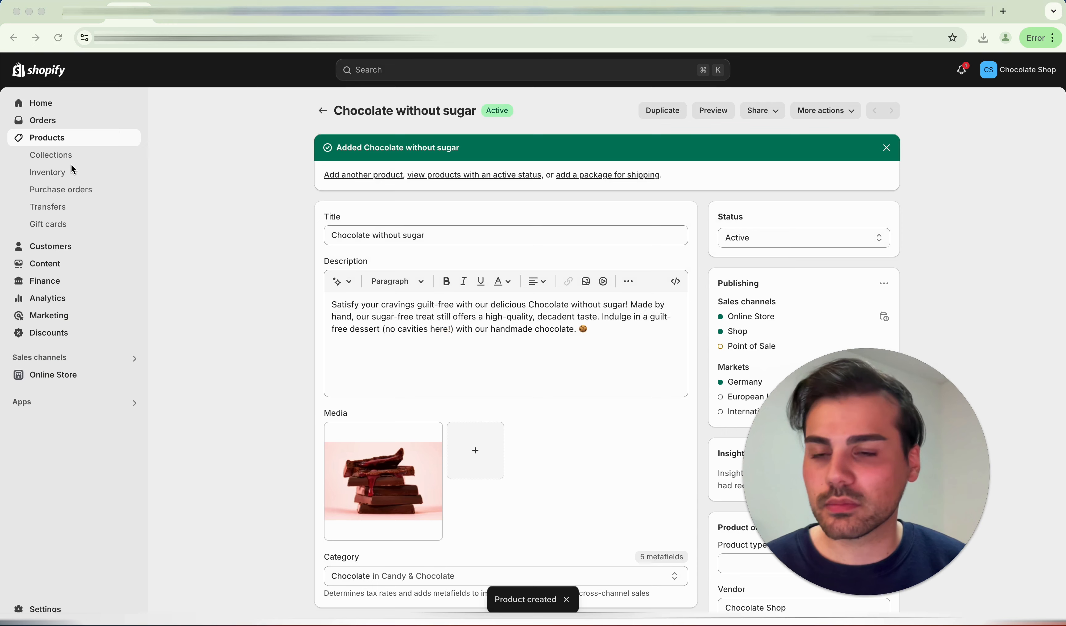
Create a new collection titled 'Bar'
left_click(78, 155)
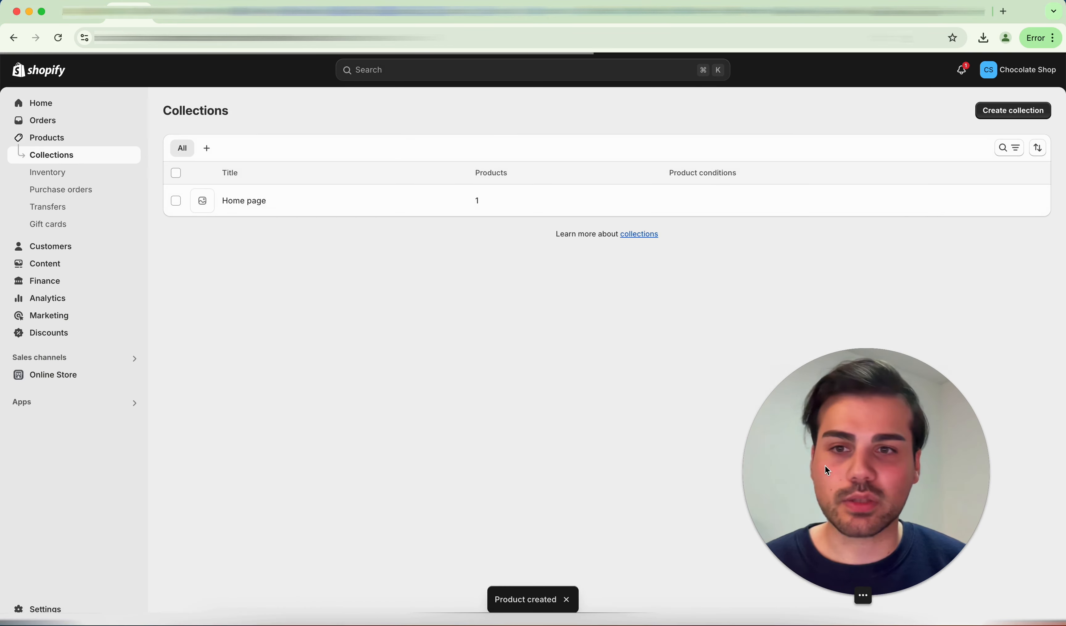
left_click(993, 114)
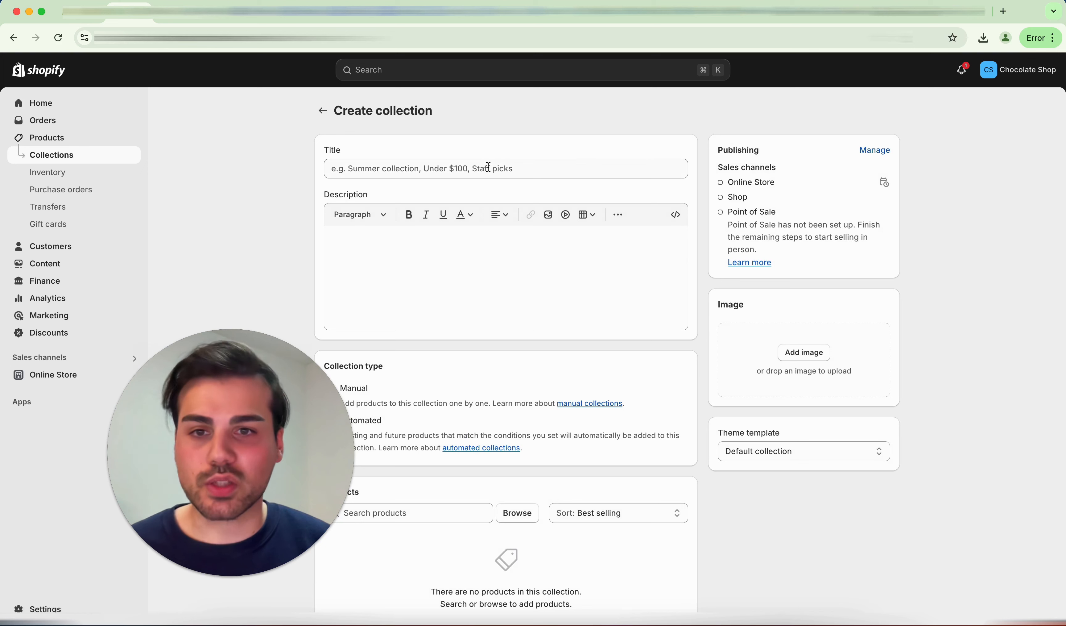
left_click(473, 170)
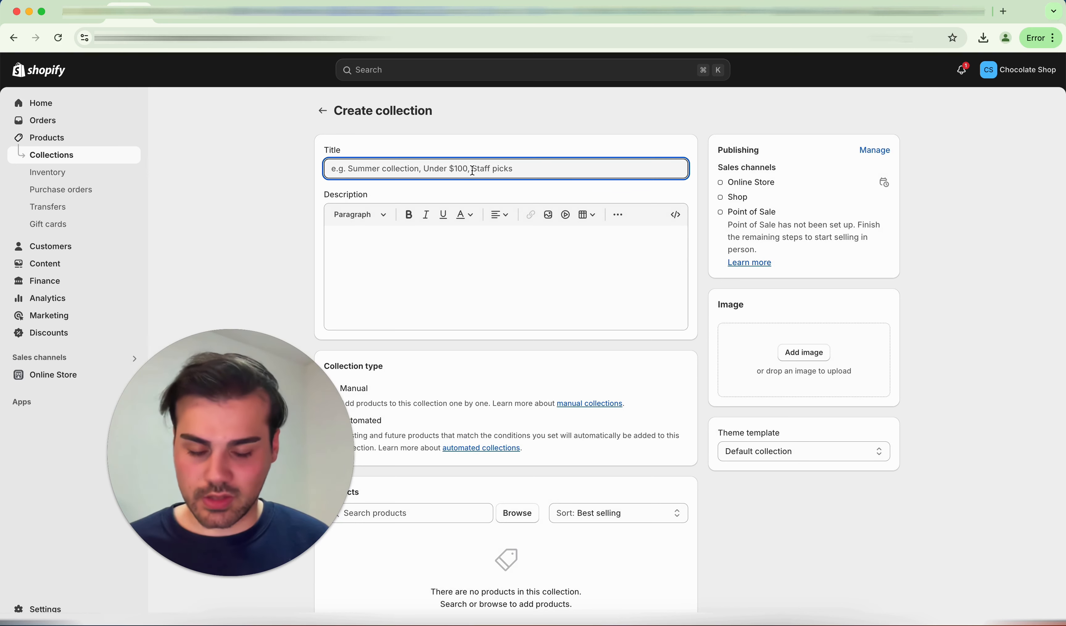
type("Ba")
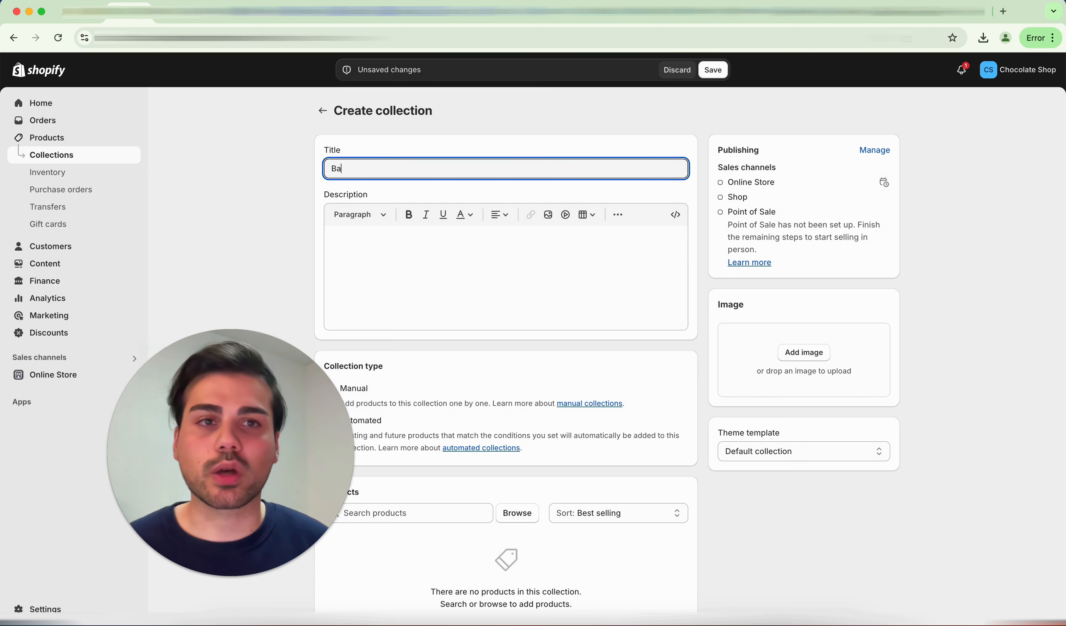
type("r")
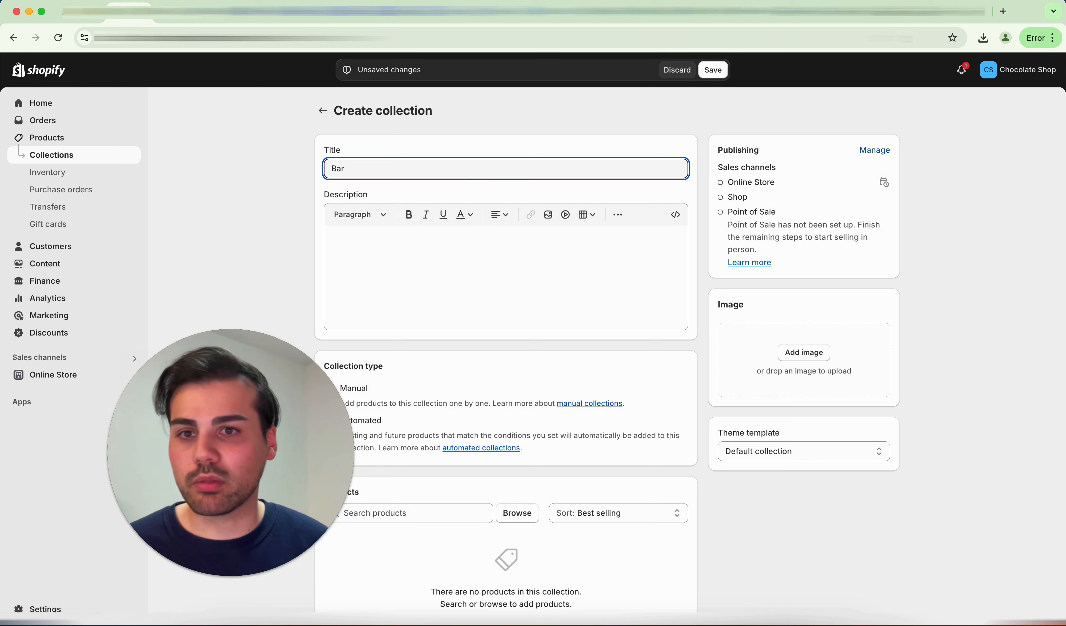
left_click(241, 198)
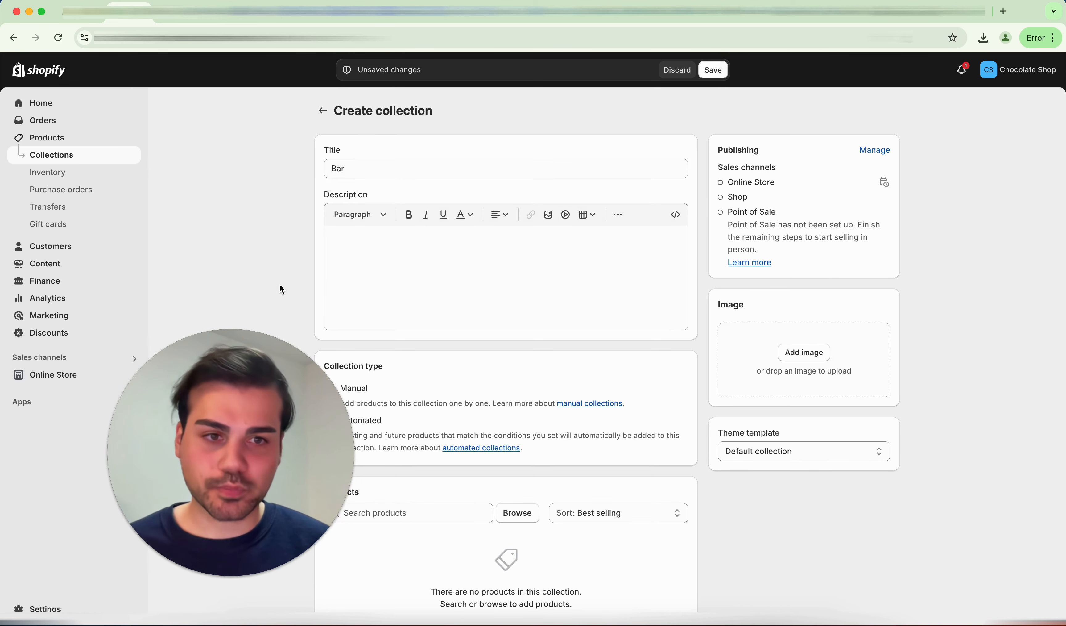
Change options in the new collection form, keeping Collection type on Manual
left_click(457, 232)
left_click(295, 250)
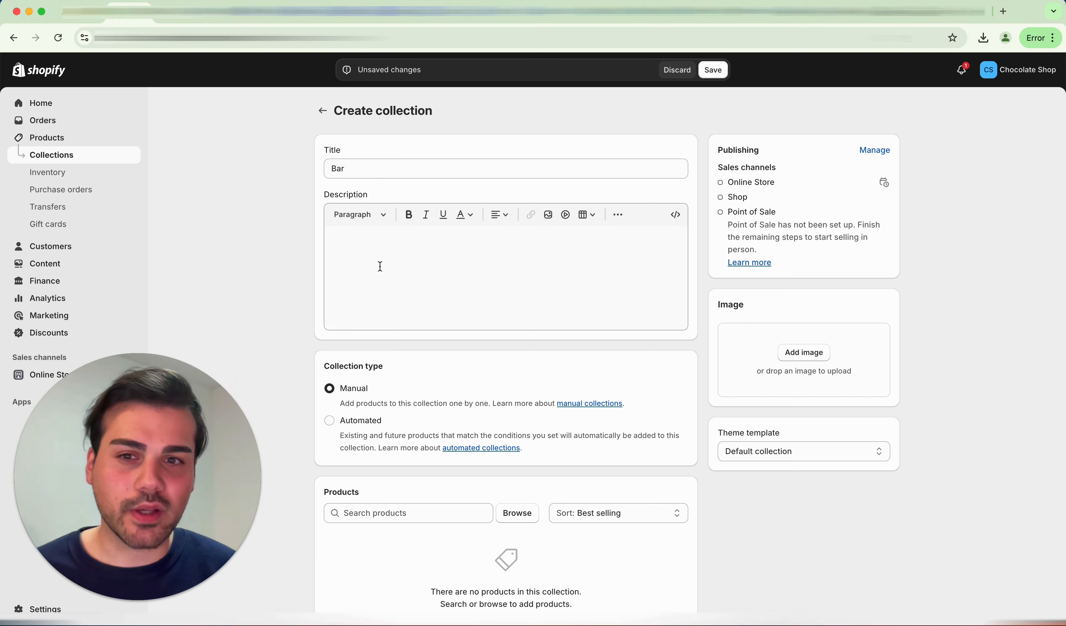
left_click(380, 263)
left_click(286, 248)
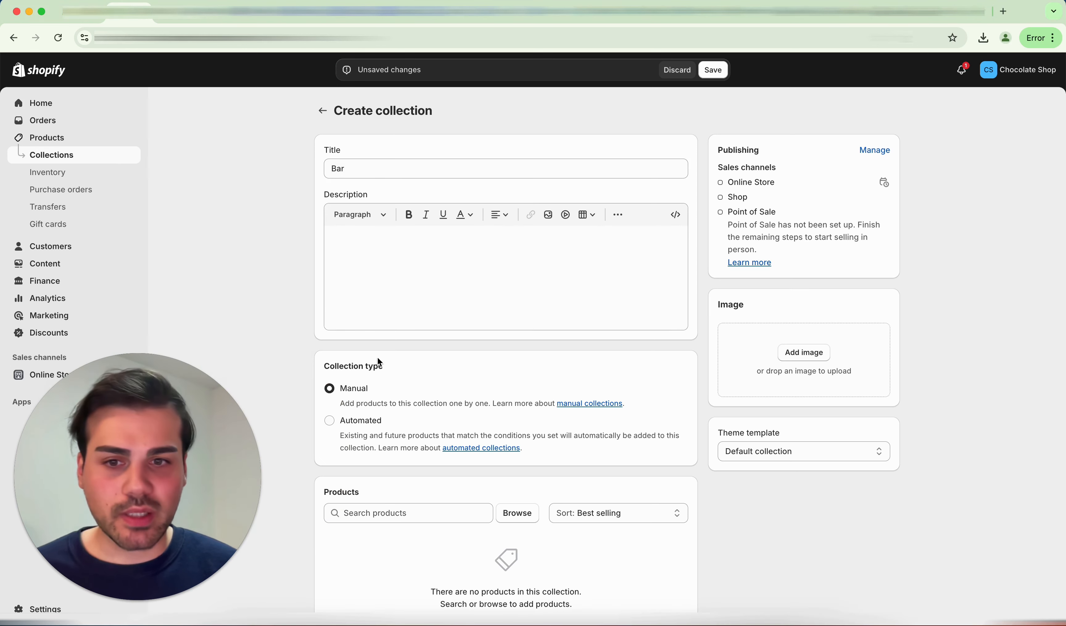
scroll(379, 363, "down", 2)
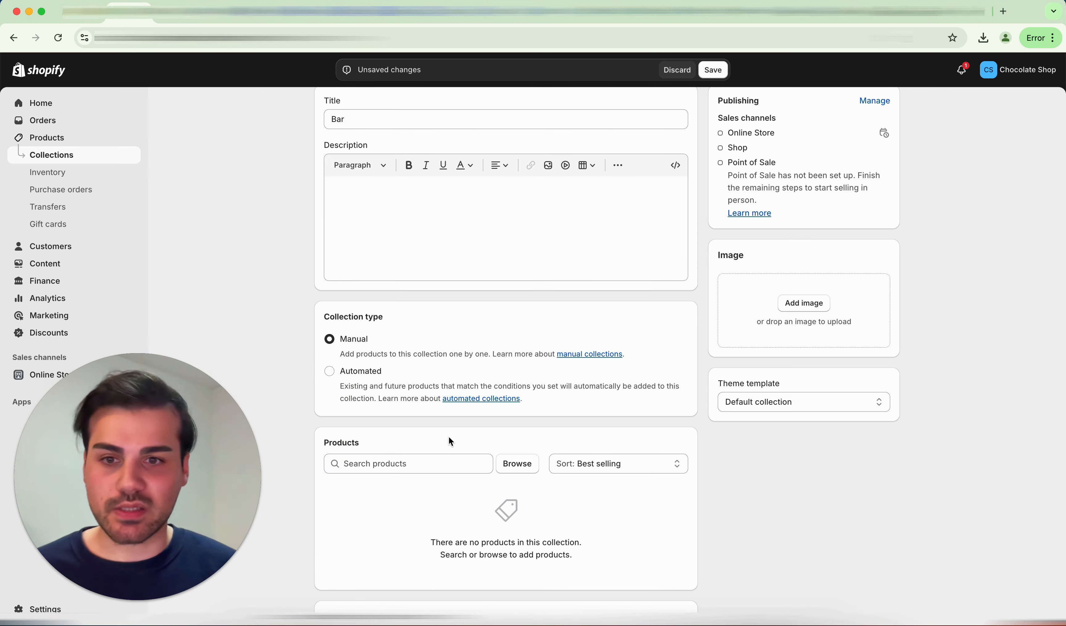
scroll(434, 421, "down", 1)
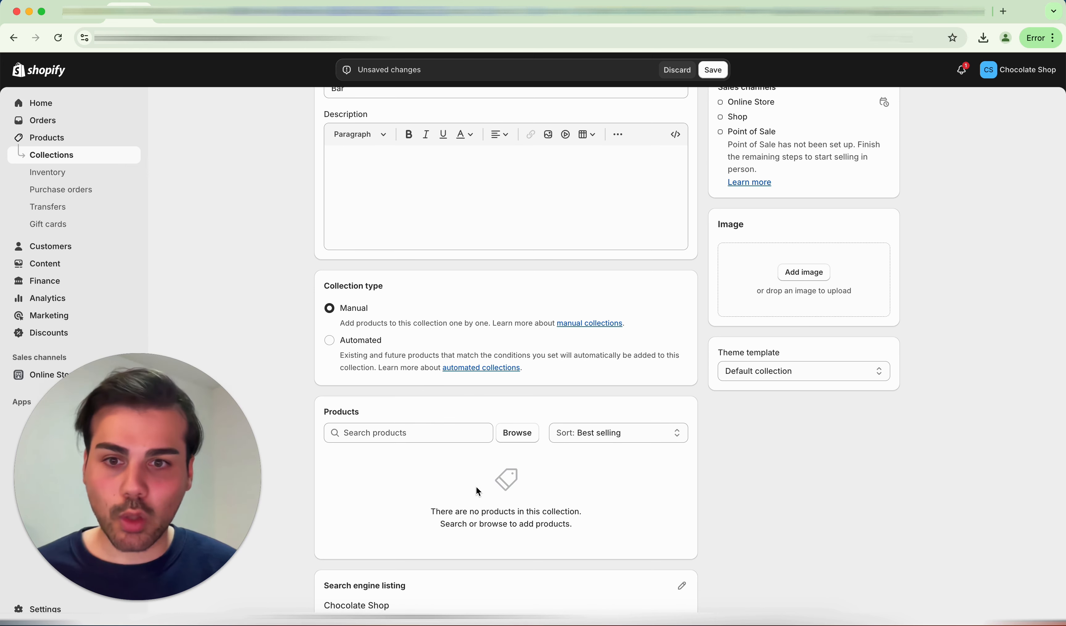
Try Automated collection type with a Tag condition, then switch Bar back to Manual
left_click(356, 347)
scroll(439, 389, "down", 1)
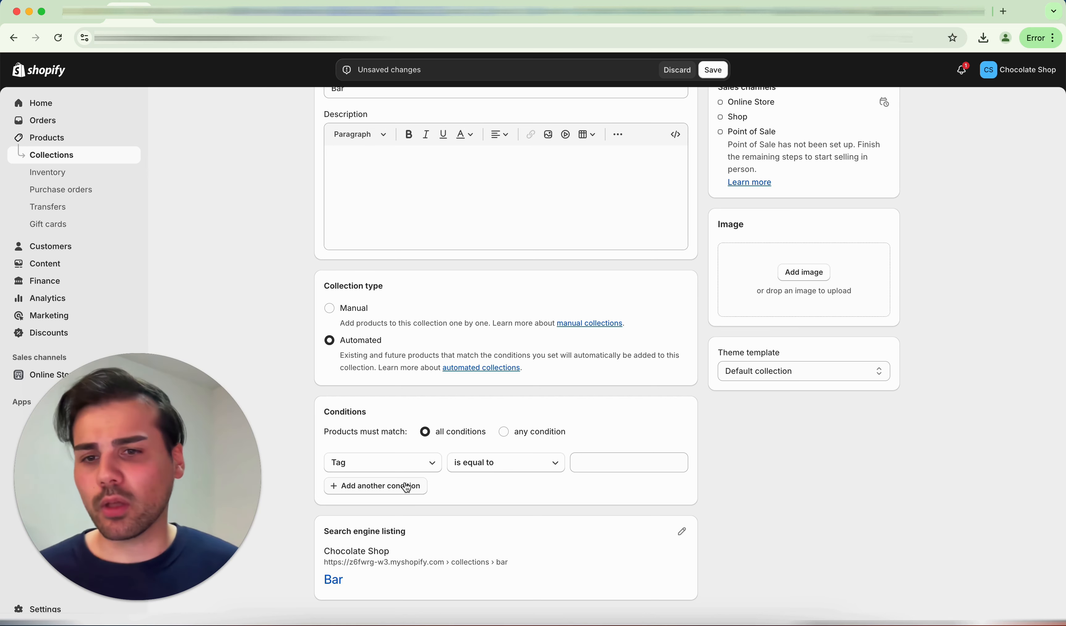
left_click(390, 462)
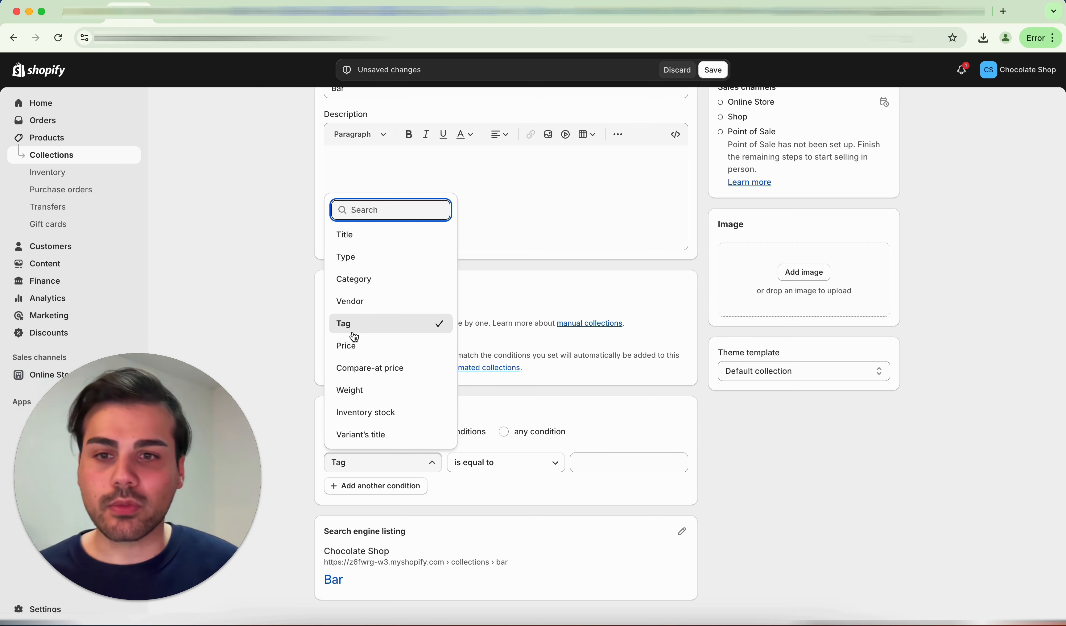
left_click(294, 375)
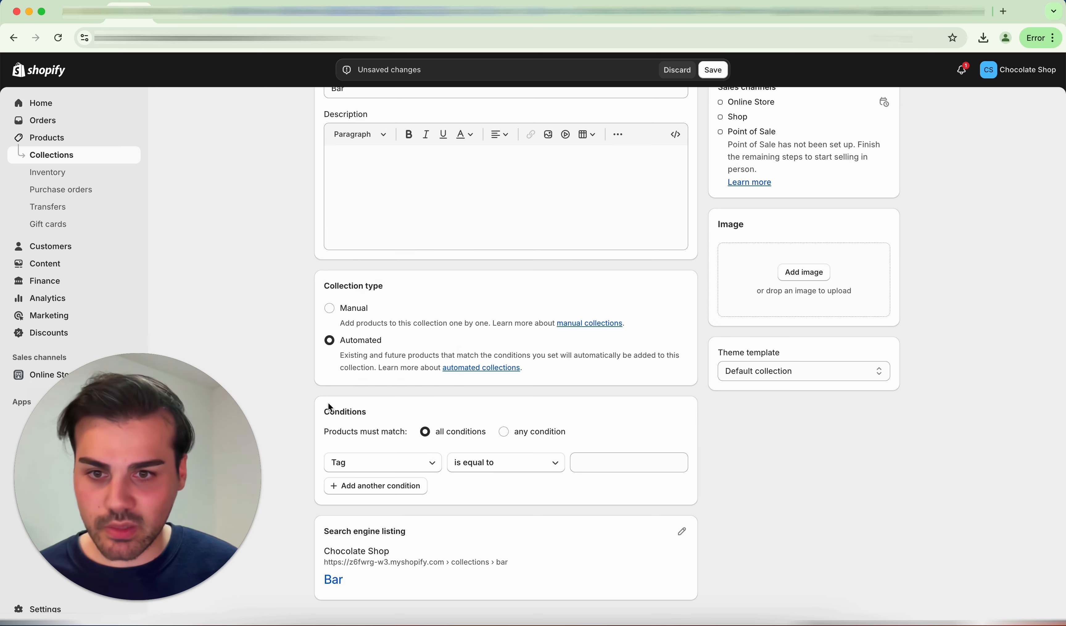
left_click(337, 314)
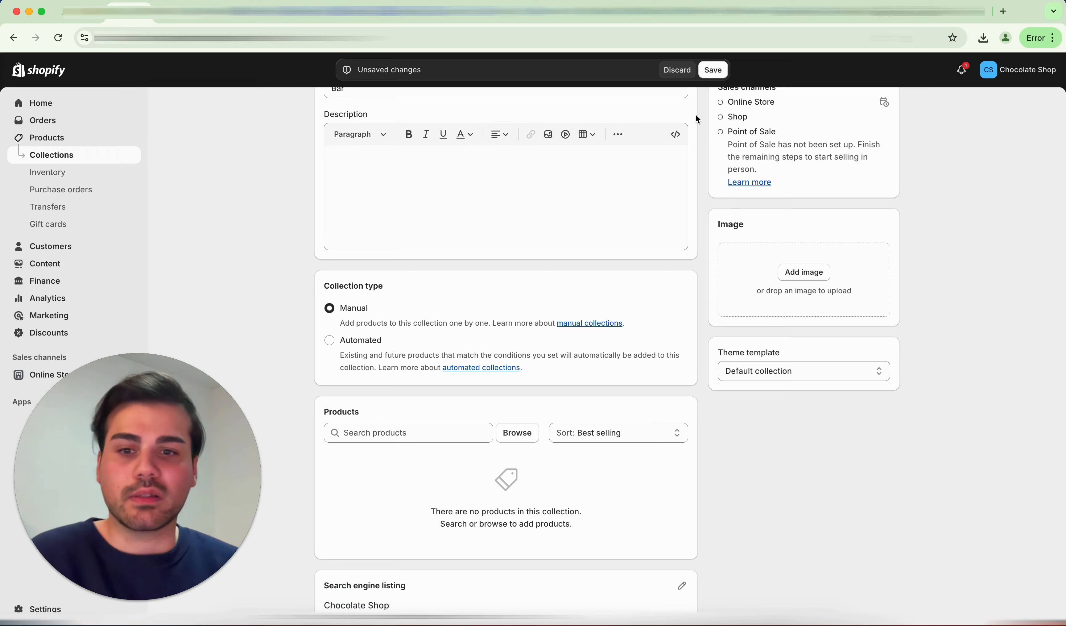
scroll(559, 346, "down", 1)
Add Chocolate without sugar to the Bar collection, then go to the Products list
left_click(515, 396)
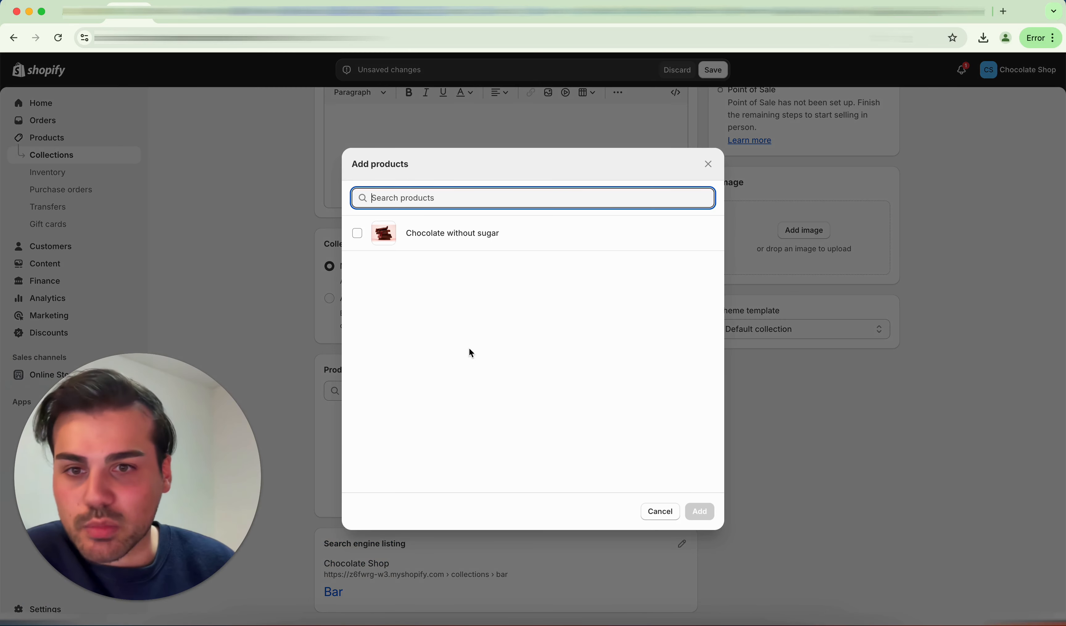
left_click(701, 511)
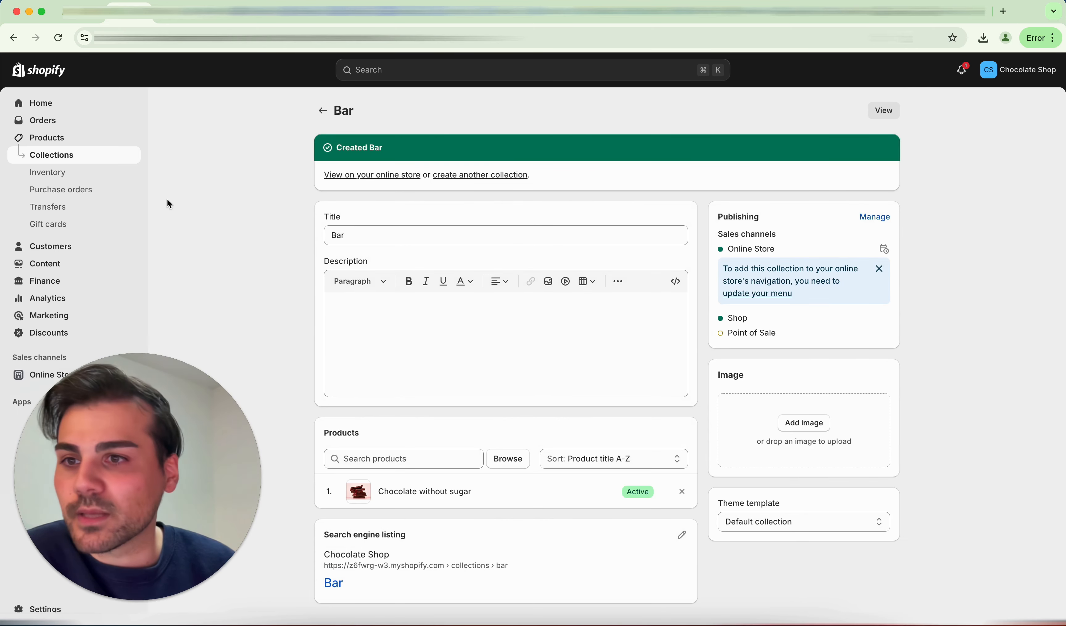
left_click(72, 143)
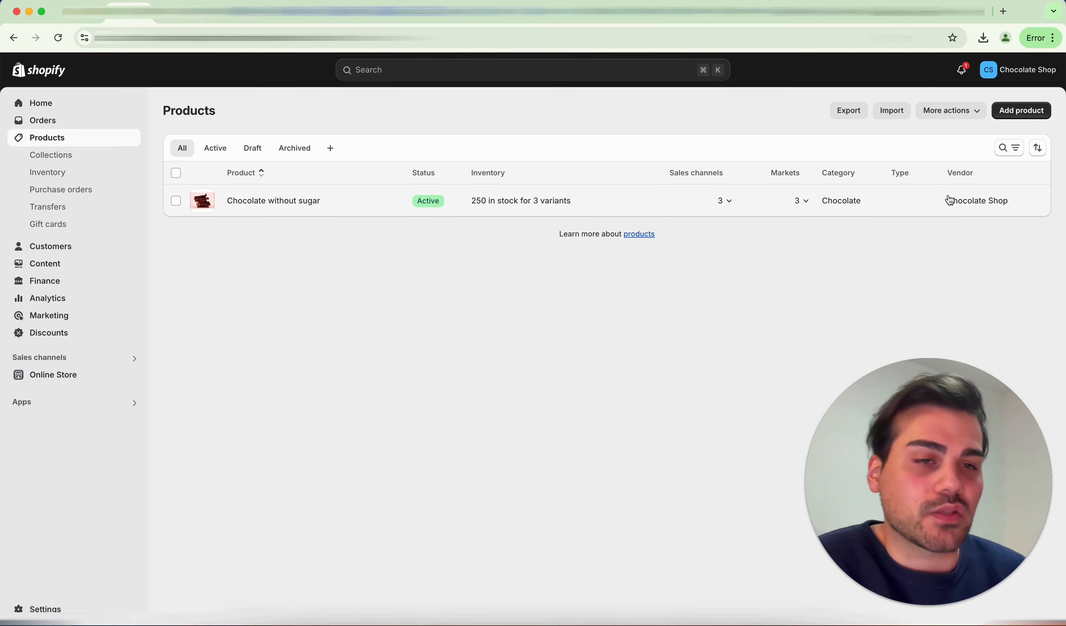
Open Chocolate without sugar and check which collections it belongs to
left_click(296, 202)
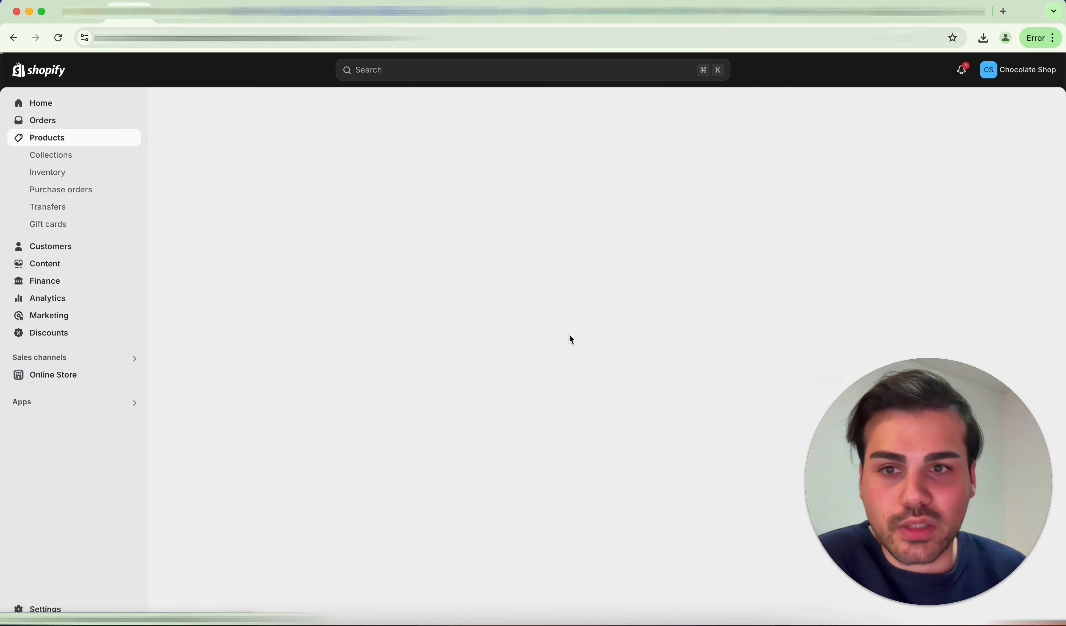
scroll(639, 351, "down", 3)
scroll(642, 350, "down", 4)
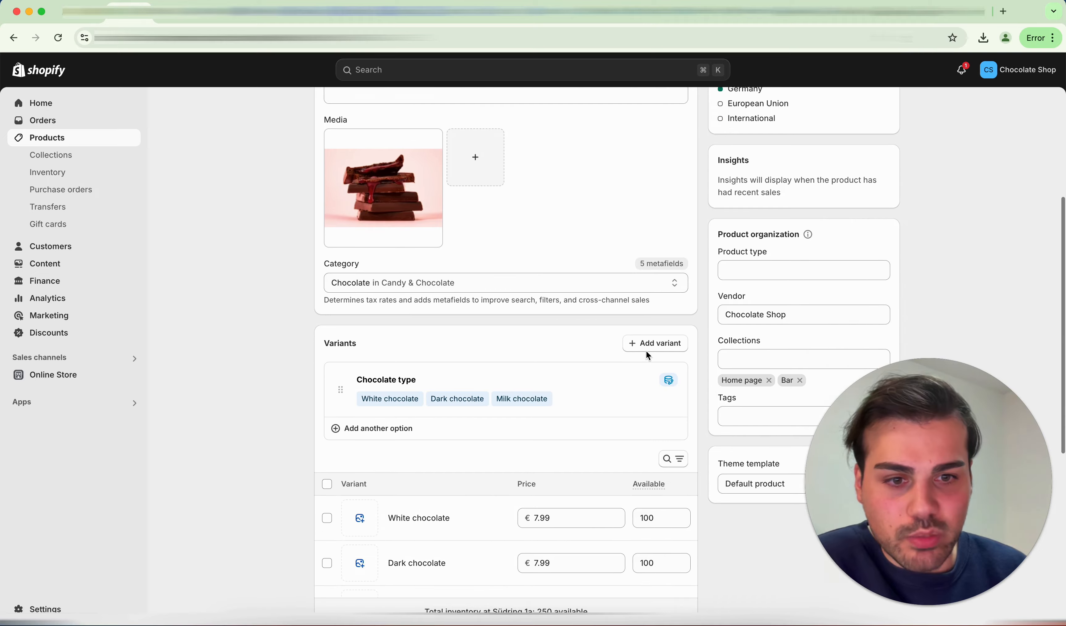
left_click(757, 302)
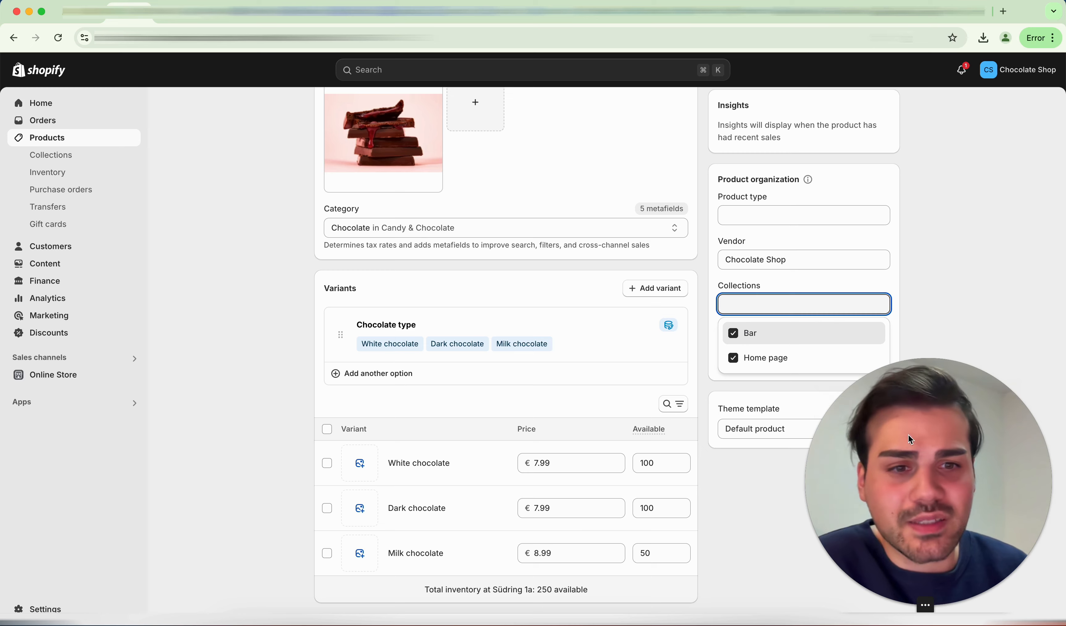
left_click_drag(908, 434, 381, 420)
Untick and re-tick Bar so the product stays in Home page and Bar, then open Online Store
left_click(742, 305)
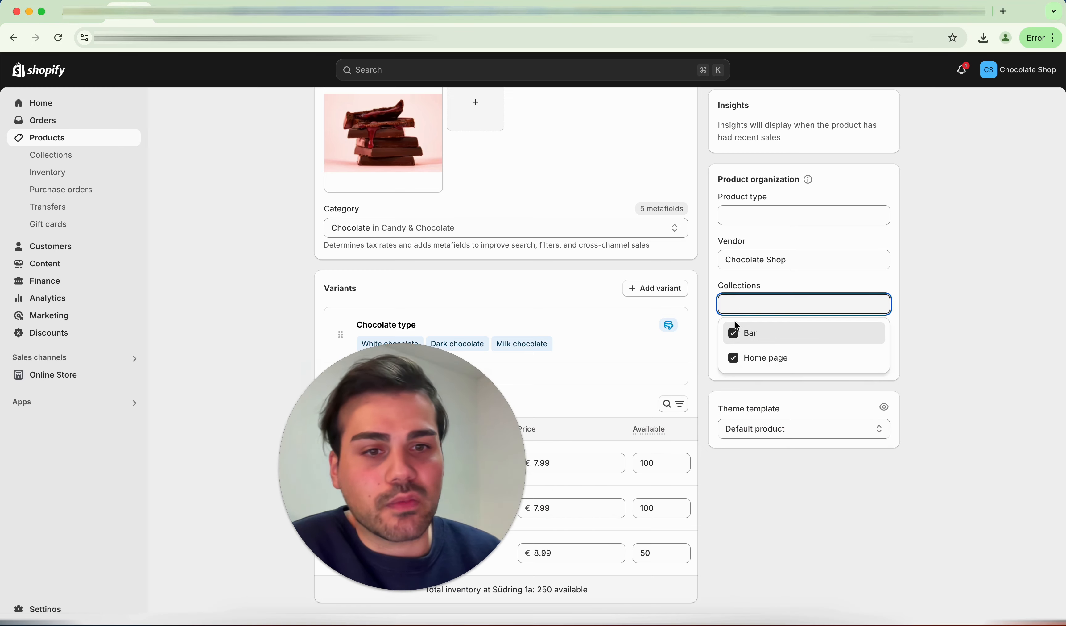
left_click(736, 332)
left_click(736, 305)
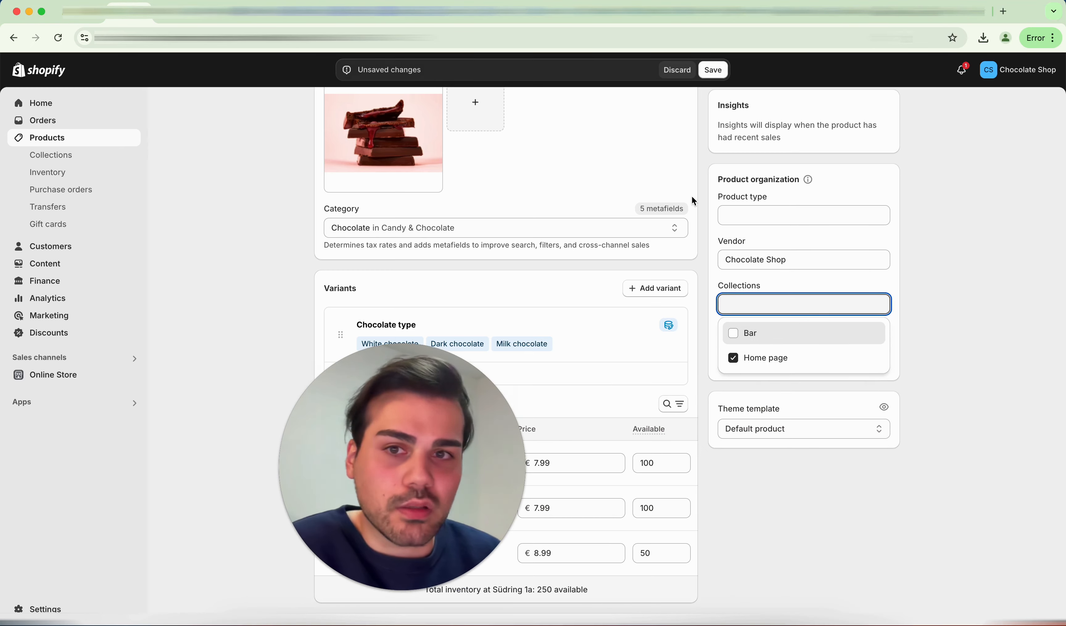
scroll(633, 250, "up", 2)
left_click(742, 385)
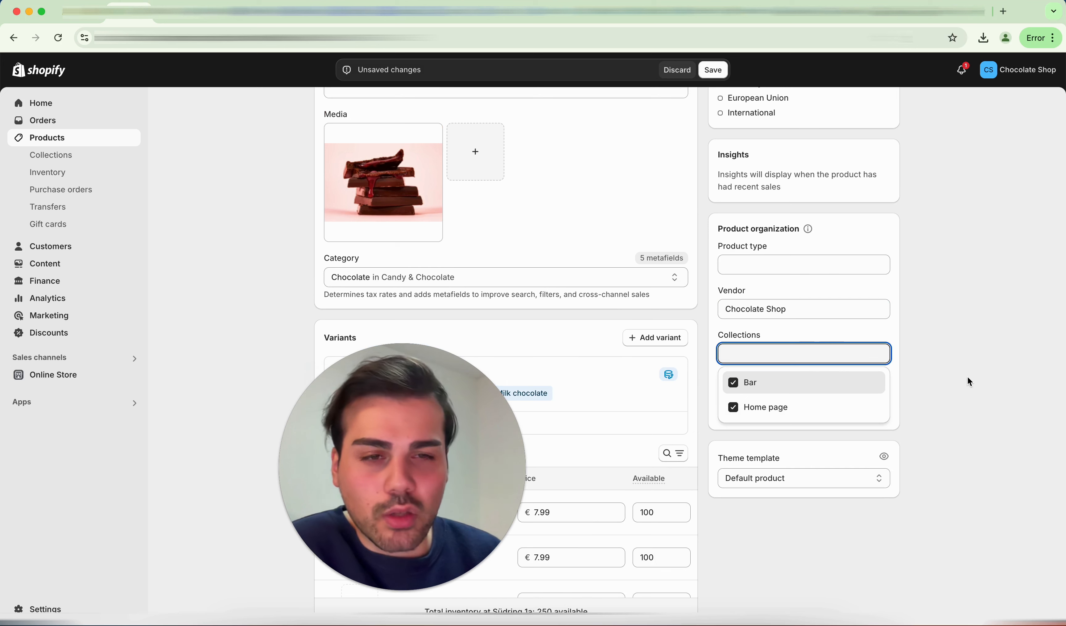
left_click(673, 79)
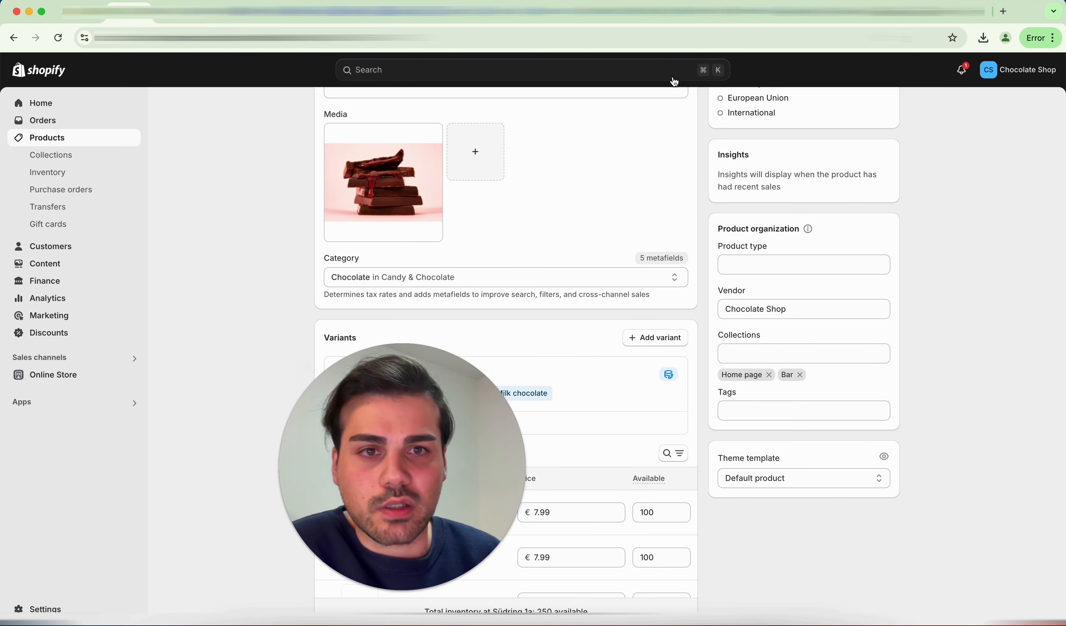
left_click_drag(395, 423, 142, 393)
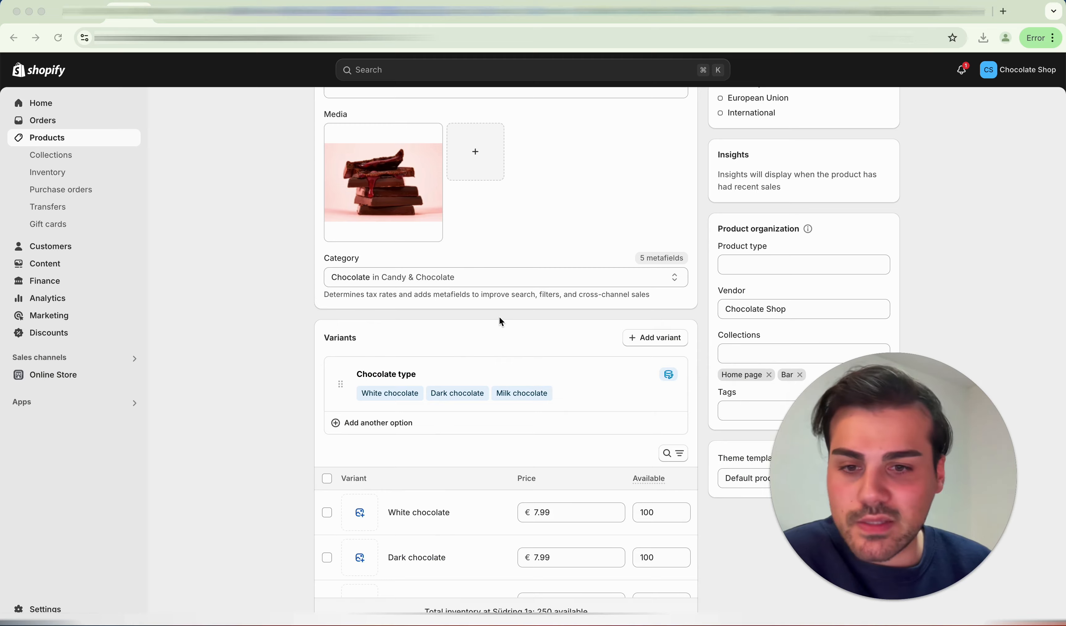
scroll(503, 320, "down", 10)
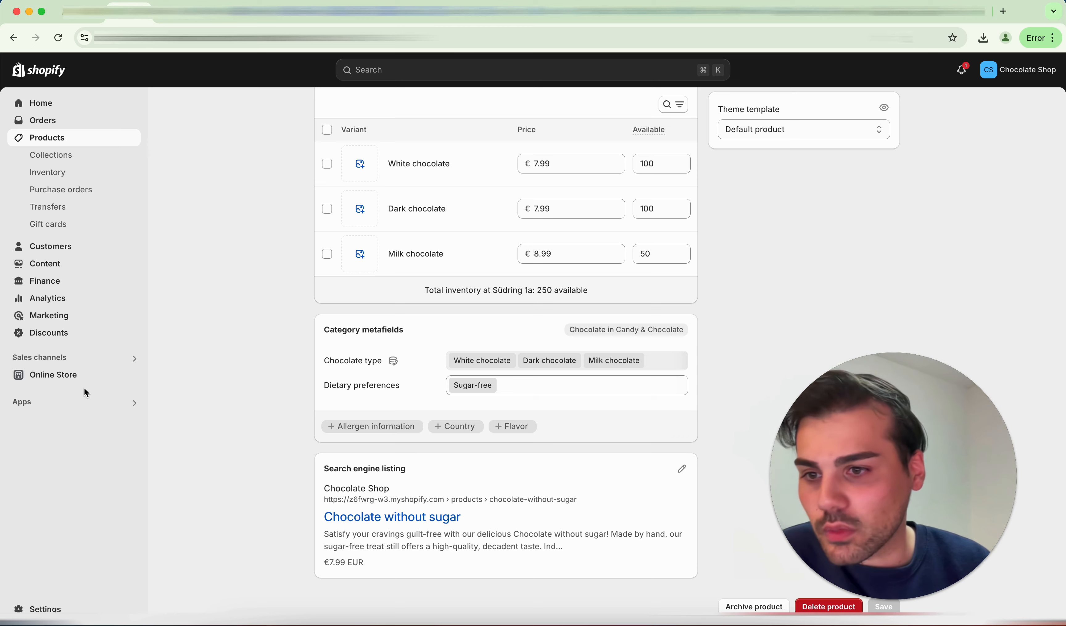
left_click(65, 375)
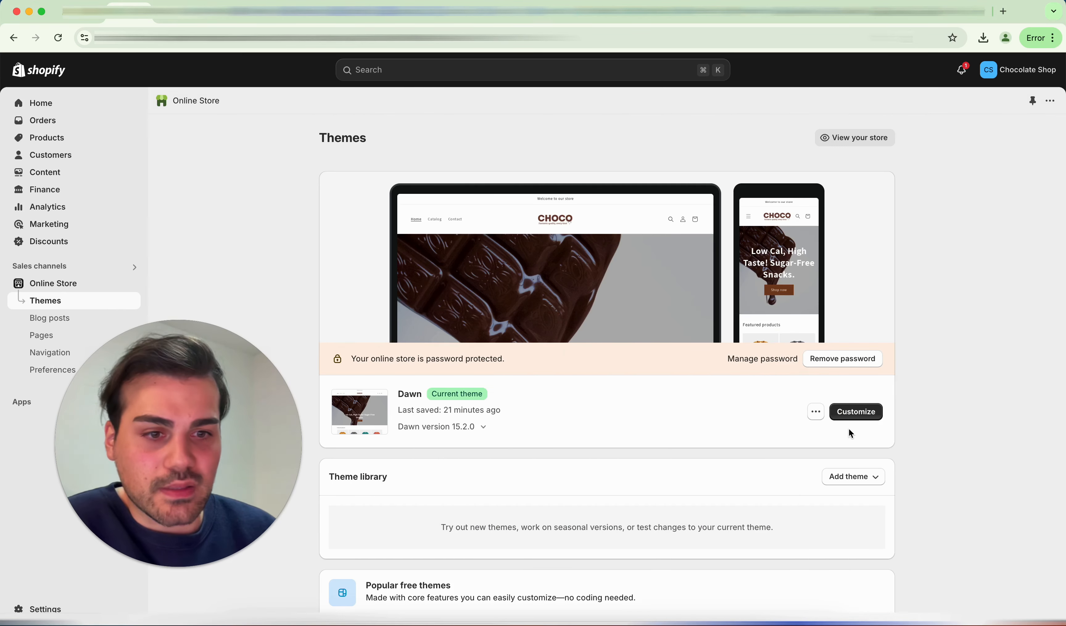
In the Dawn editor, delete the home page's Featured collection section and add a Featured product section
left_click(850, 411)
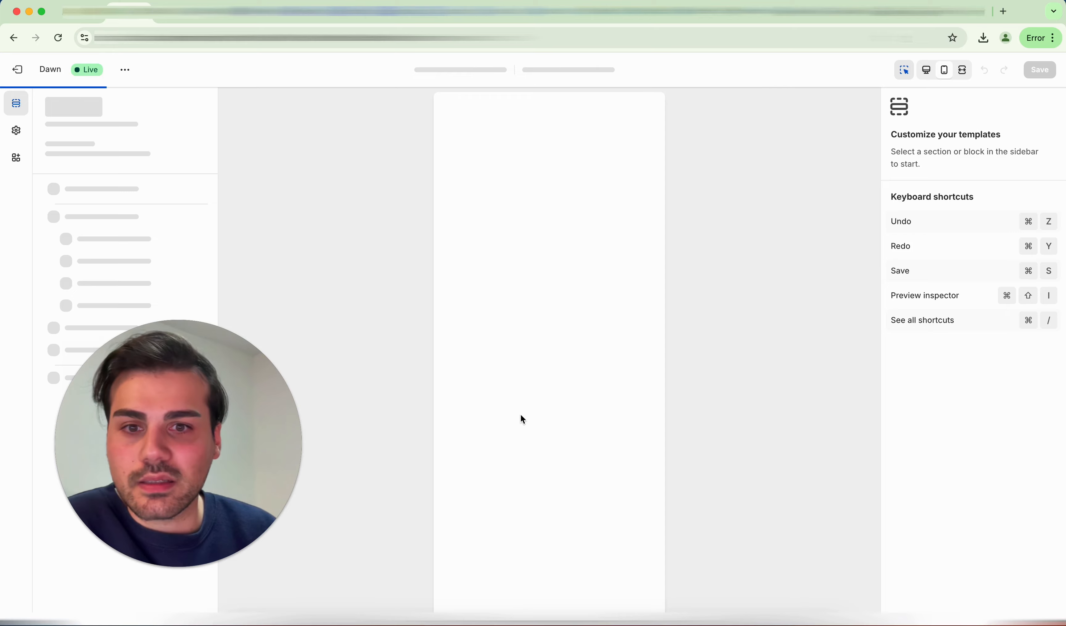
scroll(558, 472, "down", 3)
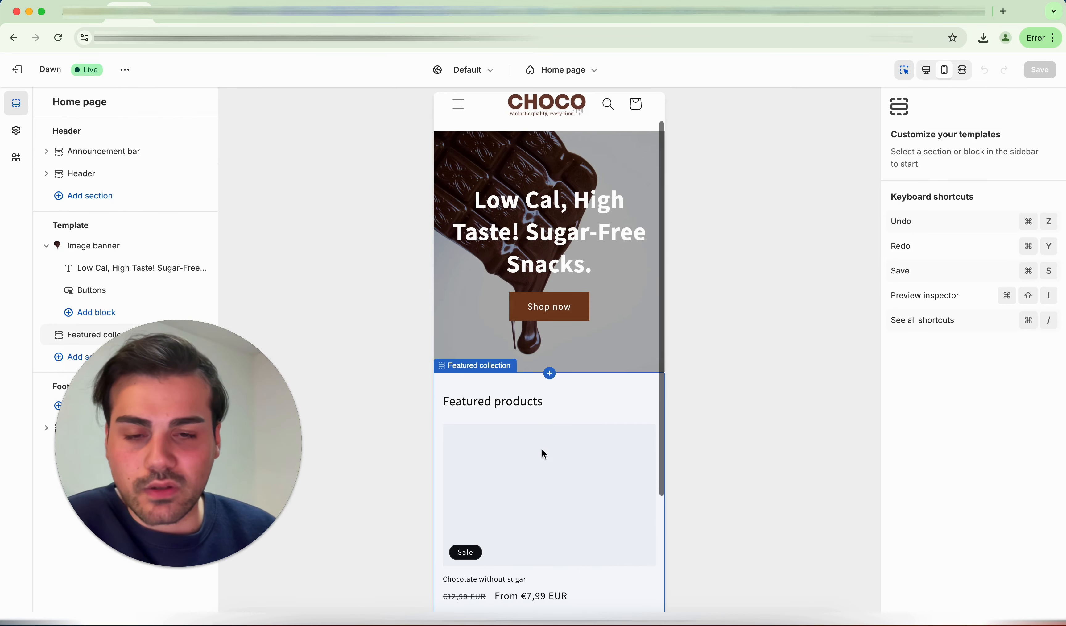
scroll(558, 449, "down", 2)
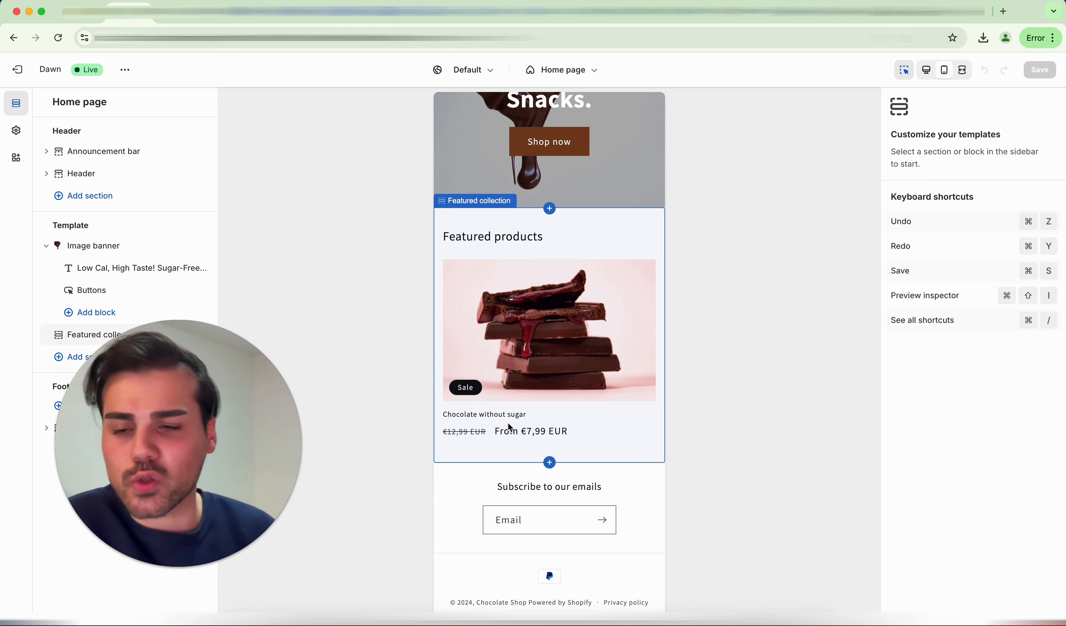
left_click(520, 342)
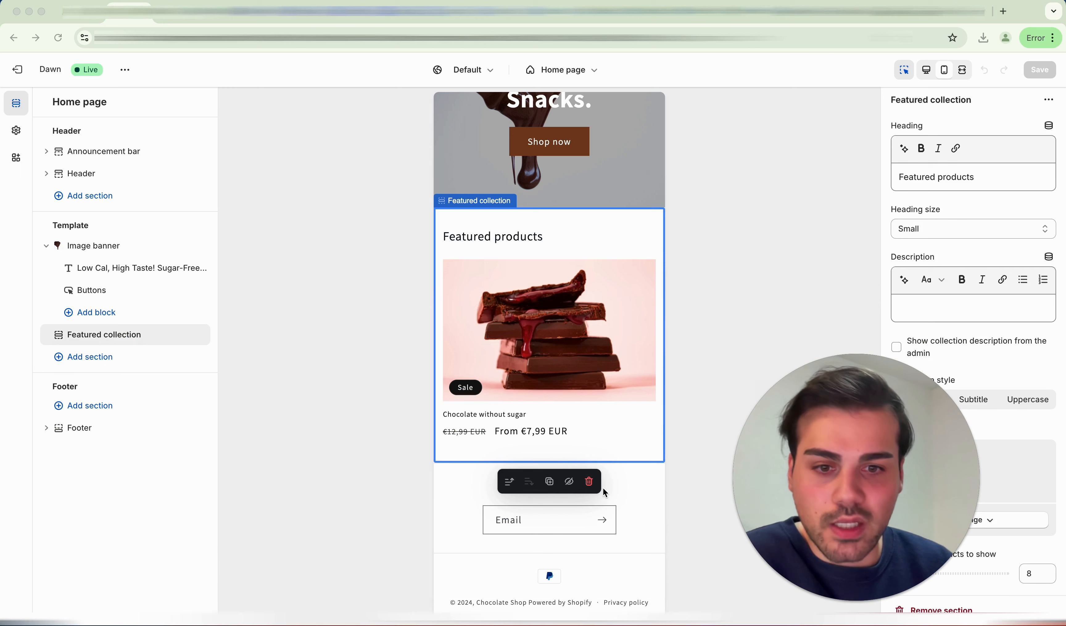
left_click(589, 481)
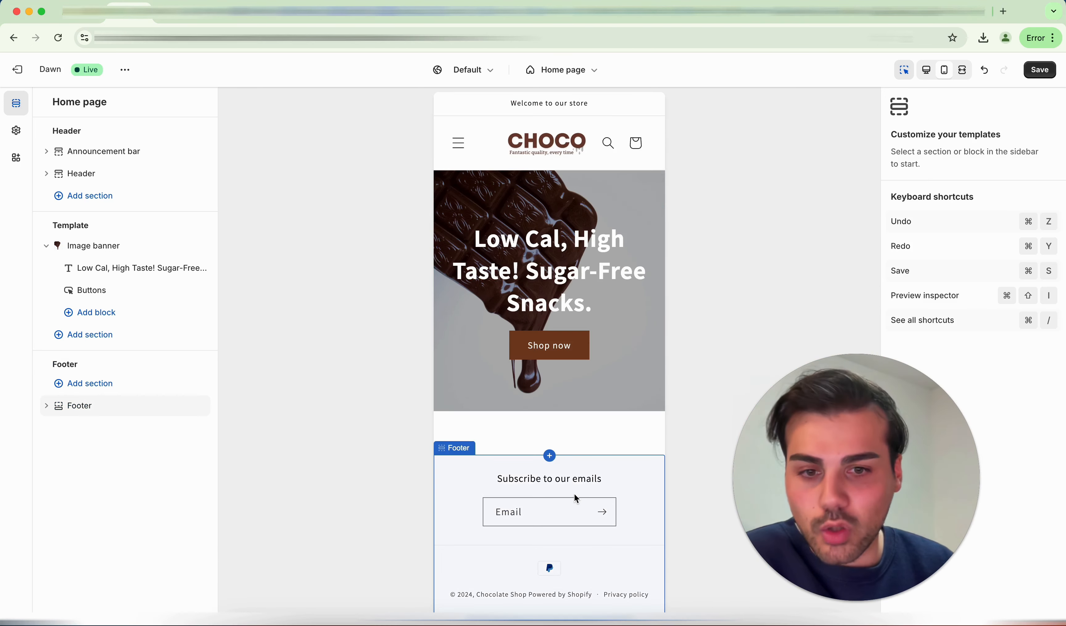
left_click(97, 337)
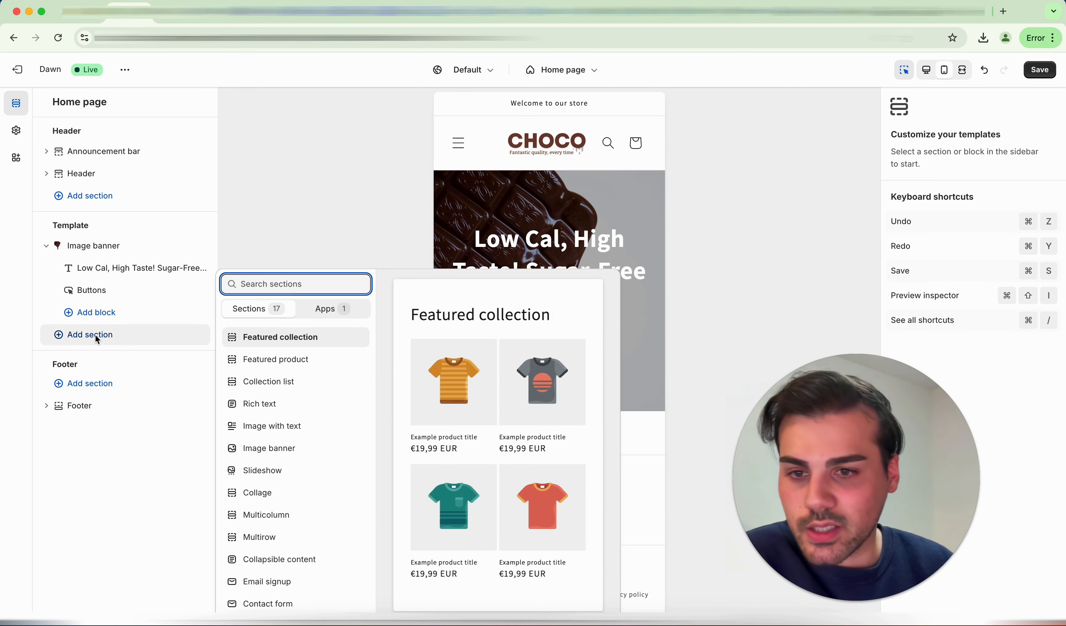
left_click(267, 362)
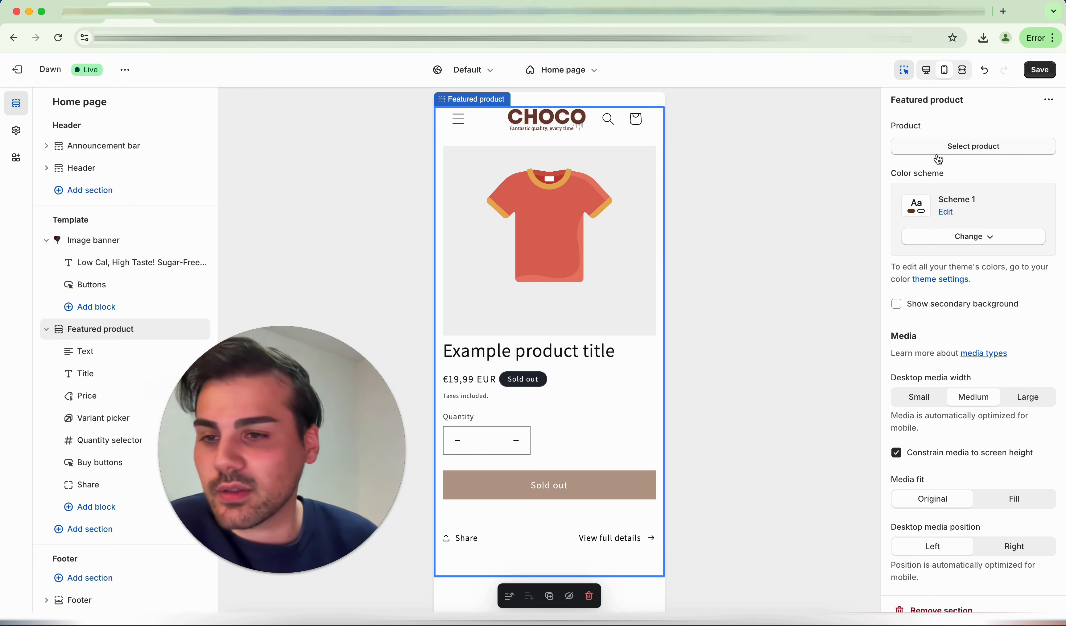
Make Chocolate without sugar the product shown in the Featured product section
left_click(950, 147)
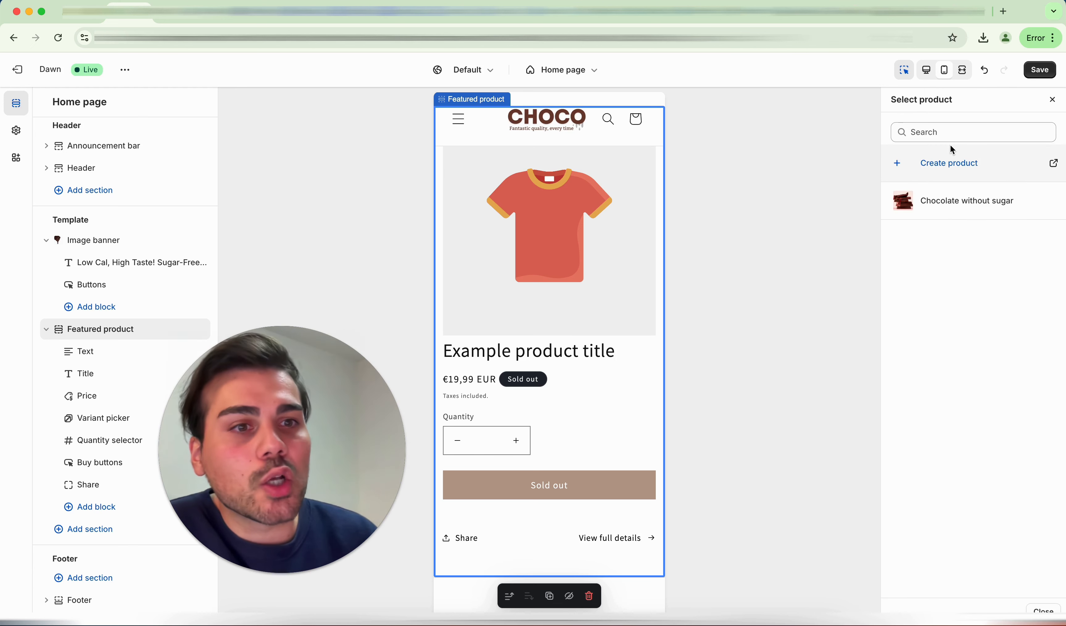
left_click(963, 209)
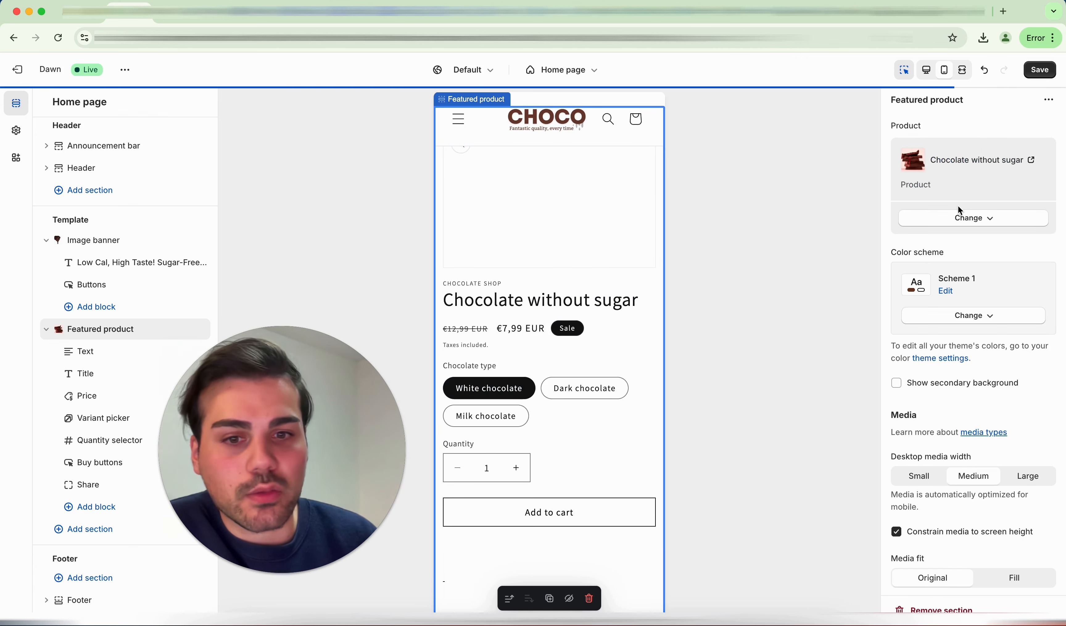
scroll(543, 324, "up", 10)
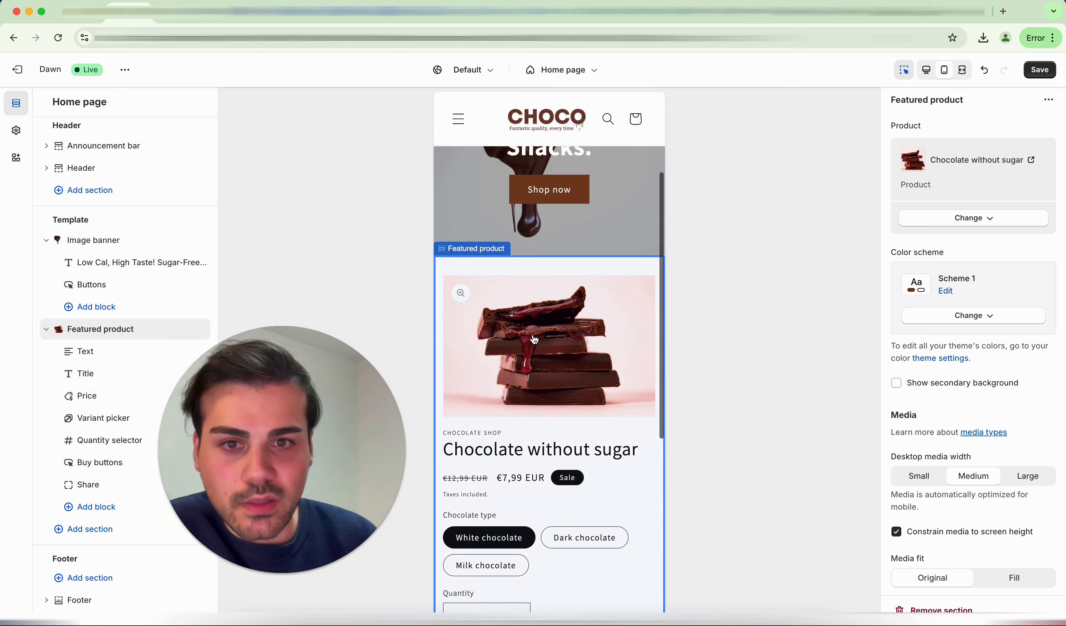
scroll(528, 365, "down", 5)
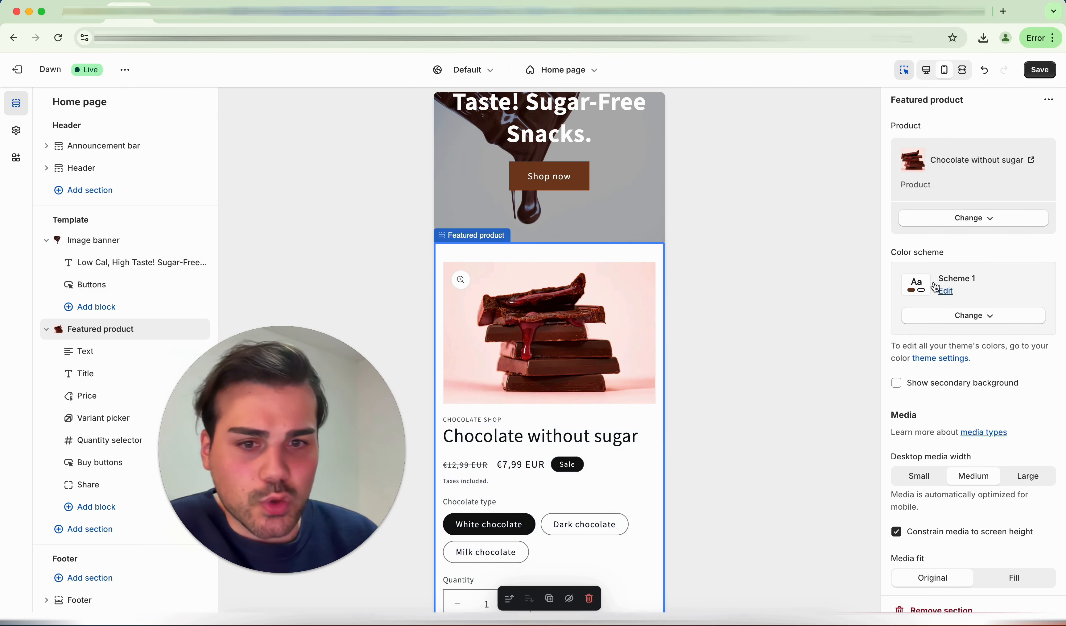
scroll(956, 389, "down", 4)
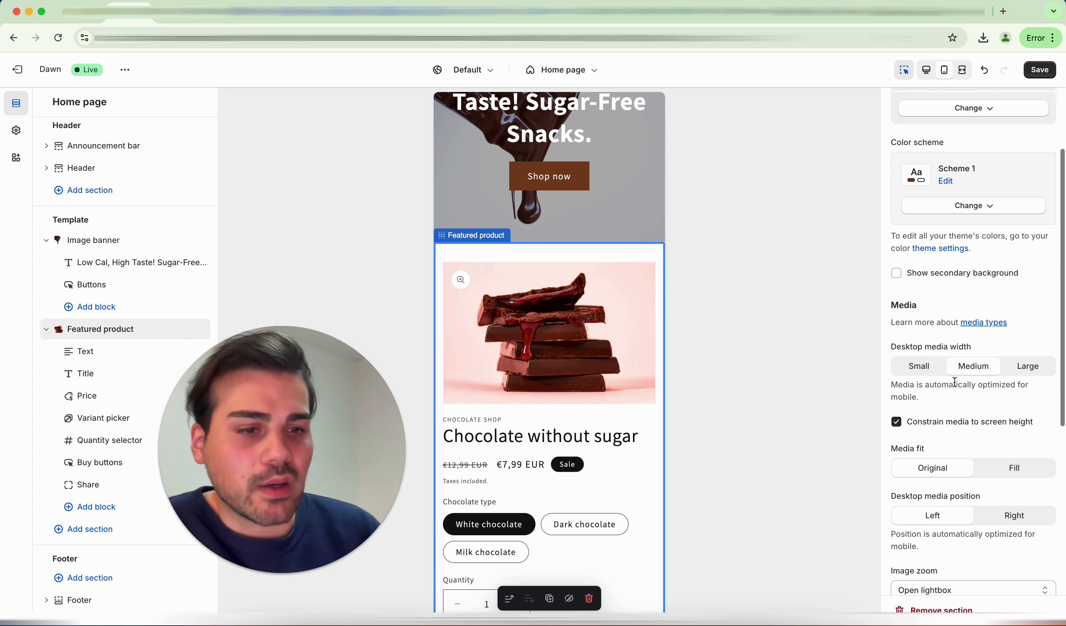
scroll(958, 386, "down", 6)
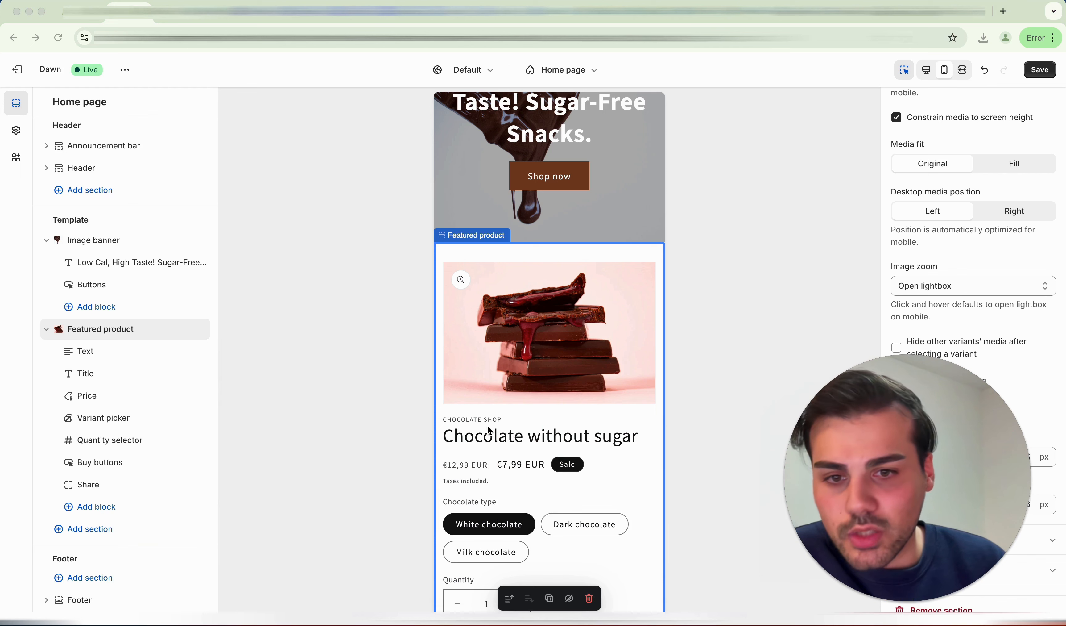
Open the Vendor Text block's settings and inspect its Vendor dynamic source options
left_click(118, 376)
scroll(150, 433, "up", 1)
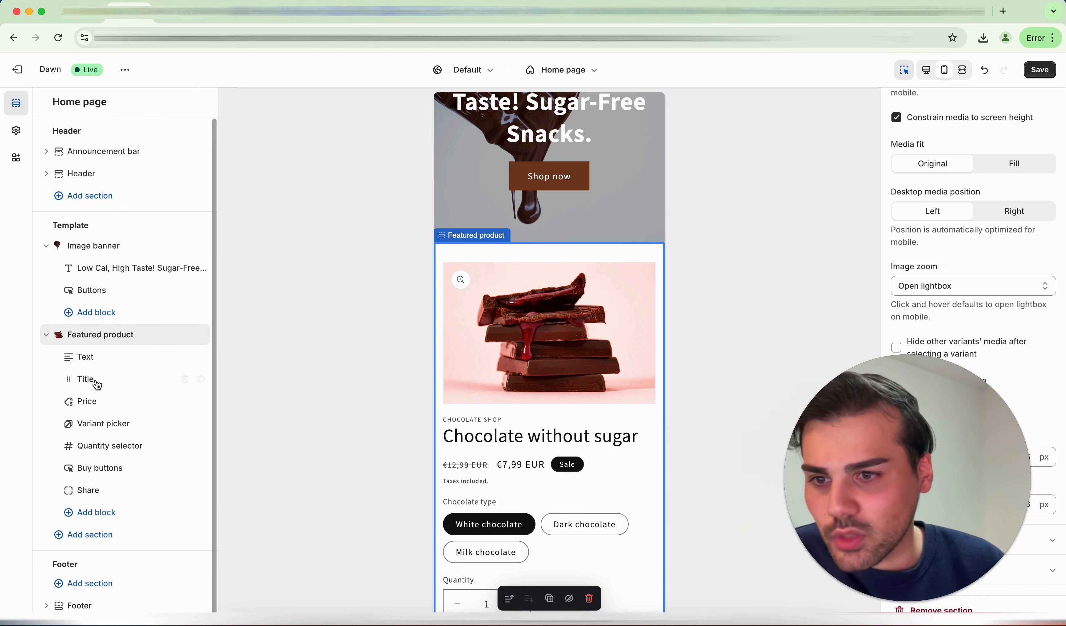
left_click(94, 367)
left_click(104, 360)
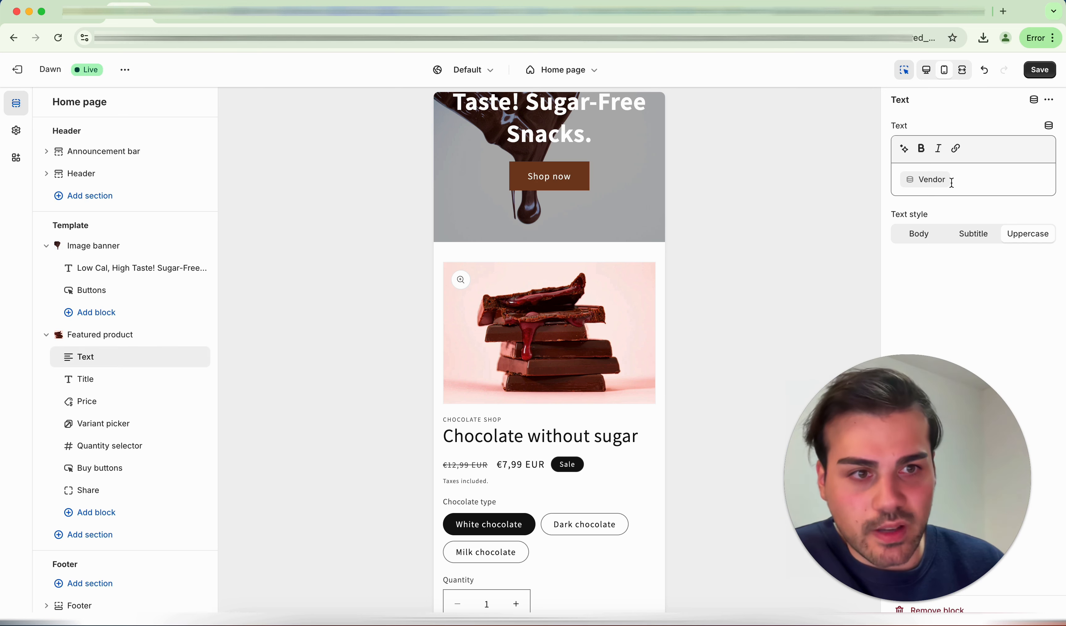
left_click(936, 181)
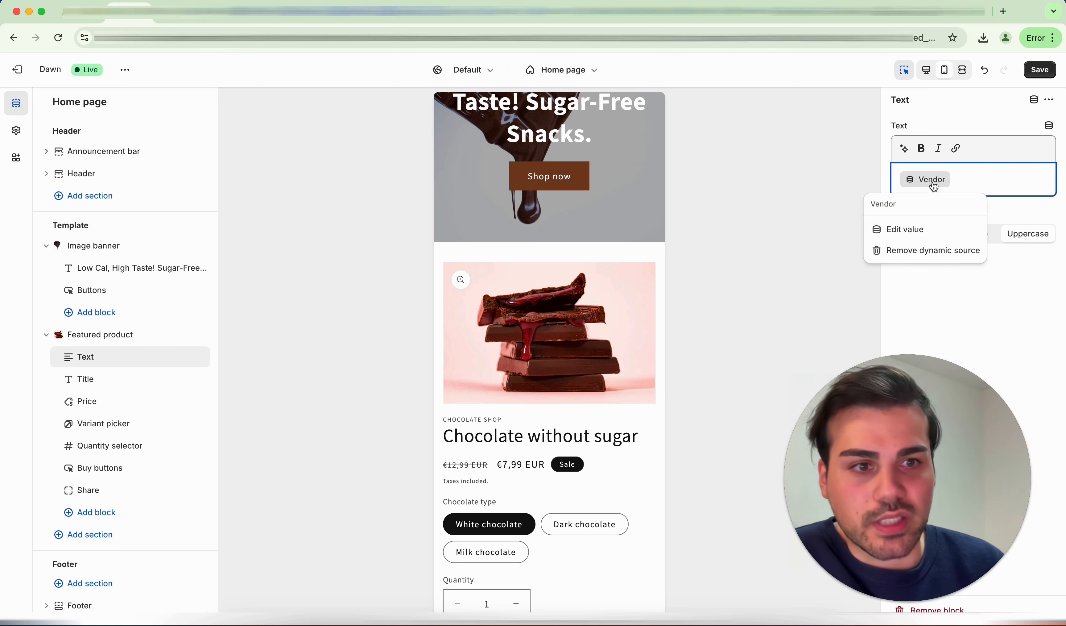
left_click(976, 178)
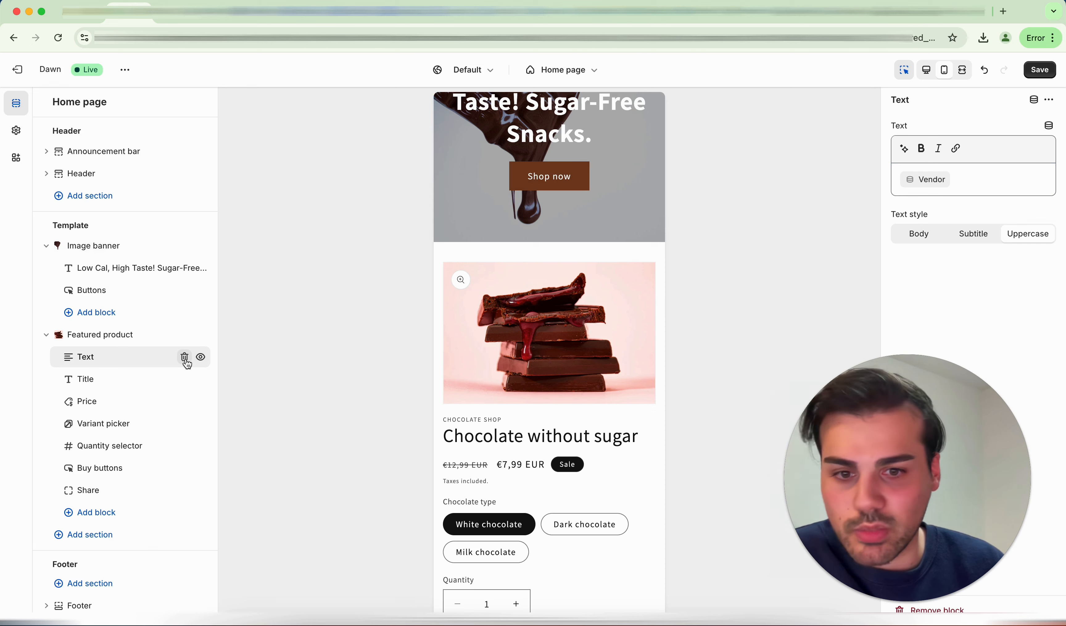
Replace the vendor Text block with an Icon with text block placed above Buy buttons
left_click(185, 357)
scroll(504, 359, "down", 3)
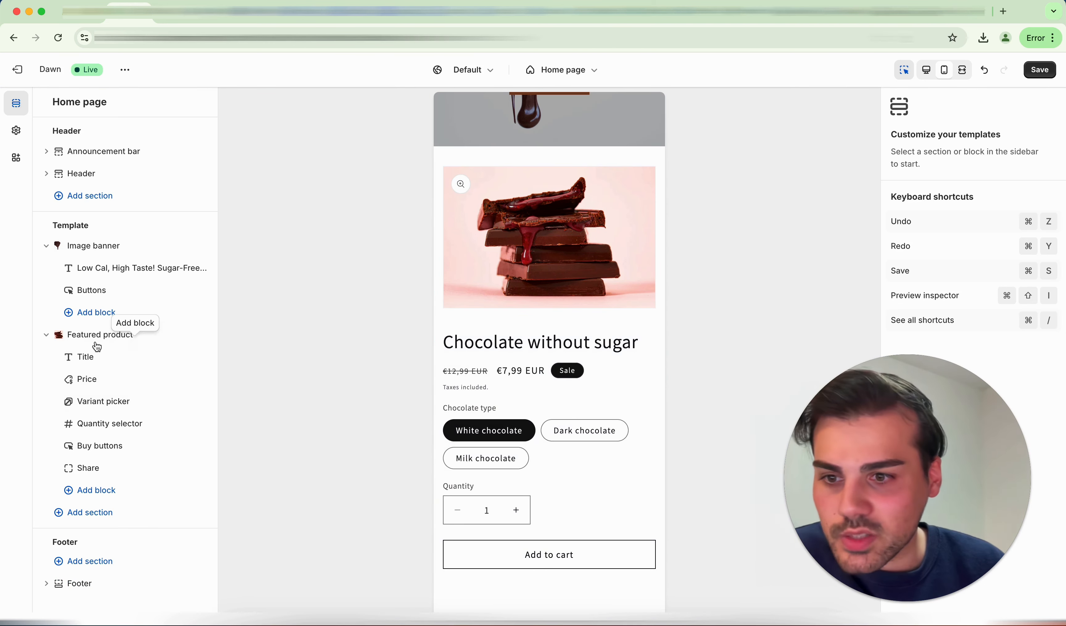
left_click(102, 491)
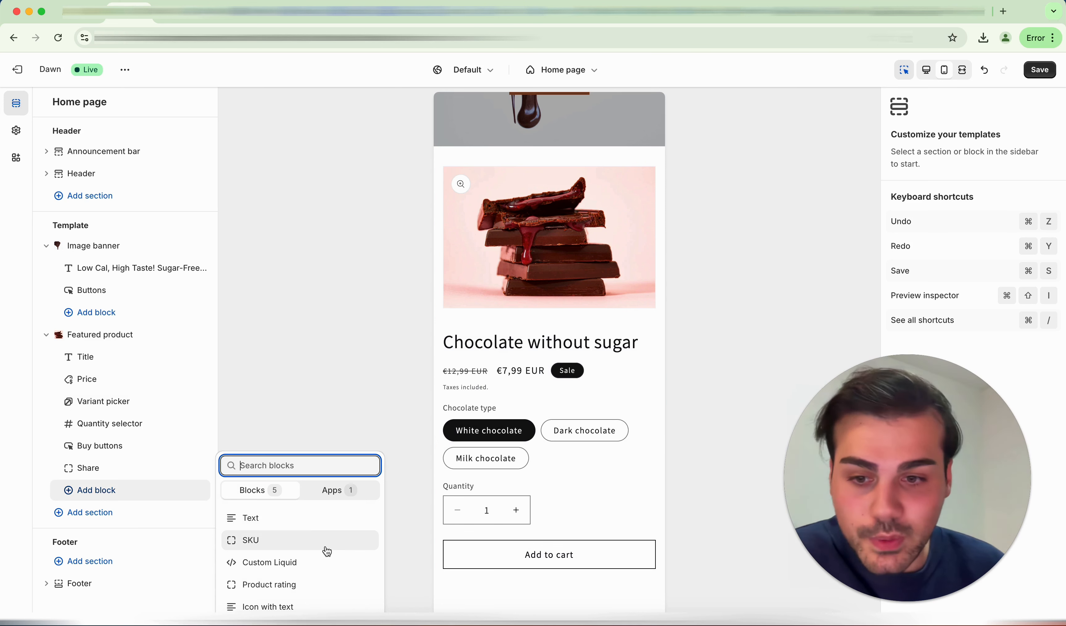
left_click(279, 608)
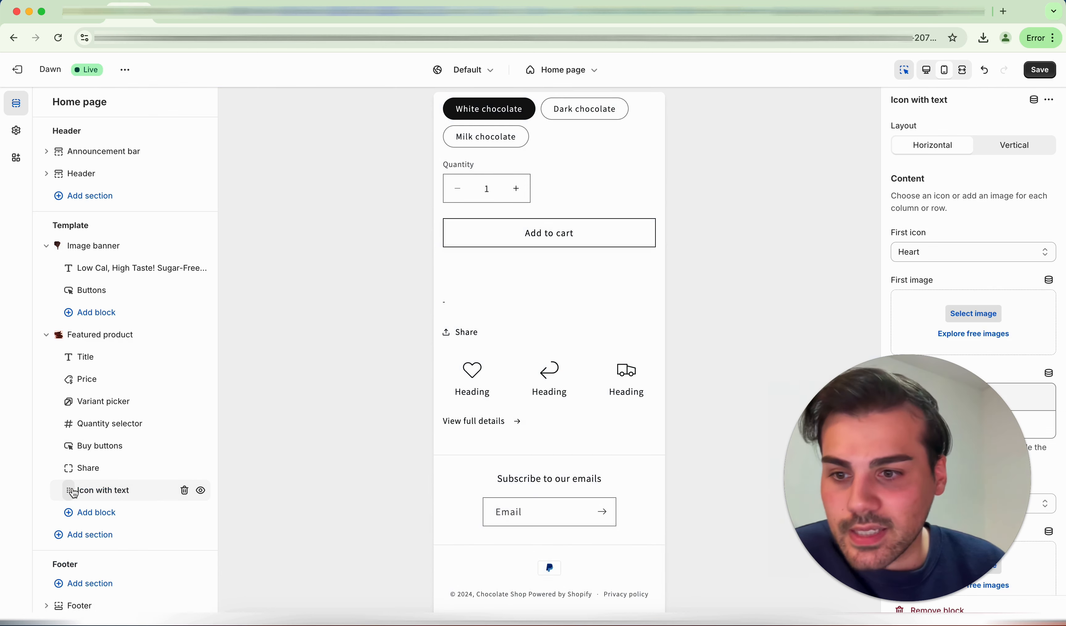
left_click_drag(69, 491, 70, 473)
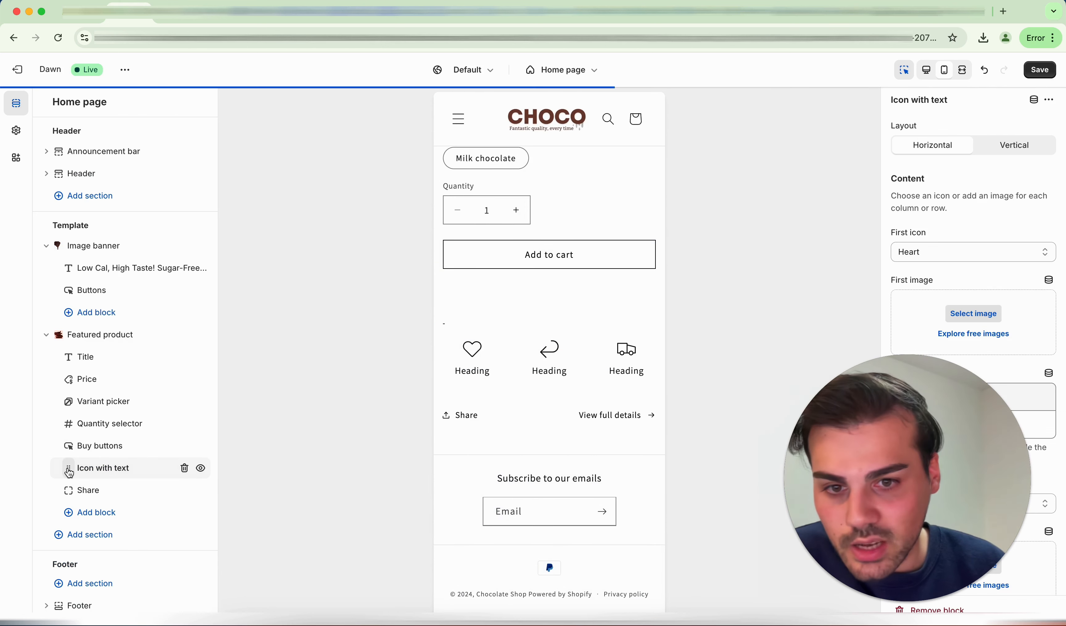
scroll(567, 317, "up", 2)
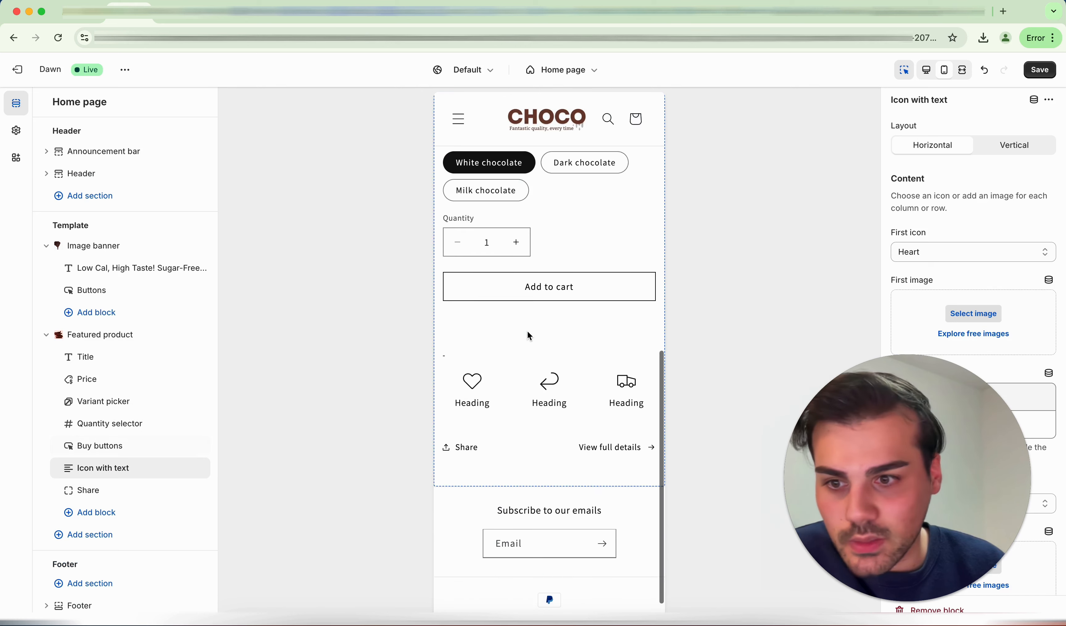
left_click_drag(68, 471, 67, 447)
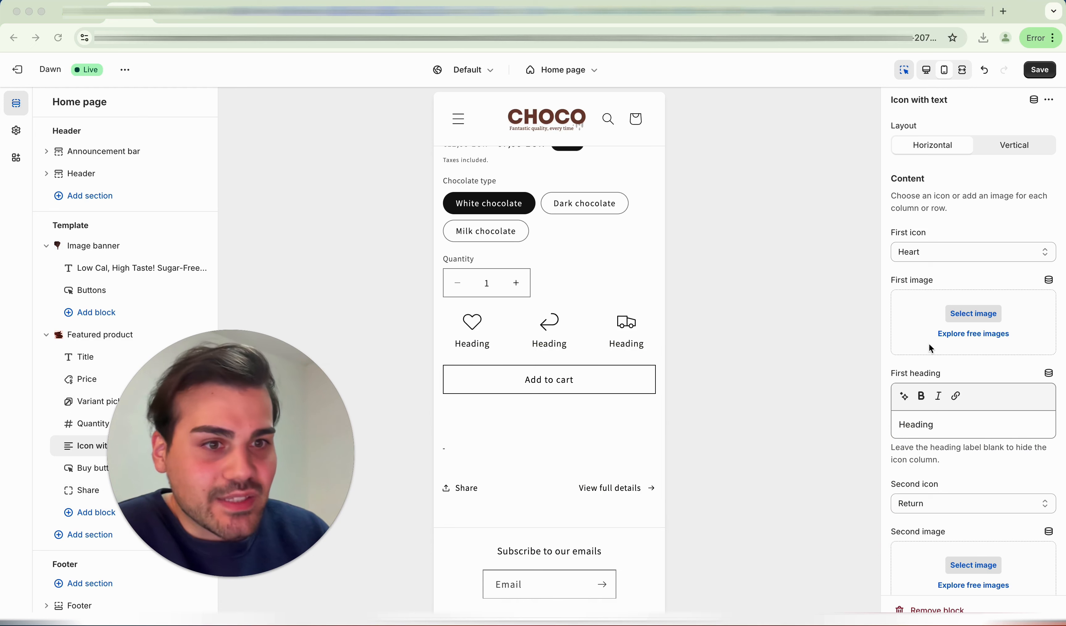
Set the Icon with text block's first icon to Leaf
left_click(928, 251)
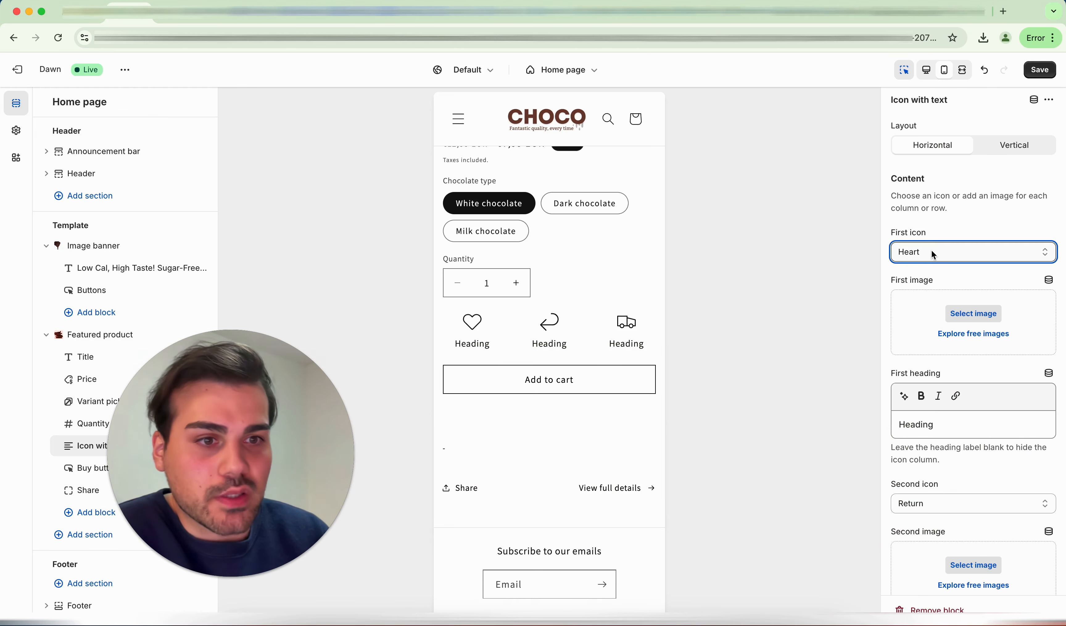
left_click(930, 279)
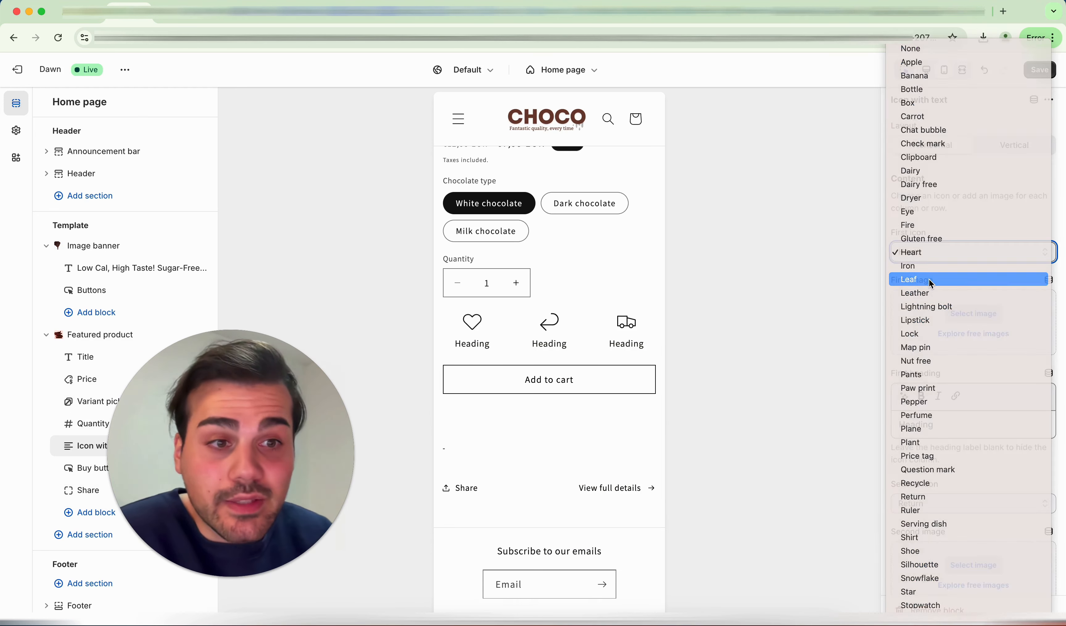
left_click(930, 256)
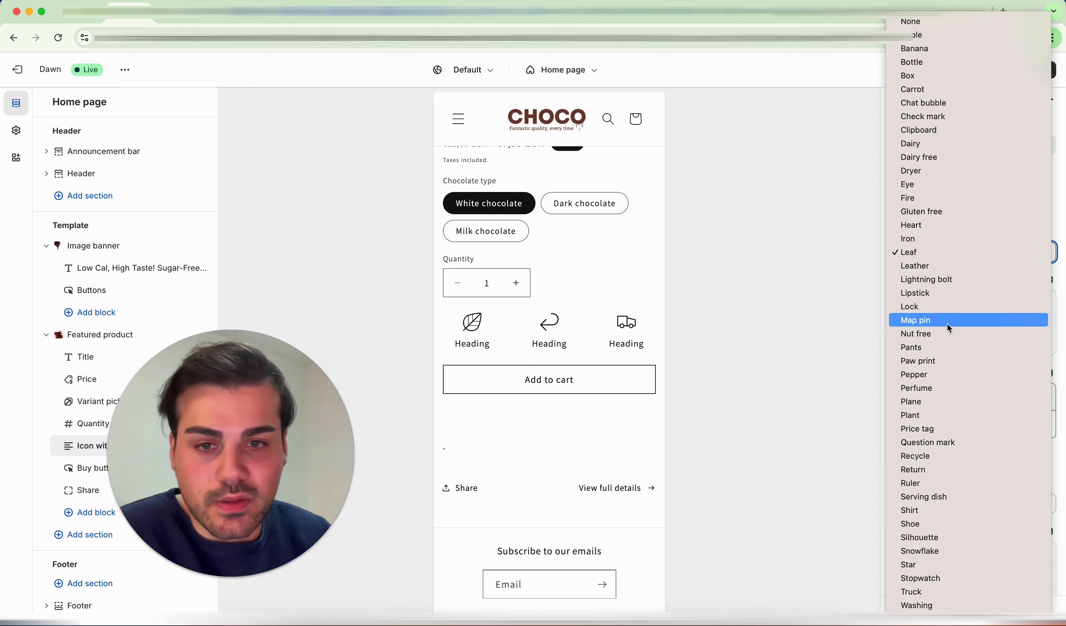
left_click(873, 364)
scroll(989, 423, "down", 3)
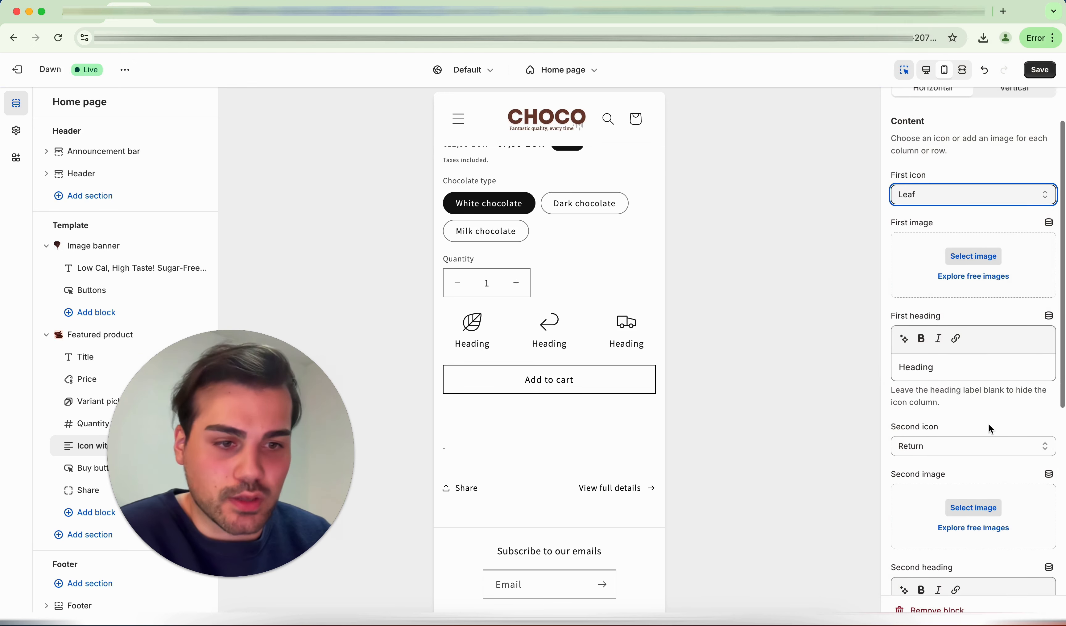
scroll(966, 430, "down", 1)
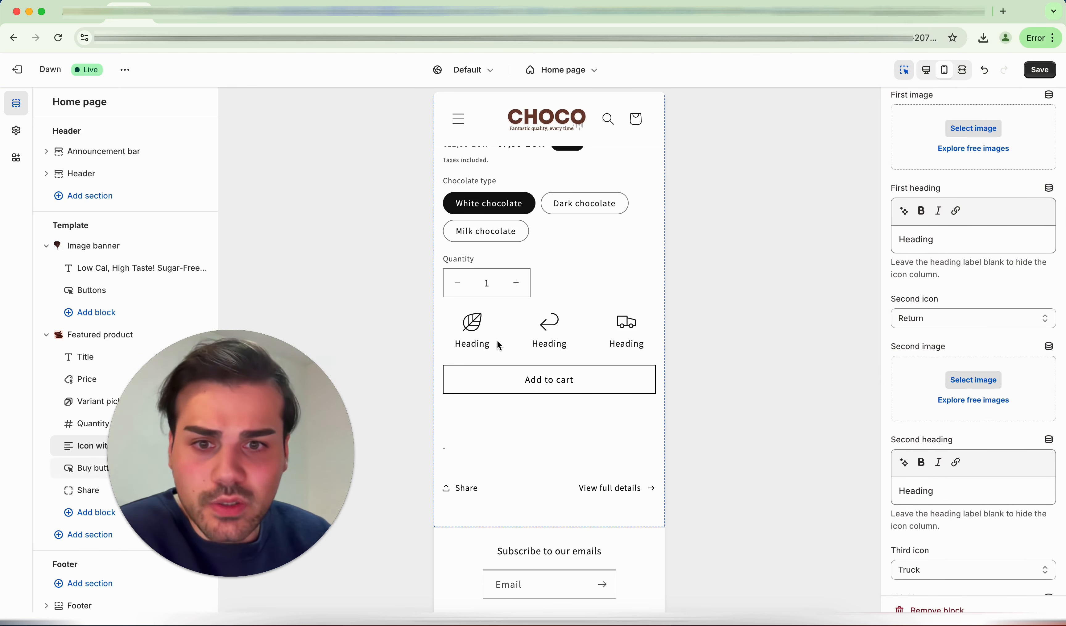
left_click_drag(252, 430, 810, 411)
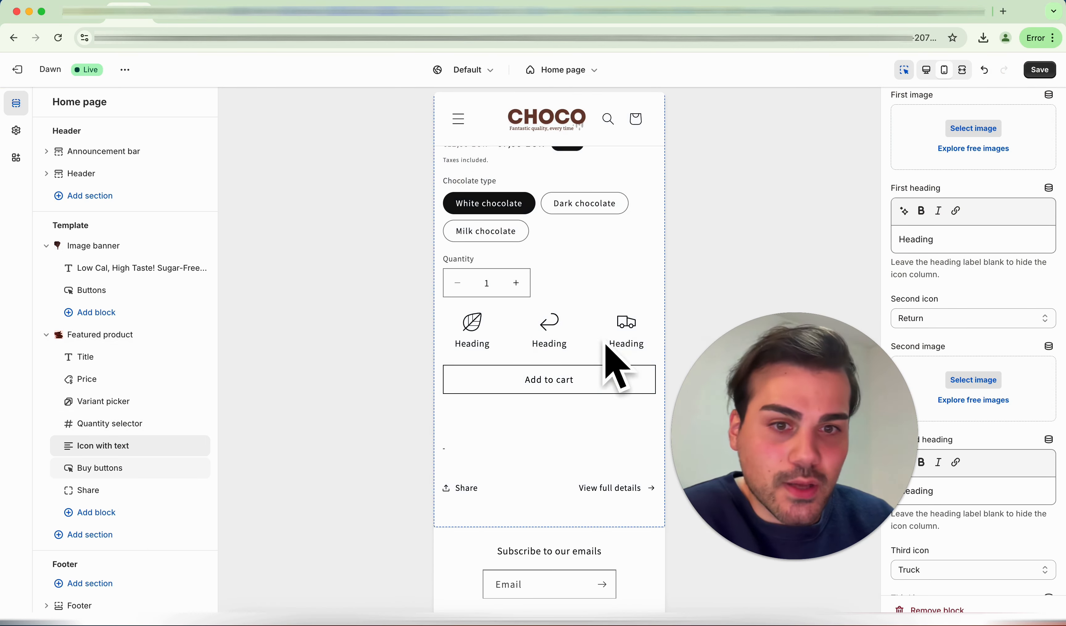
left_click_drag(696, 382, 747, 211)
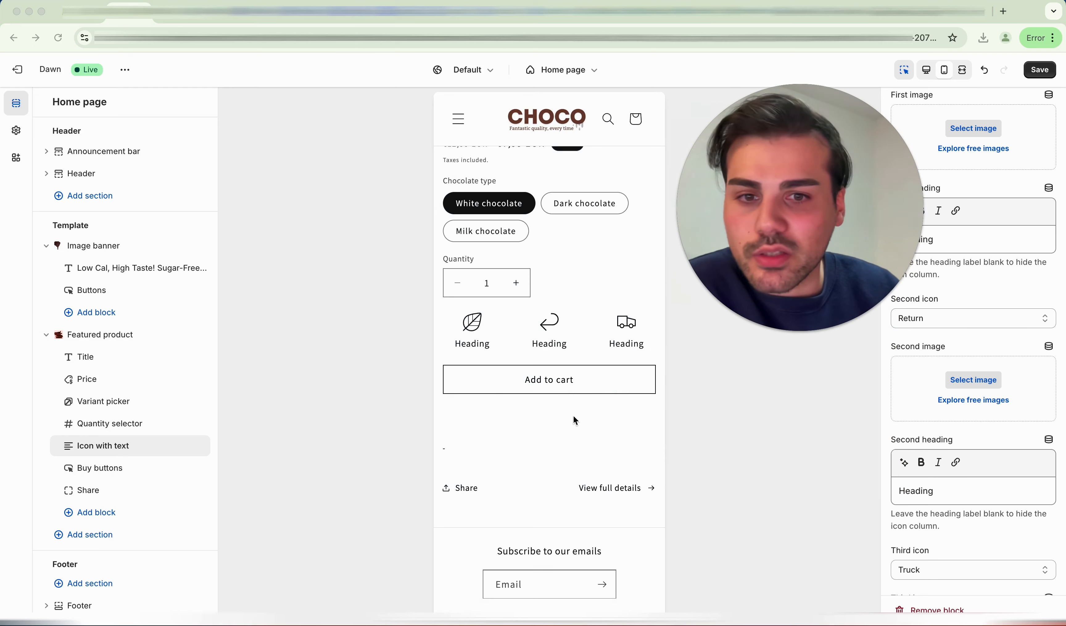
left_click(106, 447)
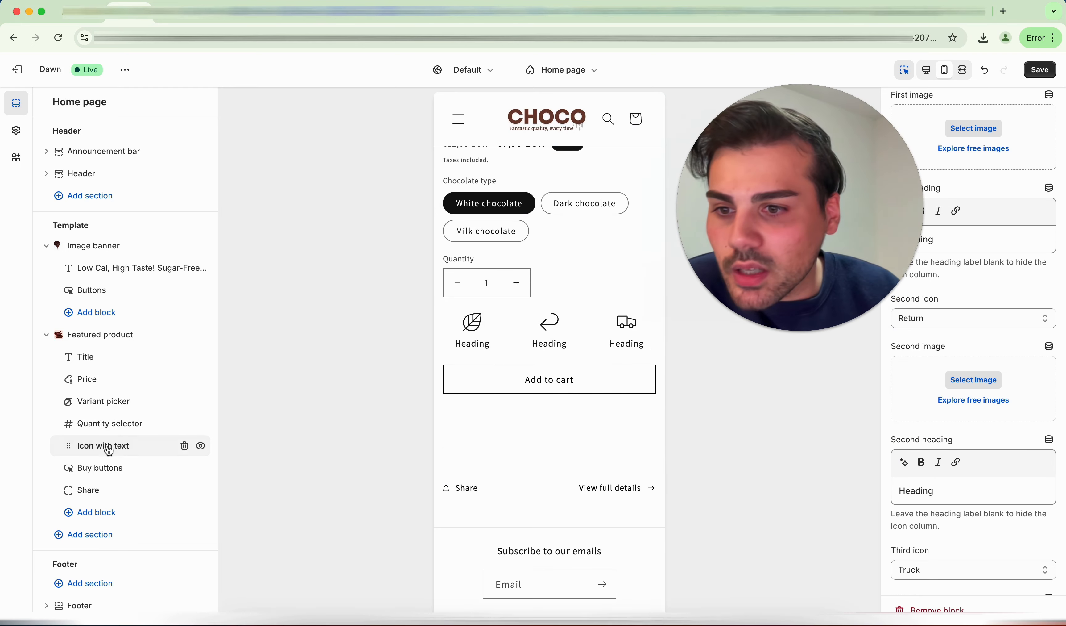
Delete the Icon with text block from the featured product and save the home page
left_click(185, 446)
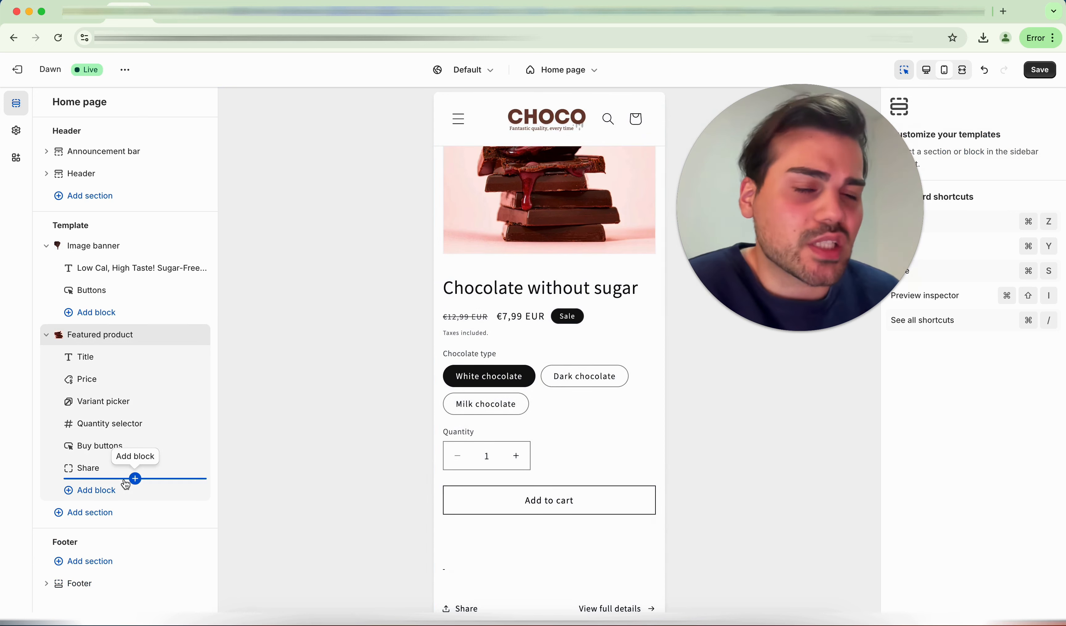
left_click(96, 495)
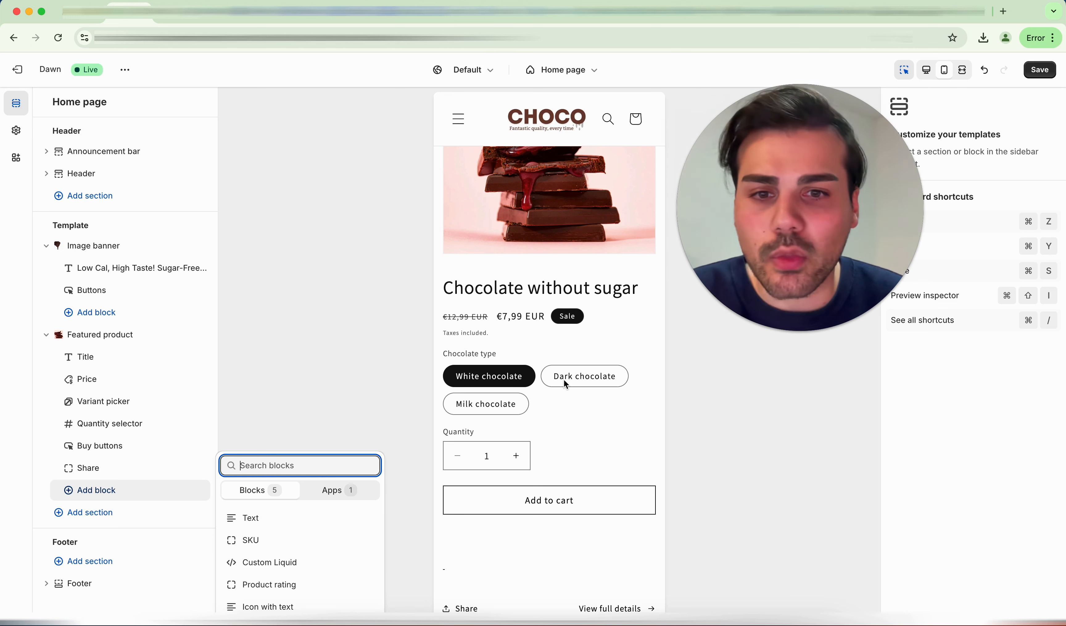
left_click(348, 361)
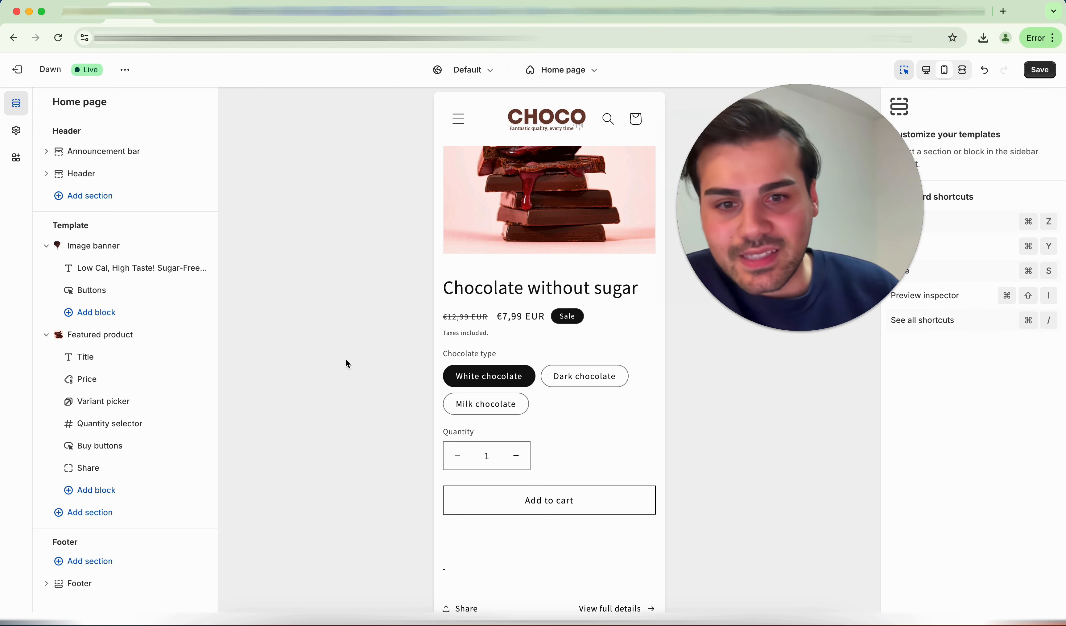
left_click_drag(707, 242, 155, 445)
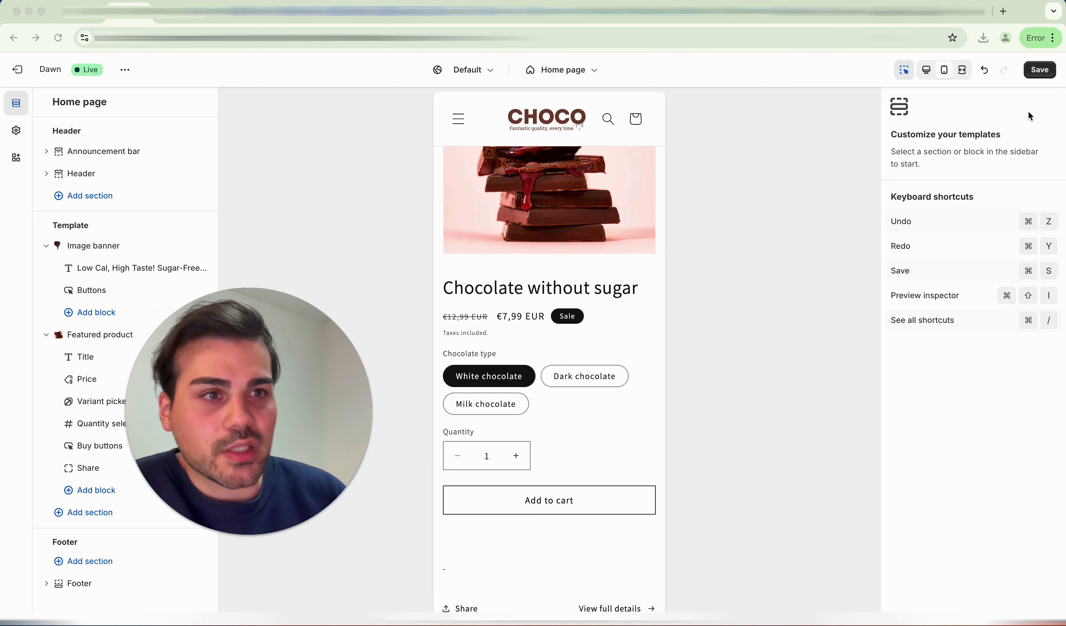
left_click(1040, 70)
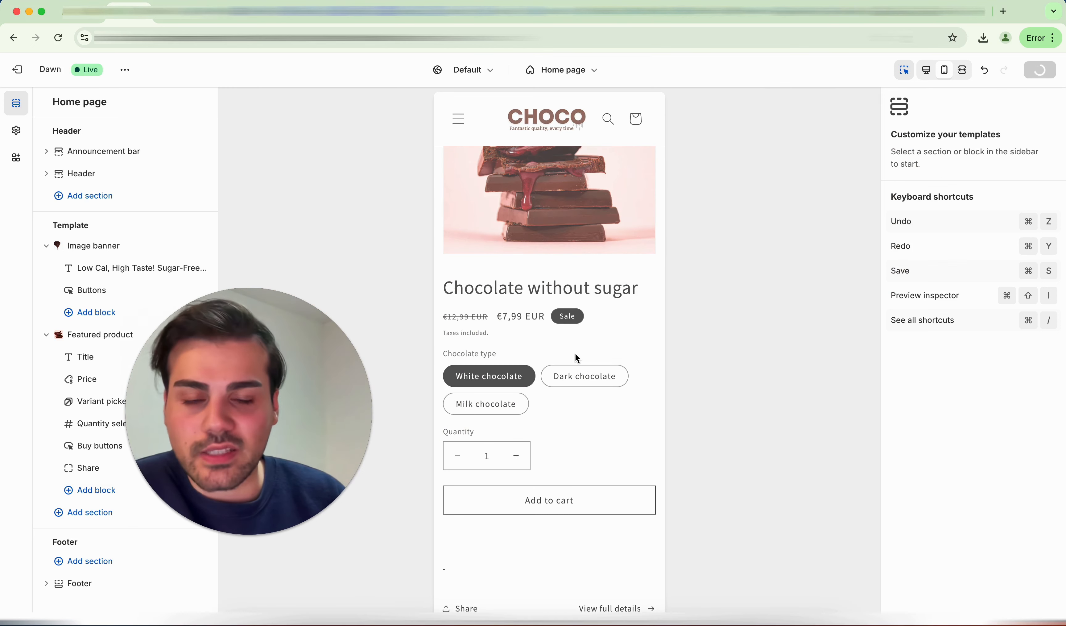
scroll(558, 378, "down", 5)
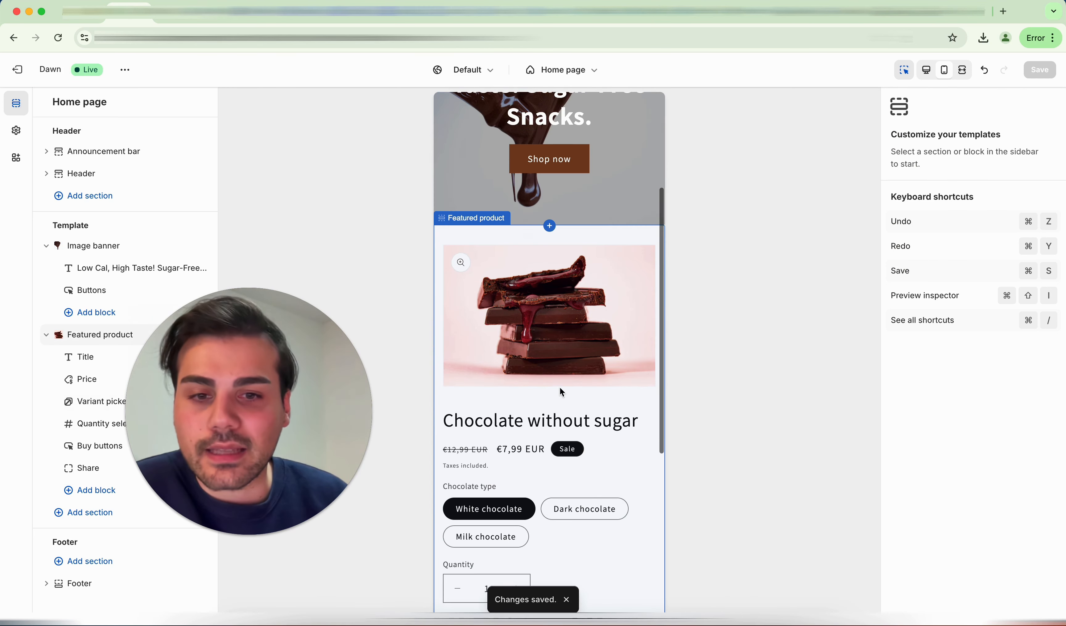
scroll(558, 378, "down", 3)
left_click(522, 413)
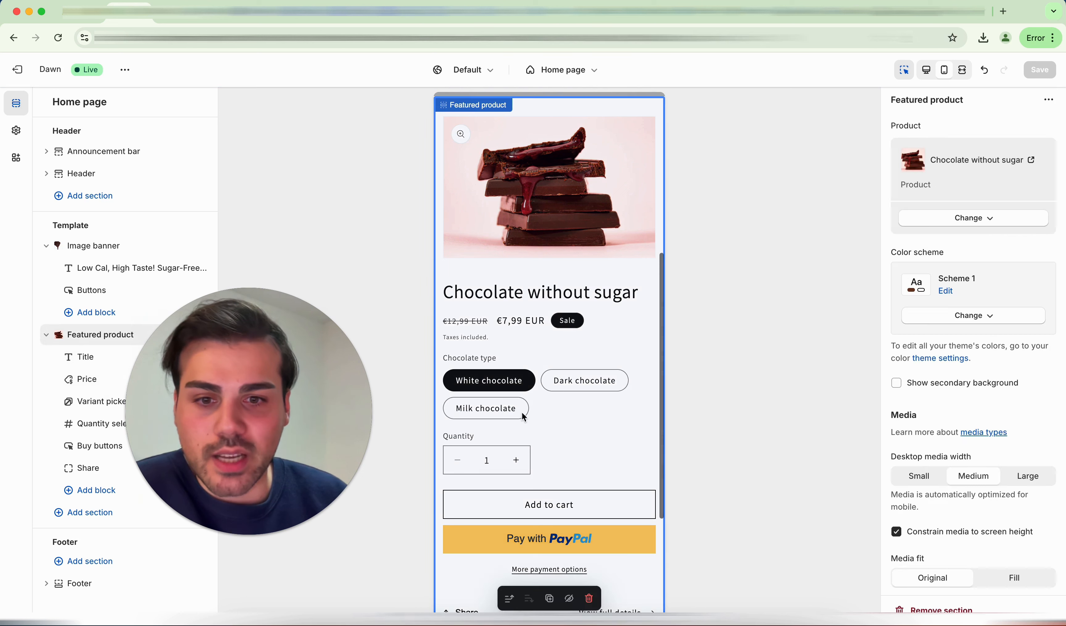
left_click(535, 506)
left_click(544, 501)
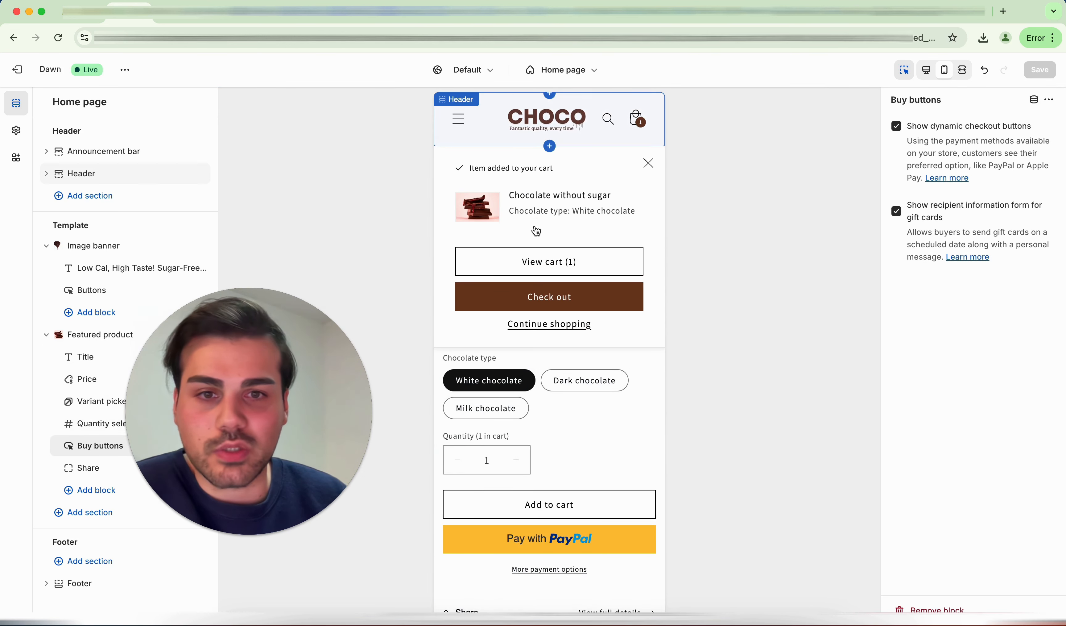
left_click(550, 275)
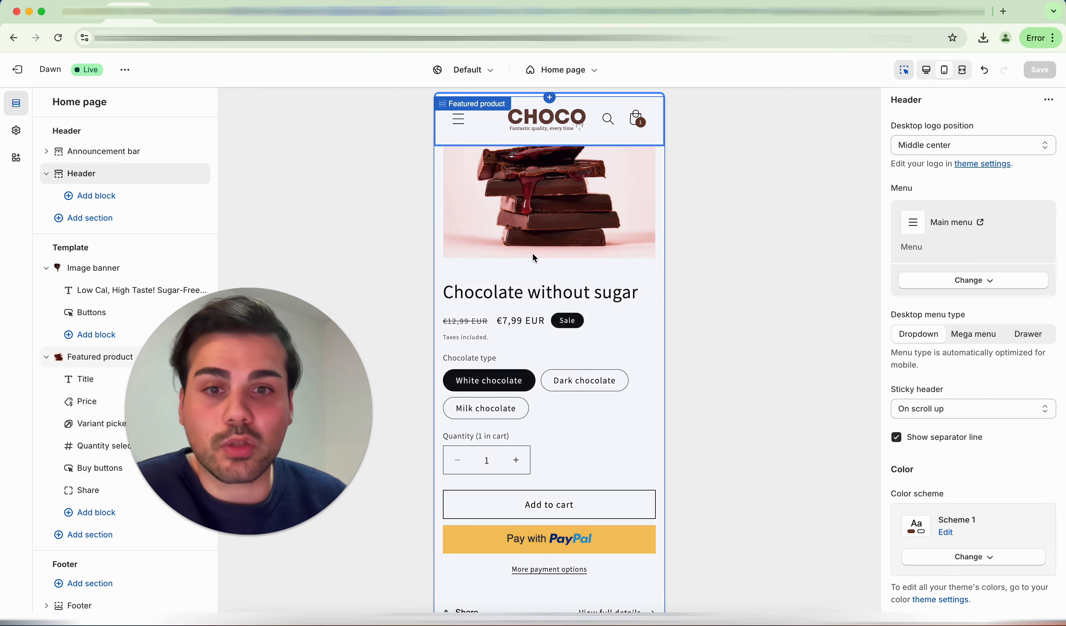
left_click(547, 515)
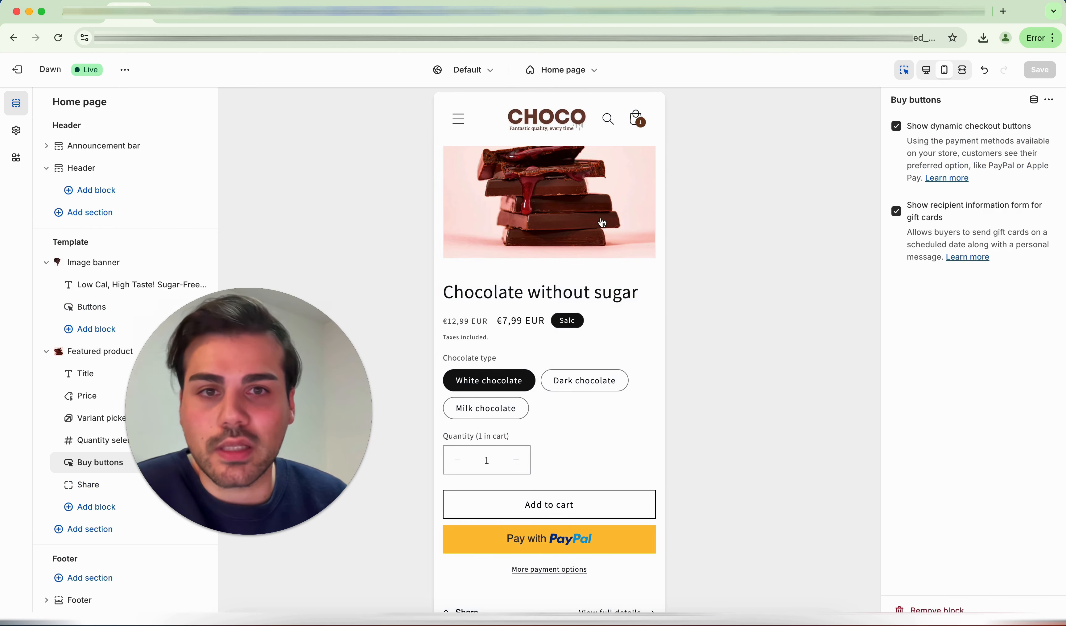
left_click(639, 122)
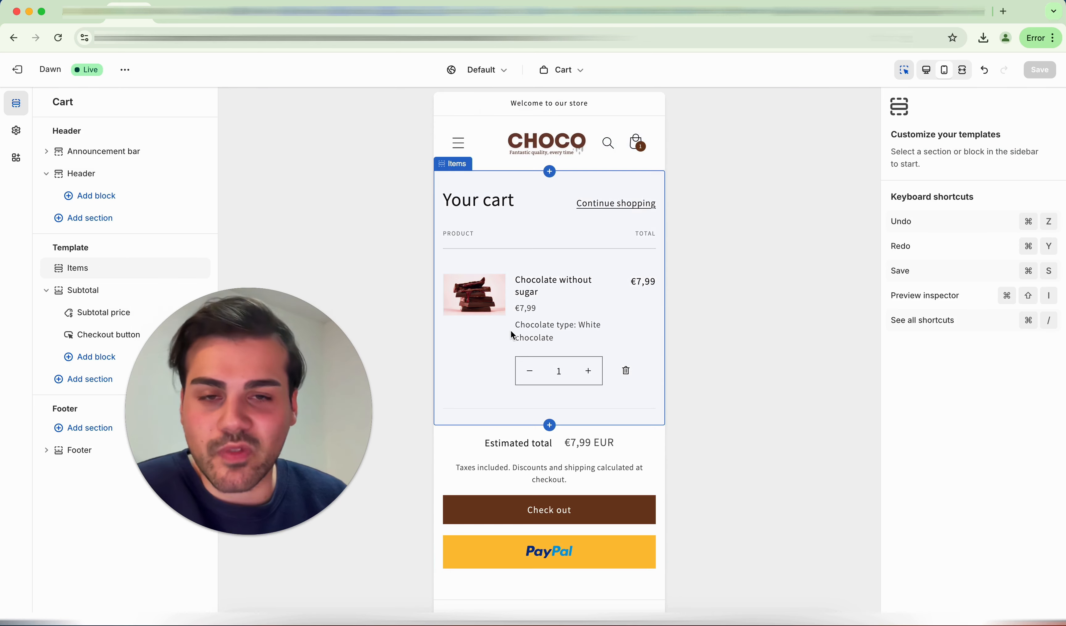
left_click(544, 148)
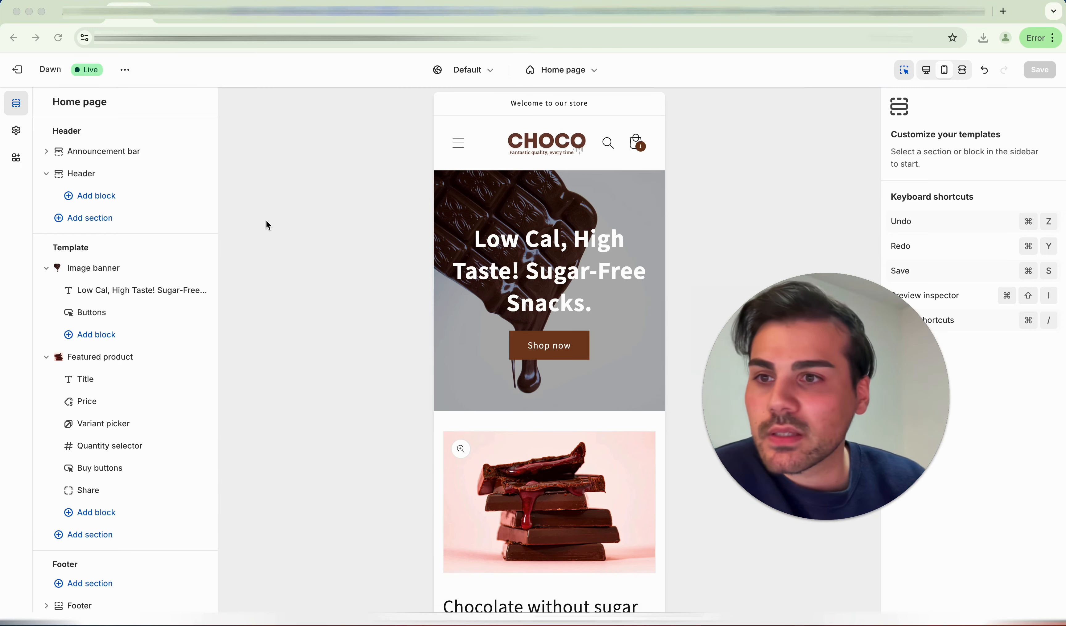
left_click(25, 140)
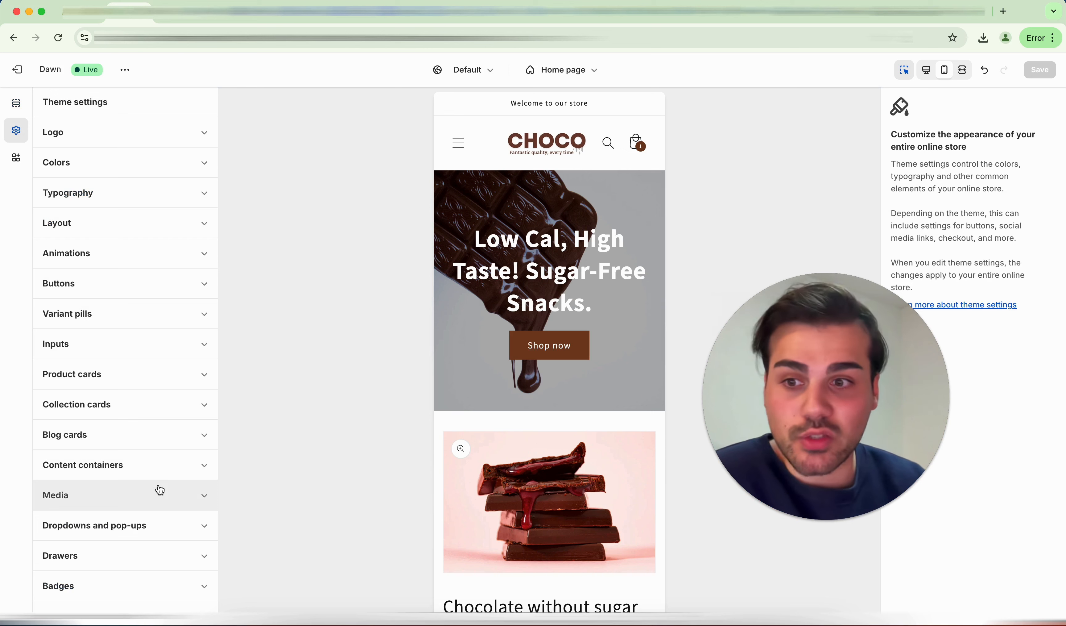
Set Cart type to Drawer in the theme's Cart settings
scroll(163, 494, "down", 4)
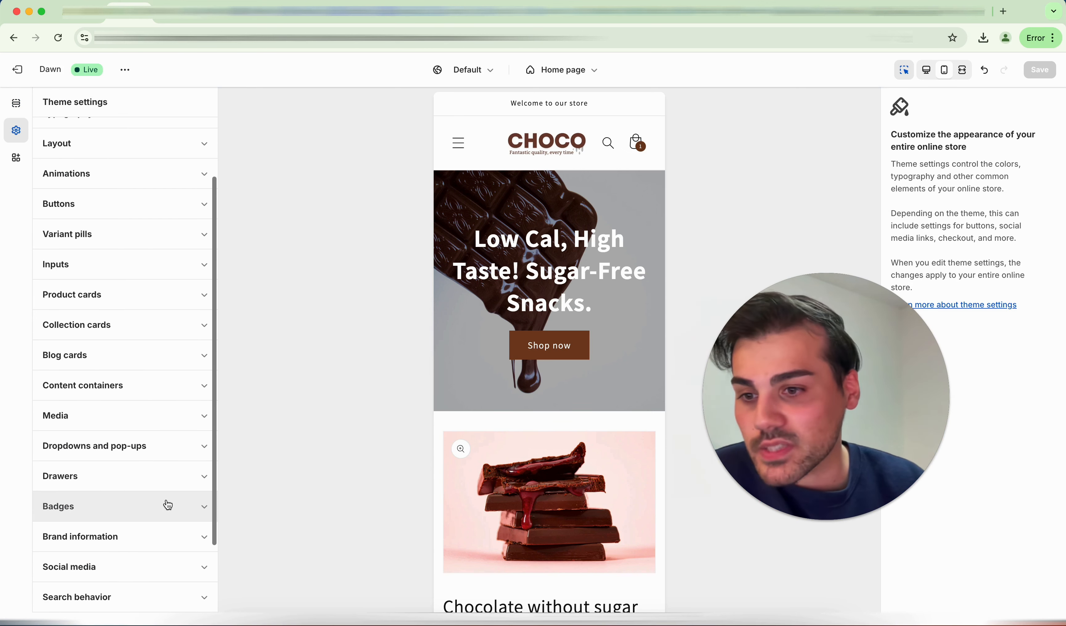
left_click(131, 559)
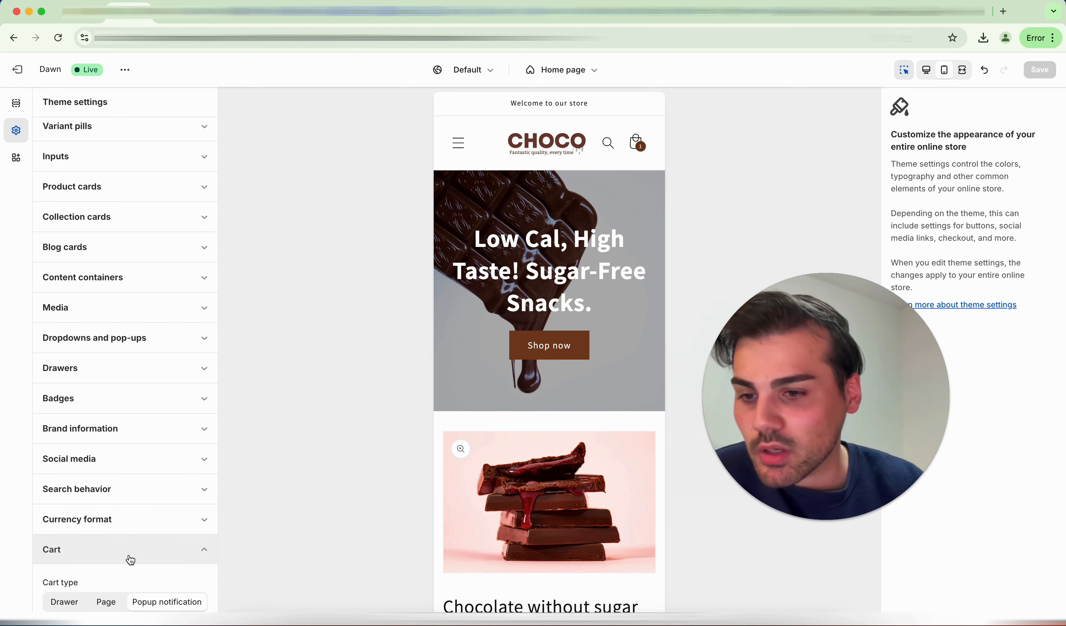
scroll(165, 546, "down", 1)
scroll(165, 546, "down", 3)
scroll(530, 416, "down", 6)
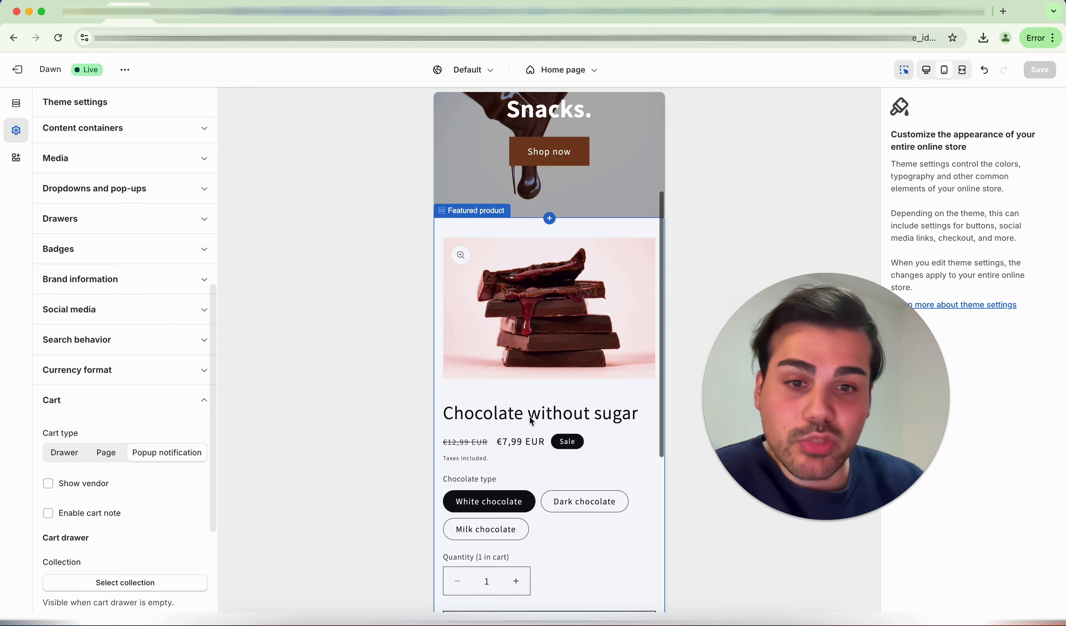
scroll(533, 422, "down", 2)
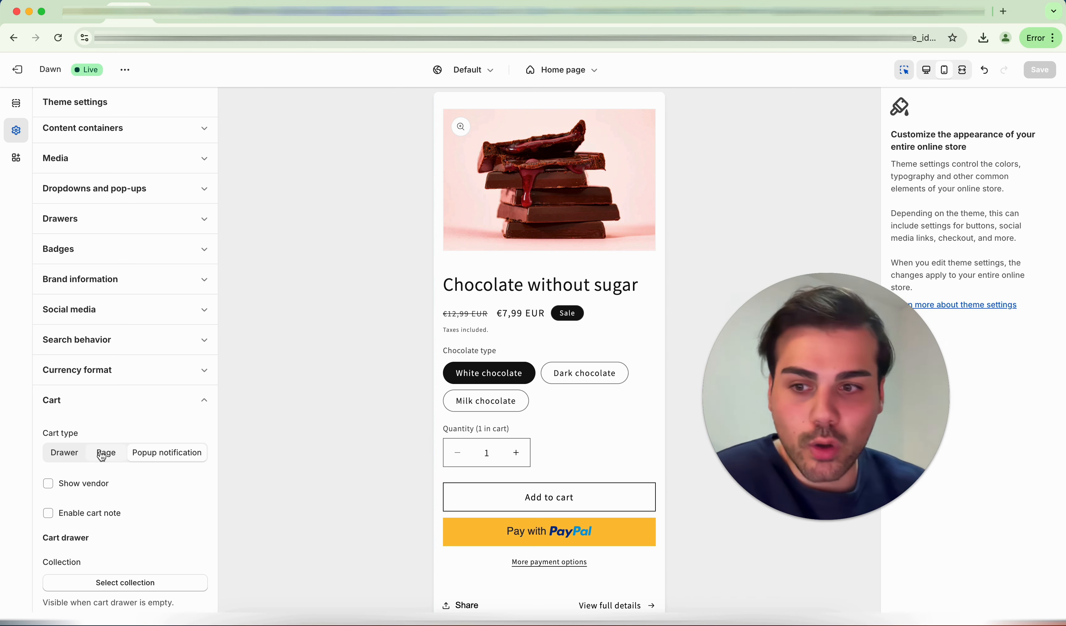
left_click(65, 454)
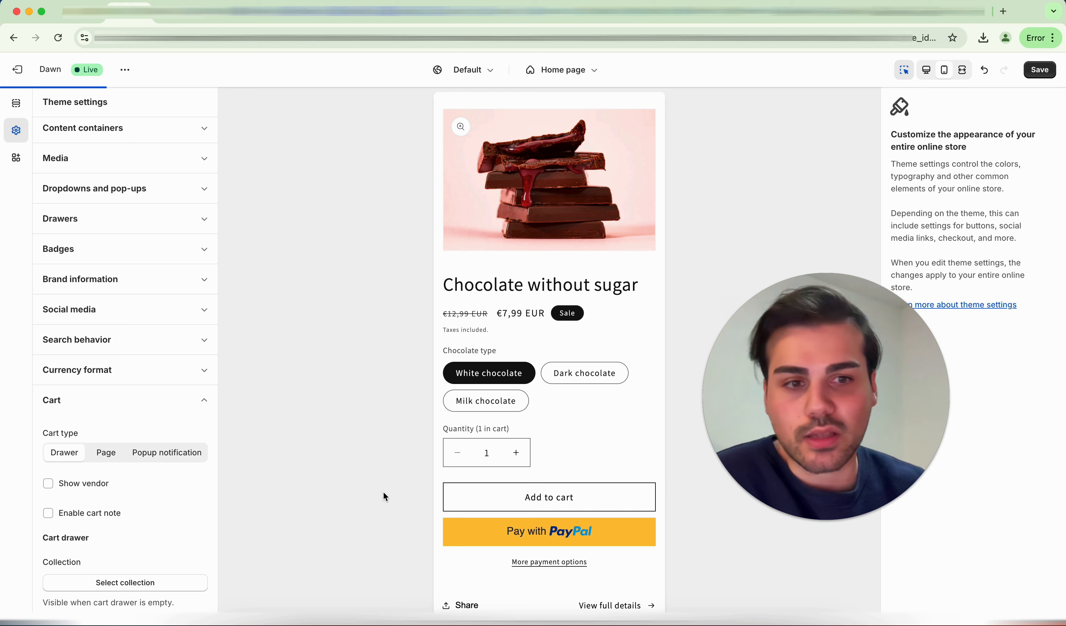
Check the quantity and Add to cart blocks in the preview, then save the theme
left_click(576, 466)
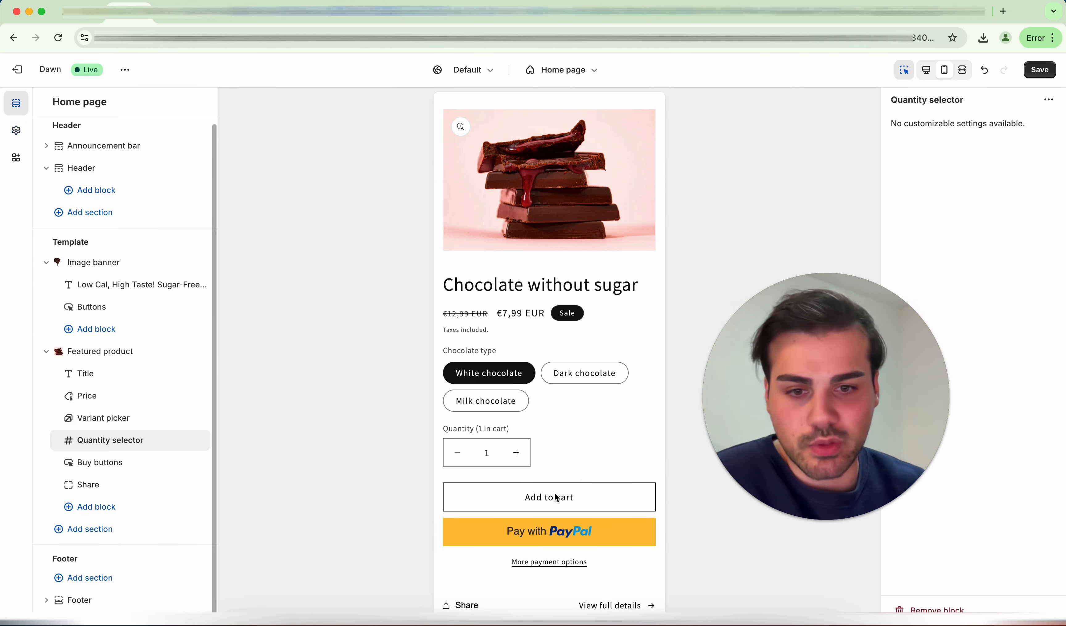
left_click(551, 500)
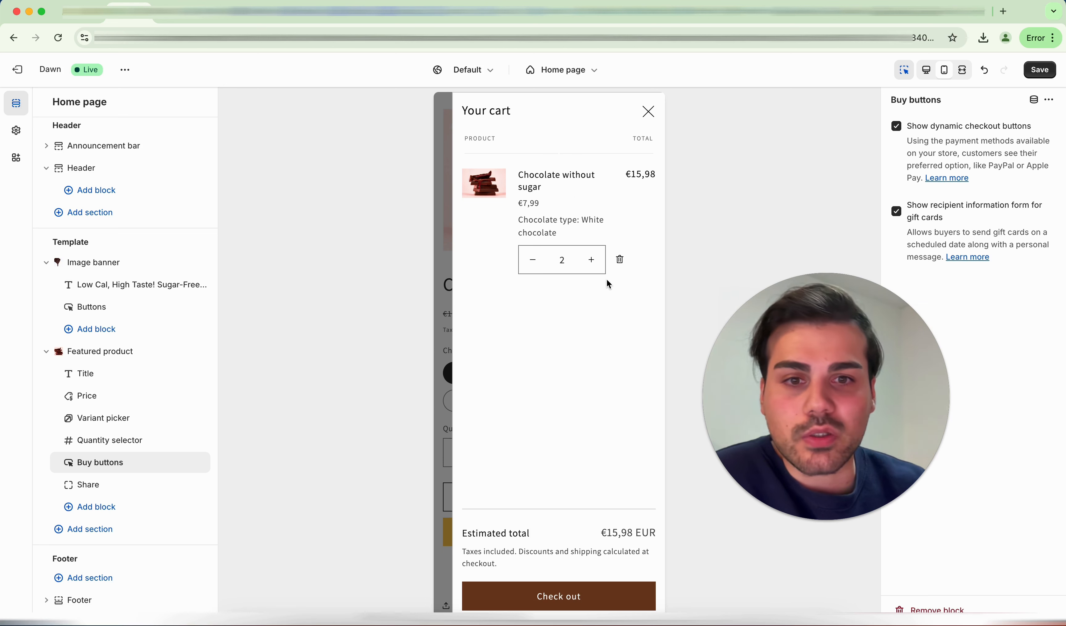
left_click(1048, 74)
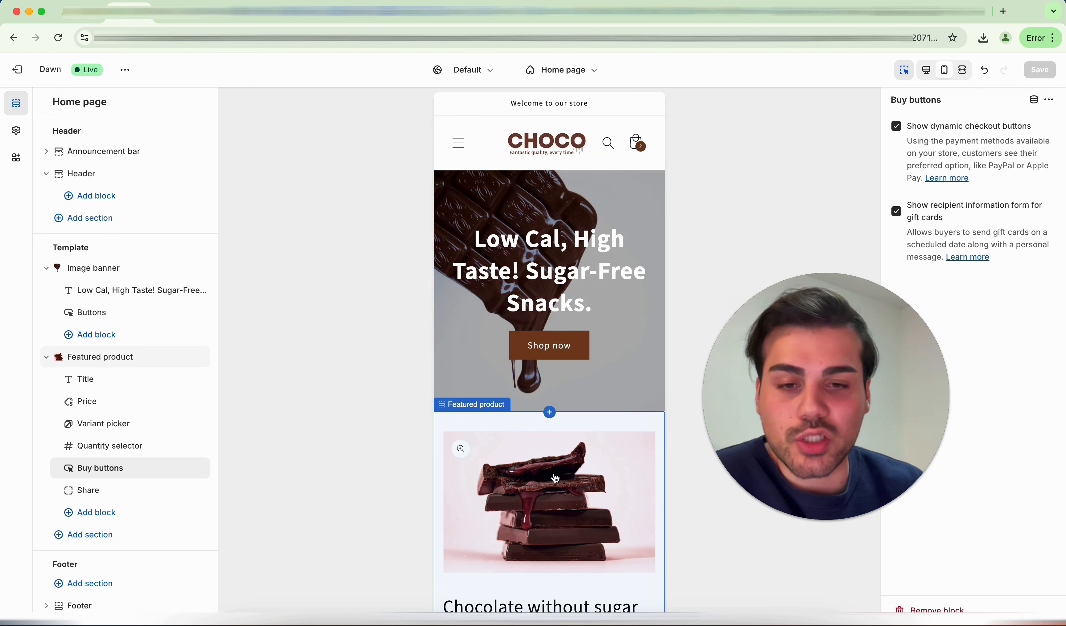
Open the Chocolate without sugar product page through View full details in the preview
left_click(99, 538)
scroll(254, 509, "down", 2)
scroll(280, 520, "down", 1)
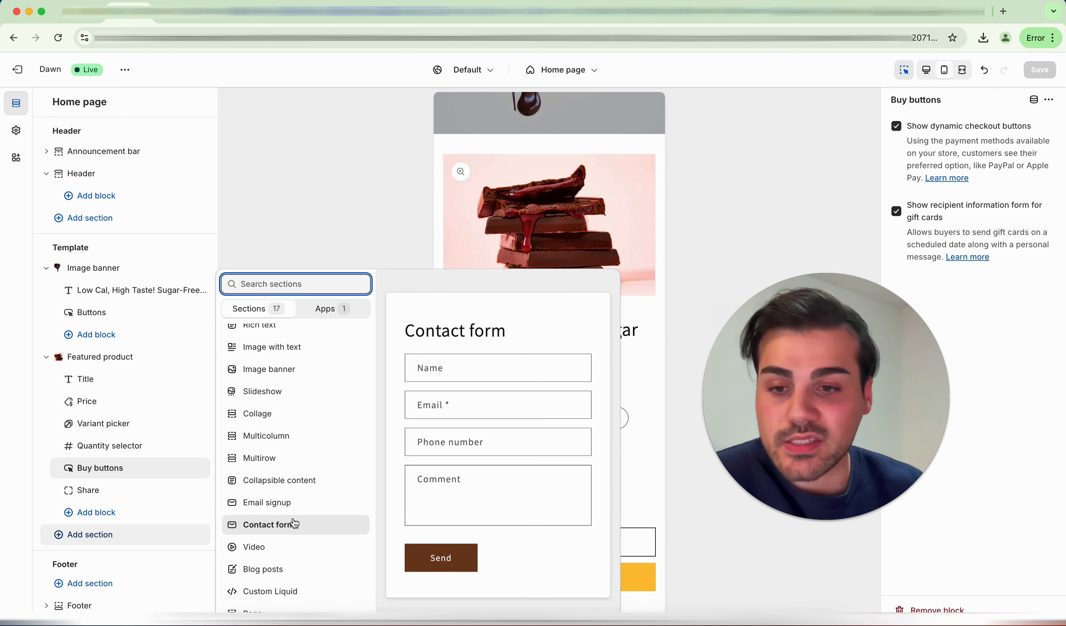
left_click(342, 221)
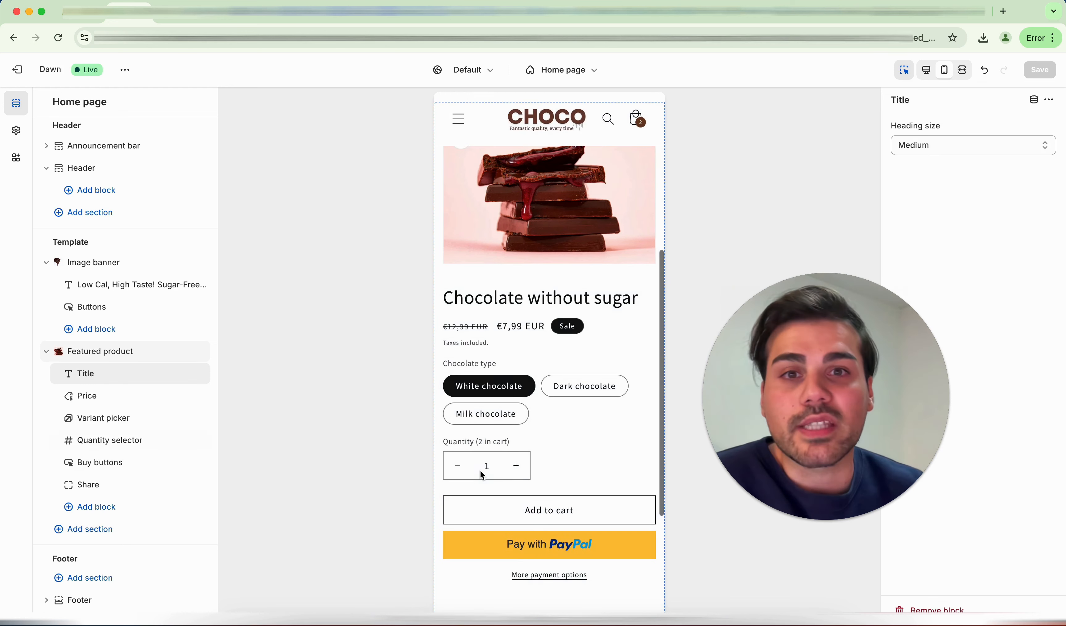
scroll(498, 468, "down", 2)
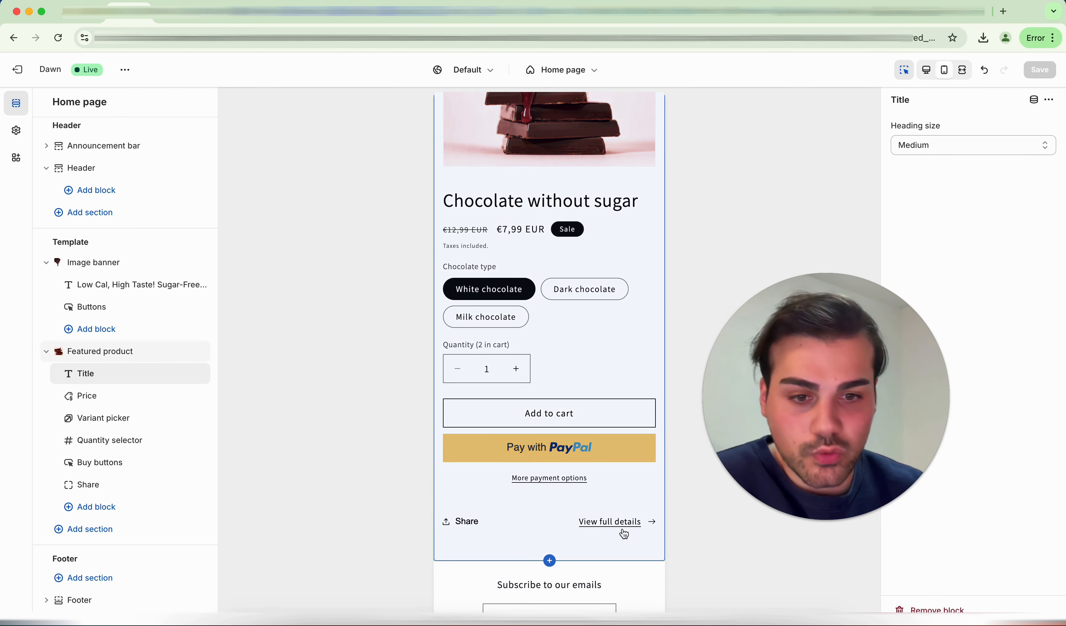
left_click(622, 525)
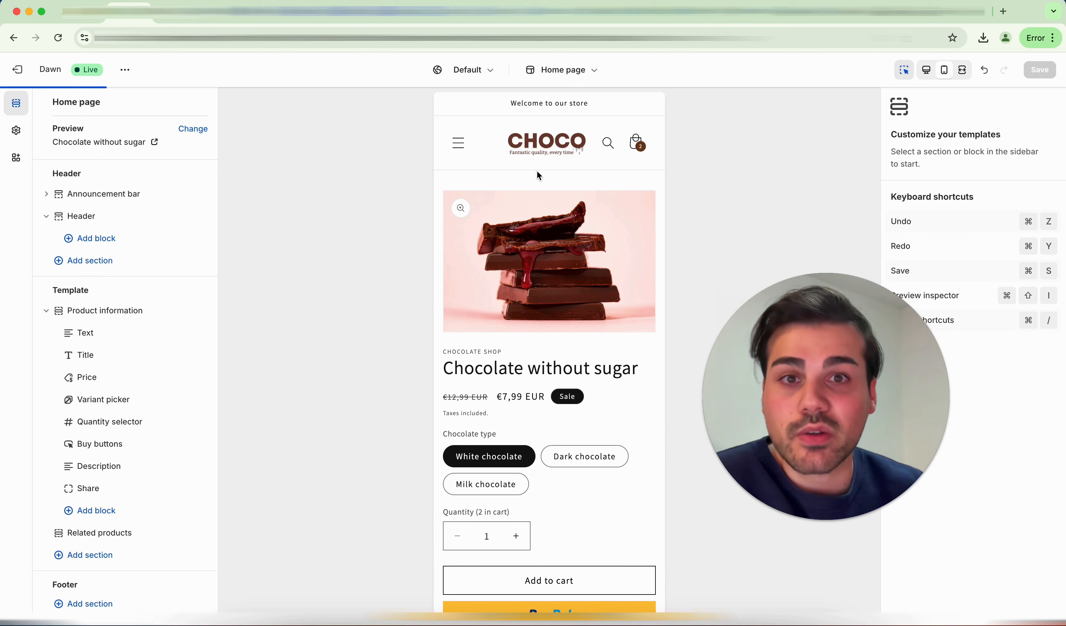
Check the template list, select the Description block, and open the product template's Add section list
left_click(563, 71)
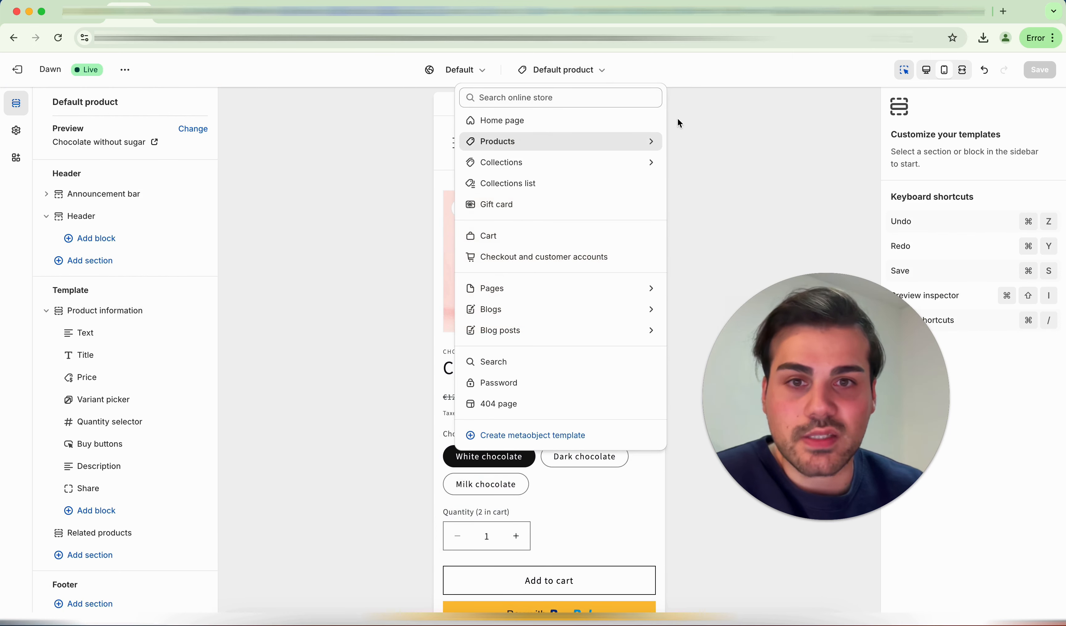
left_click(729, 141)
left_click_drag(805, 404, 876, 466)
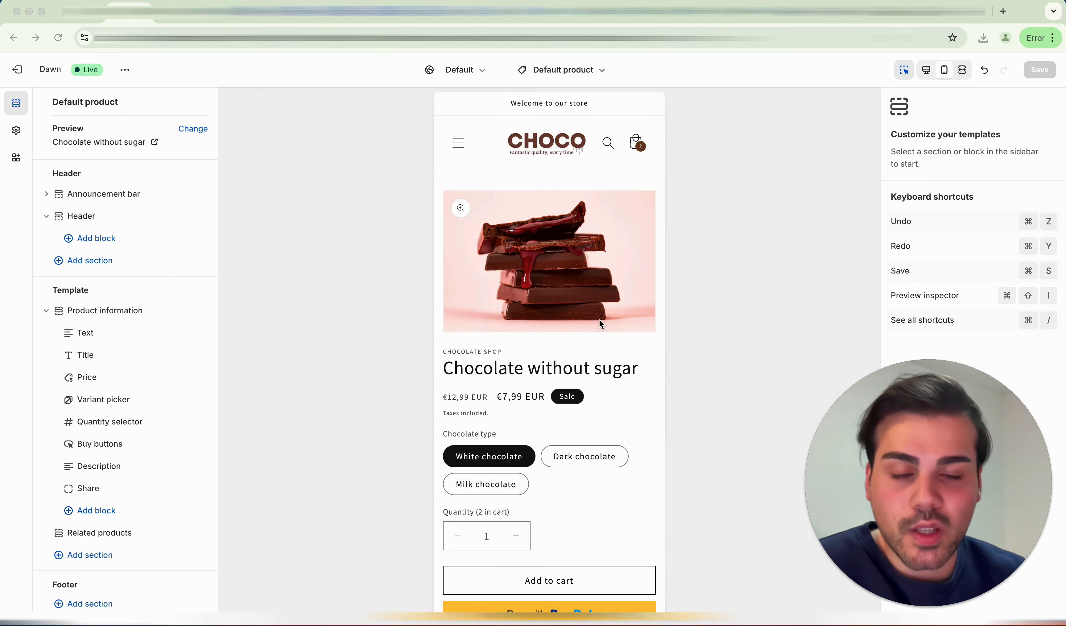
left_click(564, 71)
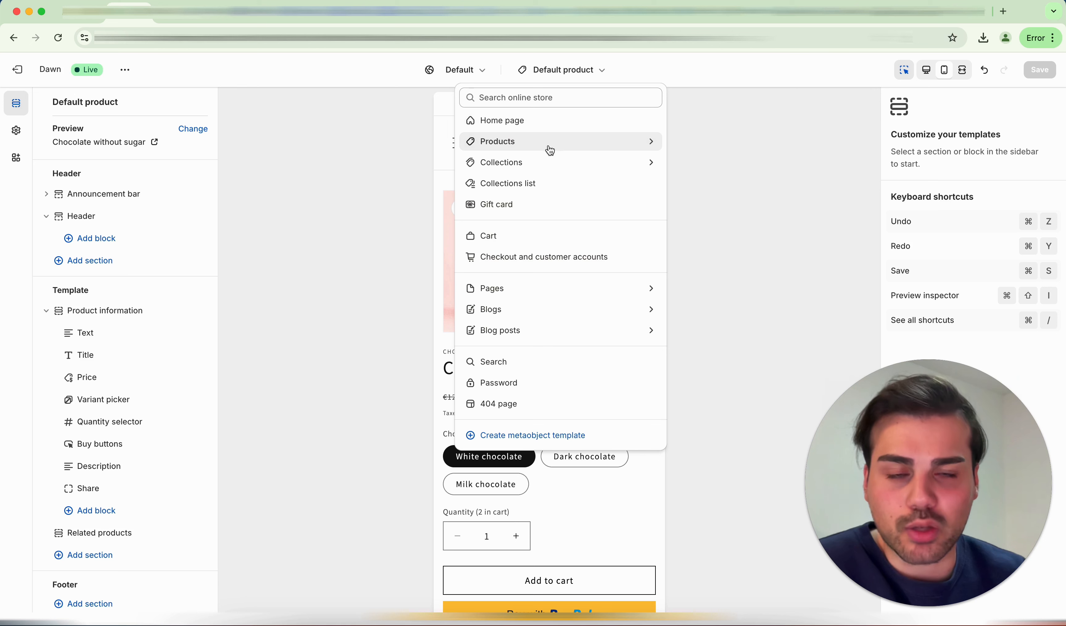
left_click(756, 159)
scroll(571, 428, "down", 6)
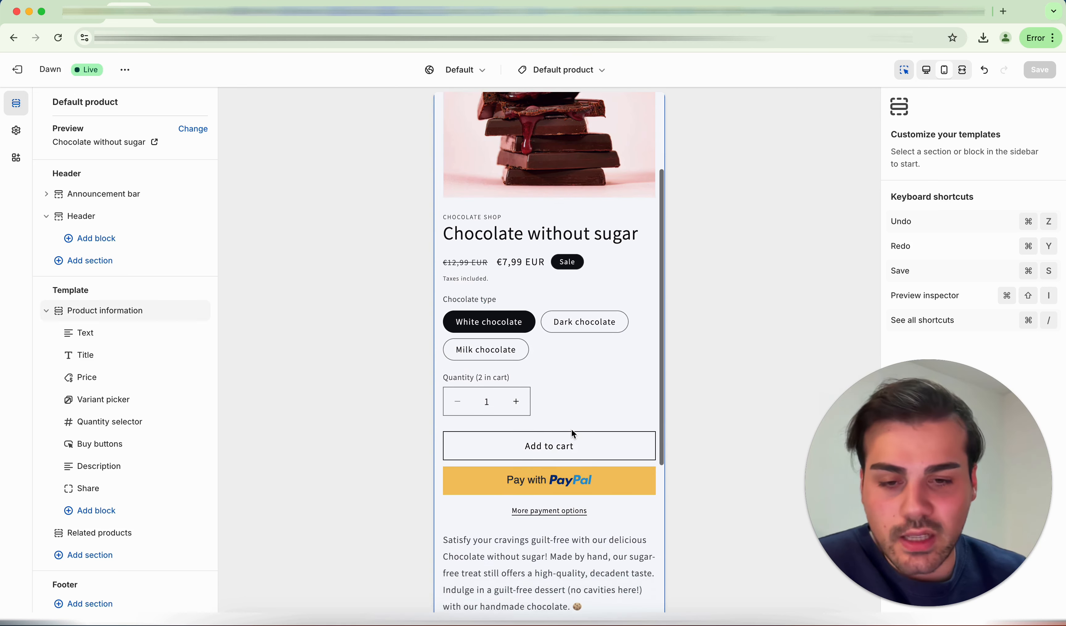
scroll(571, 430, "down", 3)
scroll(544, 429, "down", 2)
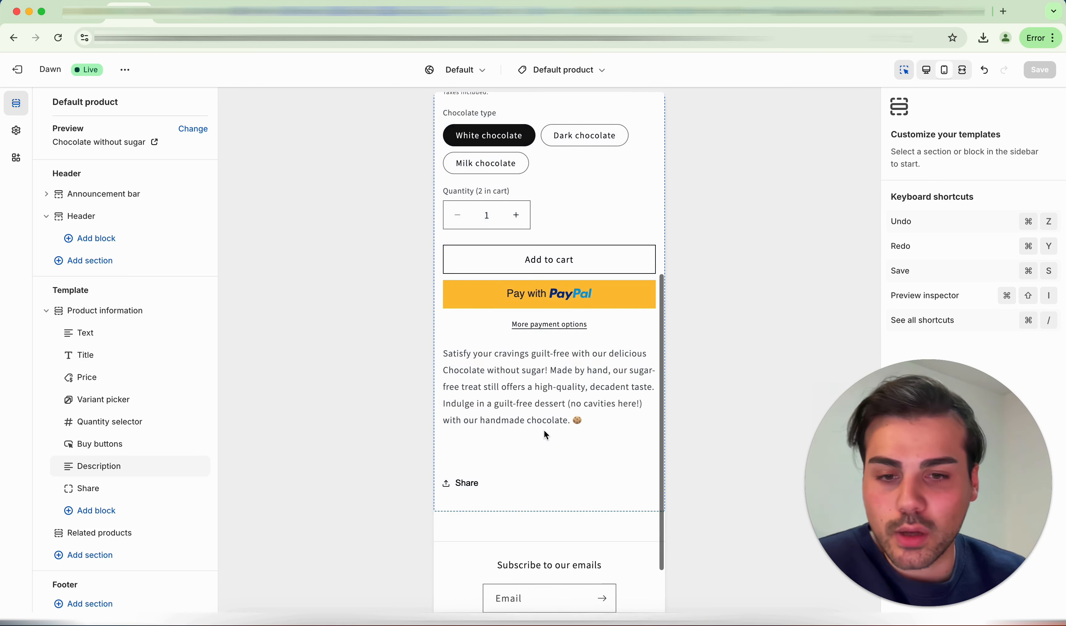
left_click(551, 406)
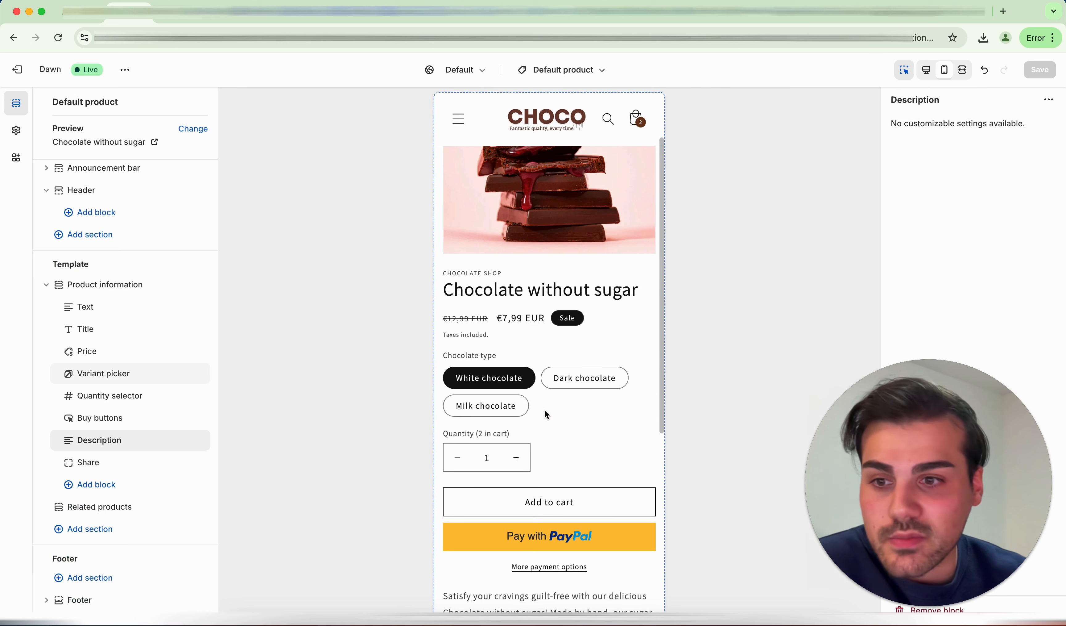
left_click(103, 540)
scroll(288, 528, "down", 3)
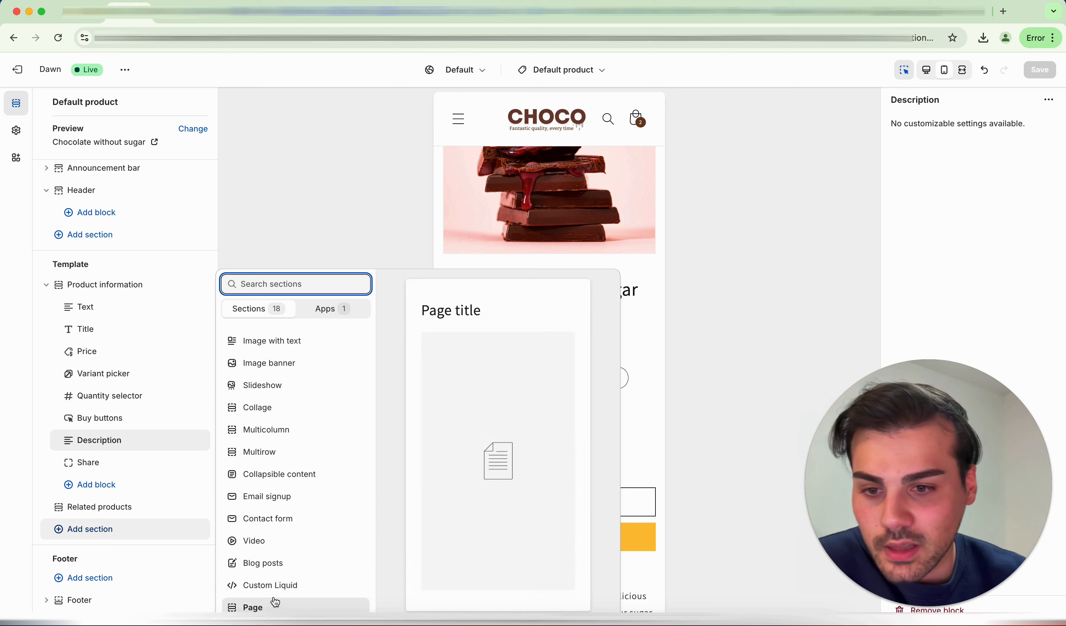
Add a Collapsible content section headed 'FAQ' with an empty caption to the product page
left_click(268, 478)
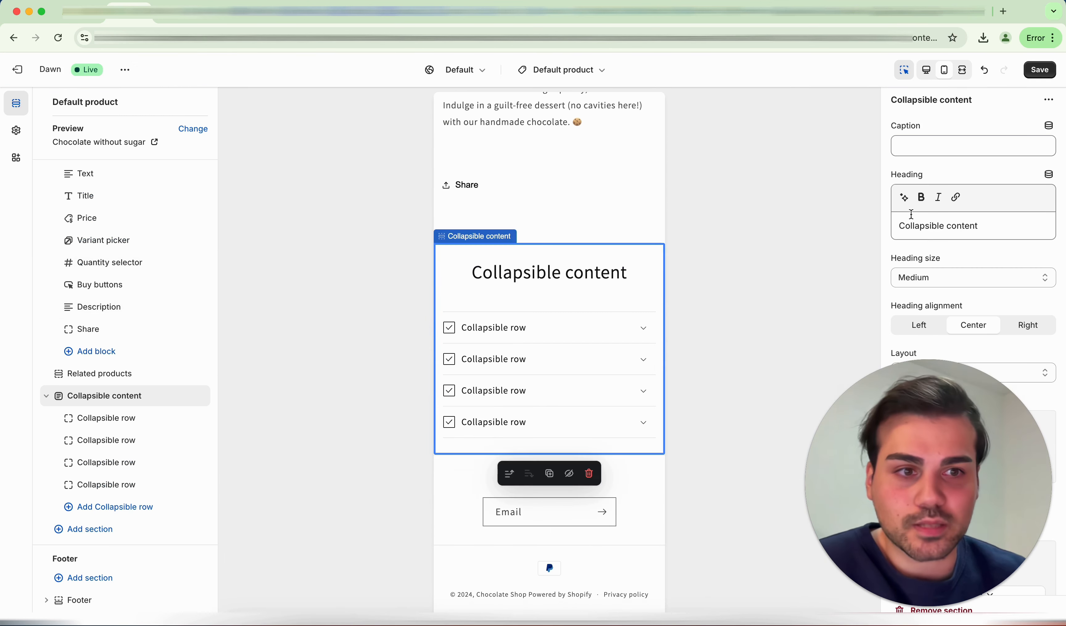
left_click(917, 150)
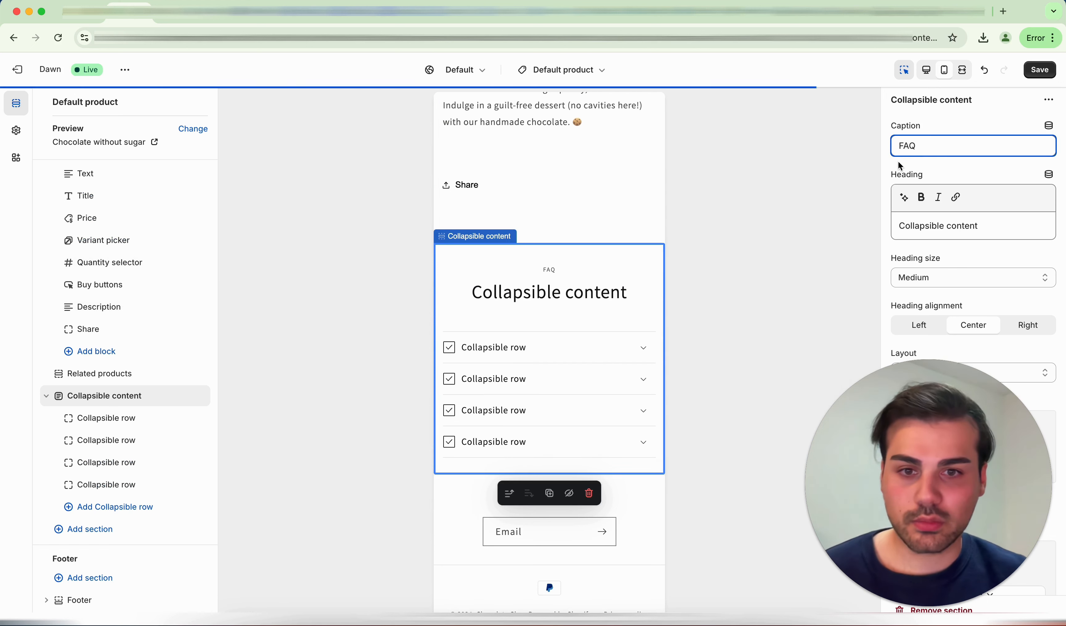
triple_click(949, 224)
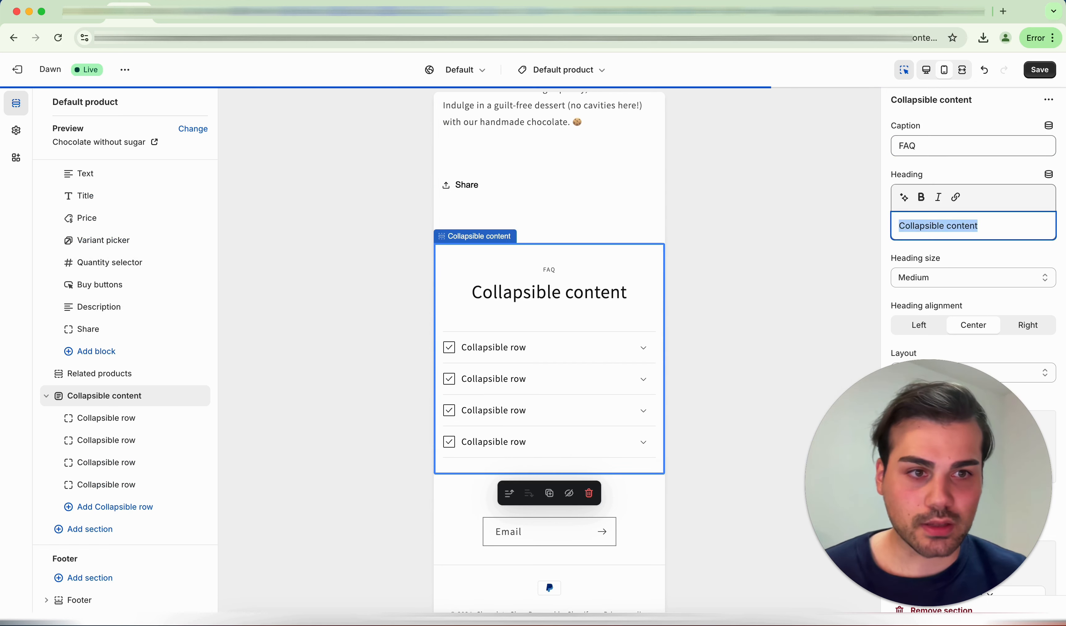
type("FAQ")
left_click(930, 144)
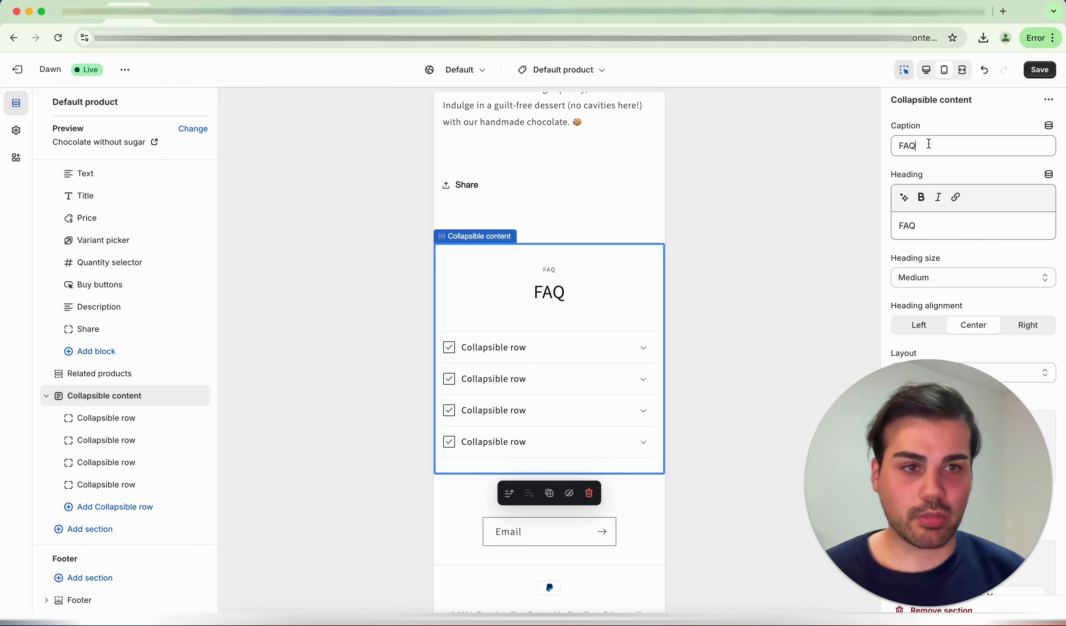
double_click(930, 144)
key("BackSpace")
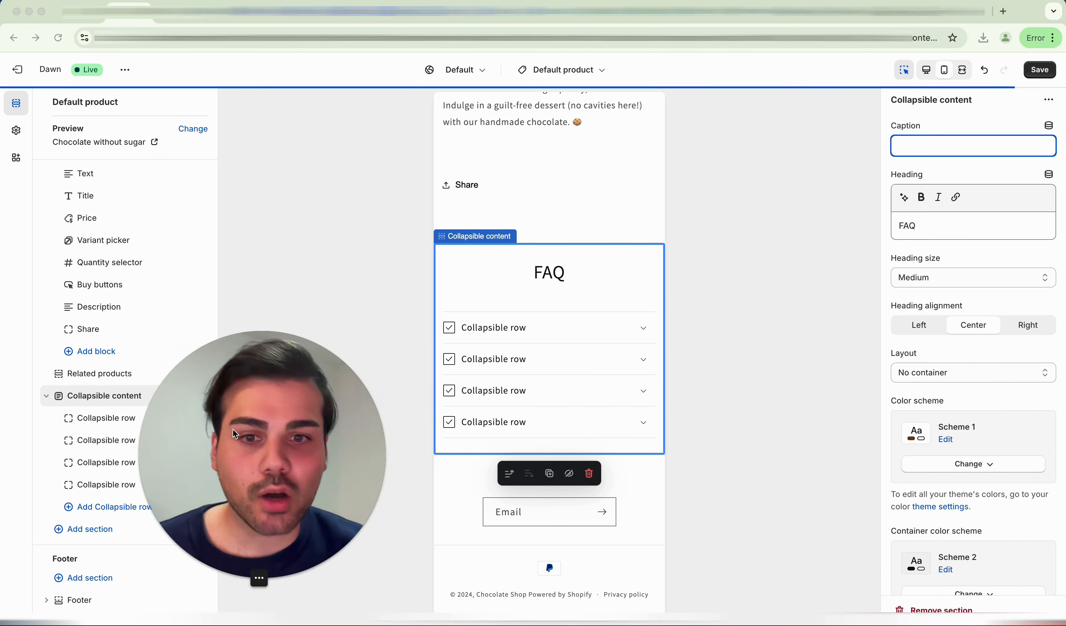
left_click(514, 328)
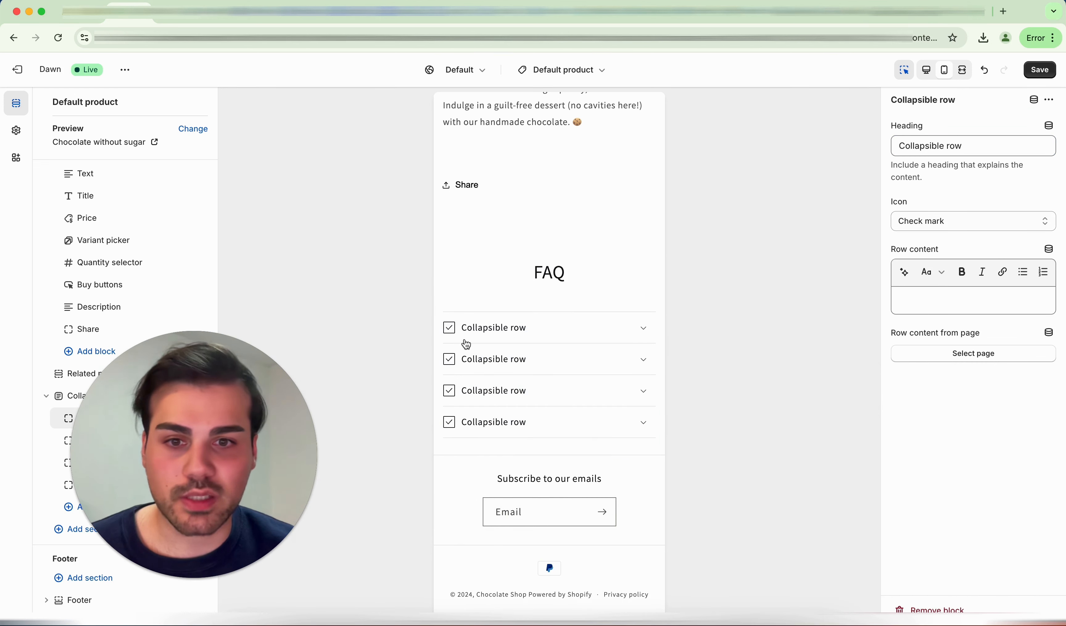
Title the first FAQ row 'Text 1' with content 'Description 1' and verify it in the preview
left_click(538, 335)
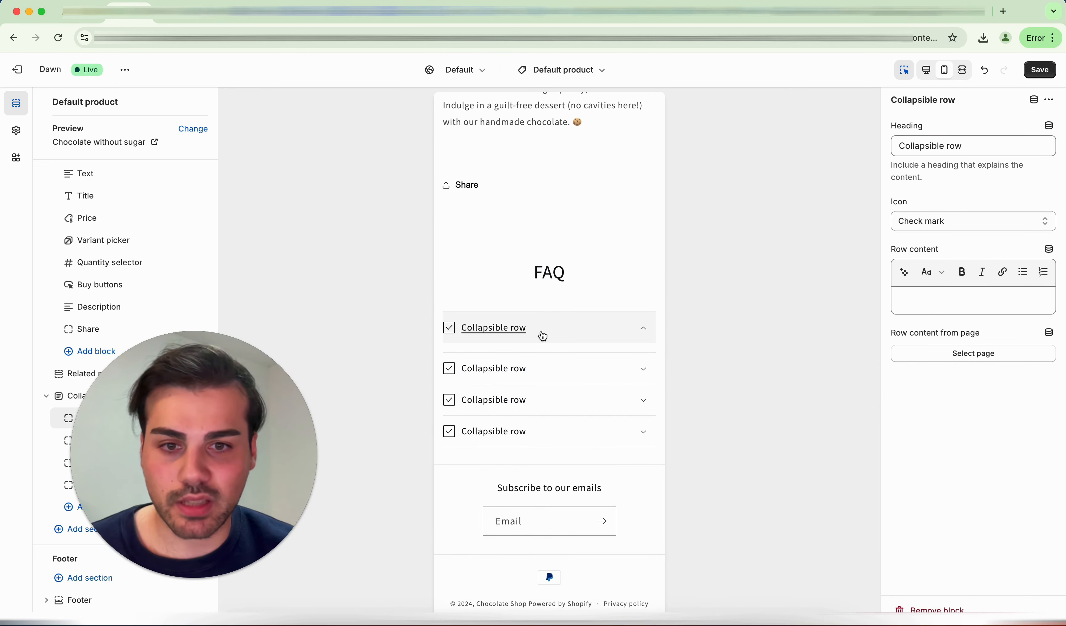
triple_click(945, 148)
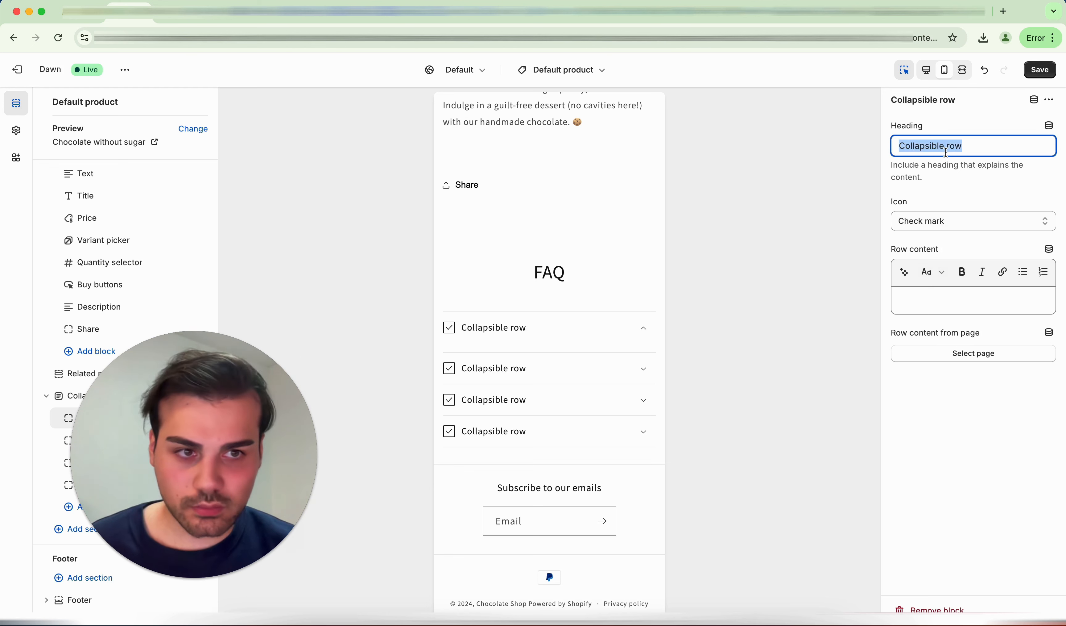
type("Text")
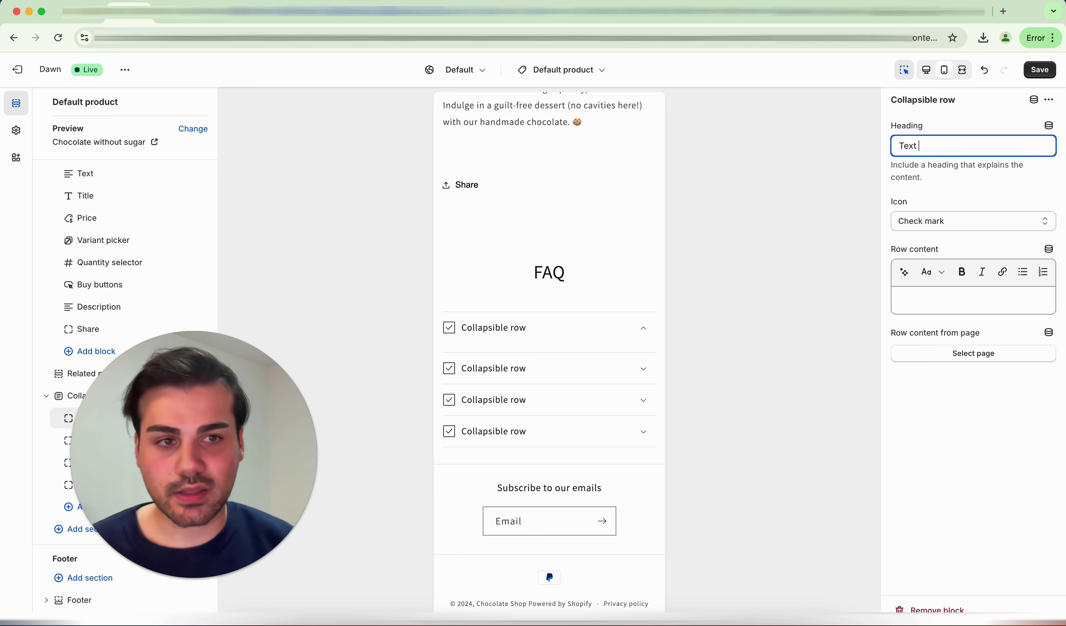
type(" 1")
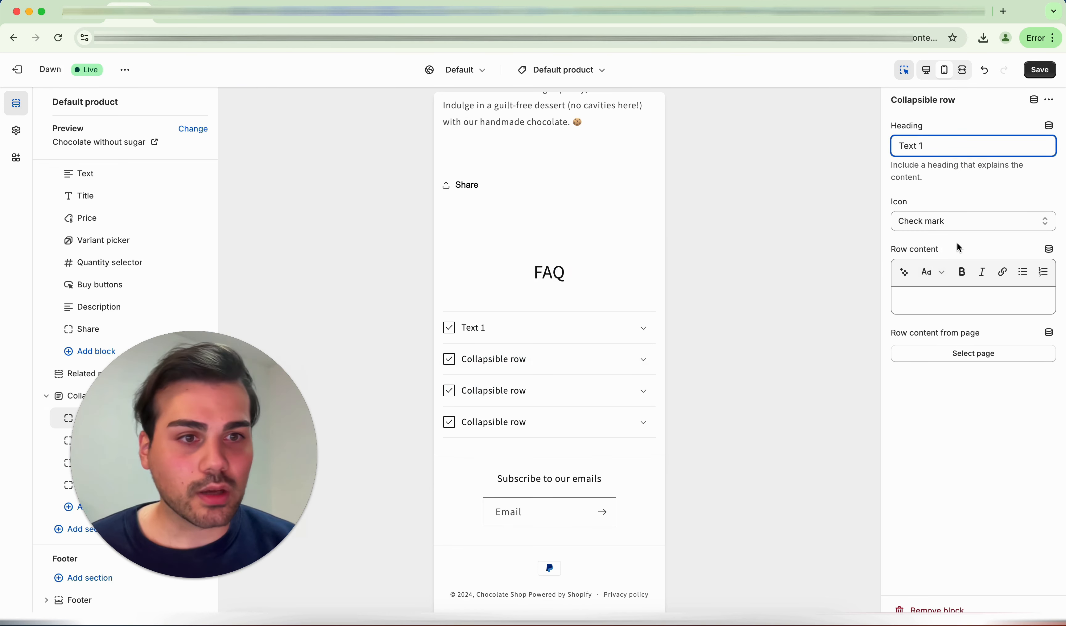
left_click(944, 295)
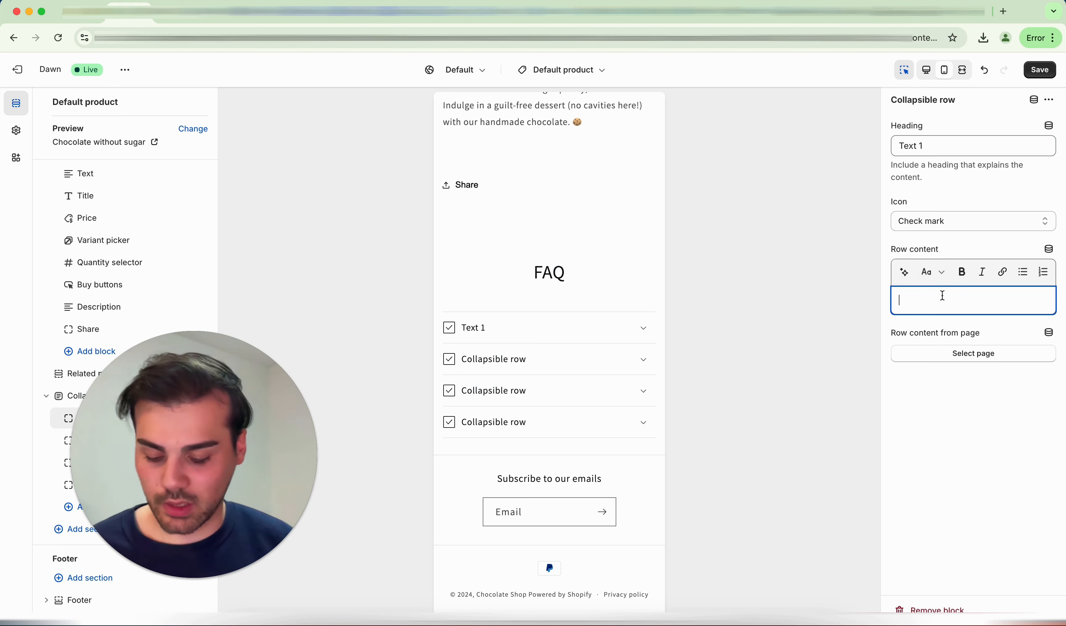
type("Description 1")
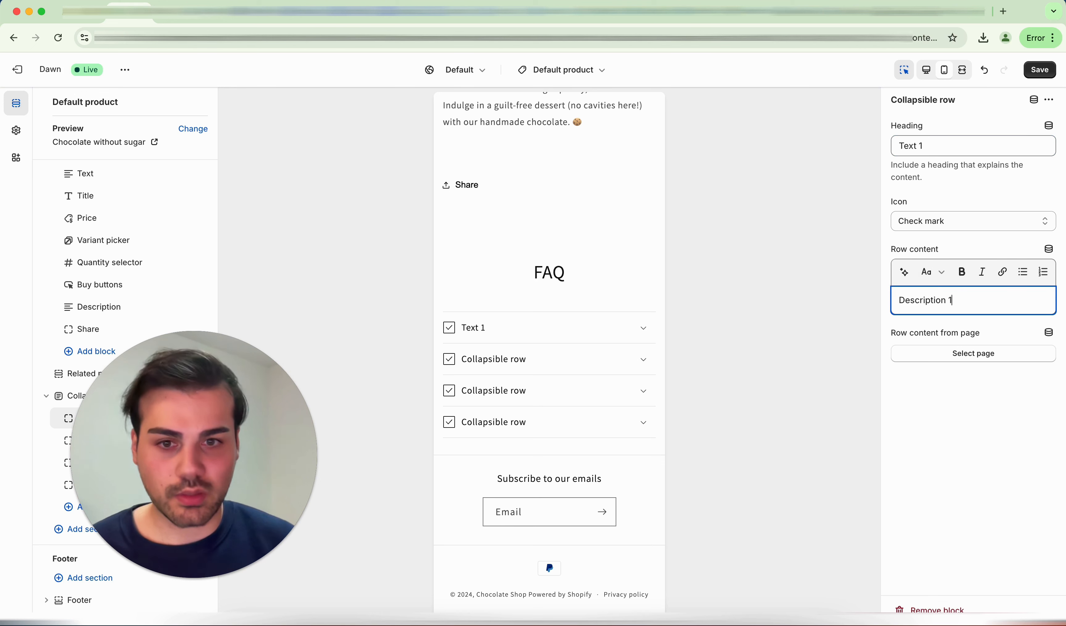
left_click(610, 330)
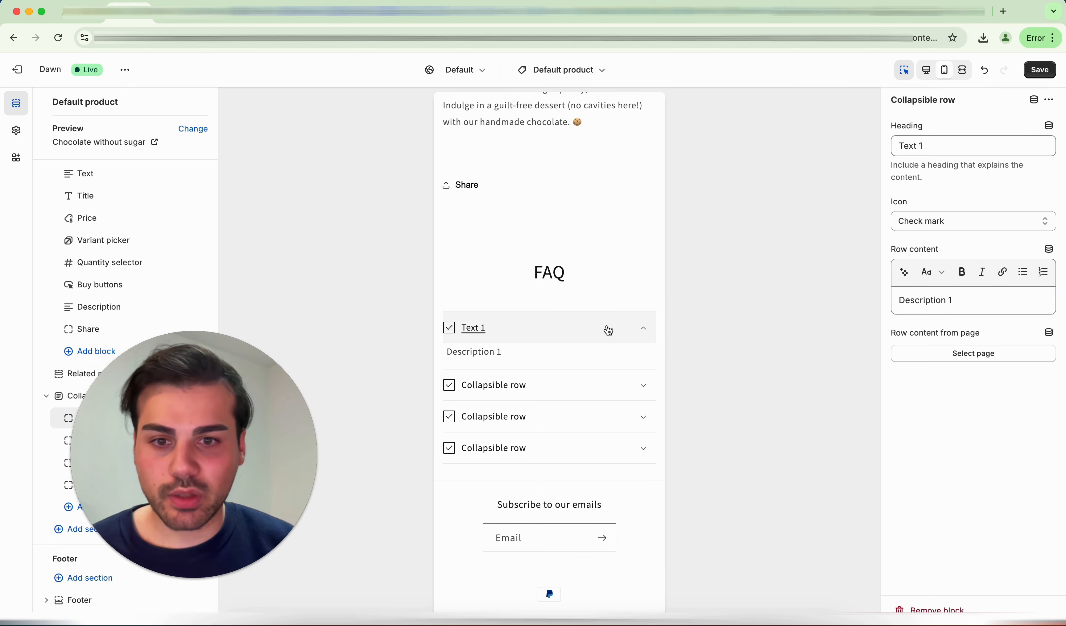
left_click(622, 327)
scroll(623, 327, "up", 3)
scroll(621, 321, "up", 6)
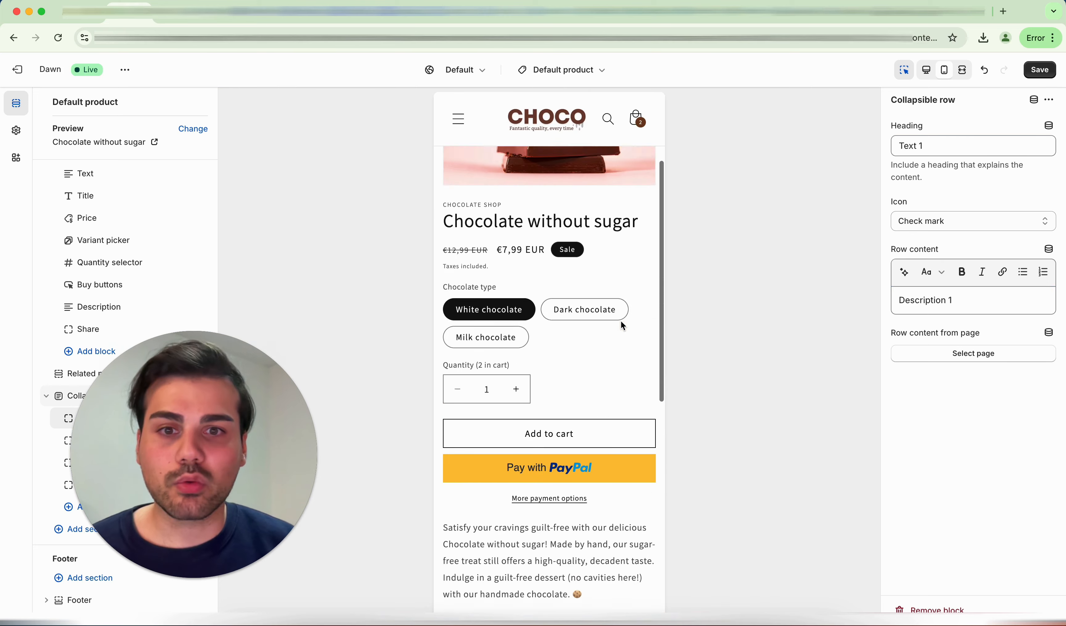
scroll(609, 408, "down", 2)
scroll(609, 408, "down", 7)
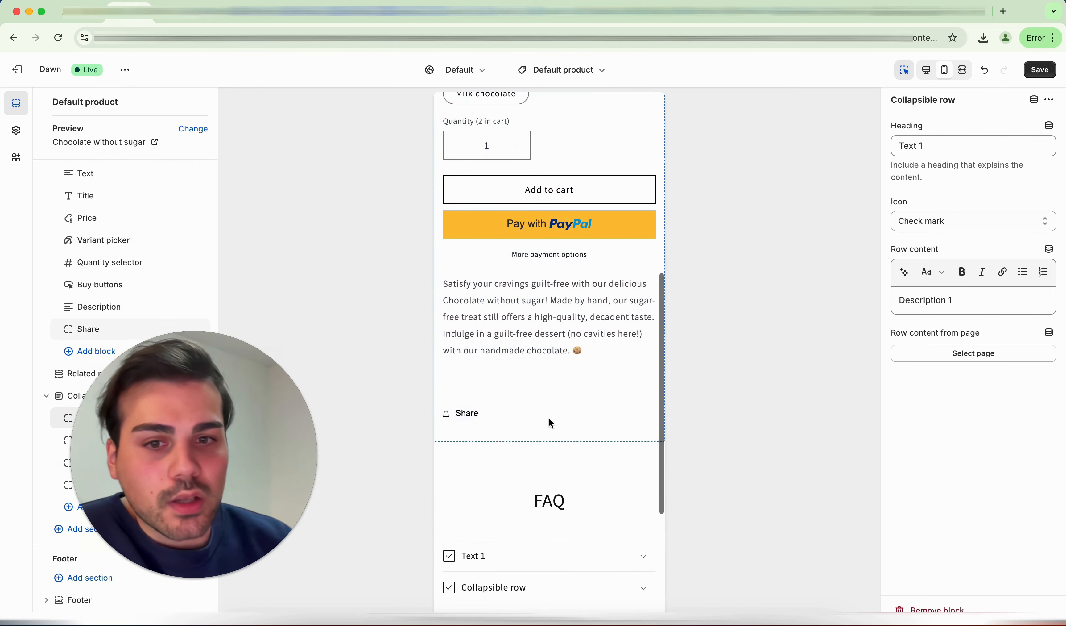
Delete the Share block from the Product information section
left_click(549, 417)
left_click(494, 446)
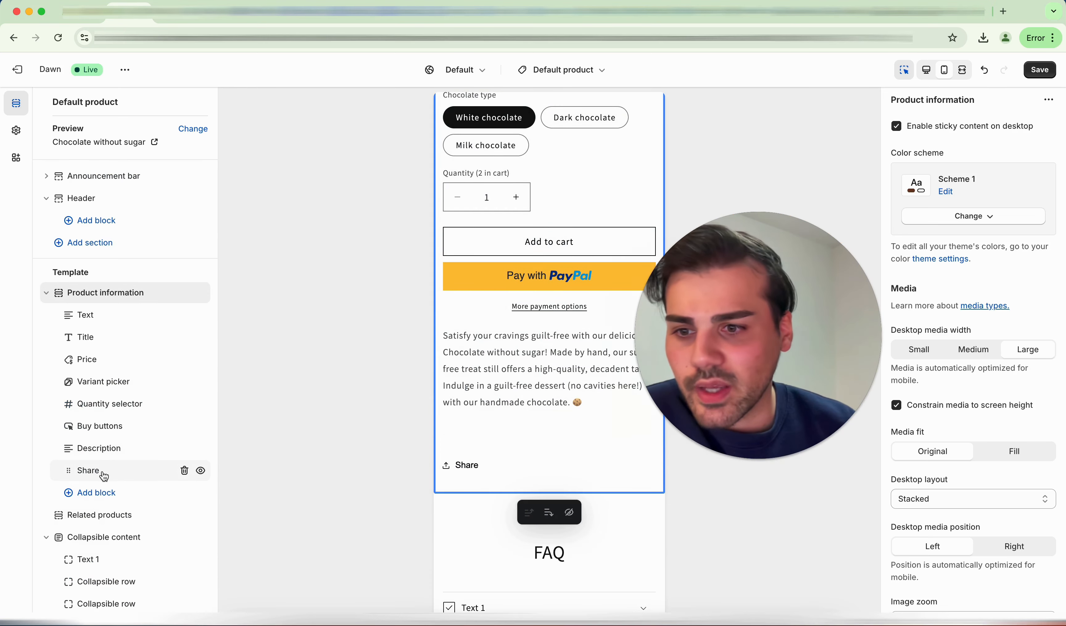
left_click(150, 472)
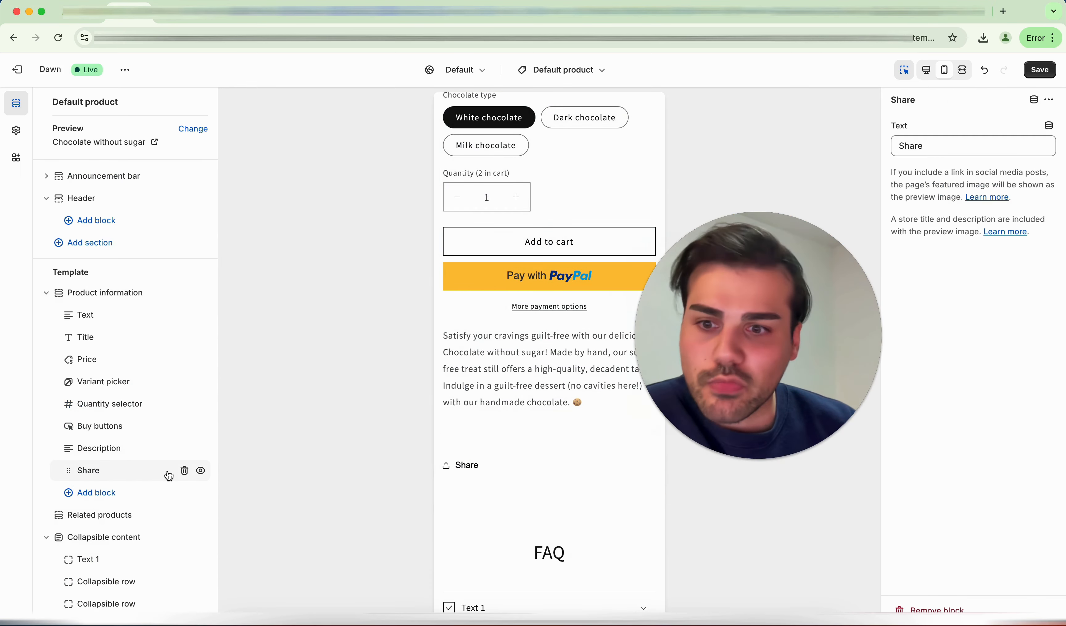
left_click(184, 471)
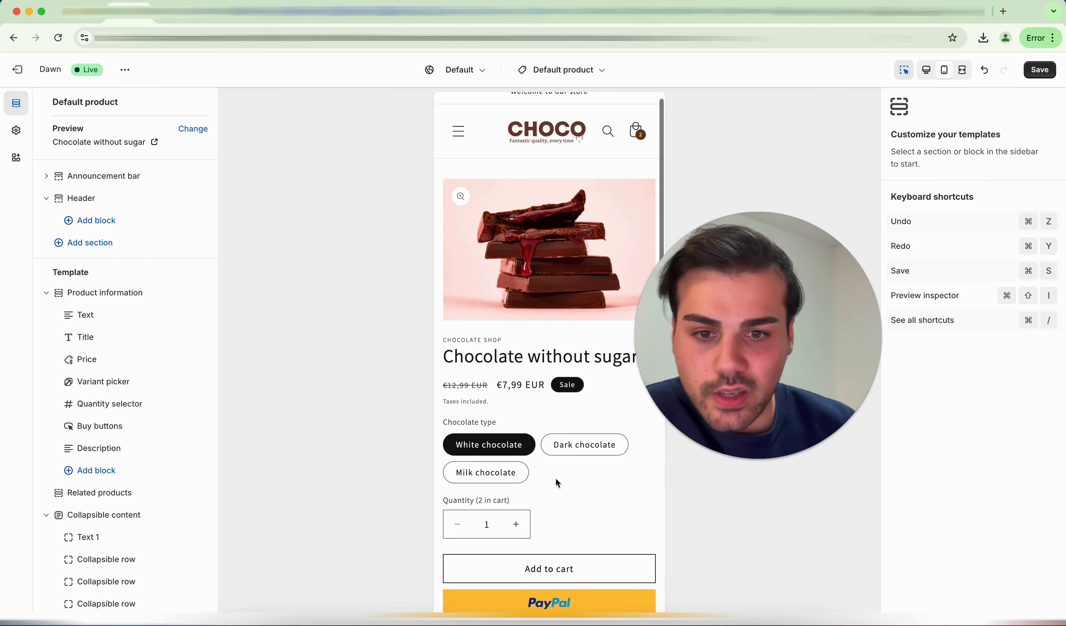
scroll(555, 477, "down", 6)
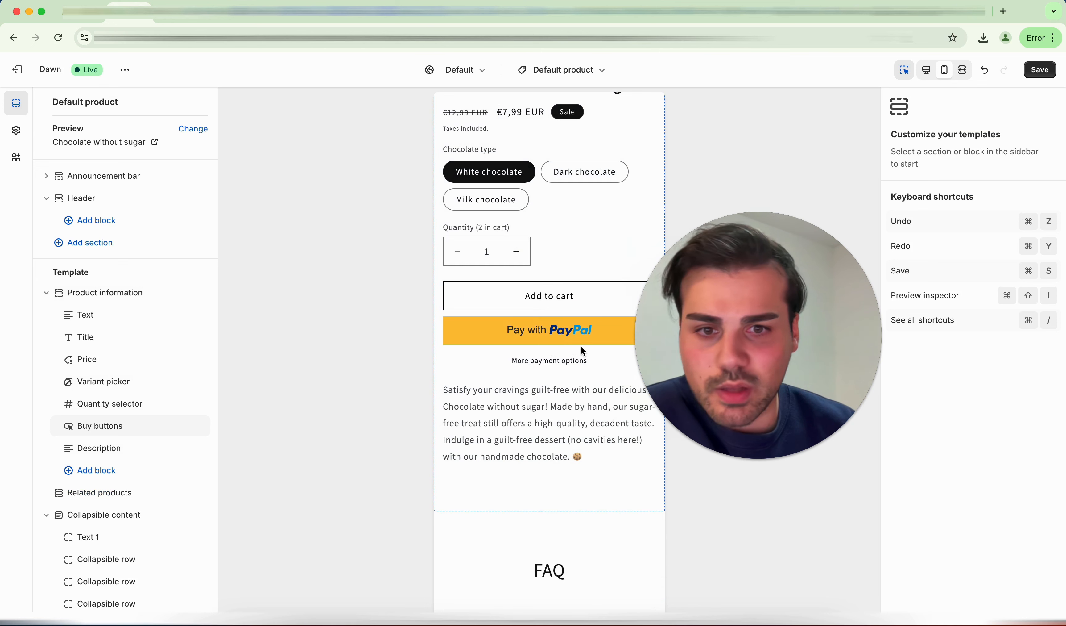
Turn off Show dynamic checkout buttons in the product page's Buy buttons block
left_click(106, 428)
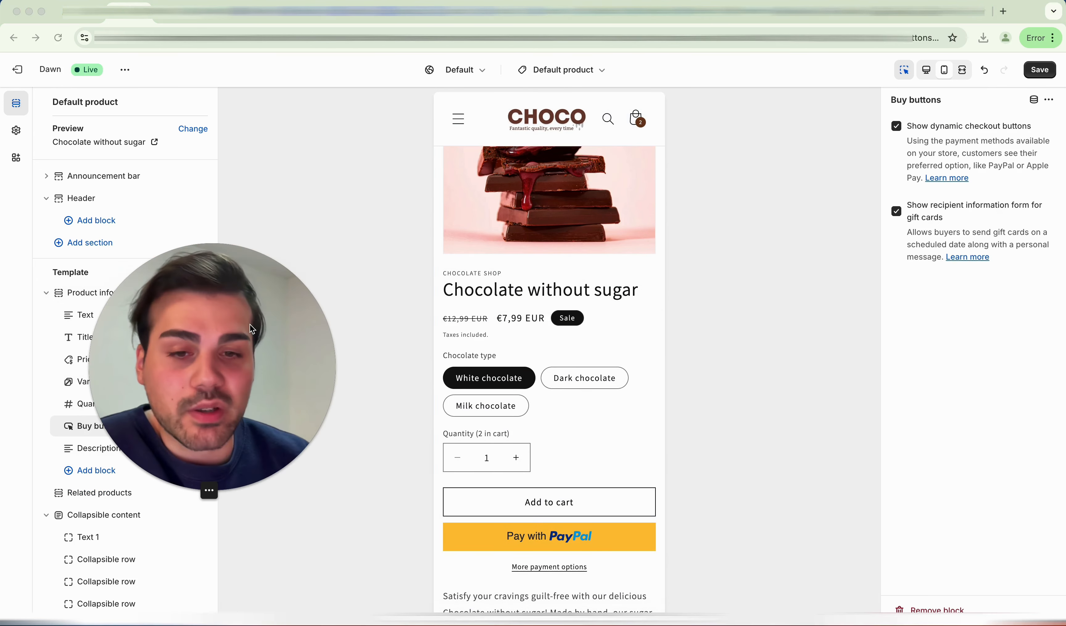
left_click(899, 127)
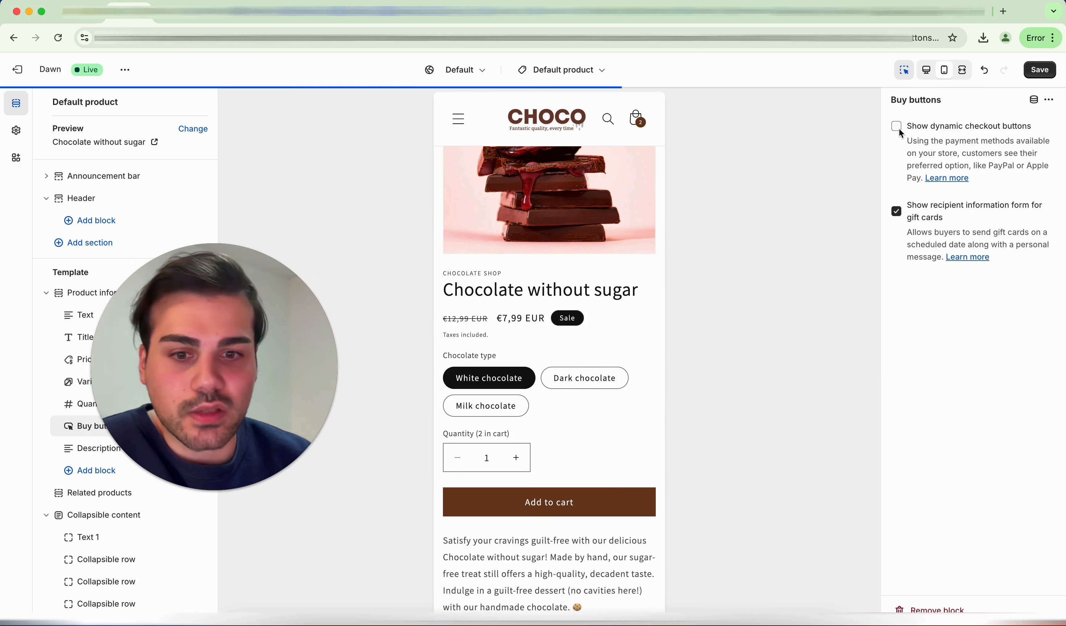
scroll(562, 509, "up", 3)
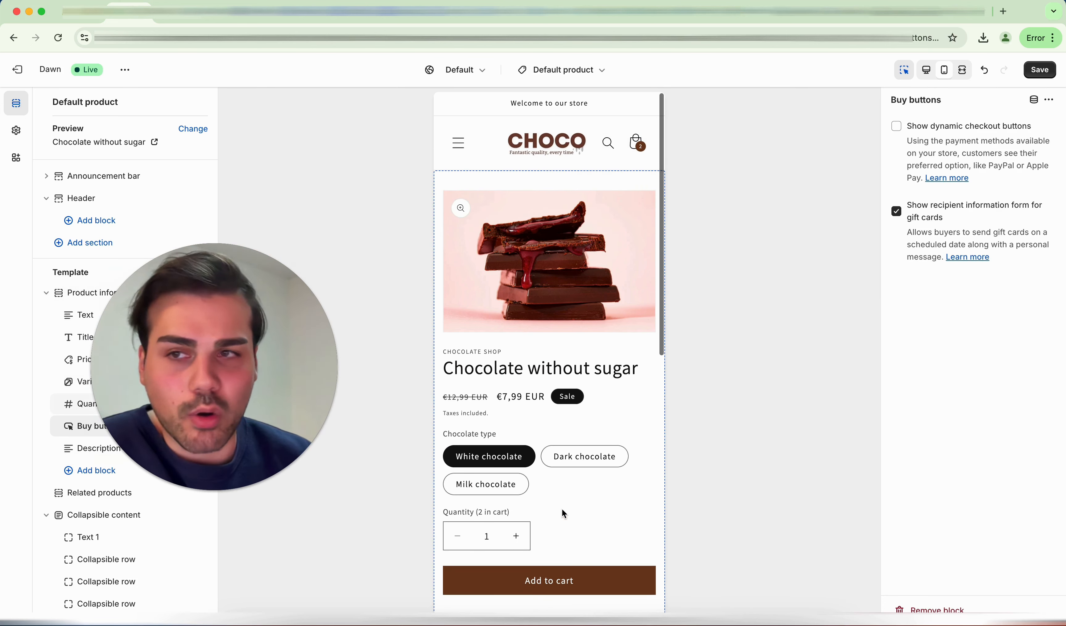
scroll(563, 508, "down", 2)
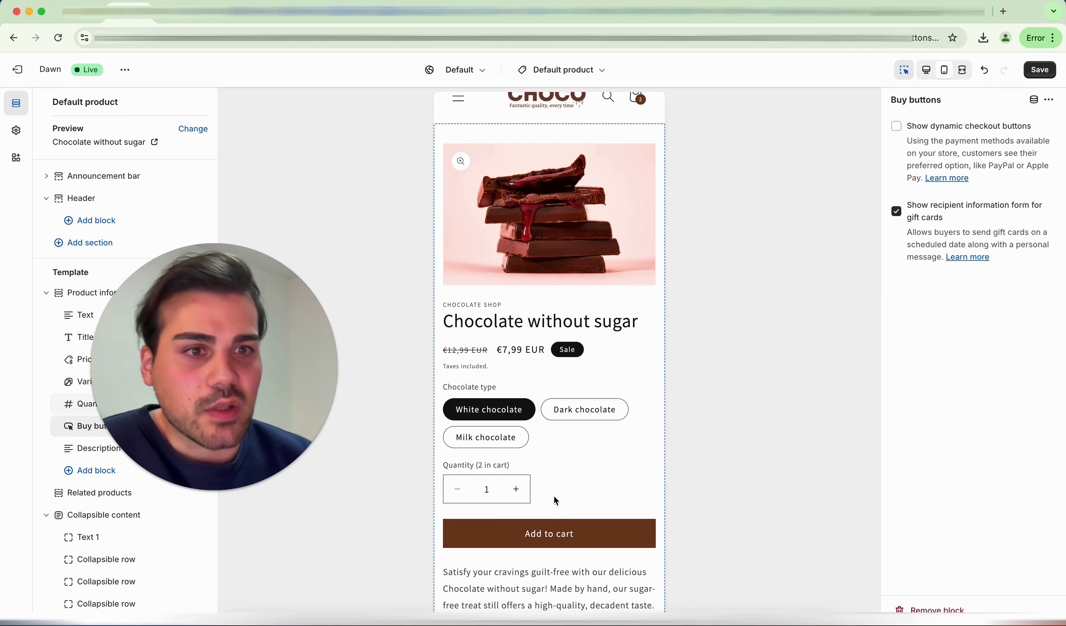
scroll(558, 495, "down", 1)
scroll(540, 496, "down", 10)
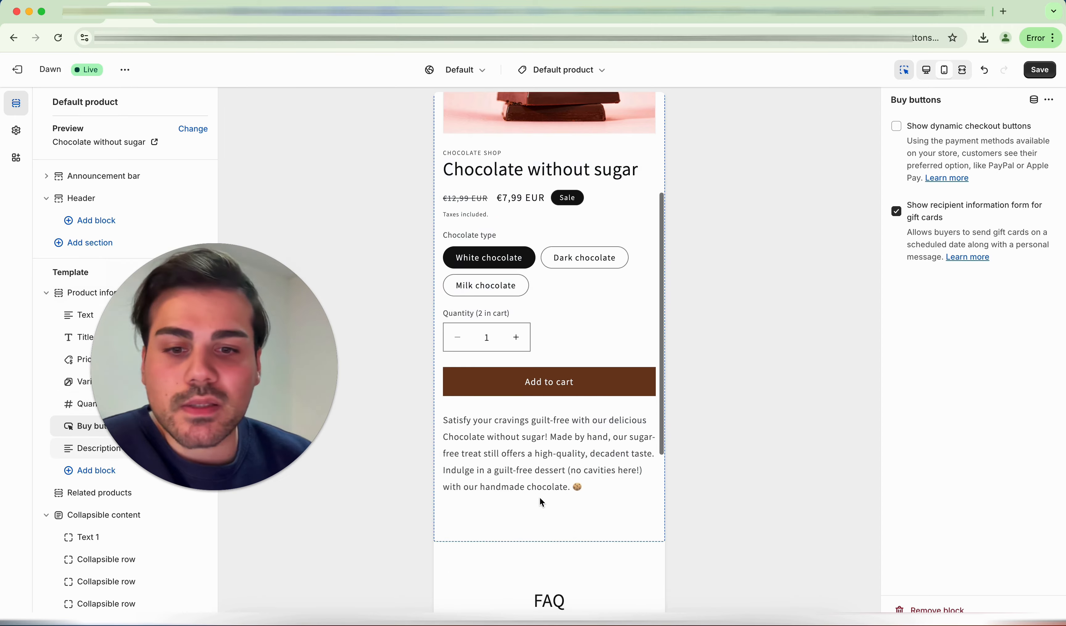
scroll(540, 497, "up", 12)
Save the product template and bring up the home page in the preview
left_click(1053, 78)
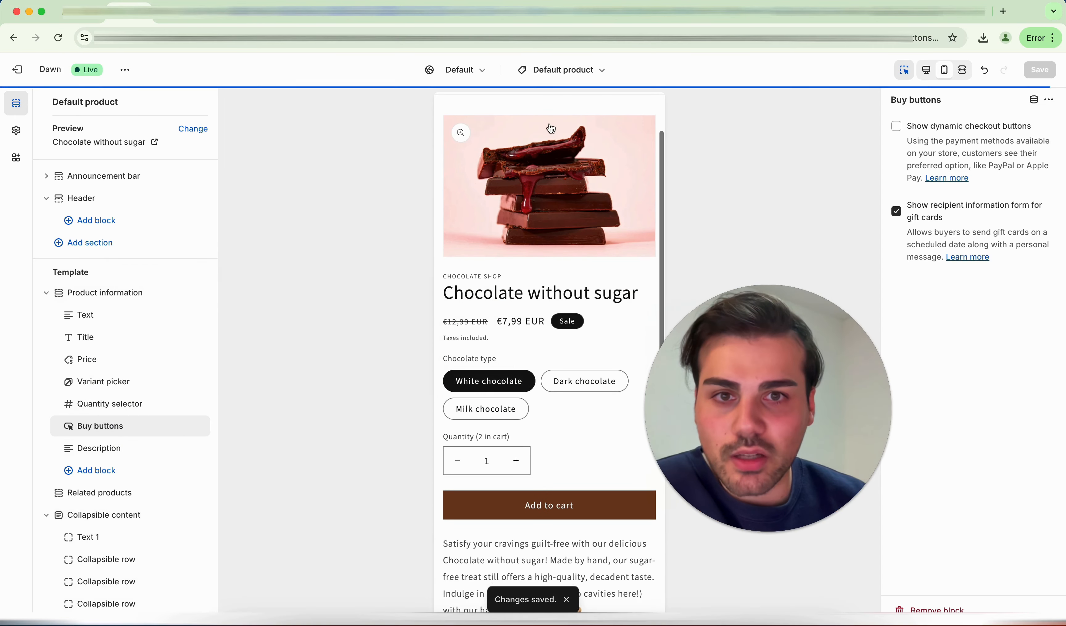
scroll(554, 138, "up", 3)
left_click(547, 147)
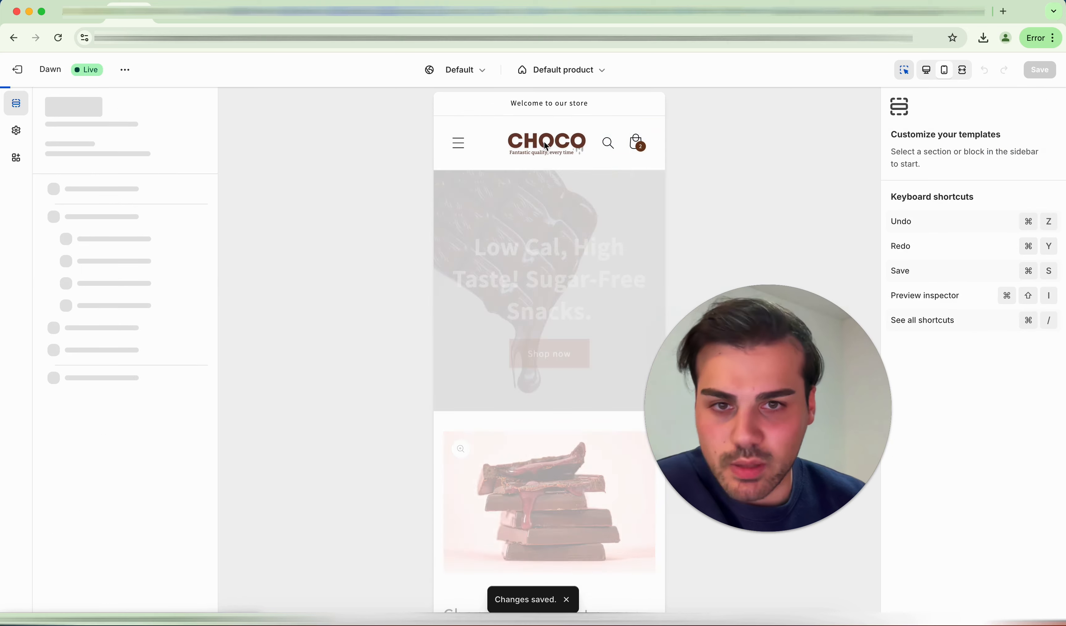
Remove the Share block from the home page's Featured product section and save
scroll(530, 298, "down", 10)
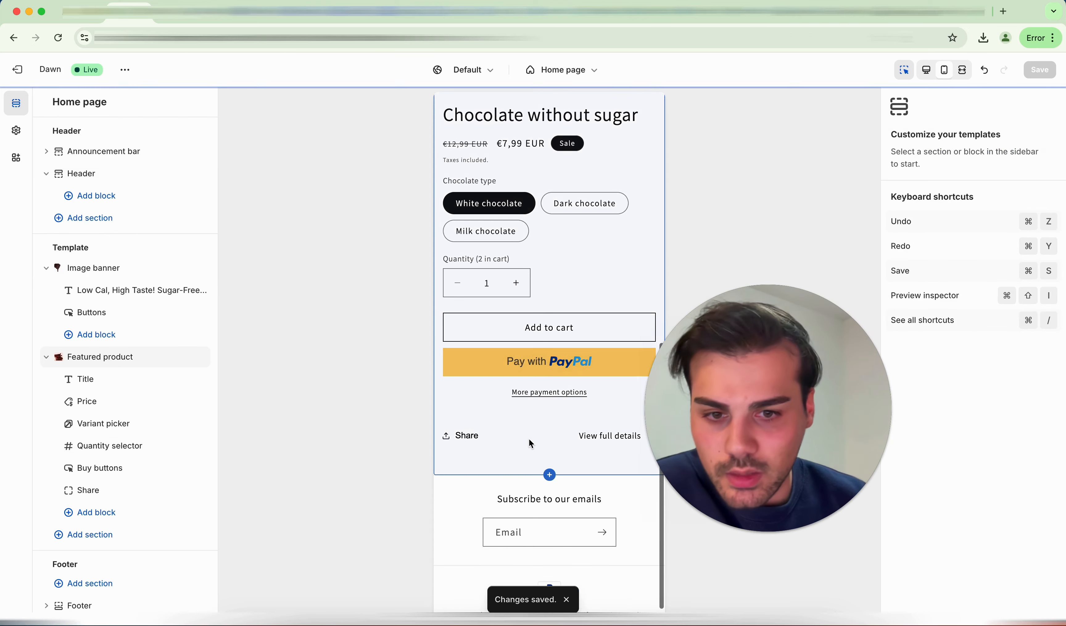
left_click(529, 439)
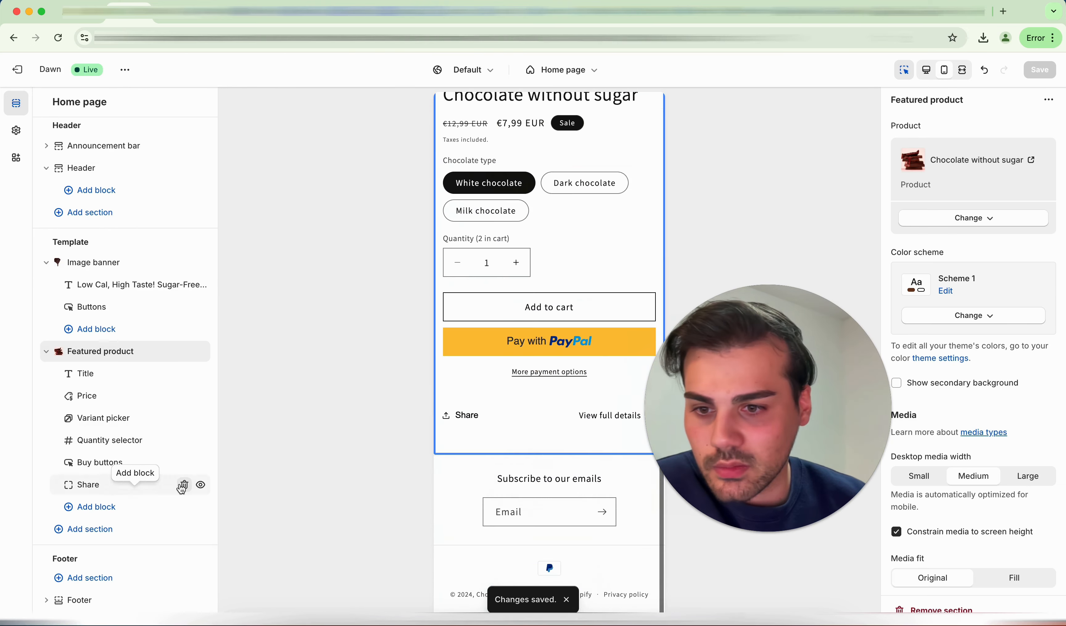
left_click(185, 485)
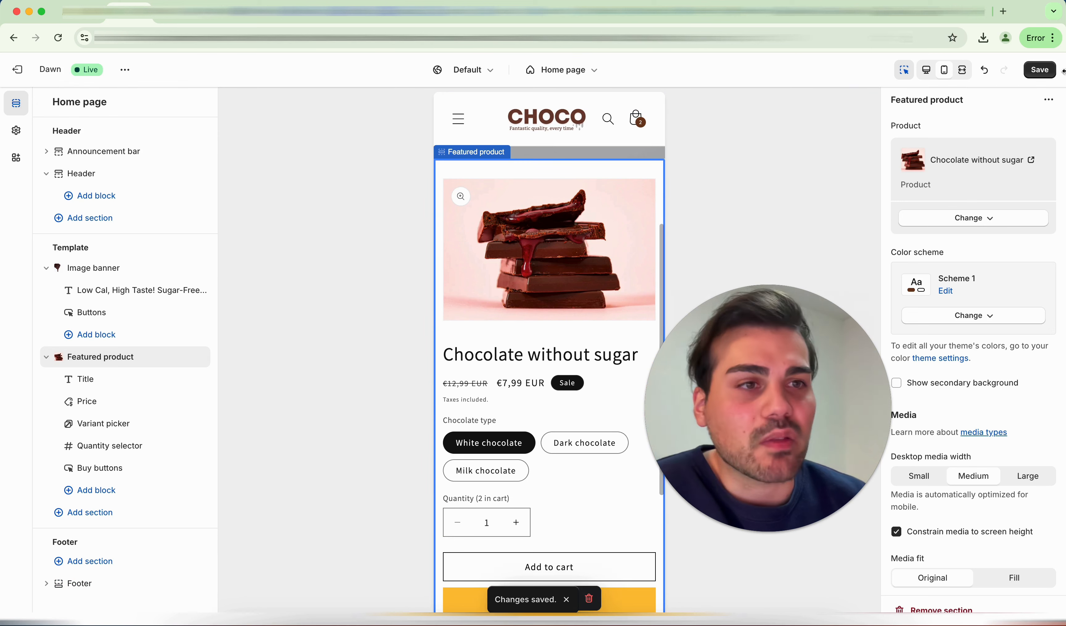
left_click(1042, 70)
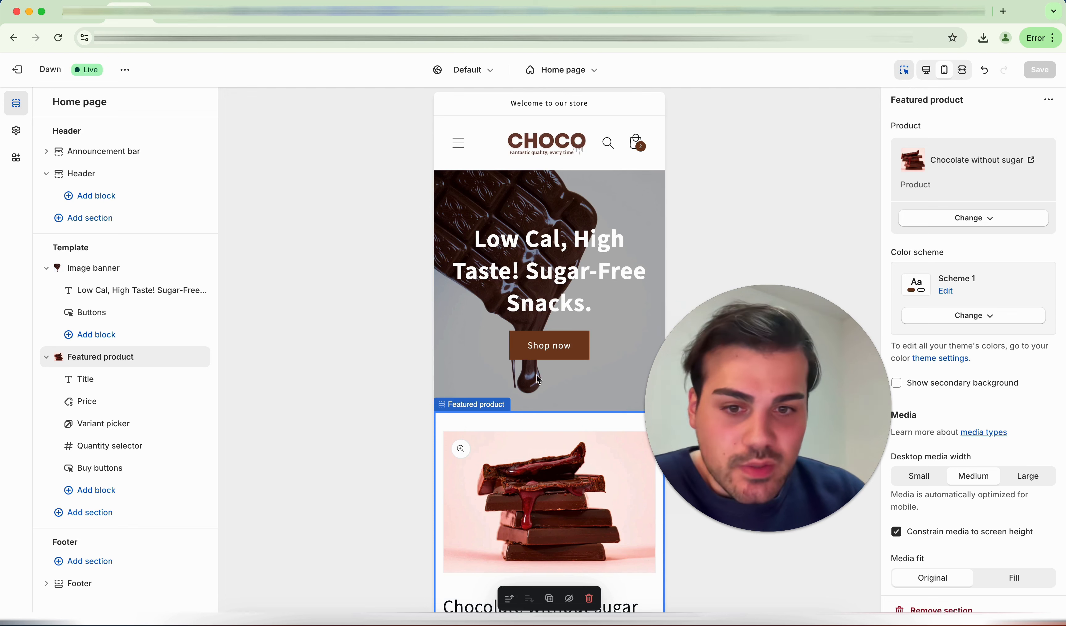
Check the product page through View full details, then exit the theme editor
left_click(905, 69)
scroll(558, 344, "down", 8)
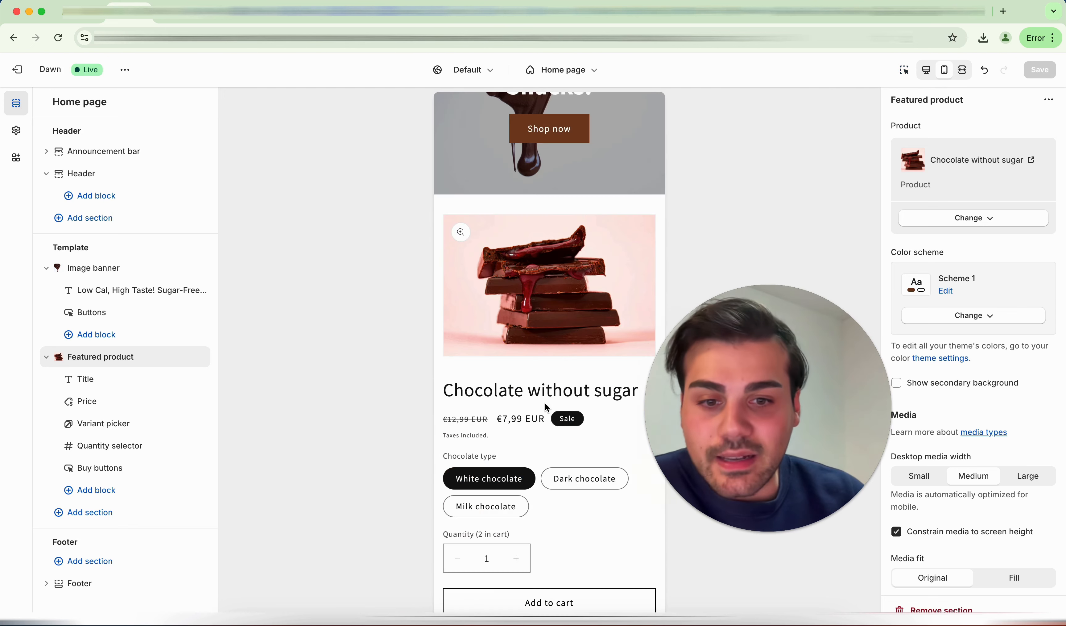
left_click(503, 544)
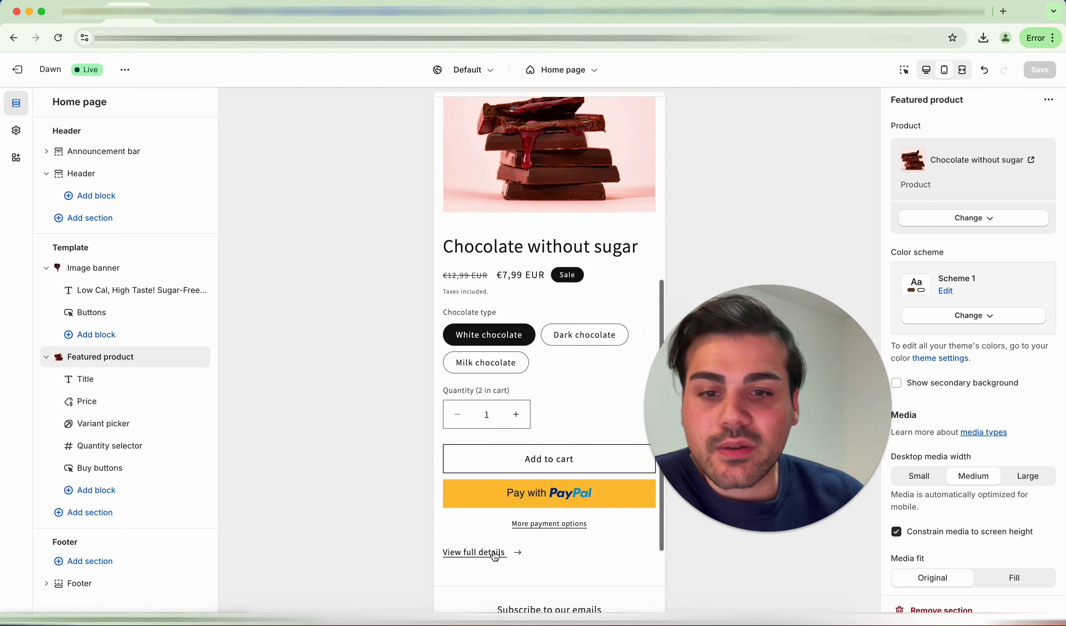
scroll(554, 450, "down", 6)
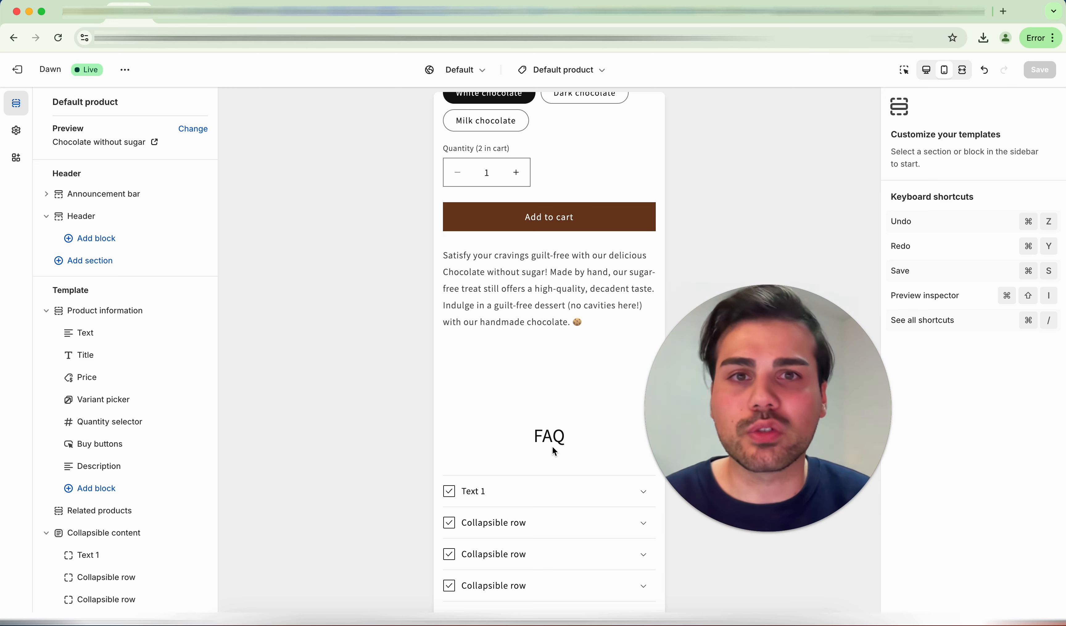
scroll(508, 314, "up", 8)
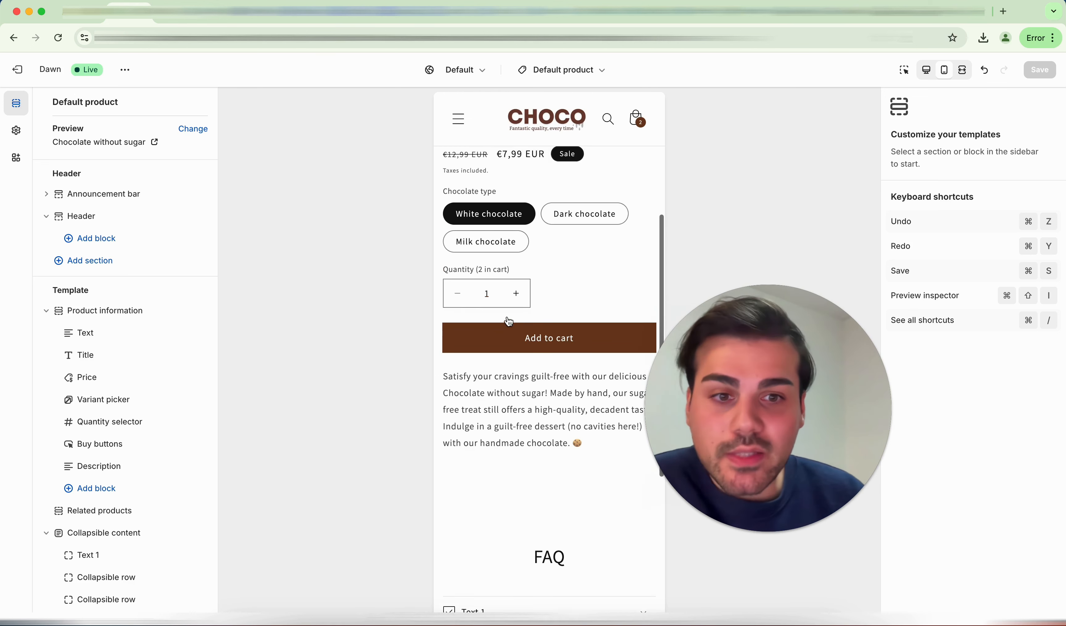
left_click(26, 78)
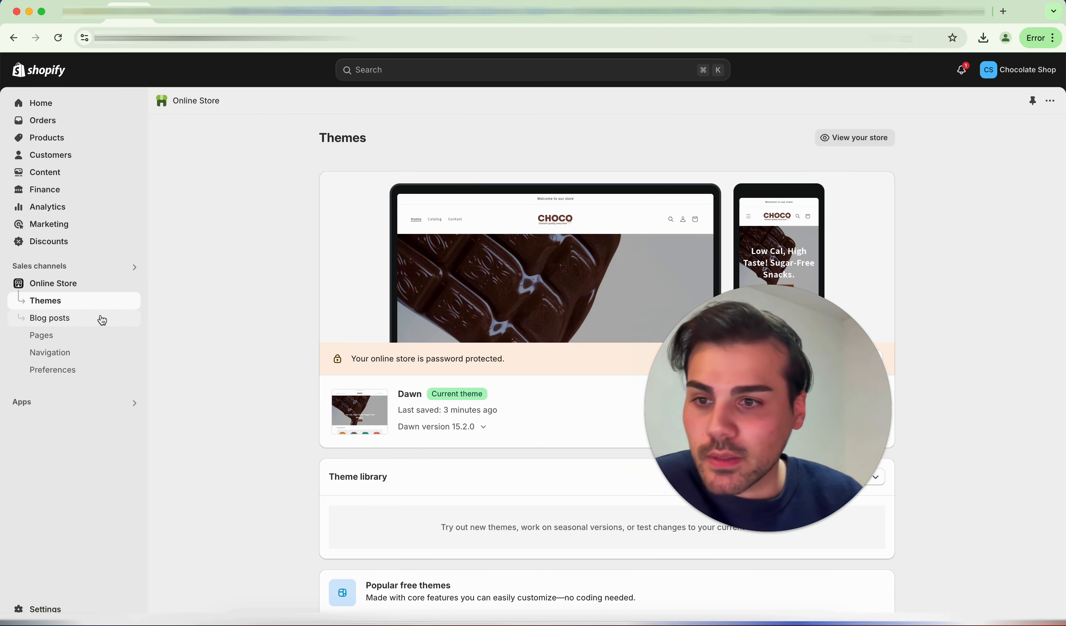
Start a new blog post titled 'Blog 1'
left_click(64, 322)
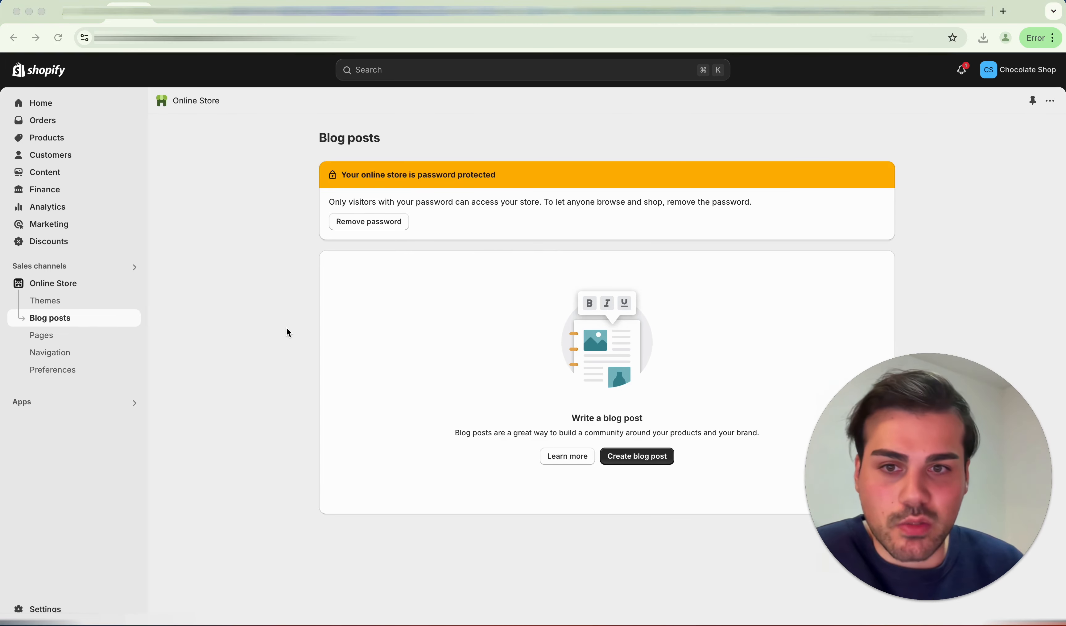
left_click(637, 458)
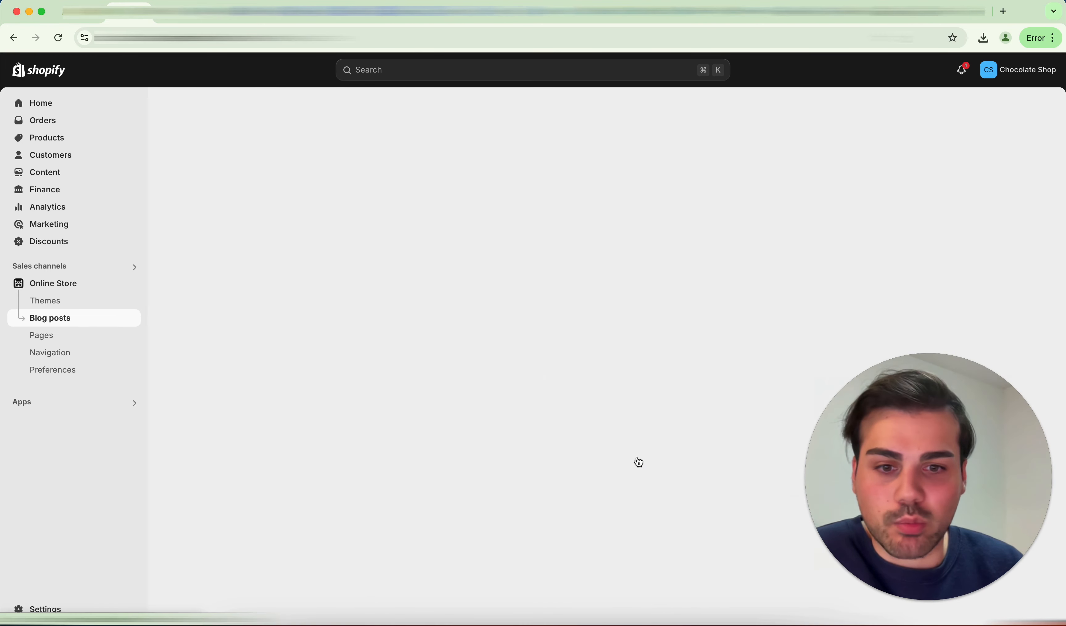
left_click(390, 205)
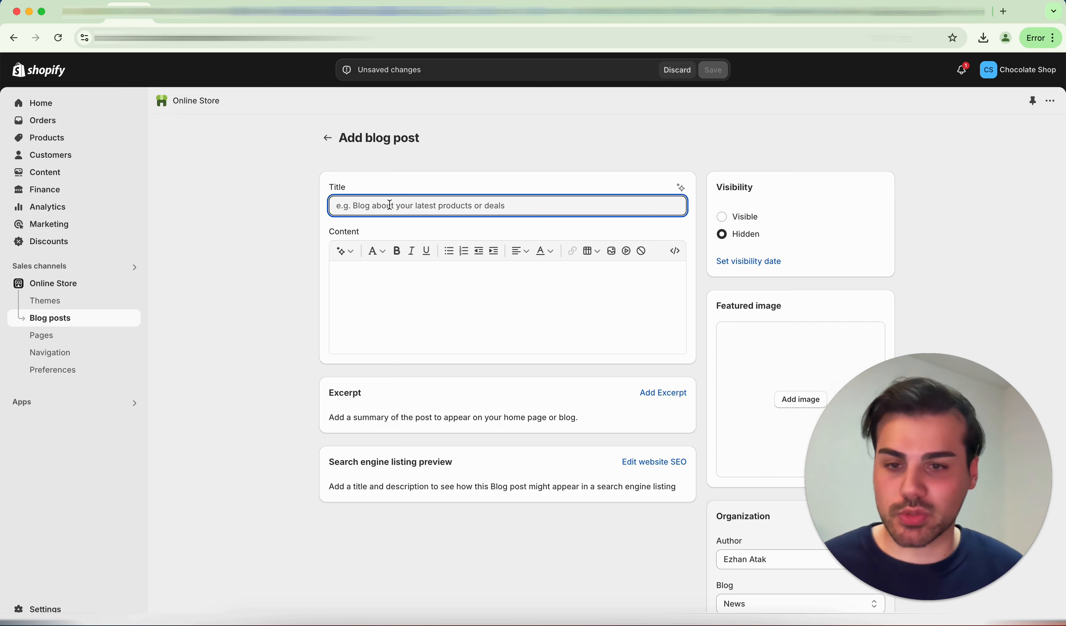
type("Blog 1")
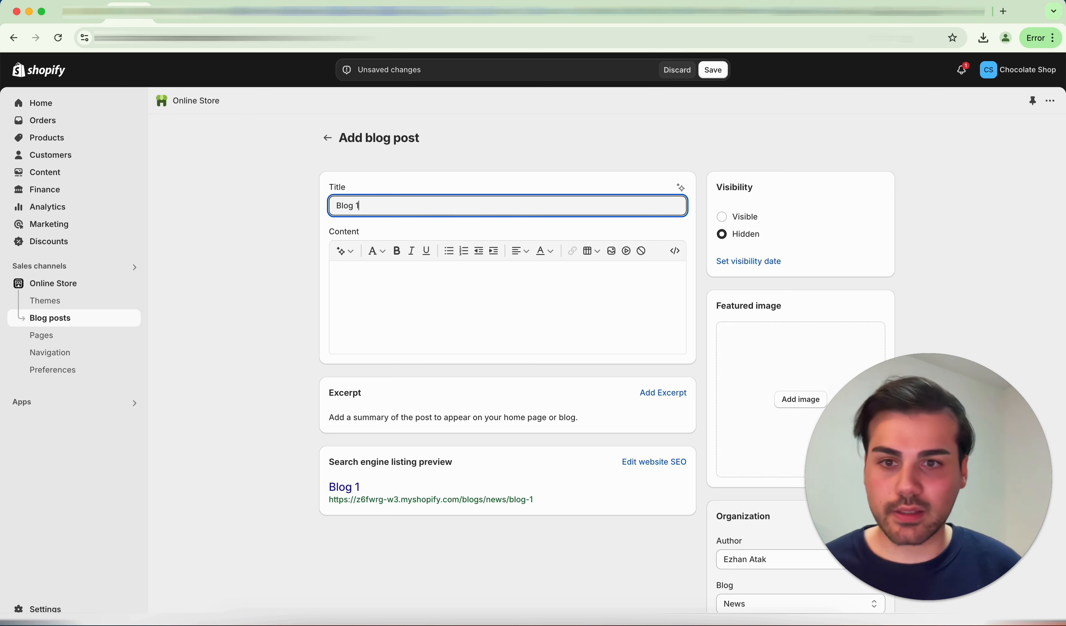
key("Tab")
key("Tab")
key("Tab")
key("Tab")
key("Tab")
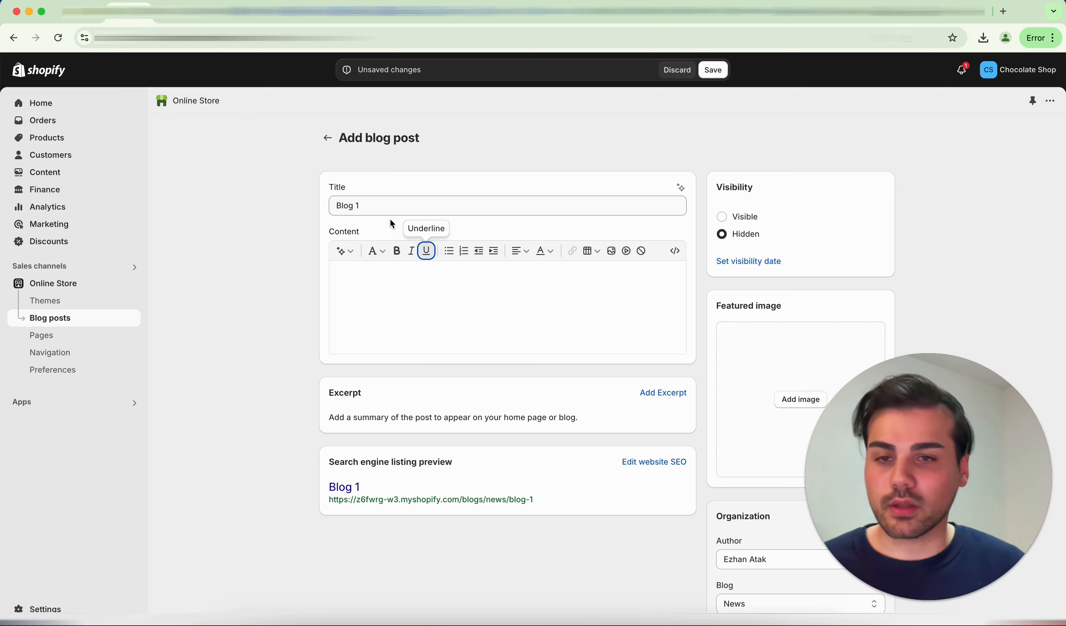
Add the body text 'Text 1', keep the News blog, and save the post
left_click(401, 302)
type("Text 1")
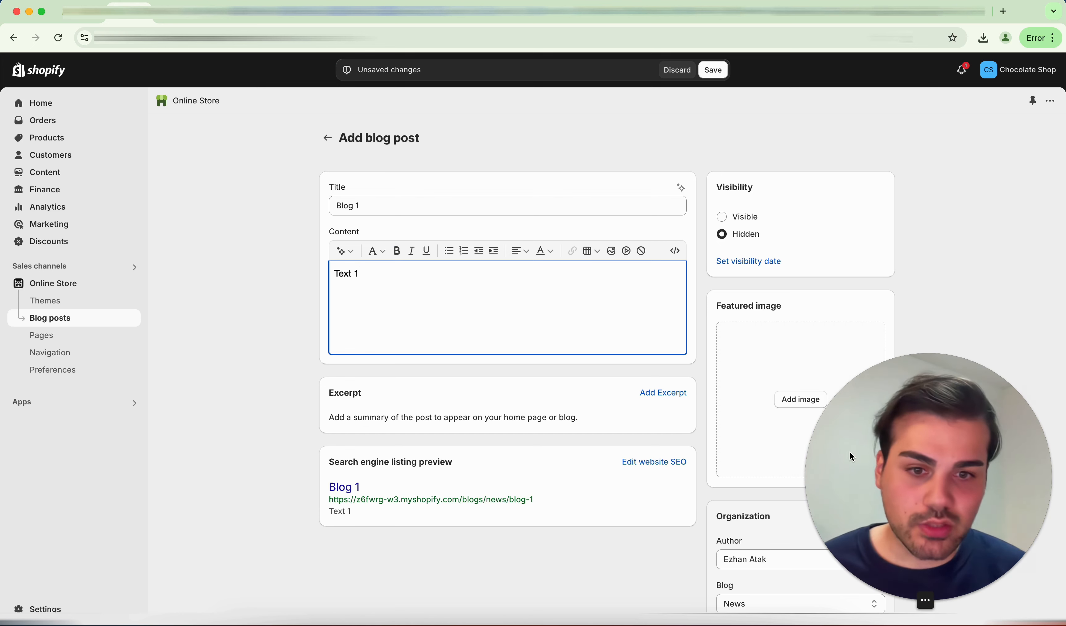
left_click_drag(850, 462, 546, 442)
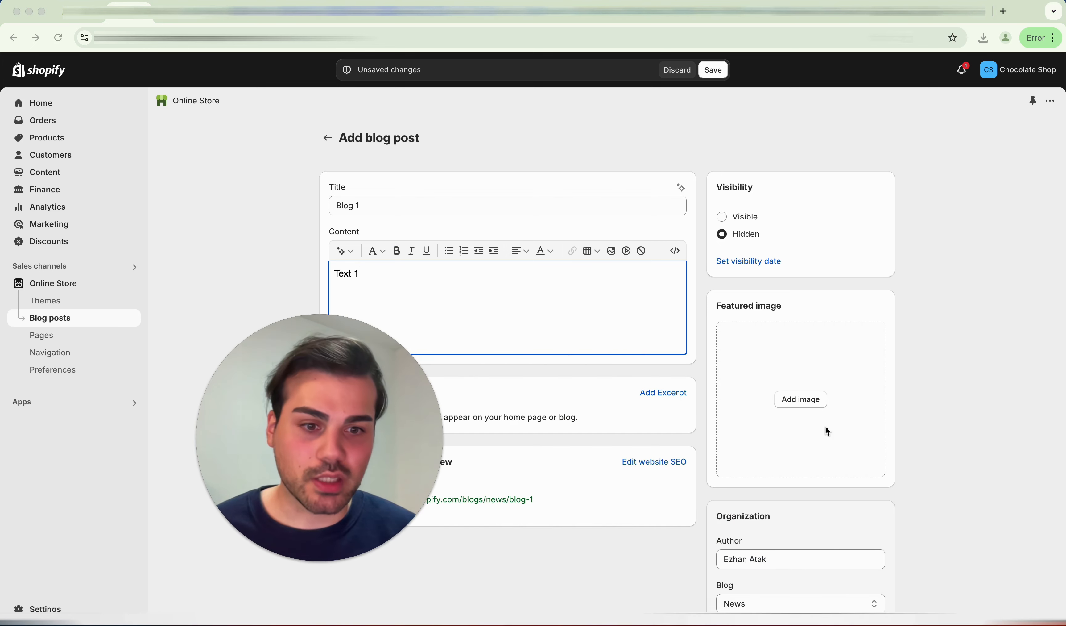
scroll(826, 427, "down", 2)
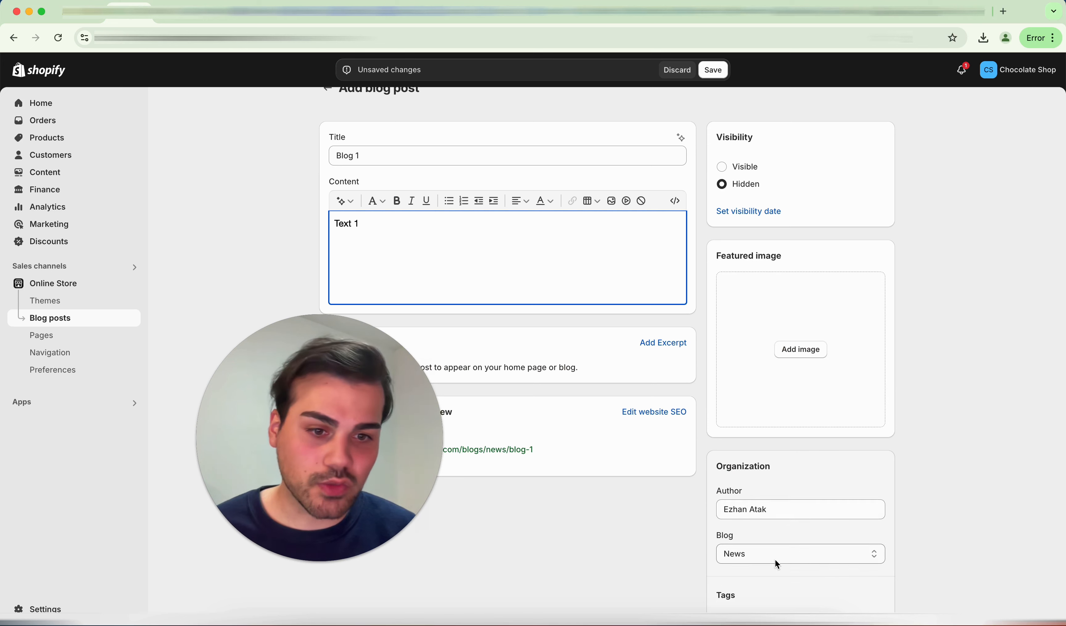
left_click(788, 555)
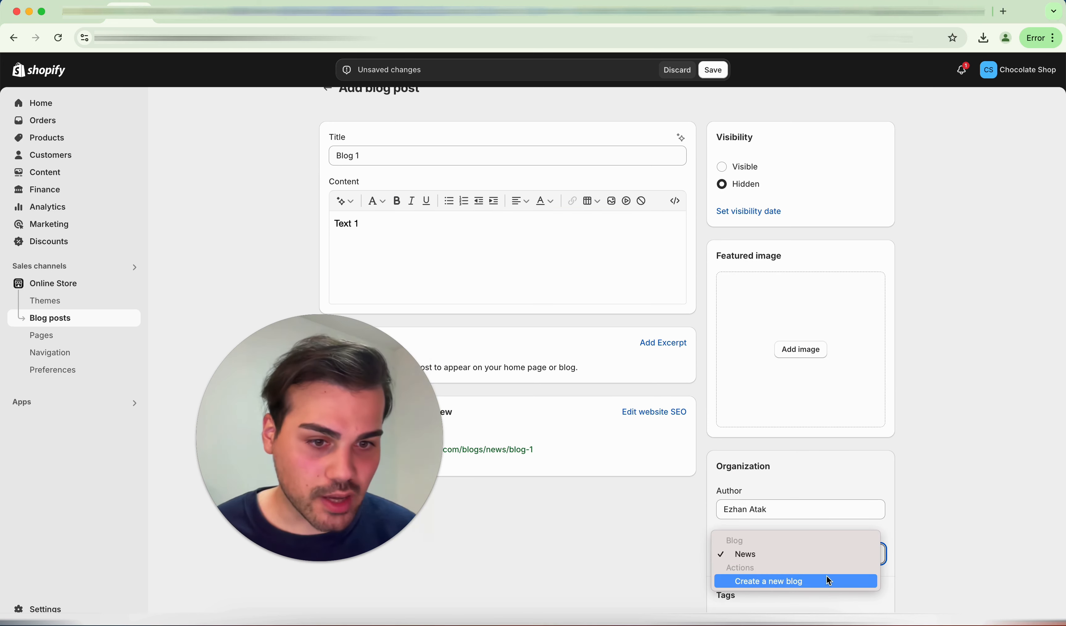
left_click(910, 551)
scroll(910, 552, "down", 5)
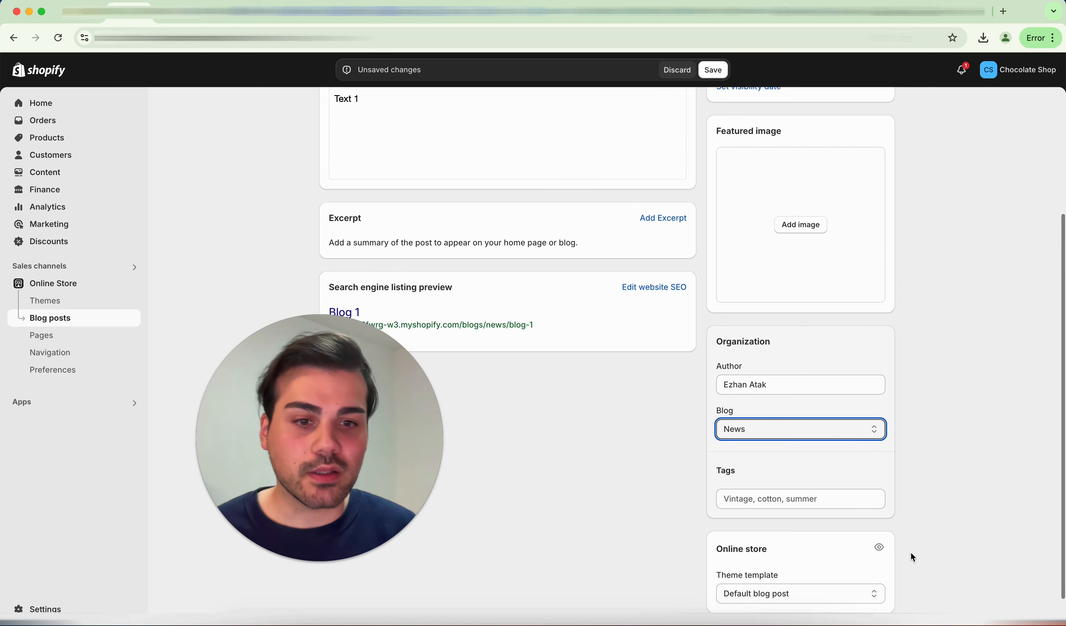
scroll(908, 554, "up", 5)
left_click(714, 70)
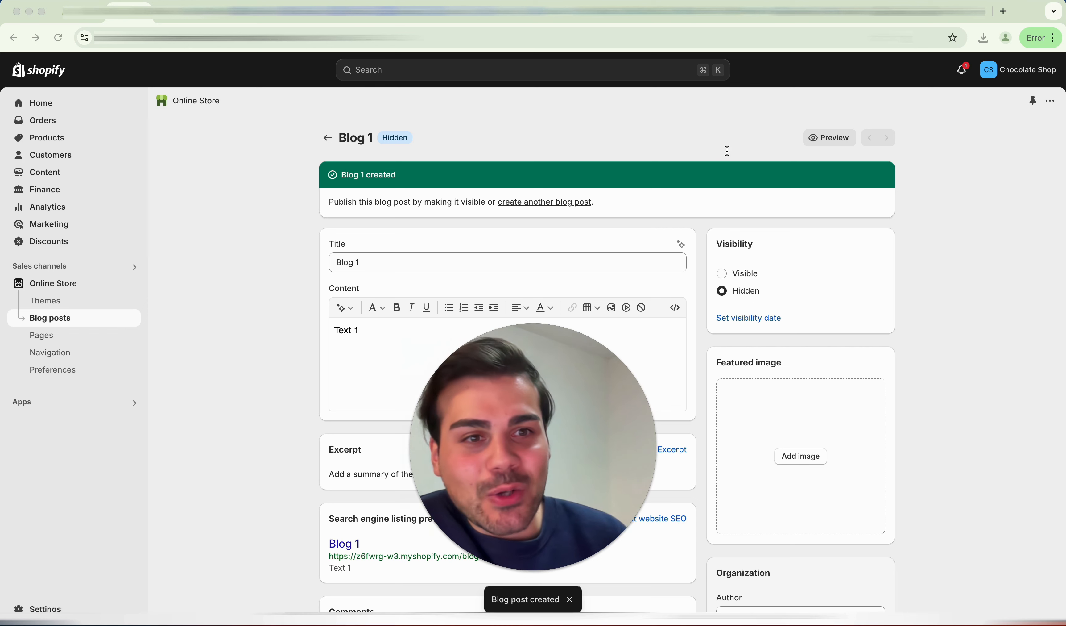
Preview the Blog 1 post on the storefront
left_click(825, 140)
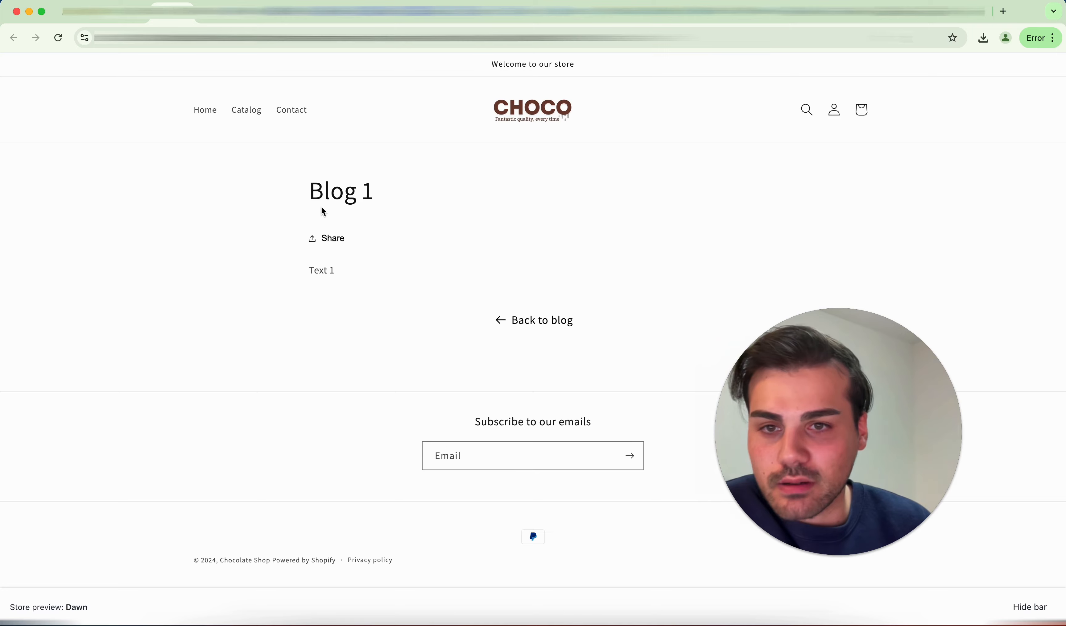
left_click_drag(324, 193, 405, 193)
left_click_drag(310, 267, 373, 272)
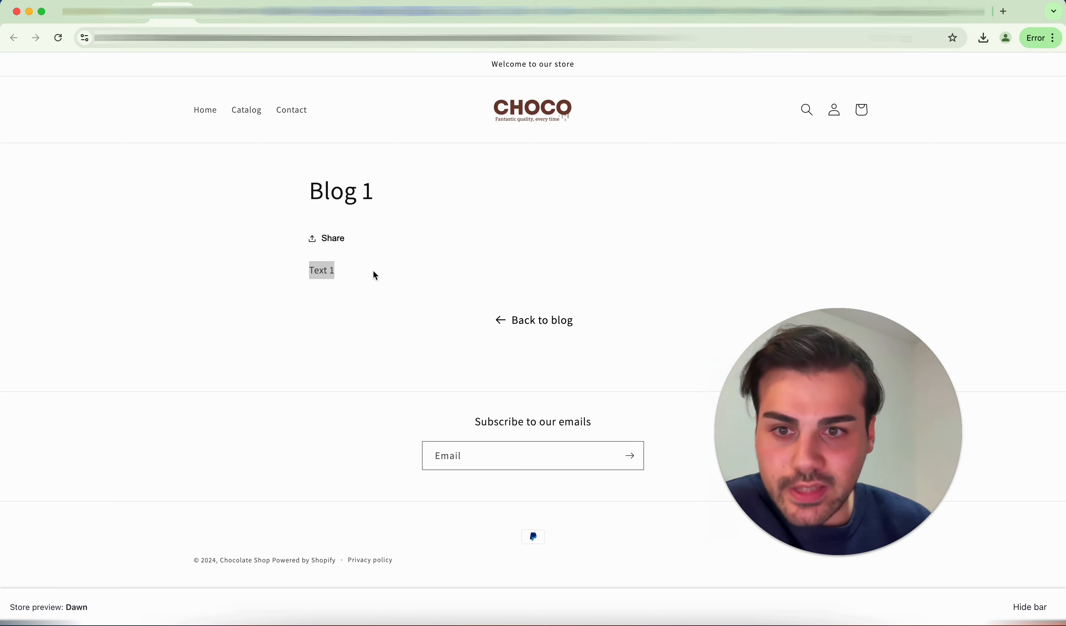
Try bold and italic on the 'Text 1' body, then discard the unsaved changes
left_click(125, 12)
scroll(278, 366, "down", 4)
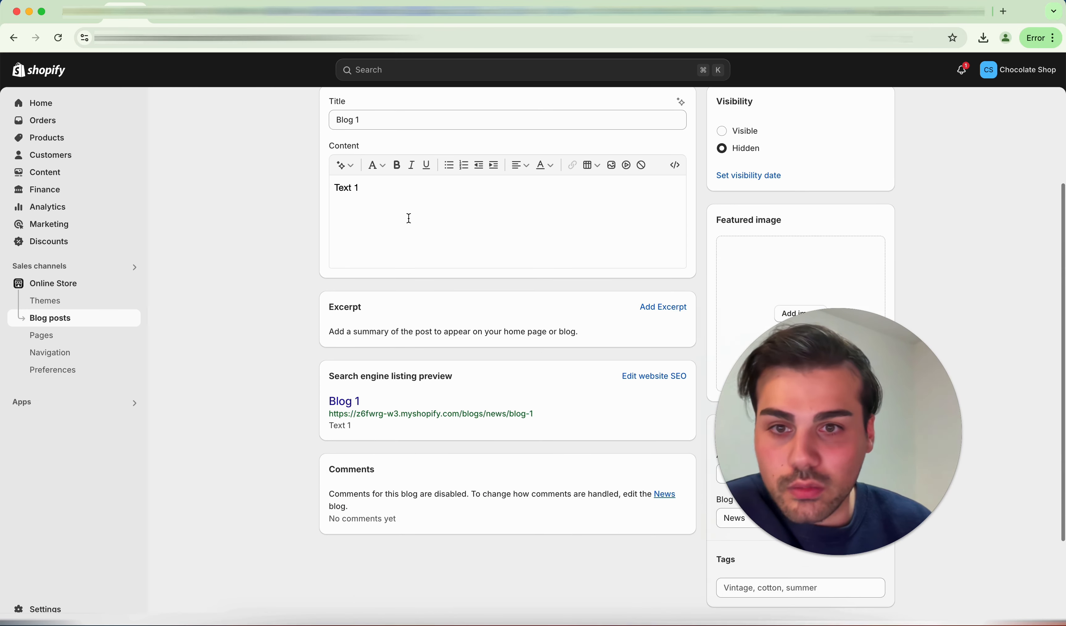
left_click(384, 196)
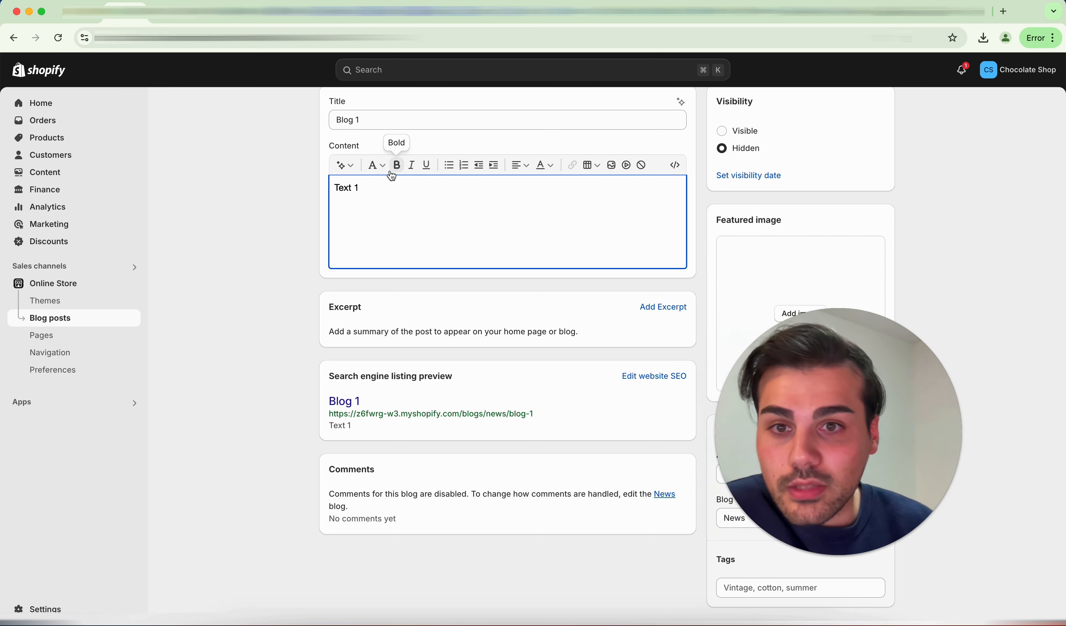
left_click(400, 171)
left_click(400, 172)
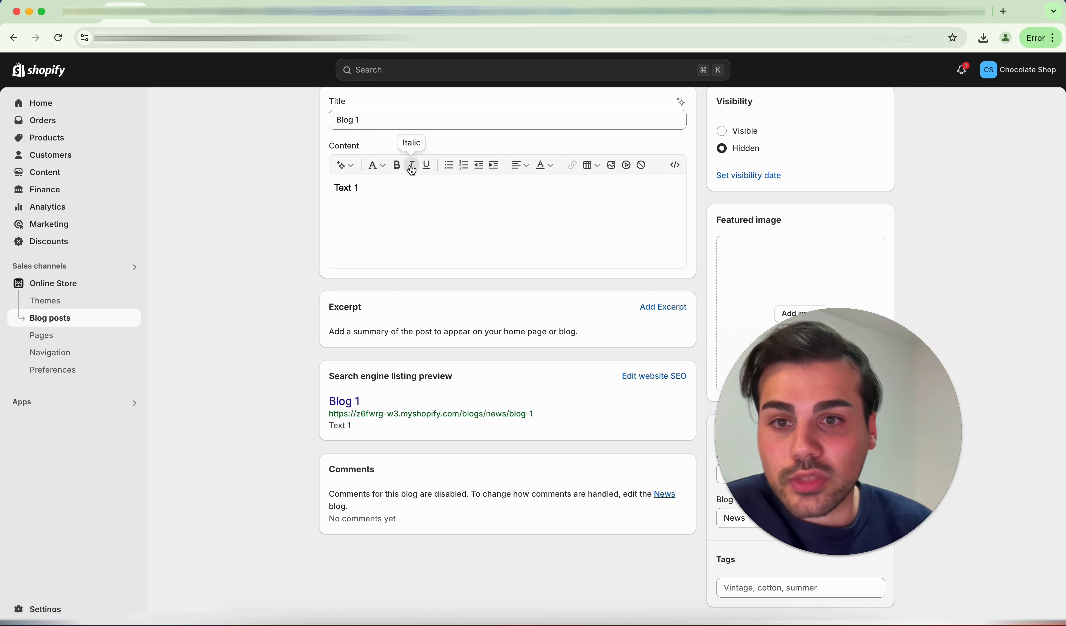
triple_click(382, 191)
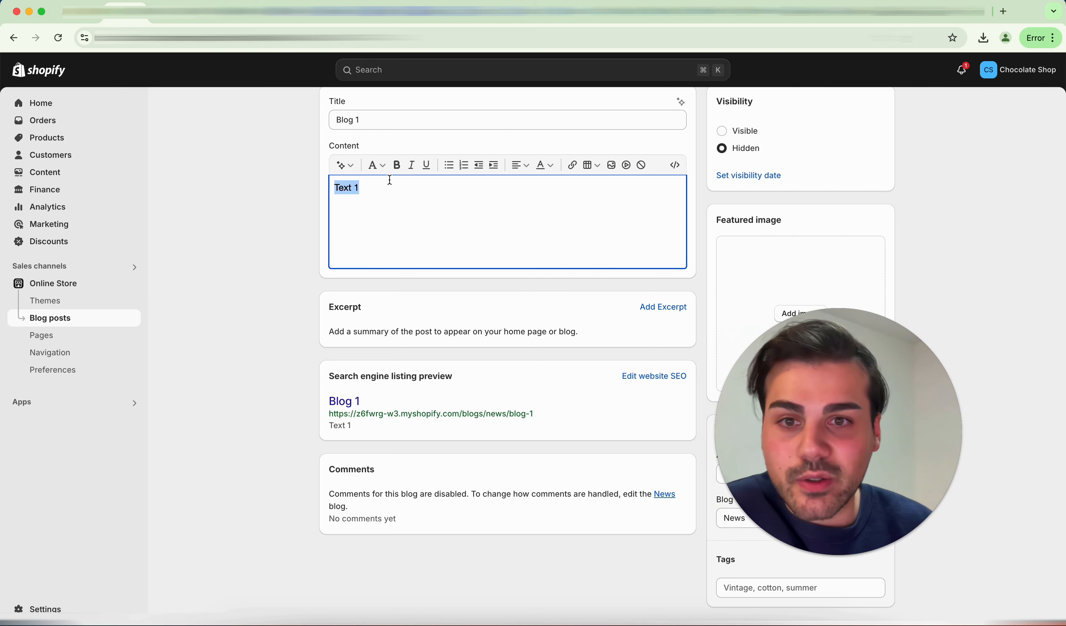
left_click(412, 170)
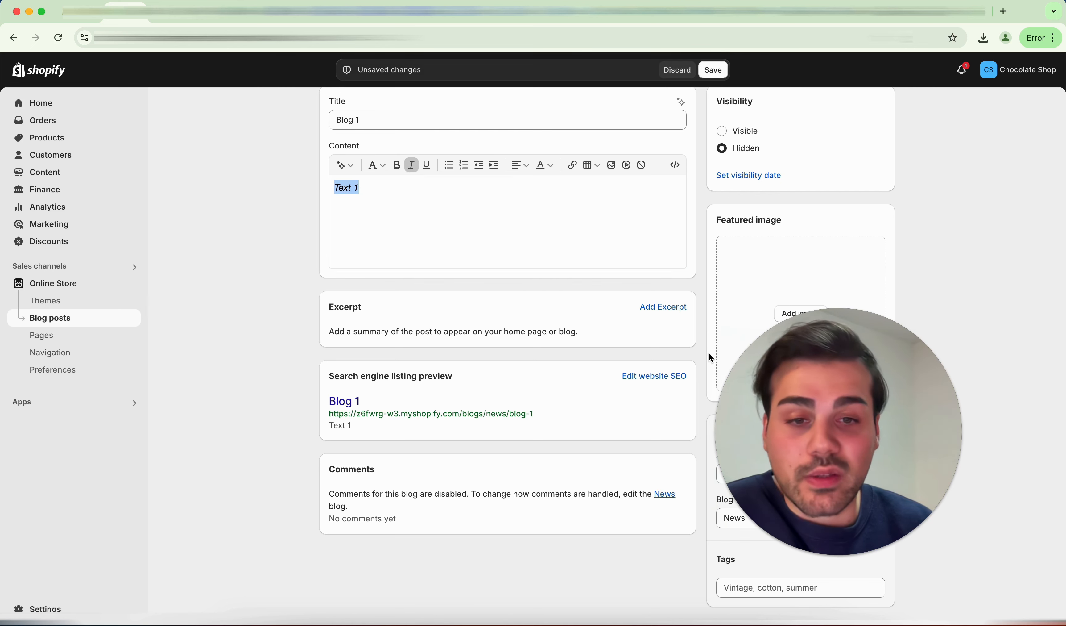
left_click_drag(774, 415, 478, 464)
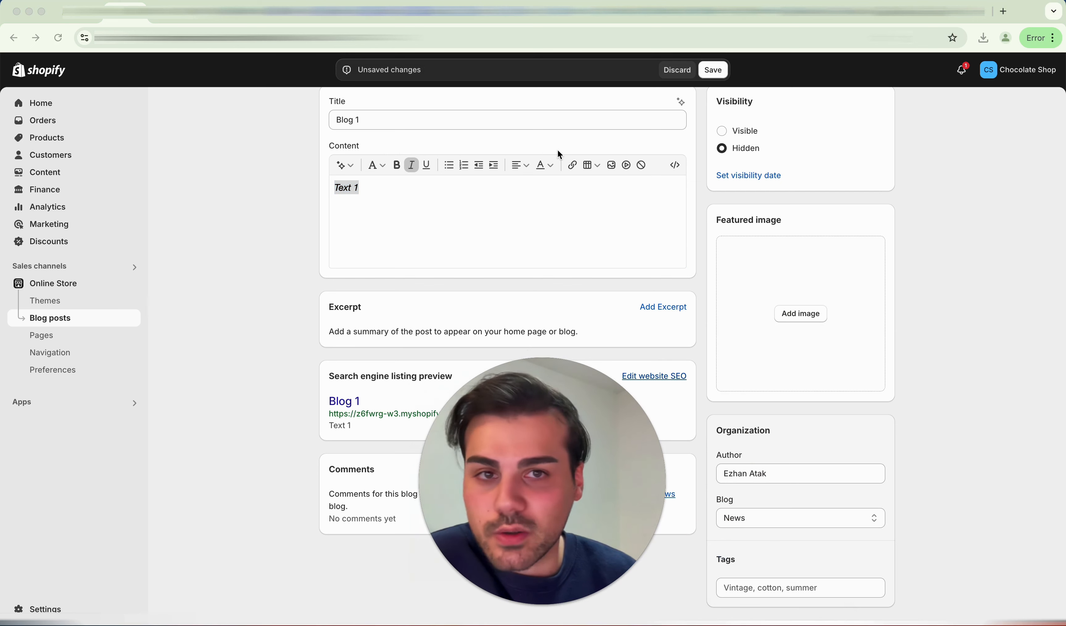
left_click(679, 70)
Go to the Online Store Pages list
left_click_drag(625, 418, 909, 374)
left_click(199, 353)
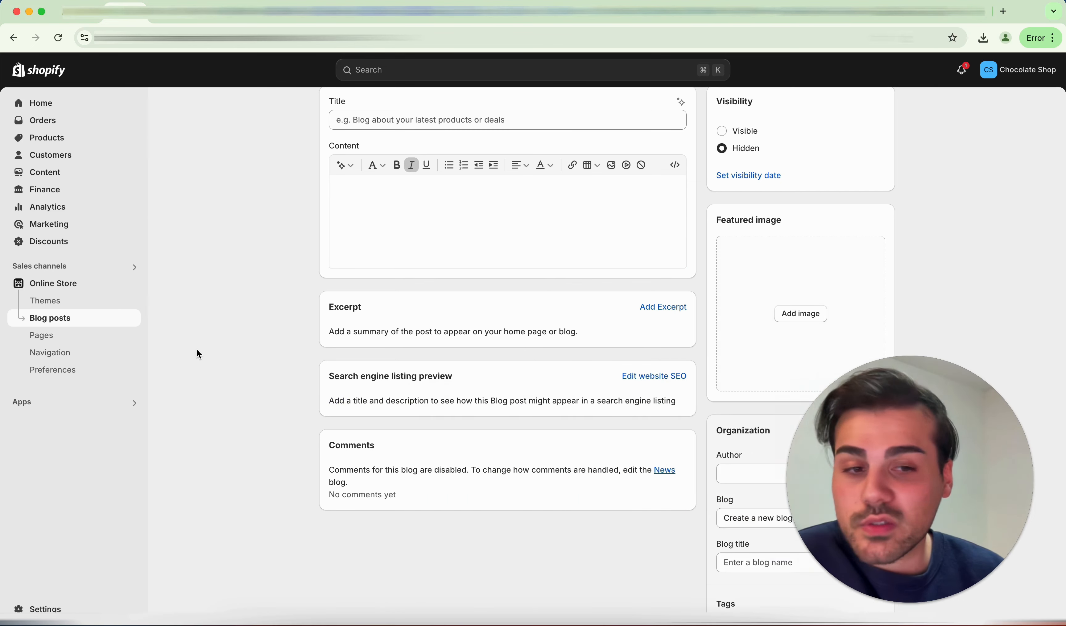
left_click(68, 337)
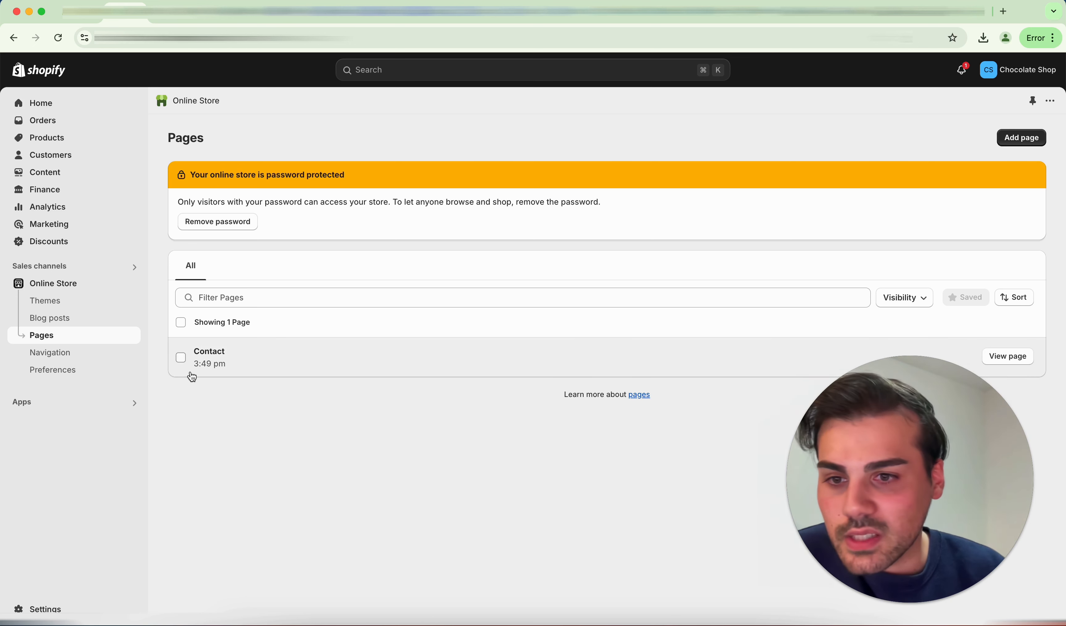
left_click(182, 359)
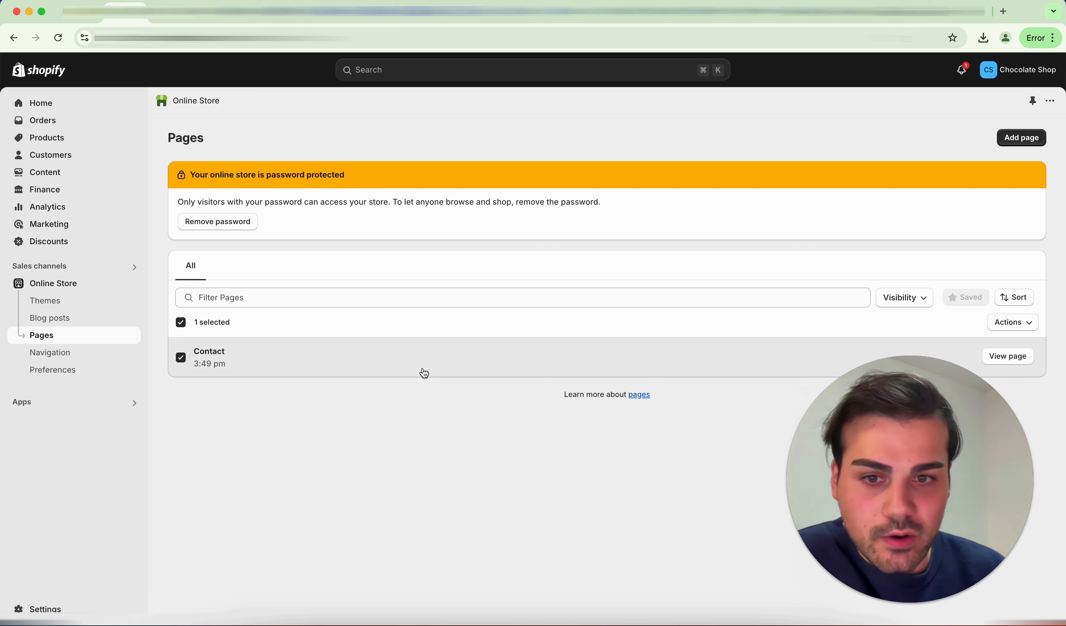
left_click(386, 364)
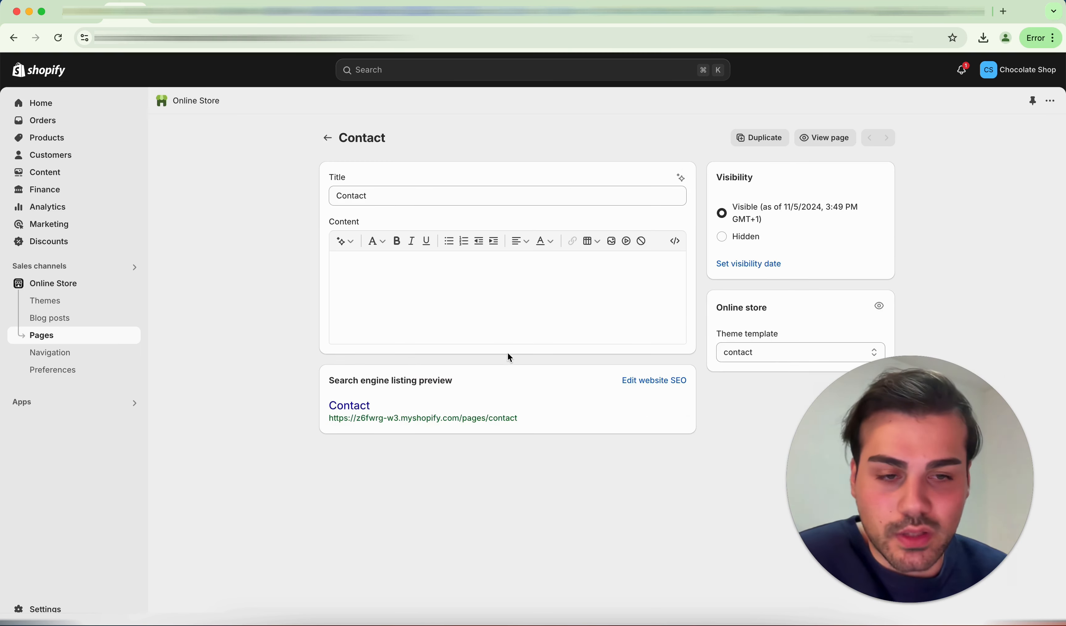
left_click_drag(833, 419, 23, 421)
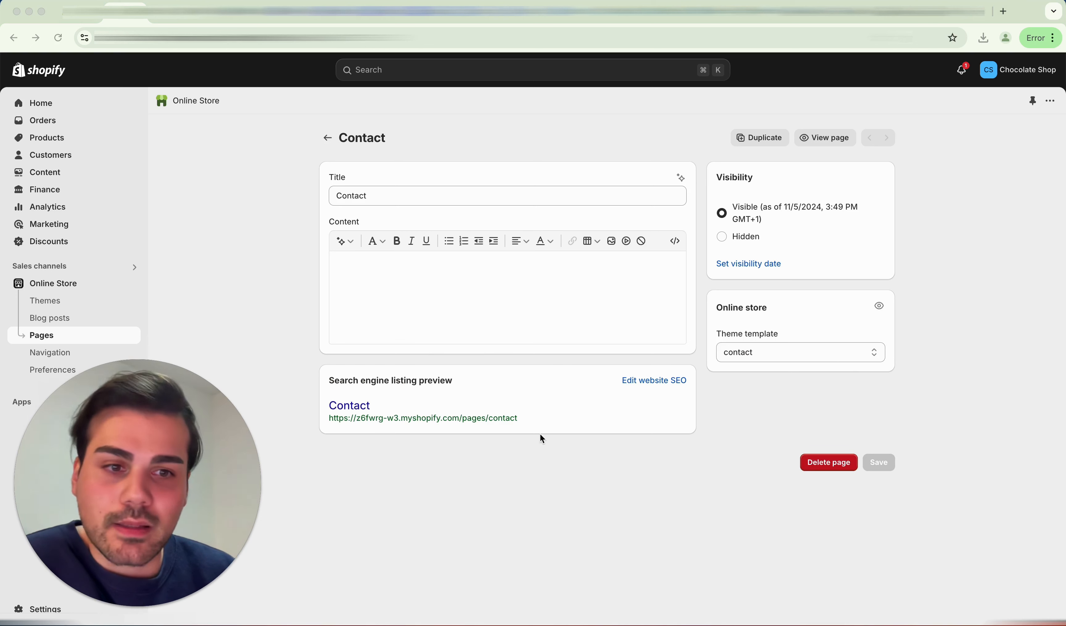
left_click(751, 353)
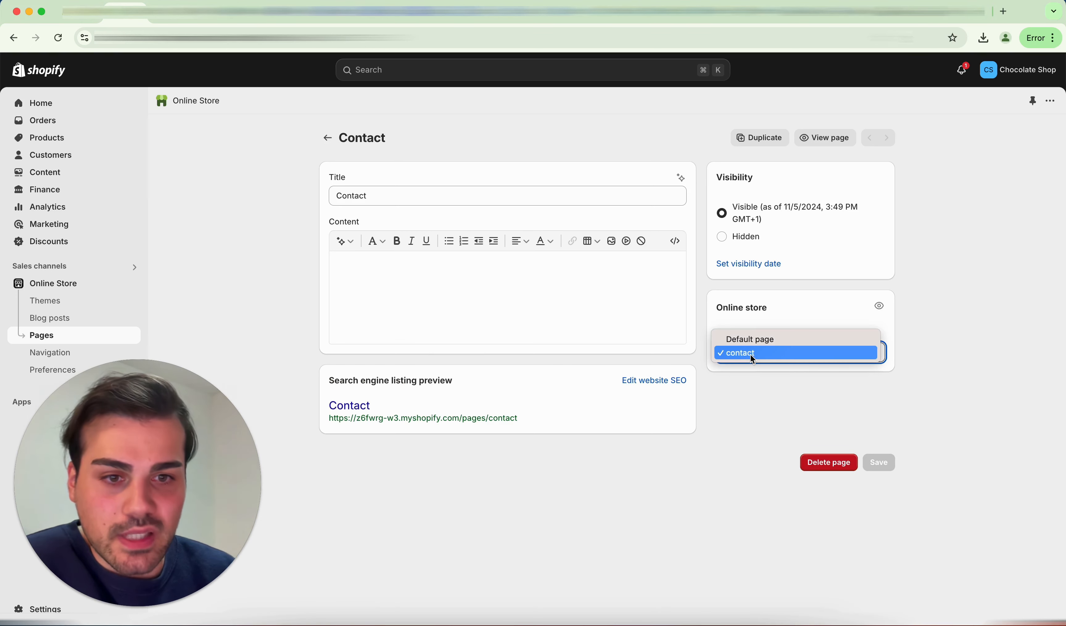
left_click(750, 353)
left_click(751, 353)
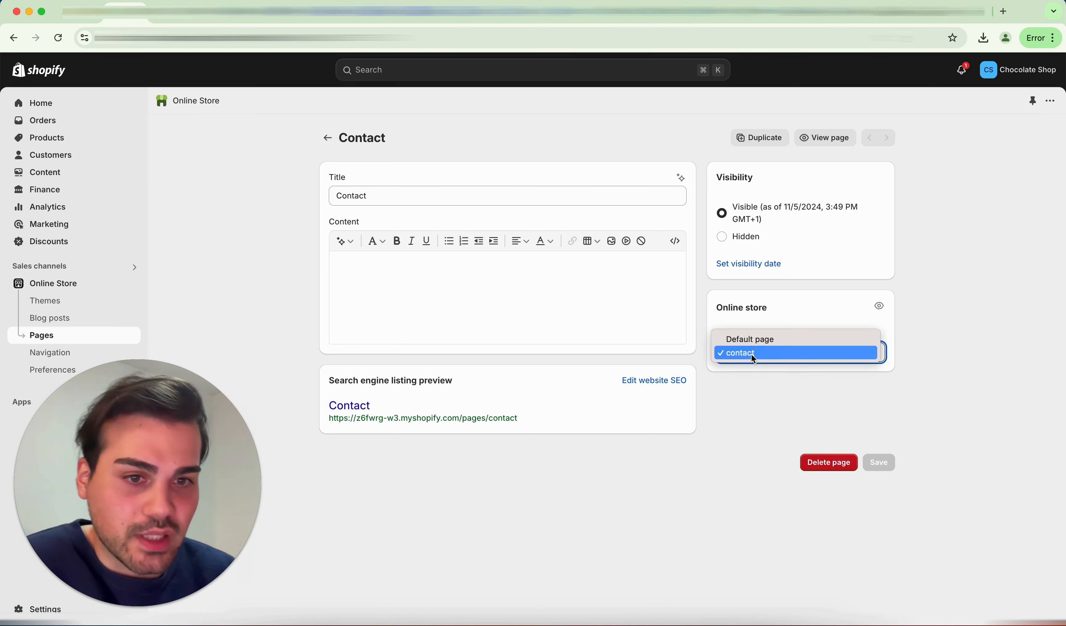
left_click(788, 349)
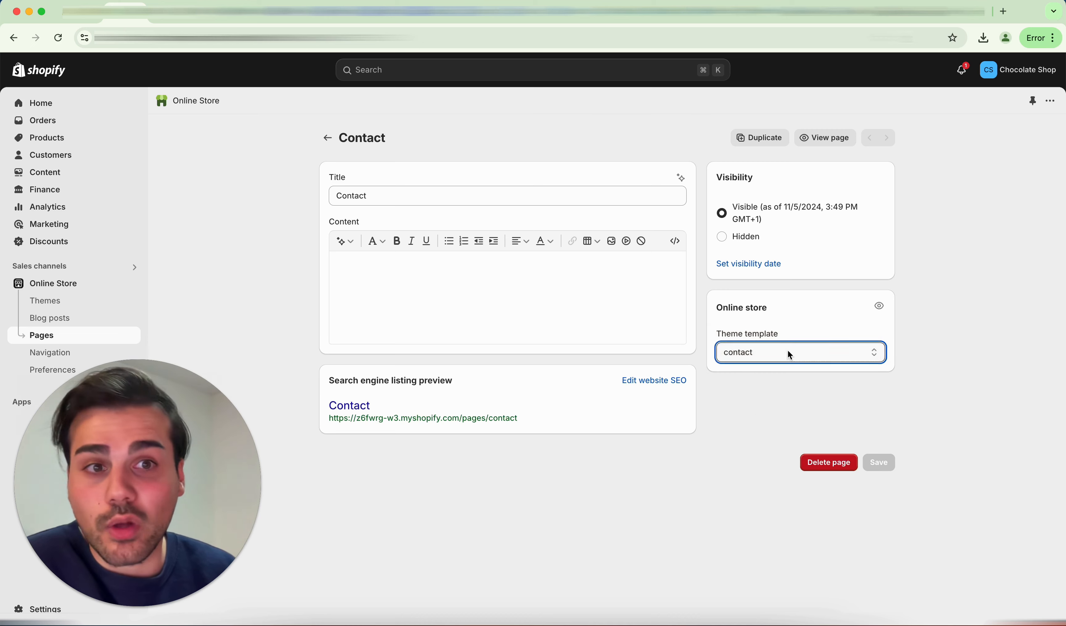
left_click(841, 142)
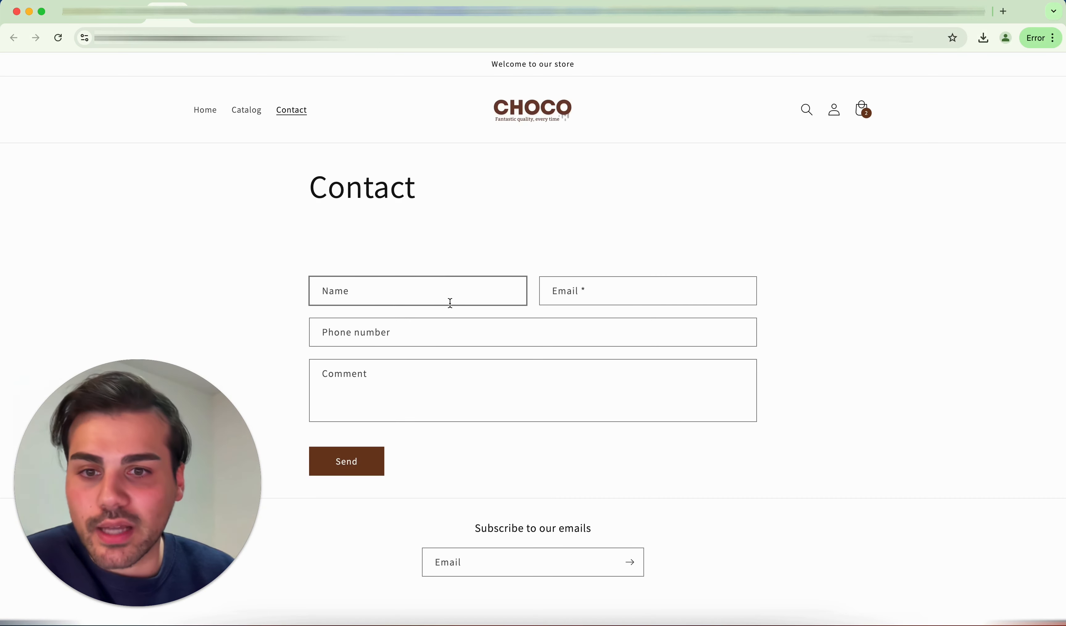
left_click(122, 13)
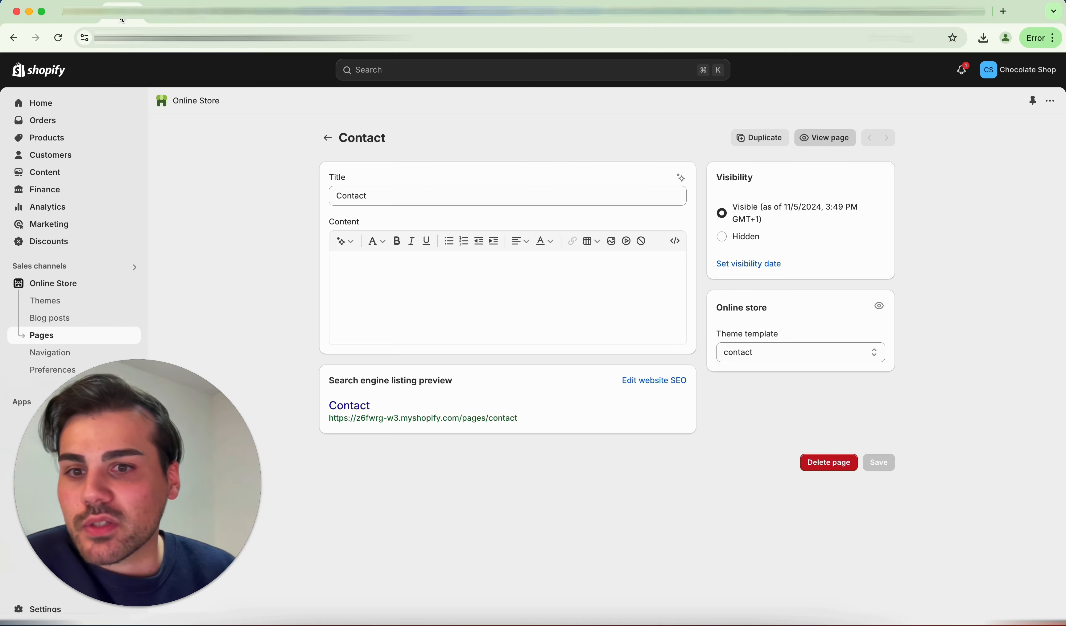
left_click_drag(143, 445, 147, 443)
left_click(328, 138)
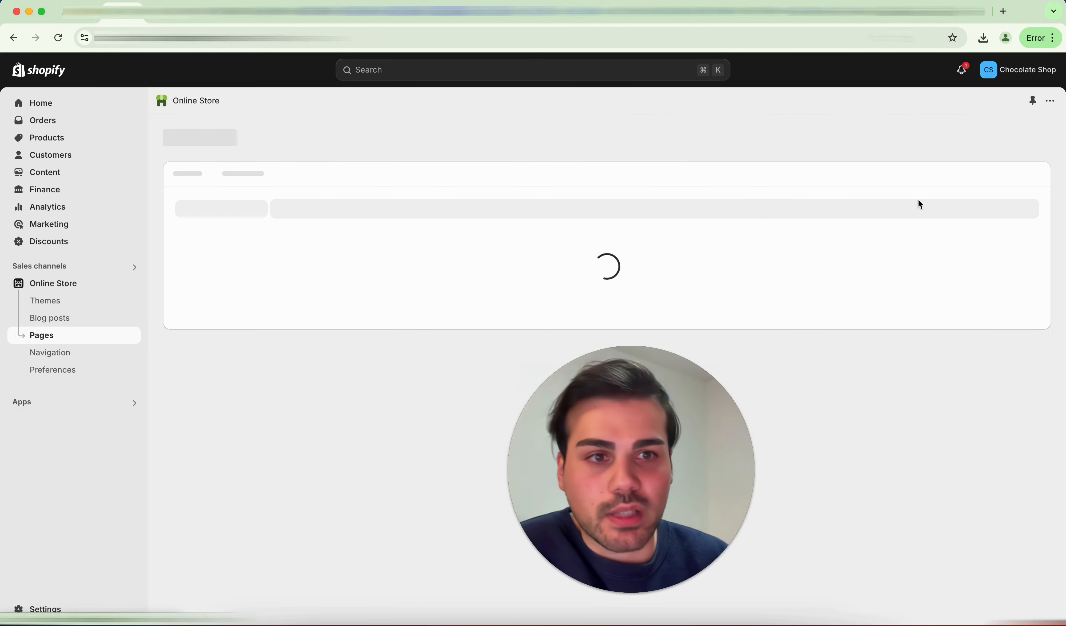
Create a page titled 'Title 1' with the content 'Text 1' and save it
left_click(1027, 140)
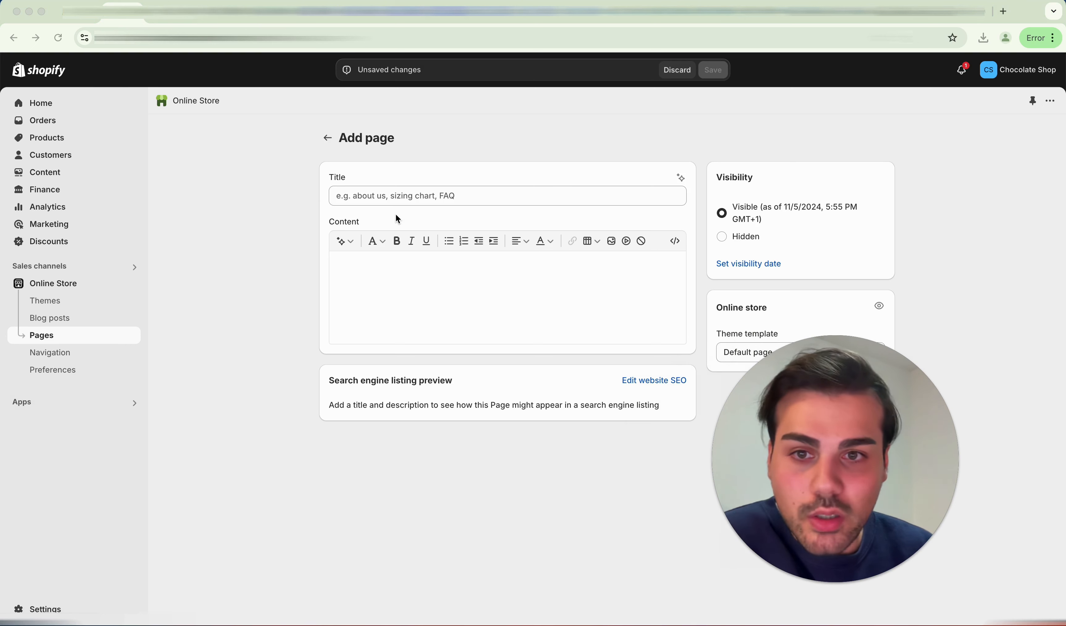
left_click(394, 196)
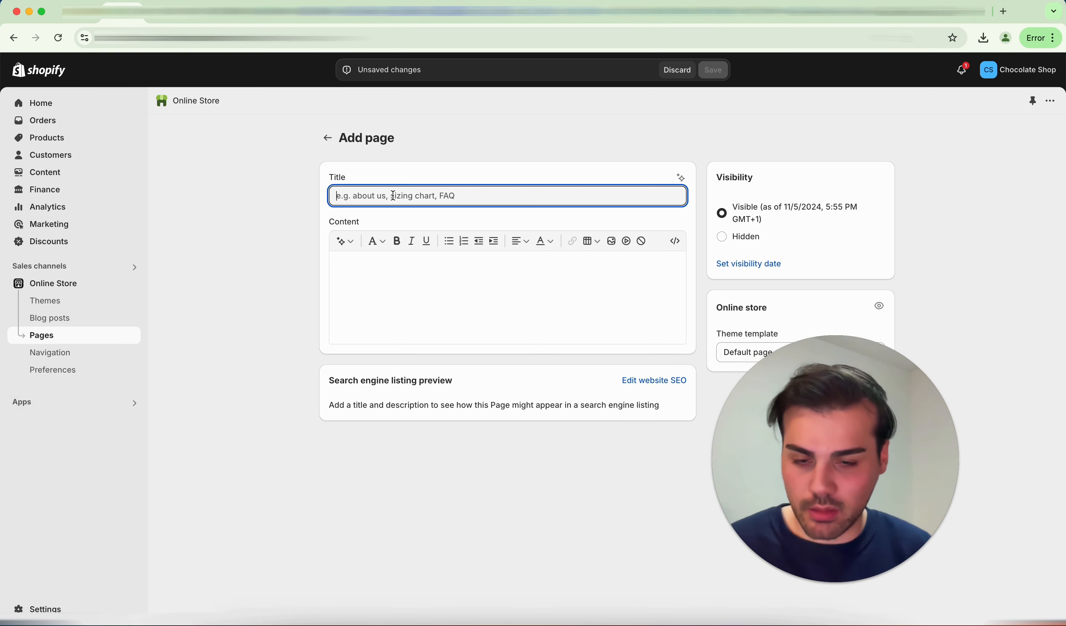
type("Title 1")
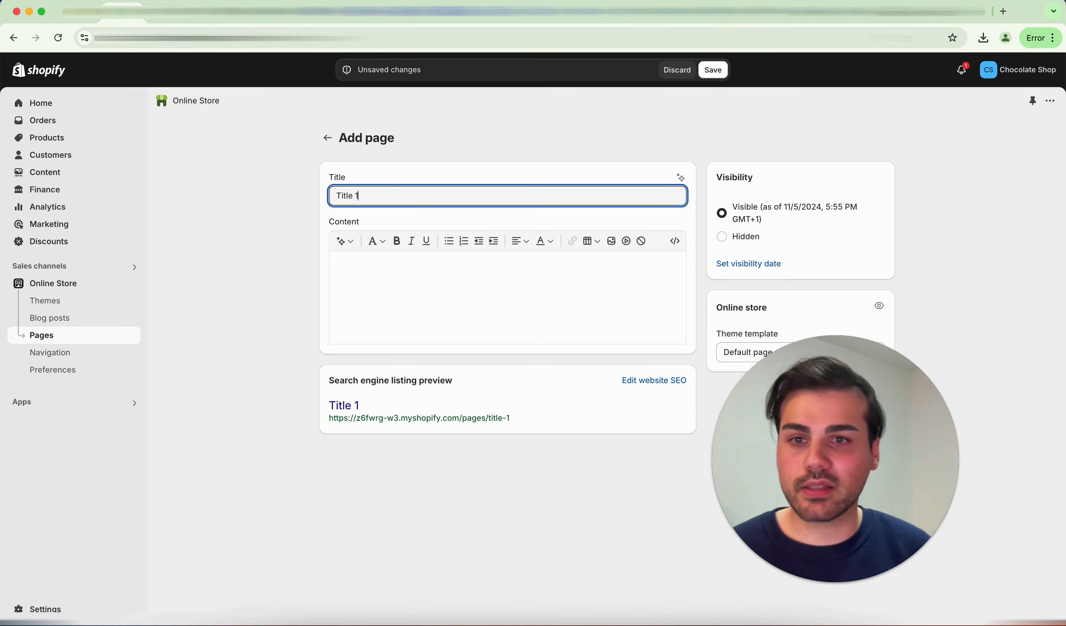
key("Tab")
key("Tab")
key("Tab")
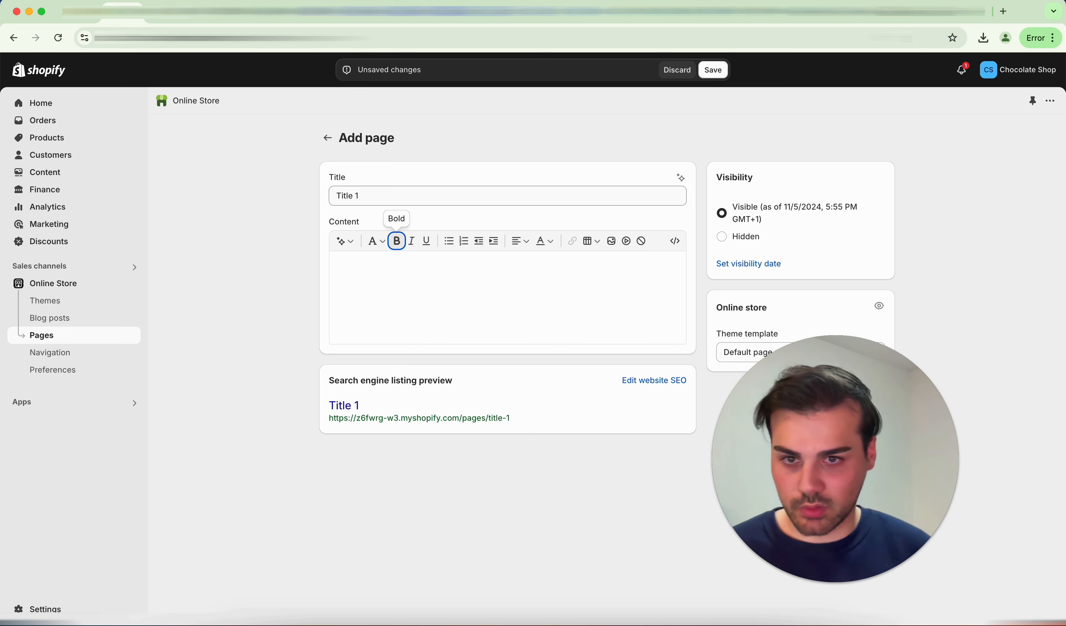
left_click(440, 276)
type("Text 1")
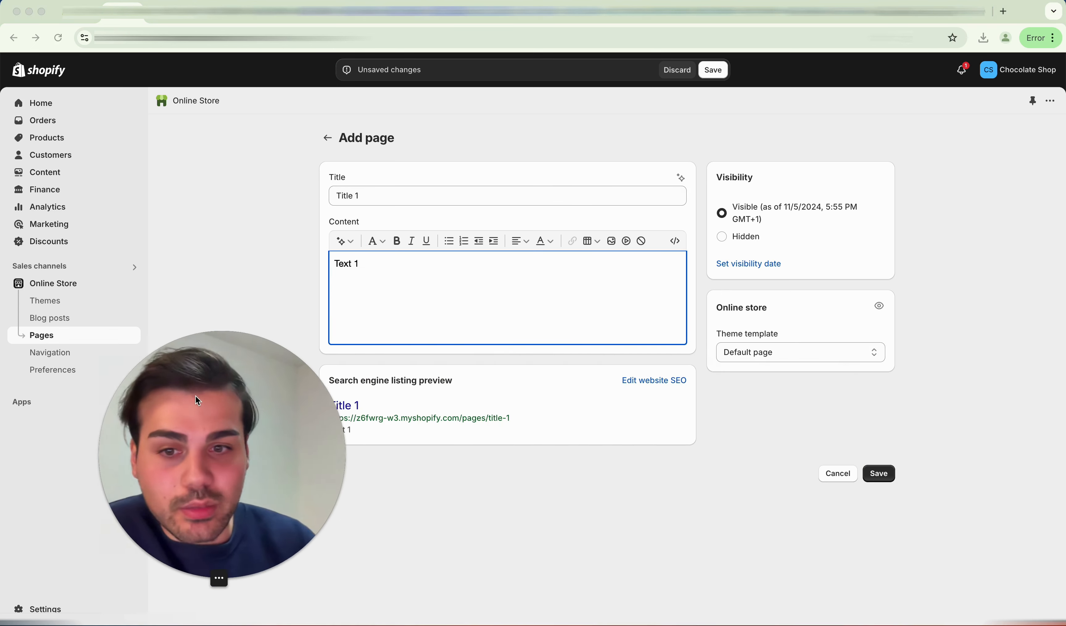
left_click(716, 70)
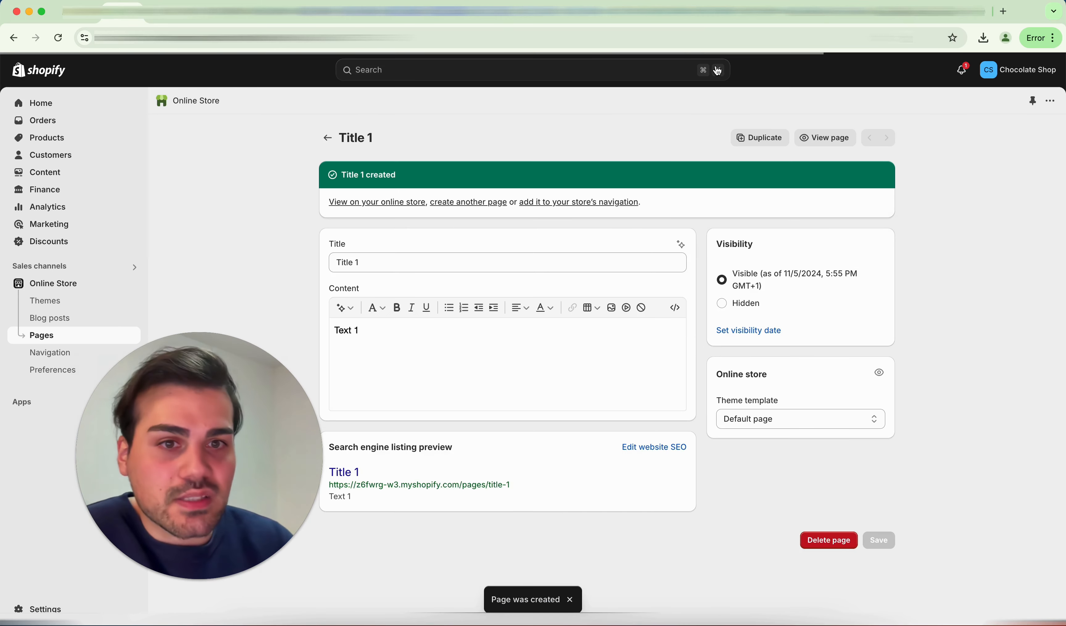
View the Title 1 page on the storefront, then return to the Pages list
left_click(838, 141)
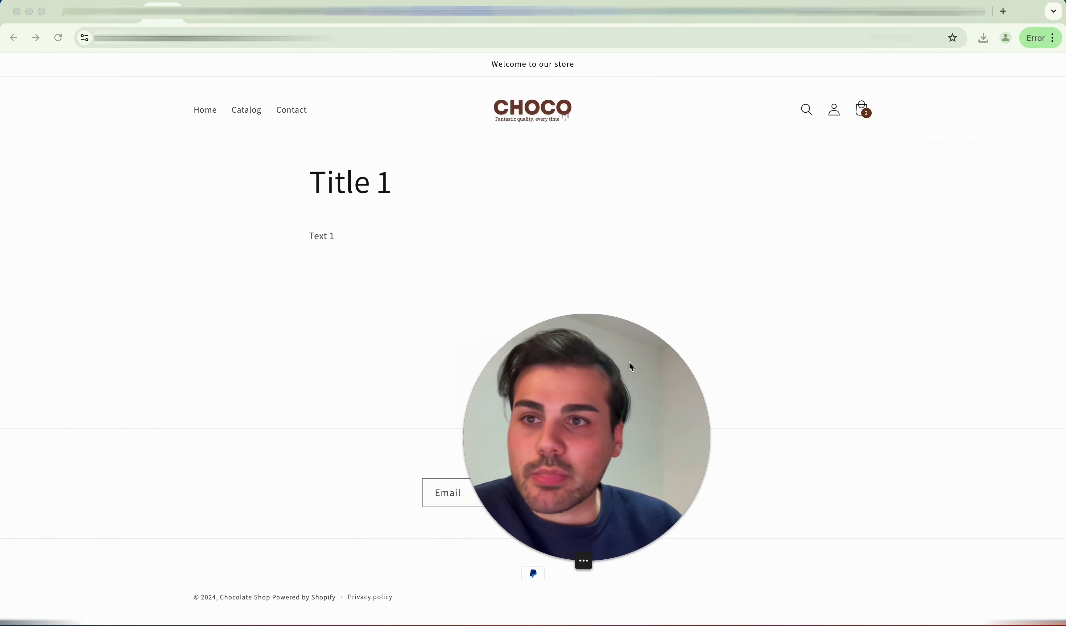
left_click(119, 13)
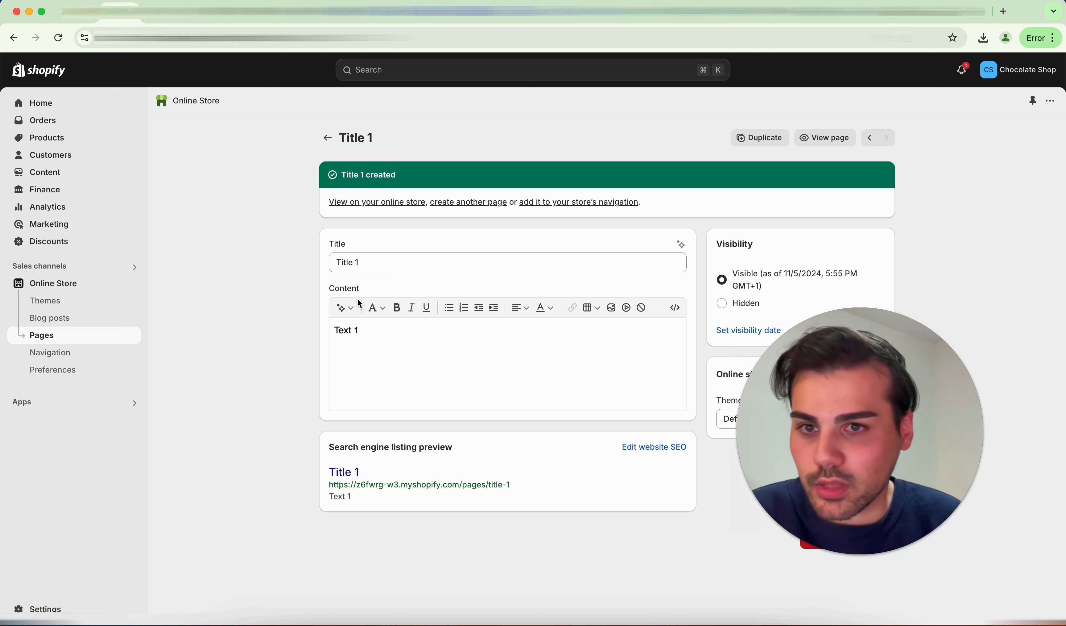
left_click(327, 138)
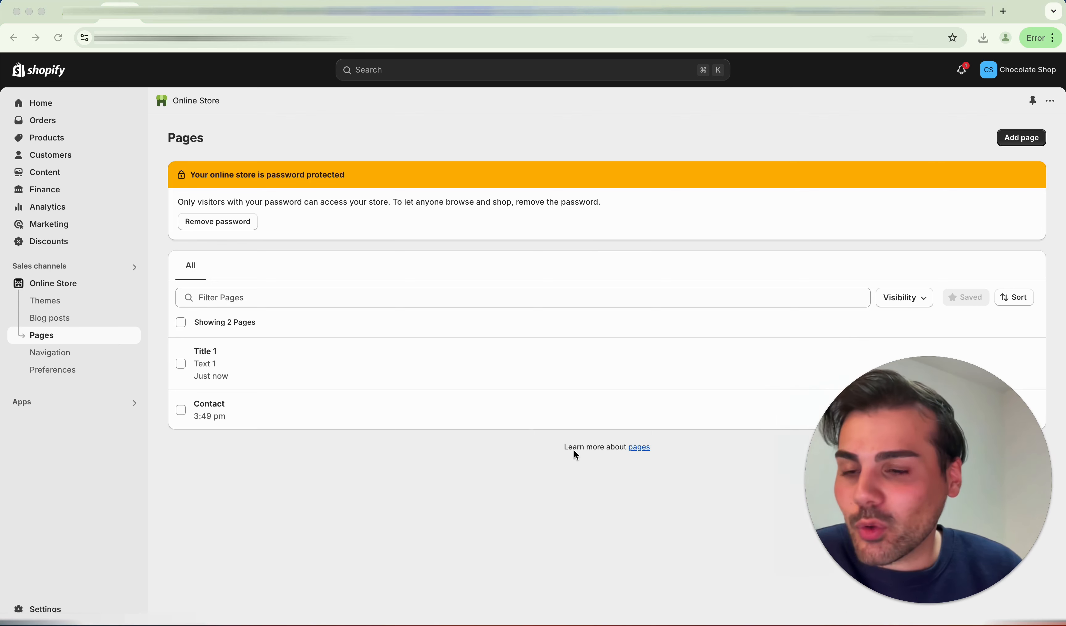
Open the Footer menu from the Navigation menus list
left_click(79, 354)
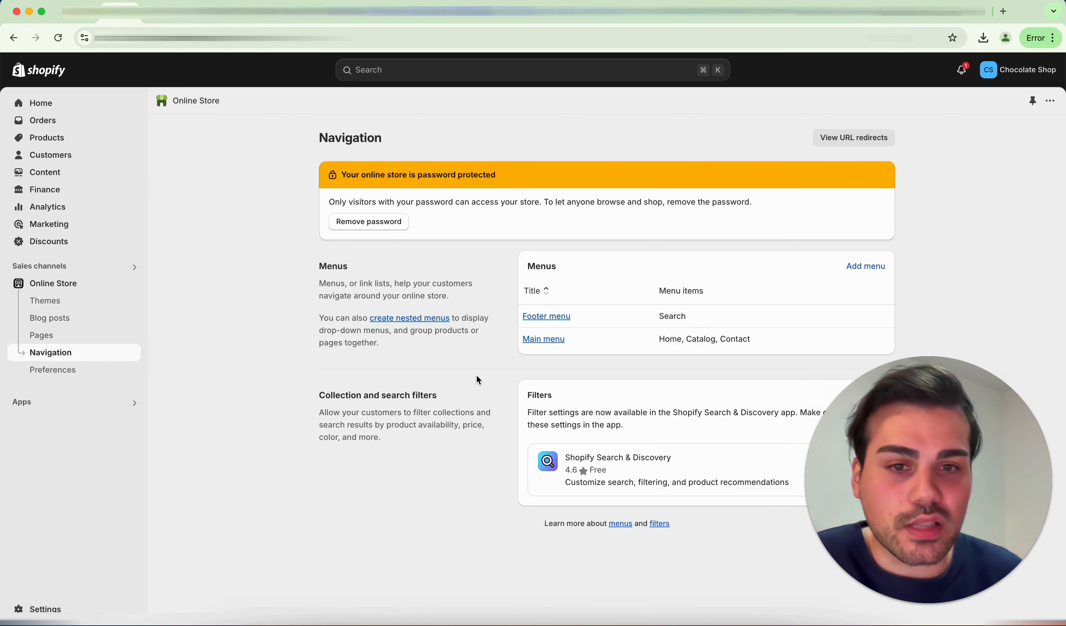
left_click_drag(970, 435, 222, 416)
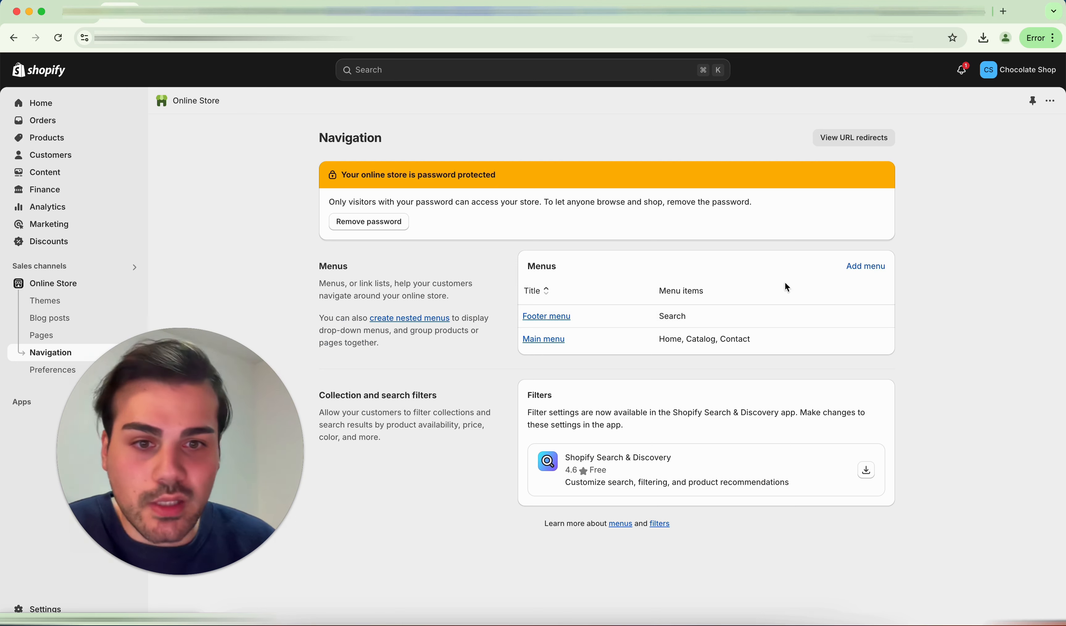
left_click(550, 317)
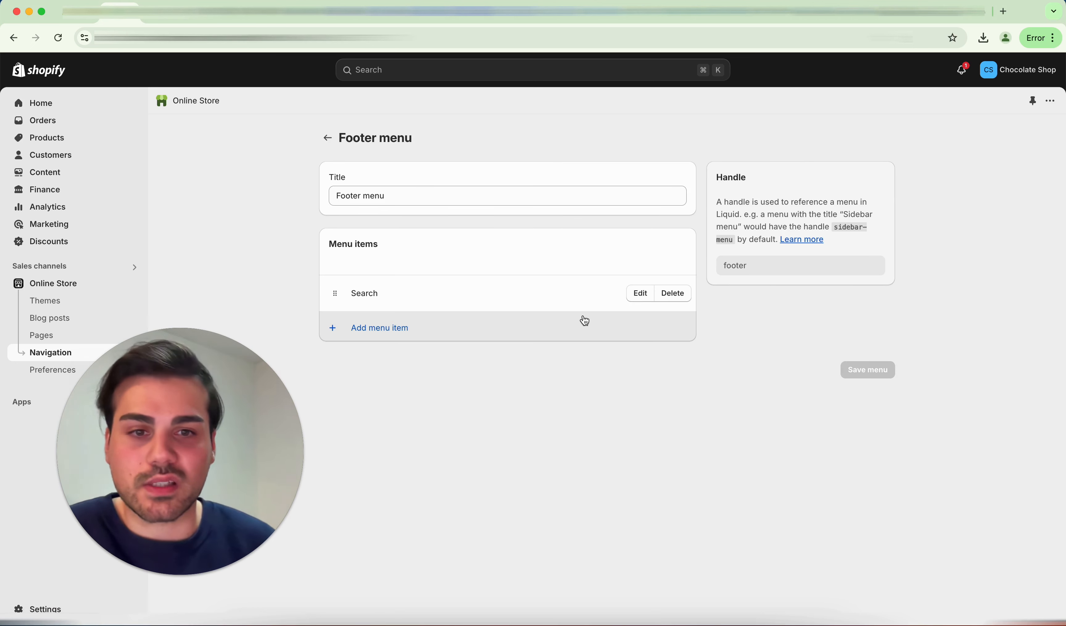
Replace the Footer menu's Search item with a Privacy Policy item linked to Policies > Privacy Policy
left_click(674, 293)
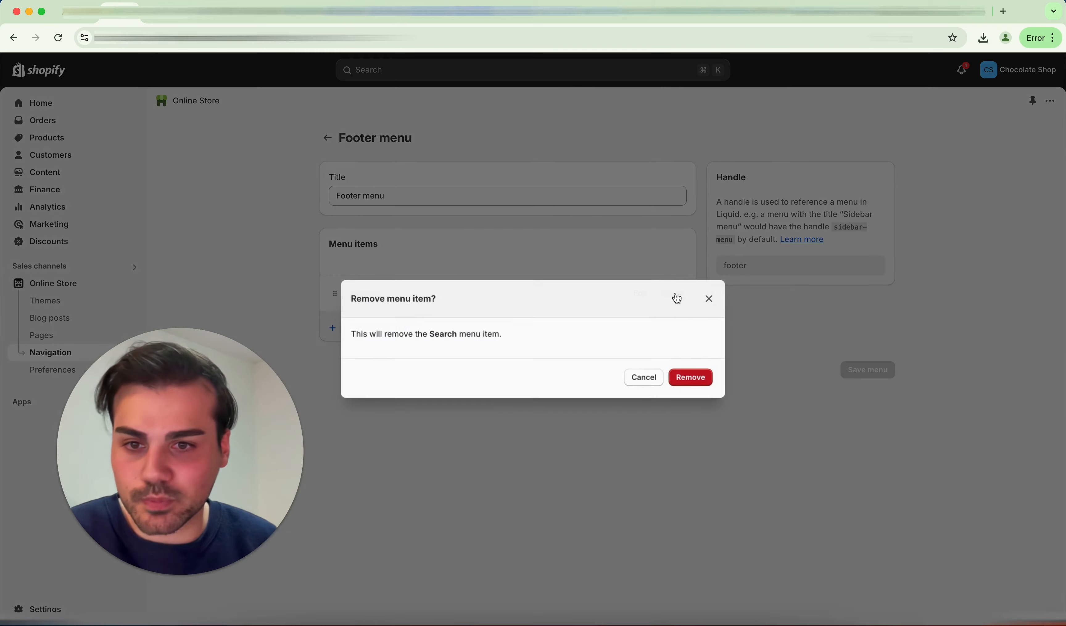
left_click(692, 379)
left_click(387, 343)
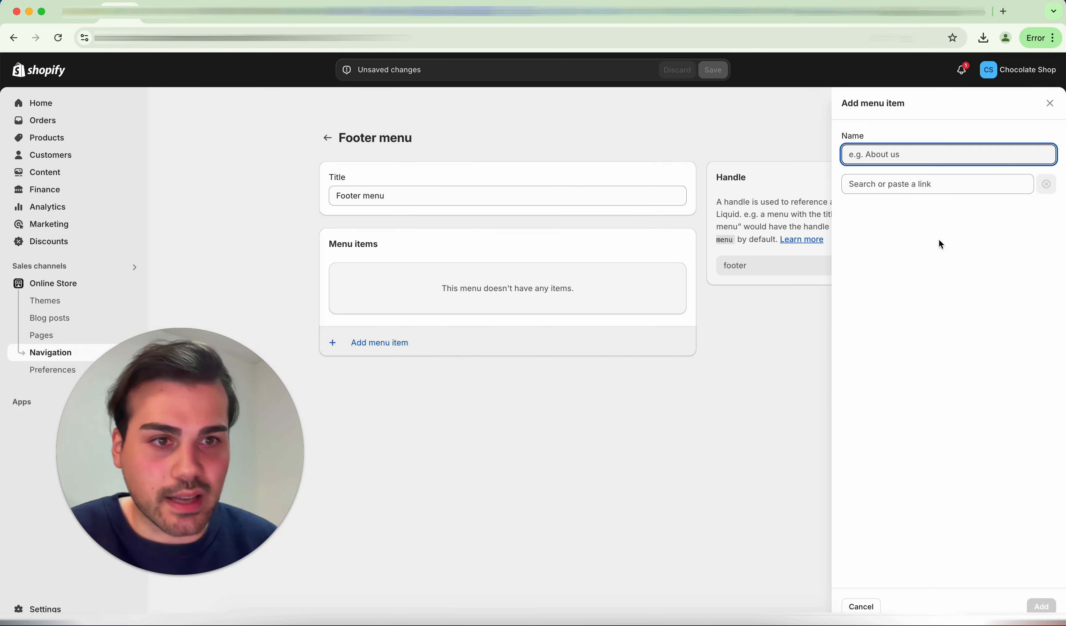
type("Shipping")
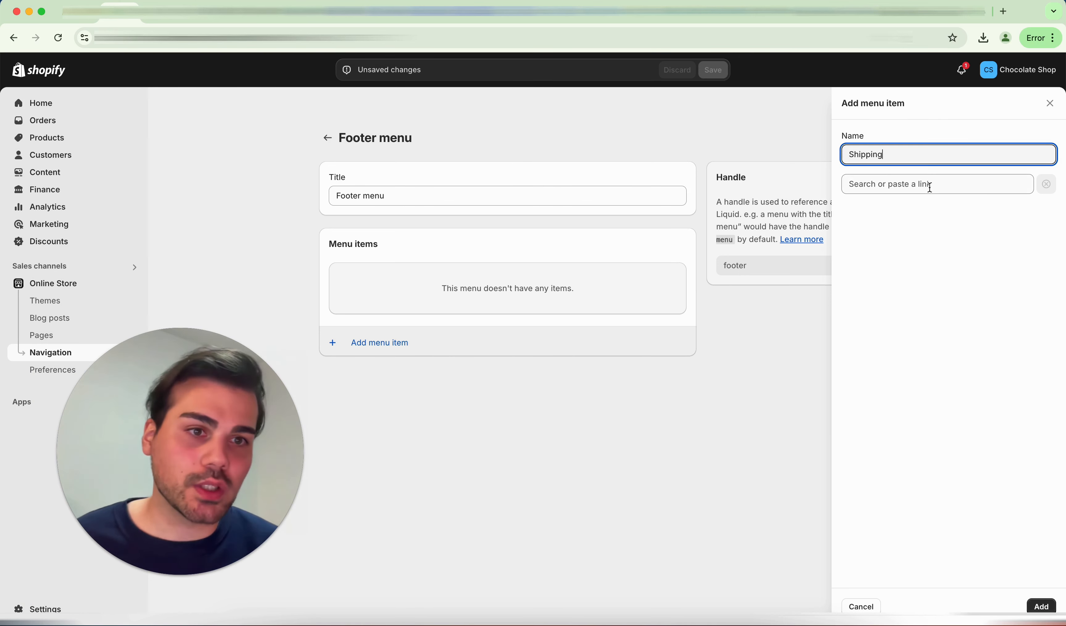
left_click(932, 187)
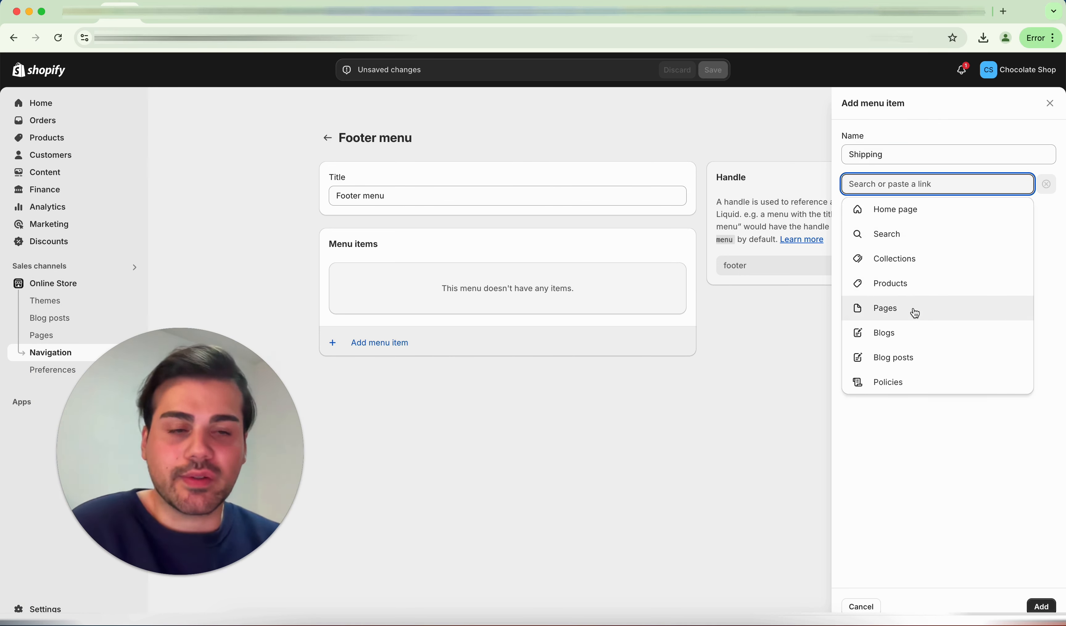
left_click(906, 387)
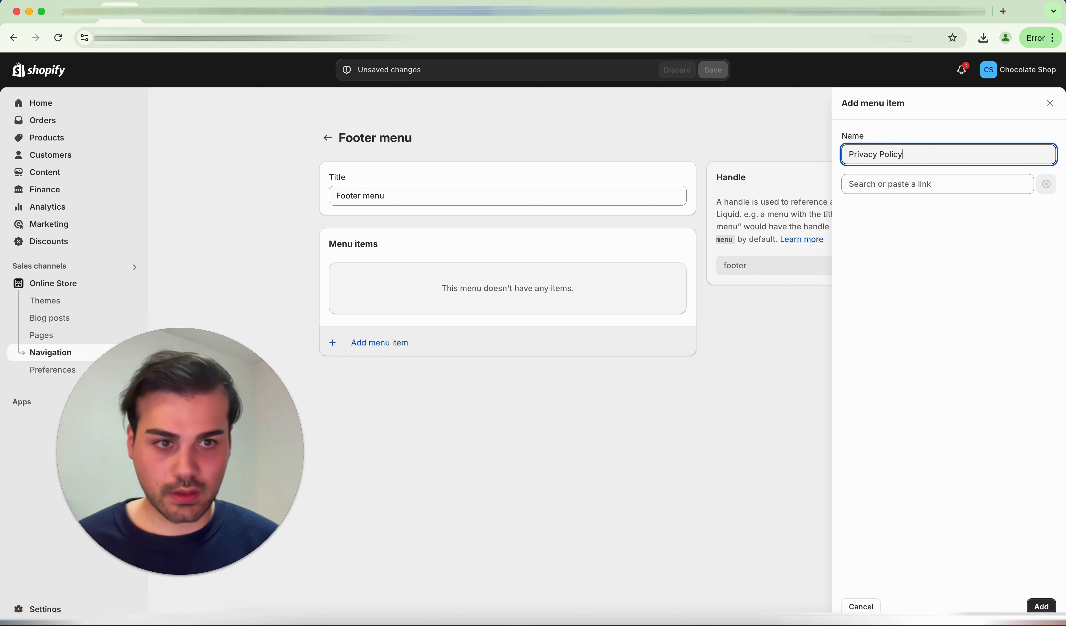
left_click(889, 177)
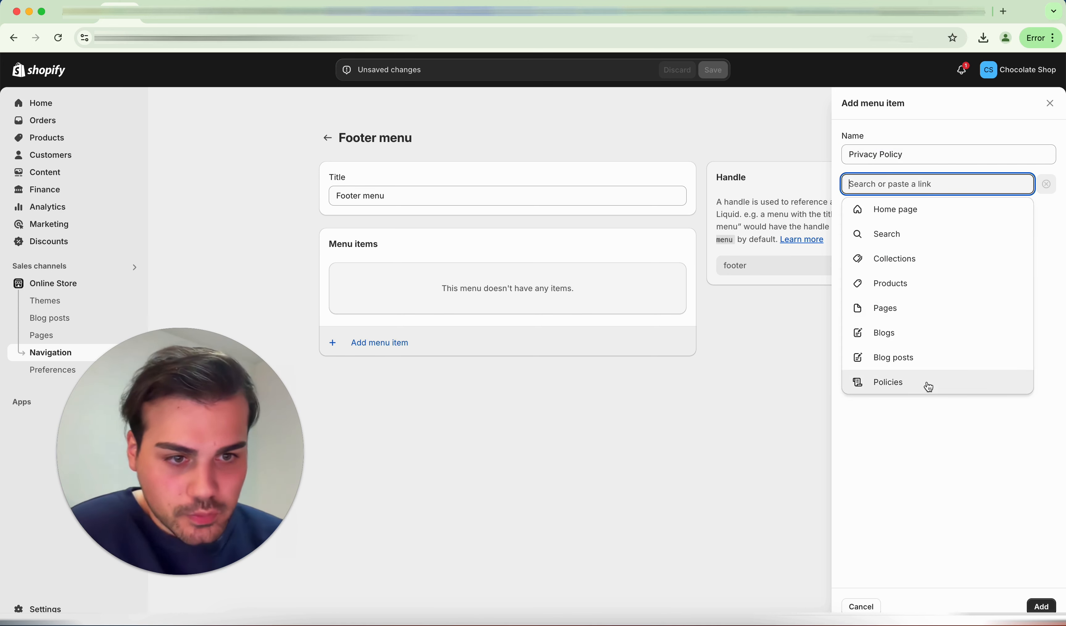
left_click(926, 385)
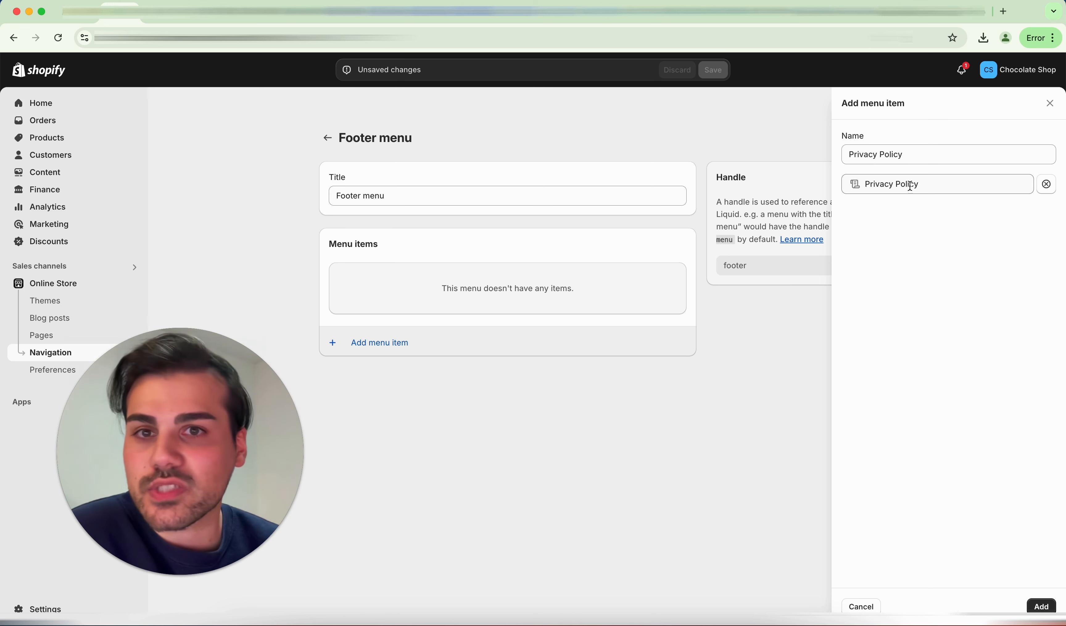
left_click(1043, 607)
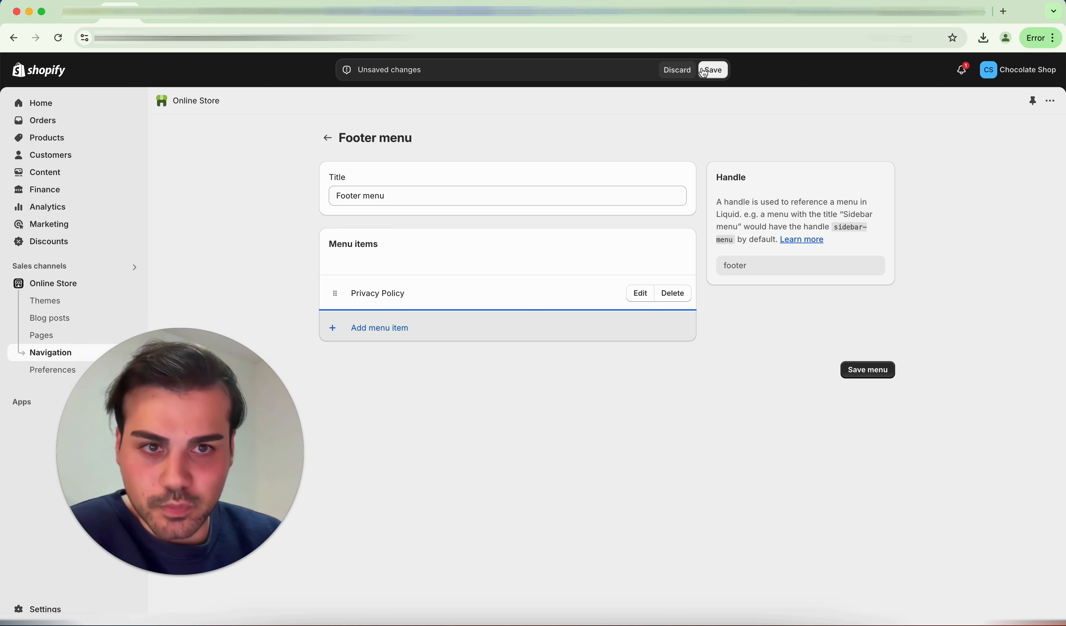
left_click(390, 331)
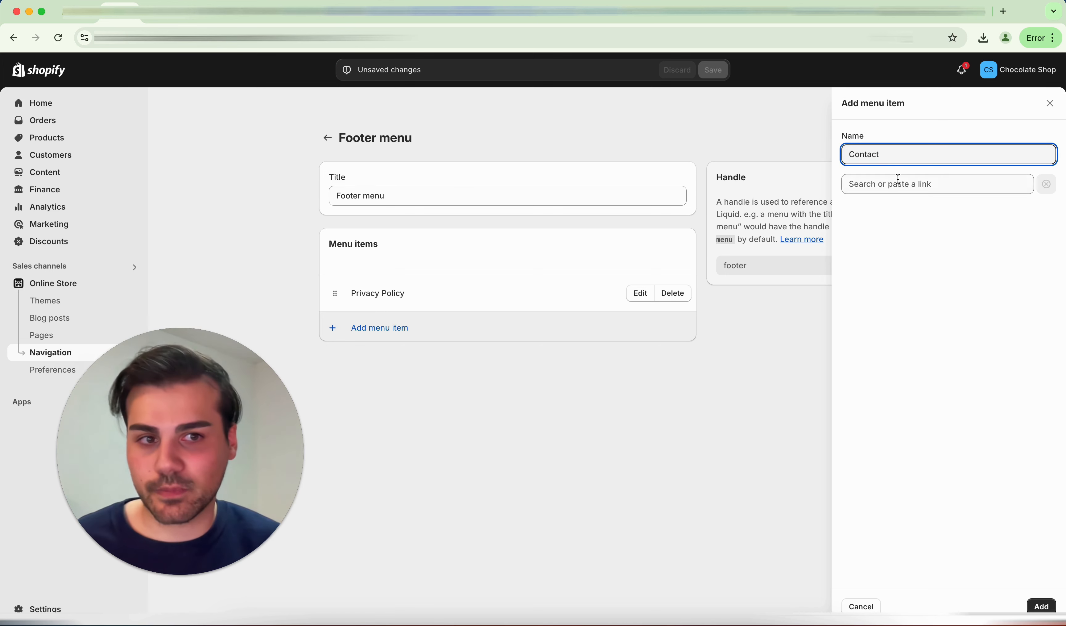
Link the new Contact item to Pages > Contact, add it, and save the Footer menu
left_click(929, 194)
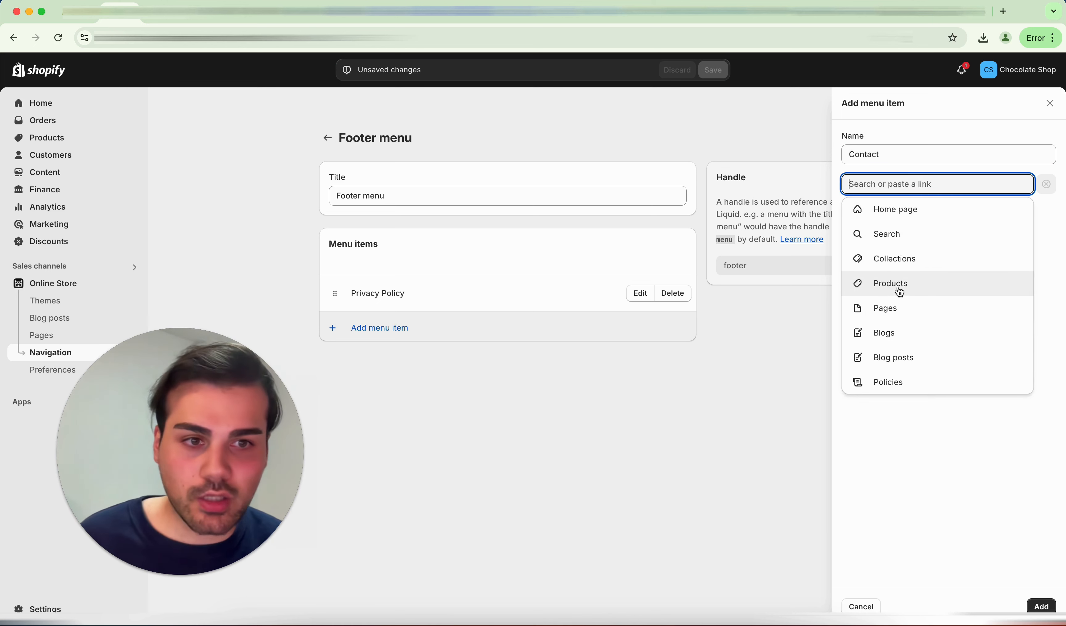
left_click(895, 307)
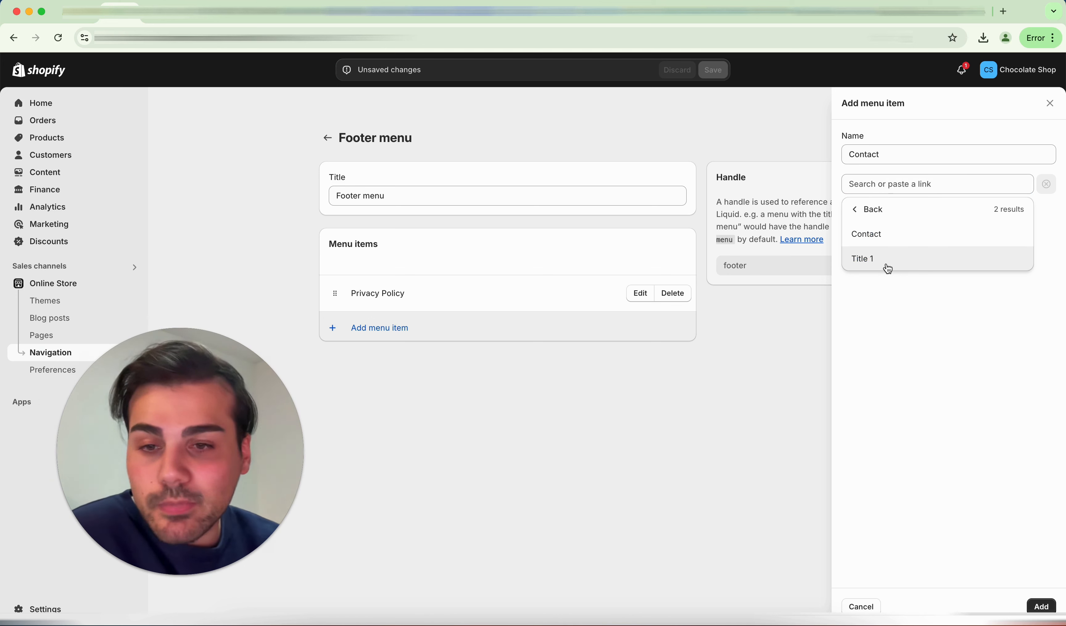
left_click(874, 235)
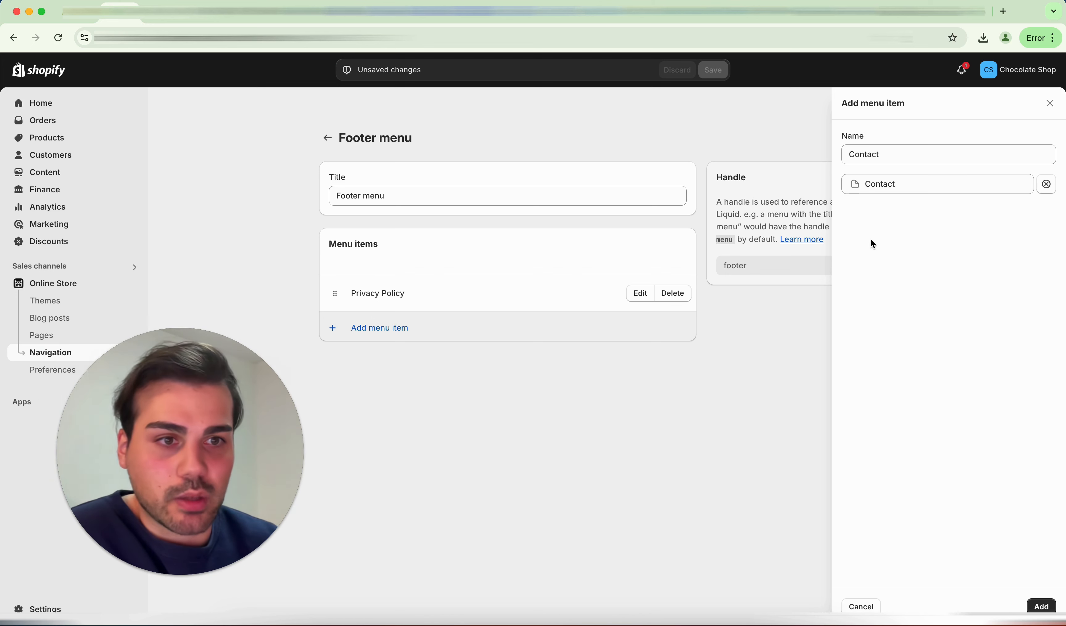
left_click(1043, 605)
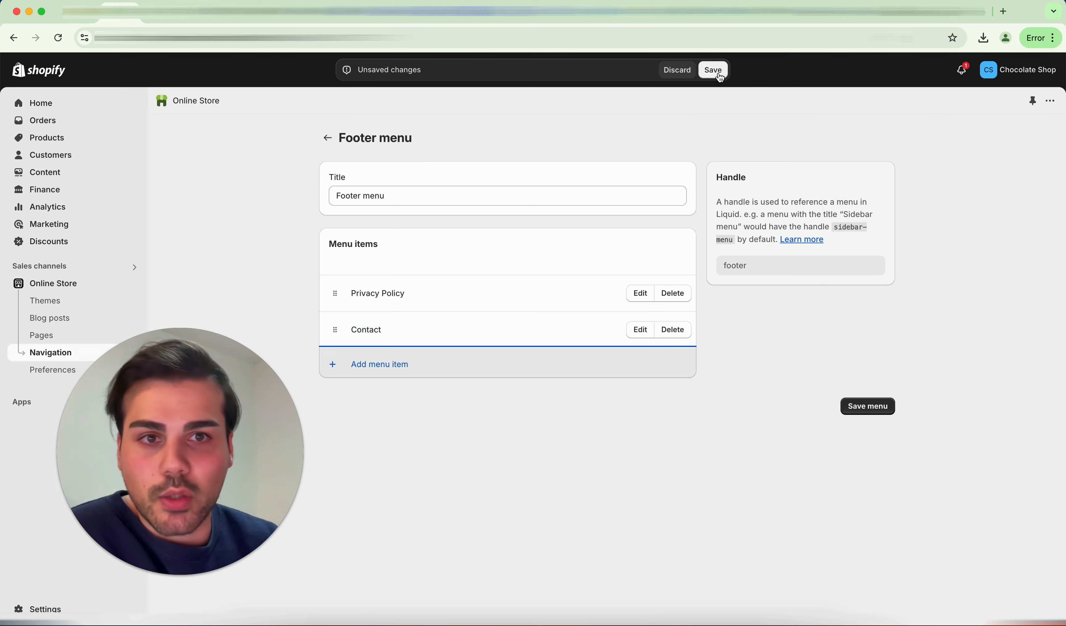
left_click(868, 405)
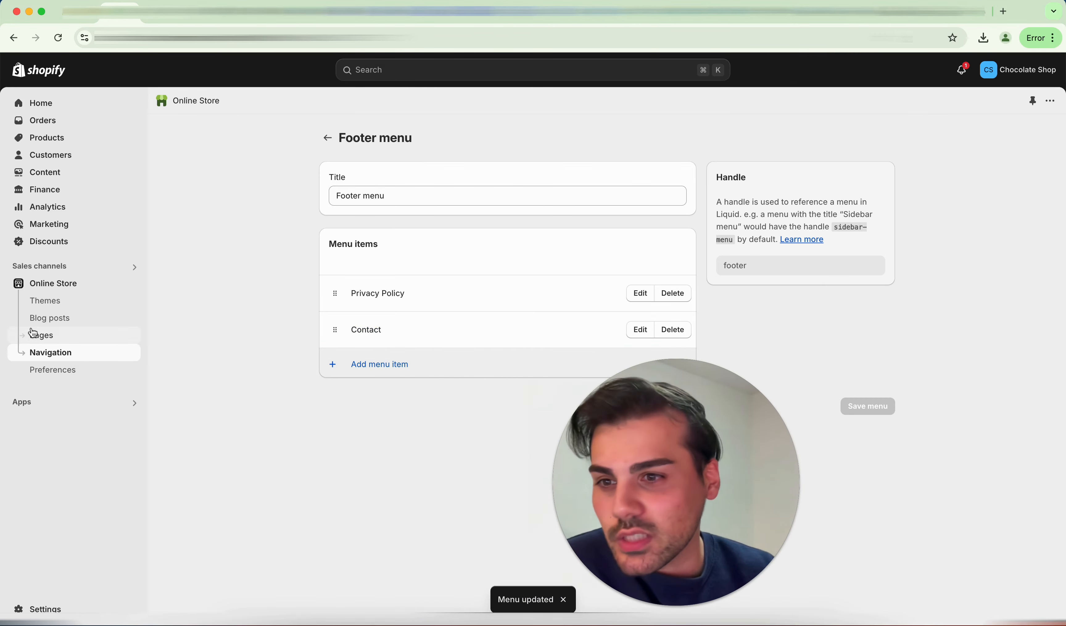
left_click(45, 300)
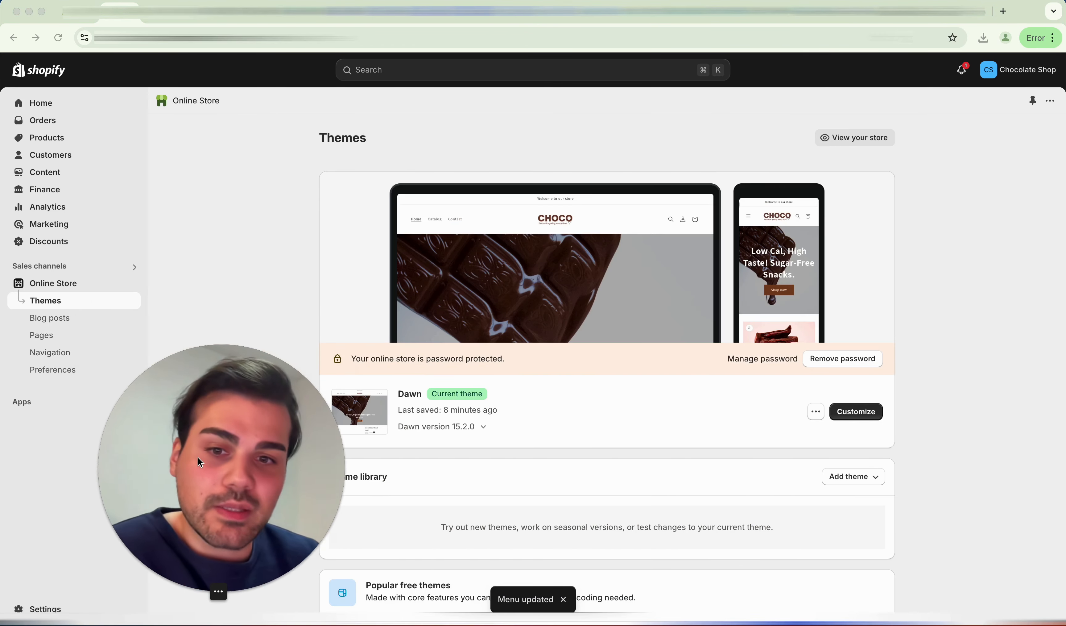
In the theme's Footer settings, switch off email signup, social media icons and payment icons
left_click(856, 412)
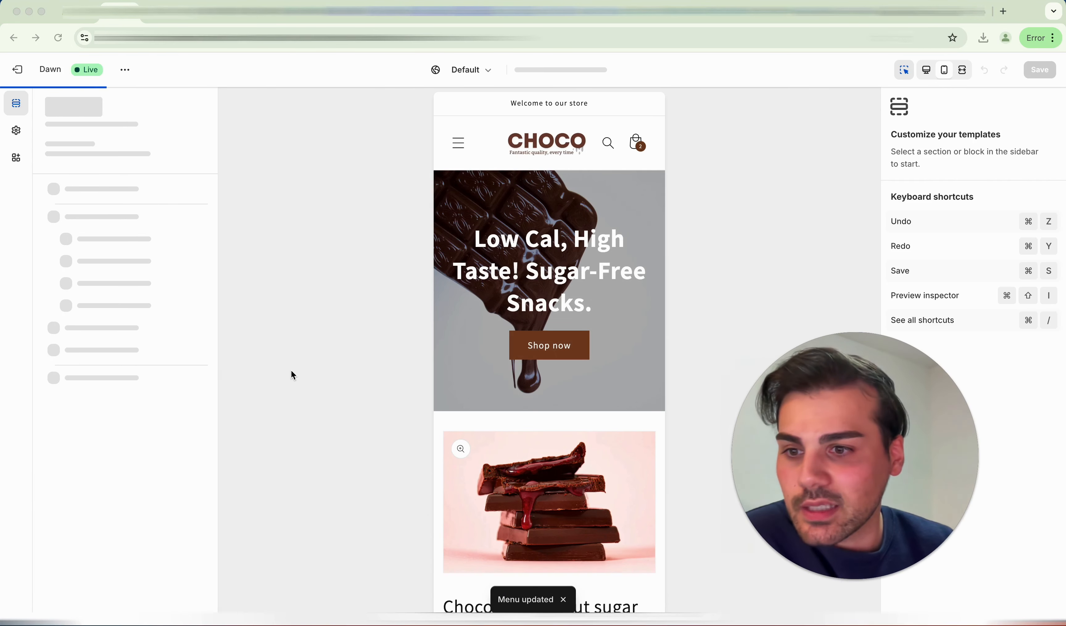
left_click(83, 560)
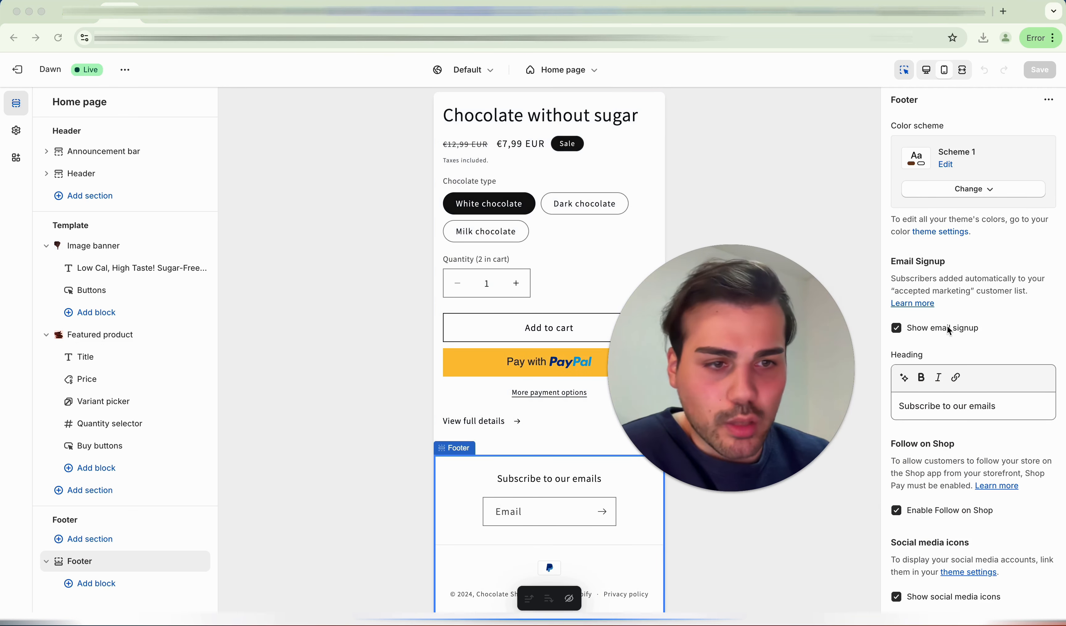
left_click(898, 329)
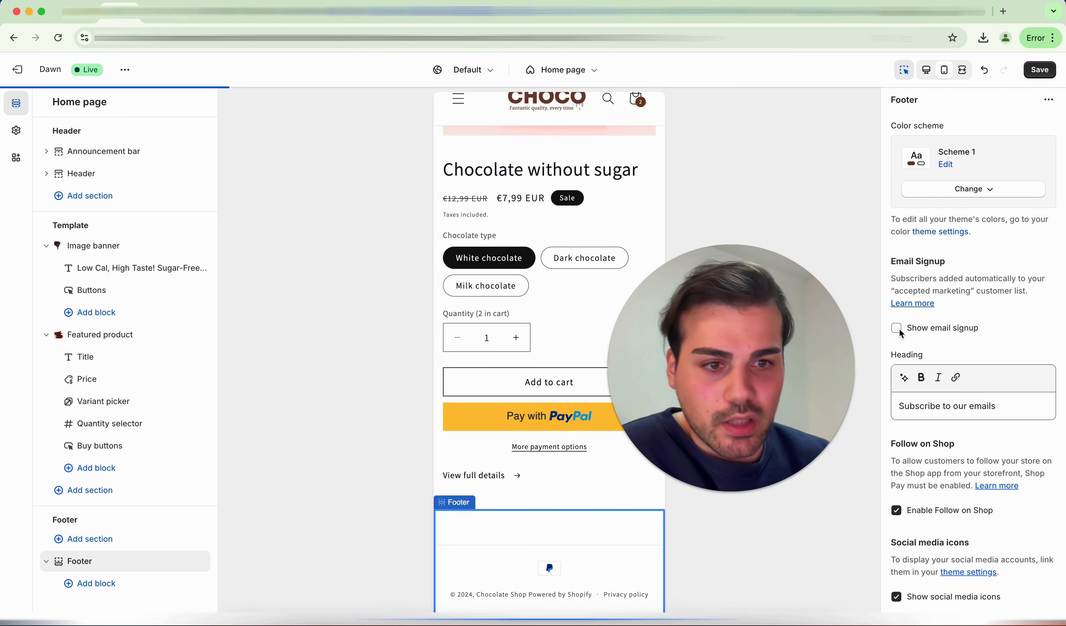
scroll(980, 556, "down", 3)
scroll(980, 556, "down", 4)
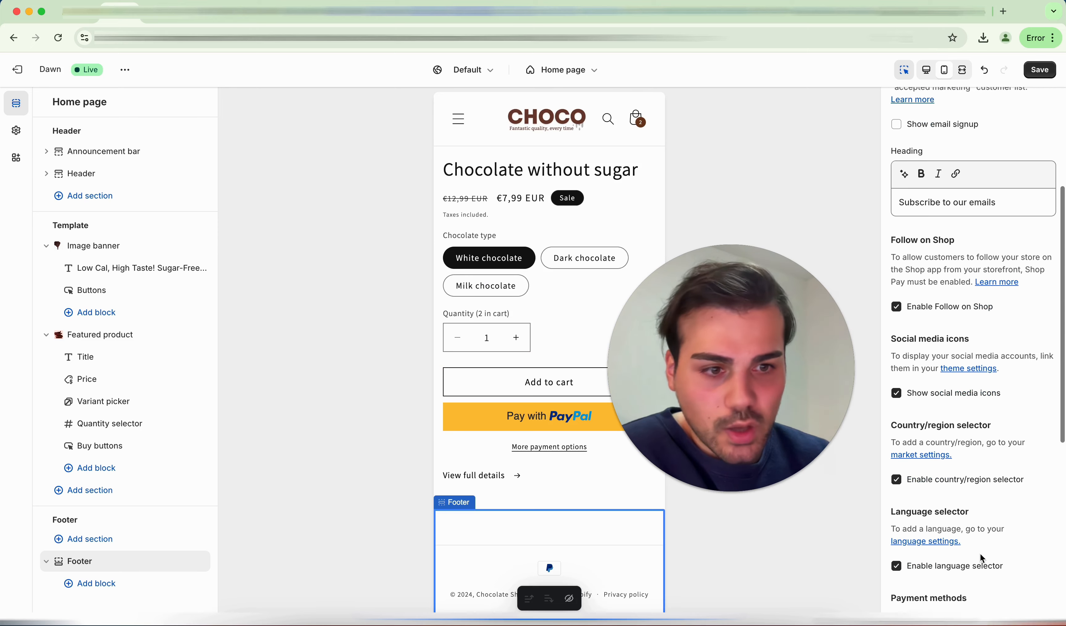
left_click(898, 347)
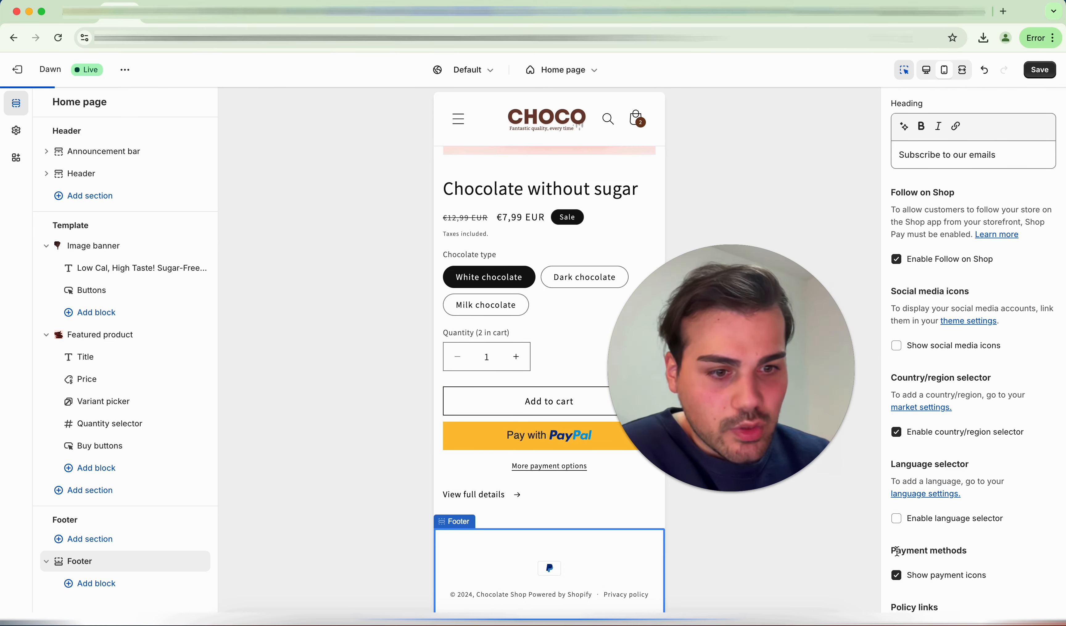
left_click(901, 574)
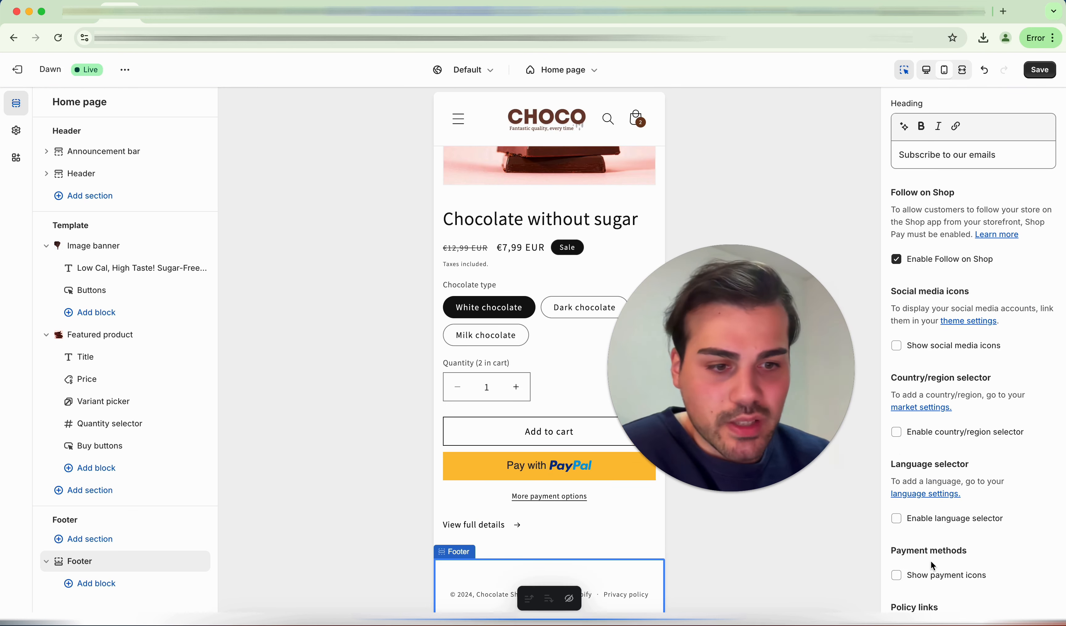
scroll(931, 561, "down", 4)
scroll(951, 537, "down", 4)
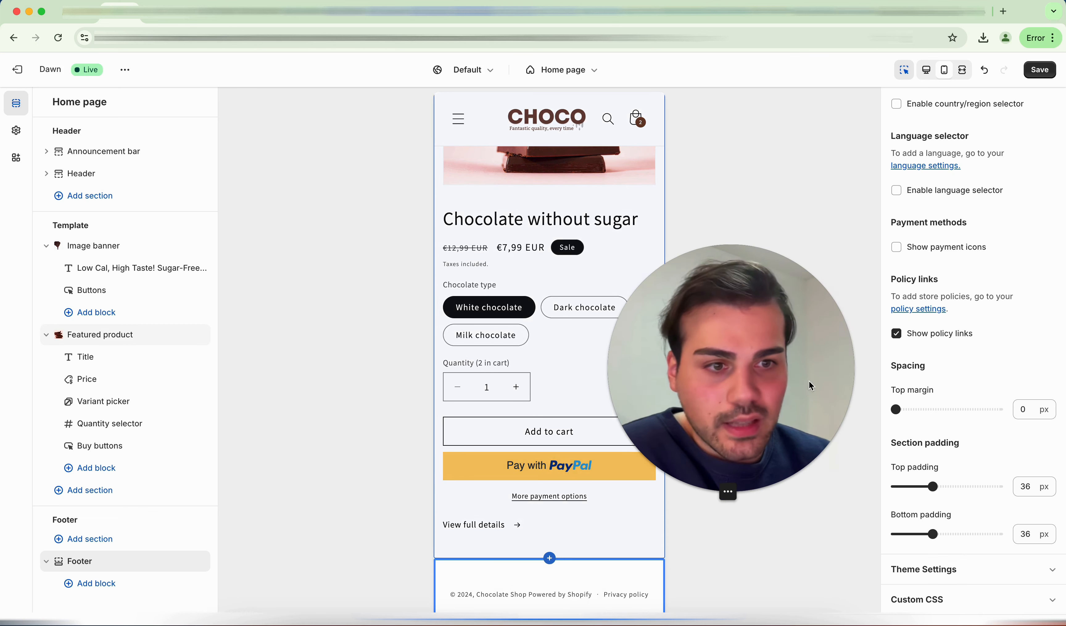
Add a Quick links menu block using the Footer menu to the footer and save
left_click(111, 585)
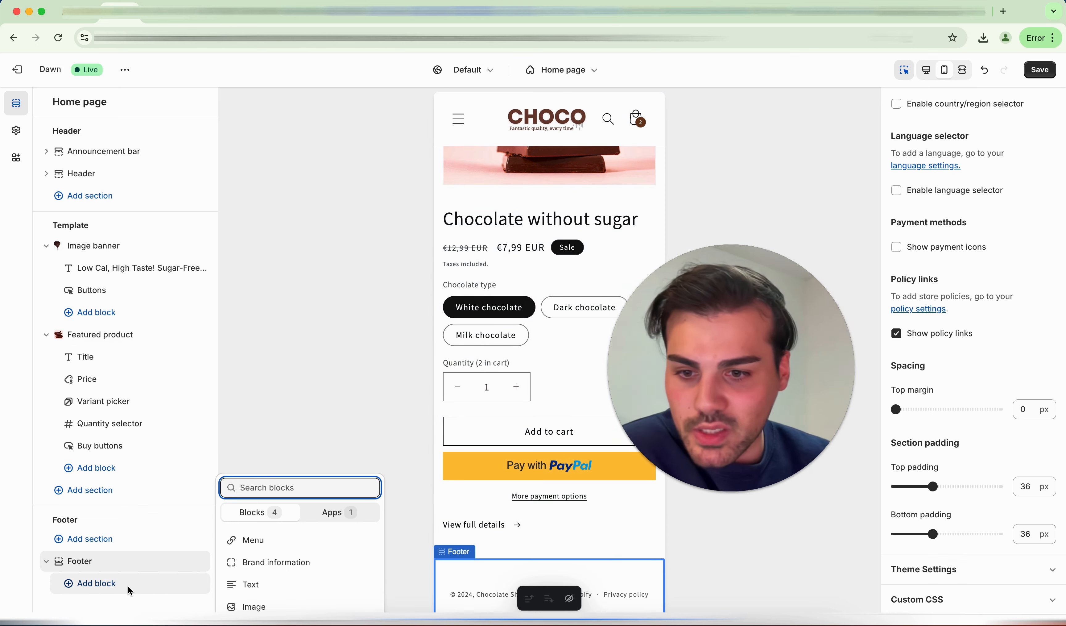
left_click(266, 541)
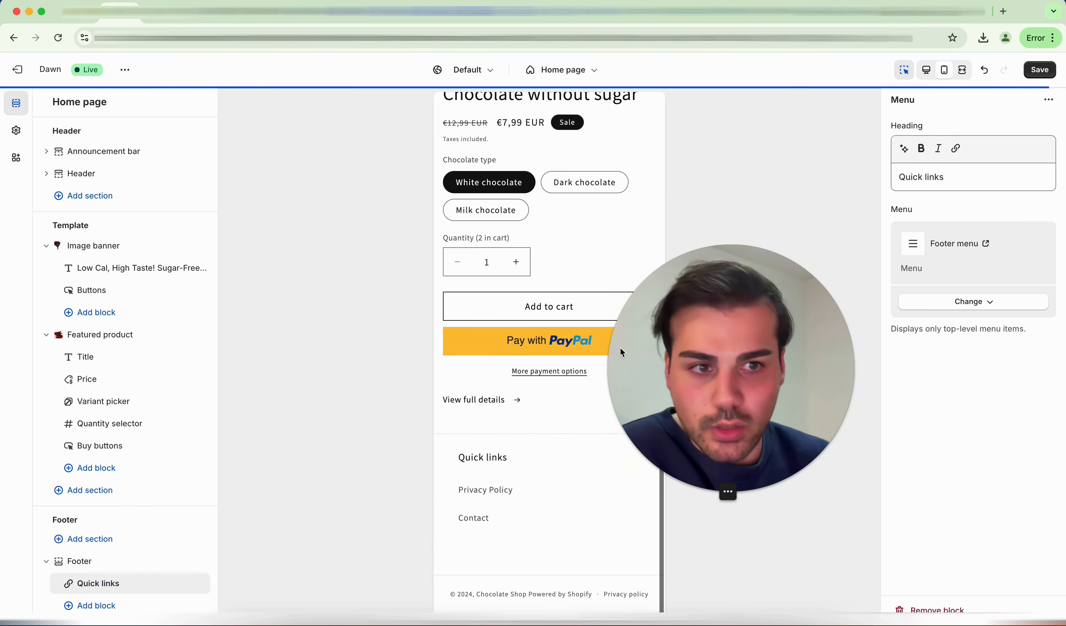
left_click(985, 308)
left_click(982, 305)
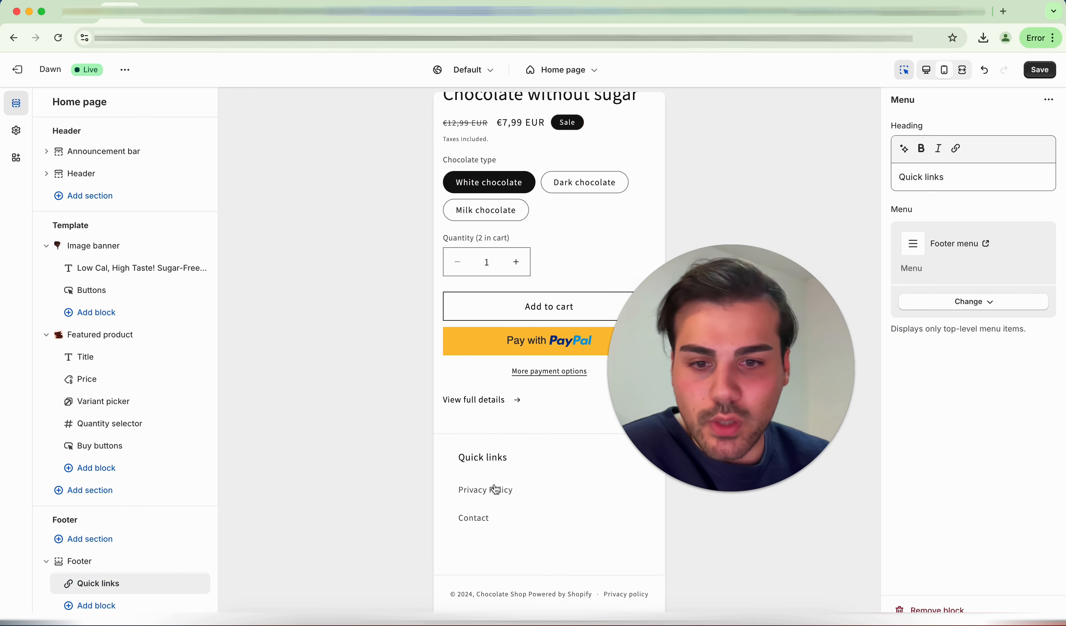
left_click_drag(458, 489, 516, 489)
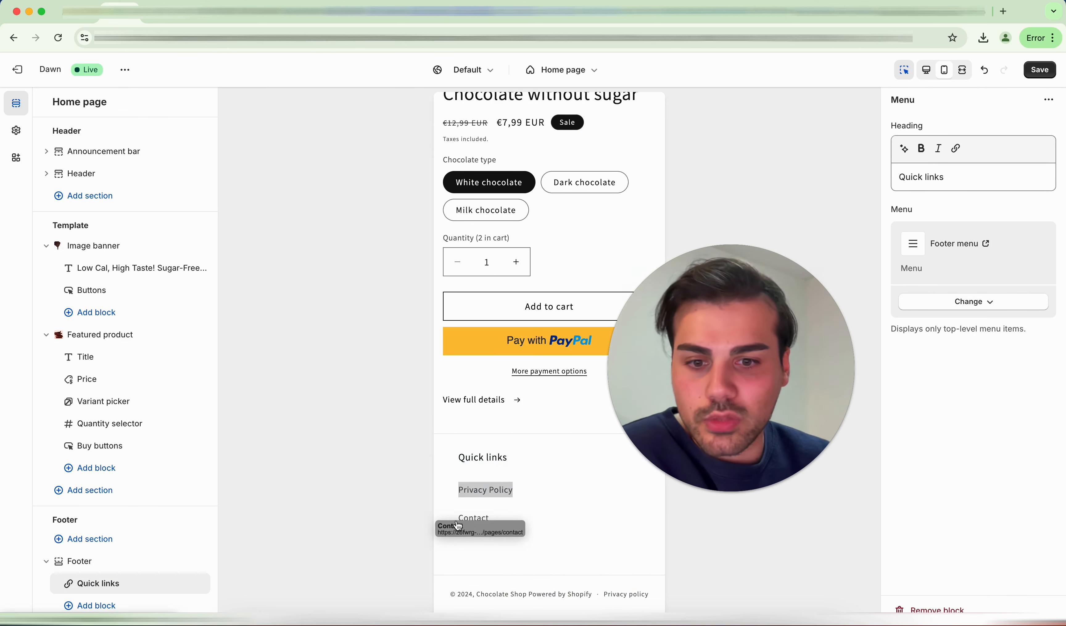
key("super+s")
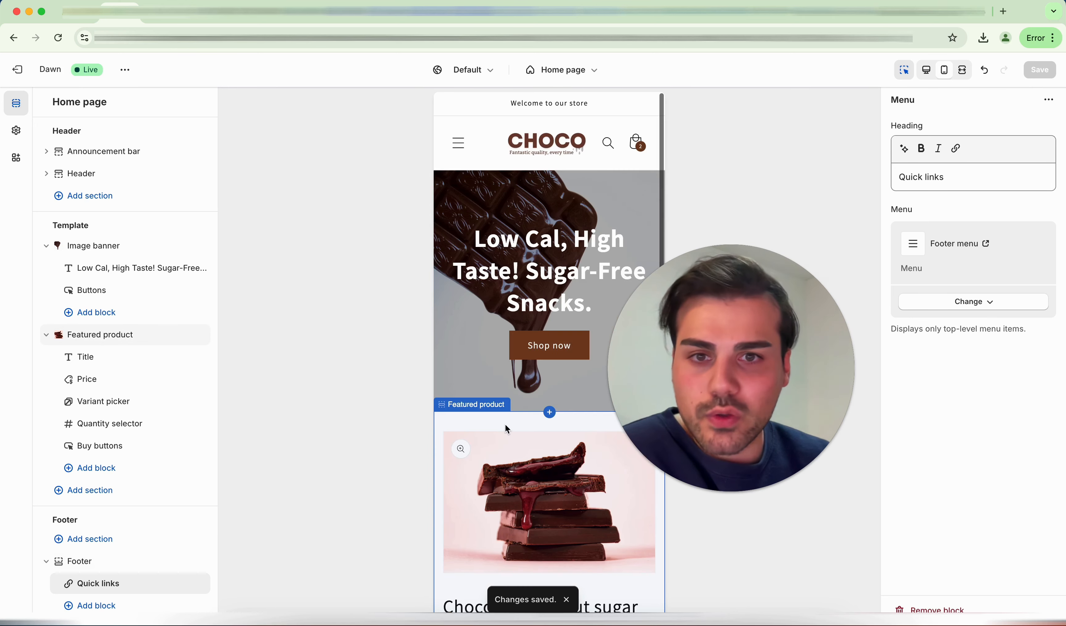
Select the header section and open the mobile navigation drawer to view its links
left_click(459, 149)
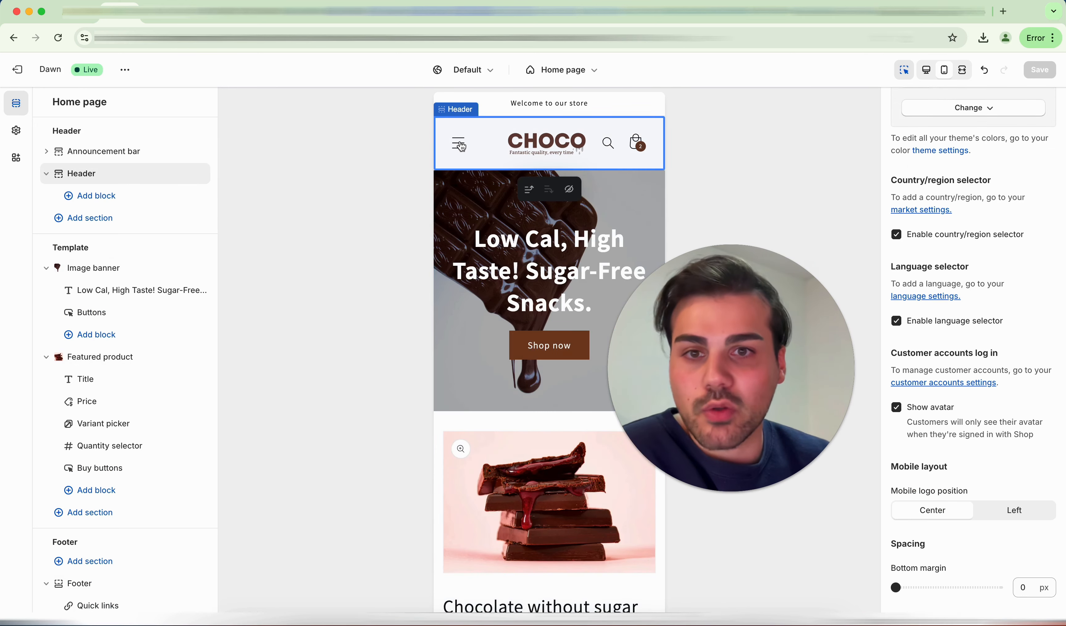
left_click(459, 145)
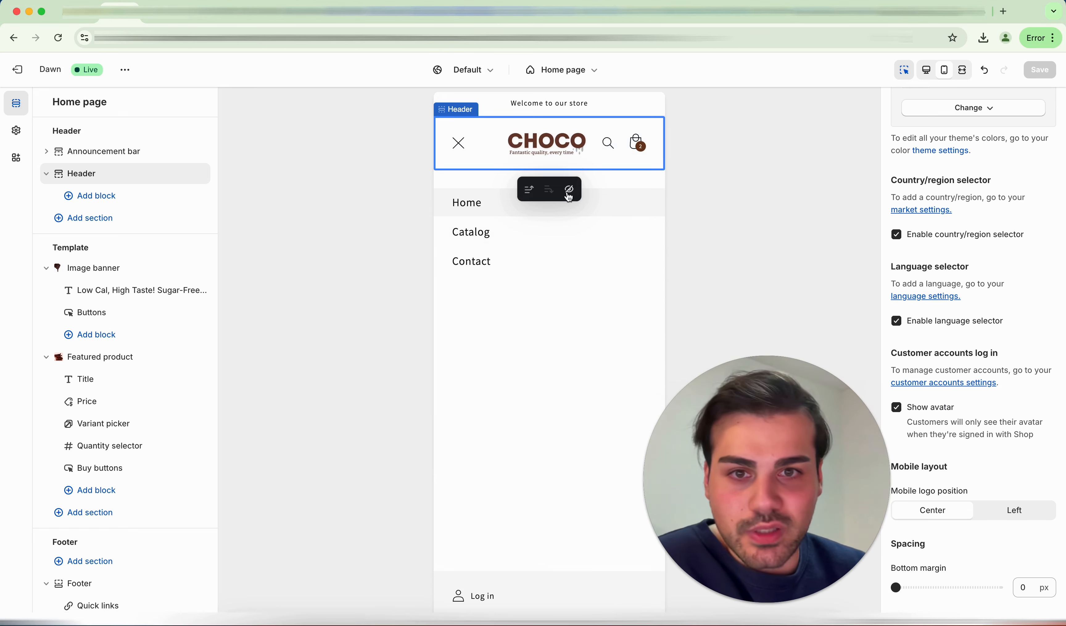
scroll(958, 207, "up", 10)
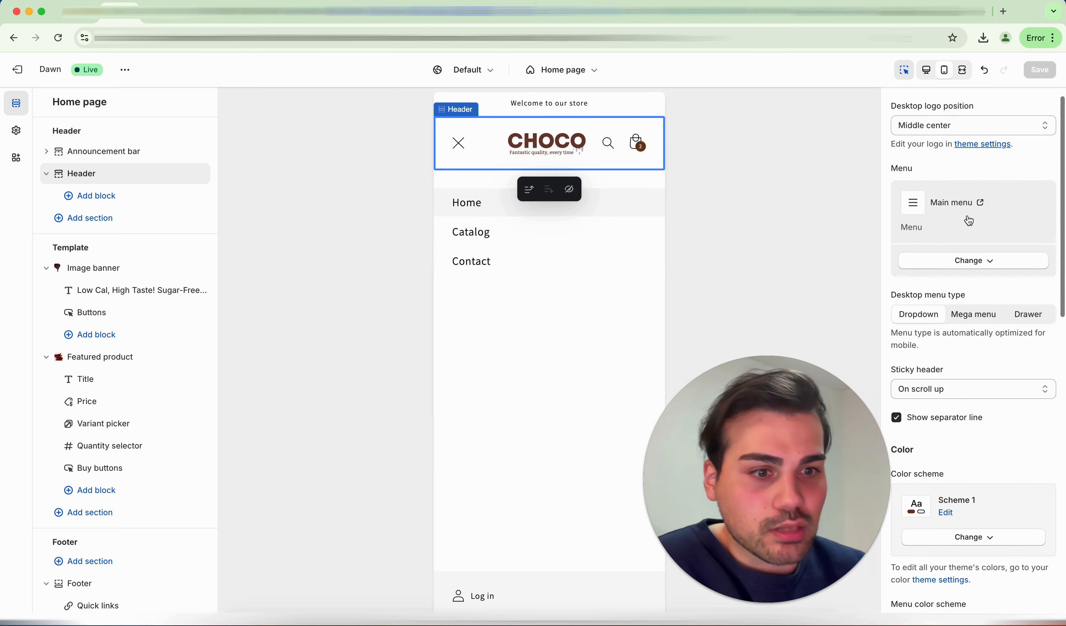
scroll(904, 219, "down", 8)
scroll(972, 219, "up", 8)
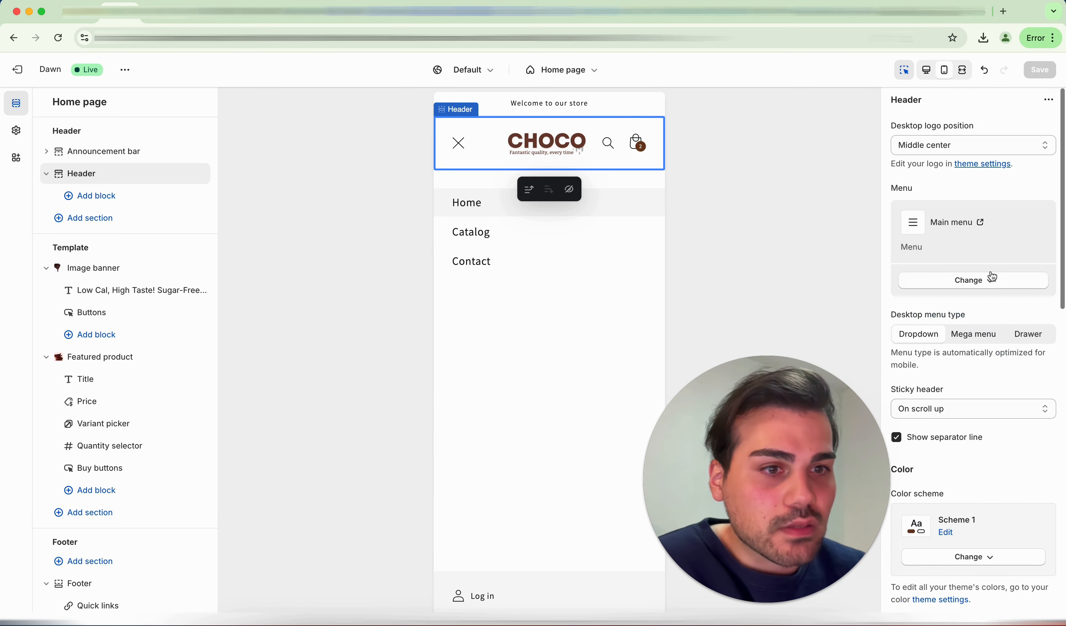
Switch the header to the Footer menu and preview its links in the drawer
left_click(982, 280)
left_click(982, 306)
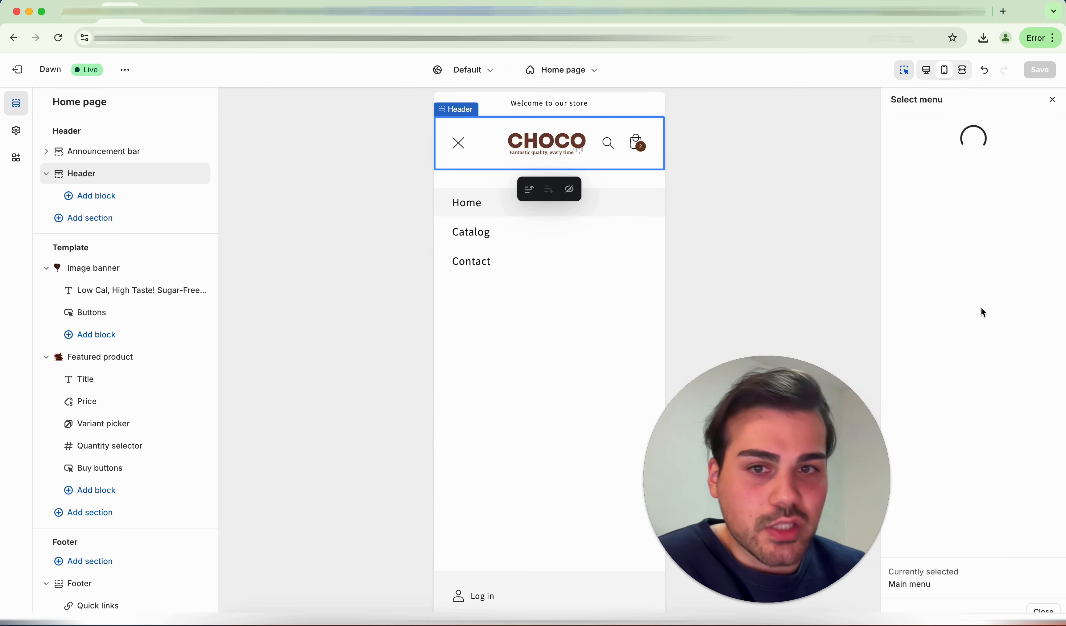
left_click(938, 243)
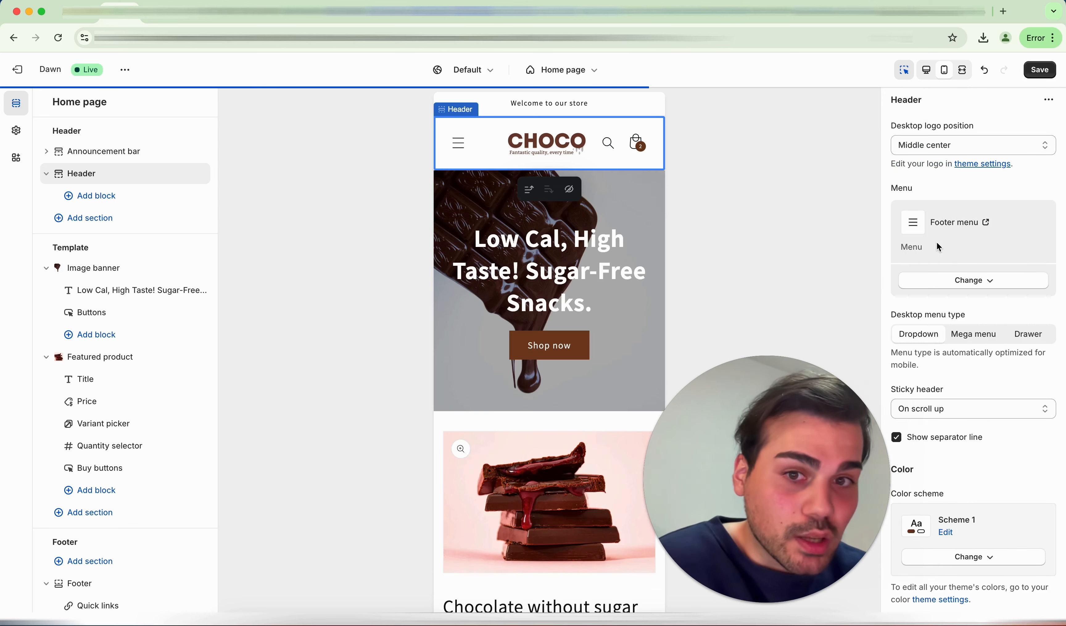
left_click(458, 144)
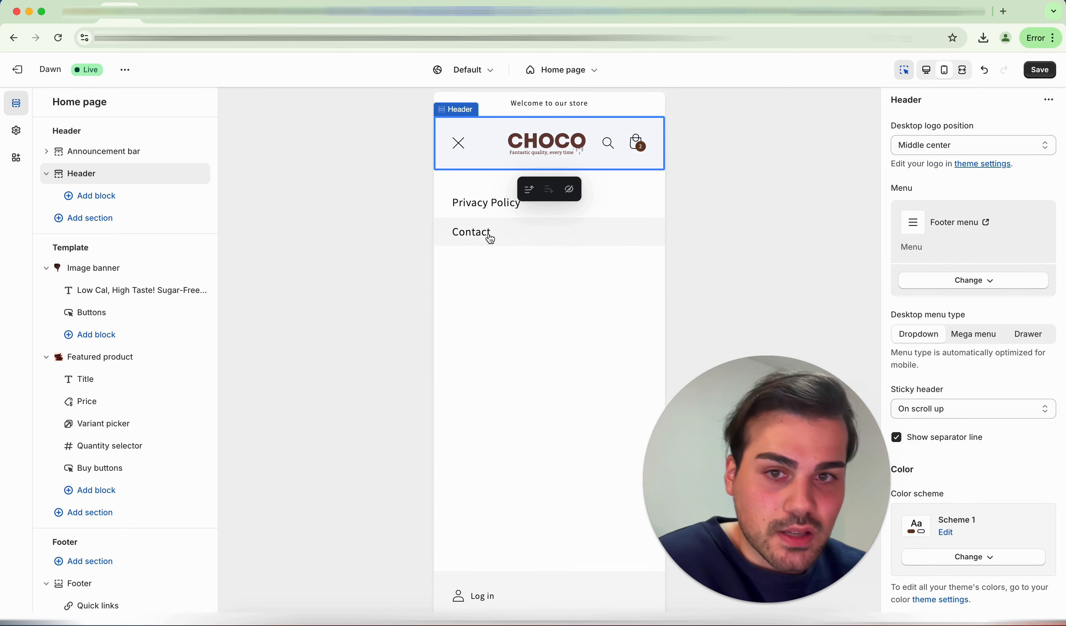
Set the header menu back to Main menu
left_click(973, 280)
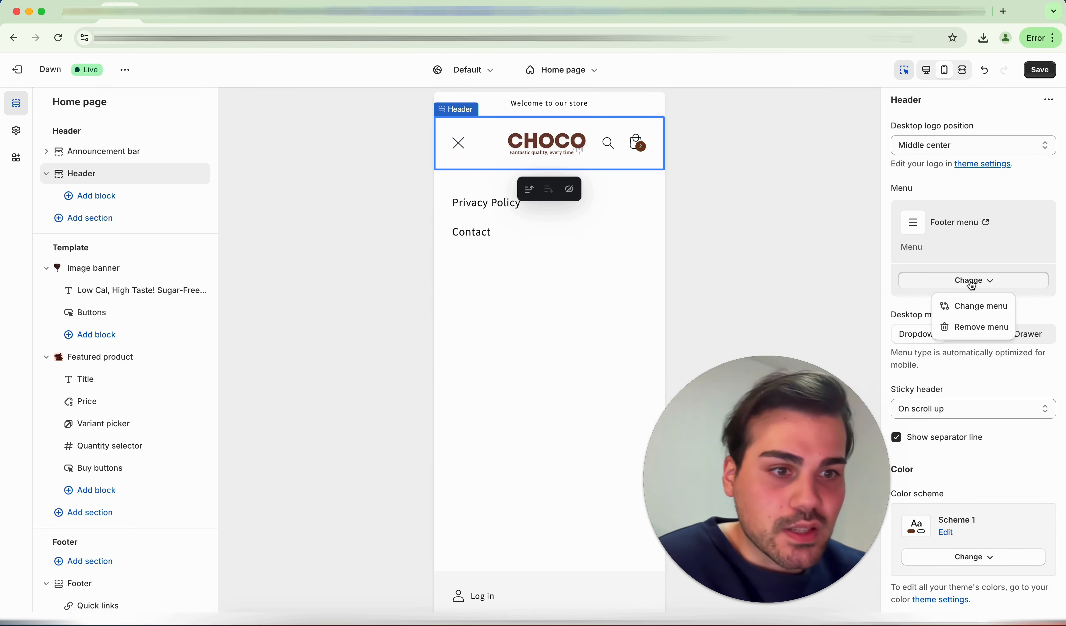
left_click(979, 307)
left_click(930, 279)
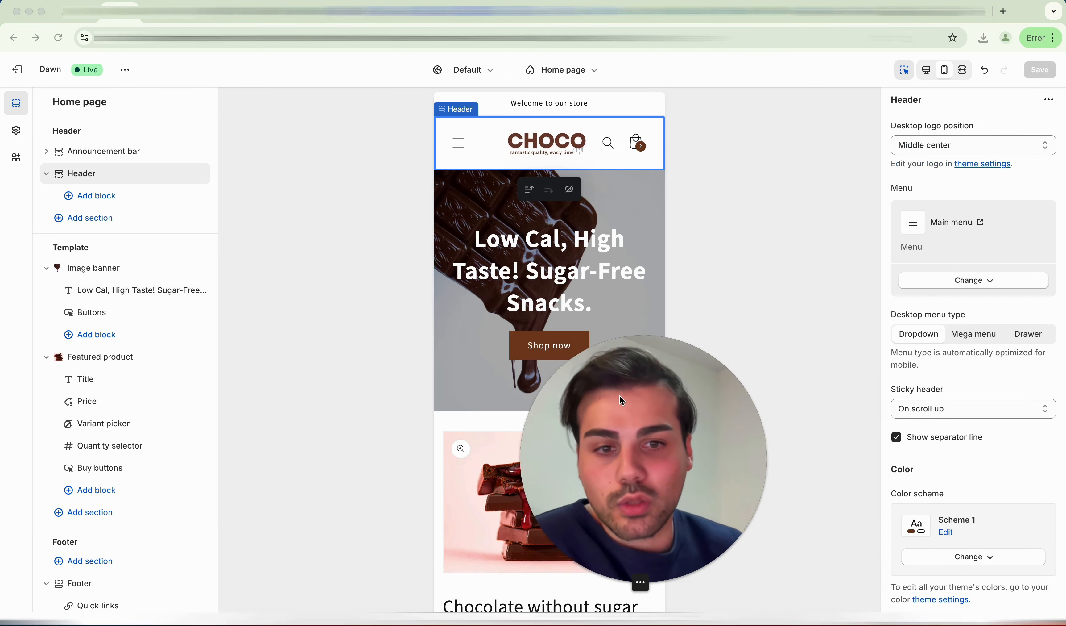
Follow the footer's Contact link to check its page, then return home via the logo
scroll(633, 377, "down", 10)
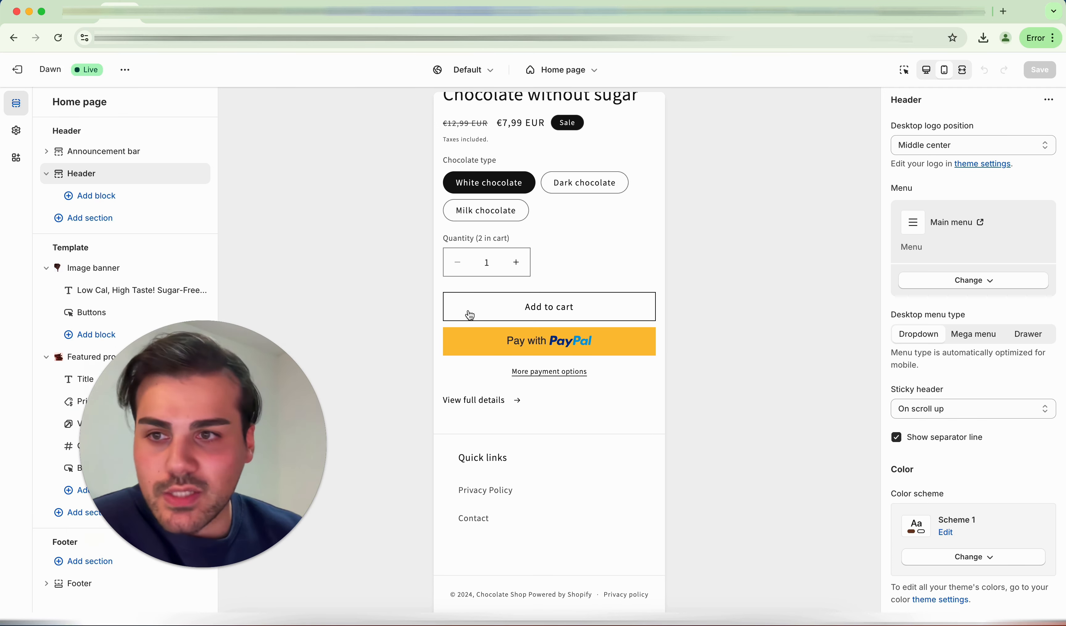
left_click(602, 520)
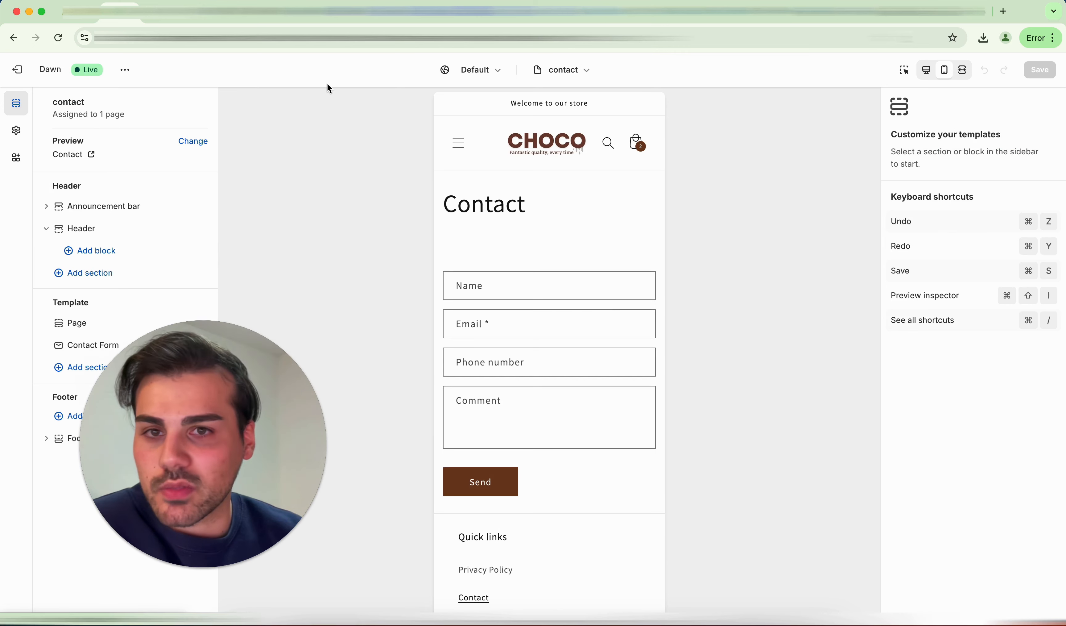
left_click(536, 148)
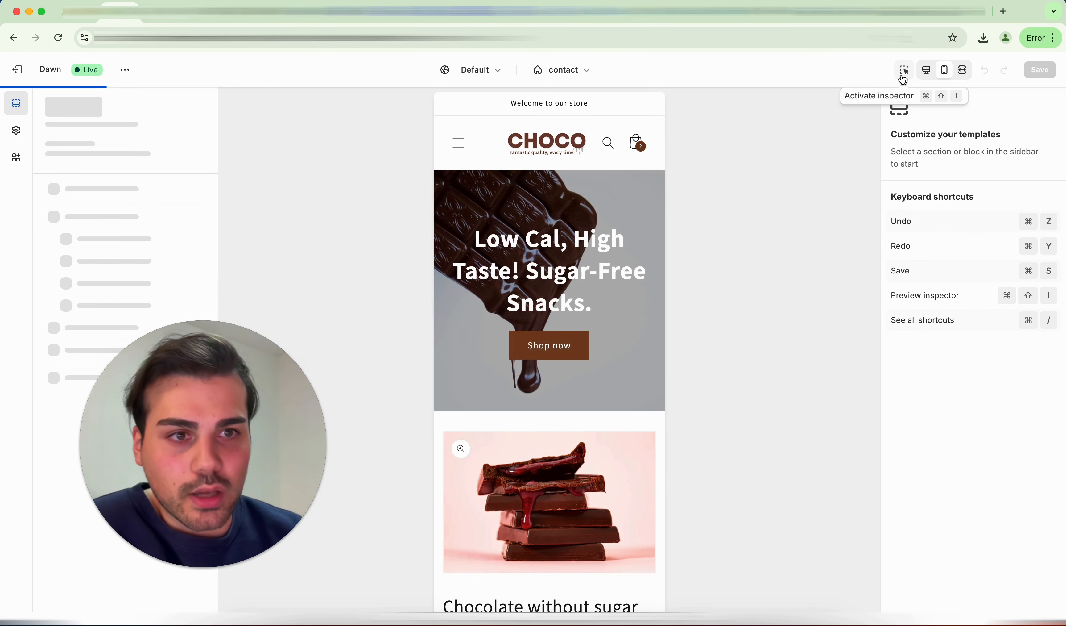
Show the footer Quick links block's settings, which use the Footer menu
left_click(567, 231)
scroll(442, 363, "down", 10)
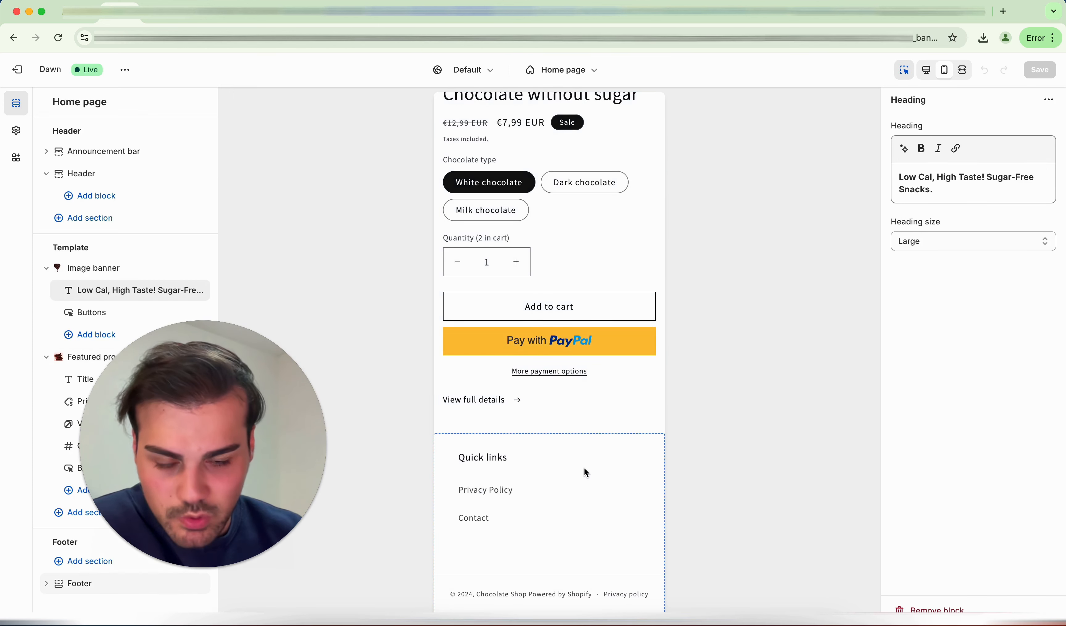
left_click(562, 457)
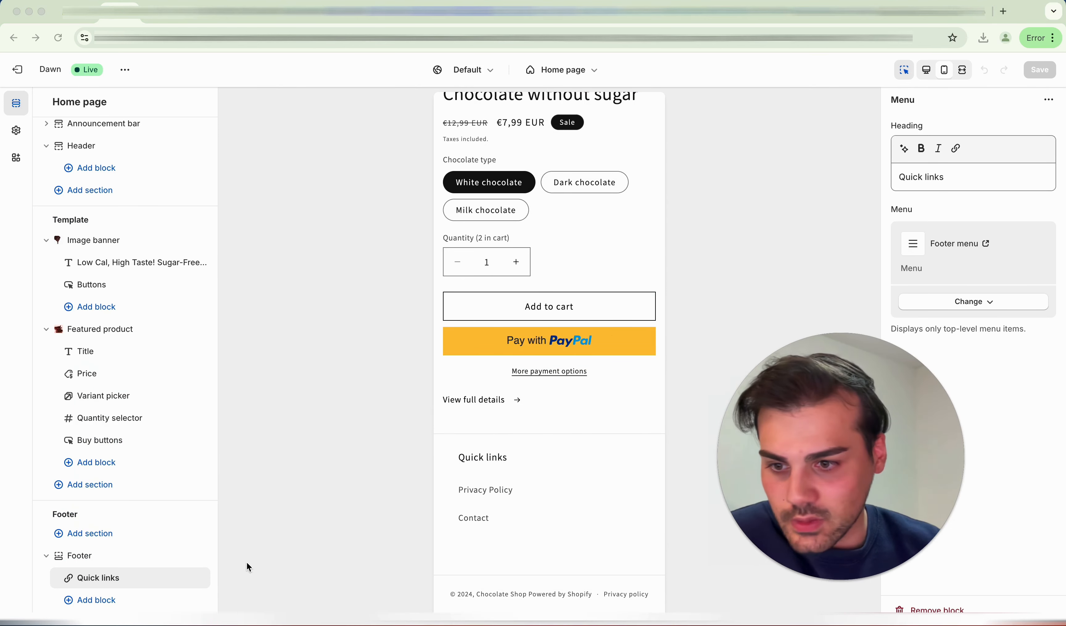
Uncheck Show policy links in the footer section and save the theme
left_click(81, 556)
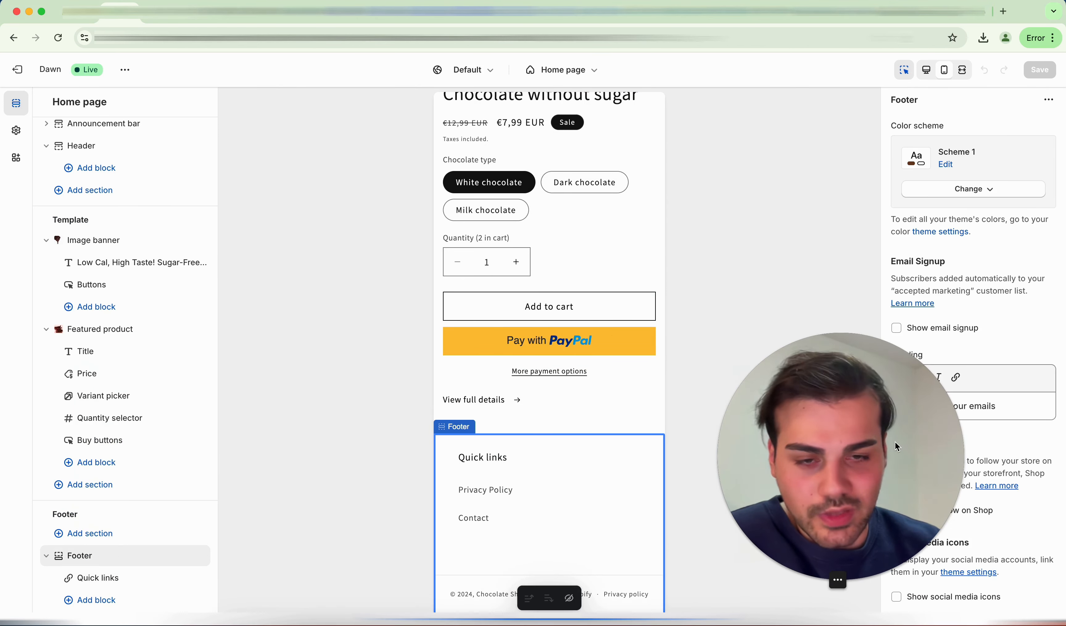
scroll(912, 478, "down", 5)
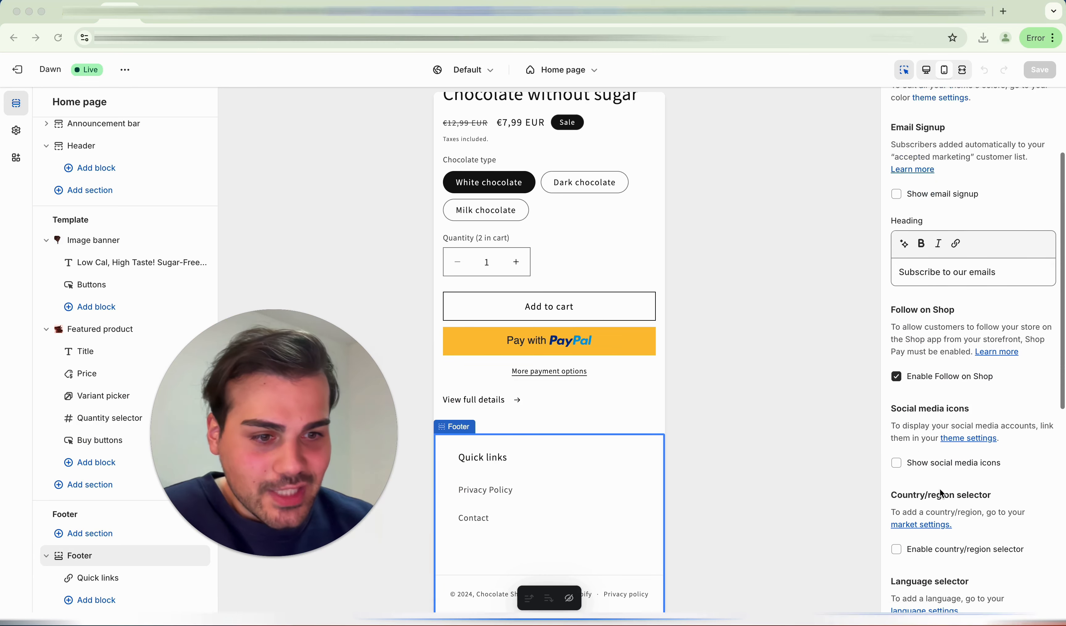
scroll(959, 494, "down", 9)
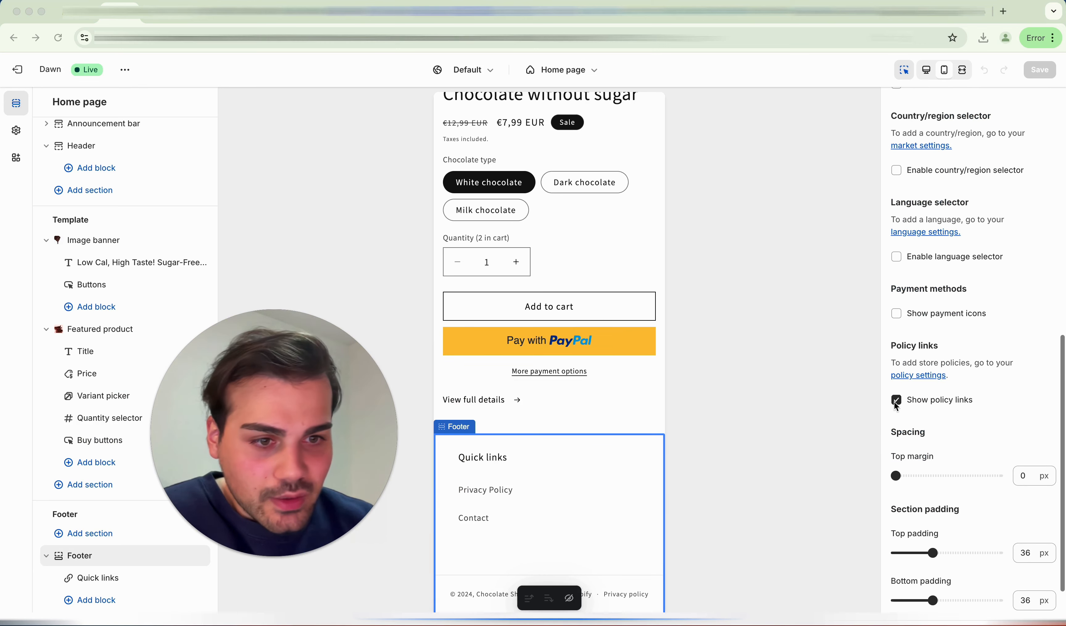
left_click(897, 400)
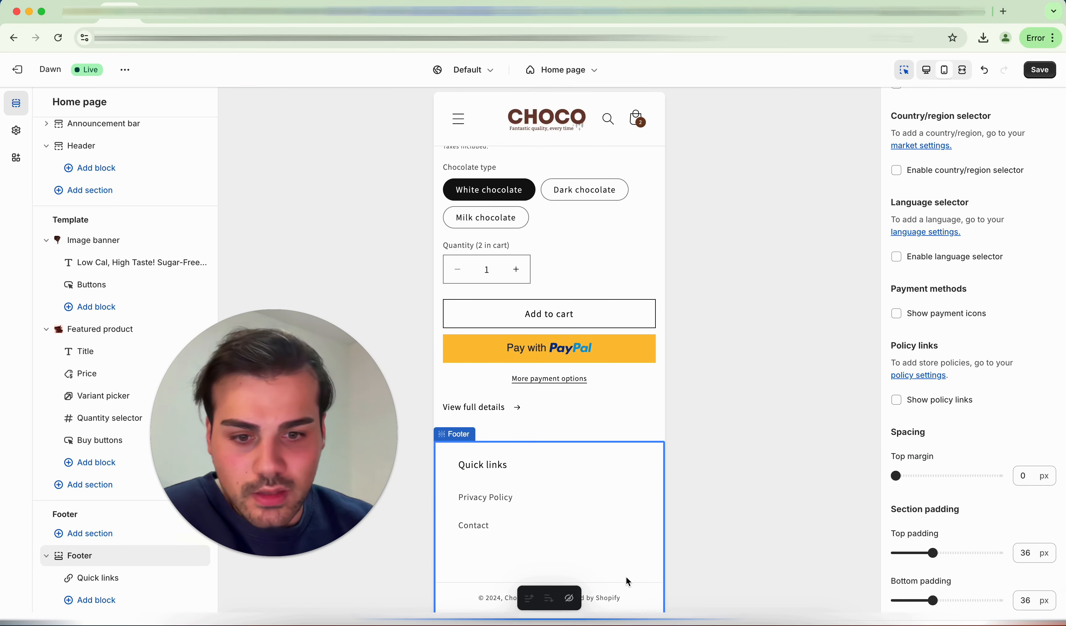
scroll(986, 500, "down", 3)
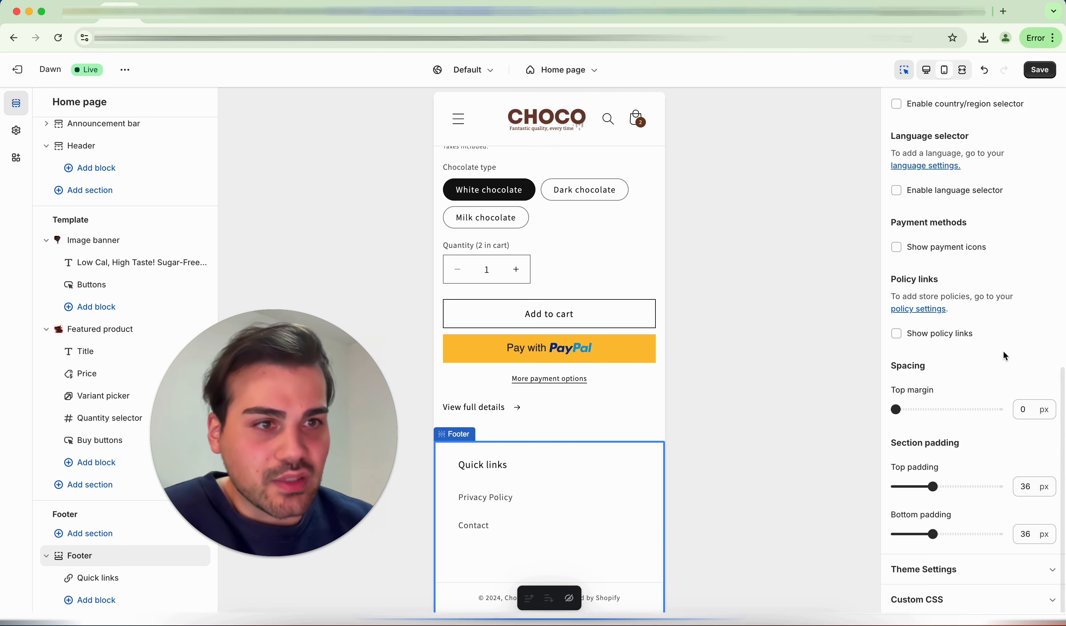
left_click(1040, 70)
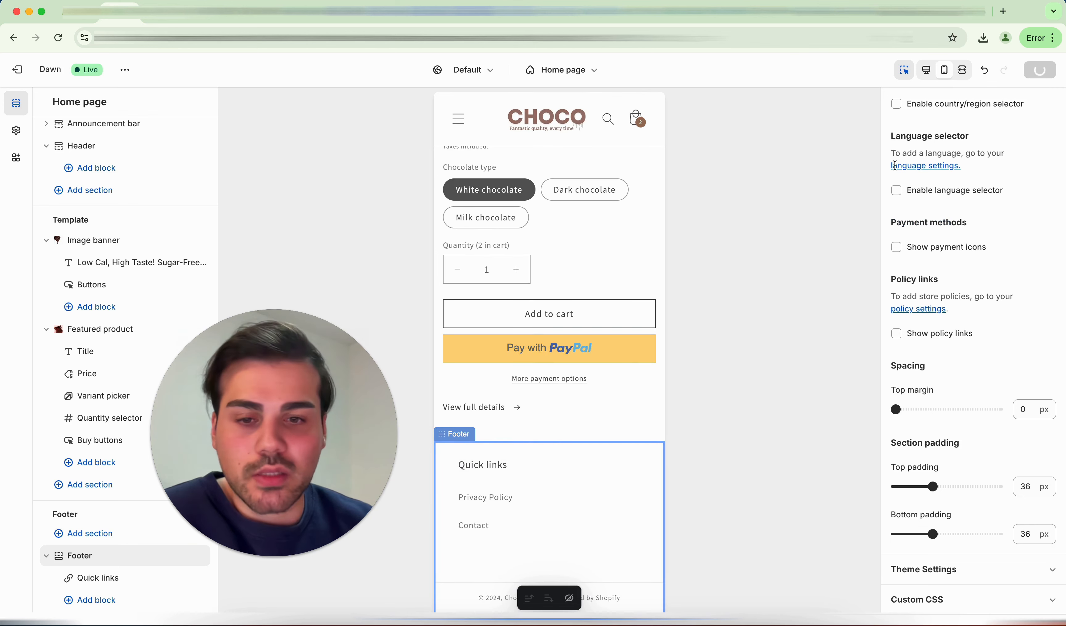
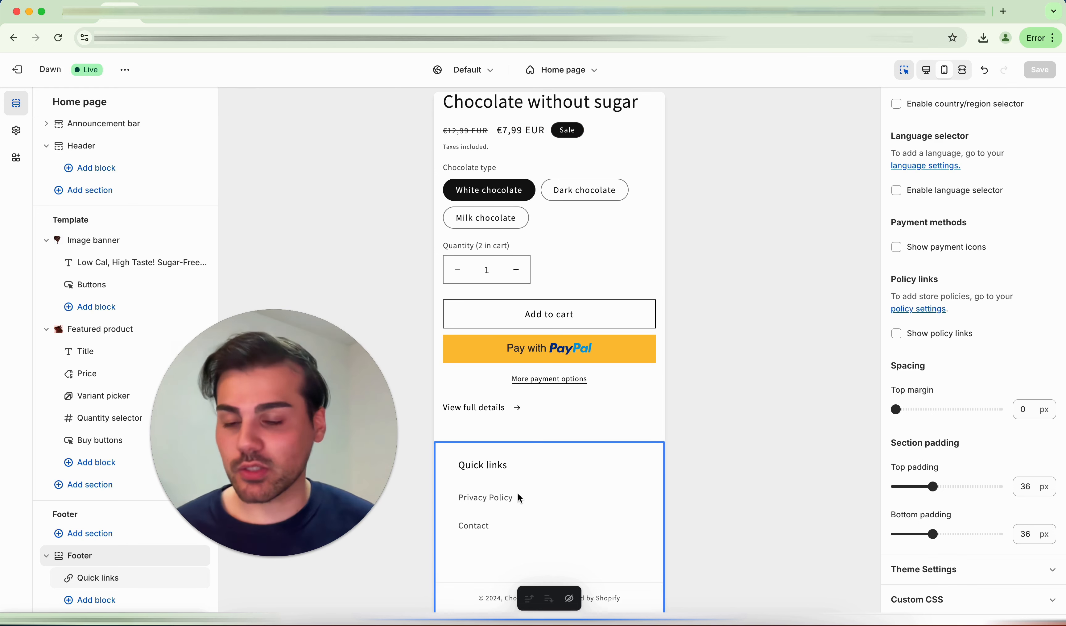
Add a second Menu block to the footer that shows the Main menu
left_click(100, 600)
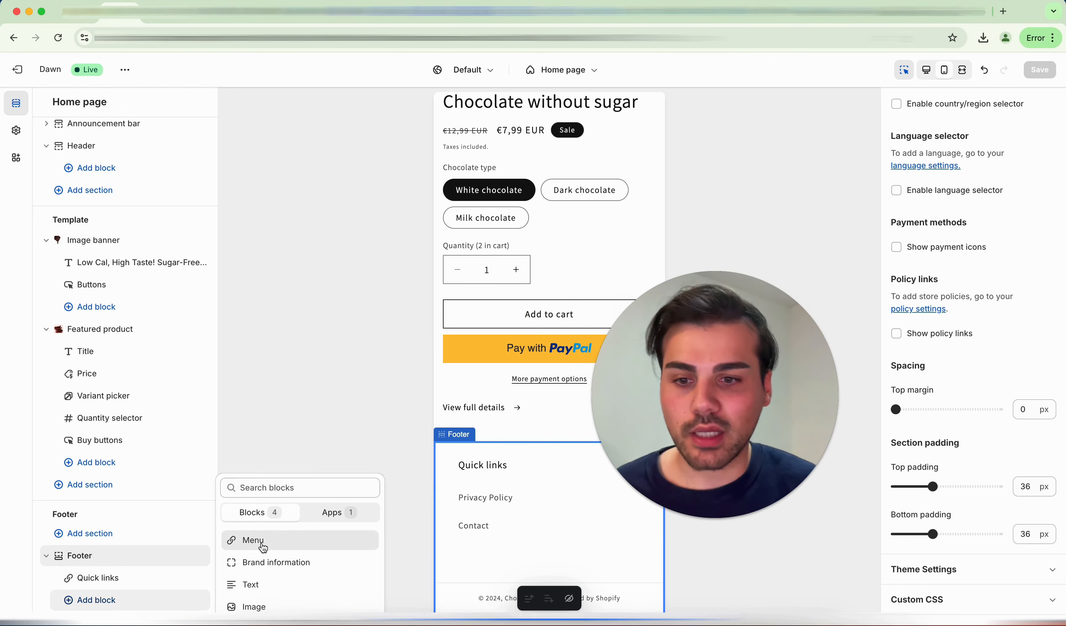
left_click(253, 540)
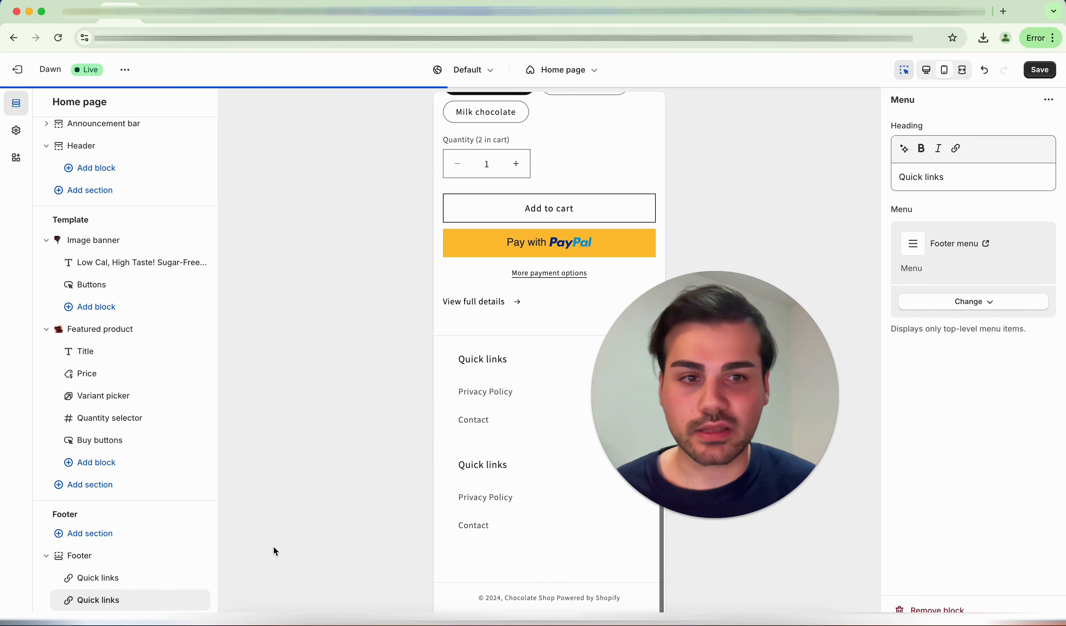
left_click(972, 306)
left_click(975, 262)
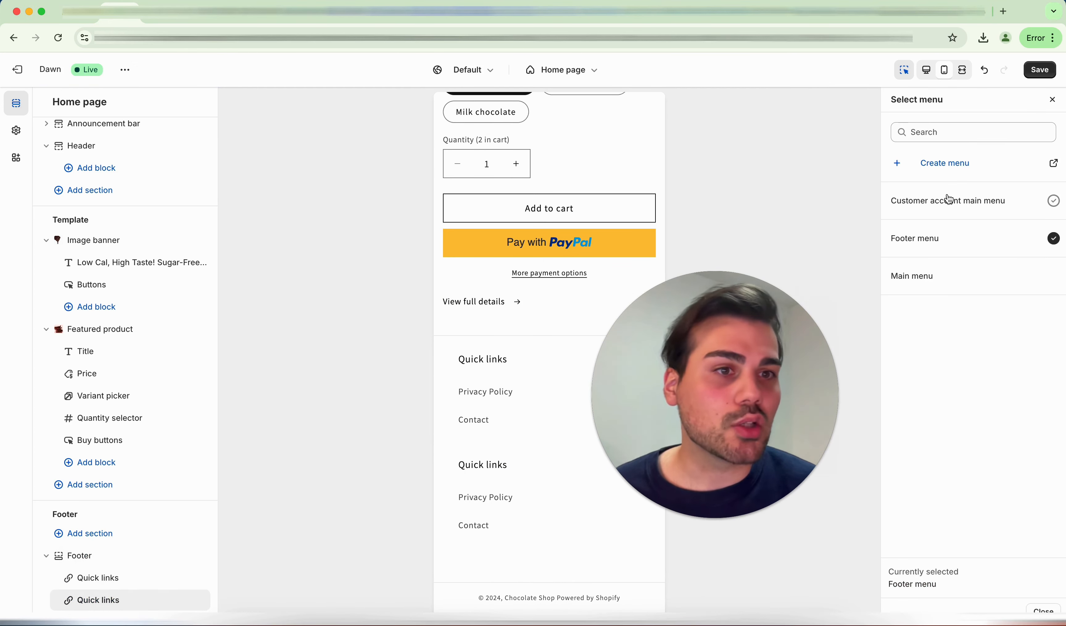
left_click(950, 275)
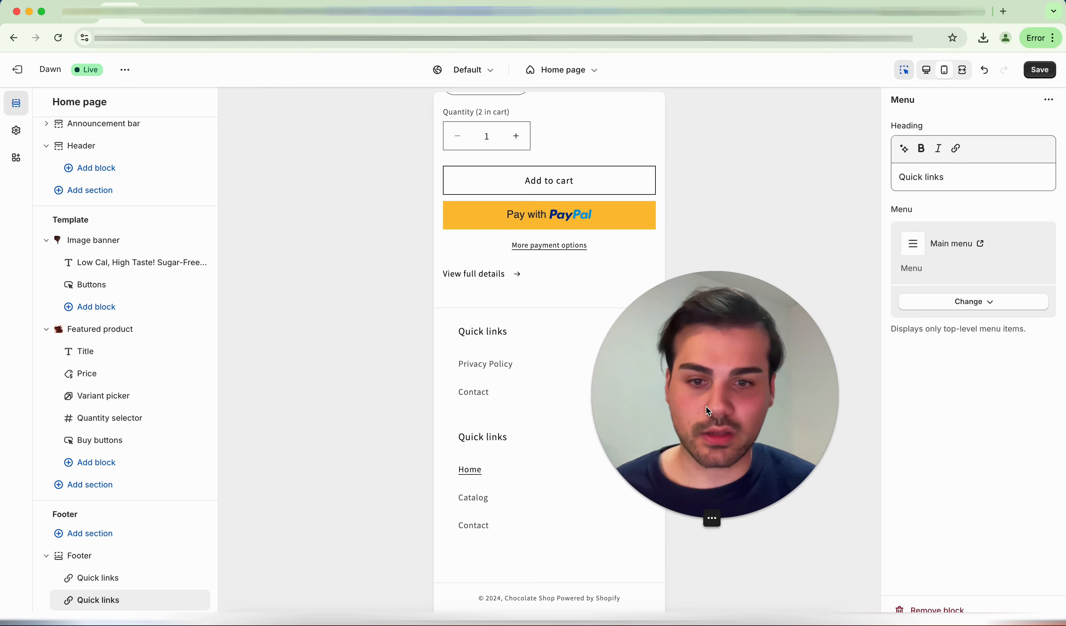
Save the theme, exit the editor and go to the Navigation menus
left_click(1041, 69)
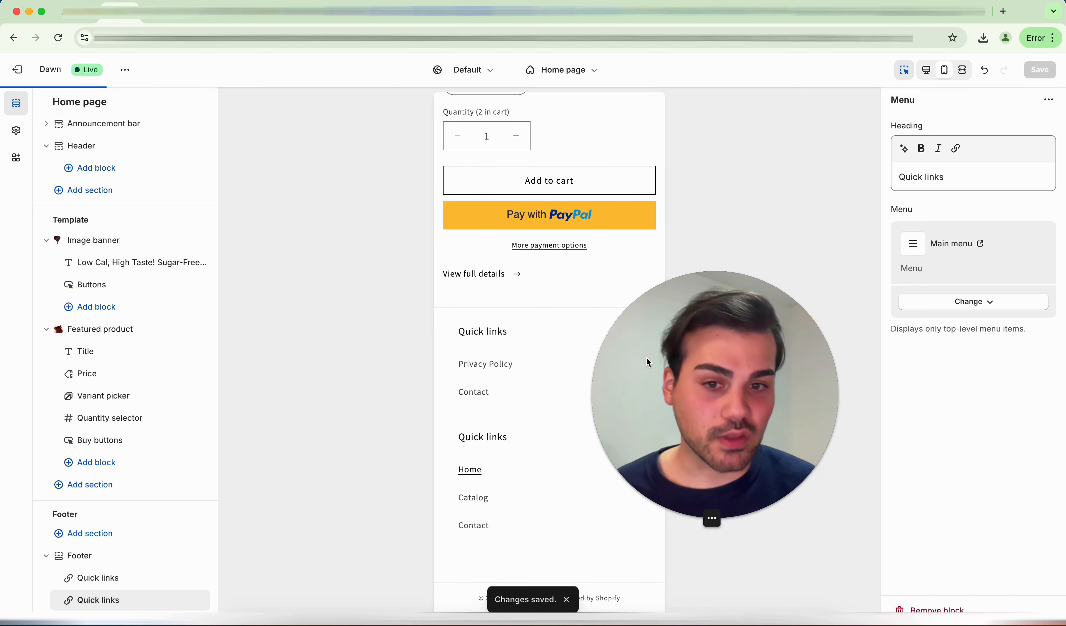
left_click(18, 69)
left_click(69, 352)
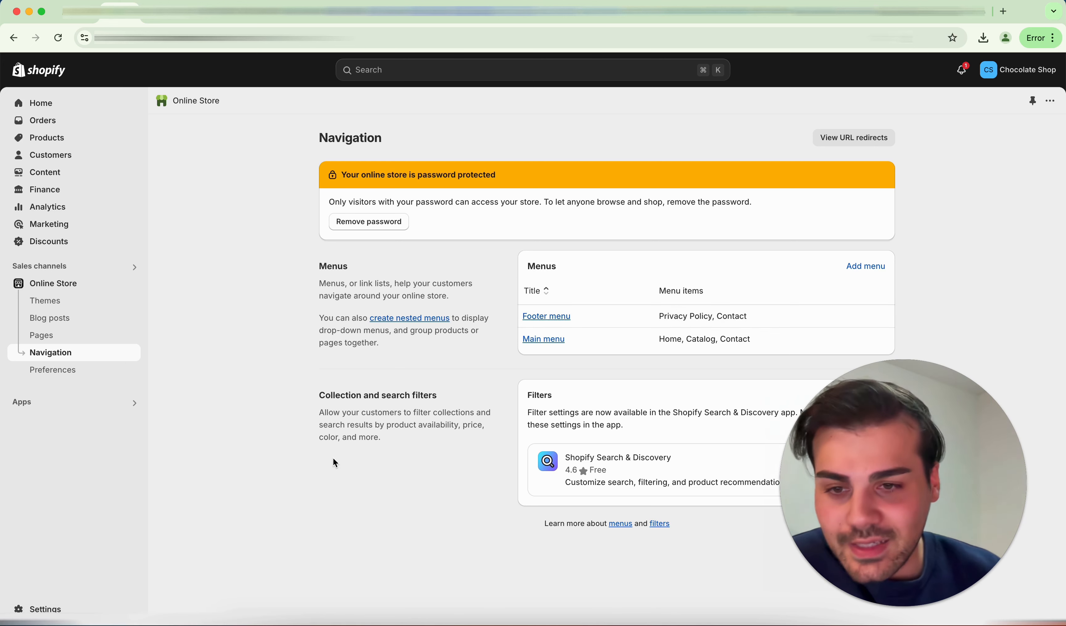
Open Preferences and check how an example site's search result shows its title and description
left_click(80, 376)
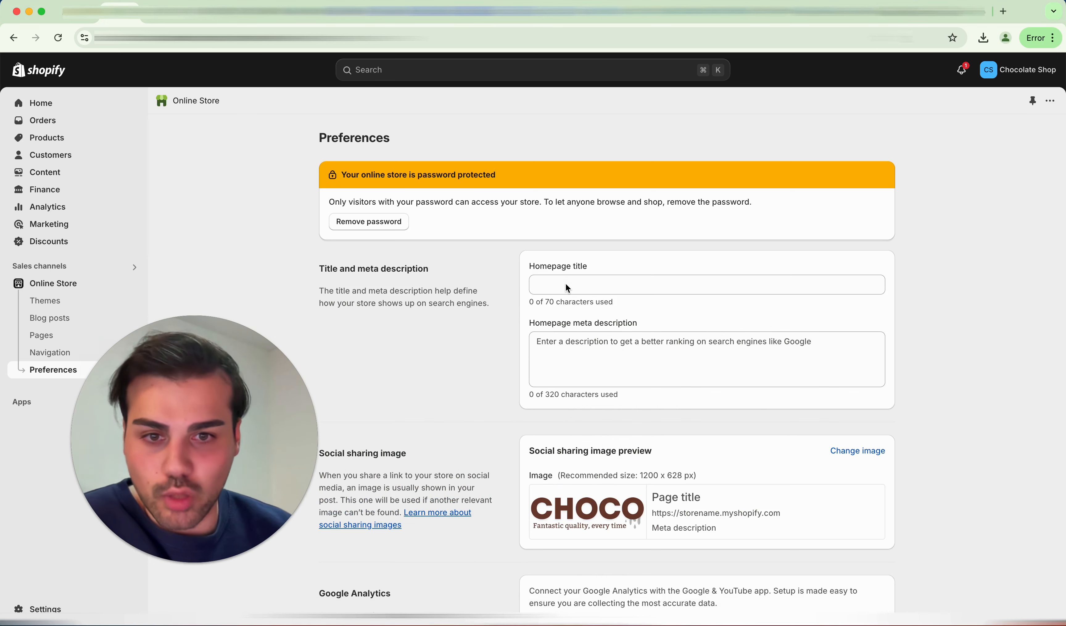
left_click(590, 284)
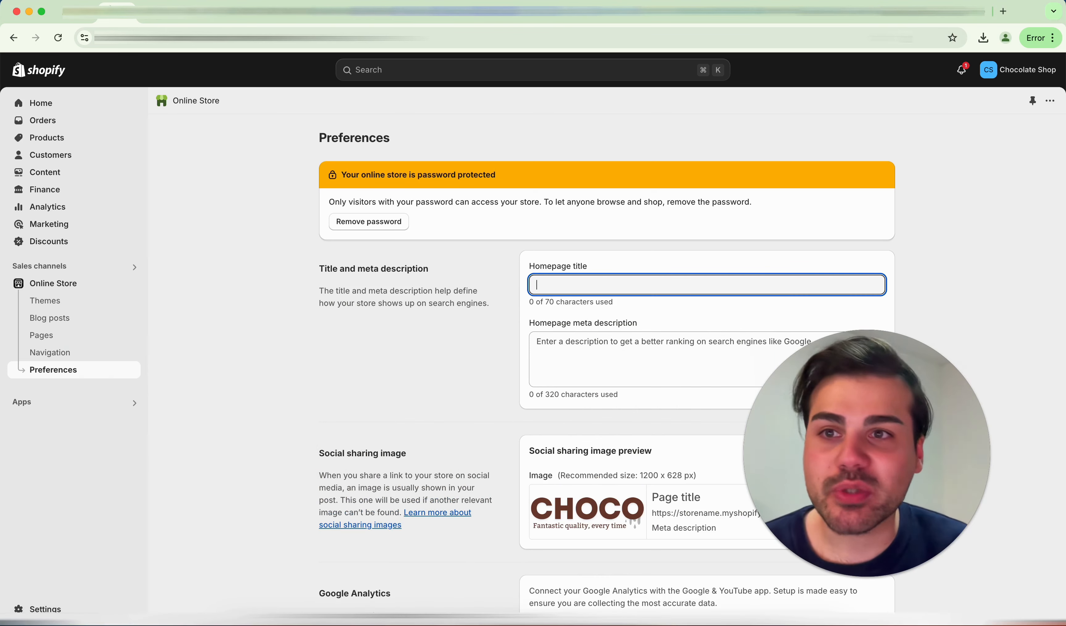
left_click(165, 20)
left_click_drag(138, 190, 500, 184)
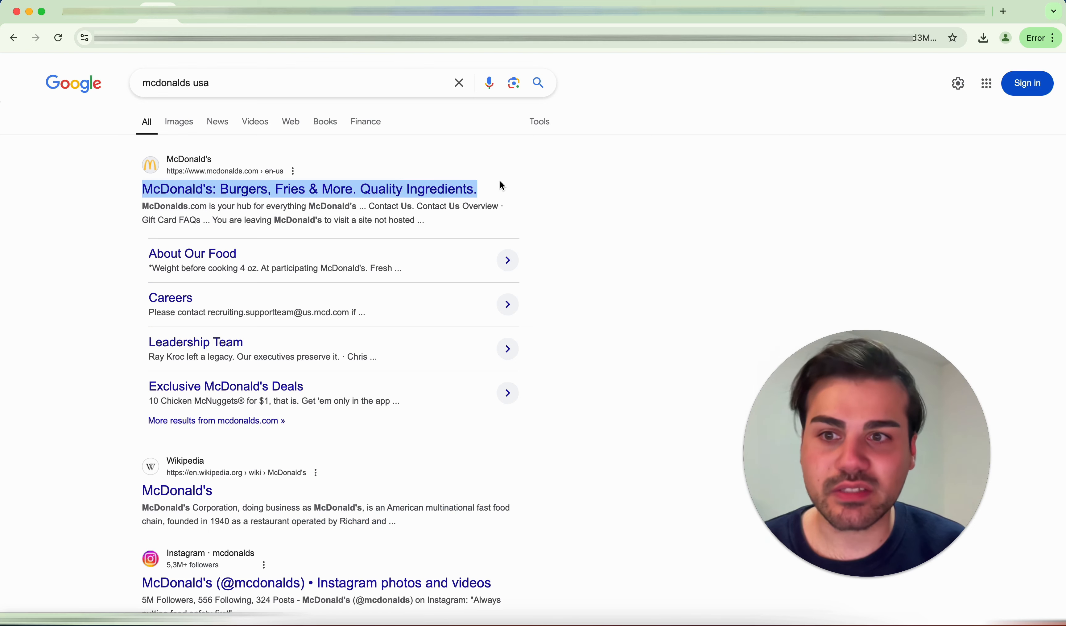
left_click_drag(136, 210, 285, 217)
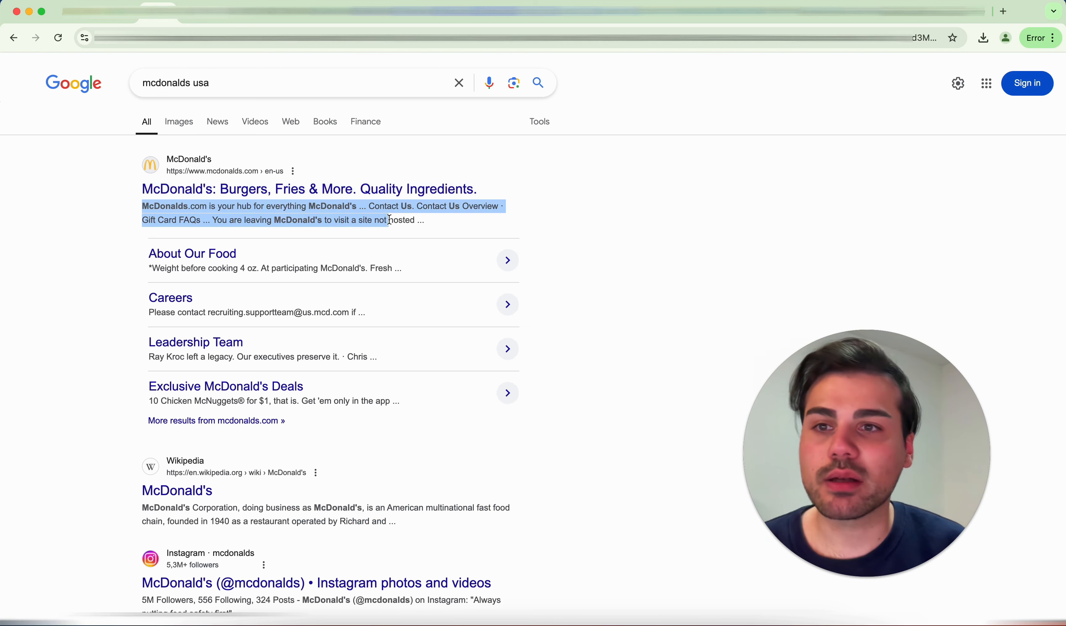
left_click(118, 20)
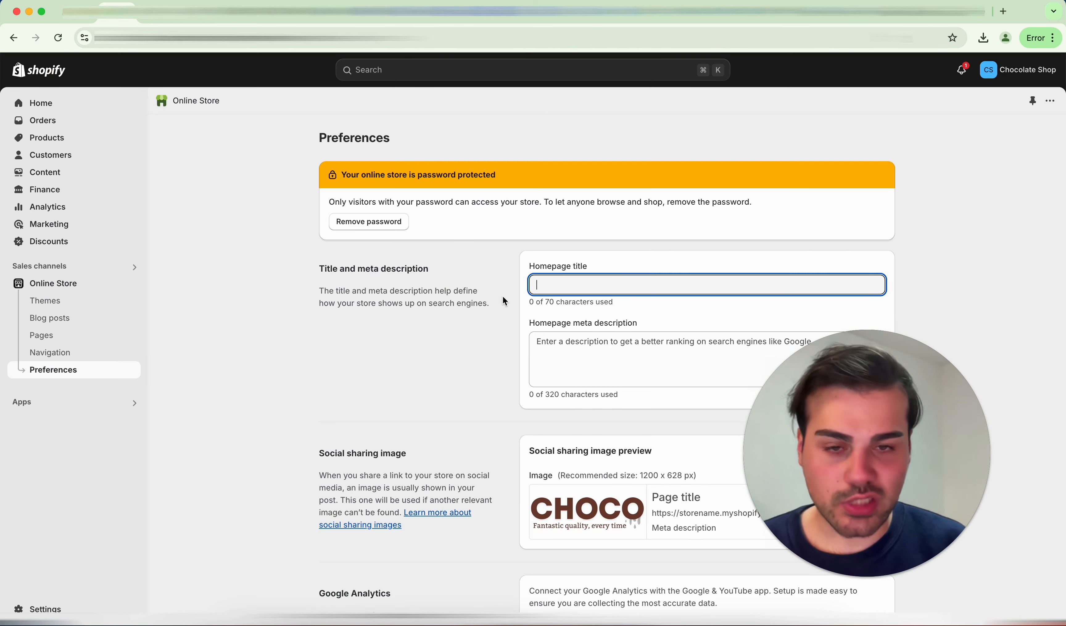
Set homepage title 'Chocolate Shop' and meta description 'Description 1', then save
type("Chocol")
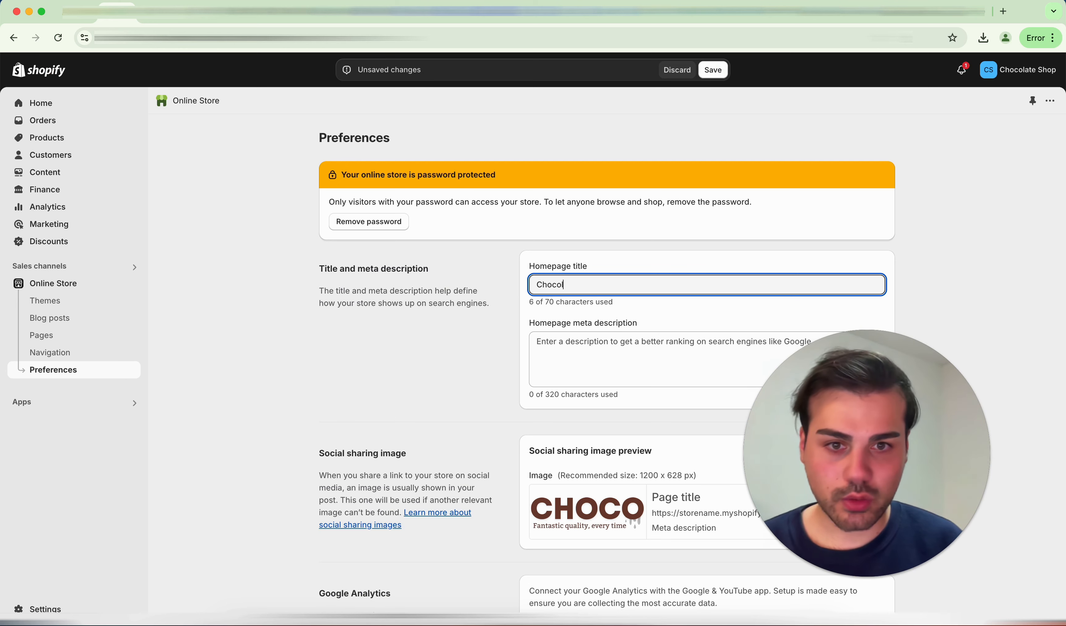
type("ate Shop")
key("Tab")
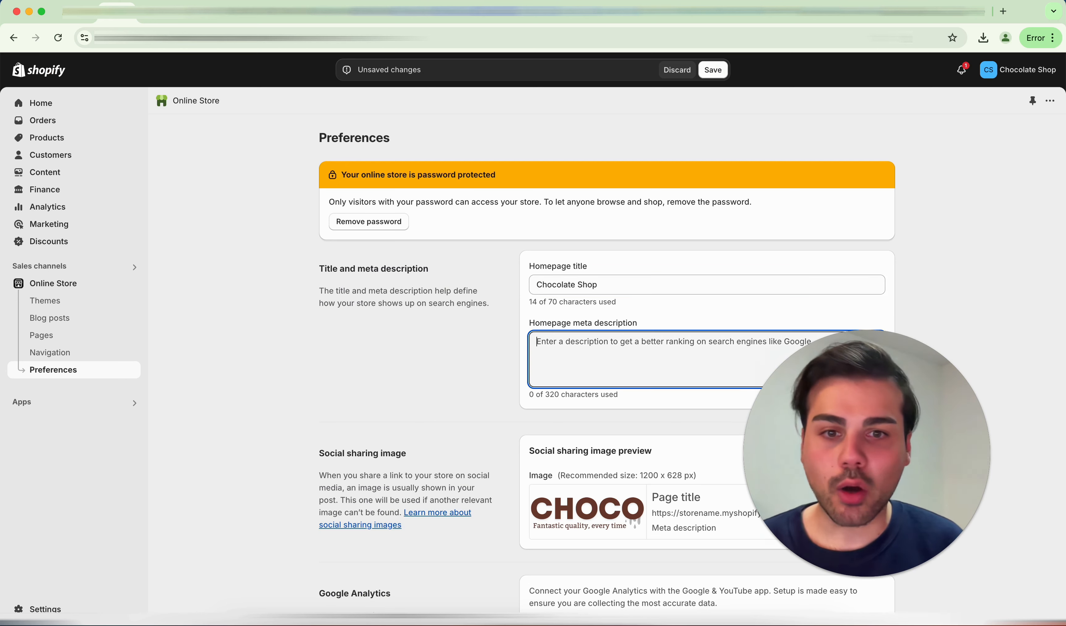
type("Description 1")
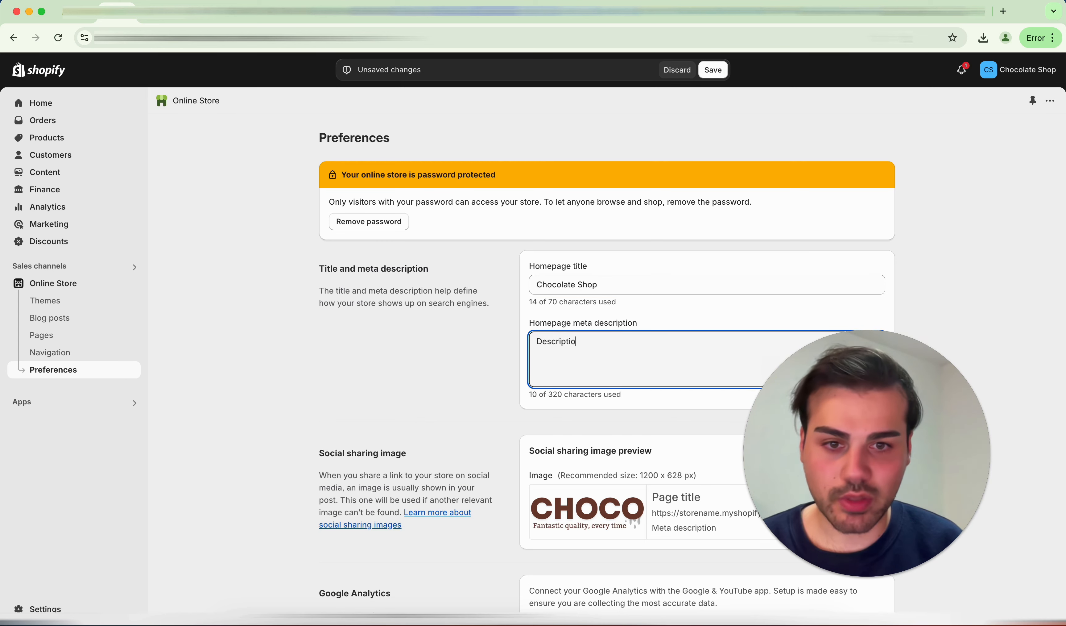
left_click(714, 70)
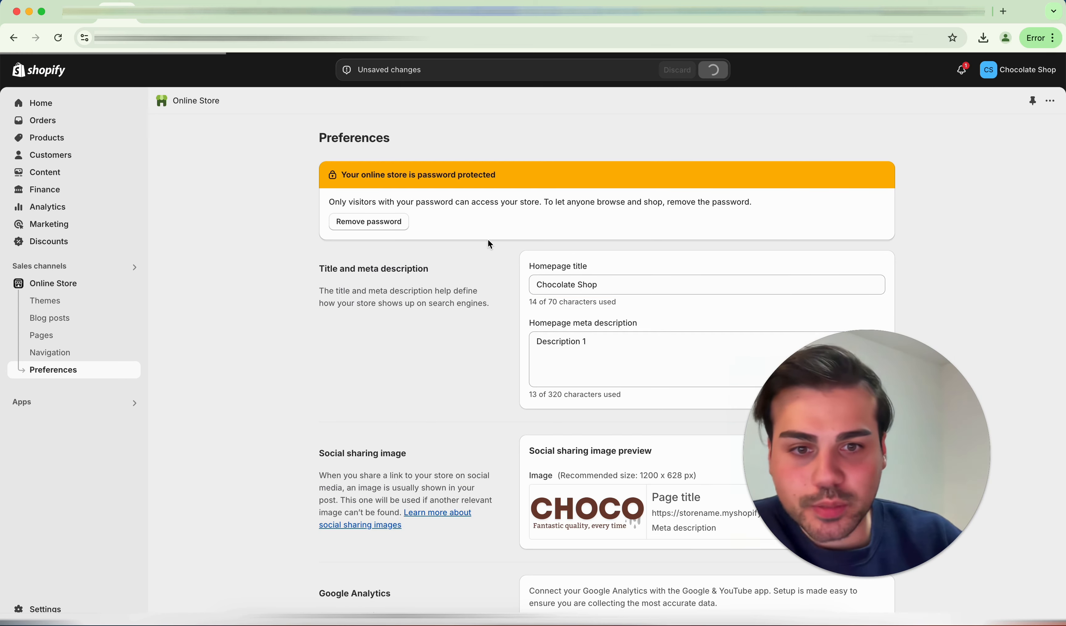
scroll(606, 352, "down", 3)
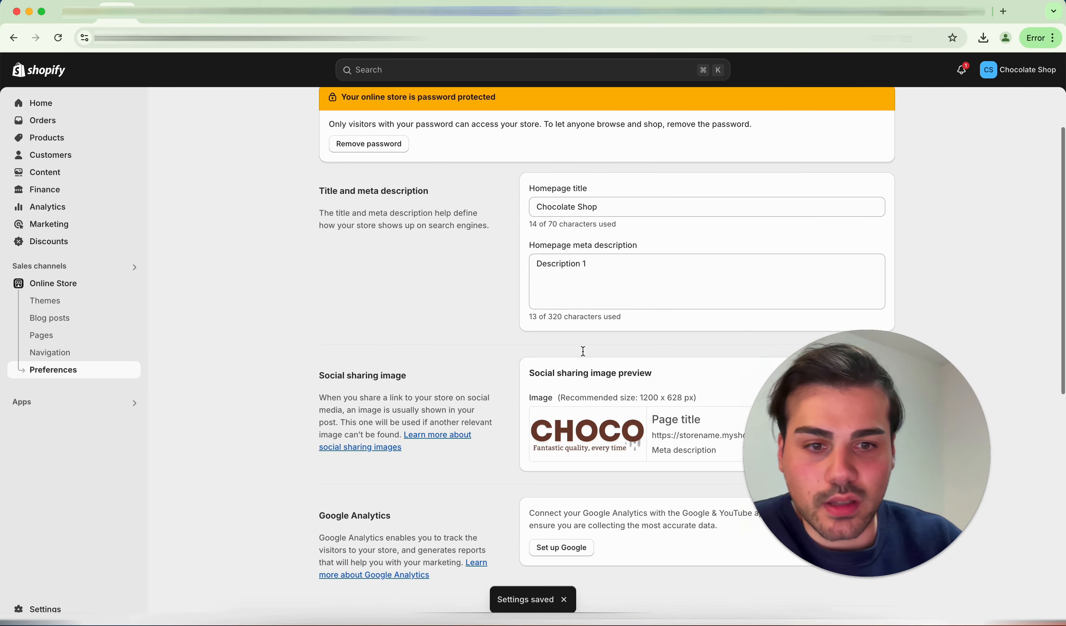
scroll(580, 353, "down", 2)
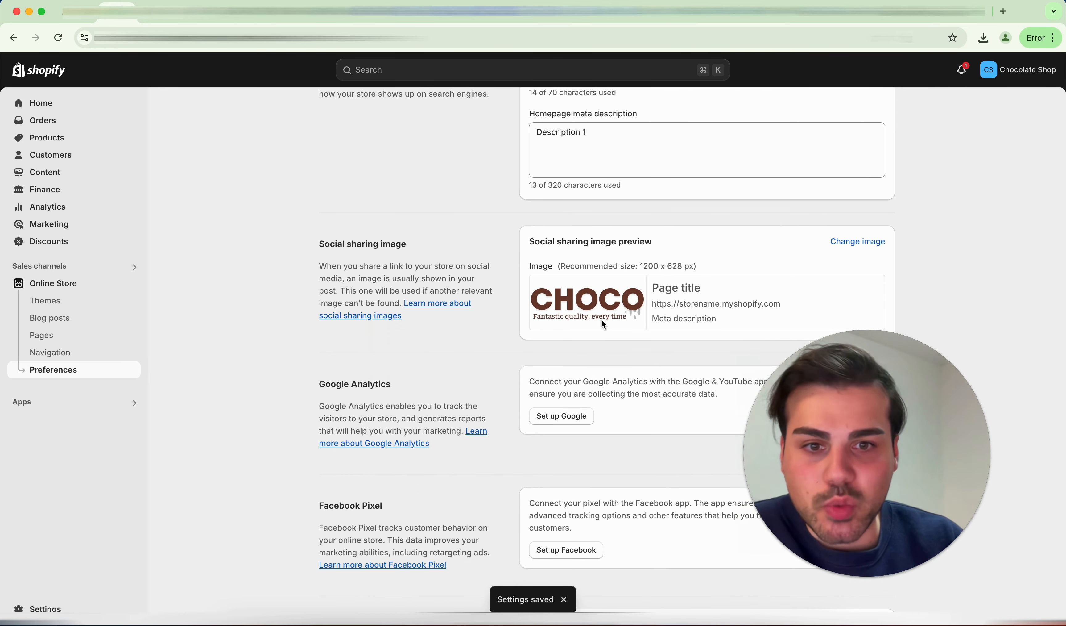
scroll(604, 325, "down", 2)
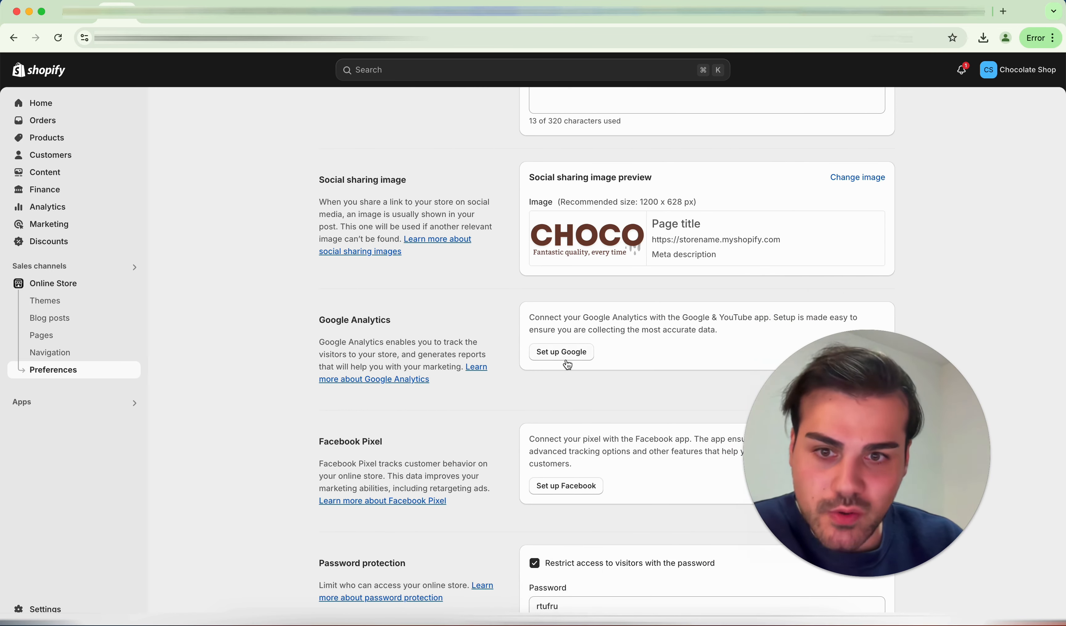
left_click_drag(313, 320, 468, 405)
scroll(468, 405, "down", 2)
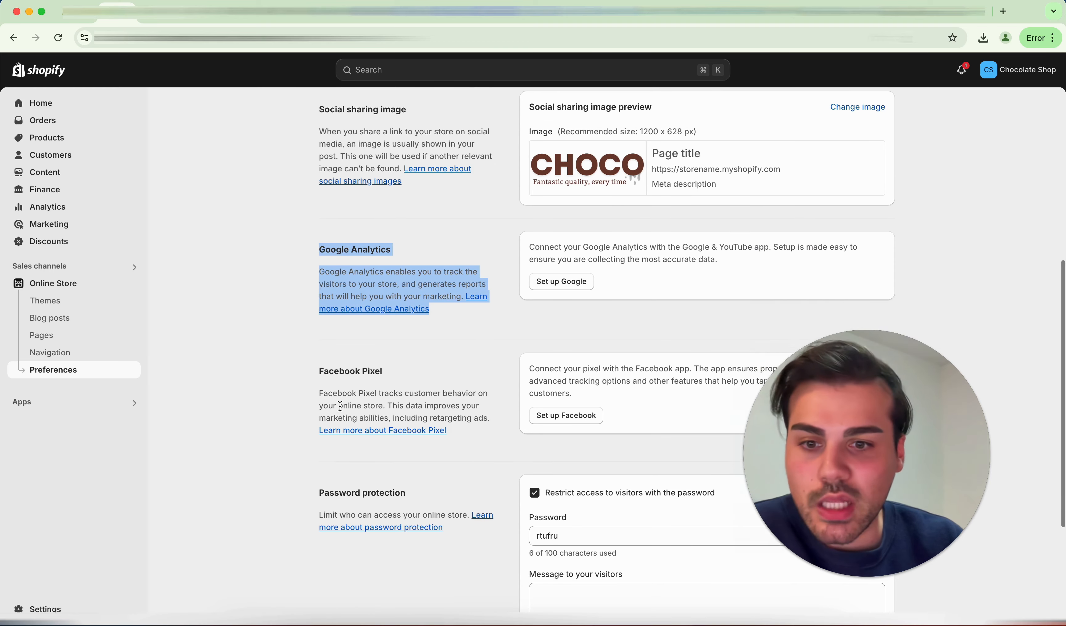
left_click_drag(298, 387, 324, 371)
left_click(533, 451)
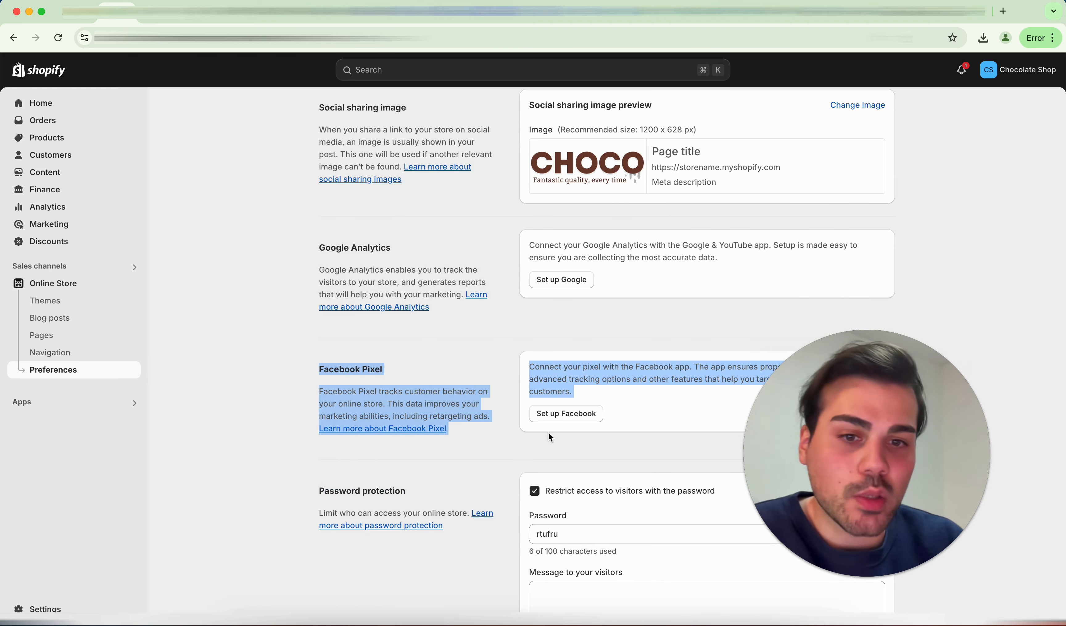
left_click(472, 428)
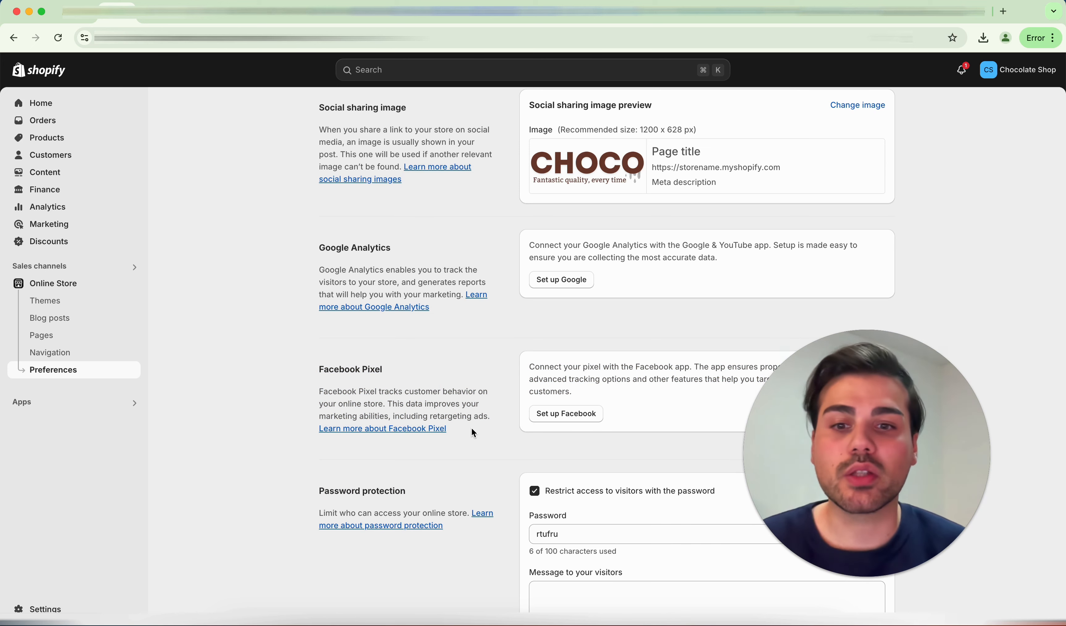
scroll(471, 432, "down", 5)
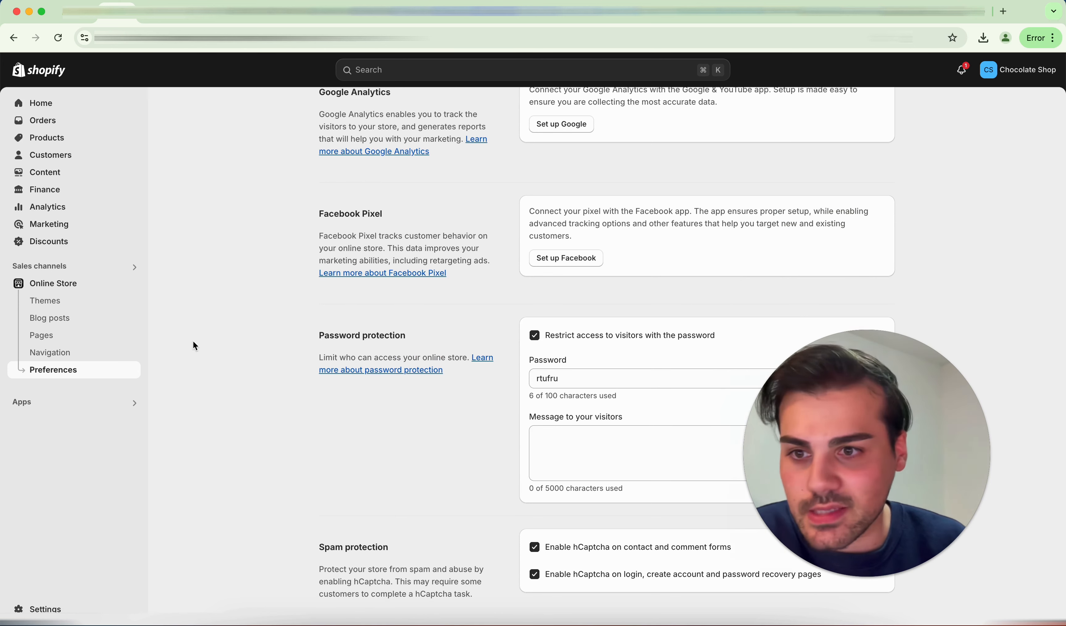
left_click(134, 284)
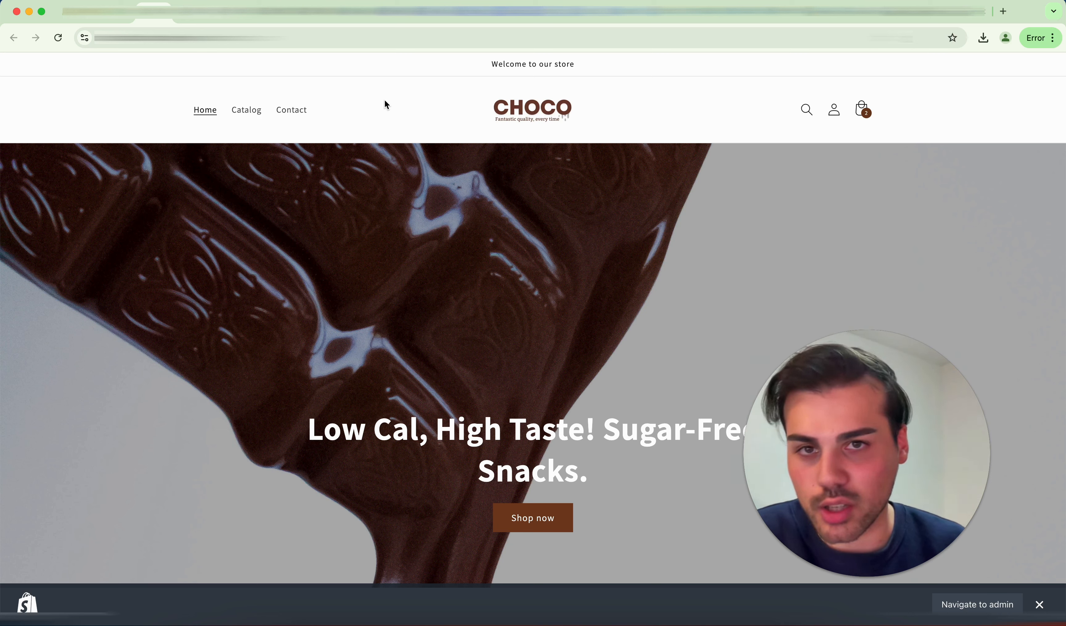
left_click(115, 20)
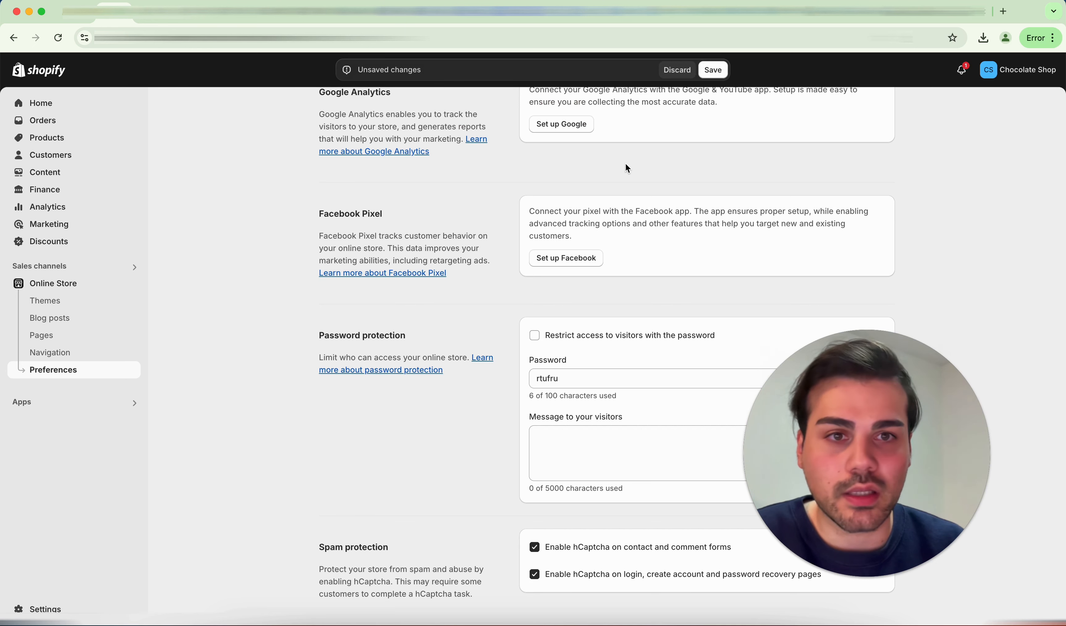
left_click(714, 73)
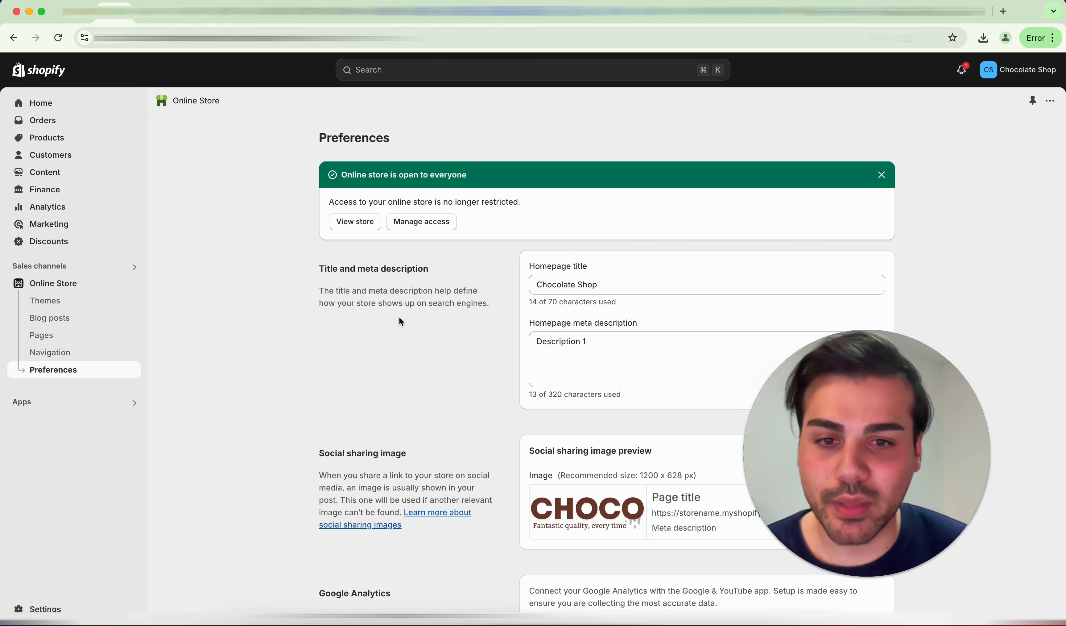
scroll(397, 321, "down", 15)
scroll(395, 318, "down", 1)
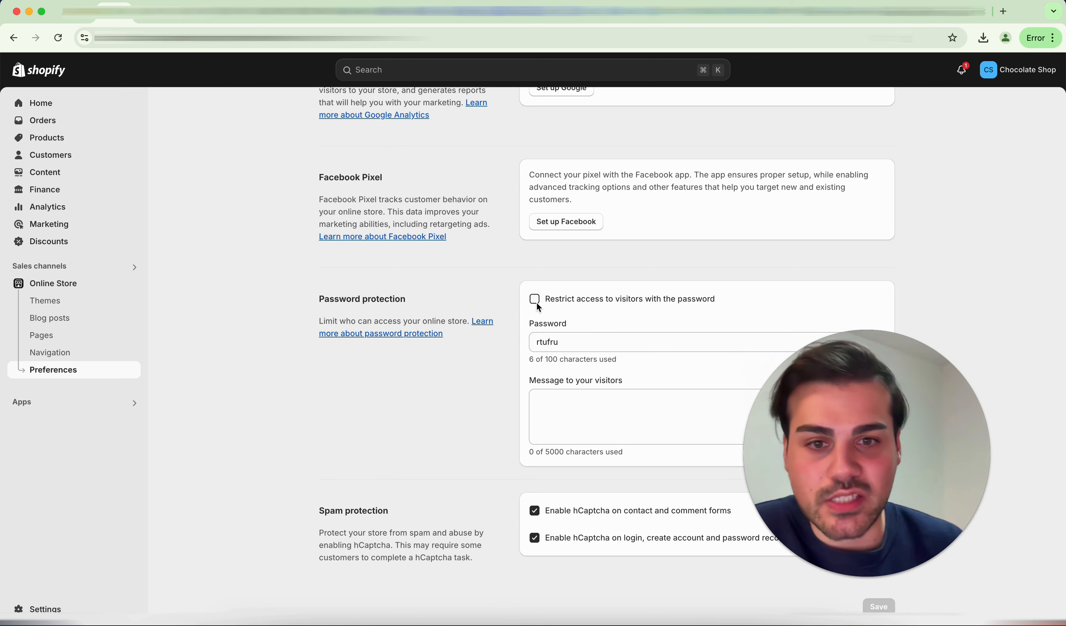
left_click(536, 302)
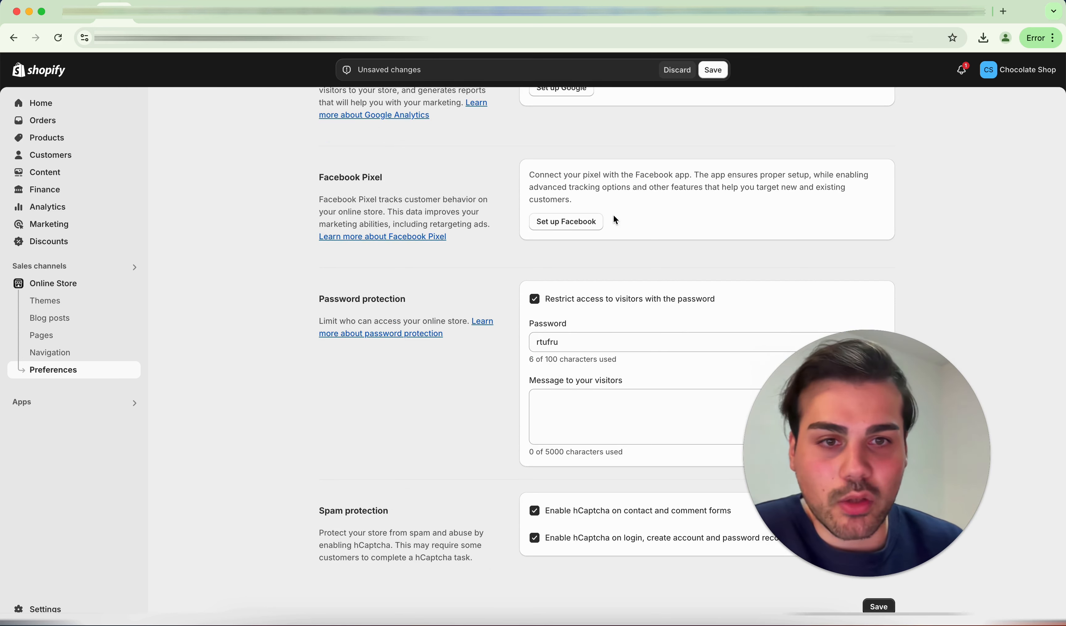
left_click(714, 72)
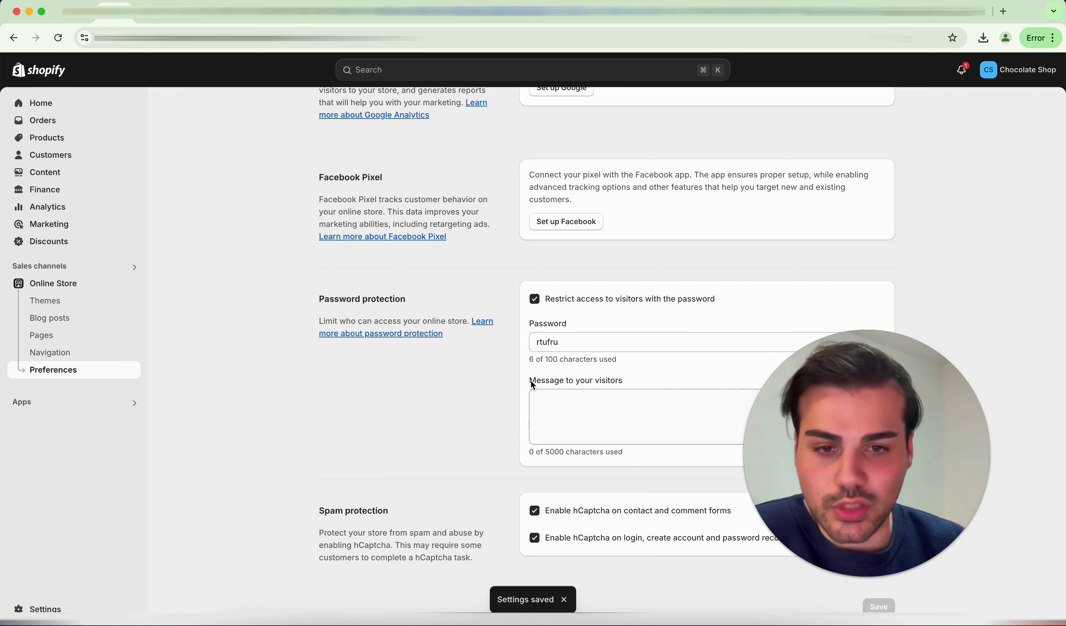
left_click(568, 399)
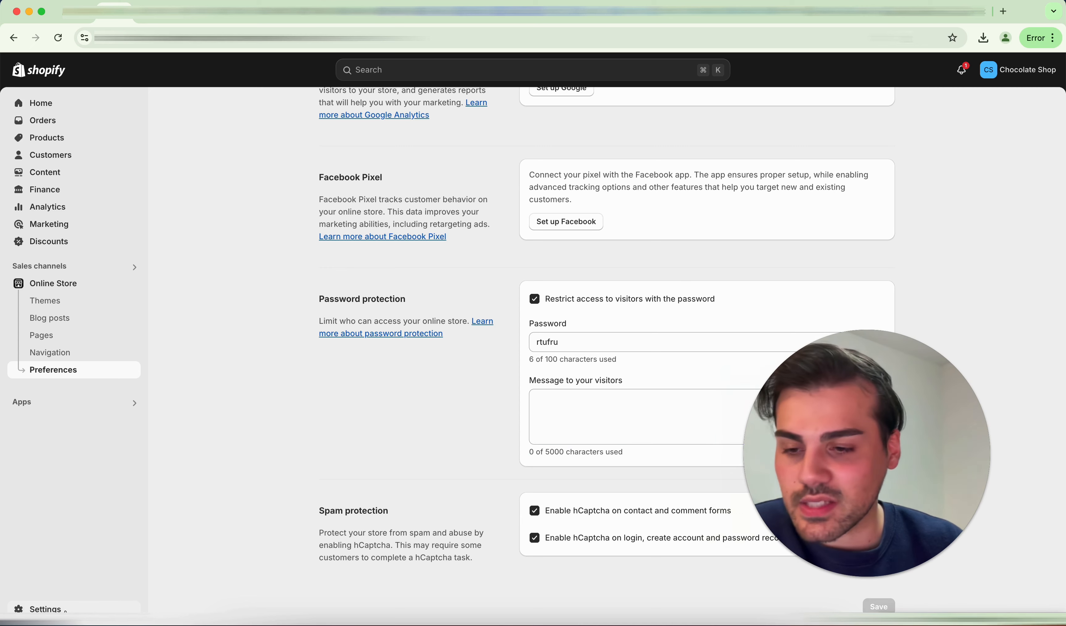
left_click(75, 609)
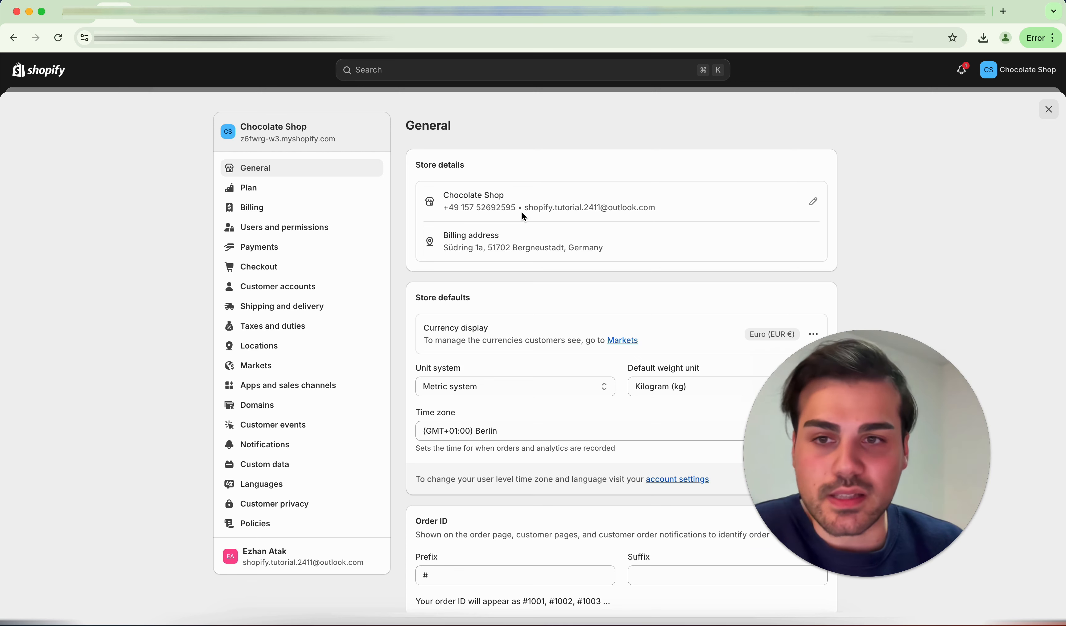
Review the store's plan and billing details
left_click(341, 195)
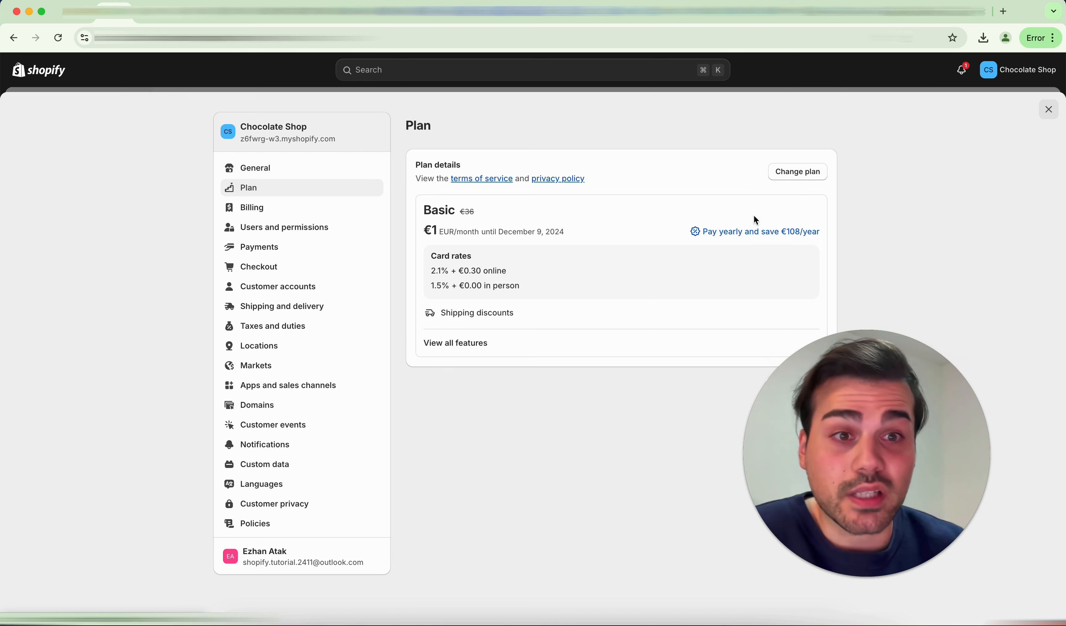
left_click_drag(878, 421, 949, 435)
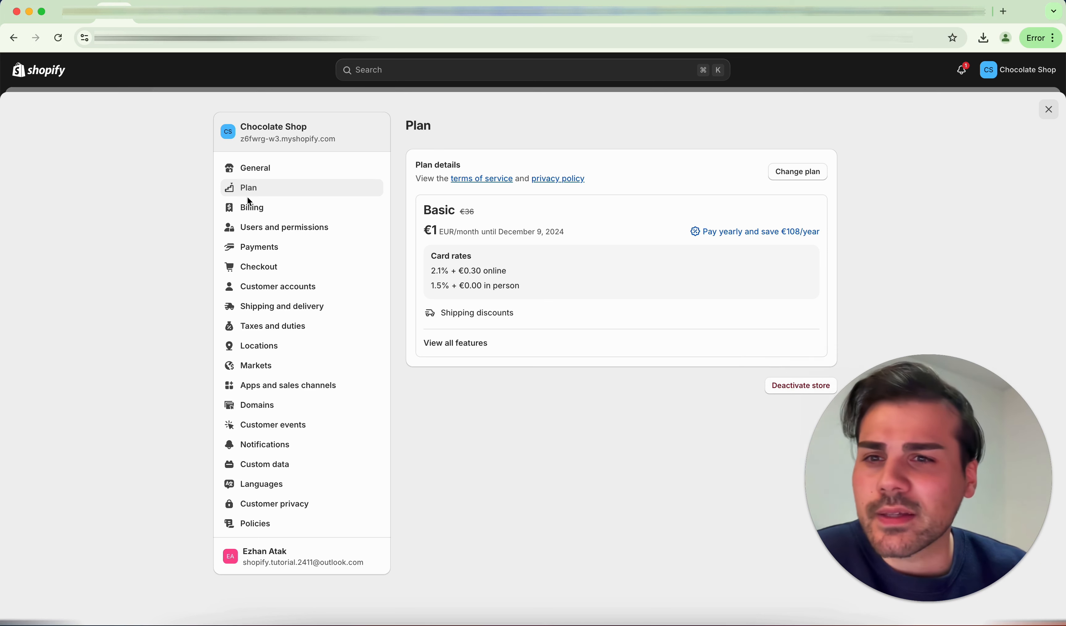
left_click(257, 209)
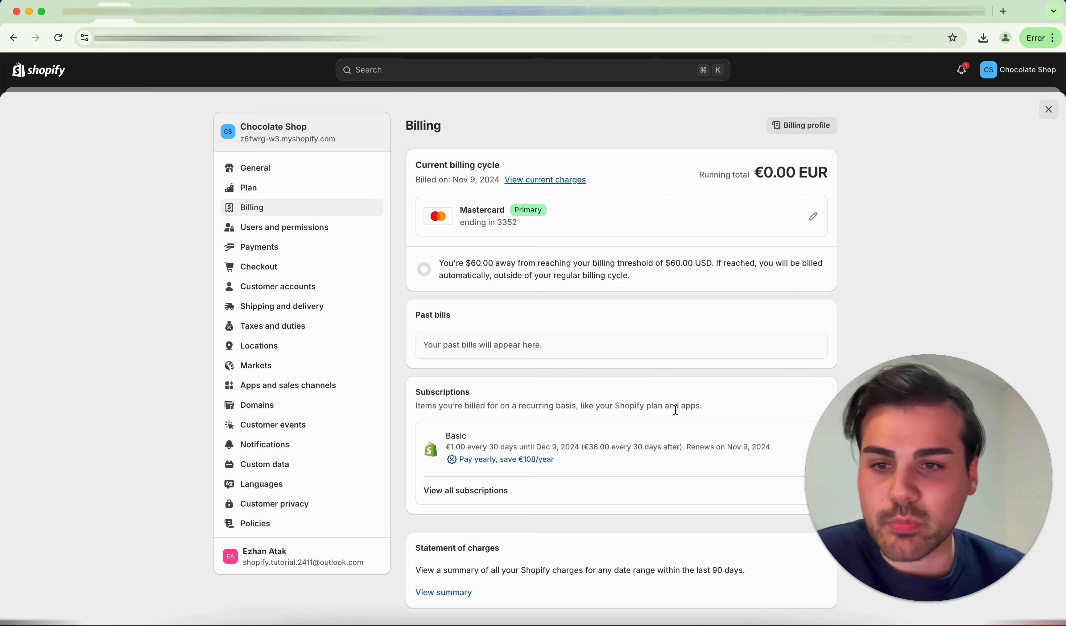
Open Users and permissions and highlight the staff accounts note and collaborator request code
left_click(316, 226)
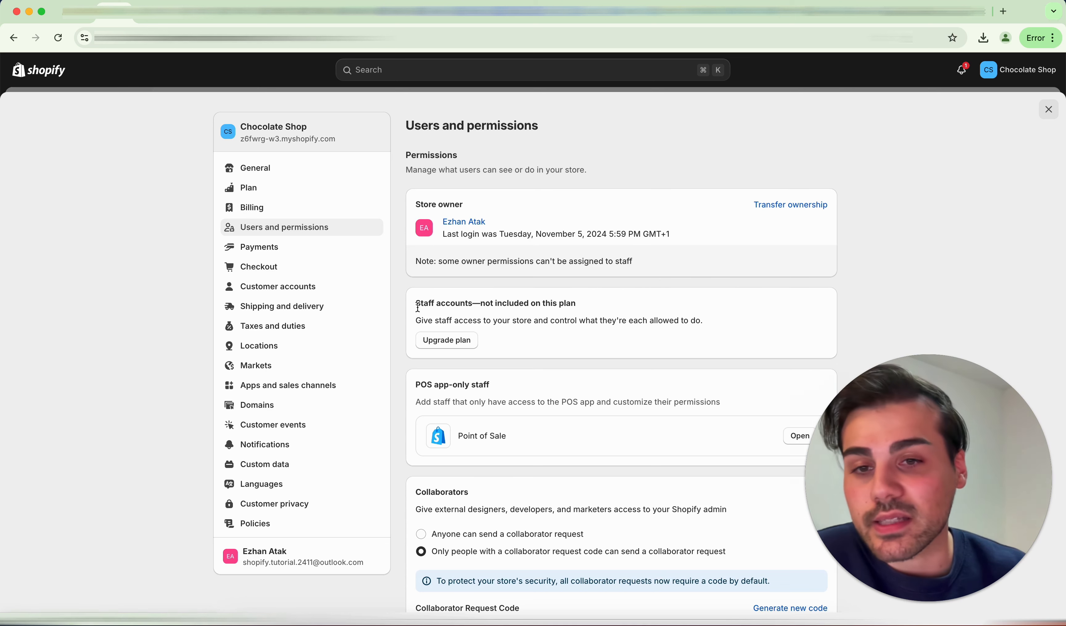
left_click_drag(415, 303, 499, 334)
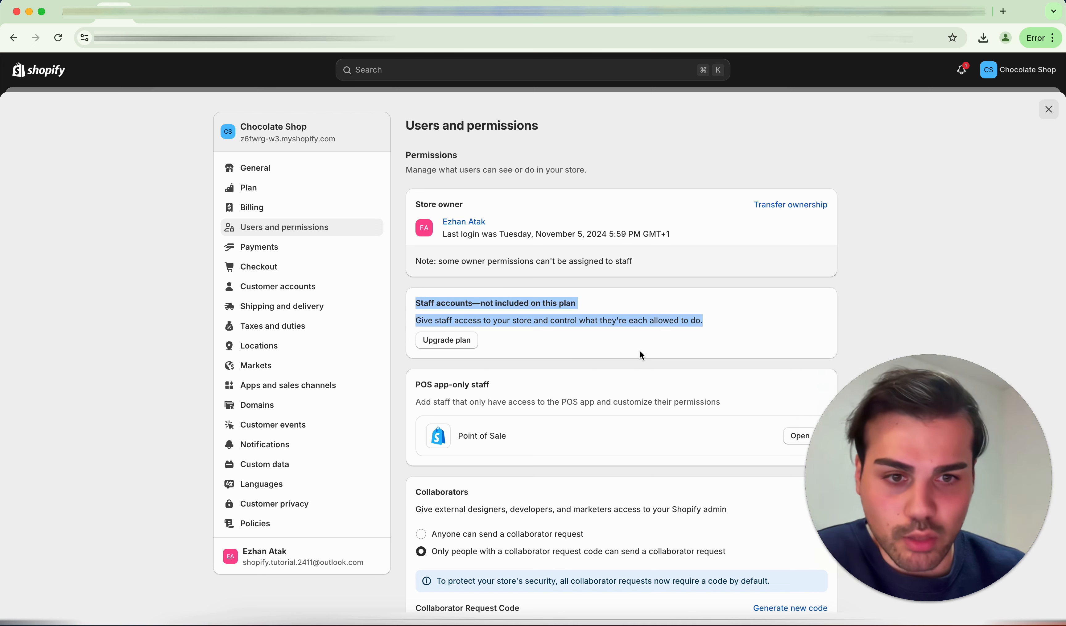
scroll(595, 438, "down", 3)
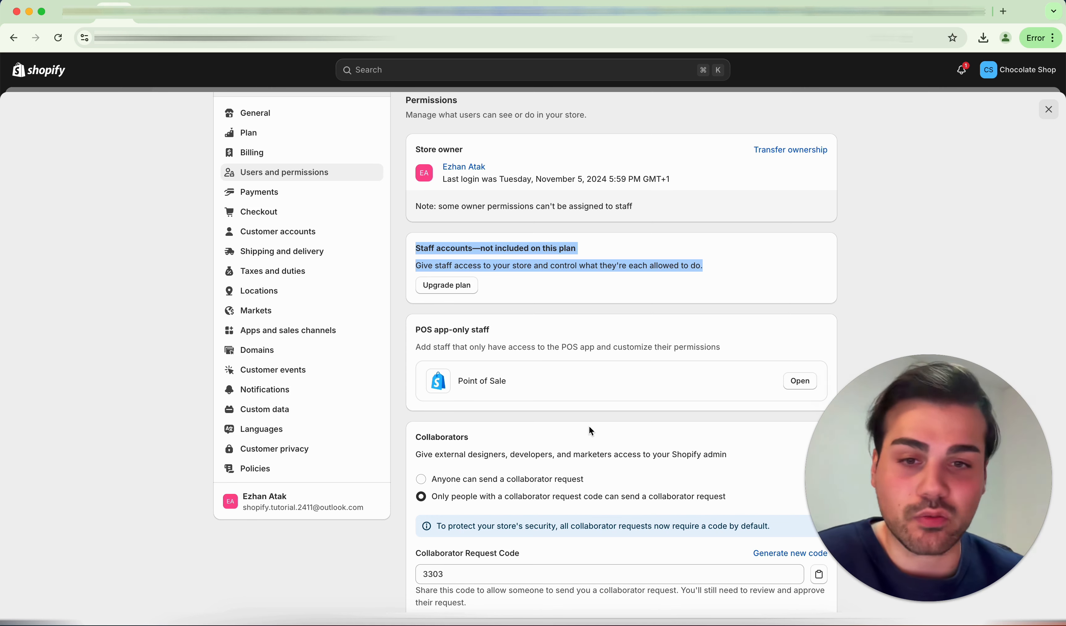
scroll(592, 430, "down", 4)
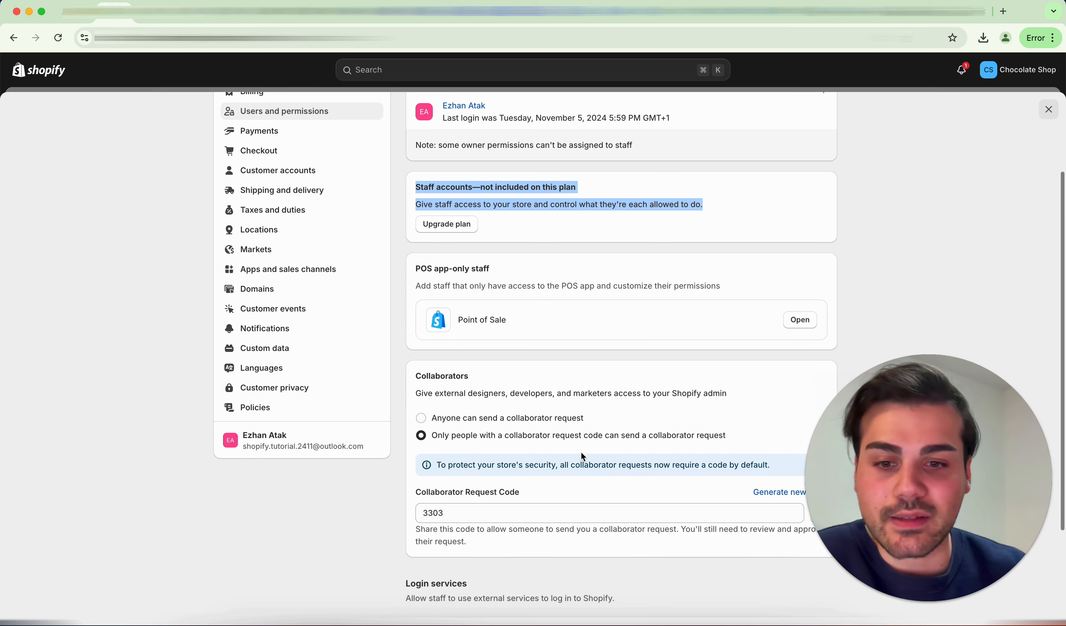
left_click(498, 498)
left_click_drag(498, 499, 383, 499)
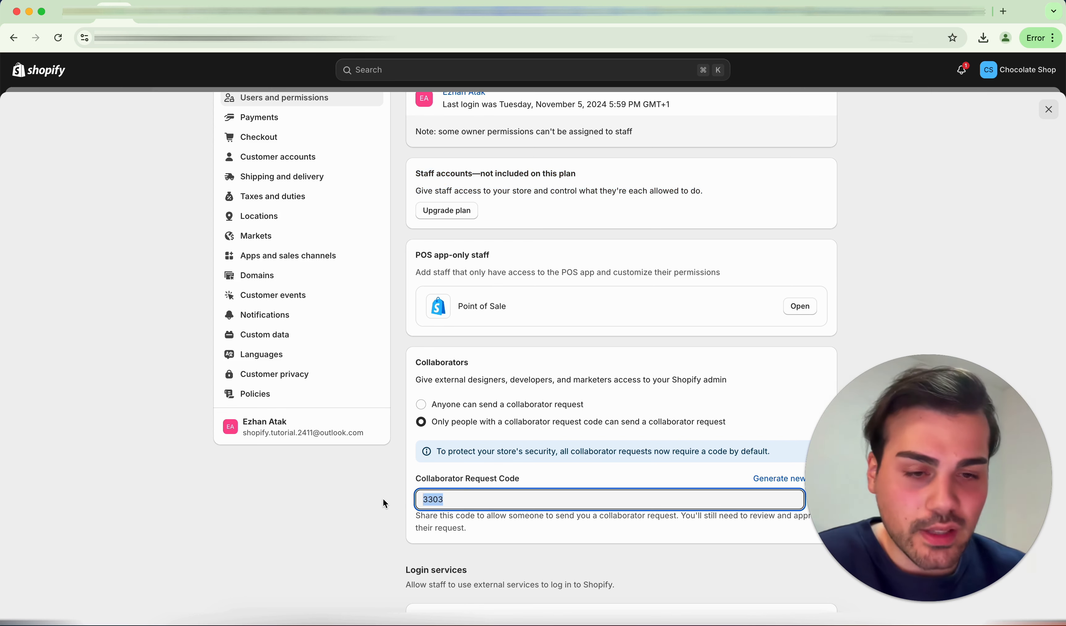
scroll(412, 502, "down", 3)
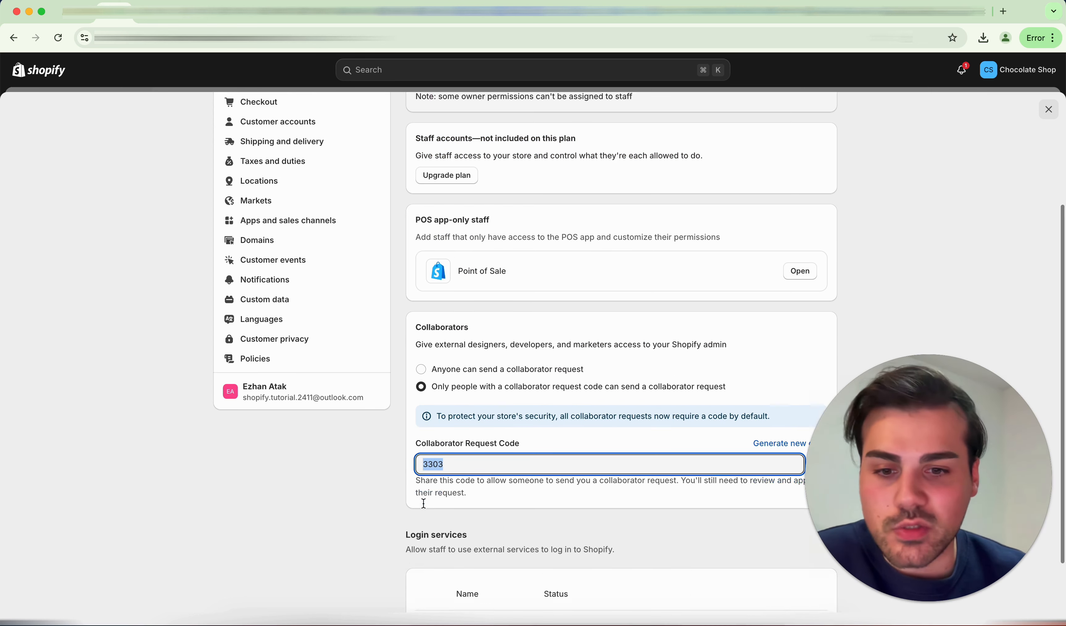
scroll(443, 503, "up", 6)
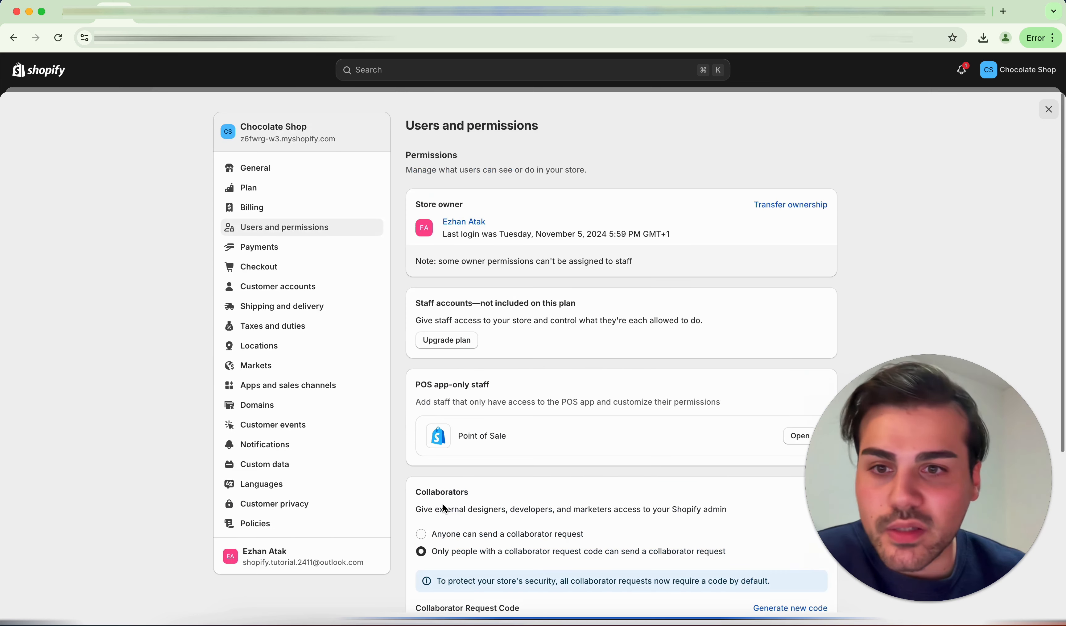
Start activating Shopify Payments and continue with An individual as the store type
left_click(269, 246)
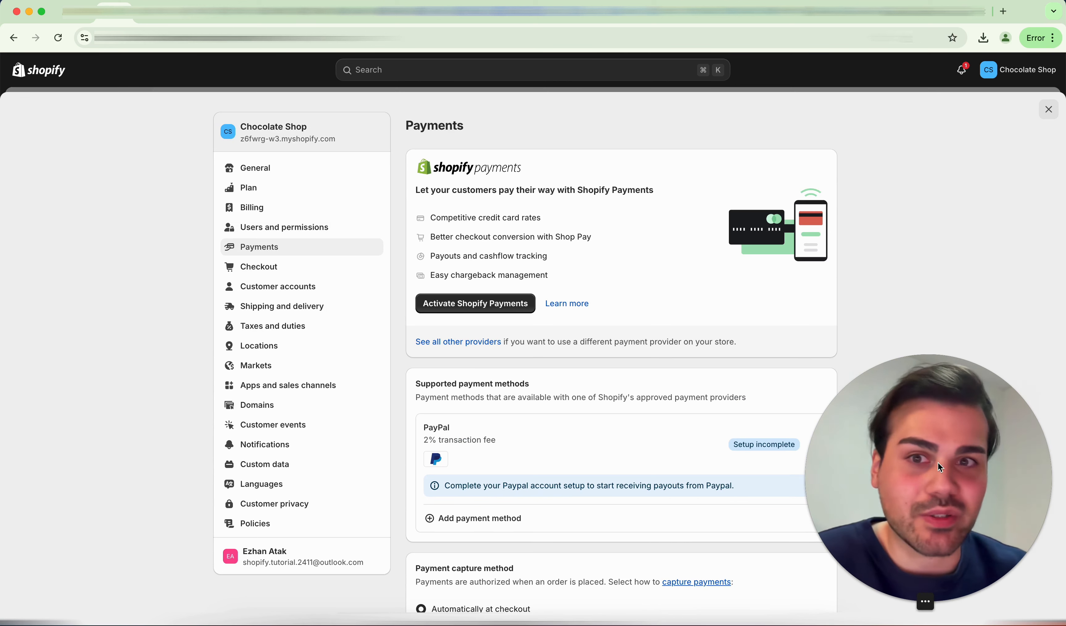
left_click_drag(938, 461, 179, 469)
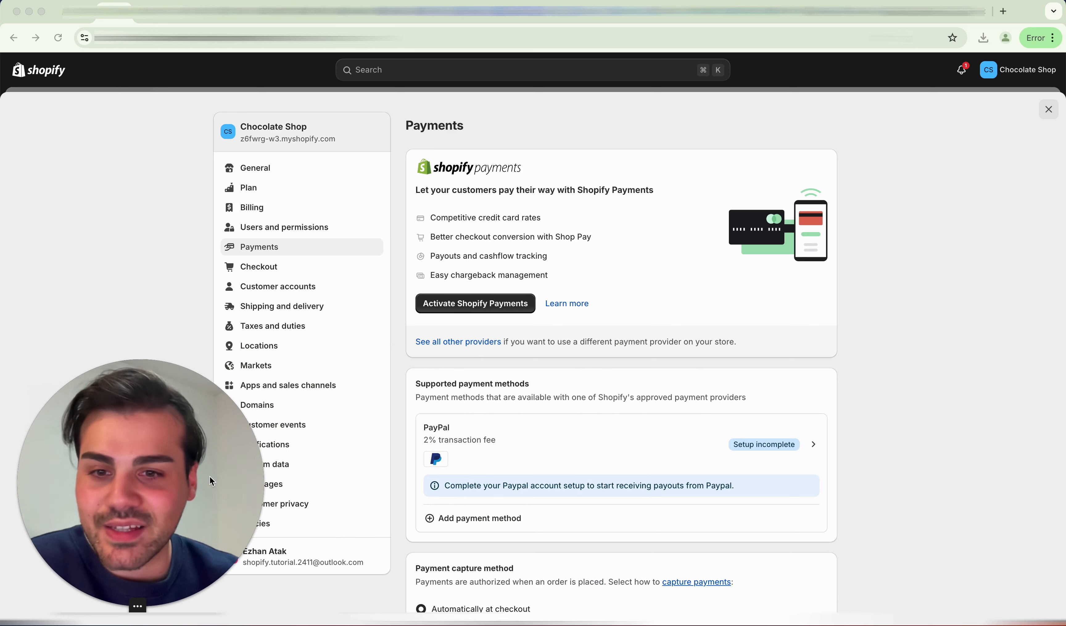
left_click(967, 337)
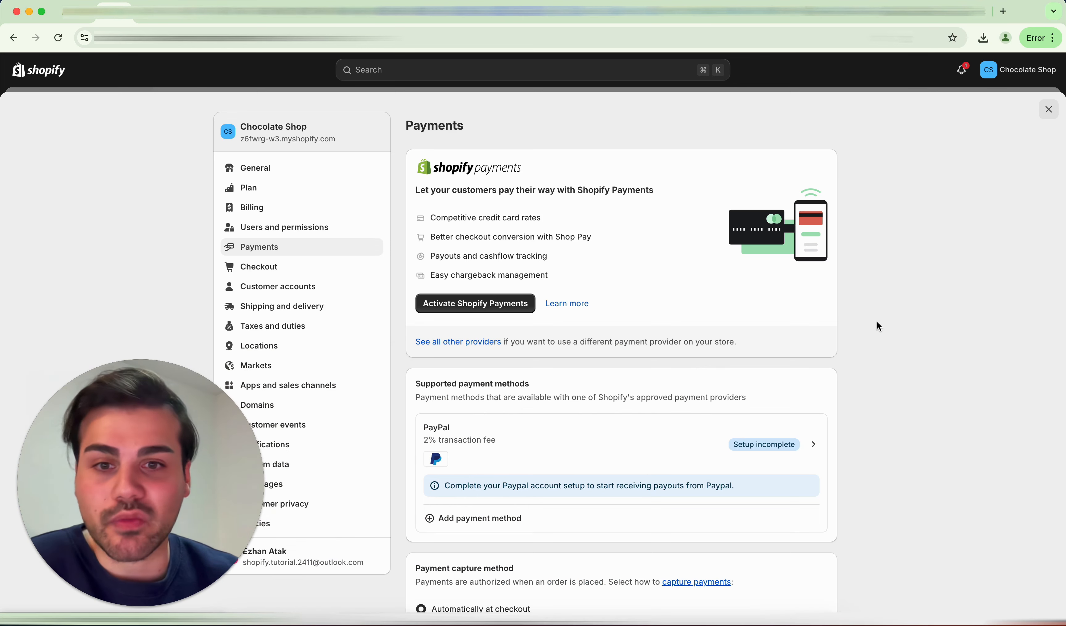
left_click(463, 304)
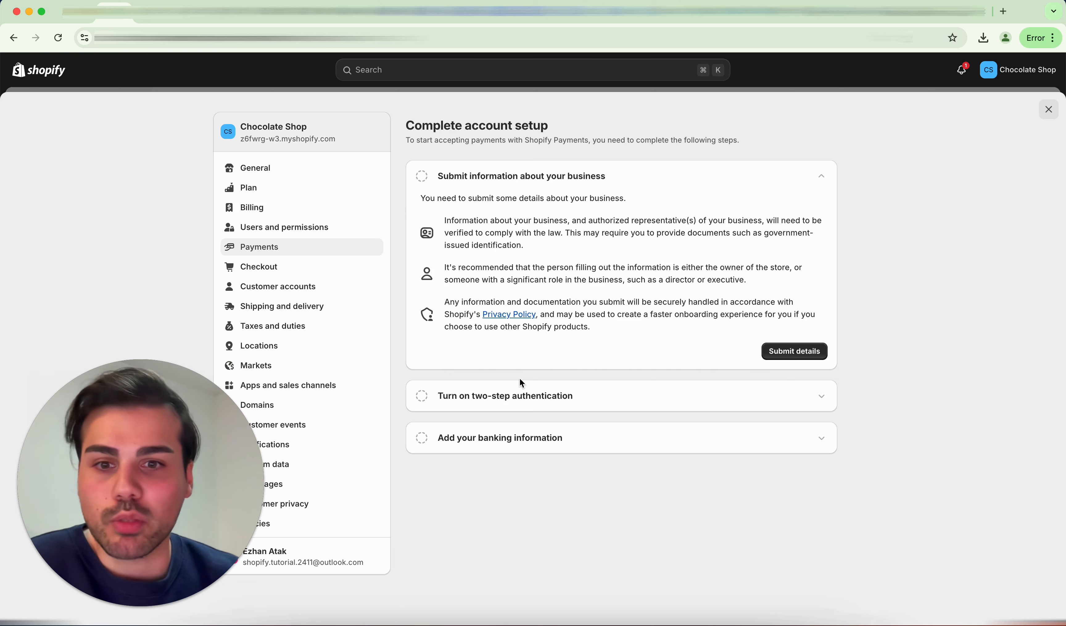
left_click(786, 350)
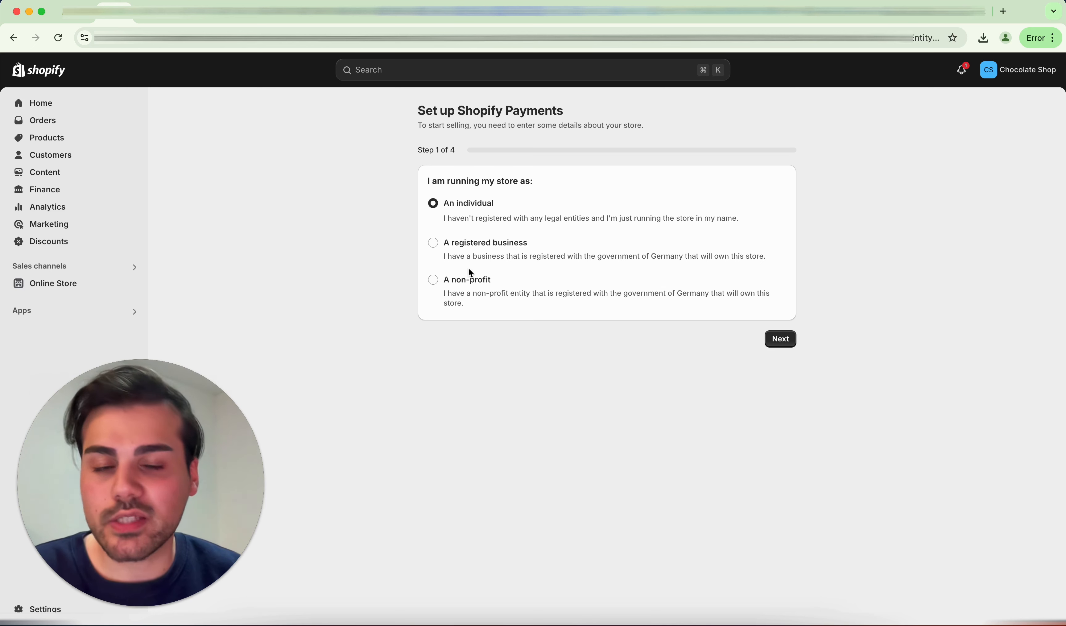
left_click(782, 341)
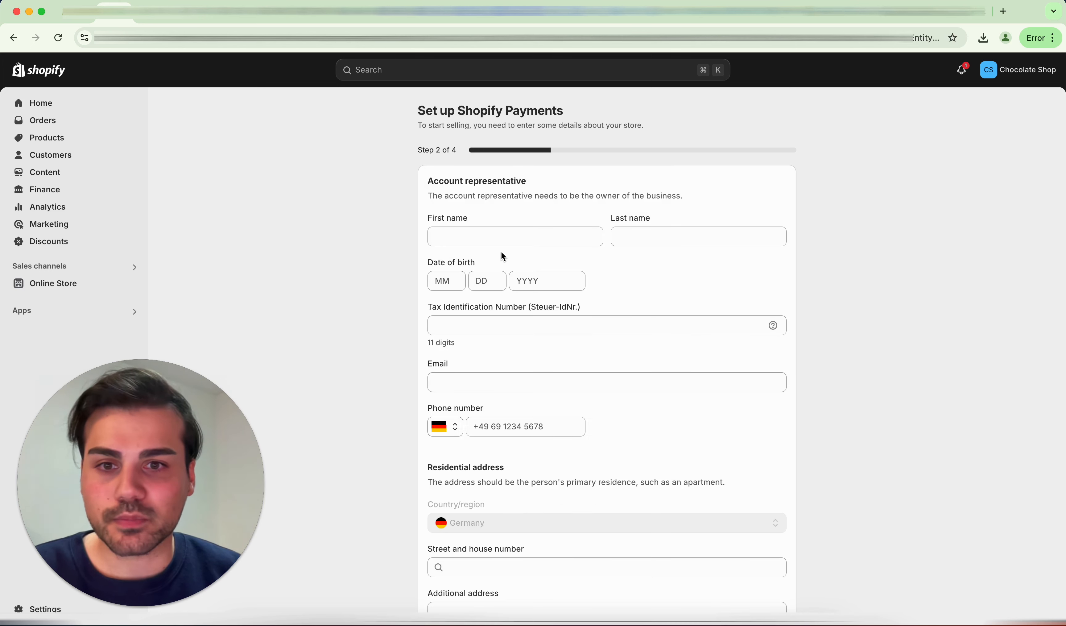
Step through the representative's name, tax ID, email and address fields, then go back a step
left_click(489, 240)
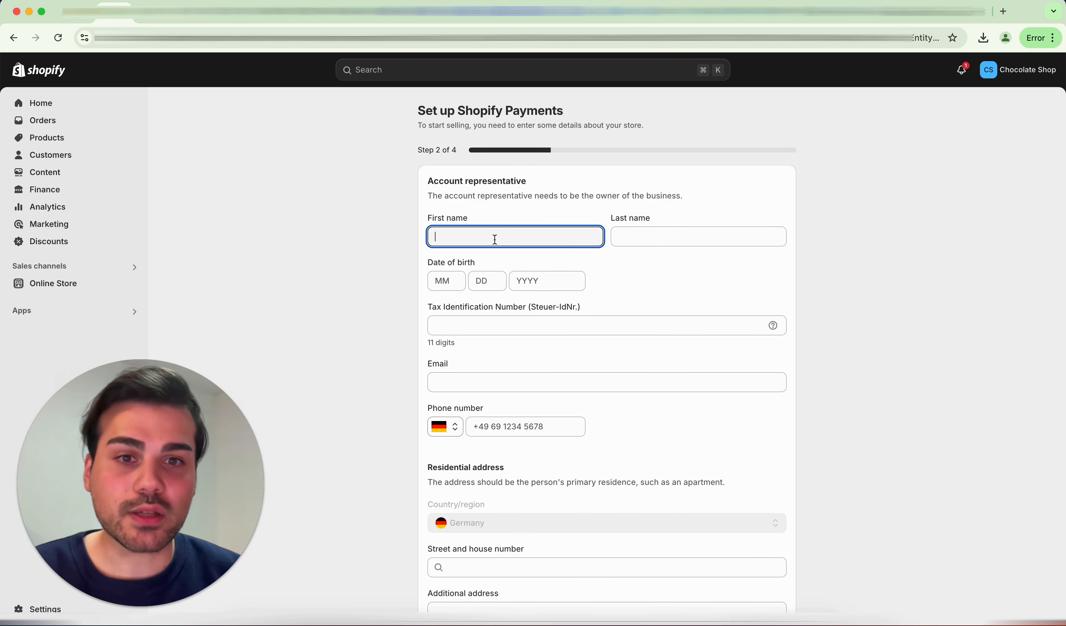
left_click(671, 238)
left_click(524, 332)
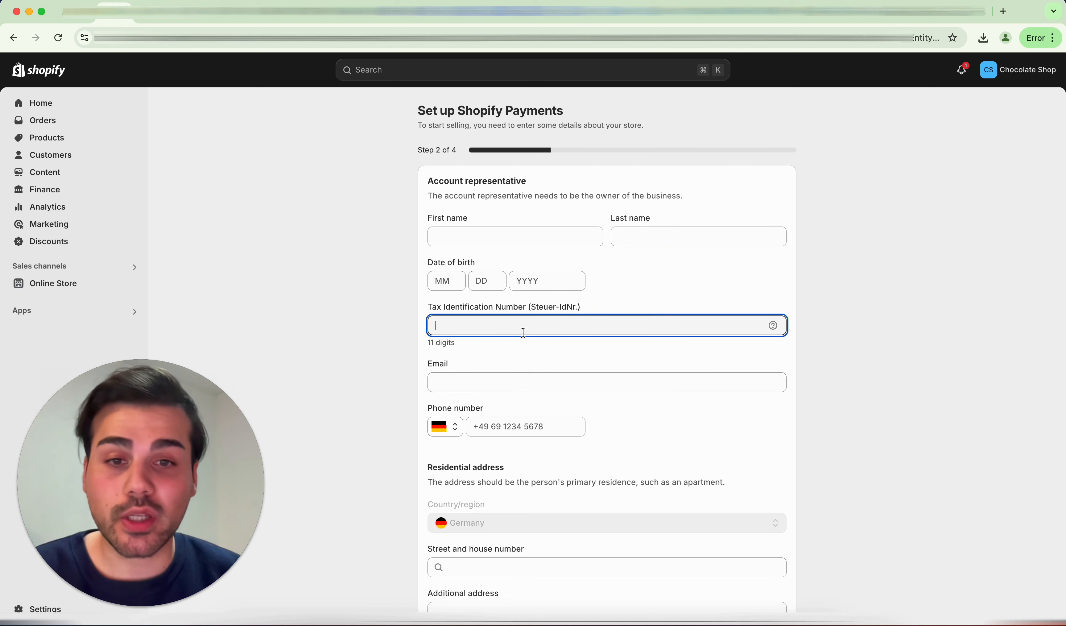
scroll(521, 361, "down", 2)
left_click(517, 340)
scroll(524, 370, "down", 3)
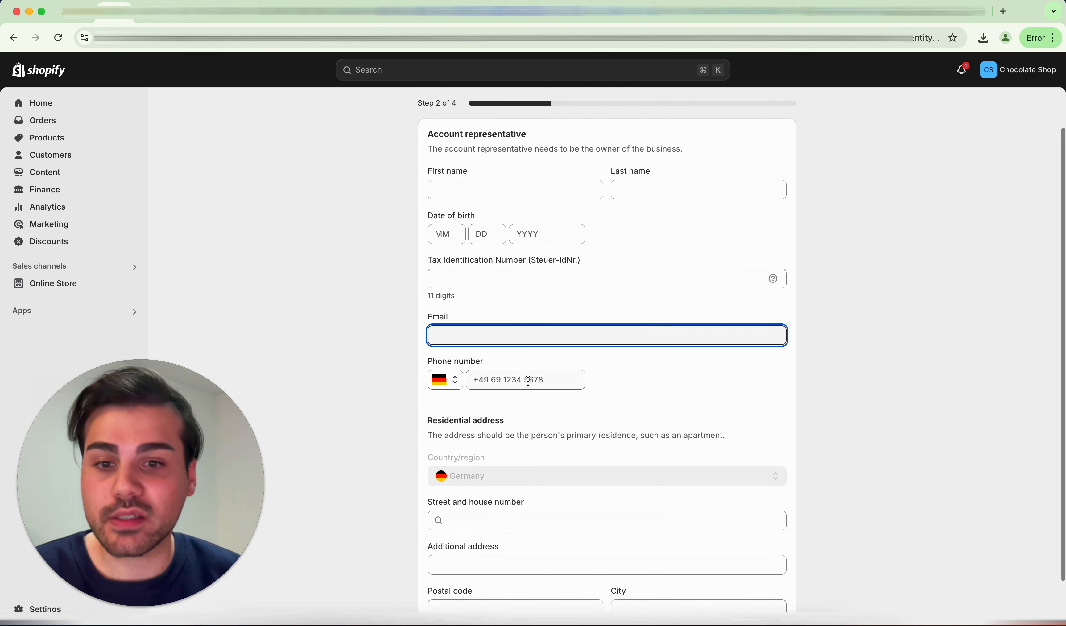
left_click(517, 473)
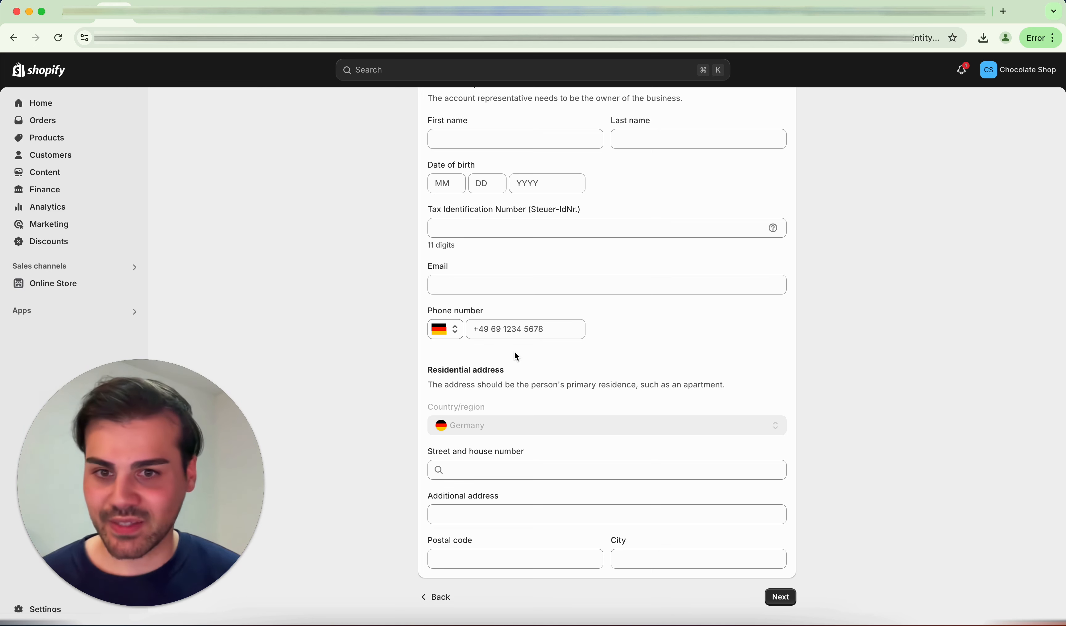
scroll(476, 311, "up", 2)
scroll(434, 598, "down", 2)
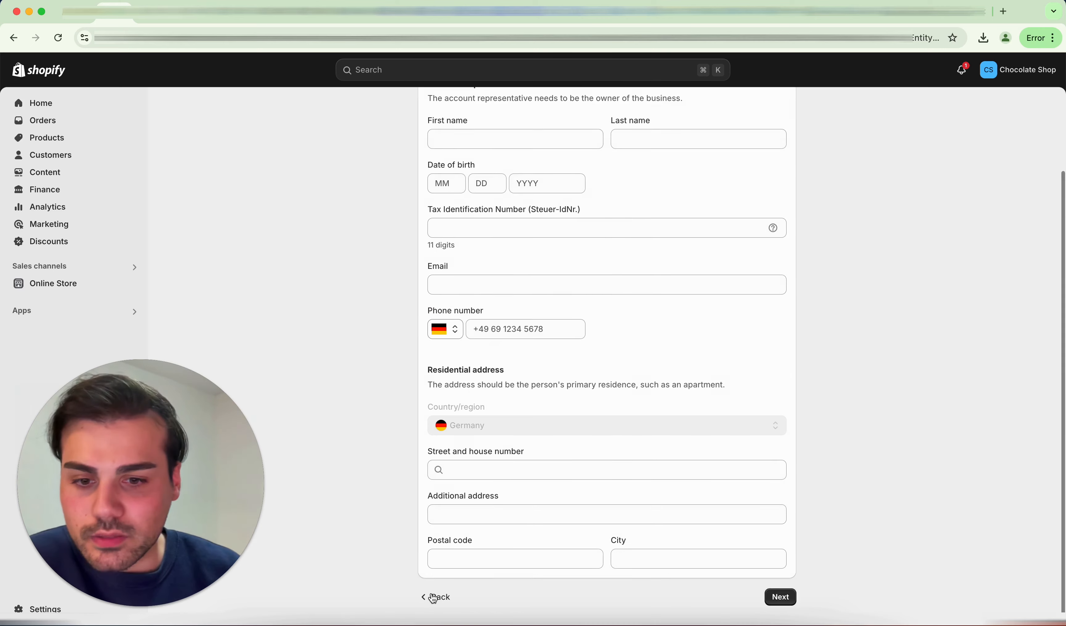
left_click(447, 588)
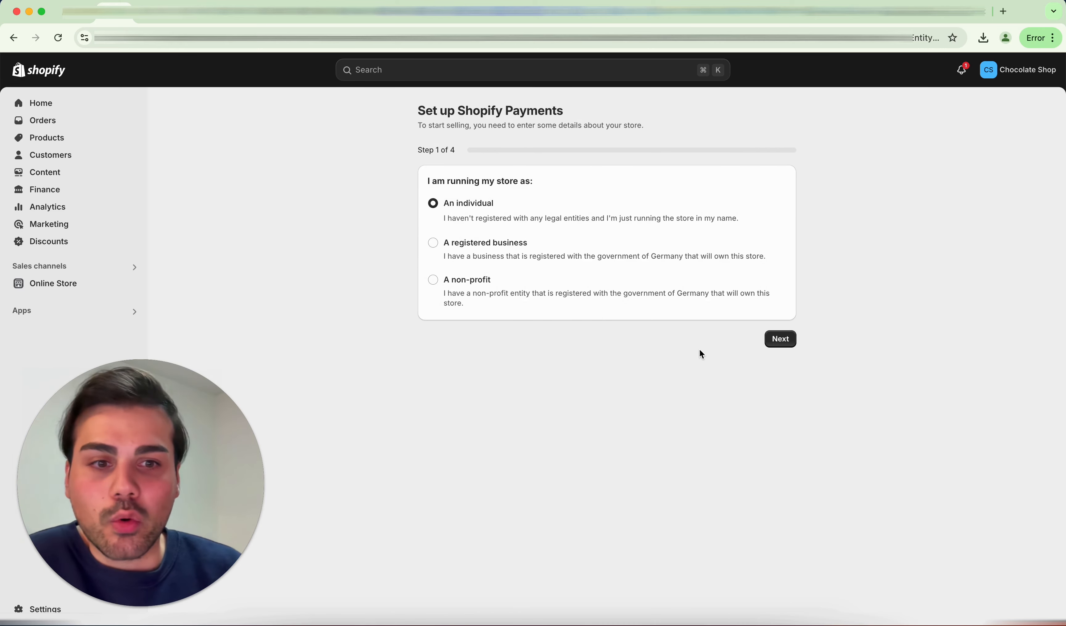
Return to Payments settings and open the PayPal Express Checkout settings
left_click(11, 40)
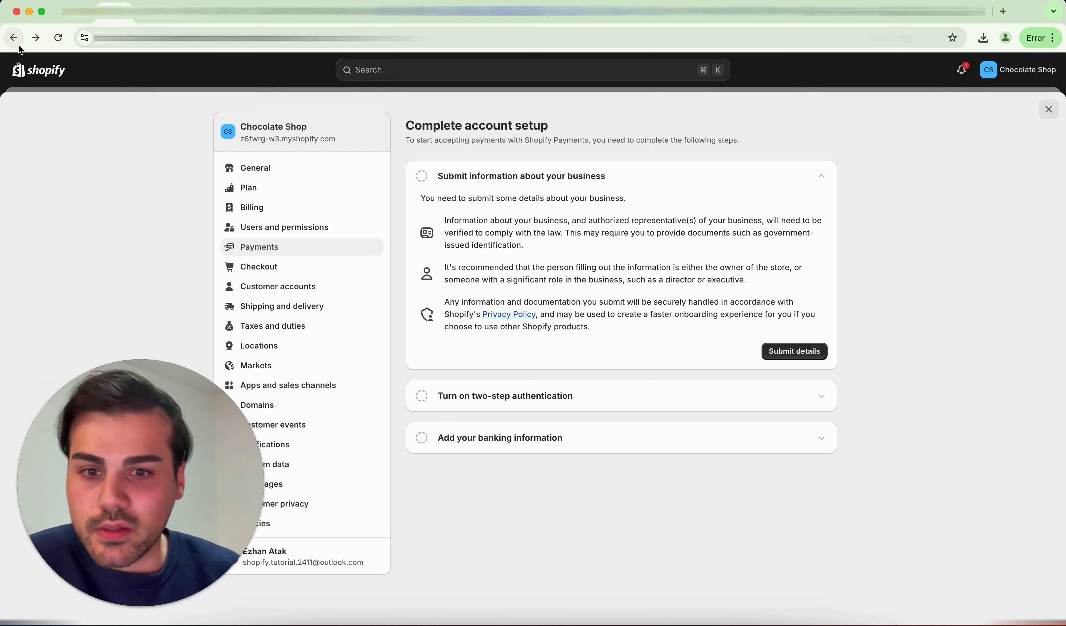
left_click(14, 38)
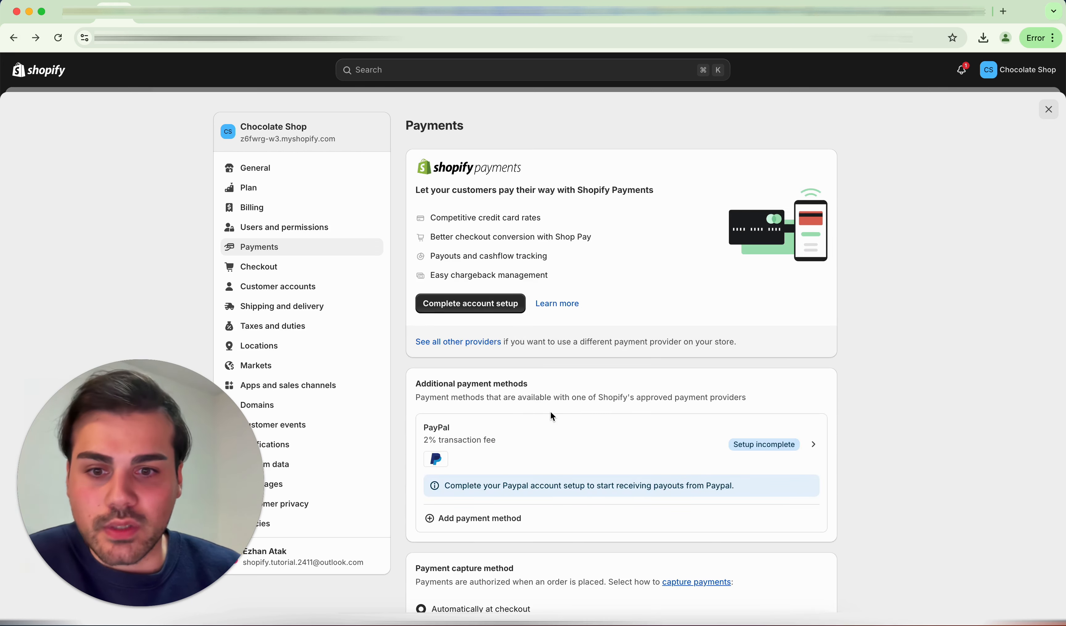
scroll(573, 505, "down", 3)
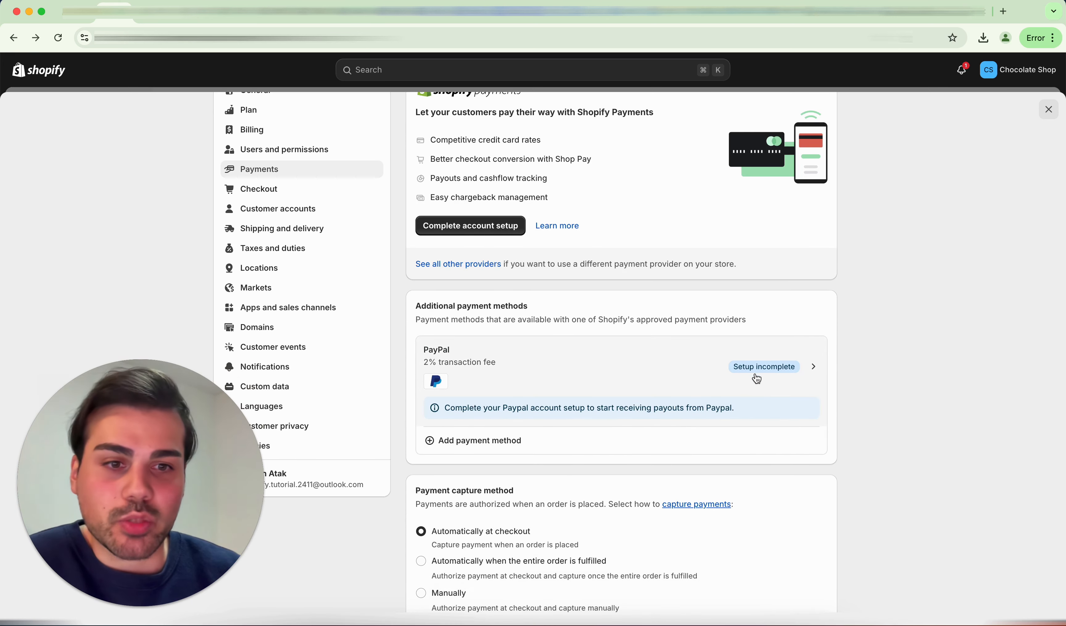
left_click(743, 370)
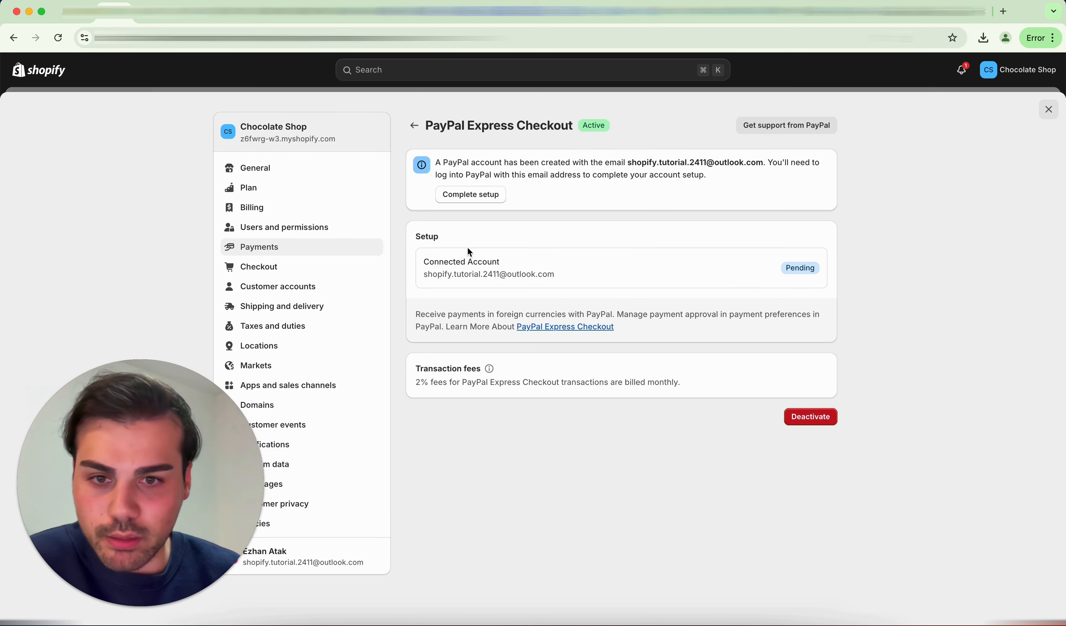
Launch PayPal's Complete setup, then come back to Shopify's Payments settings
left_click(481, 199)
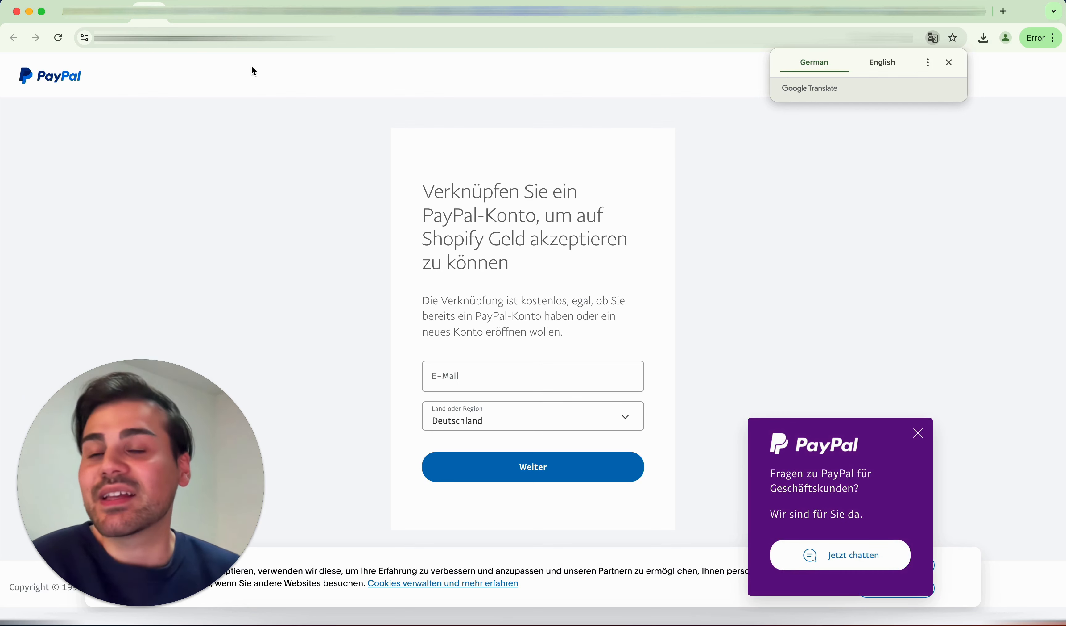
left_click(115, 21)
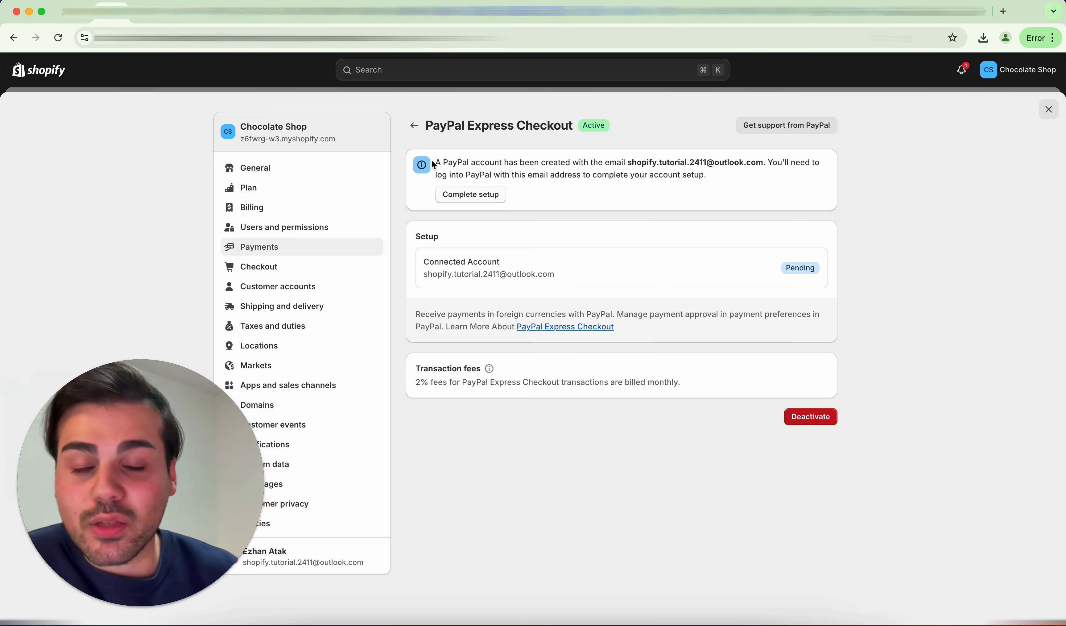
left_click(416, 126)
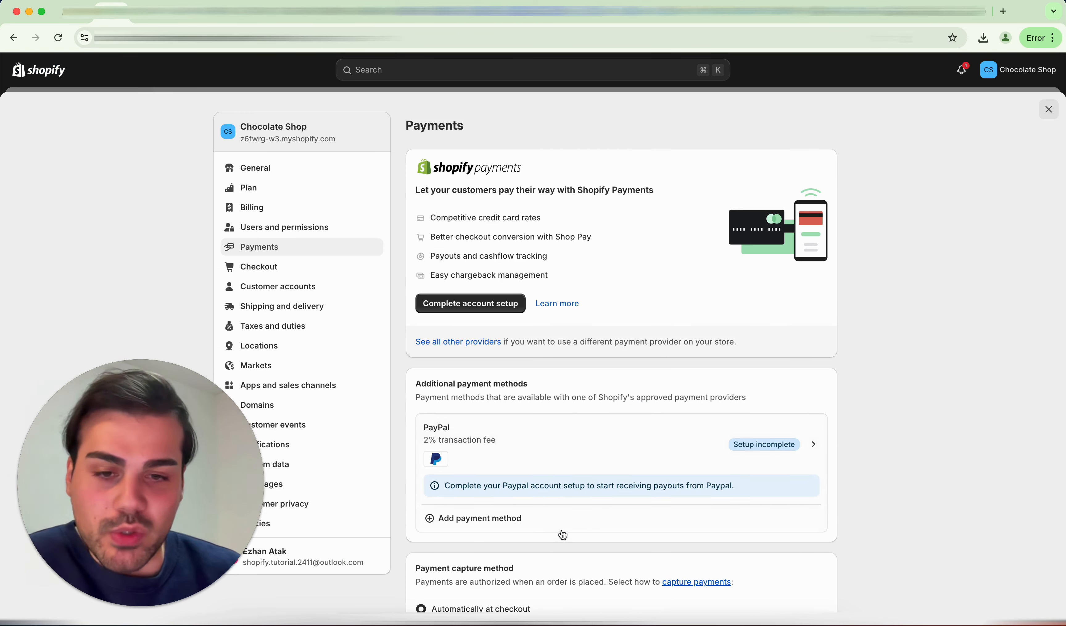
Look at the Shopify Payments setup checklist's banking step, then return to Payments
scroll(562, 472, "down", 1)
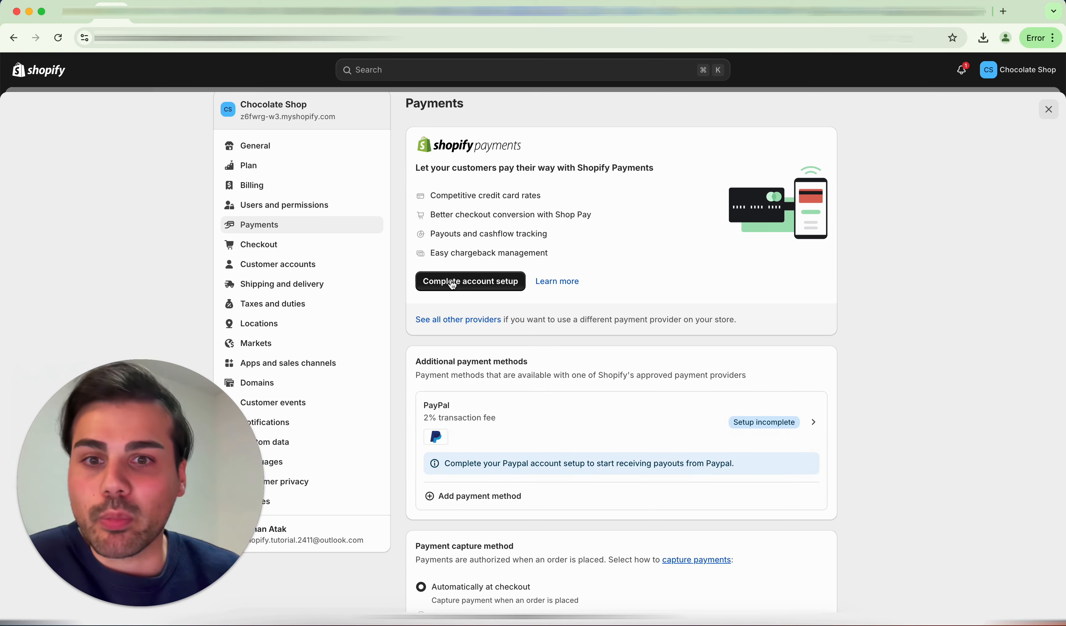
left_click(472, 284)
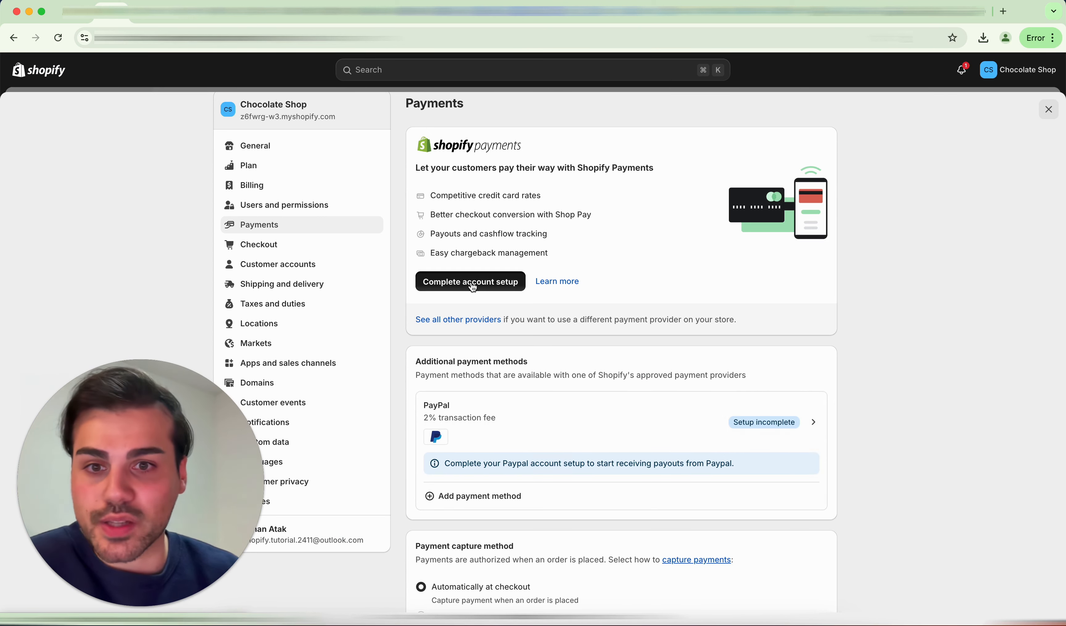
left_click(529, 438)
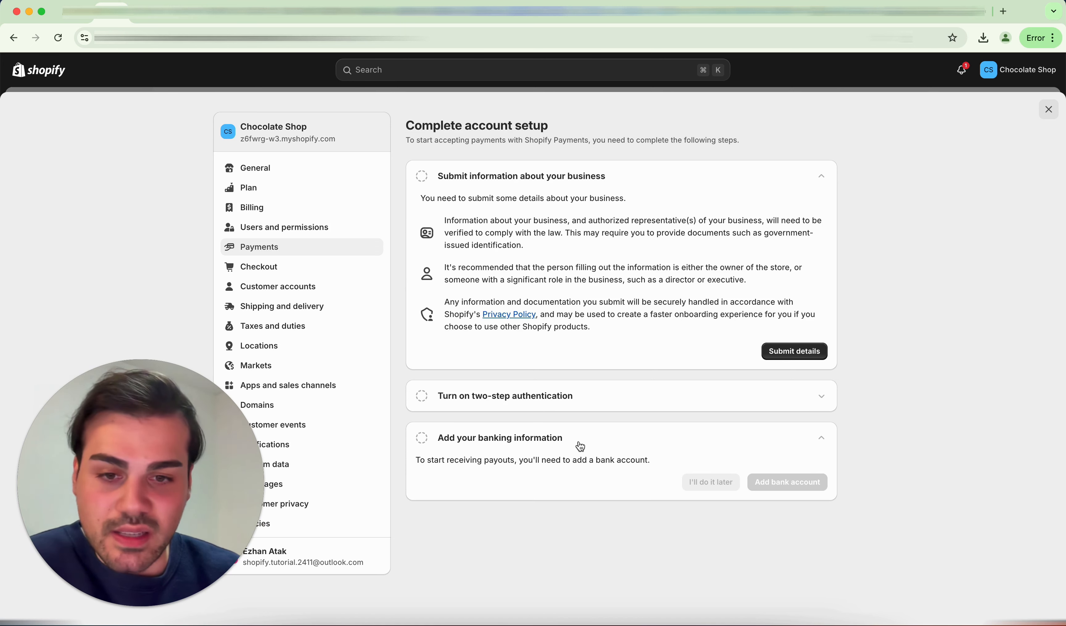
left_click(608, 445)
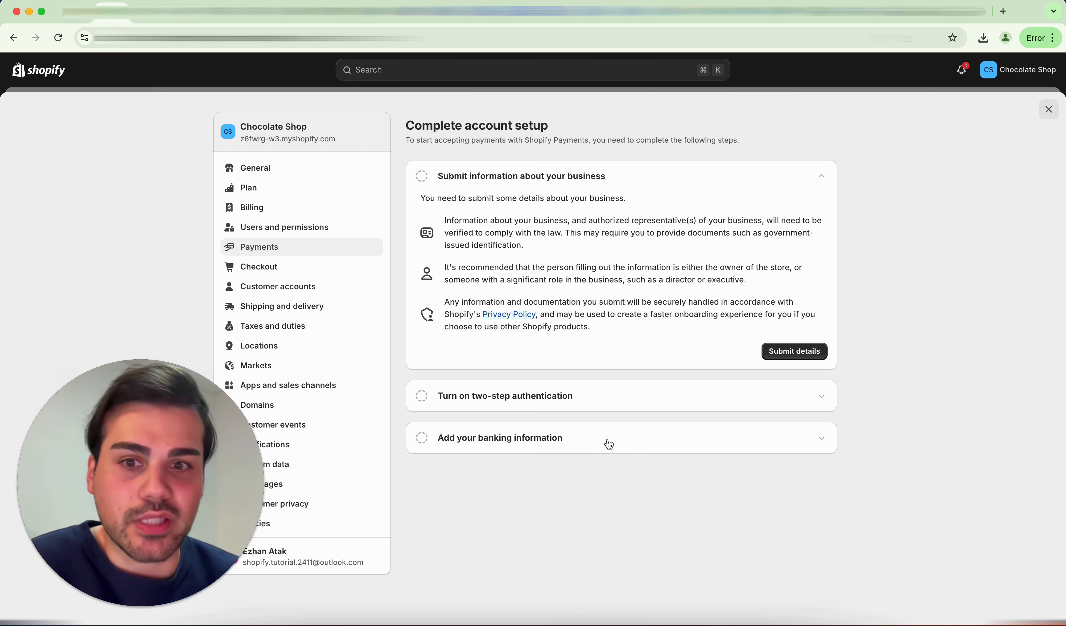
left_click(14, 38)
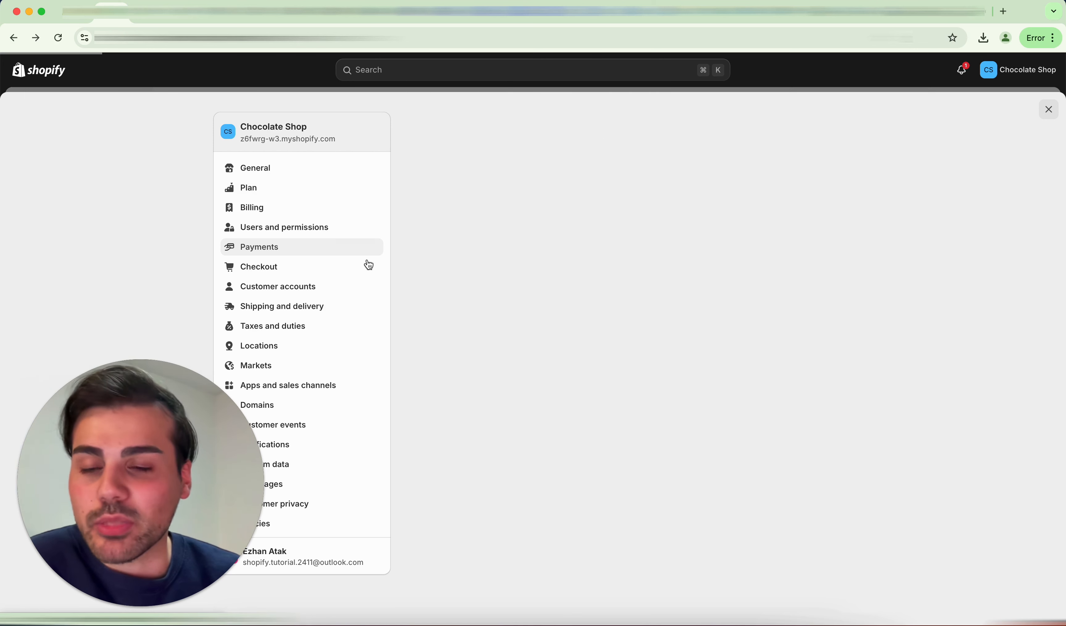
In Checkout settings, collect only email as the customer contact method
left_click(304, 274)
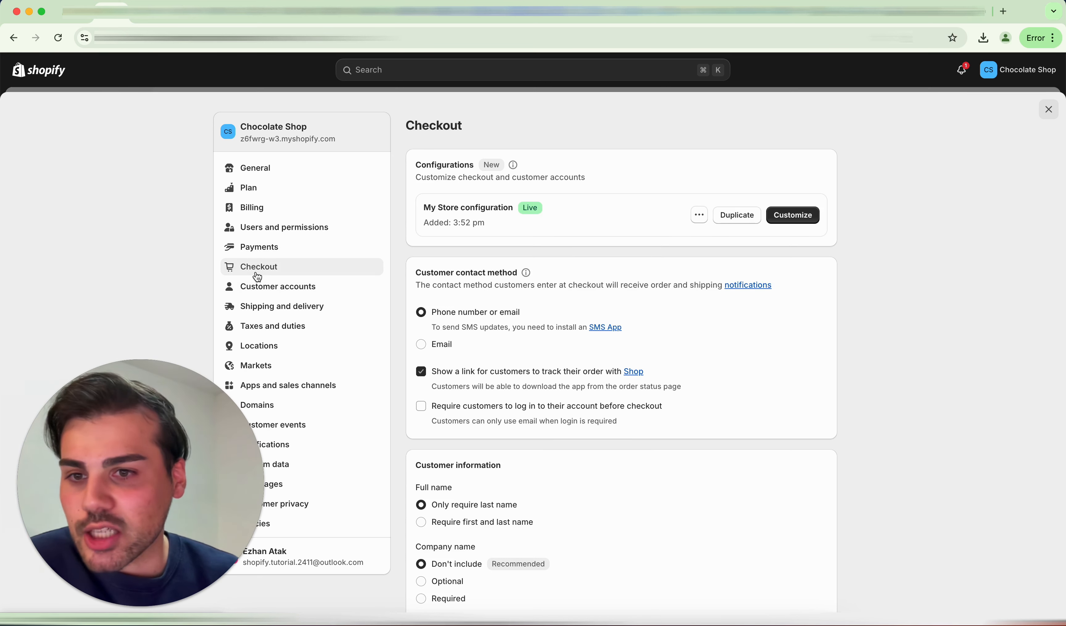
left_click(422, 345)
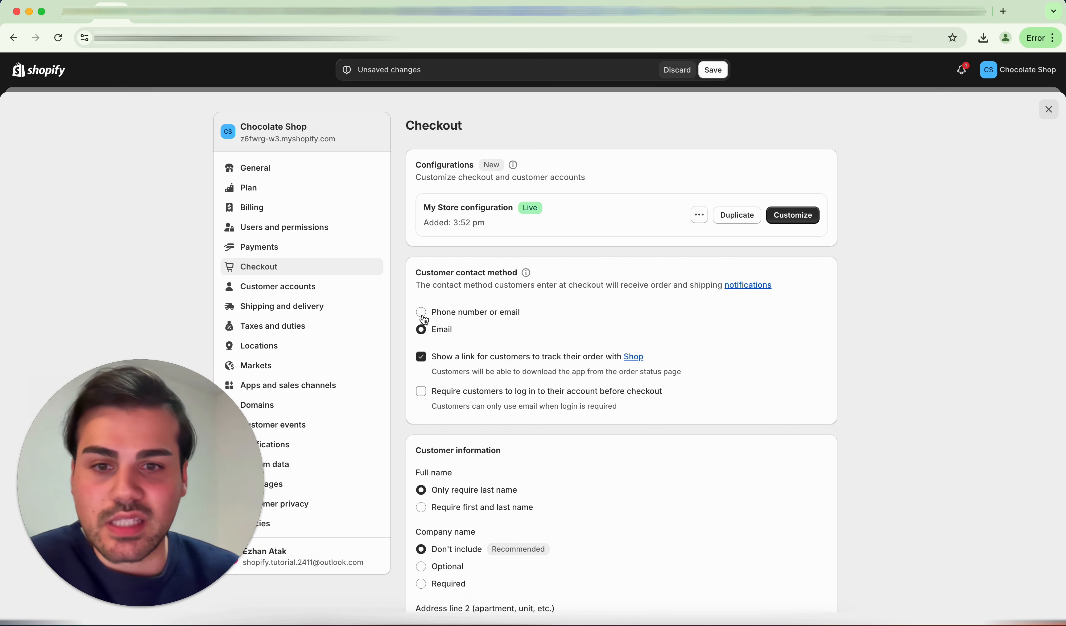
scroll(474, 412, "down", 2)
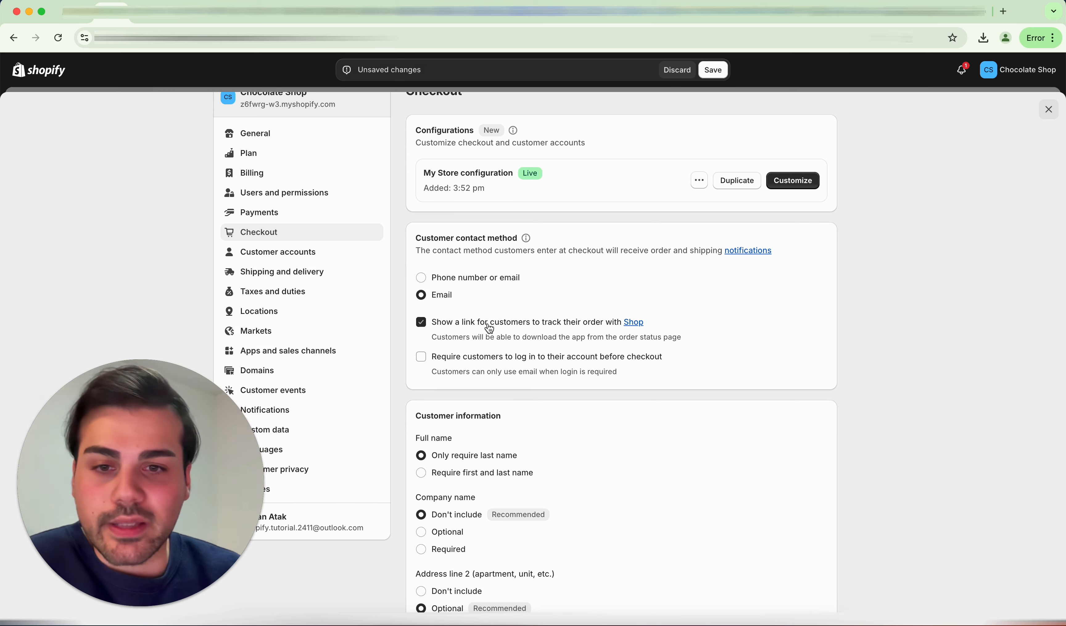
Check the Shop app page, then turn off the Shop order-tracking link
right_click(635, 323)
key("Escape")
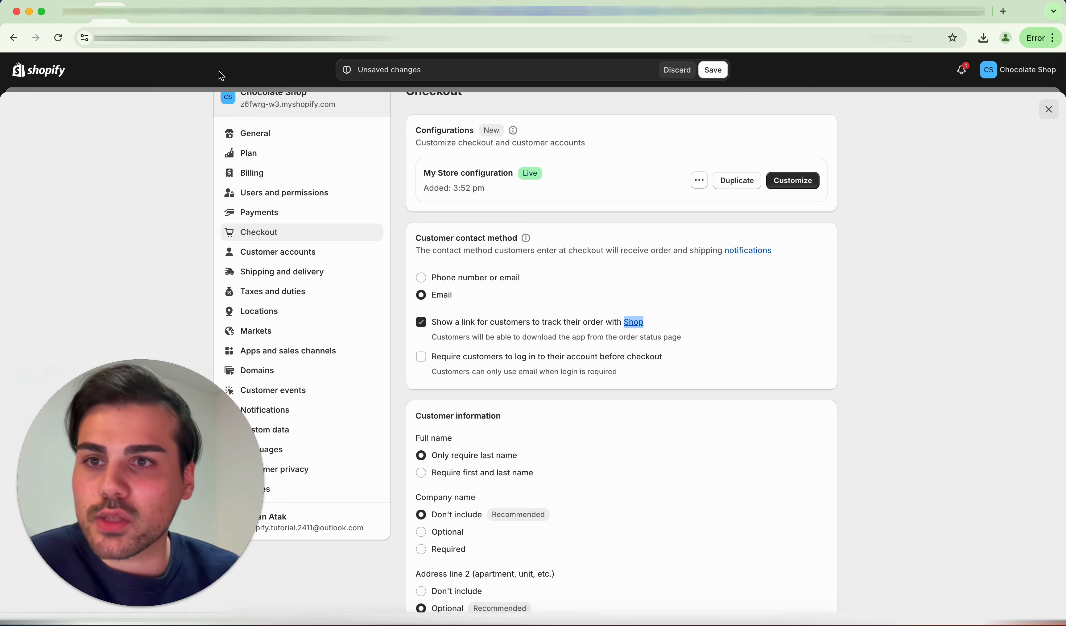
left_click(178, 19)
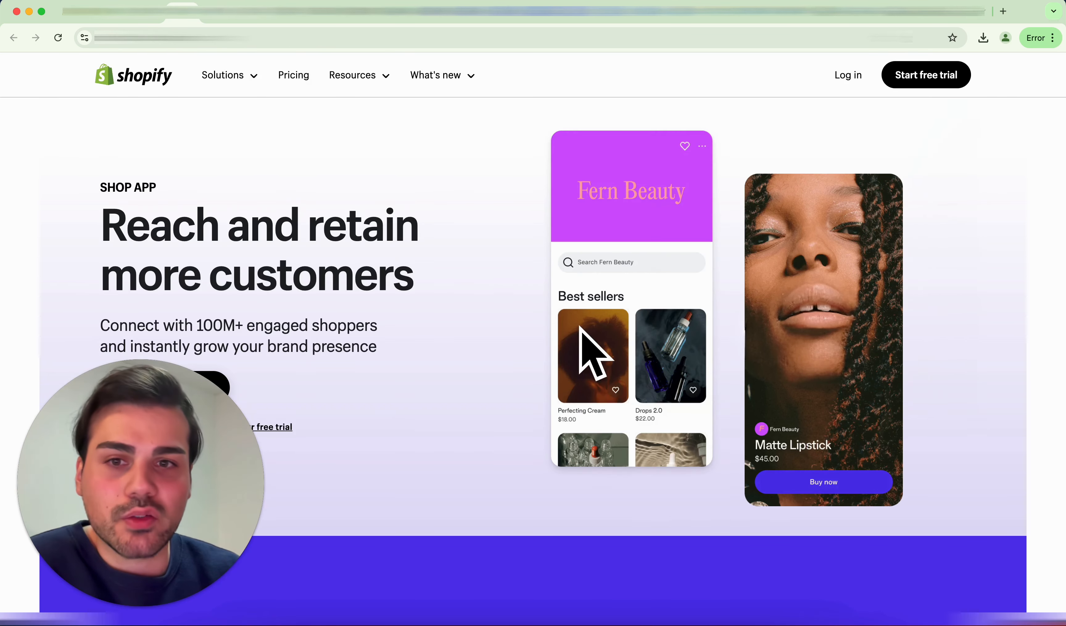
left_click(104, 20)
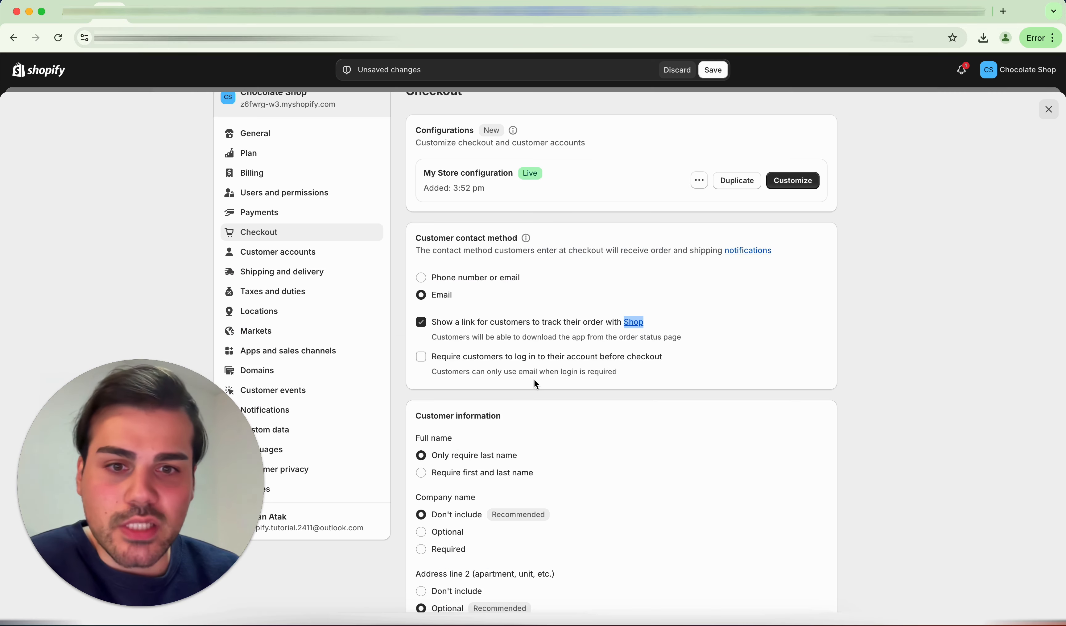
left_click(421, 323)
scroll(545, 428, "down", 1)
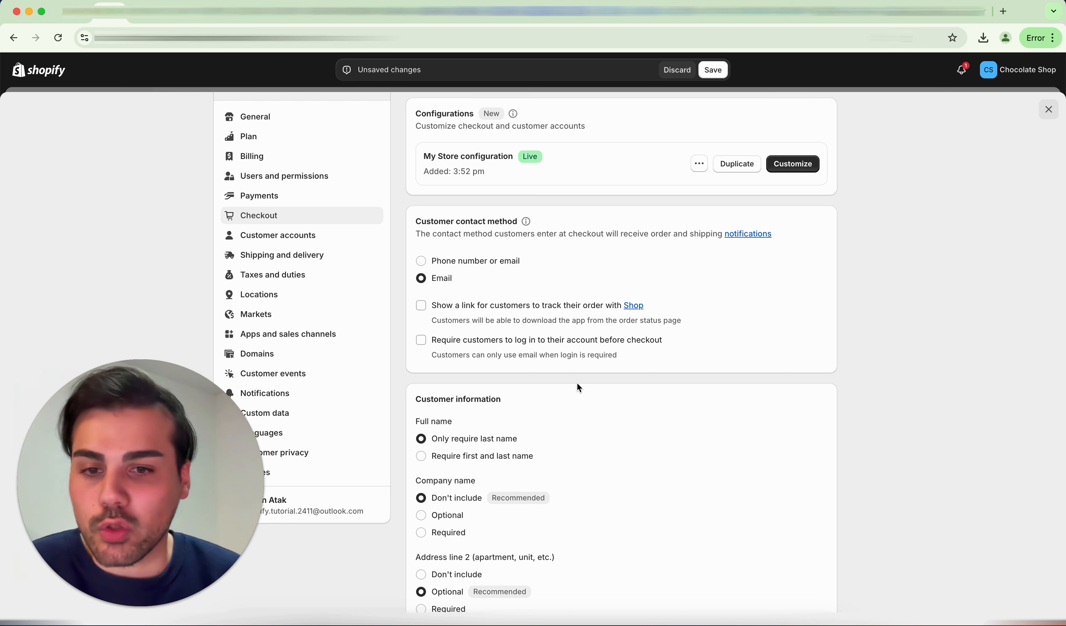
scroll(575, 385, "down", 4)
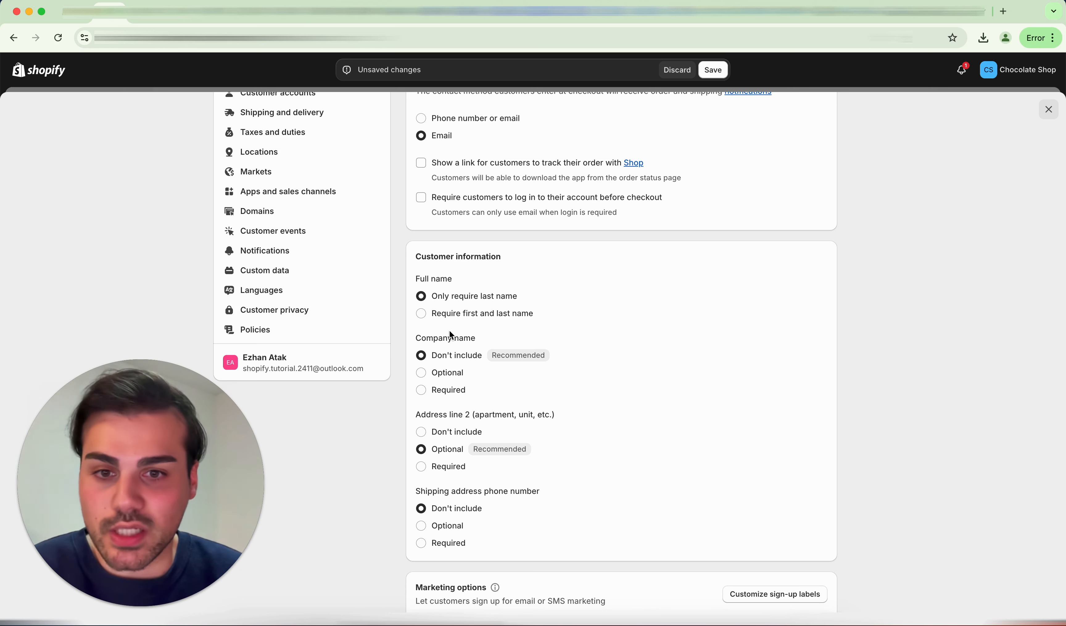
scroll(449, 332, "down", 2)
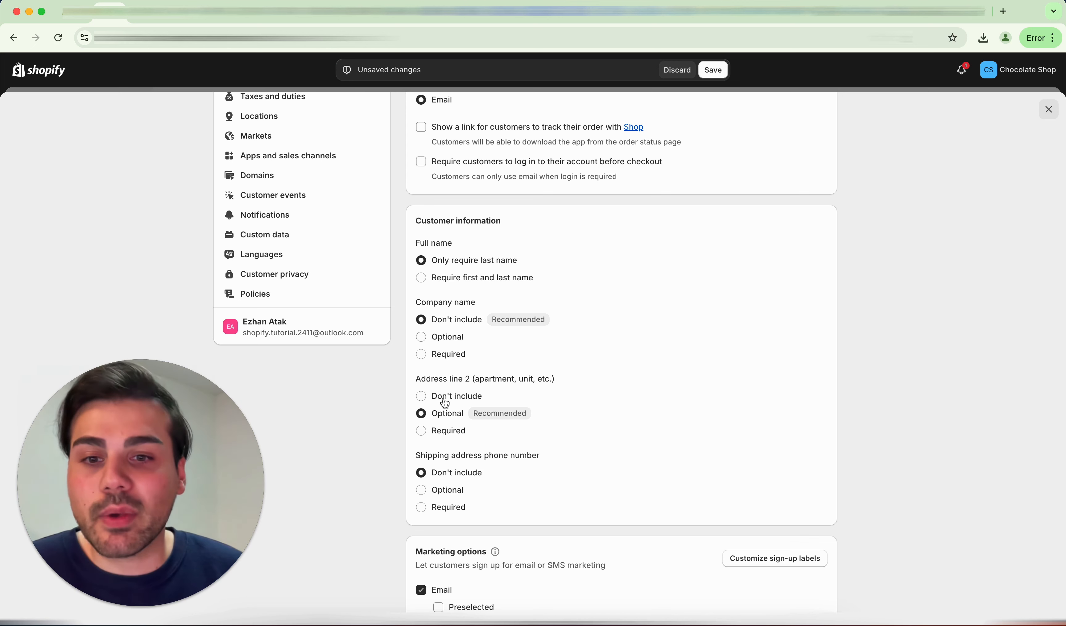
scroll(453, 408, "down", 2)
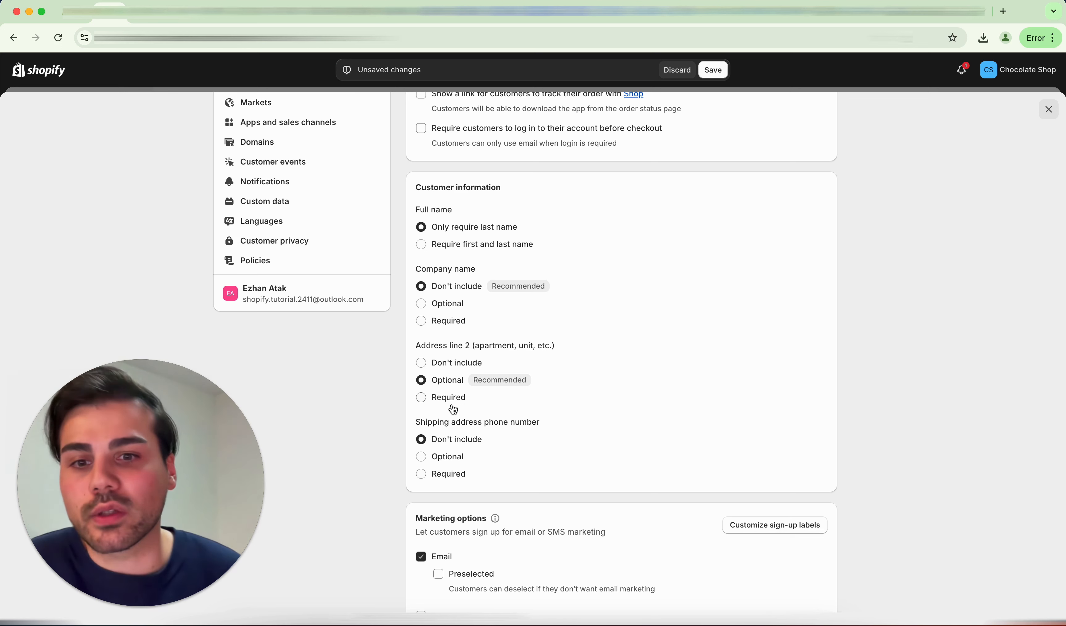
scroll(470, 440, "down", 3)
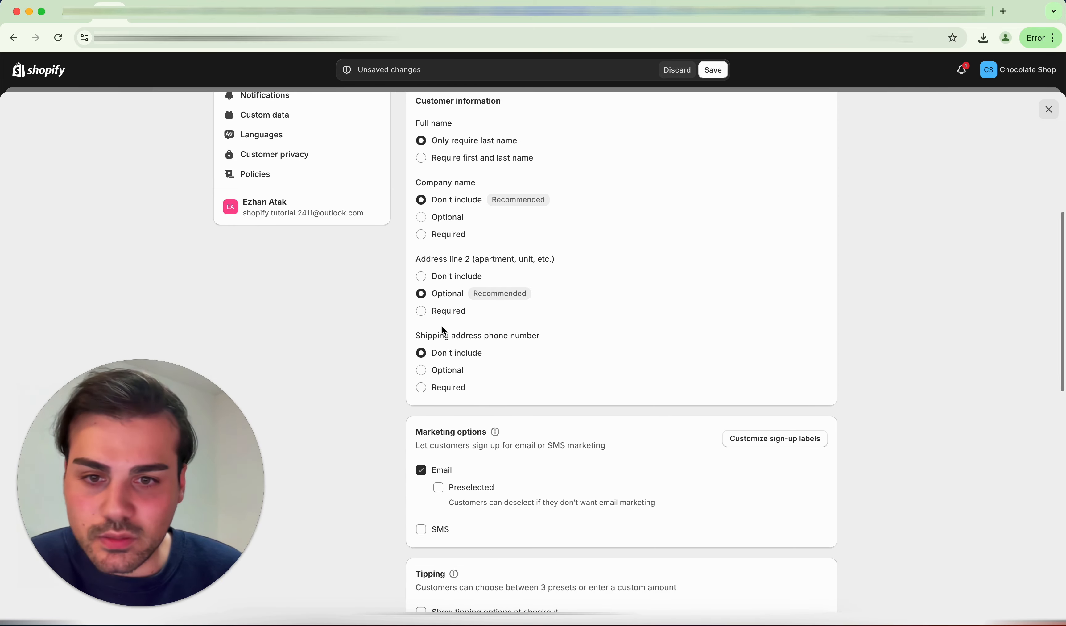
left_click_drag(414, 337, 552, 339)
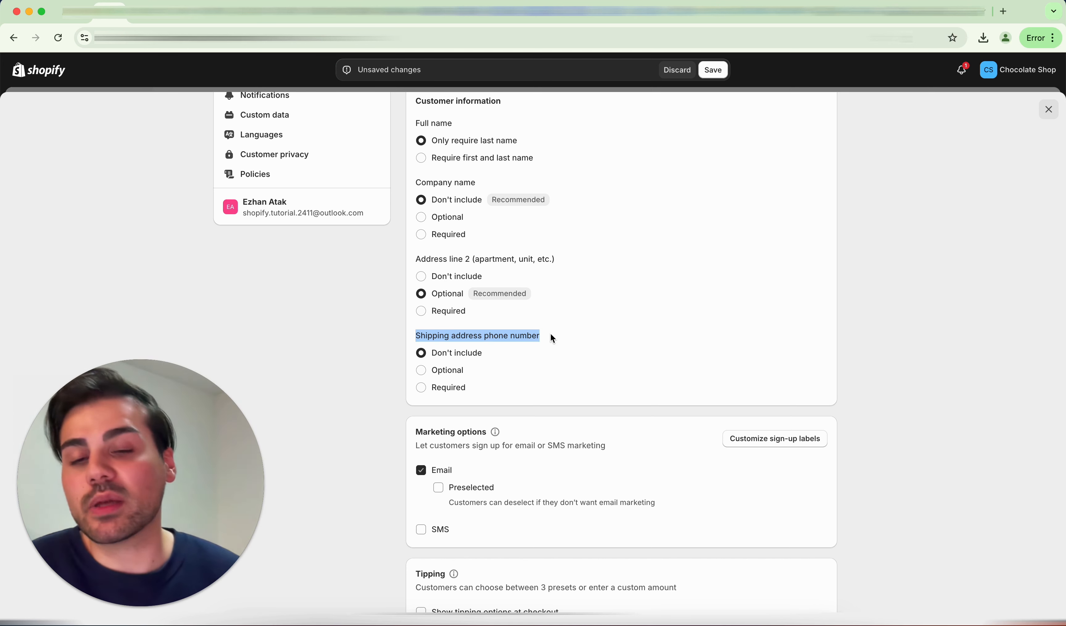
scroll(516, 413, "down", 5)
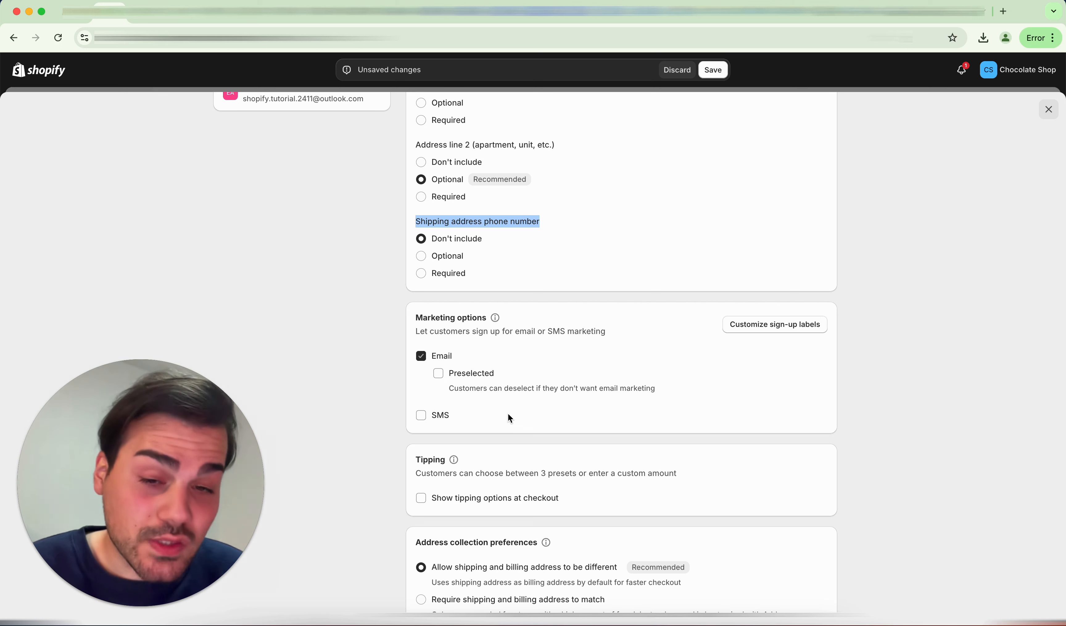
left_click(440, 372)
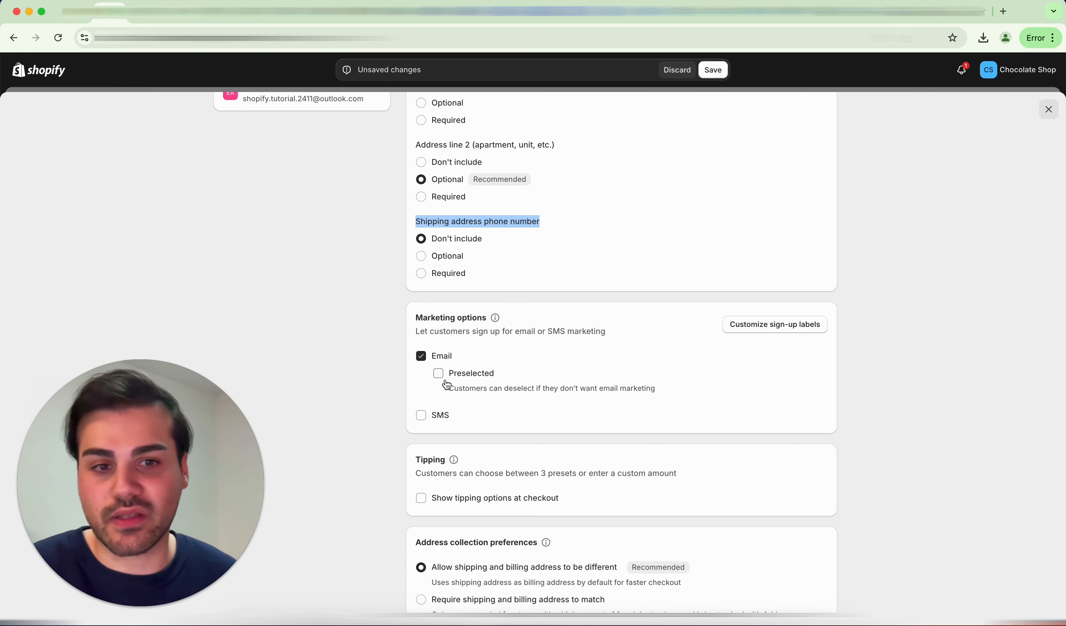
left_click(421, 416)
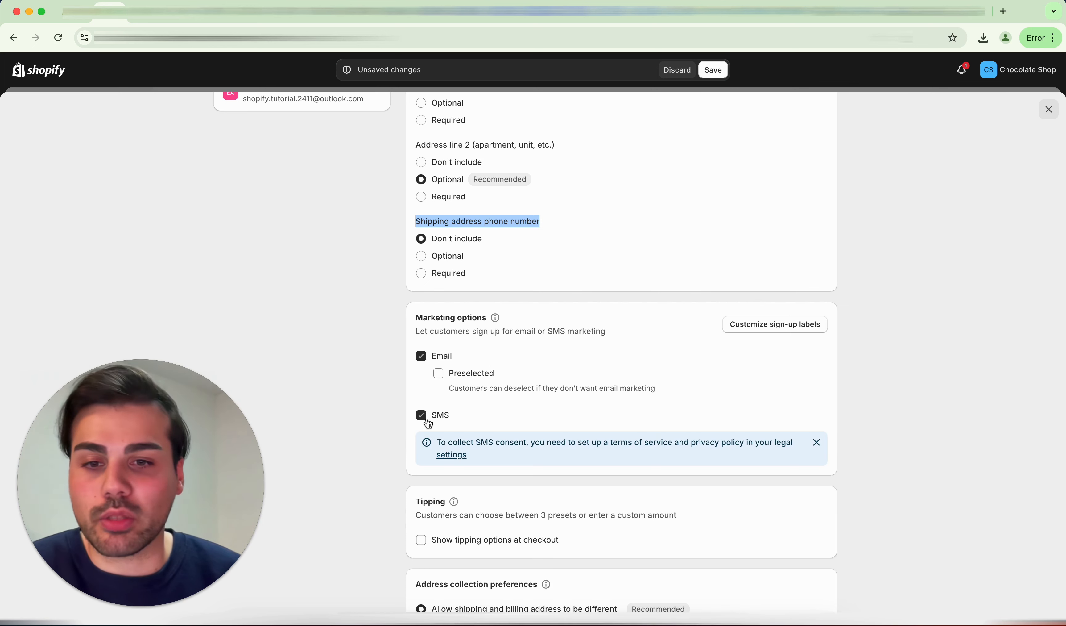
left_click(421, 416)
scroll(409, 345, "down", 3)
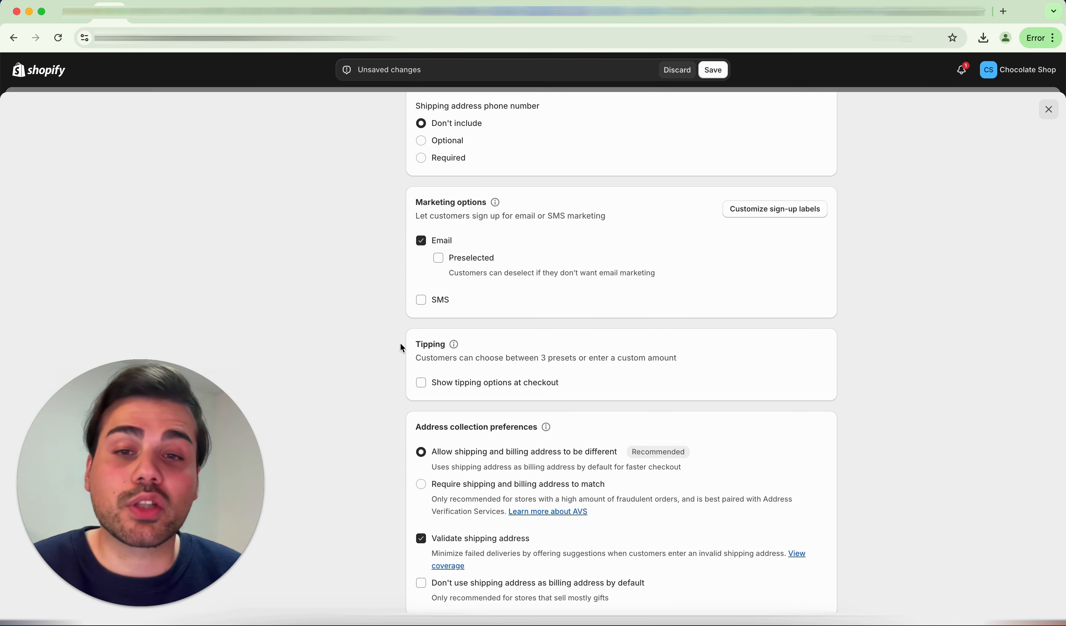
left_click_drag(402, 343, 445, 344)
left_click(421, 383)
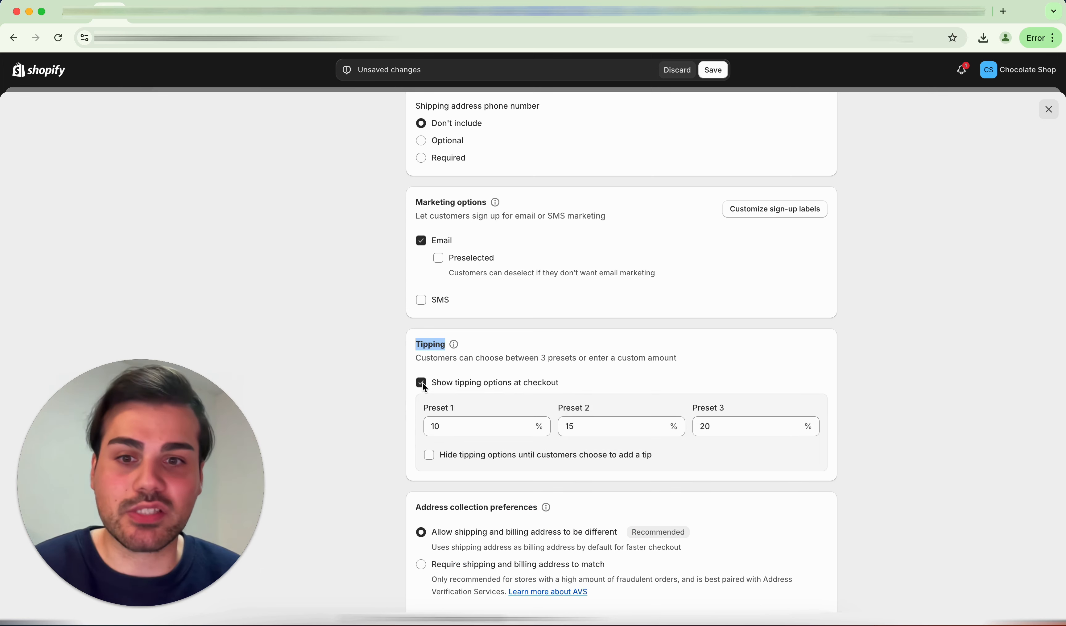
left_click(422, 382)
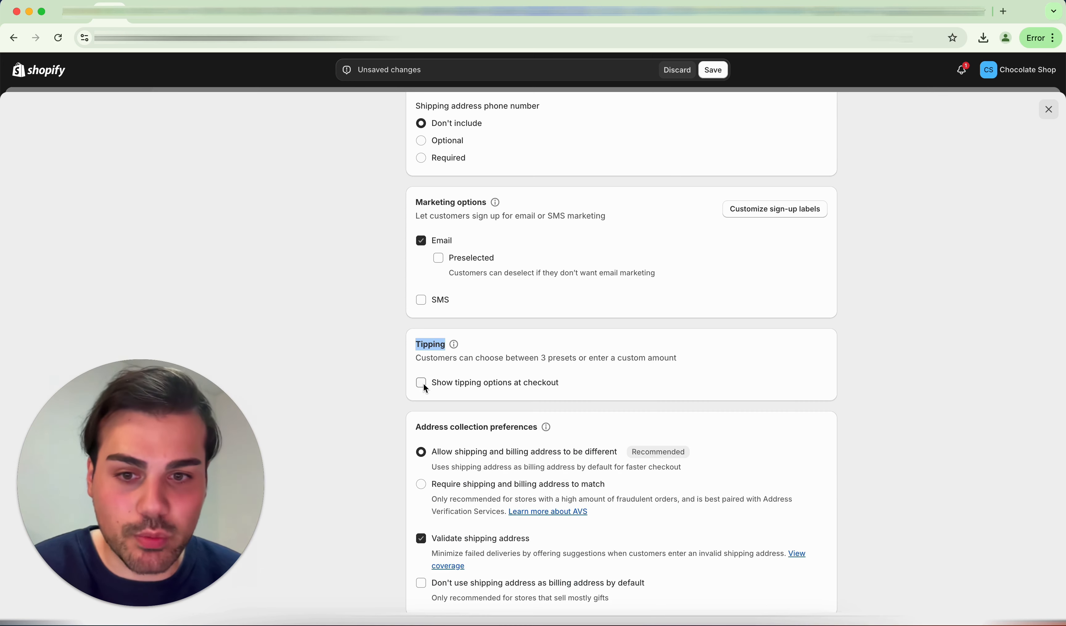
left_click(422, 382)
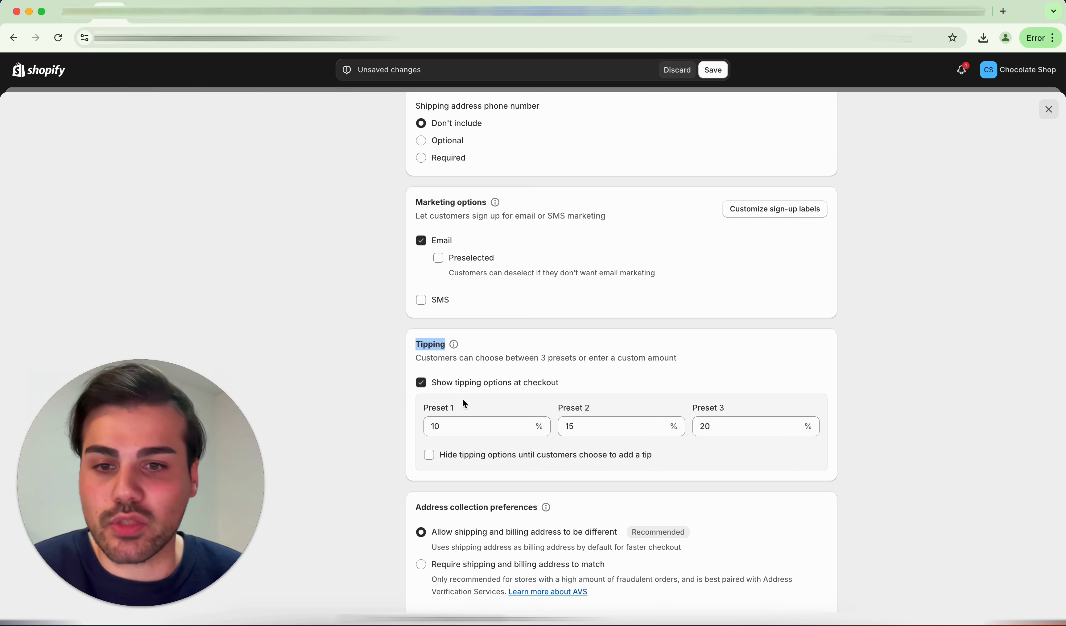
left_click(375, 393)
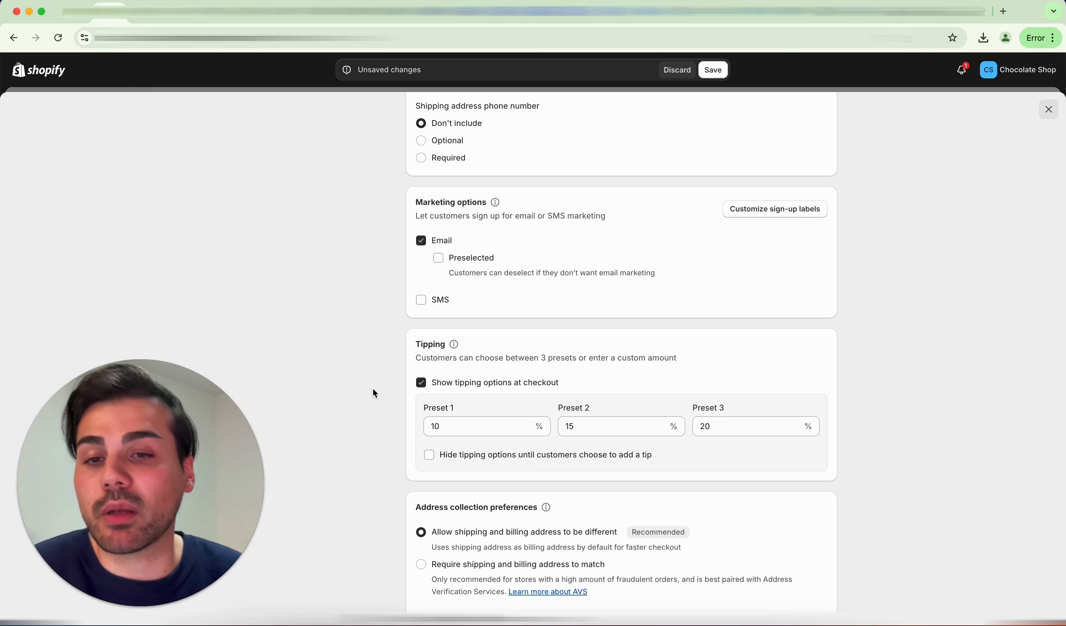
left_click(421, 382)
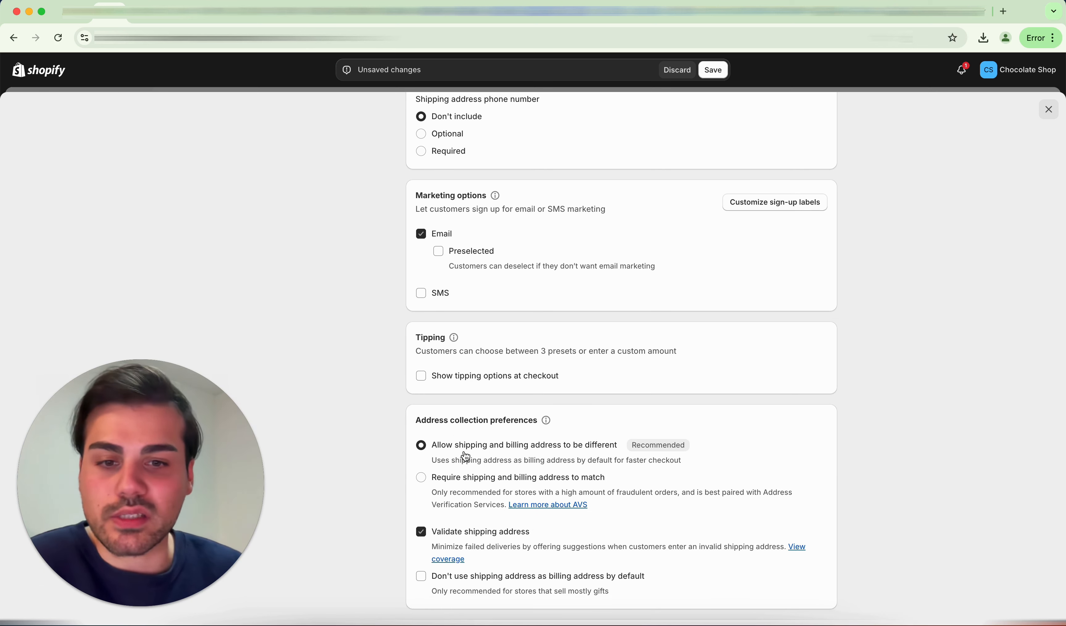
Try requiring matching shipping and billing addresses, then allow different addresses again
scroll(513, 453, "down", 2)
left_click(422, 441)
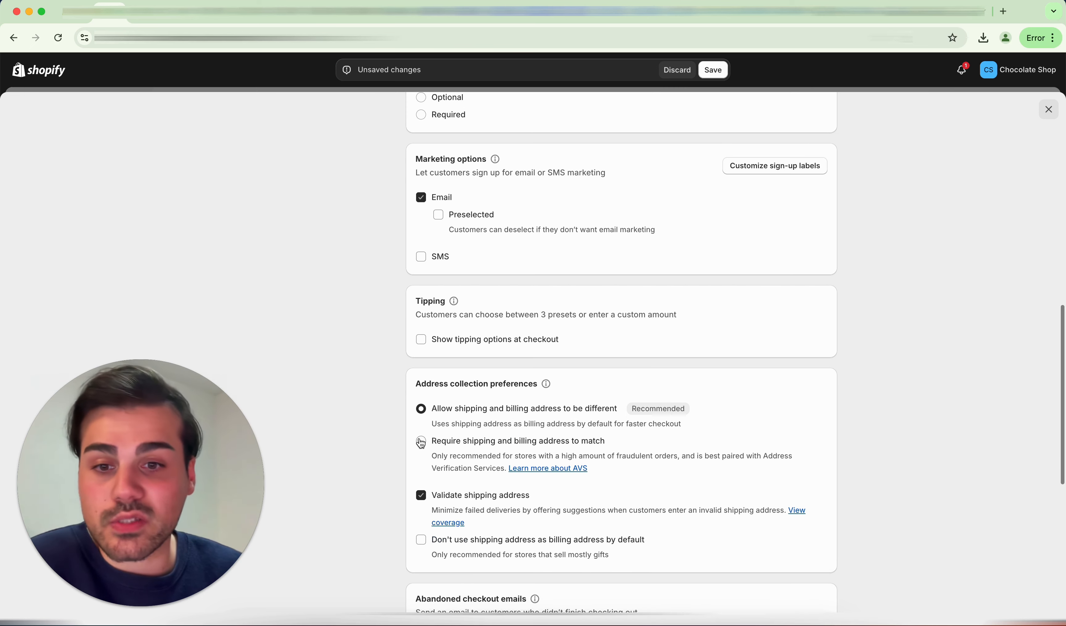
left_click_drag(594, 473, 431, 441)
left_click_drag(437, 495, 506, 512)
left_click(560, 513)
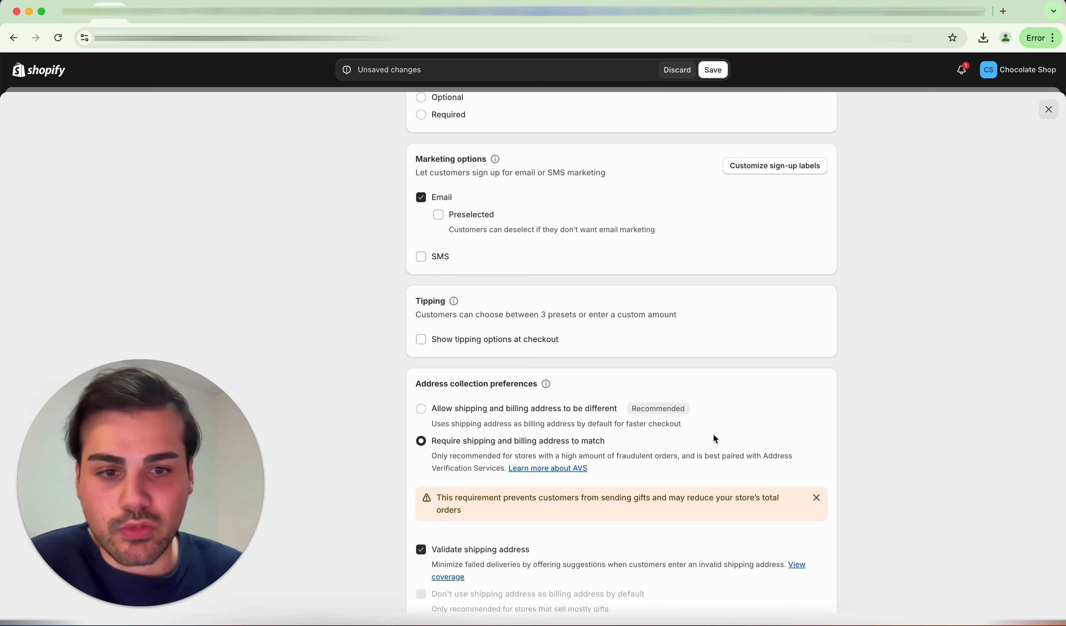
double_click(660, 408)
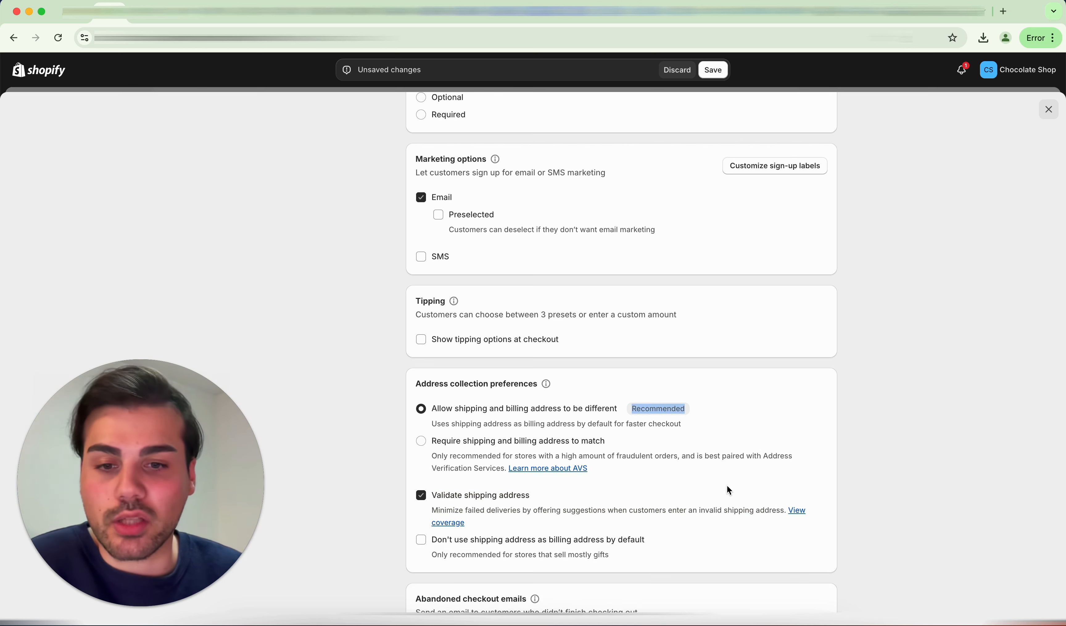
Stop using the shipping address as billing address by default and review the remaining settings
scroll(769, 515, "down", 3)
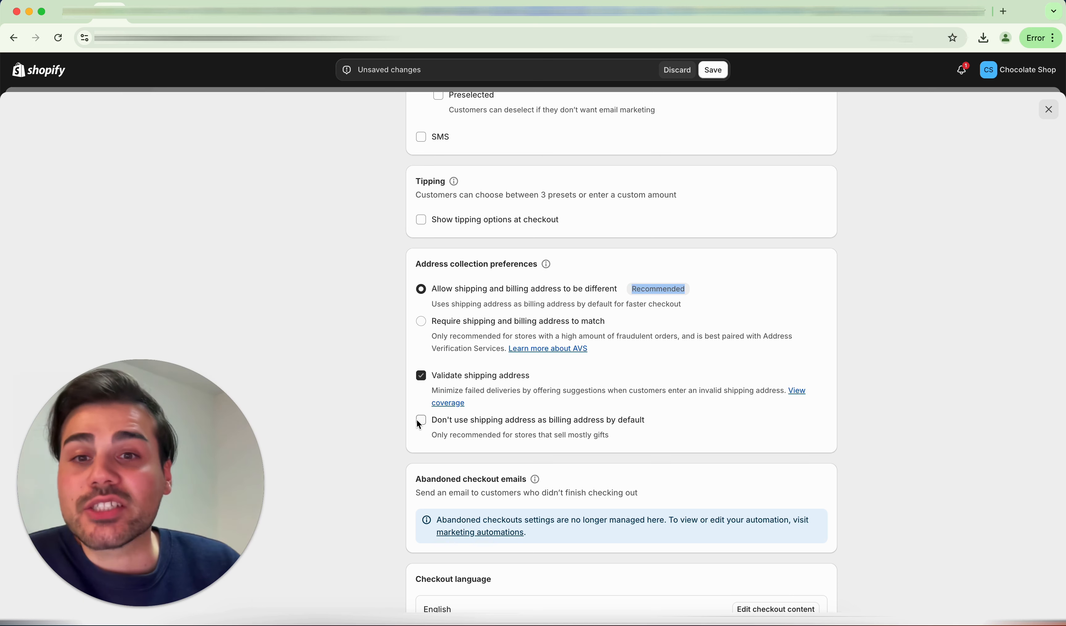
scroll(622, 392, "down", 2)
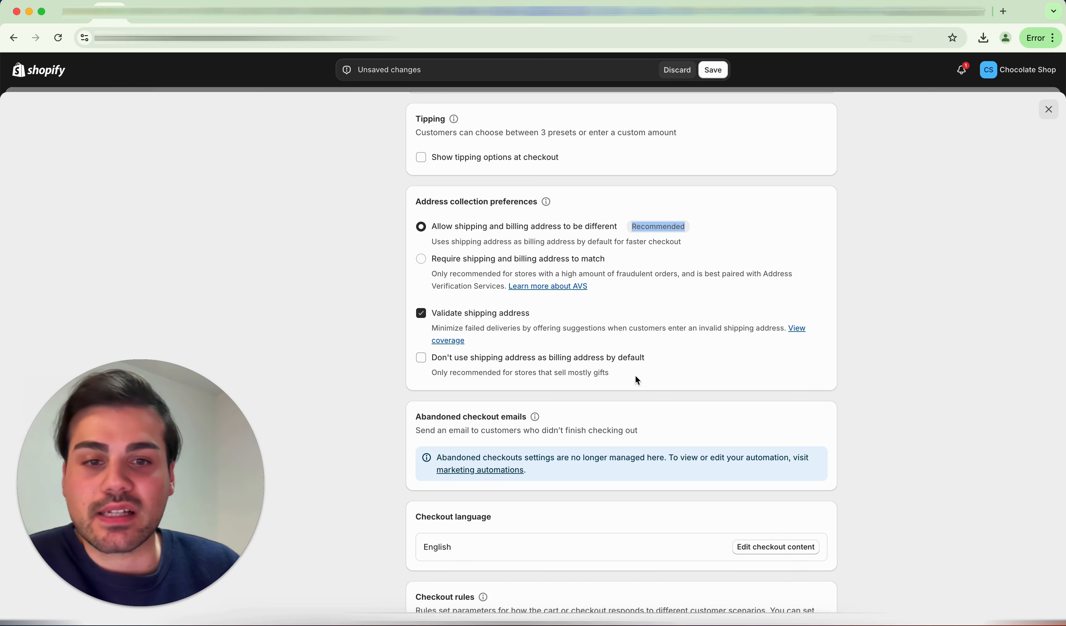
left_click(610, 377)
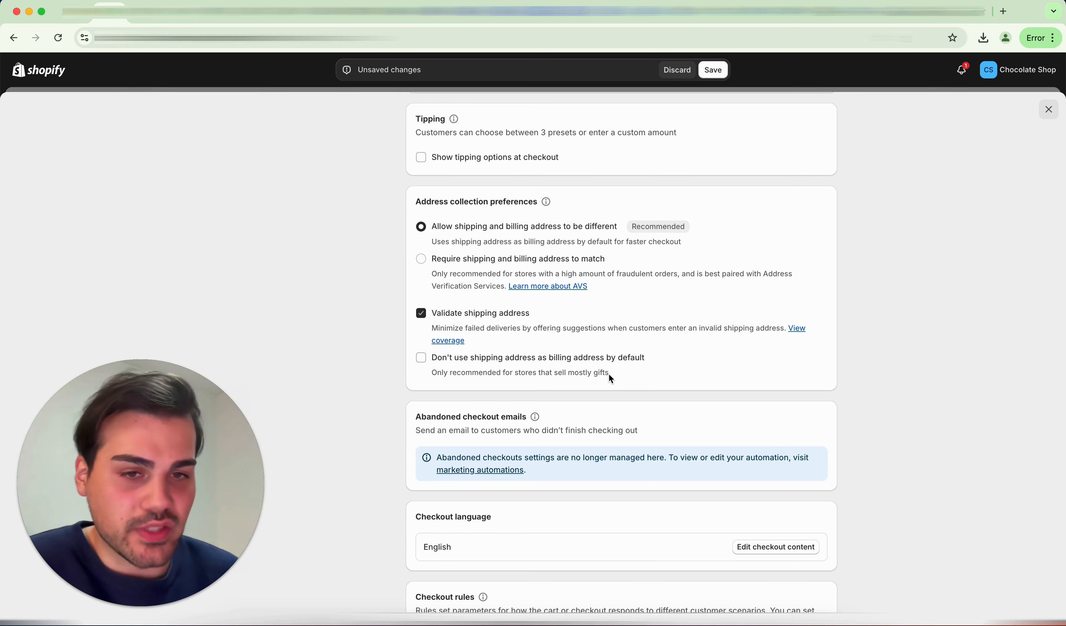
left_click(421, 358)
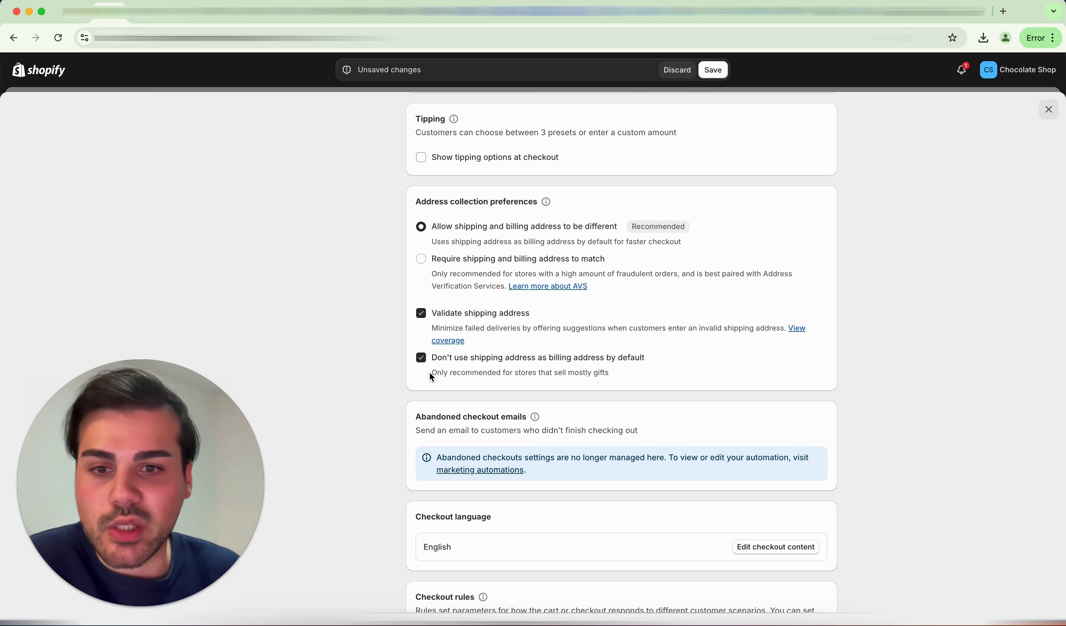
left_click_drag(431, 373, 648, 380)
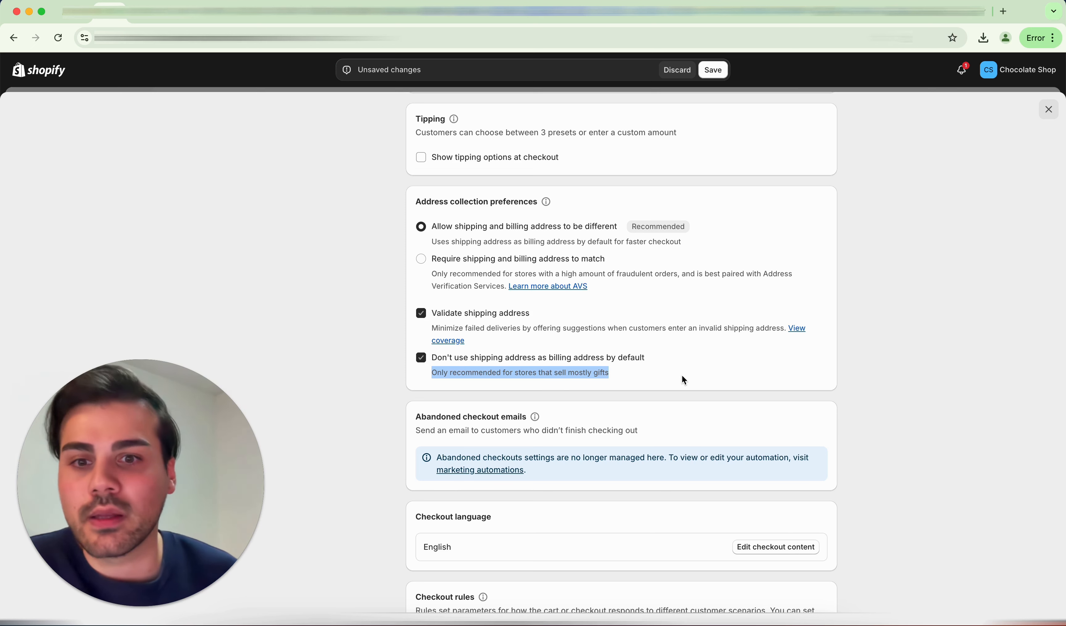
left_click(416, 389)
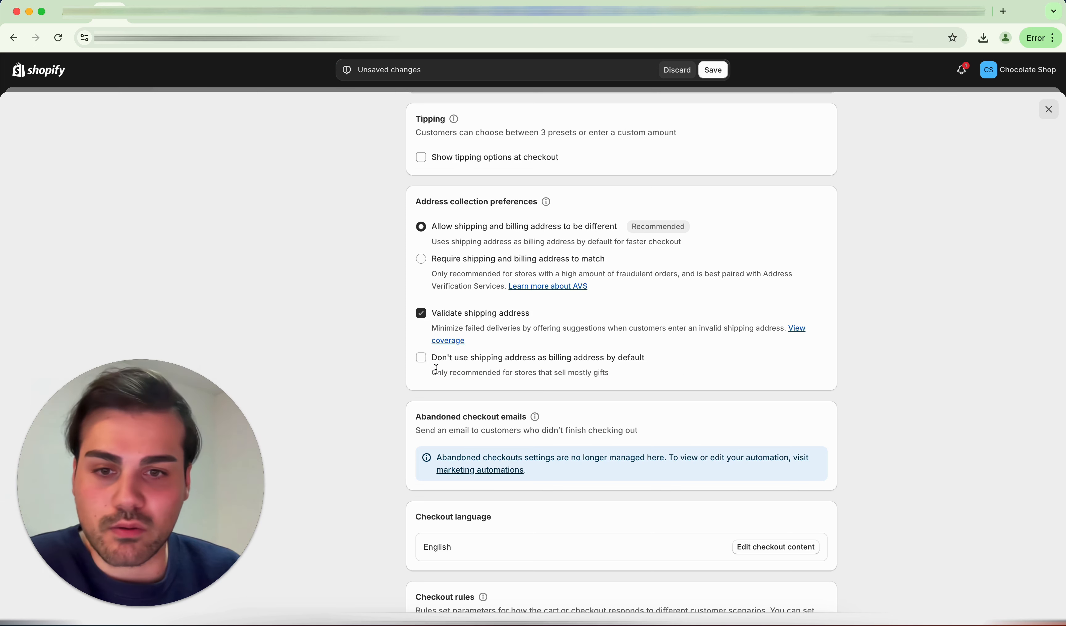
scroll(502, 426, "down", 2)
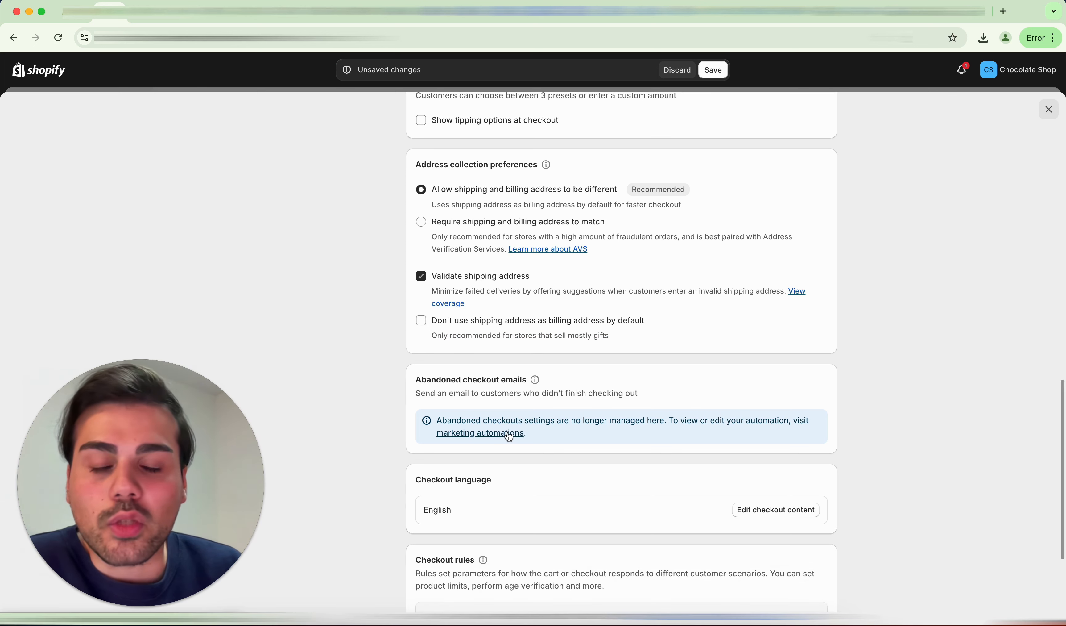
scroll(526, 414, "down", 3)
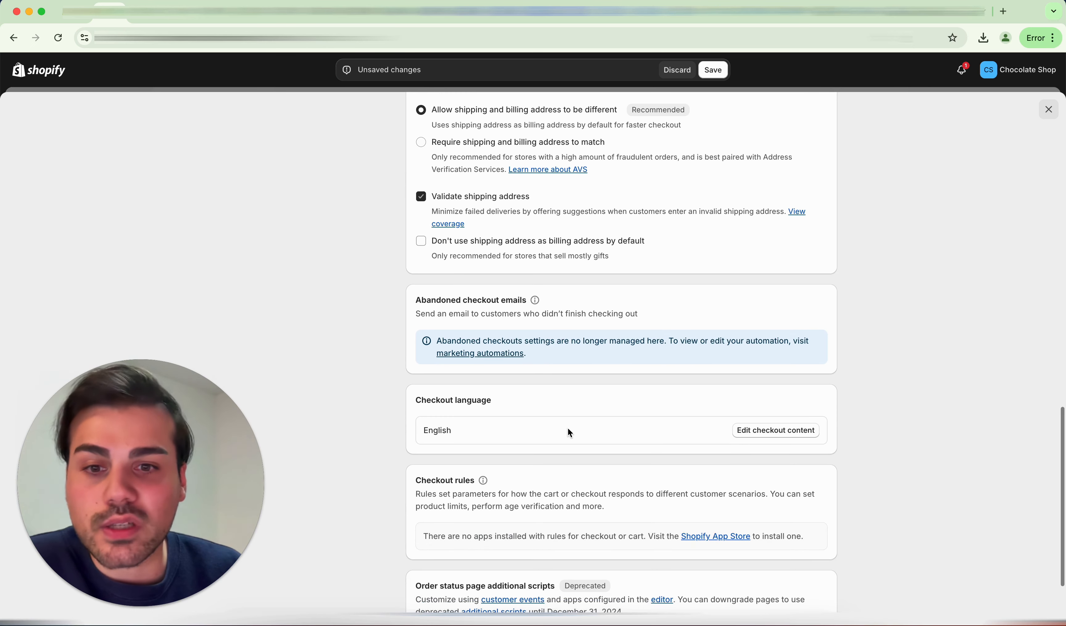
scroll(570, 430, "down", 1)
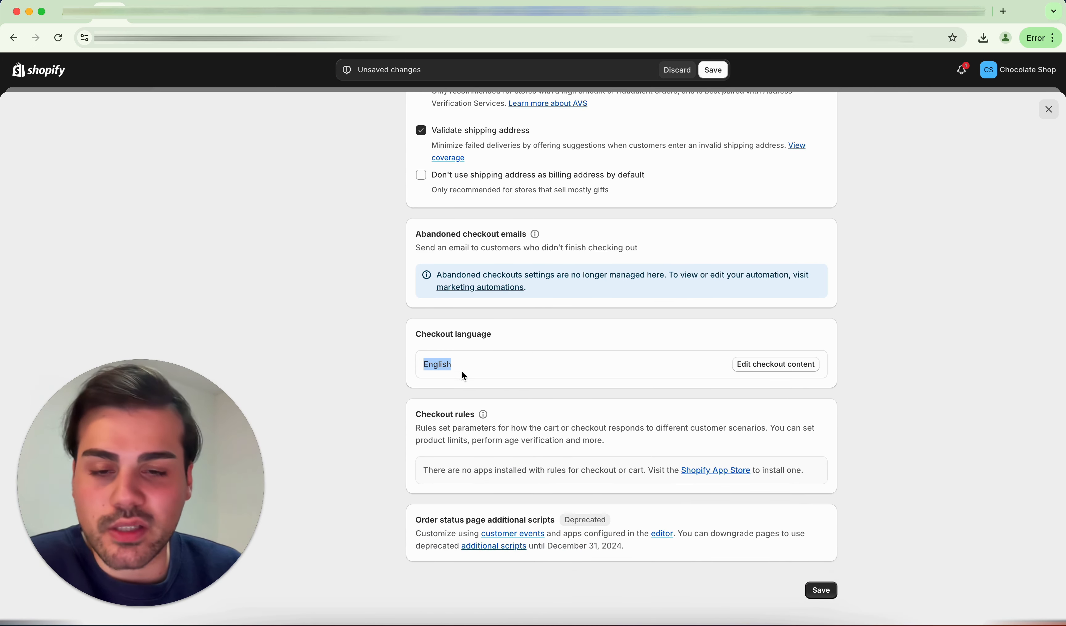
scroll(495, 411, "down", 1)
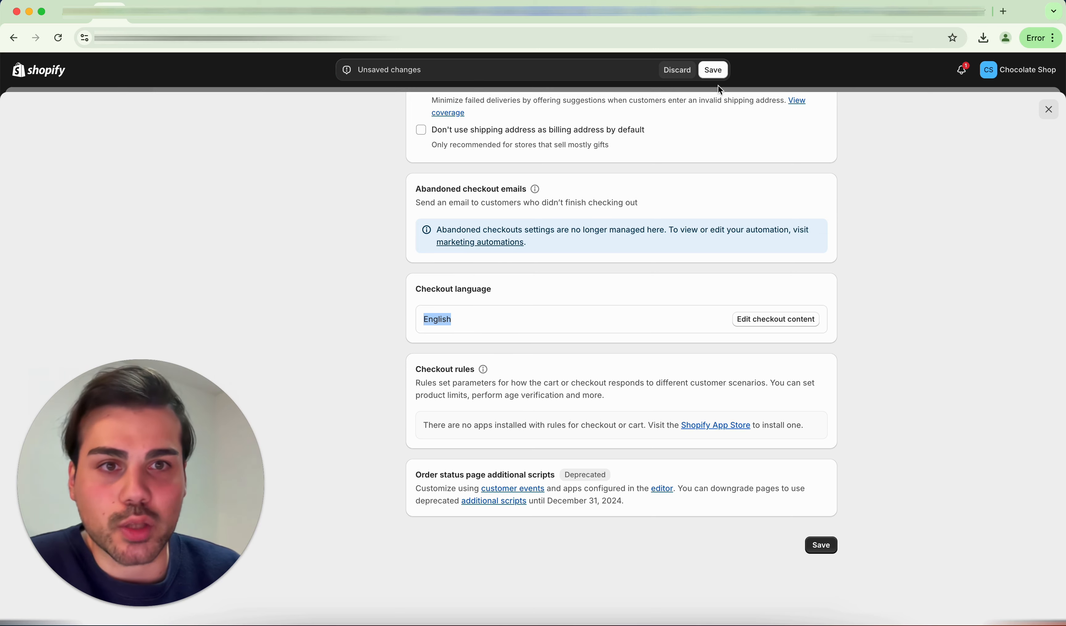
scroll(664, 213, "up", 1)
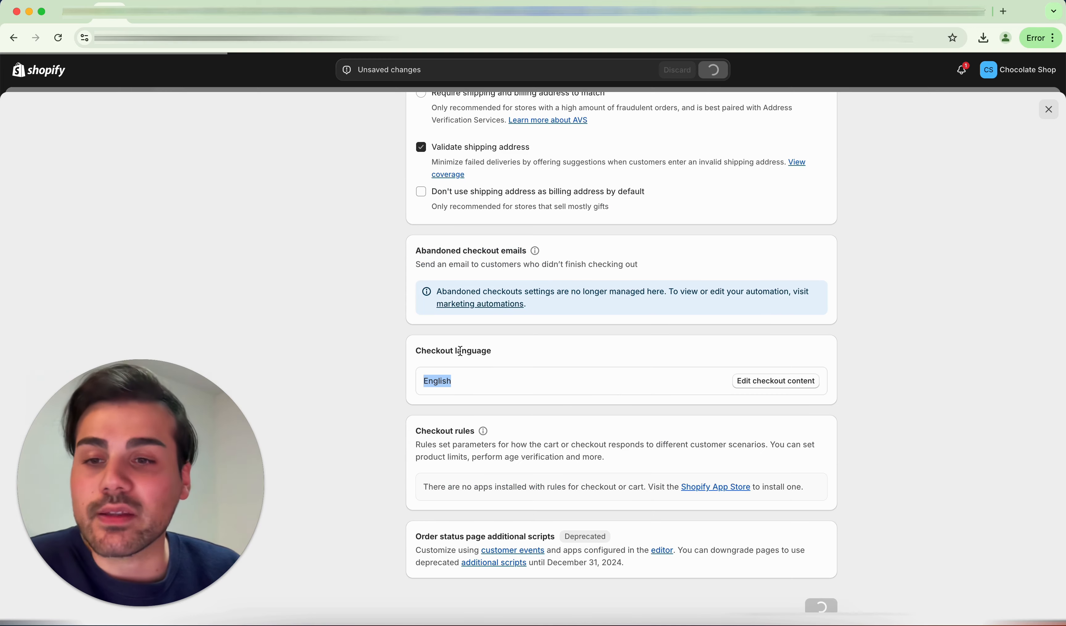
On the storefront, add another Chocolate without sugar bar and proceed to checkout
scroll(461, 351, "up", 20)
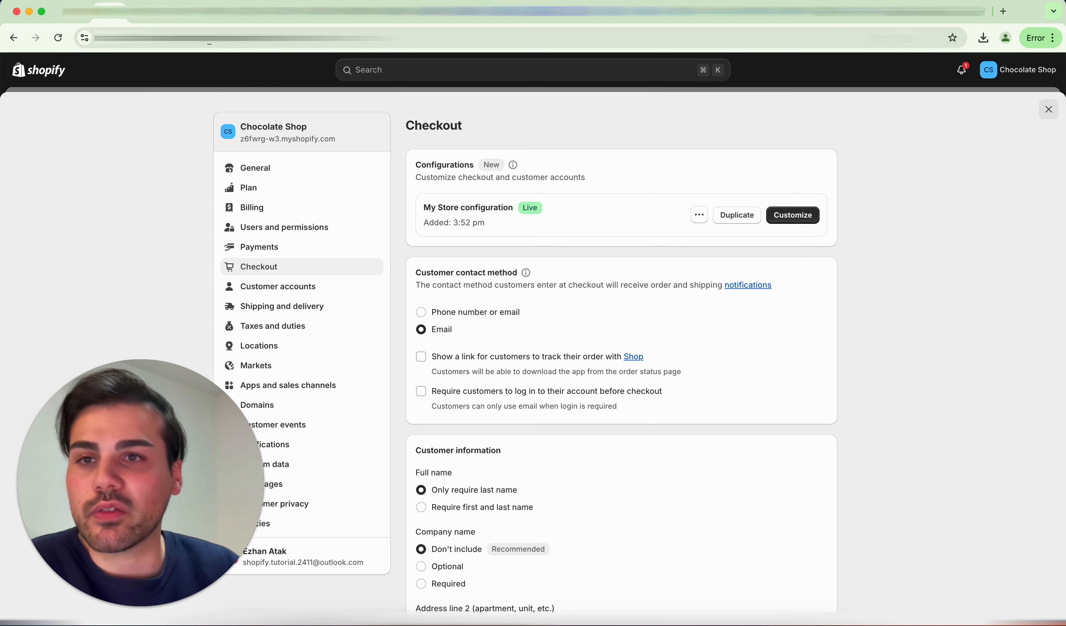
left_click(213, 21)
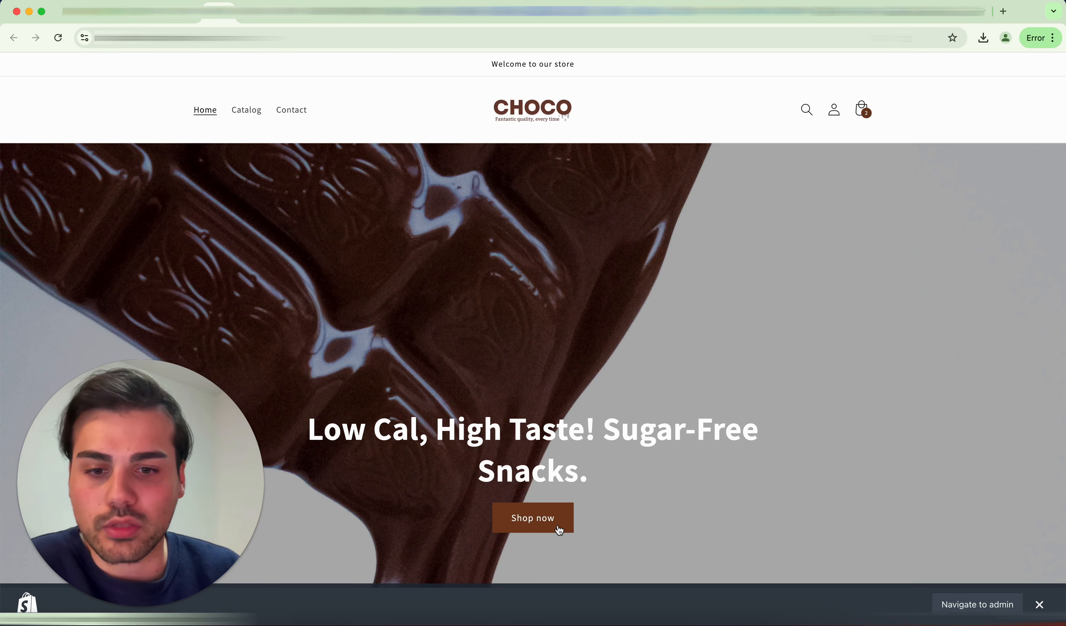
scroll(557, 529, "down", 8)
scroll(557, 525, "down", 4)
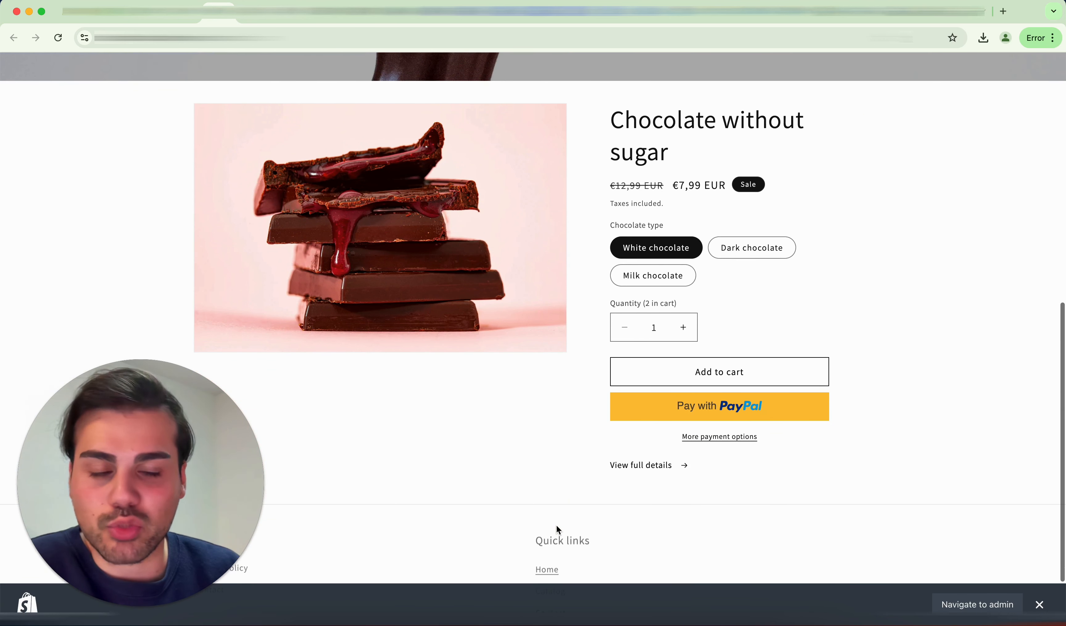
left_click(683, 382)
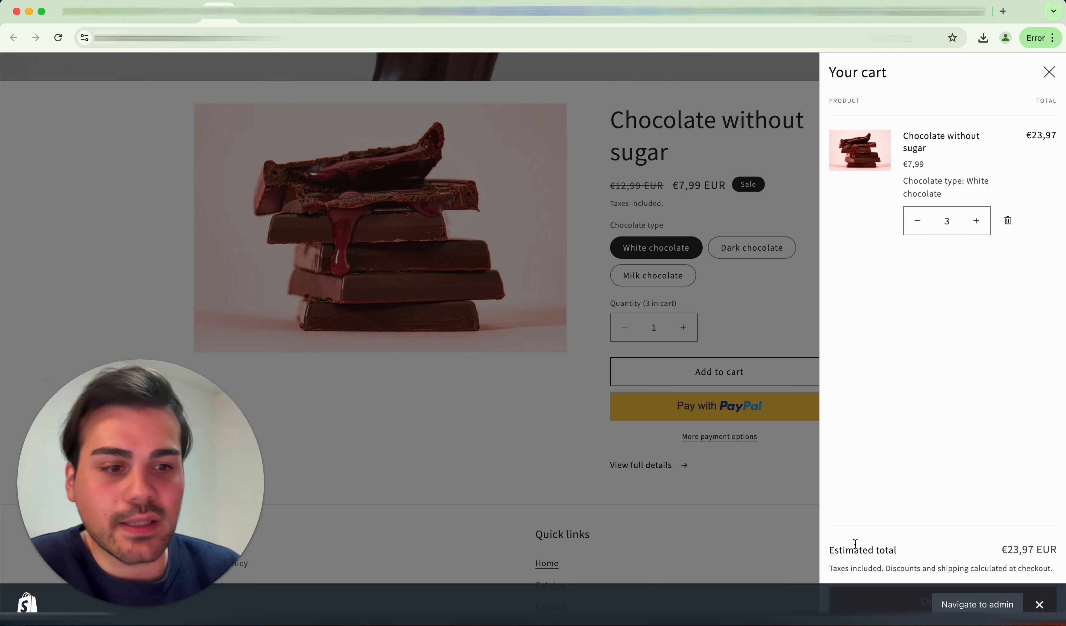
left_click(1039, 605)
left_click(958, 605)
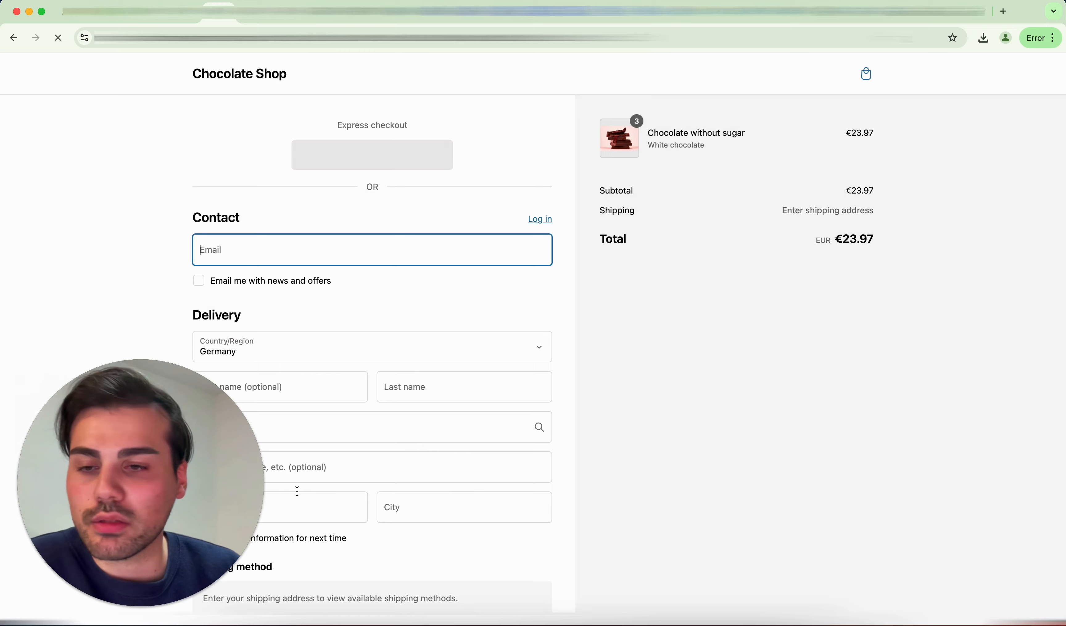
Review the €23.97 test checkout, then return to the admin Checkout settings
left_click_drag(230, 490, 975, 493)
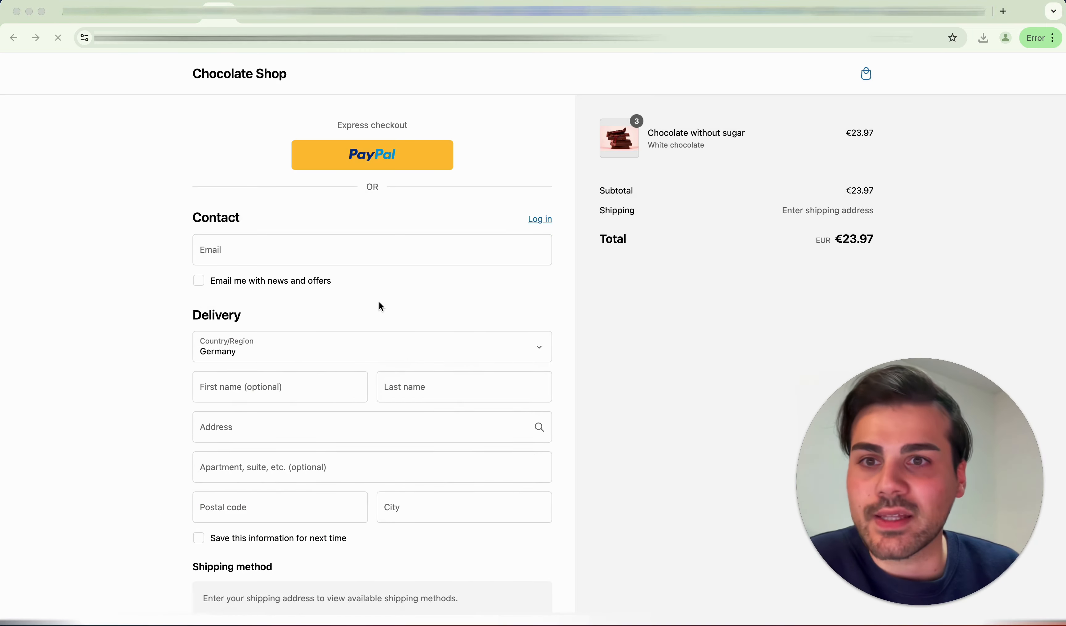
scroll(464, 424, "down", 10)
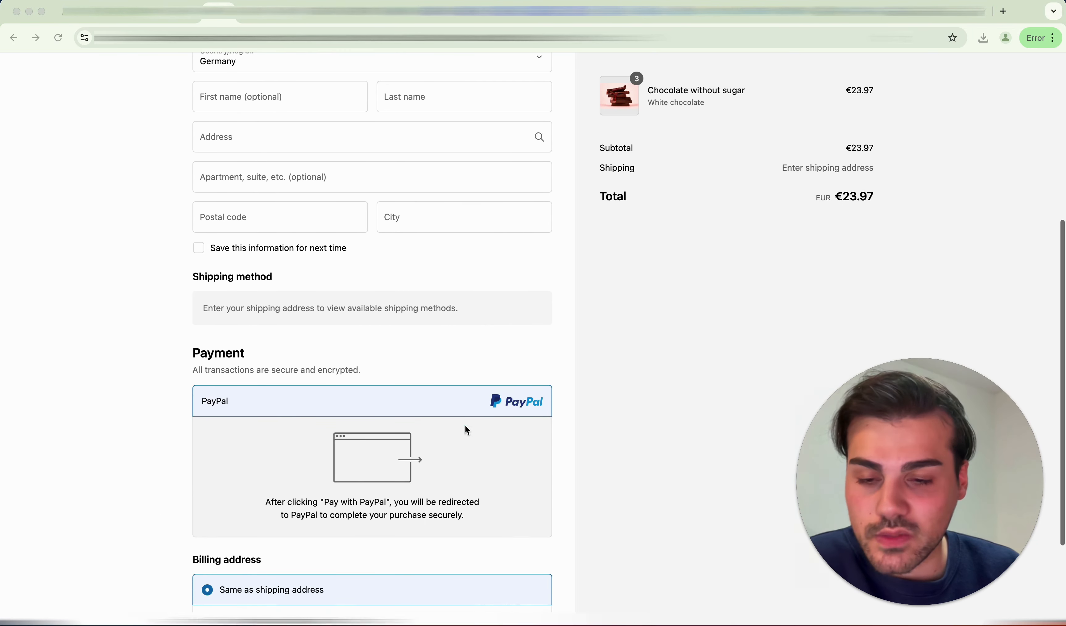
scroll(493, 429, "down", 2)
scroll(473, 386, "up", 15)
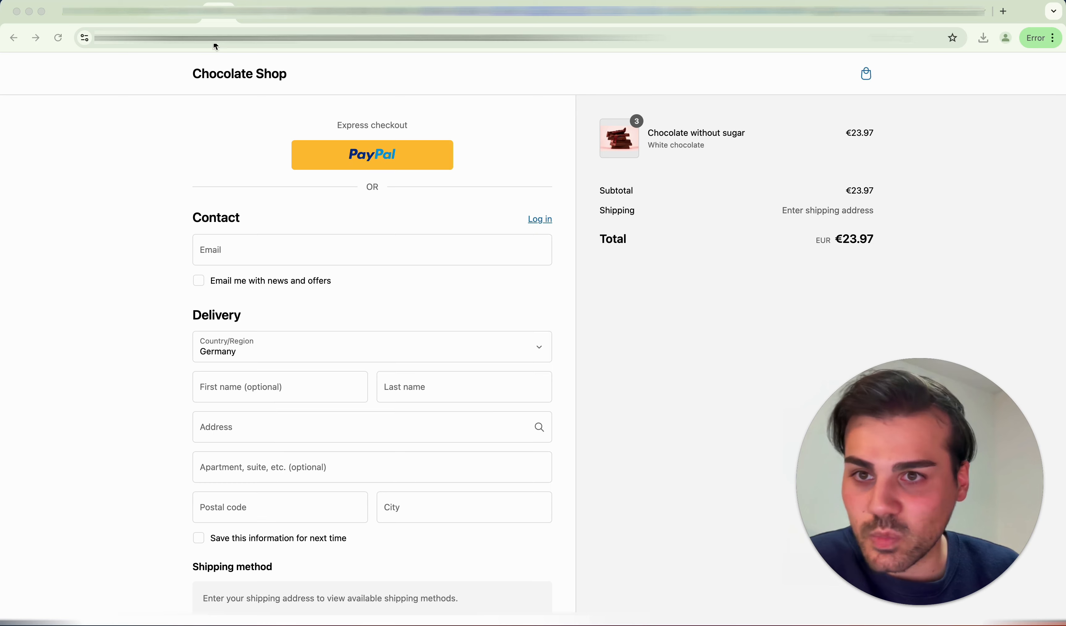
left_click(177, 80)
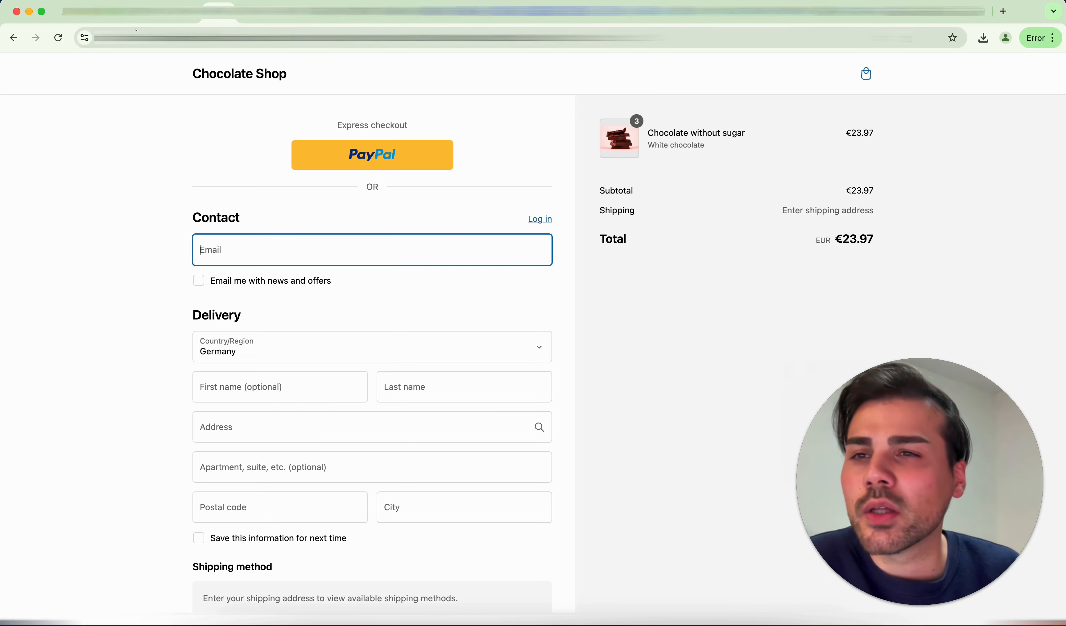
left_click(106, 20)
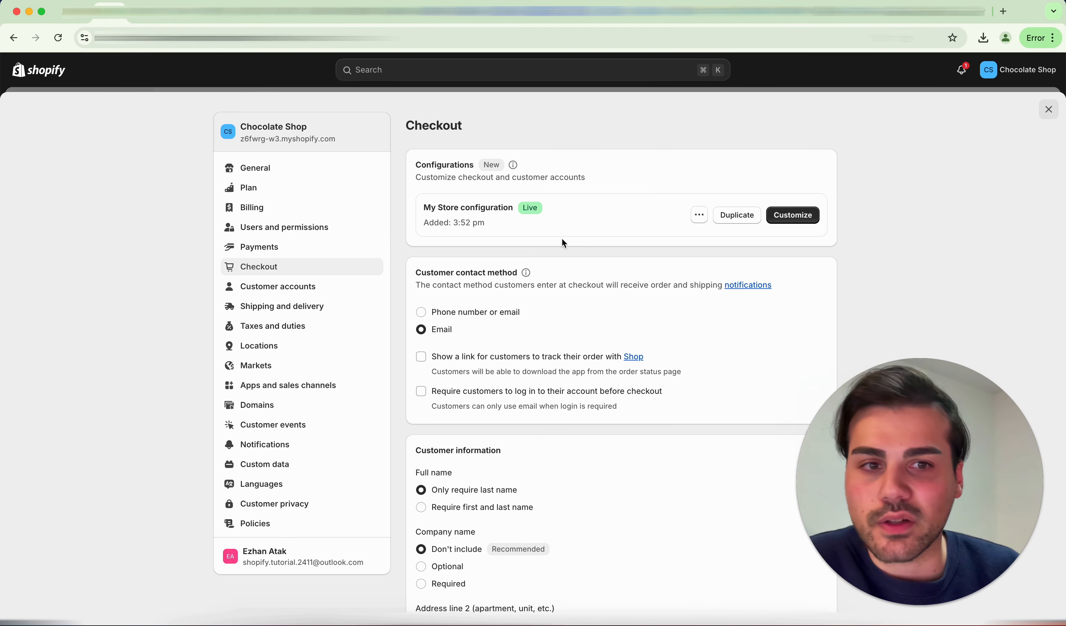
In the checkout editor, compare left, center and right logo alignment, keep Center, and set max width to 130 px
left_click(792, 216)
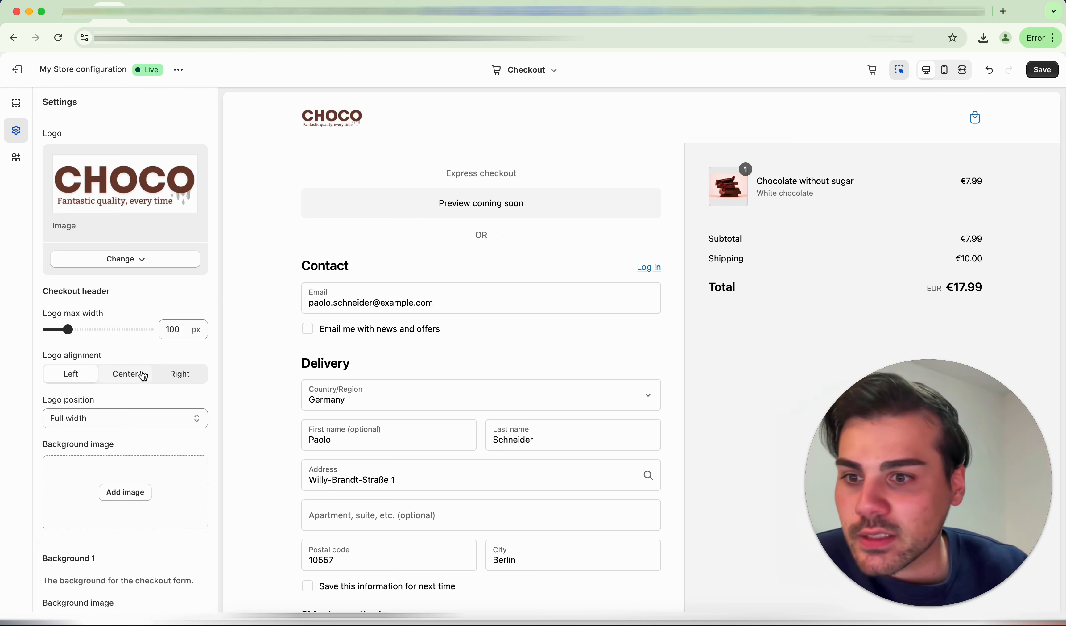
left_click(124, 374)
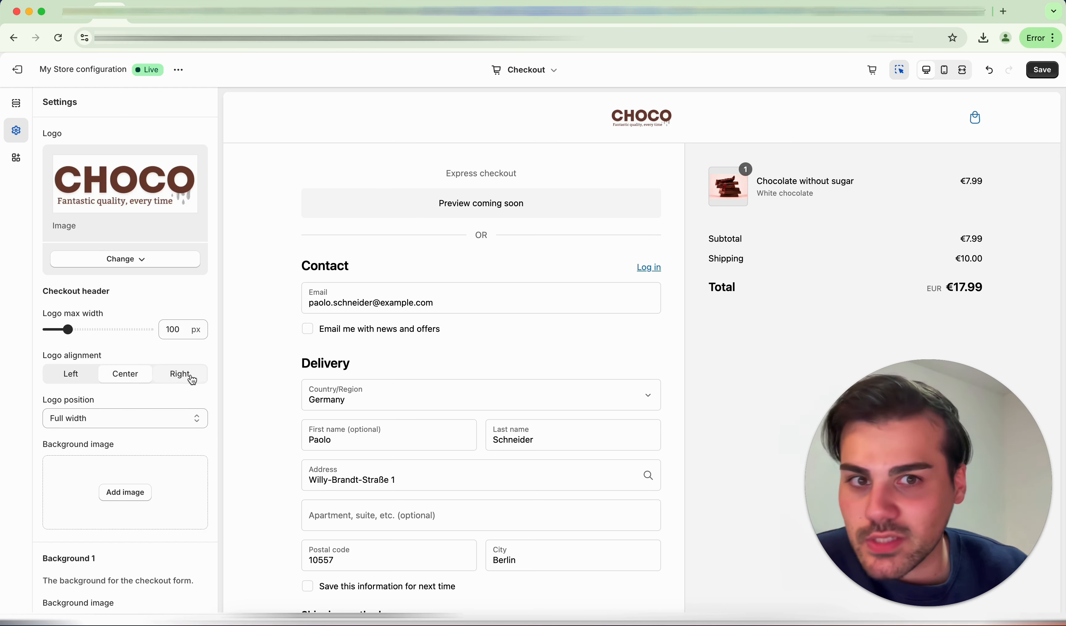
left_click(197, 377)
left_click(68, 380)
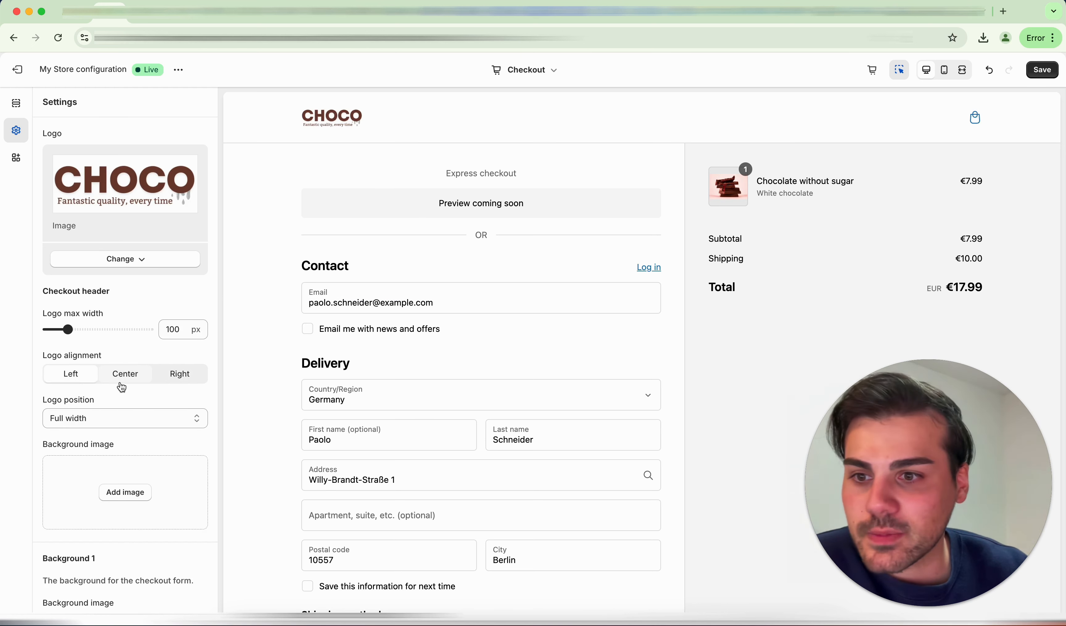
left_click(122, 385)
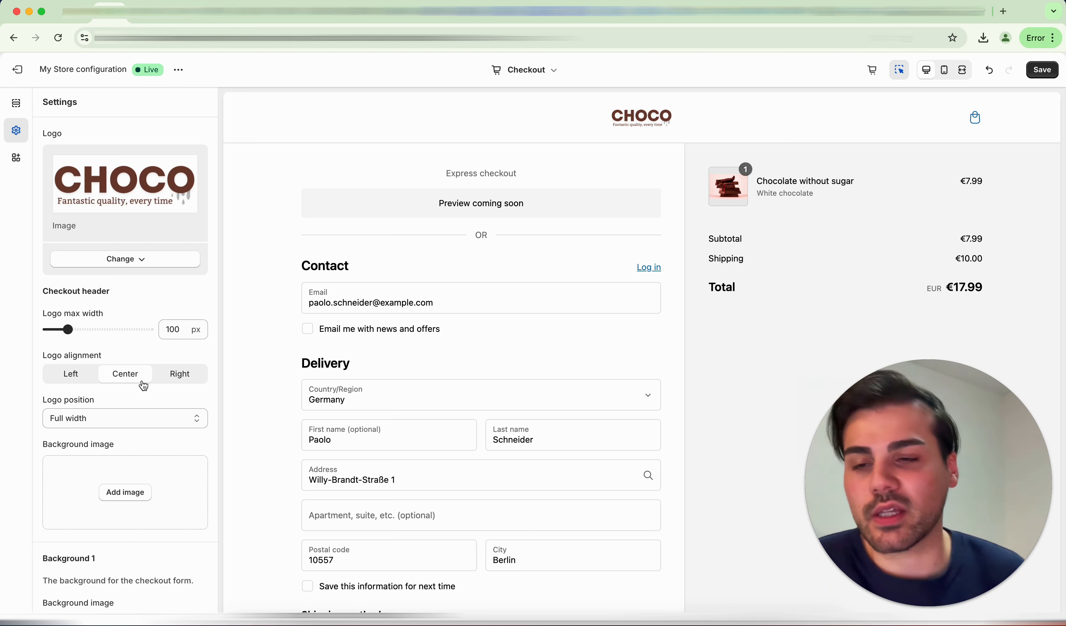
left_click(174, 327)
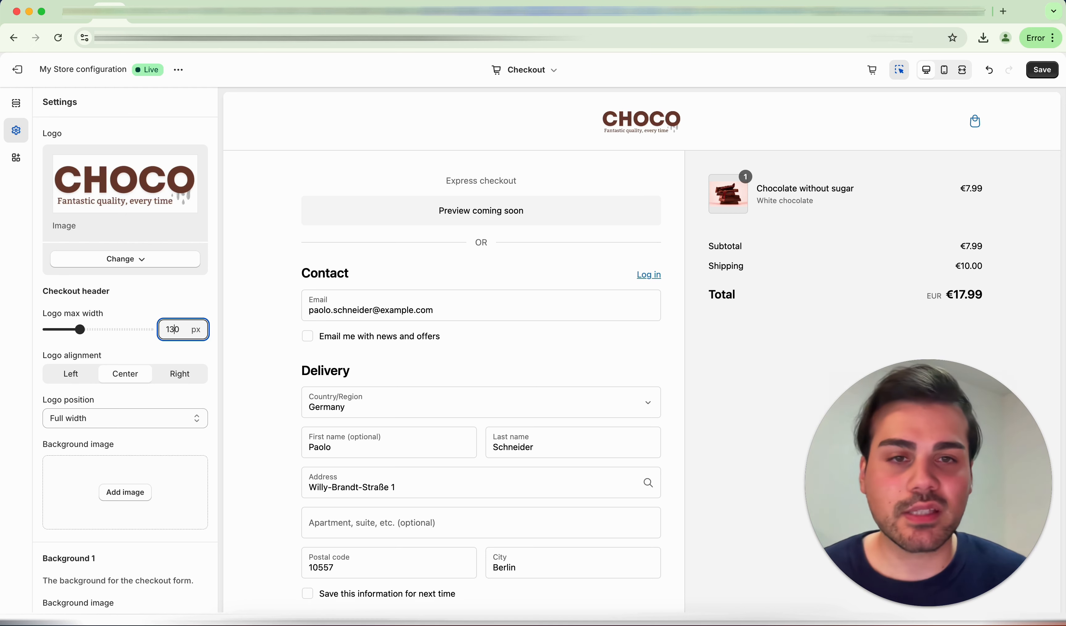
Try the Order summary and Full width logo positions, then settle the CHOCO logo on Checkout form
scroll(142, 430, "down", 3)
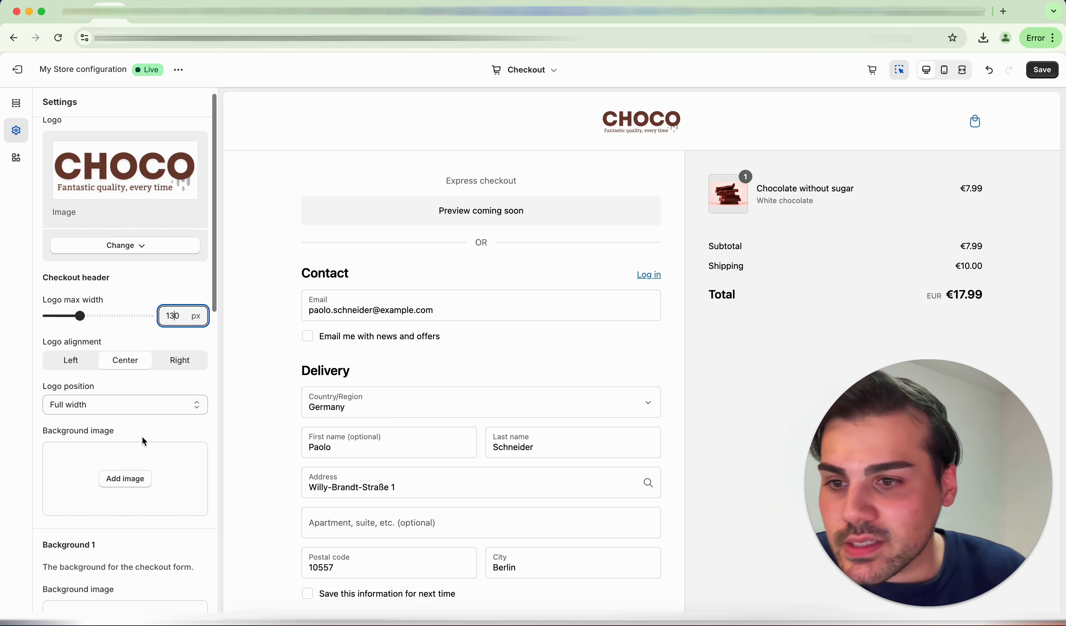
left_click(124, 346)
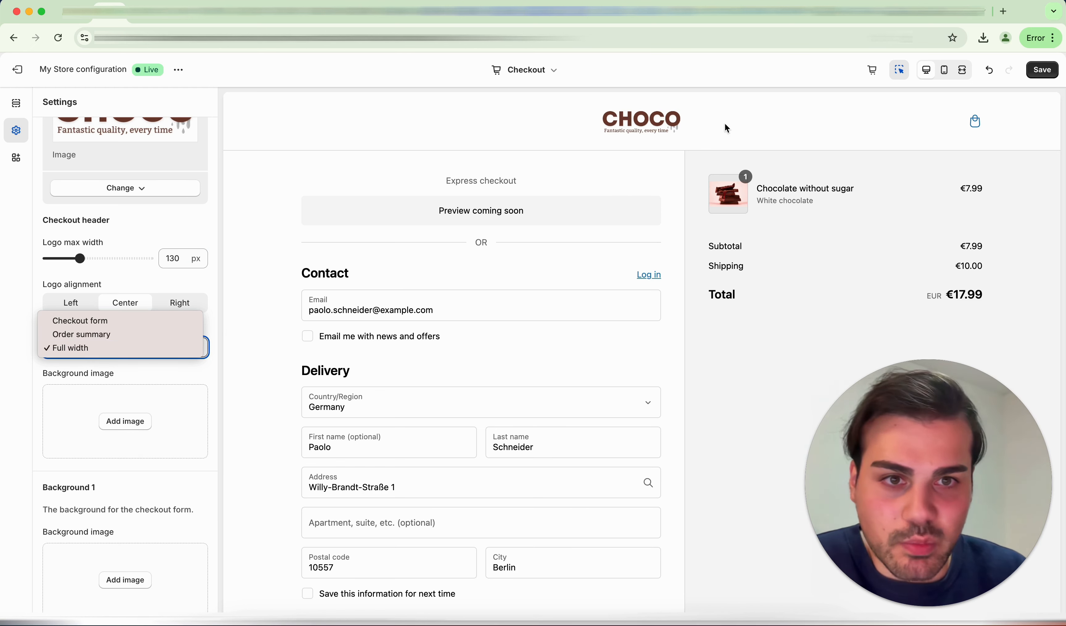
left_click(99, 334)
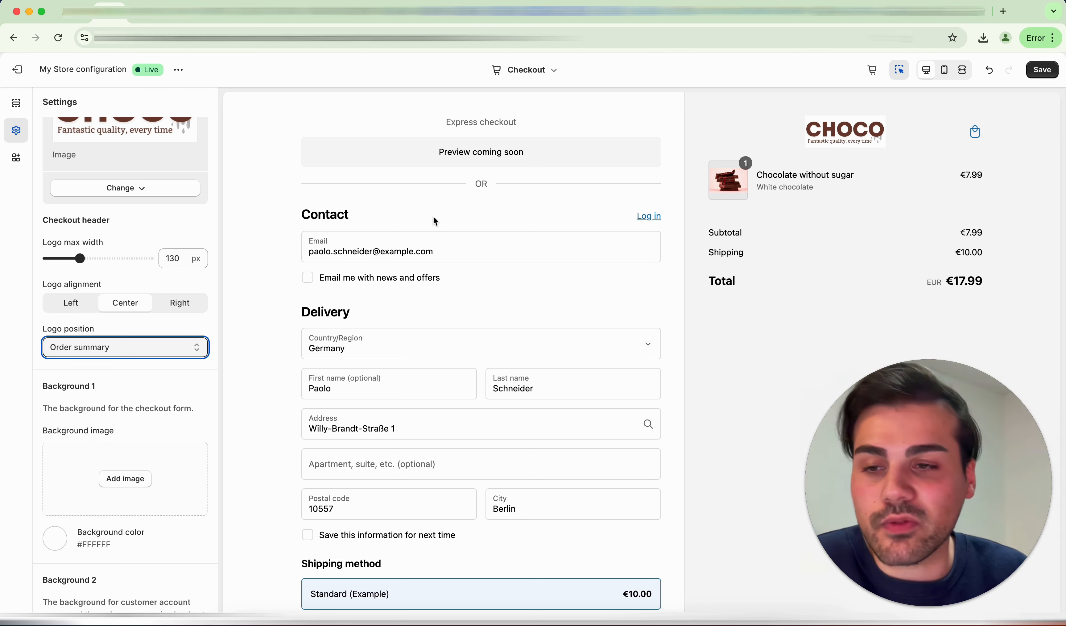
left_click(149, 350)
left_click(84, 335)
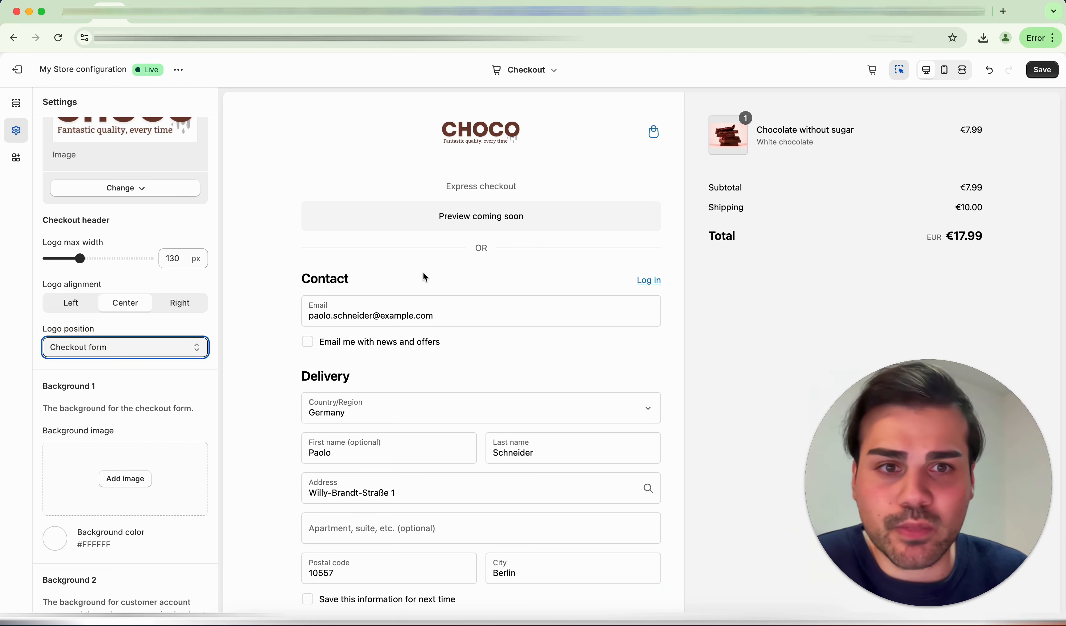
left_click(89, 347)
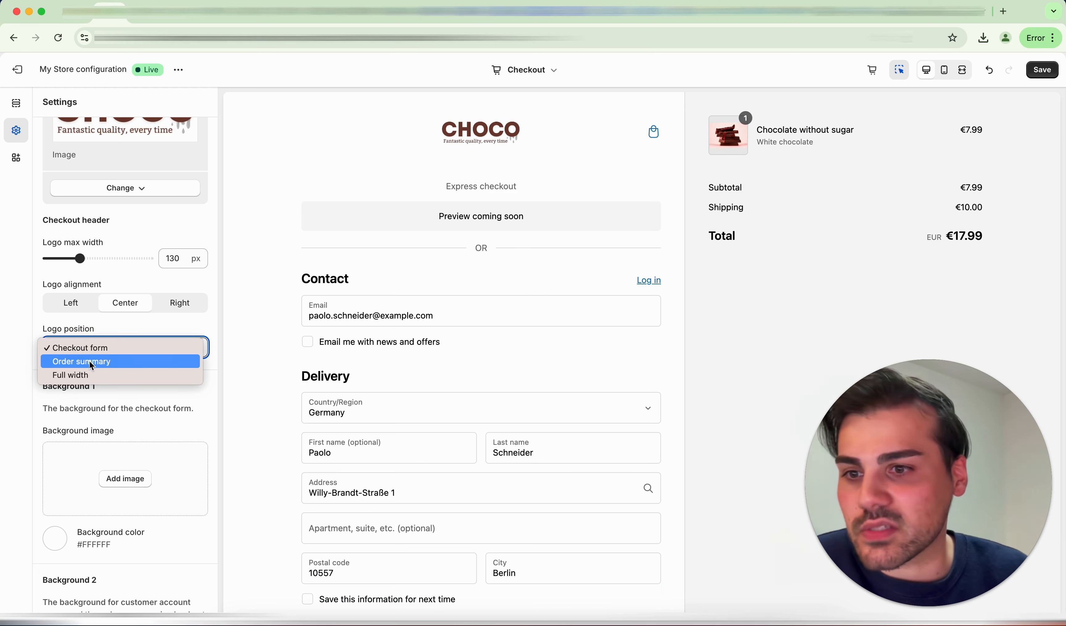
left_click(92, 363)
left_click(90, 353)
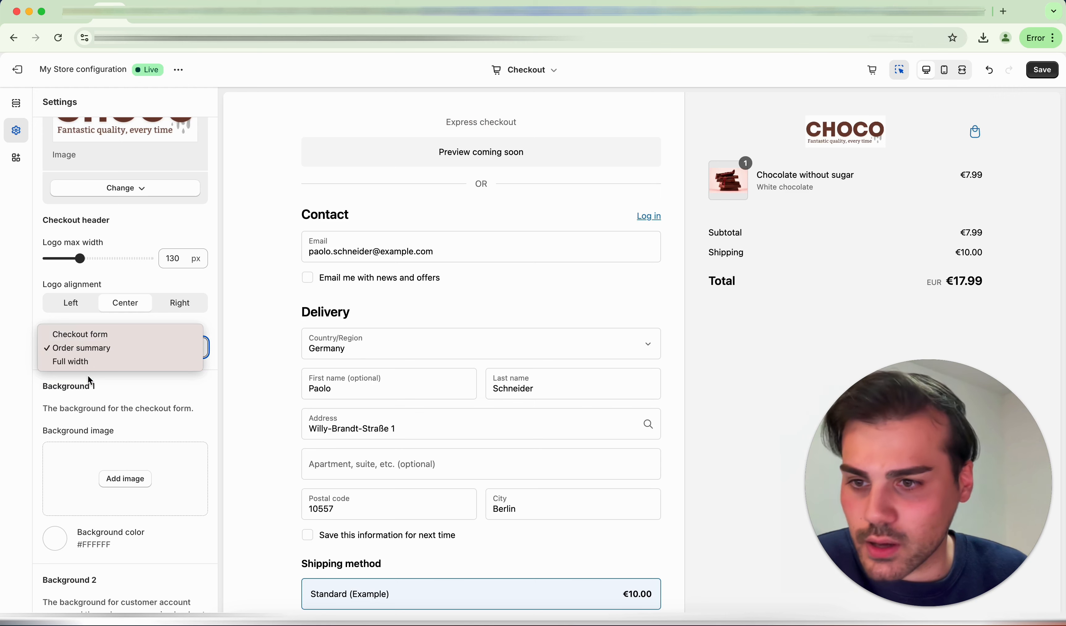
left_click(169, 362)
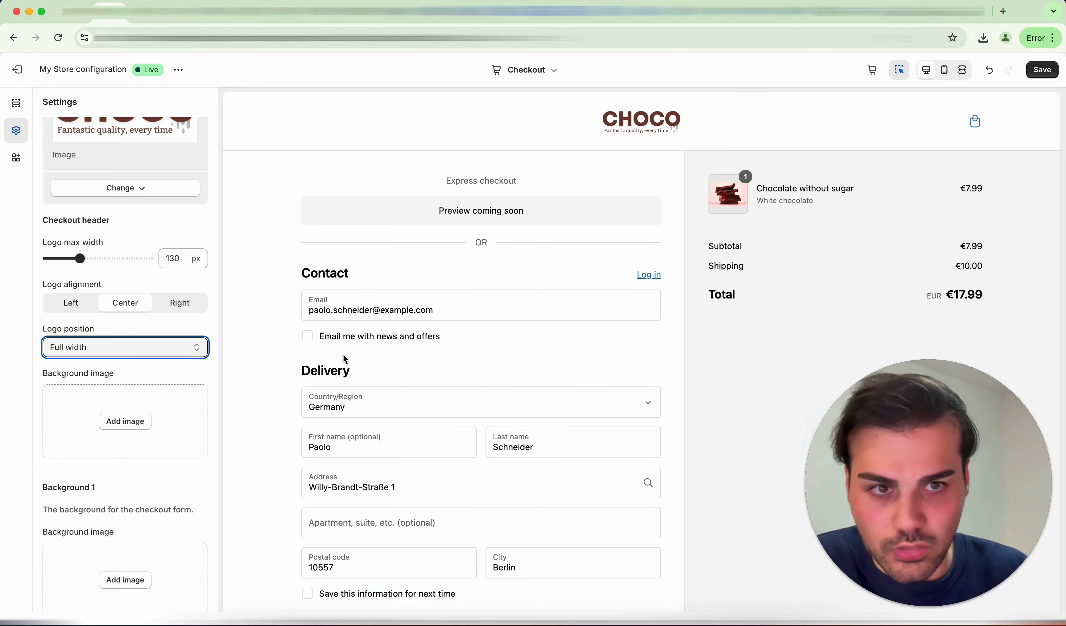
left_click(154, 351)
left_click(101, 321)
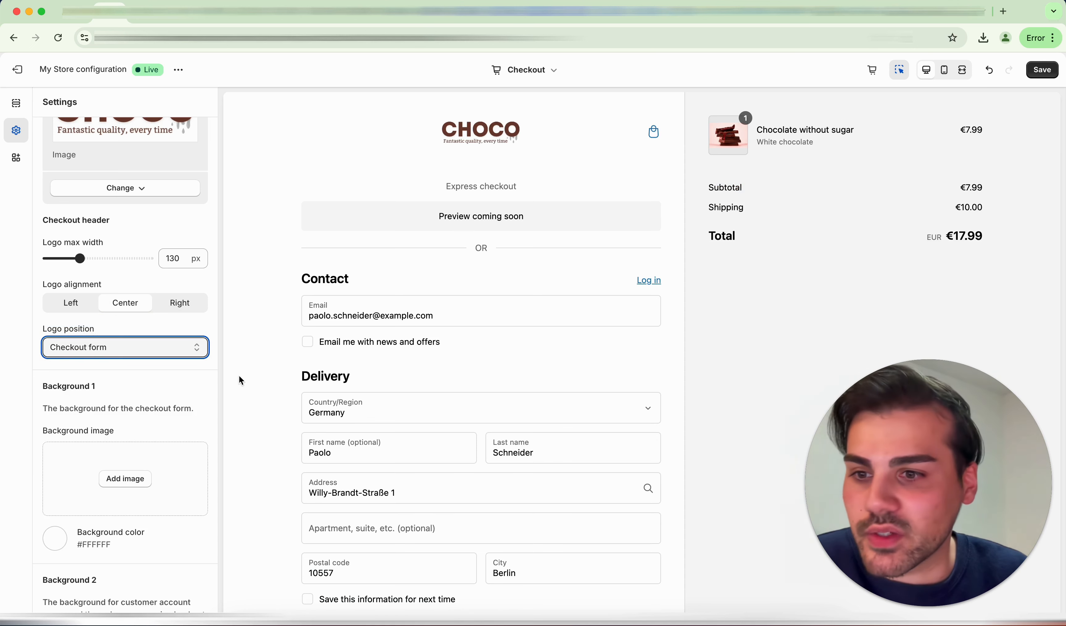
Change the checkout Buttons colour to chocolate brown #92592B in the colour picker
scroll(129, 369, "down", 5)
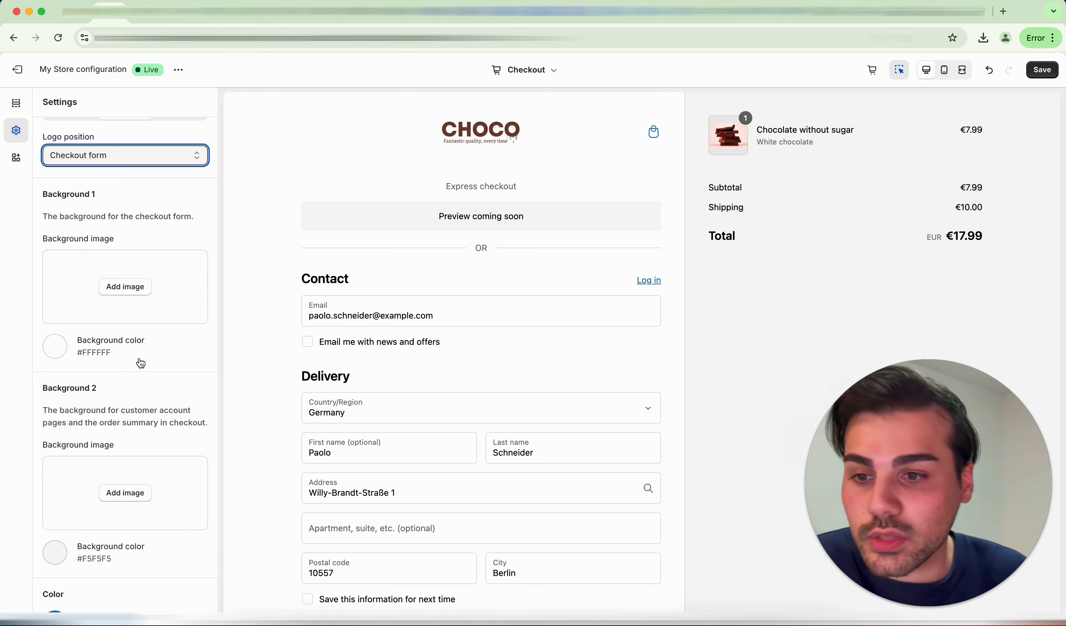
scroll(142, 362, "down", 4)
scroll(306, 425, "down", 8)
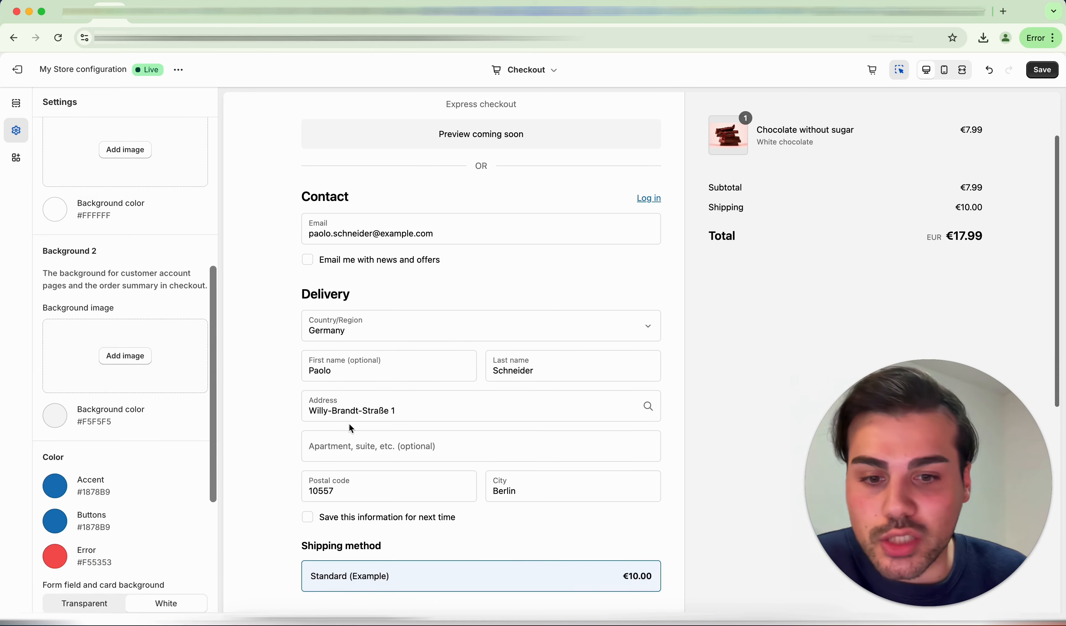
scroll(355, 486, "down", 3)
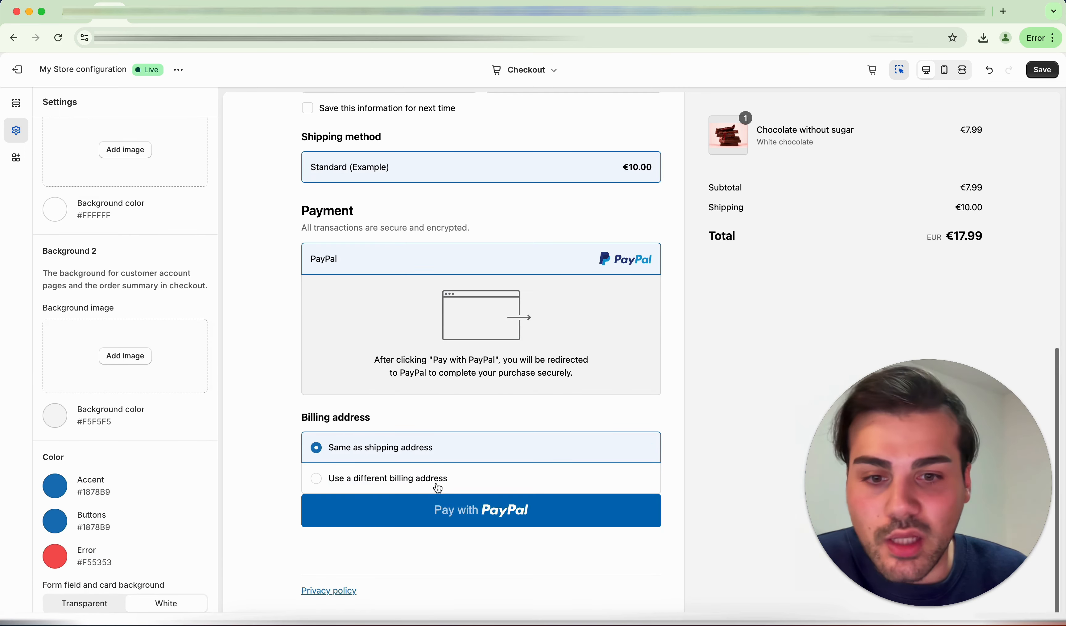
scroll(215, 455, "down", 4)
scroll(421, 449, "up", 3)
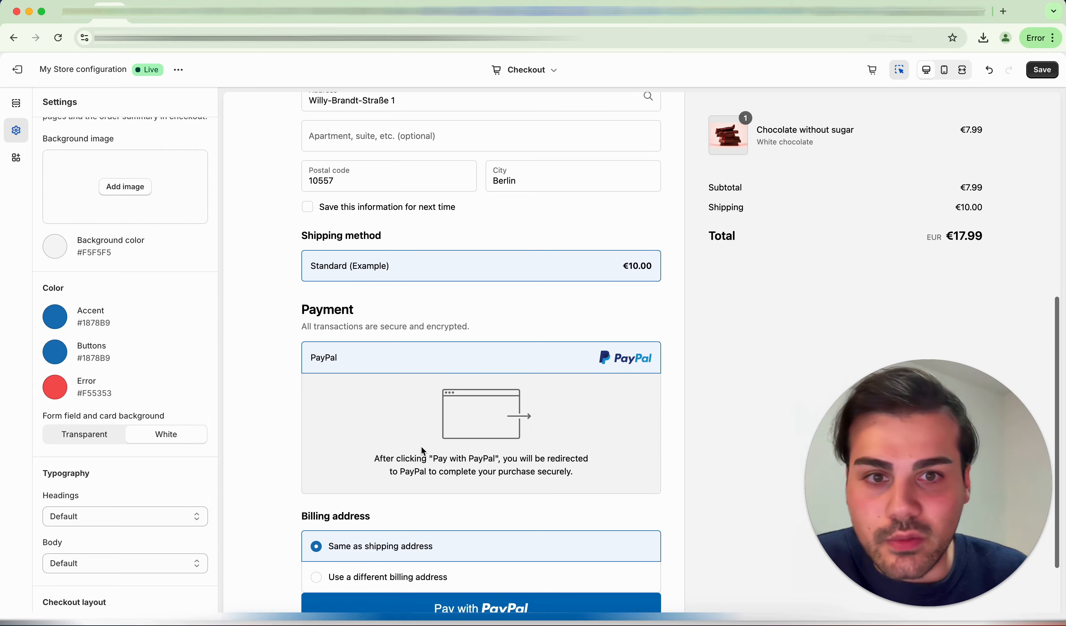
scroll(422, 446, "down", 3)
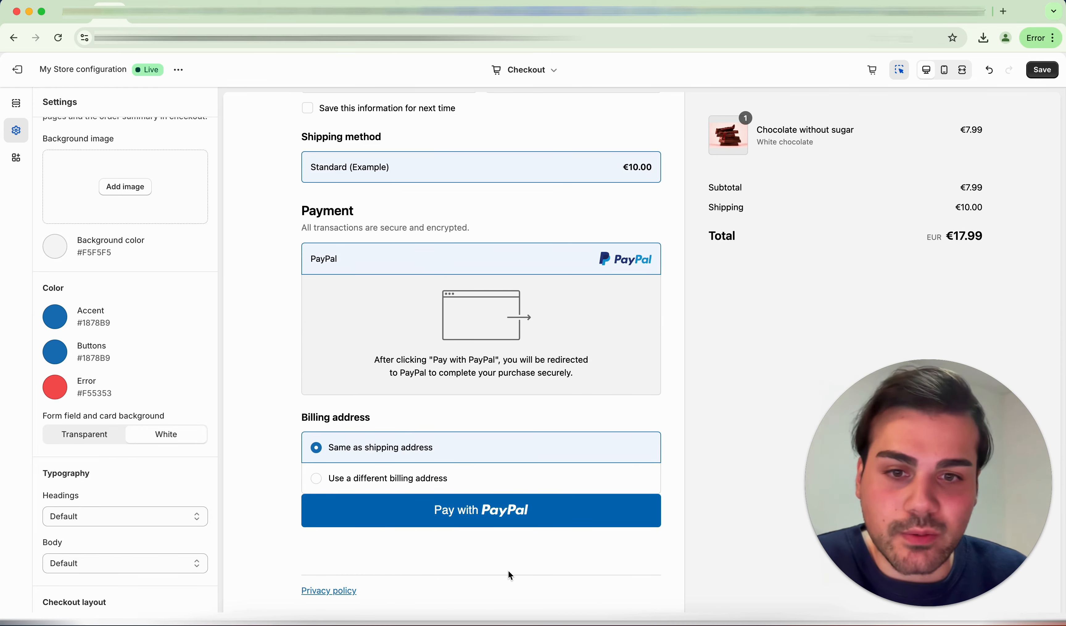
left_click(54, 354)
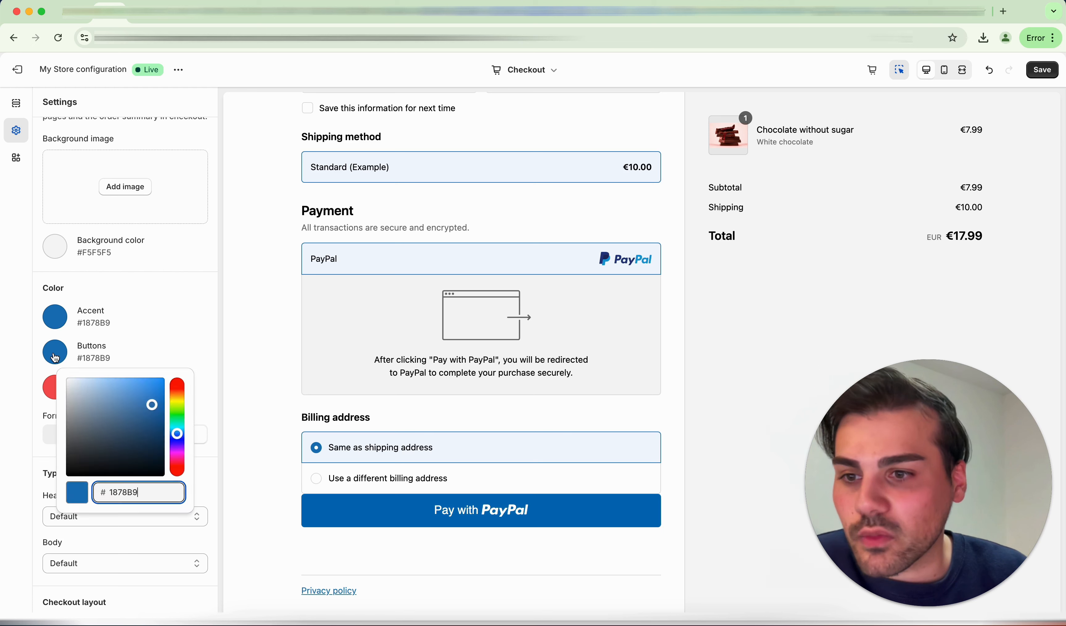
left_click_drag(179, 443, 136, 421)
left_click(146, 396)
left_click(247, 335)
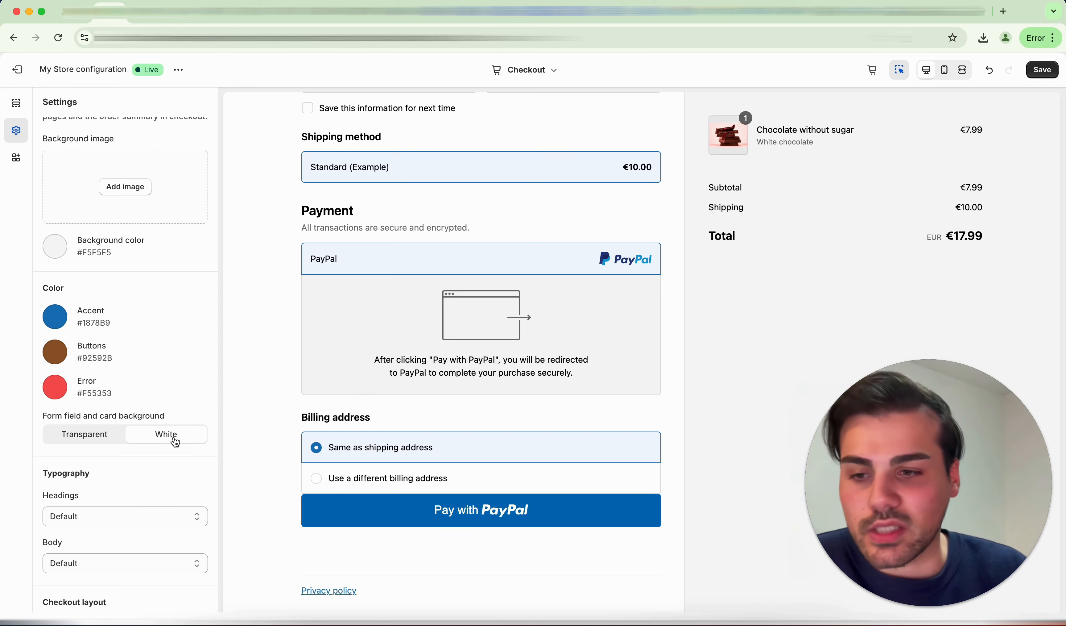
scroll(129, 449, "down", 3)
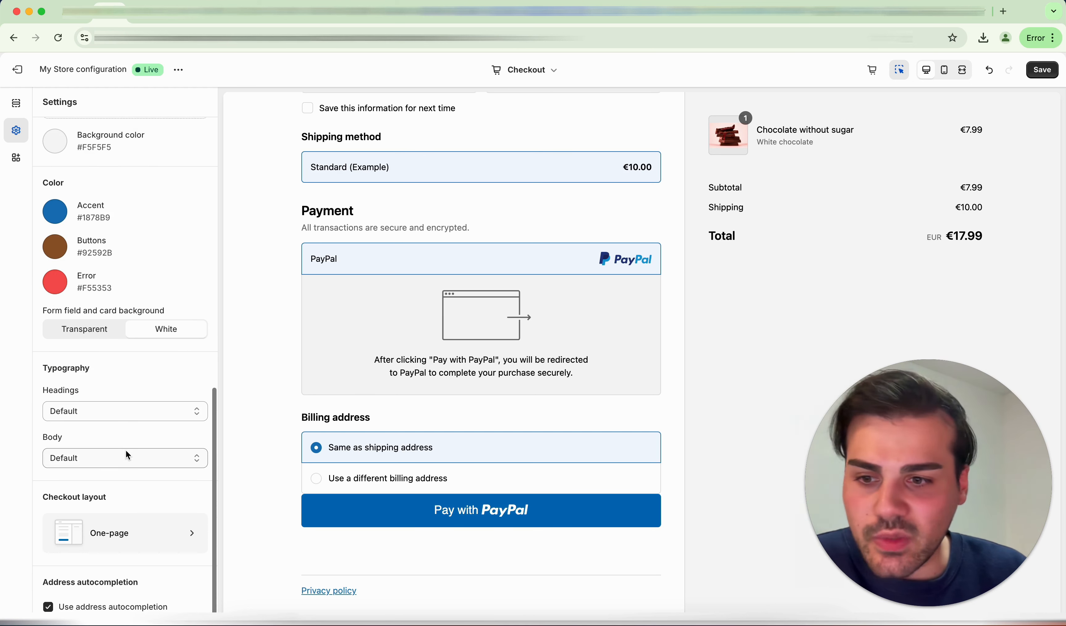
left_click(153, 529)
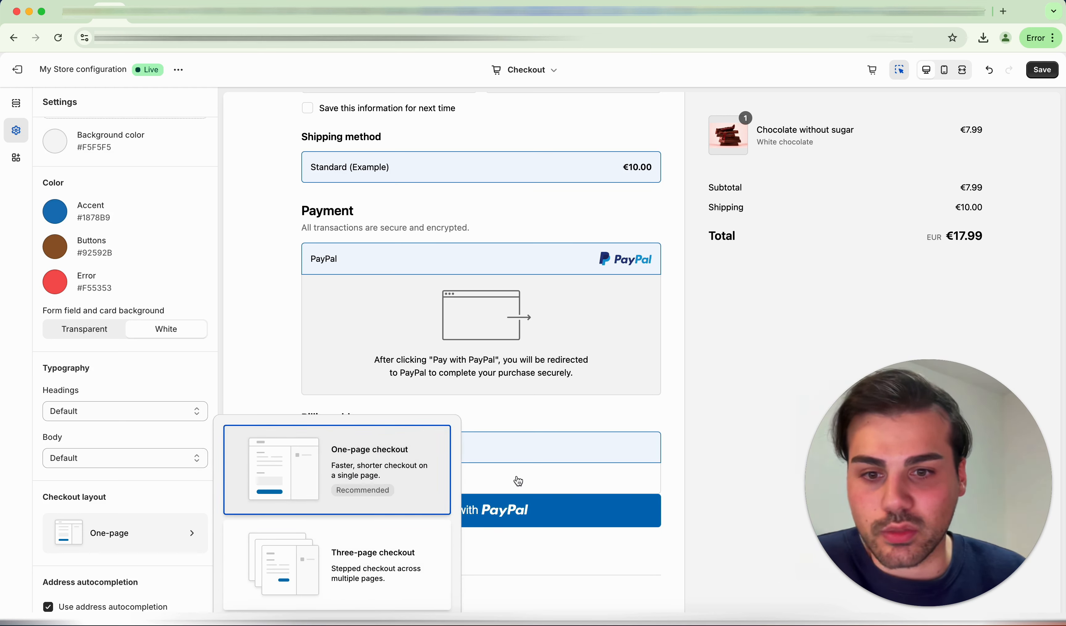
left_click(387, 556)
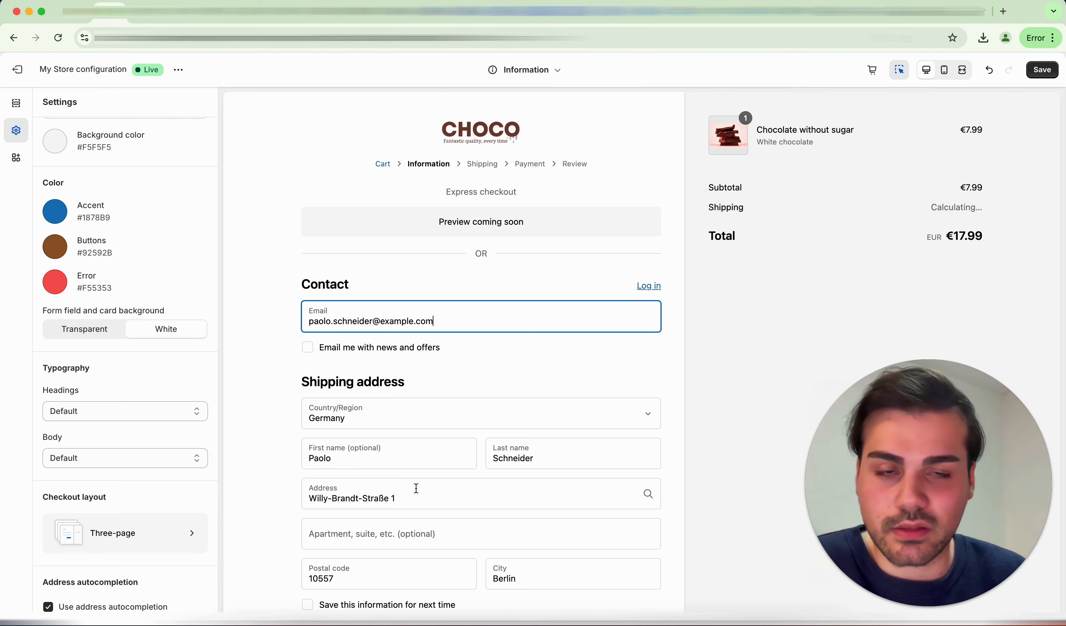
scroll(479, 470, "down", 3)
scroll(479, 467, "up", 3)
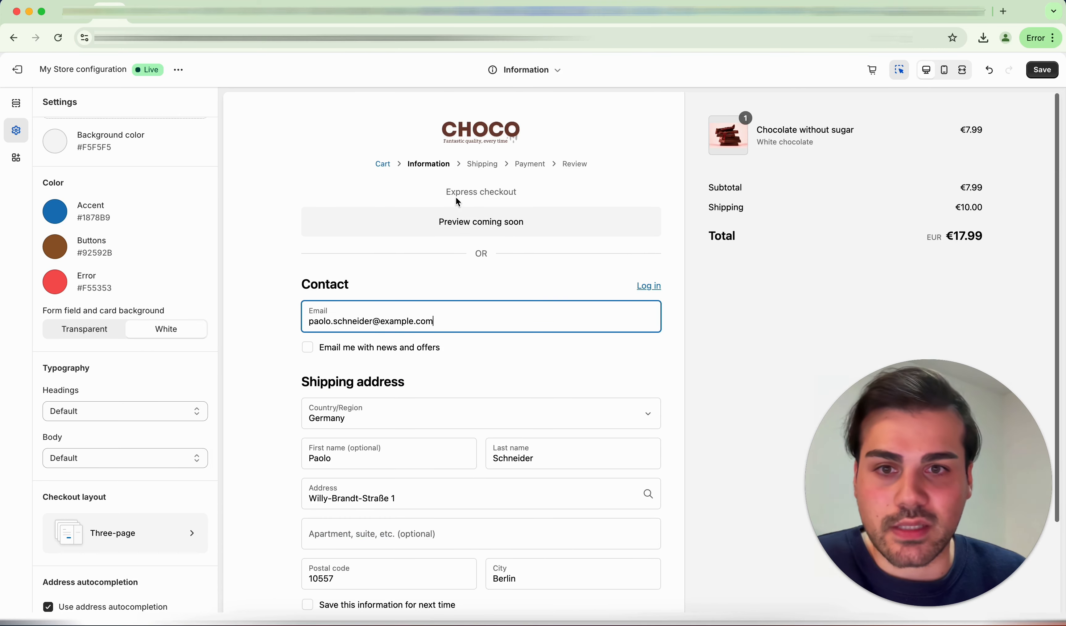
scroll(447, 258, "down", 3)
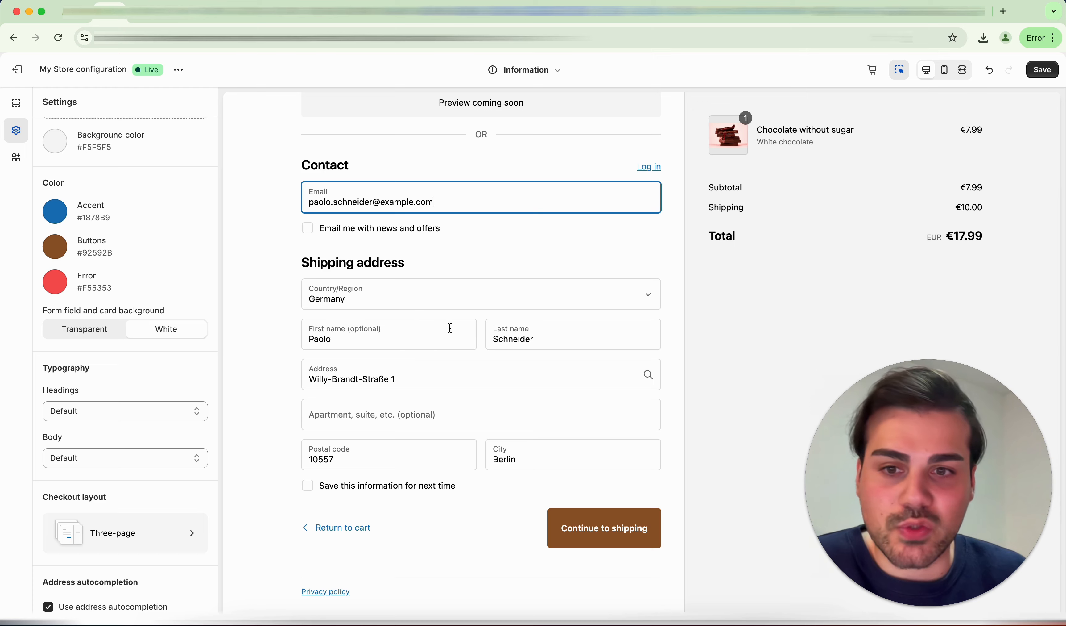
scroll(406, 335, "up", 3)
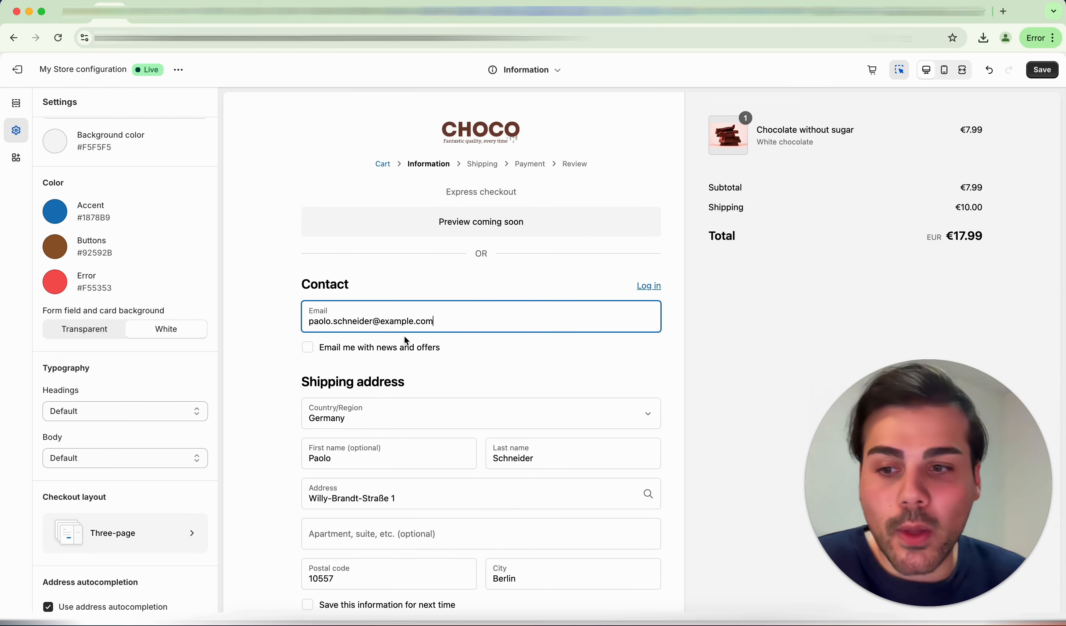
left_click(119, 525)
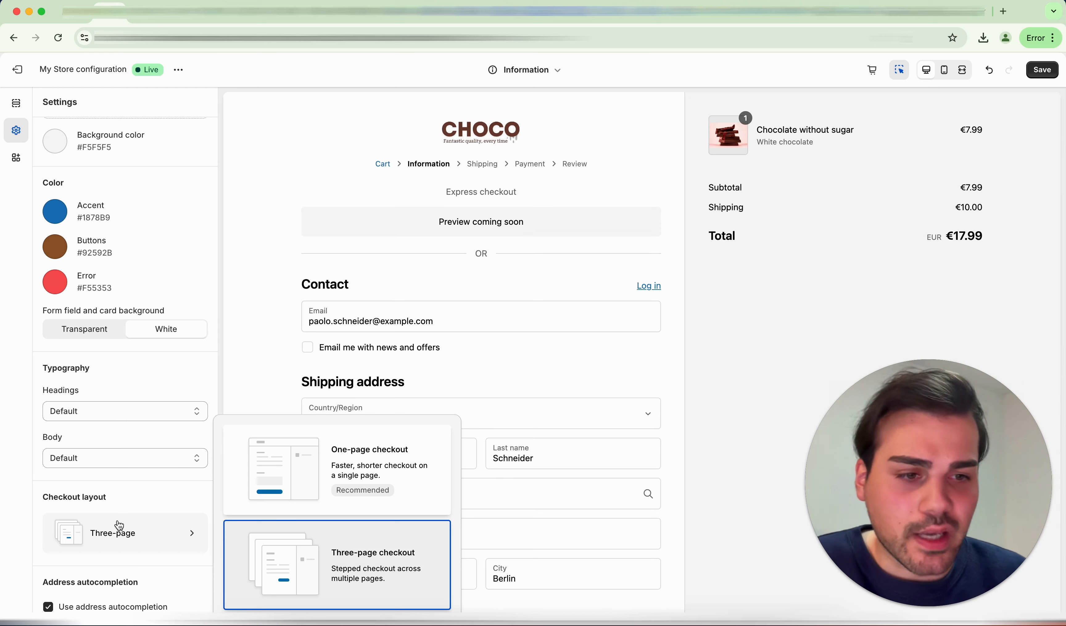
left_click(334, 476)
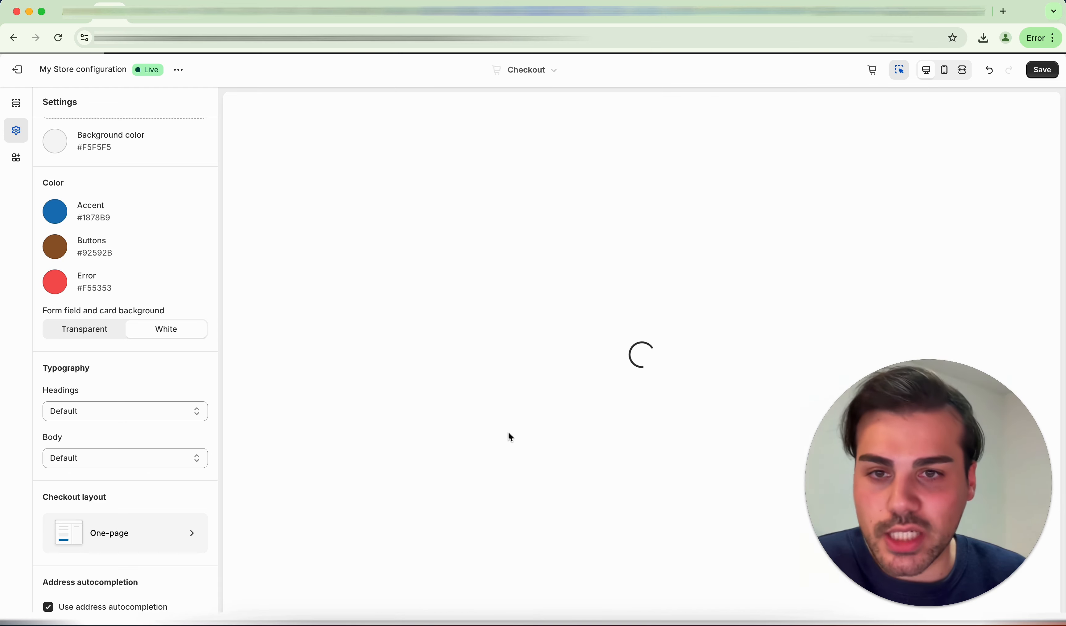
scroll(498, 410, "down", 10)
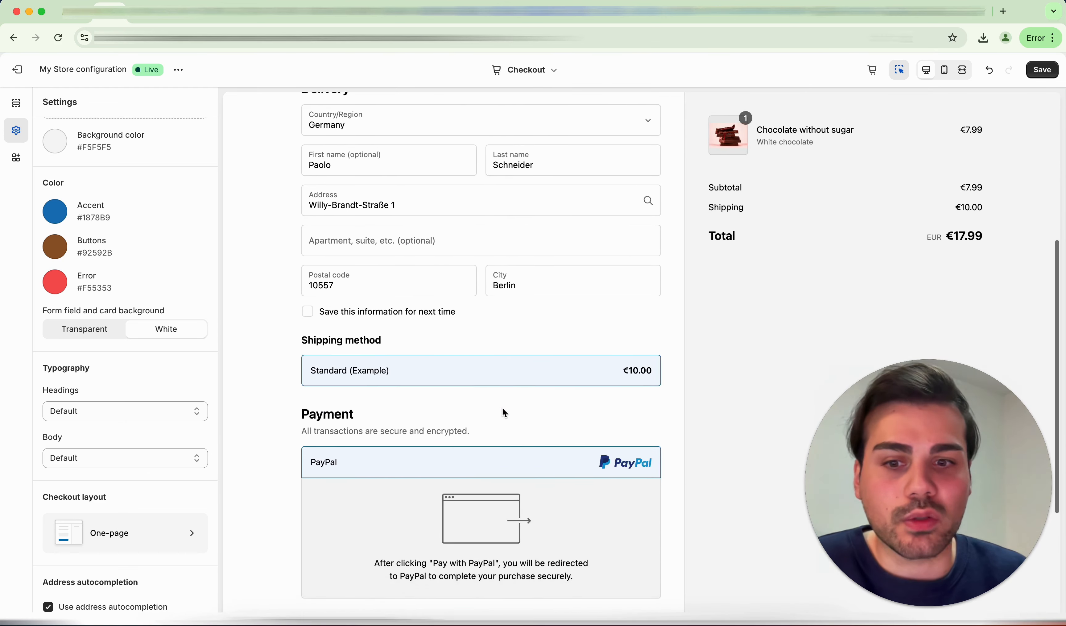
Look over the checkout layout choices without changing the layout
scroll(505, 411, "up", 10)
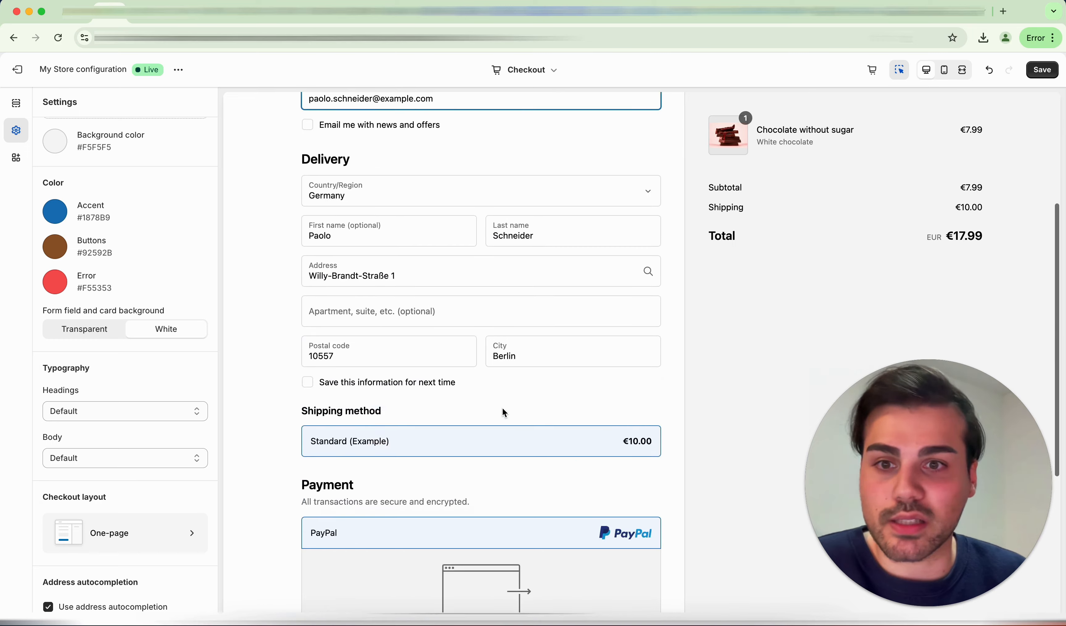
scroll(505, 413, "up", 2)
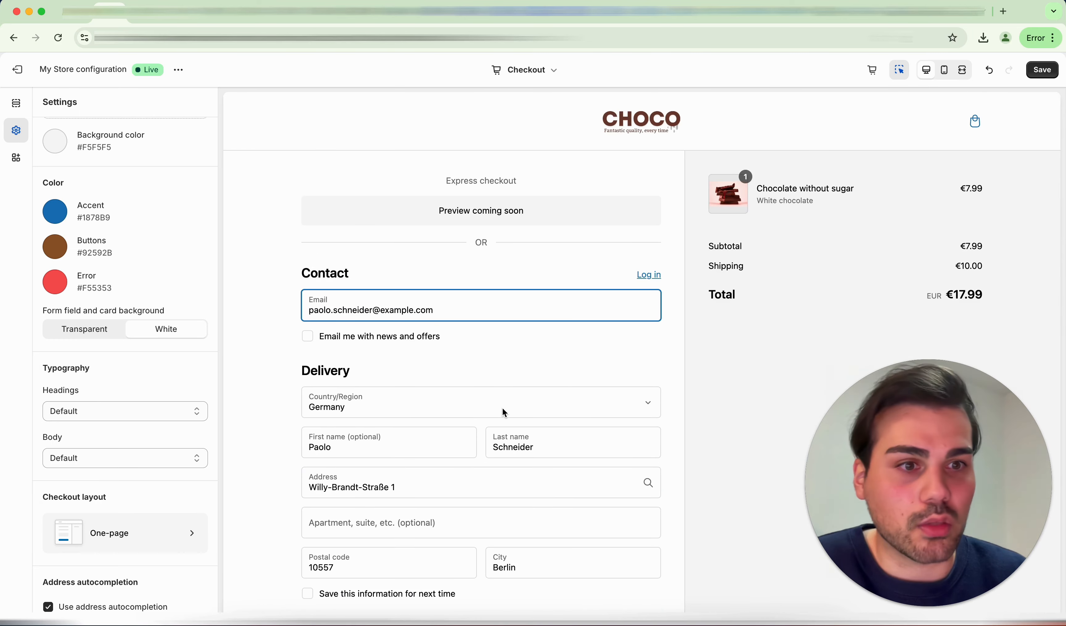
left_click(148, 544)
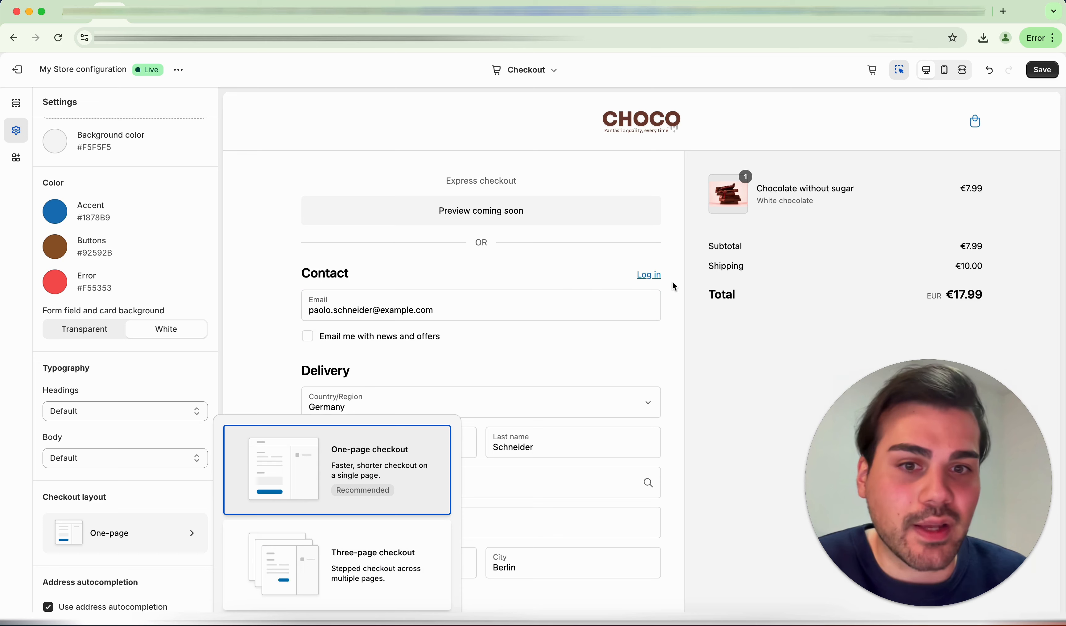
left_click(709, 377)
scroll(557, 399, "down", 4)
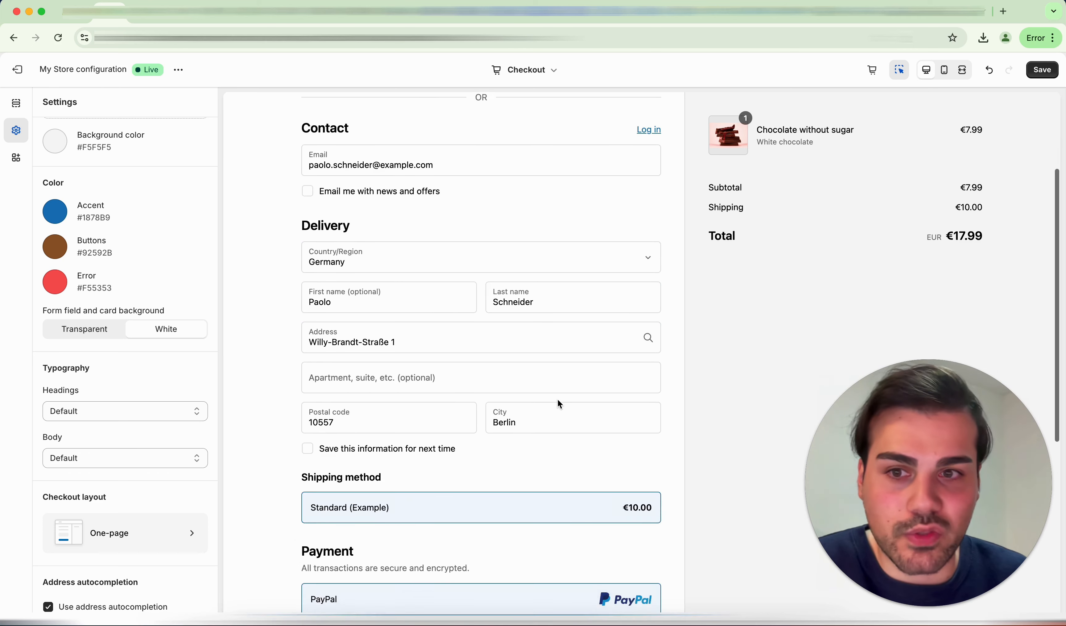
scroll(557, 398, "up", 4)
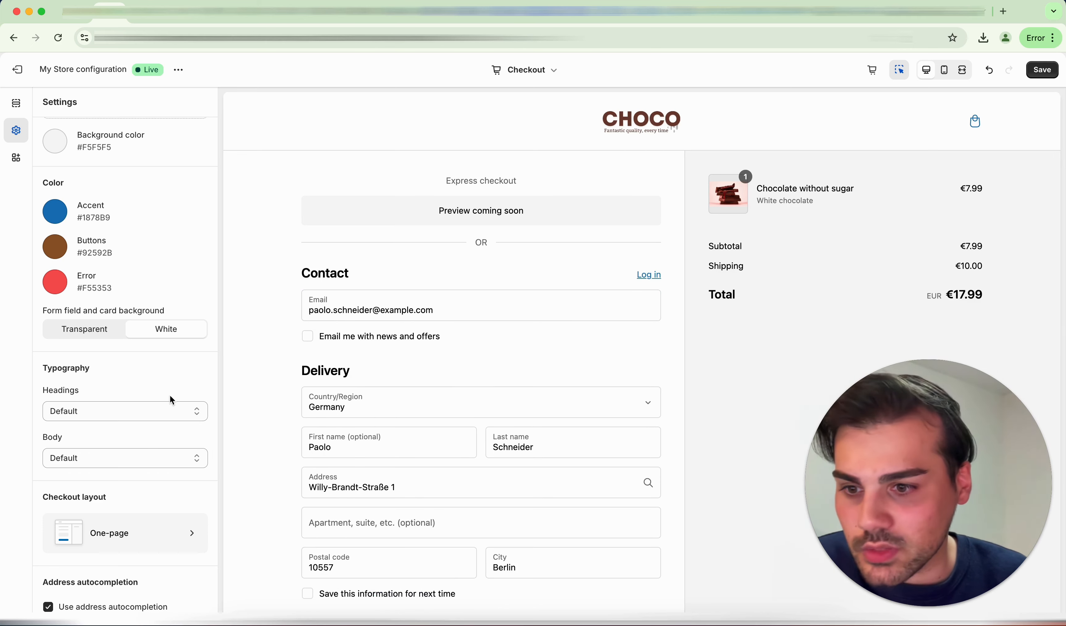
scroll(103, 310, "up", 10)
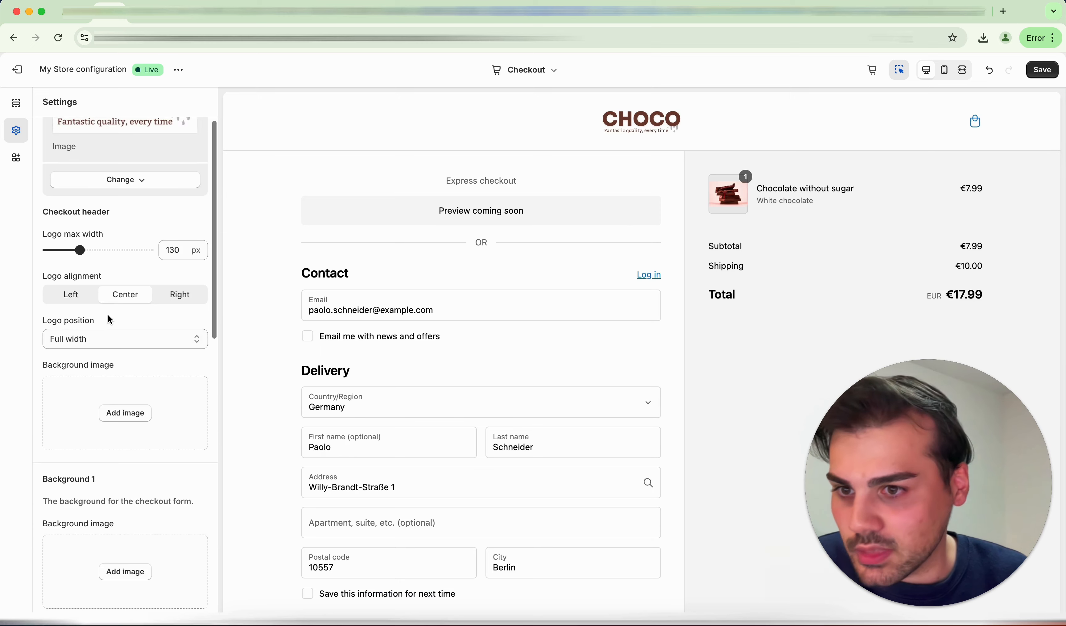
scroll(109, 409, "down", 8)
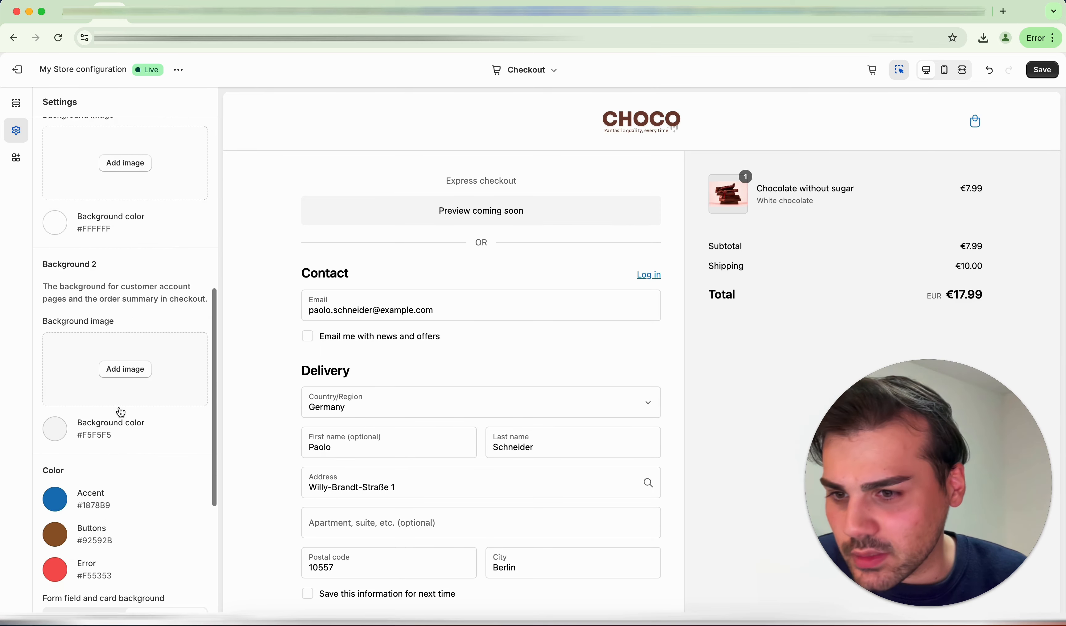
scroll(118, 407, "up", 10)
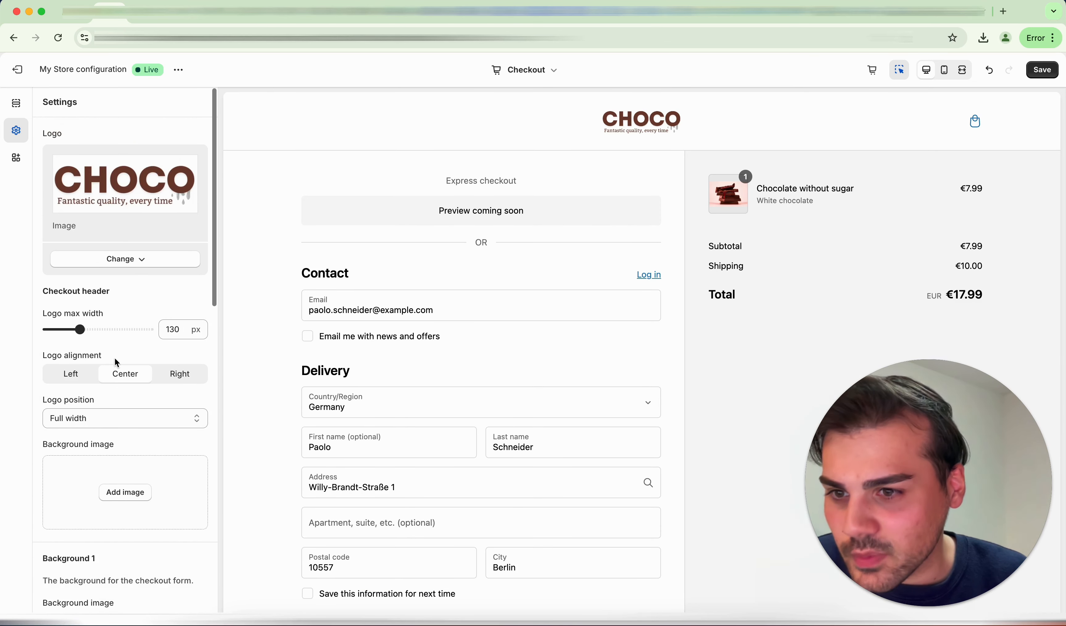
Set Logo position to Checkout form, save the checkout configuration, and exit the editor
left_click(105, 410)
left_click(101, 392)
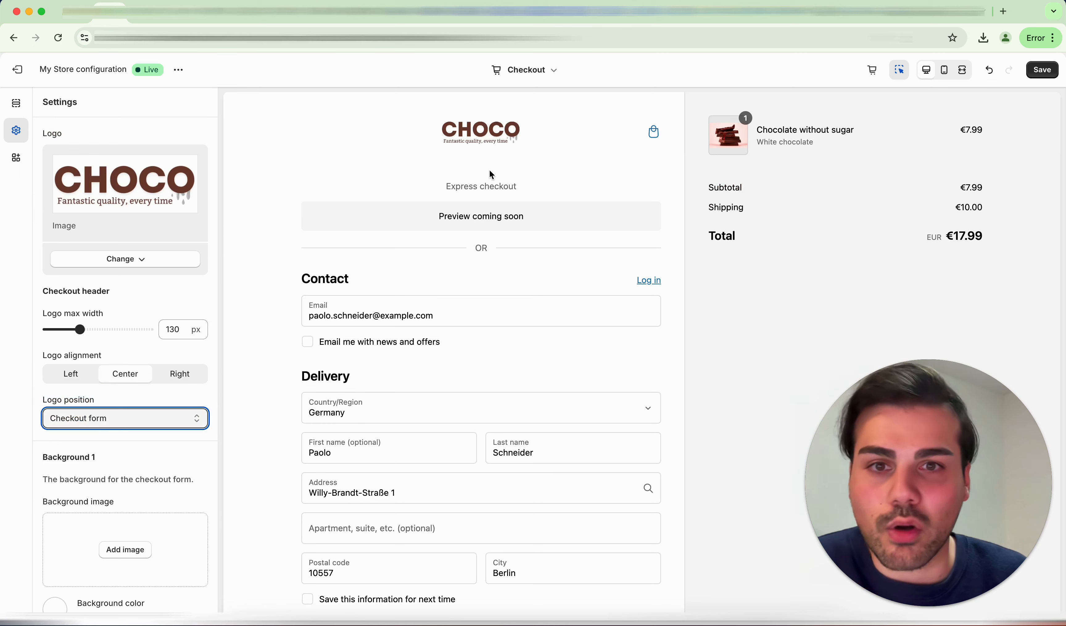
left_click(1035, 69)
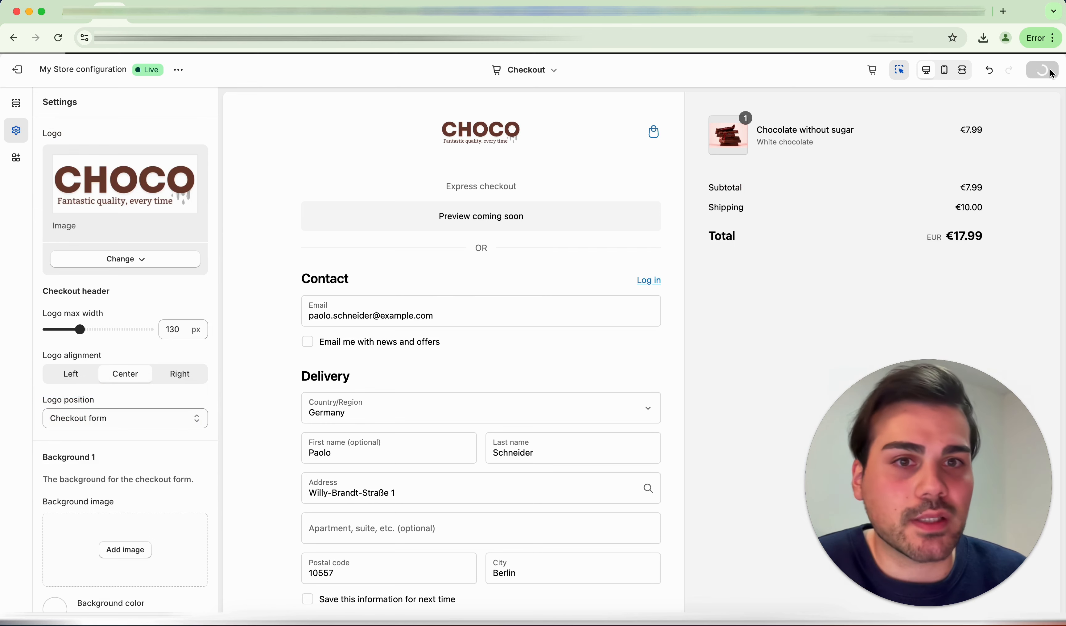
left_click(30, 73)
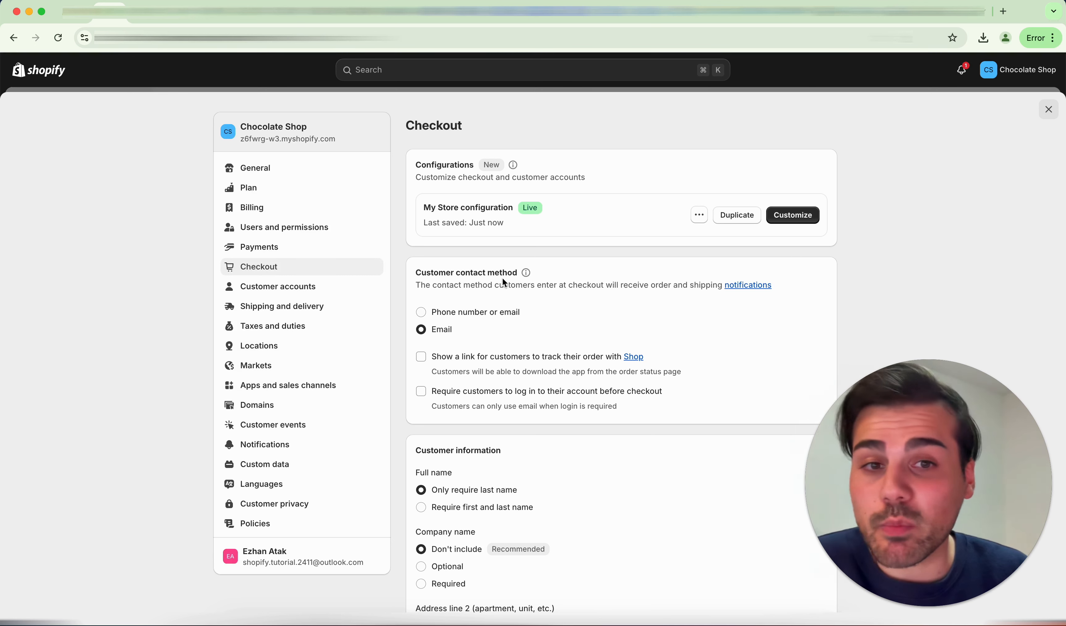
Turn off Show login links under Customer accounts, then go to Shipping and delivery
left_click(362, 286)
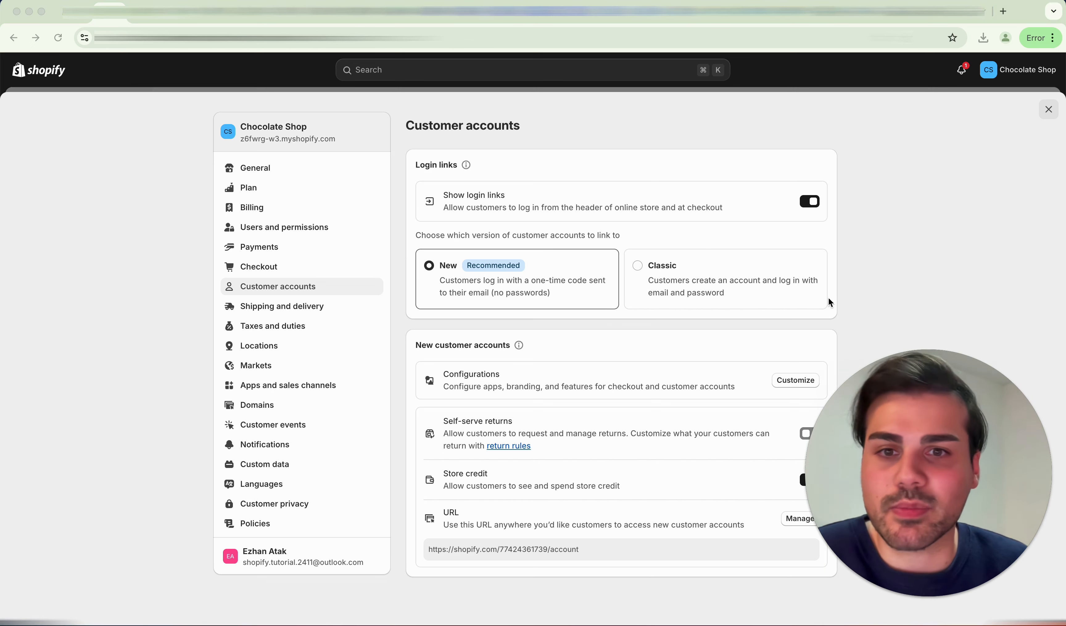
left_click(809, 202)
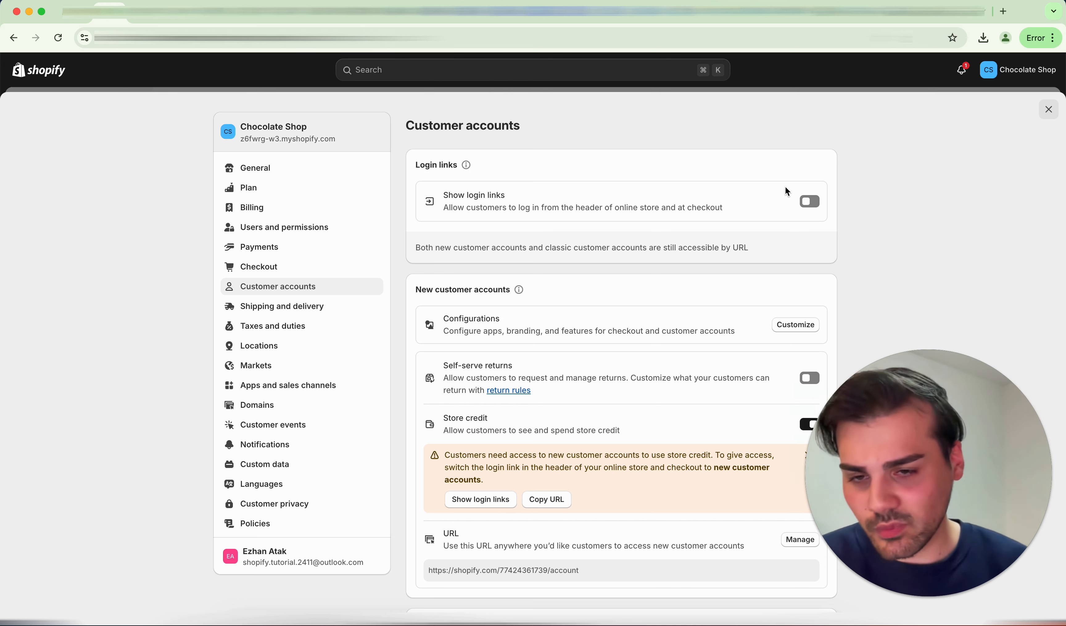
left_click(287, 310)
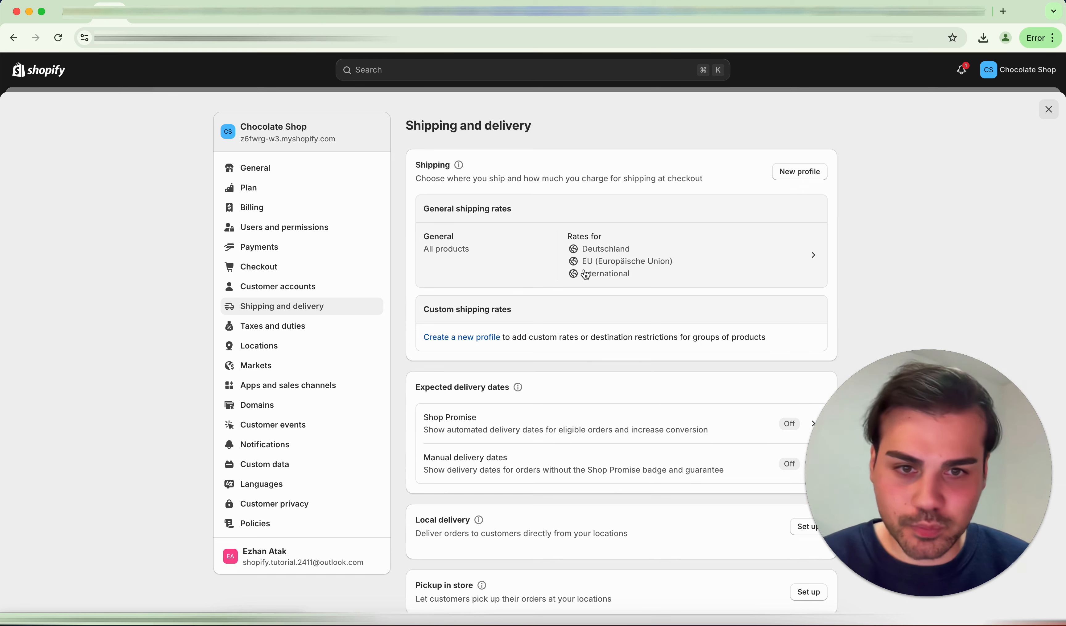
Open the General shipping profile and review its zones and rates
left_click(663, 267)
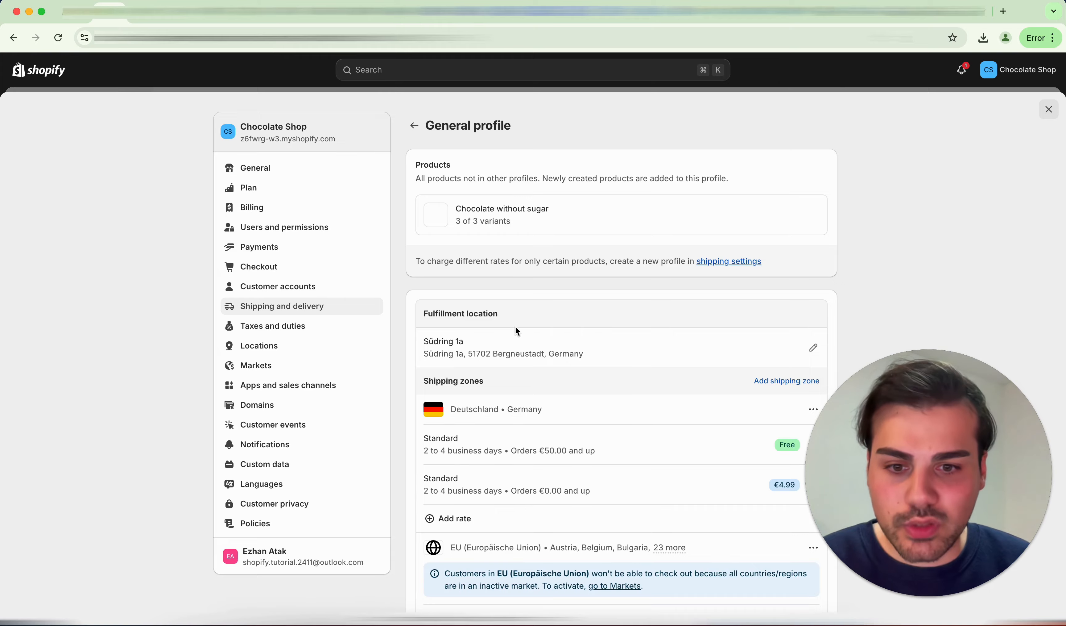
scroll(516, 326, "down", 5)
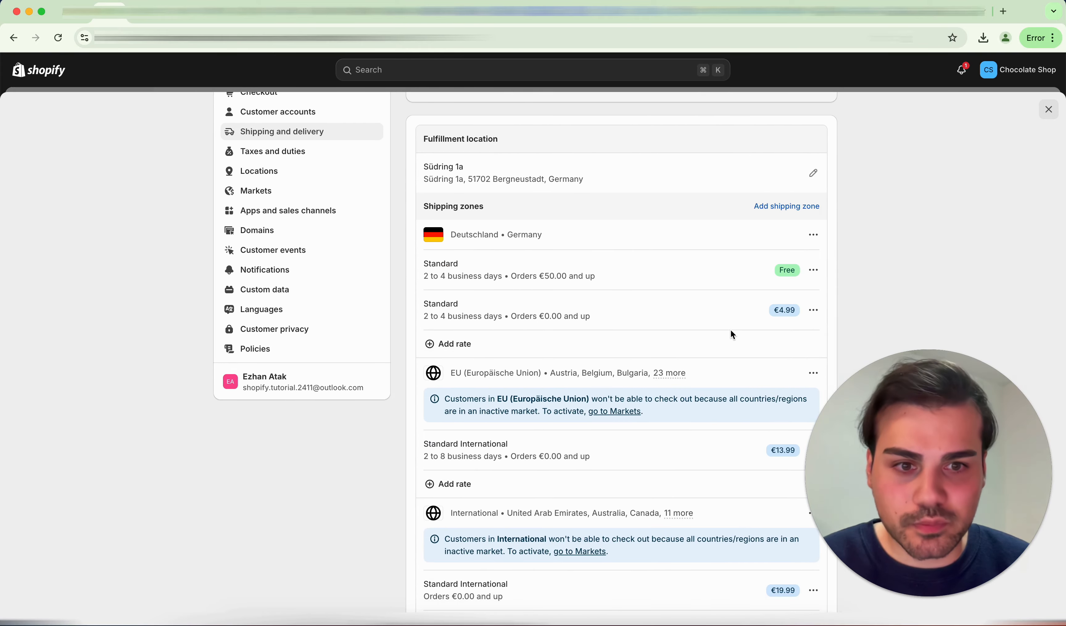
scroll(730, 329, "down", 2)
left_click_drag(905, 431, 300, 431)
scroll(718, 449, "down", 2)
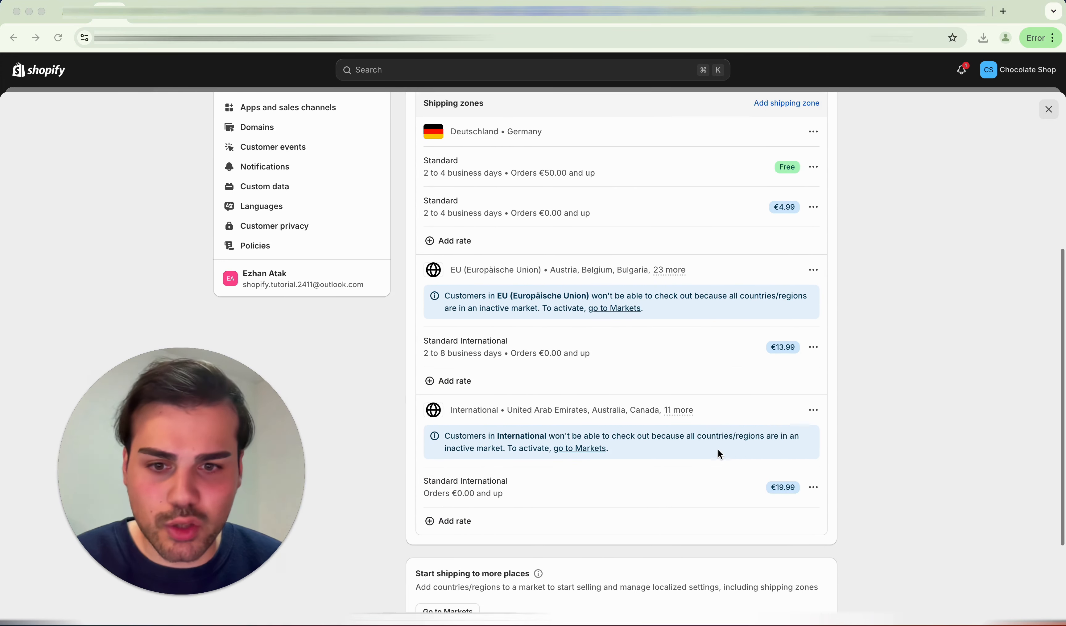
scroll(601, 343, "up", 2)
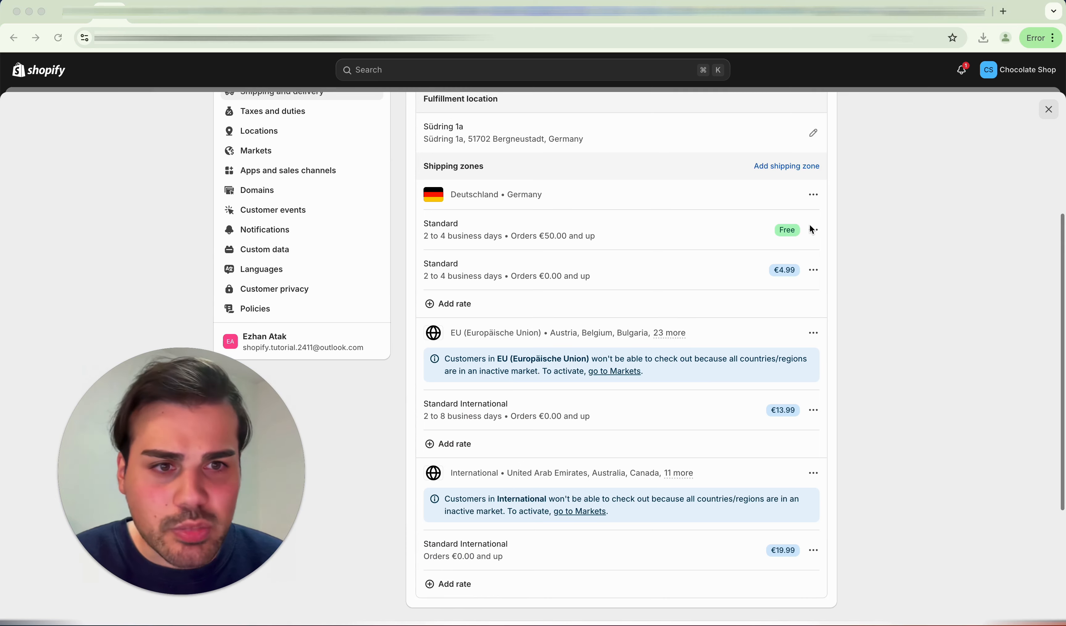
Delete the Germany and EU zones, the Standard International rate, and the International zone
left_click(814, 194)
left_click(800, 240)
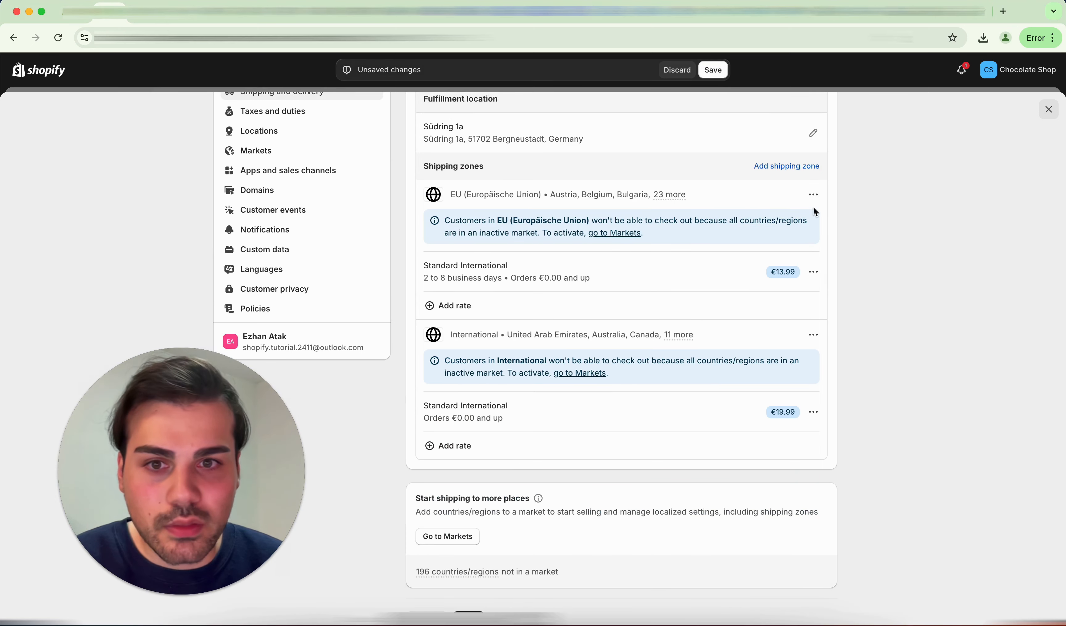
left_click(814, 195)
left_click(792, 242)
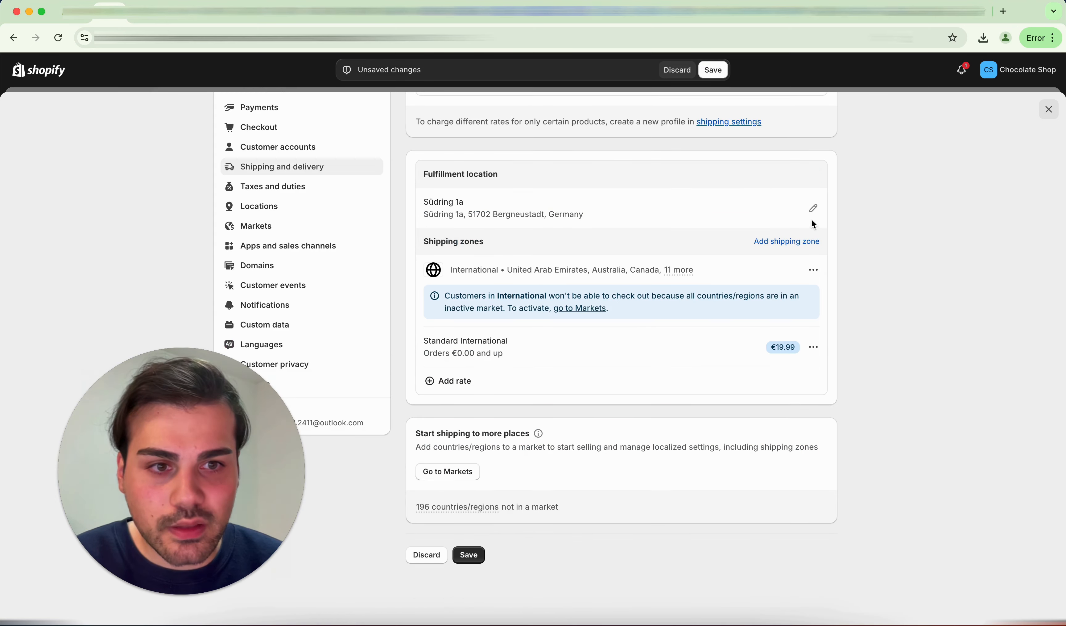
left_click(815, 349)
left_click(804, 396)
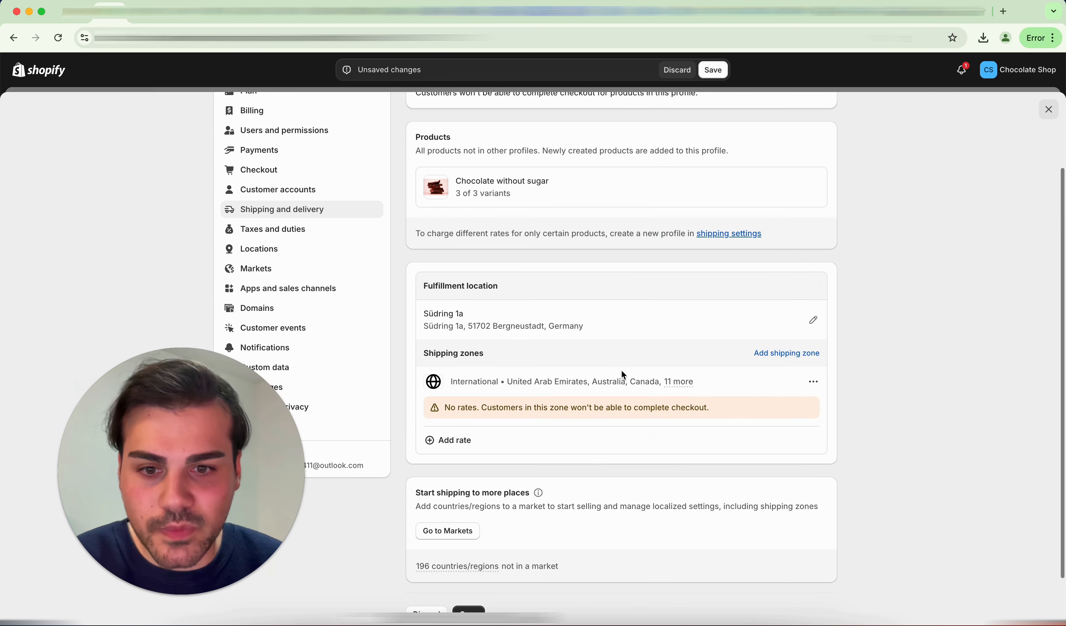
left_click(817, 383)
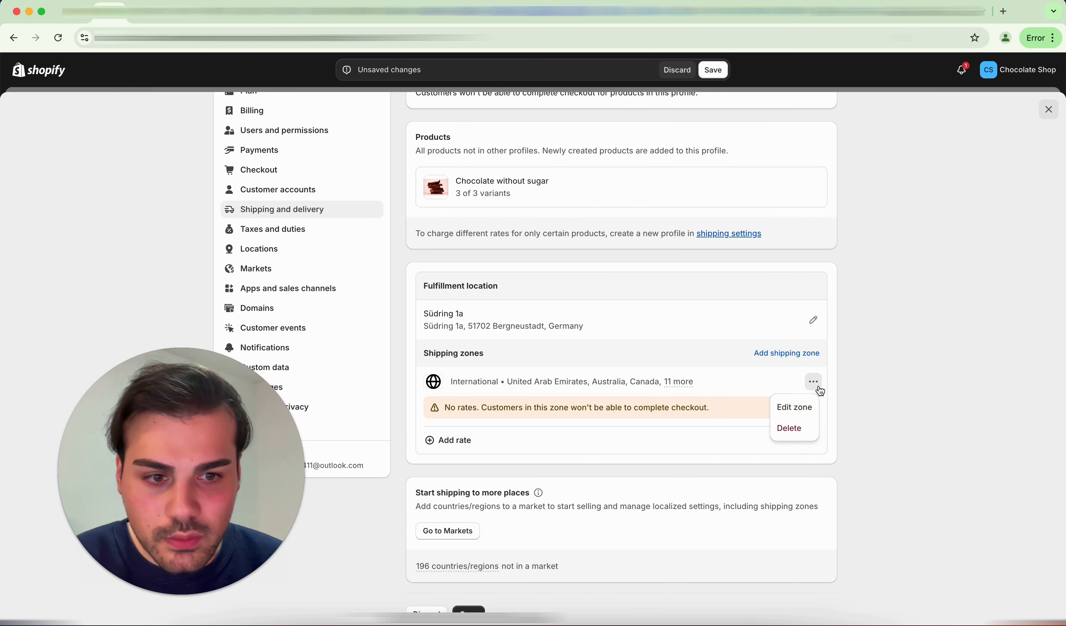
left_click(795, 427)
scroll(612, 365, "up", 3)
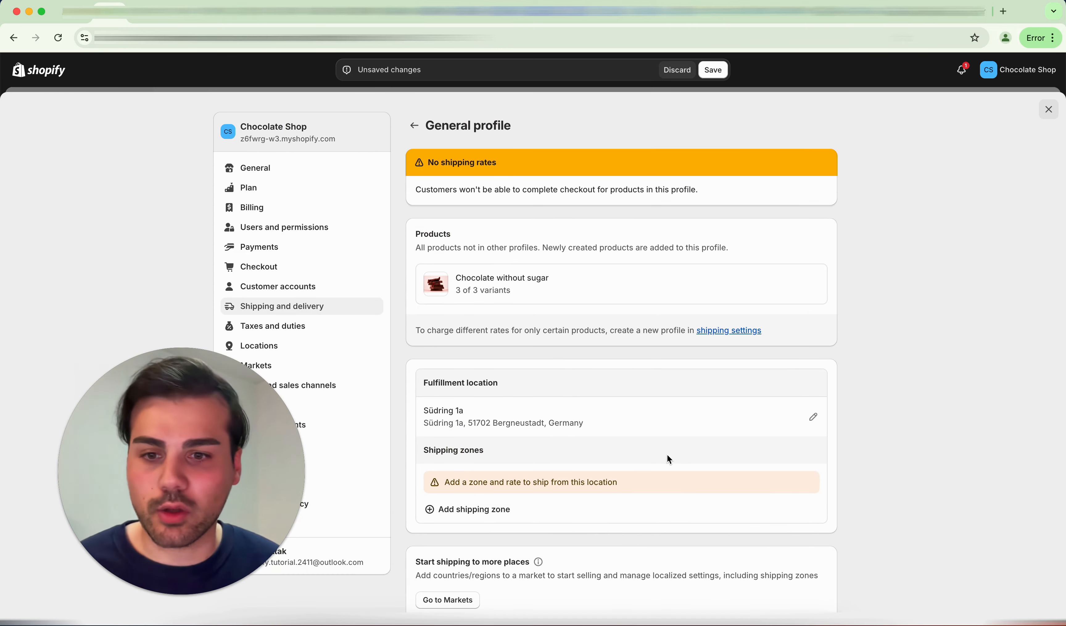
Create a shipping zone named United States that covers all 62 US states
left_click(457, 514)
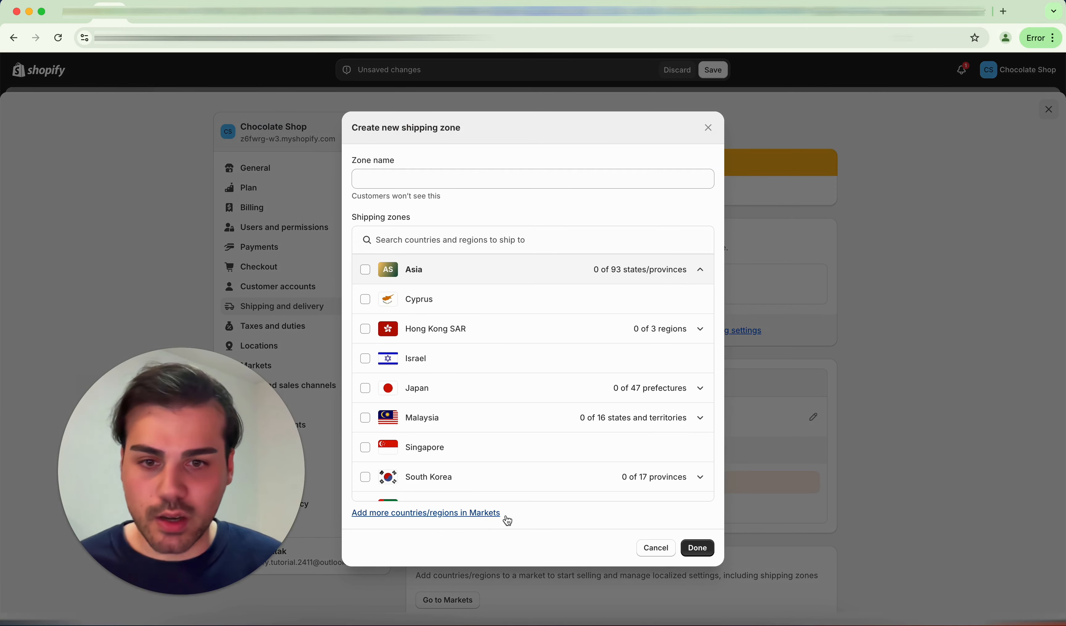
left_click(423, 177)
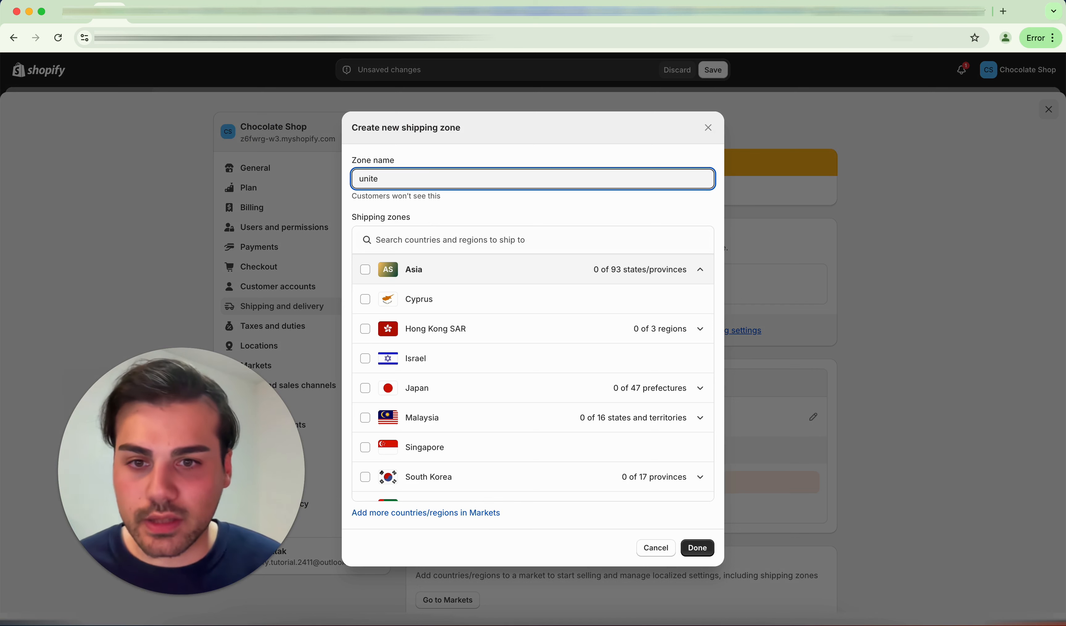
type("united")
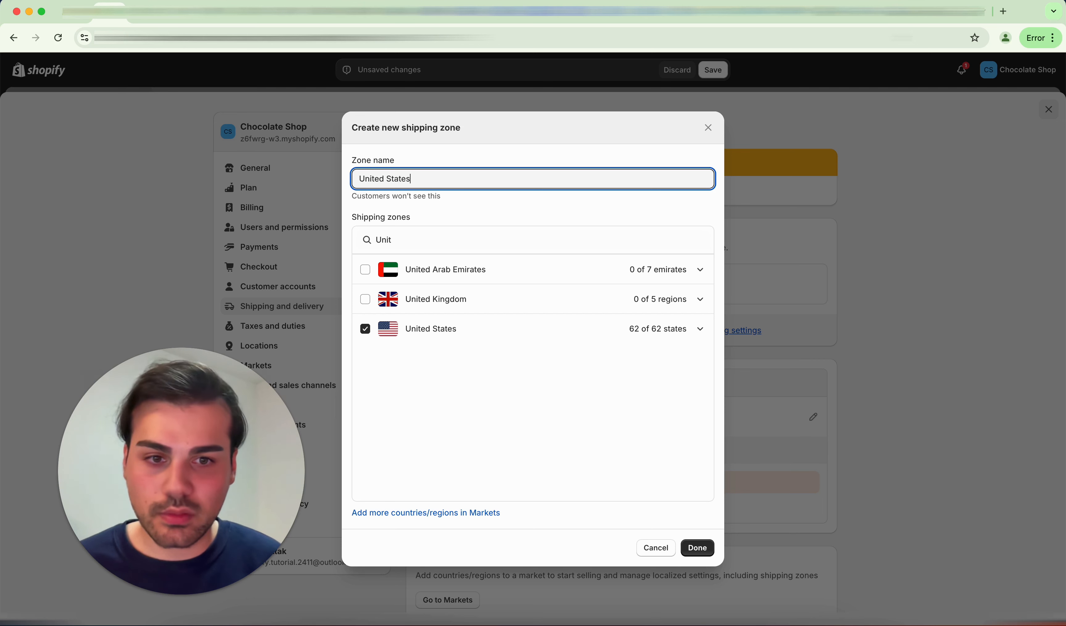
left_click(701, 329)
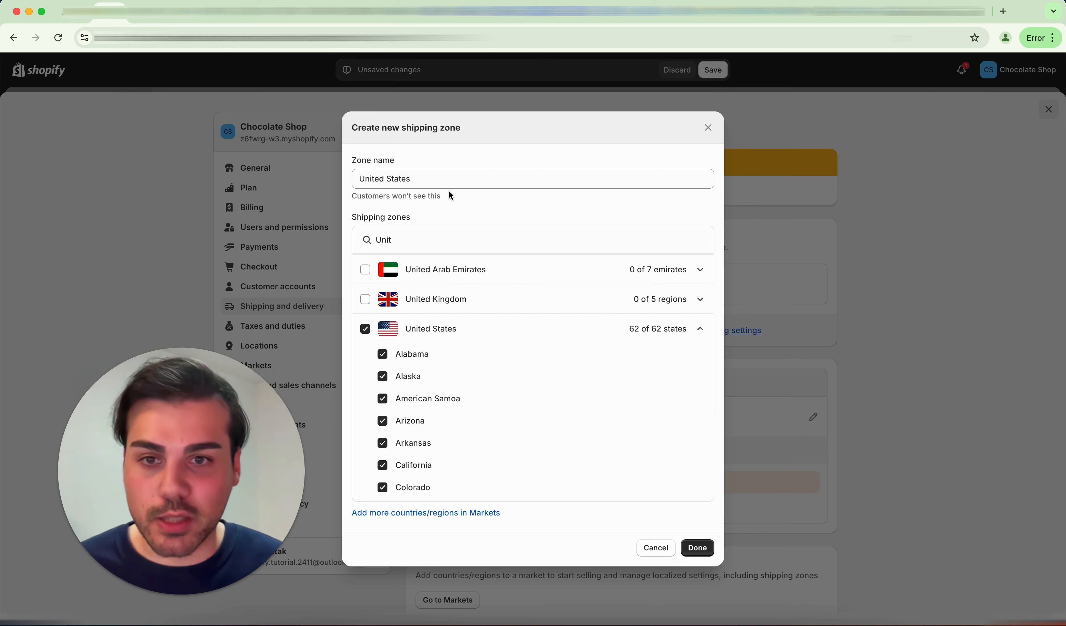
left_click(461, 174)
key("alt+shift+Left")
key("alt+shift+Left")
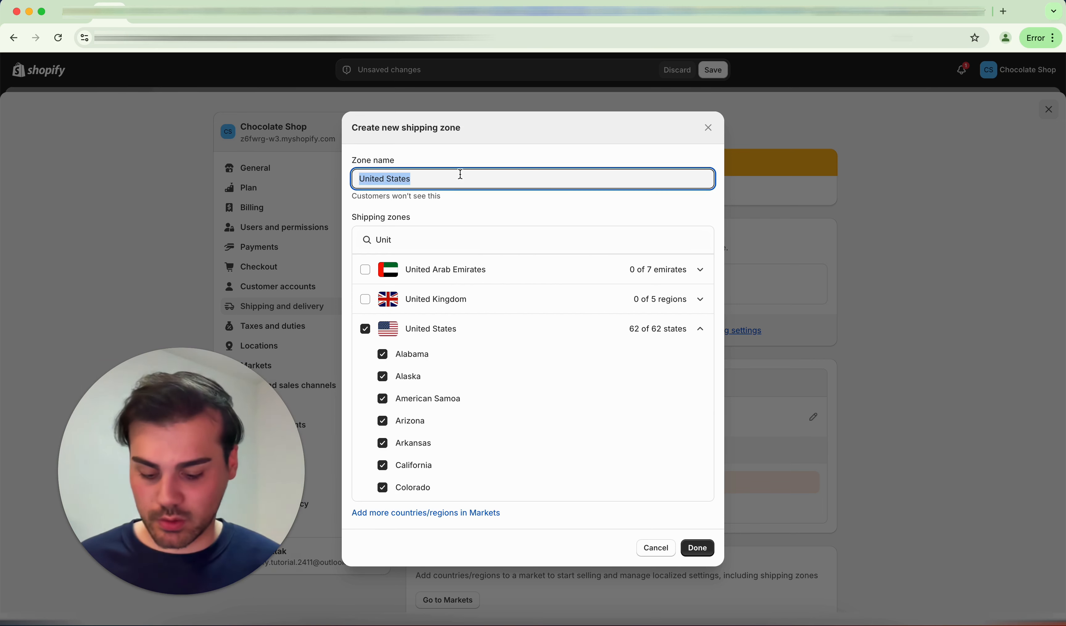
type("Germany")
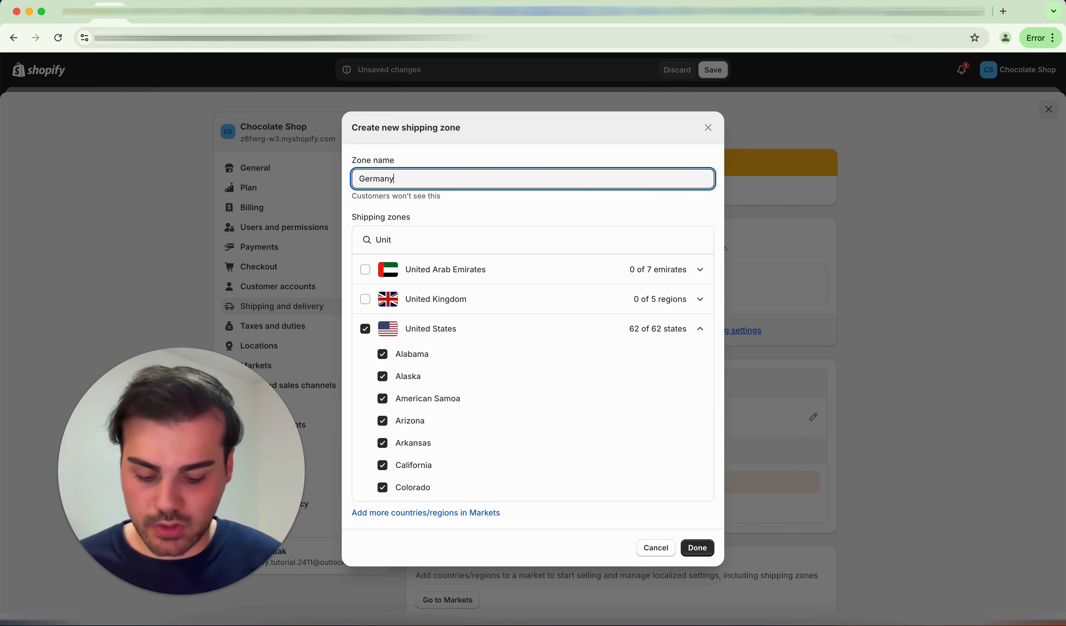
key("super+z")
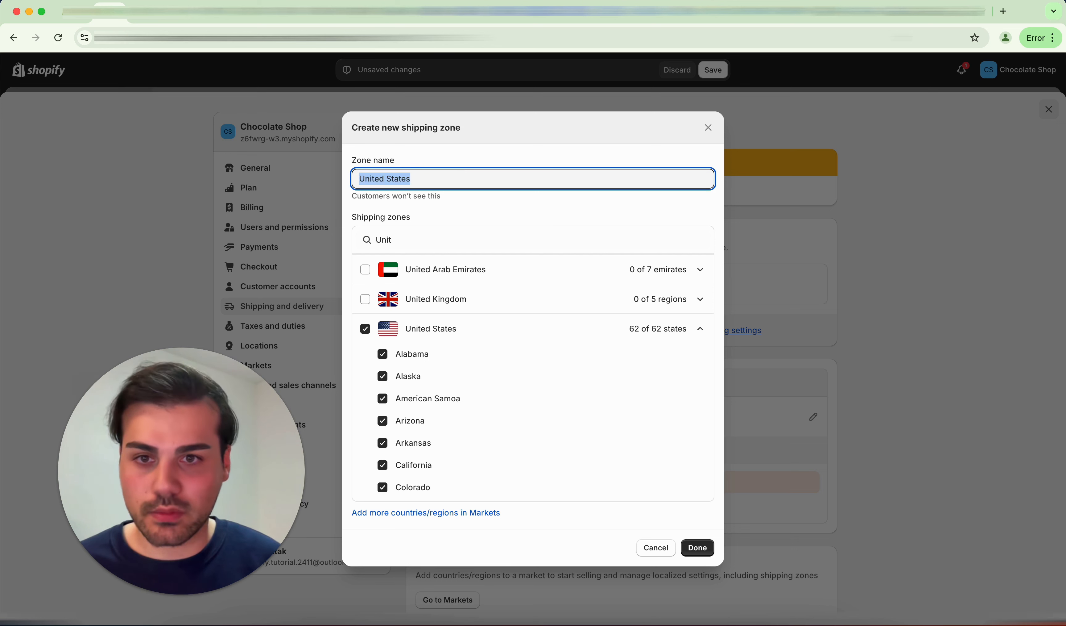
double_click(453, 234)
type("Germa")
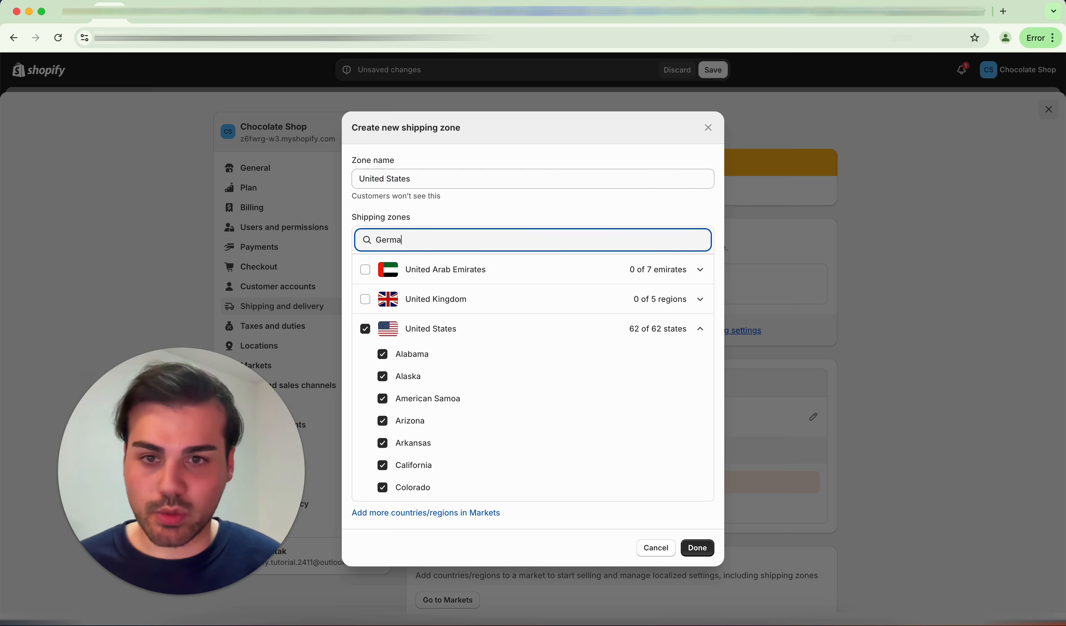
type("ny")
left_click(618, 505)
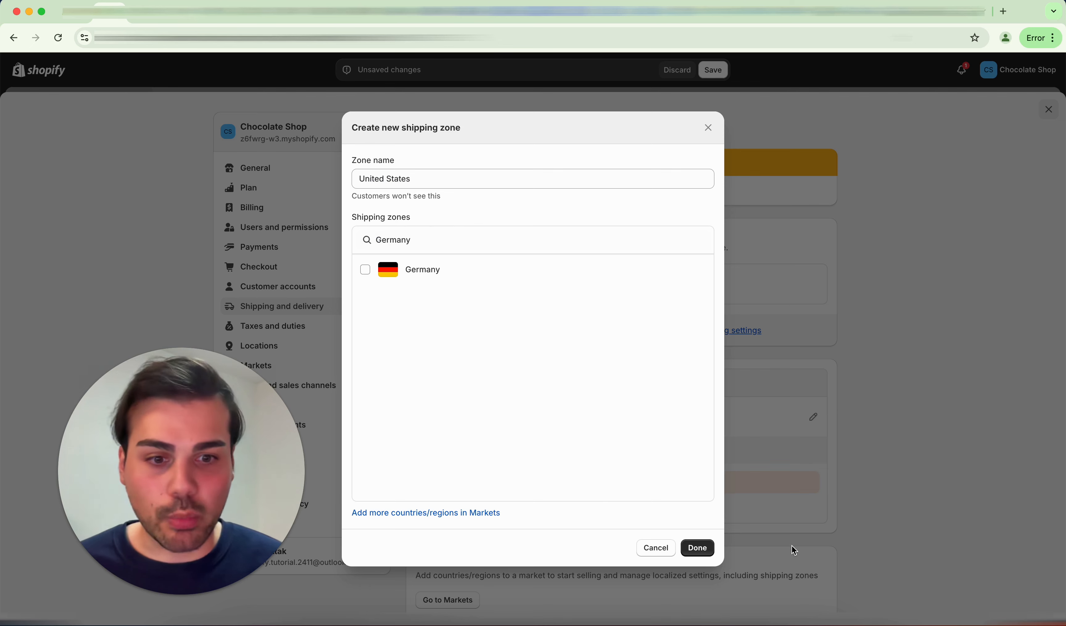
left_click(699, 548)
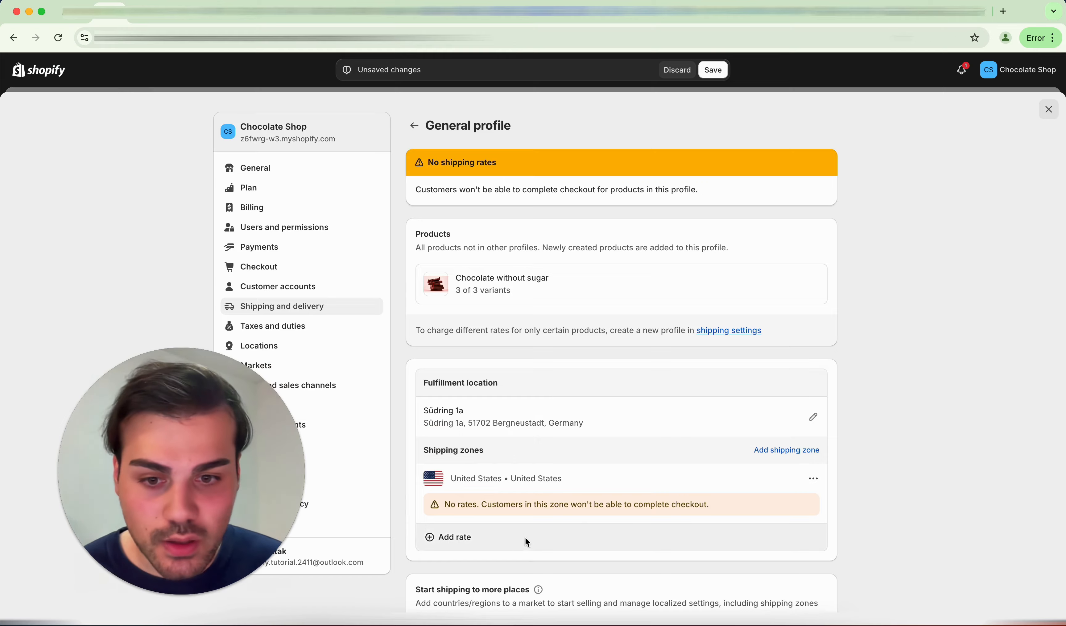
Start a rate for the United States zone and compare rate types, keeping a custom flat rate
left_click(522, 541)
left_click(458, 210)
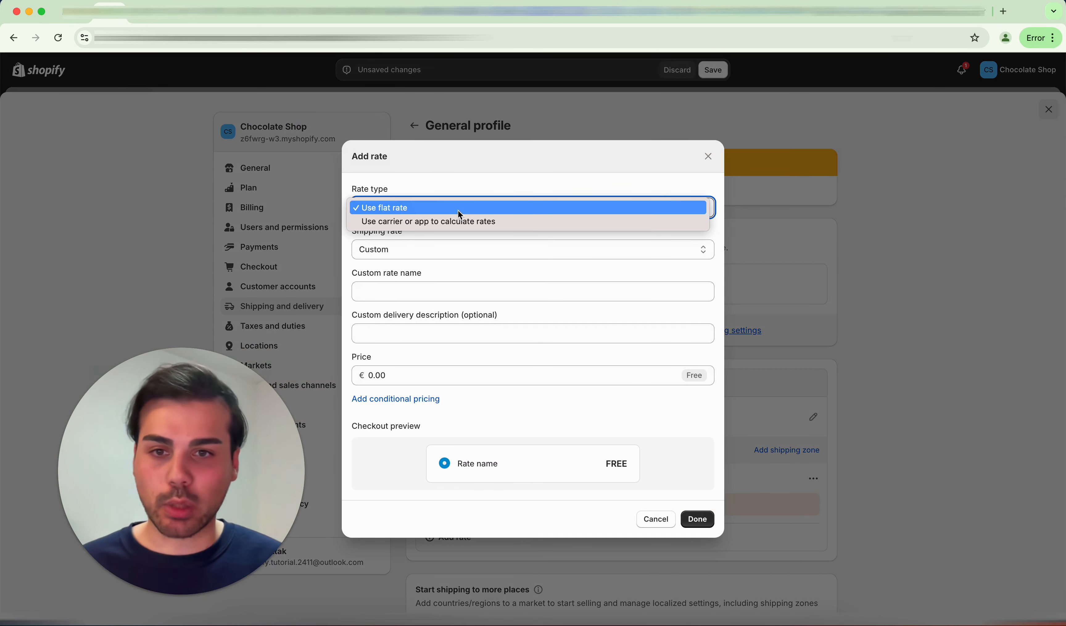
left_click(409, 208)
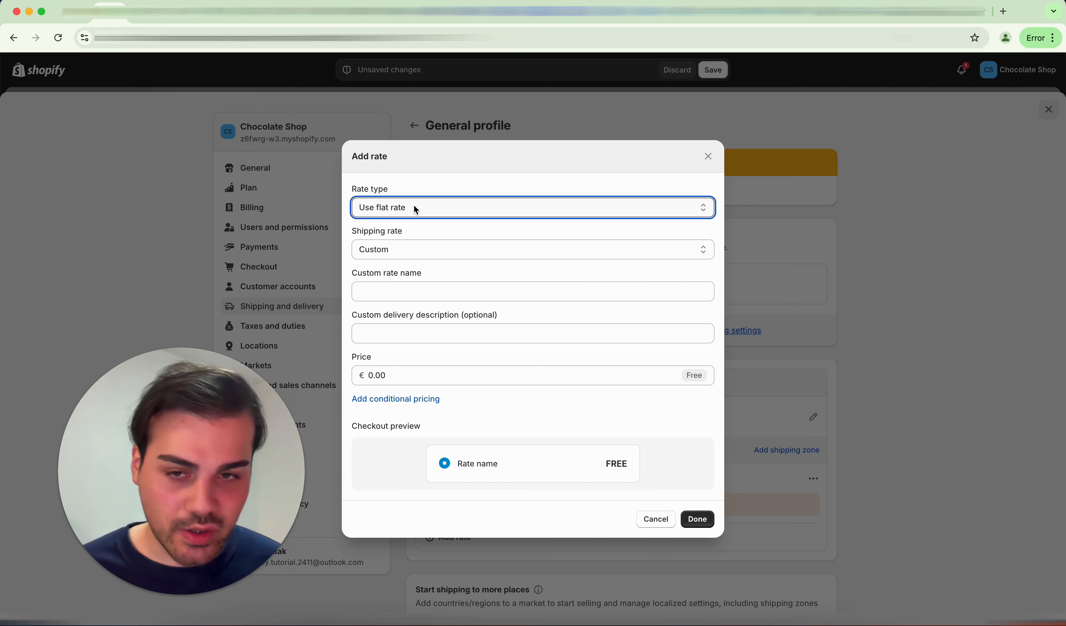
left_click(415, 208)
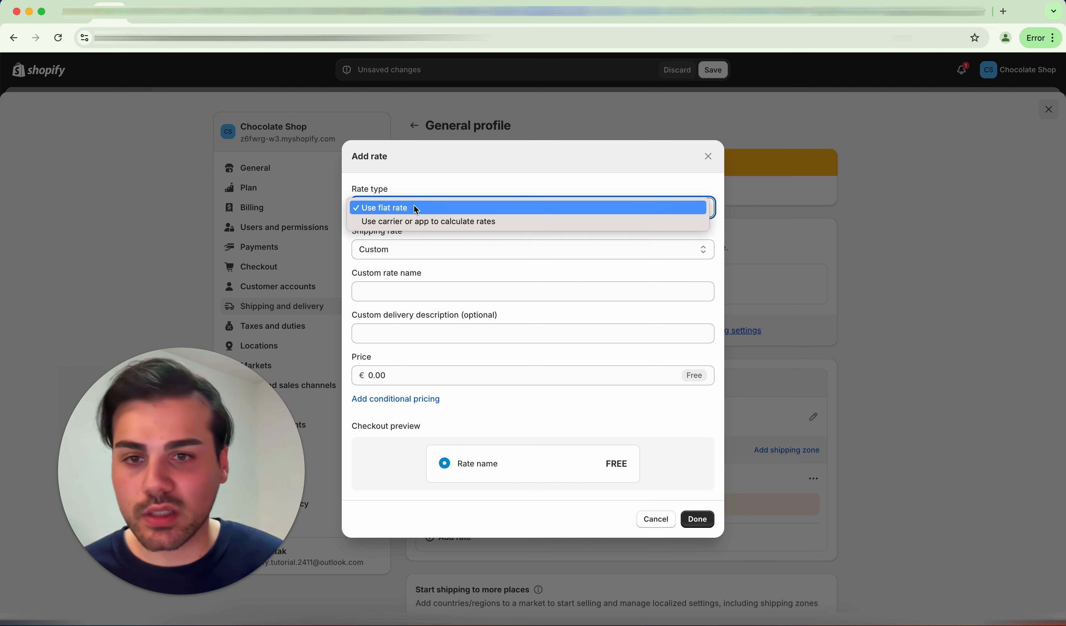
left_click(439, 223)
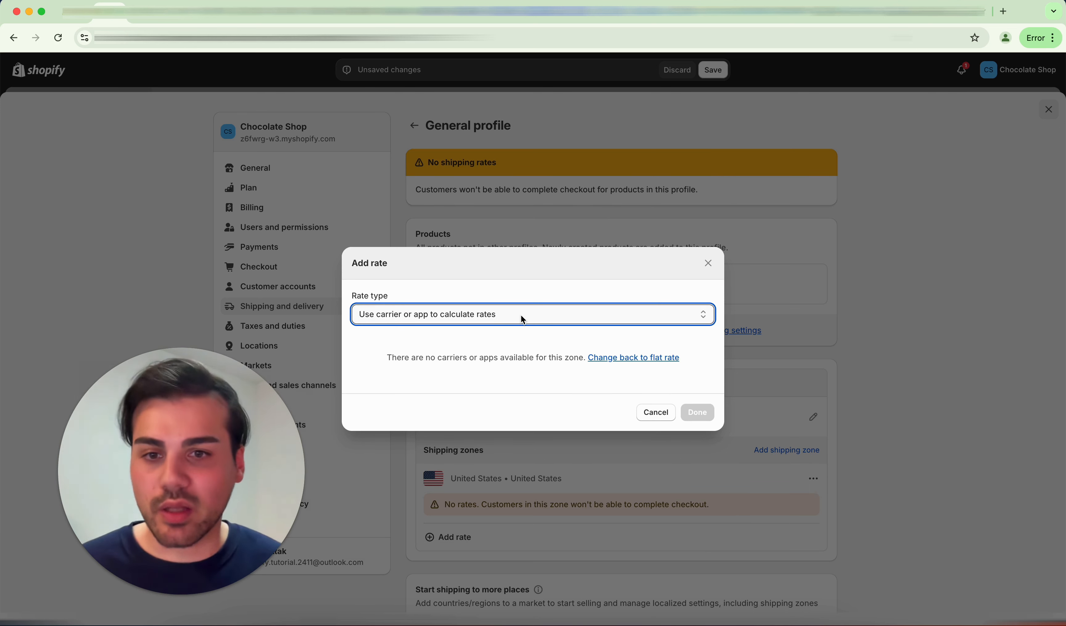
left_click(523, 319)
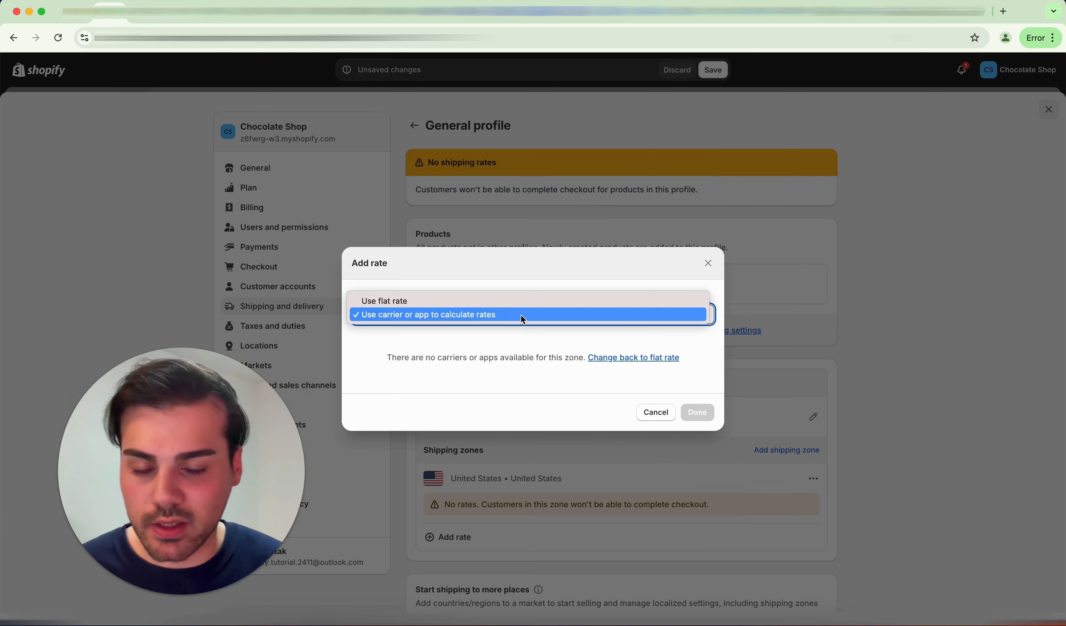
left_click(468, 303)
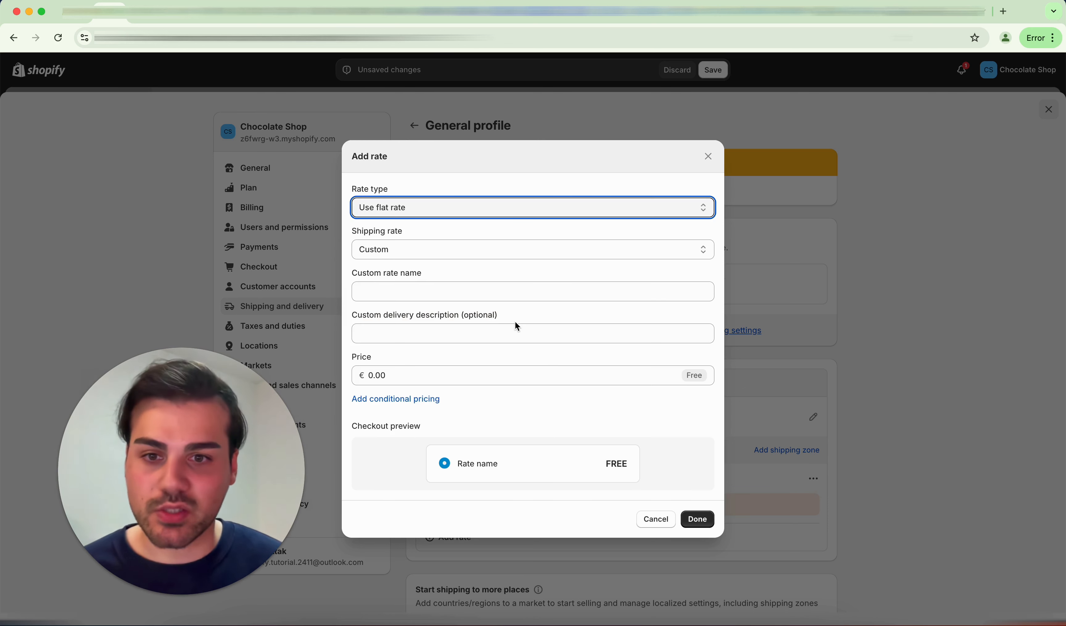
left_click(452, 250)
left_click(452, 255)
Name the rate 'UPS, 2-3 days delivery time' and leave the delivery description empty
left_click(413, 288)
type("UPS, 2-3 days delivery time")
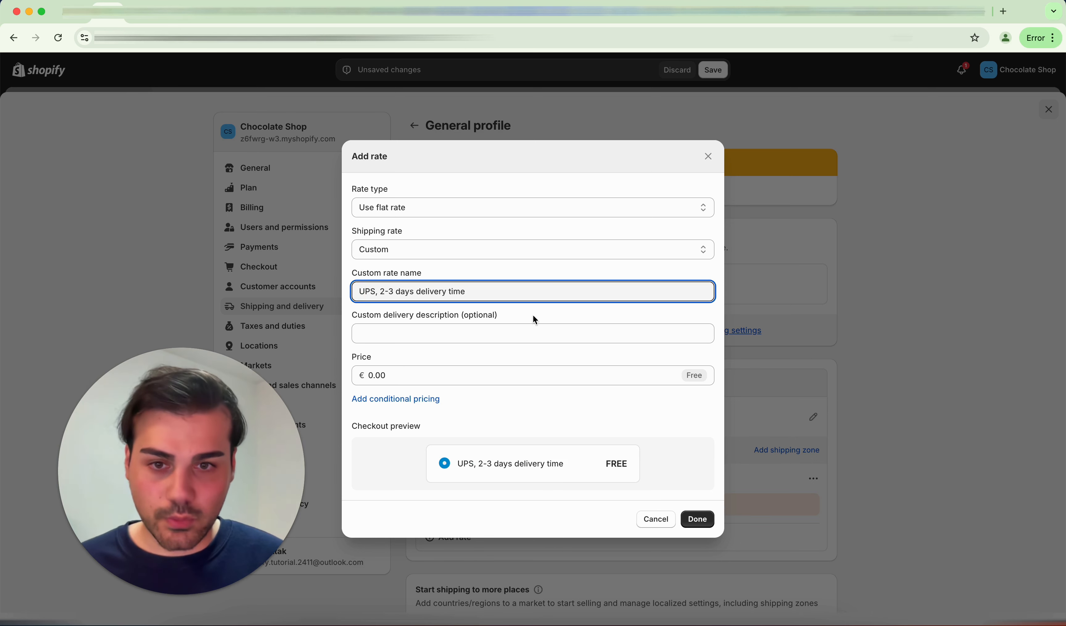
left_click(531, 309)
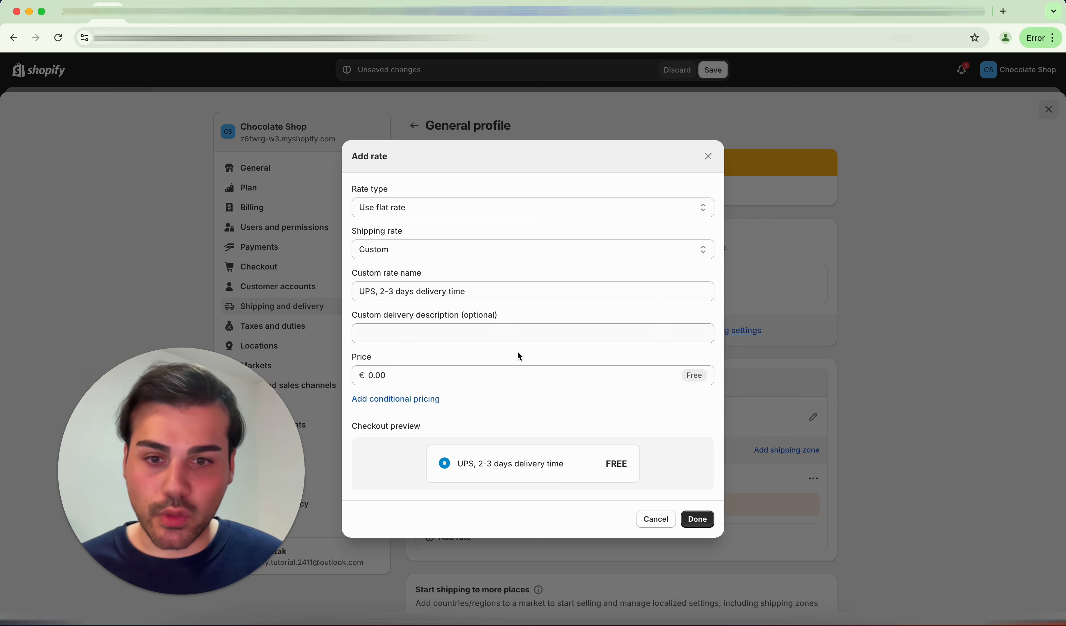
left_click_drag(456, 464, 586, 471)
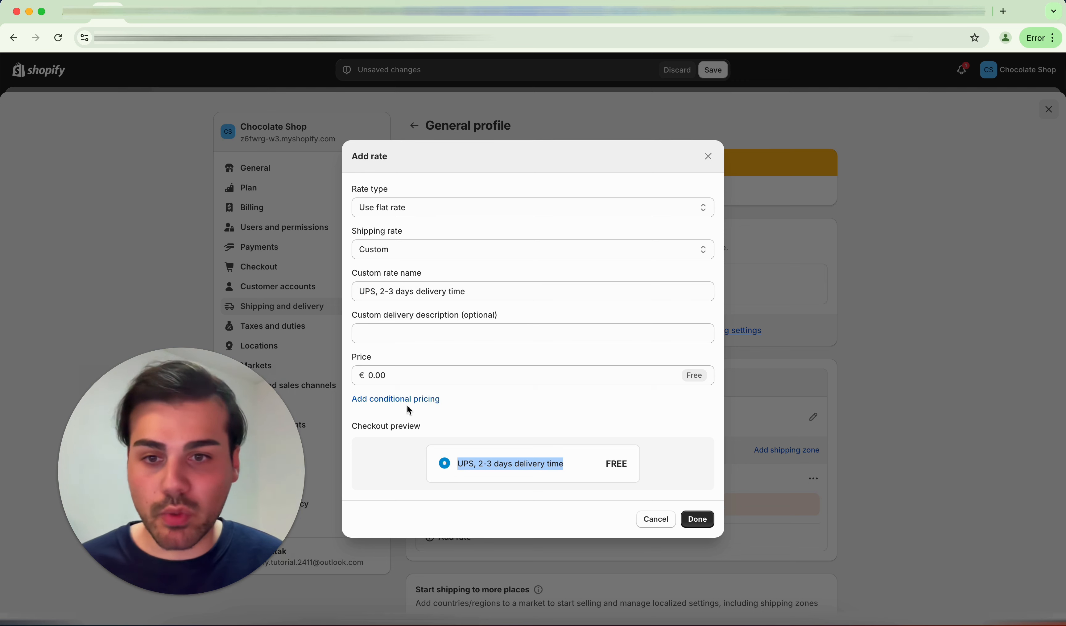
left_click(413, 336)
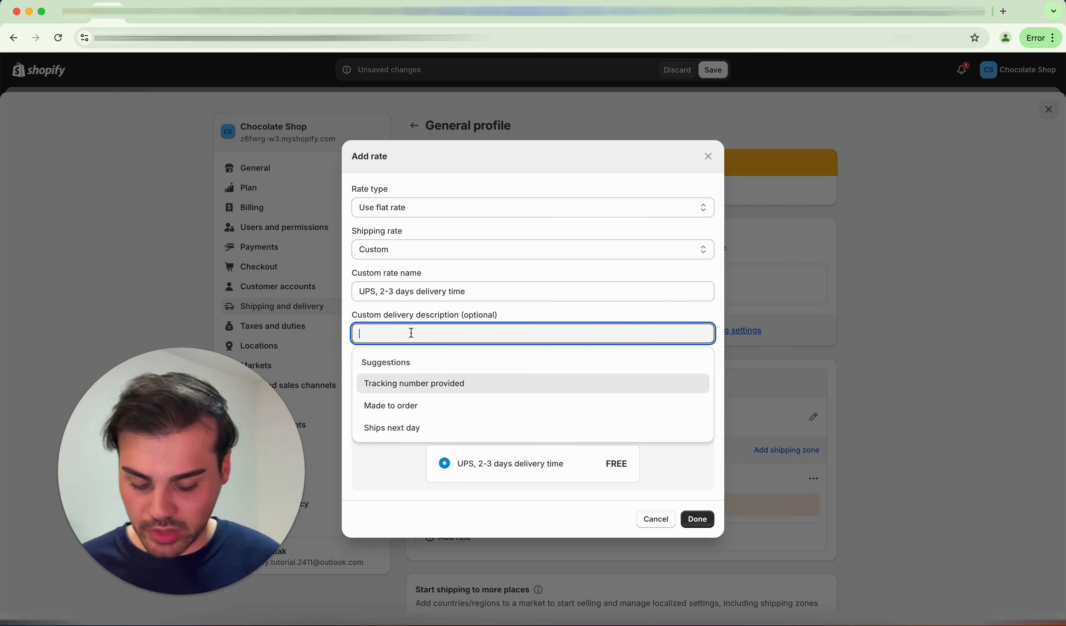
type("Shipping")
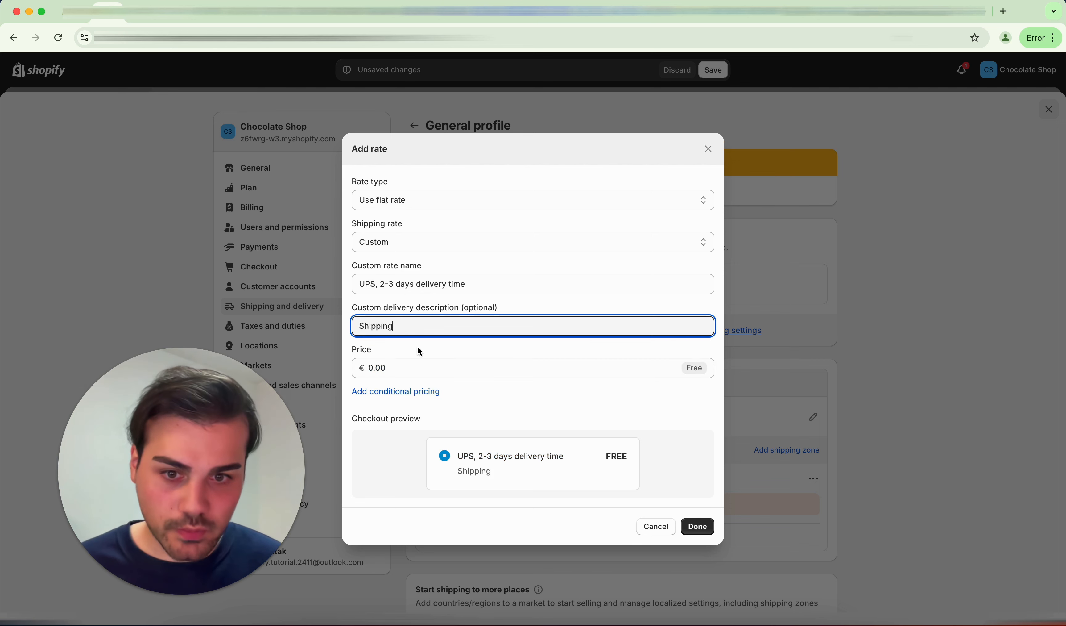
triple_click(476, 473)
double_click(381, 323)
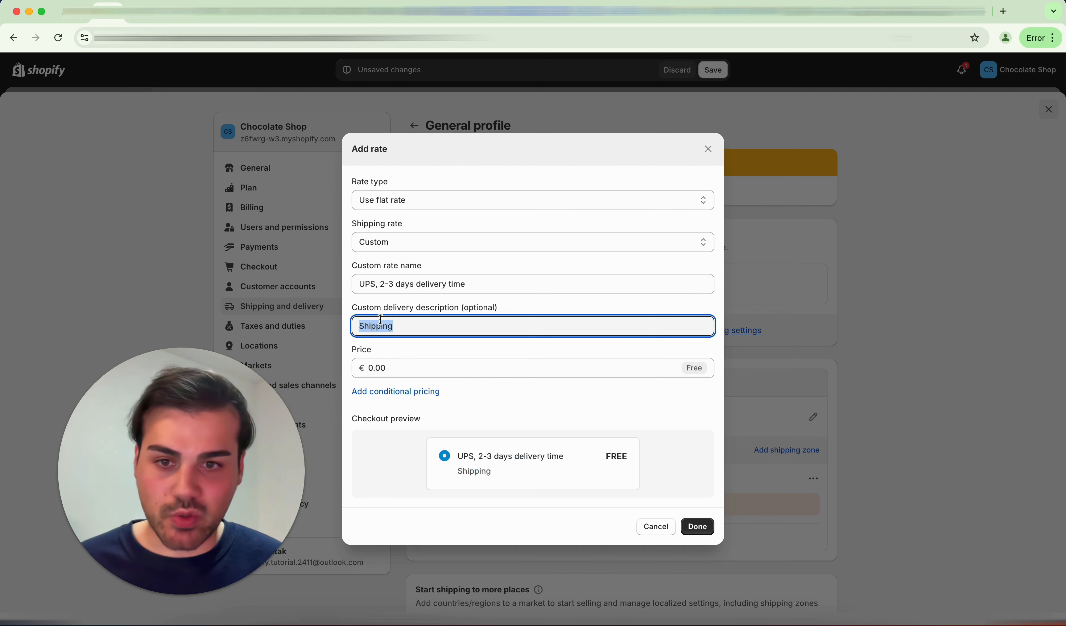
key("BackSpace")
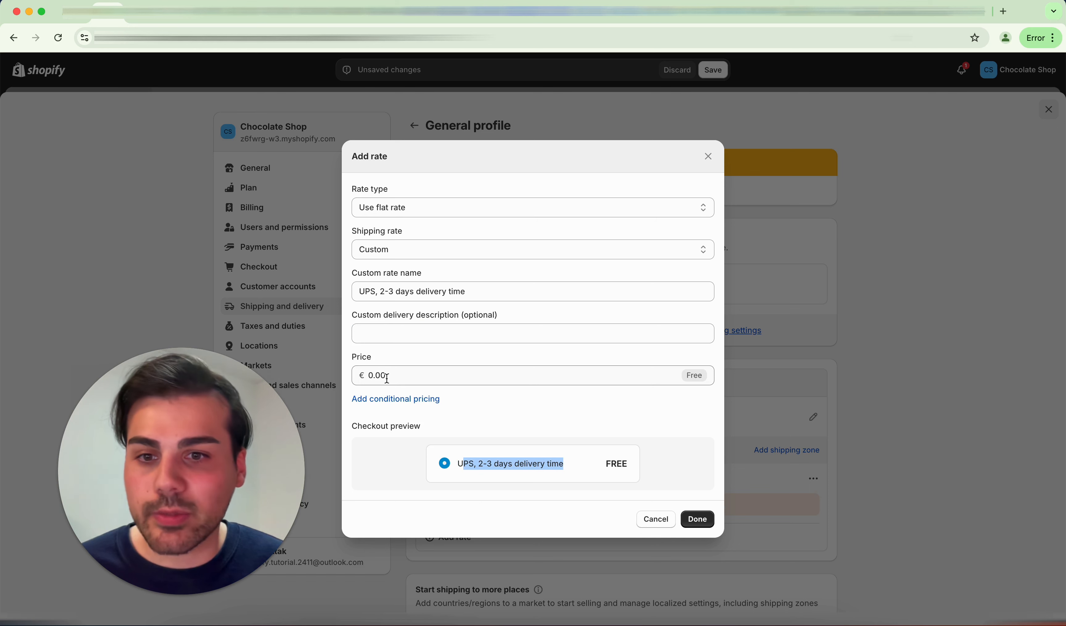
Set the rate price to €3.50
left_click(388, 378)
type("4.9")
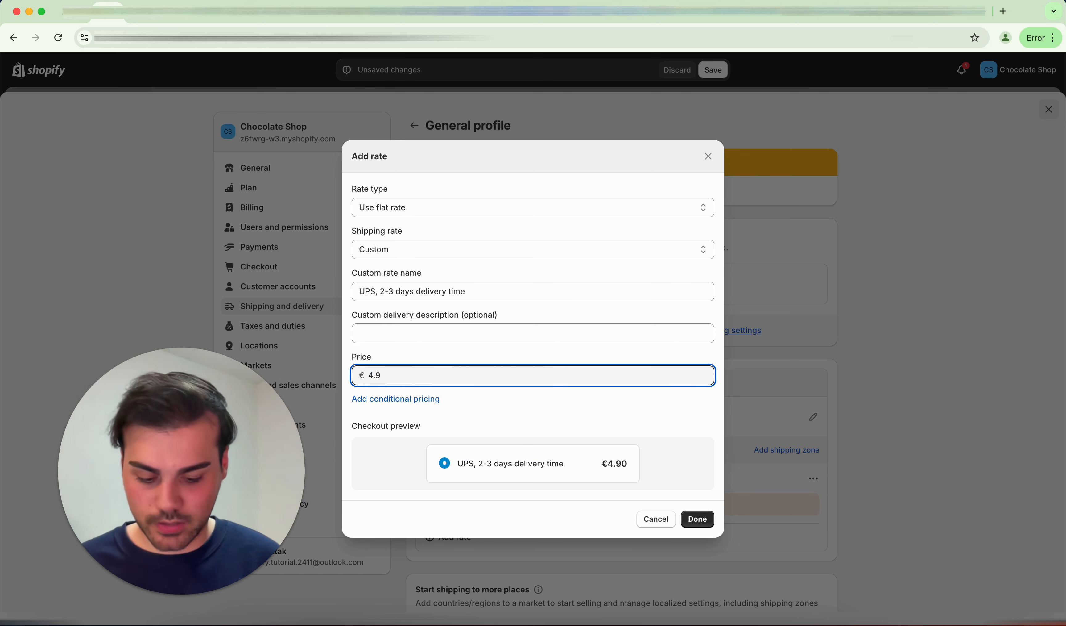
type(".")
key("BackSpace")
key("BackSpace")
type("3.50")
left_click(521, 408)
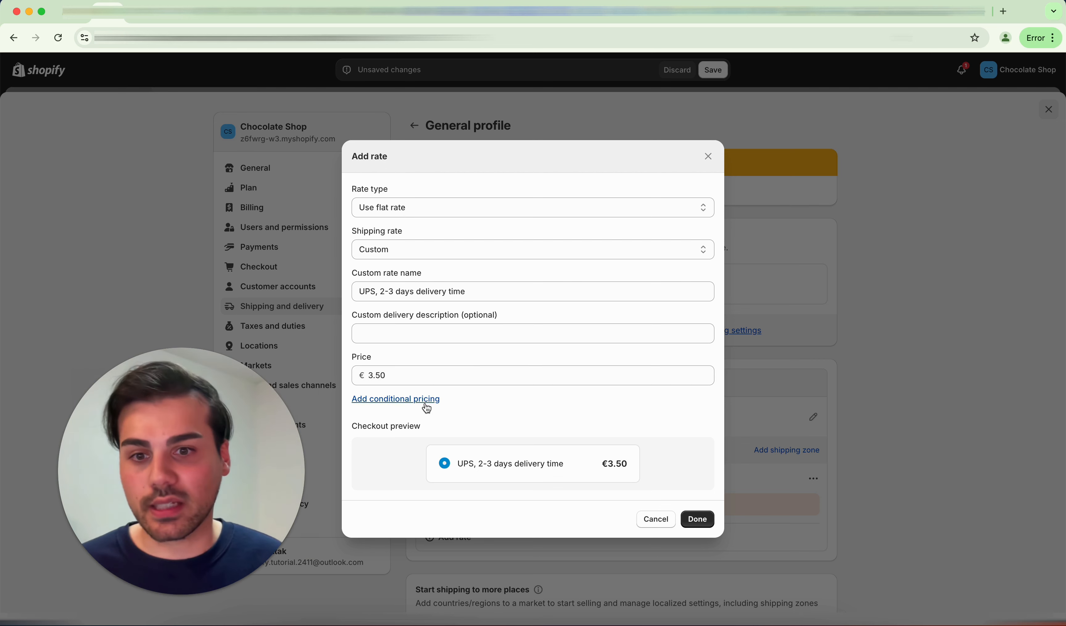
Try order-price conditional pricing with a 50.00 minimum, remove it, and save the rate
left_click(404, 400)
left_click(357, 399)
left_click(477, 449)
type("50")
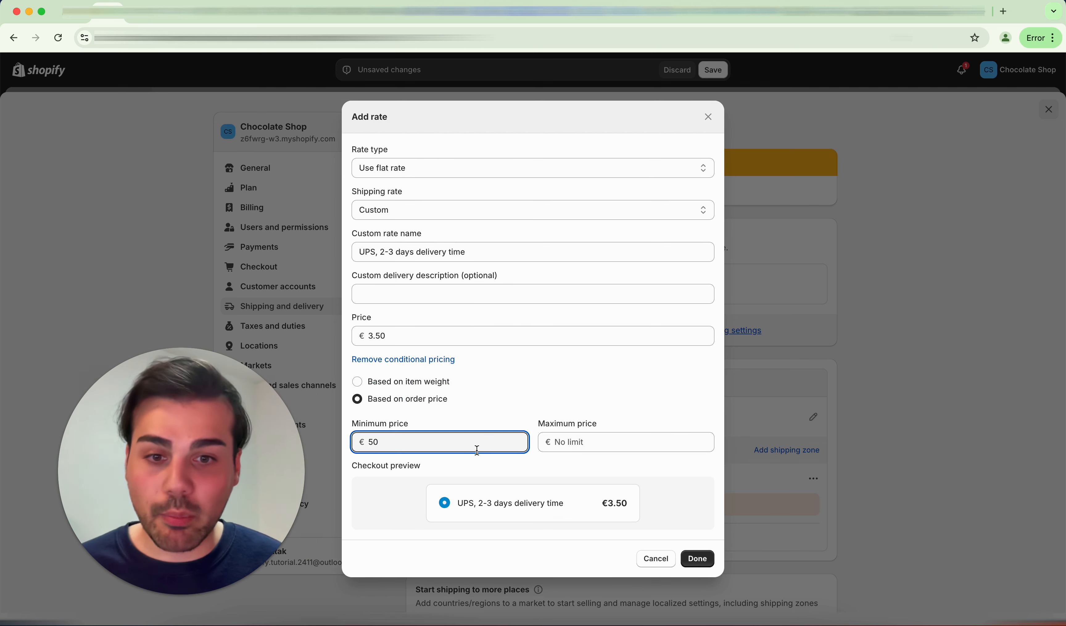
left_click_drag(414, 447, 360, 444)
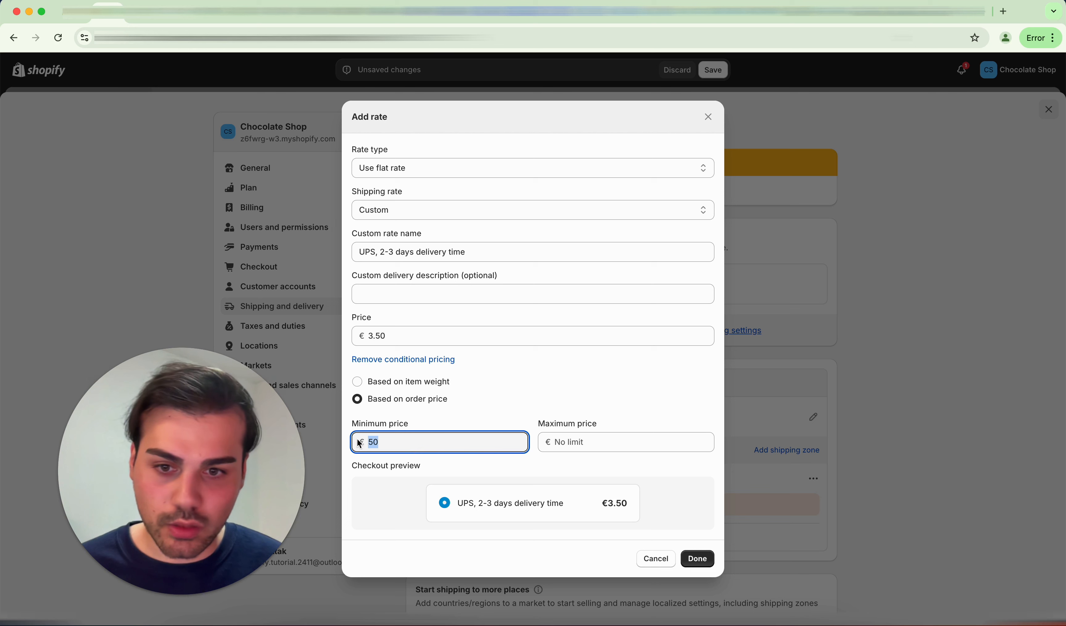
left_click(494, 424)
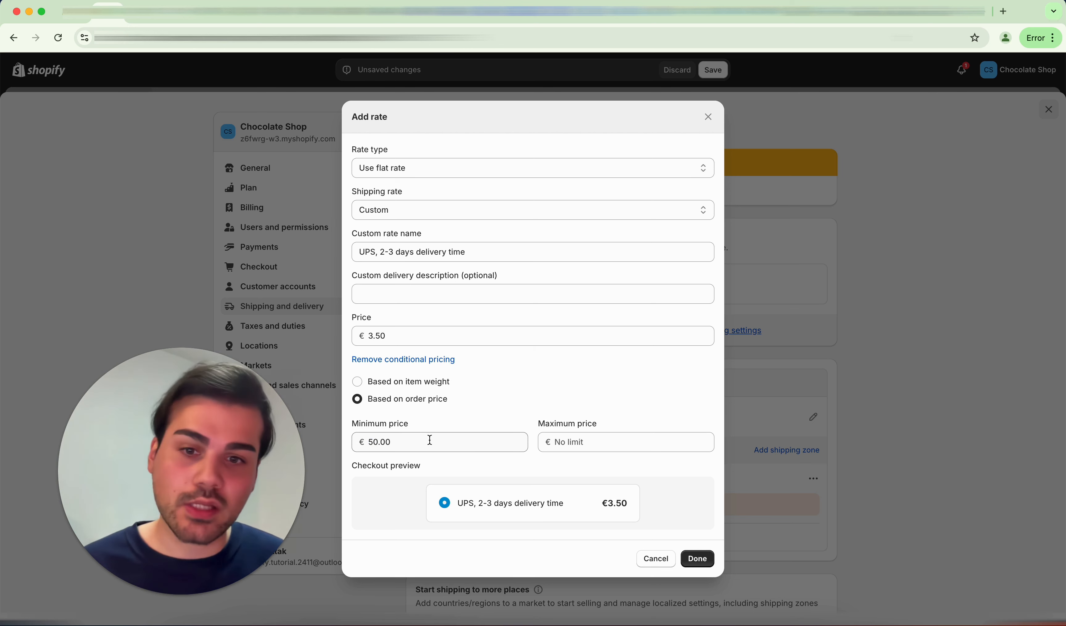
left_click(405, 361)
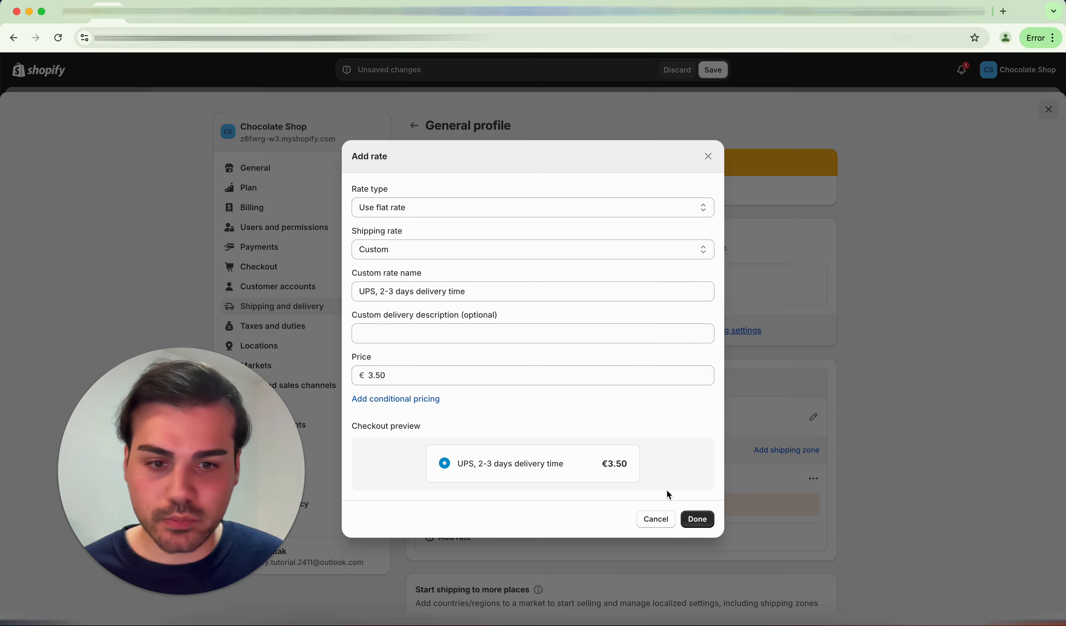
left_click(698, 518)
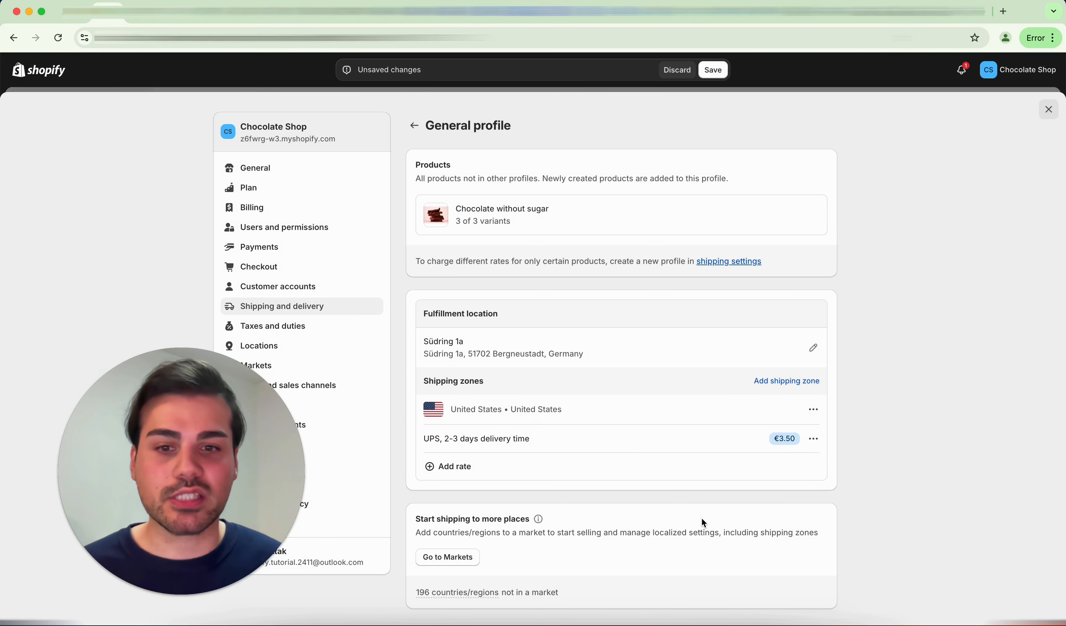
Start a second rate, pasting the copied name 'UPS, 2-3 days delivery time'
left_click(458, 470)
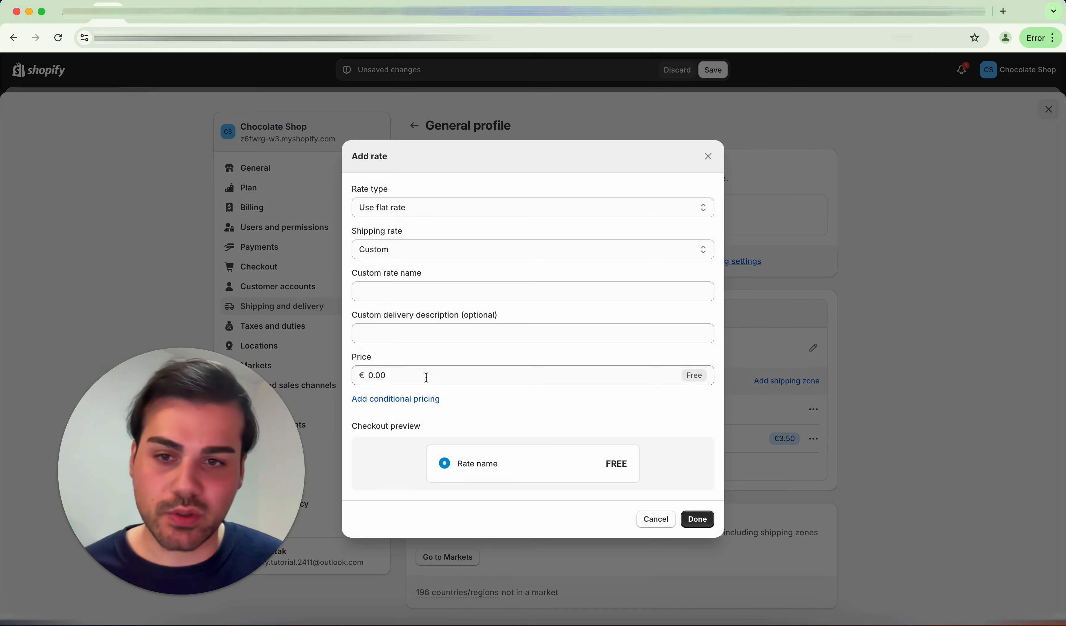
left_click(708, 157)
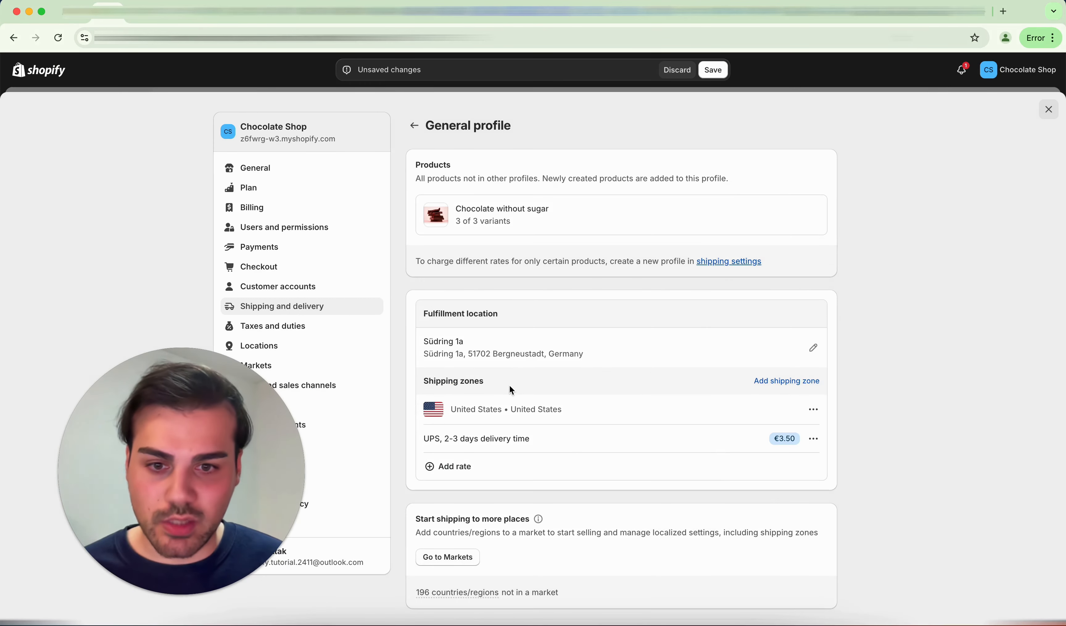
triple_click(491, 437)
key("ctrl+c")
left_click(463, 467)
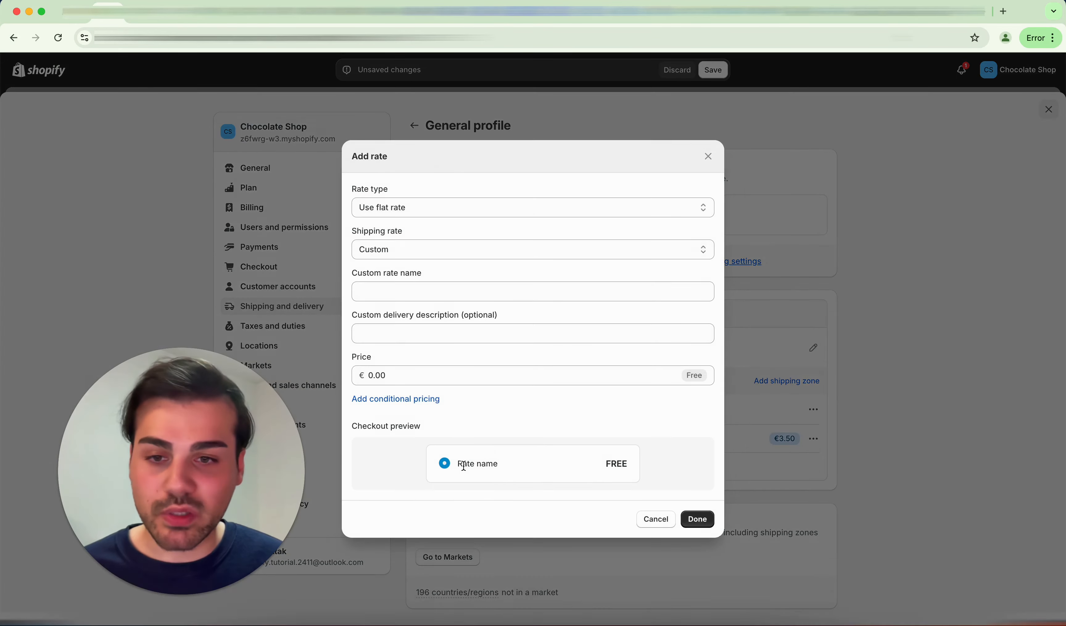
left_click(404, 287)
key("ctrl+v")
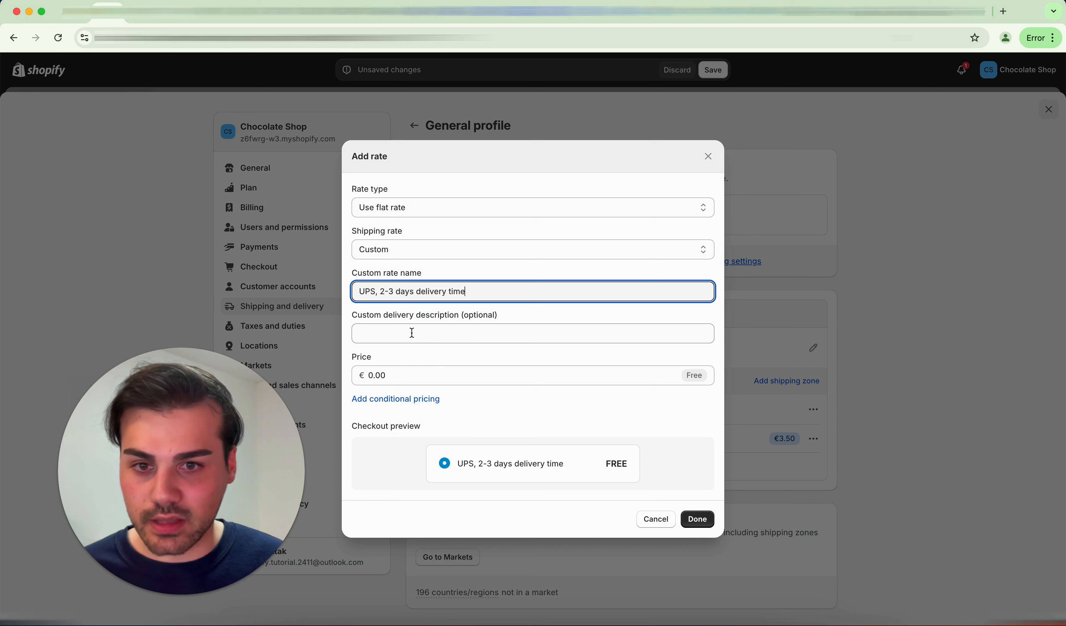
Make the new rate free for orders of €50.00 and up, based on order price
left_click(400, 370)
left_click(397, 399)
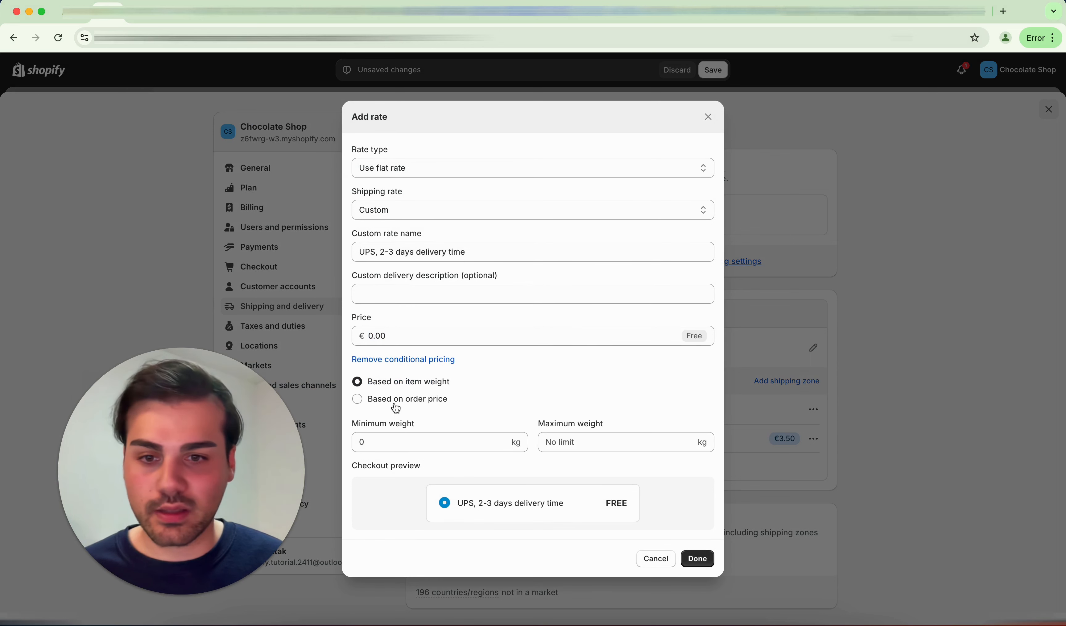
left_click(397, 402)
left_click(395, 442)
type("5")
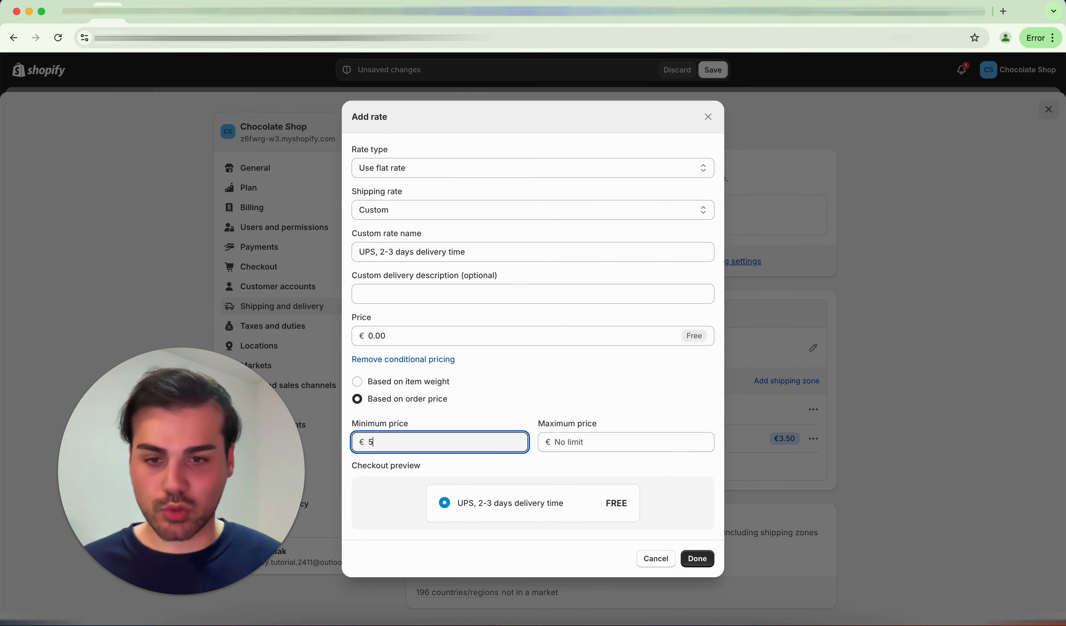
type("0")
left_click(507, 457)
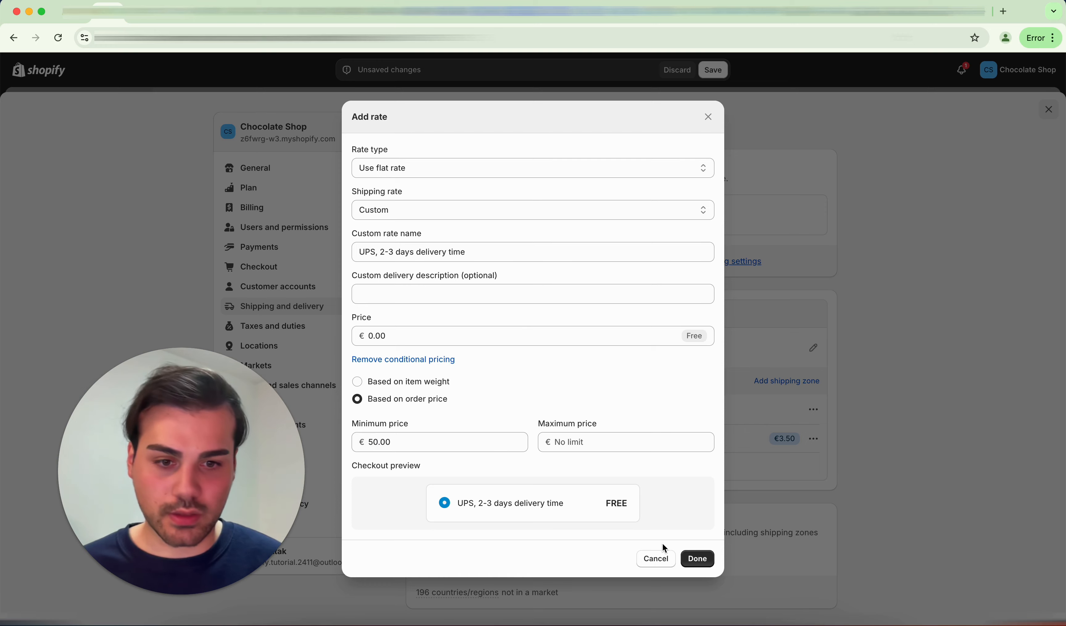
left_click(698, 558)
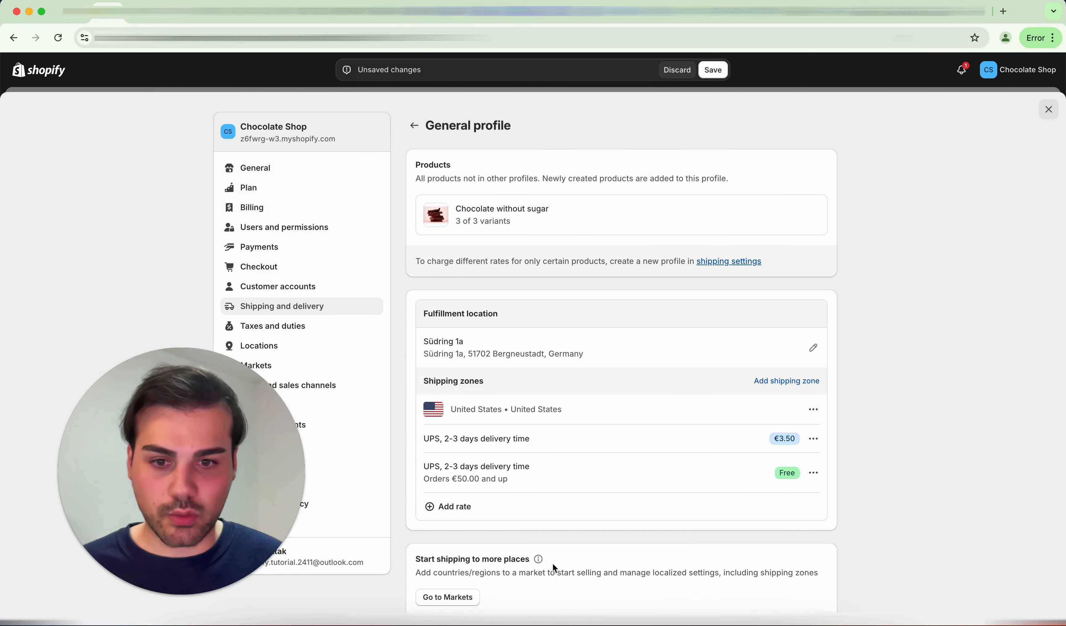
left_click_drag(426, 437, 557, 485)
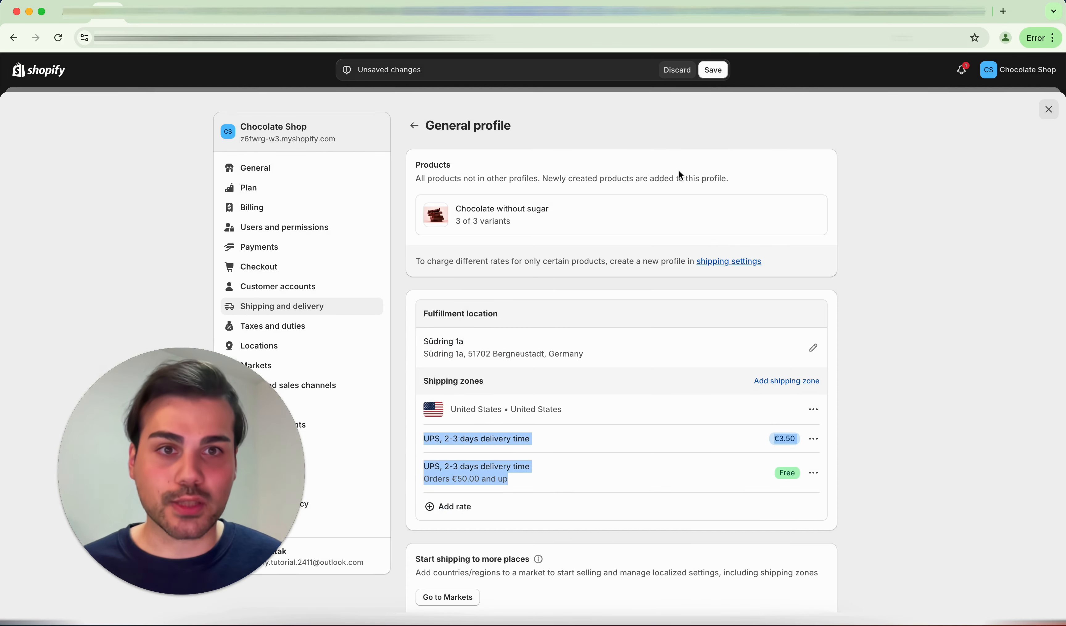
Save the shipping profile and check which countries the storefront checkout offers
left_click(714, 70)
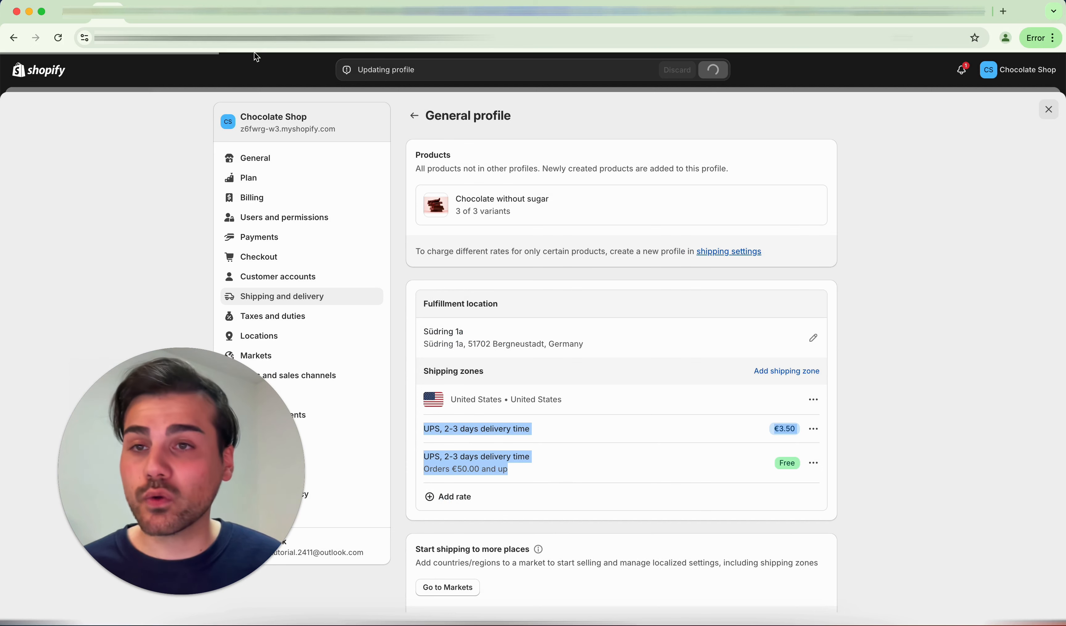
left_click(211, 19)
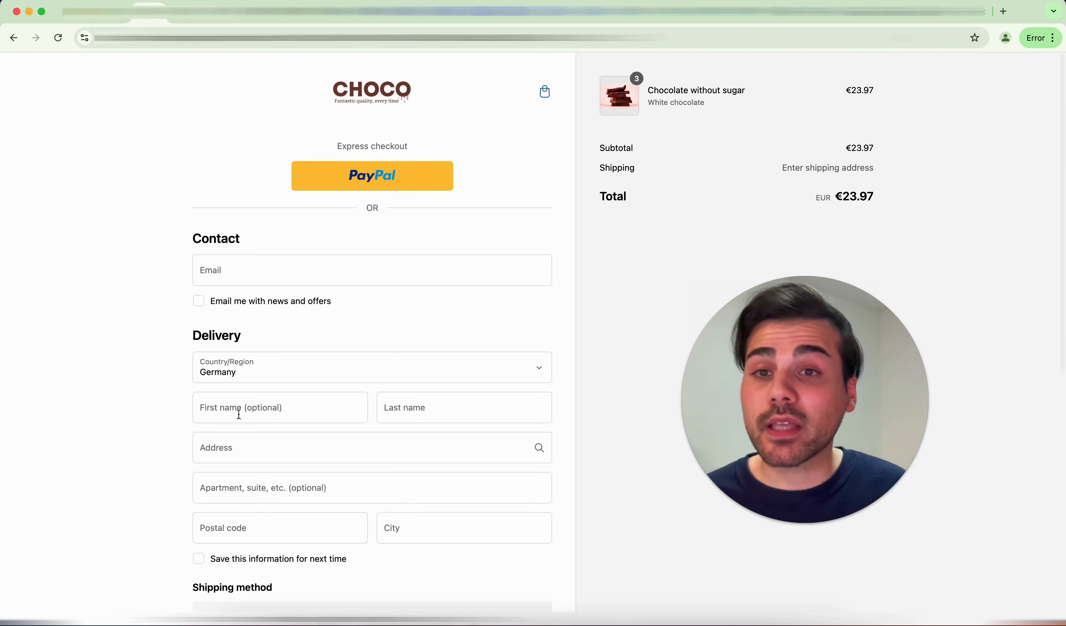
scroll(238, 412, "down", 3)
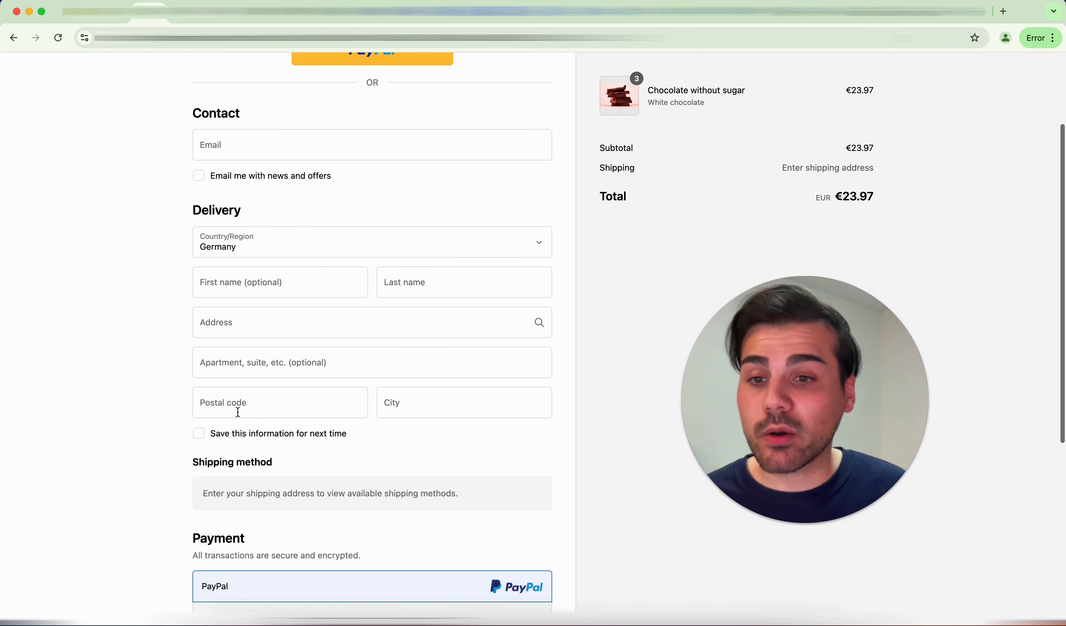
scroll(238, 412, "down", 1)
left_click_drag(202, 466, 493, 472)
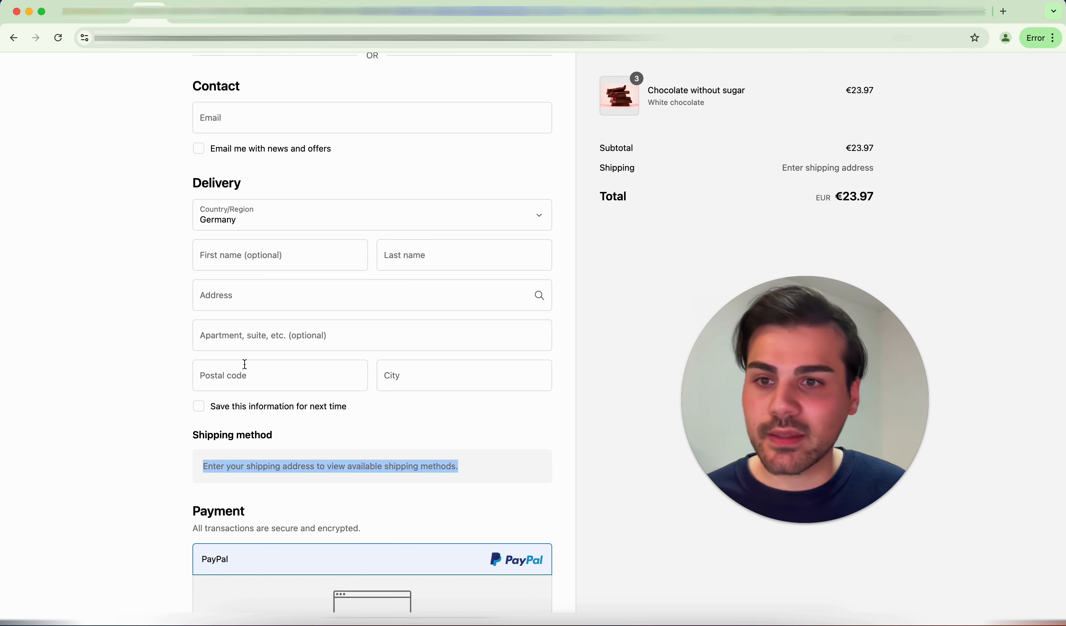
left_click(240, 297)
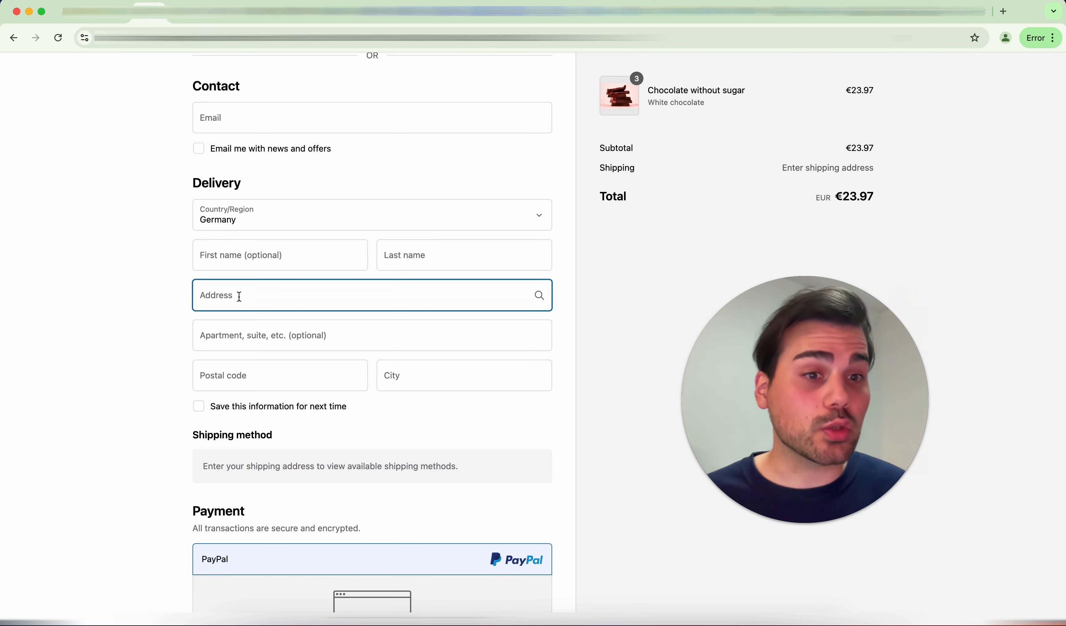
scroll(244, 268, "up", 1)
left_click(249, 225)
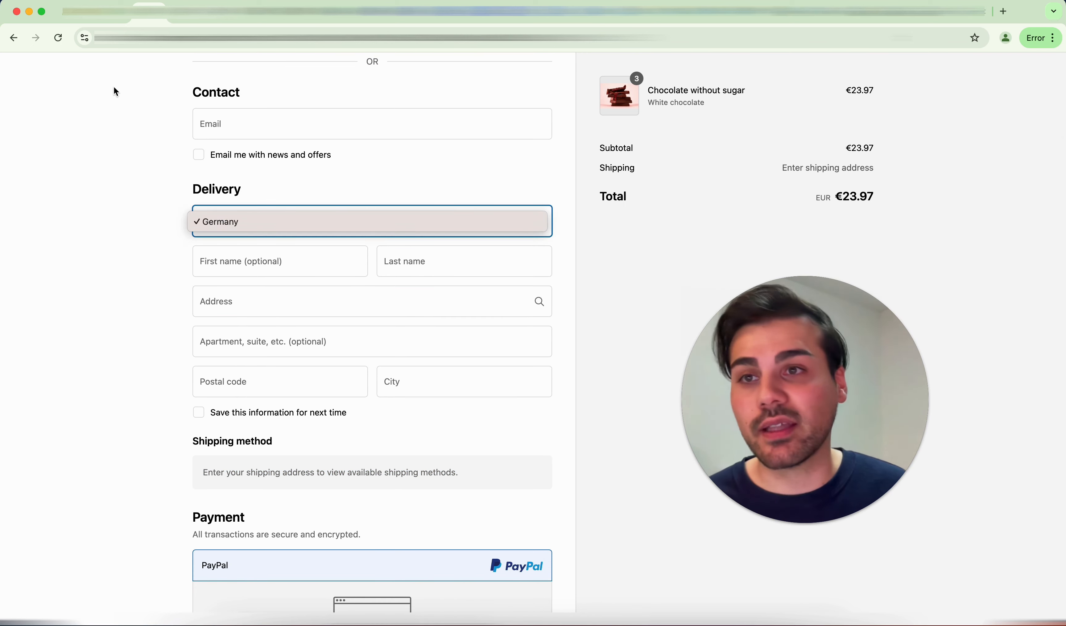
left_click(655, 335)
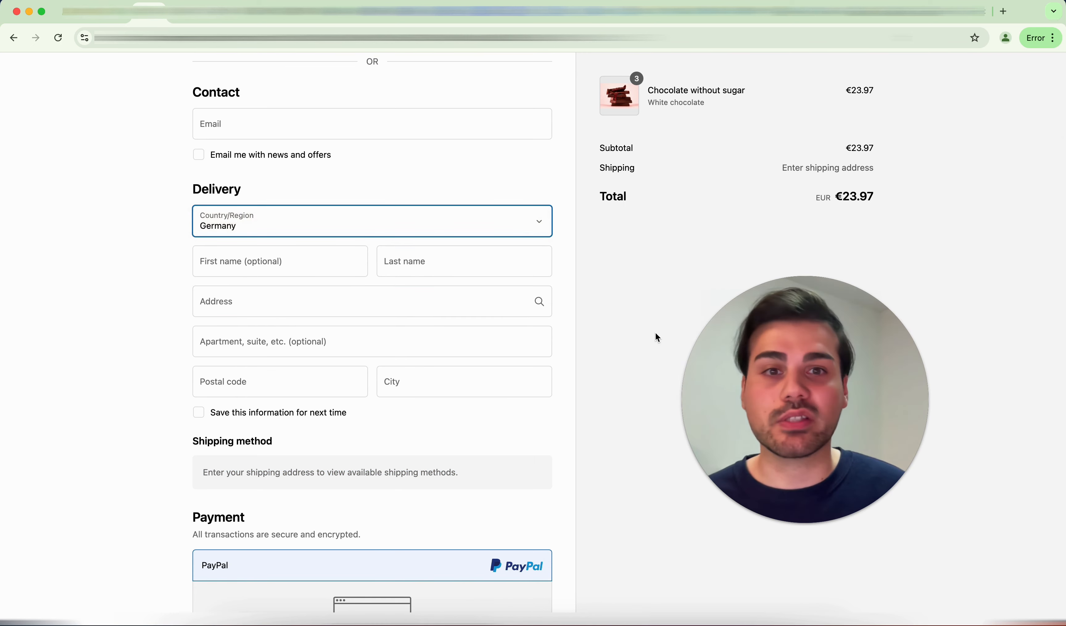
left_click(122, 19)
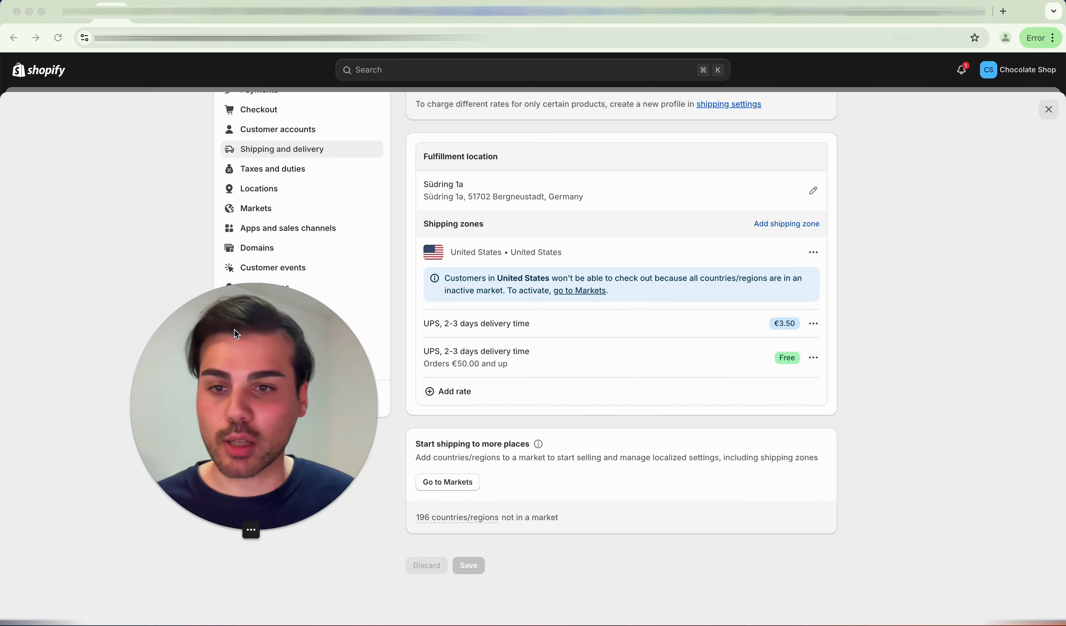
Open an existing market to activate it, then return to the markets list
left_click_drag(236, 333, 120, 382)
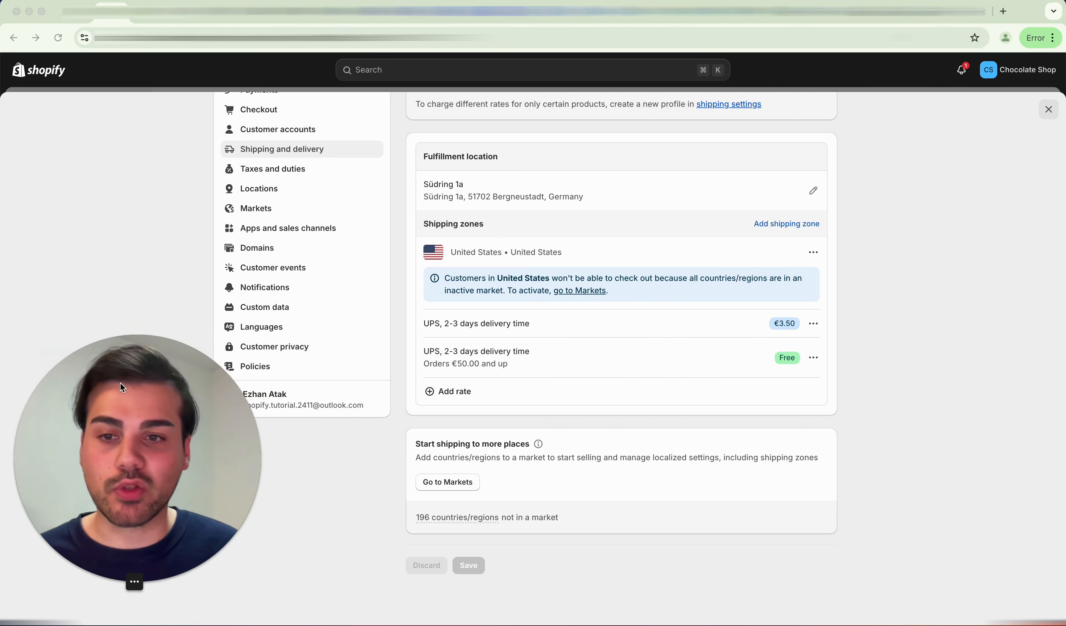
left_click(591, 295)
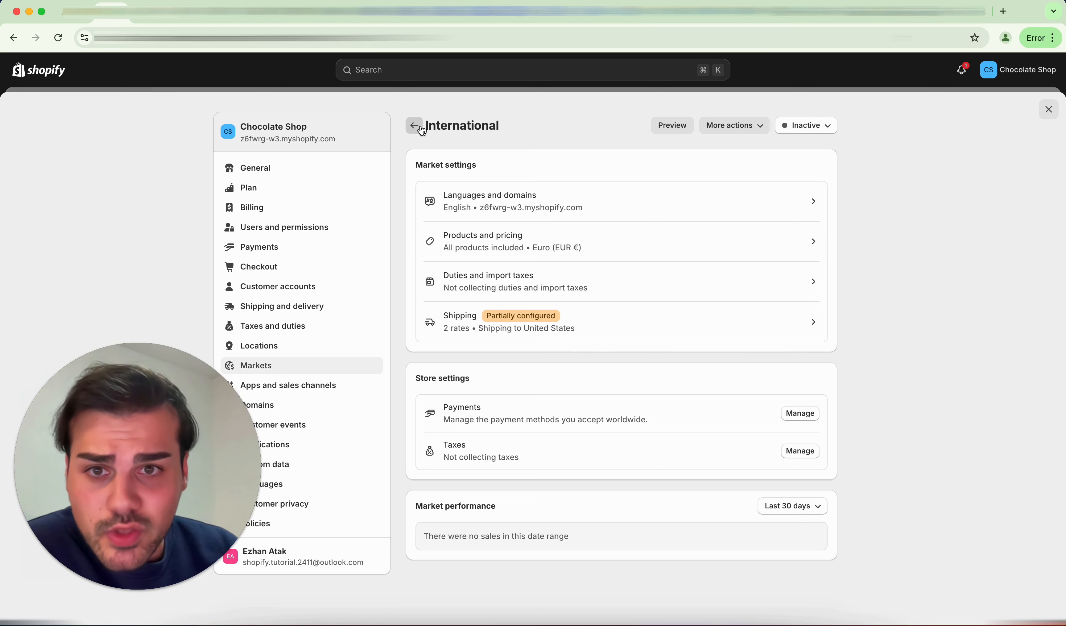
left_click(421, 128)
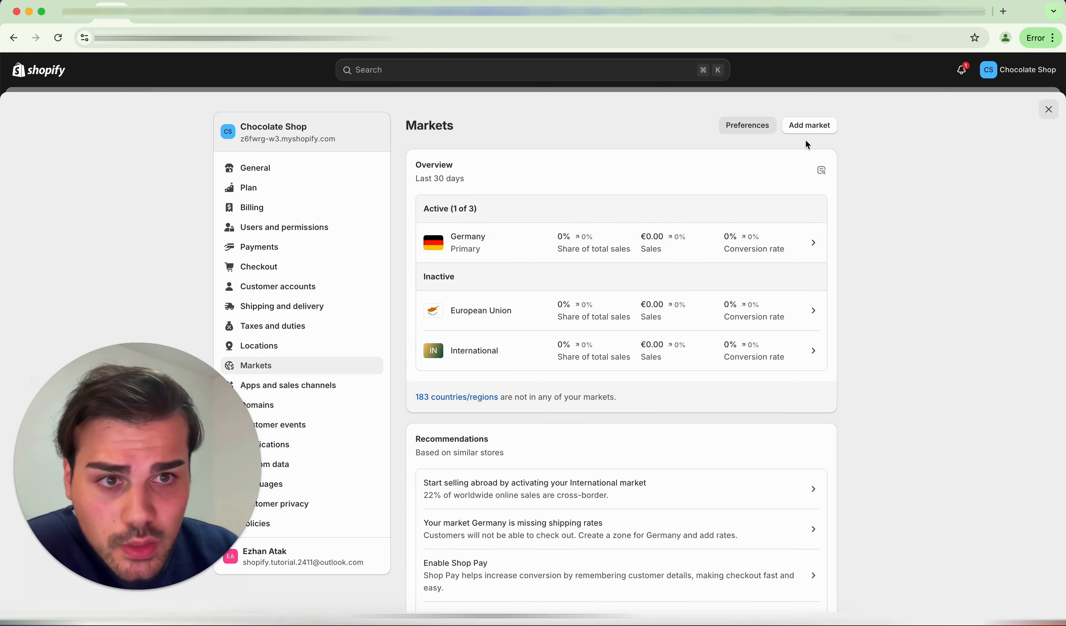
Create a market named 'United' containing United States, then go to Shipping and delivery
left_click(809, 125)
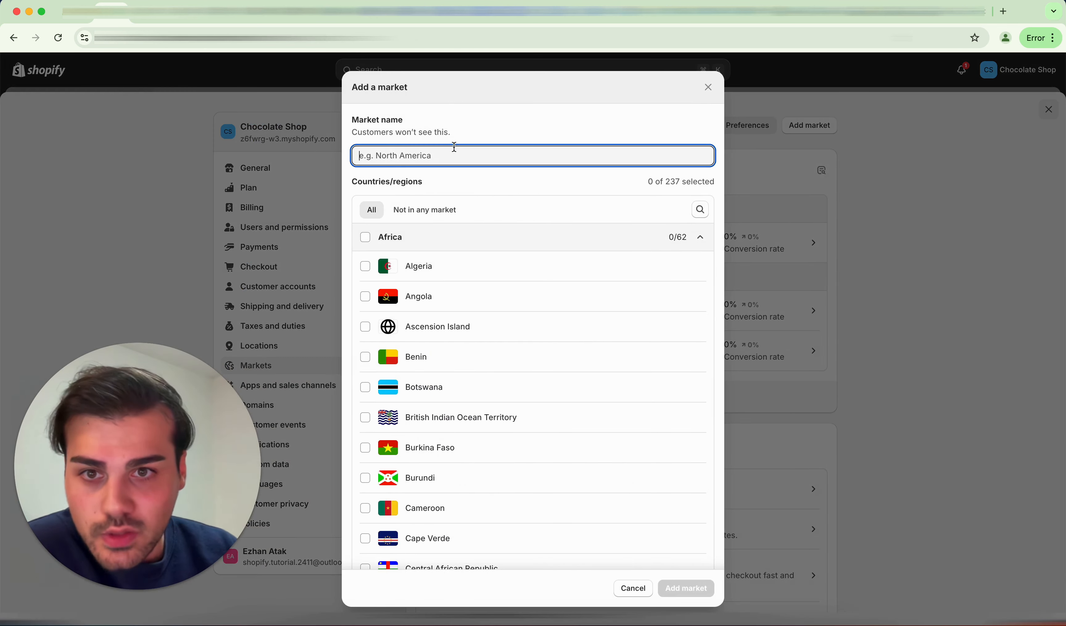
type("uni")
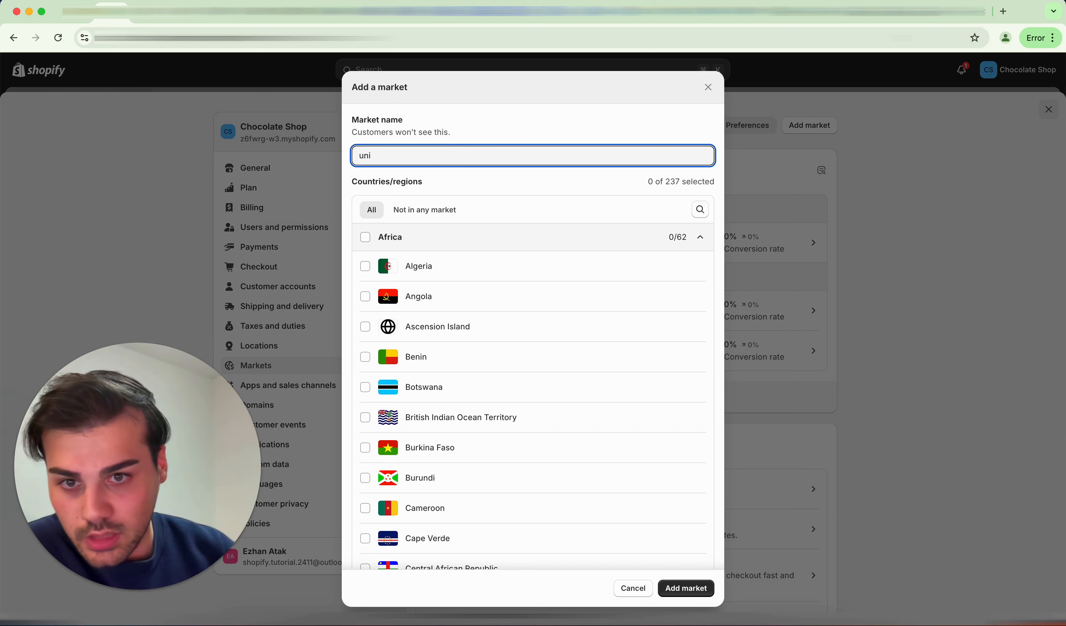
type("ted")
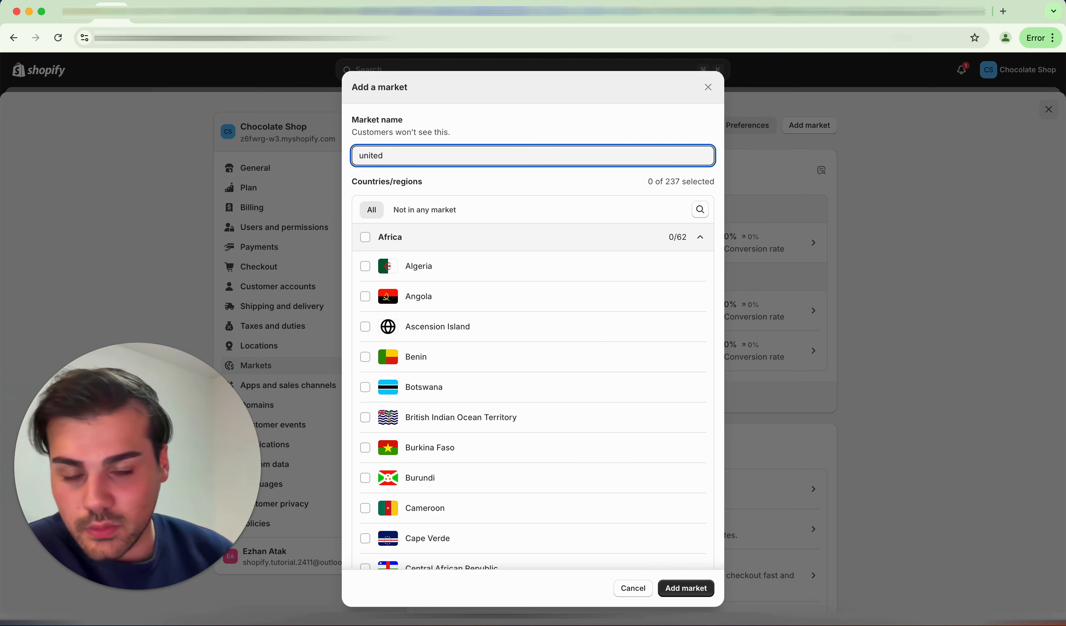
double_click(443, 149)
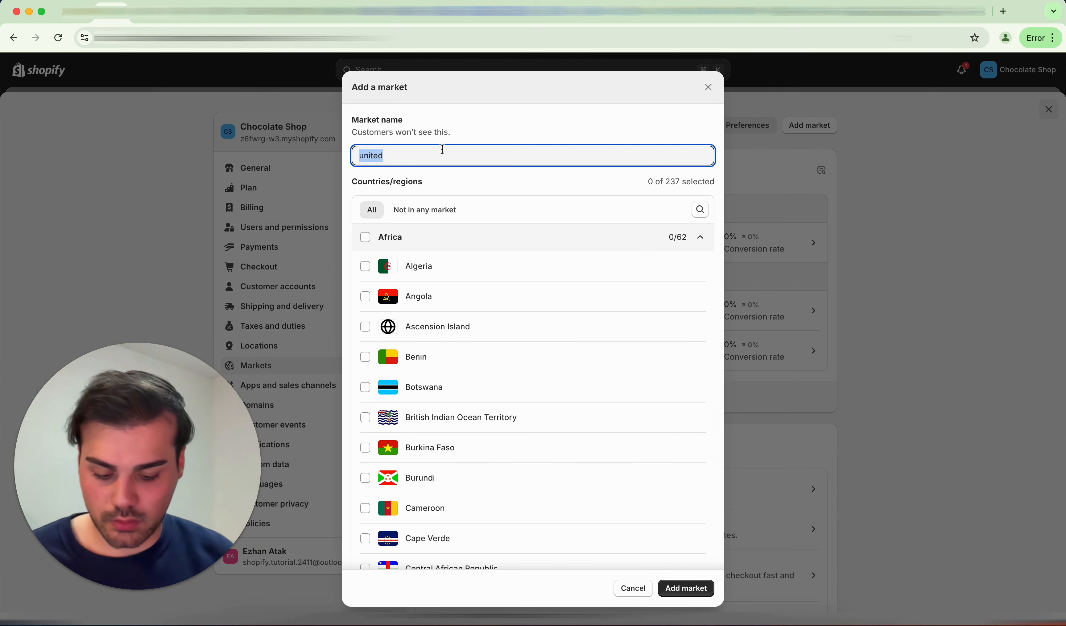
type("United")
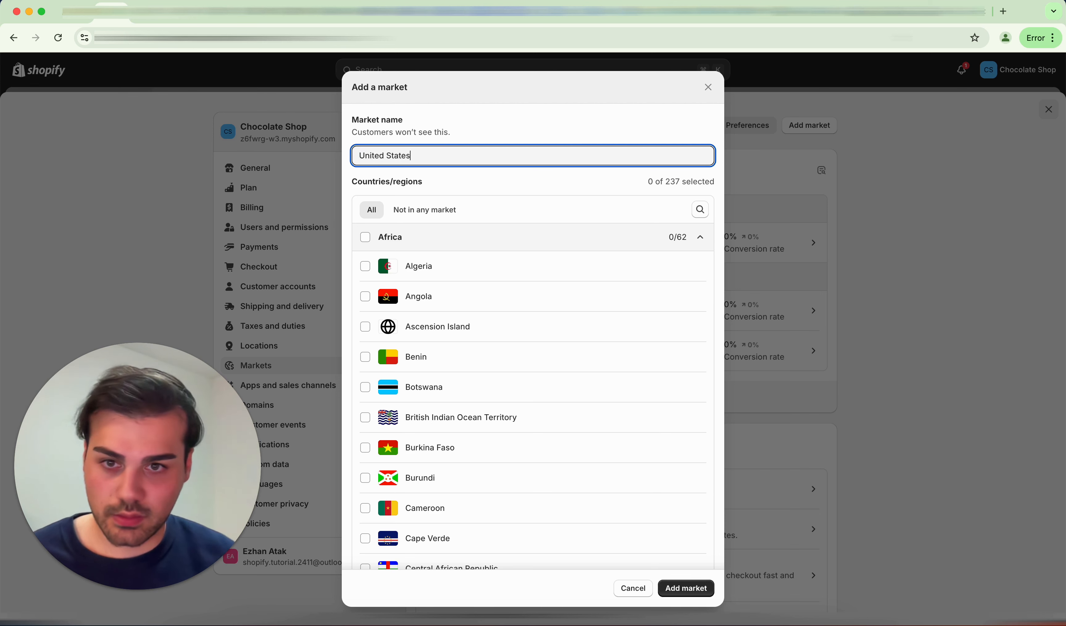
left_click(703, 210)
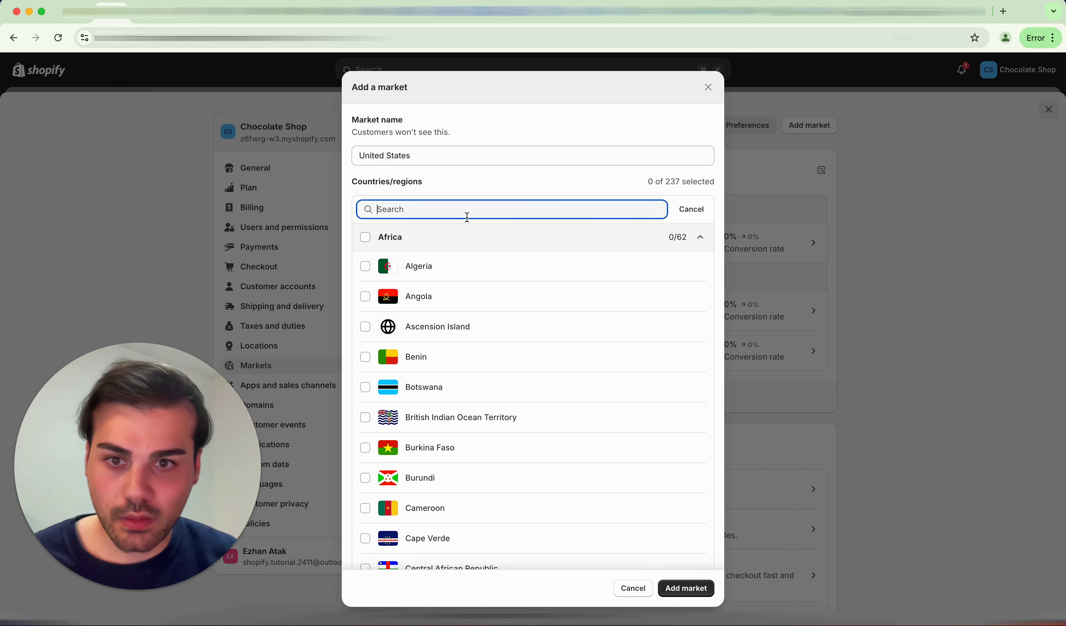
type("United States")
left_click(366, 391)
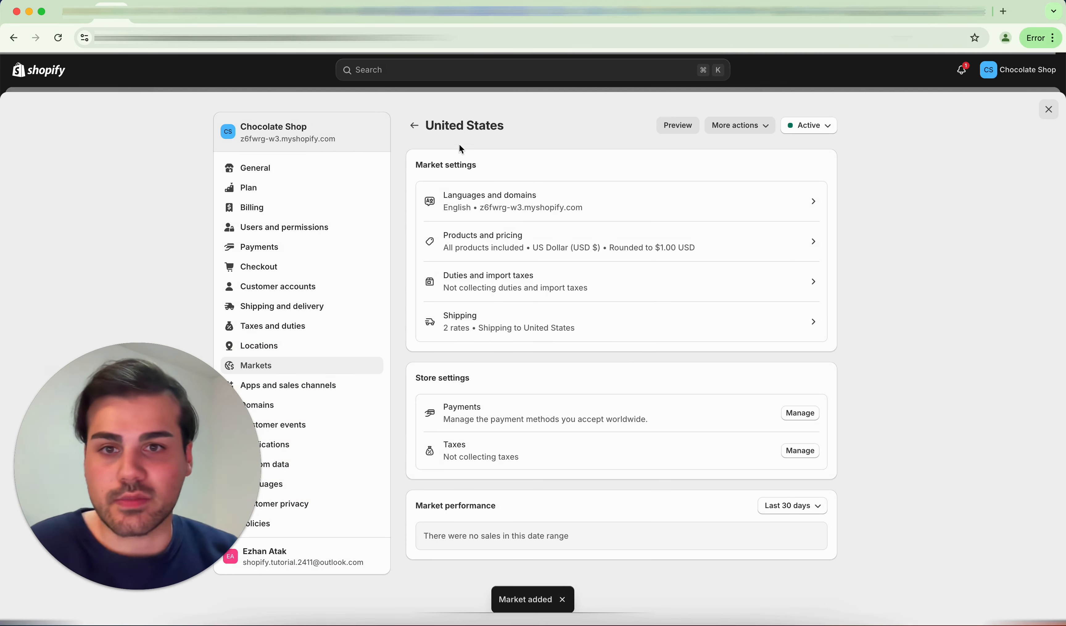
left_click(414, 126)
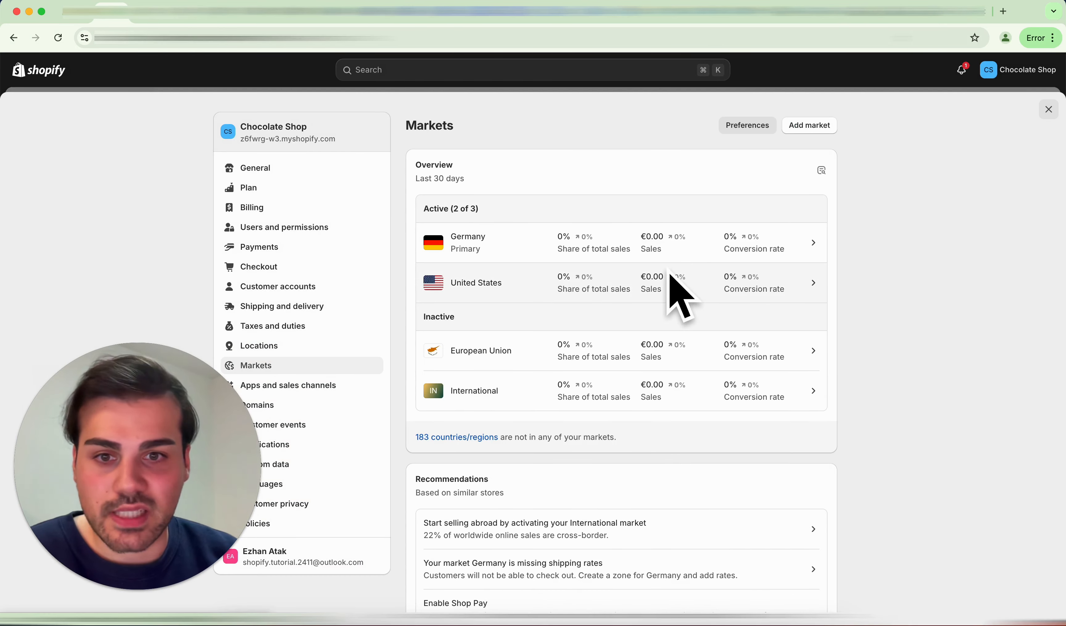
left_click(303, 306)
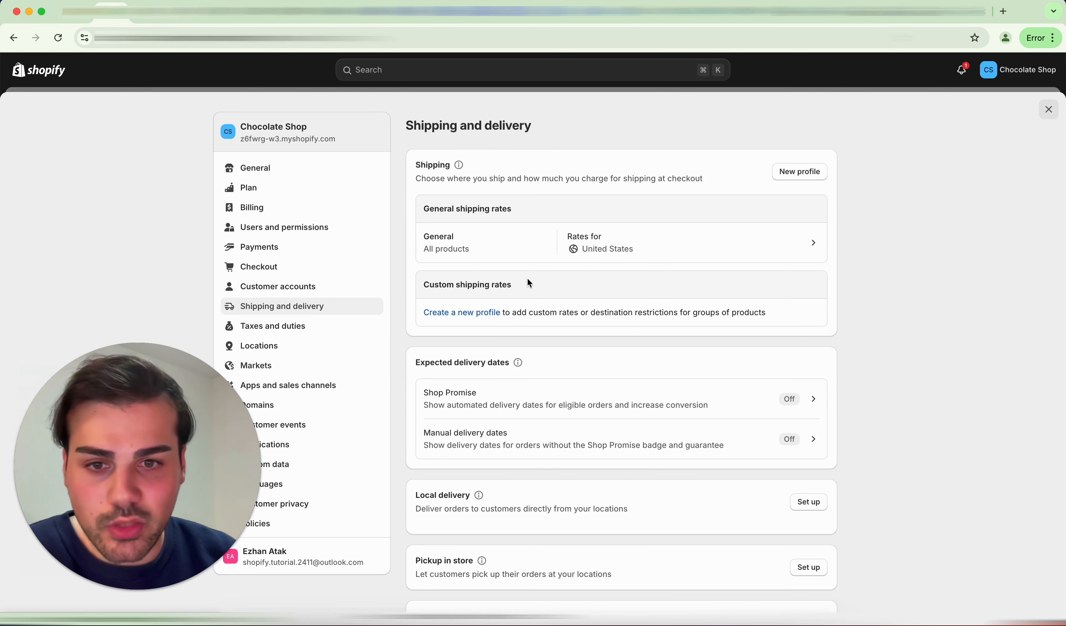
Open the General shipping profile and pick United States as the checkout delivery country
left_click(617, 247)
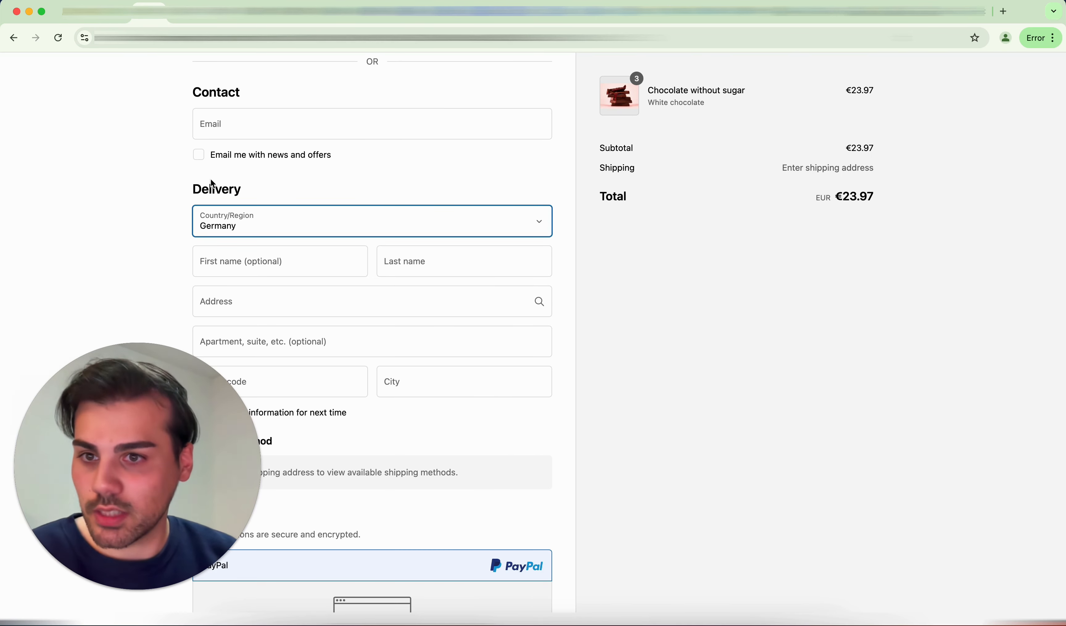
left_click(233, 213)
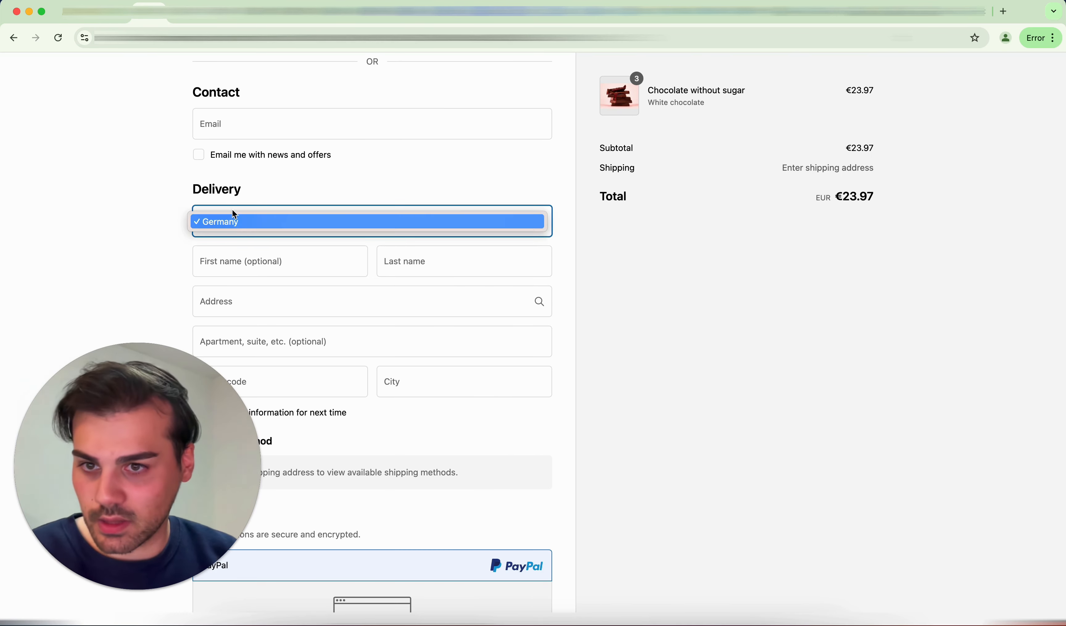
left_click(61, 42)
left_click(59, 38)
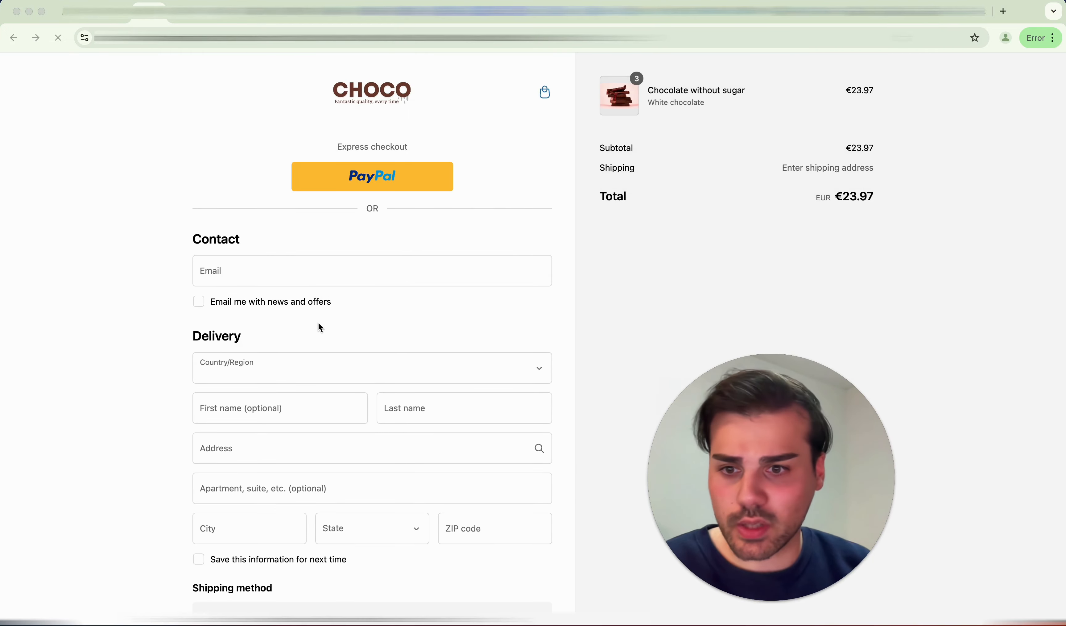
left_click(240, 377)
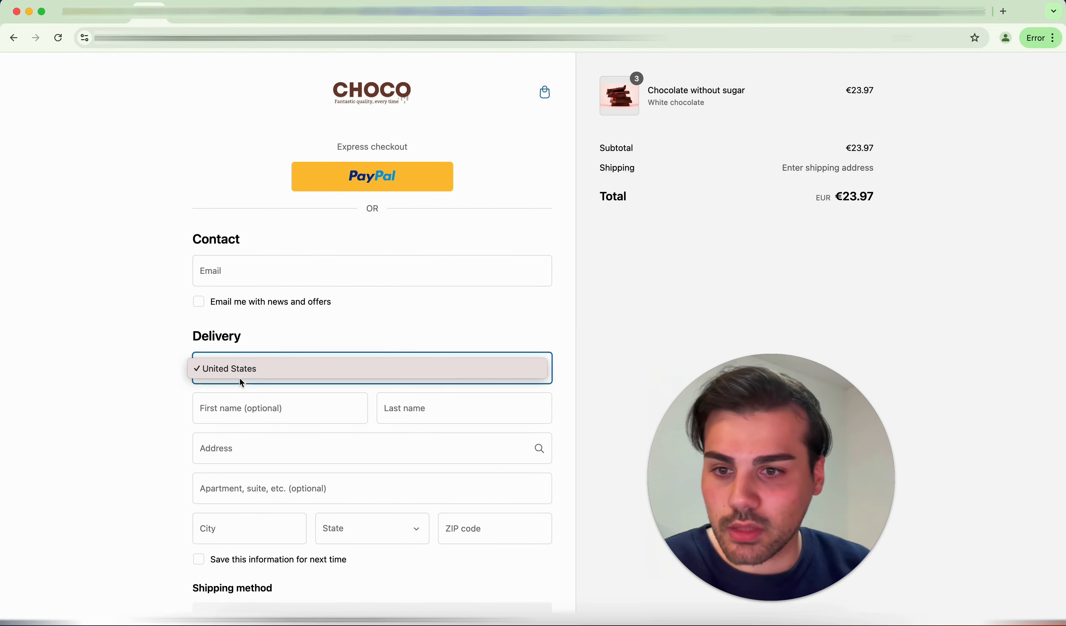
left_click(242, 366)
Enter the New York address suggestion and confirm UPS shipping at $4.00
scroll(172, 381, "down", 2)
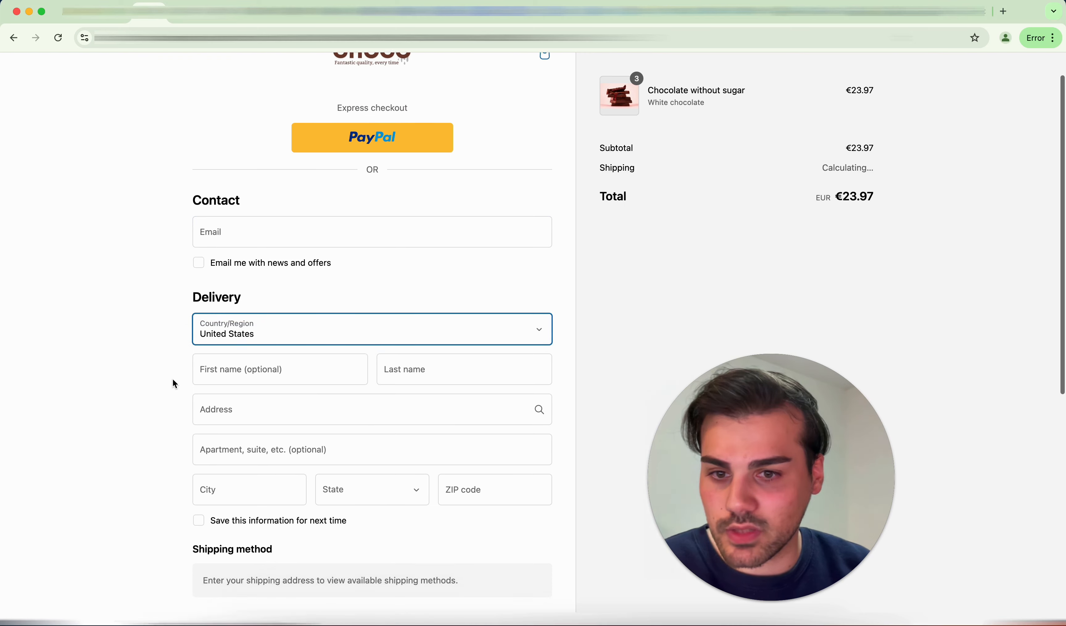
left_click(246, 429)
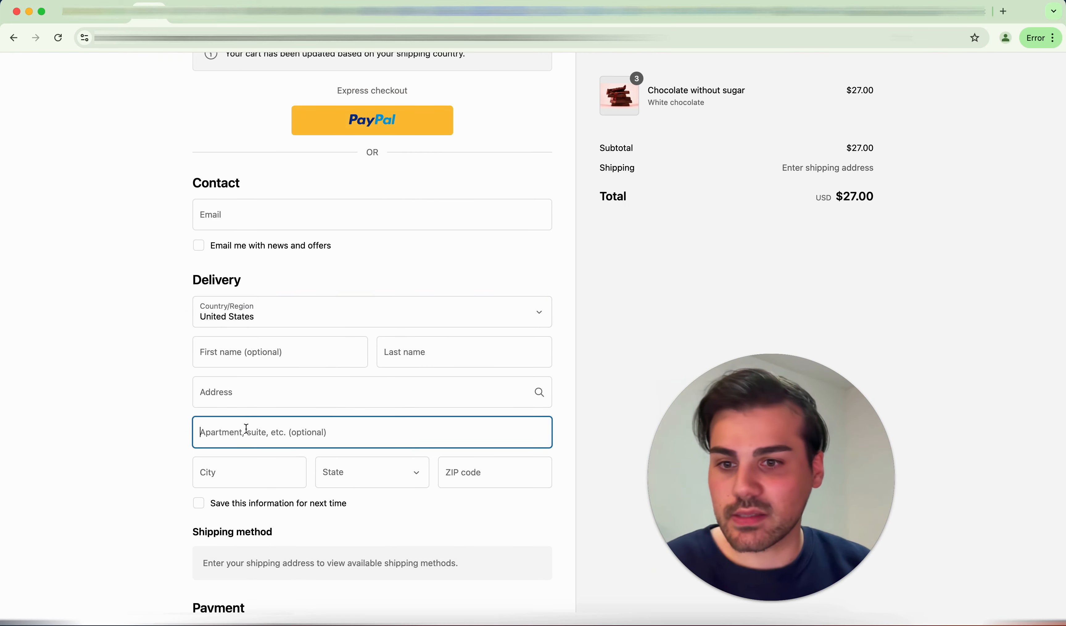
left_click(243, 389)
type("New ")
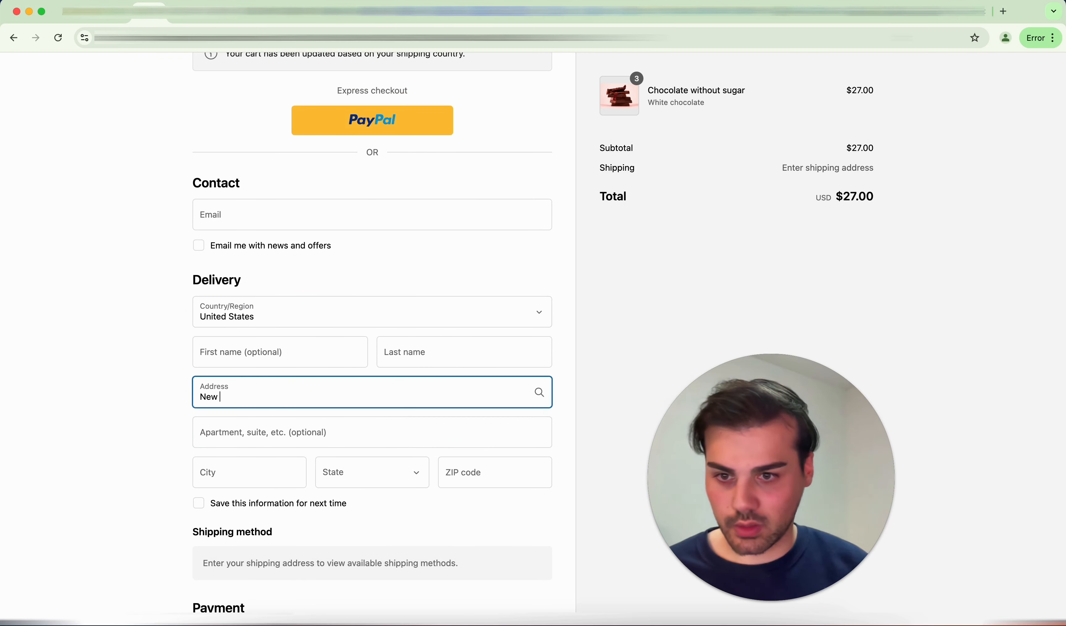
type("York 23")
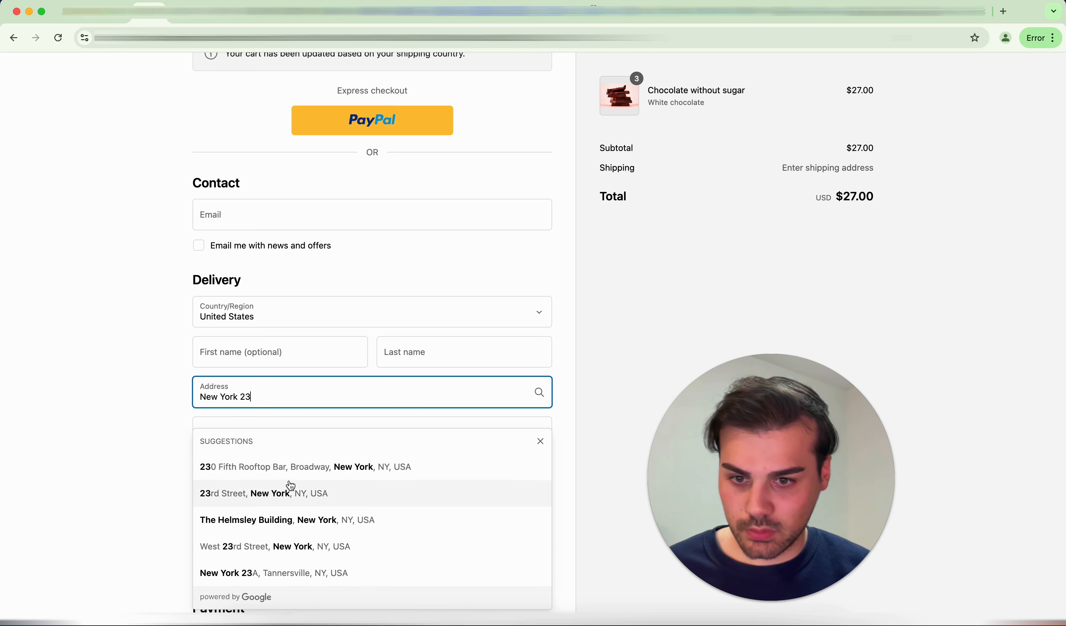
left_click(323, 472)
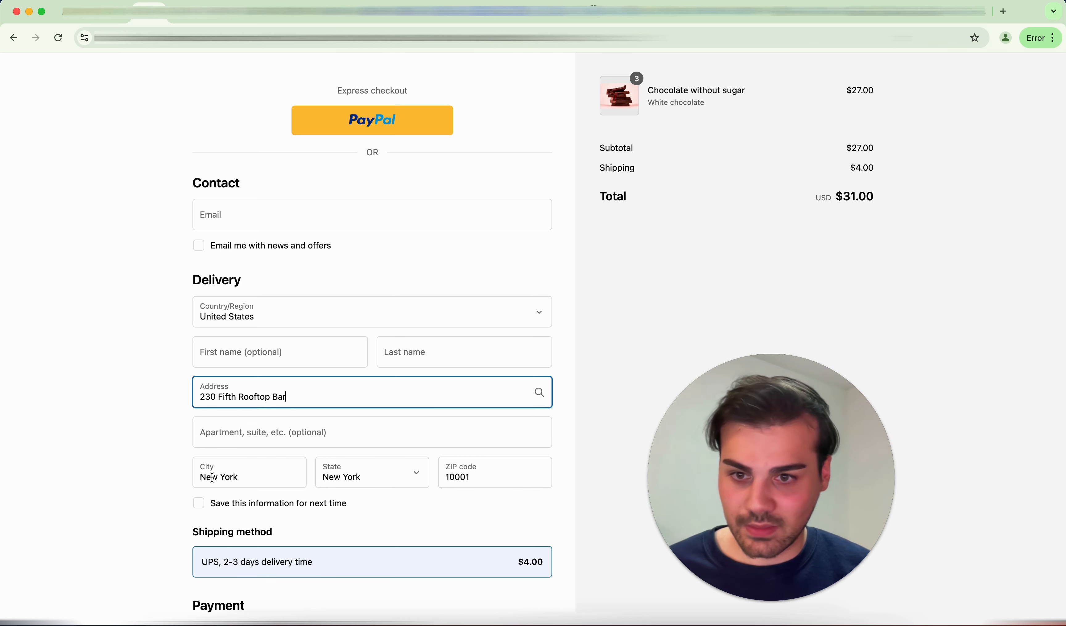
scroll(178, 482, "down", 4)
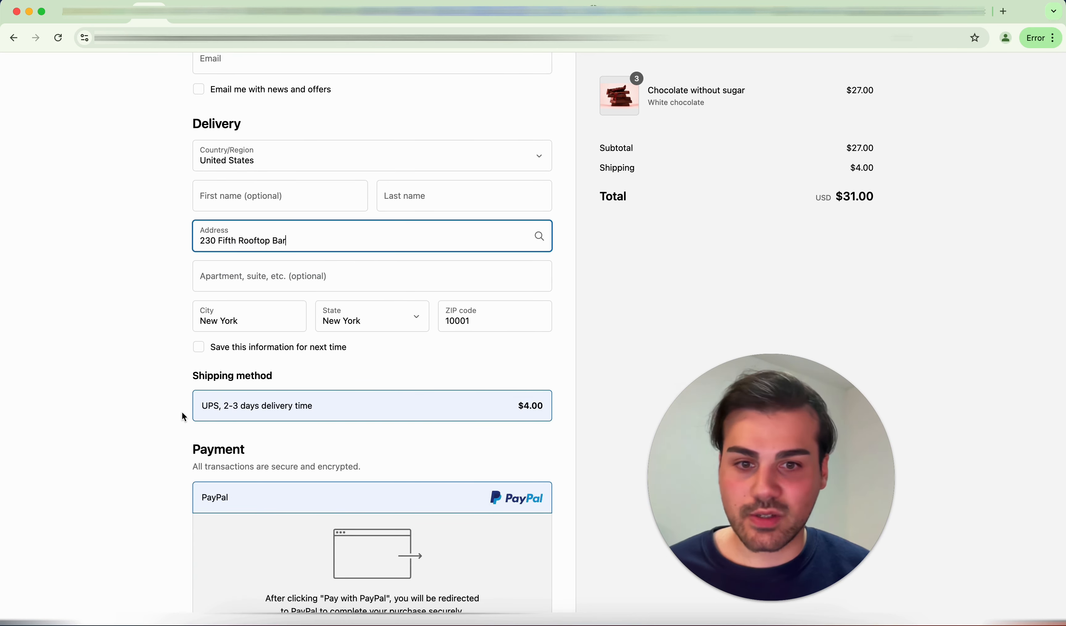
left_click_drag(204, 414, 559, 410)
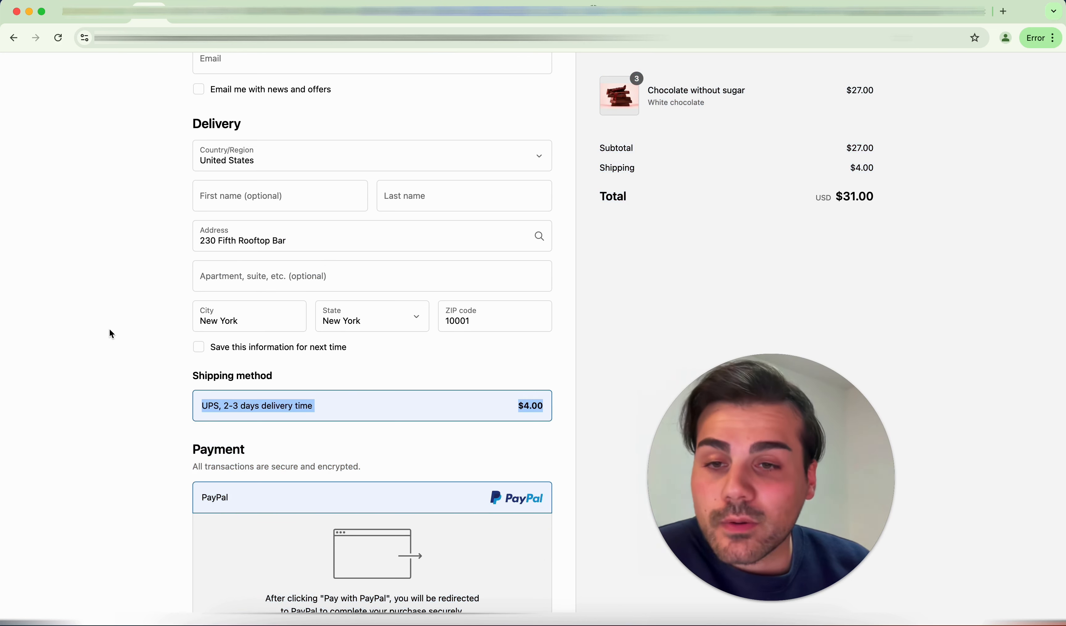
left_click(98, 364)
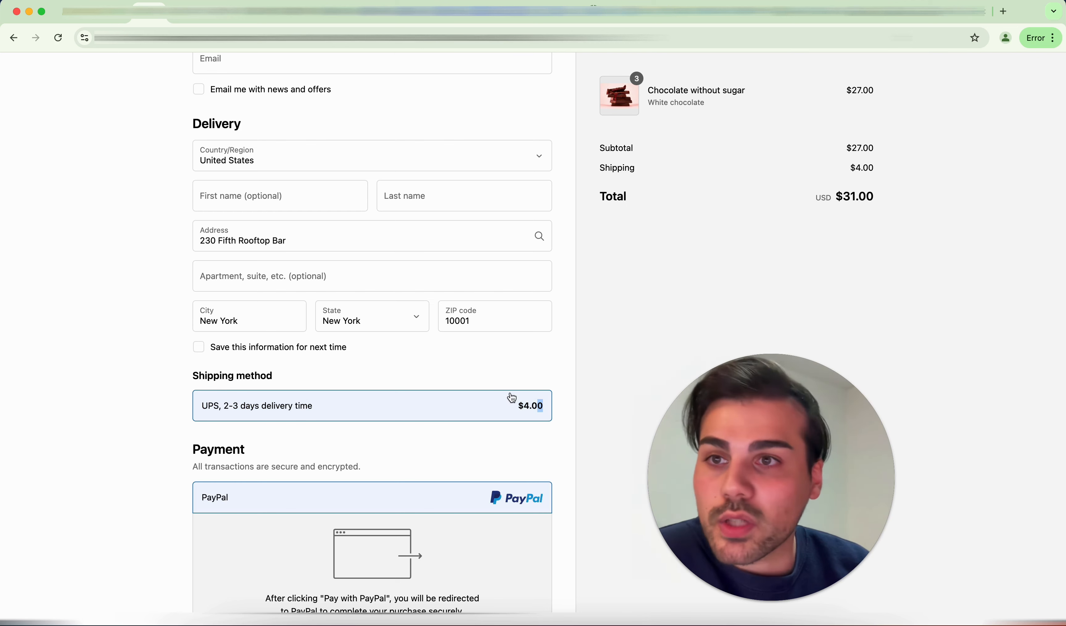
left_click(110, 20)
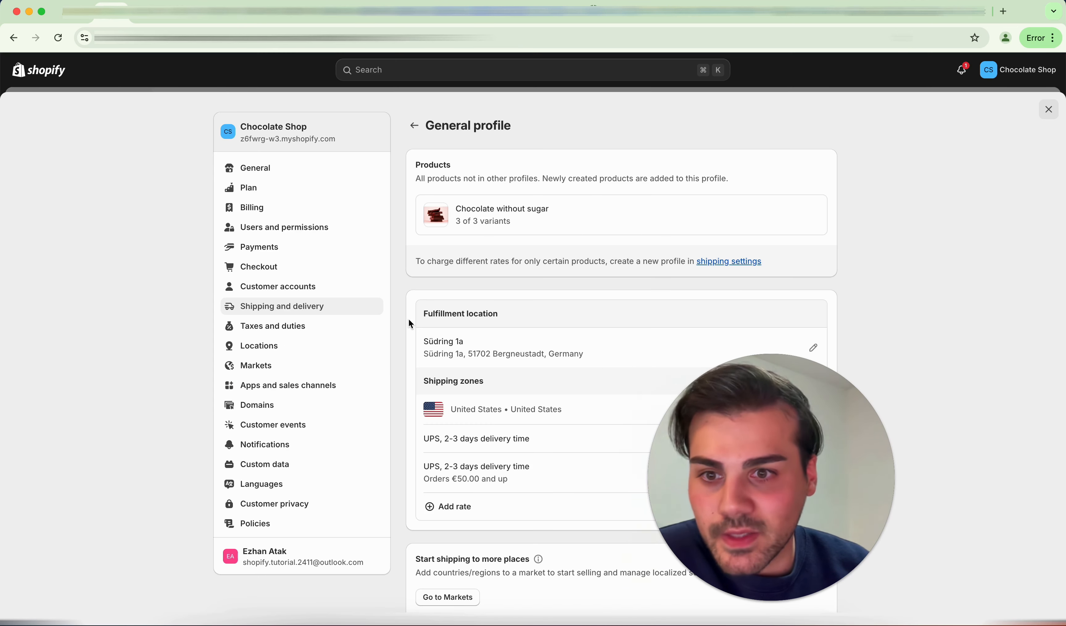
Turn off price rounding, compare-at price hiding and country/region redirection, then reload checkout
left_click(346, 366)
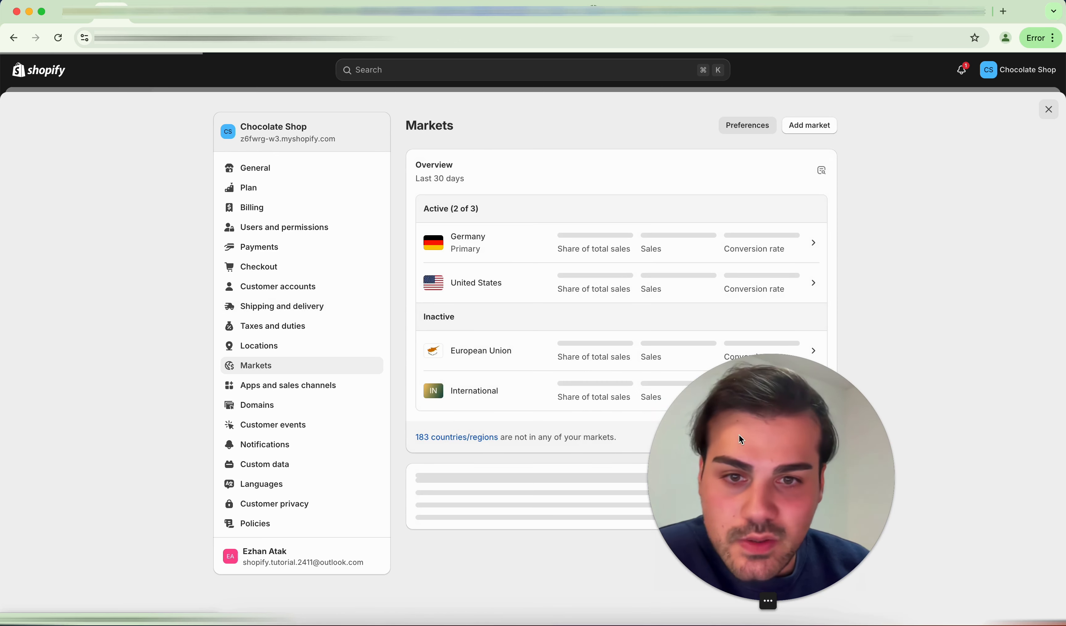
scroll(580, 417, "down", 1)
scroll(587, 413, "up", 1)
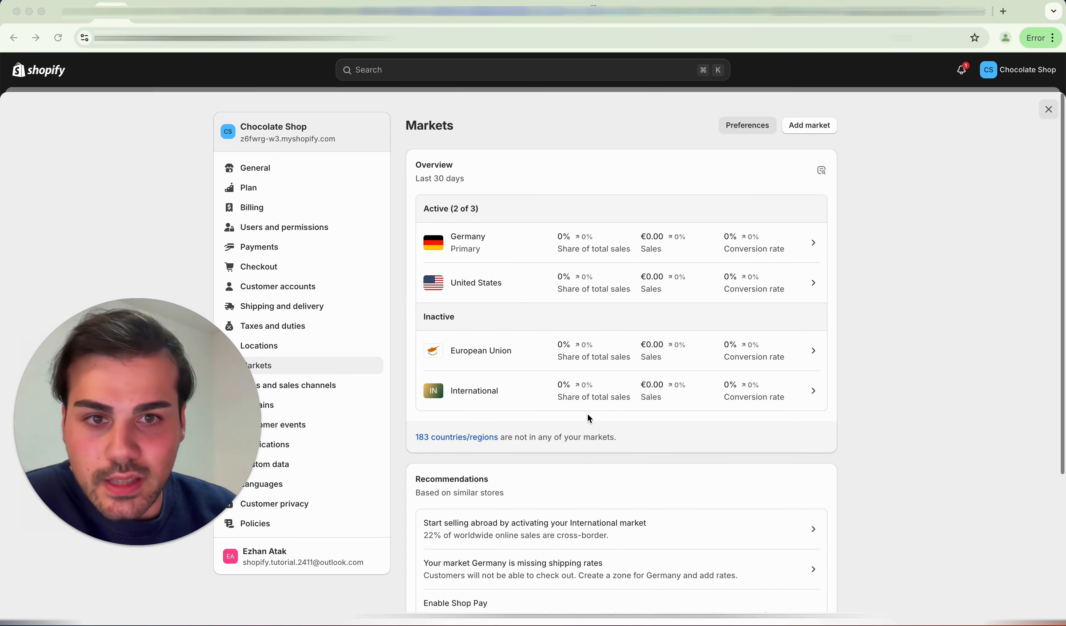
left_click(741, 127)
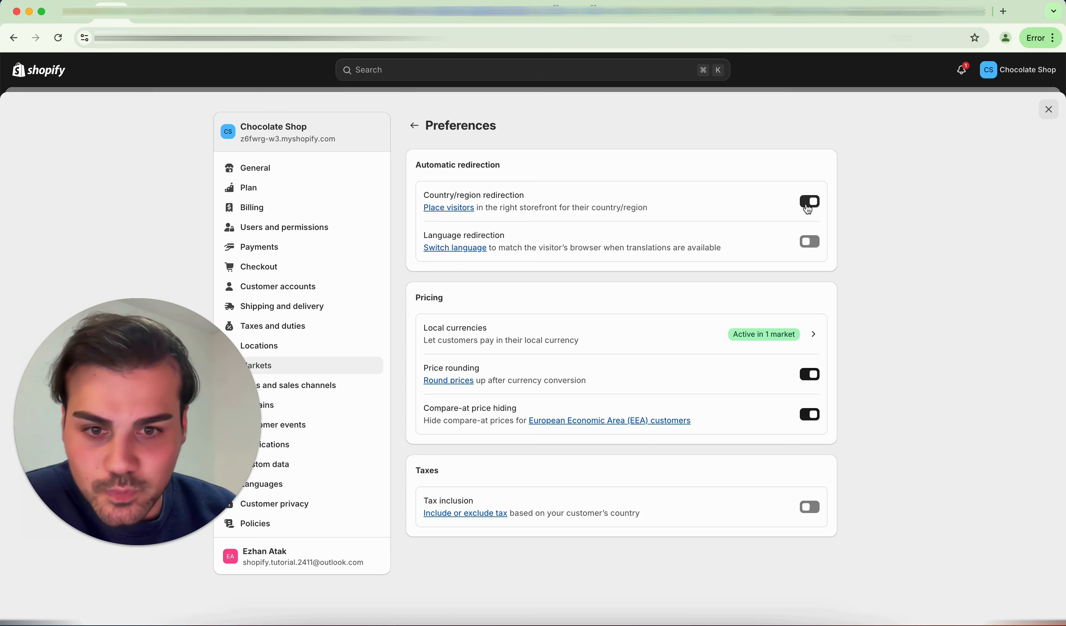
left_click(813, 377)
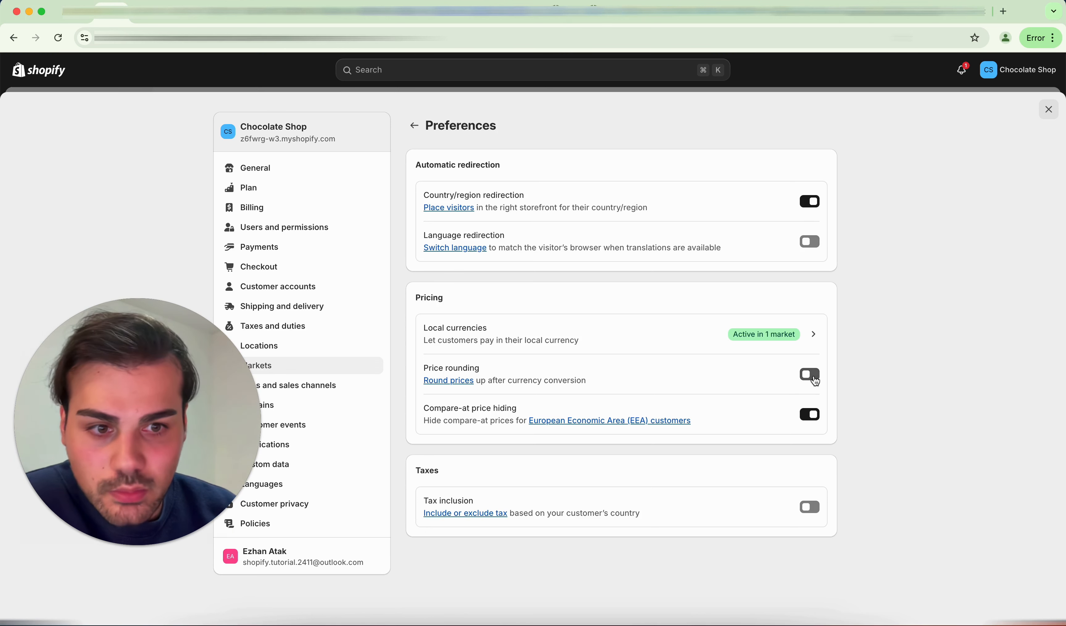
left_click(812, 417)
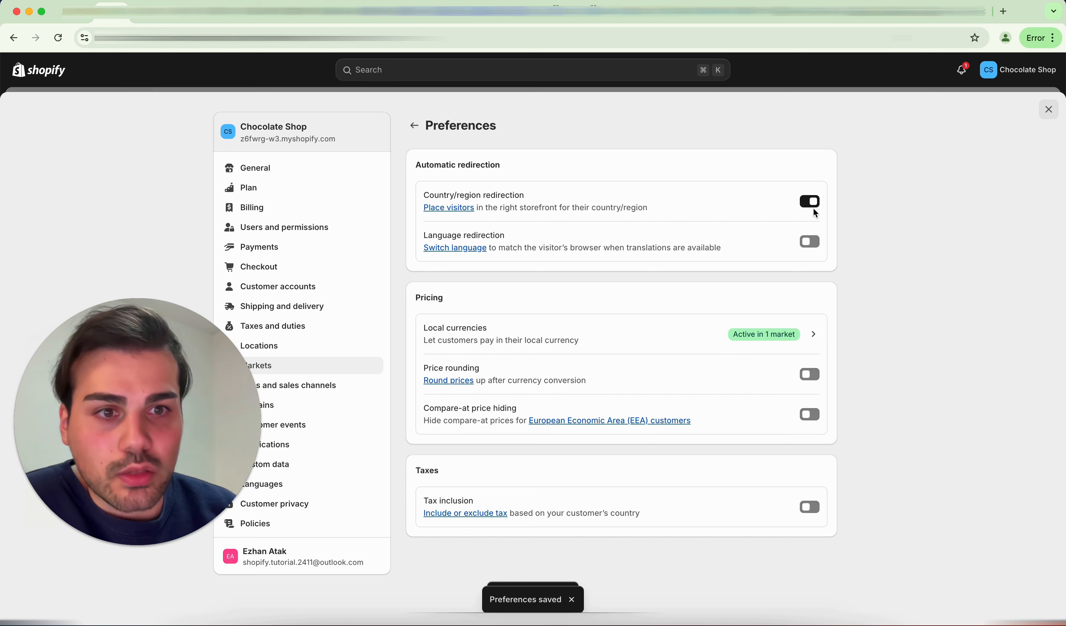
left_click(813, 203)
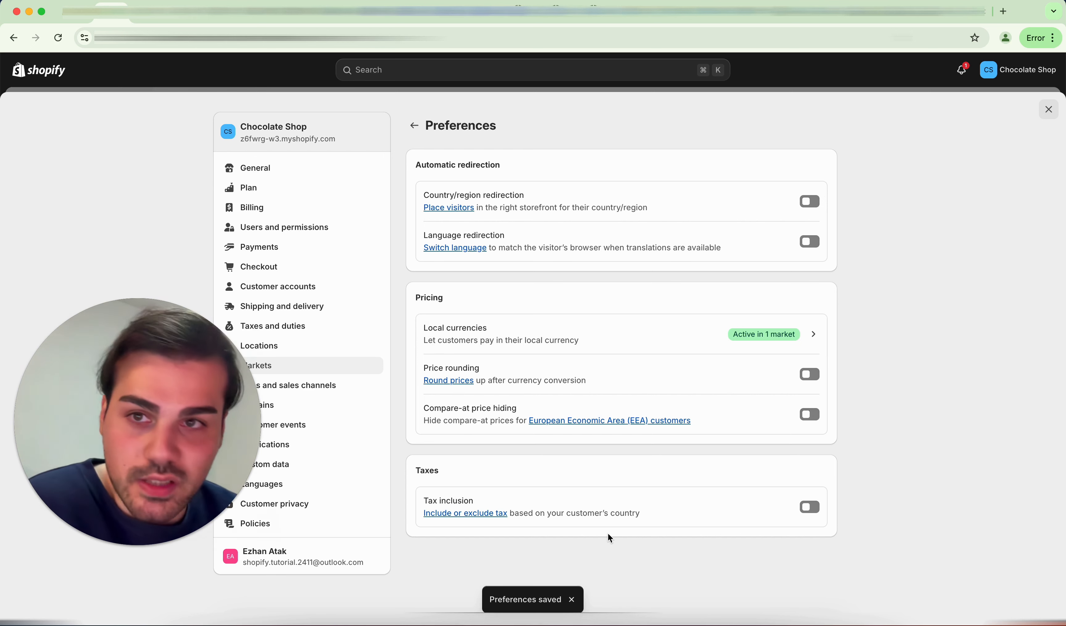
left_click(143, 18)
left_click(61, 41)
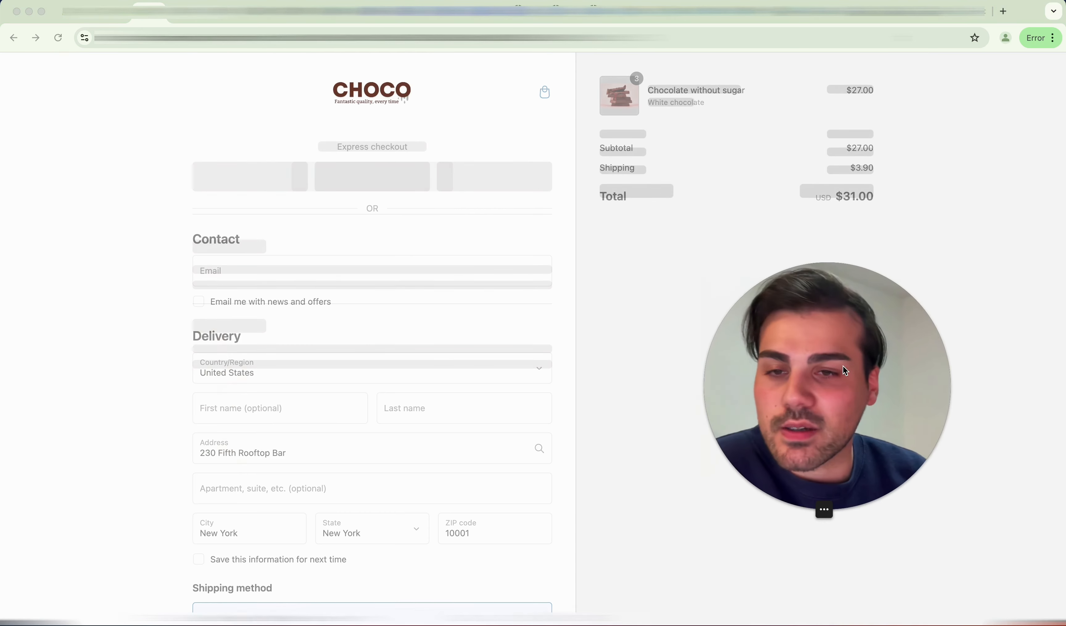
Check the checkout's reduced $3.90 shipping price
scroll(291, 351, "down", 3)
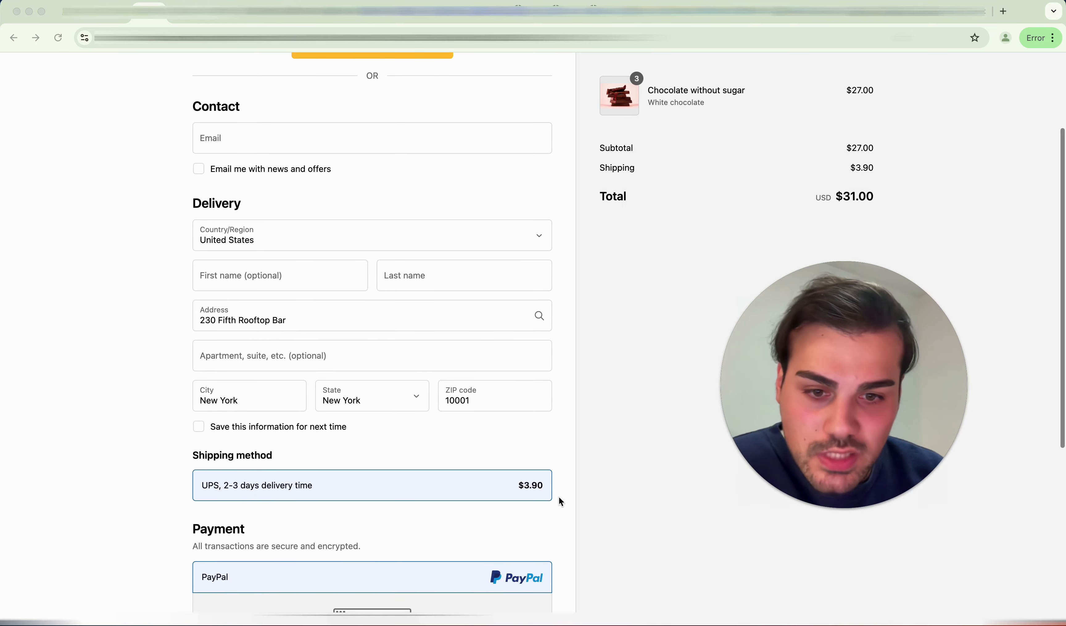
left_click(566, 486)
left_click_drag(566, 485, 526, 485)
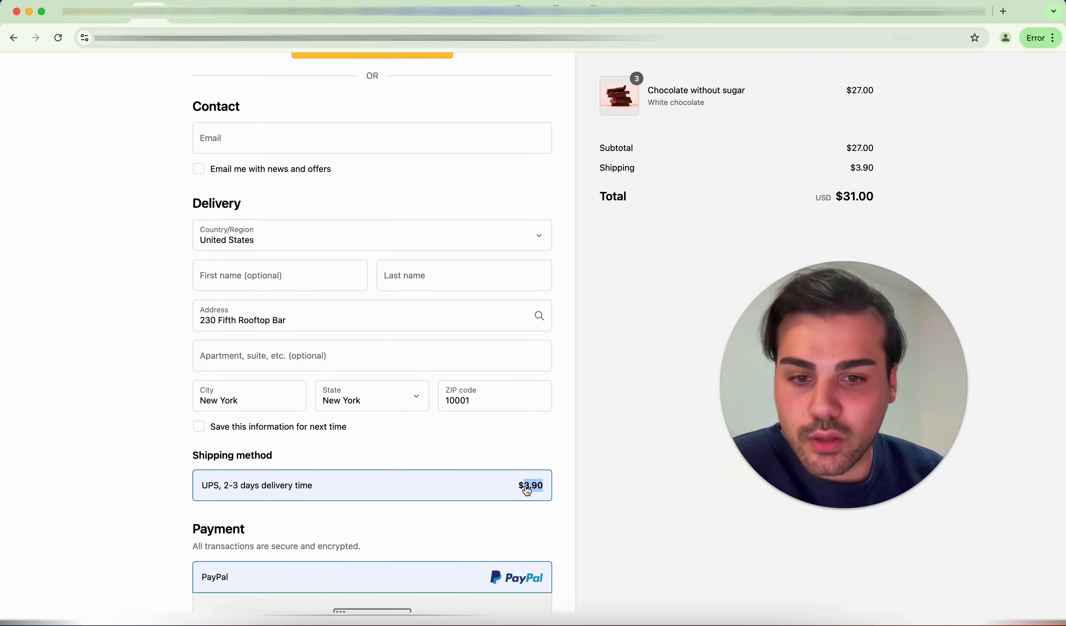
left_click_drag(755, 431, 59, 499)
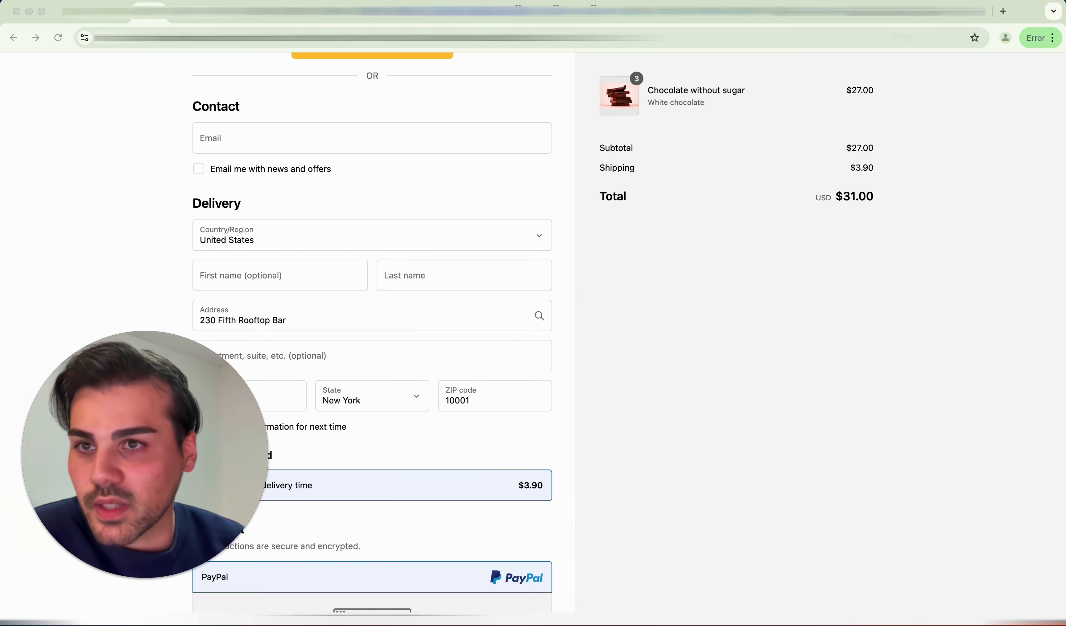
Turn country/region redirection and compare-at price hiding back on, then reload checkout
left_click(112, 11)
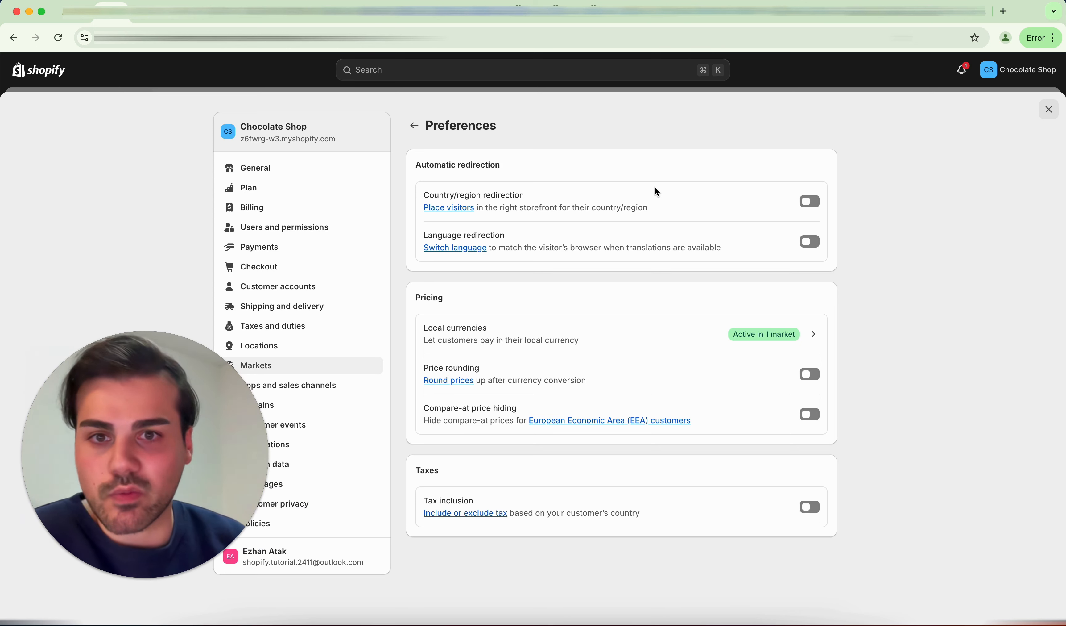
left_click(811, 208)
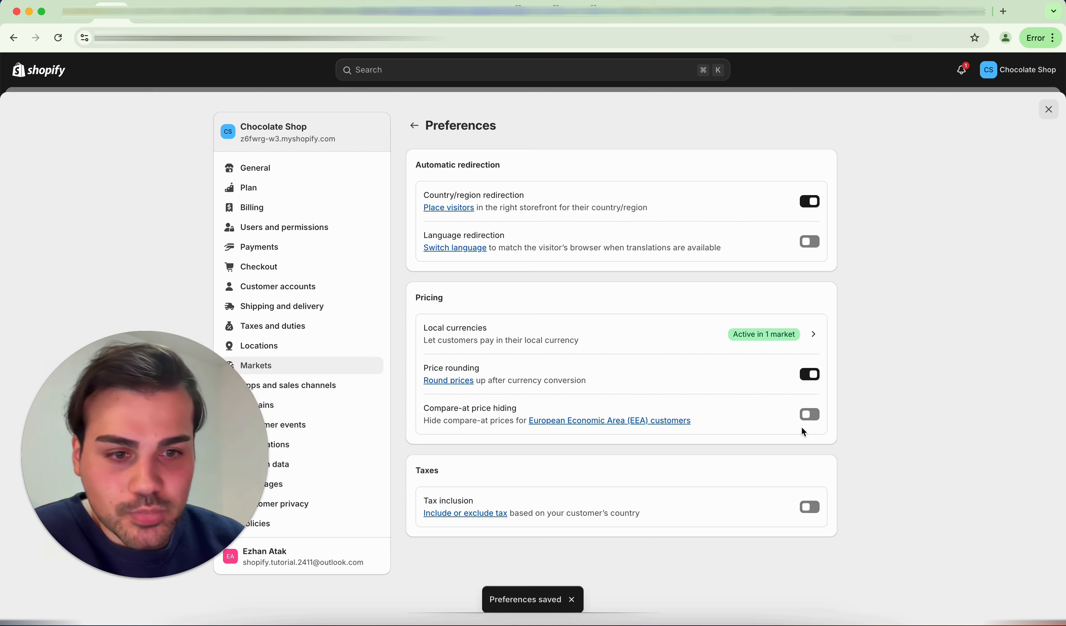
left_click(810, 416)
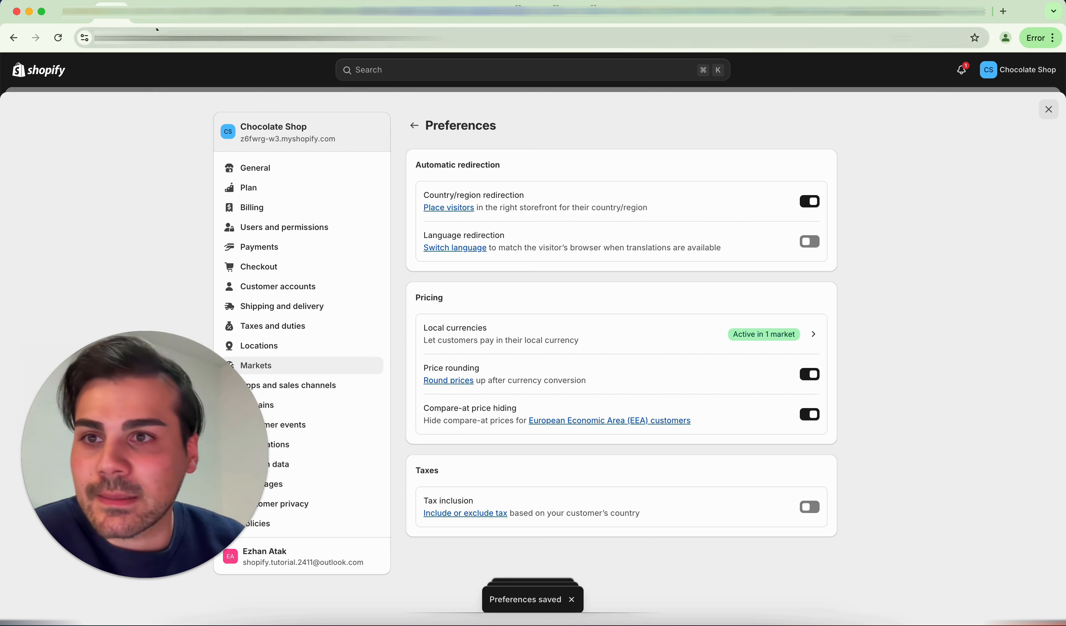
left_click(151, 17)
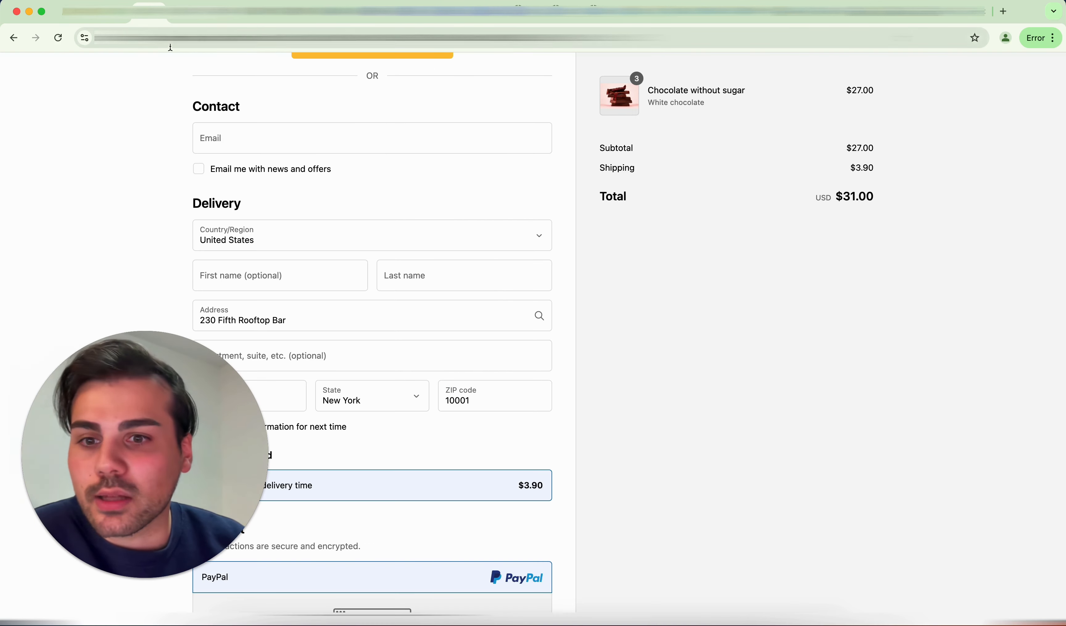
left_click(59, 39)
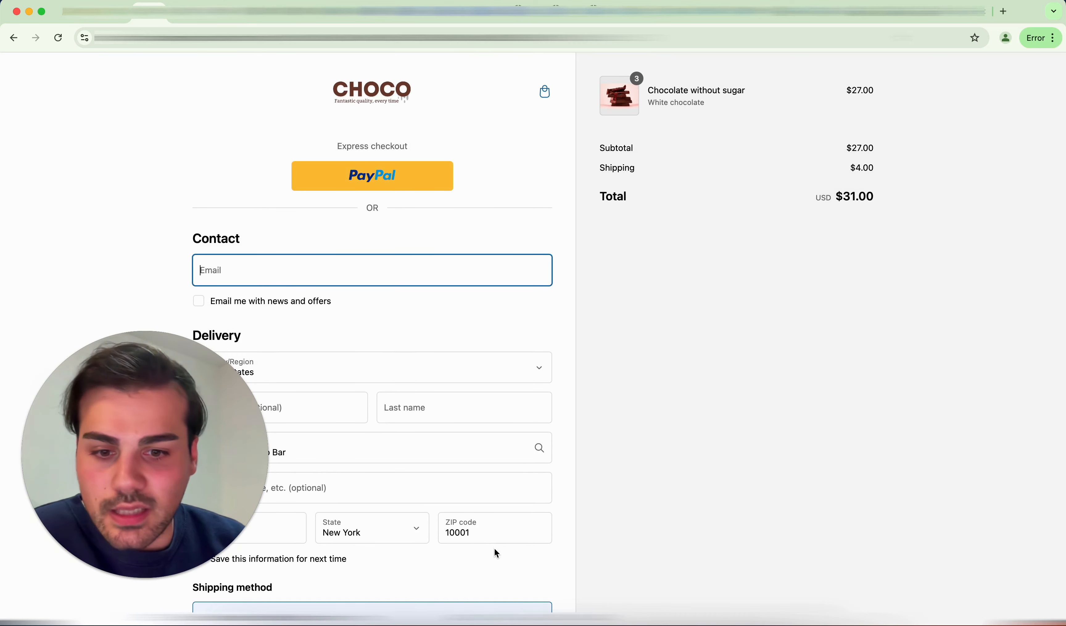
Confirm the checkout shipping cost is back to $4.00
scroll(494, 548, "down", 2)
left_click_drag(544, 528, 530, 528)
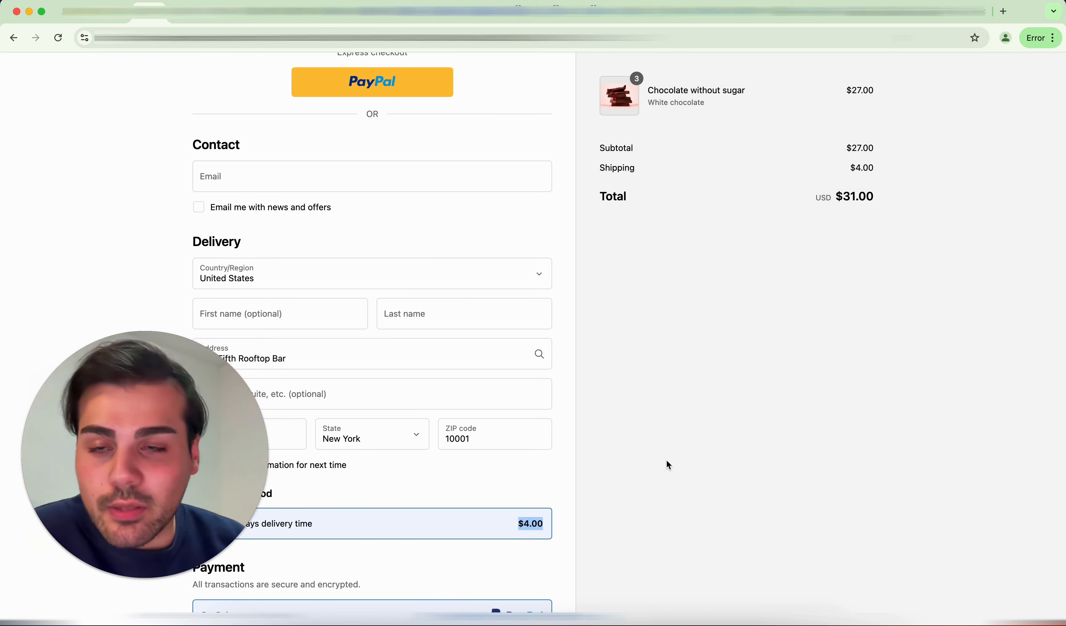
left_click(626, 500)
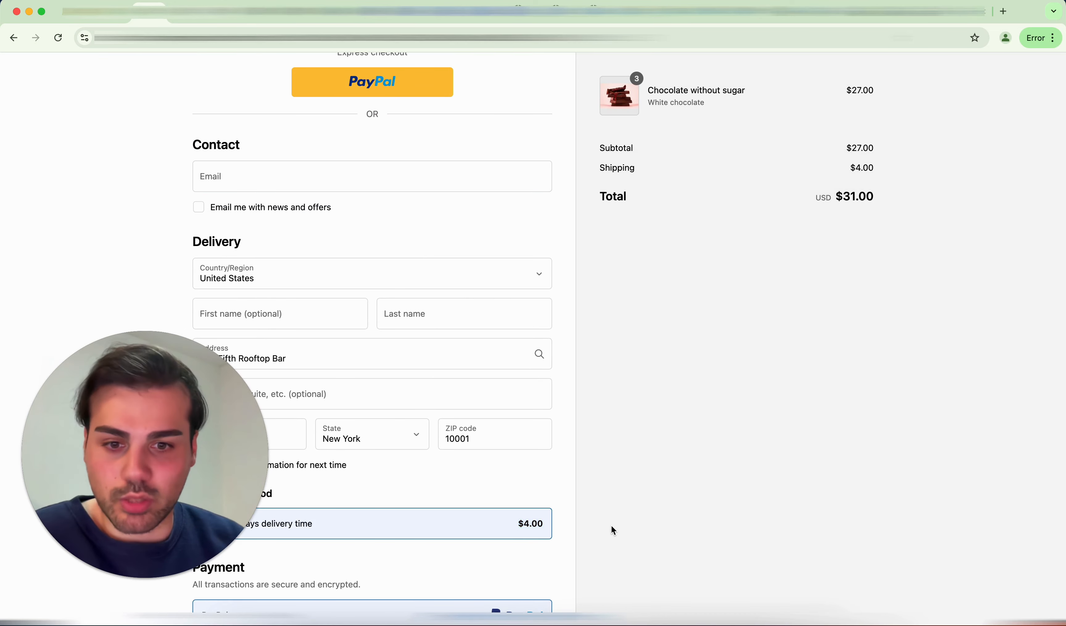
left_click_drag(612, 529, 501, 529)
left_click(581, 523)
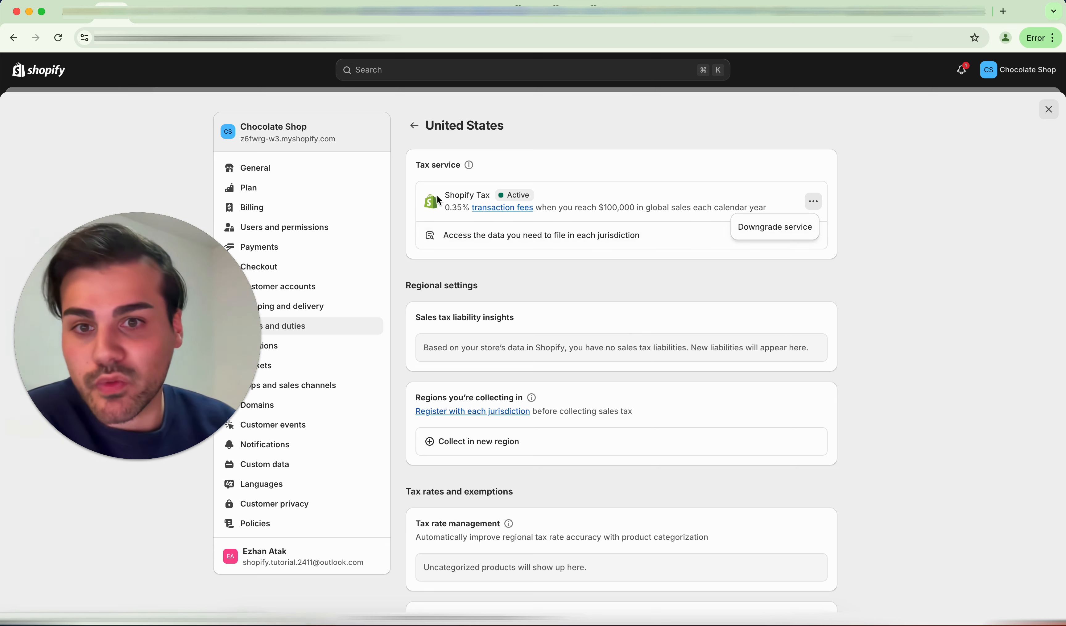
Review Shopify Tax's 0.35% fee, try Manual and Basic Tax, then reselect Shopify Tax
left_click_drag(442, 195, 504, 195)
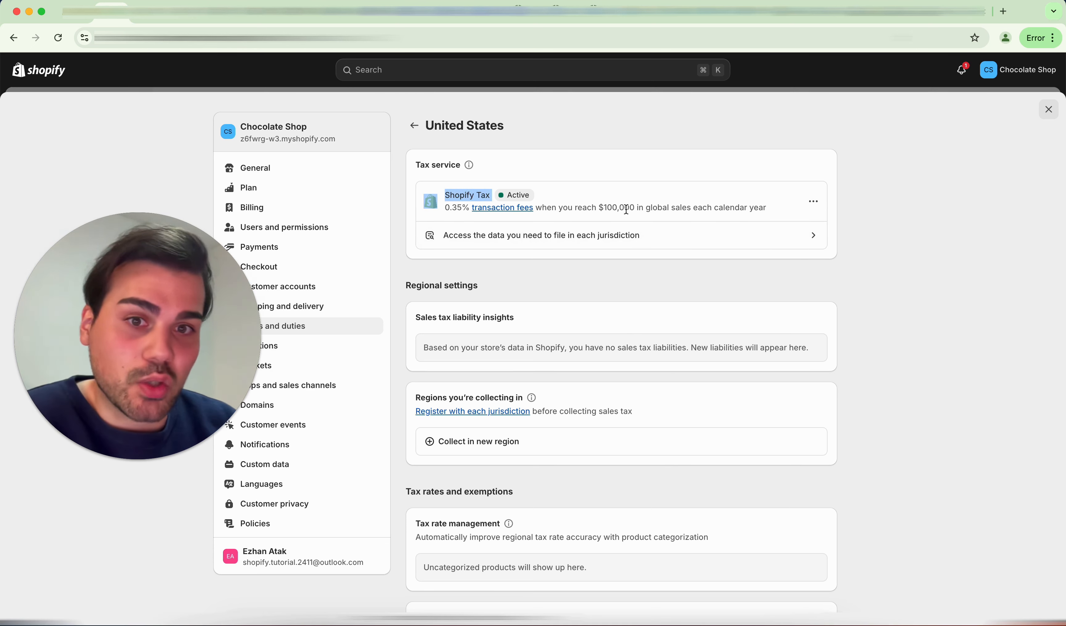
mouse_move(444, 207)
left_mouse_down()
mouse_move(625, 207)
mouse_move(457, 207)
left_mouse_up()
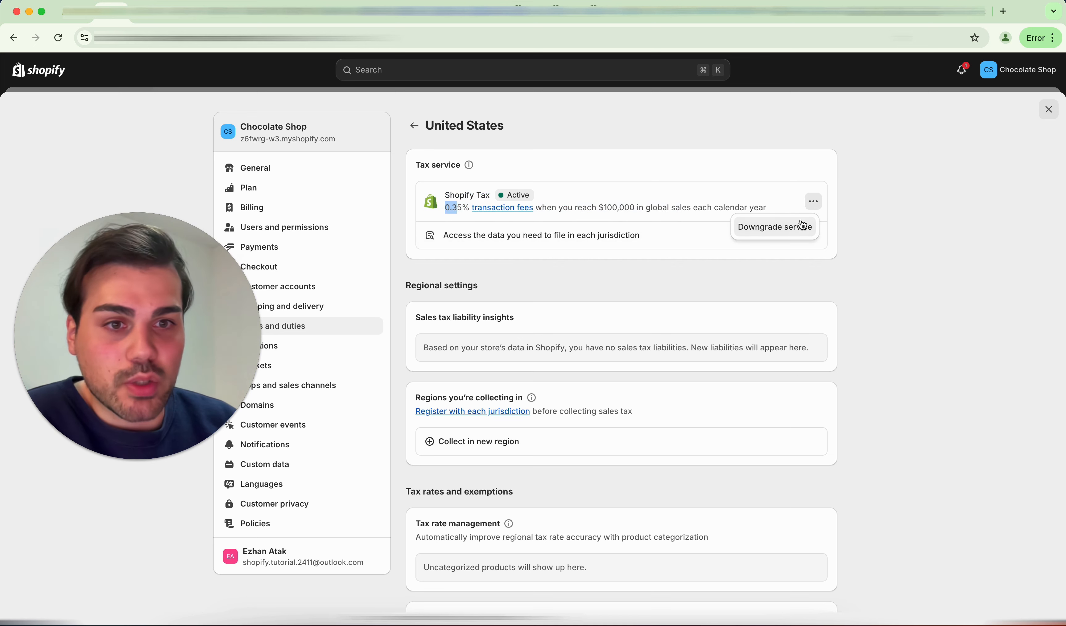
left_click(800, 221)
scroll(687, 335, "down", 2)
scroll(688, 335, "down", 3)
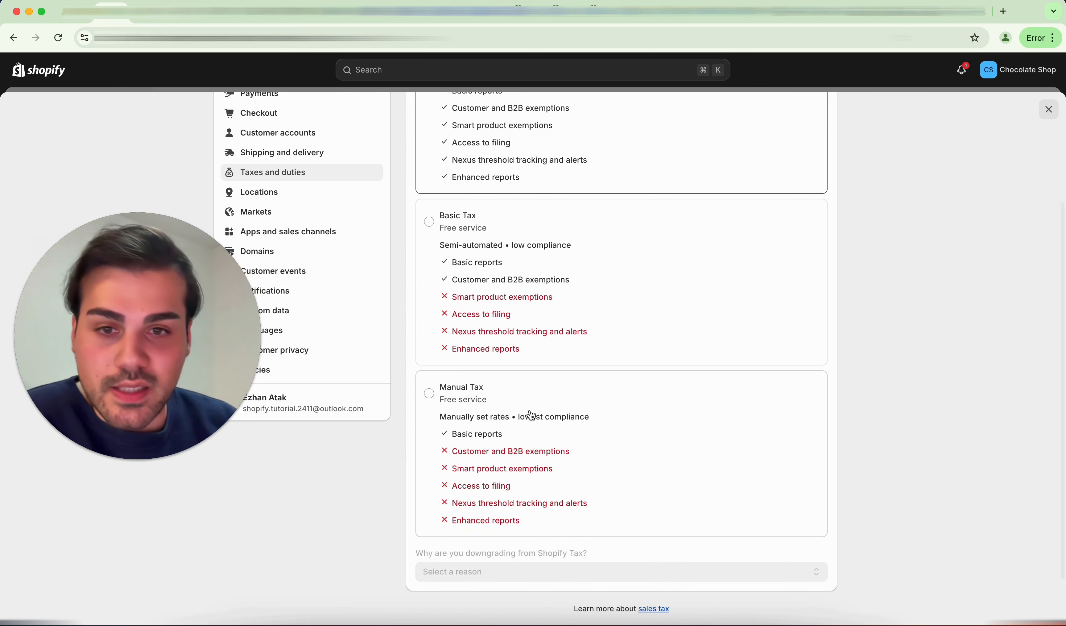
left_click(531, 415)
left_click(501, 268)
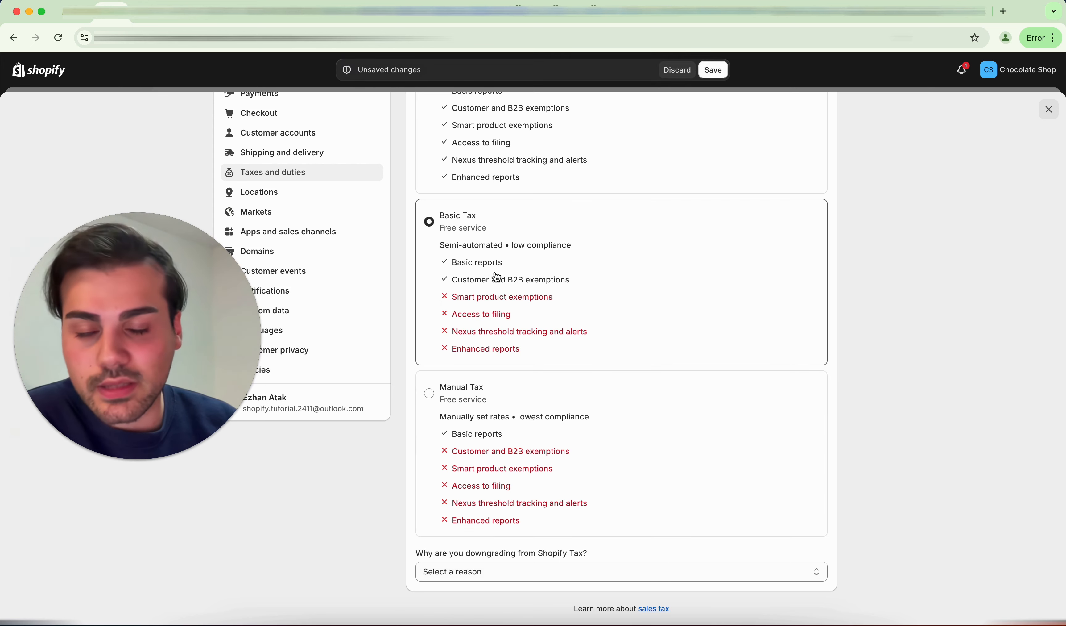
scroll(498, 275, "up", 5)
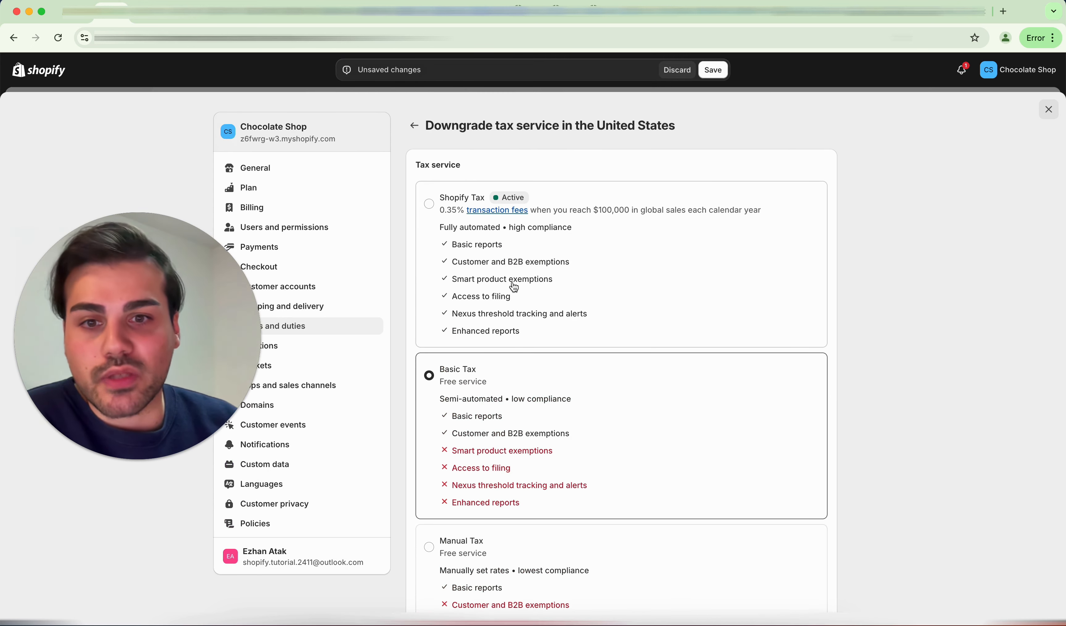
left_click(541, 342)
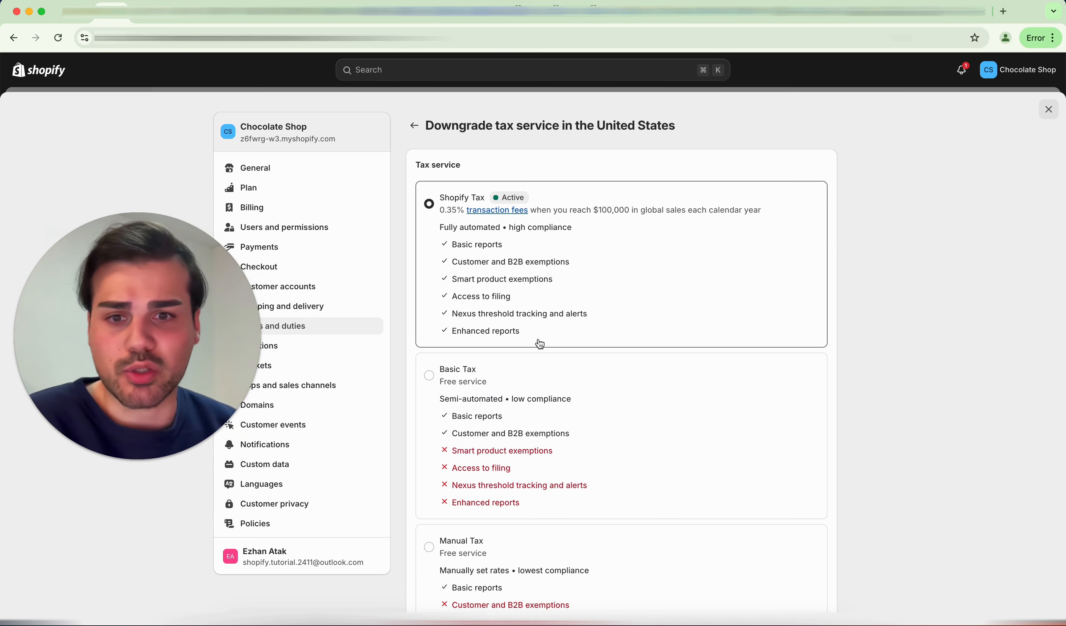
Return to the United States tax settings unchanged and scroll through them
scroll(657, 313, "down", 5)
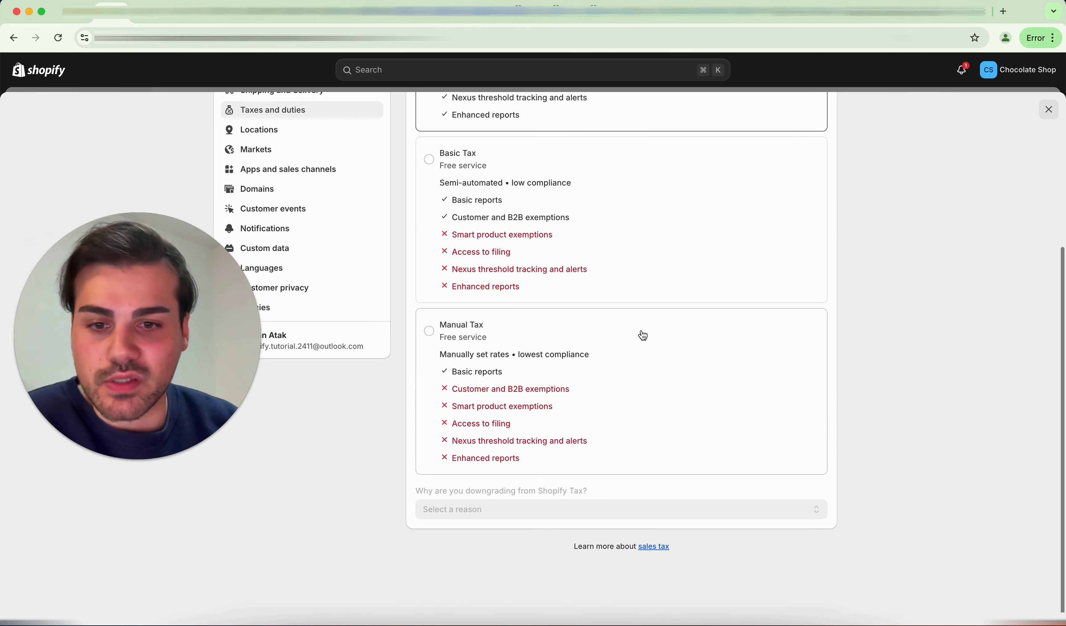
scroll(640, 335, "up", 8)
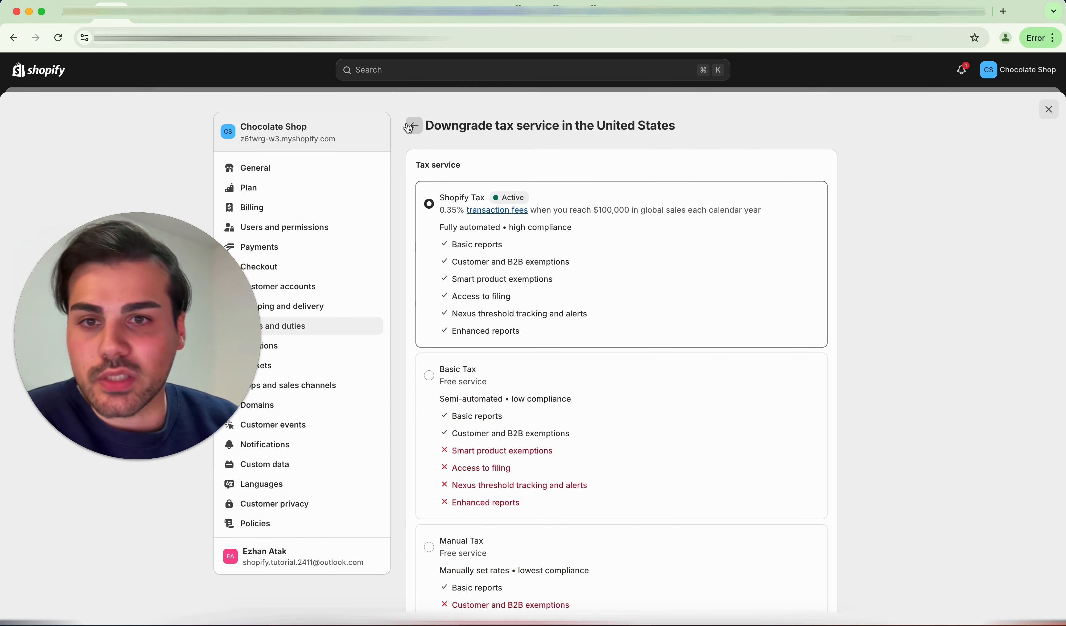
left_click(416, 125)
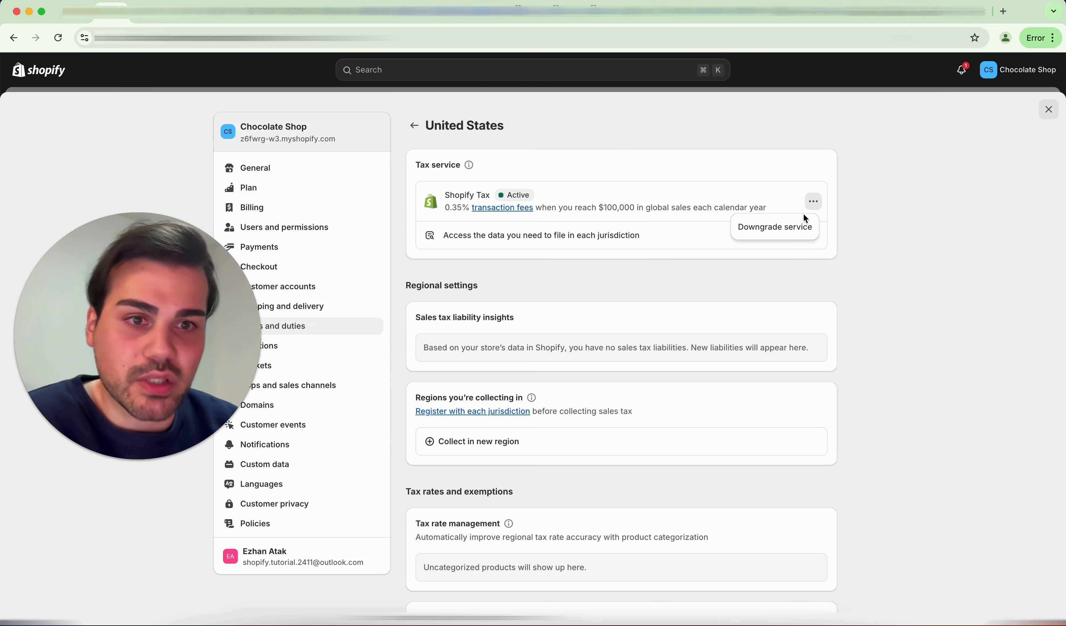
left_click(907, 256)
scroll(515, 374, "down", 2)
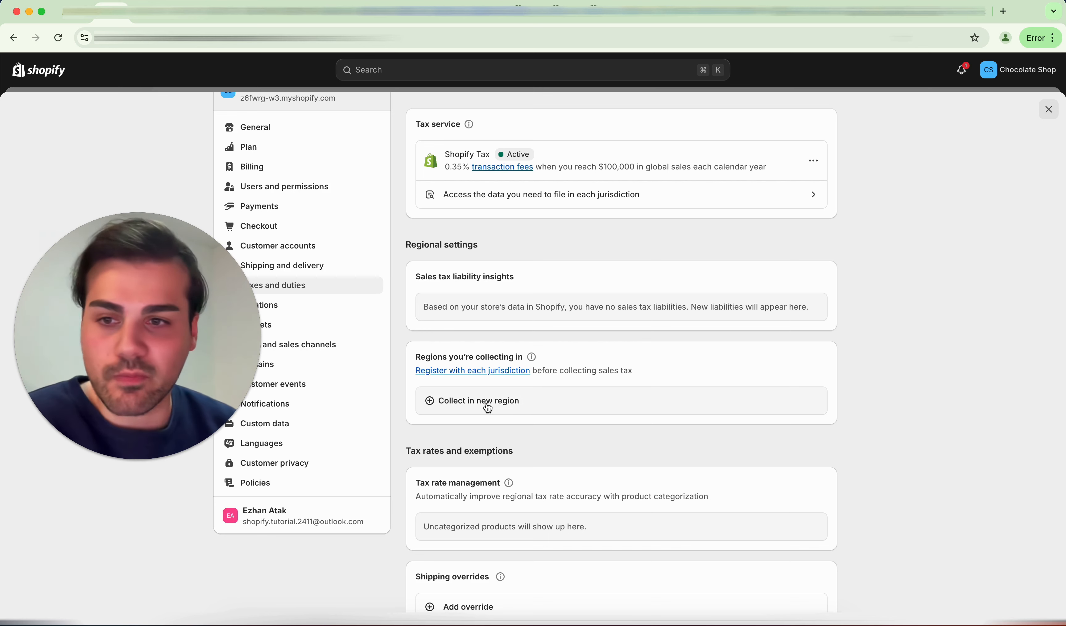
scroll(540, 417, "down", 5)
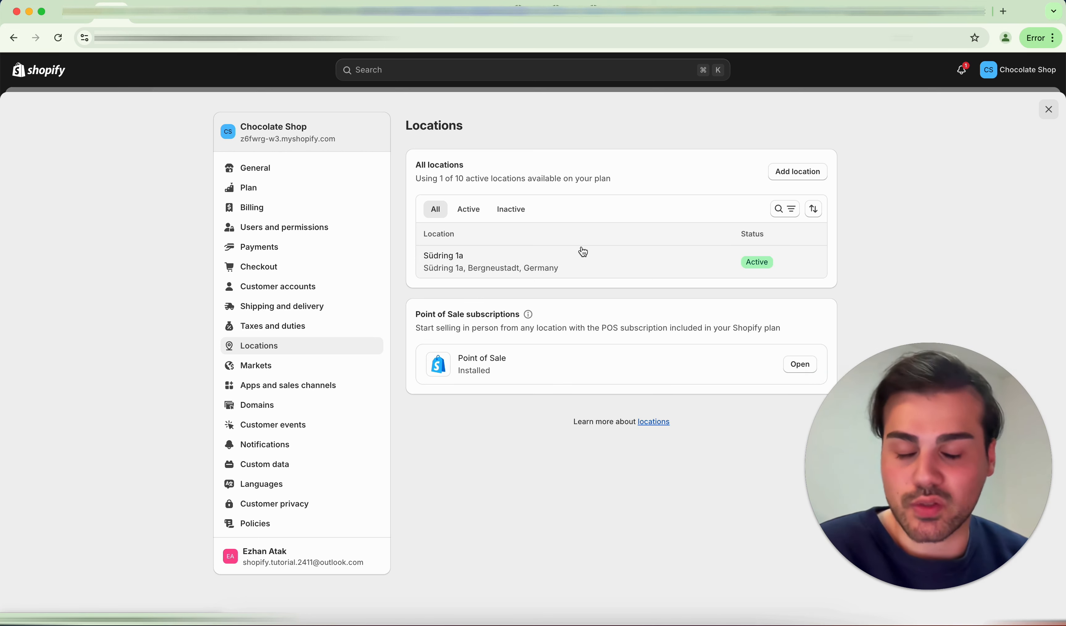
Start adding a store location, back out to Locations, and open the Markets settings
left_click(814, 172)
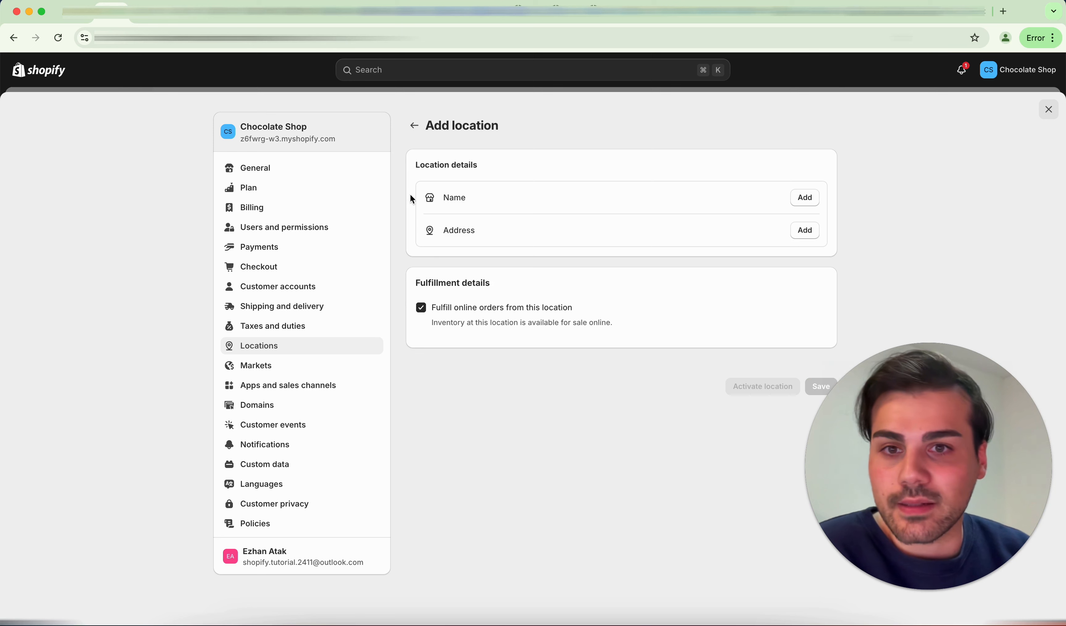
left_click(414, 127)
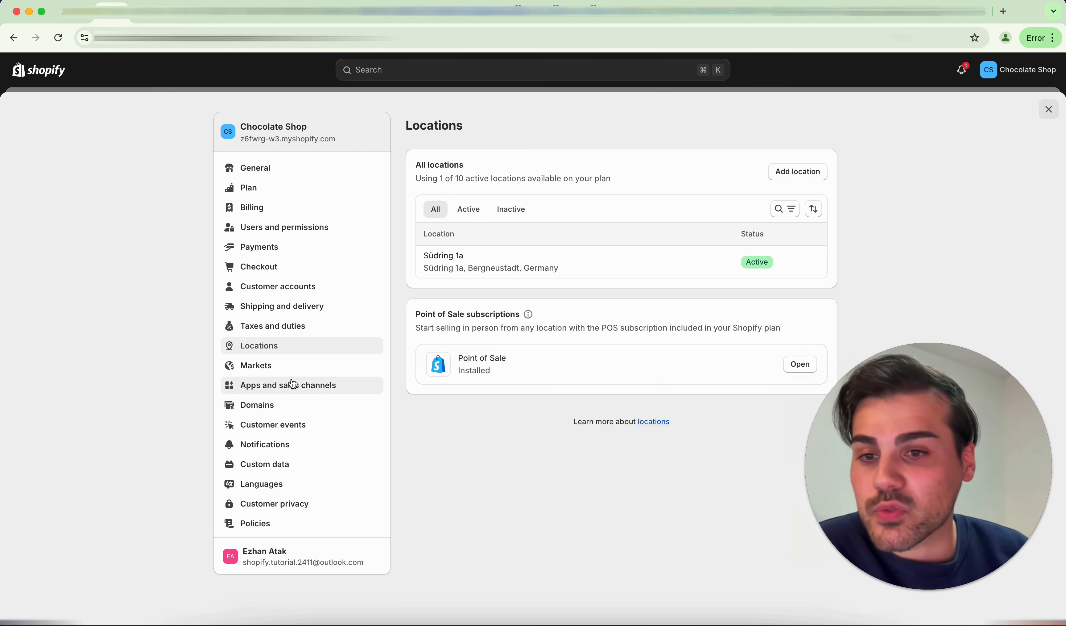
left_click(288, 365)
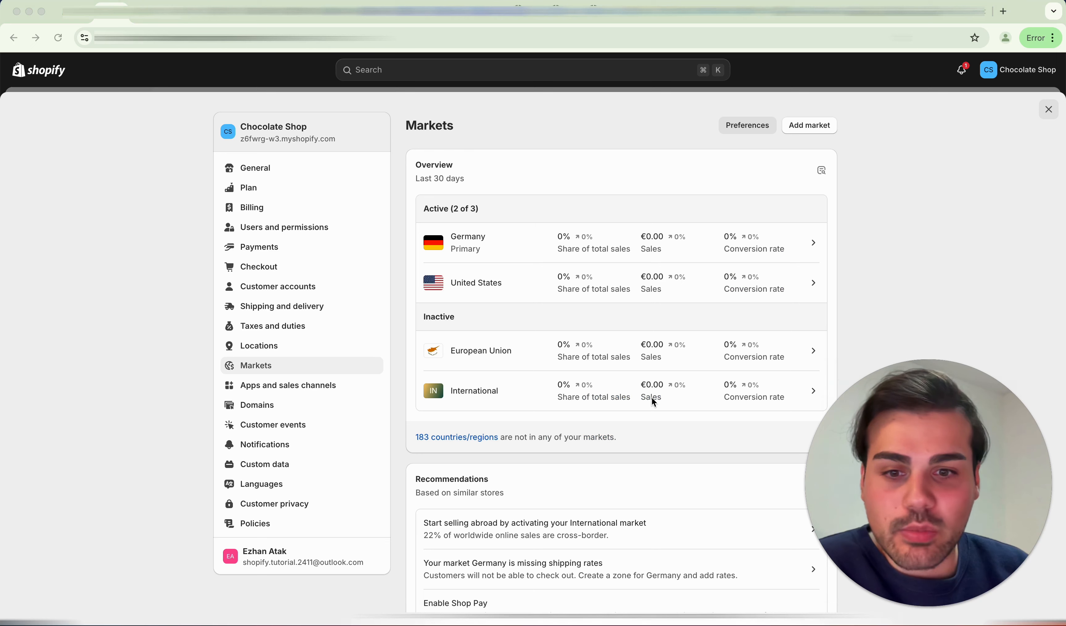
Scroll the Markets recommendations, then go via Apps and sales channels to Domains
scroll(663, 389, "down", 1)
scroll(664, 389, "up", 1)
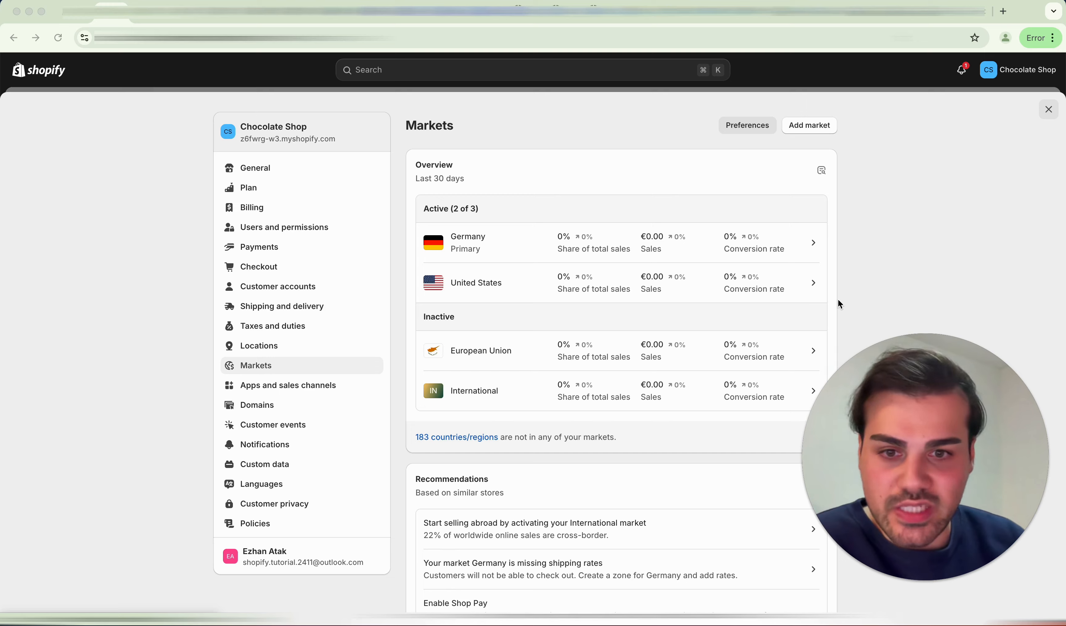
scroll(583, 432, "down", 5)
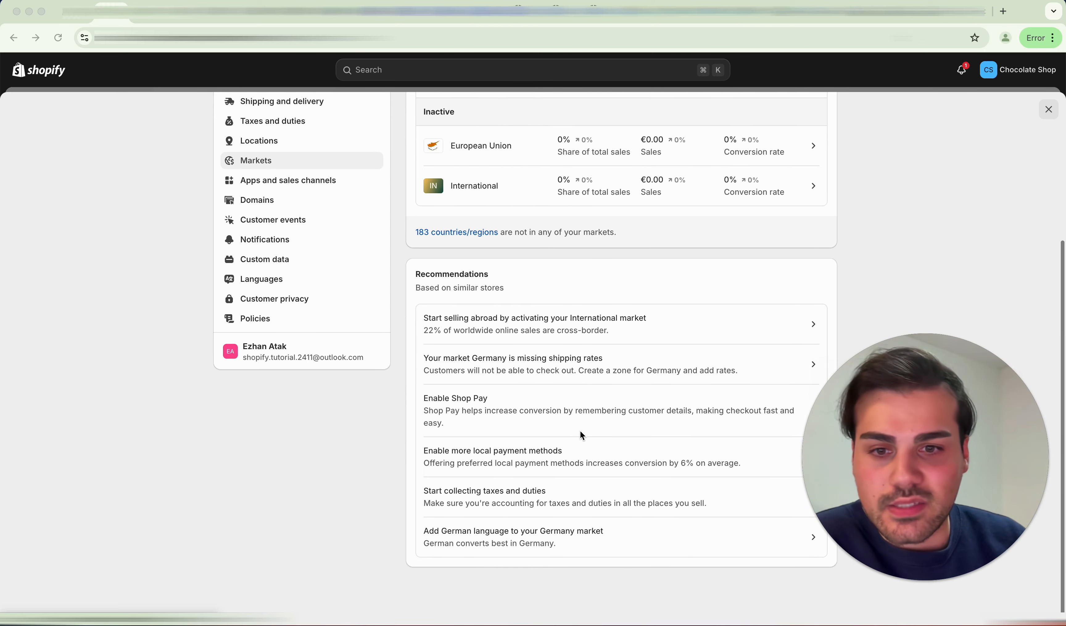
scroll(581, 434, "up", 5)
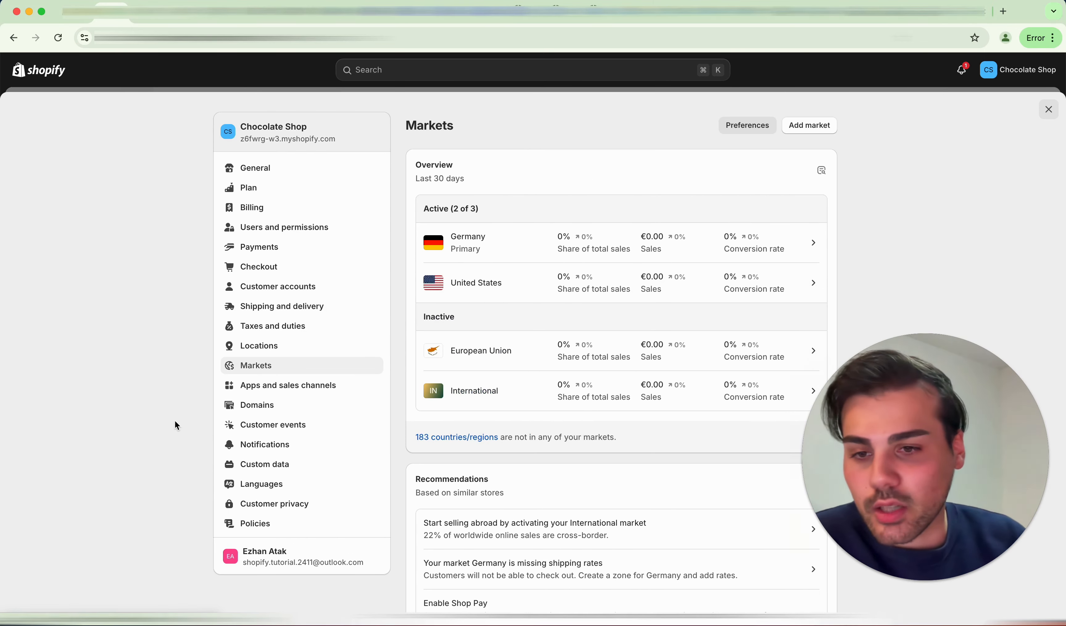
left_click(288, 389)
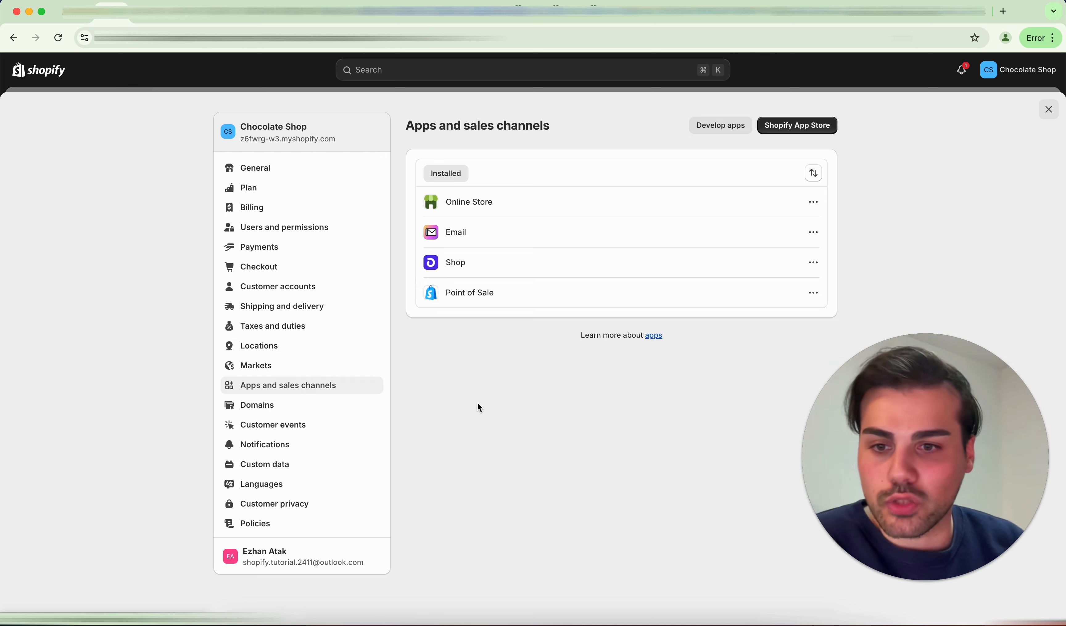
left_click(281, 406)
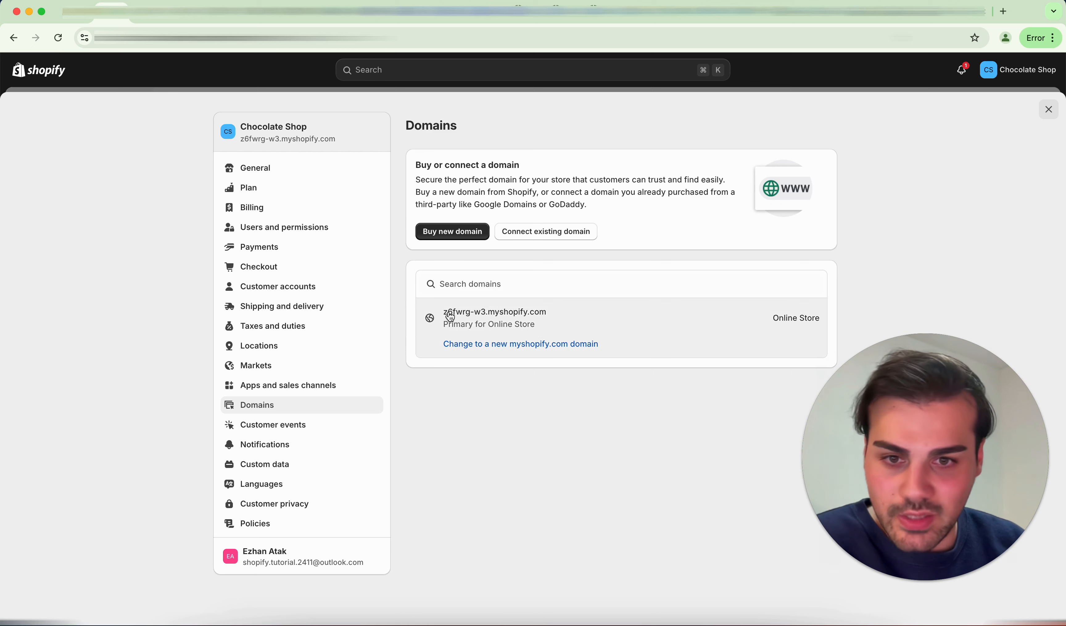
View the primary myshopify.com domain, then connect the existing domain chocolate.de
left_click(464, 321)
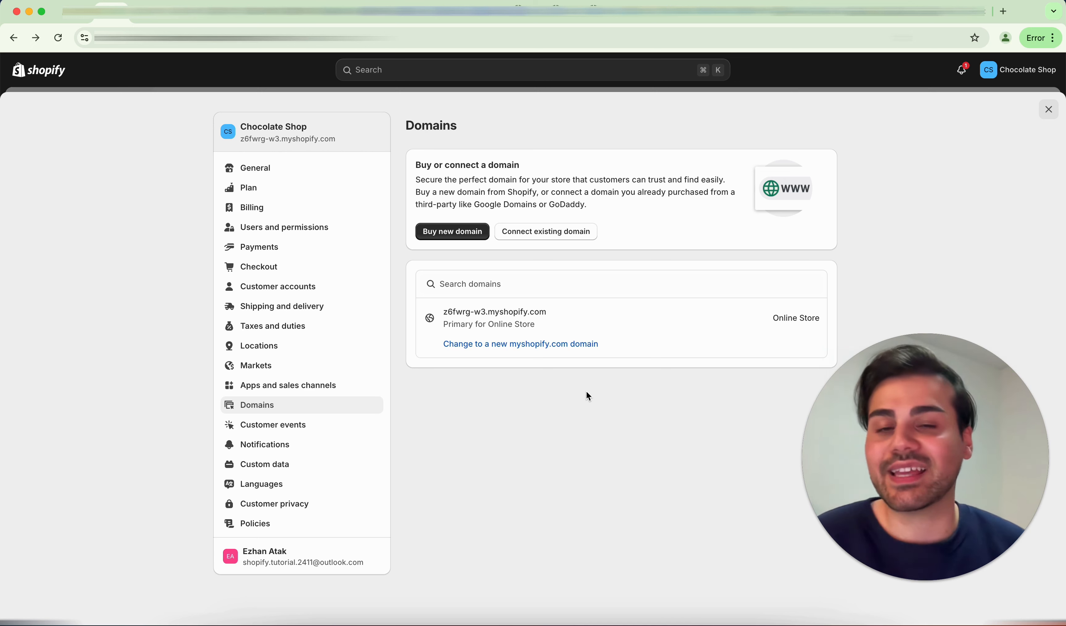
left_click(553, 235)
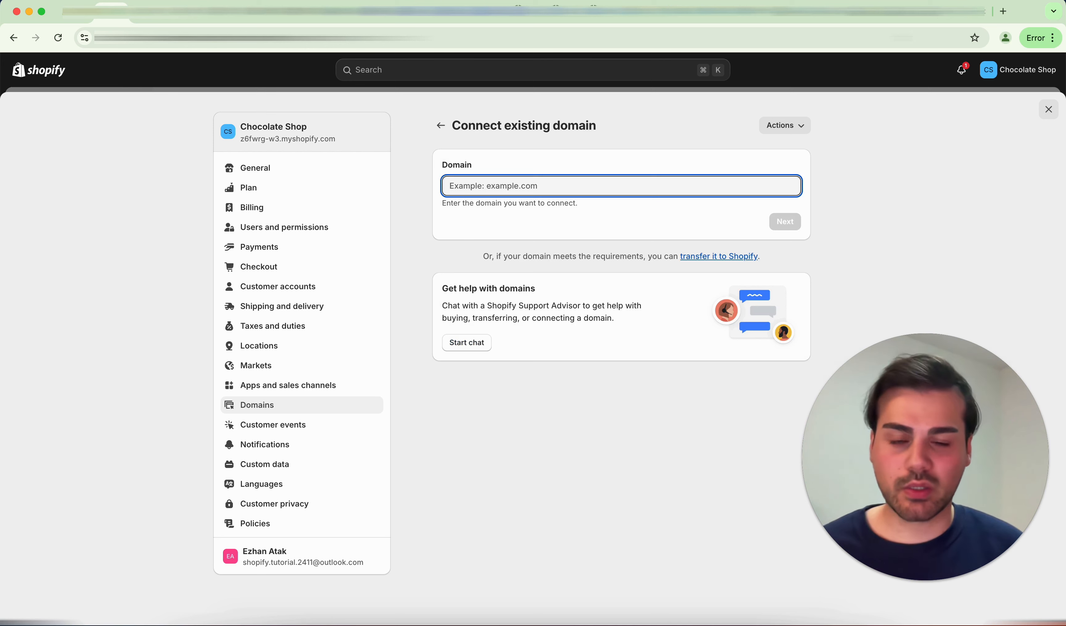
left_click(787, 225)
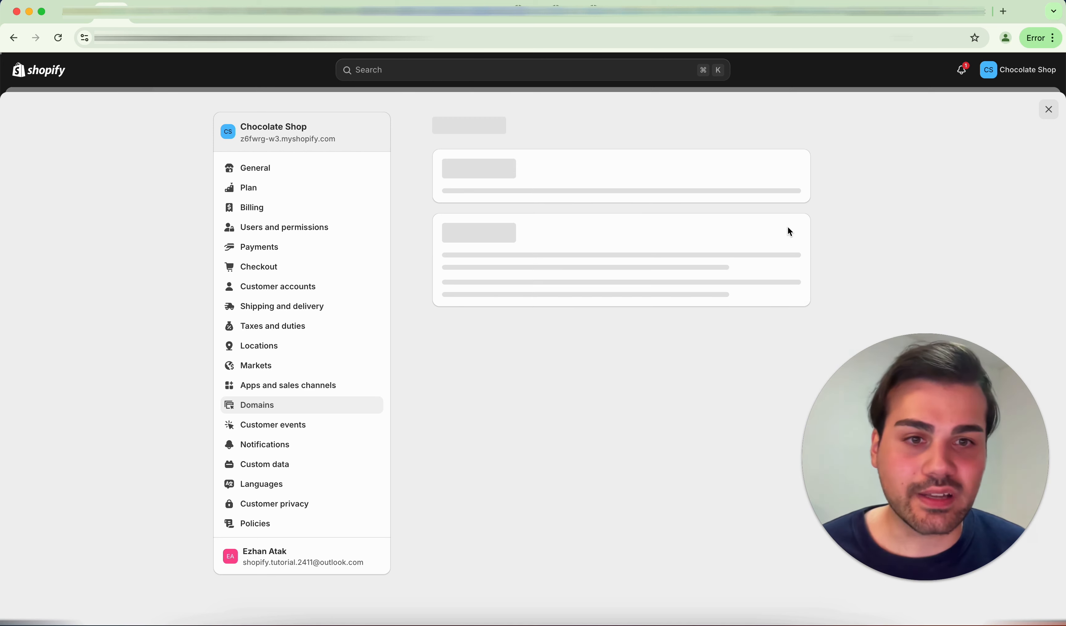
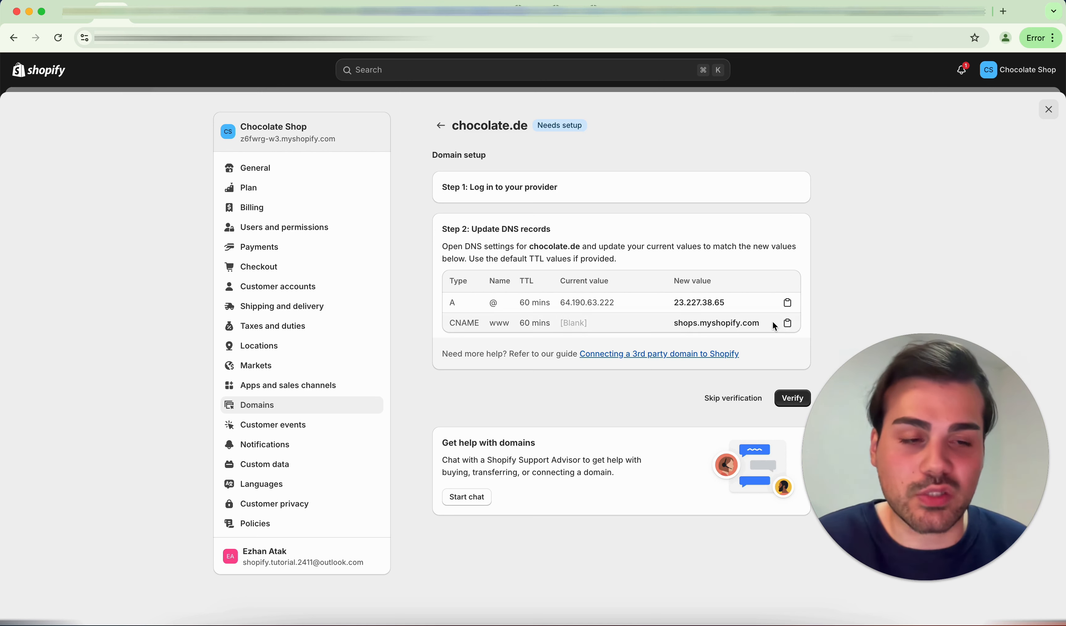
Open the Customer events settings, which list no pixels for the store yet
left_click_drag(874, 437, 799, 432)
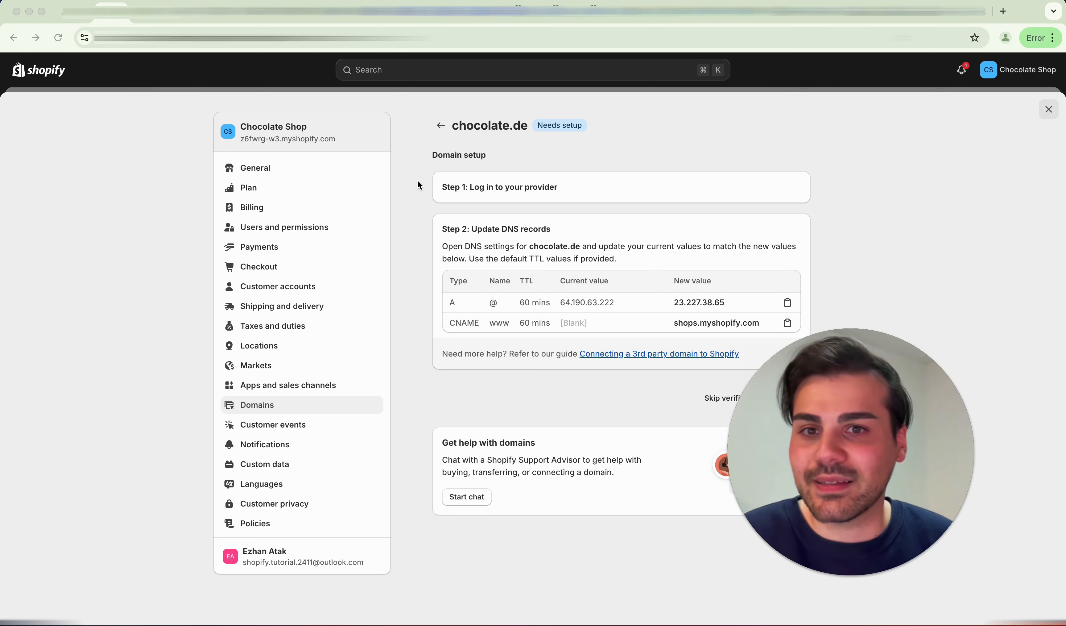
left_click(297, 425)
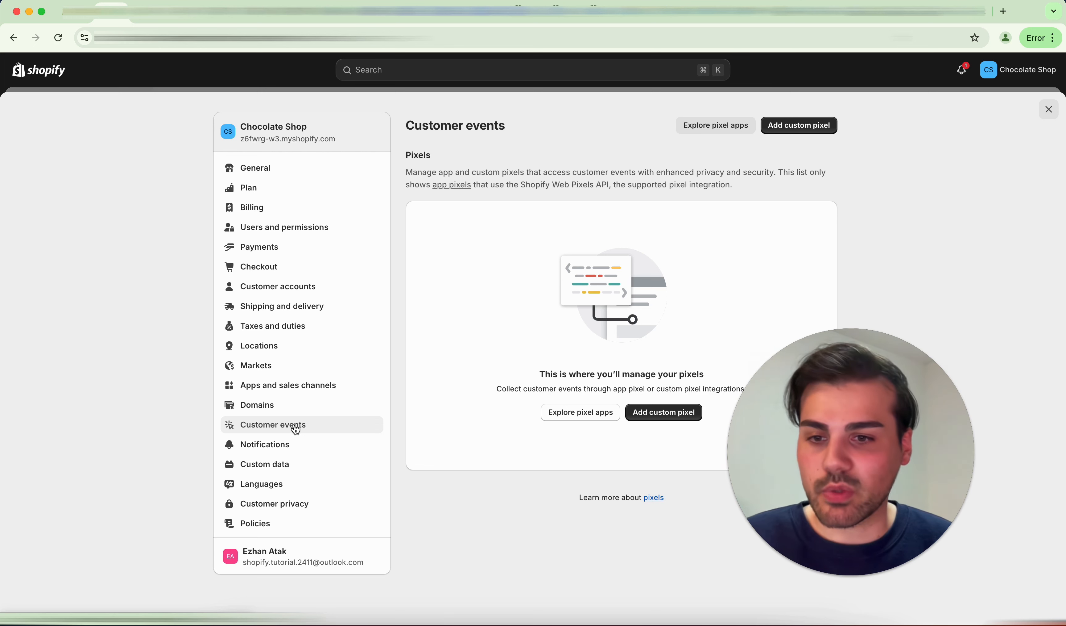
Go to Notifications, select the sender email address, then open Customer notifications
left_click(289, 445)
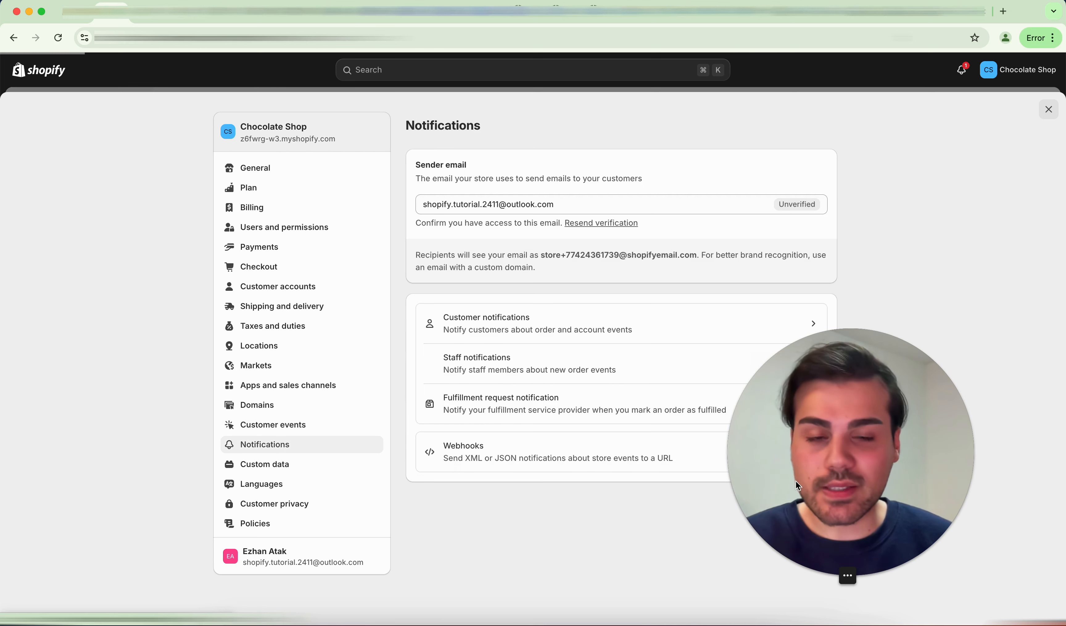
left_click_drag(735, 428, 836, 443)
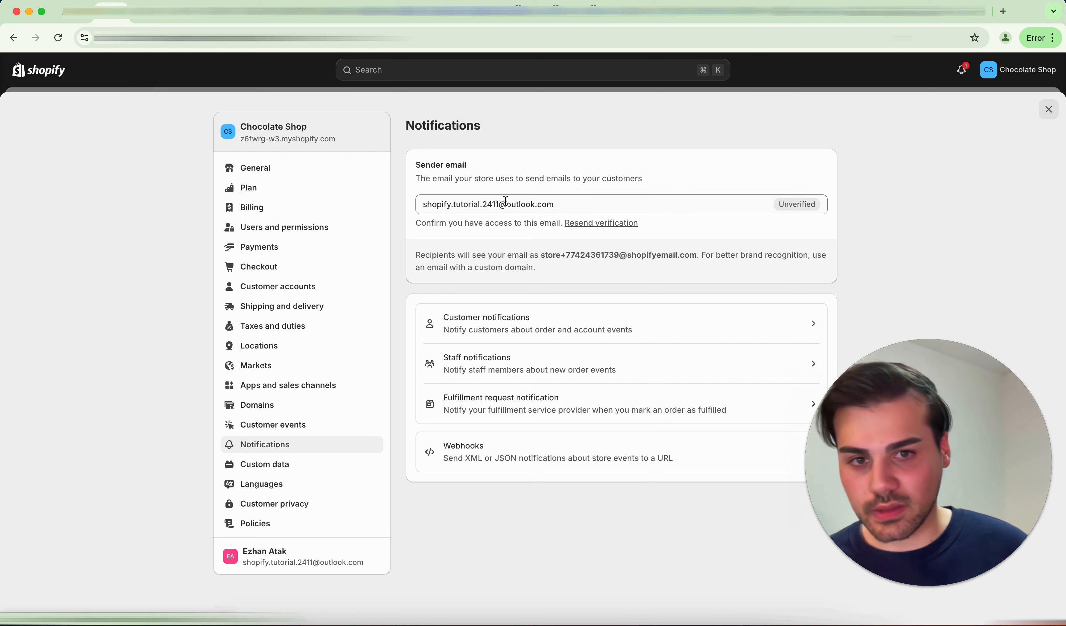
left_click_drag(556, 204, 410, 208)
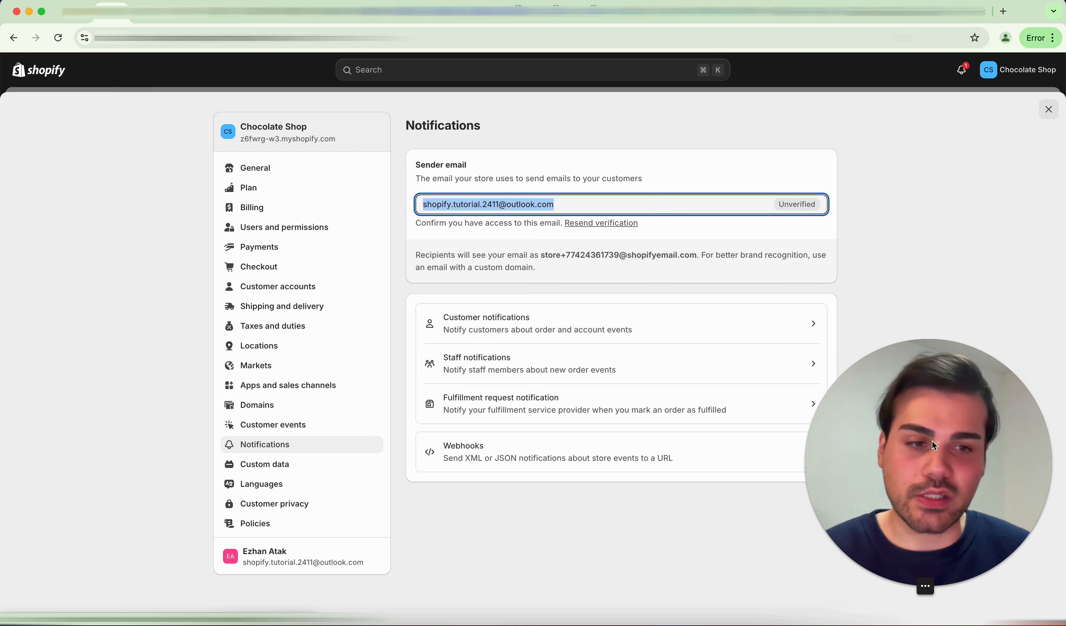
left_click_drag(923, 436, 193, 431)
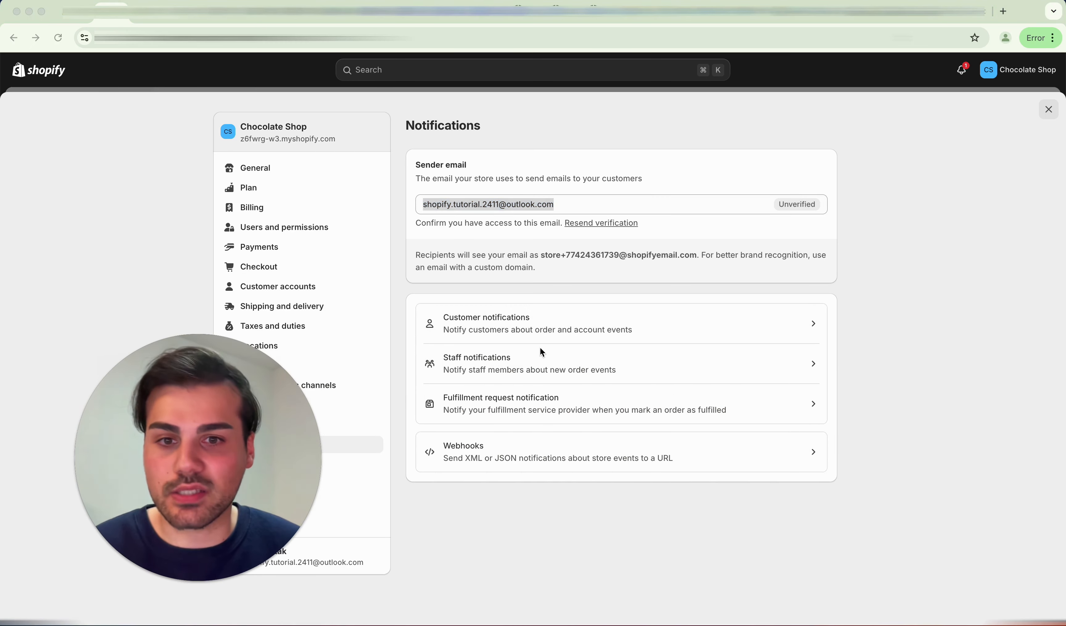
left_click(536, 320)
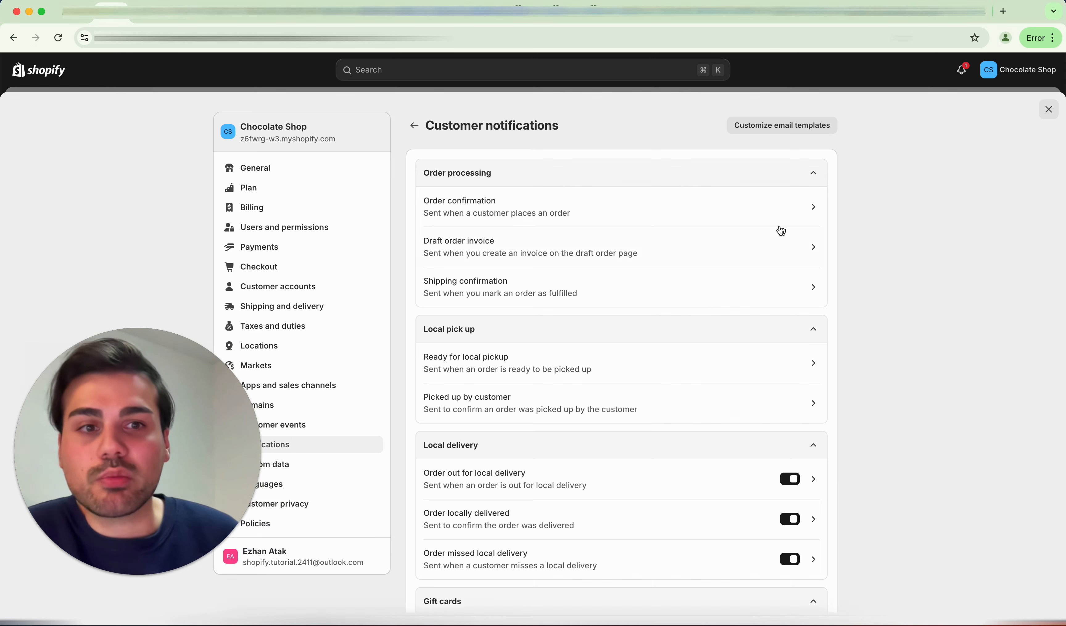
Open the Order confirmation email's code and scroll through the template
left_click(732, 208)
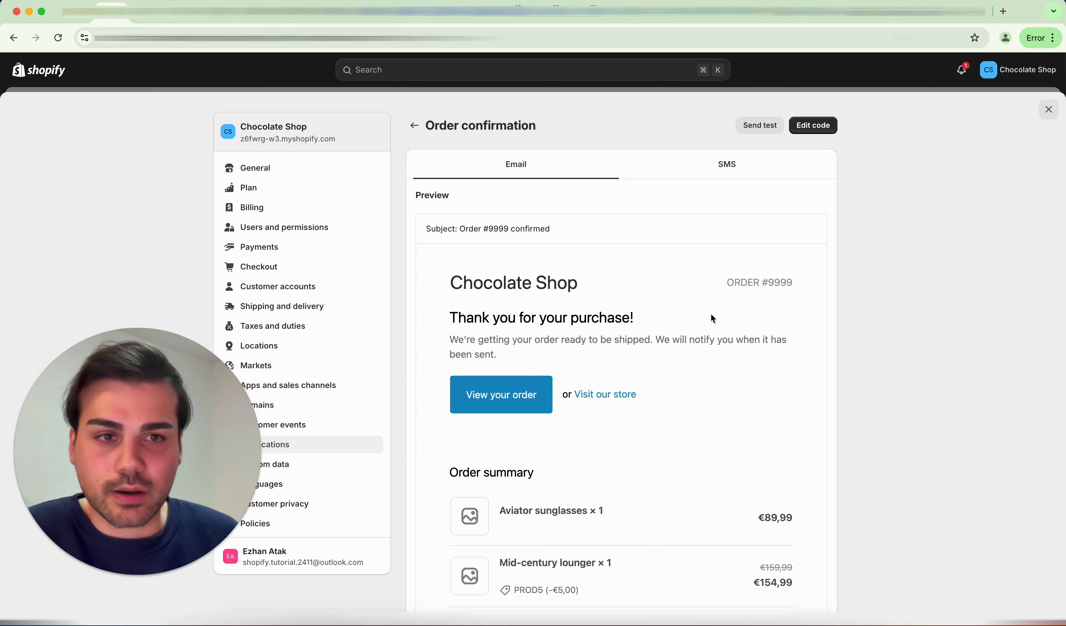
left_click(814, 126)
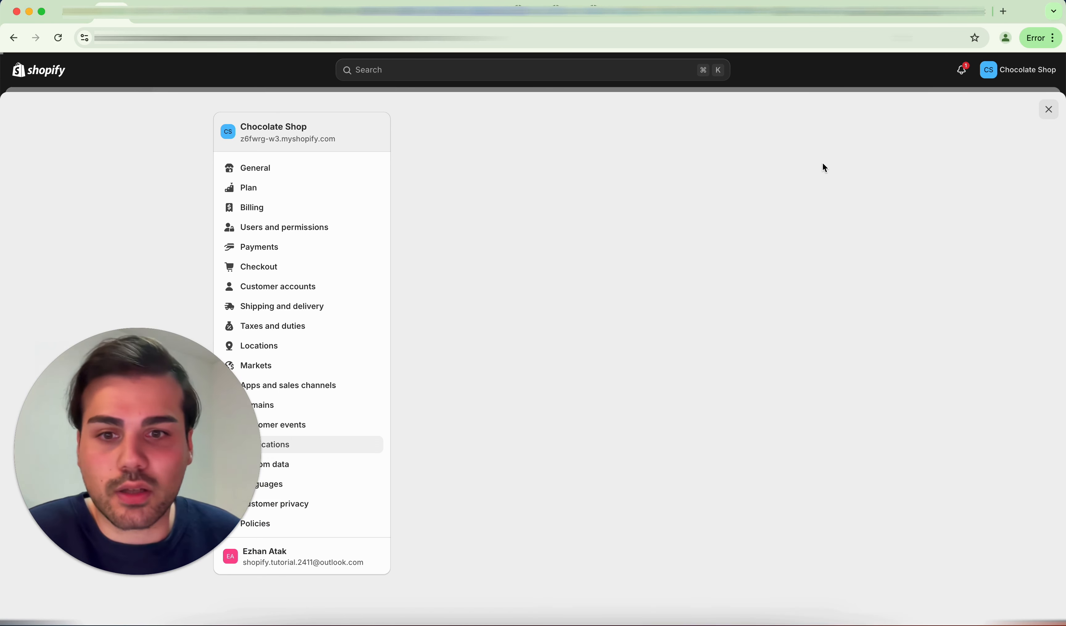
scroll(610, 472, "down", 2)
scroll(600, 488, "down", 1)
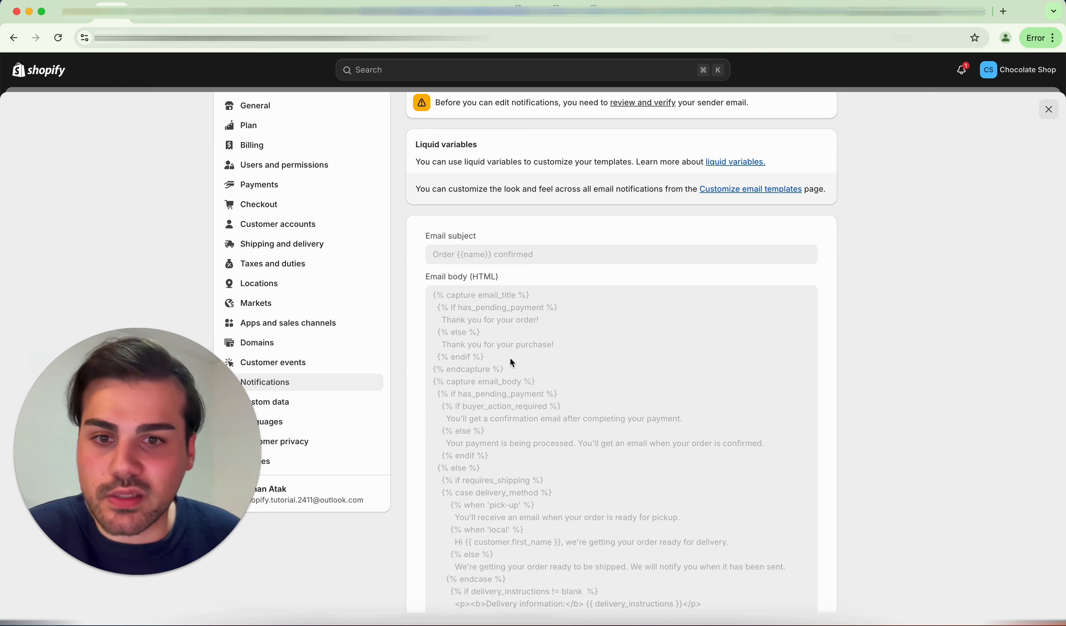
scroll(532, 425, "down", 5)
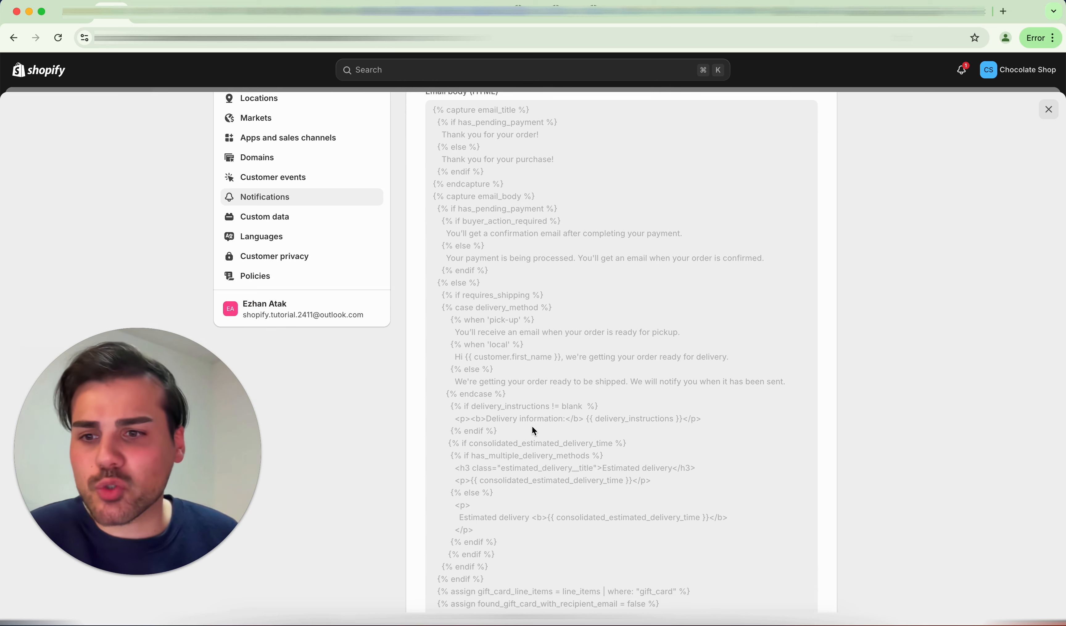
scroll(531, 437, "up", 7)
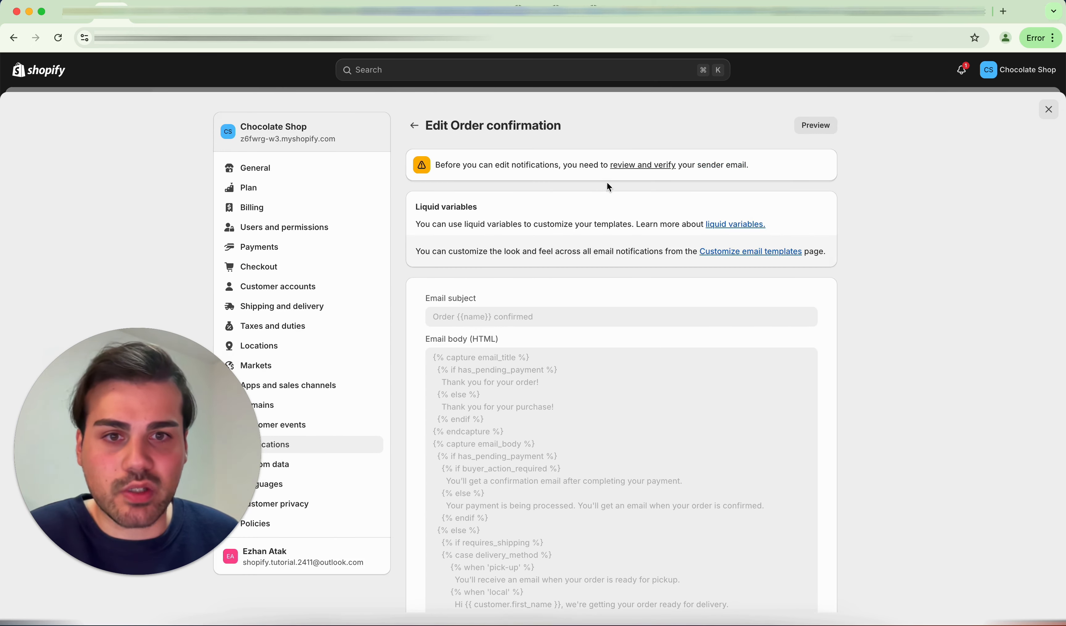
Verify the sender email, select the 'Thank you for your order!' line, and return to the list
left_click(650, 166)
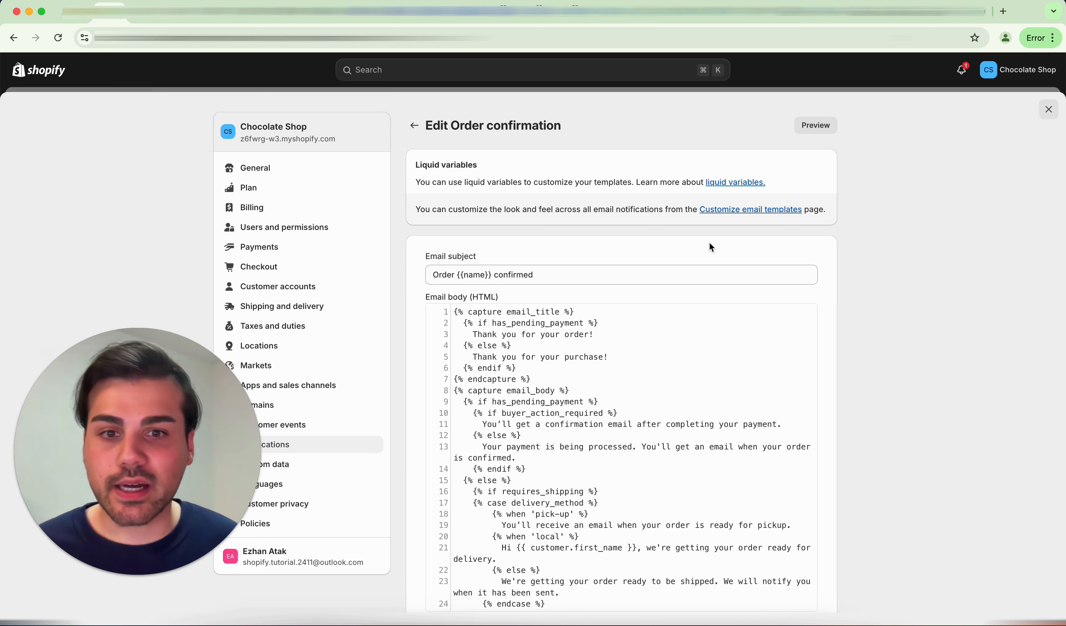
left_click_drag(613, 333, 438, 335)
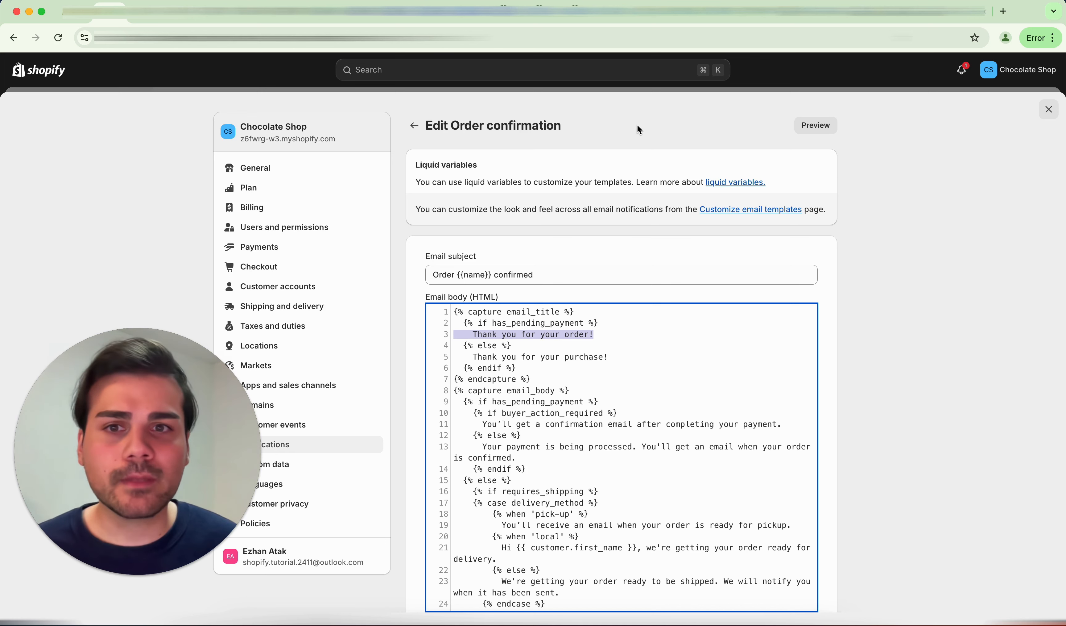
left_click(413, 125)
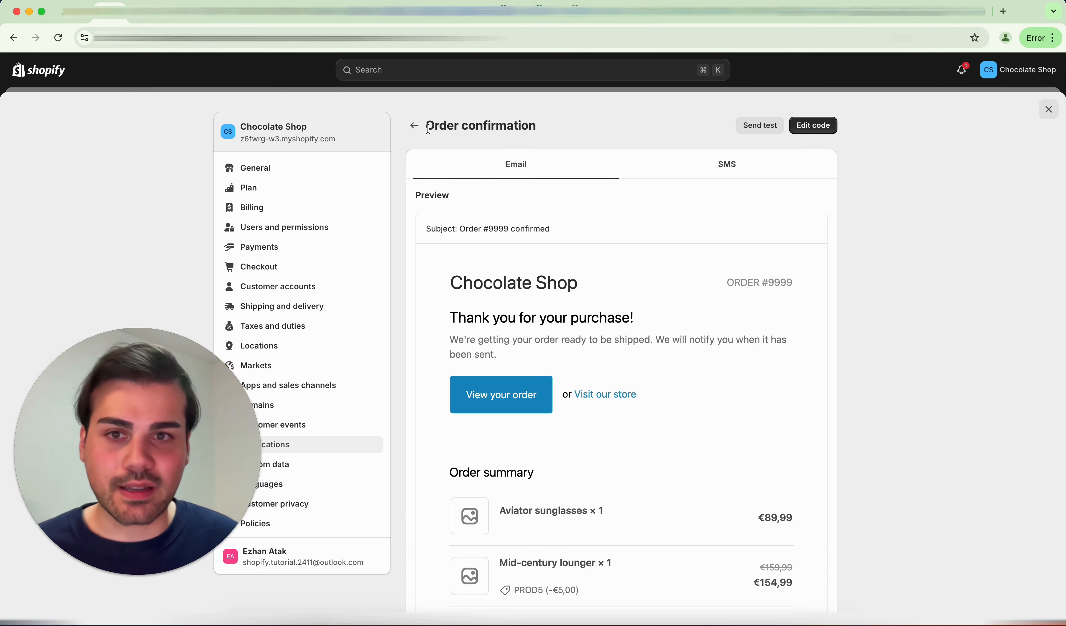
left_click(415, 128)
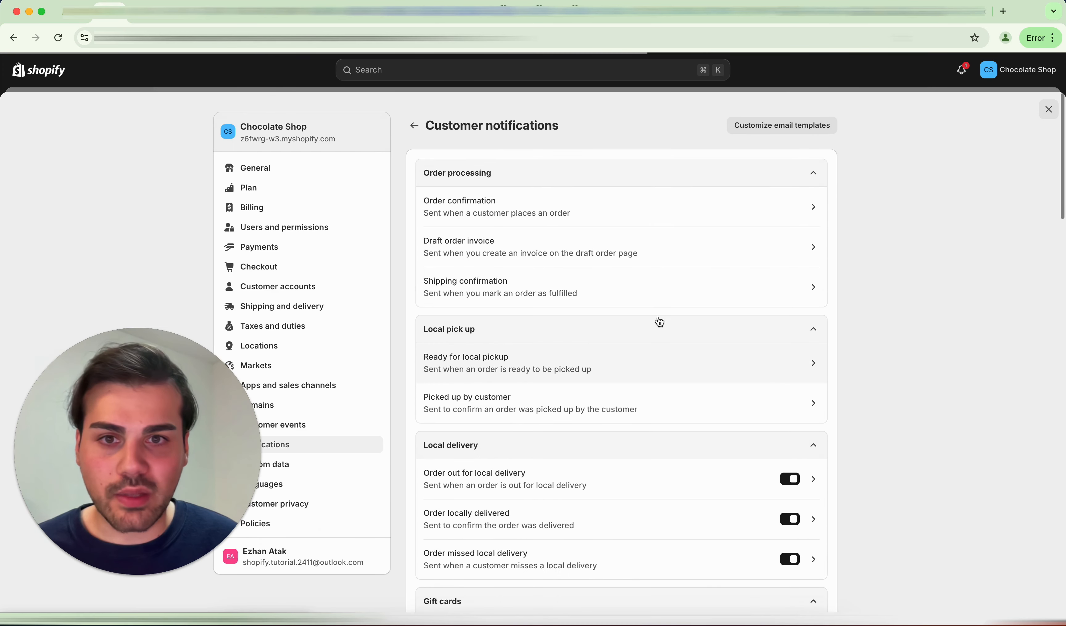
Add the CHOCO logo to email templates, set accent colour #944f18, and save
left_click(766, 129)
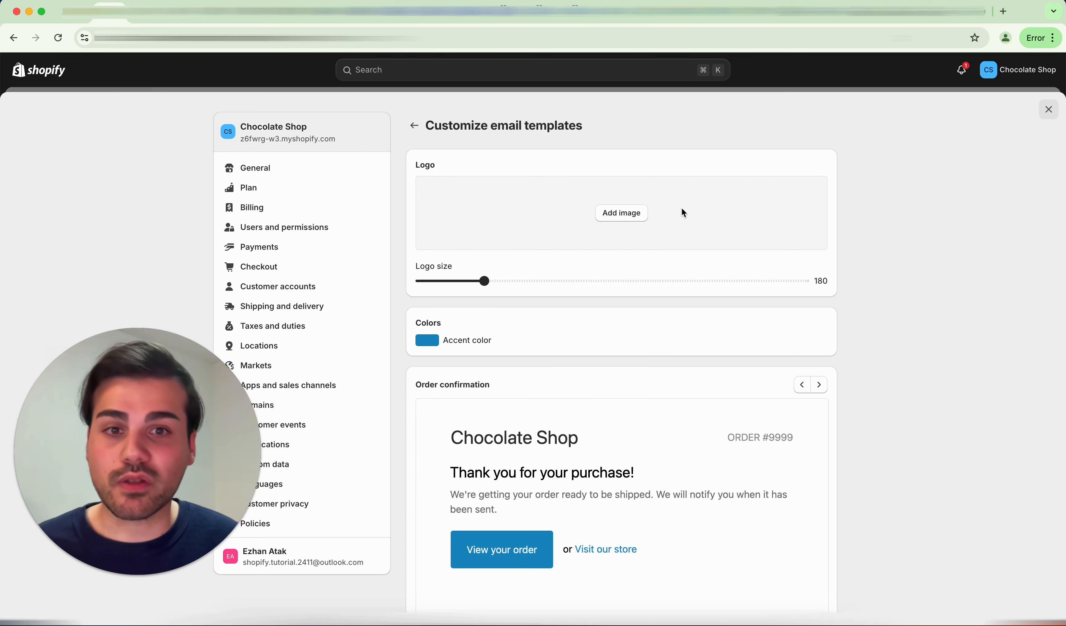
left_click(630, 219)
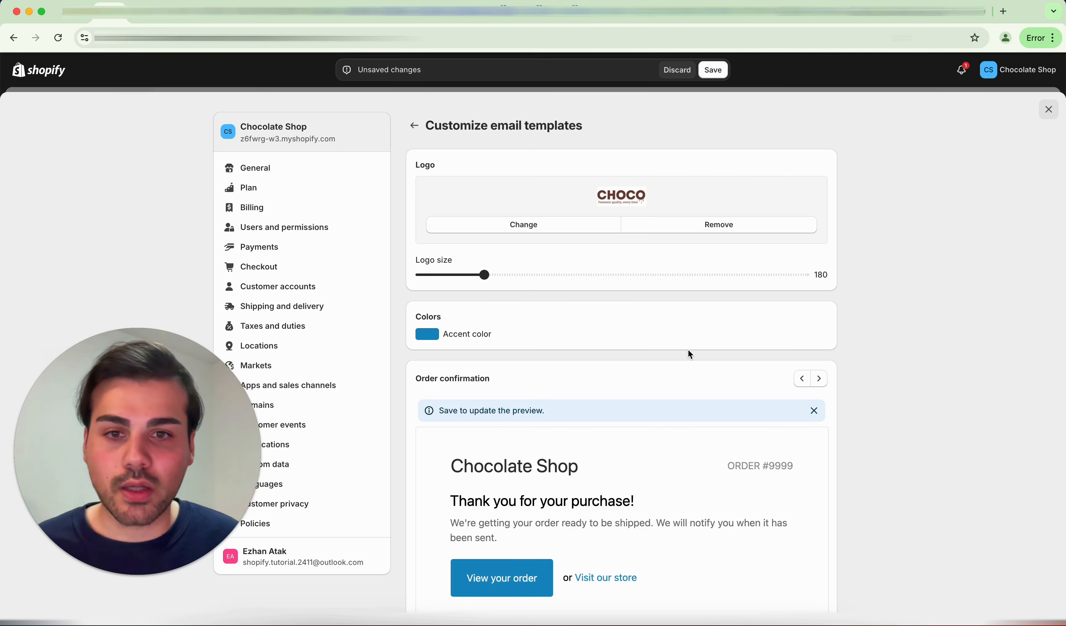
left_click(438, 333)
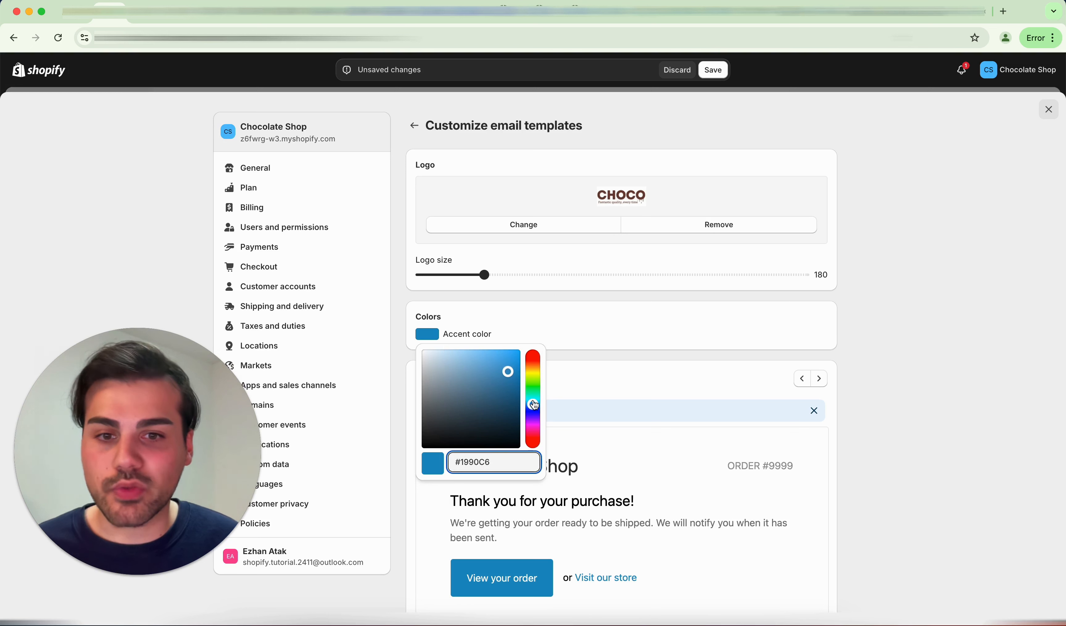
mouse_move(535, 403)
left_mouse_down()
mouse_move(535, 364)
mouse_move(507, 395)
left_mouse_up()
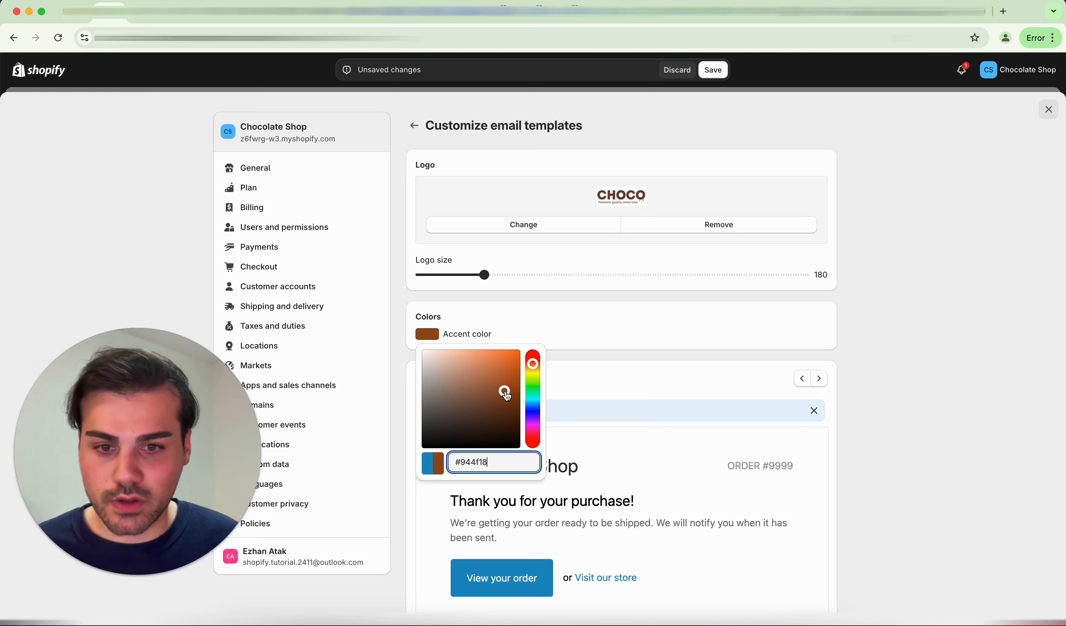
left_click(745, 391)
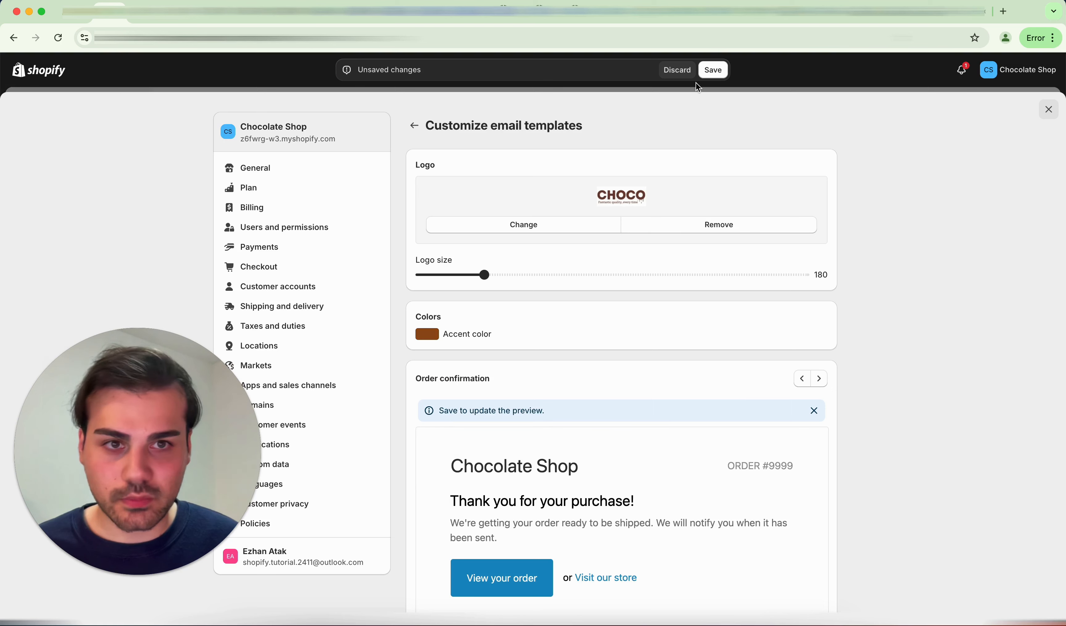
left_click(712, 71)
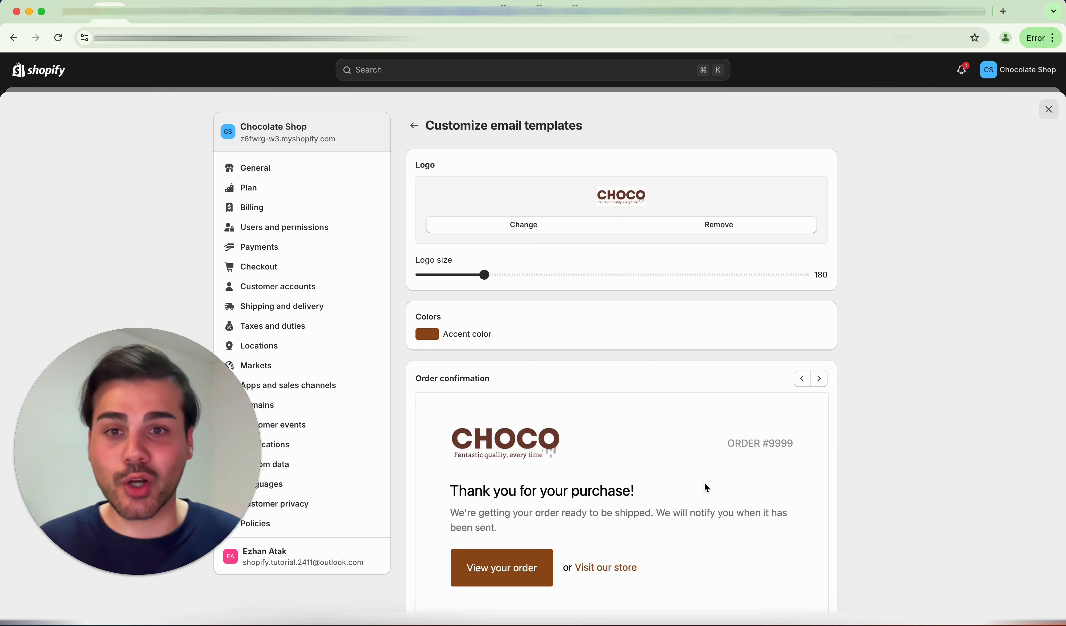
left_click(428, 125)
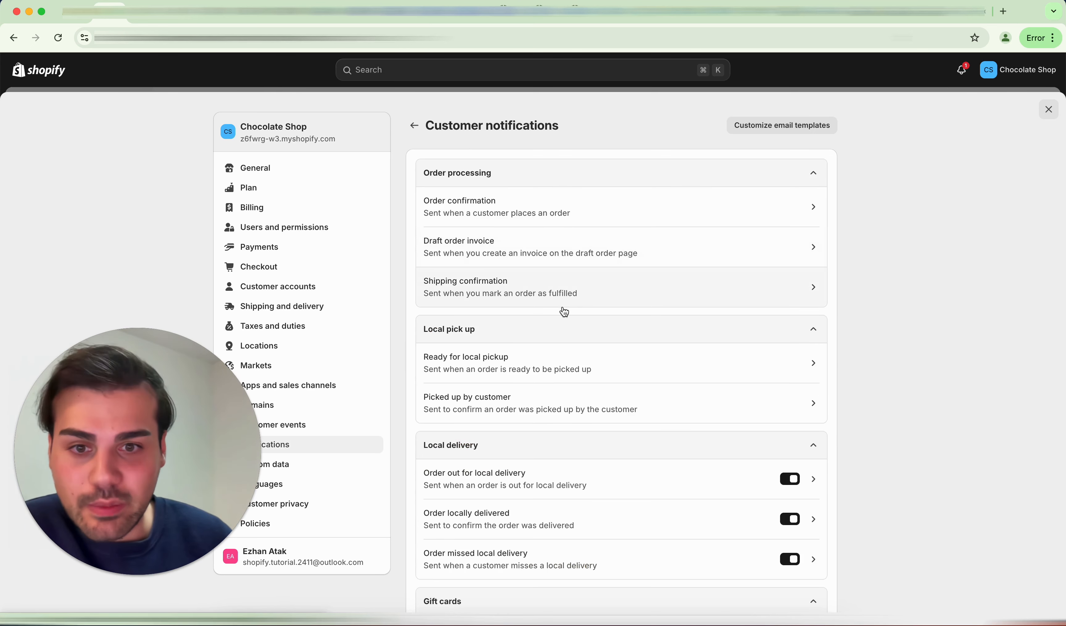
Check the Shipping confirmation email's branding, then return to the main Notifications settings
left_click(533, 300)
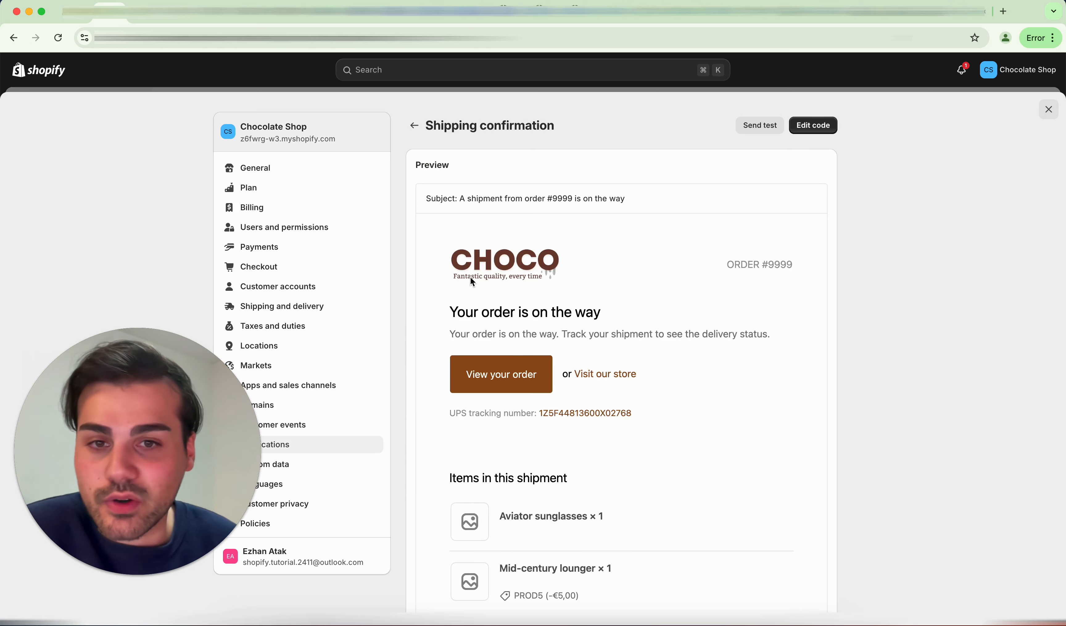
left_click(414, 126)
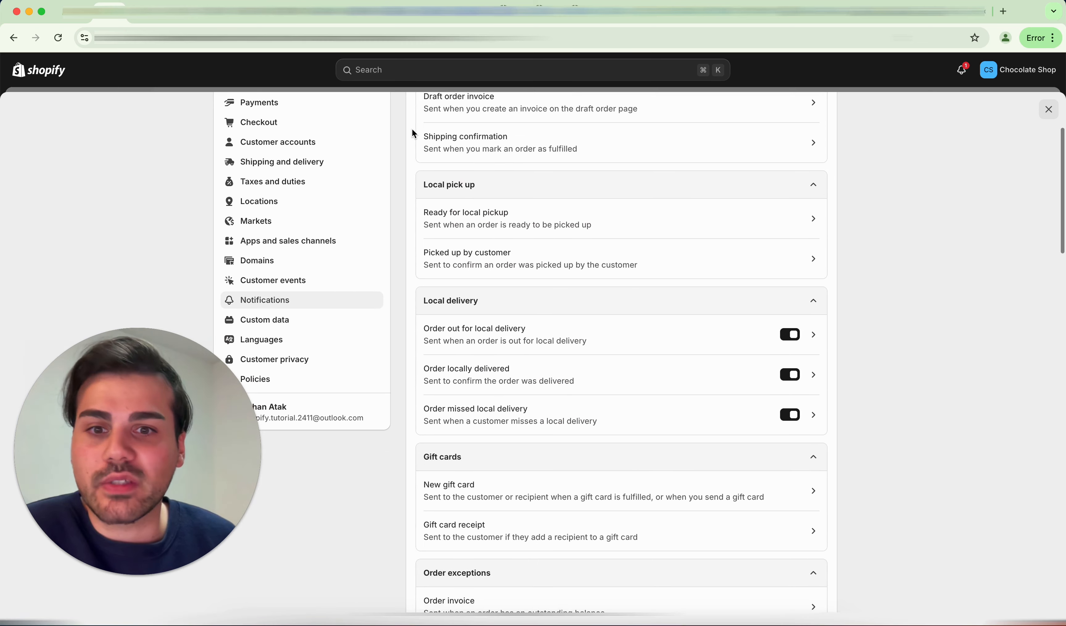
scroll(520, 275, "up", 4)
left_click(414, 126)
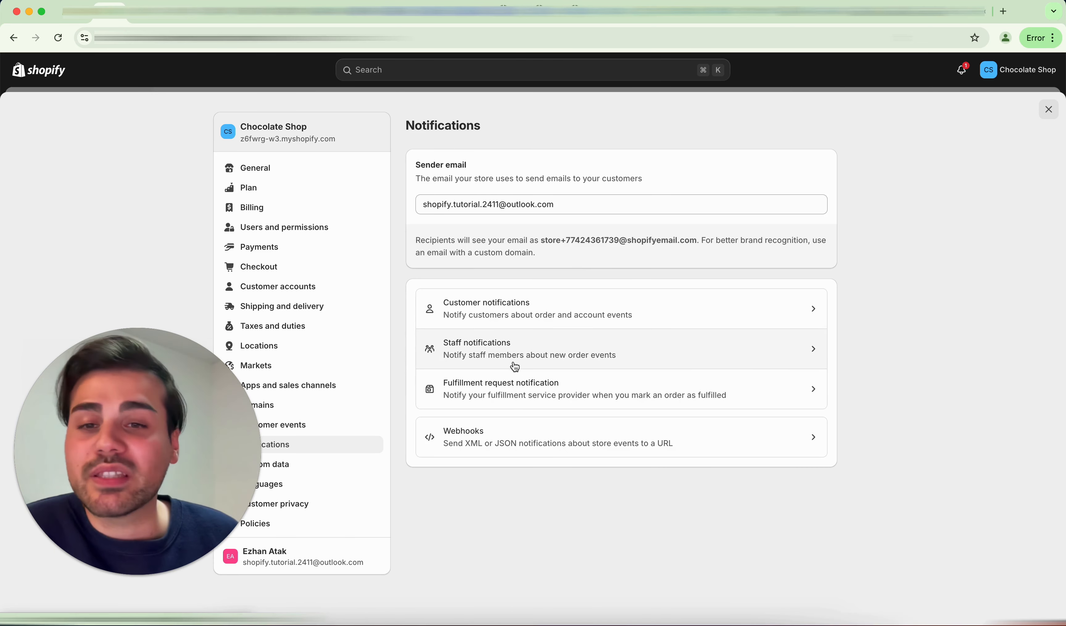
Review the New order staff notification and return to the Notifications overview
left_click(546, 352)
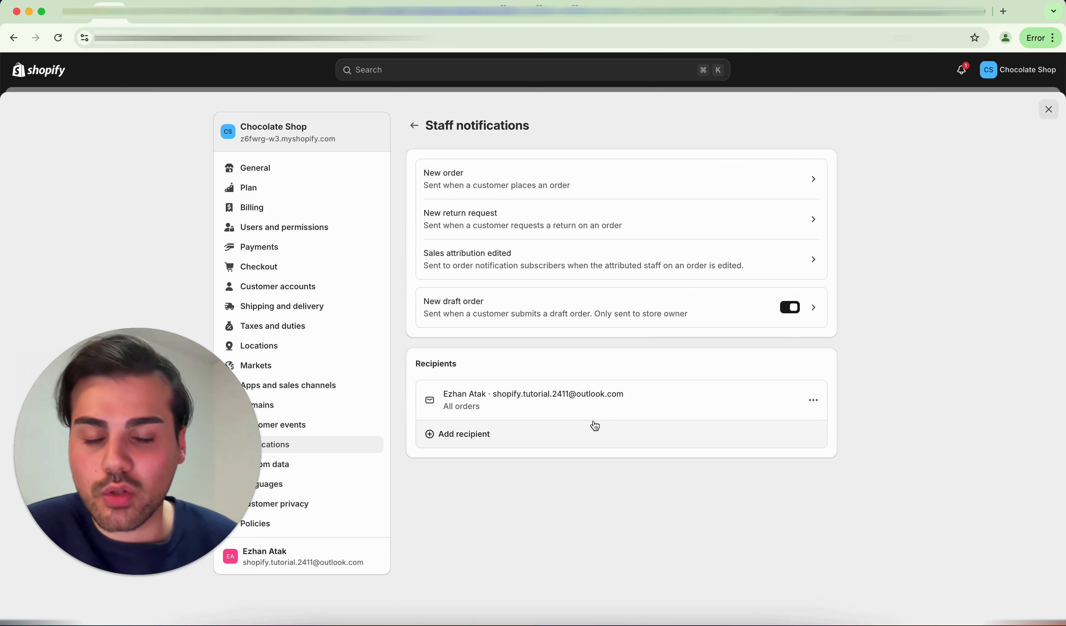
left_click(572, 170)
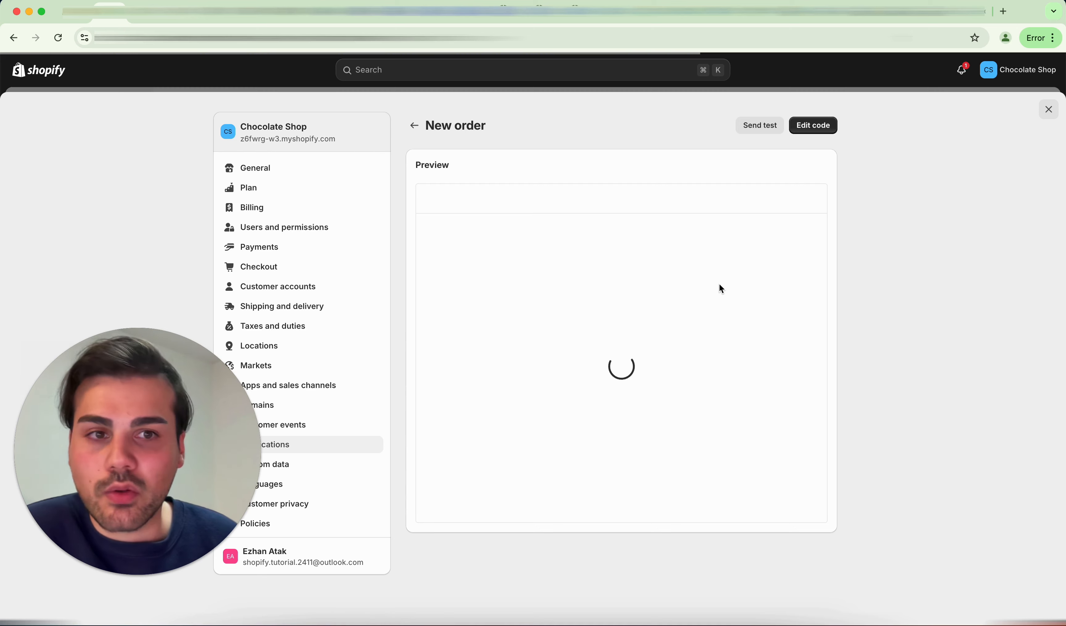
left_click(414, 125)
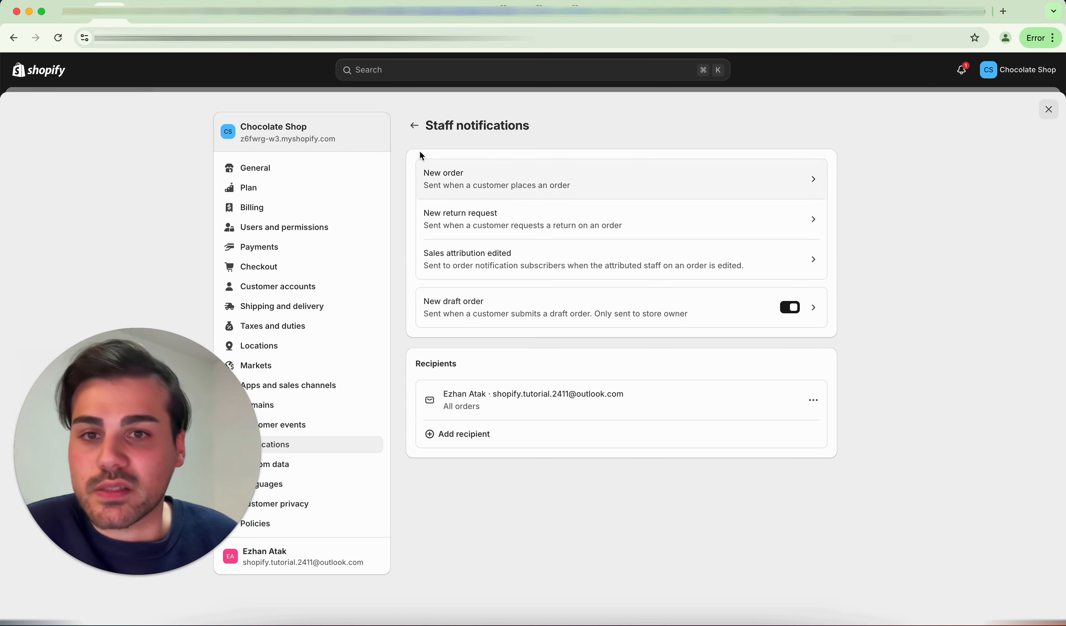
left_click(414, 126)
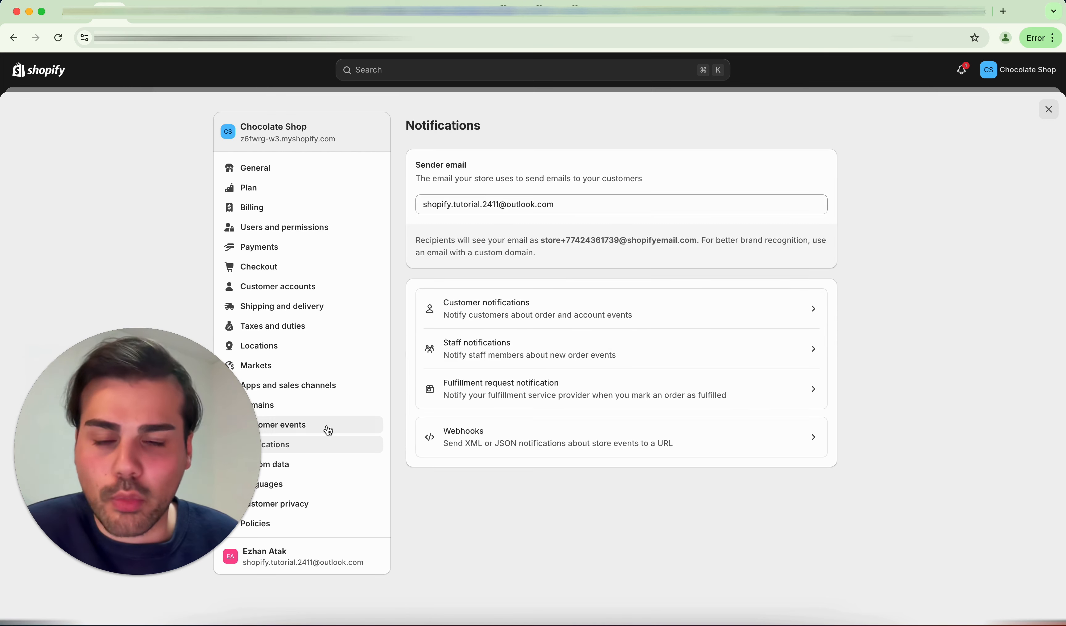
left_click_drag(199, 432, 947, 423)
Browse the Custom data and Languages settings (English default), then open Customer privacy
left_click(532, 499)
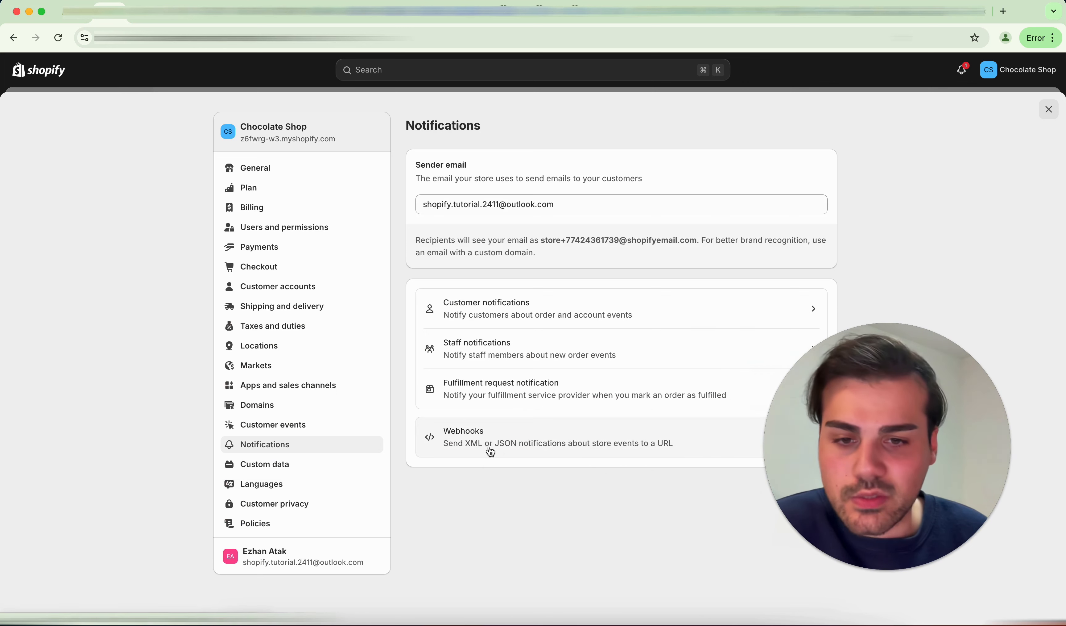
left_click(287, 465)
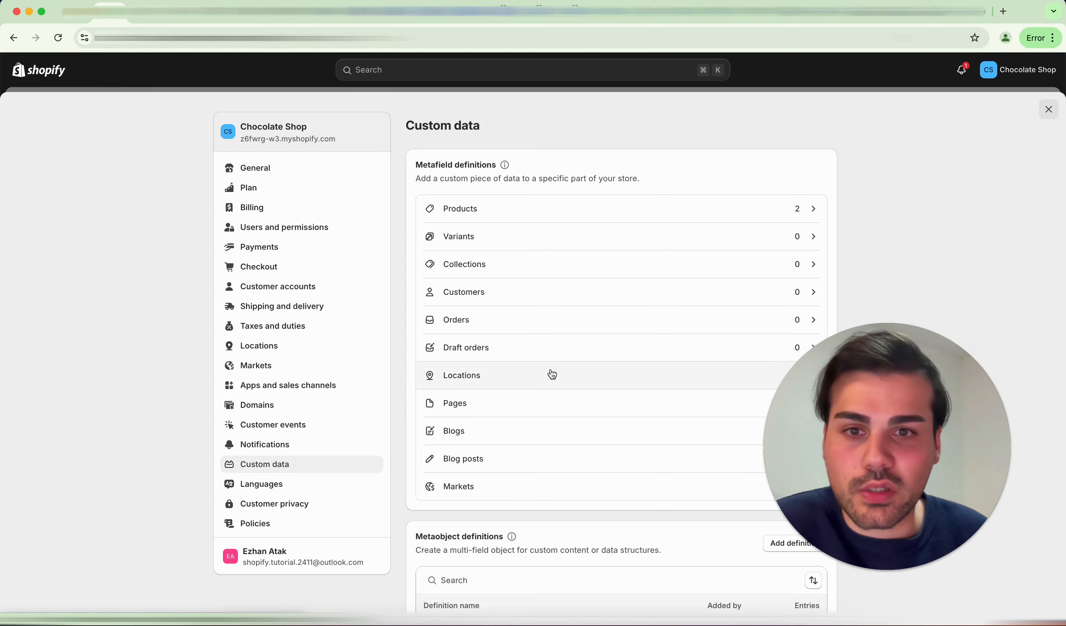
scroll(547, 374, "down", 3)
scroll(575, 416, "up", 3)
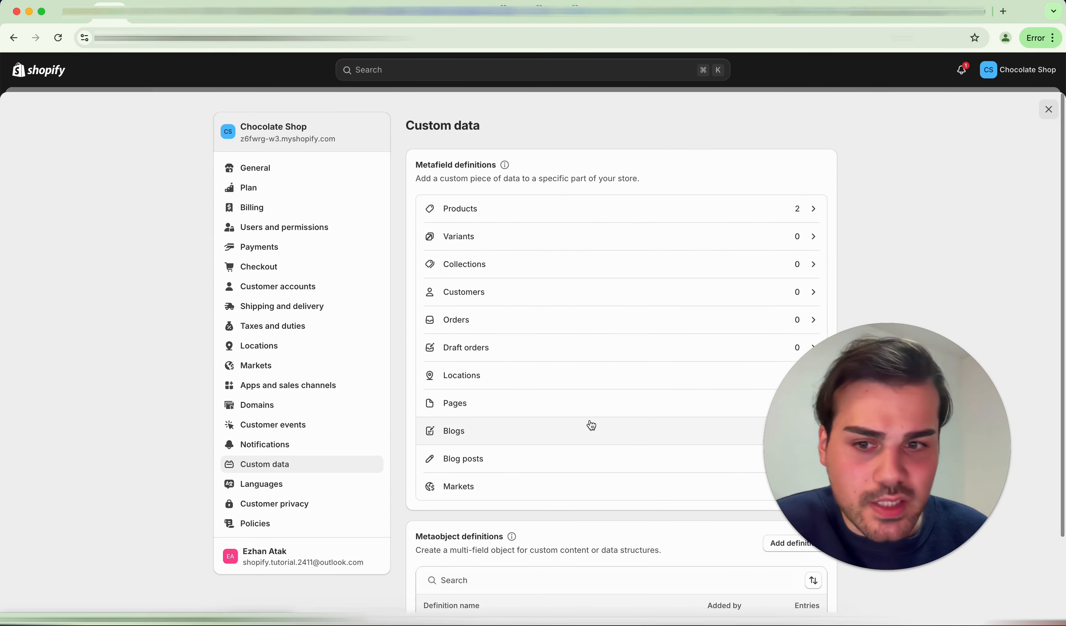
left_click(330, 492)
scroll(581, 492, "down", 2)
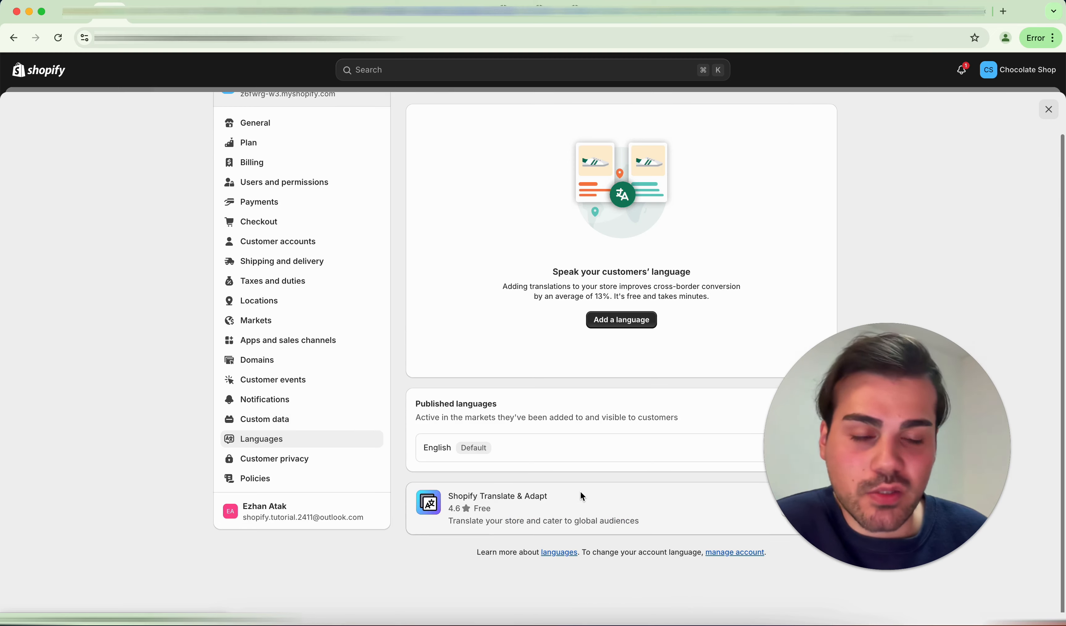
scroll(582, 496, "up", 2)
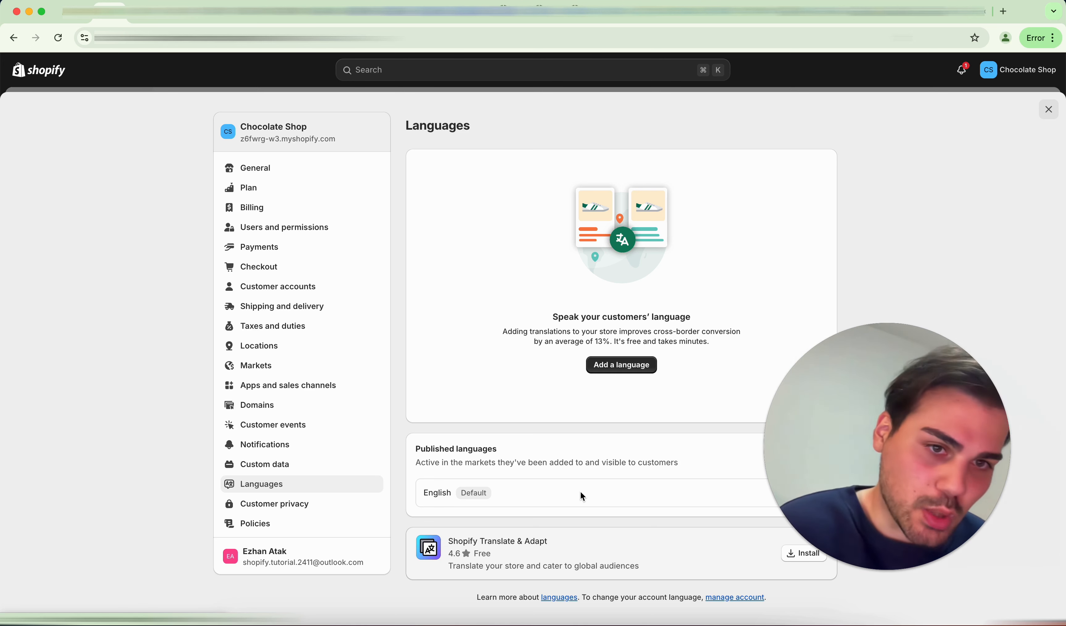
left_click(299, 505)
Remove the store's built-in cookie banner and close Settings to return to admin Home
left_click_drag(874, 461, 915, 465)
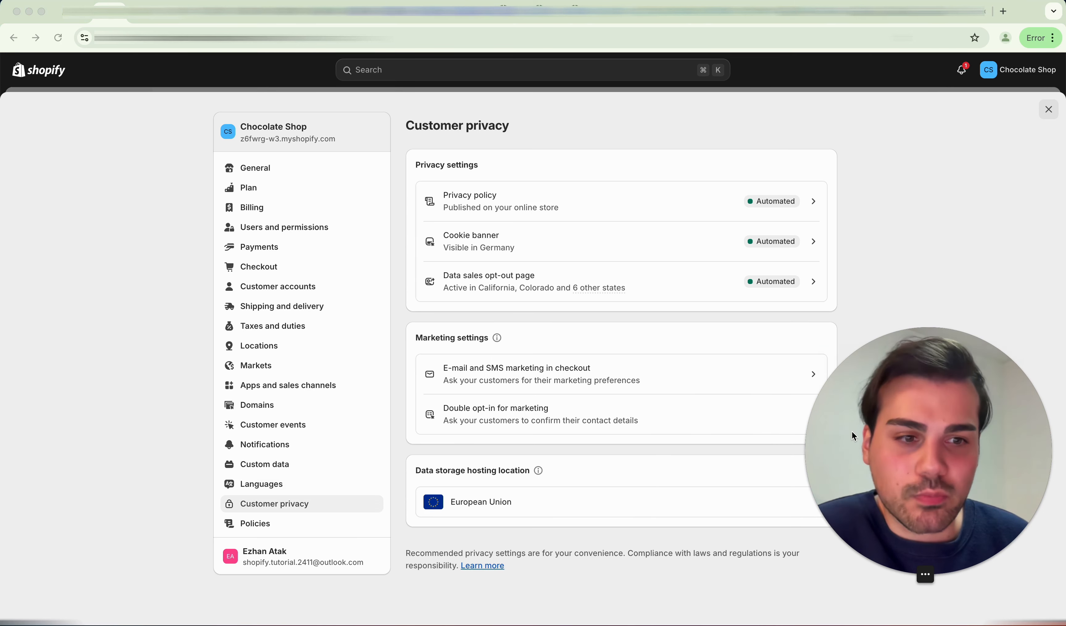
left_click(564, 232)
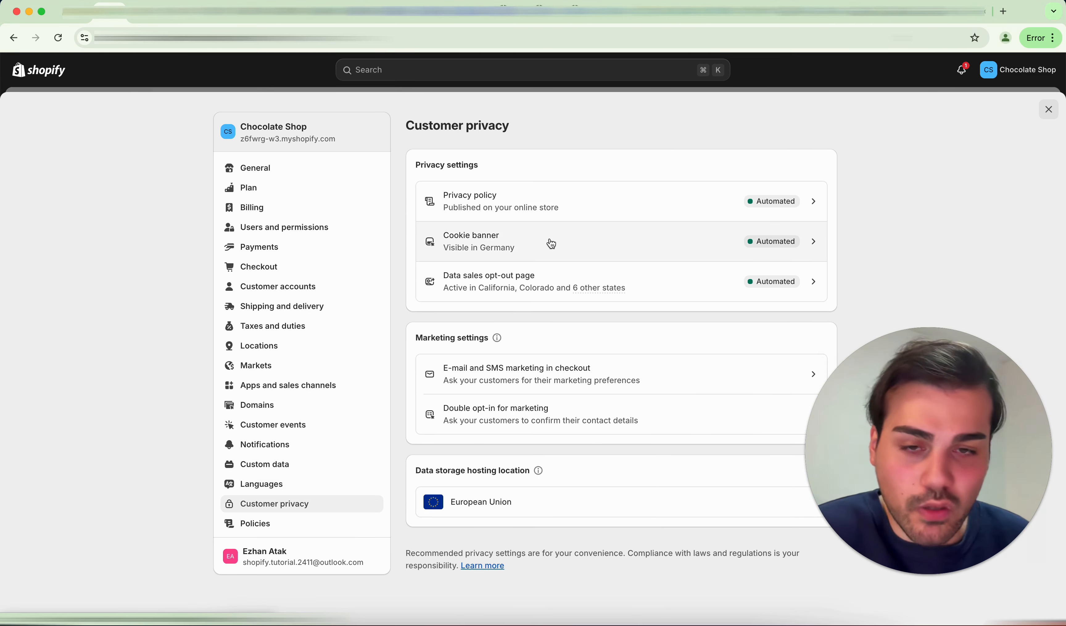
left_click(551, 241)
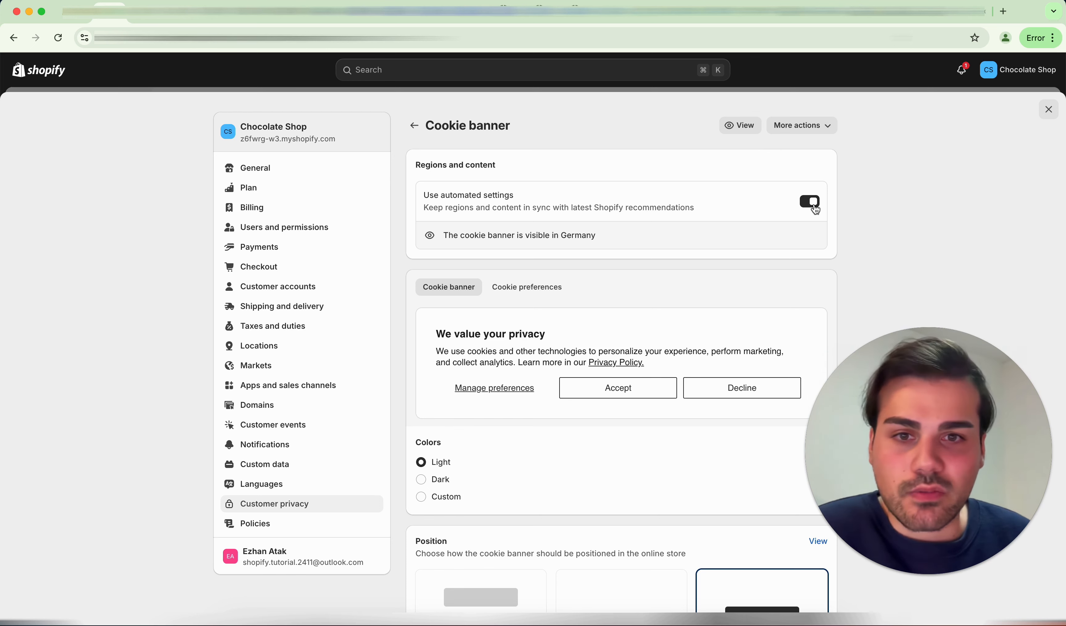
left_click(810, 135)
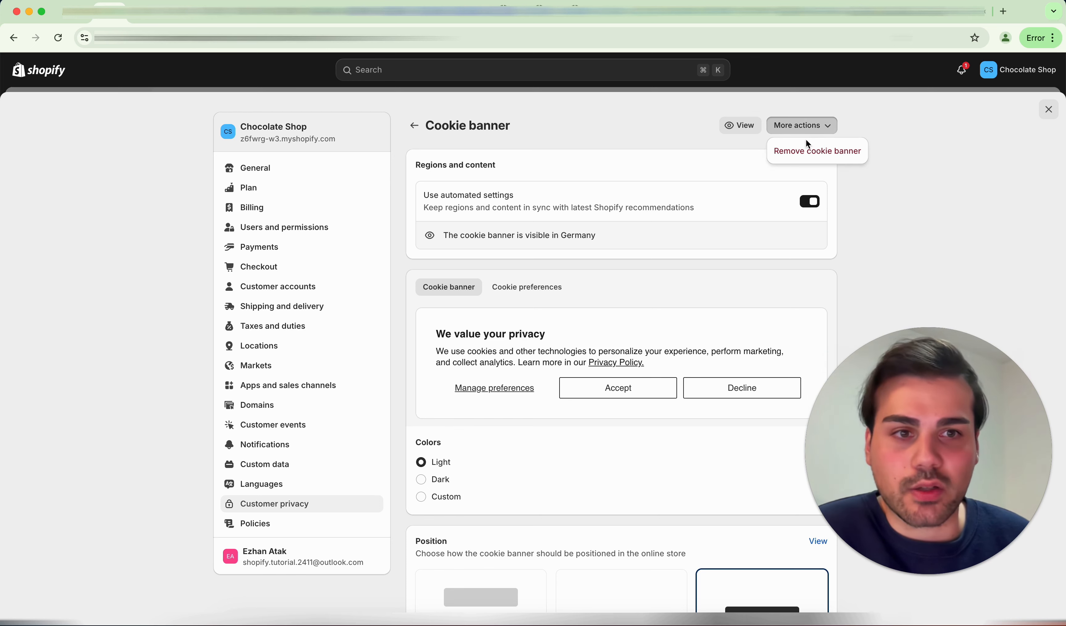
left_click(807, 148)
left_click(685, 378)
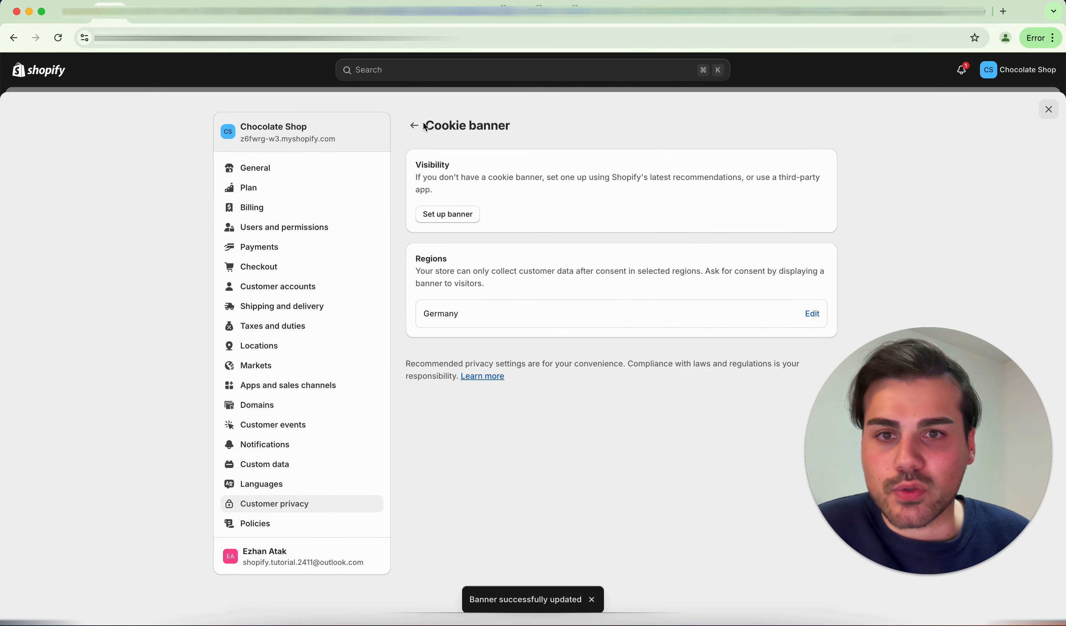
left_click(415, 125)
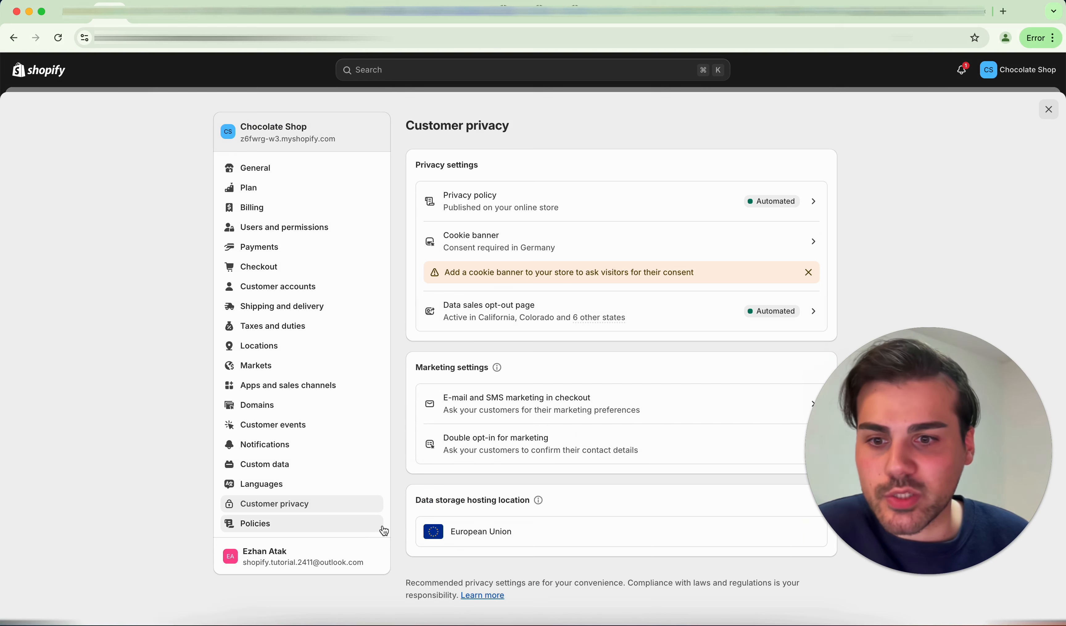
left_click(1049, 110)
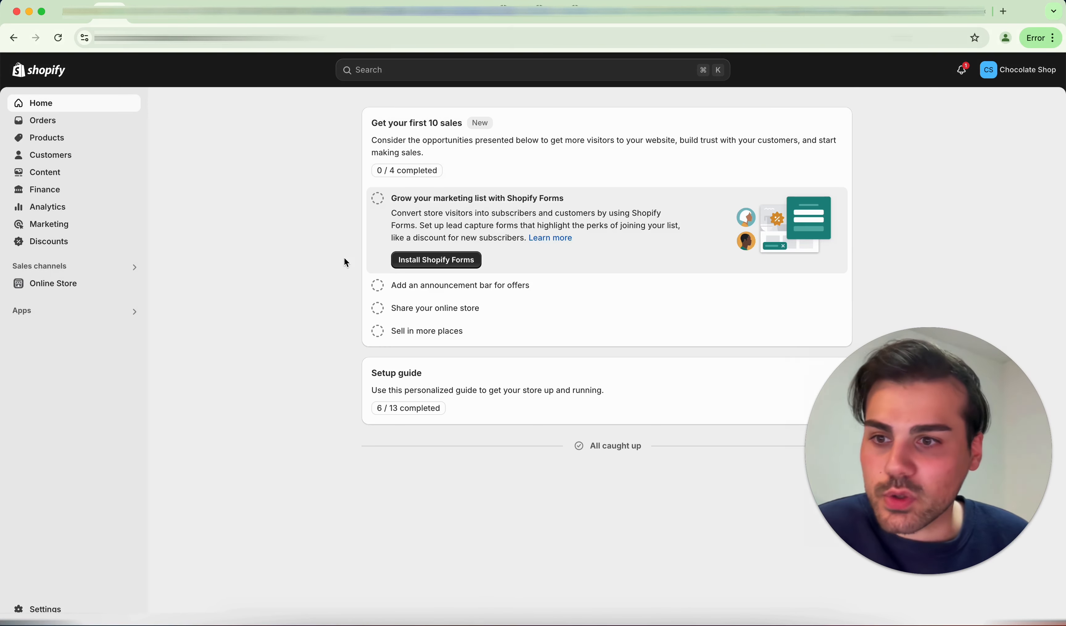
Search the Shopify App Store for 'cookie' banner apps and open GDPR Legal Cookie by iubenda
left_click(92, 322)
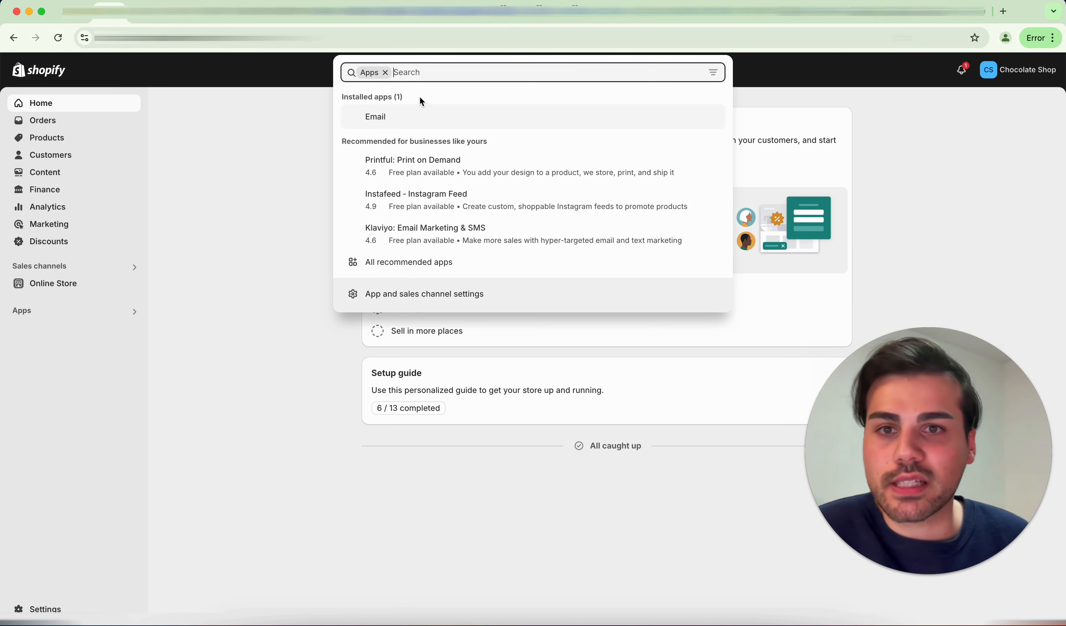
type("cookie banner")
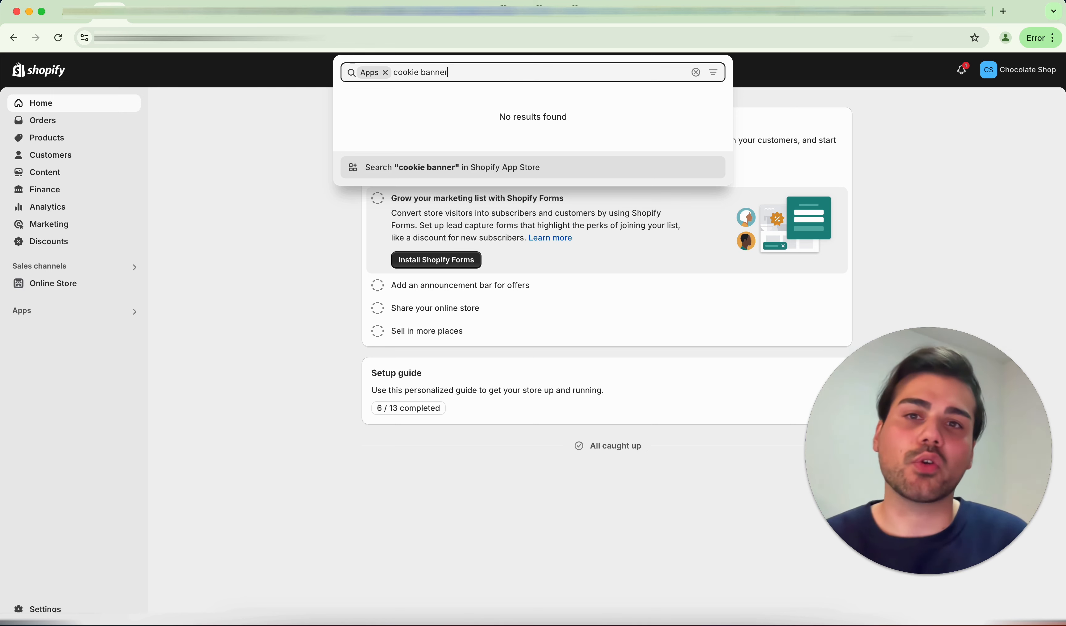
left_click(443, 167)
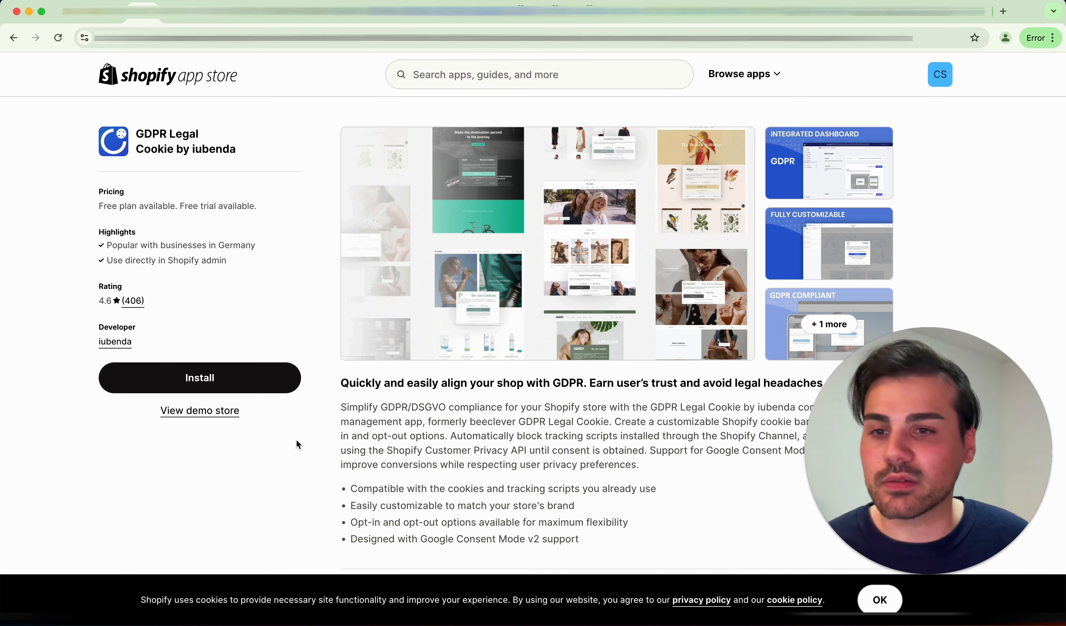
Install GDPR Legal Cookie, approving the $2.99 plan with its 7-day free trial
left_click(233, 387)
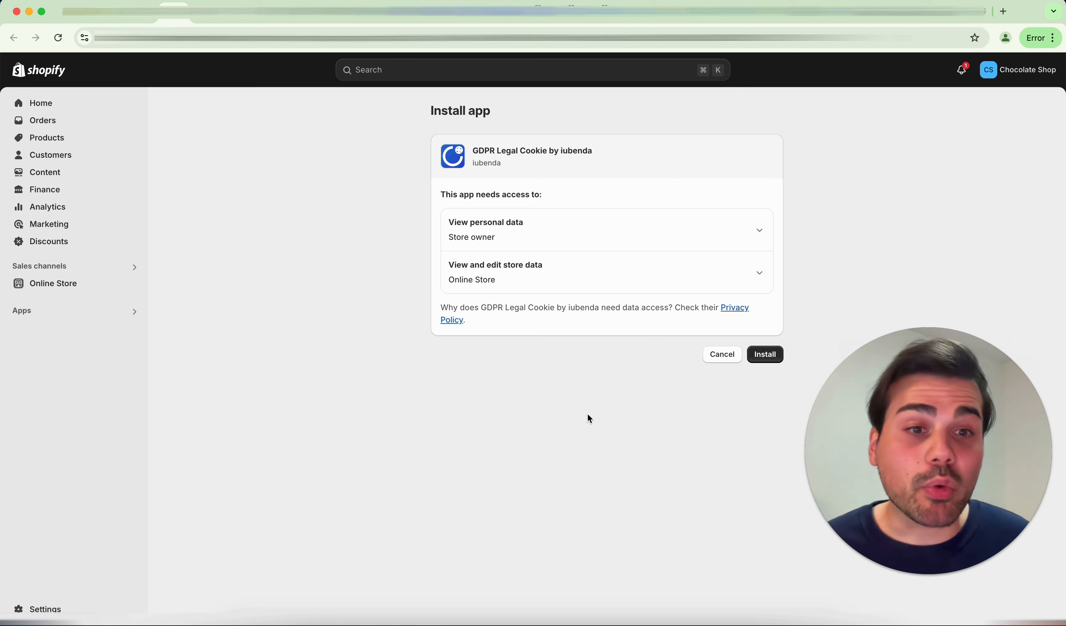
left_click(766, 354)
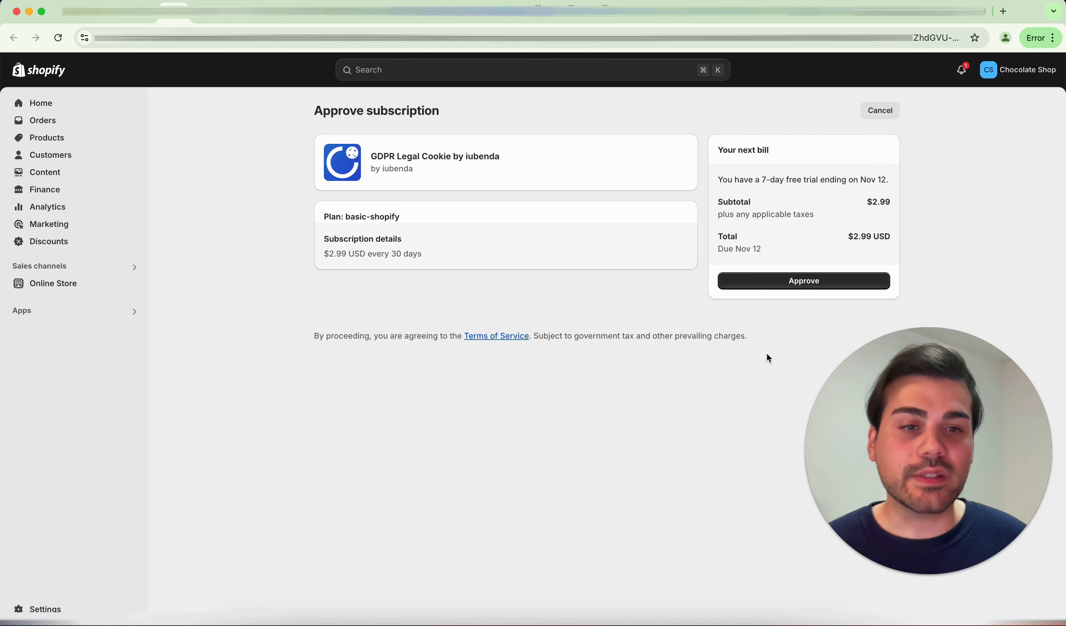
left_click_drag(845, 239, 875, 236)
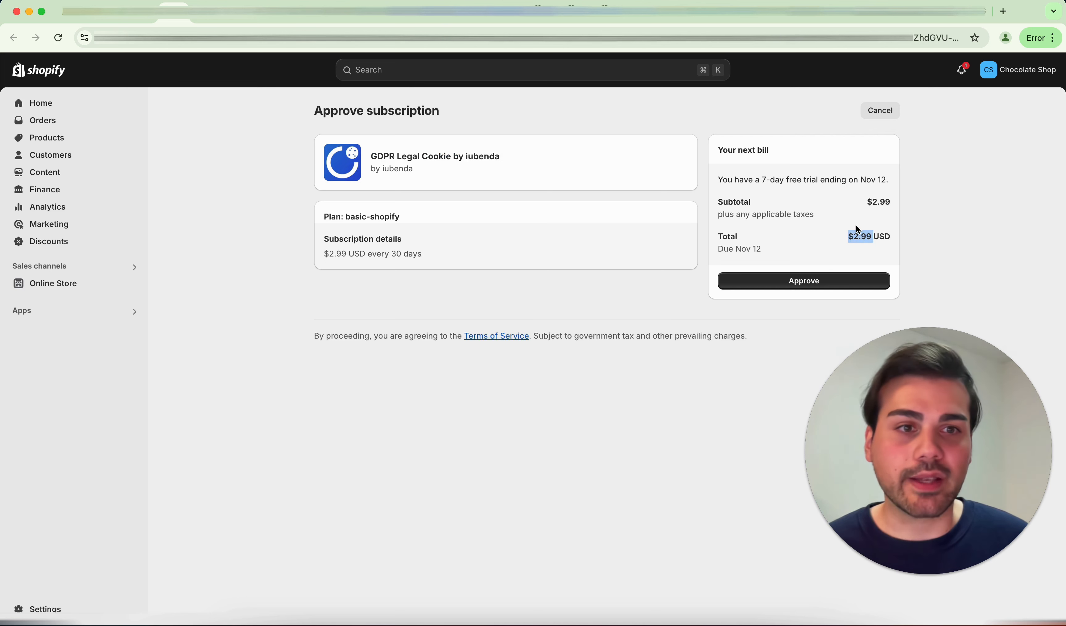
left_click_drag(762, 180, 783, 179)
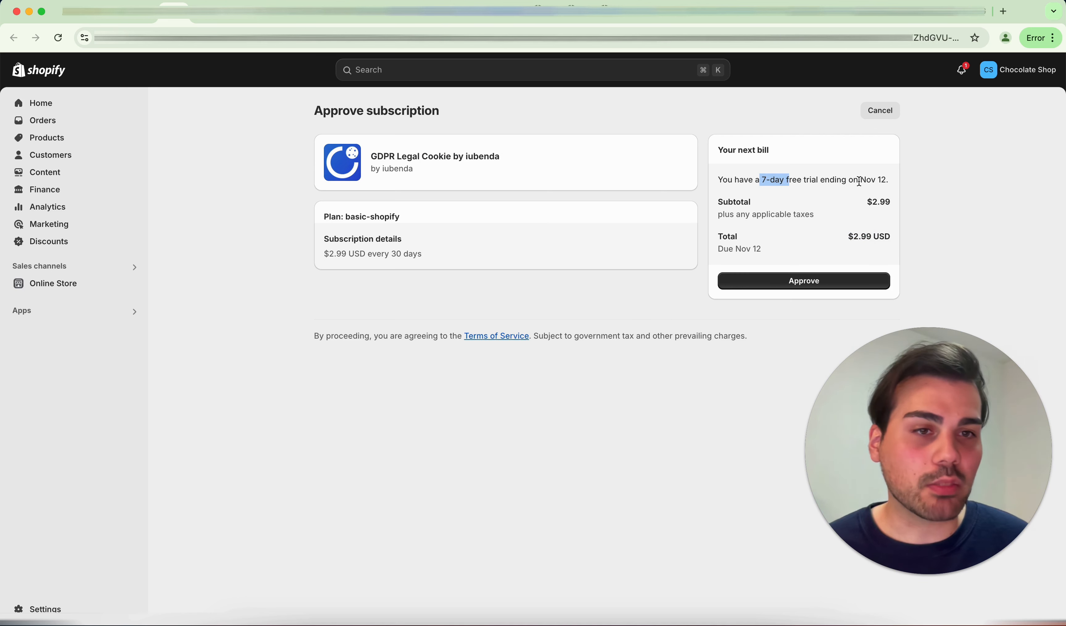
left_click_drag(860, 181, 889, 180)
left_click(779, 288)
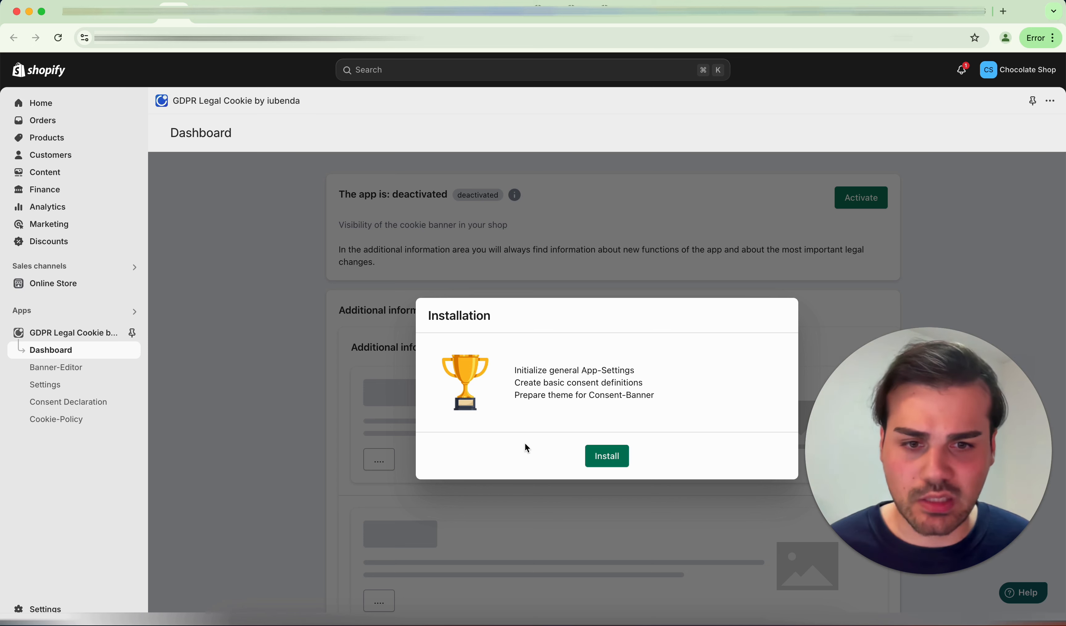
left_click(605, 457)
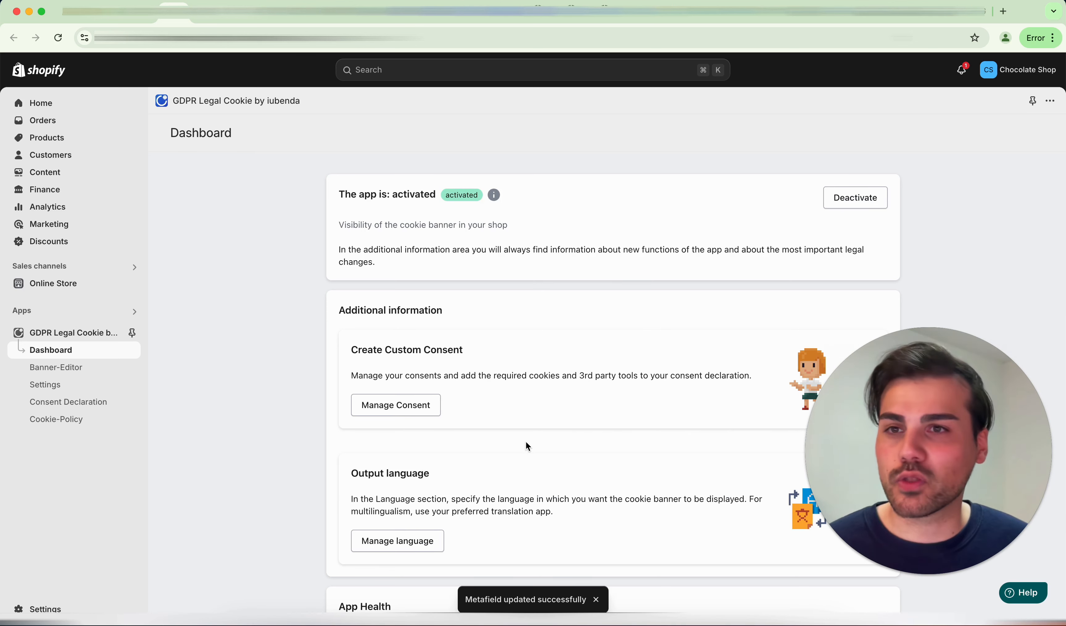
Reload the storefront home page via the CHOCO logo, then confirm App Health shows the app active
left_click(208, 22)
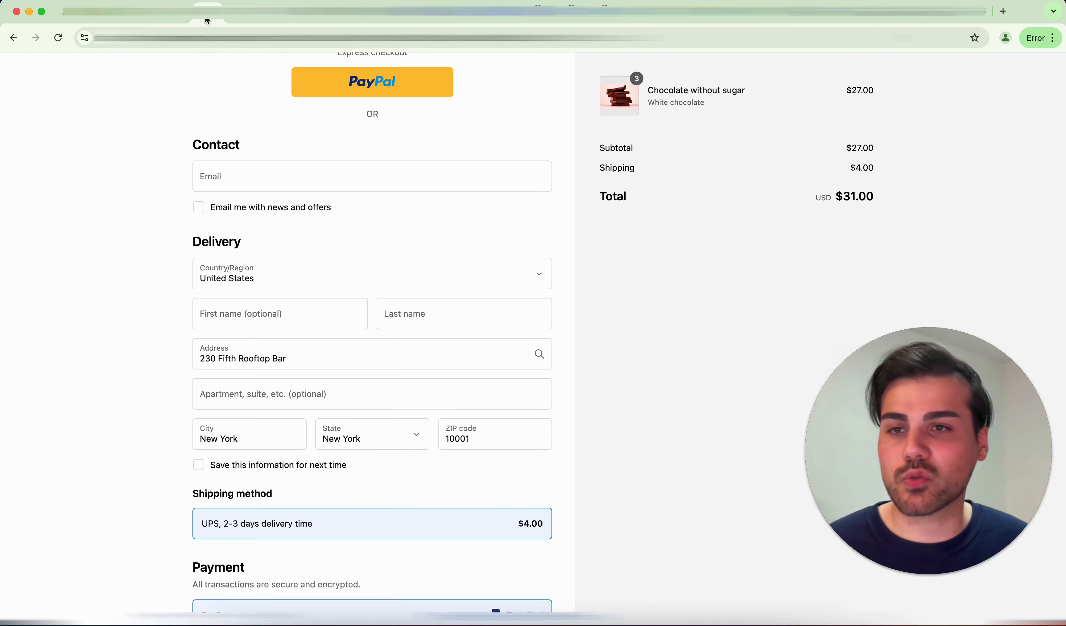
scroll(252, 130, "up", 3)
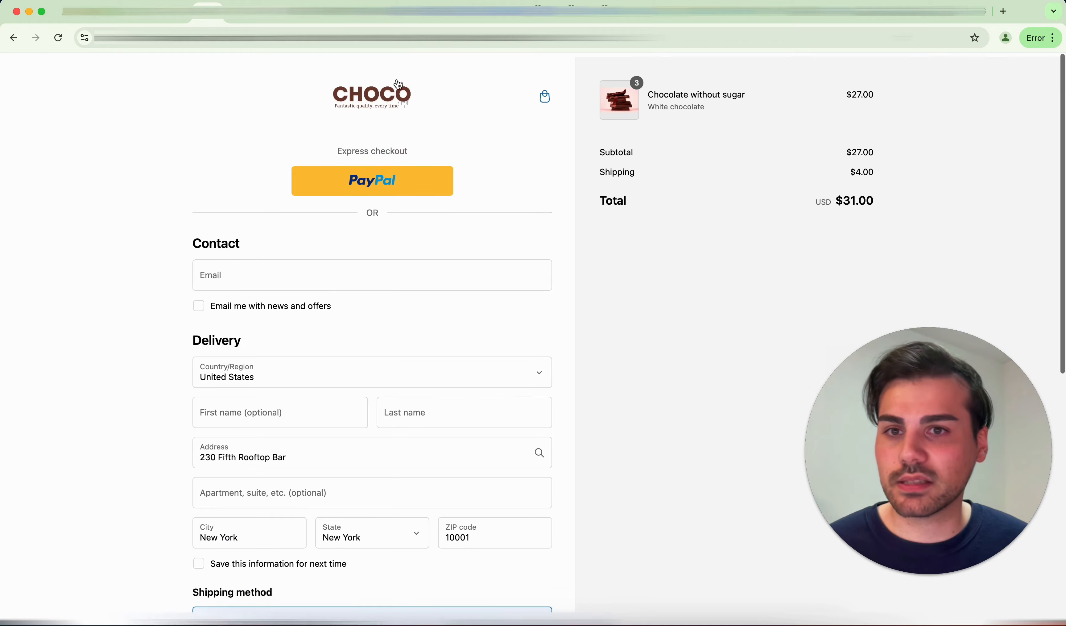
left_click(383, 91)
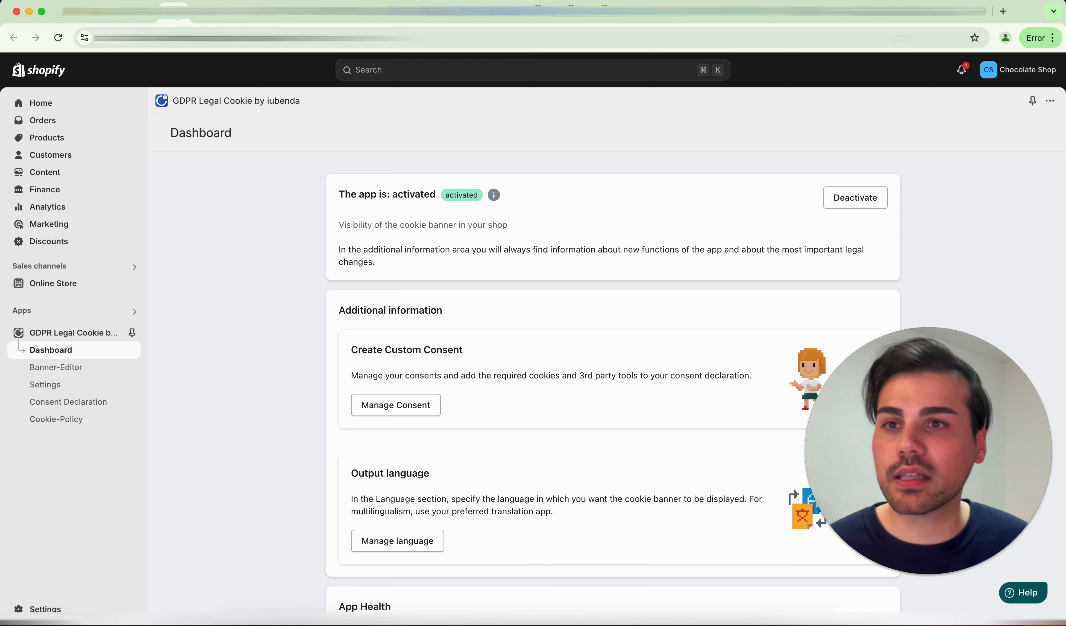
scroll(486, 409, "down", 3)
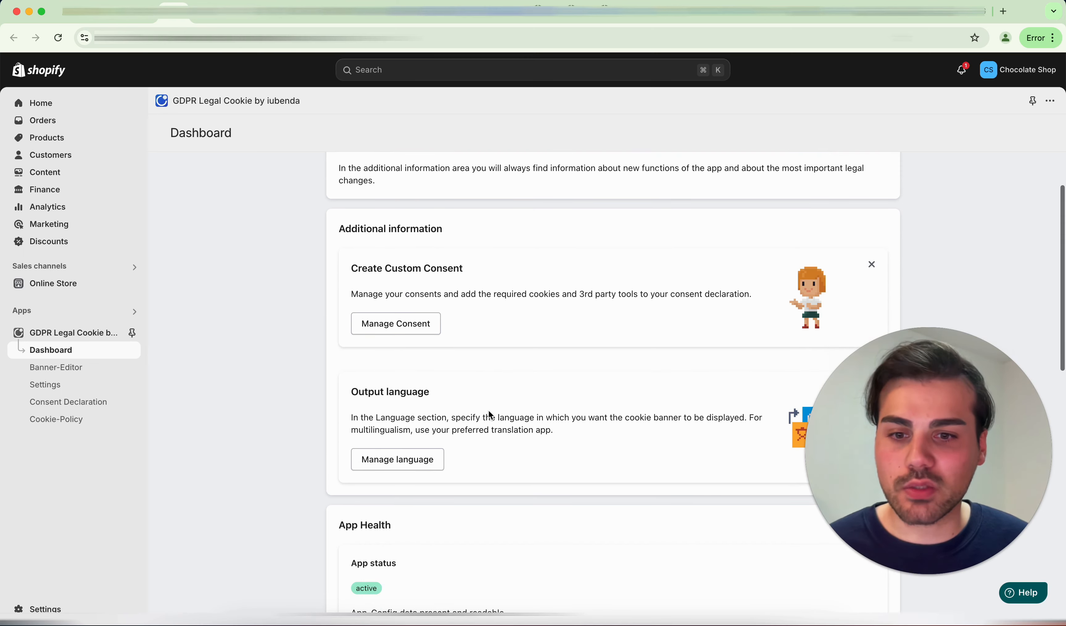
scroll(490, 411, "down", 10)
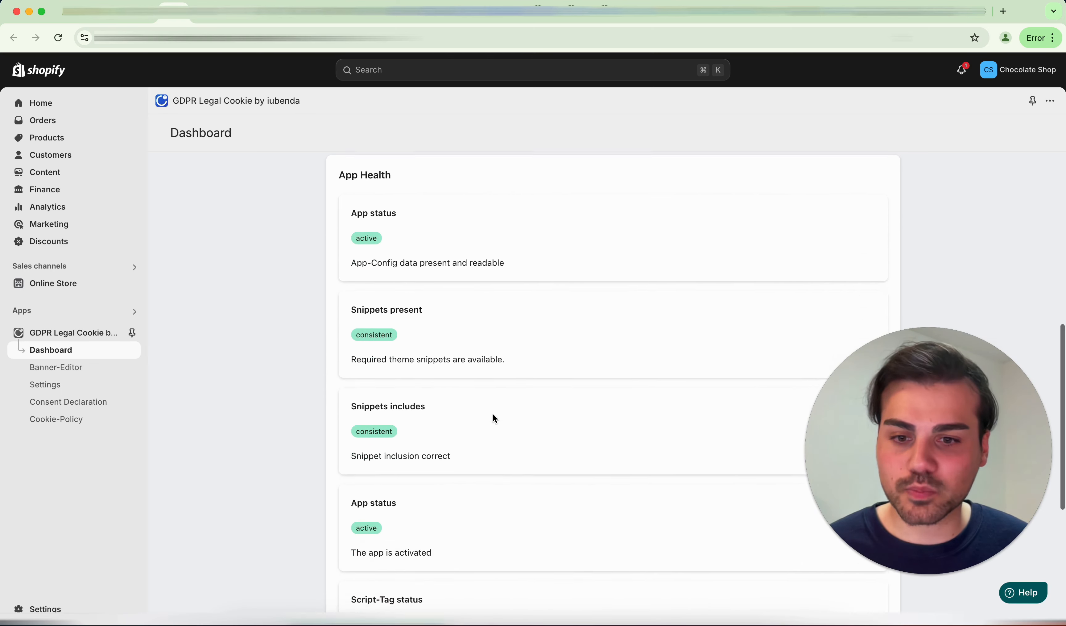
scroll(494, 415, "up", 10)
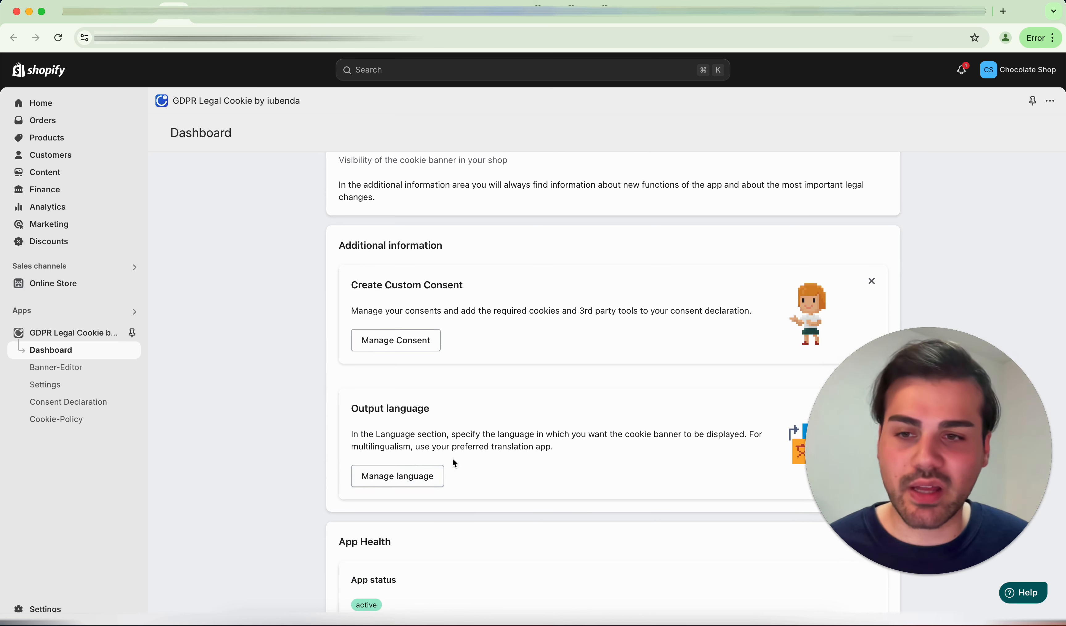
scroll(455, 462, "down", 5)
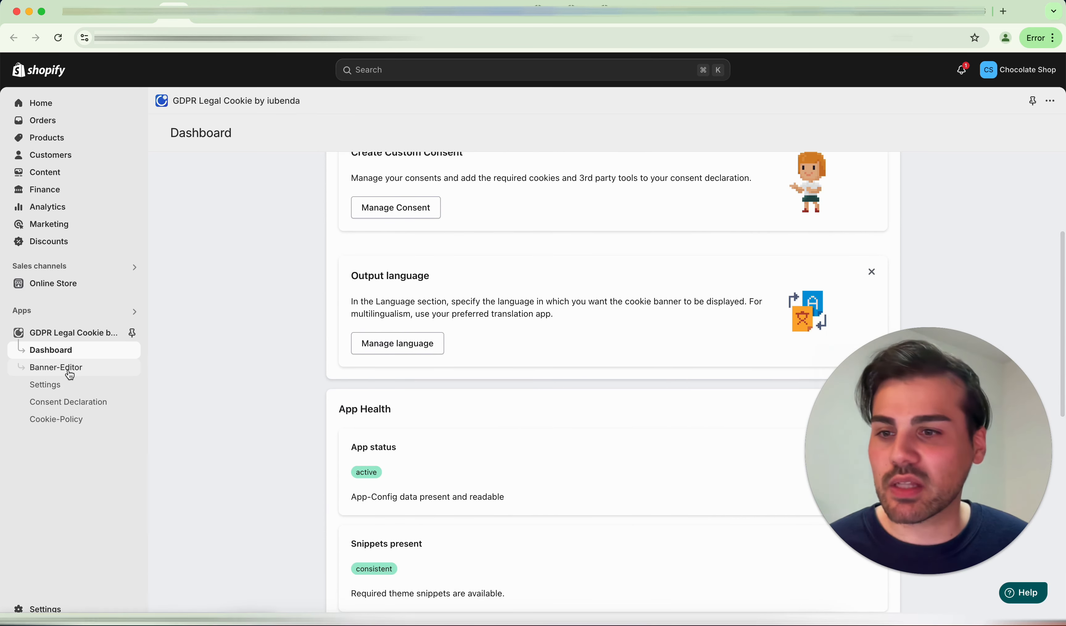
Widen the CHOCO logo in the cookie banner's desktop header settings
left_click(70, 375)
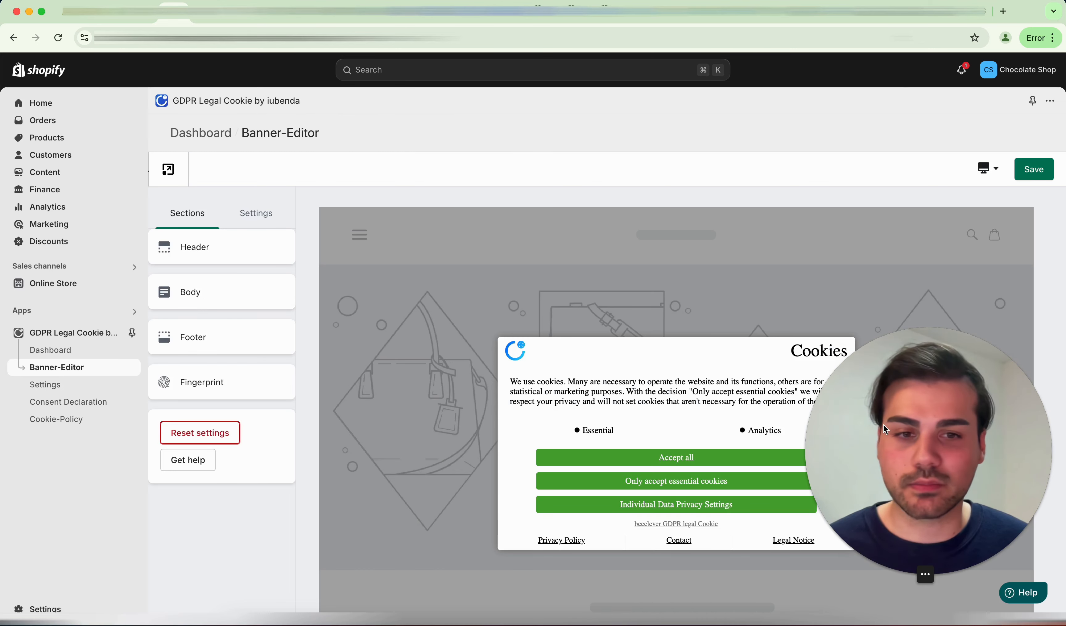
left_click_drag(886, 429, 768, 171)
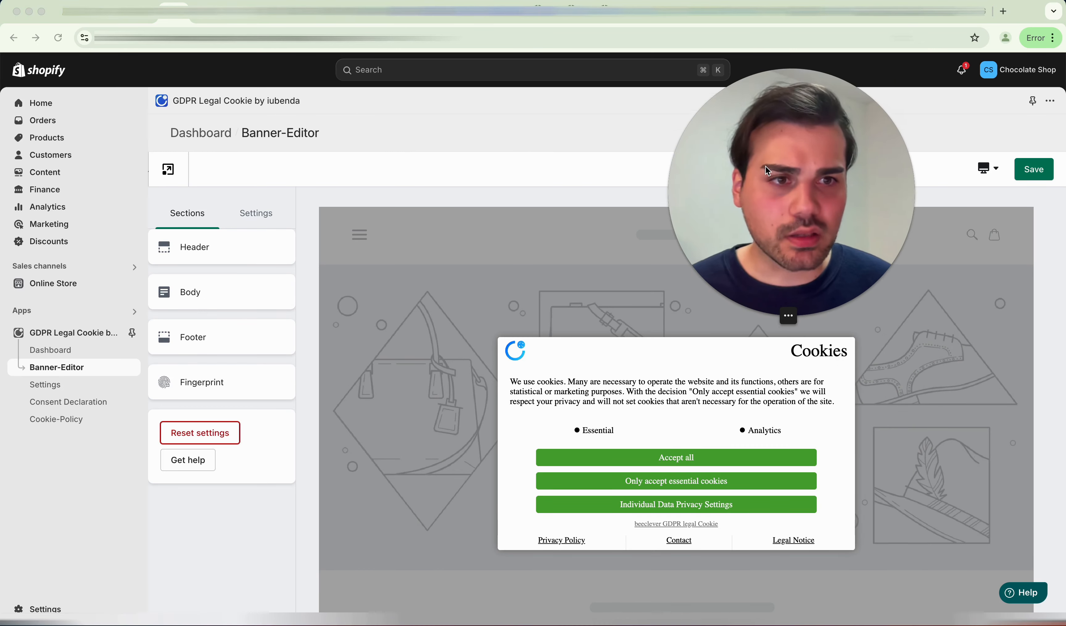
left_click(221, 256)
left_click(266, 251)
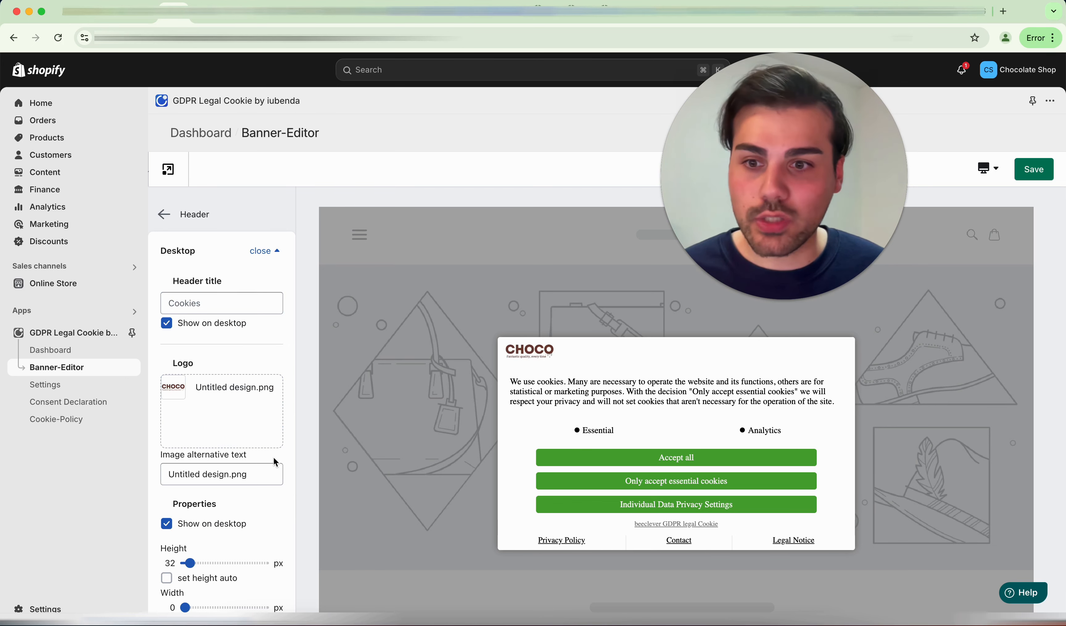
scroll(225, 459, "down", 5)
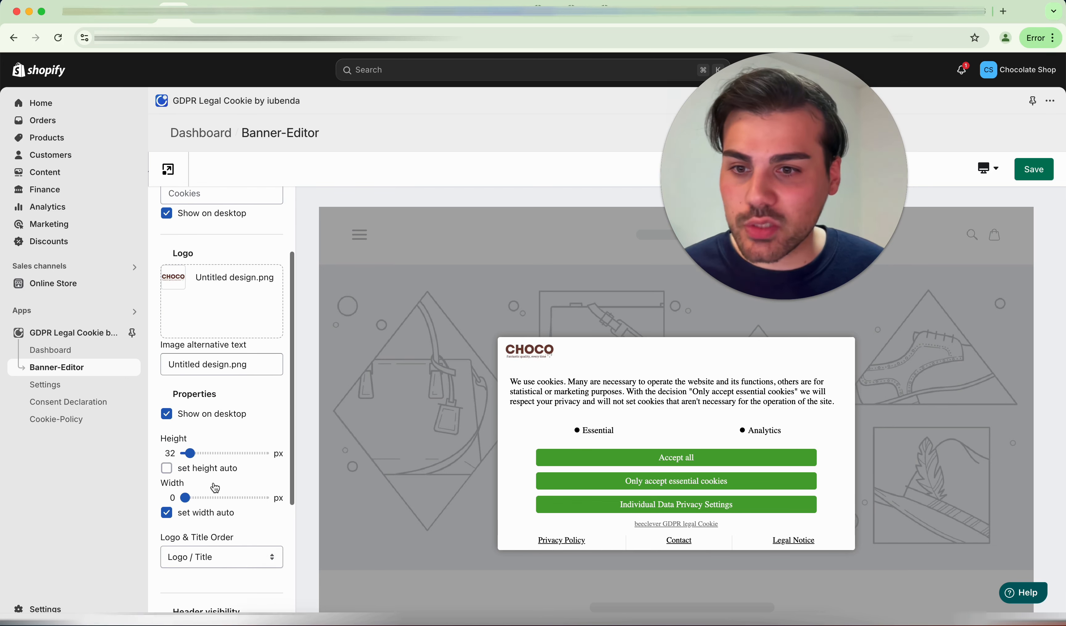
scroll(216, 487, "down", 1)
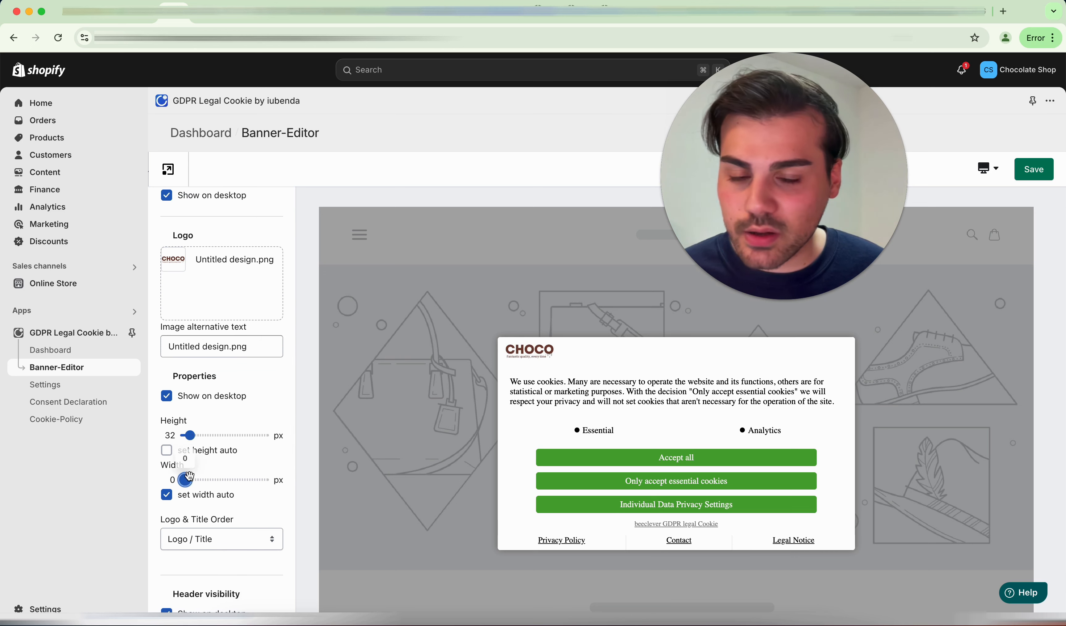
left_click_drag(190, 475, 210, 478)
scroll(245, 498, "down", 8)
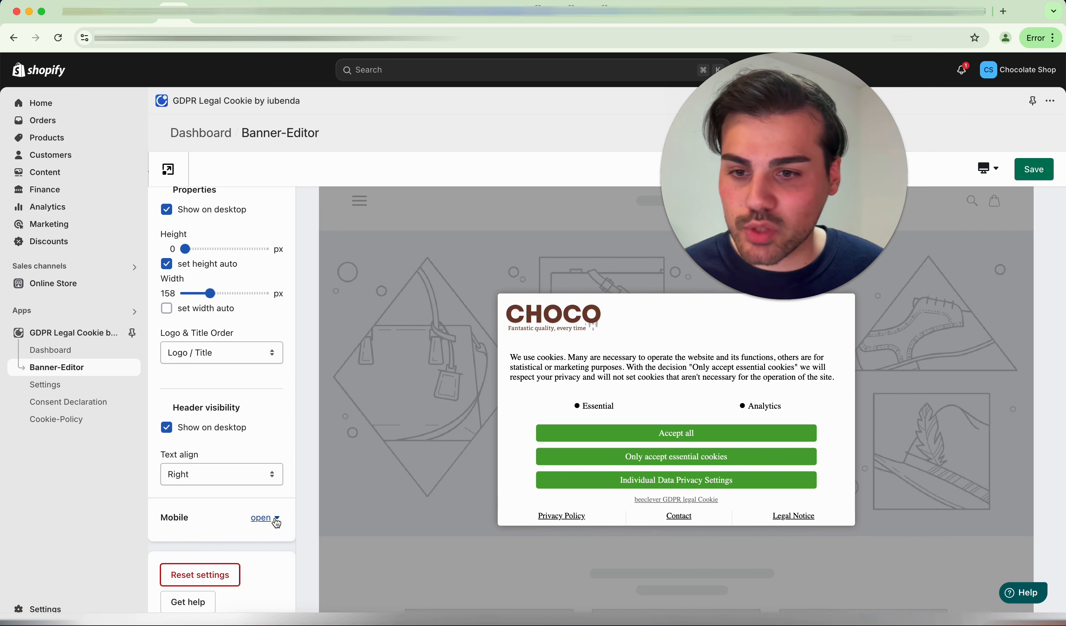
Preview the banner on mobile and give the mobile logo auto height and 118 px width
left_click(278, 520)
scroll(260, 515, "down", 5)
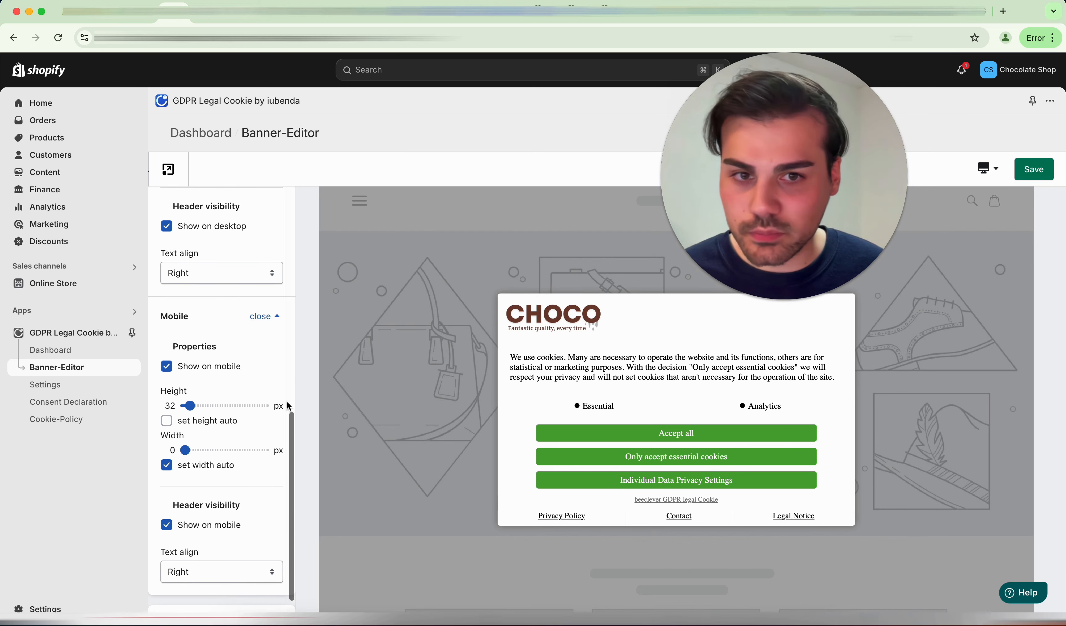
left_click(1001, 173)
left_click(987, 221)
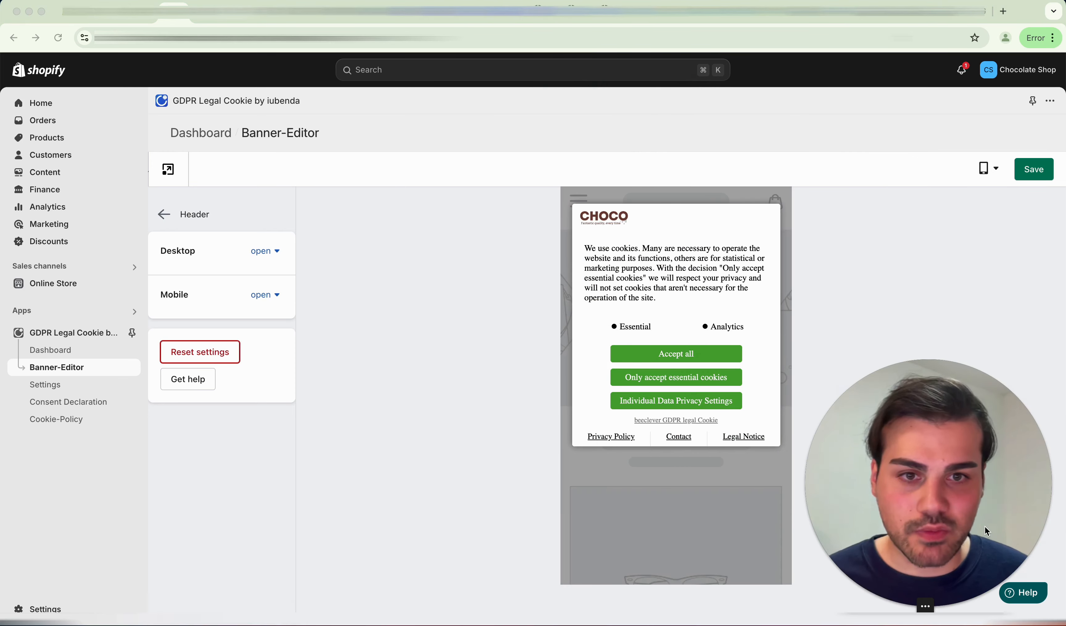
left_click(265, 296)
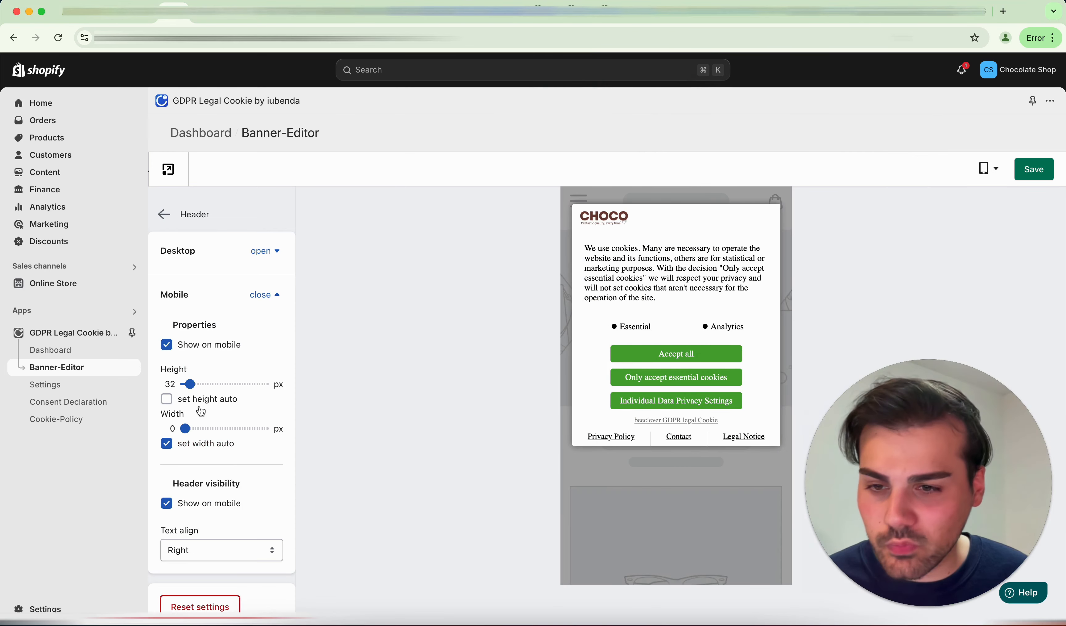
left_click_drag(190, 383, 193, 383)
left_click_drag(185, 429, 189, 423)
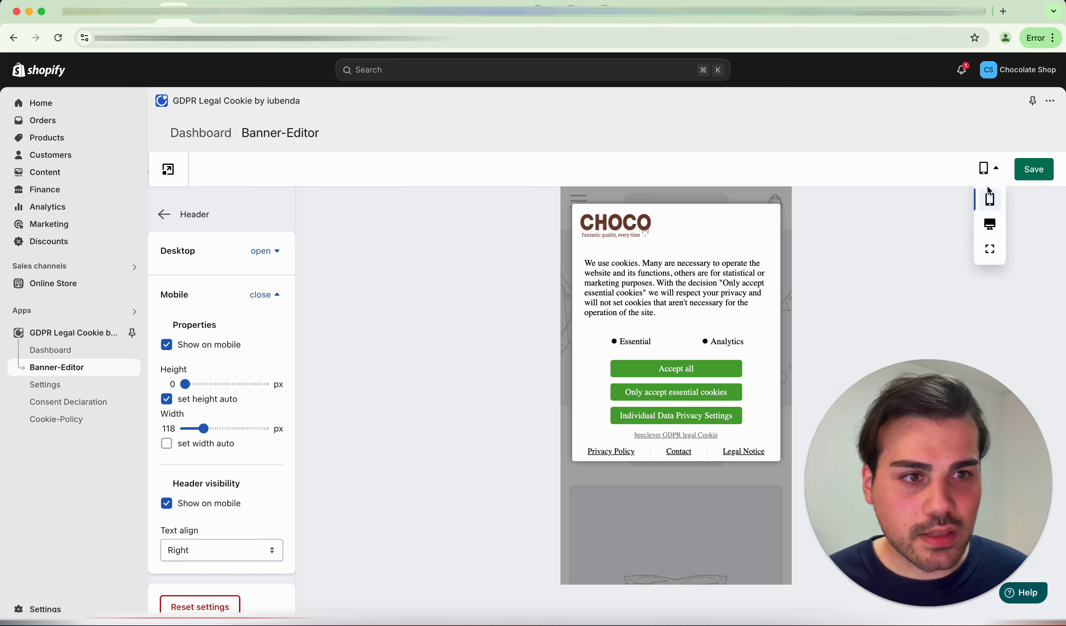
Back in desktop preview, narrow the desktop logo to a fixed 128 px width
left_click(998, 225)
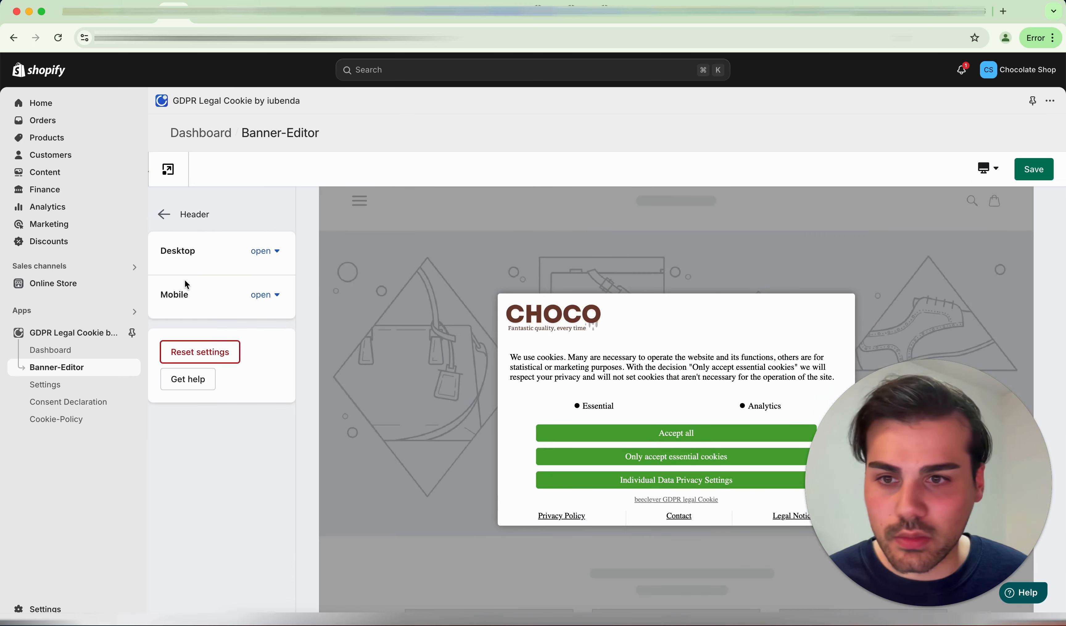
left_click(267, 258)
scroll(230, 455, "down", 4)
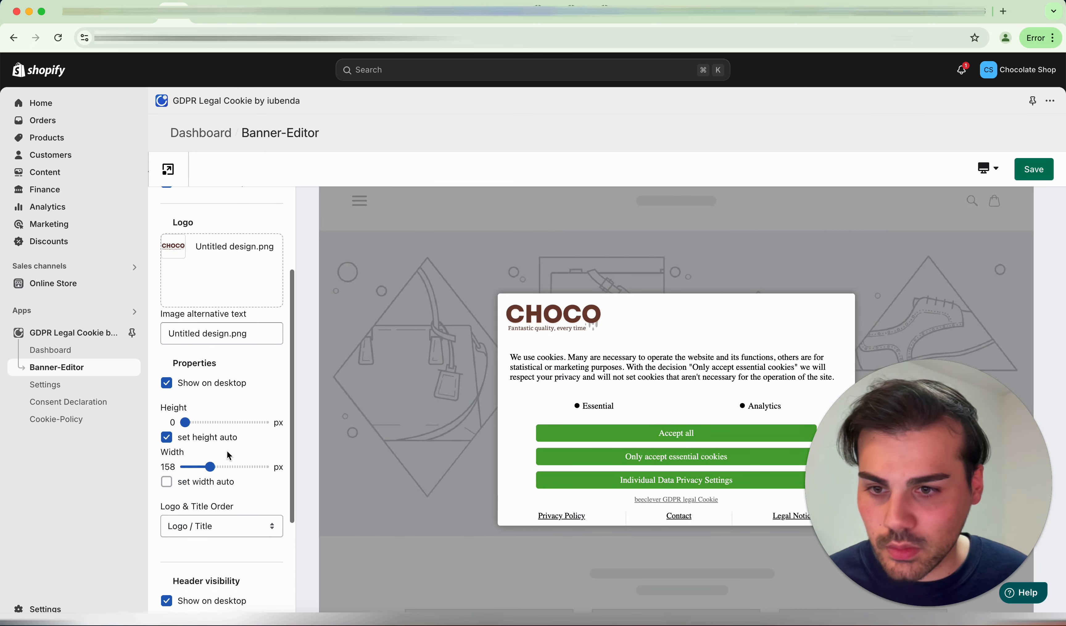
left_click_drag(207, 466, 202, 466)
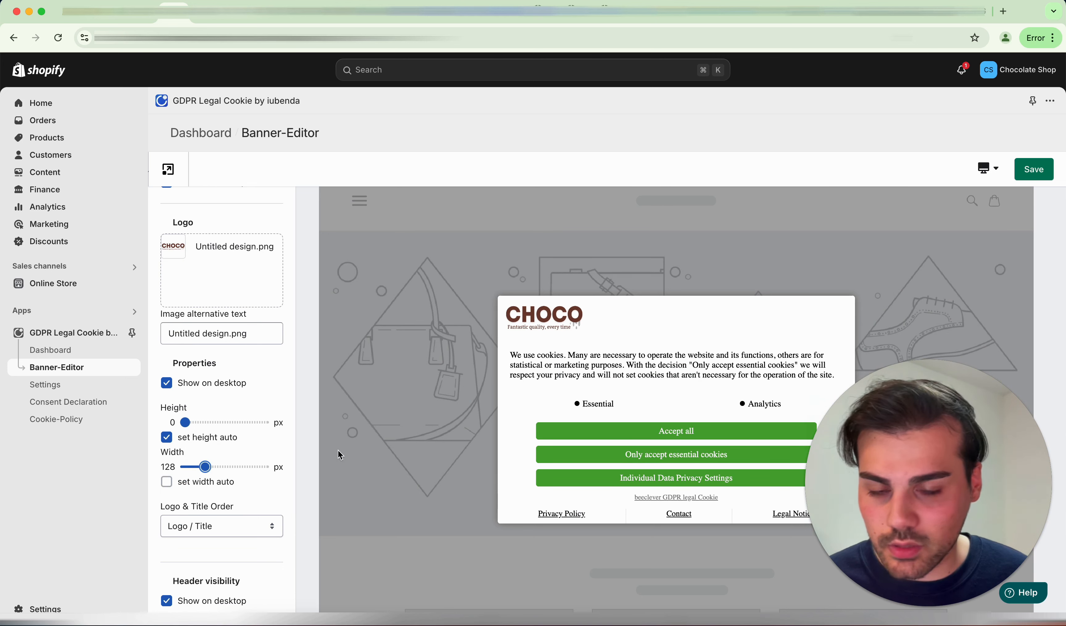
scroll(249, 503, "down", 5)
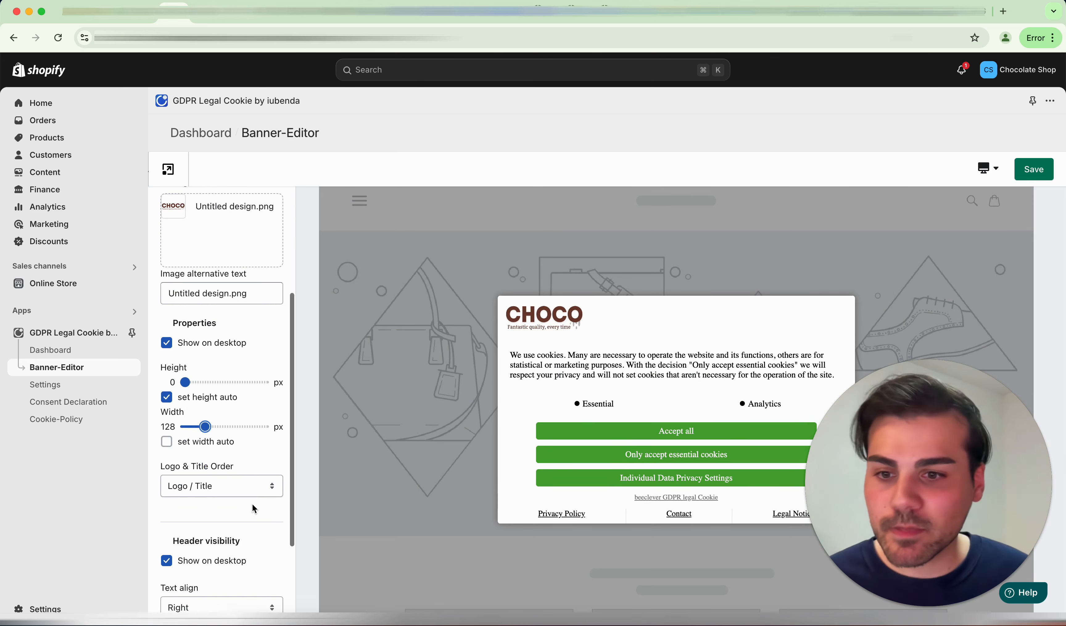
scroll(241, 429, "up", 10)
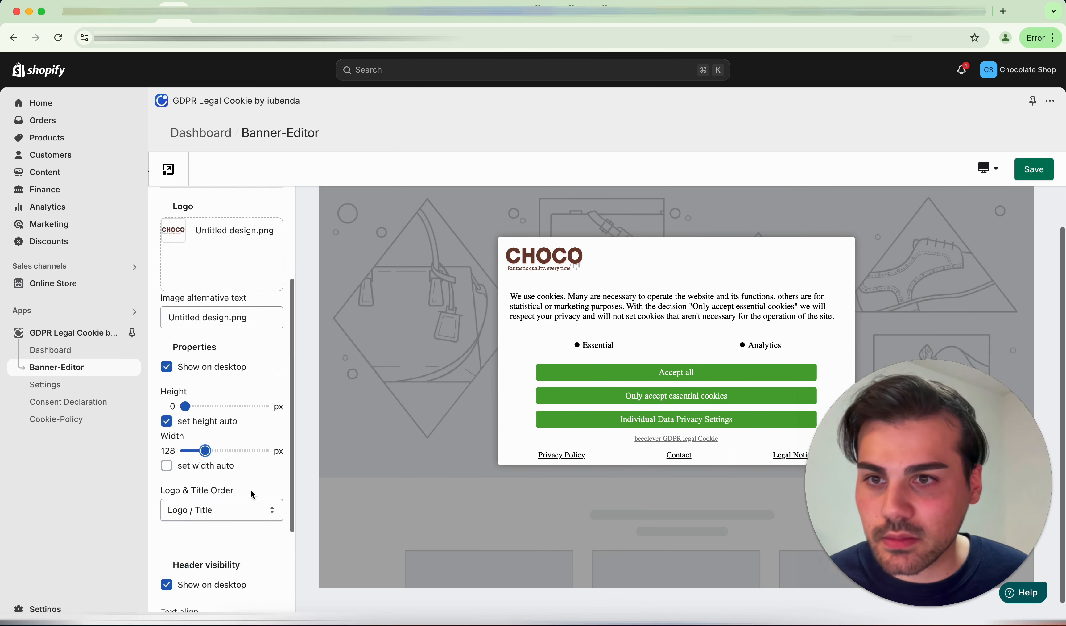
left_click(153, 218)
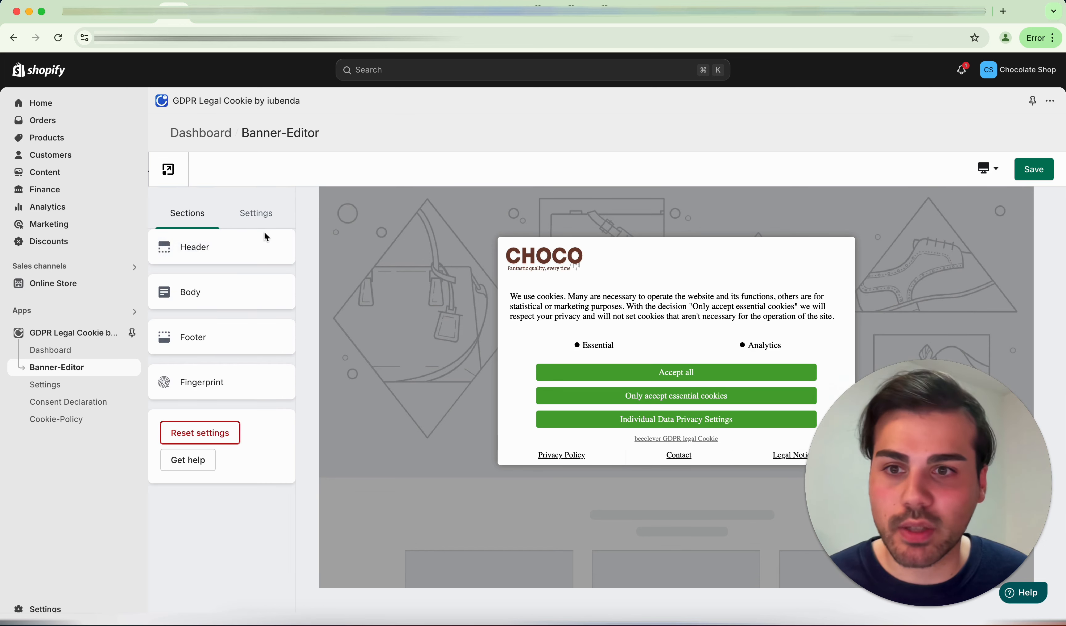
left_click(260, 217)
Make the Accept all button background chocolate brown
left_click(221, 244)
scroll(235, 446, "down", 3)
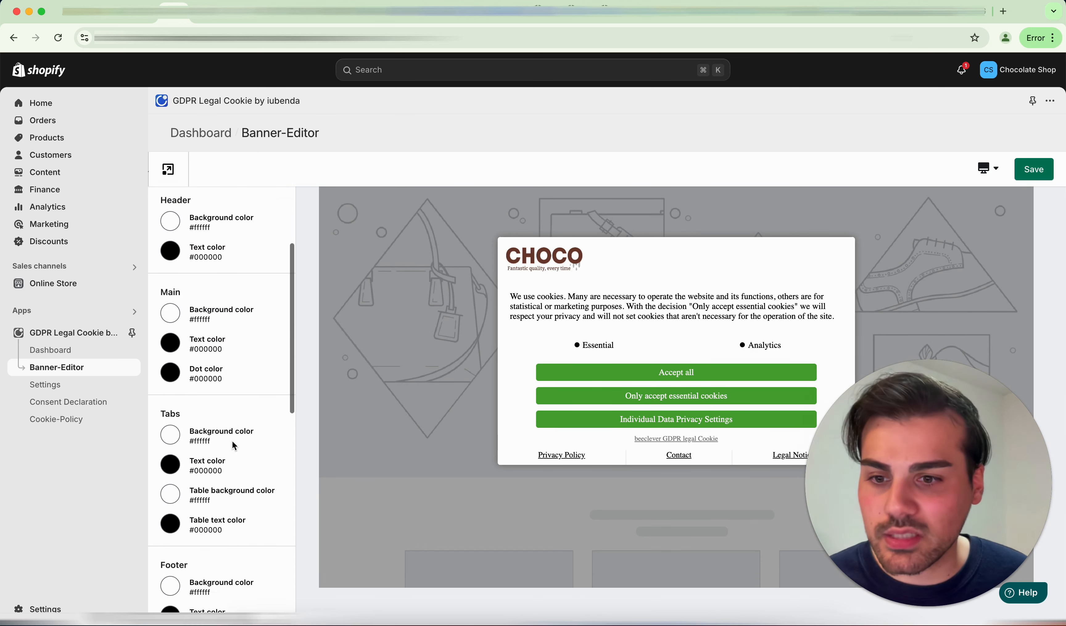
scroll(235, 446, "down", 6)
left_click(171, 448)
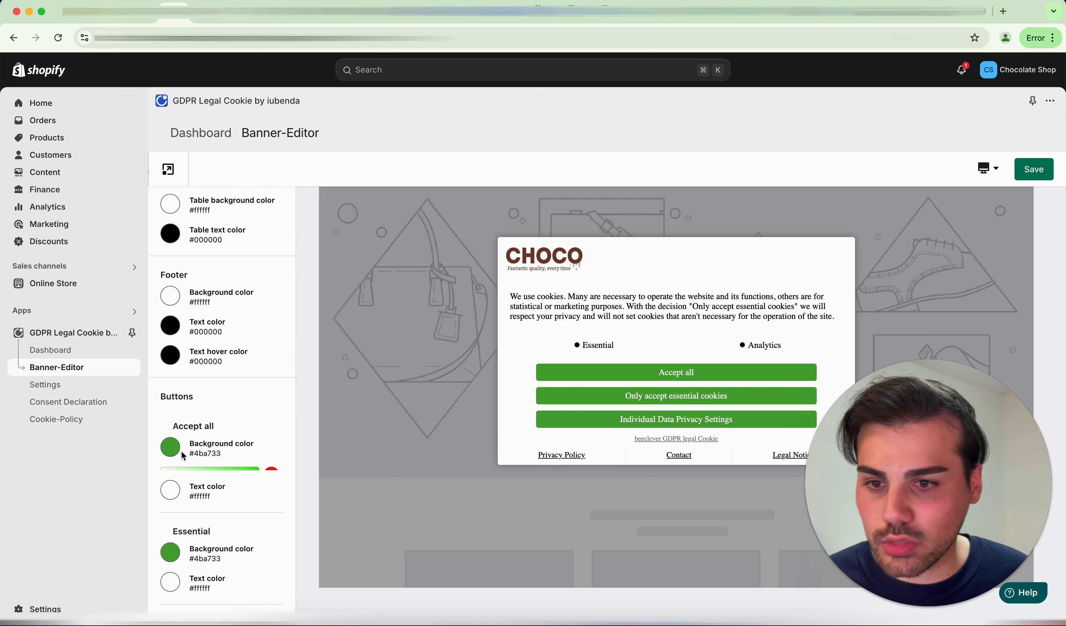
left_click_drag(273, 503, 235, 552)
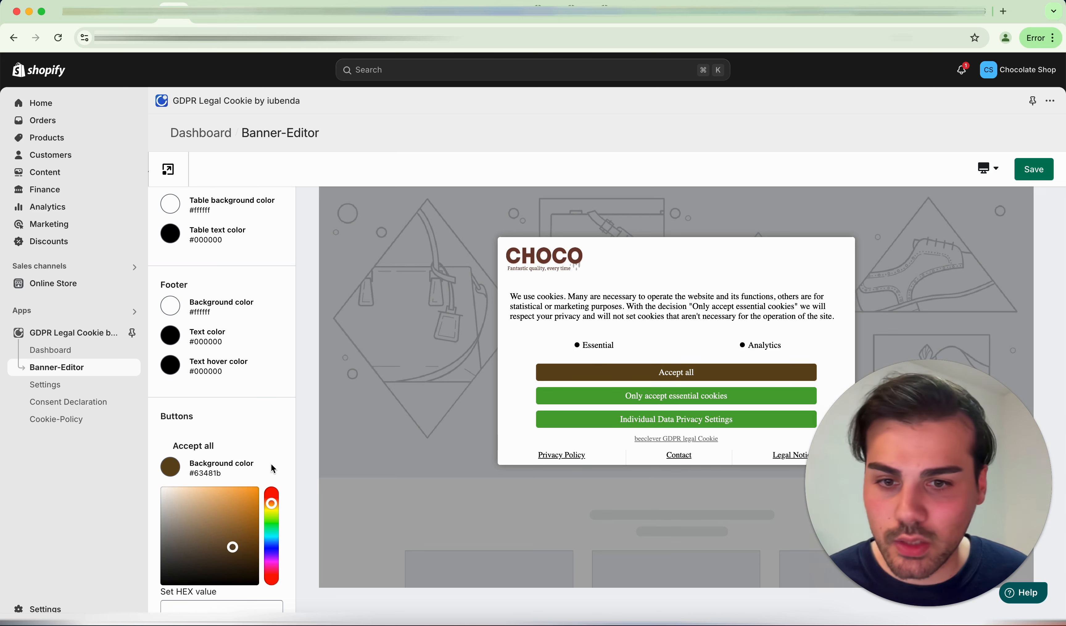
Give the Essential button a light grey background and adjust its text colour
scroll(279, 469, "down", 5)
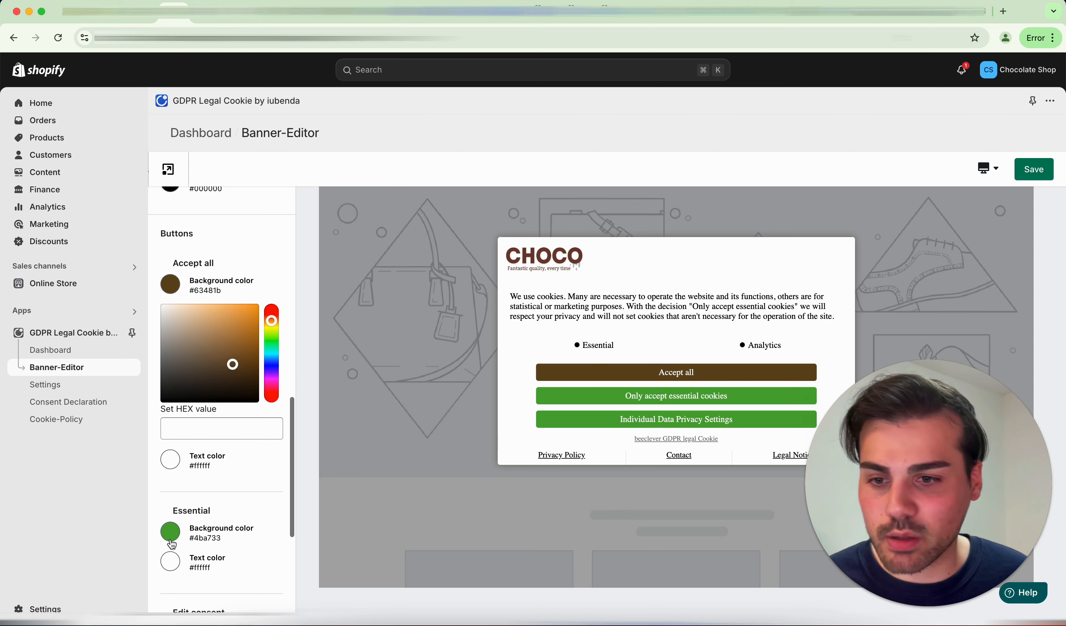
left_click(172, 532)
left_click_drag(194, 444, 152, 416)
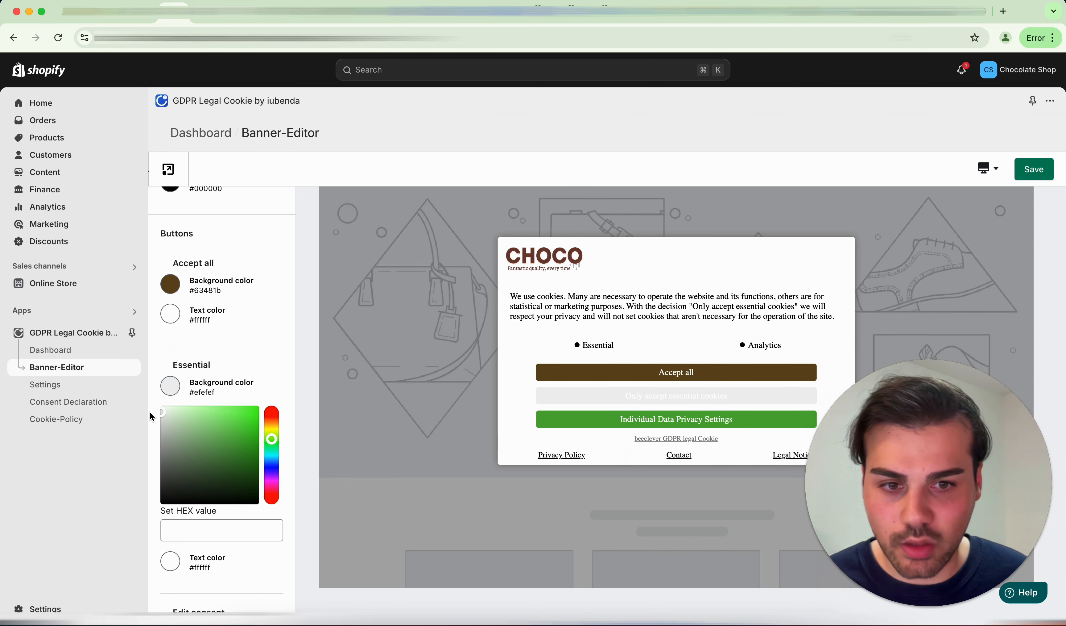
scroll(253, 603, "down", 1)
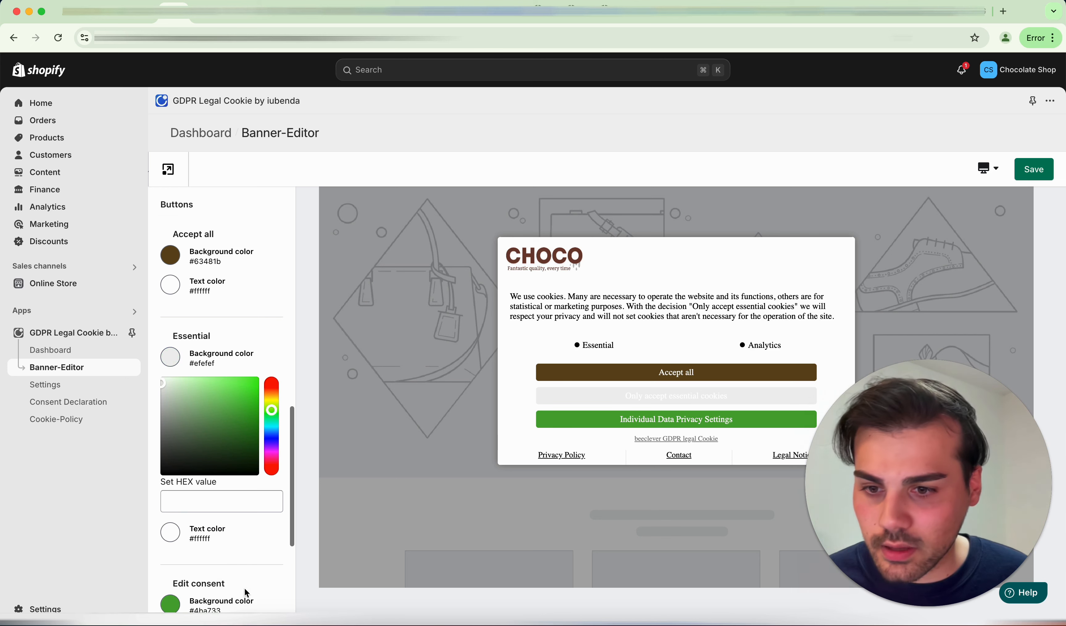
left_click(178, 531)
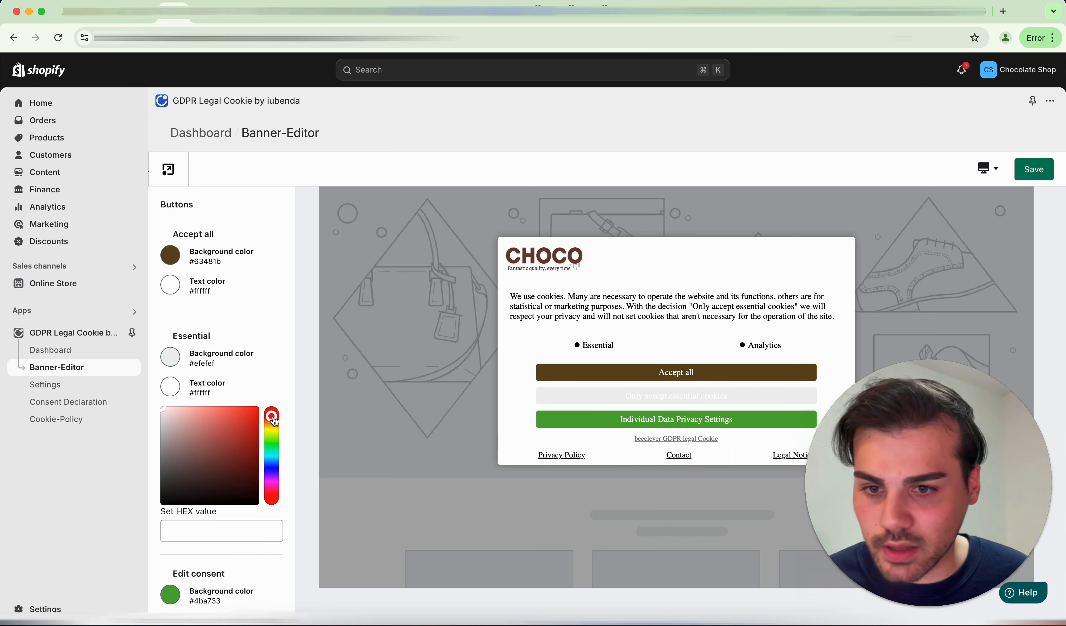
scroll(269, 515, "down", 2)
left_click_drag(305, 349, 186, 552)
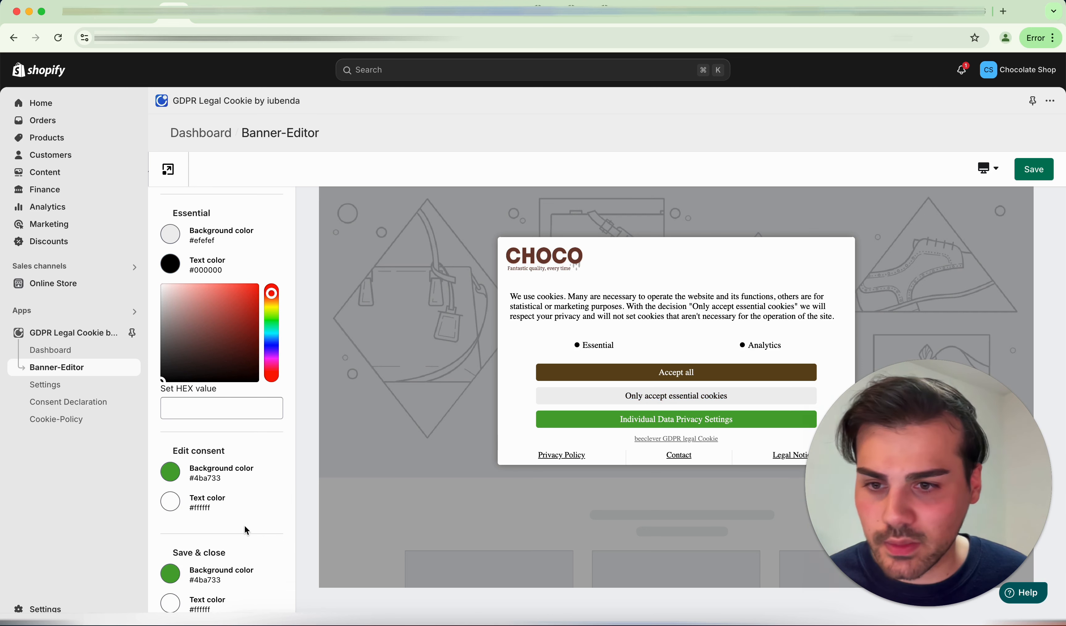
scroll(247, 530, "down", 1)
Set the Edit consent button background to #efefef
left_click(171, 429)
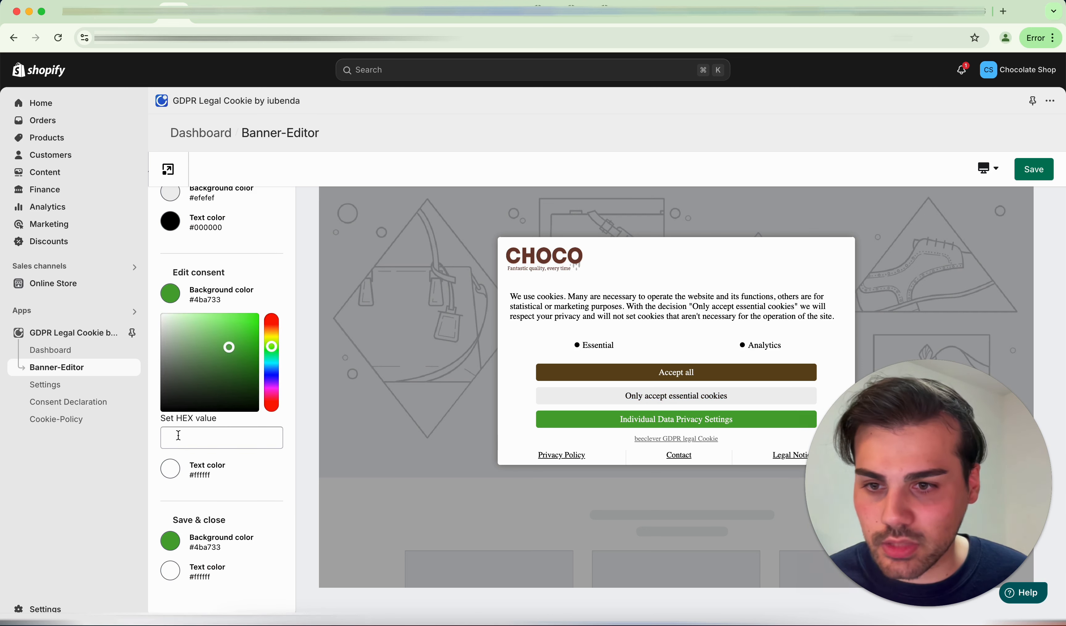
left_click(170, 322)
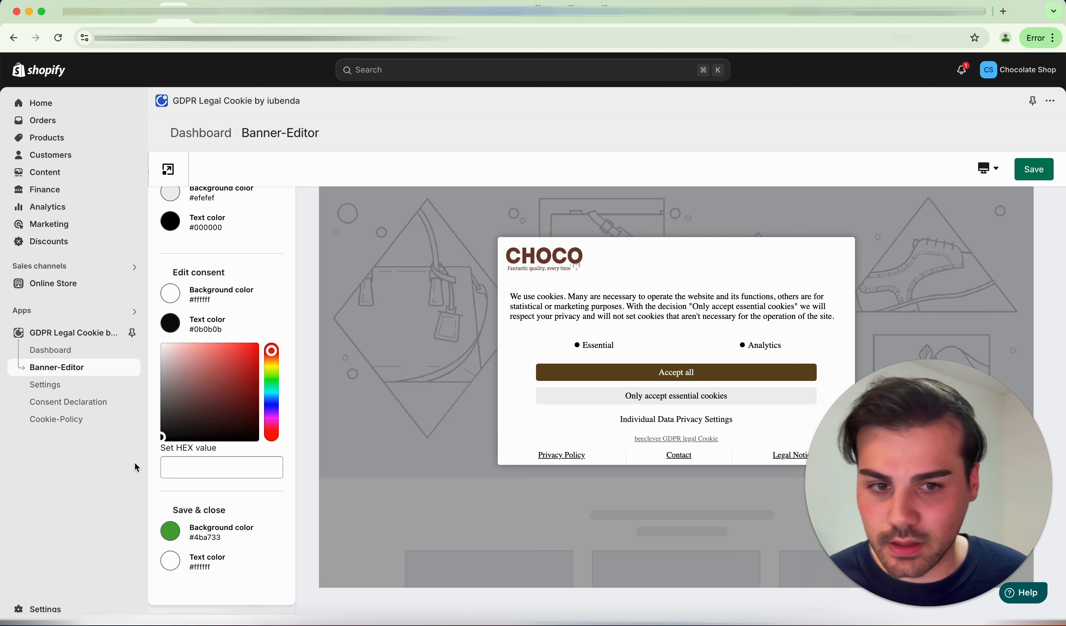
scroll(215, 303, "up", 2)
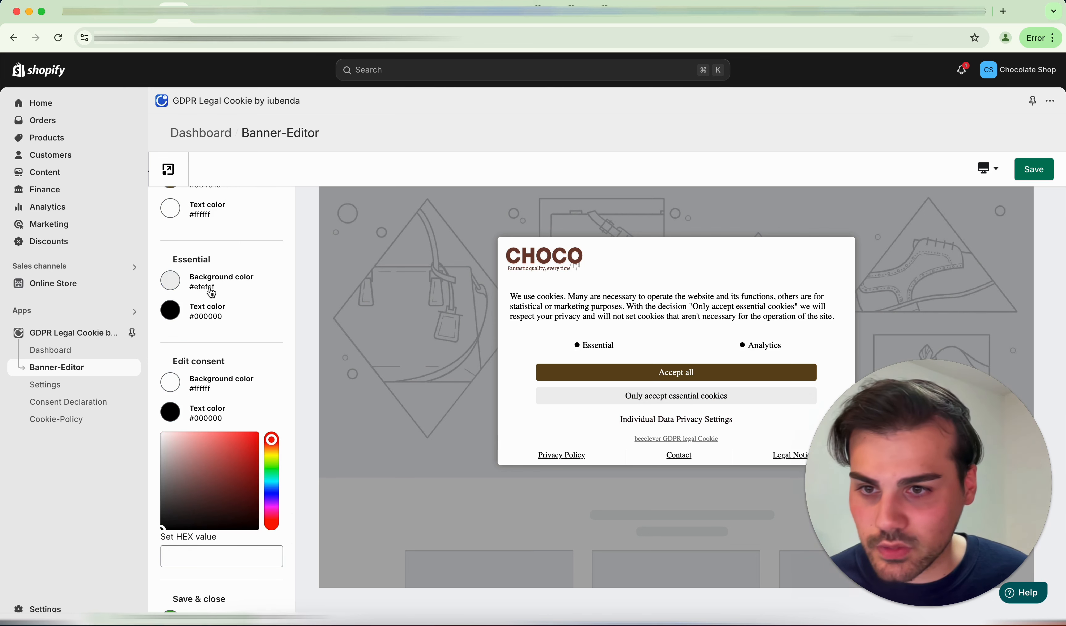
left_click(211, 294)
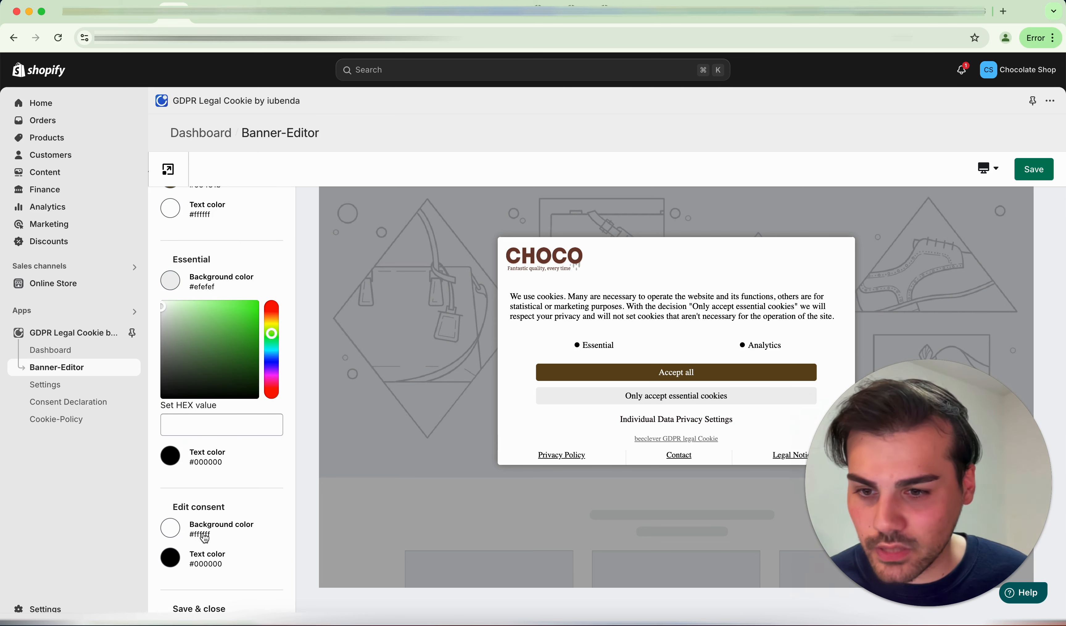
scroll(205, 538, "down", 2)
left_click(207, 399)
type("#efefe")
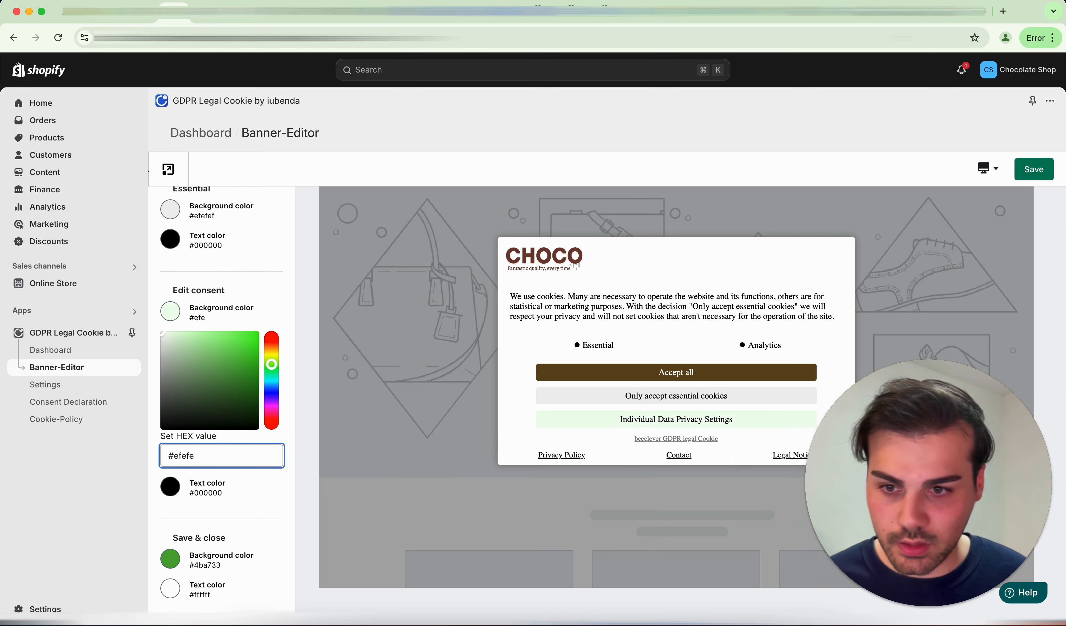
type("f")
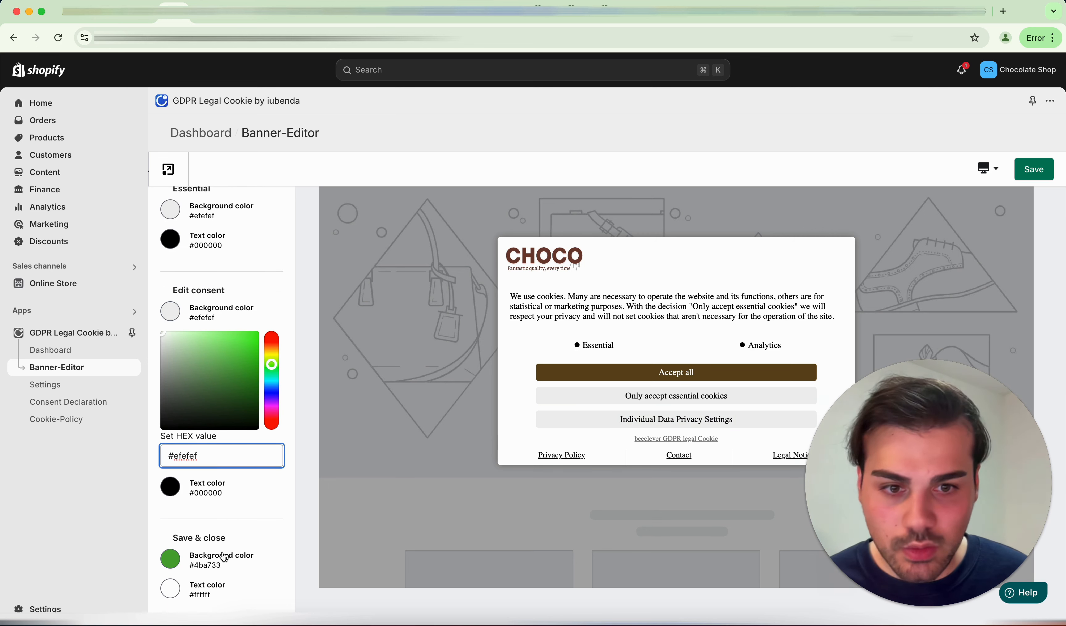
scroll(210, 571, "down", 3)
Set the Save & close button background to the same brown, #63481b
left_click(174, 497)
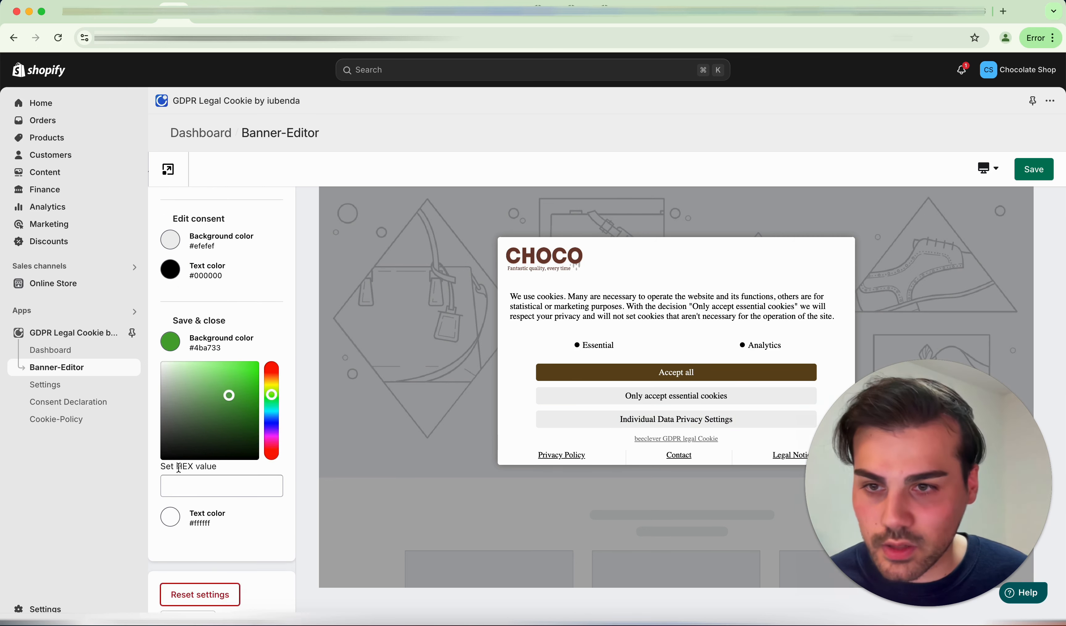
scroll(202, 343, "up", 8)
left_click(204, 267)
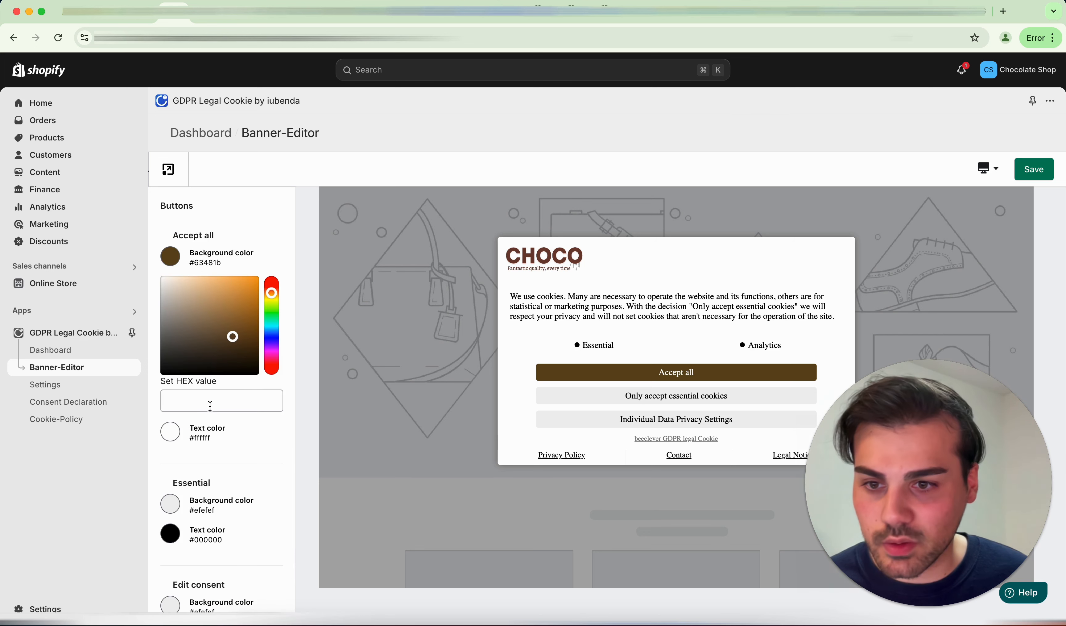
scroll(257, 485, "down", 1)
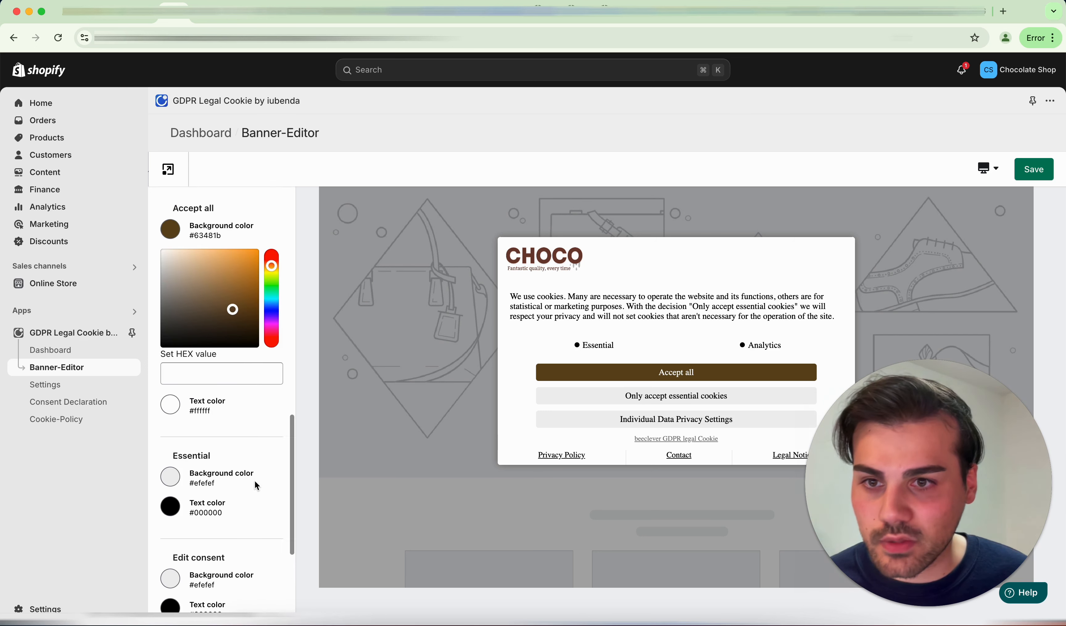
scroll(257, 486, "down", 5)
left_click(184, 522)
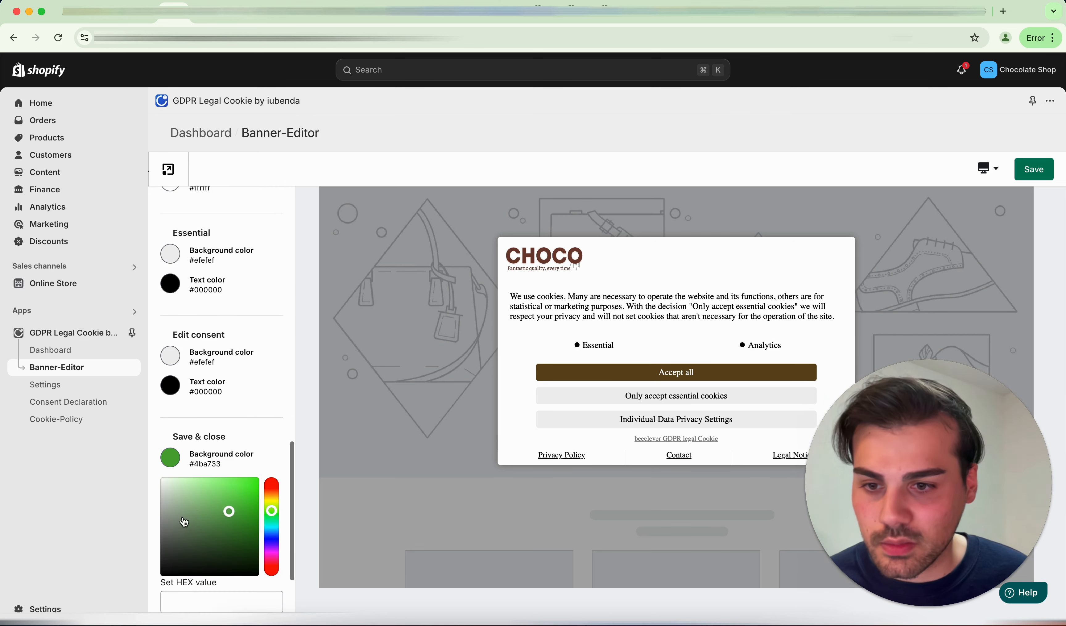
type("63481b")
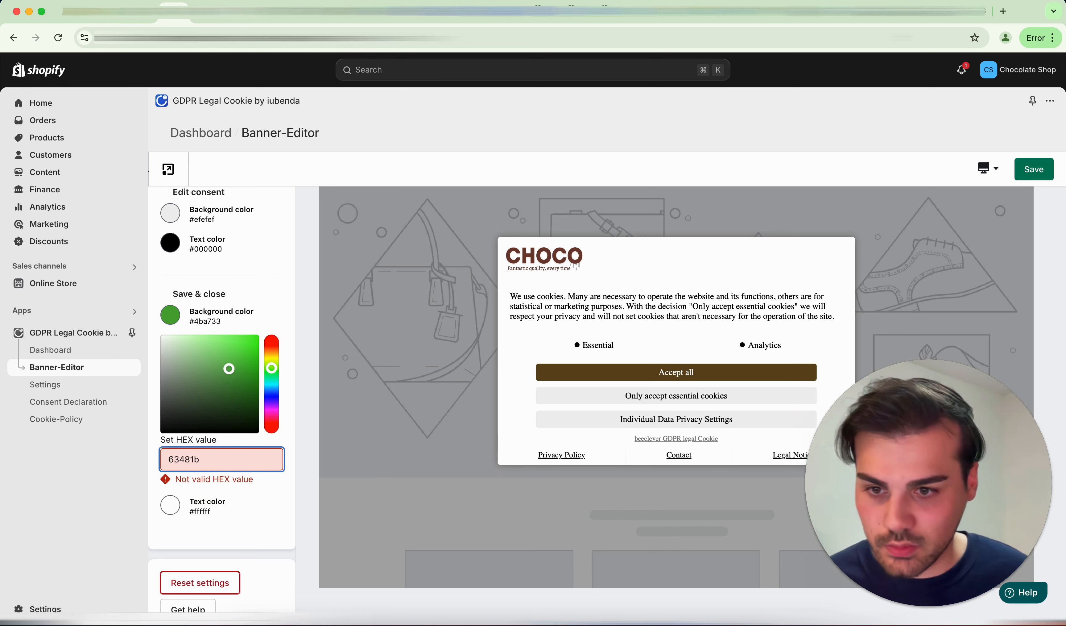
type("#")
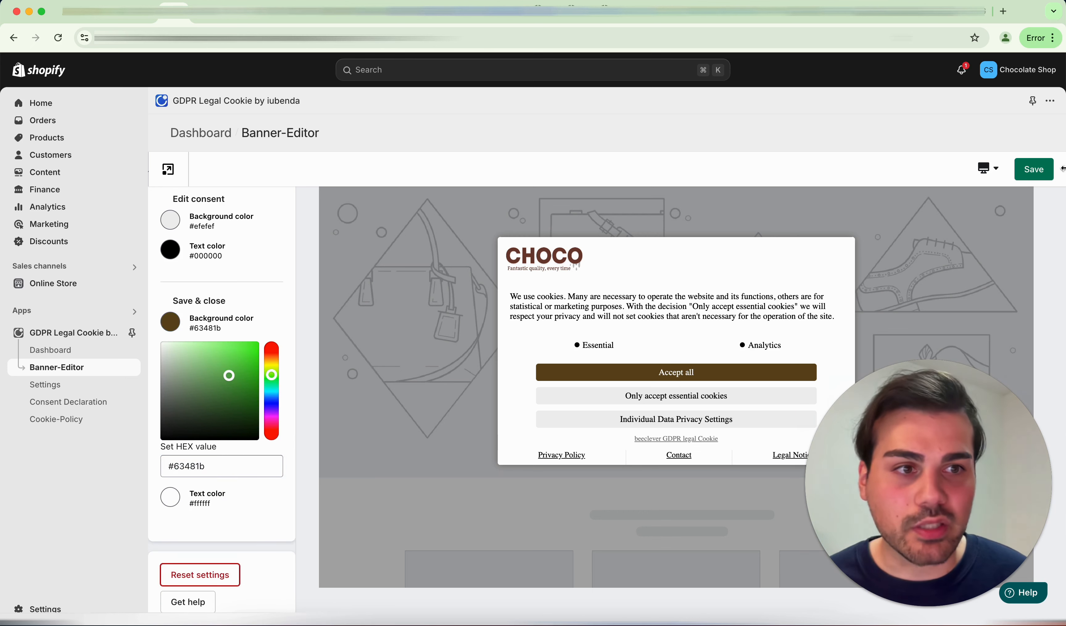
Save the banner colours, preview it on mobile, and go to the store Settings
left_click(1035, 169)
left_click(990, 168)
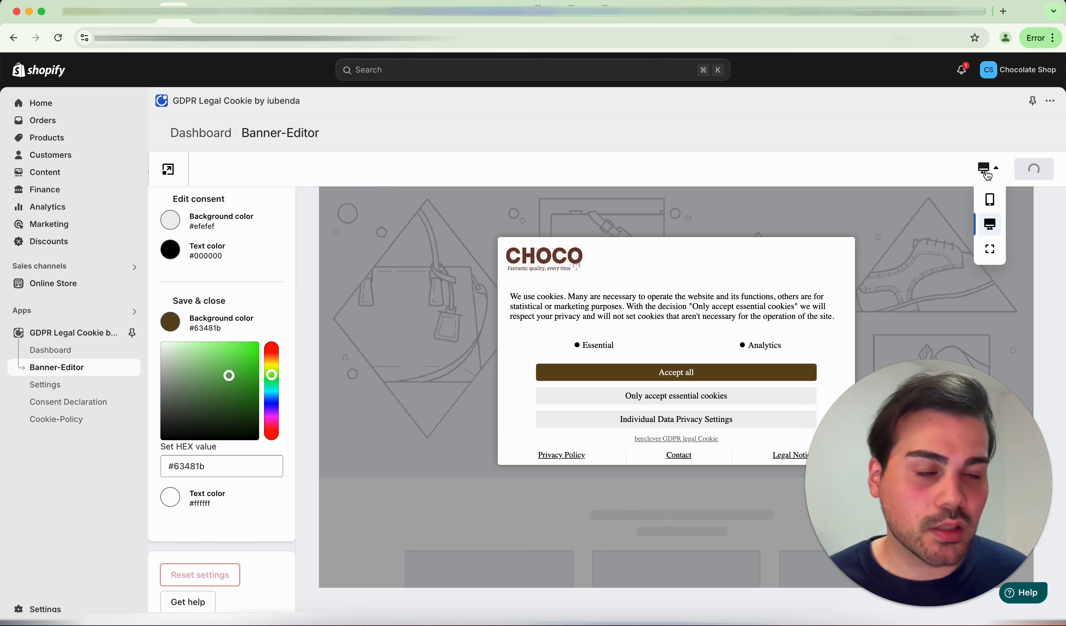
left_click(991, 200)
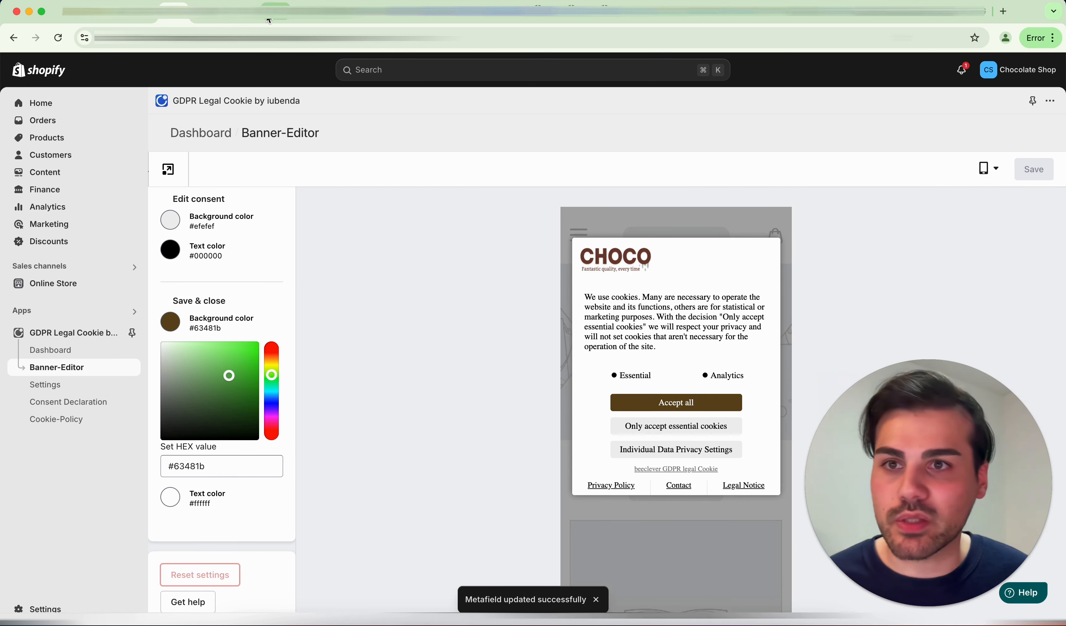
left_click(208, 20)
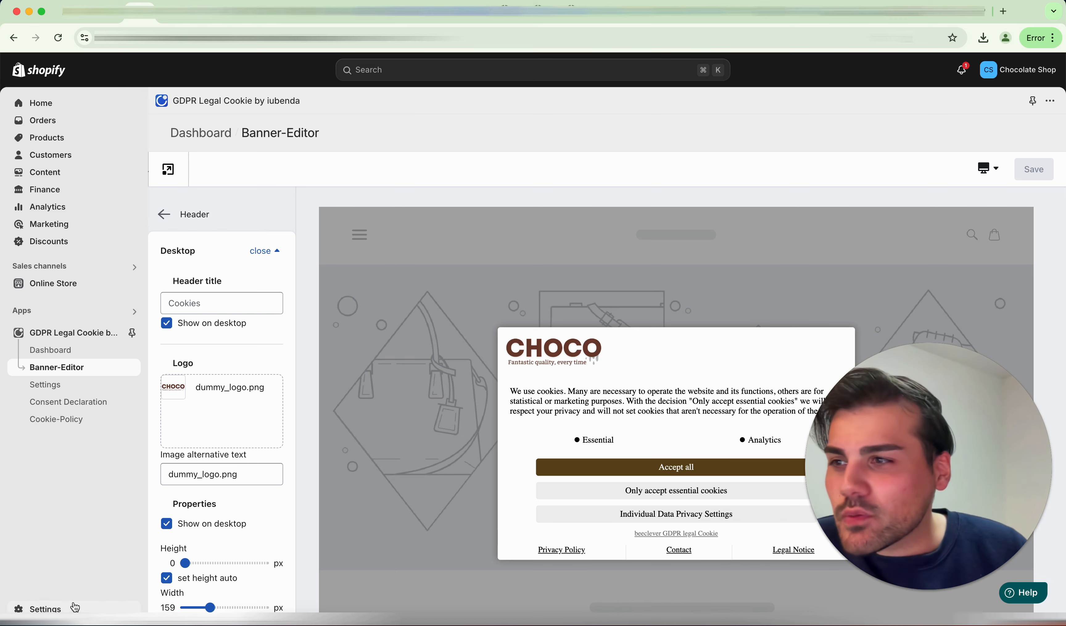
left_click(39, 608)
Look over the Shipping and Legal notice policies without publishing changes
left_click(299, 522)
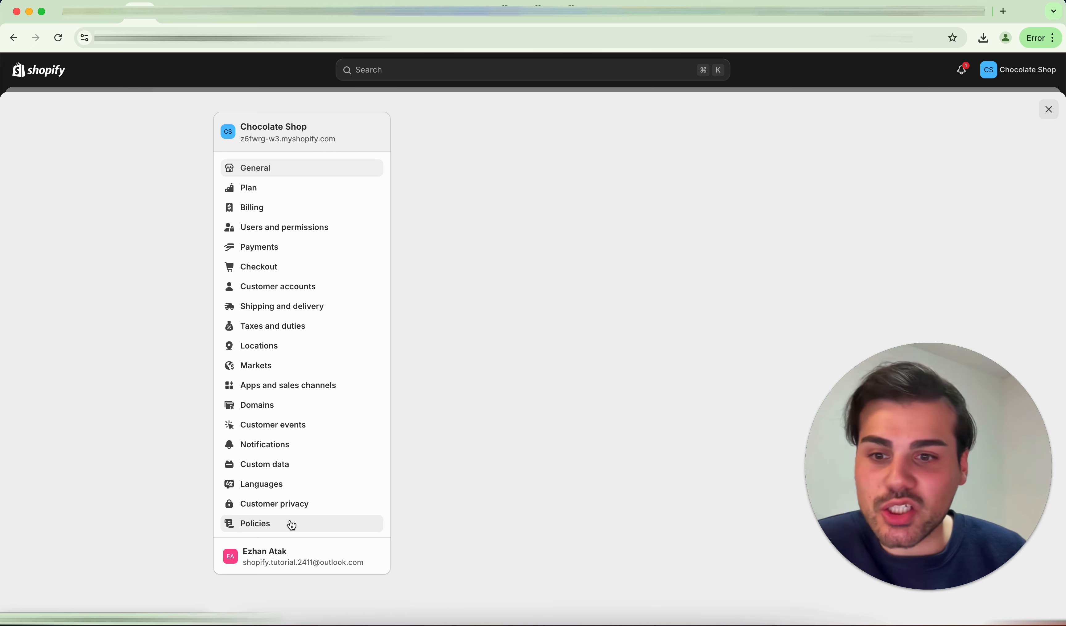
left_click_drag(910, 462, 104, 425)
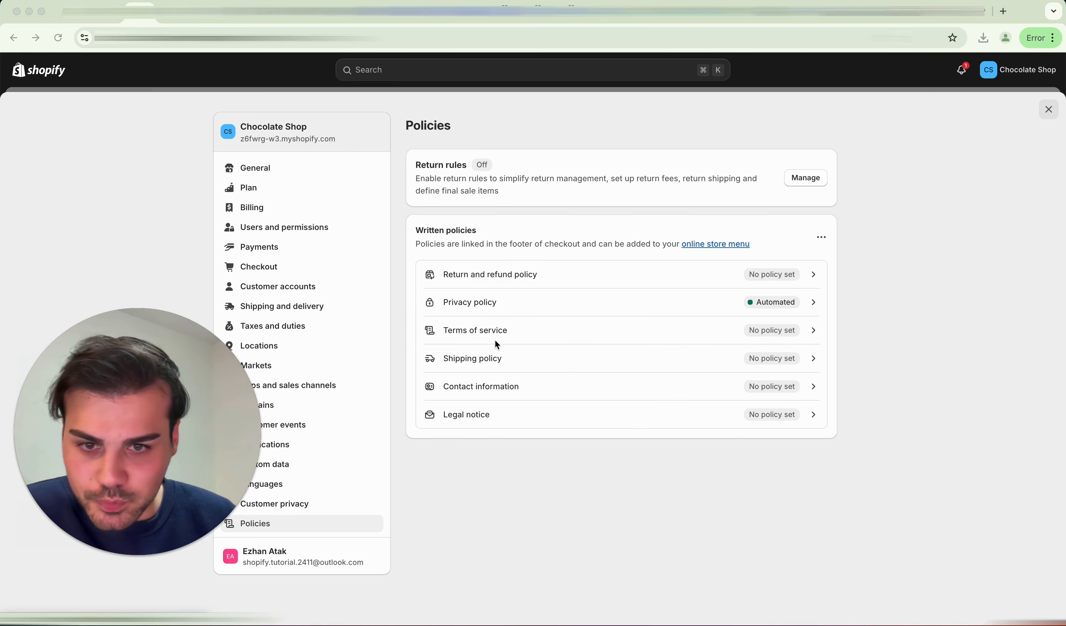
left_click(510, 360)
left_click(533, 381)
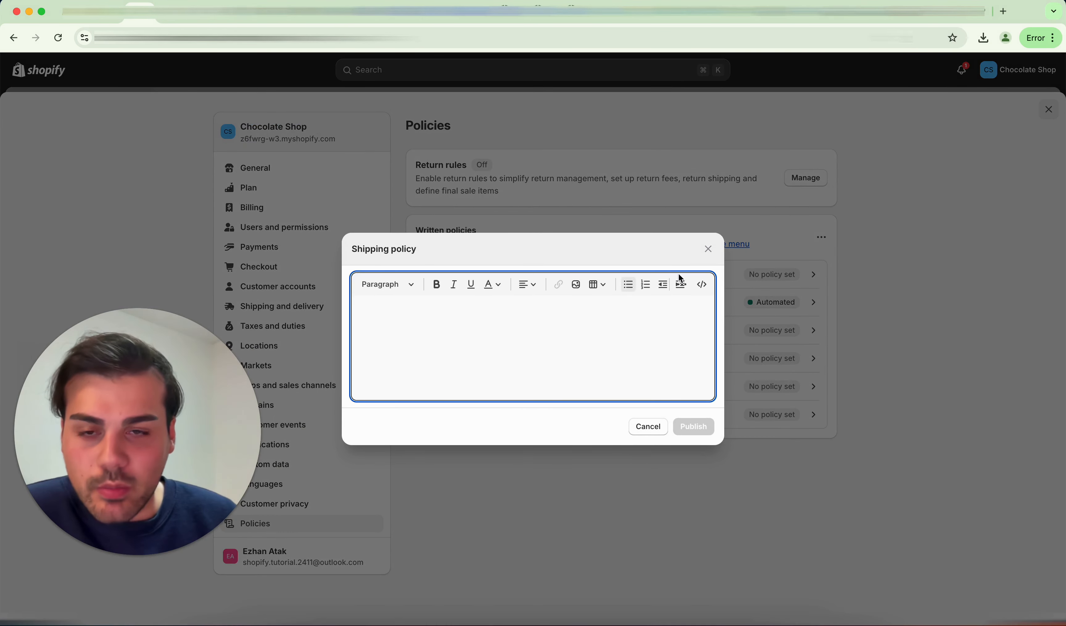
left_click(709, 257)
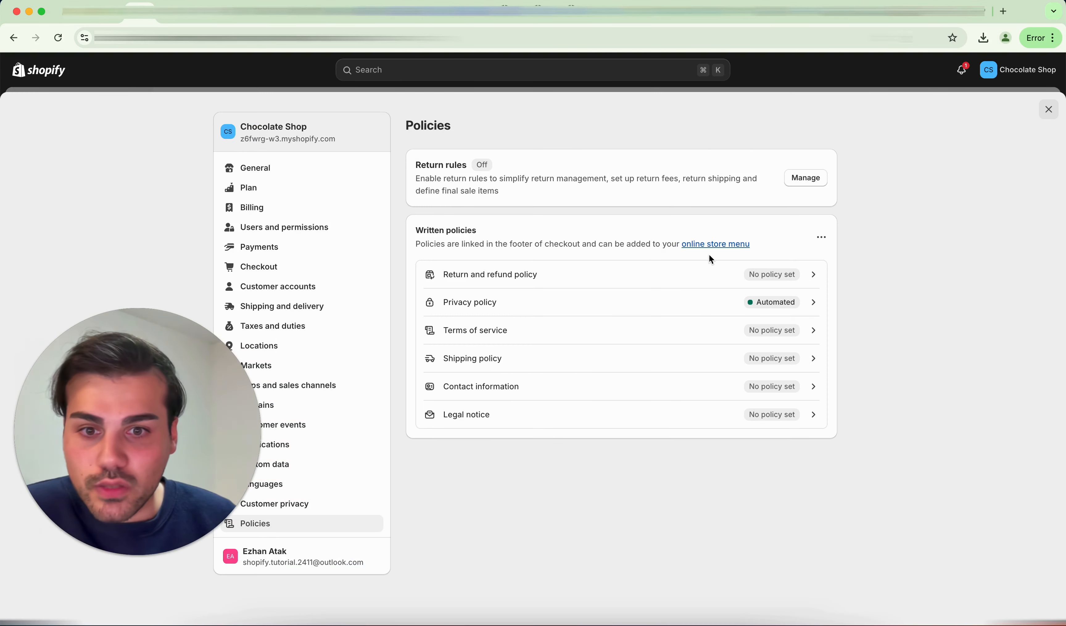
left_click(533, 412)
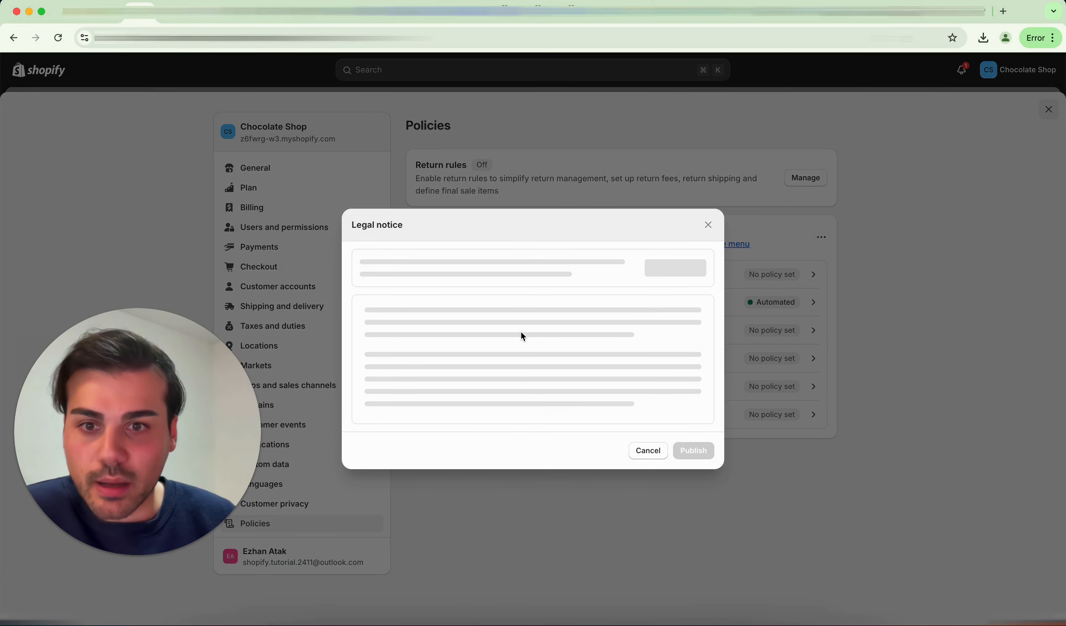
left_click(660, 275)
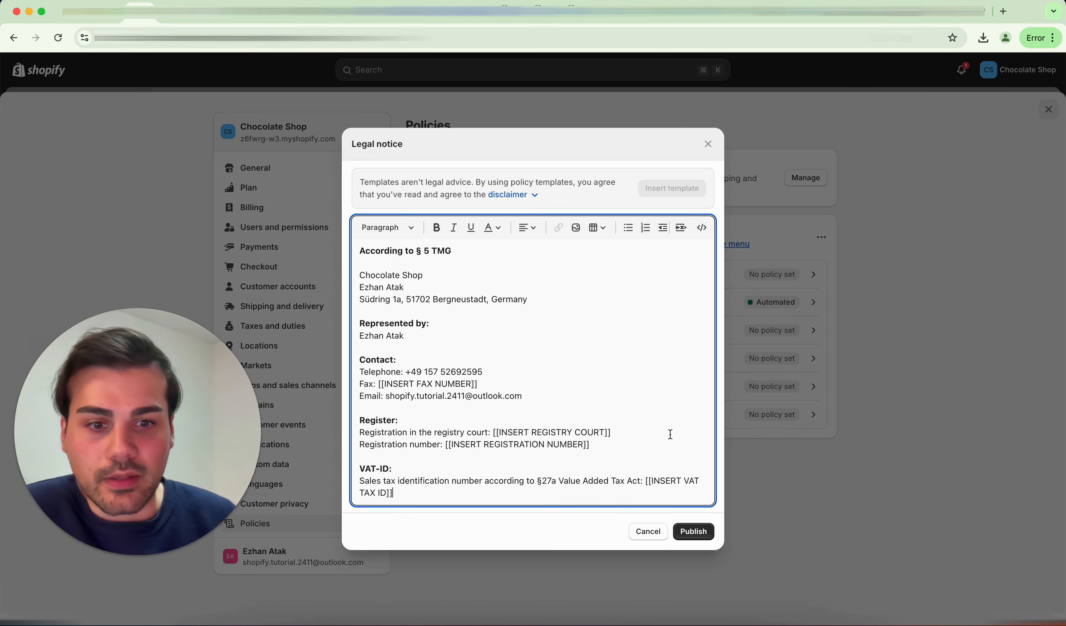
left_click(709, 146)
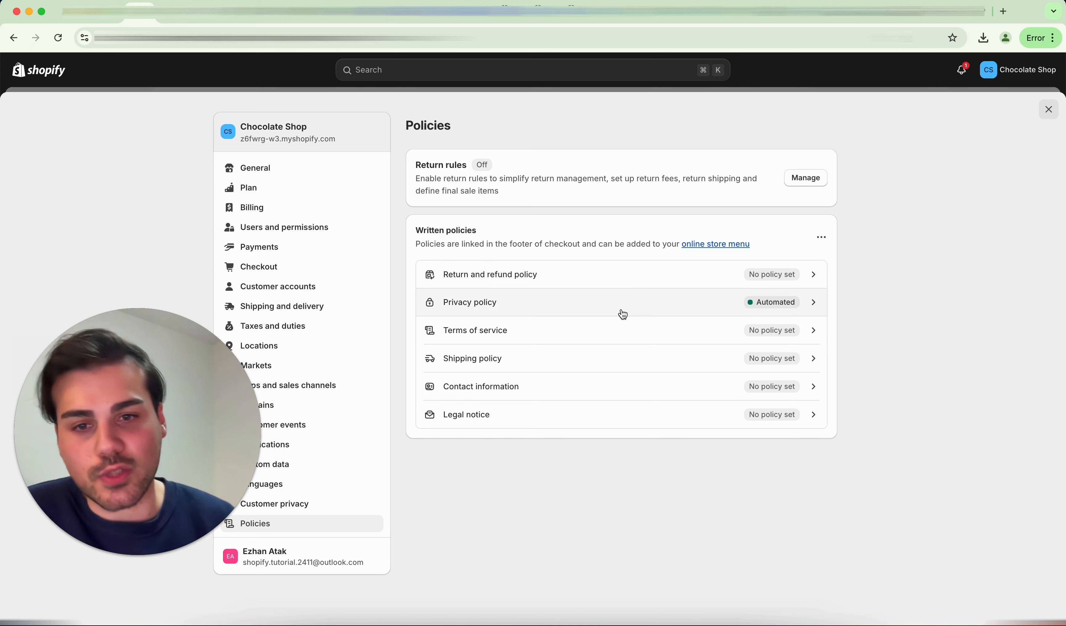
Fill the Legal notice policy from the template, publish it, and close Settings
left_click(494, 417)
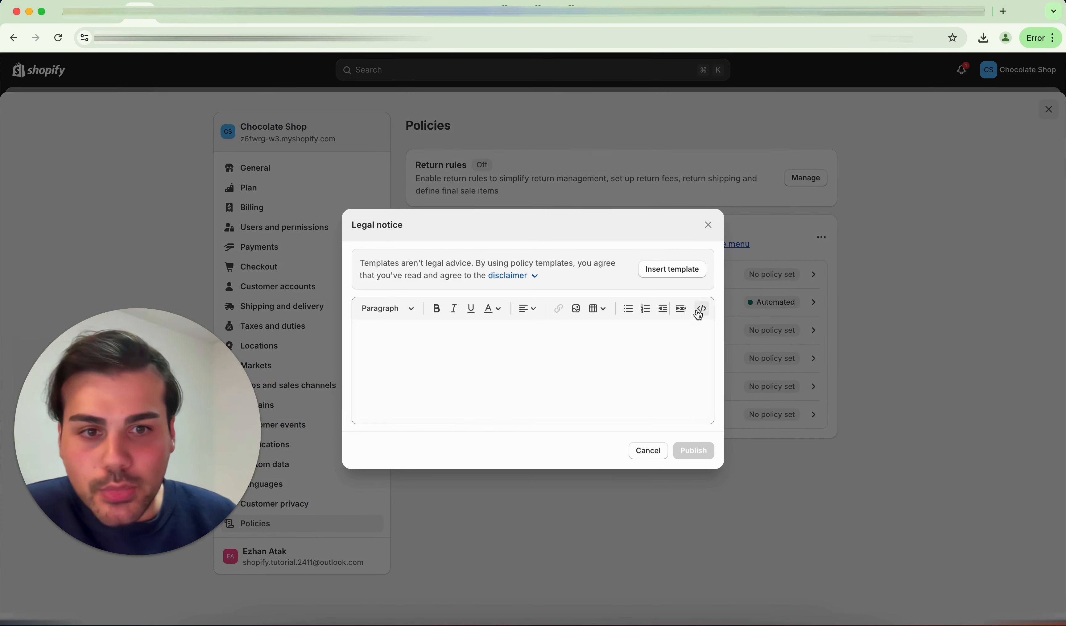
left_click(673, 270)
left_click(696, 533)
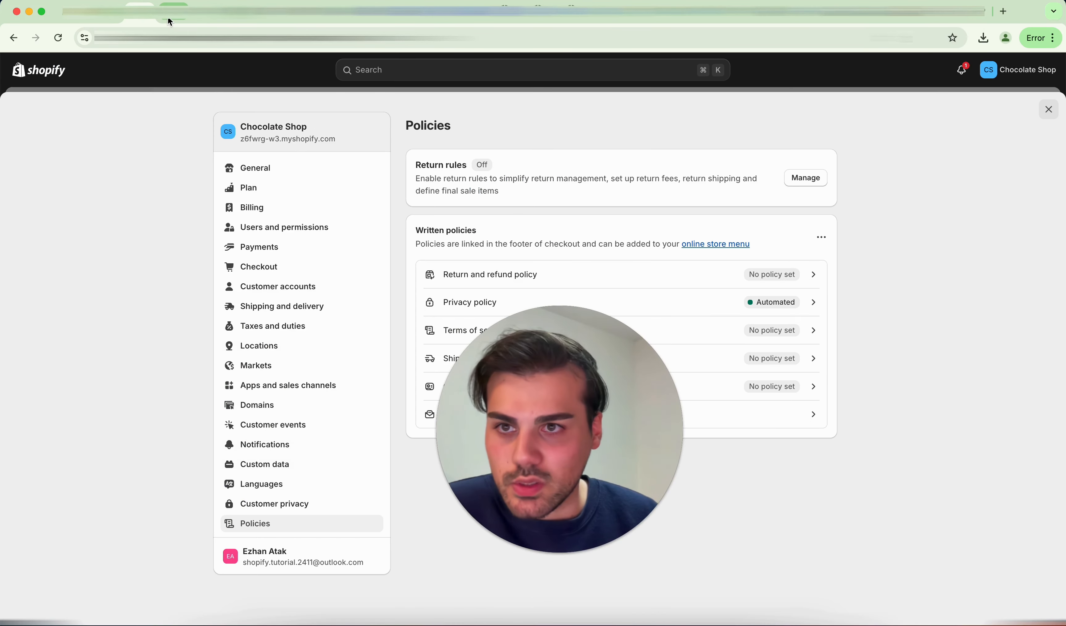
left_click(167, 18)
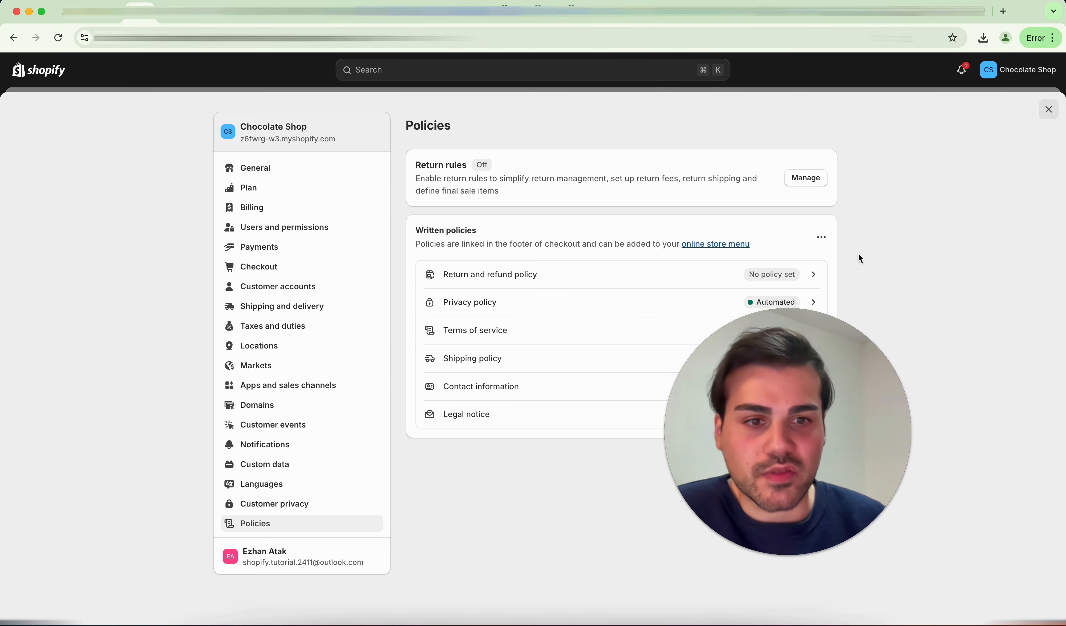
left_click(1048, 114)
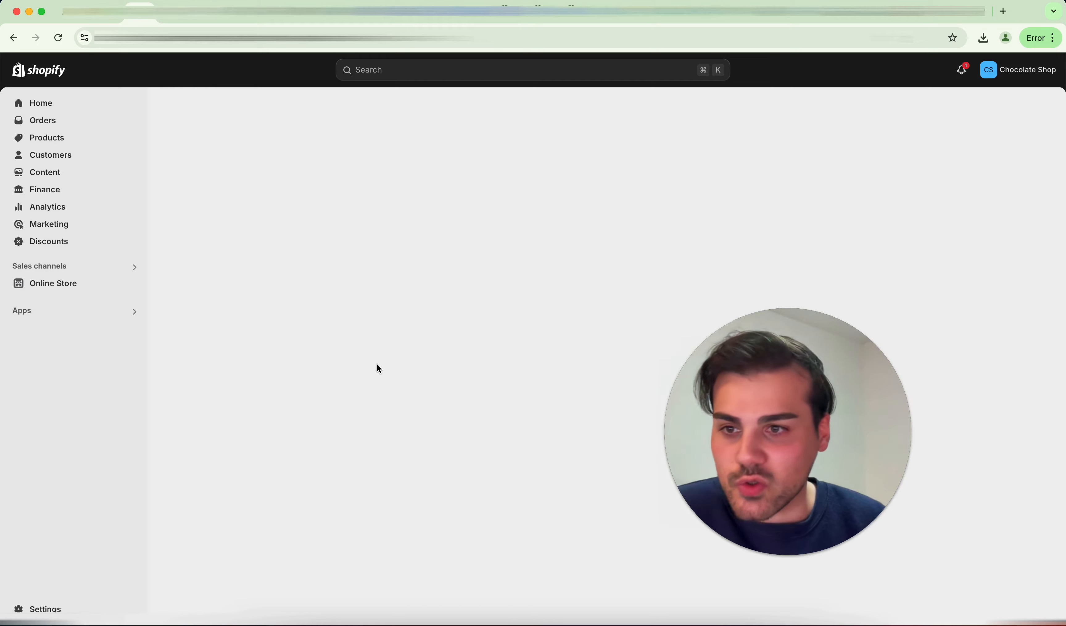
Add a 'Legal Notice' item to the Footer menu linked to the Legal Notice policy
left_click(77, 355)
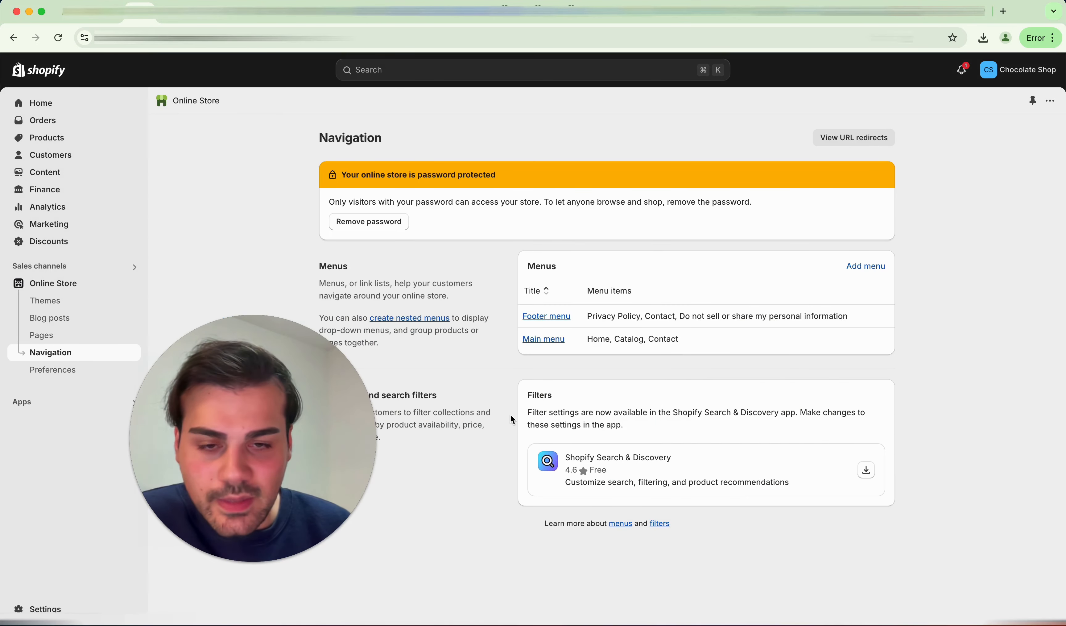
left_click(558, 339)
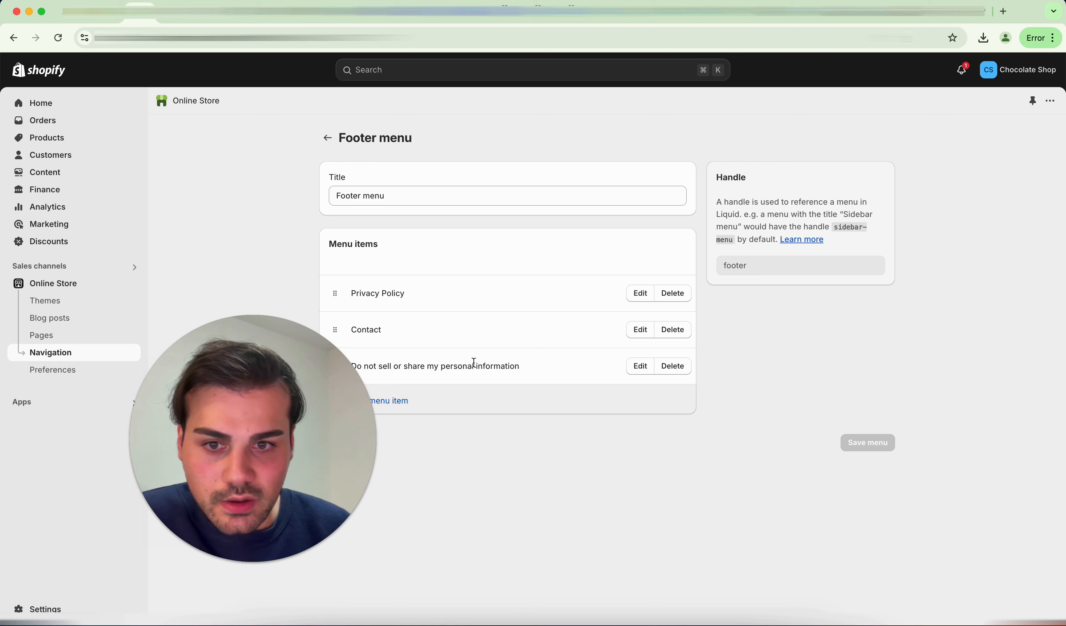
left_click(402, 401)
type("Legal Notice")
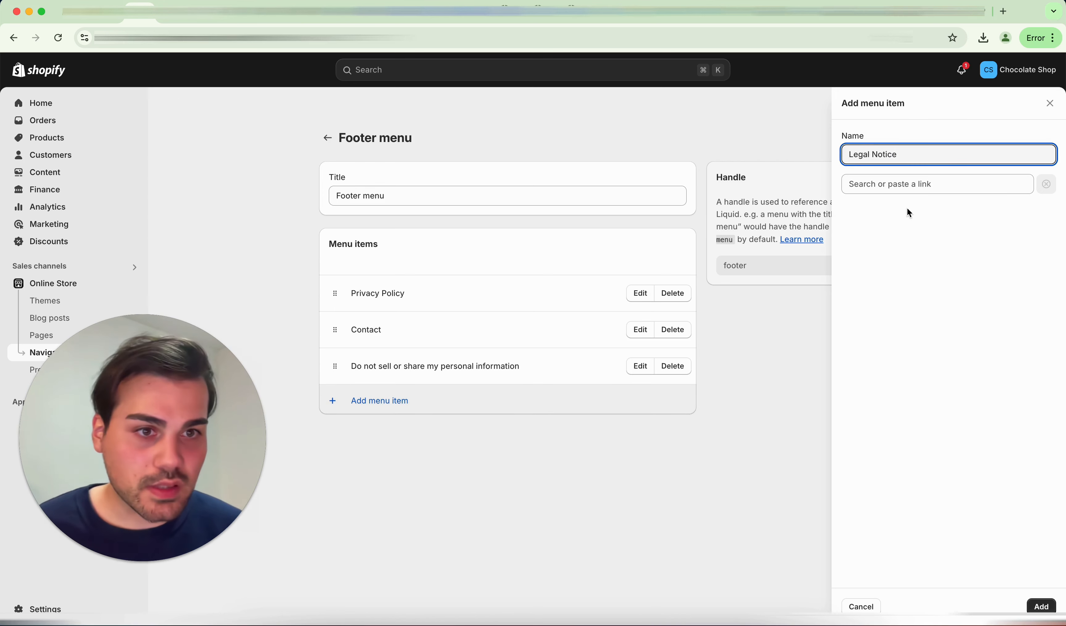
left_click(924, 183)
left_click(906, 380)
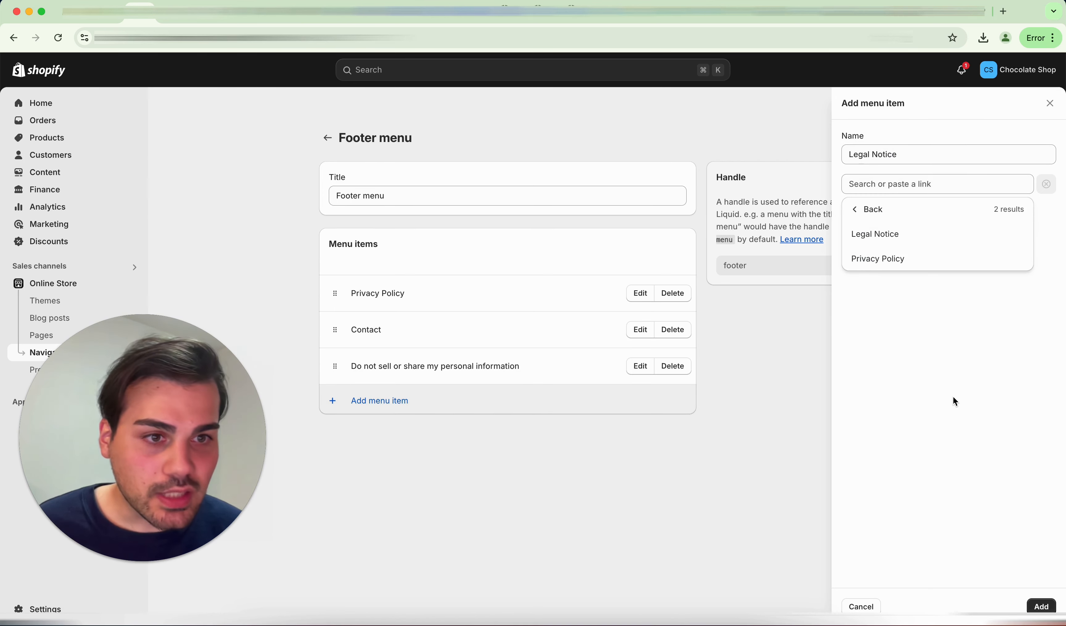
left_click(879, 235)
left_click(1042, 605)
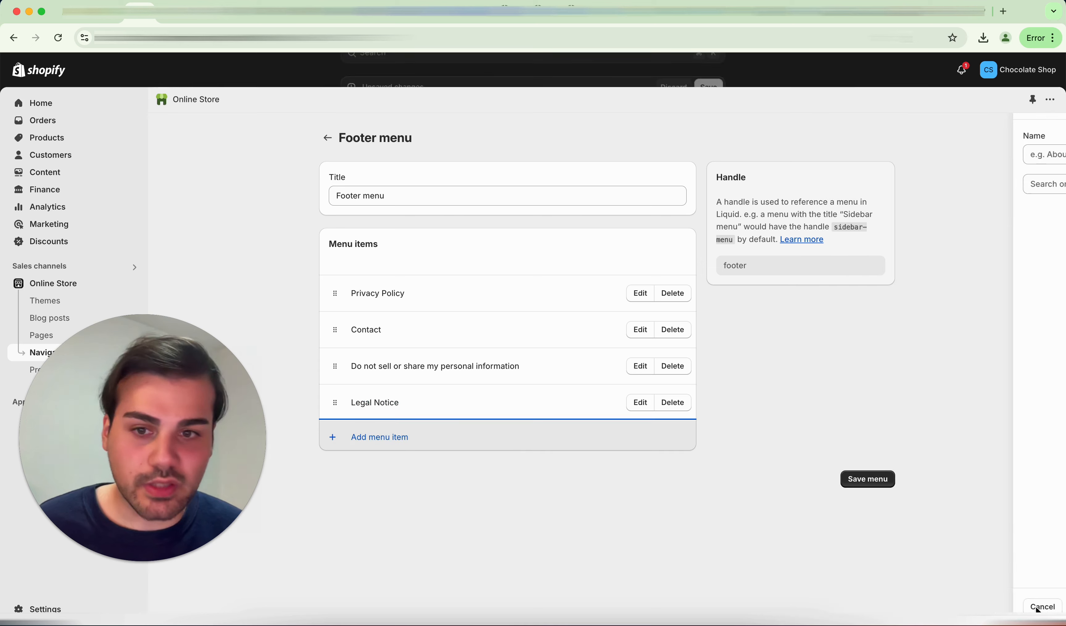
Move Legal Notice above the personal-information item and save the Footer menu
left_click_drag(337, 402, 421, 376)
left_click(640, 403)
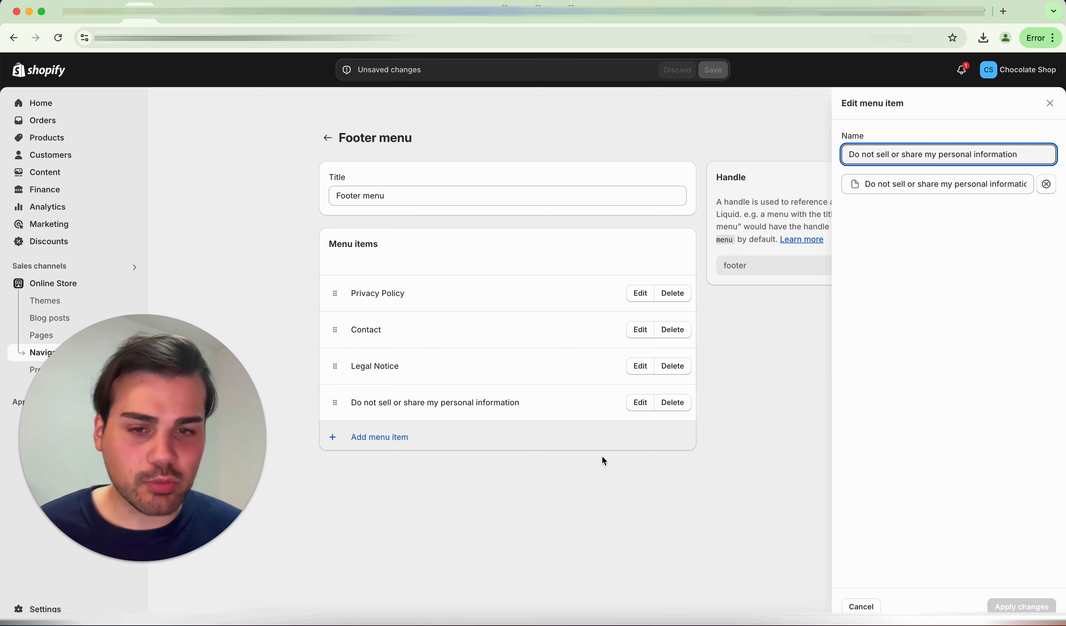
left_click(786, 435)
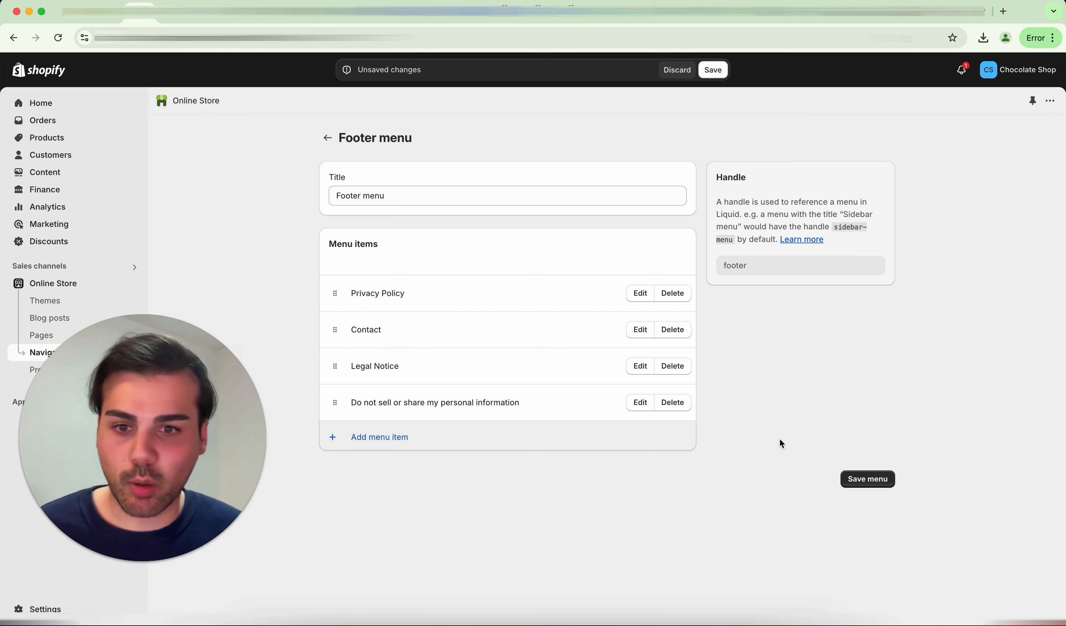
left_click(716, 70)
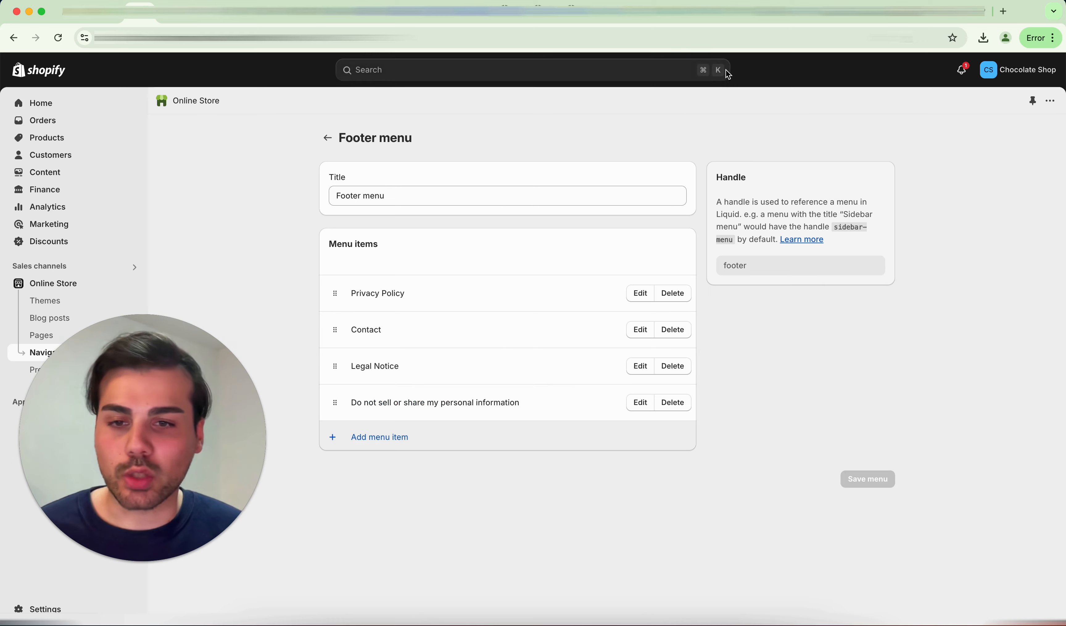
left_click(174, 12)
Move Legal Notice above Contact in the Footer menu and save
left_click_drag(139, 378, 152, 191)
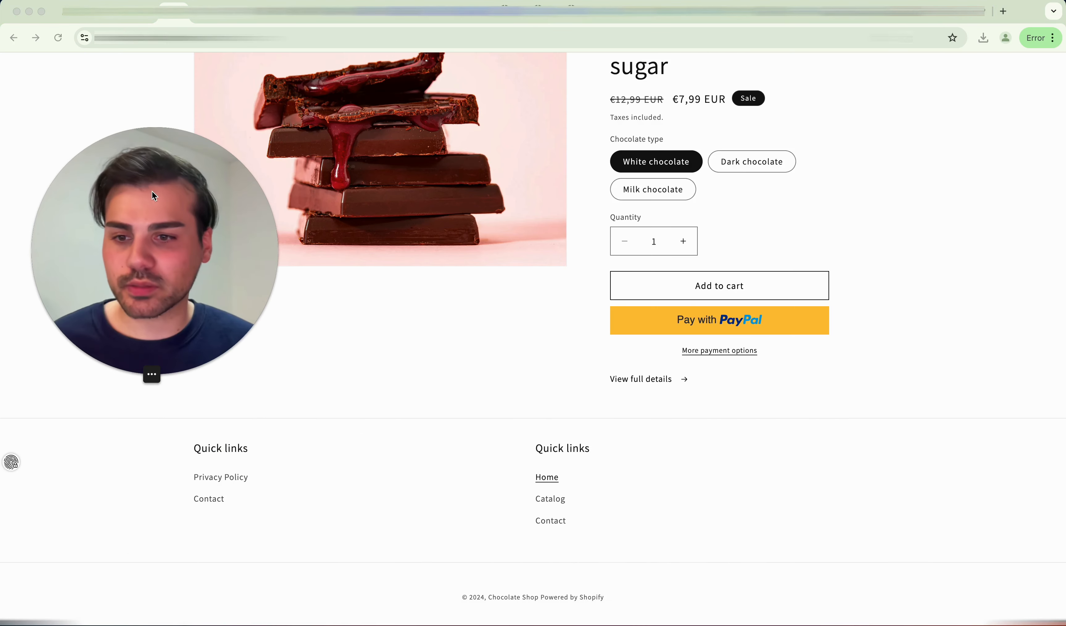
left_click(60, 39)
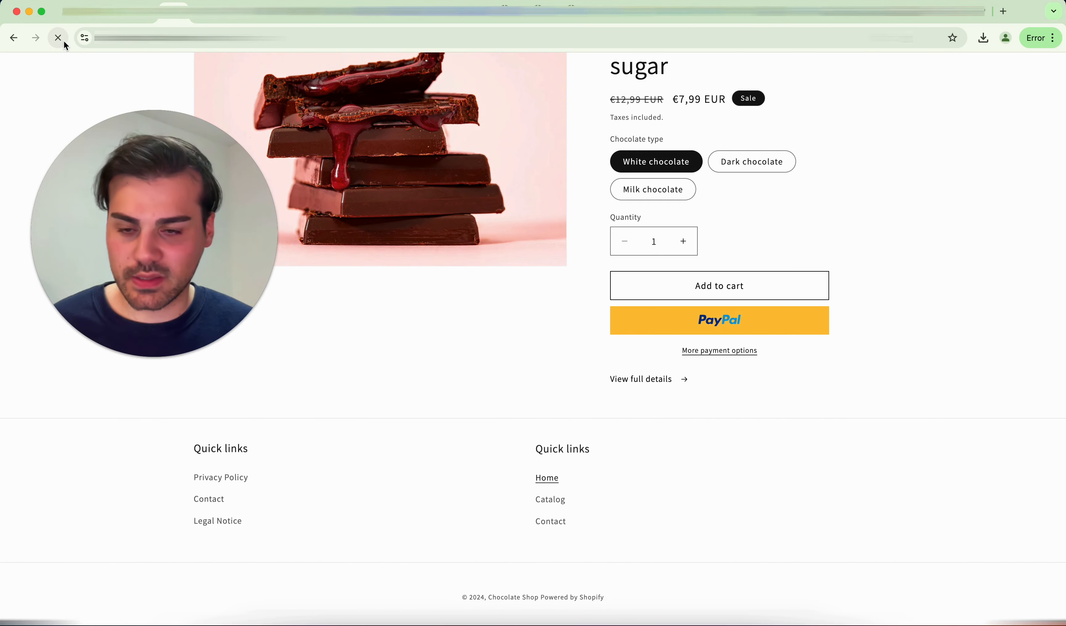
left_click_drag(275, 527, 178, 479)
left_click(178, 480)
left_click(136, 17)
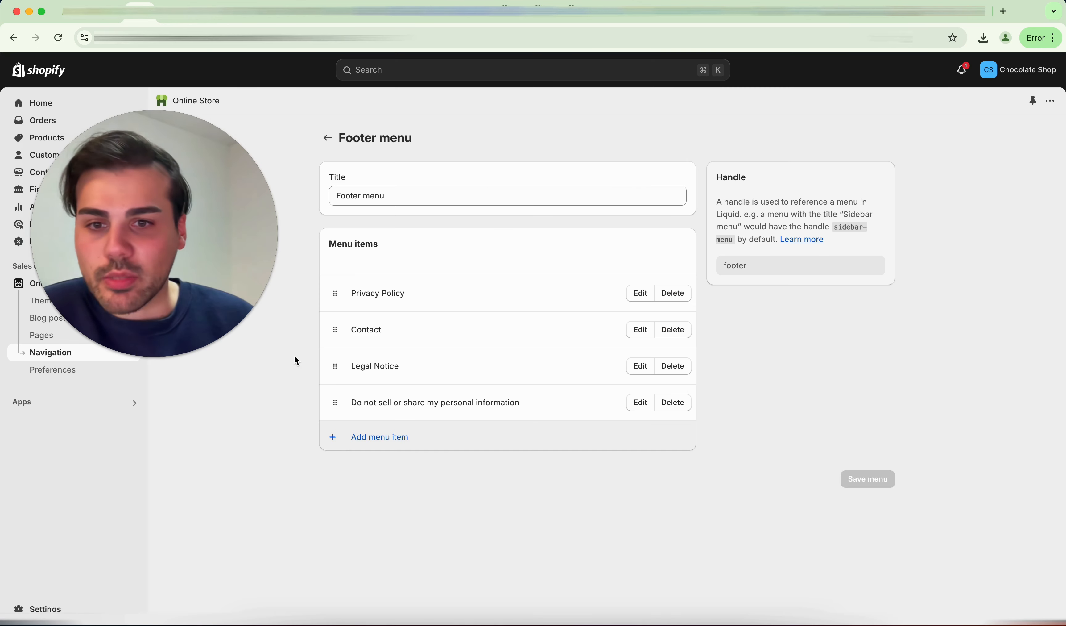
left_click_drag(336, 366, 336, 283)
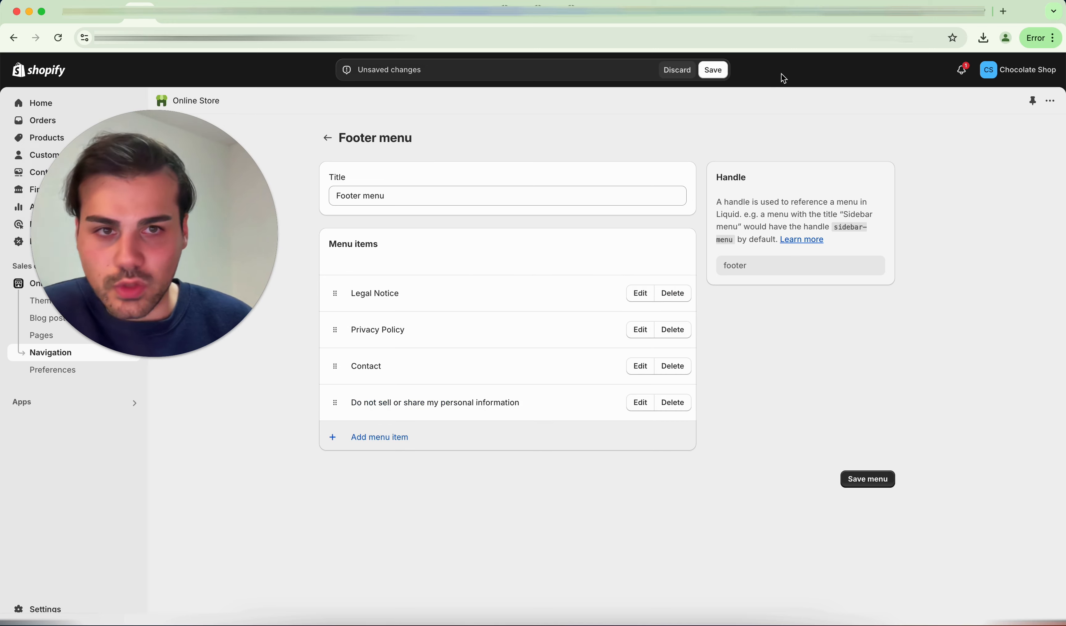
left_click(714, 69)
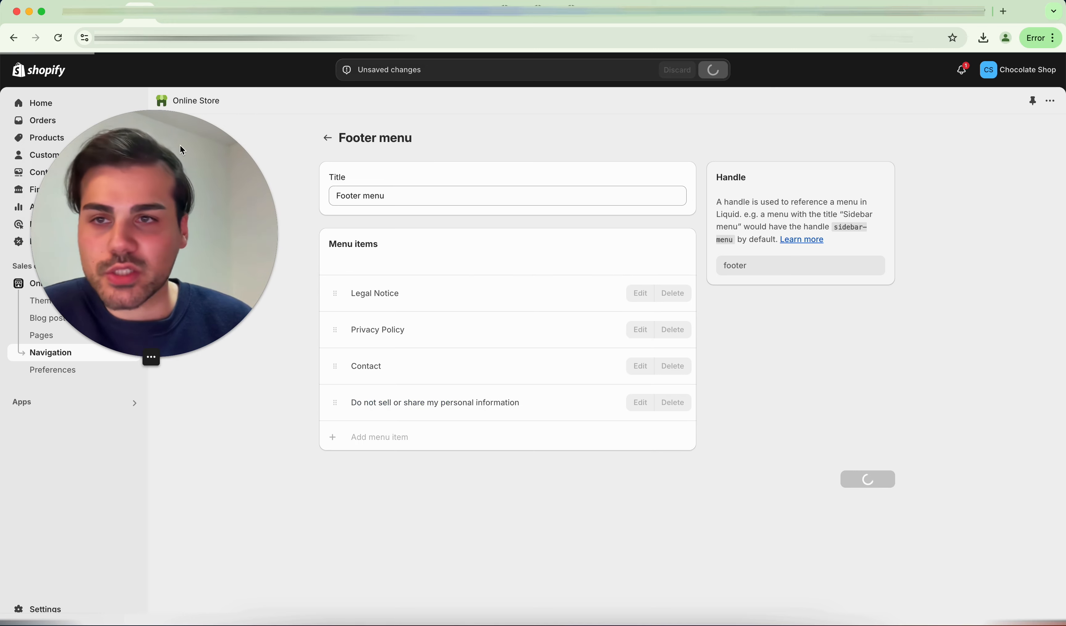
Reload the storefront to confirm the Legal Notice, Privacy Policy and Contact footer links
left_click(174, 22)
left_click(63, 35)
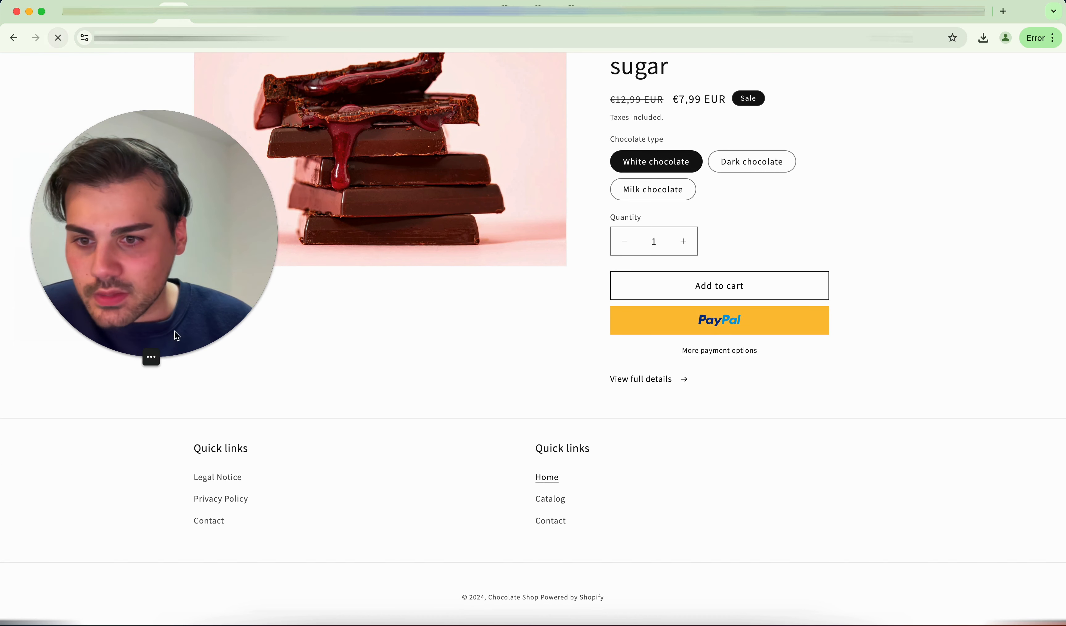
left_click_drag(193, 476, 269, 537)
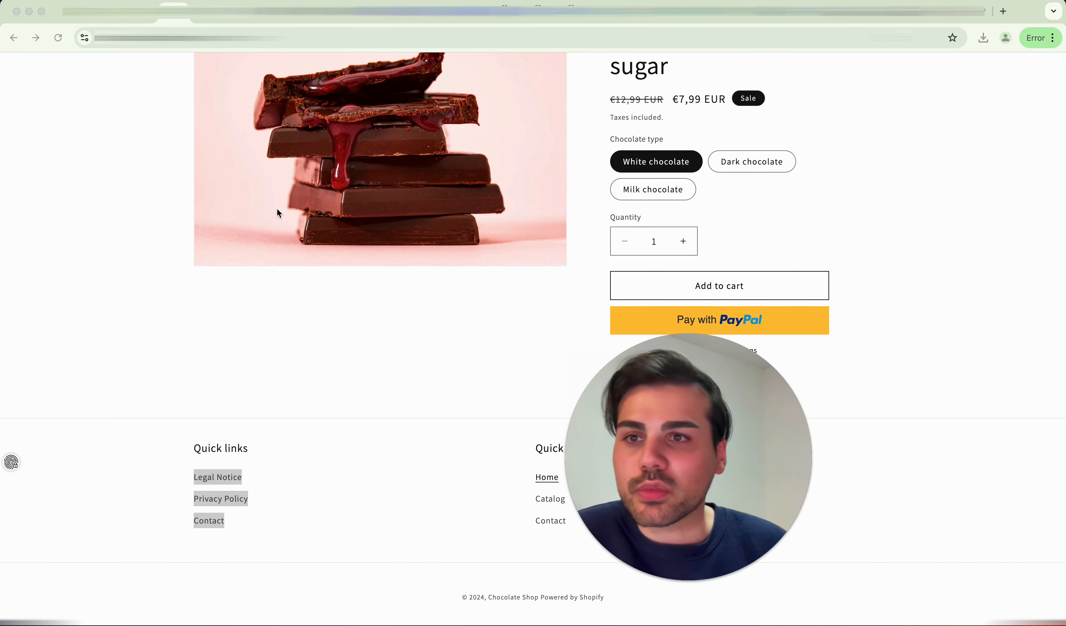
left_click(140, 11)
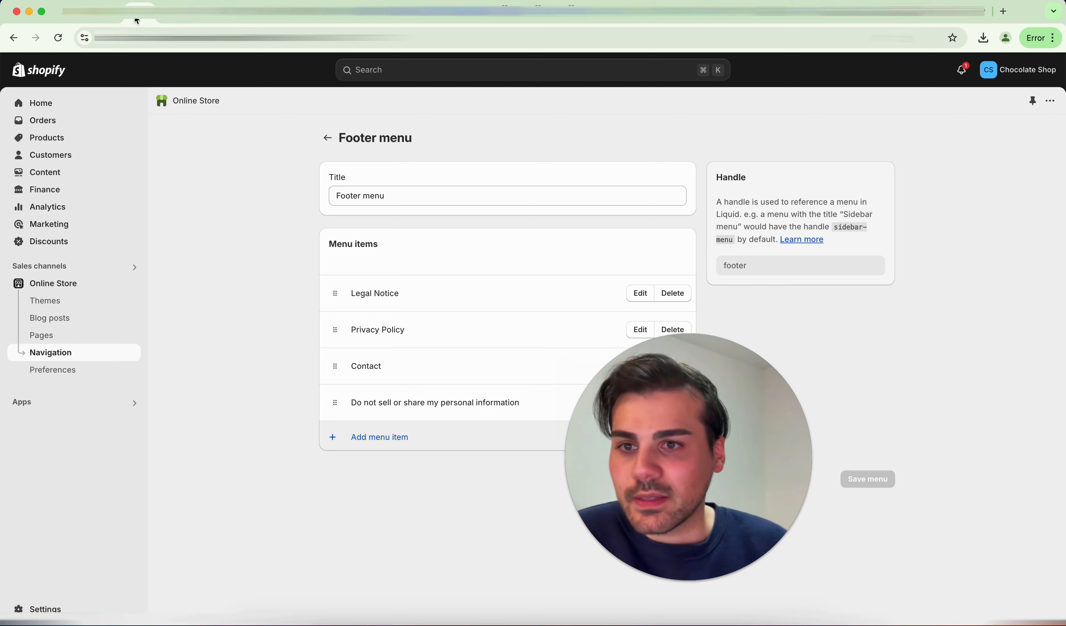
Open the store Settings briefly and close them again
left_click(82, 609)
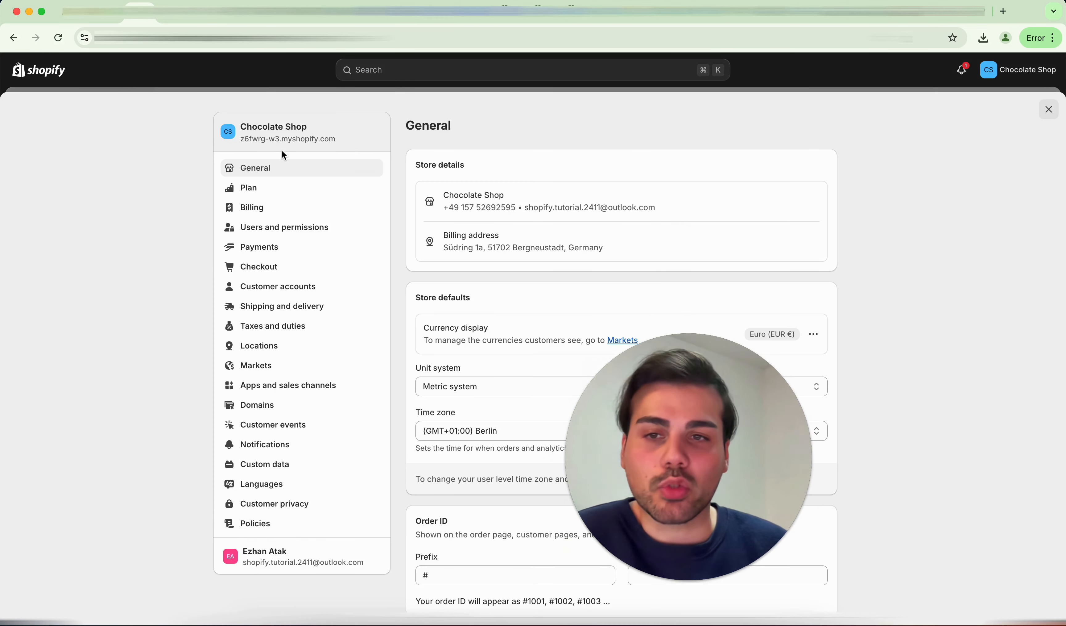
left_click_drag(623, 499, 811, 506)
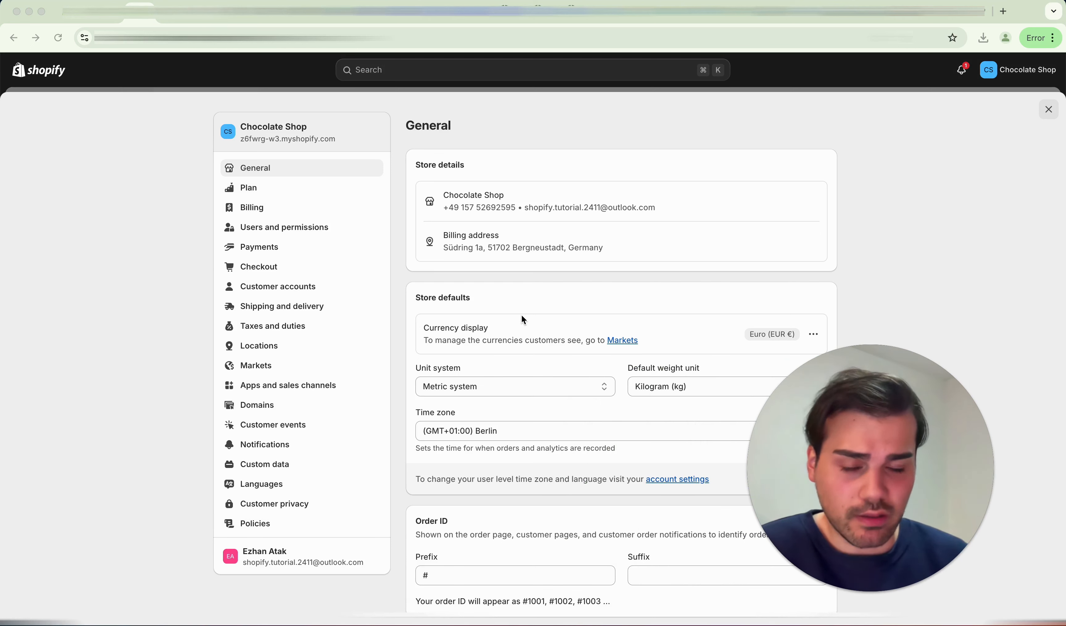
left_click(1051, 114)
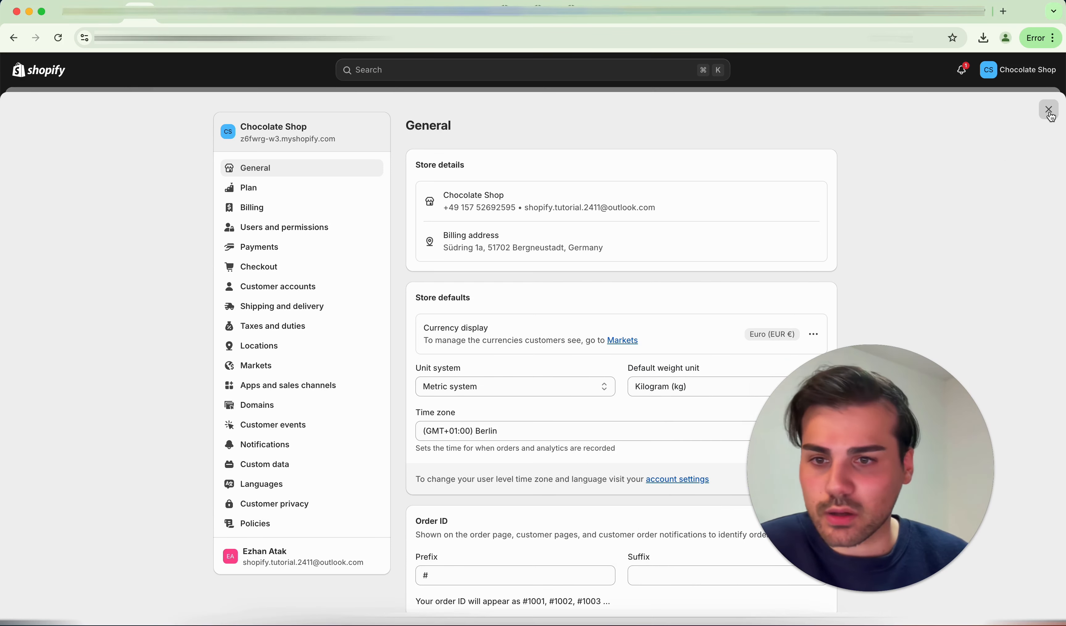
left_click(1051, 114)
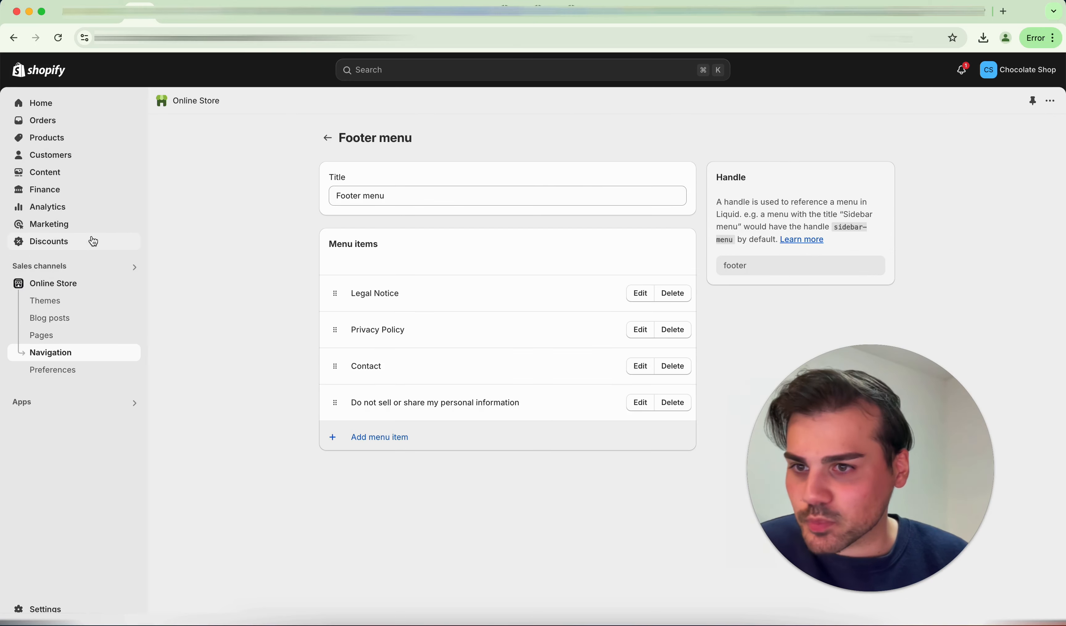
Go to Discounts and bring up the discount type choices to create a new discount
left_click(84, 241)
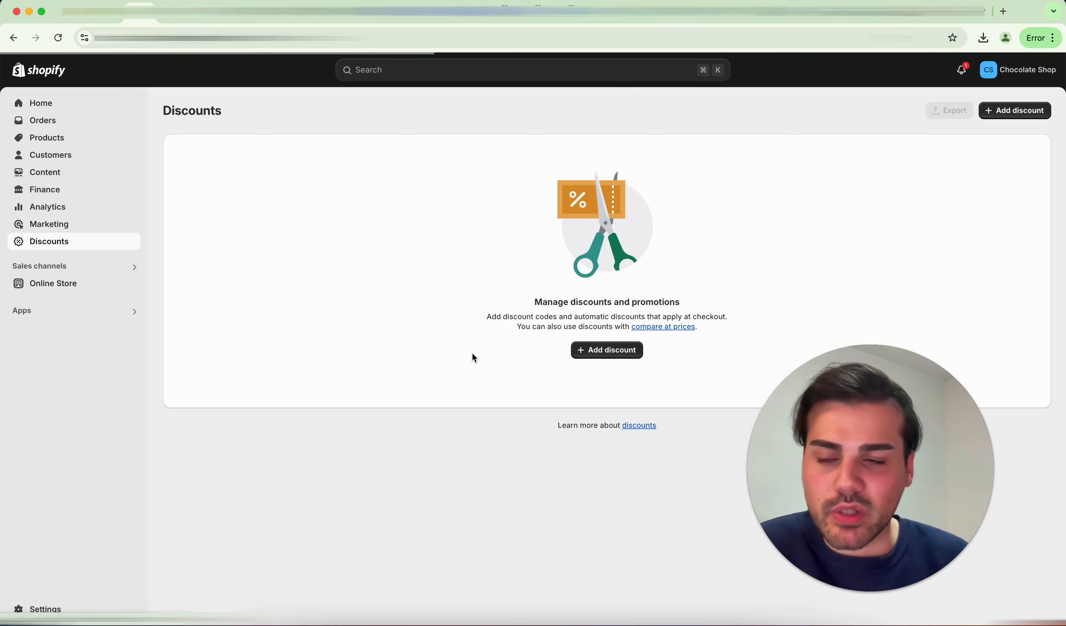
left_click_drag(855, 478, 912, 487)
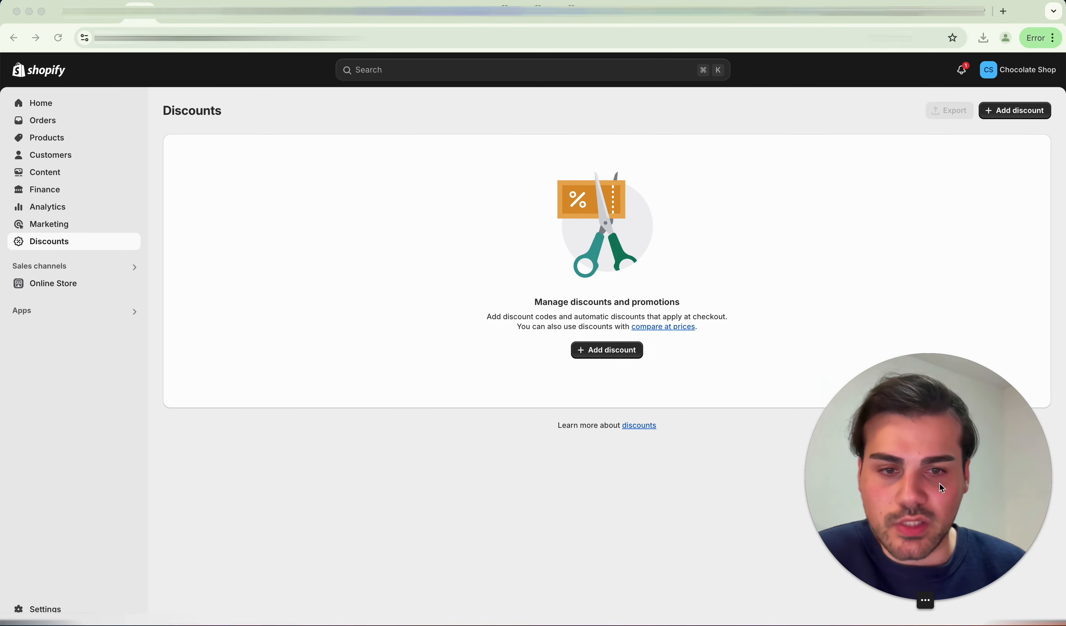
left_click(716, 466)
left_click(599, 350)
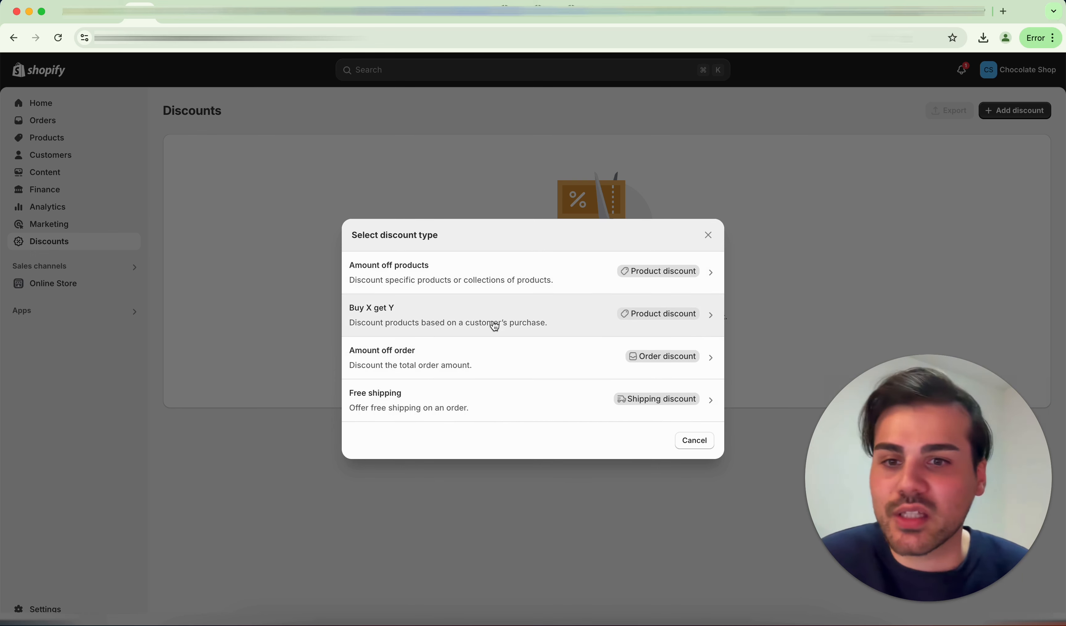
Create an Amount off products discount with code CODE10 at 10% off
left_click(459, 273)
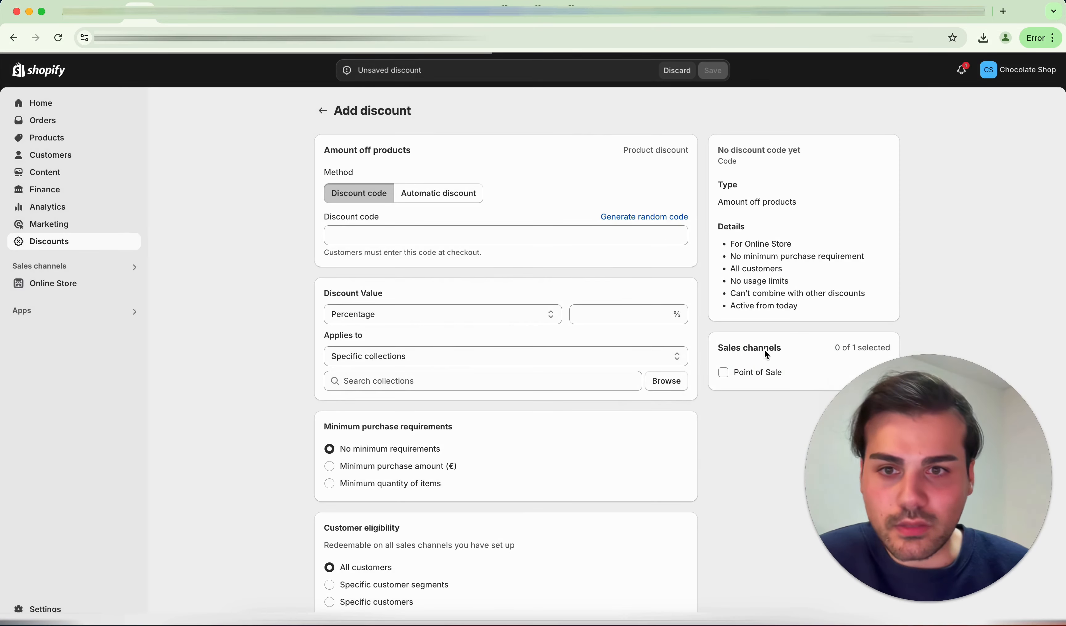
left_click(358, 235)
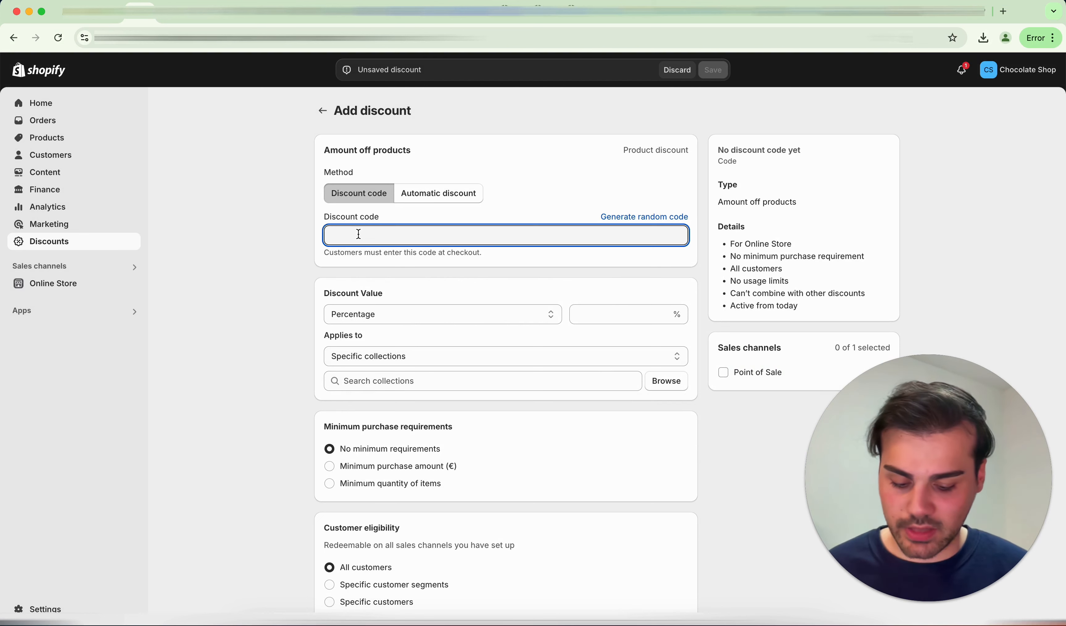
type("CODE10")
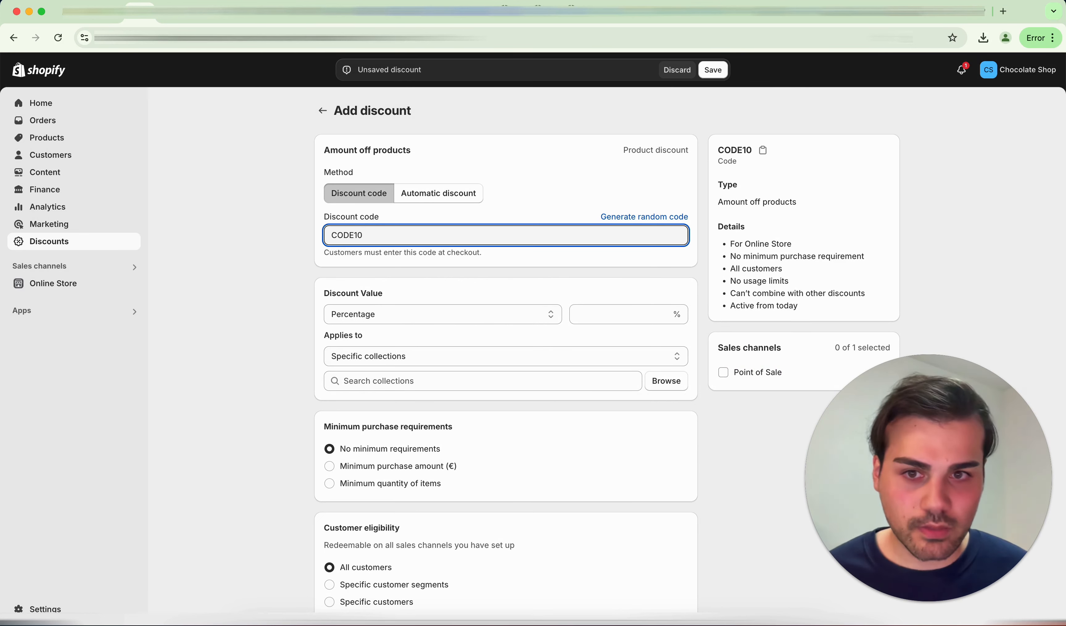
left_click(450, 198)
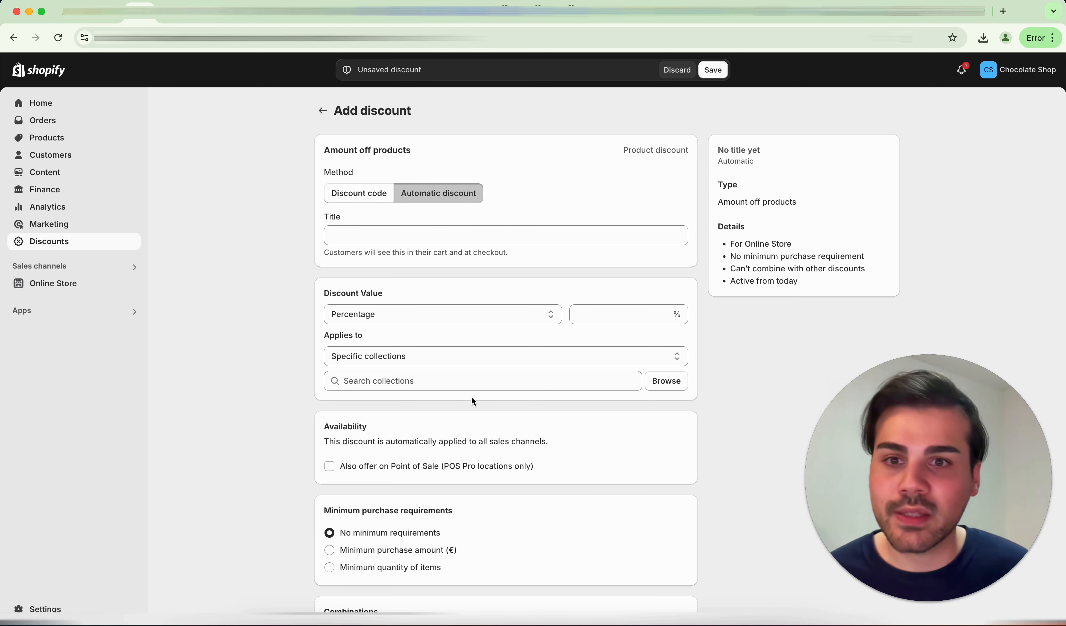
left_click(358, 197)
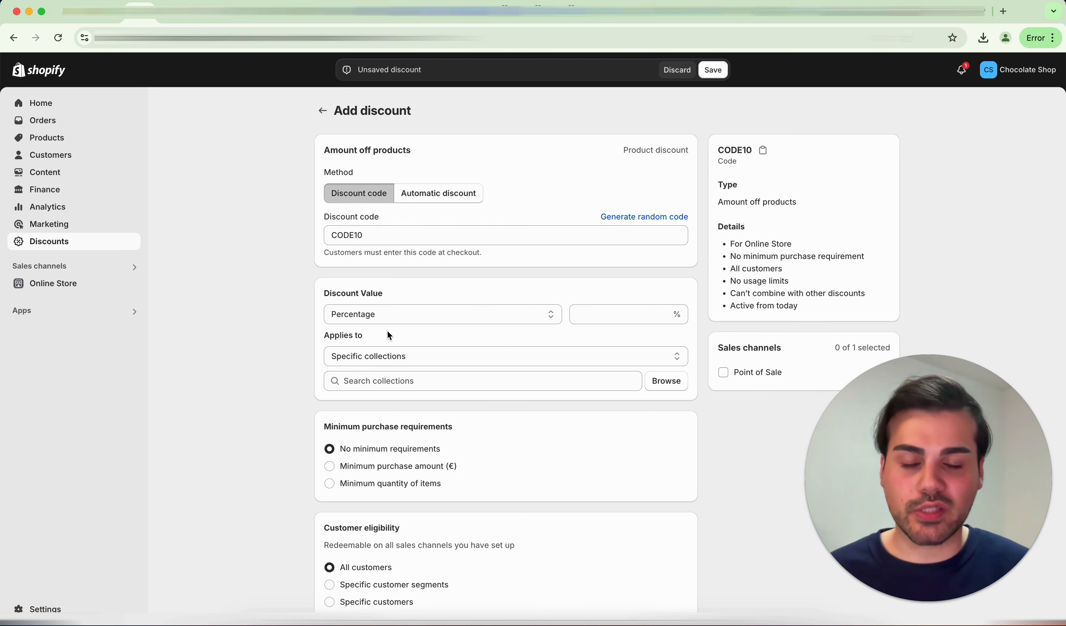
left_click(589, 315)
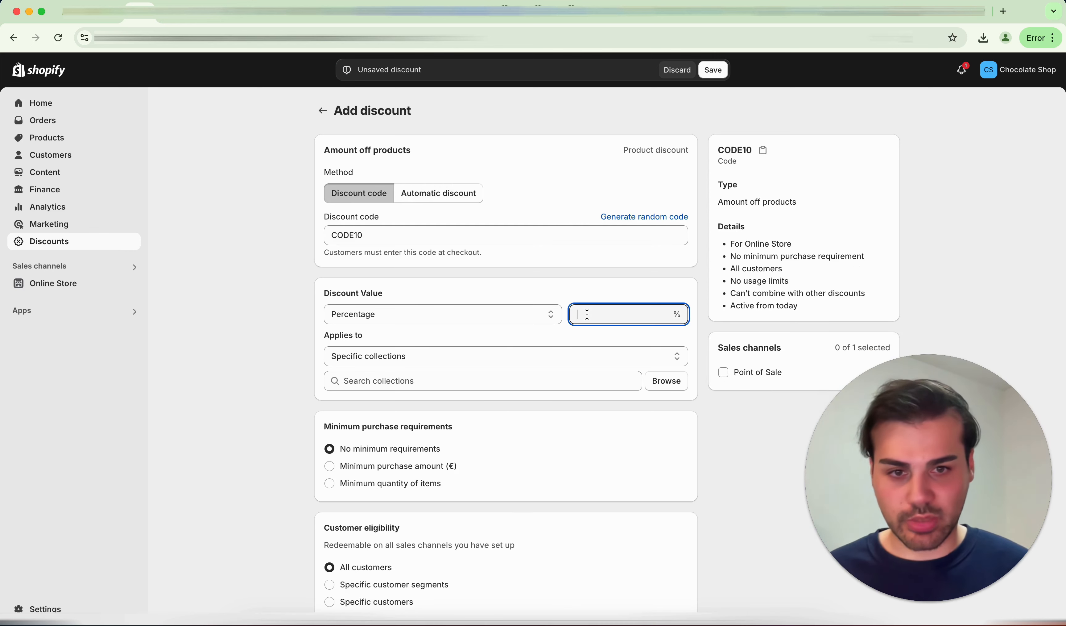
type("10")
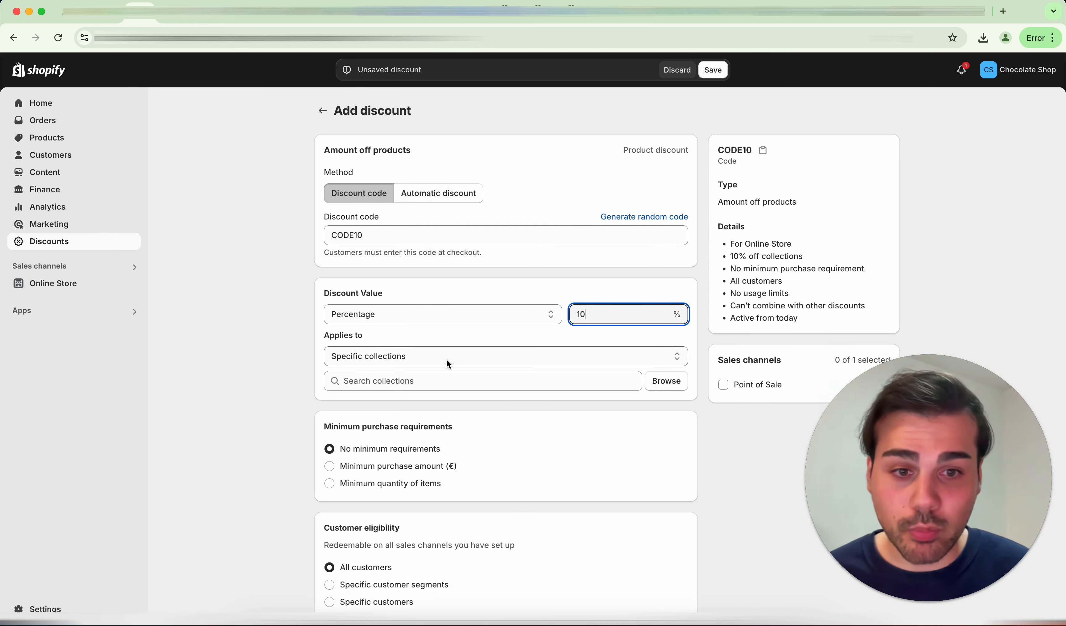
Apply it to specific products, ticking Chocolate without sugar with all three variants
left_click(679, 384)
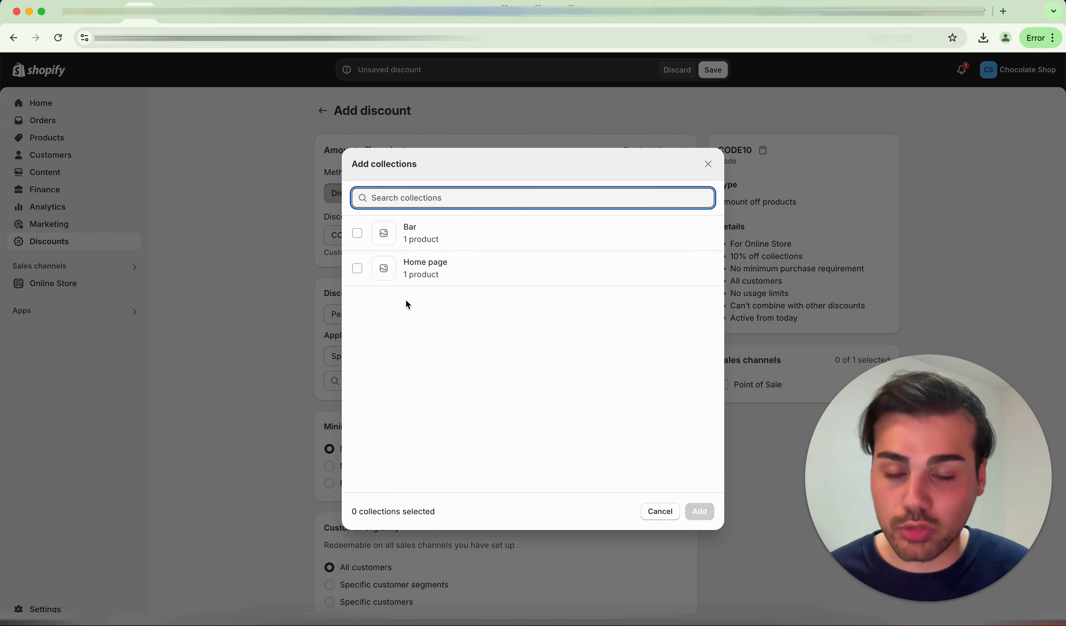
left_click(295, 336)
left_click(438, 356)
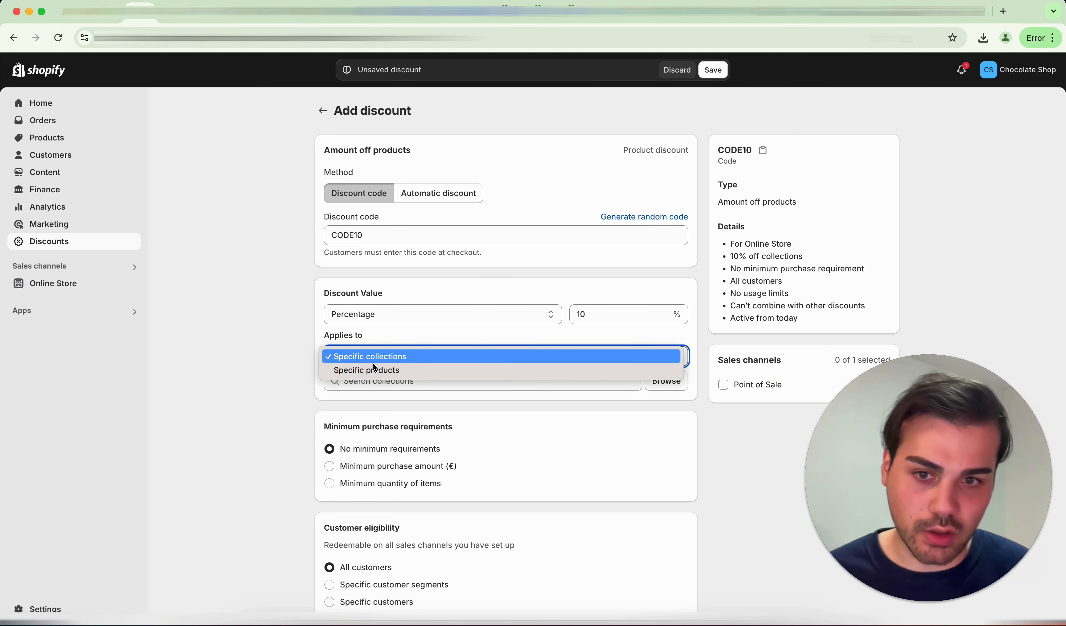
left_click(363, 368)
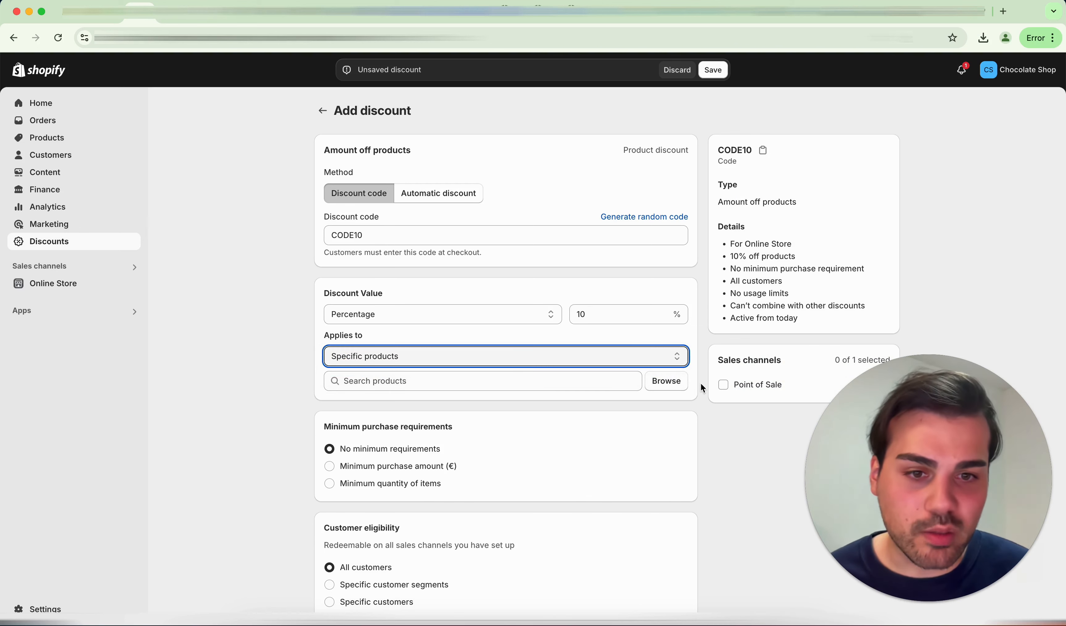
left_click(673, 382)
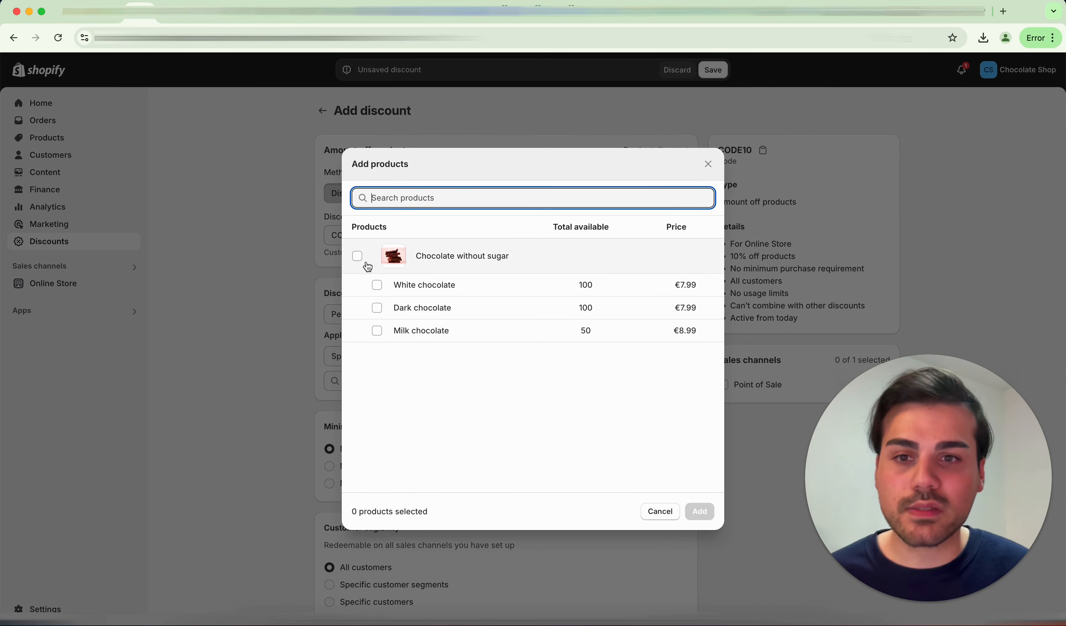
left_click(358, 256)
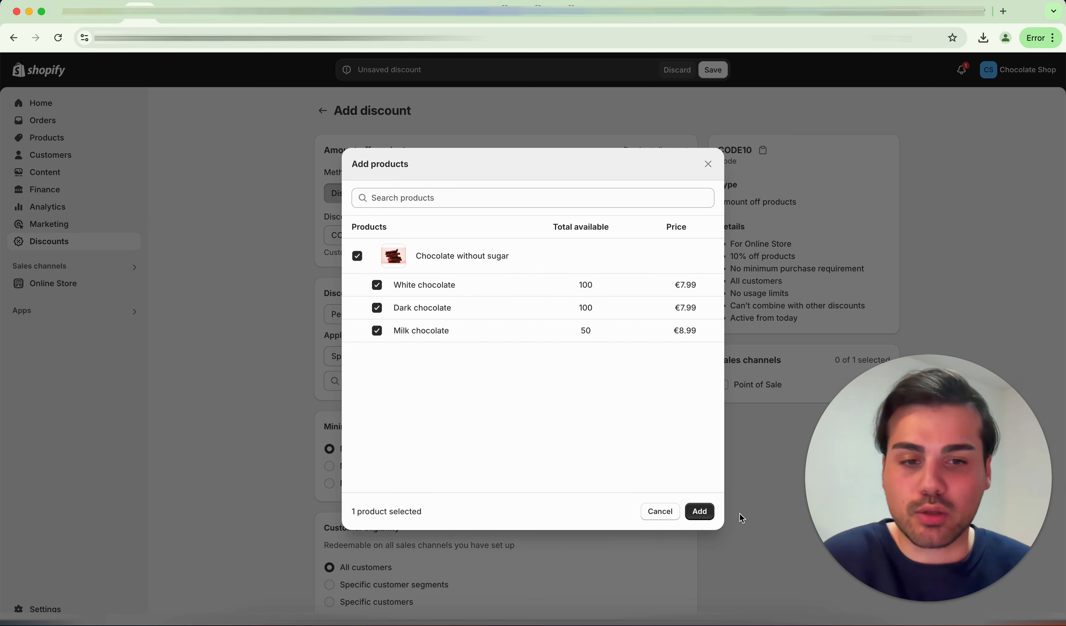
left_click(700, 511)
scroll(527, 477, "down", 3)
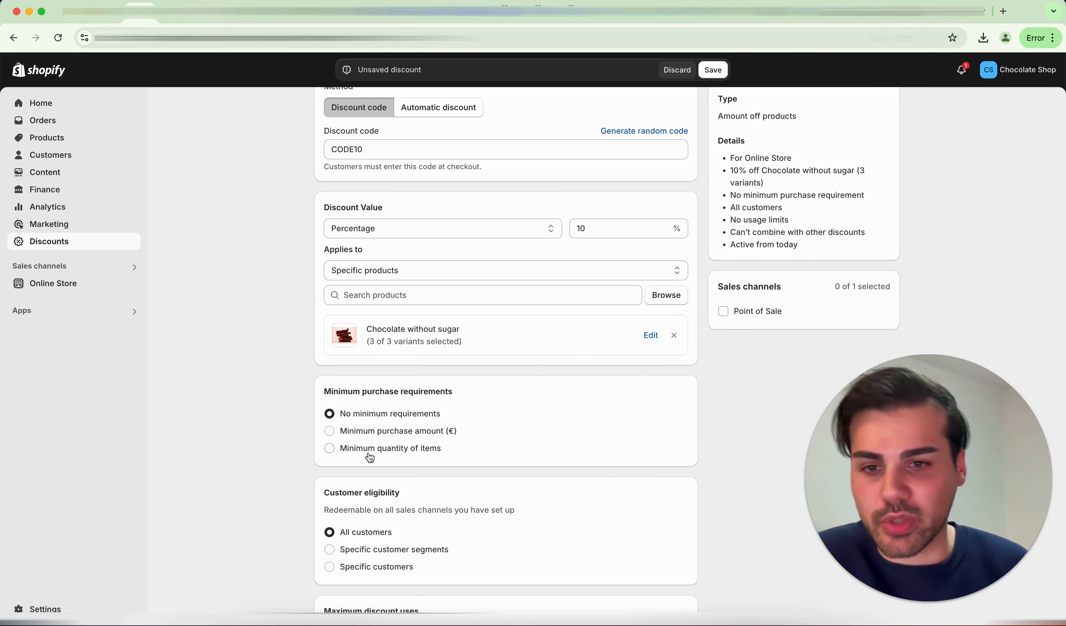
left_click(329, 431)
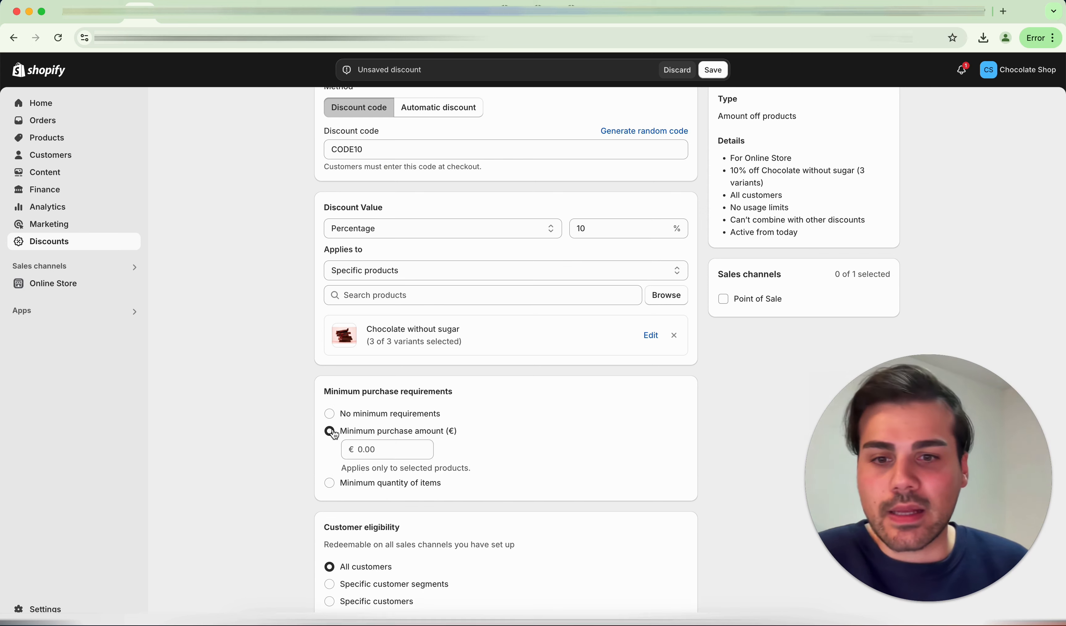
left_click(383, 446)
type("50")
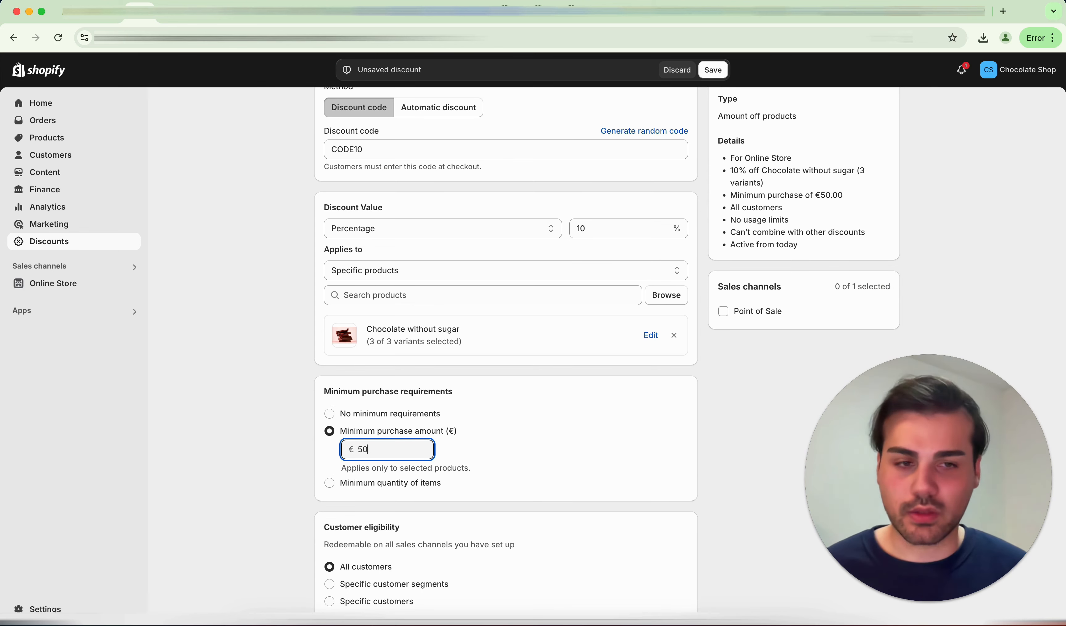
left_click(300, 288)
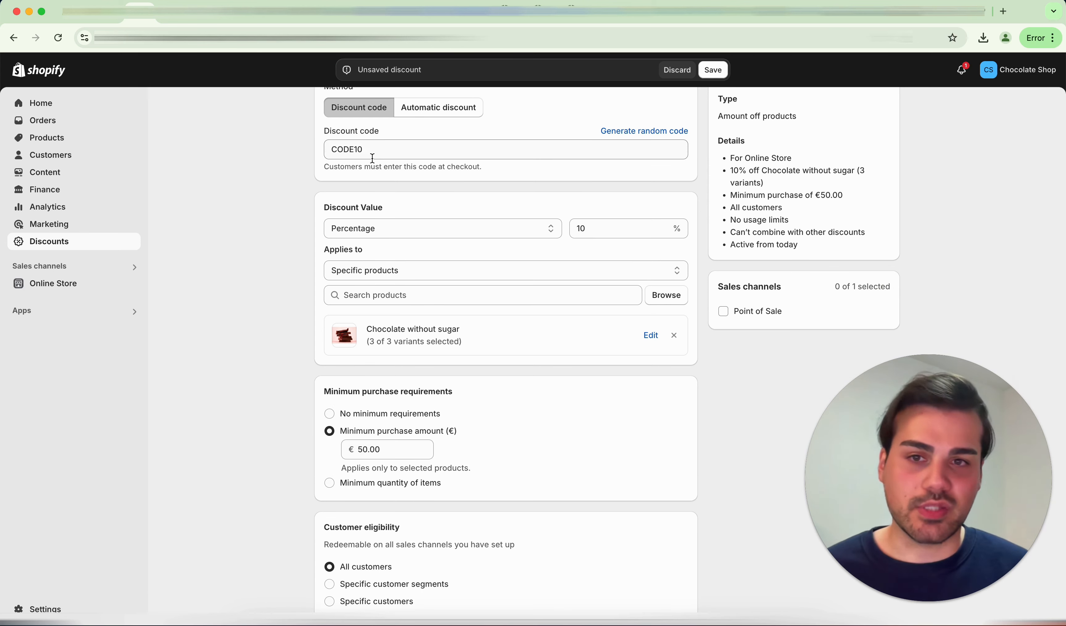
left_click_drag(373, 158, 296, 154)
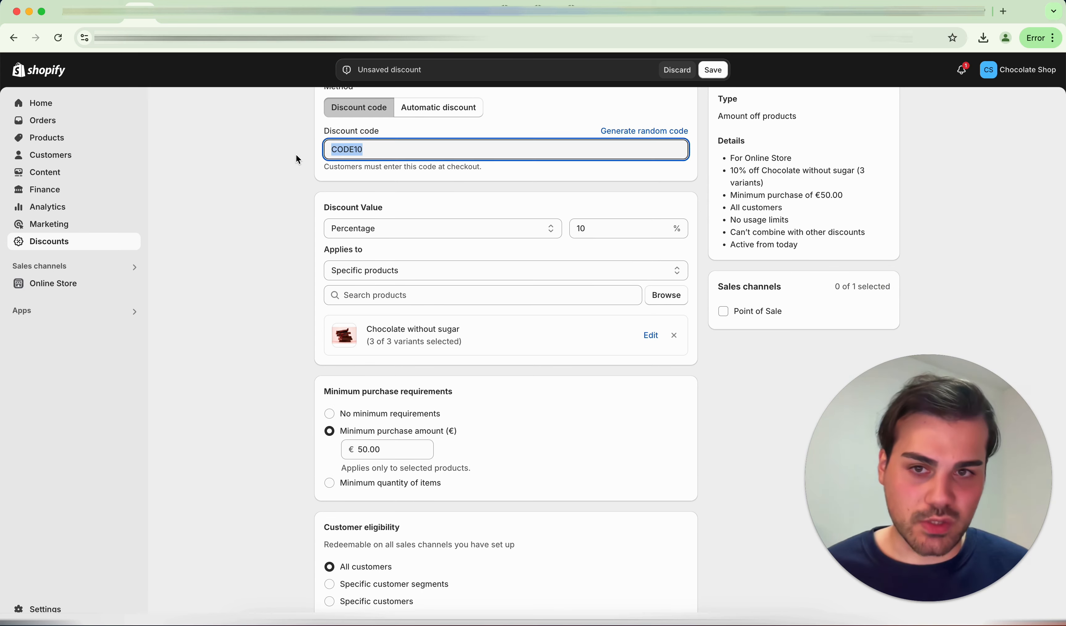
left_click(328, 484)
left_click(377, 466)
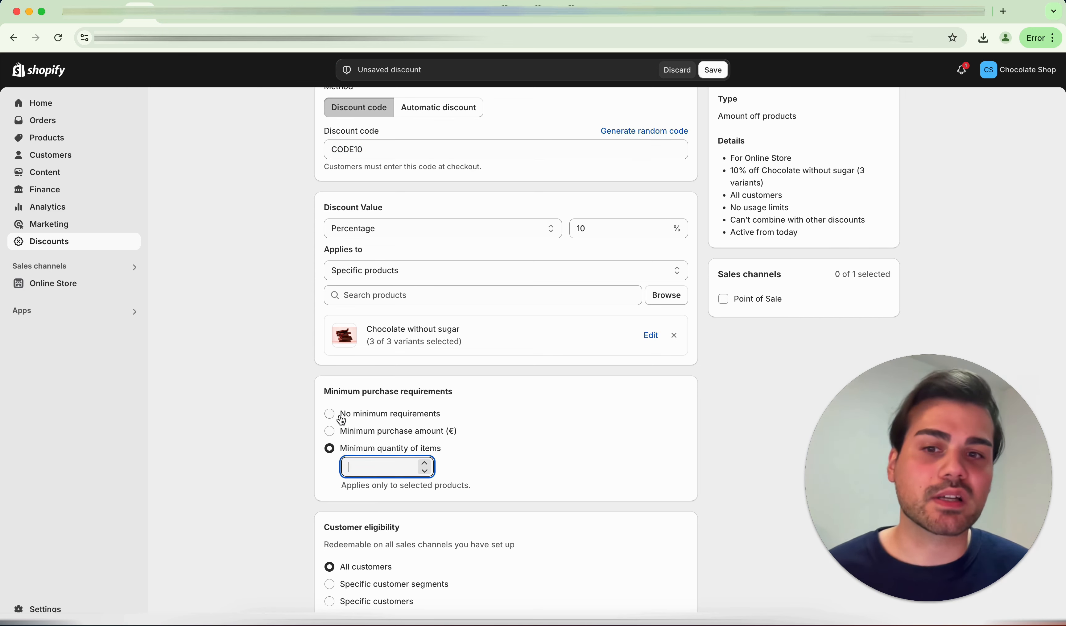
left_click(330, 414)
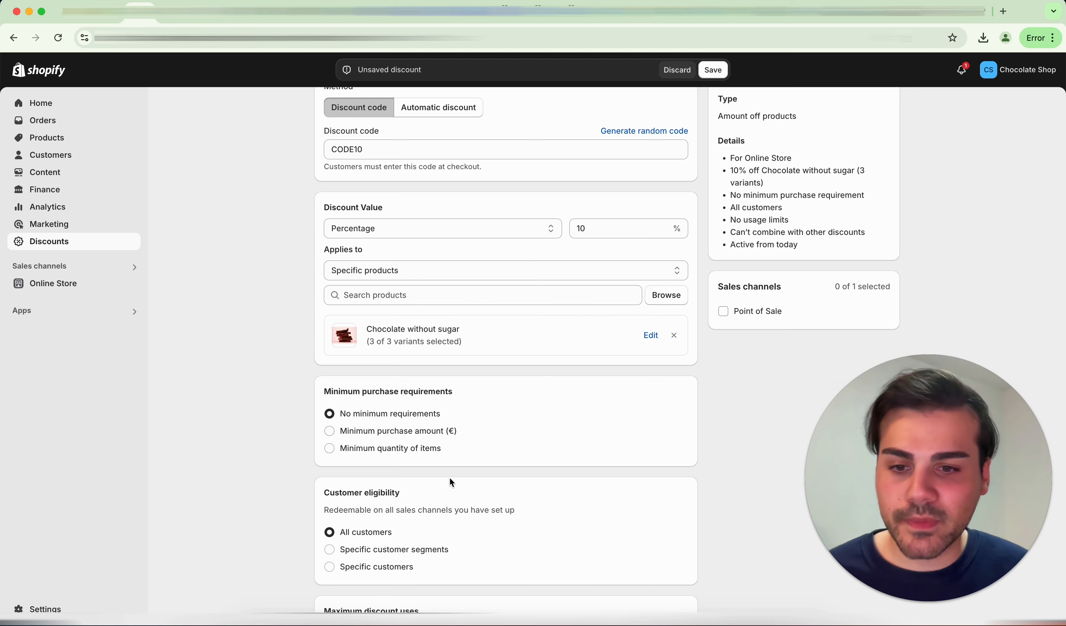
scroll(512, 526, "down", 2)
scroll(510, 523, "down", 4)
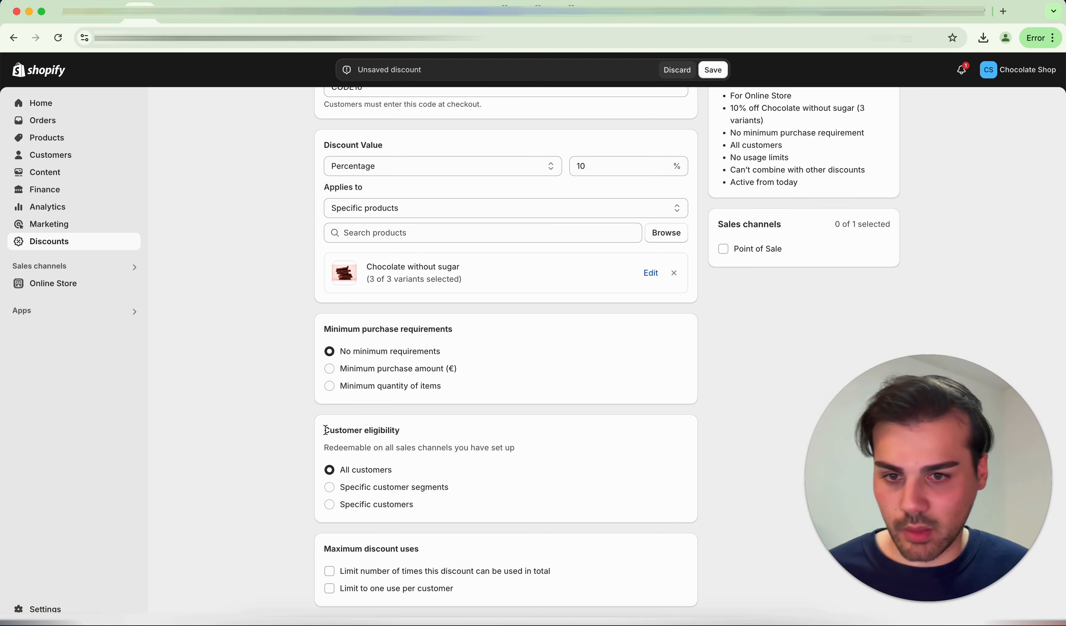
left_click_drag(324, 430, 345, 410)
scroll(470, 521, "down", 6)
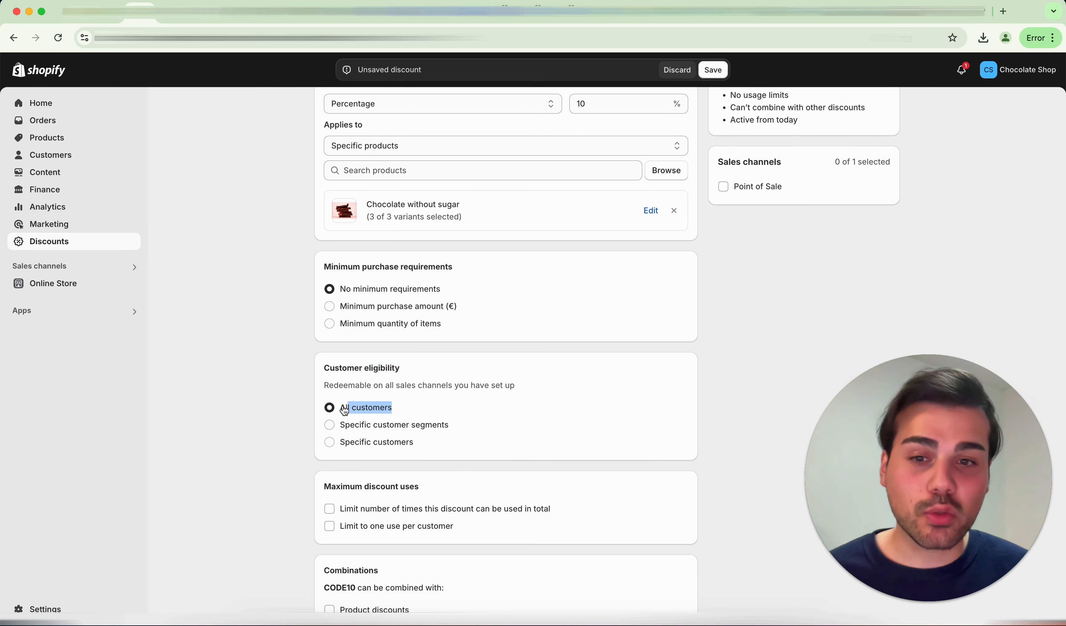
left_click(334, 428)
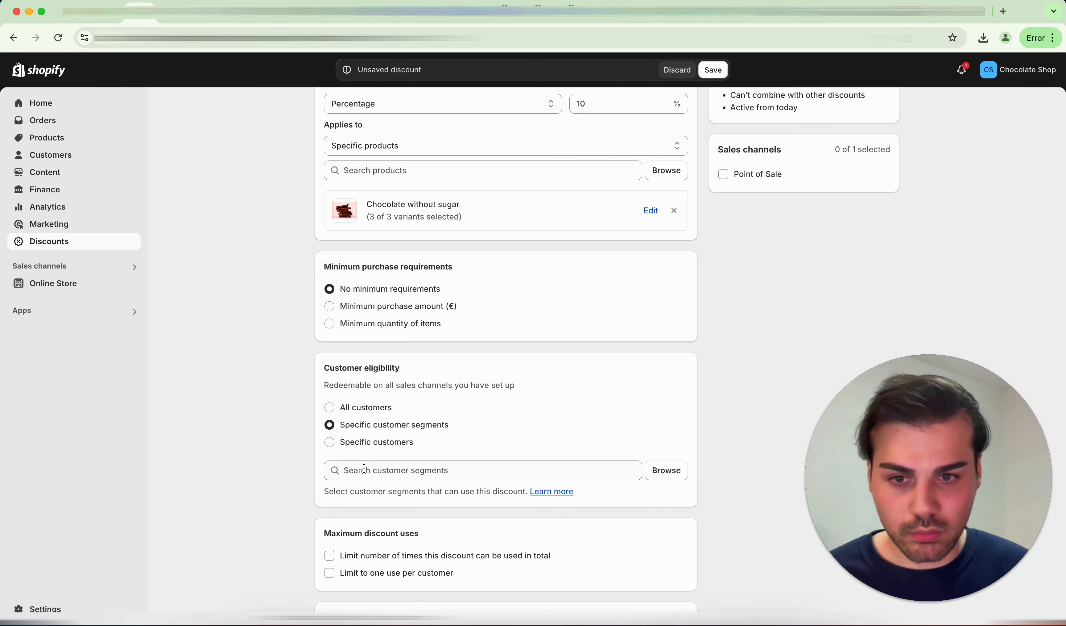
left_click(341, 441)
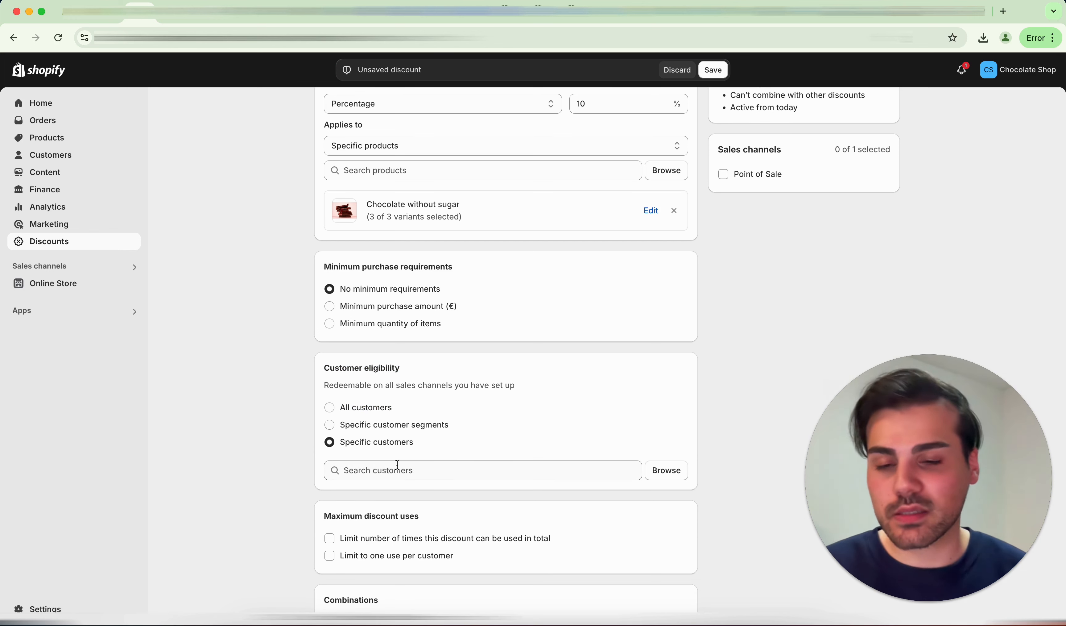
Replace the discount code CODE10 with WELCOME10
scroll(360, 409, "up", 5)
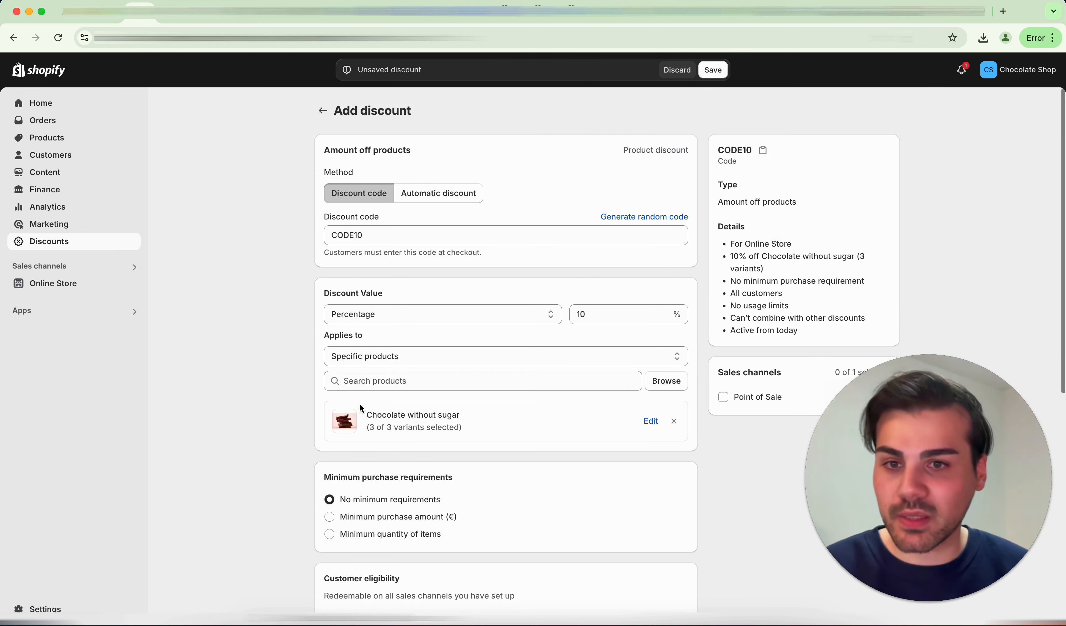
triple_click(428, 233)
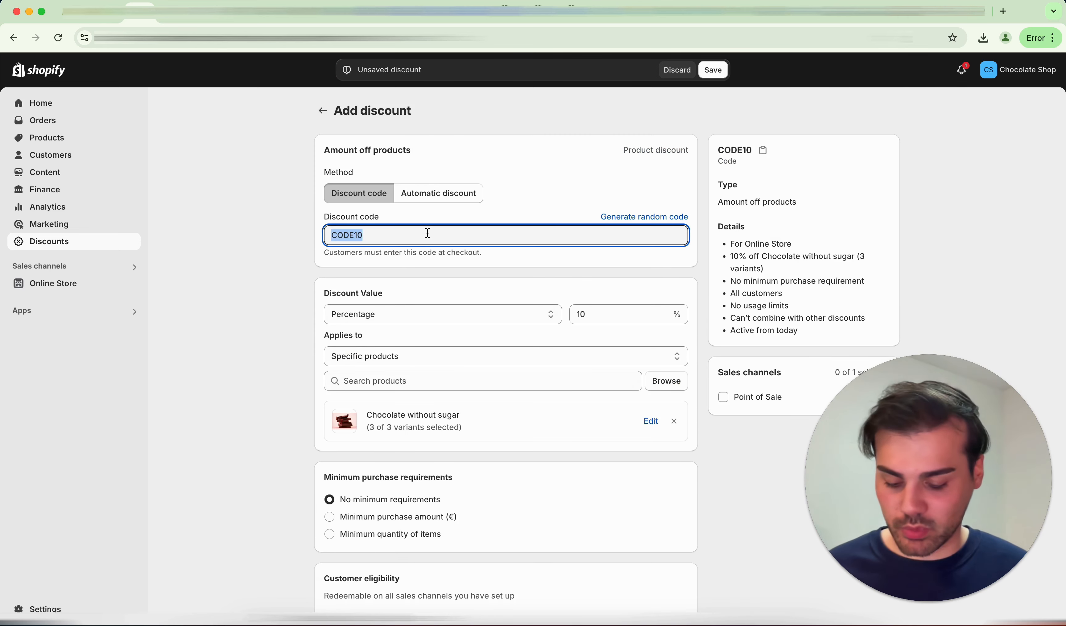
type("WELCOME10")
left_click(246, 302)
Adjust maximum discount uses so WELCOME10 is limited to one use per customer
scroll(295, 356, "down", 7)
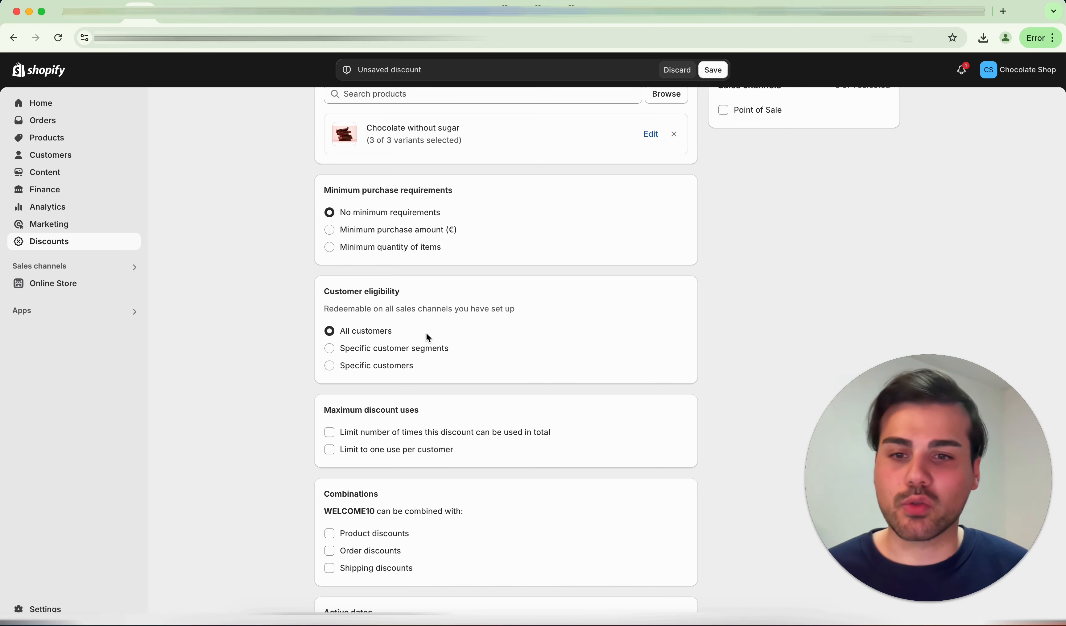
scroll(481, 453, "down", 2)
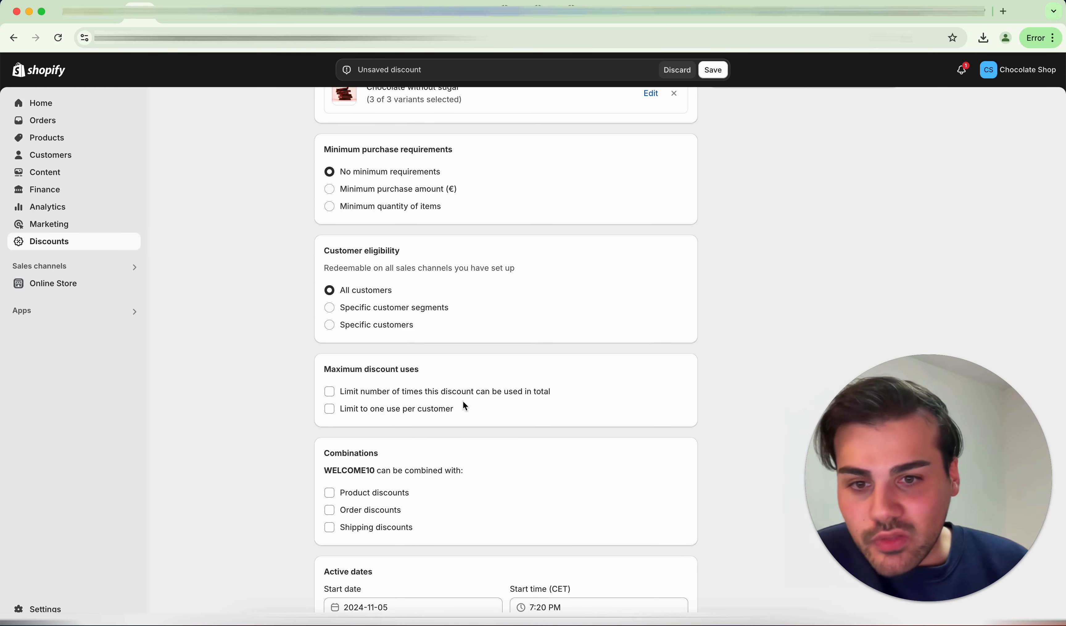
left_click(356, 392)
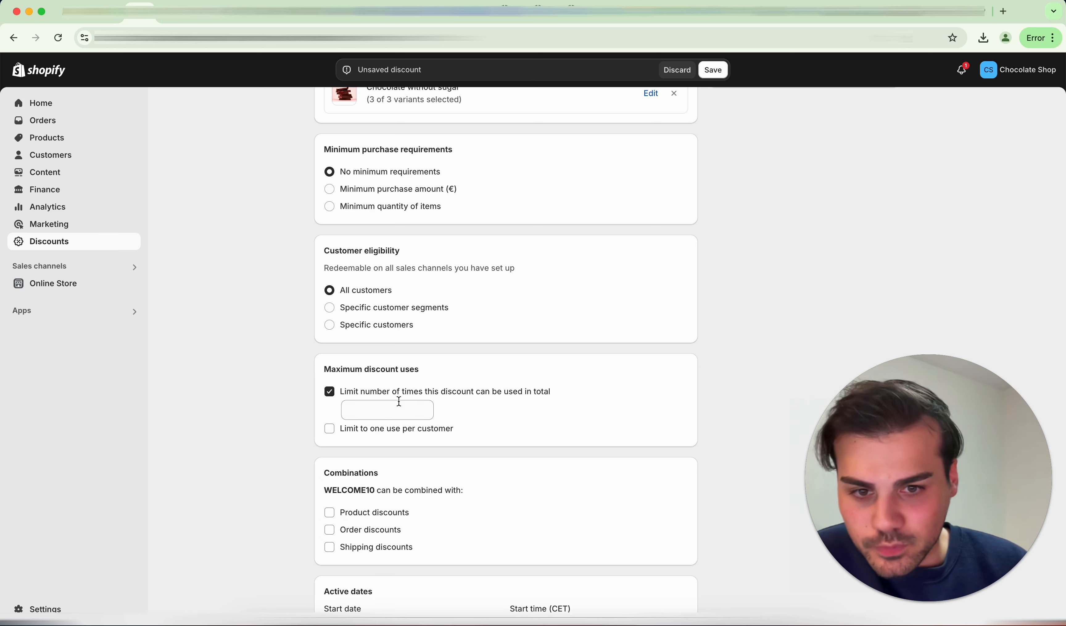
left_click(385, 410)
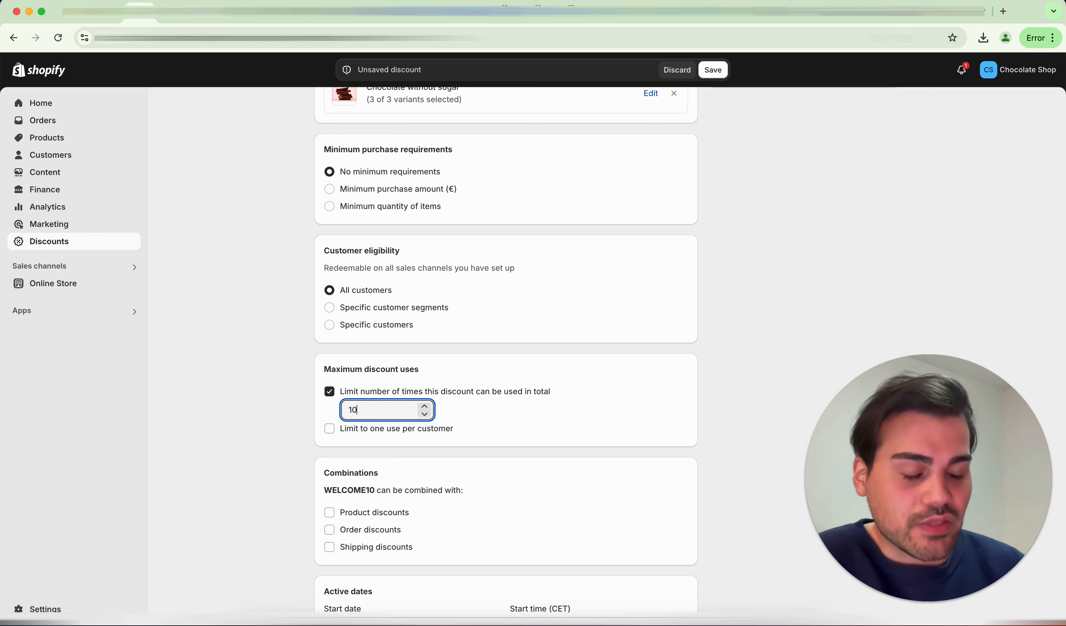
left_click(329, 391)
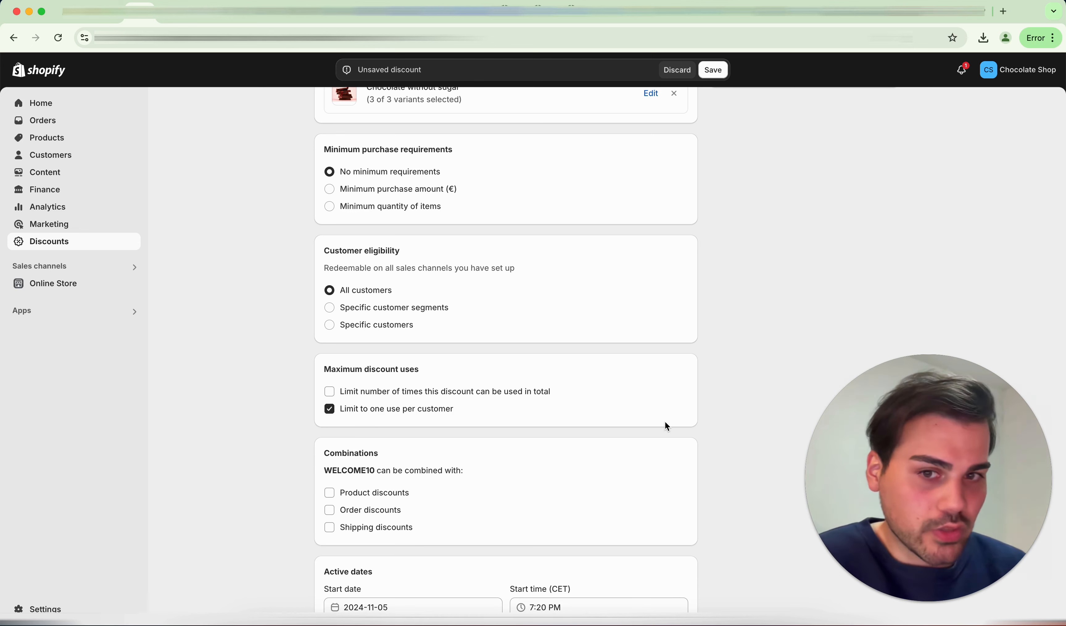
scroll(664, 420, "up", 10)
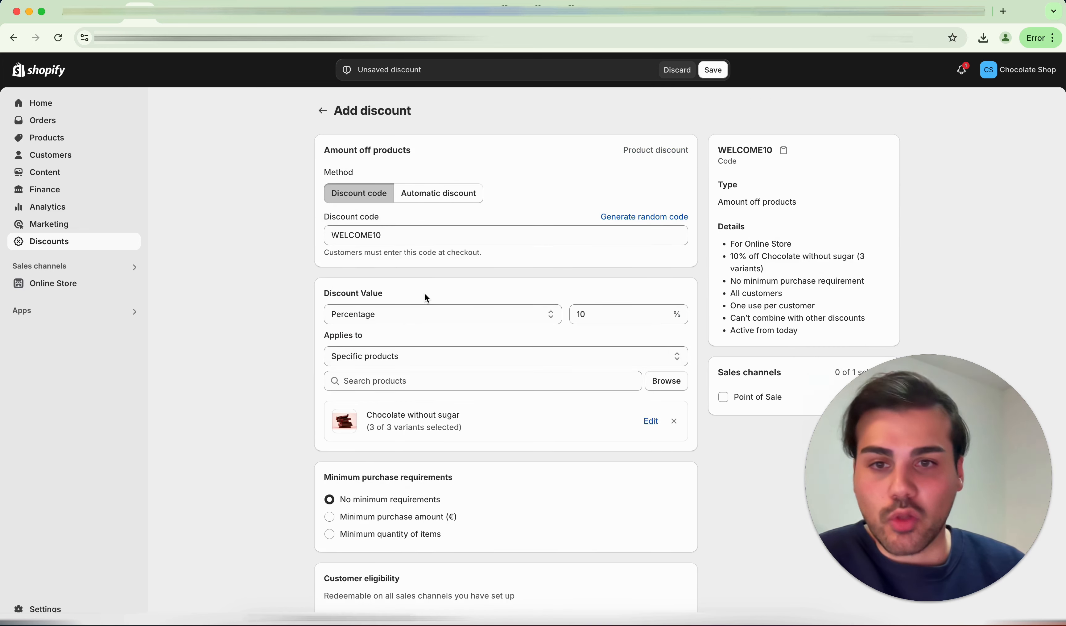
left_click(403, 240)
left_click_drag(404, 233, 294, 237)
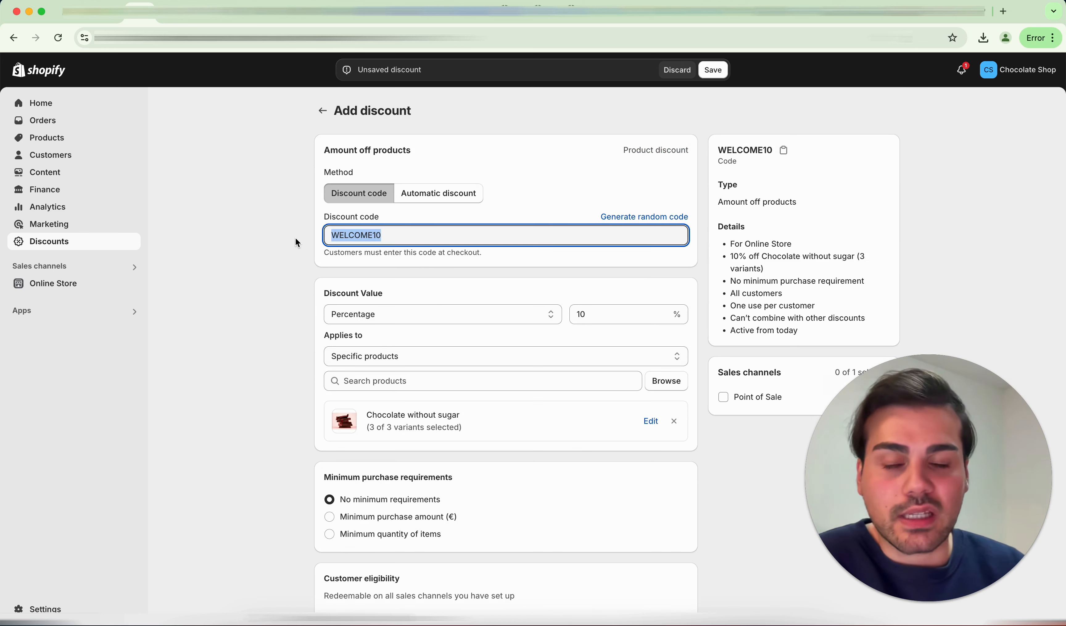
left_click(296, 299)
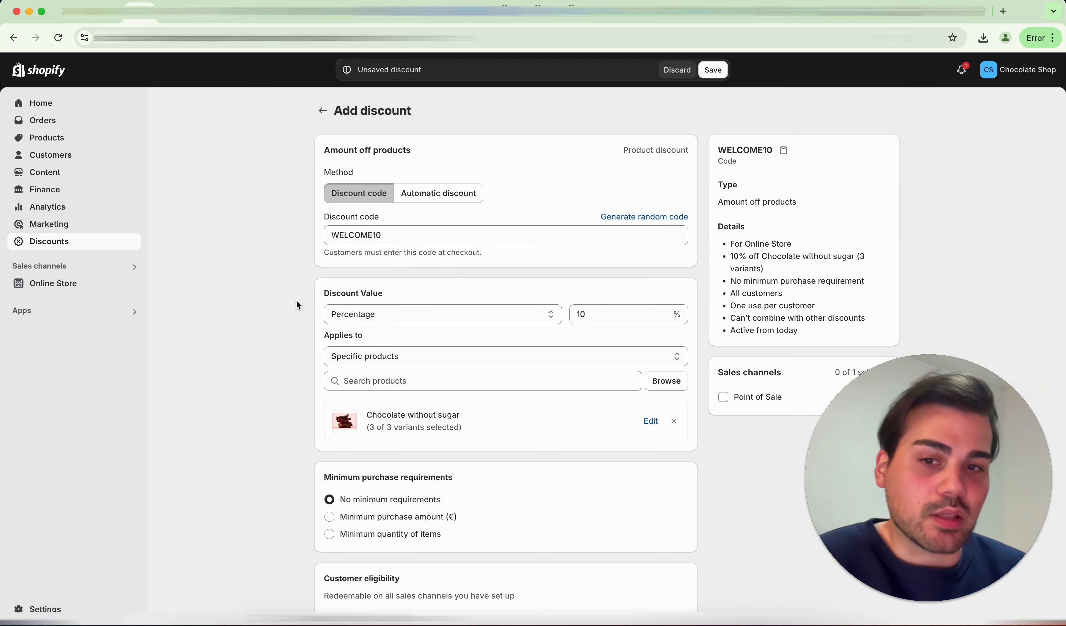
Allow combining with shipping discounts, drop the end date, and save WELCOME10 as Active
scroll(296, 301, "down", 10)
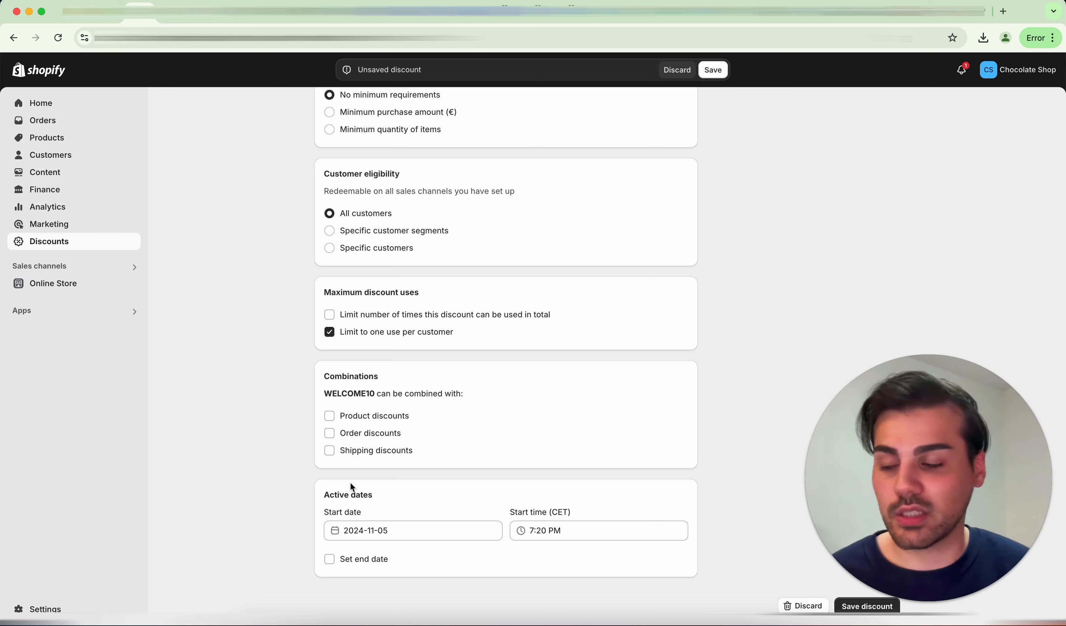
left_click(329, 451)
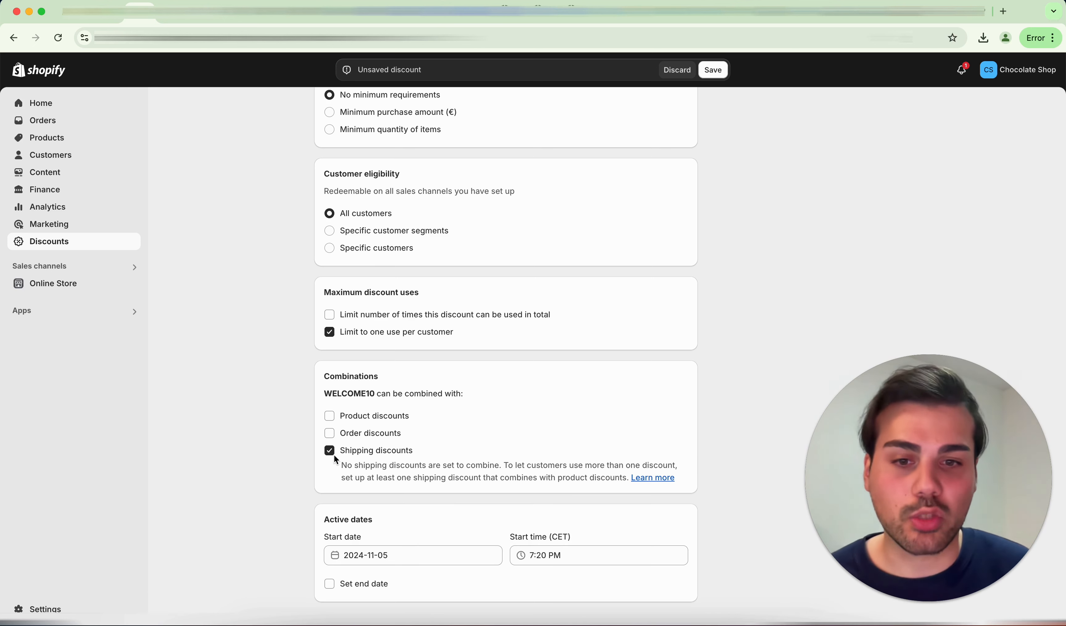
scroll(351, 493, "down", 1)
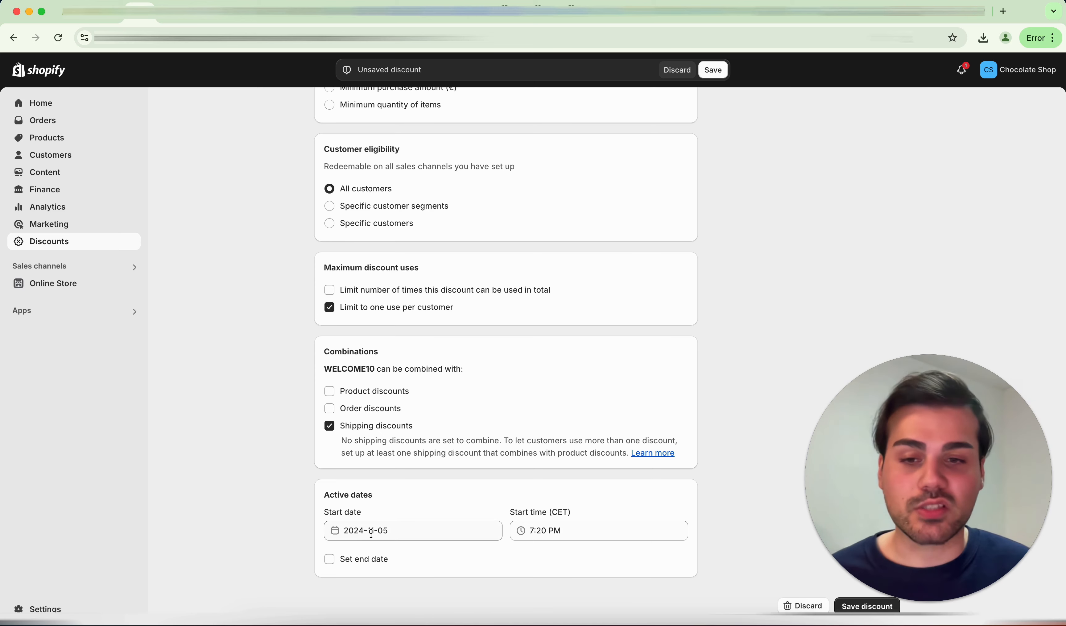
left_click(340, 559)
scroll(386, 561, "down", 2)
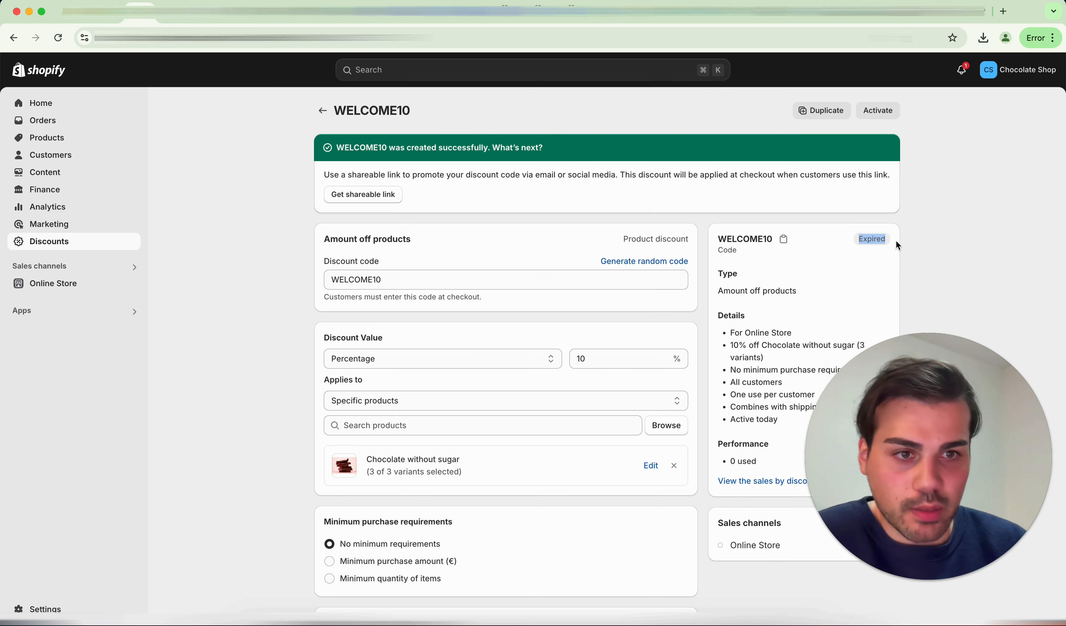
scroll(444, 363, "down", 15)
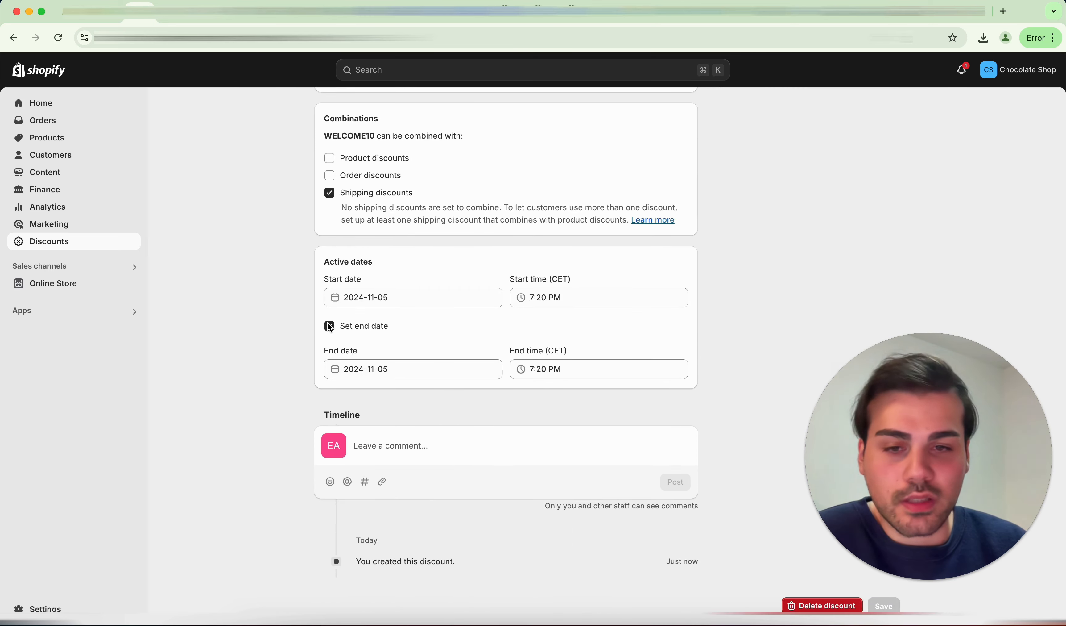
left_click(329, 326)
left_click(884, 606)
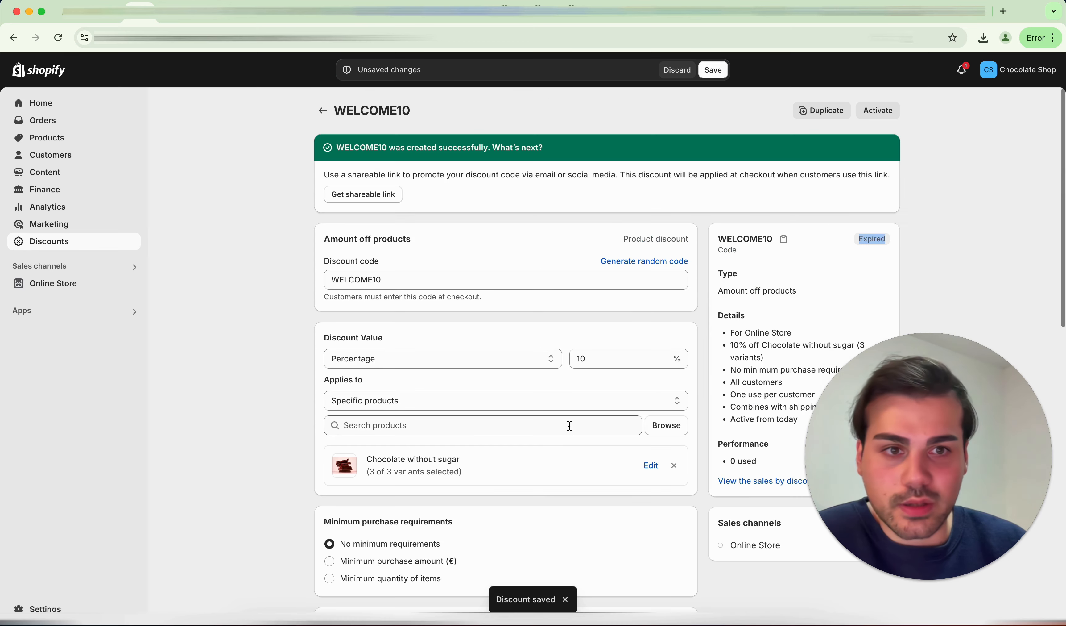
scroll(867, 247, "down", 1)
left_click_drag(862, 240, 905, 239)
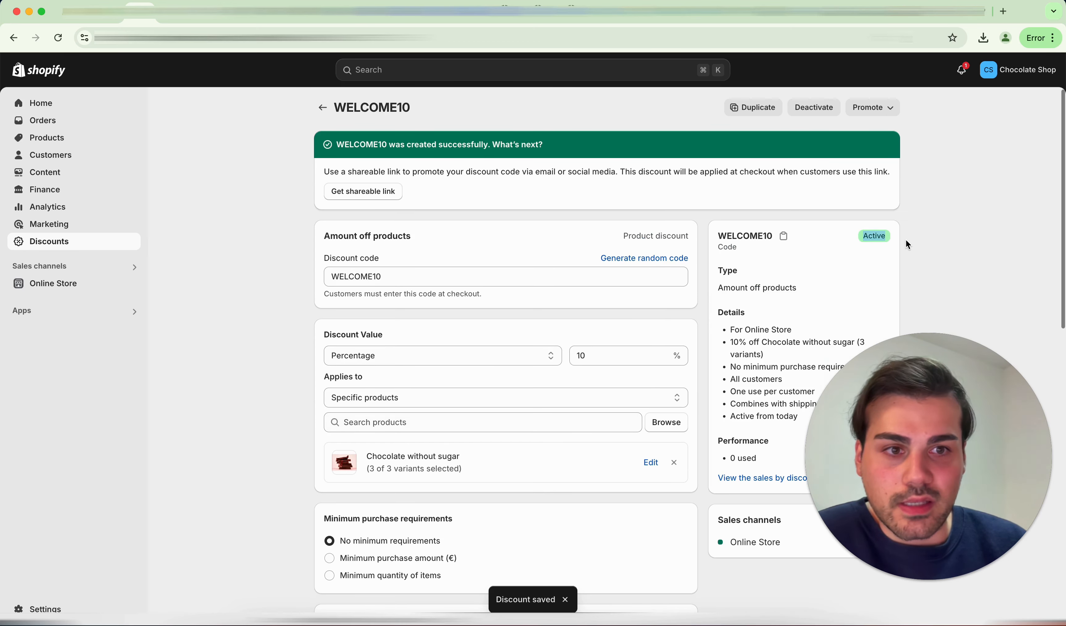
scroll(903, 238, "up", 1)
In the online store, put one Chocolate without sugar in the cart and proceed to checkout
left_click(157, 3)
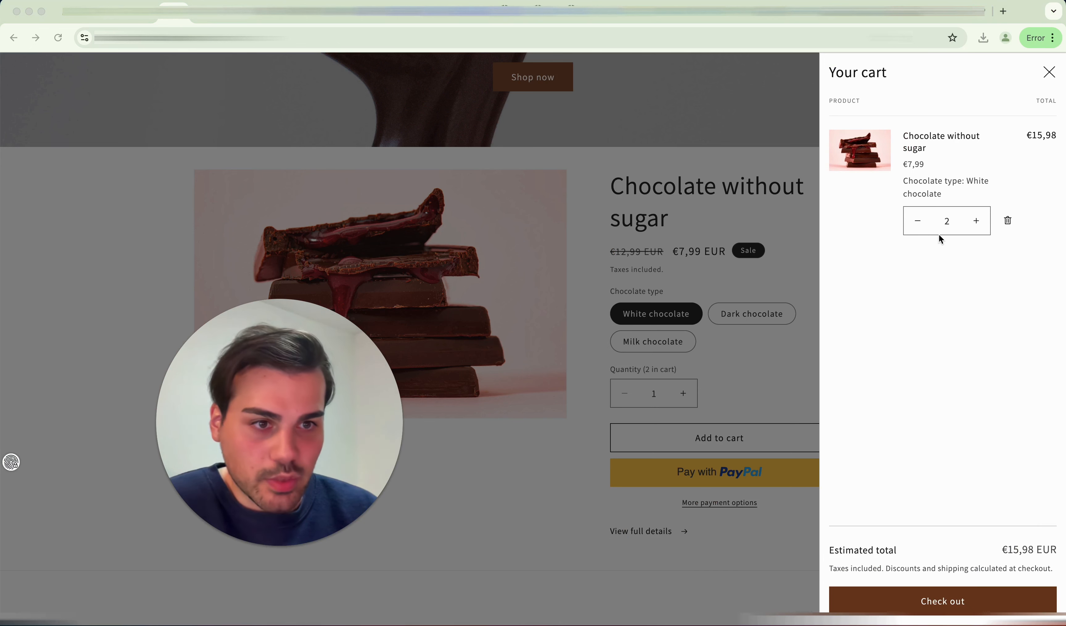
left_click(976, 221)
left_click(918, 221)
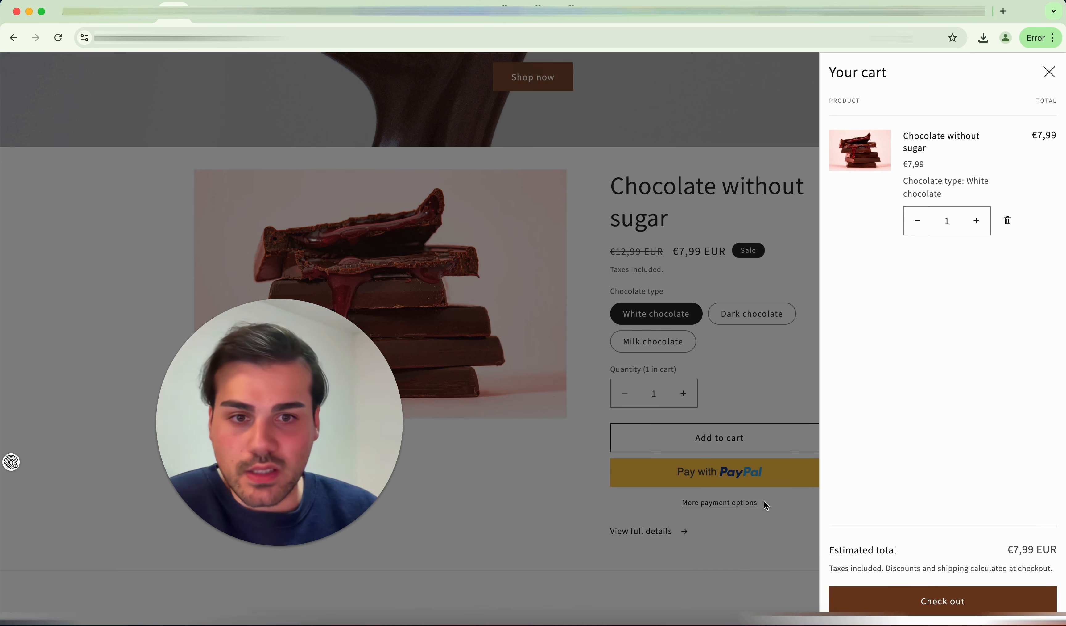
left_click(908, 597)
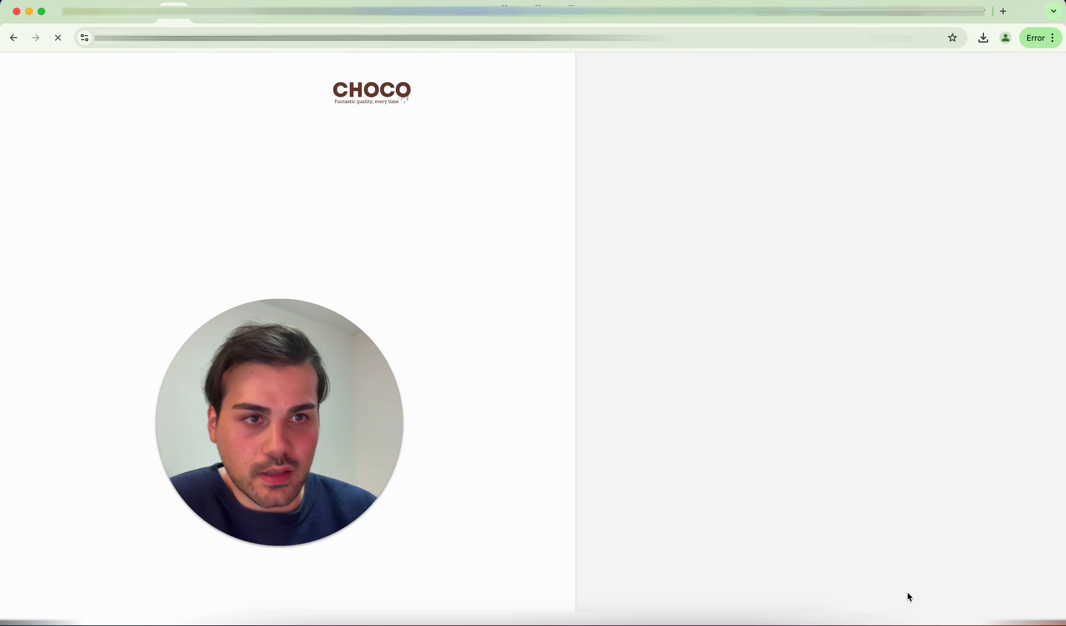
Apply discount code WELCOME10, bringing the total to €7.20 (saving €0.79), then return to the admin discount
left_click(677, 149)
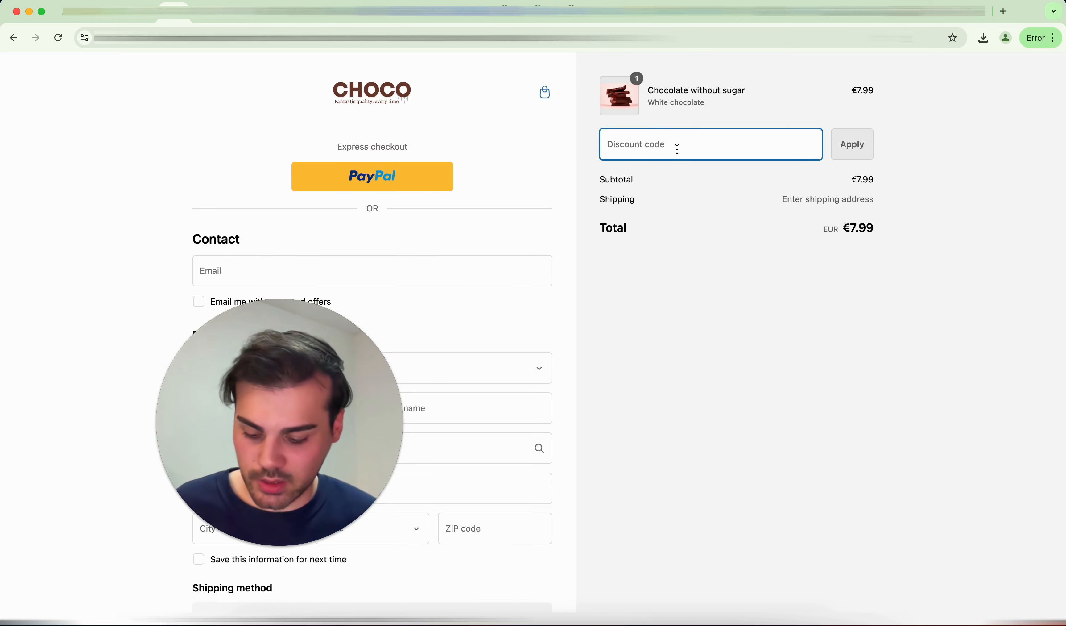
type("WELCOME10")
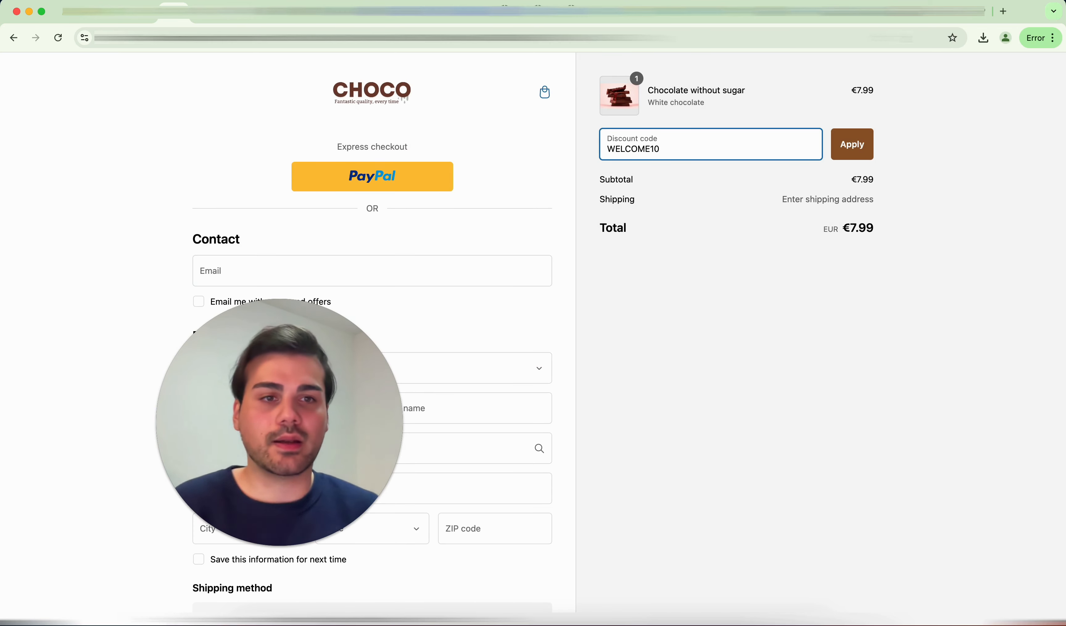
left_click(854, 148)
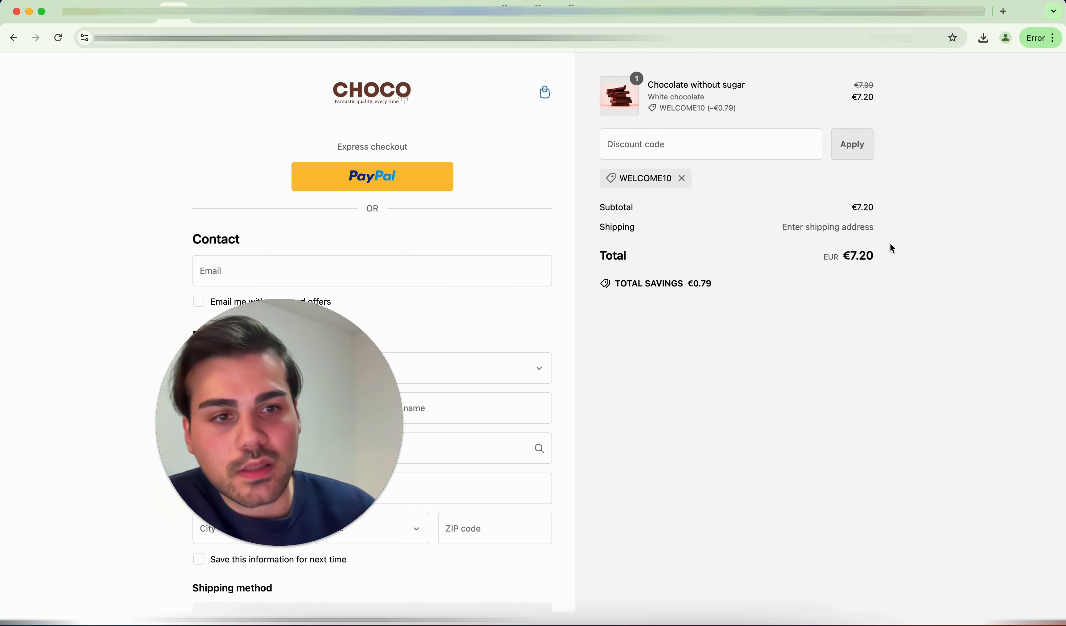
left_click_drag(713, 284, 616, 284)
left_click_drag(230, 352, 885, 368)
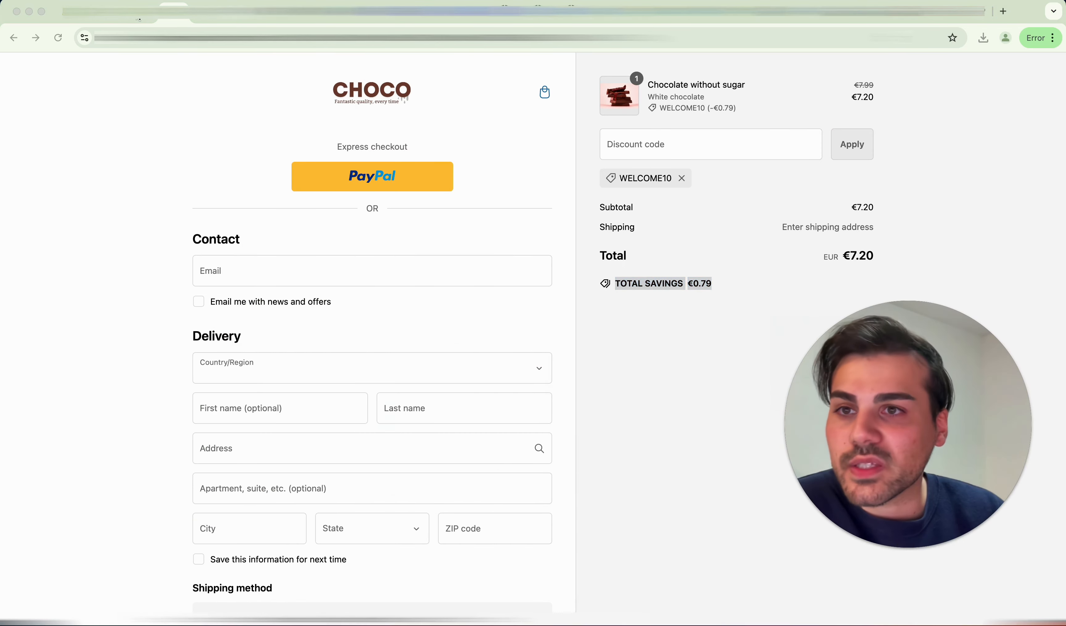
left_click(150, 25)
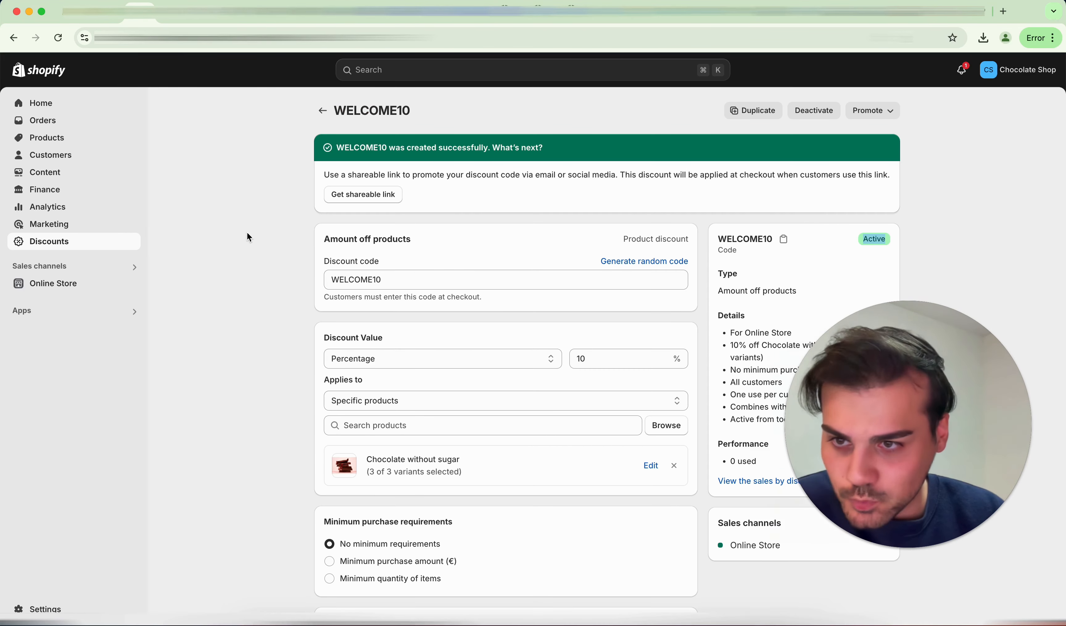
Create a new €10.00 EUR gift card under Gift cards and select its generated code for copying
left_click(64, 140)
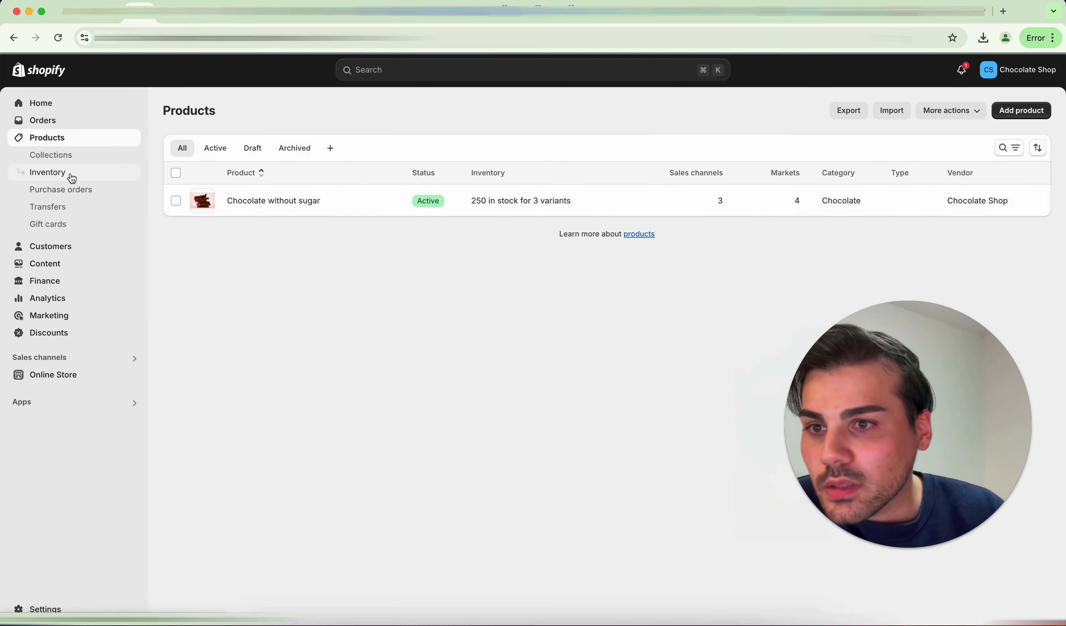
left_click(67, 222)
left_click_drag(861, 411, 134, 396)
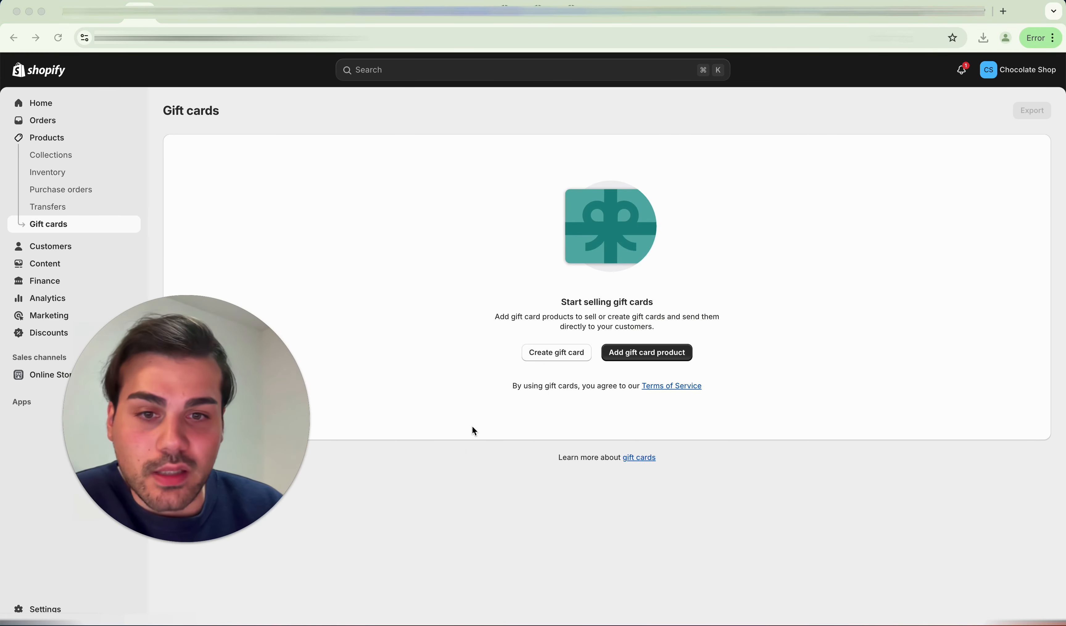
left_click(553, 356)
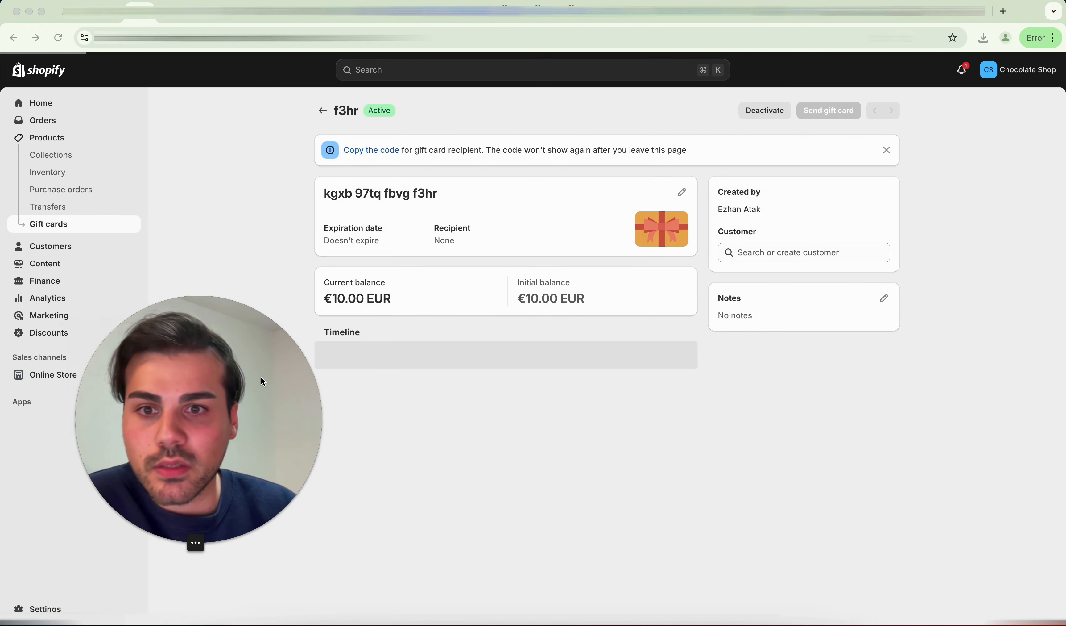
left_click_drag(261, 376, 897, 412)
double_click(392, 192)
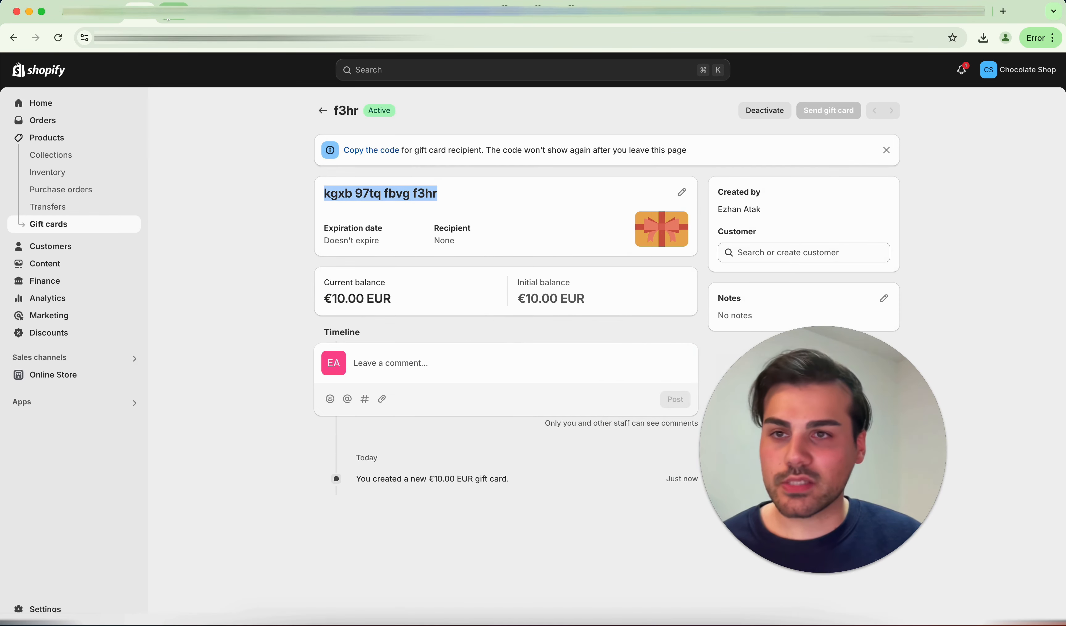
Paste the gift card code into the checkout discount field and apply it, making the total €0.00
left_click(171, 13)
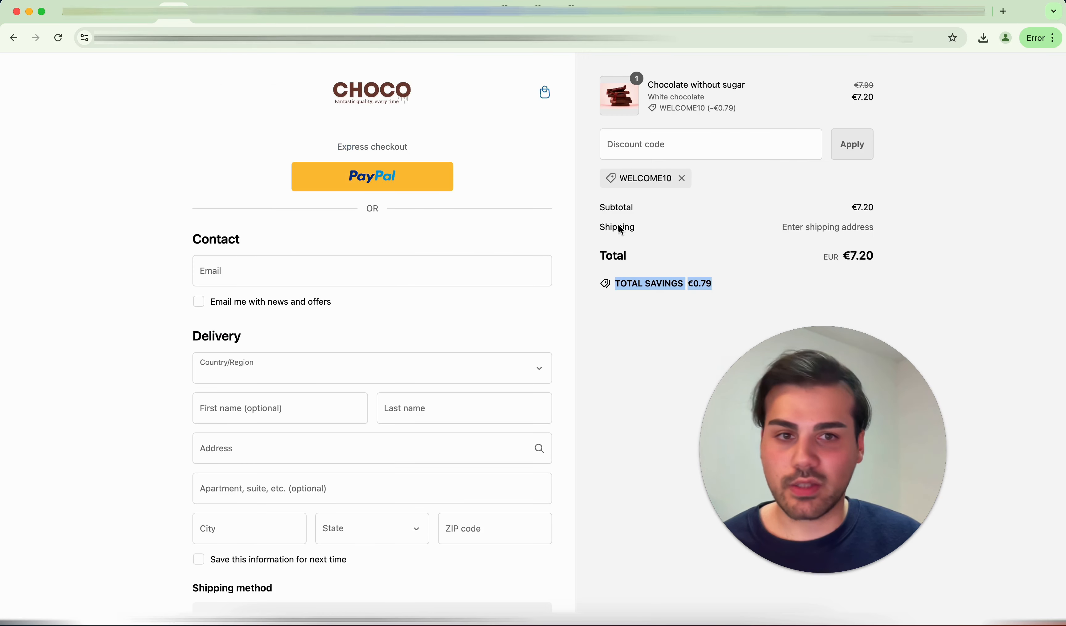
left_click(663, 148)
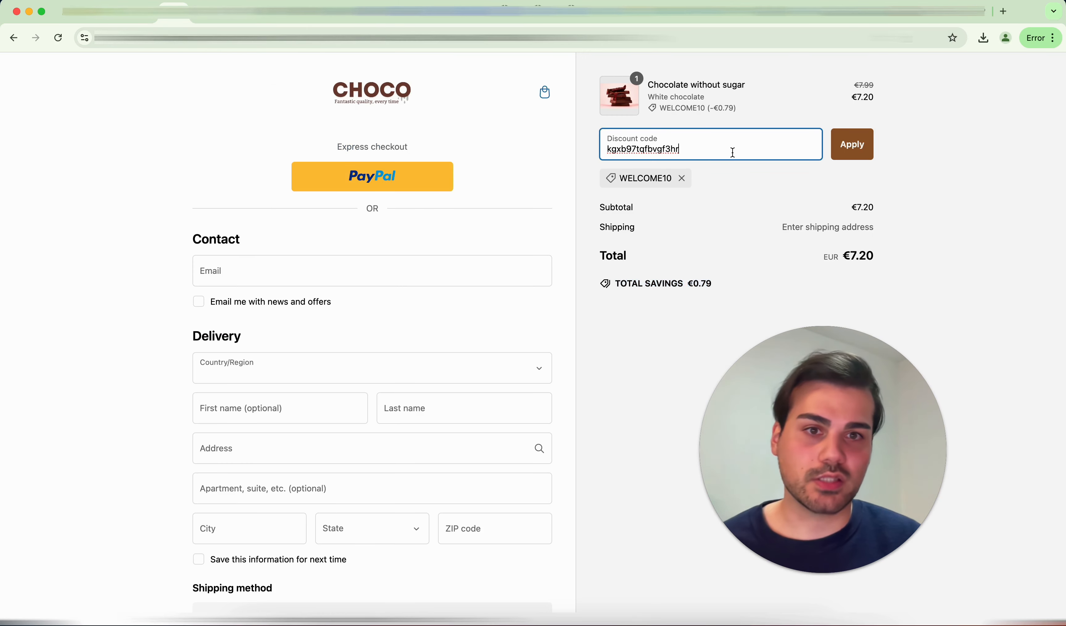
left_click(853, 148)
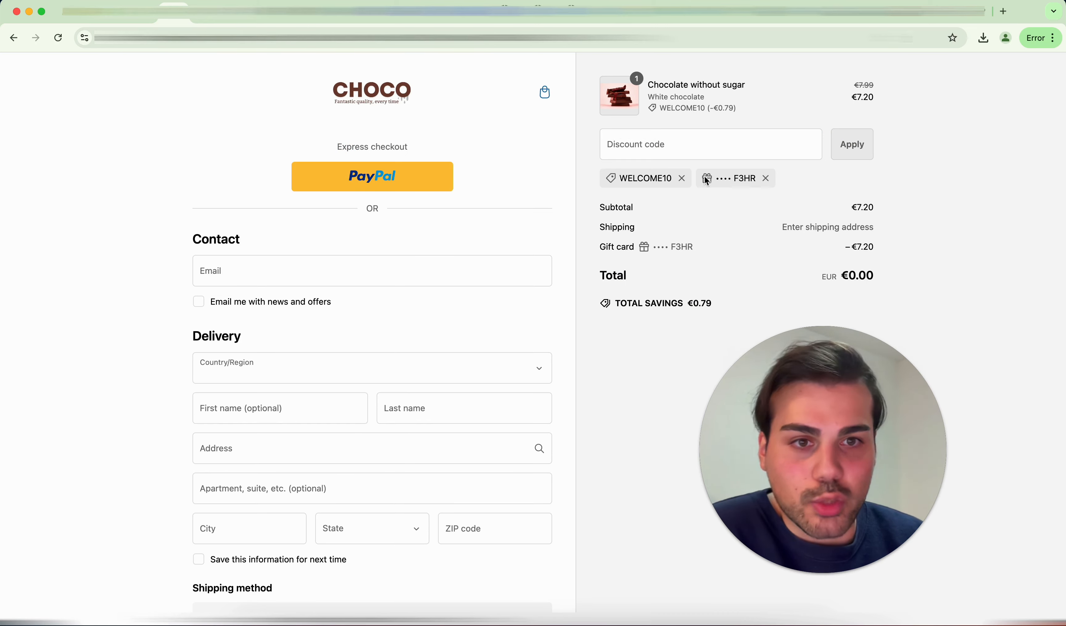
left_click_drag(716, 178, 756, 177)
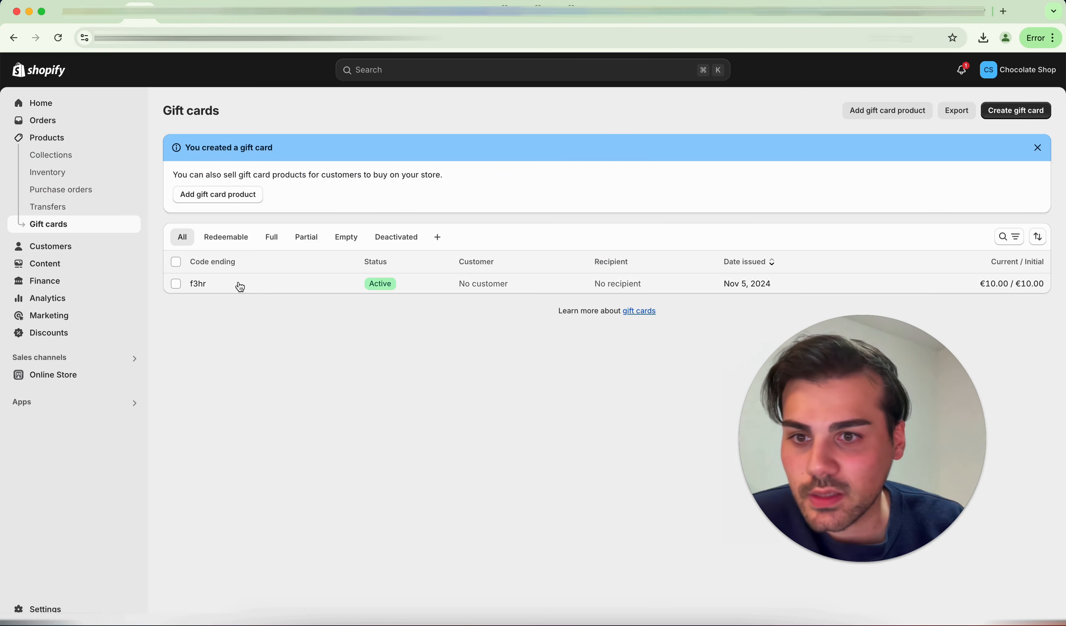
Check the gift card's €10.00 balance, then go back to the Gift cards list
left_click(241, 287)
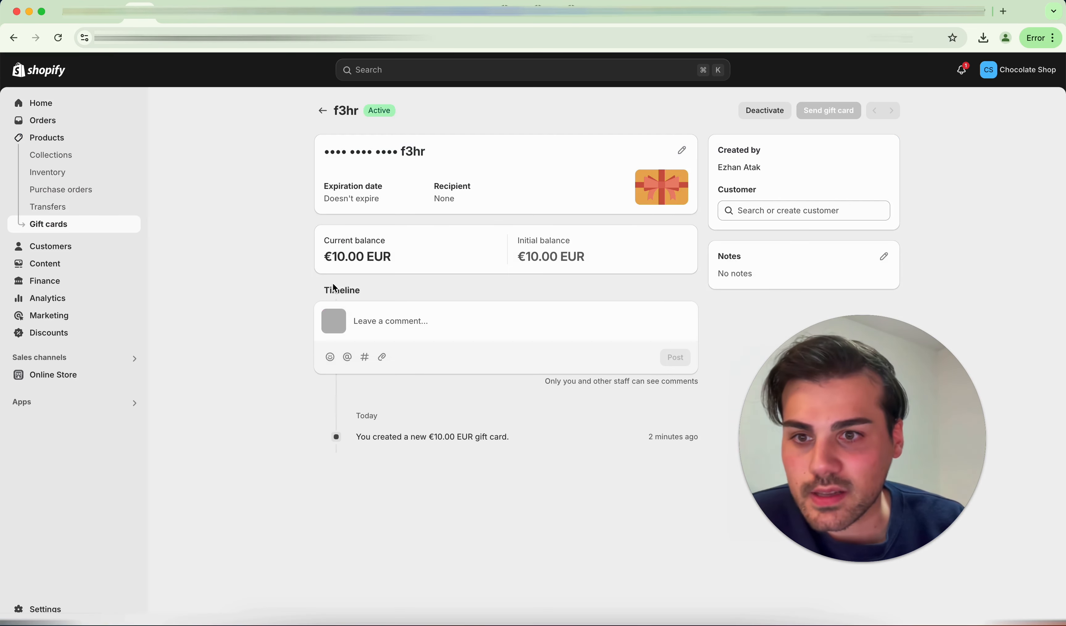
left_click_drag(595, 259, 320, 258)
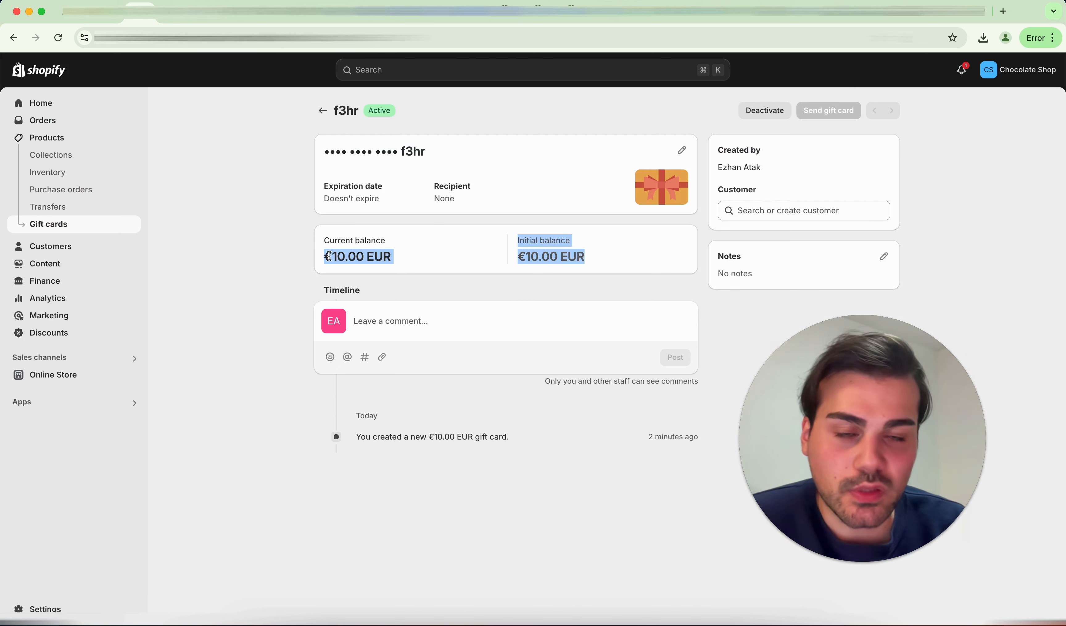
left_click(322, 111)
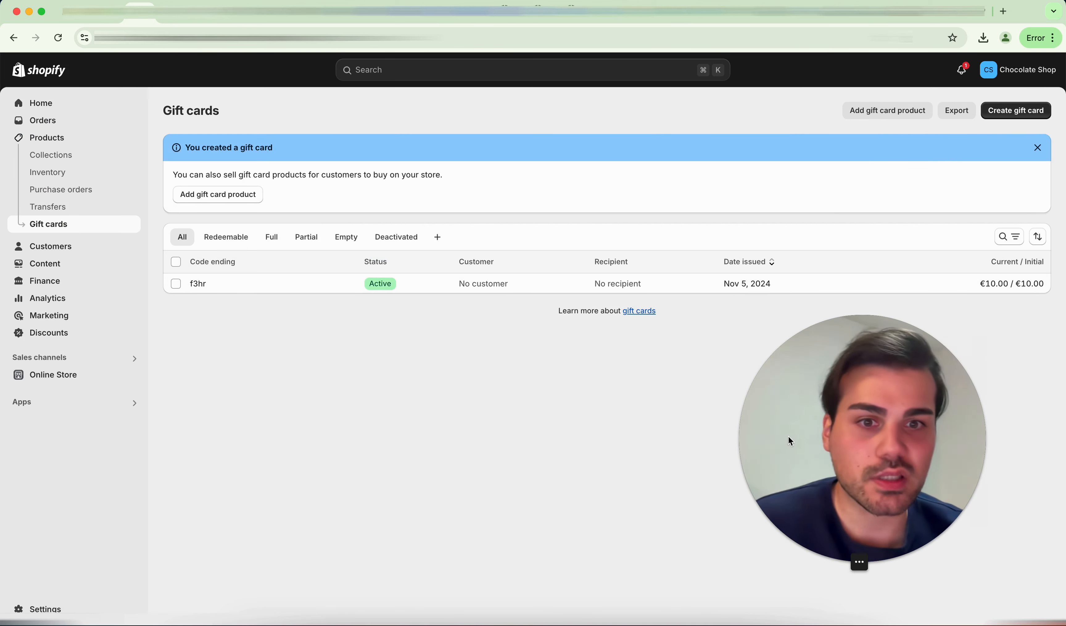
Start a new gift card product titled 'Gift Card'
left_click(869, 113)
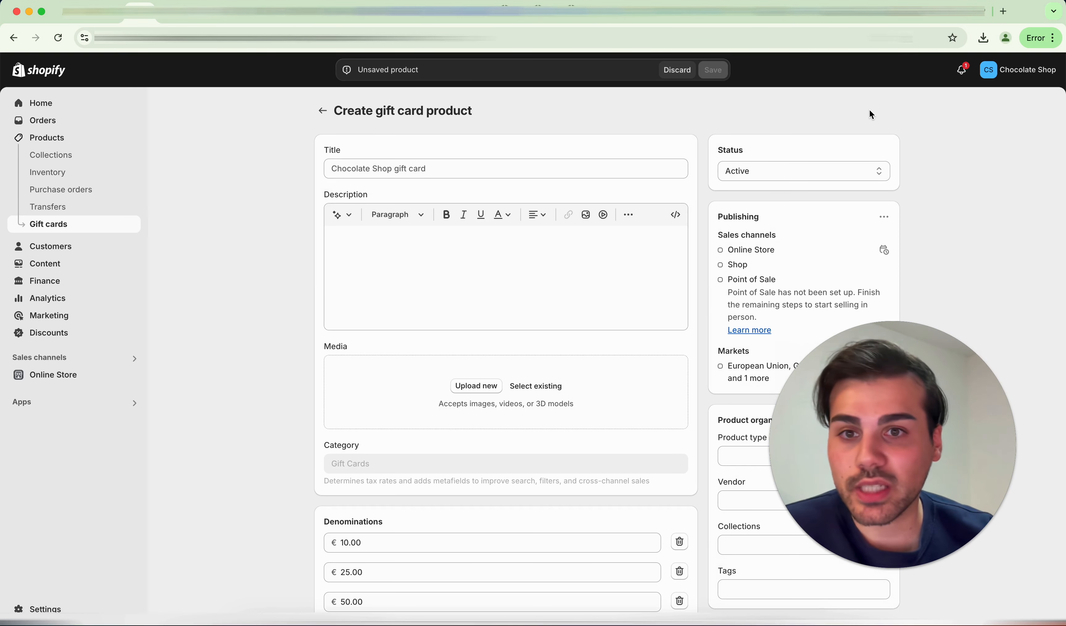
left_click(431, 169)
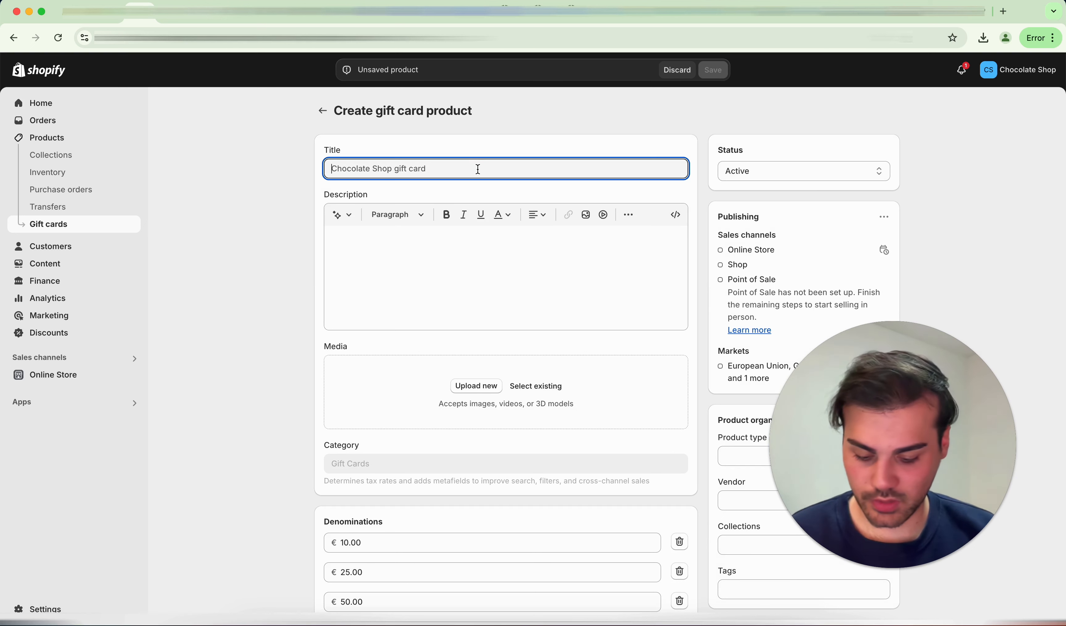
type("GGft C")
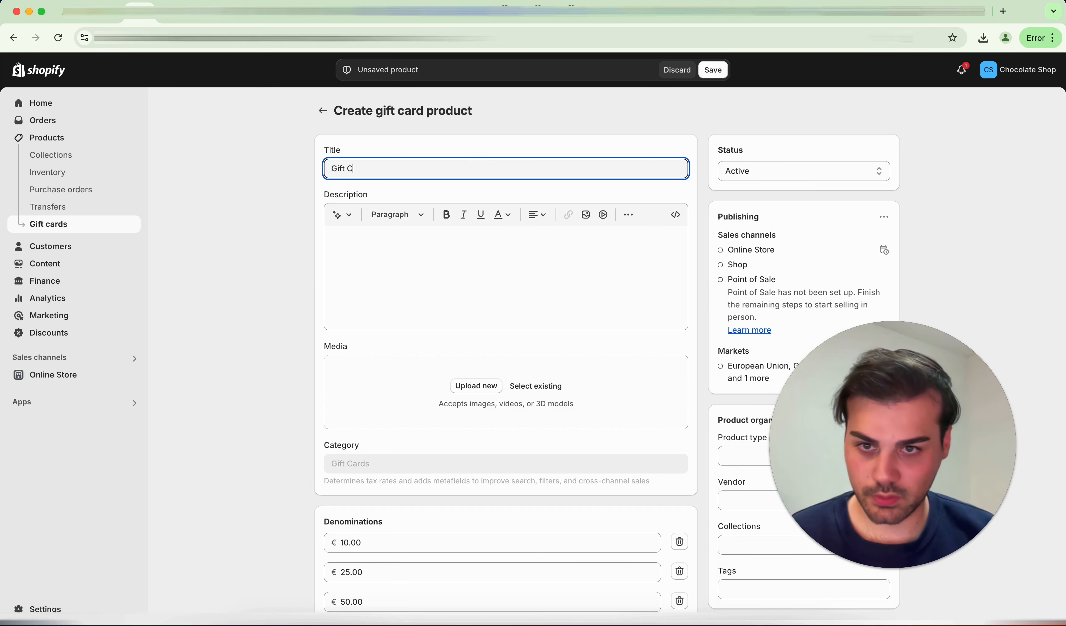
type("ard")
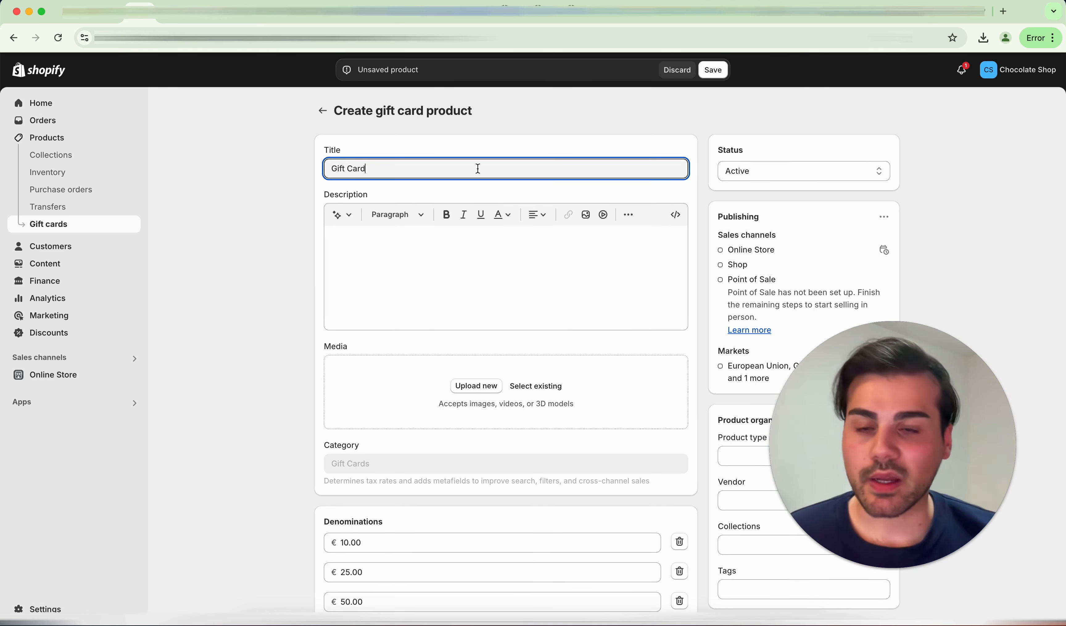
left_click(466, 255)
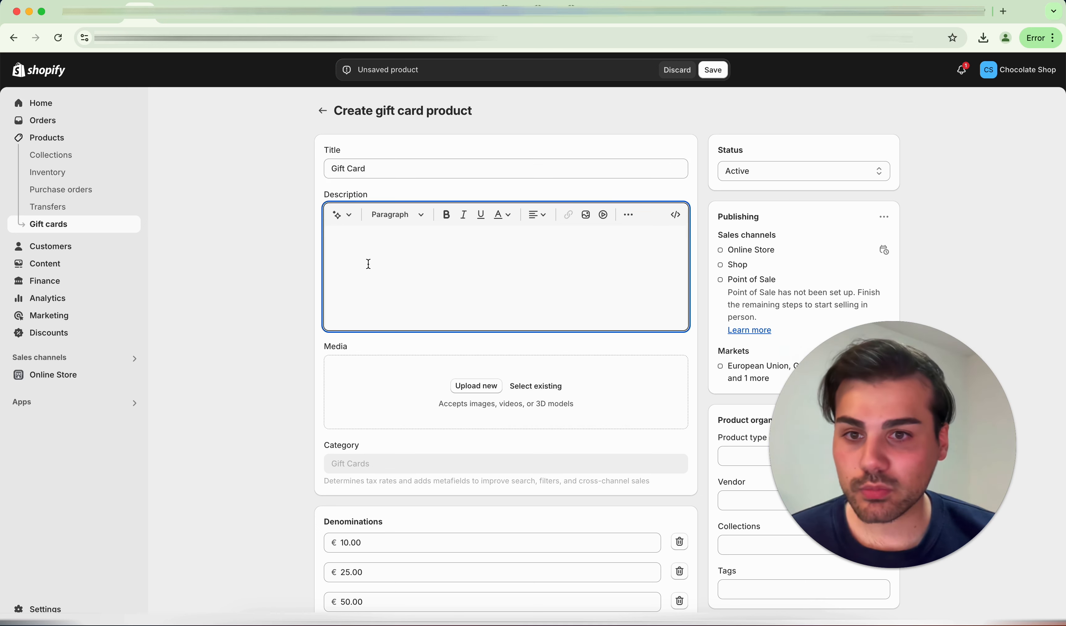
Replace the €10.00 denomination so it follows €25, €50 and €100, then save the product
scroll(503, 493, "down", 5)
left_click(388, 359)
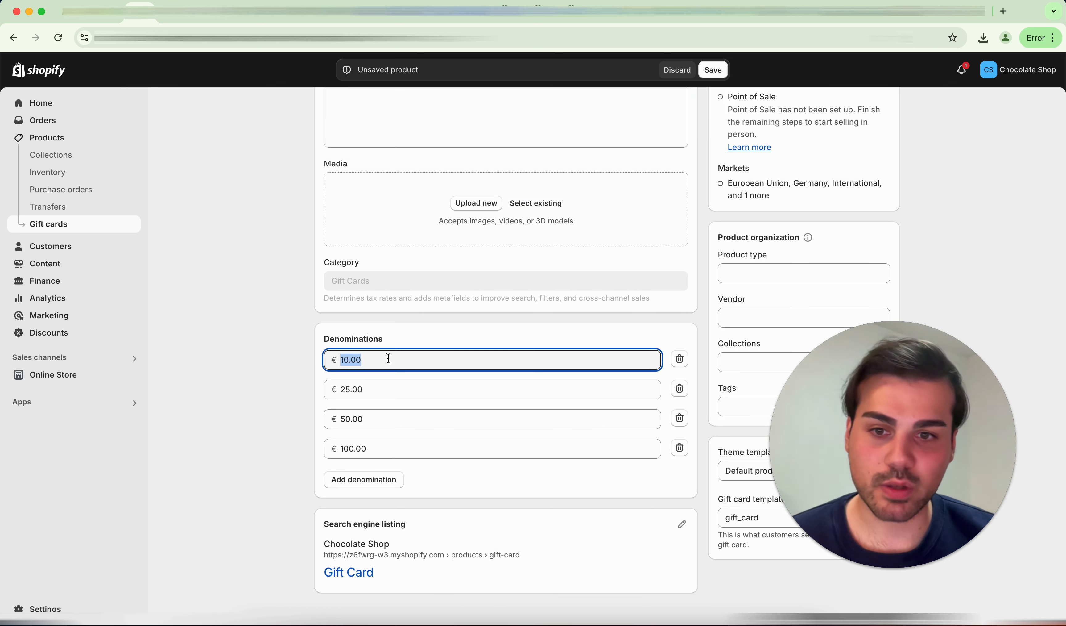
left_click(261, 366)
left_click(357, 365)
left_click(372, 416)
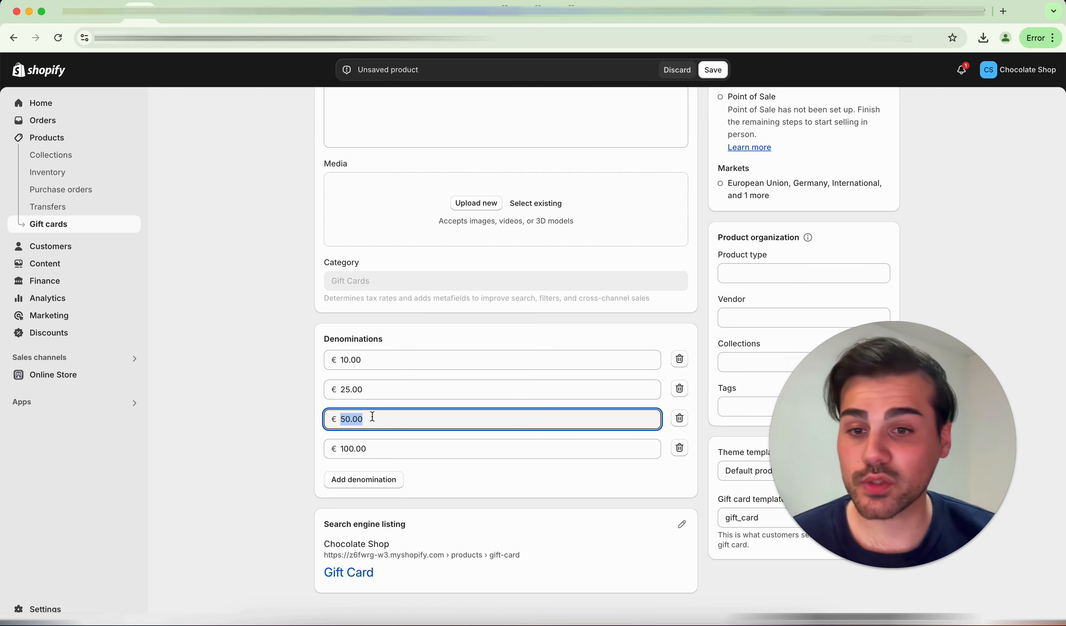
left_click(380, 454)
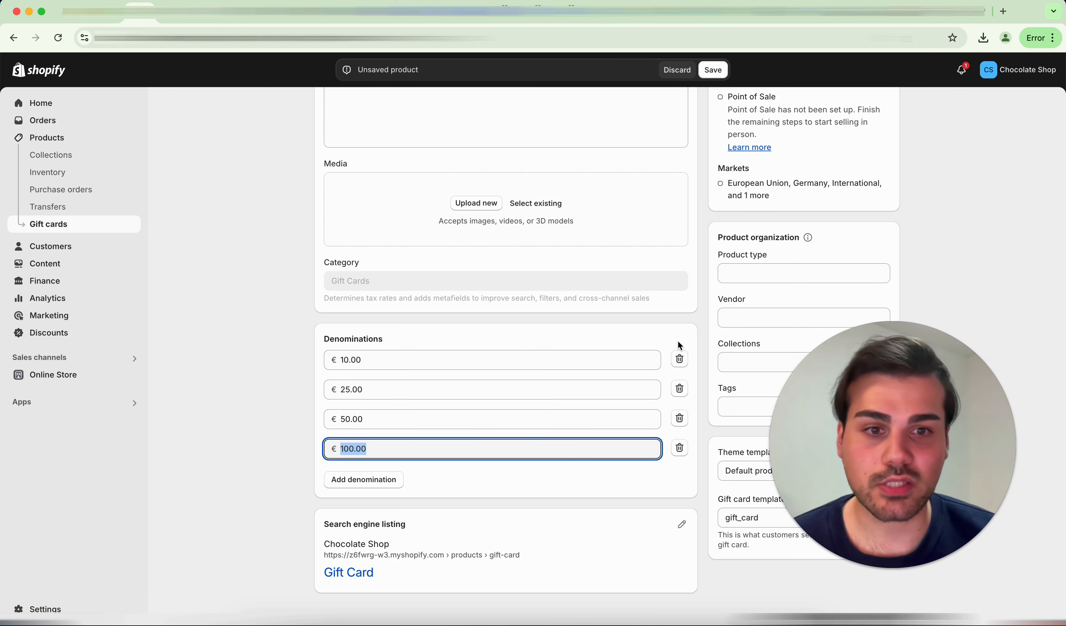
left_click(680, 360)
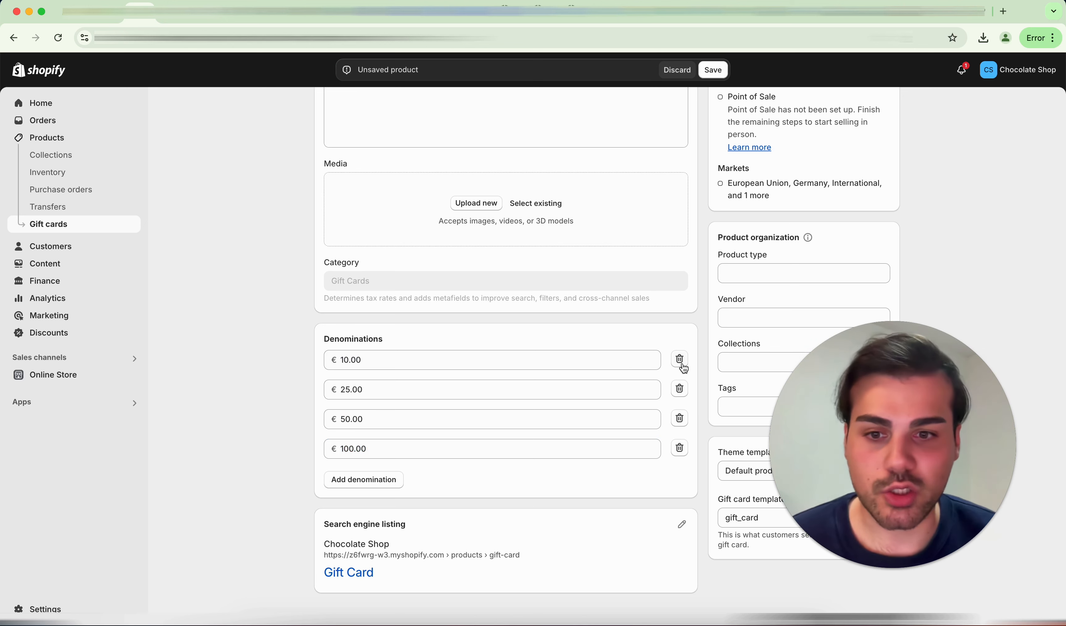
left_click(680, 361)
left_click(362, 467)
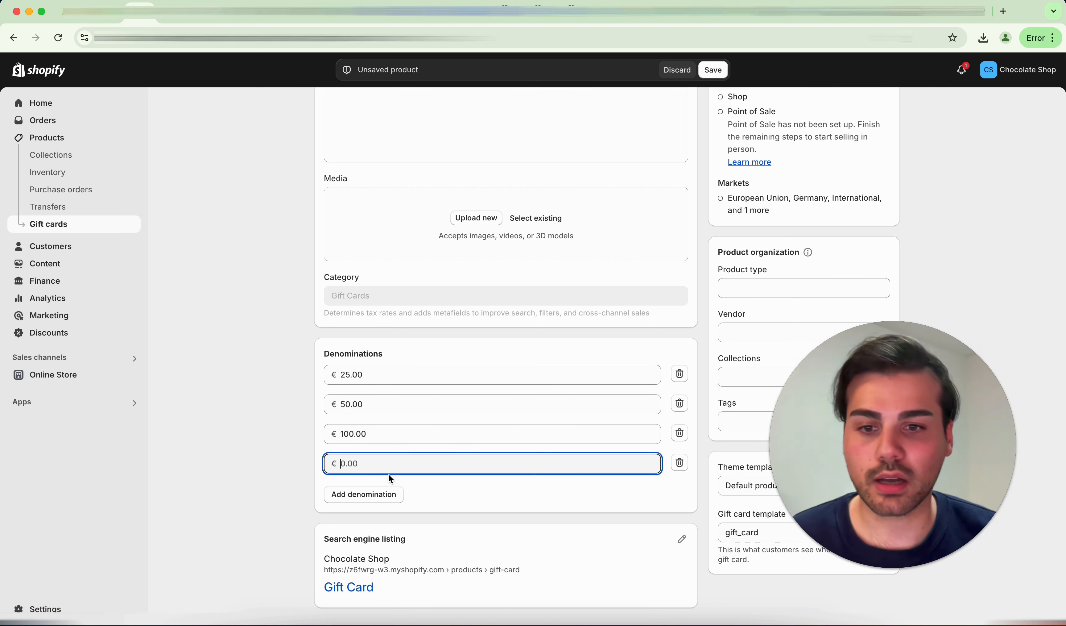
type("10")
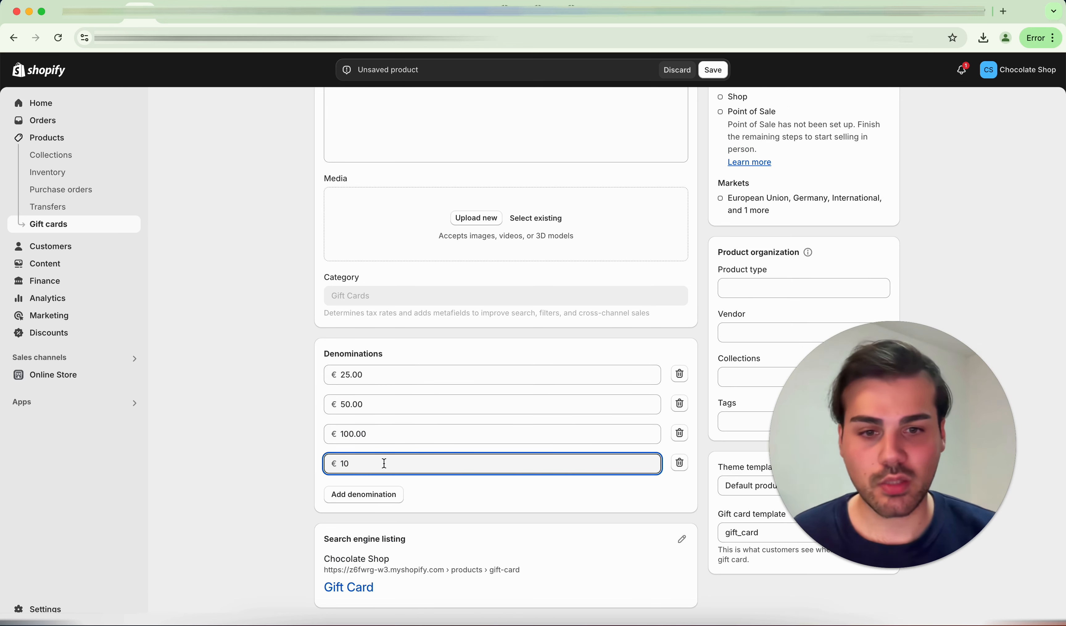
left_click(268, 435)
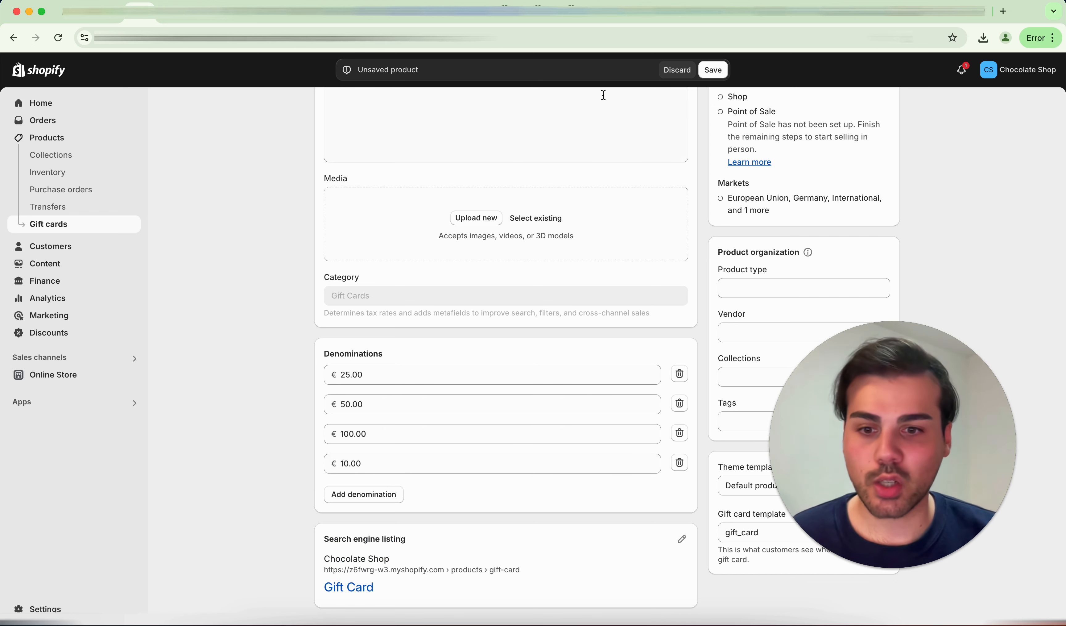
left_click(712, 70)
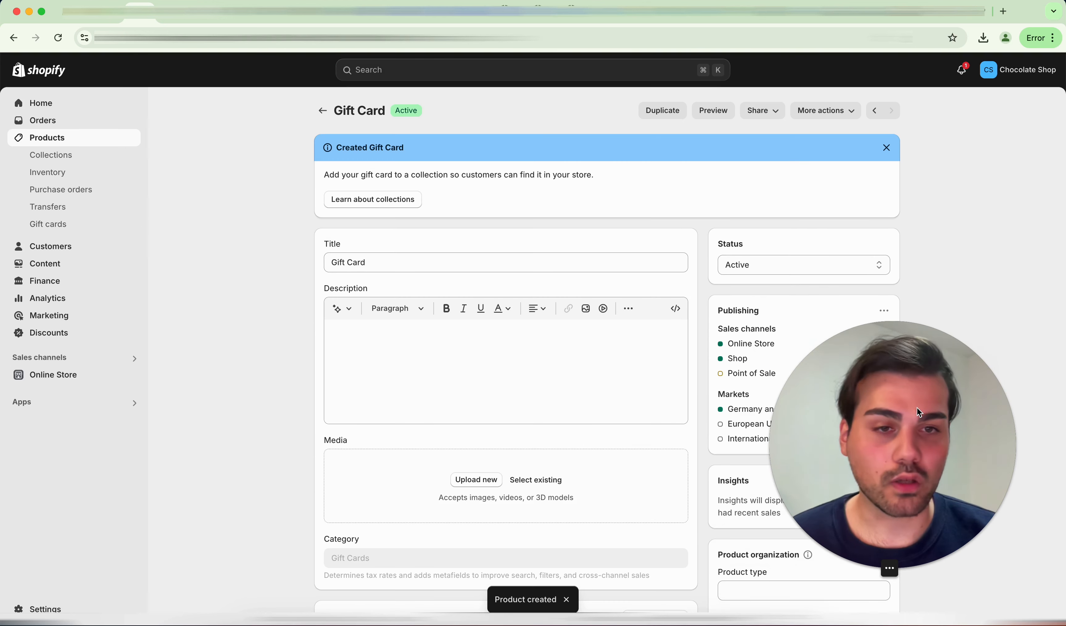
Review the gift card product's Collections and Product type fields
left_click_drag(871, 441, 164, 419)
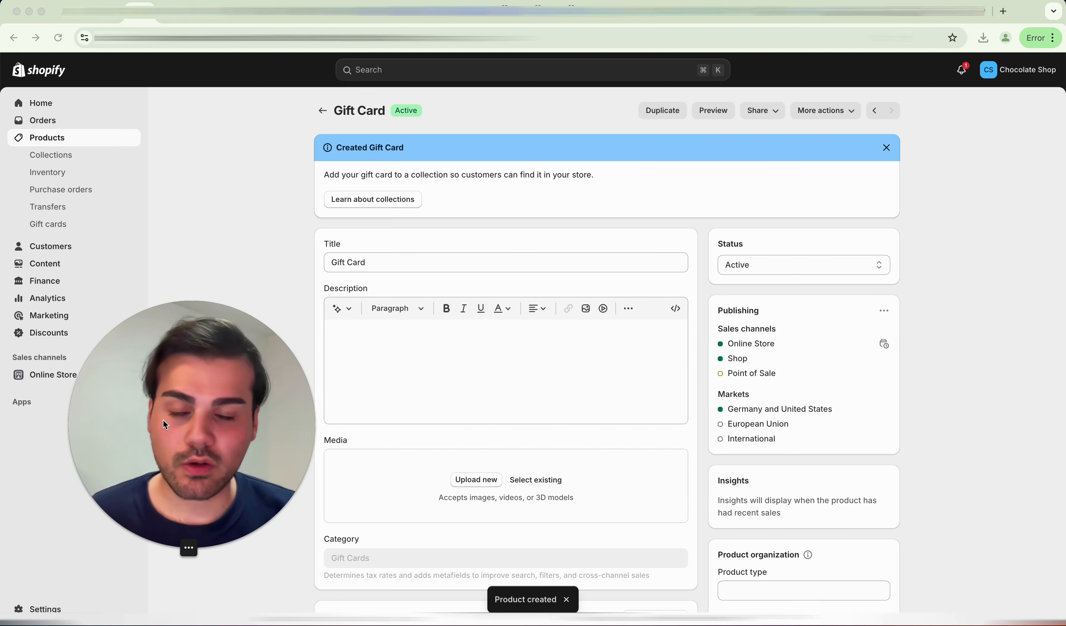
scroll(710, 432, "down", 5)
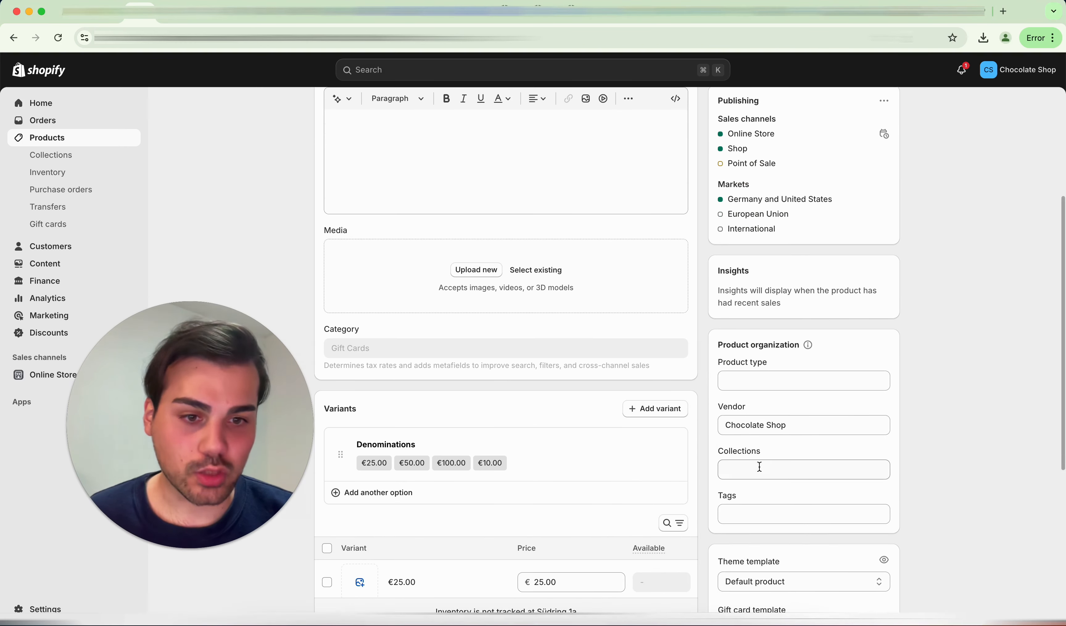
left_click(759, 468)
left_click(761, 380)
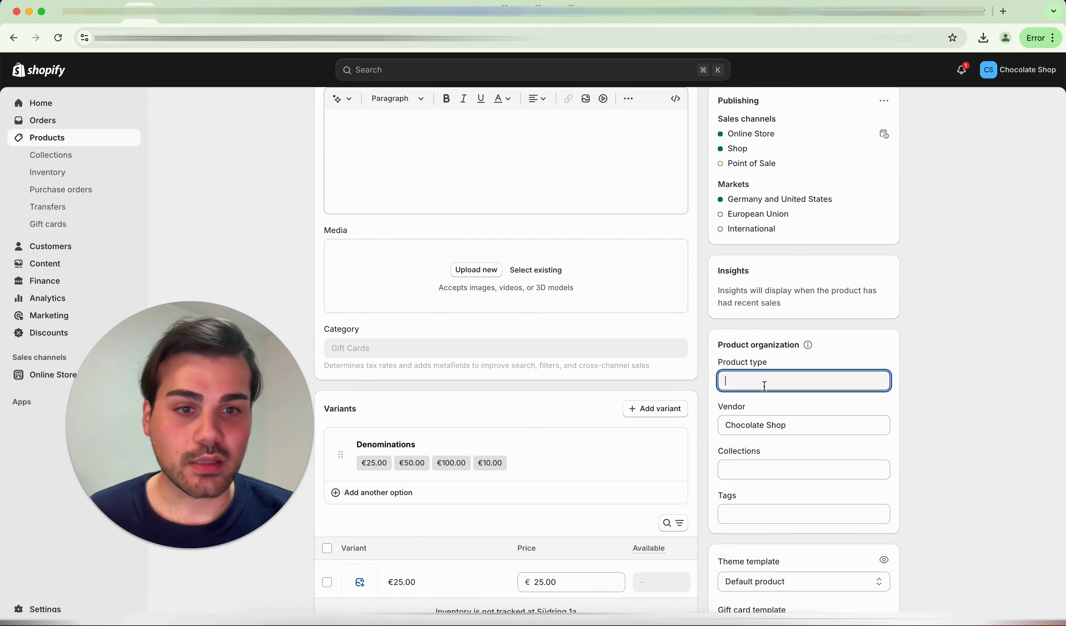
scroll(894, 388, "up", 5)
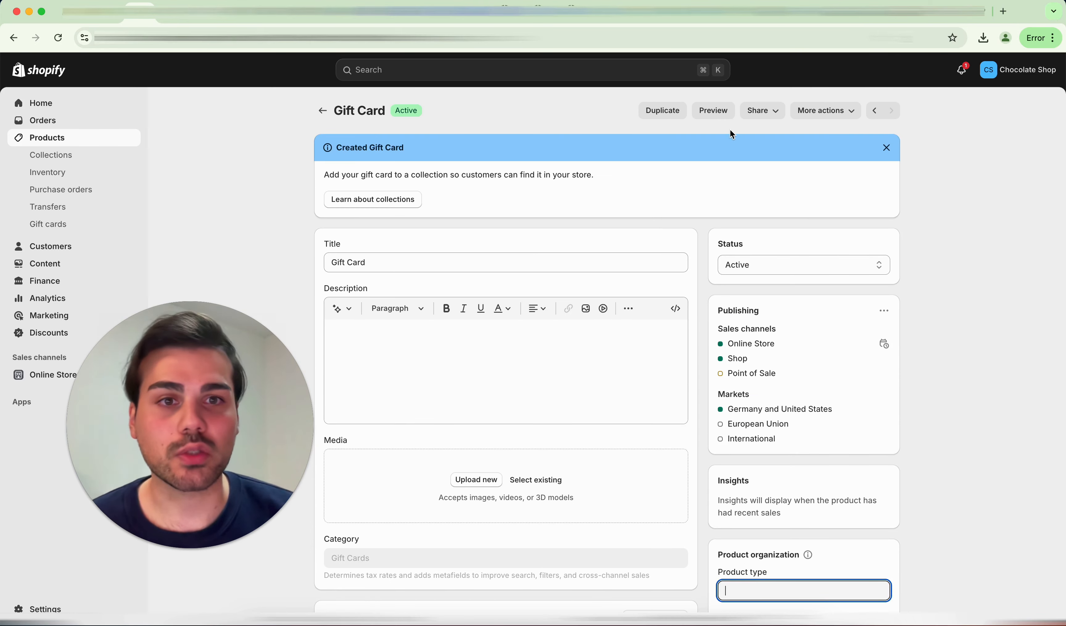
Preview the gift card product in the store, trying the €50.00 and €100.00 denominations
left_click(723, 113)
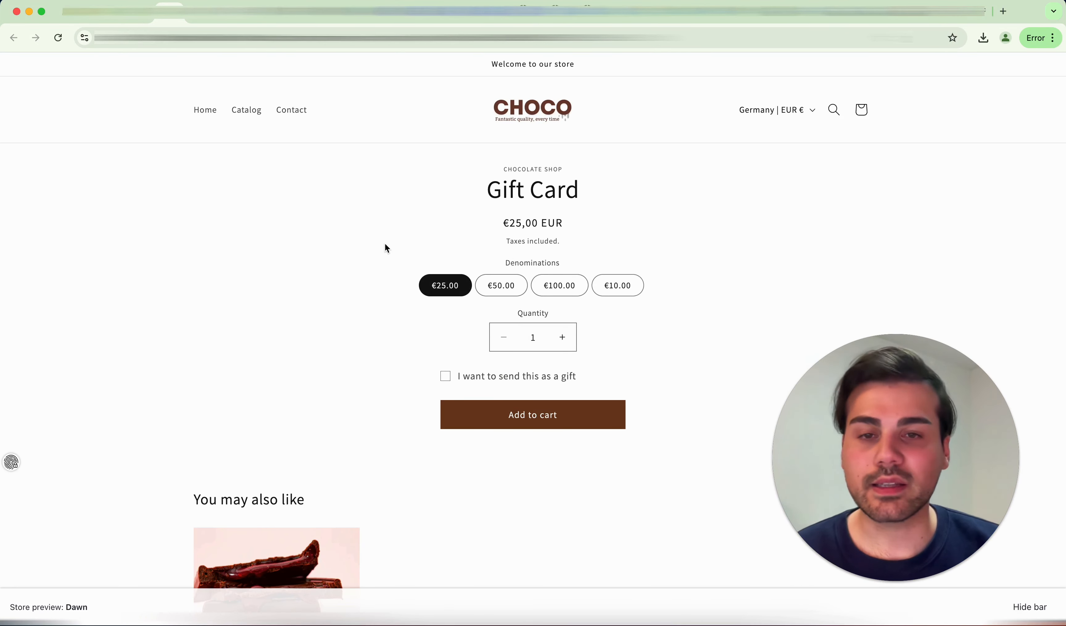
left_click(519, 294)
left_click(556, 287)
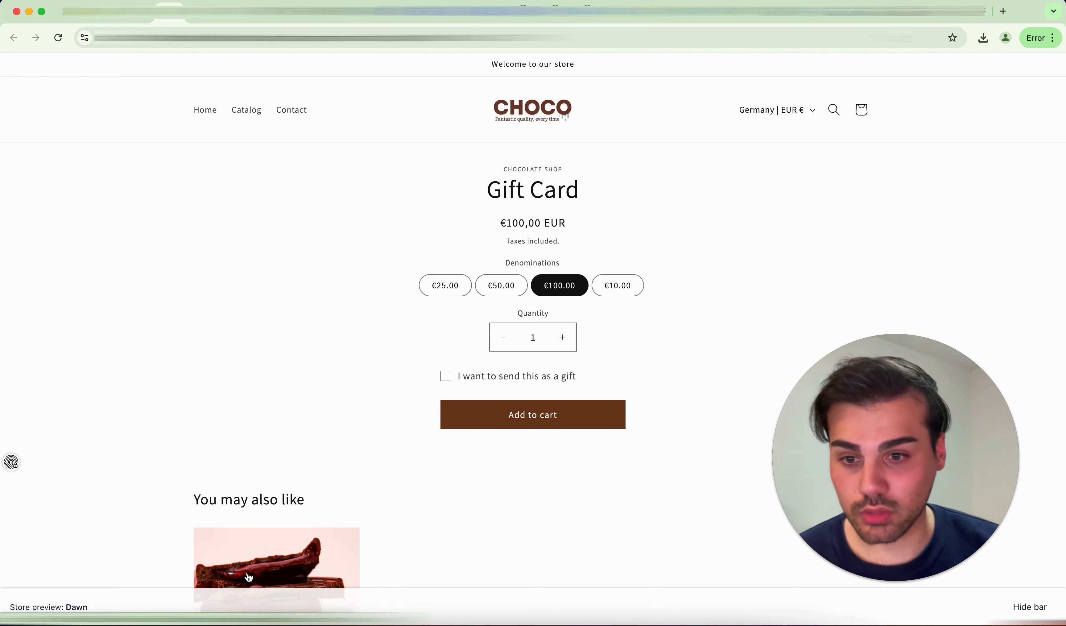
scroll(322, 316, "down", 2)
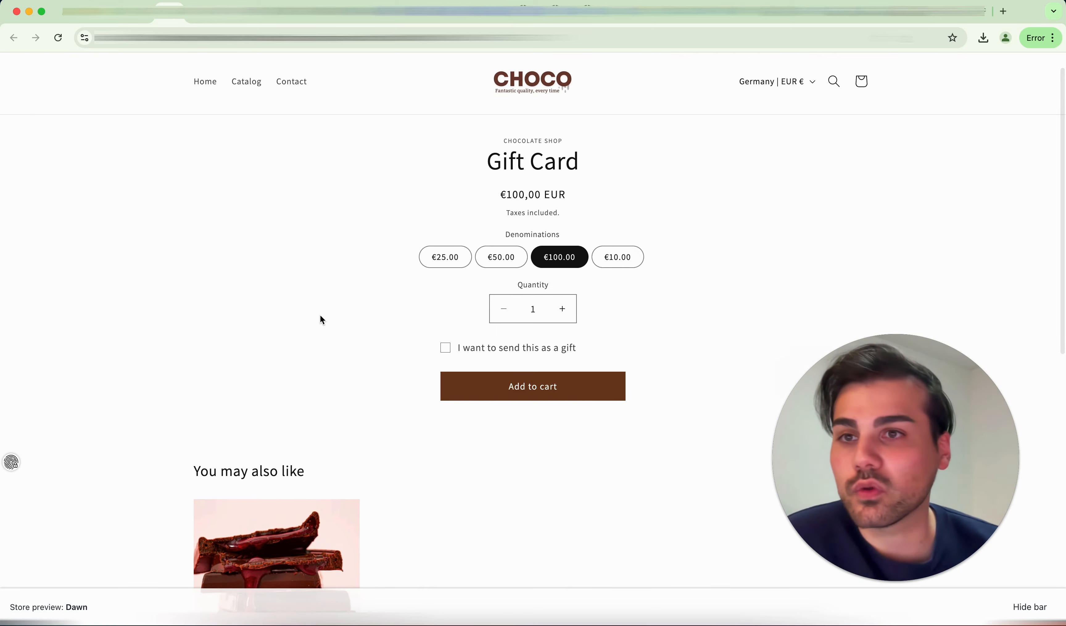
scroll(321, 317, "up", 2)
Return to the admin home dashboard and open the store's General settings
left_click(137, 12)
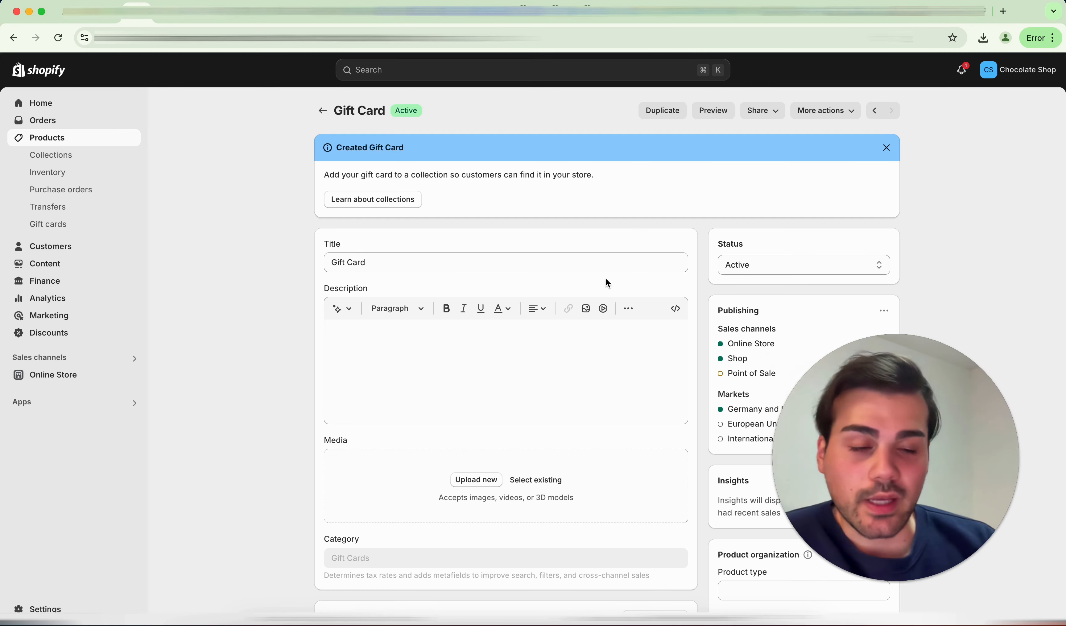
left_click_drag(886, 449, 902, 446)
left_click(74, 108)
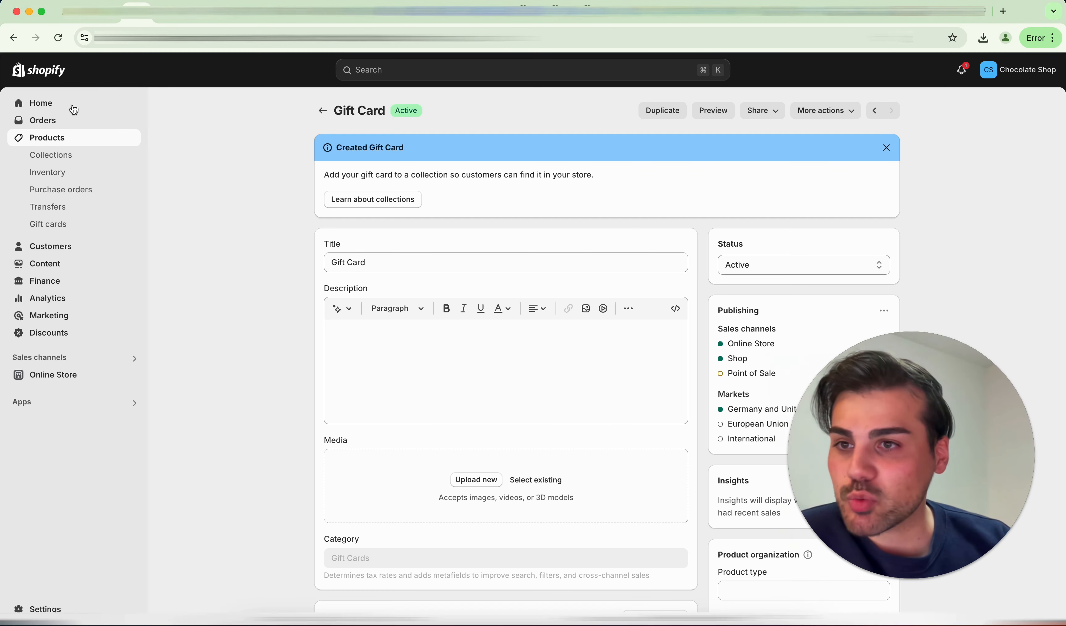
left_click(95, 104)
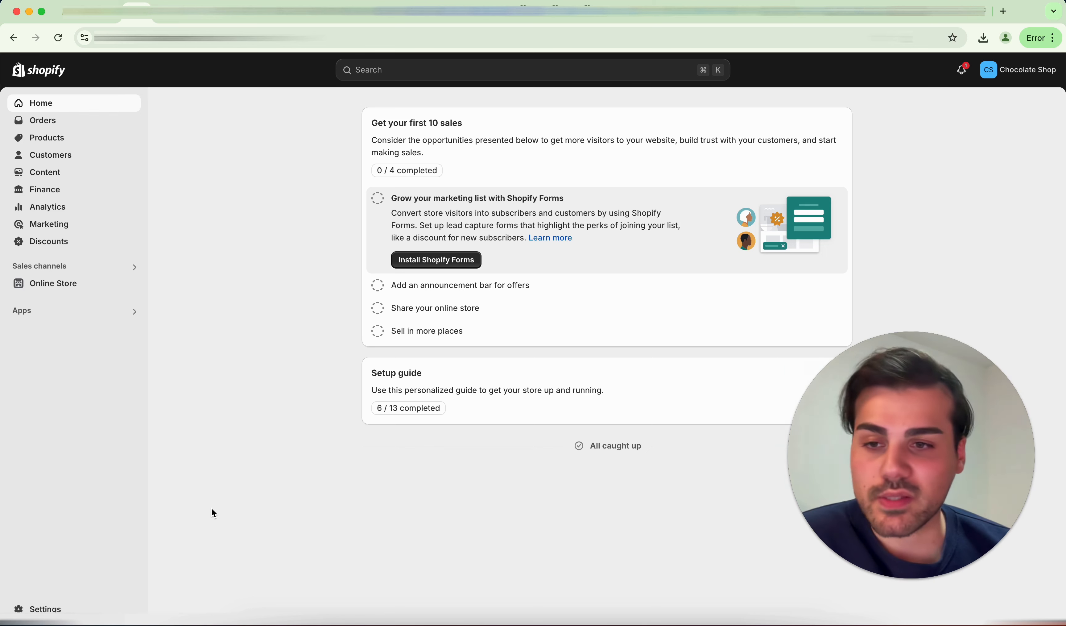
left_click(38, 608)
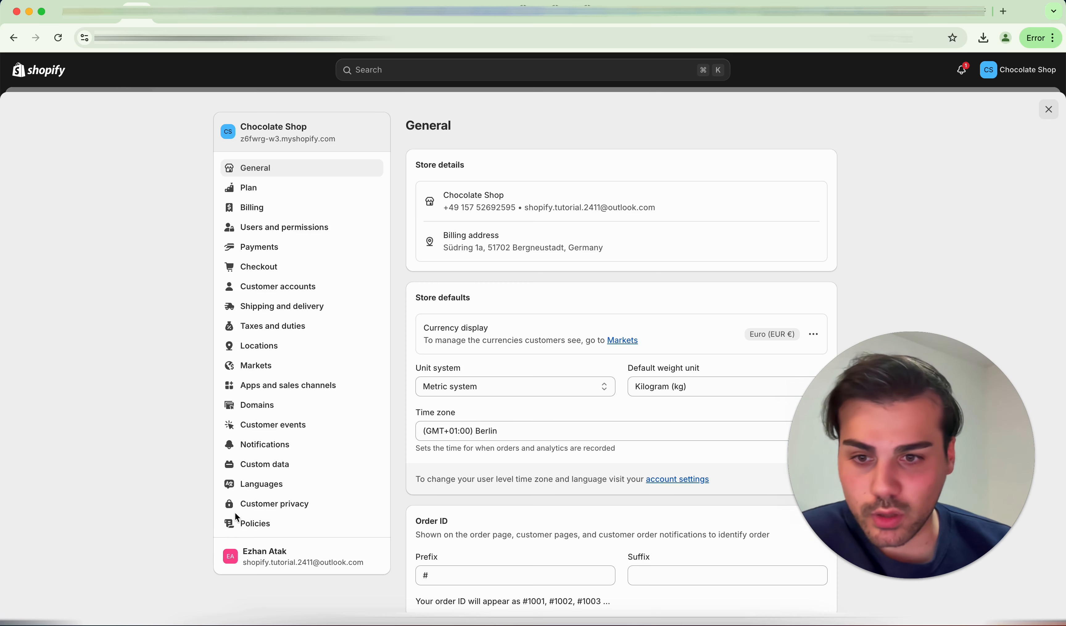
Check the empty pixel list under Customer events, then move to the Adverfly website
left_click(268, 425)
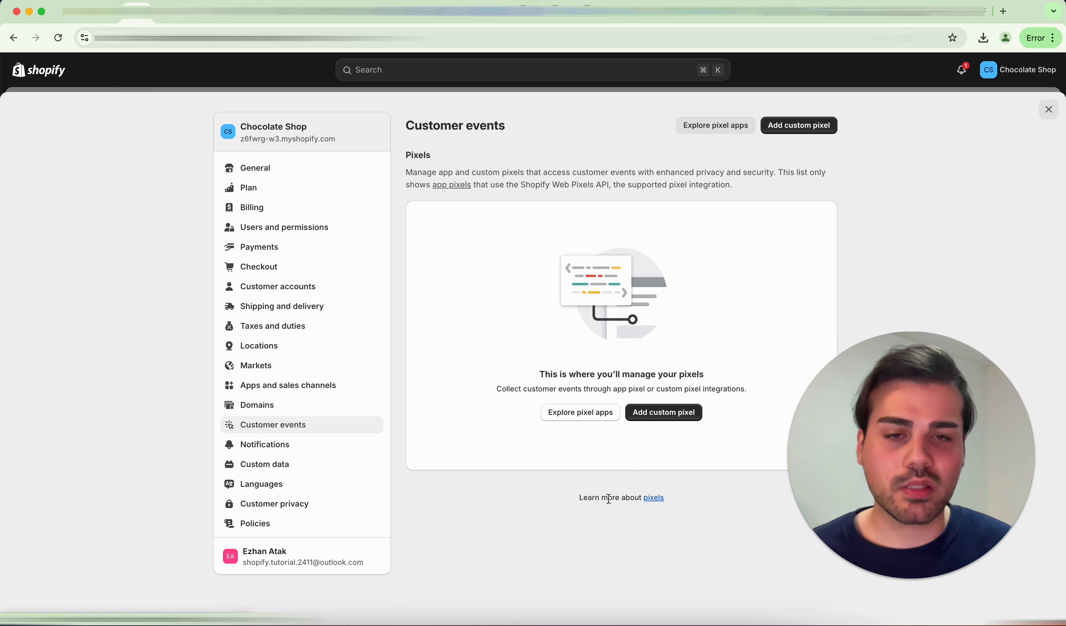
left_click(464, 11)
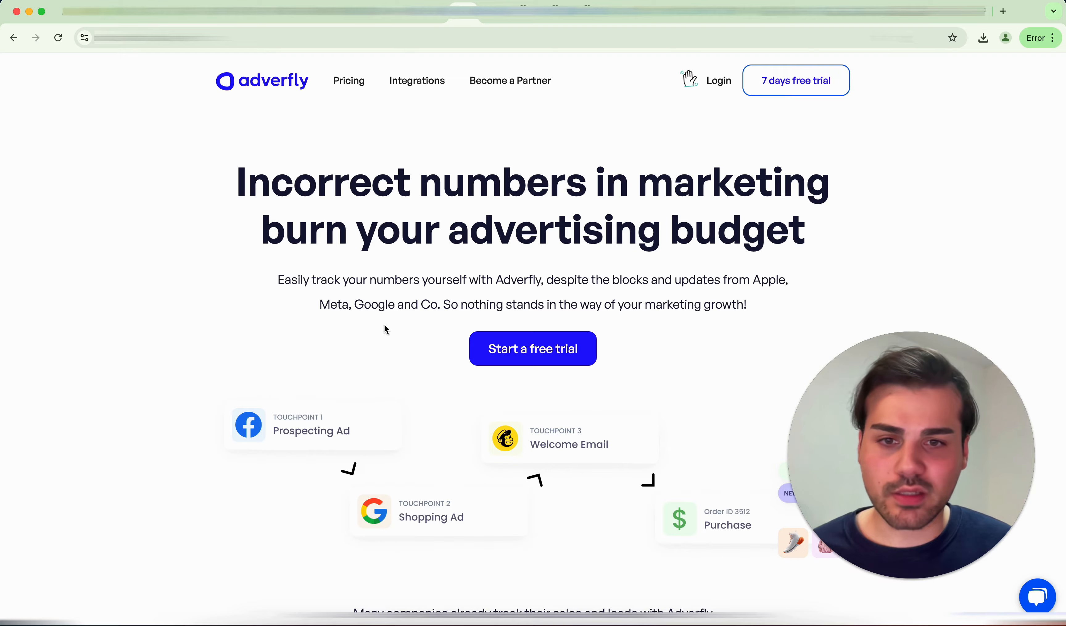
Browse the Adverfly homepage and open the free-trial pricing: Starter $99, Standard $199, Pro $350
scroll(384, 330, "down", 3)
scroll(383, 334, "down", 6)
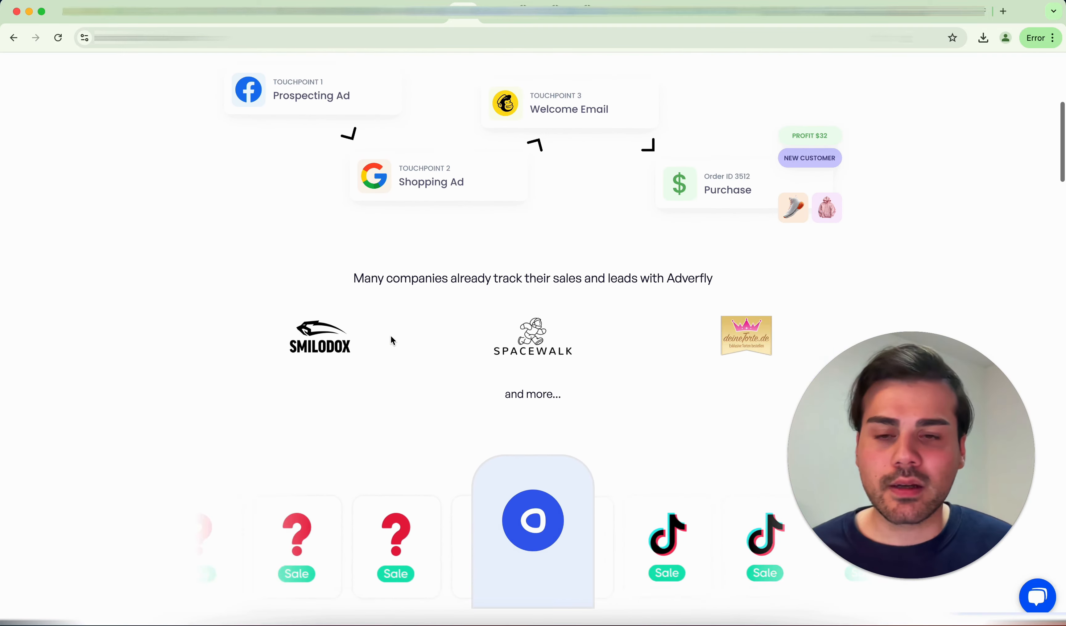
scroll(453, 363, "down", 7)
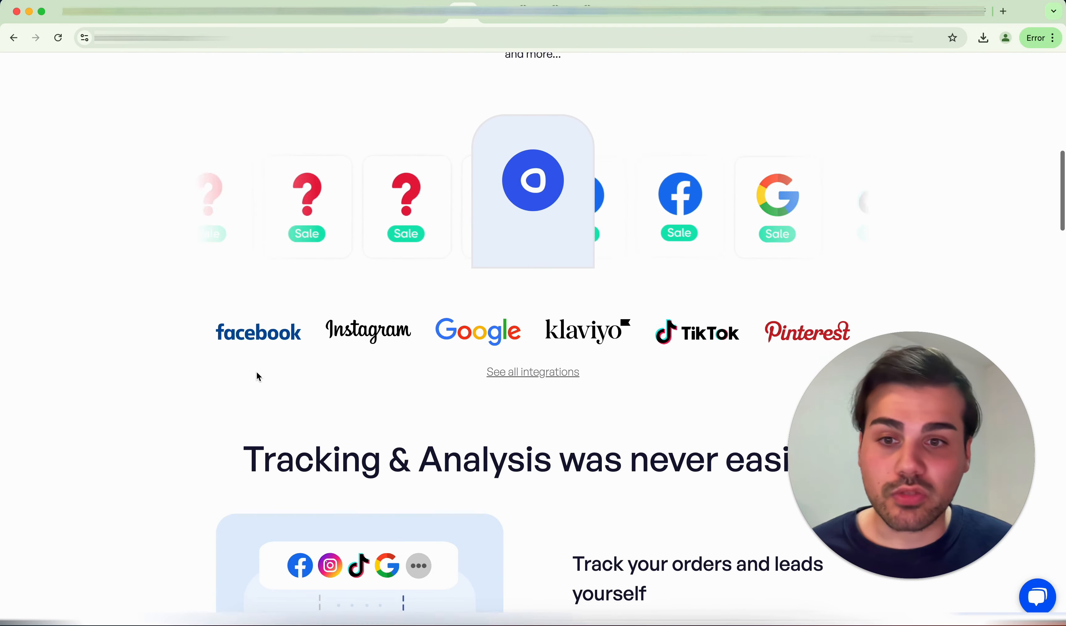
scroll(459, 350, "up", 15)
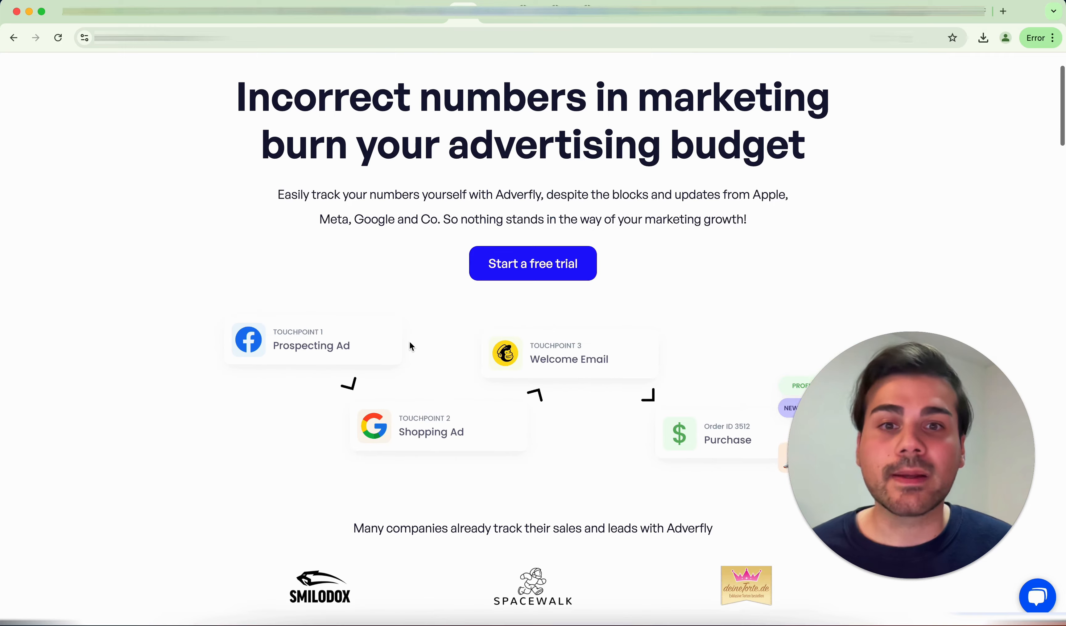
scroll(409, 344, "up", 2)
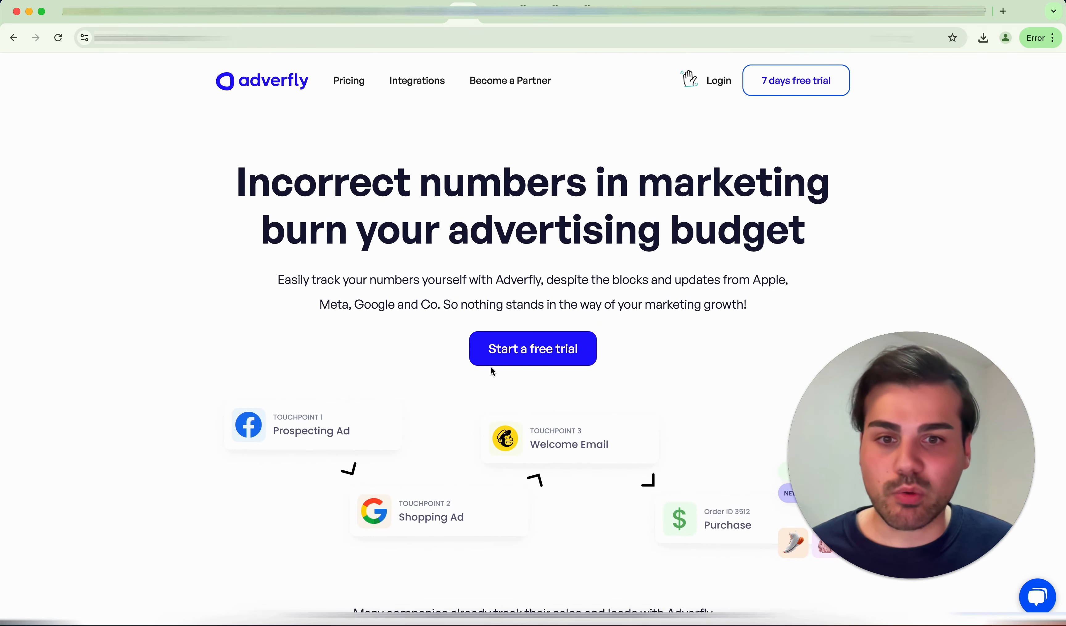
left_click(508, 356)
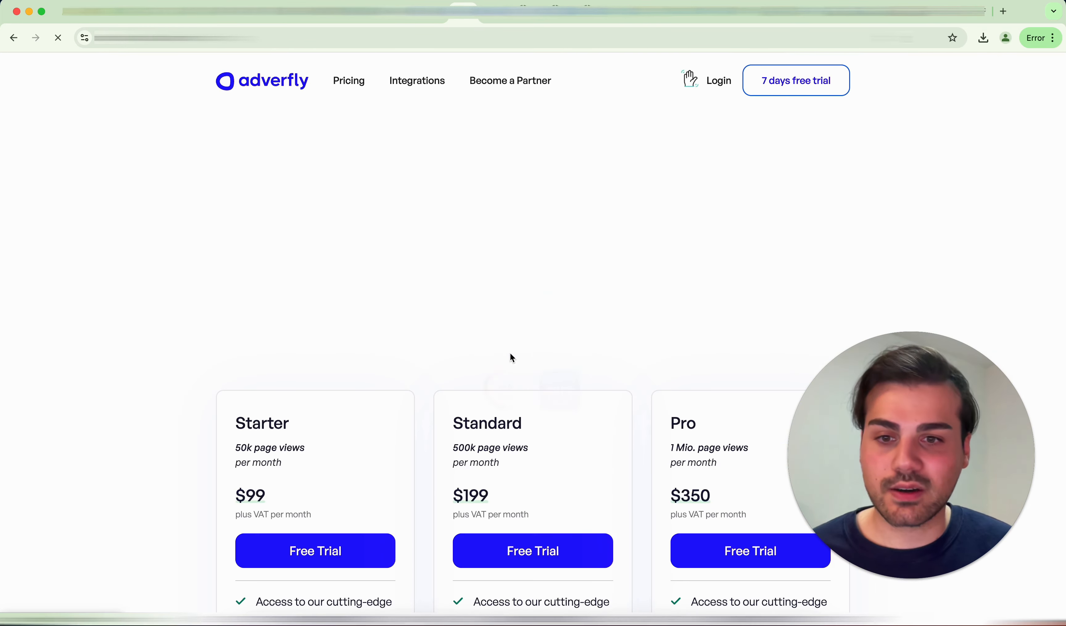
scroll(339, 384, "down", 3)
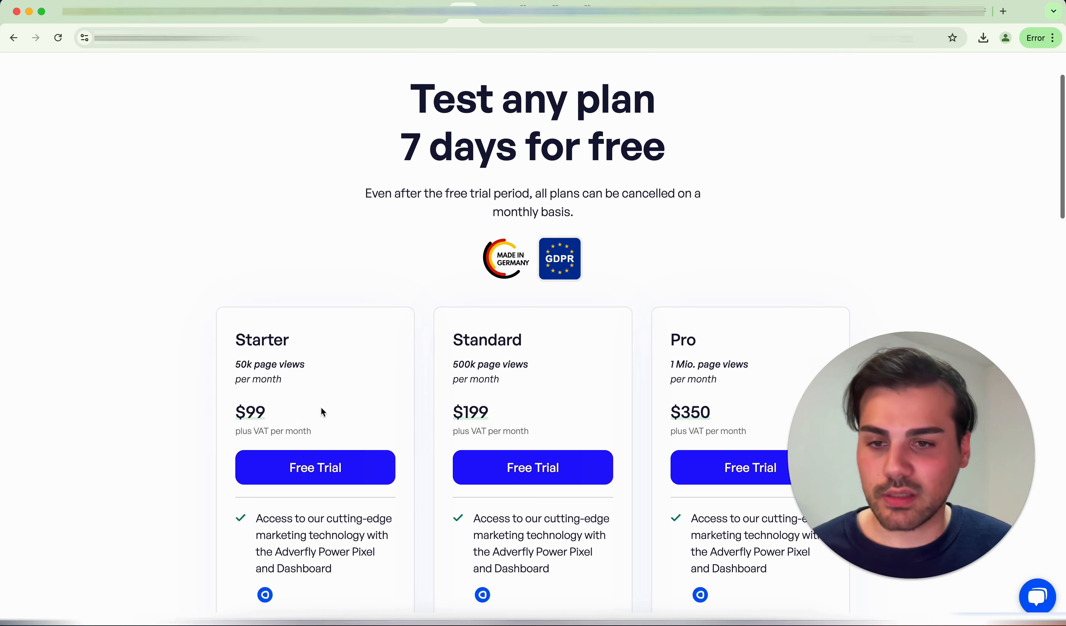
Start the Starter plan free trial with business billing details, then begin Adverfly's Shopify connection
left_click(286, 441)
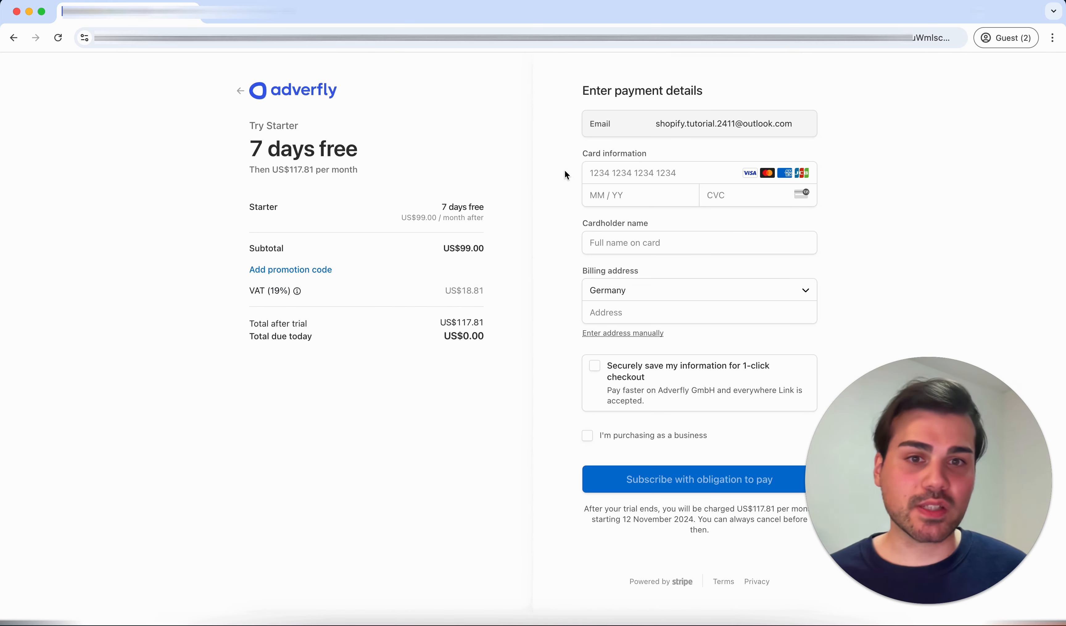
left_click(632, 239)
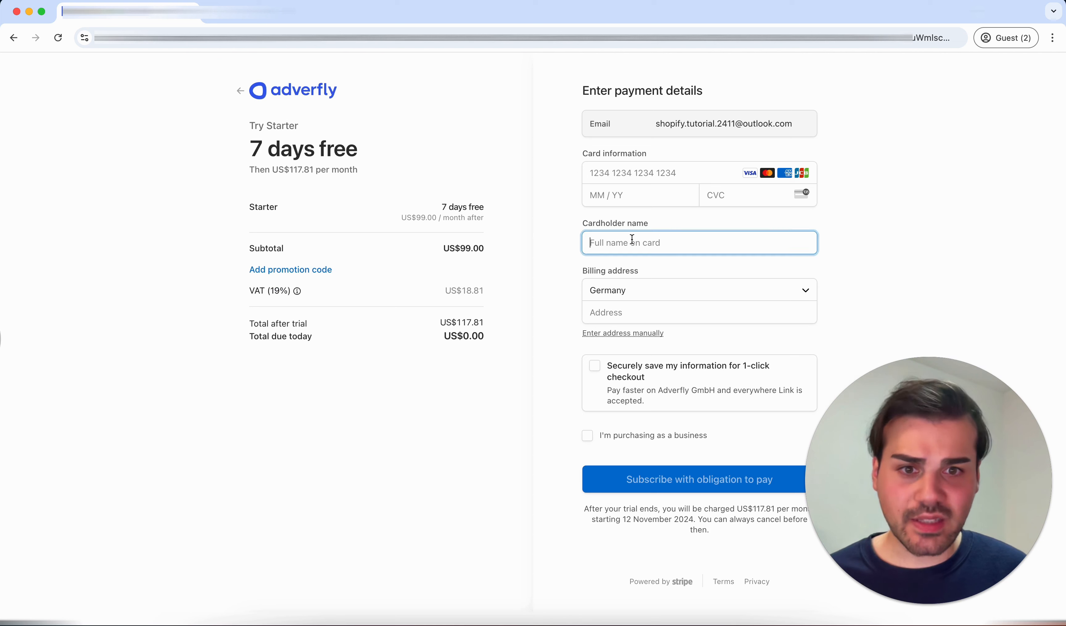
left_click(618, 311)
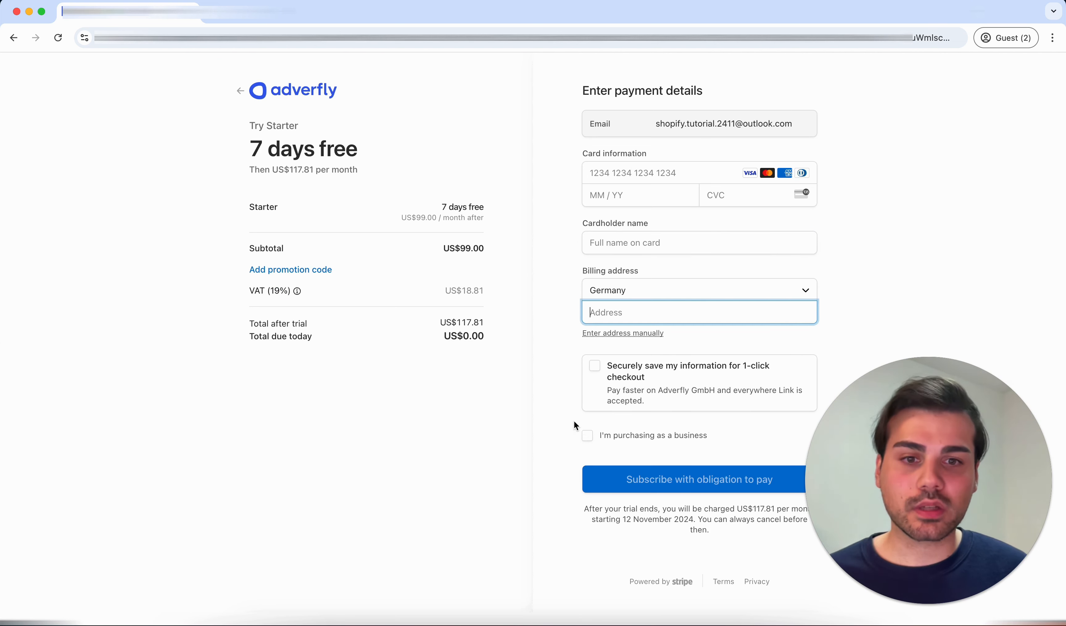
left_click(588, 436)
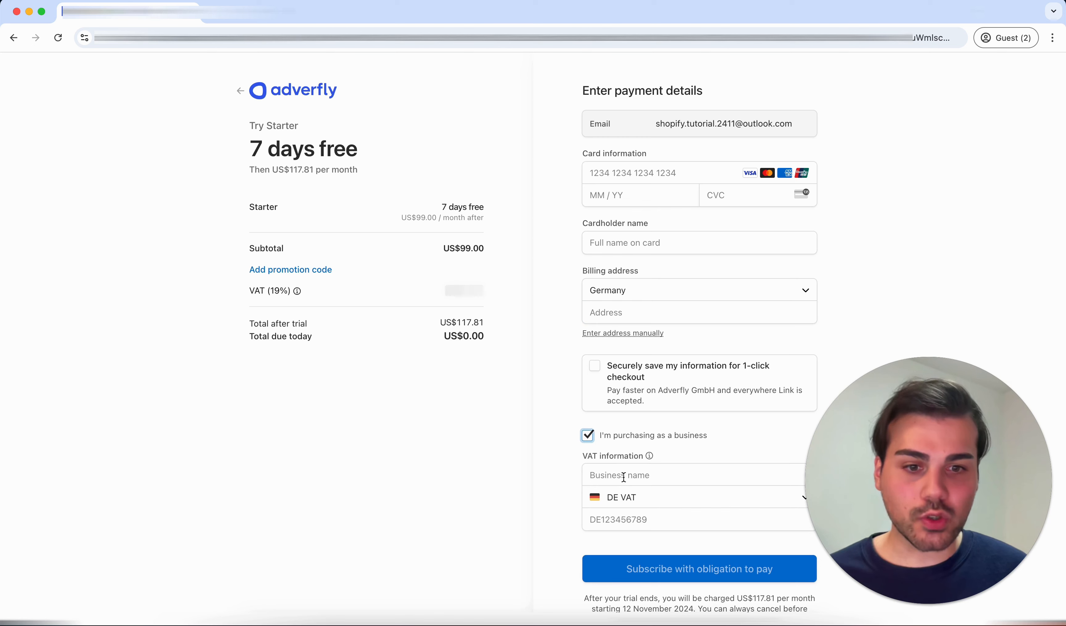
scroll(607, 470, "down", 2)
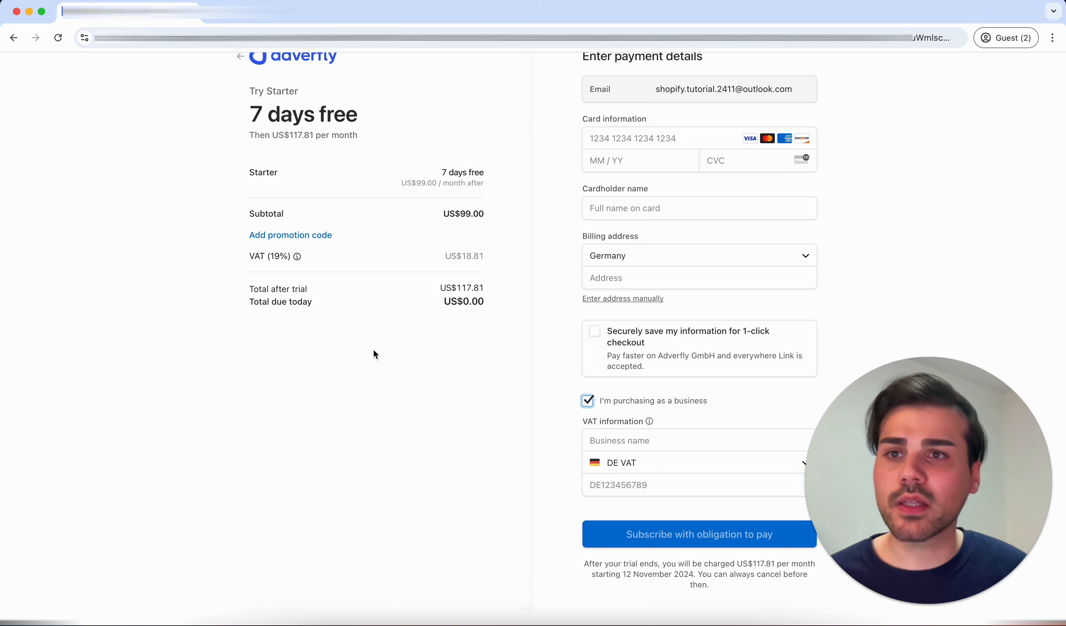
scroll(371, 359, "up", 2)
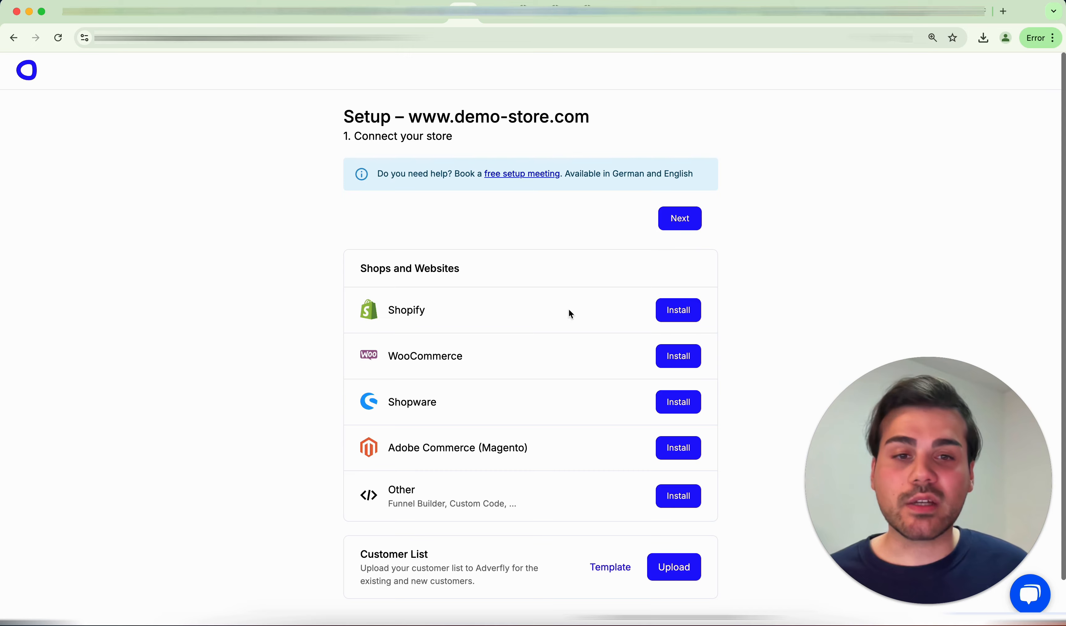
left_click(675, 310)
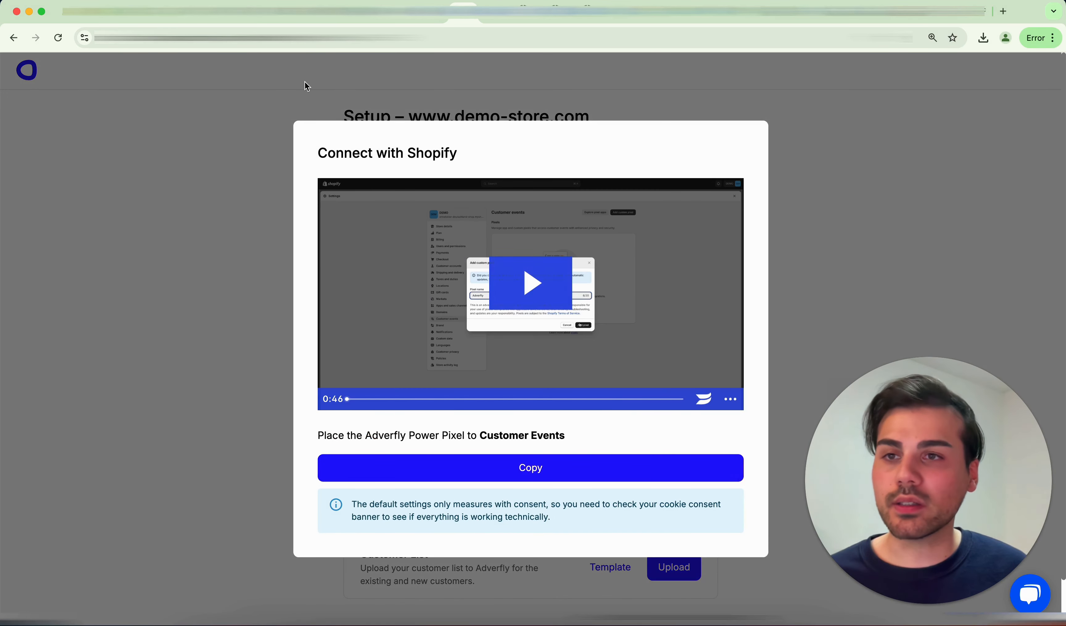
In Customer events, create a custom pixel named 'Adverfly 2.0'
left_click(137, 18)
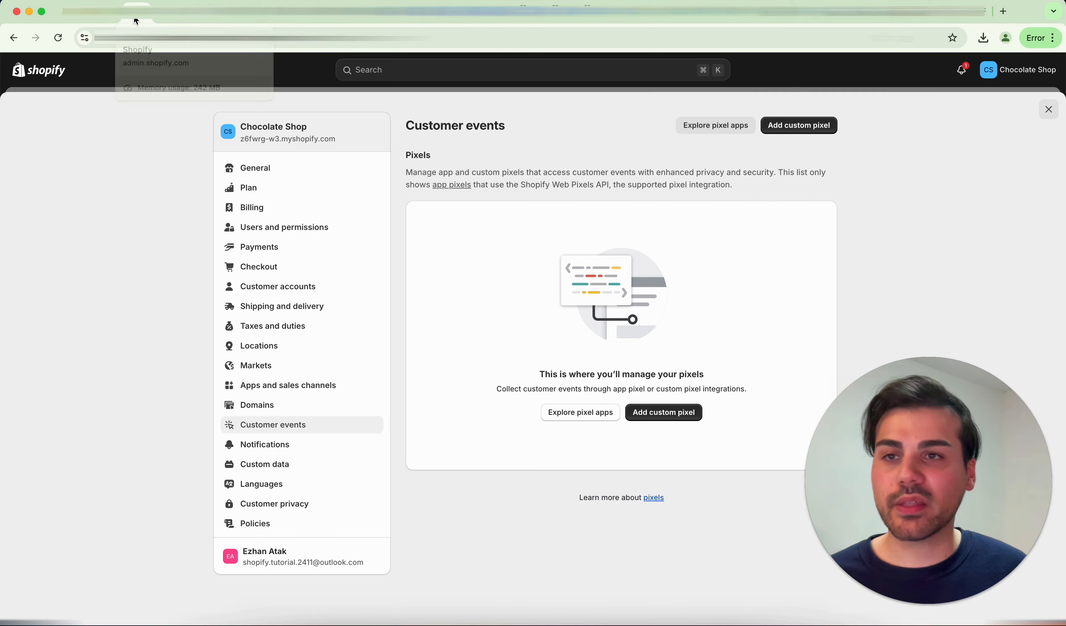
left_click(660, 416)
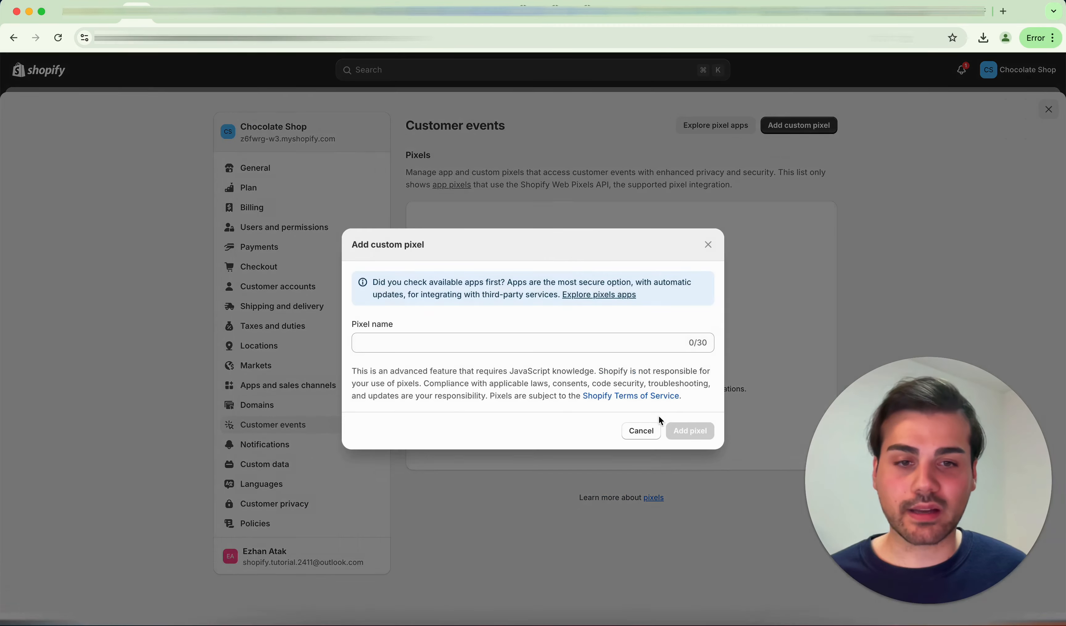
left_click(514, 338)
type("Adverfly 2.0")
left_click(689, 431)
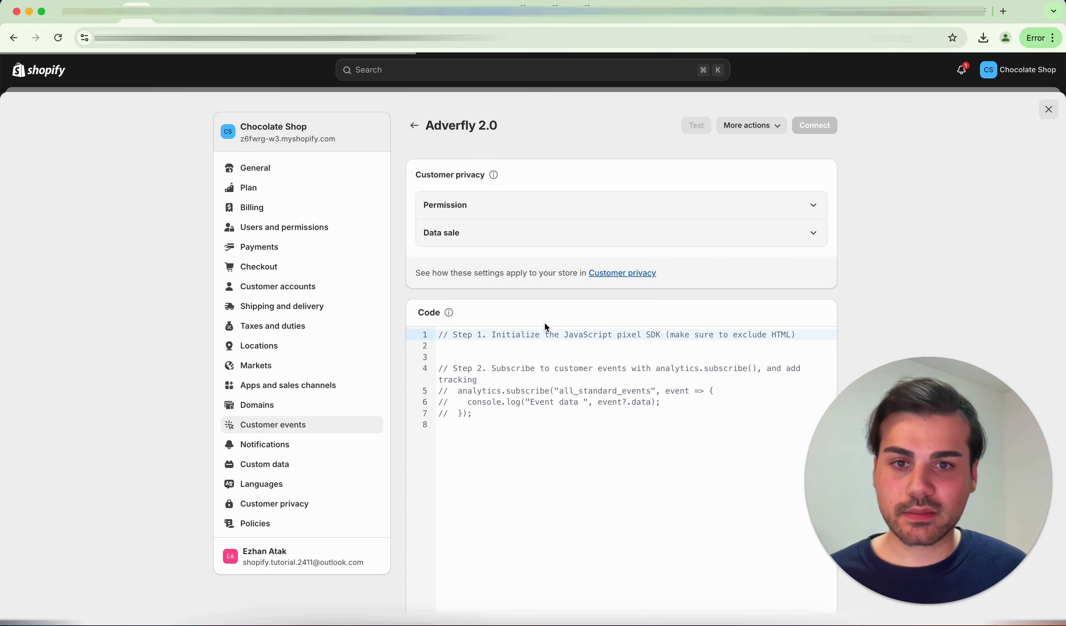
Replace the pixel's default code with the Adverfly script, save it and connect it to Chocolate Shop
left_click(526, 379)
key("super+a")
key("BackSpace")
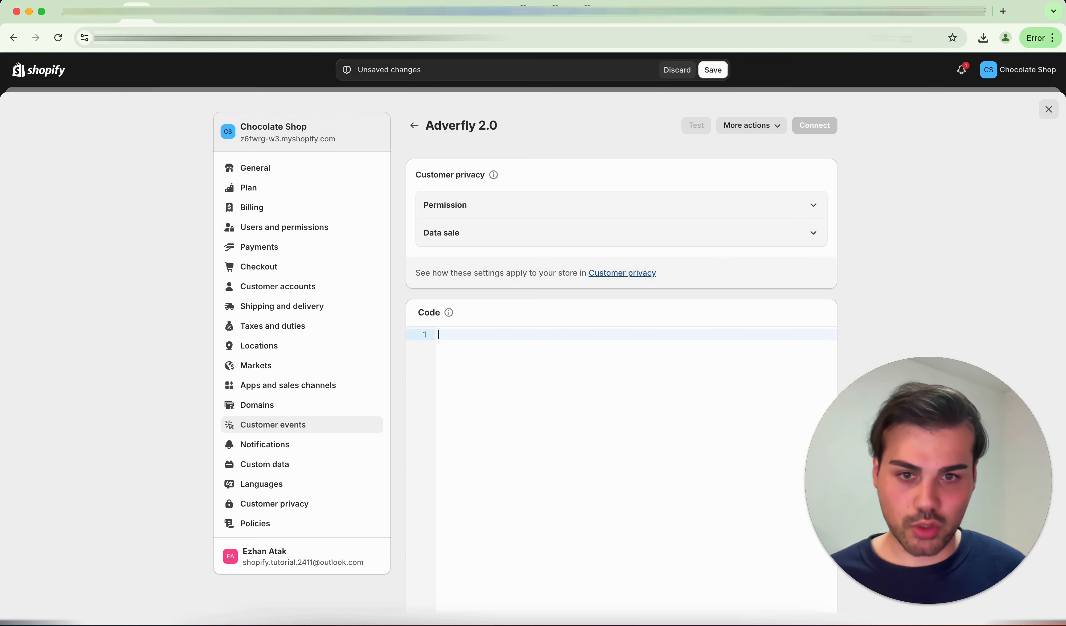
key("super+v")
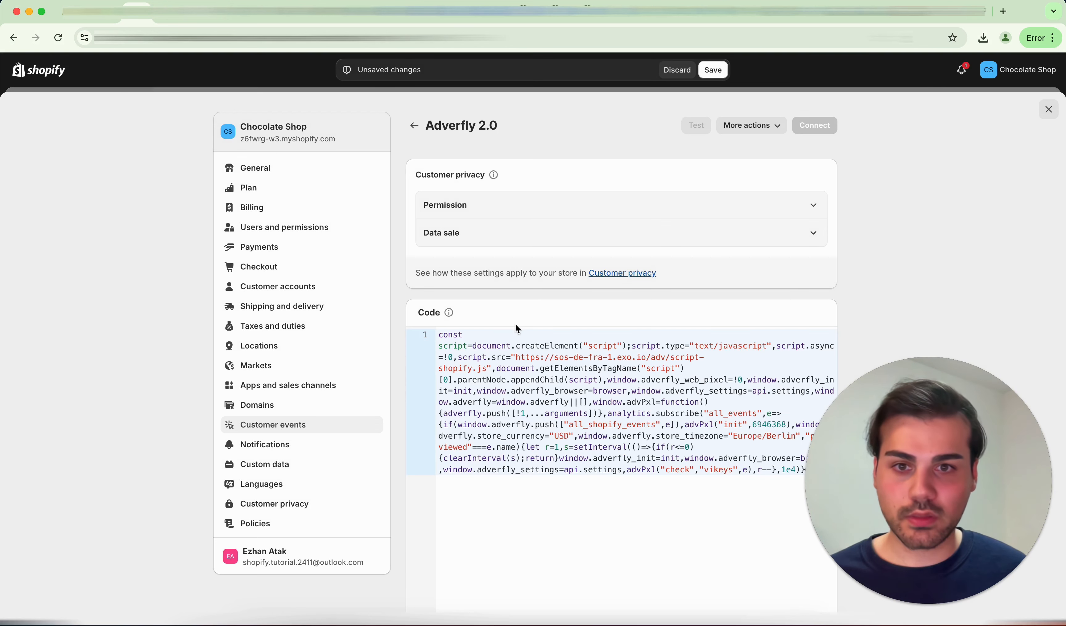
left_click(713, 70)
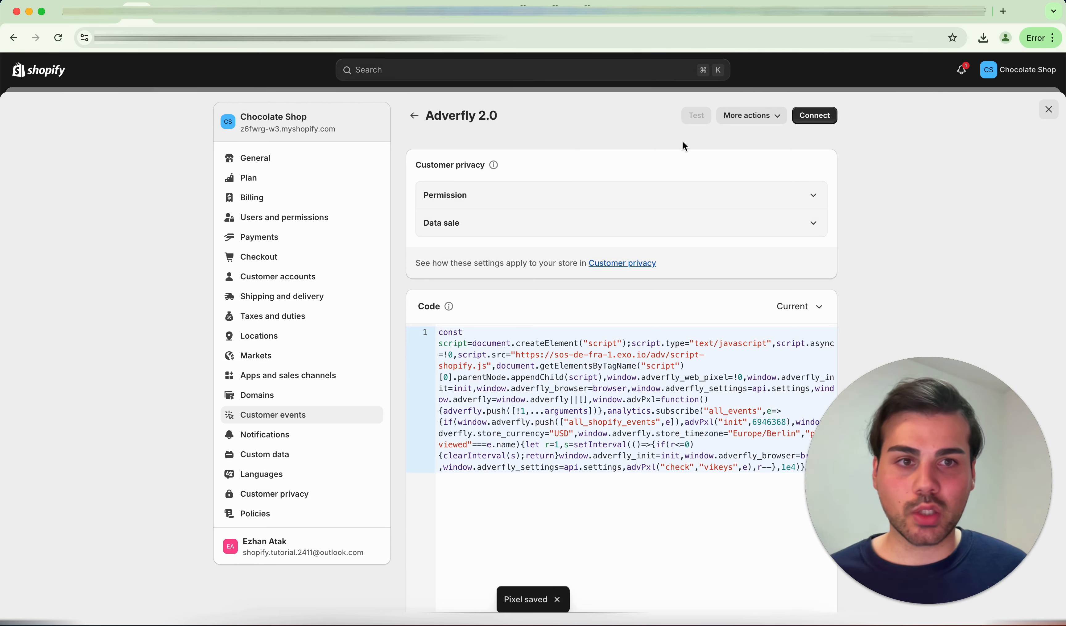
left_click(815, 115)
left_click(708, 378)
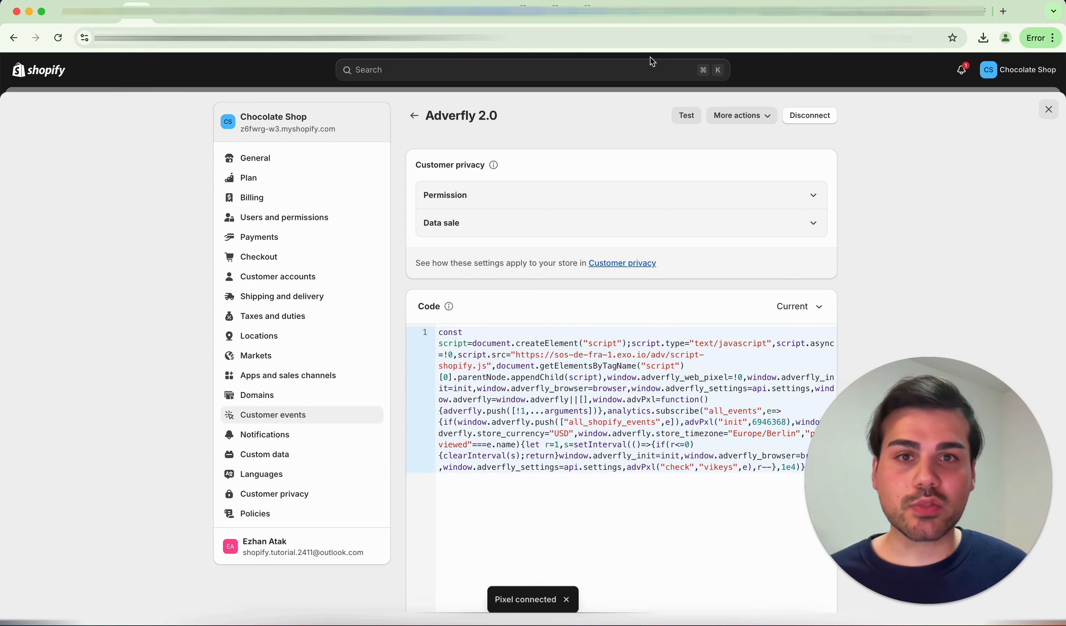
left_click(466, 17)
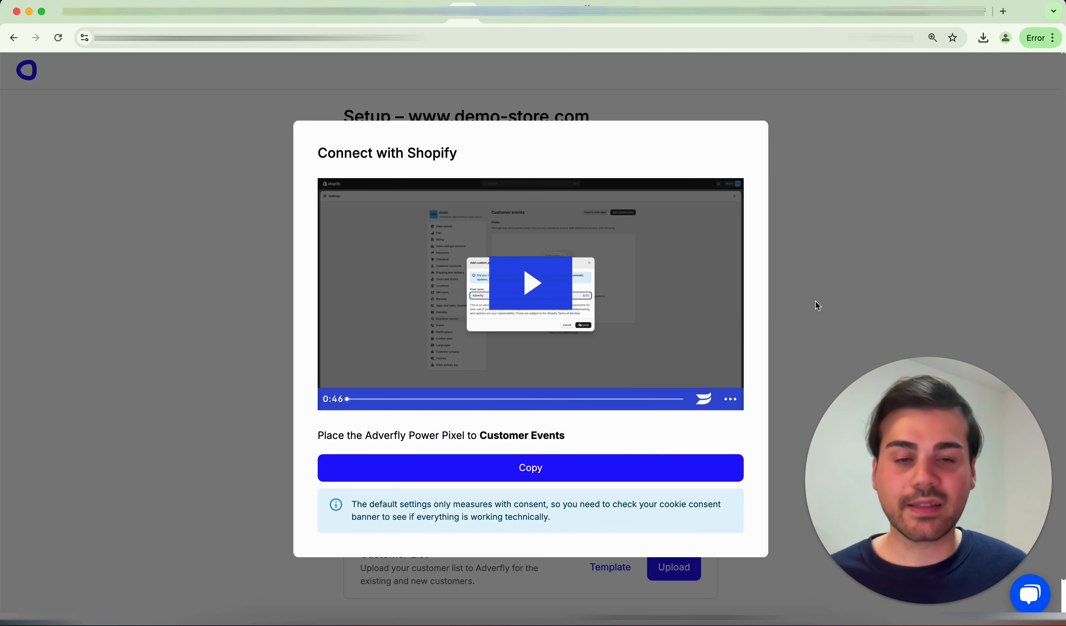
left_click(828, 293)
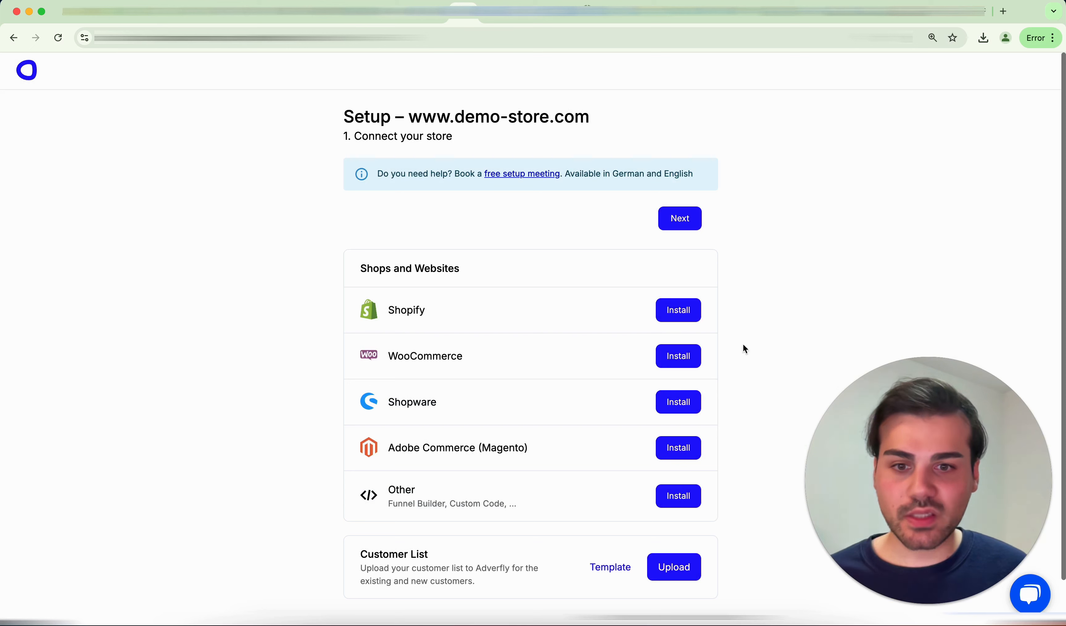
left_click(681, 219)
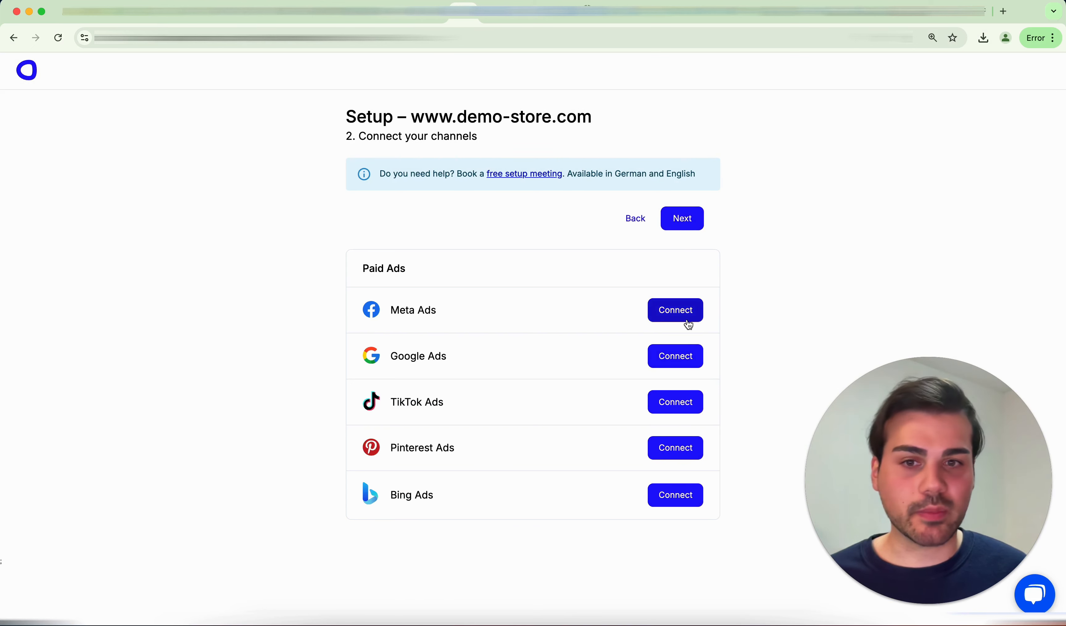
left_click(675, 314)
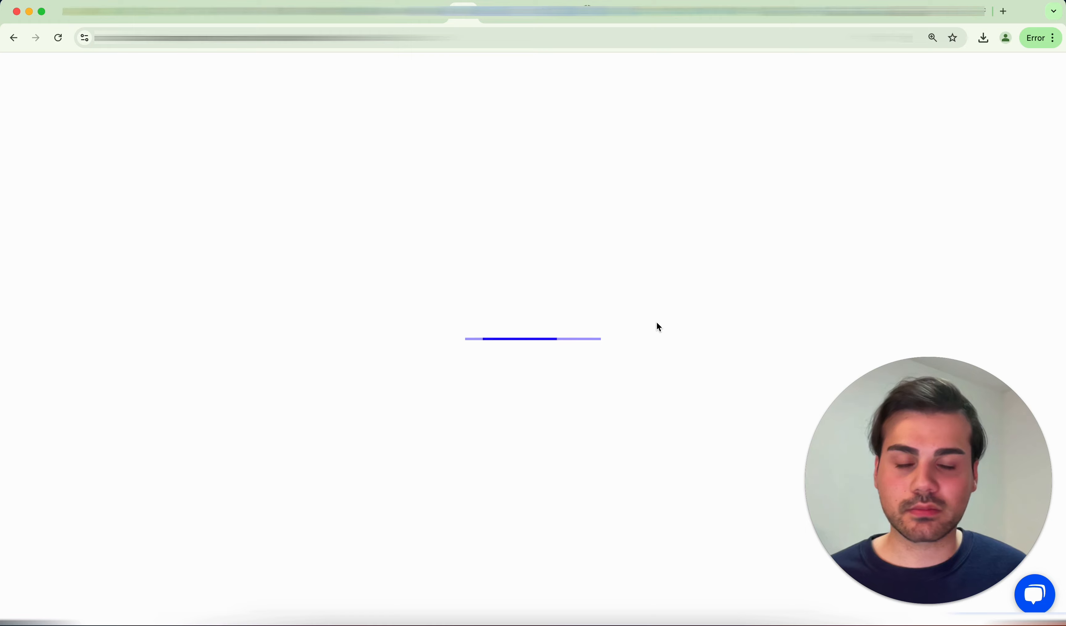
left_click(637, 505)
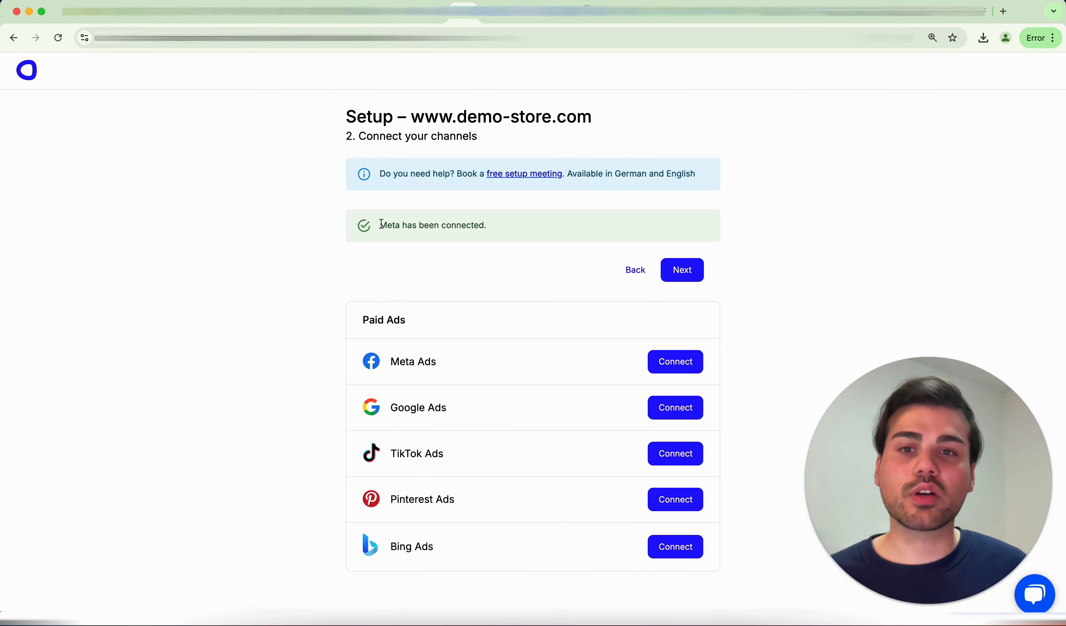
left_click_drag(380, 225, 510, 221)
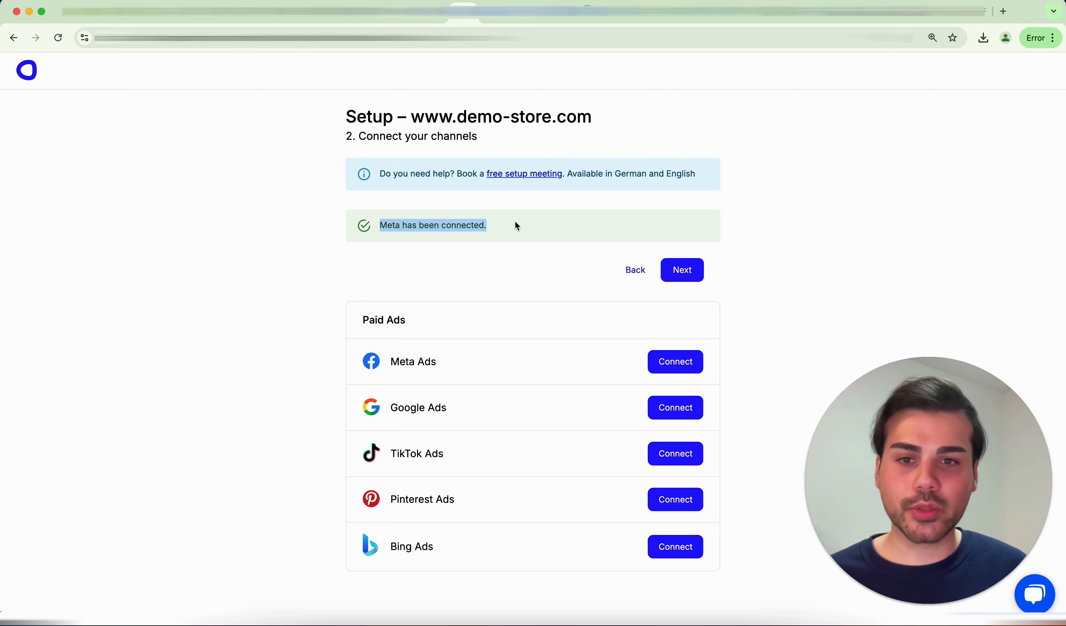
left_click(511, 263)
left_click(687, 280)
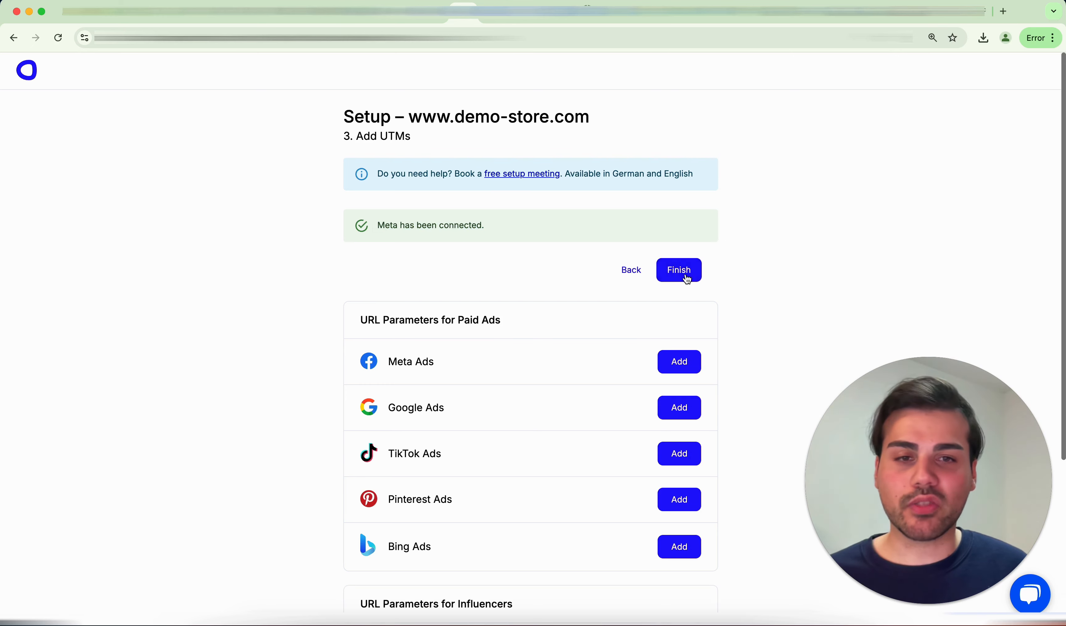
Watch the Meta Ads URL parameters tutorial, then view the two Meta campaigns on the Sources page
left_click(673, 365)
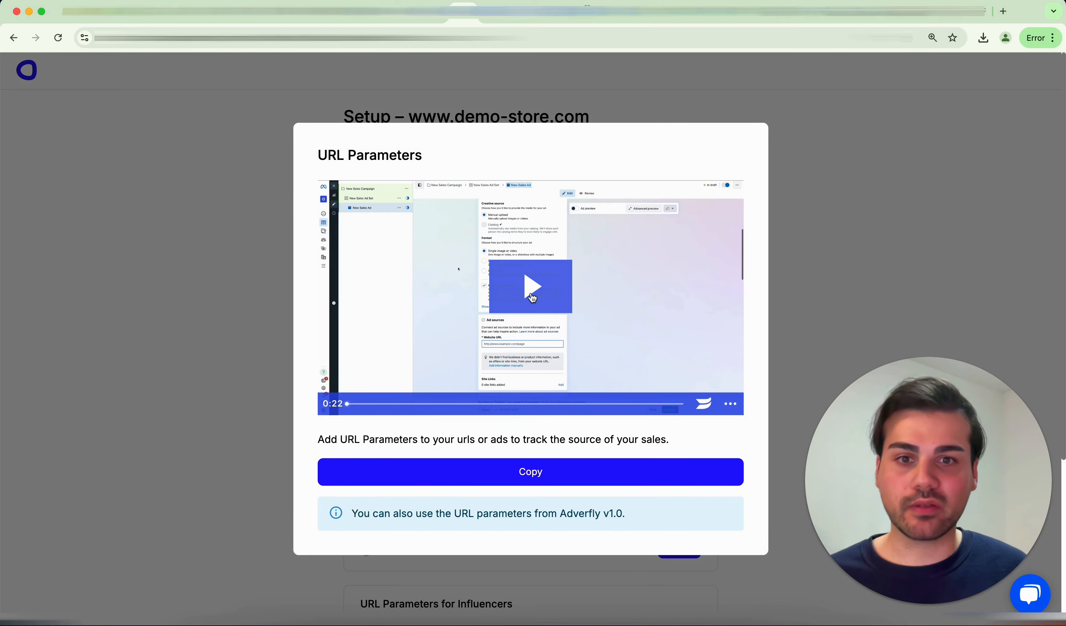
left_click(533, 297)
left_click(637, 404)
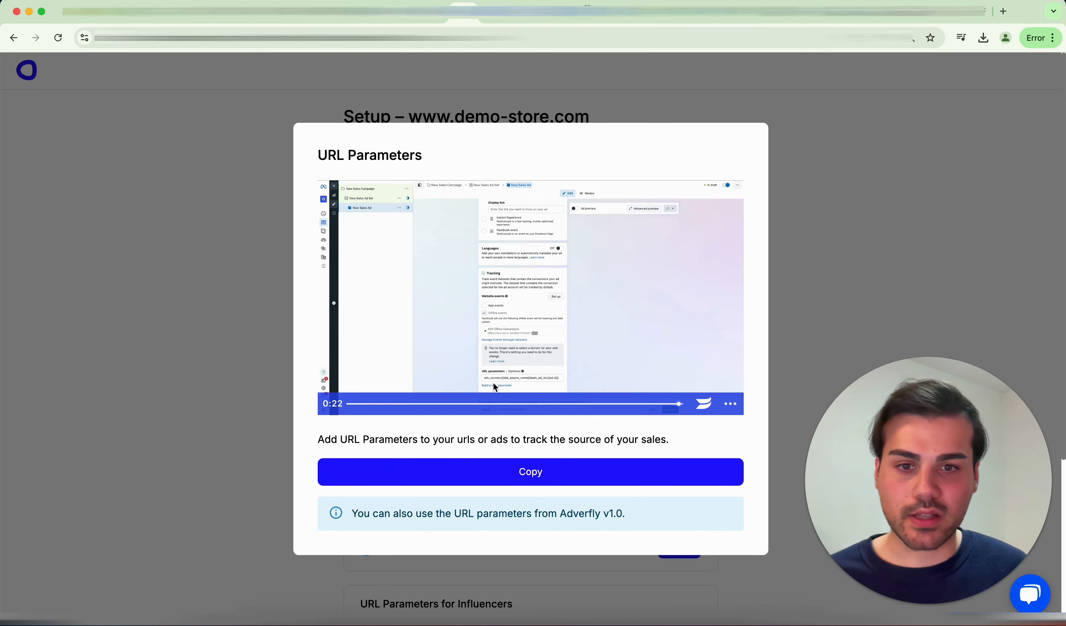
left_click(900, 310)
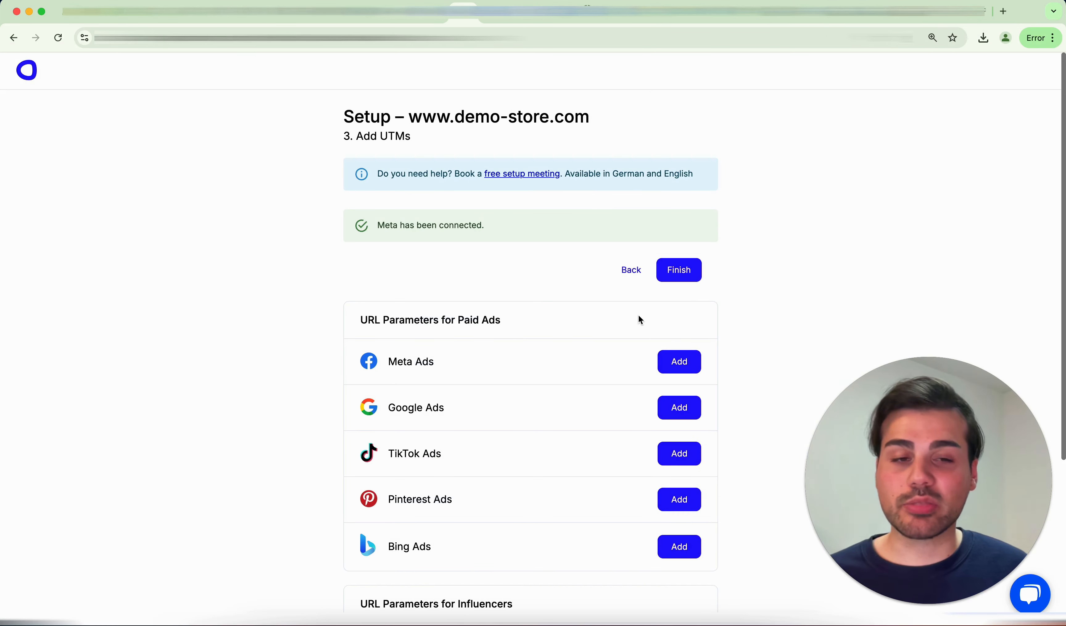
scroll(639, 316, "down", 3)
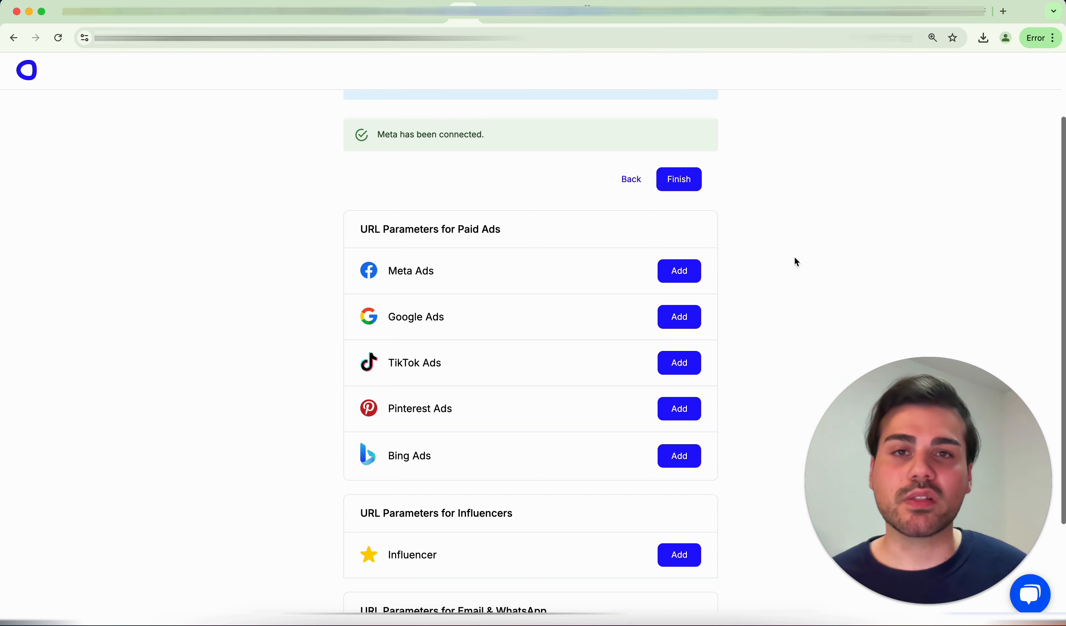
left_click(497, 22)
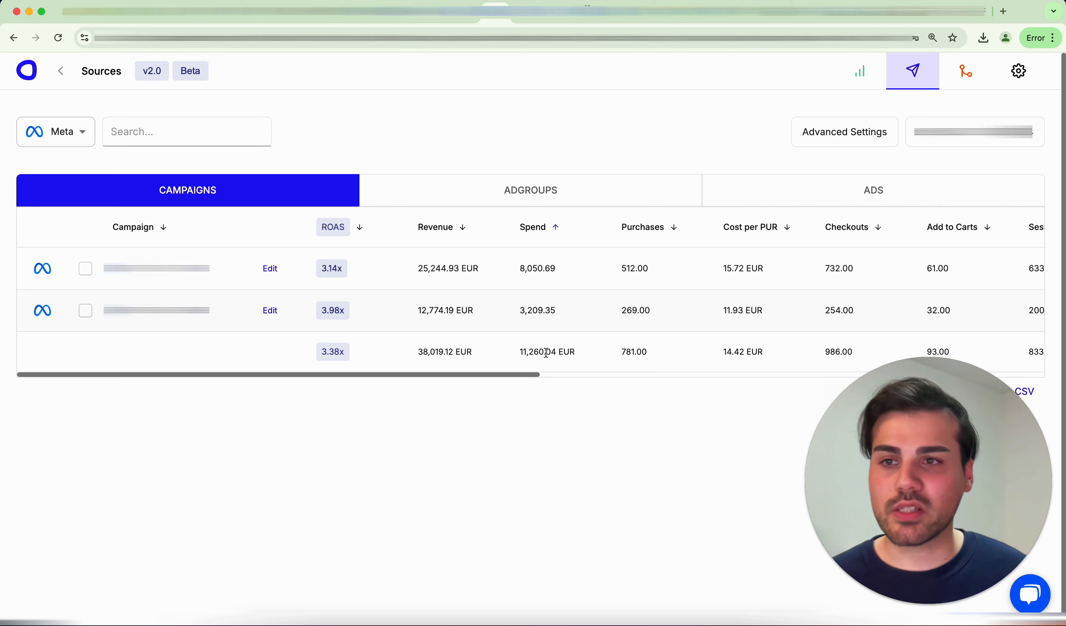
Keep Meta as the source and view the Overview dashboard: 524,282.43€ revenue, 7.13x ROAS
left_click(64, 131)
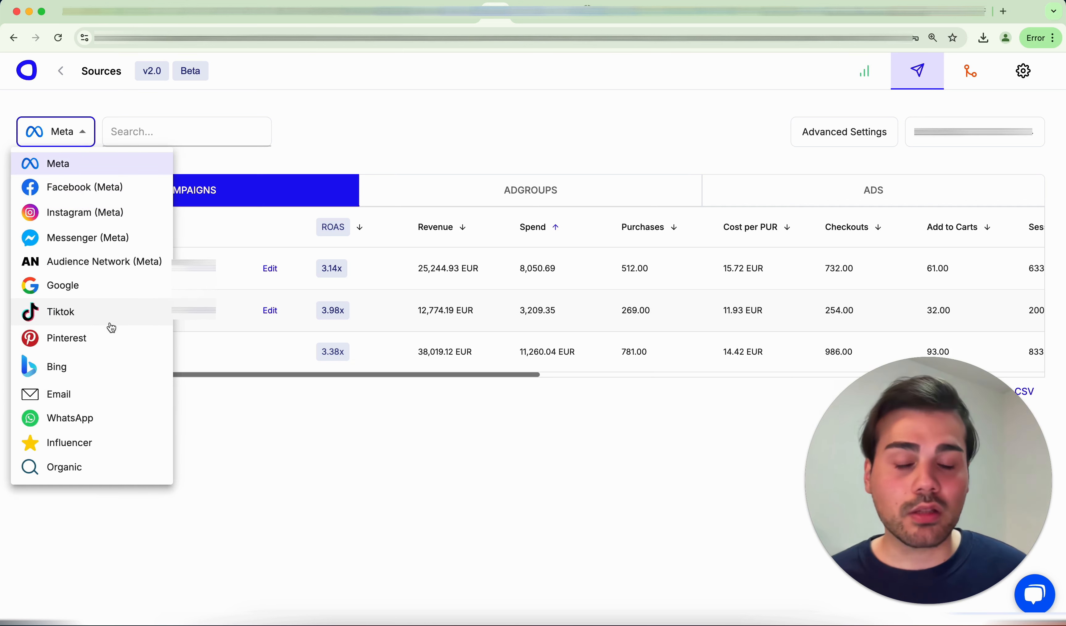
left_click(86, 483)
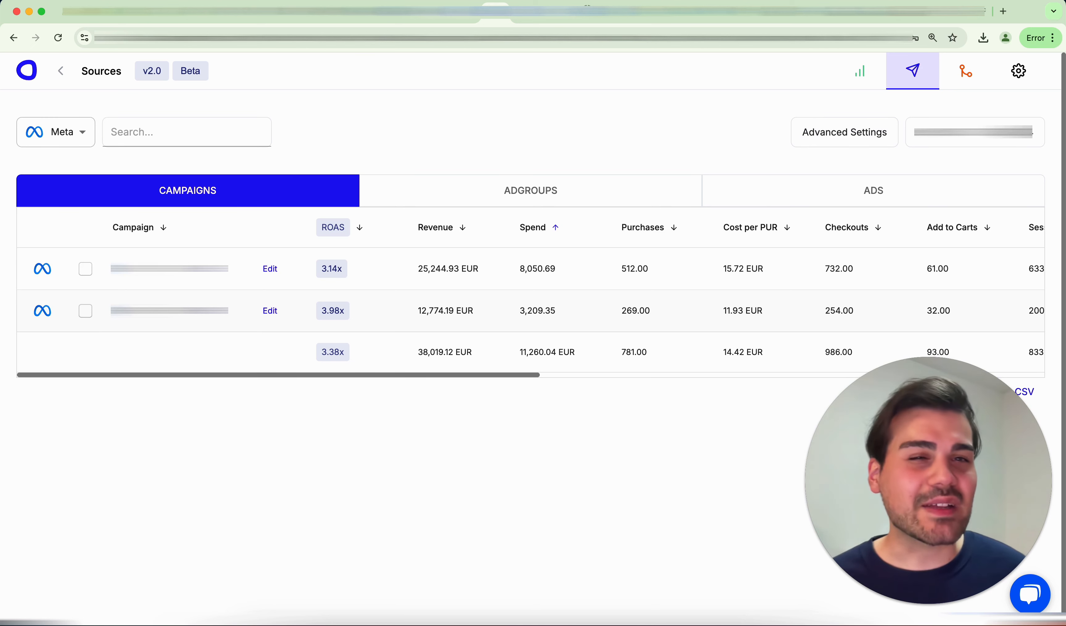
left_click(524, 19)
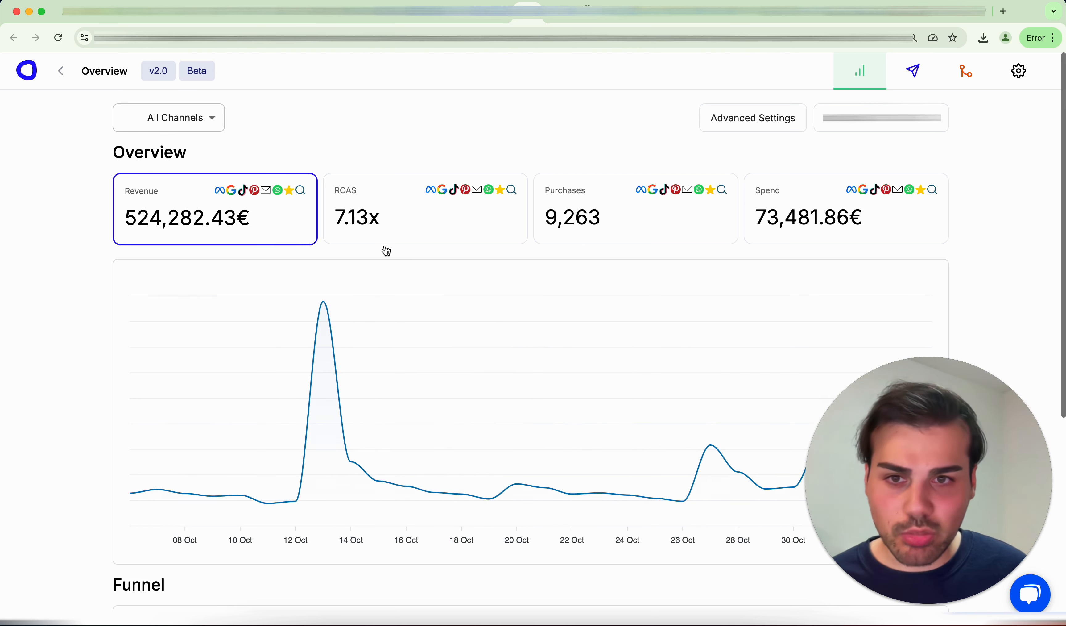
Chart ROAS on the Overview, check the funnel's Session value, then go to the Journeys page
left_click(389, 219)
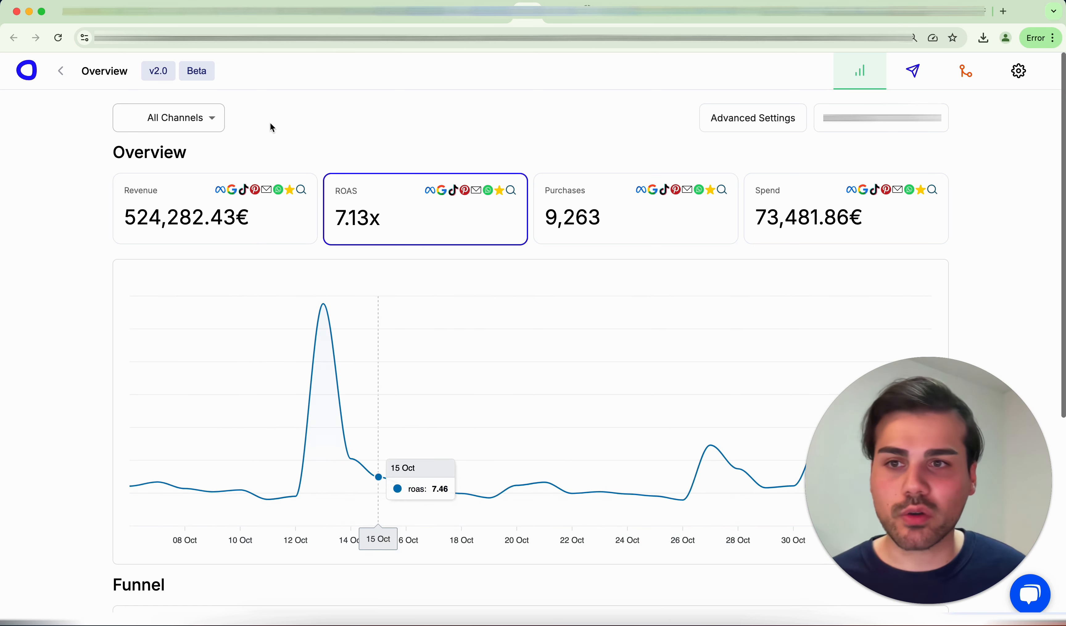
left_click(213, 119)
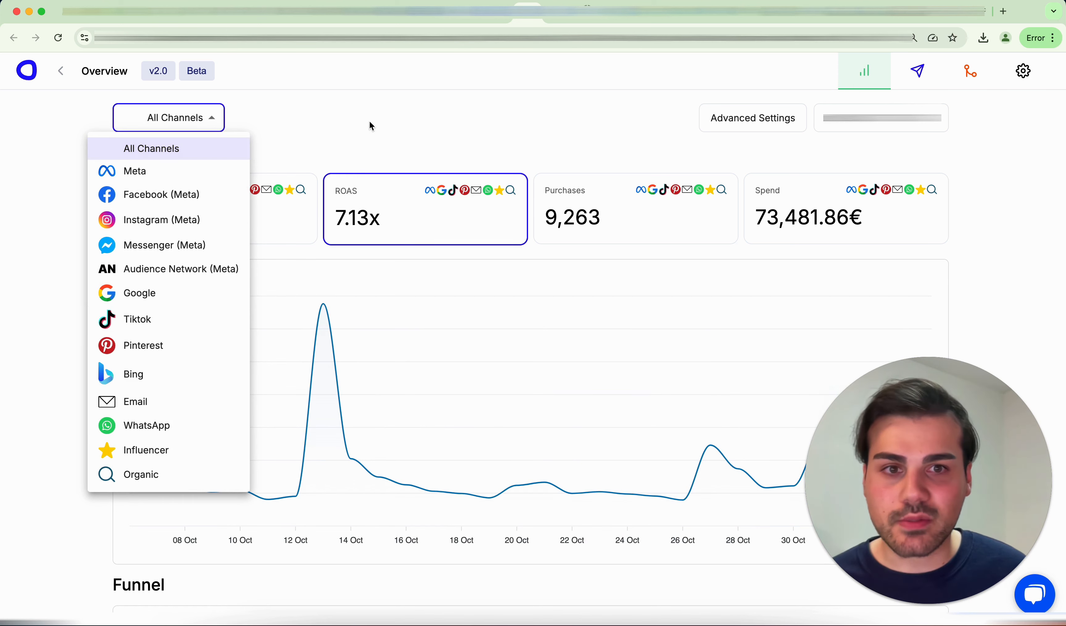
left_click(423, 310)
scroll(423, 310, "down", 8)
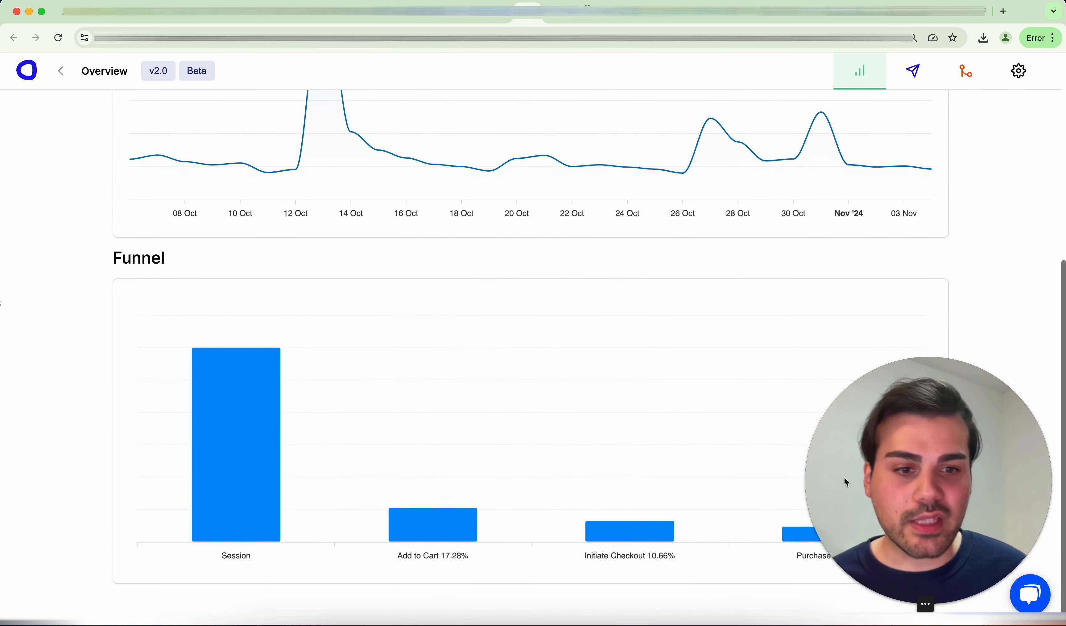
left_click_drag(842, 476, 117, 160)
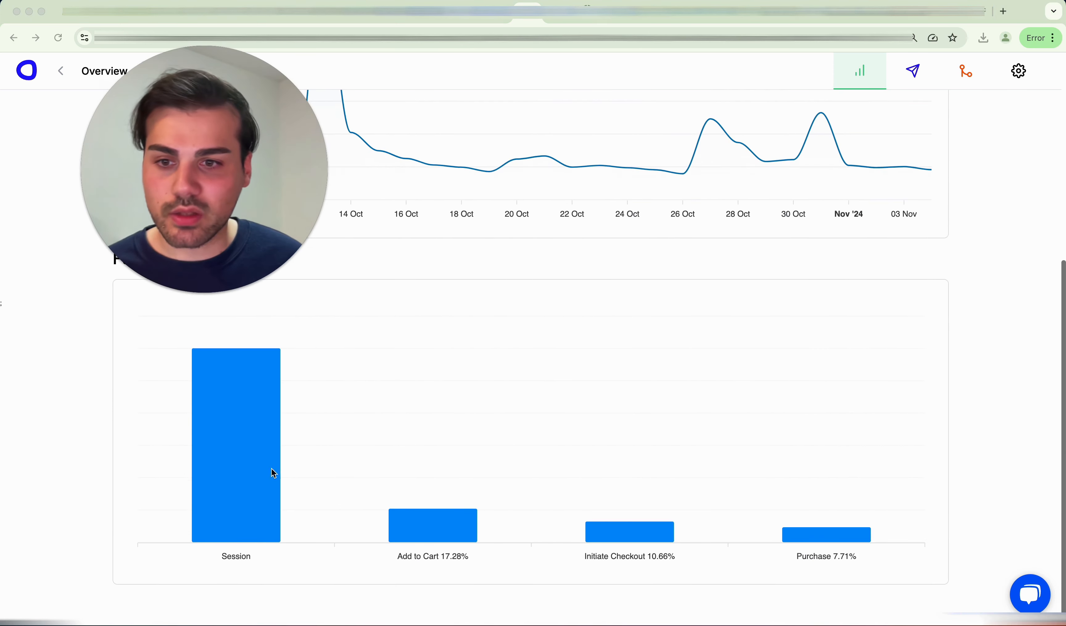
left_click(237, 444)
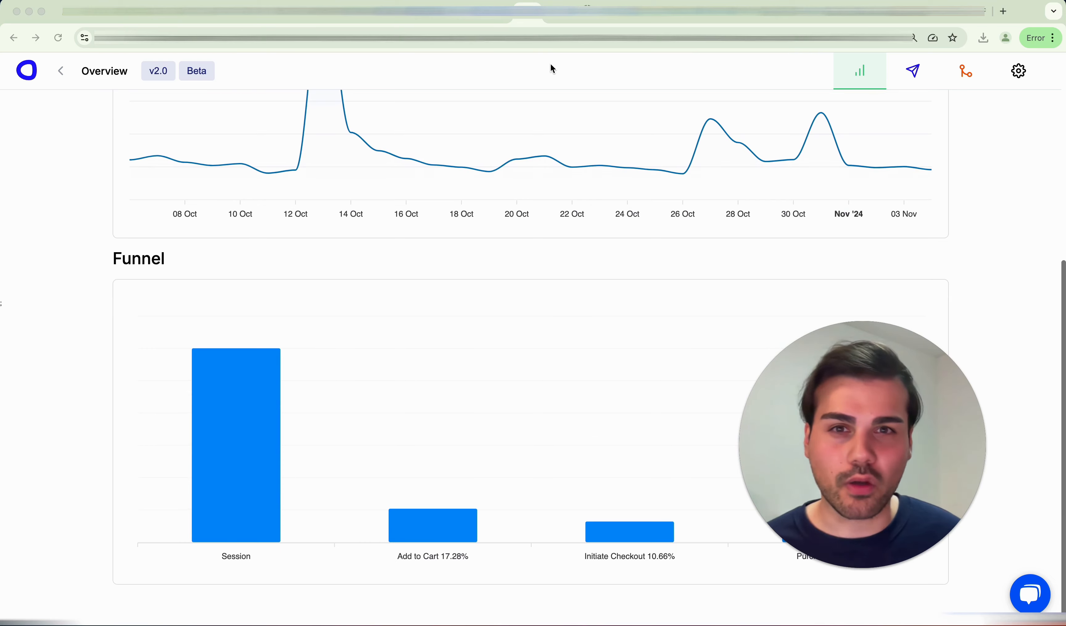
left_click(561, 20)
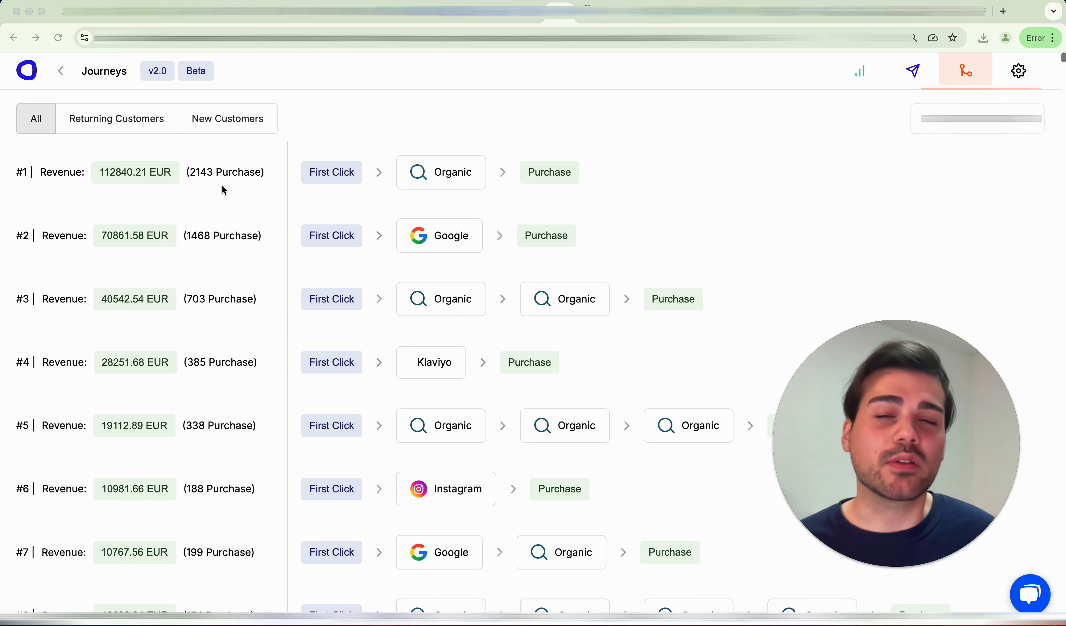
Review the customer journeys list, then return to Shopify Analytics showing €7.967.045,29 total sales
left_click(372, 192)
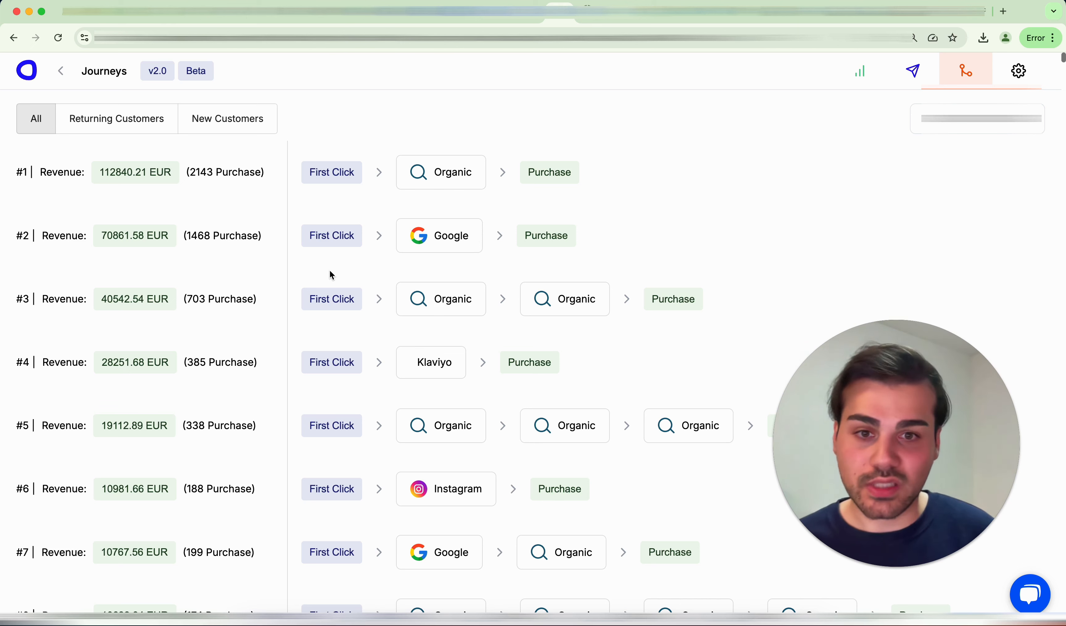
scroll(320, 306, "down", 3)
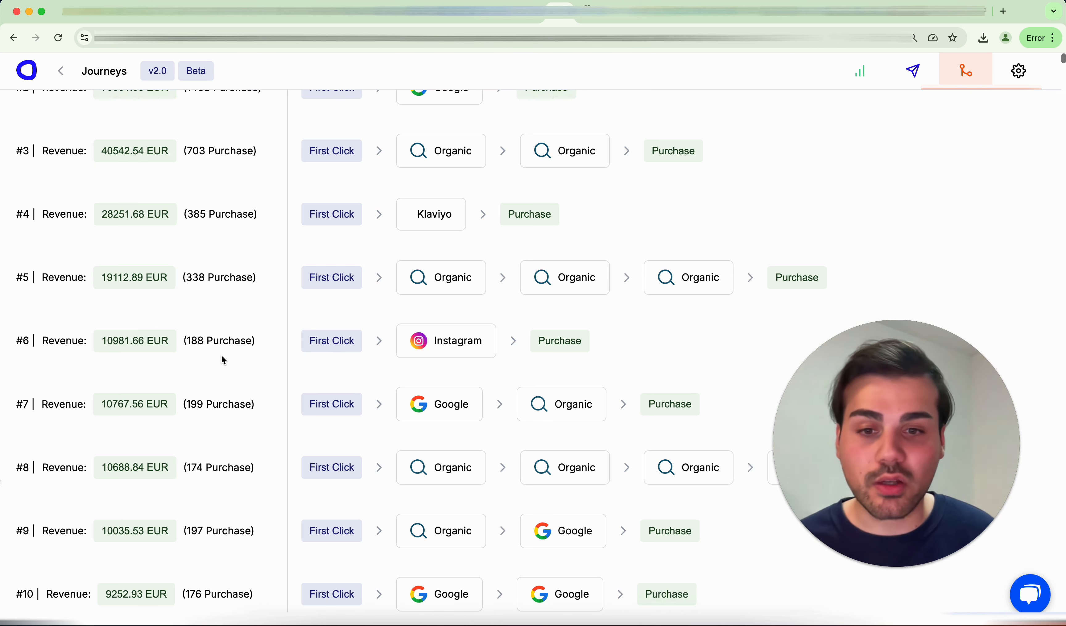
scroll(222, 354, "down", 8)
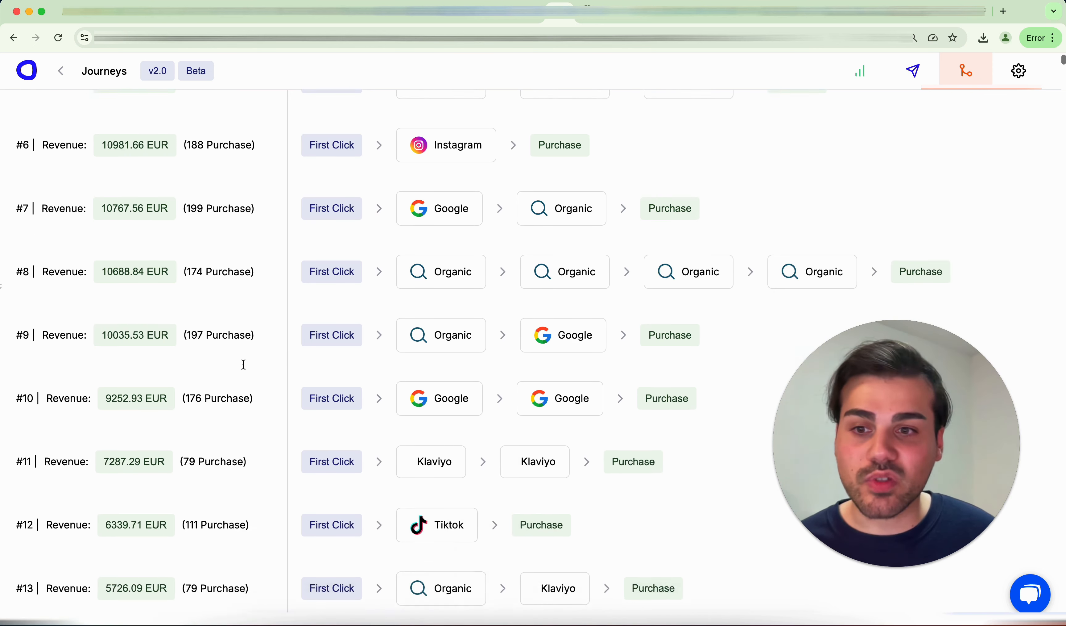
scroll(243, 363, "down", 6)
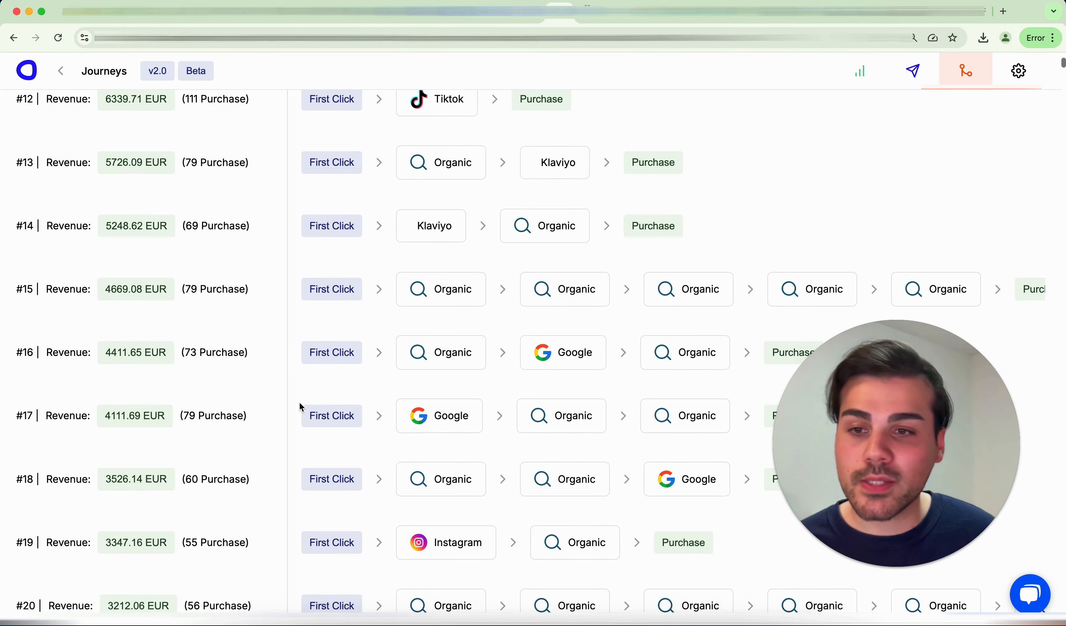
scroll(235, 388, "up", 17)
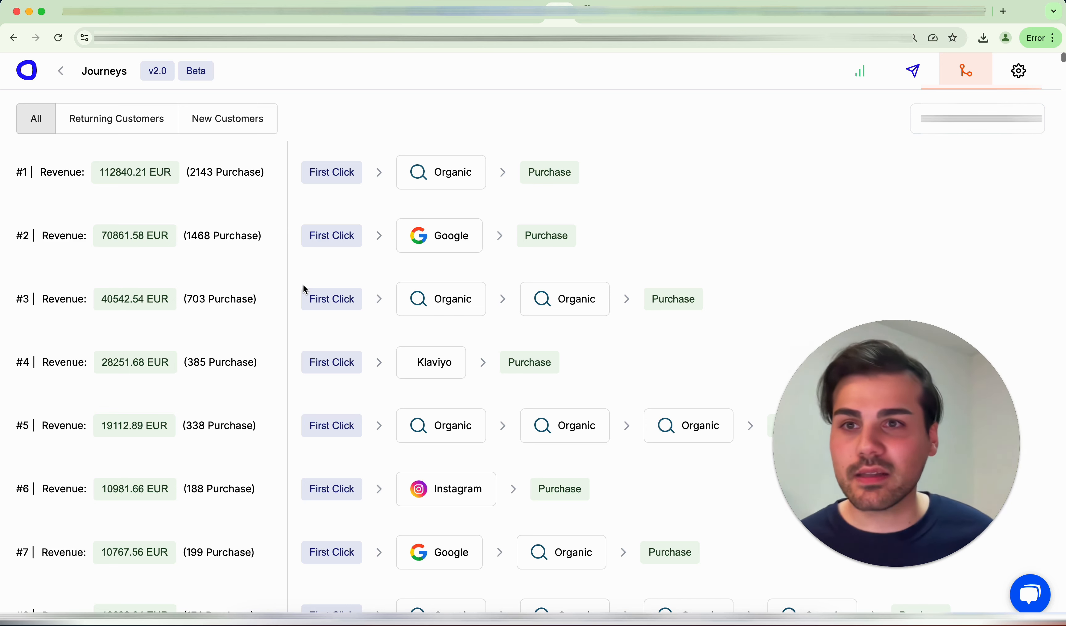
left_click(363, 21)
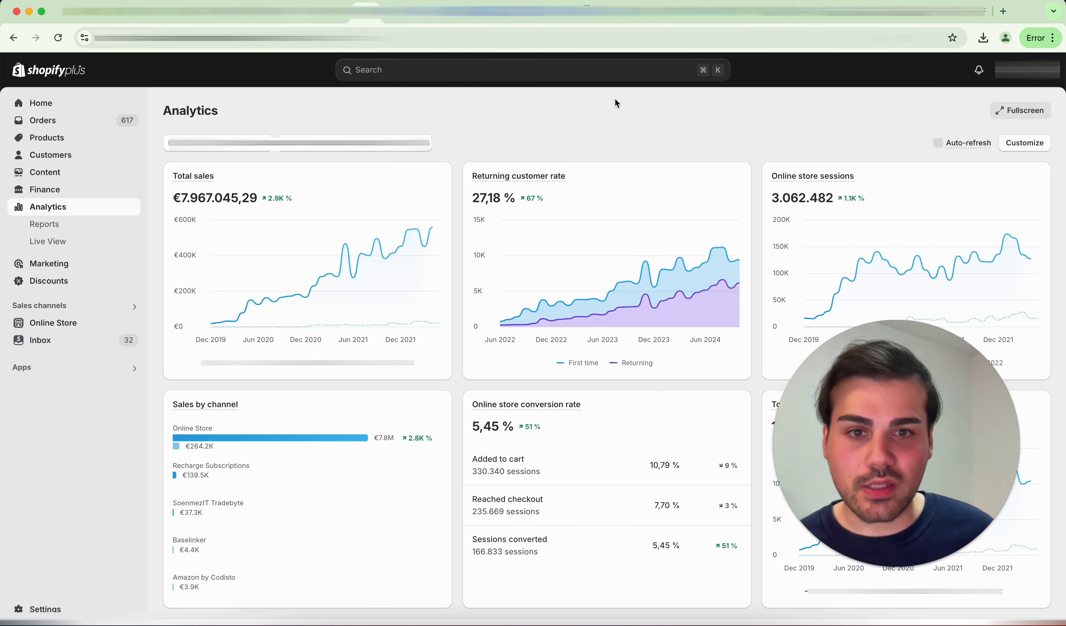
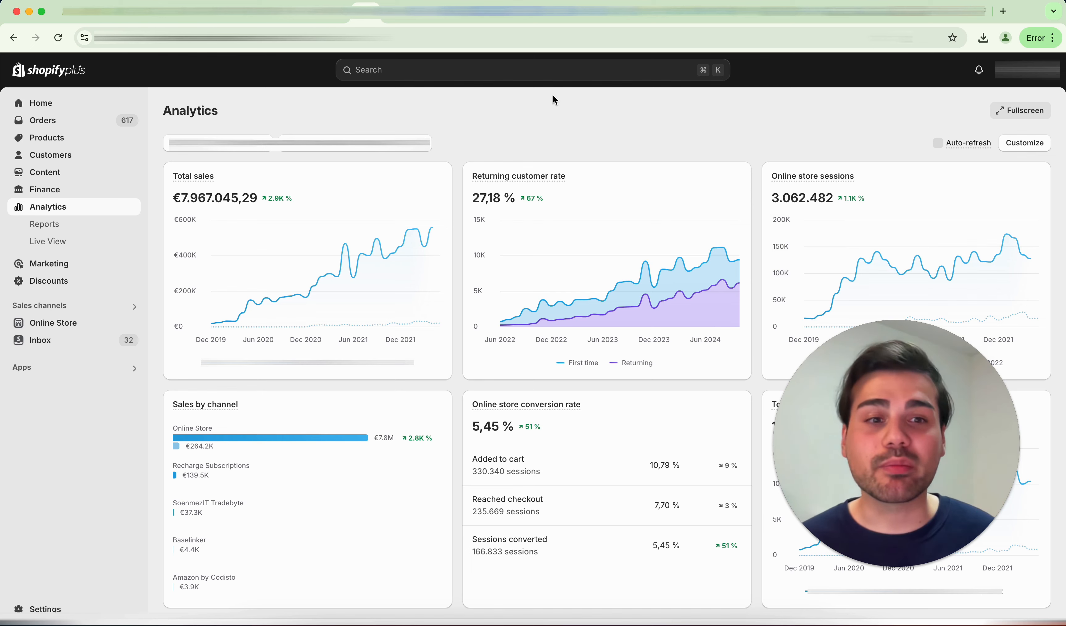
Switch to the Gymshark store and confirm the US region with English language
left_click(588, 20)
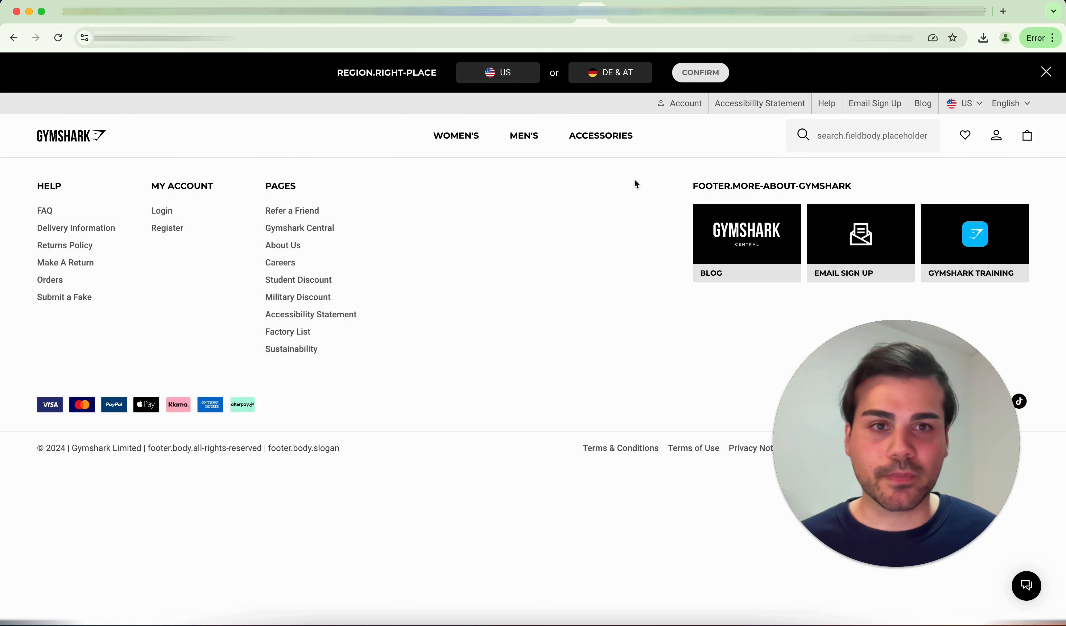
left_click(490, 73)
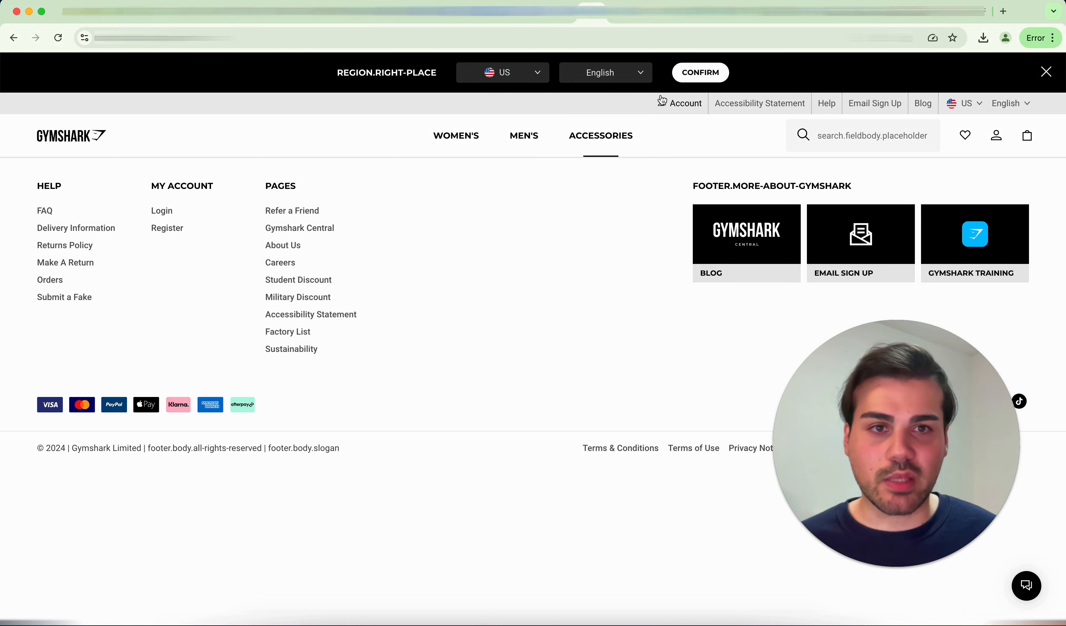
left_click(701, 72)
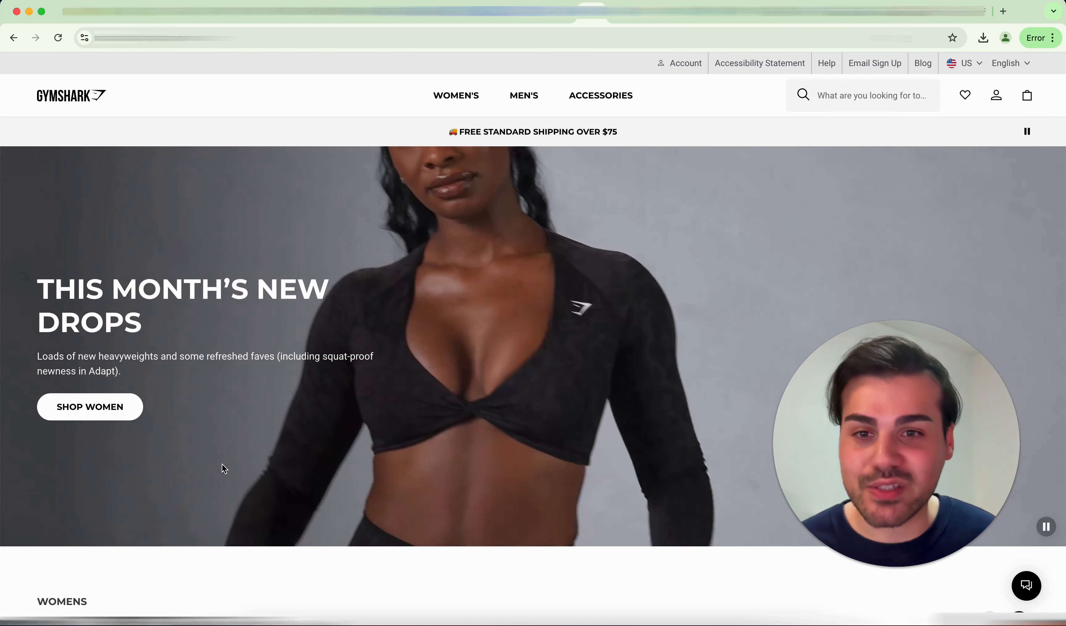
scroll(239, 462, "down", 10)
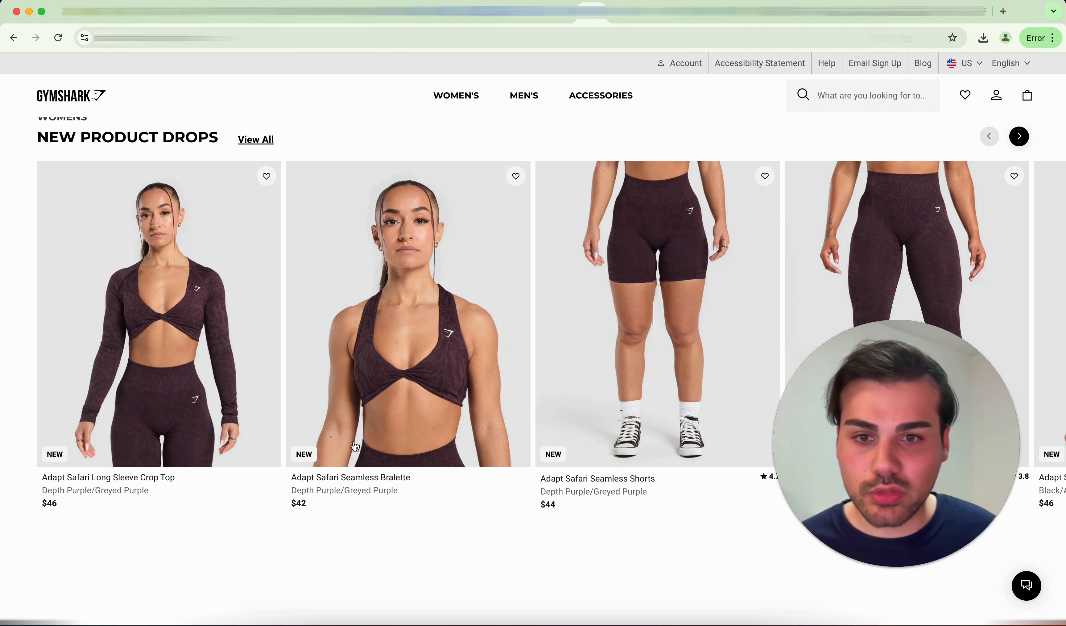
scroll(519, 507, "down", 8)
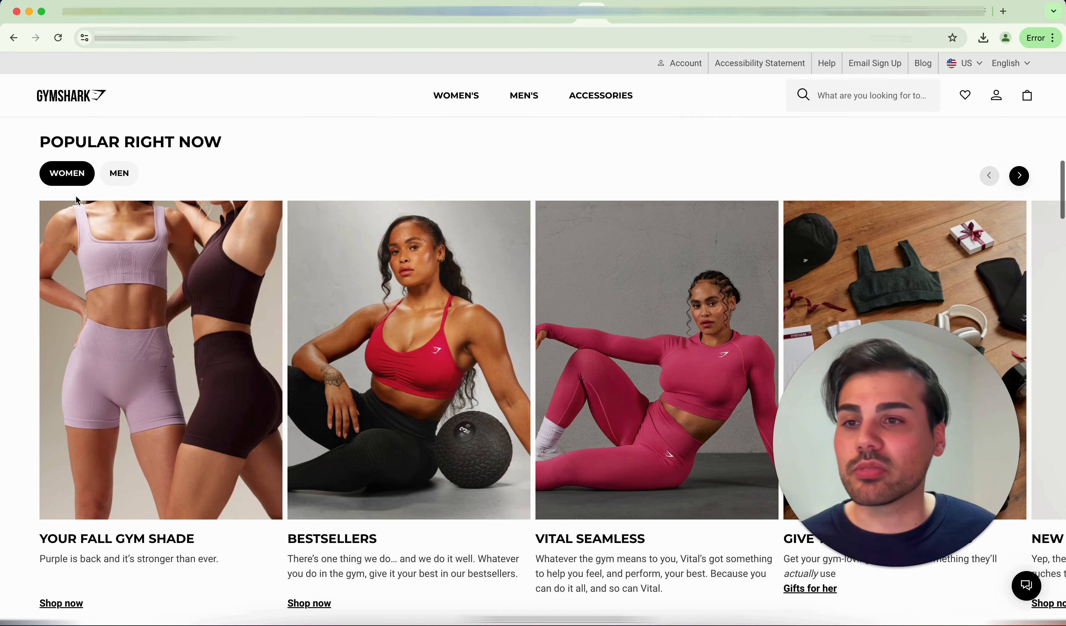
left_click(119, 173)
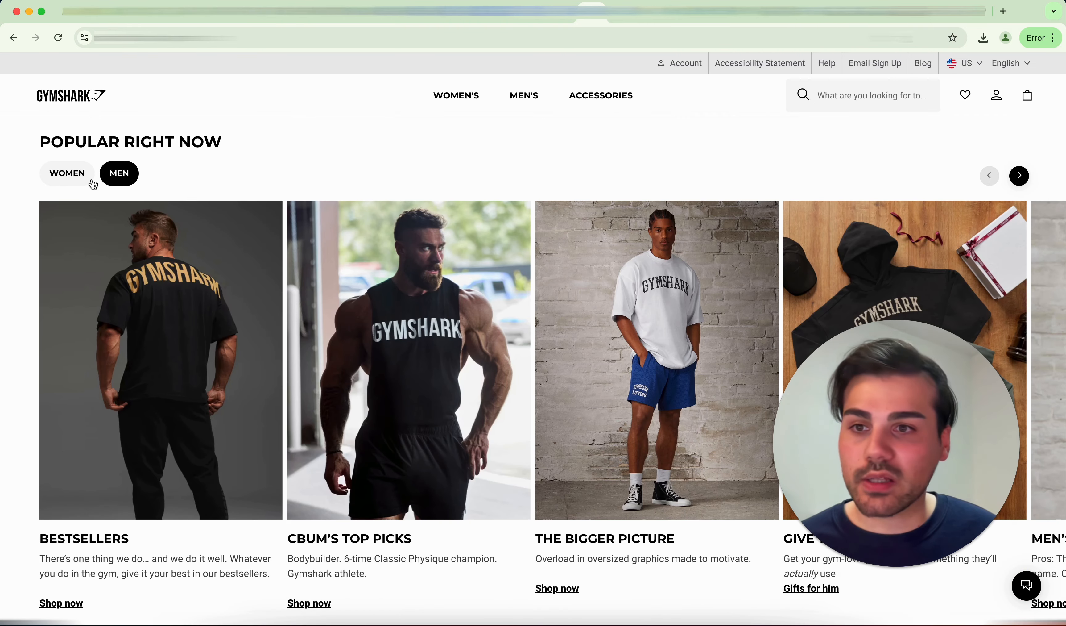
left_click(92, 181)
scroll(107, 189, "down", 4)
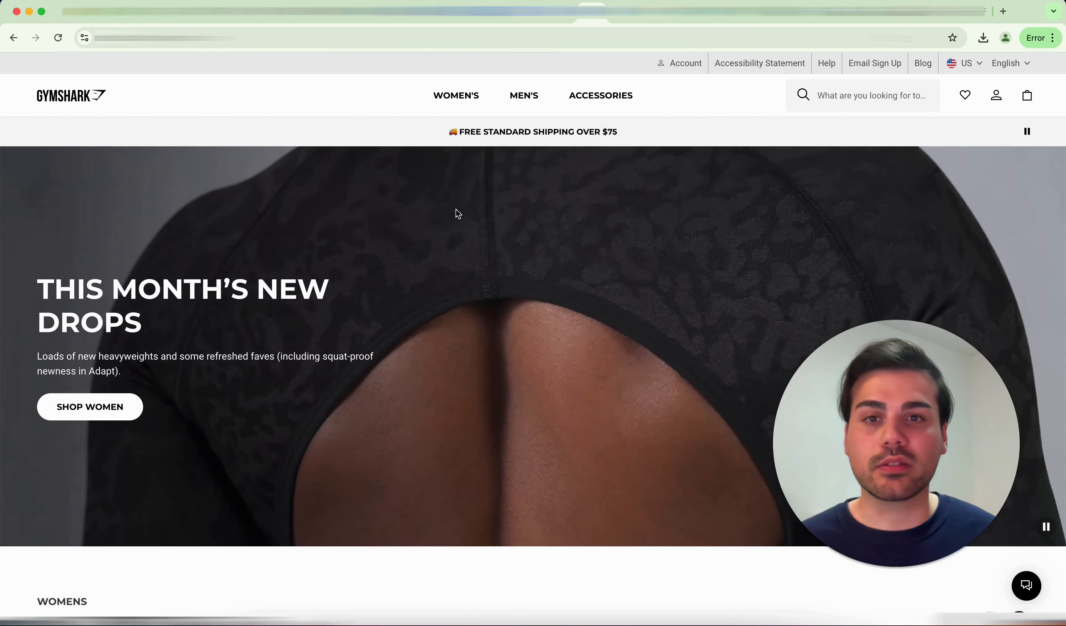
mouse_move(437, 117)
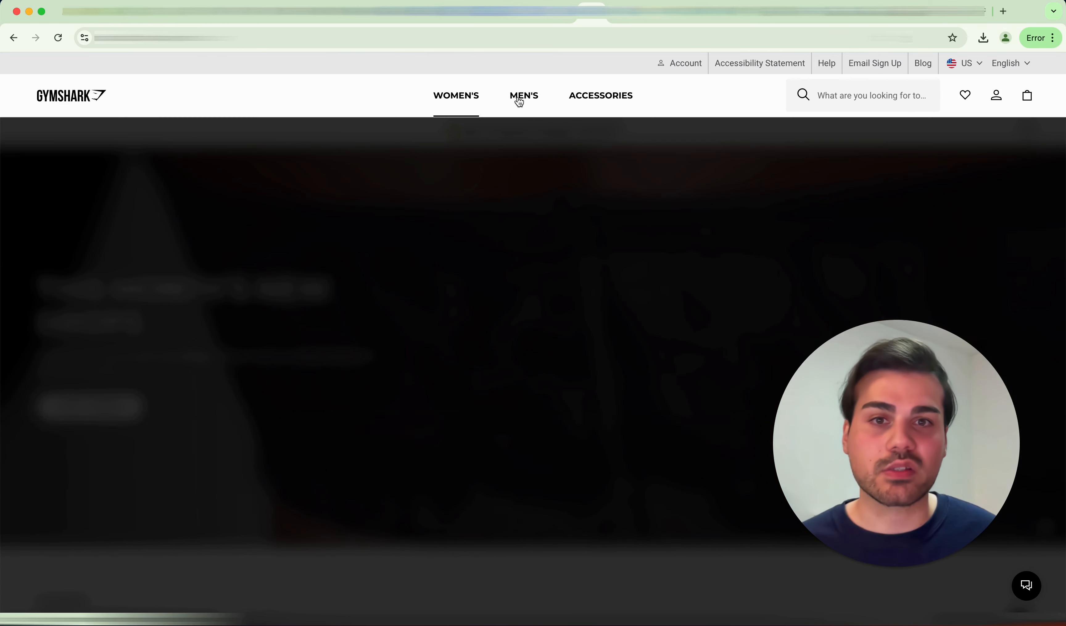
mouse_move(523, 98)
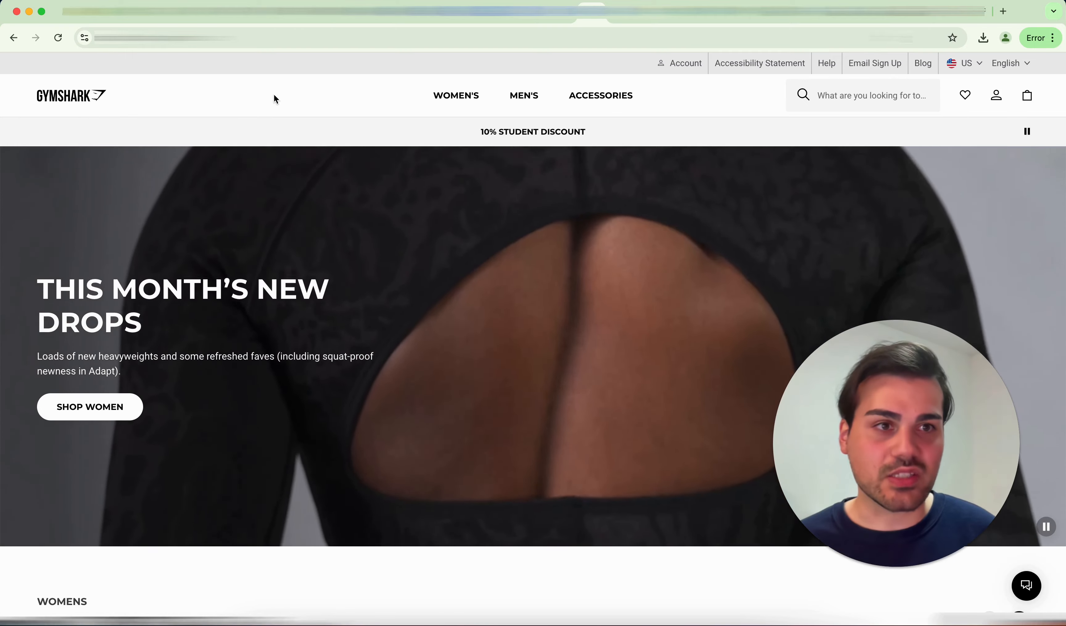
Open DevTools with the homepage emulated in a 400 × 841 responsive mobile view
key("super+alt+j")
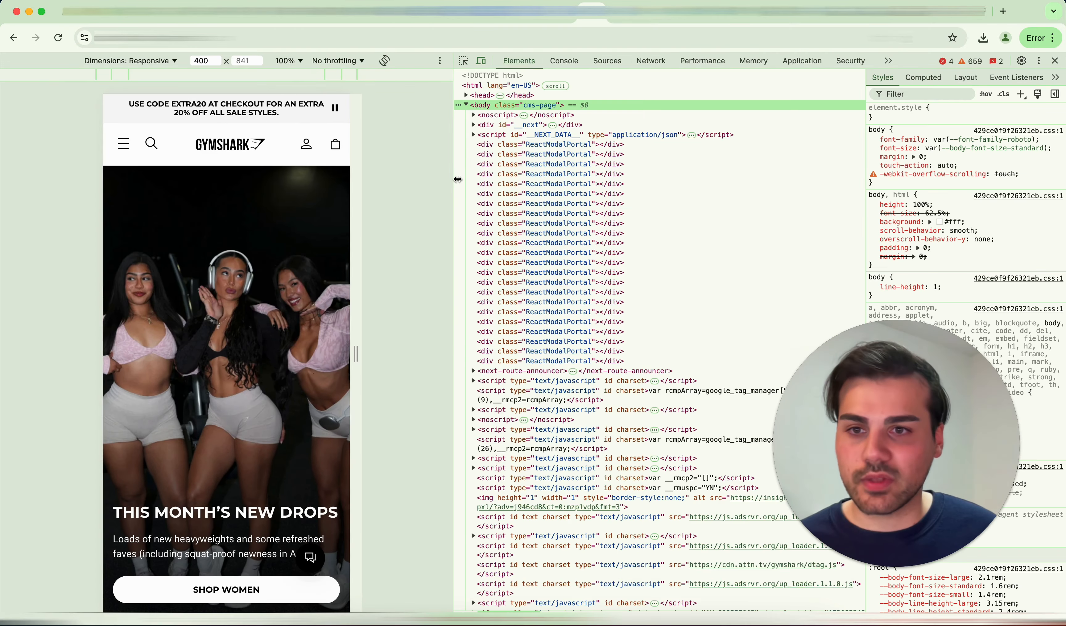
left_click_drag(457, 179, 773, 168)
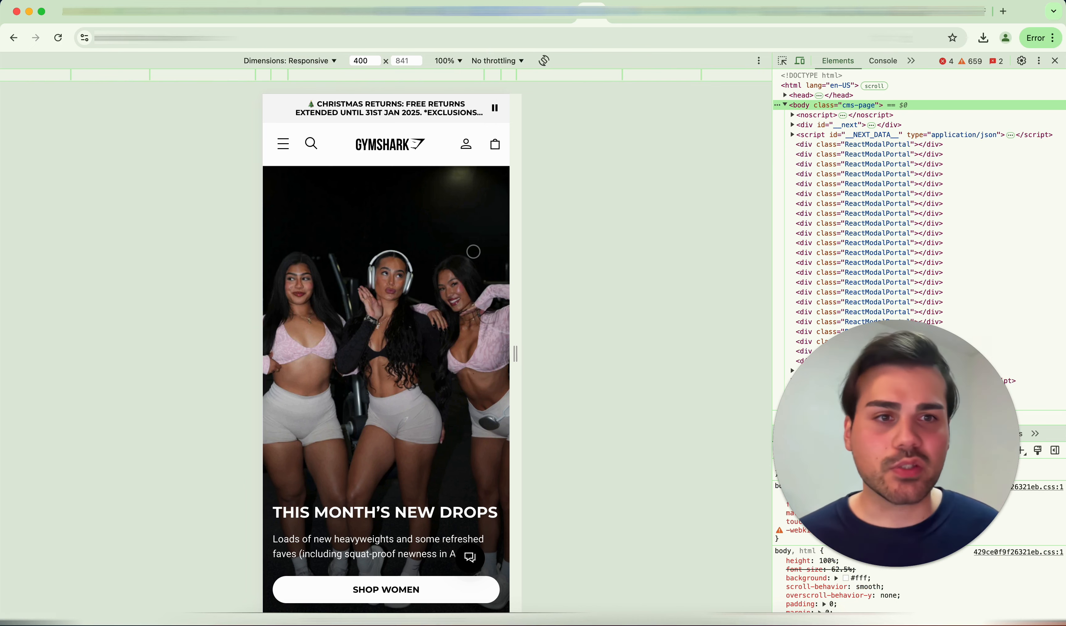
left_click_drag(904, 427, 889, 254)
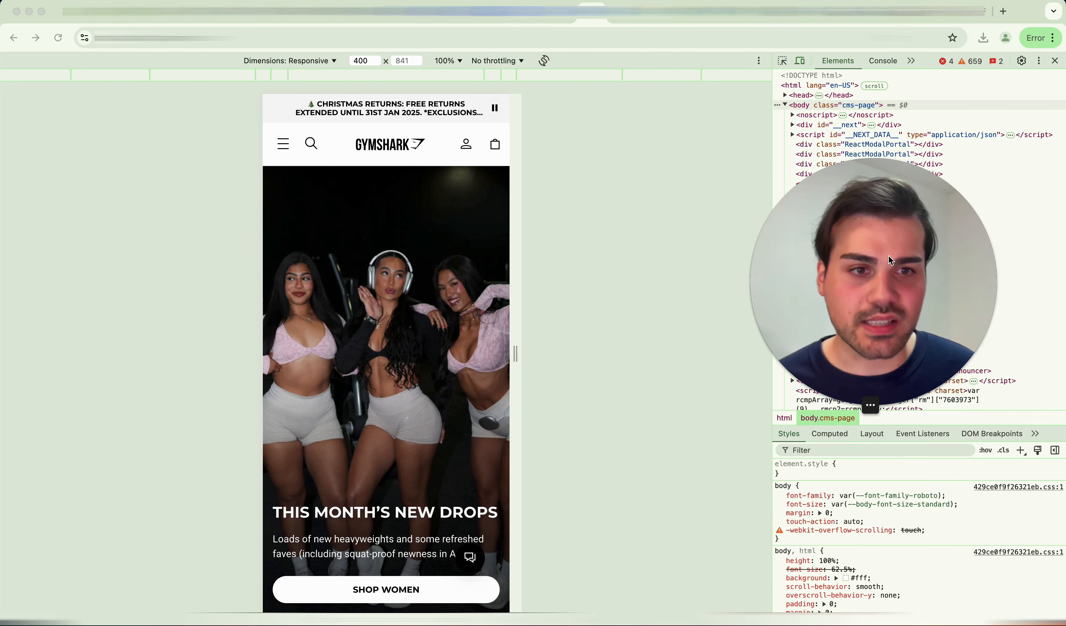
Scroll the mobile homepage down to the New Product Drops section
scroll(399, 391, "down", 5)
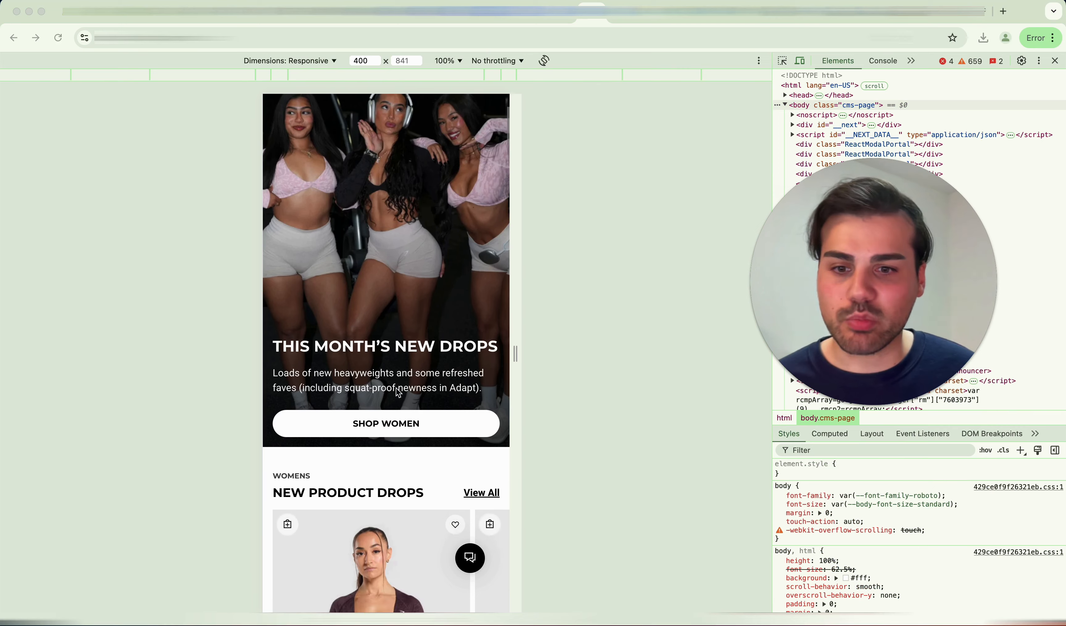
scroll(403, 395, "up", 3)
scroll(404, 394, "up", 3)
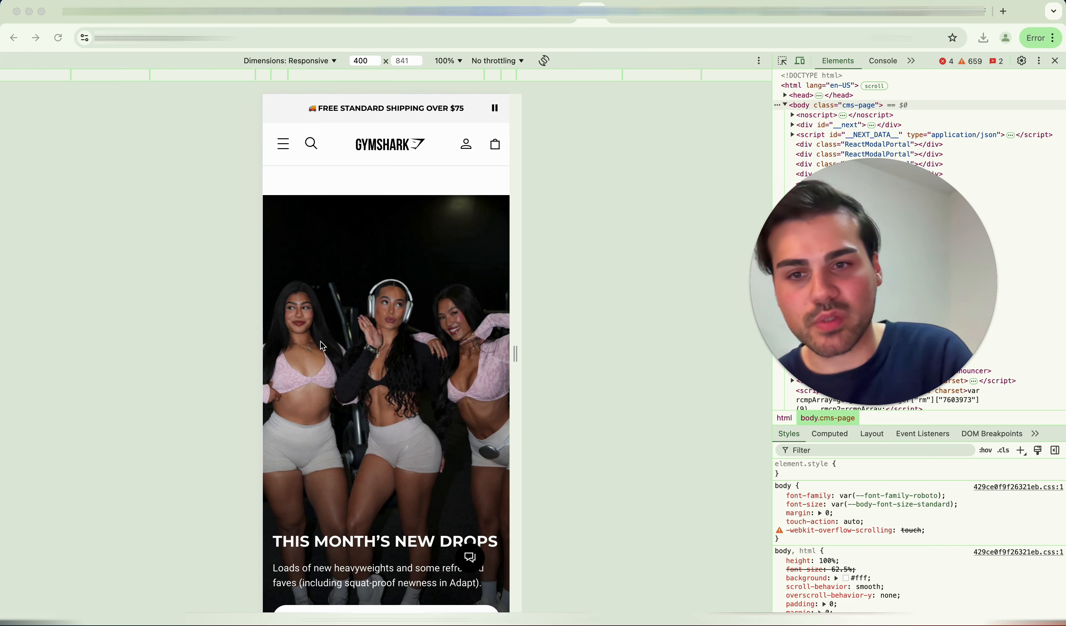
scroll(323, 346, "down", 8)
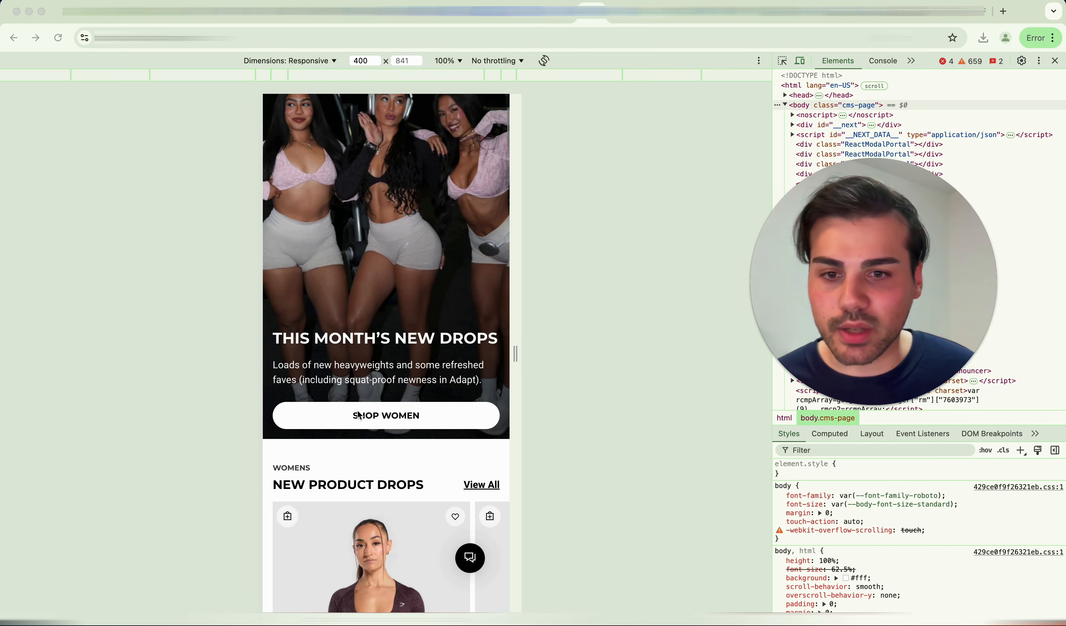
scroll(377, 417, "down", 3)
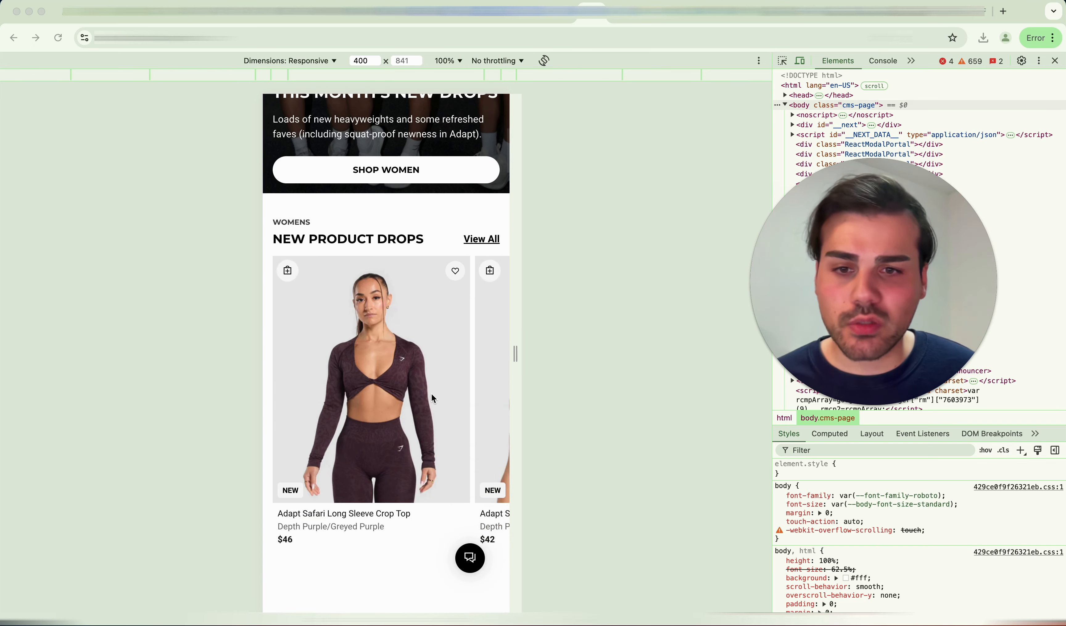
scroll(431, 392, "right", 5)
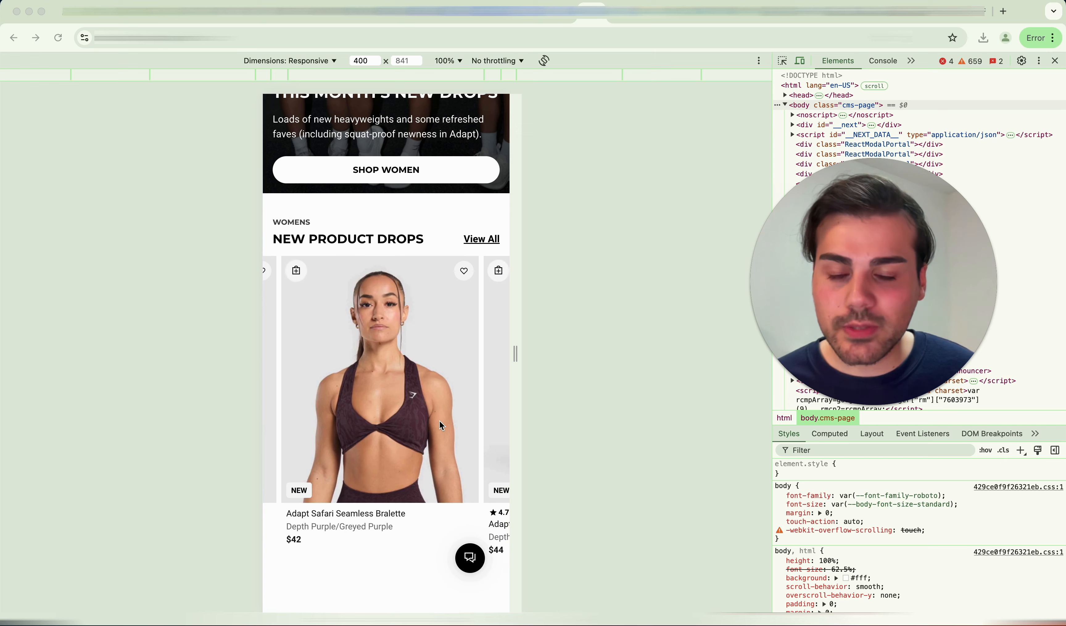
scroll(439, 420, "up", 1)
scroll(370, 484, "left", 5)
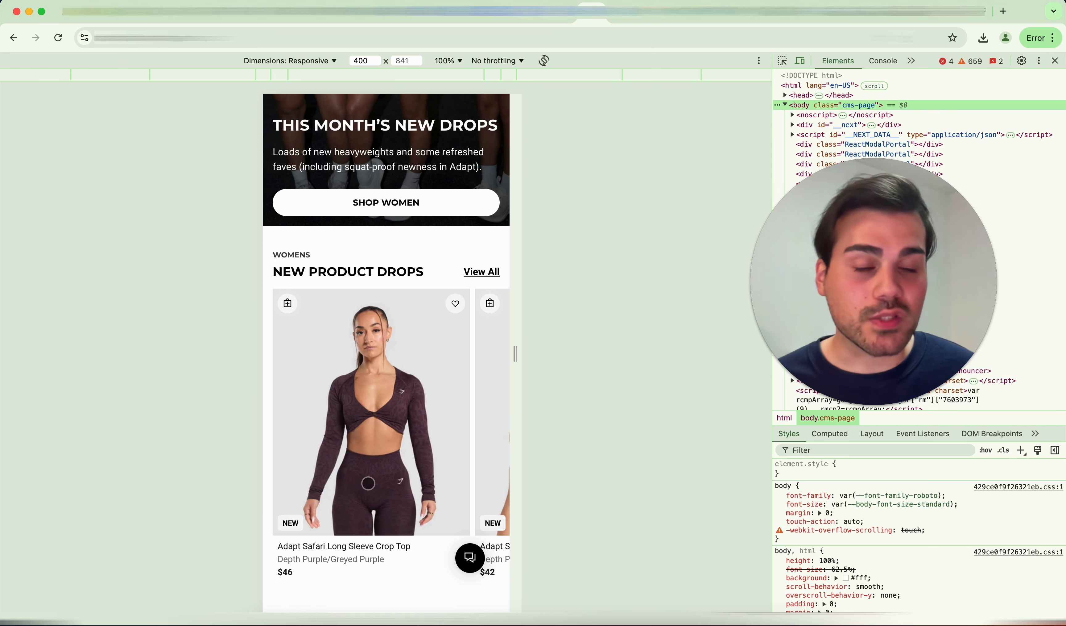
Open the Adapt Safari Long Sleeve Crop Top product page and browse its details
left_click(388, 434)
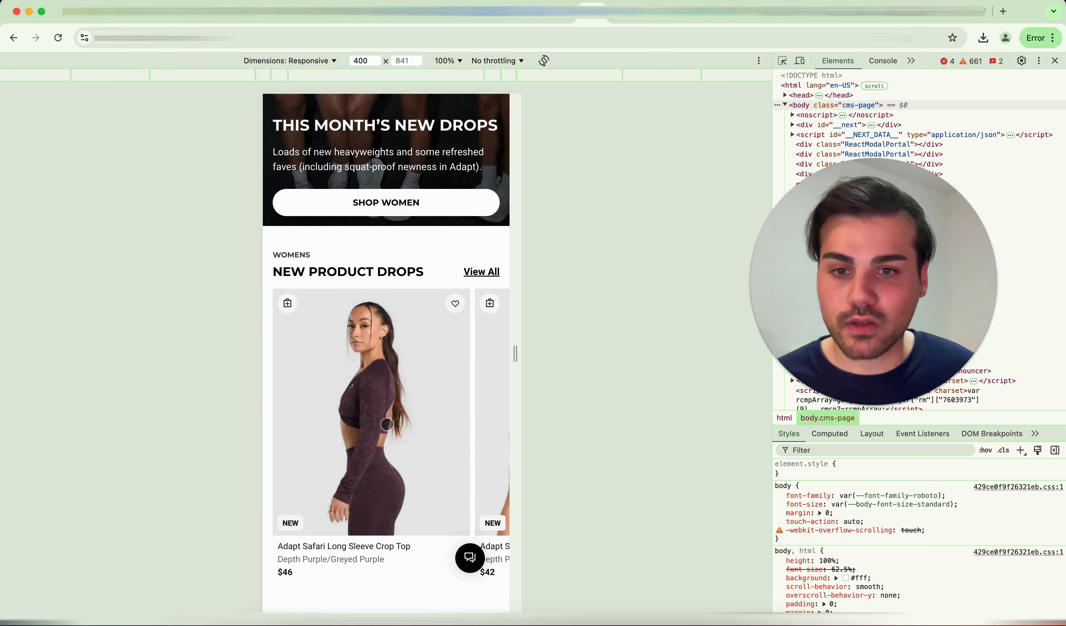
scroll(403, 445, "down", 7)
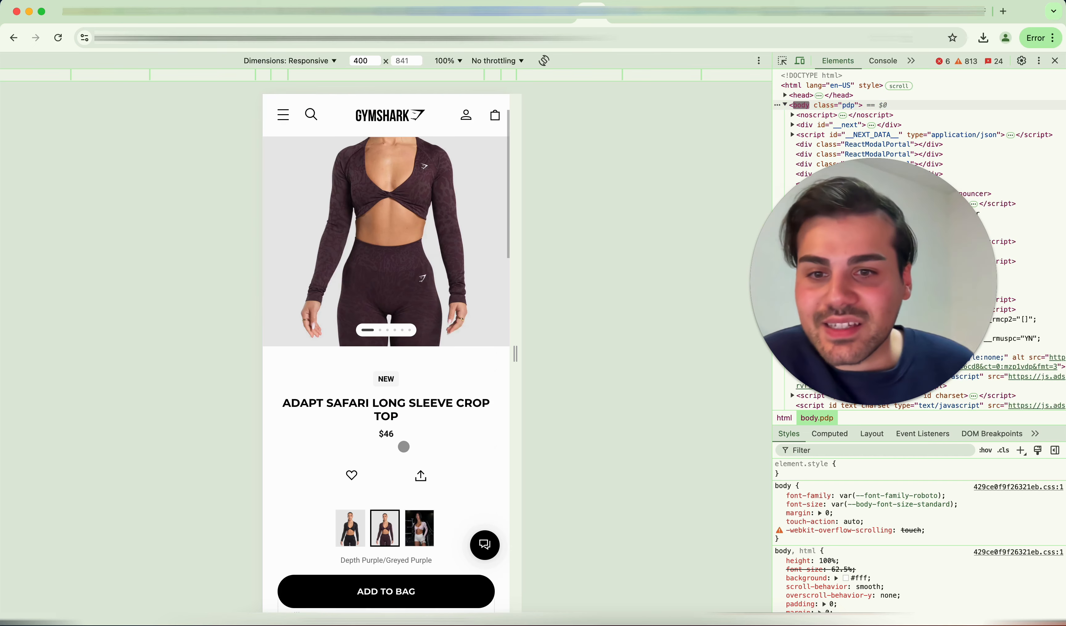
scroll(404, 446, "down", 3)
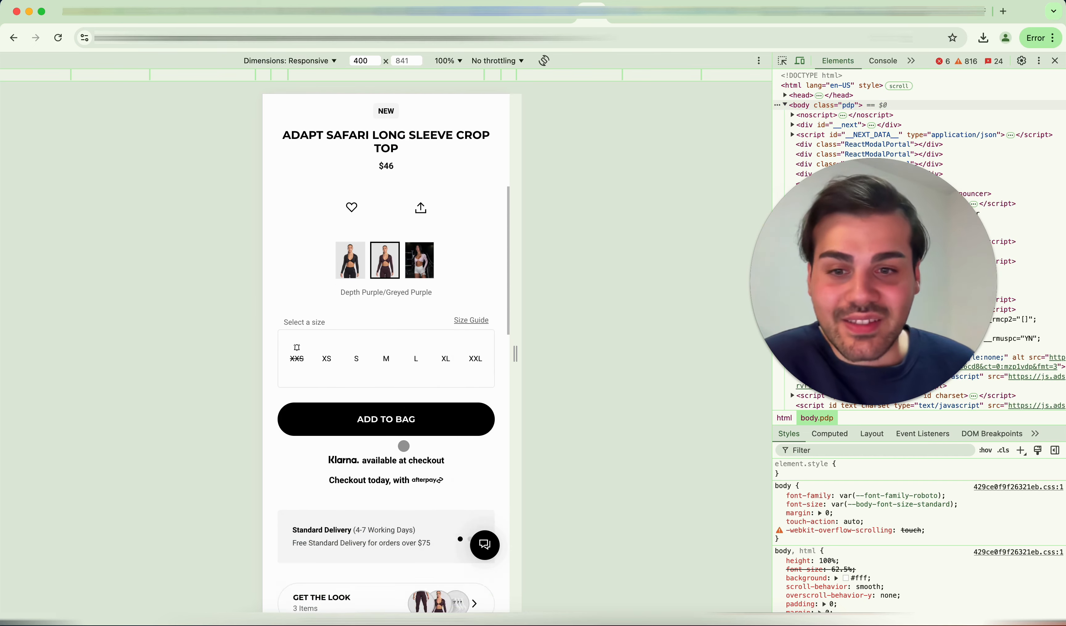
scroll(403, 446, "up", 5)
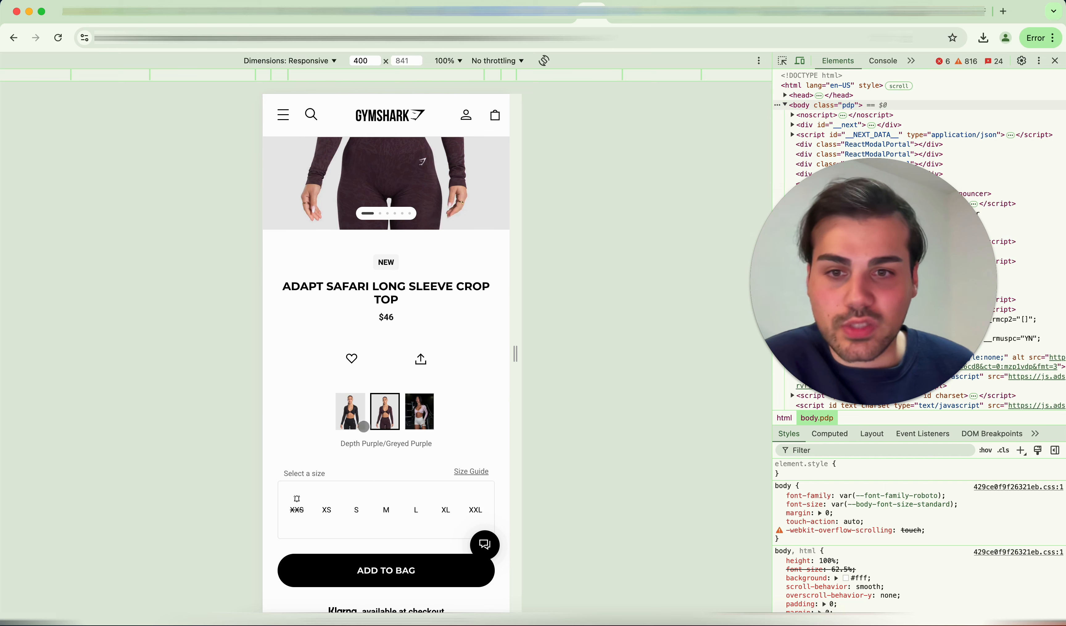
scroll(395, 337, "up", 5)
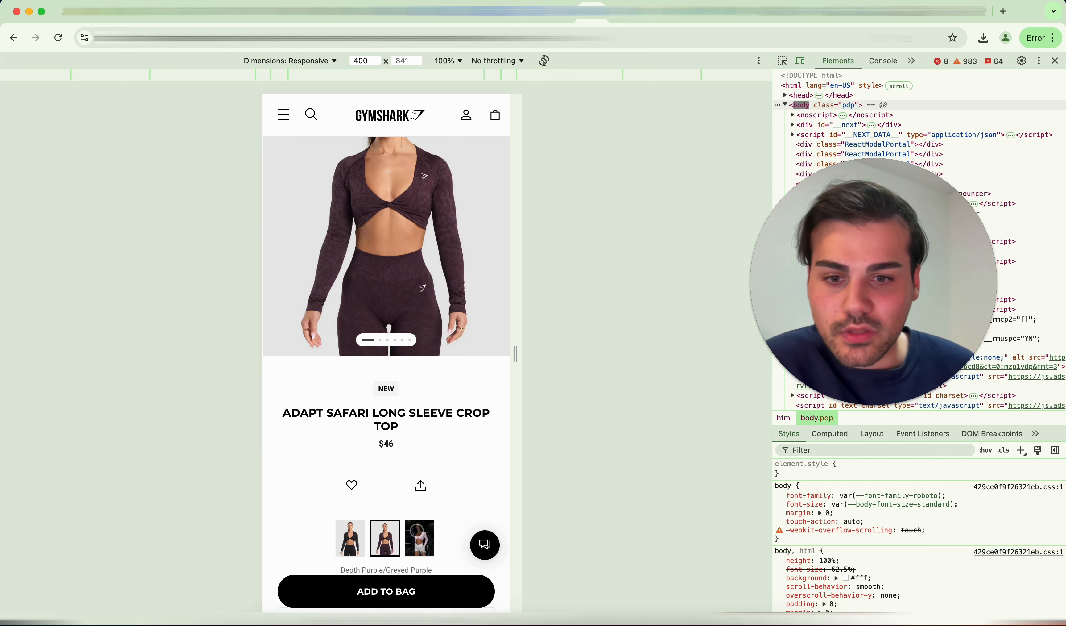
Switch the crop top to Dolly Pink/Light Pink and request a stock alert for size XS
left_click(419, 538)
scroll(391, 415, "down", 8)
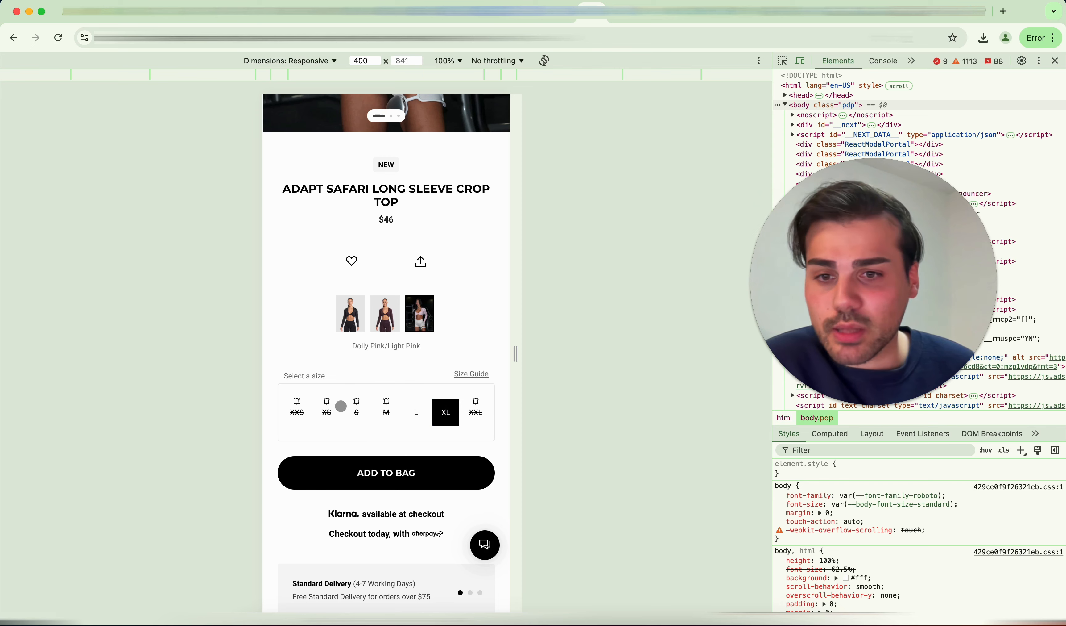
left_click(328, 405)
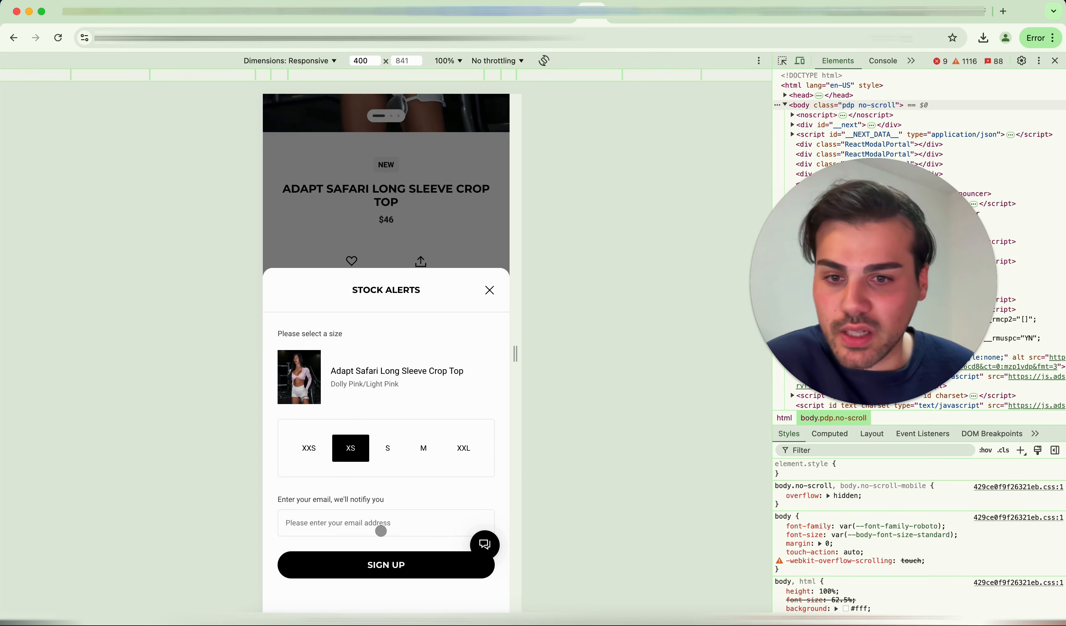
Close the Stock Alerts sheet and scroll further down the crop top page
left_click(490, 287)
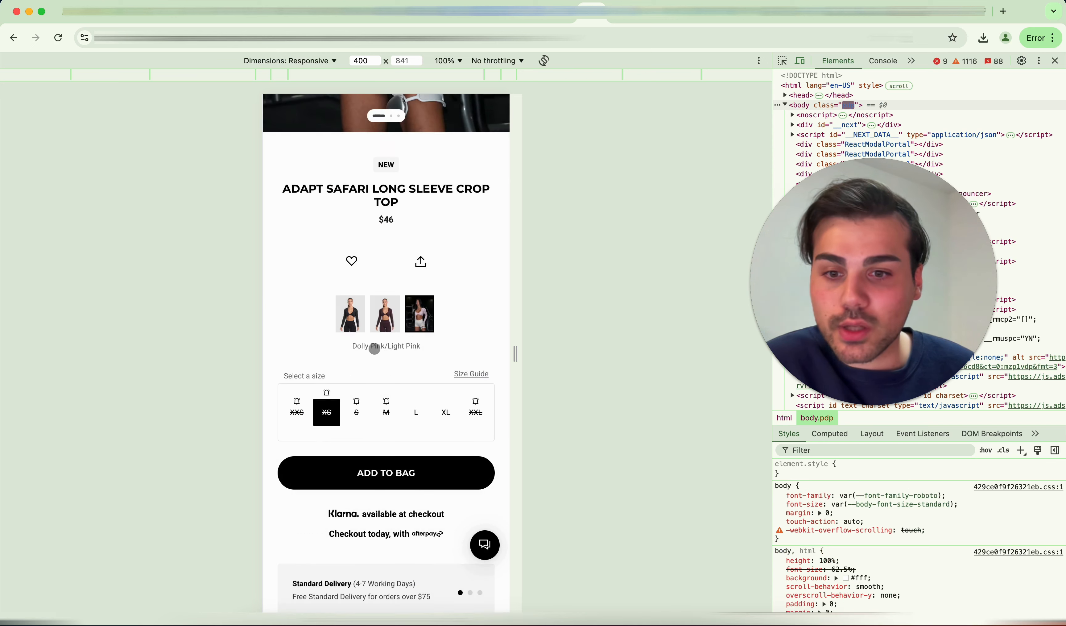
scroll(371, 344, "down", 5)
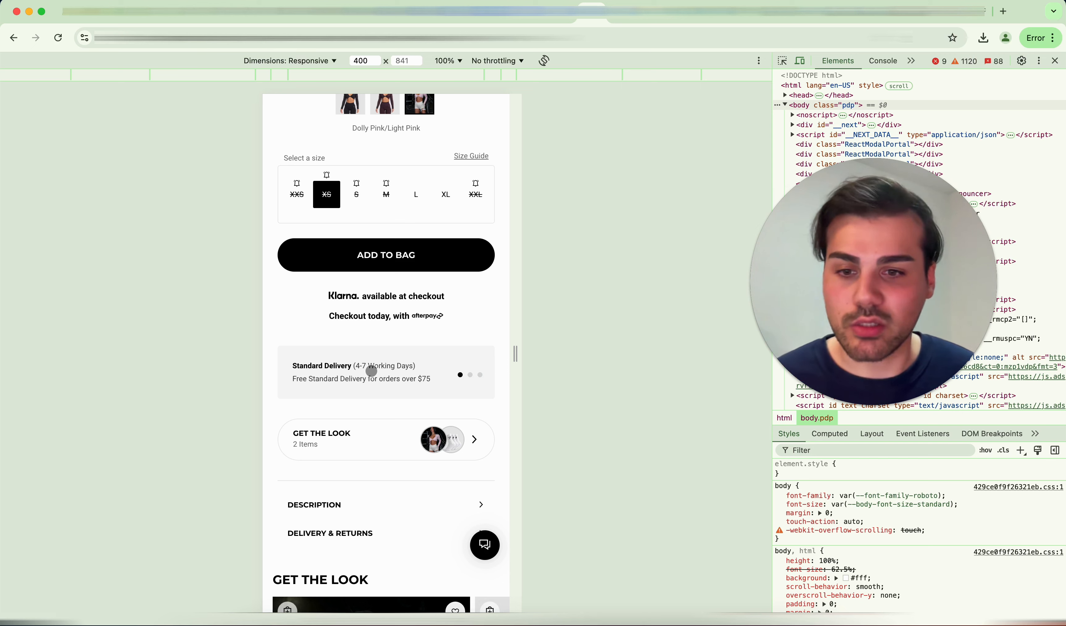
scroll(412, 392, "down", 3)
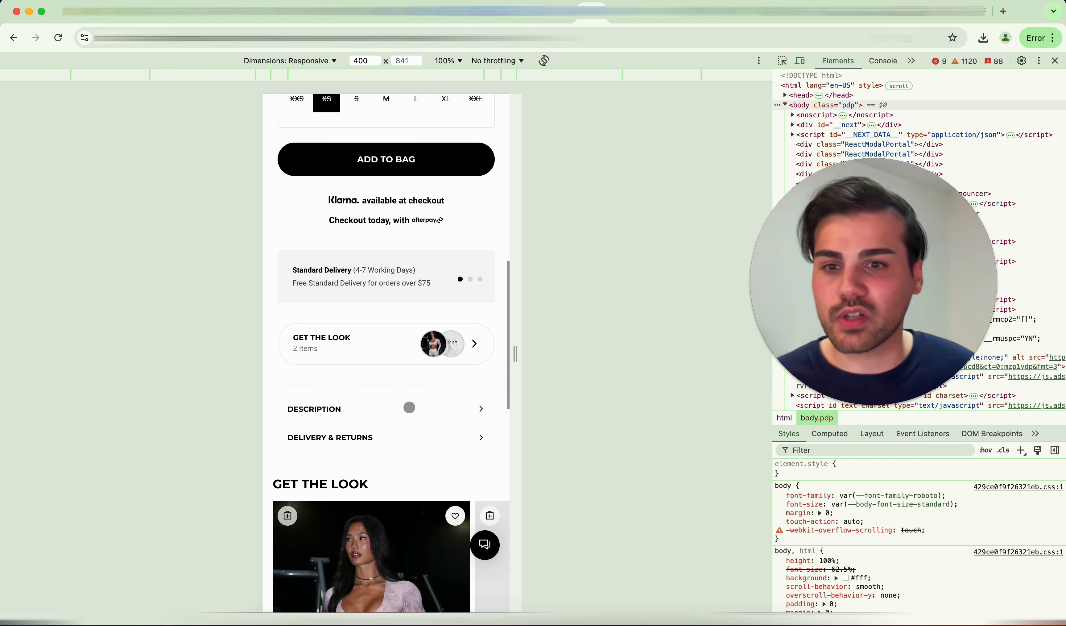
left_click_drag(365, 417, 352, 372)
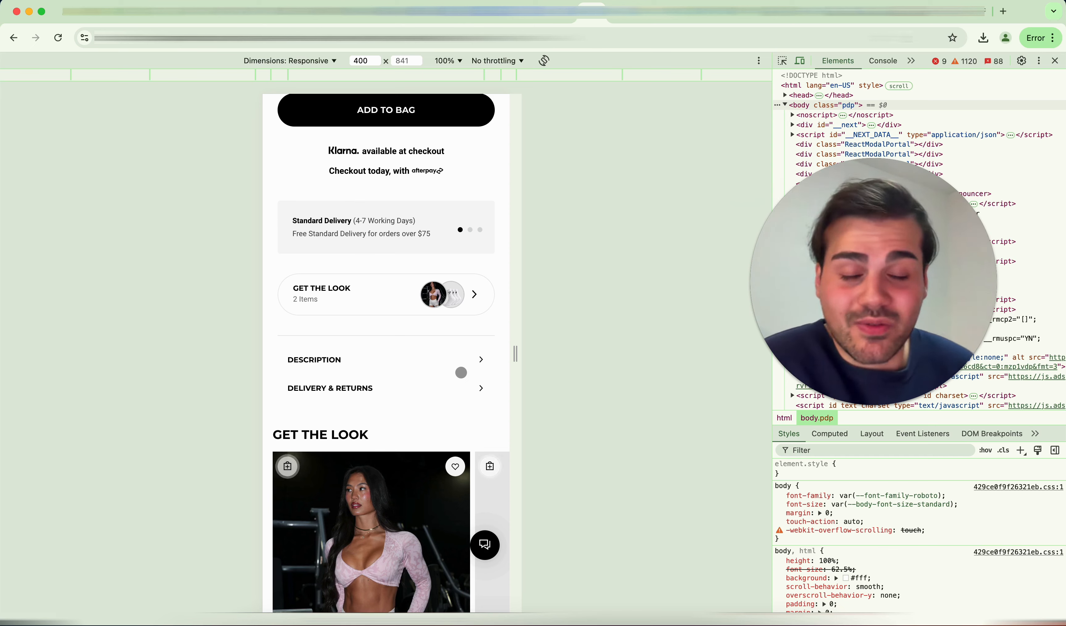
View and close the product description, then reopen the $46 crop top from Get the Look
left_click(428, 366)
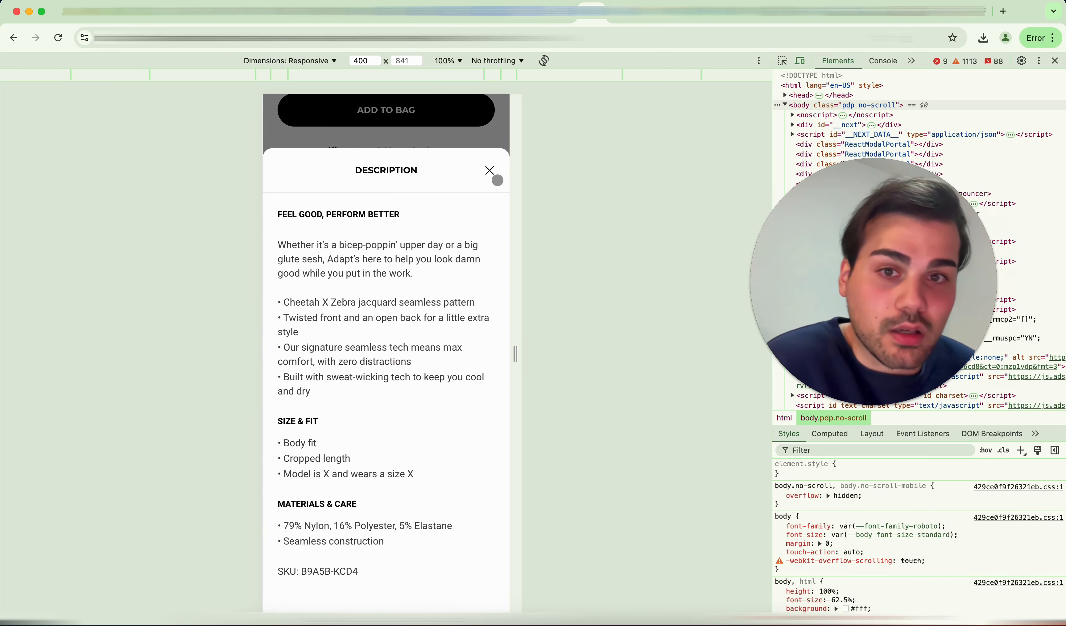
left_click(489, 172)
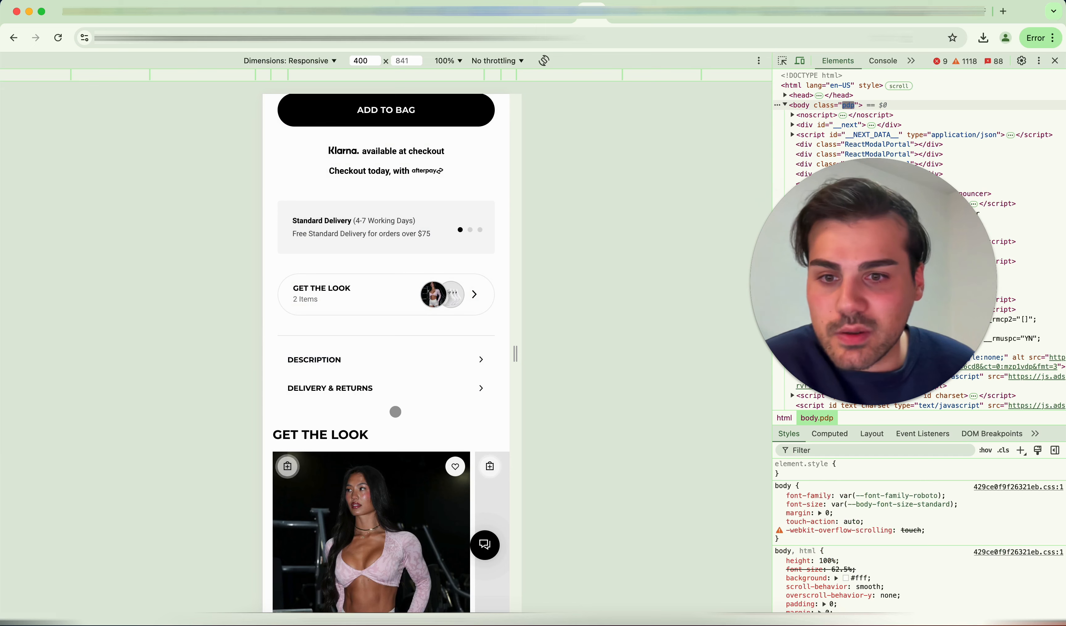
scroll(432, 404, "down", 3)
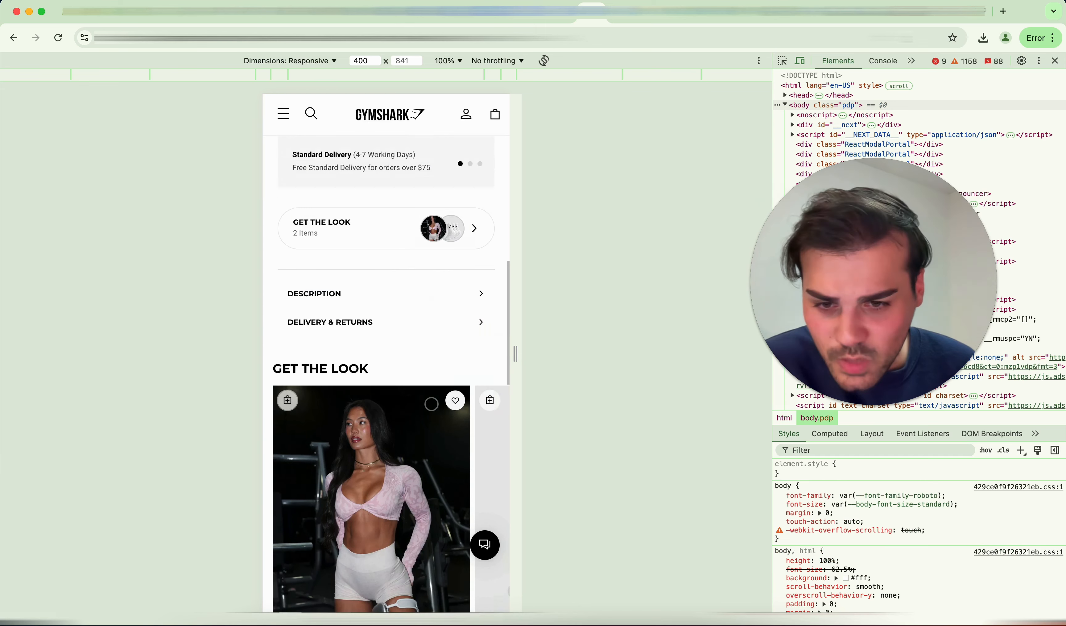
left_click(431, 403)
scroll(432, 404, "down", 5)
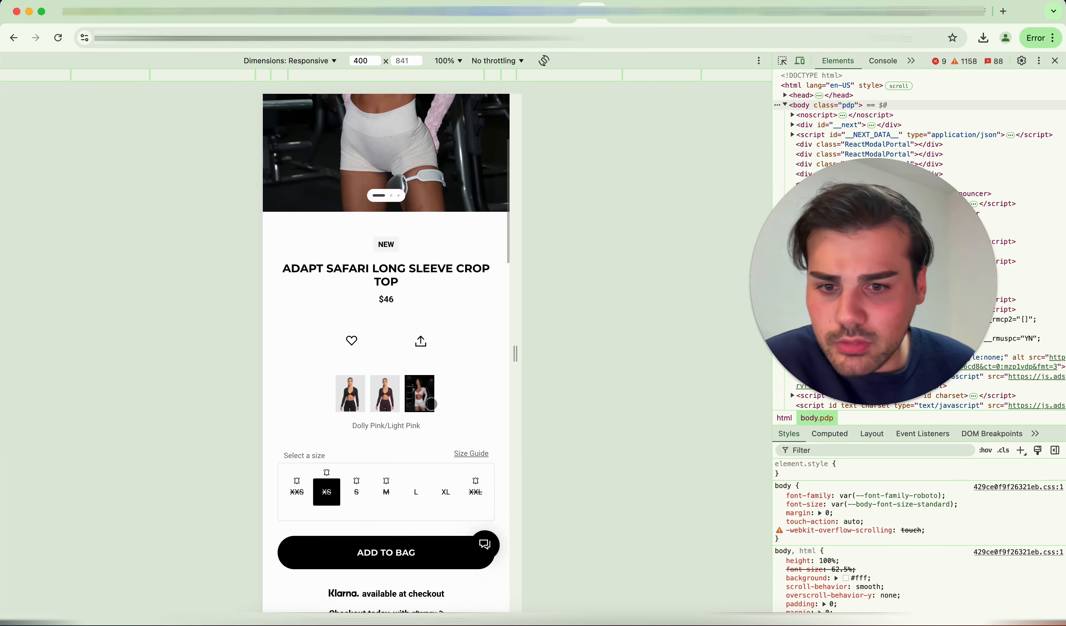
scroll(432, 403, "up", 5)
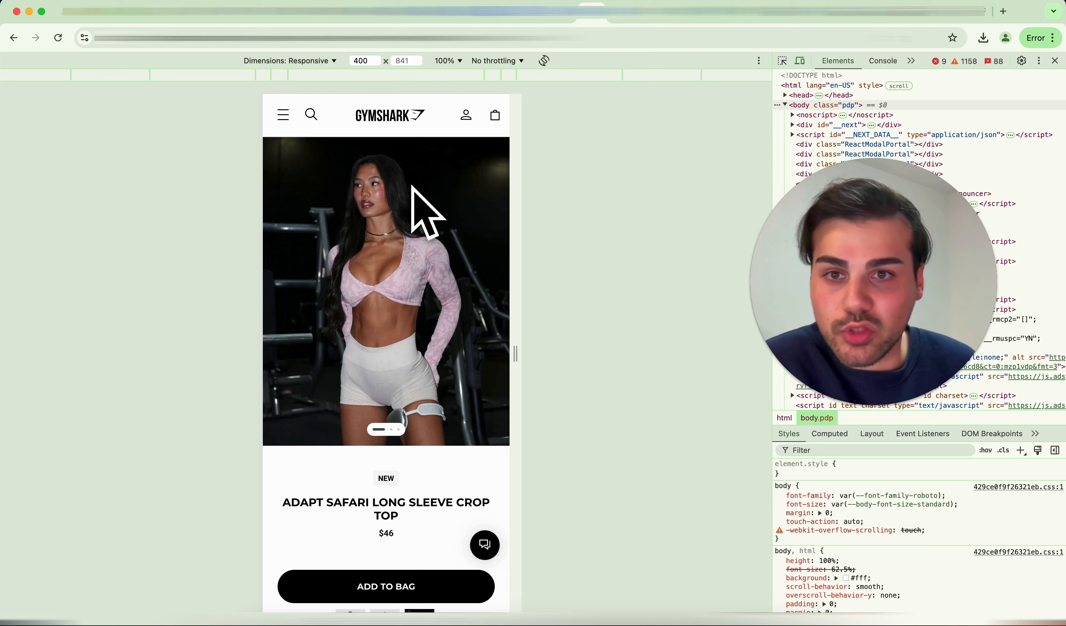
scroll(447, 294, "down", 4)
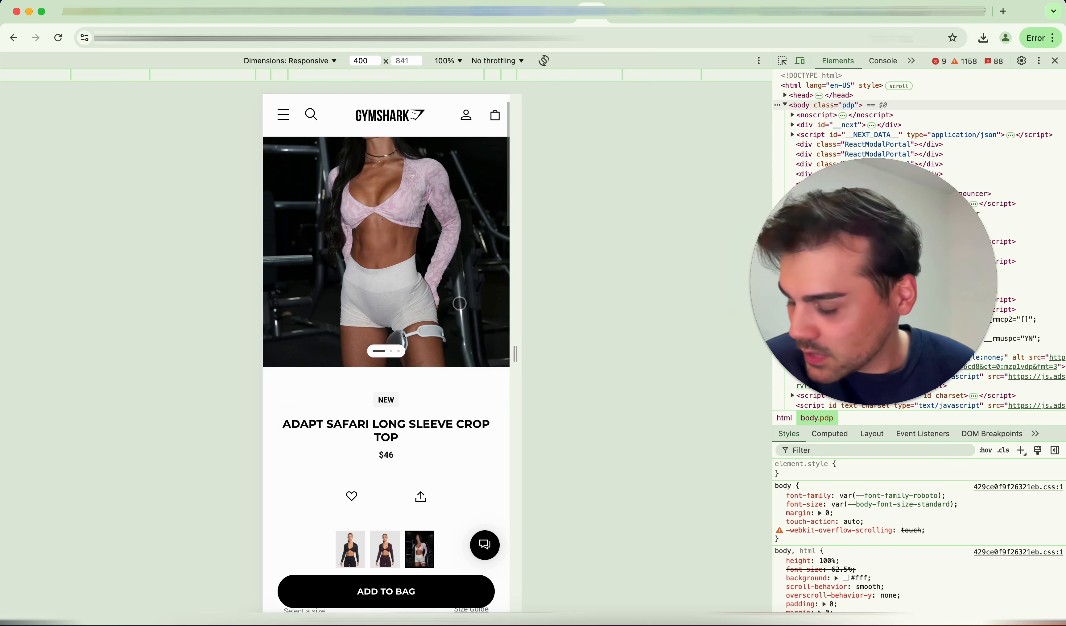
Add the Dolly Pink/Light Pink crop top in size L to the bag, totalling $51
left_click(405, 593)
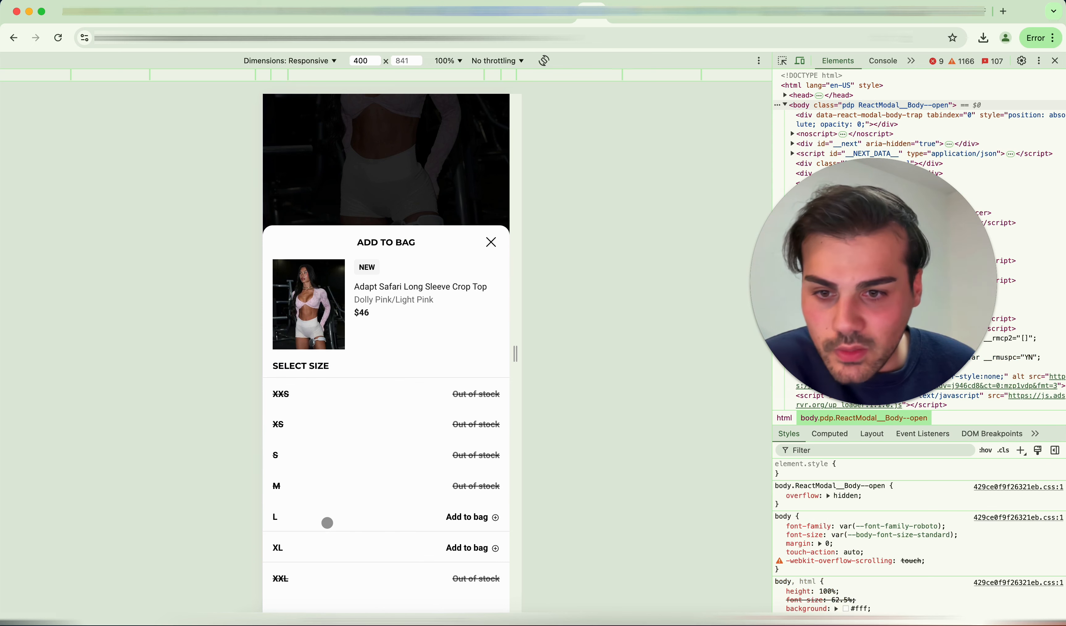
left_click(326, 522)
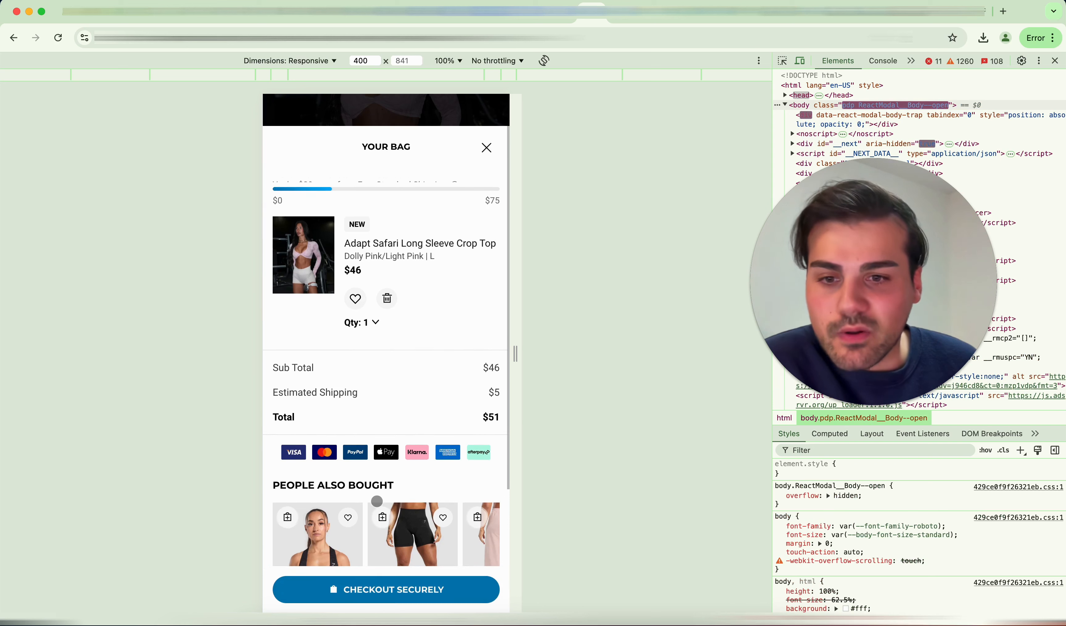
scroll(412, 492, "down", 3)
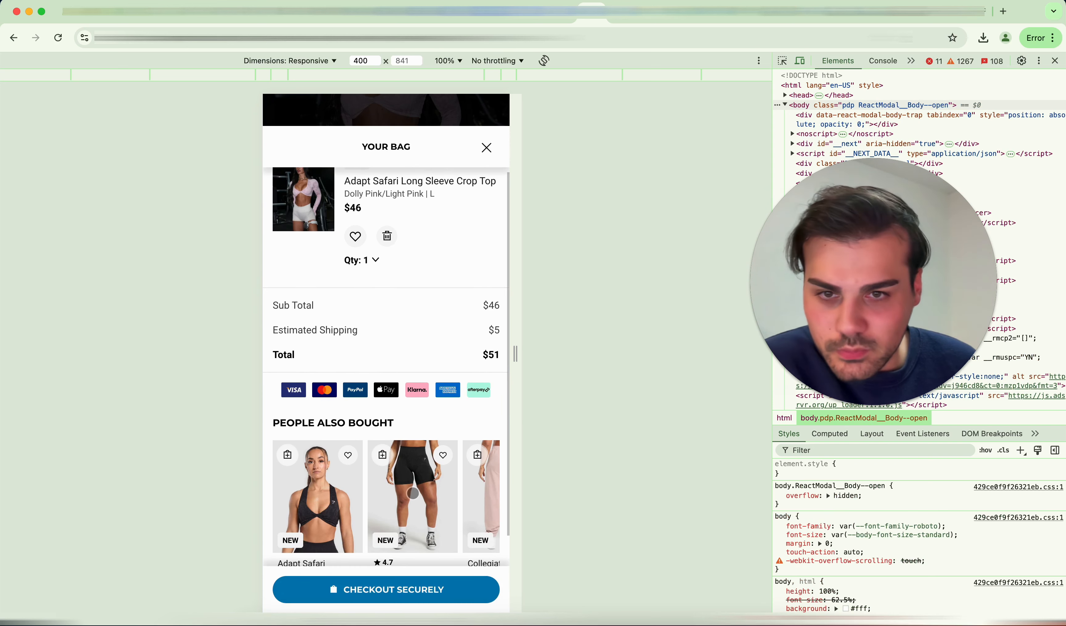
scroll(413, 492, "up", 3)
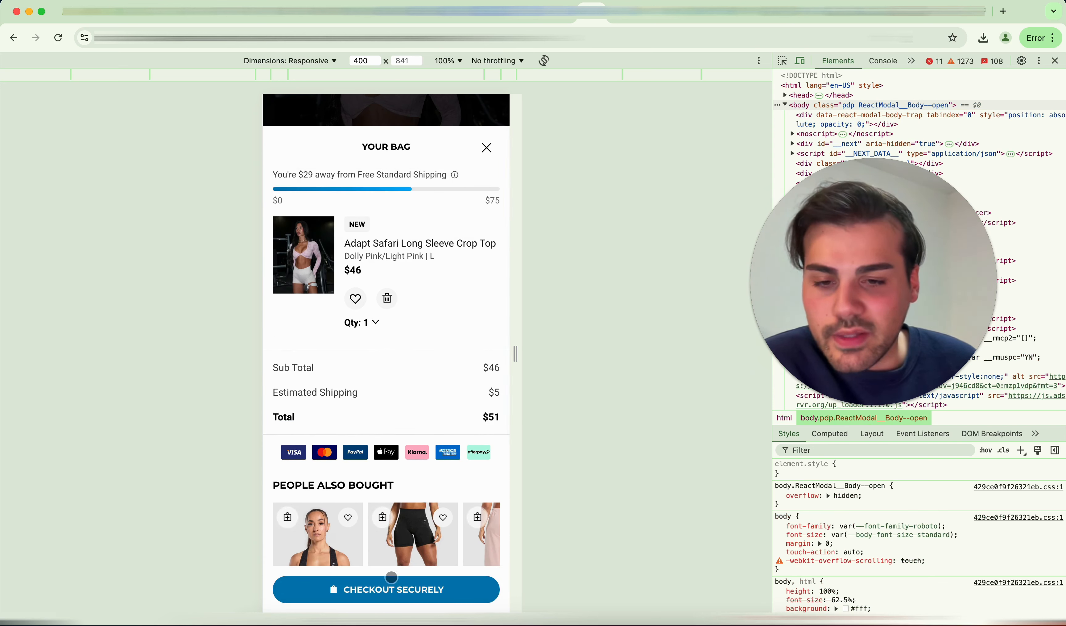
scroll(373, 556, "down", 5)
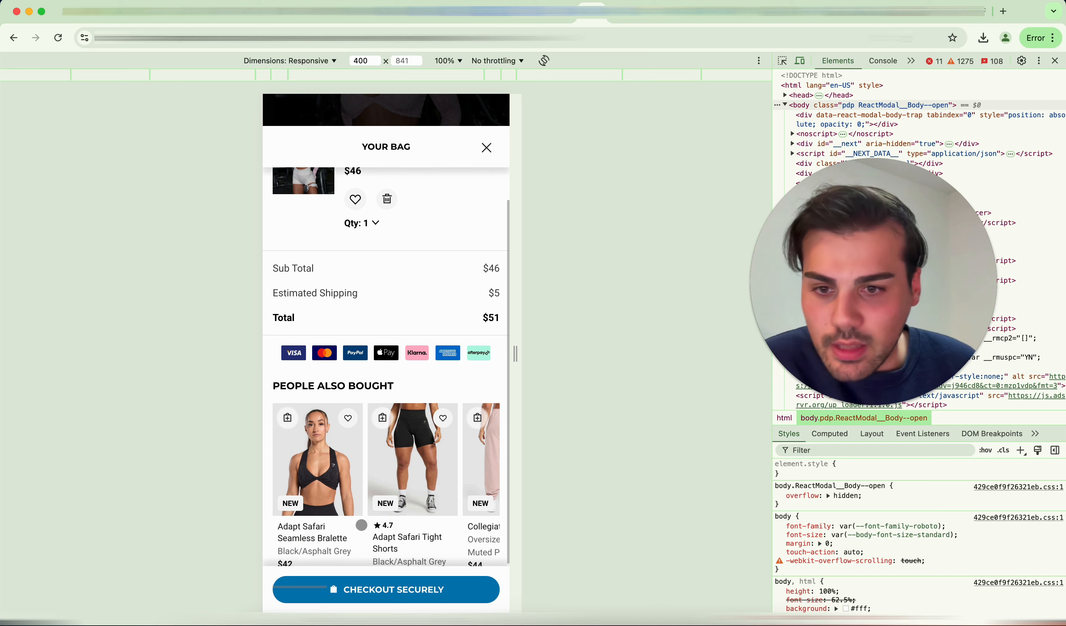
scroll(392, 503, "down", 3)
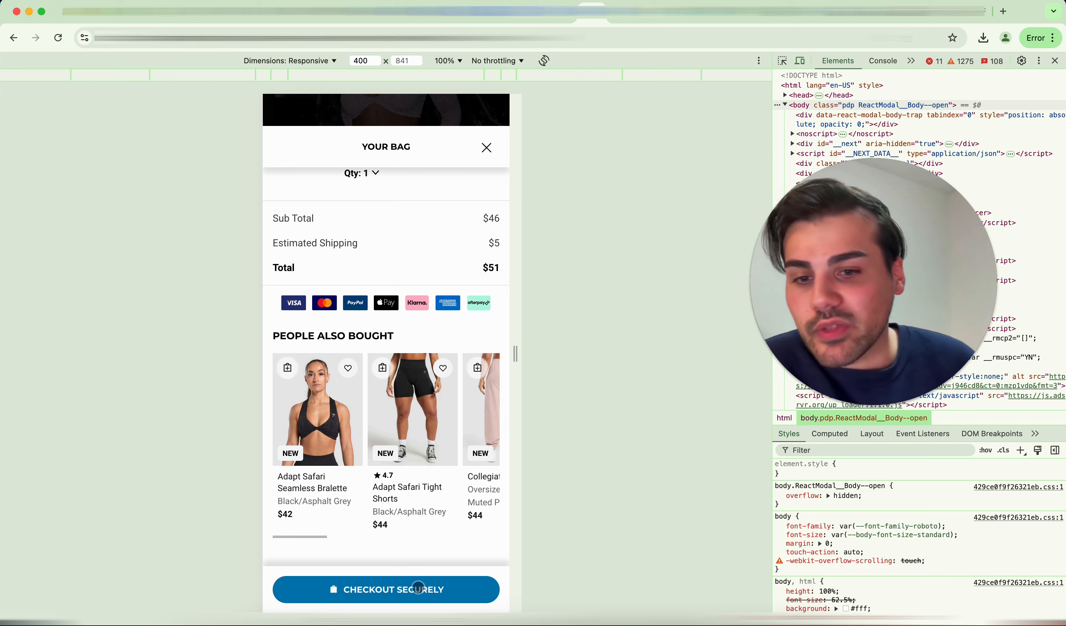
Check out securely and review the $46.00 order's contact and delivery fields
left_click(419, 586)
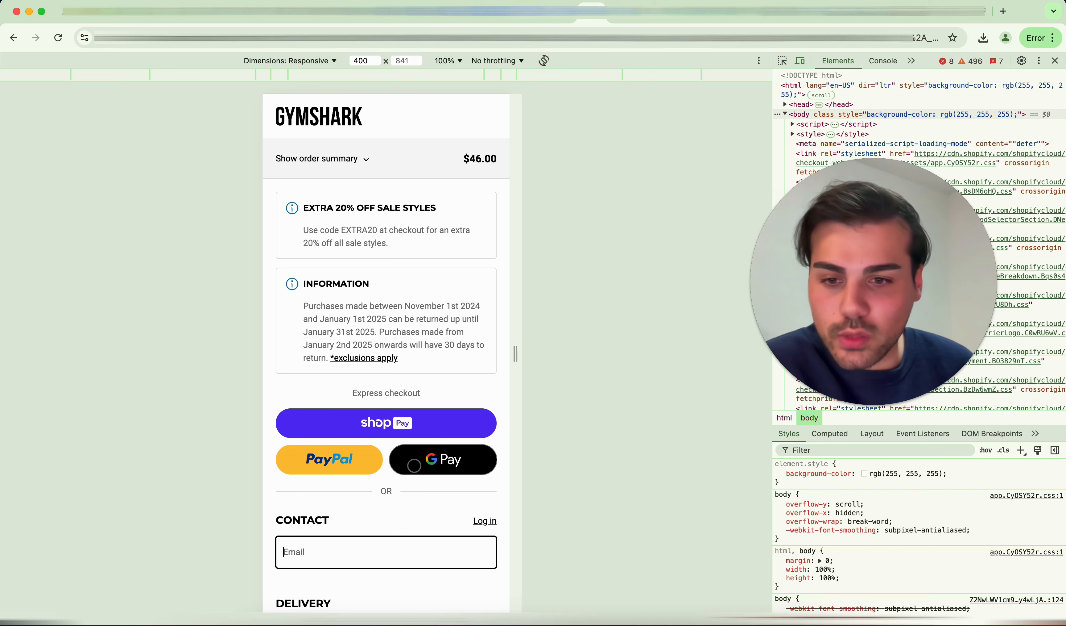
scroll(414, 465, "down", 5)
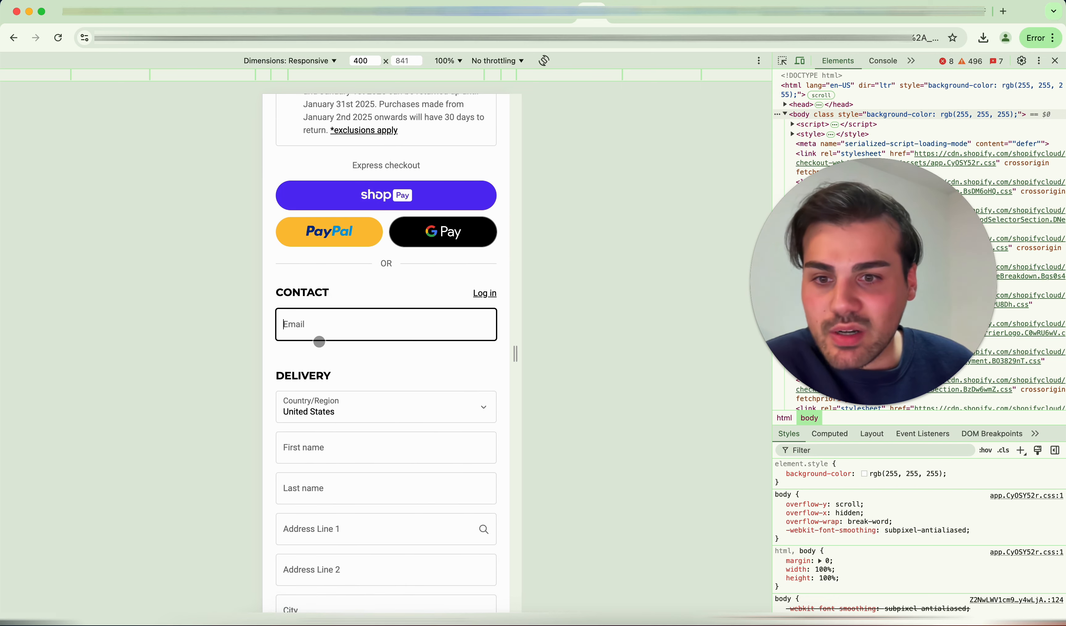
scroll(358, 357, "down", 2)
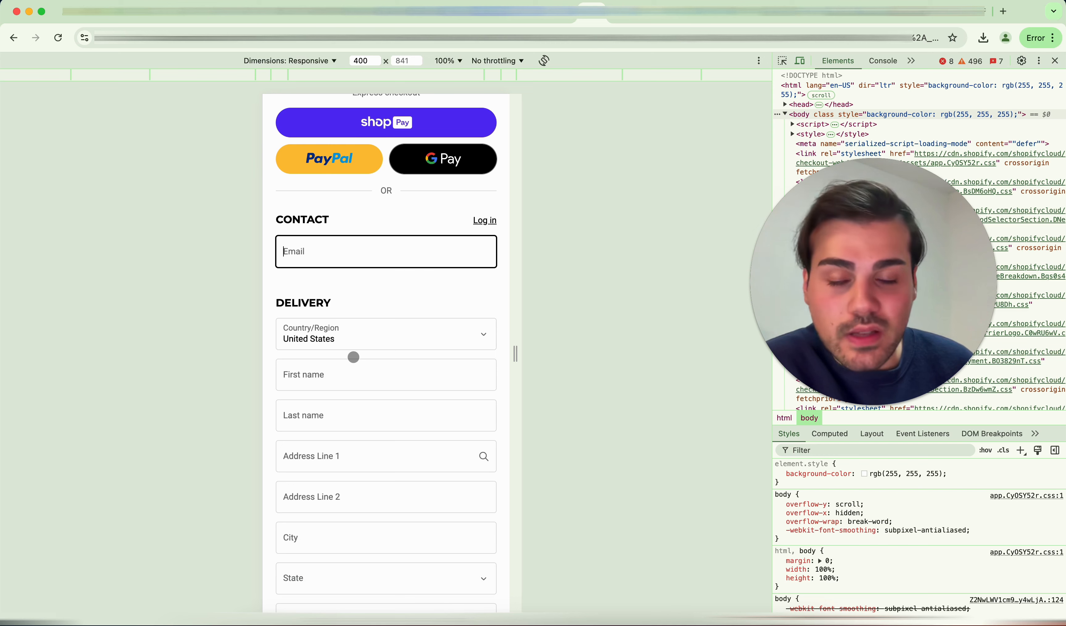
Close DevTools, review the desktop checkout page, then return to the Gymshark homepage
left_click(1057, 60)
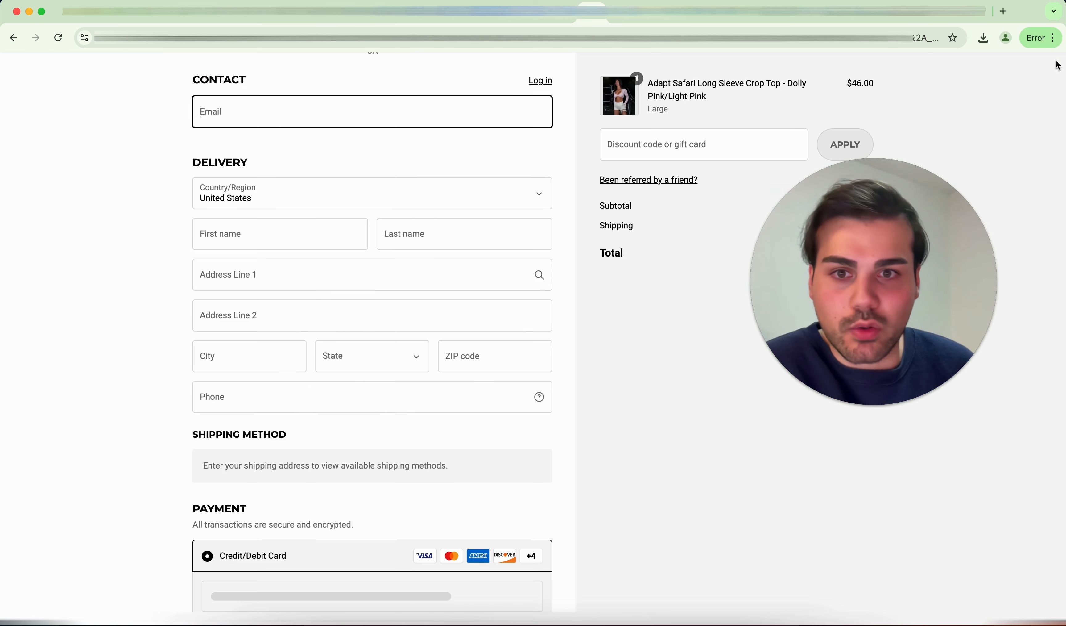
scroll(359, 341, "up", 3)
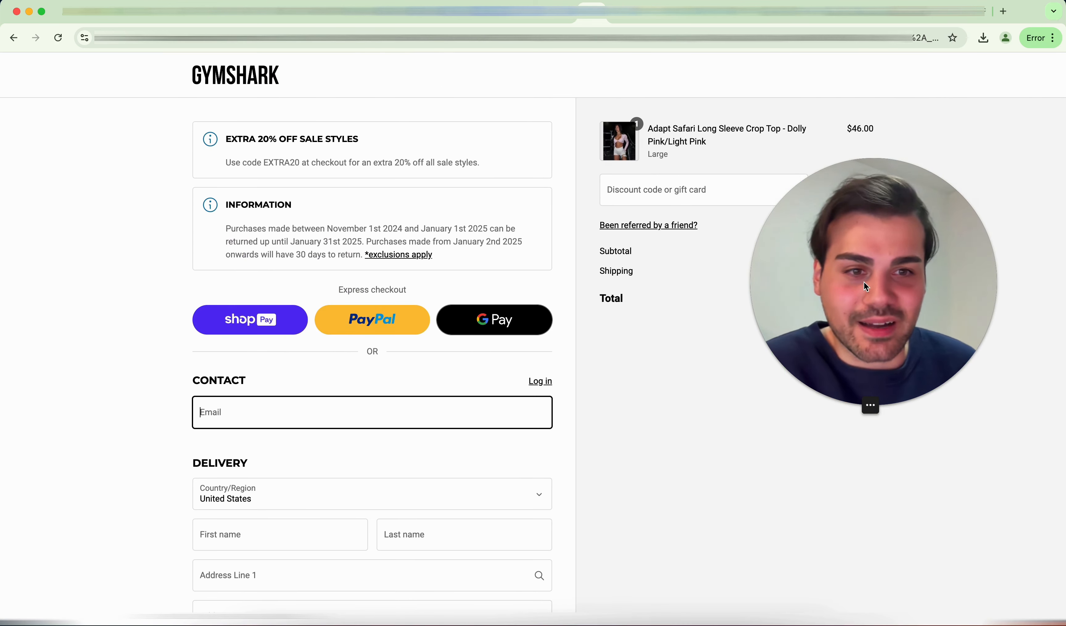
left_click_drag(865, 292, 941, 505)
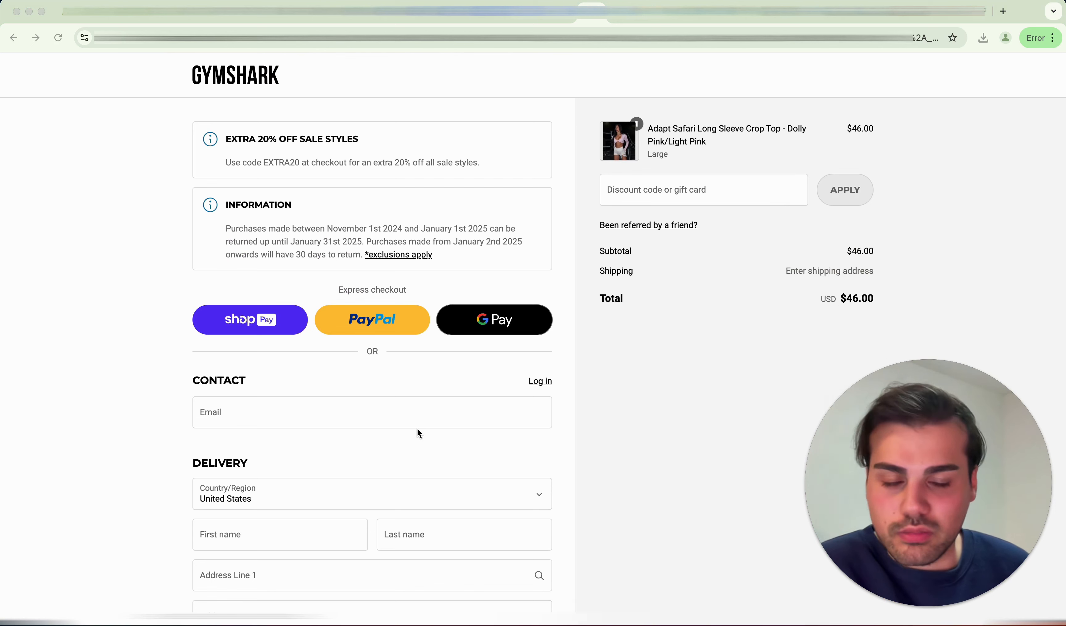
scroll(415, 448, "down", 3)
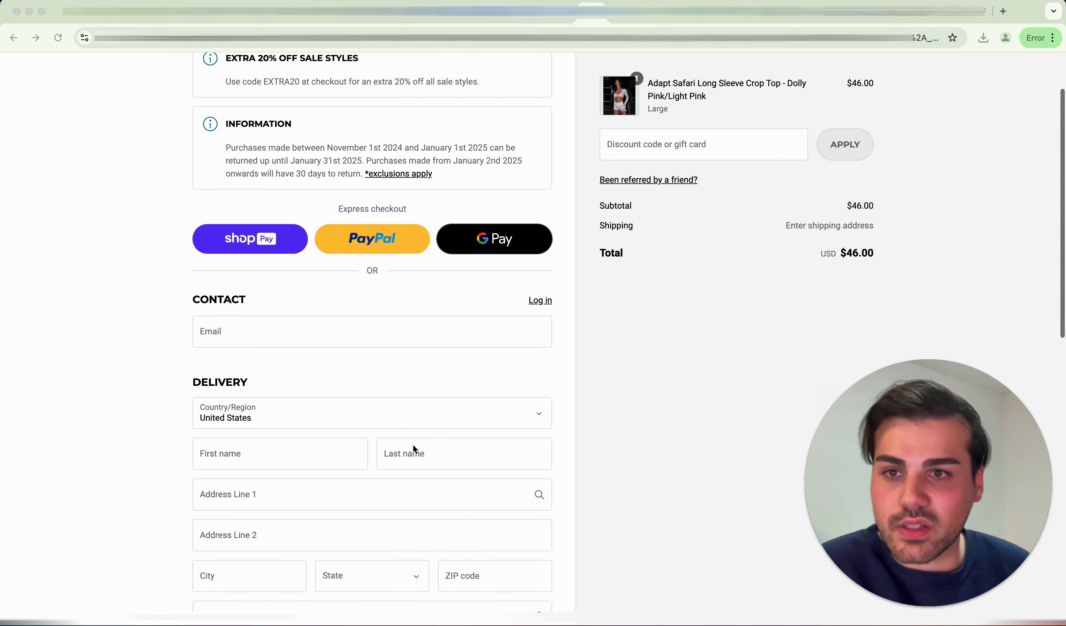
scroll(413, 448, "up", 3)
left_click(252, 74)
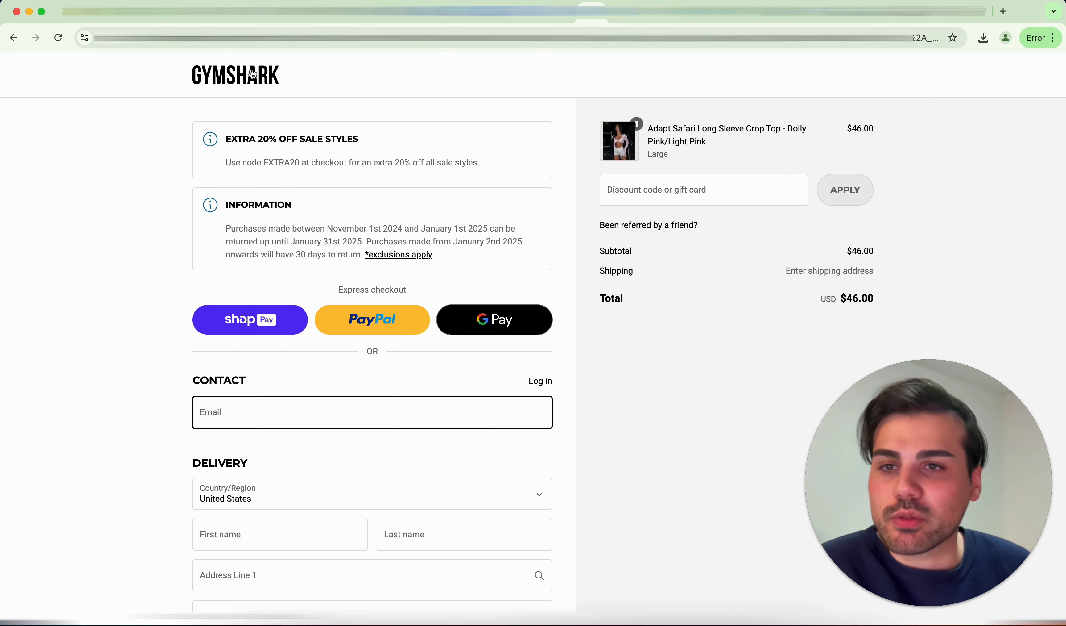
left_click(252, 74)
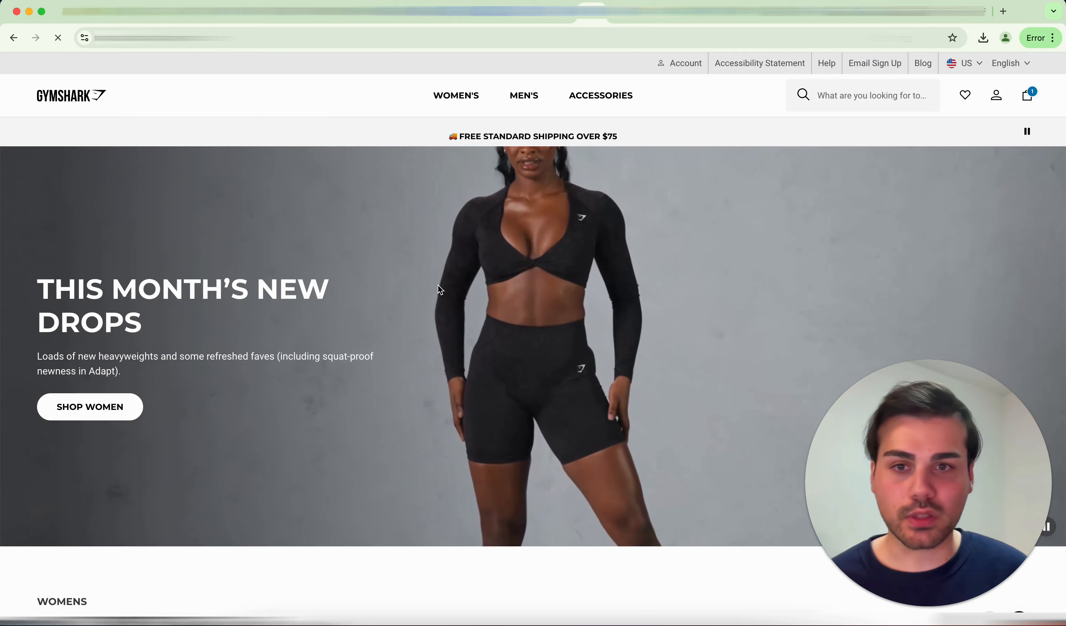
scroll(349, 401, "down", 2)
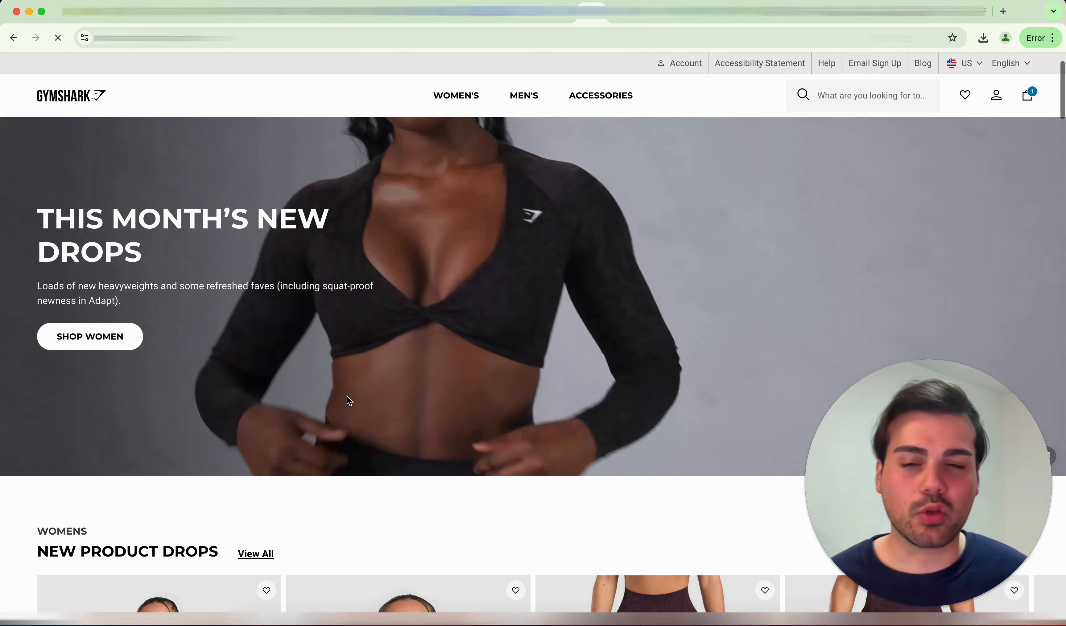